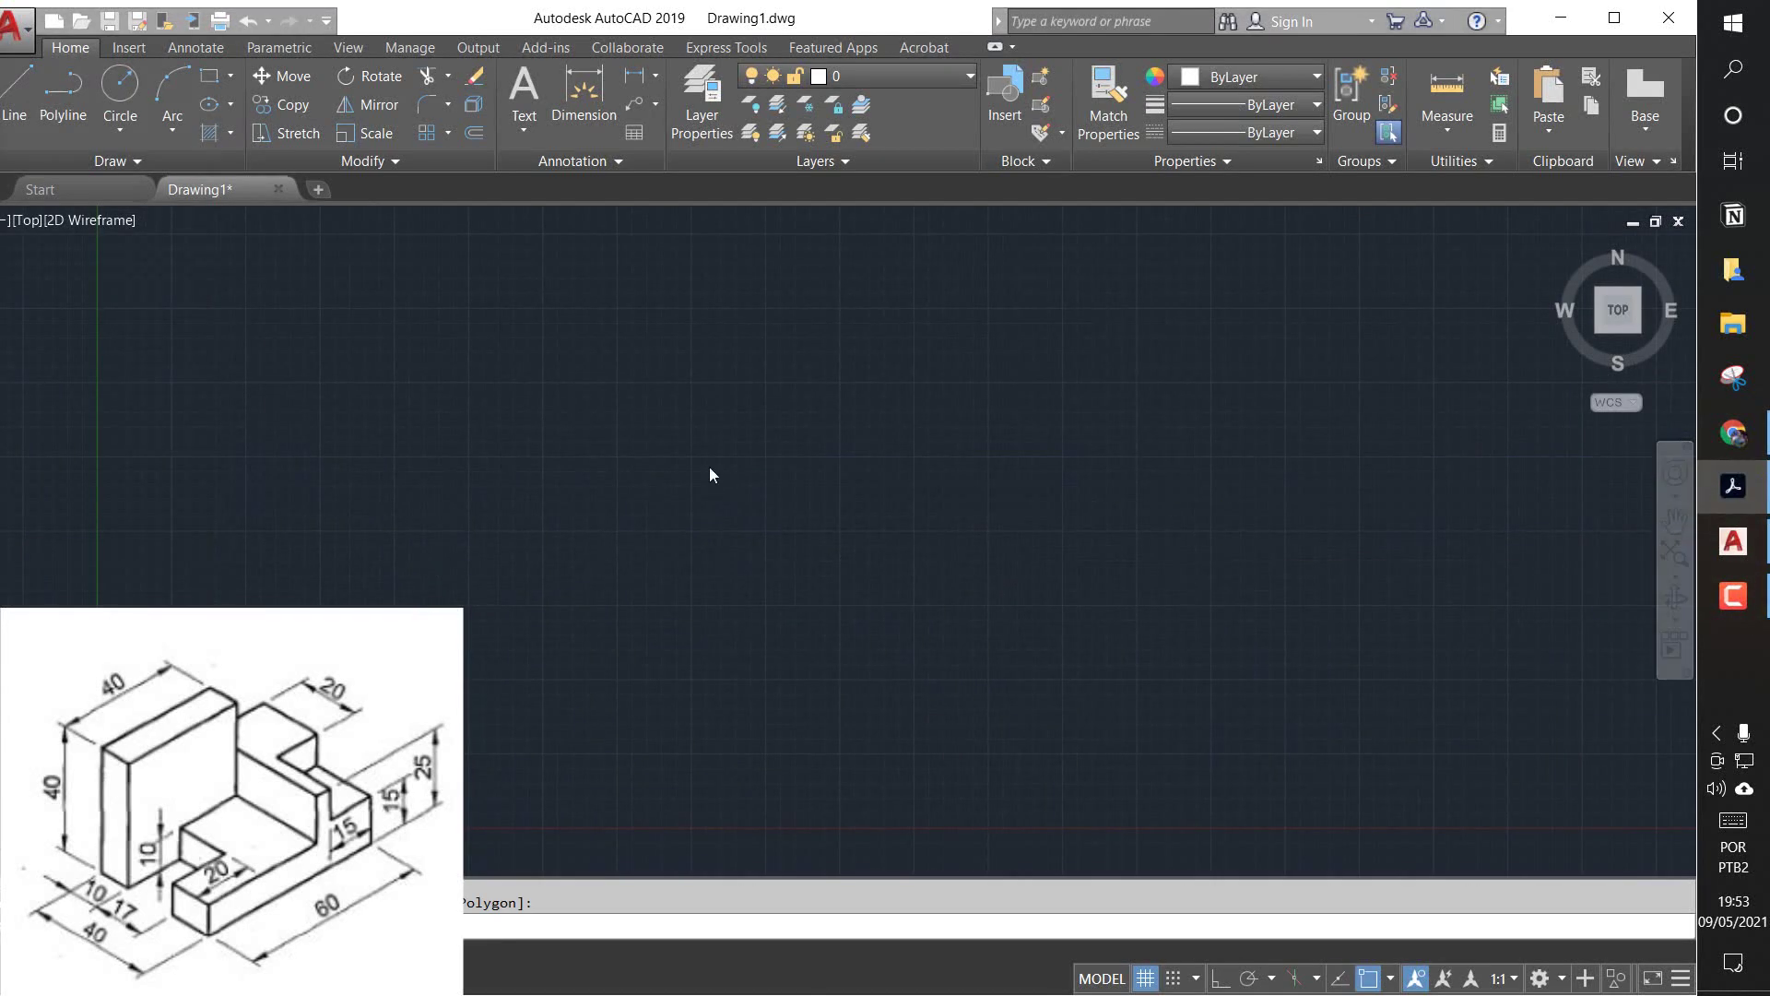
Draw the slab's vertical front edge with LINE
text(l)
key(Return)
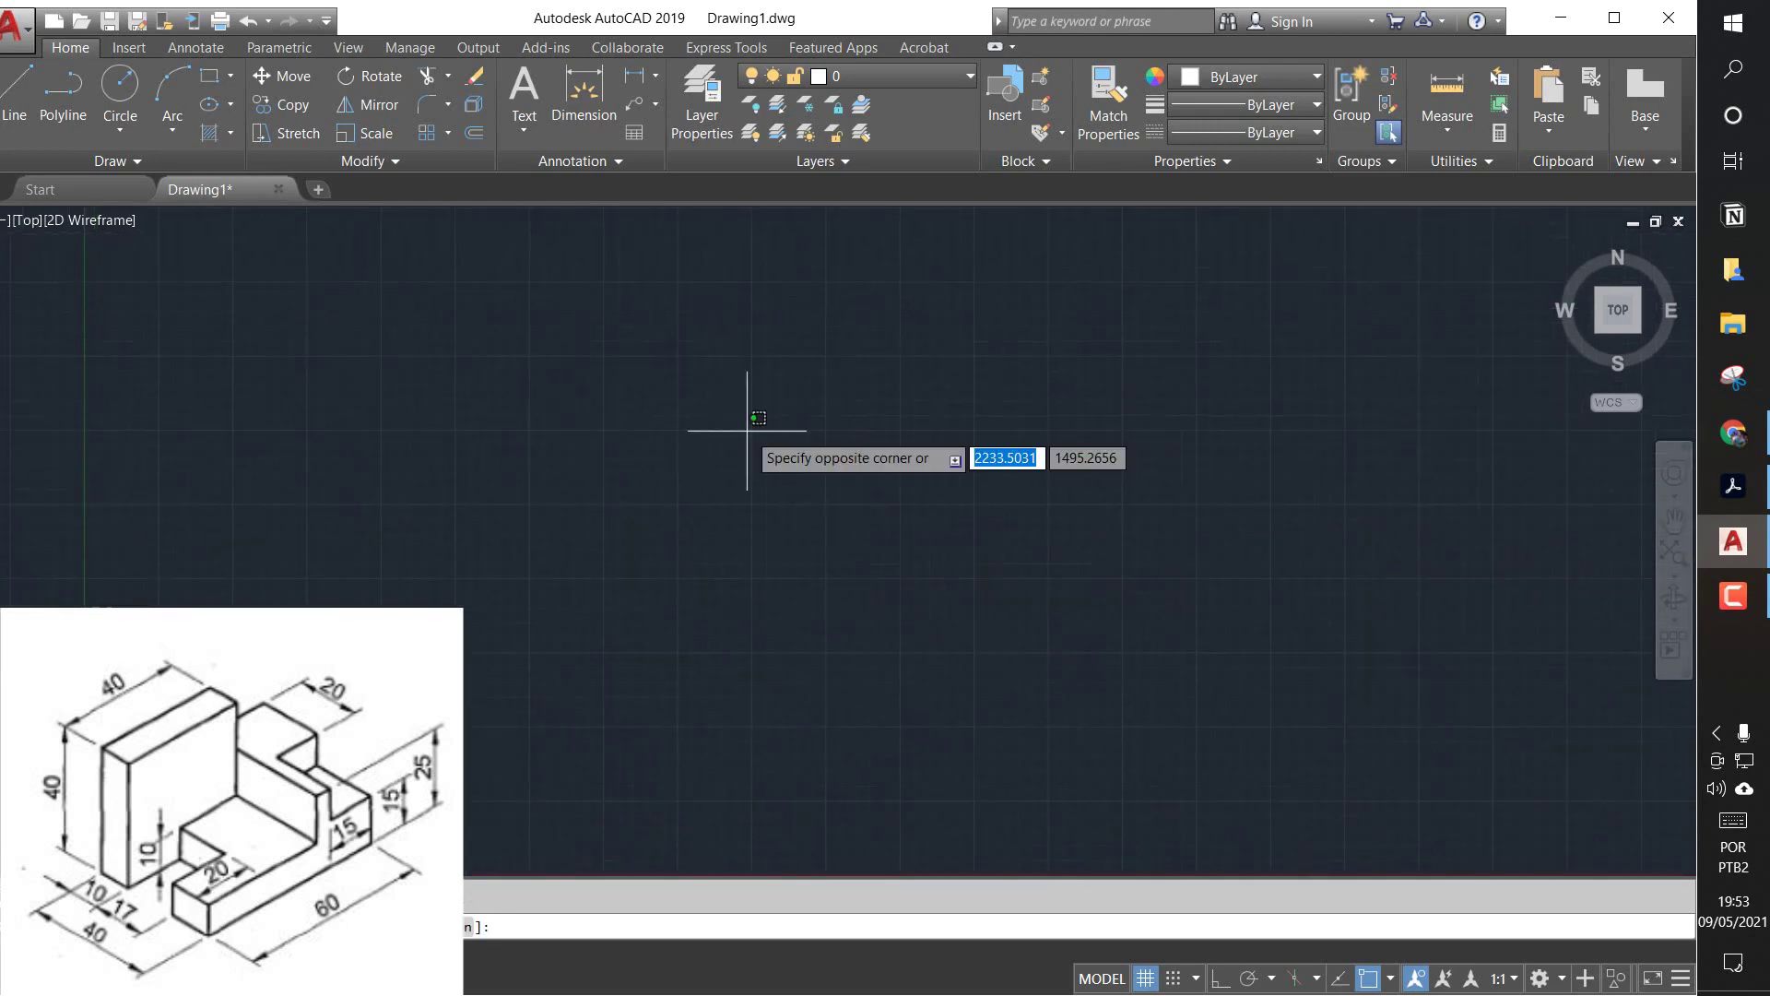
click(765, 399)
click(766, 524)
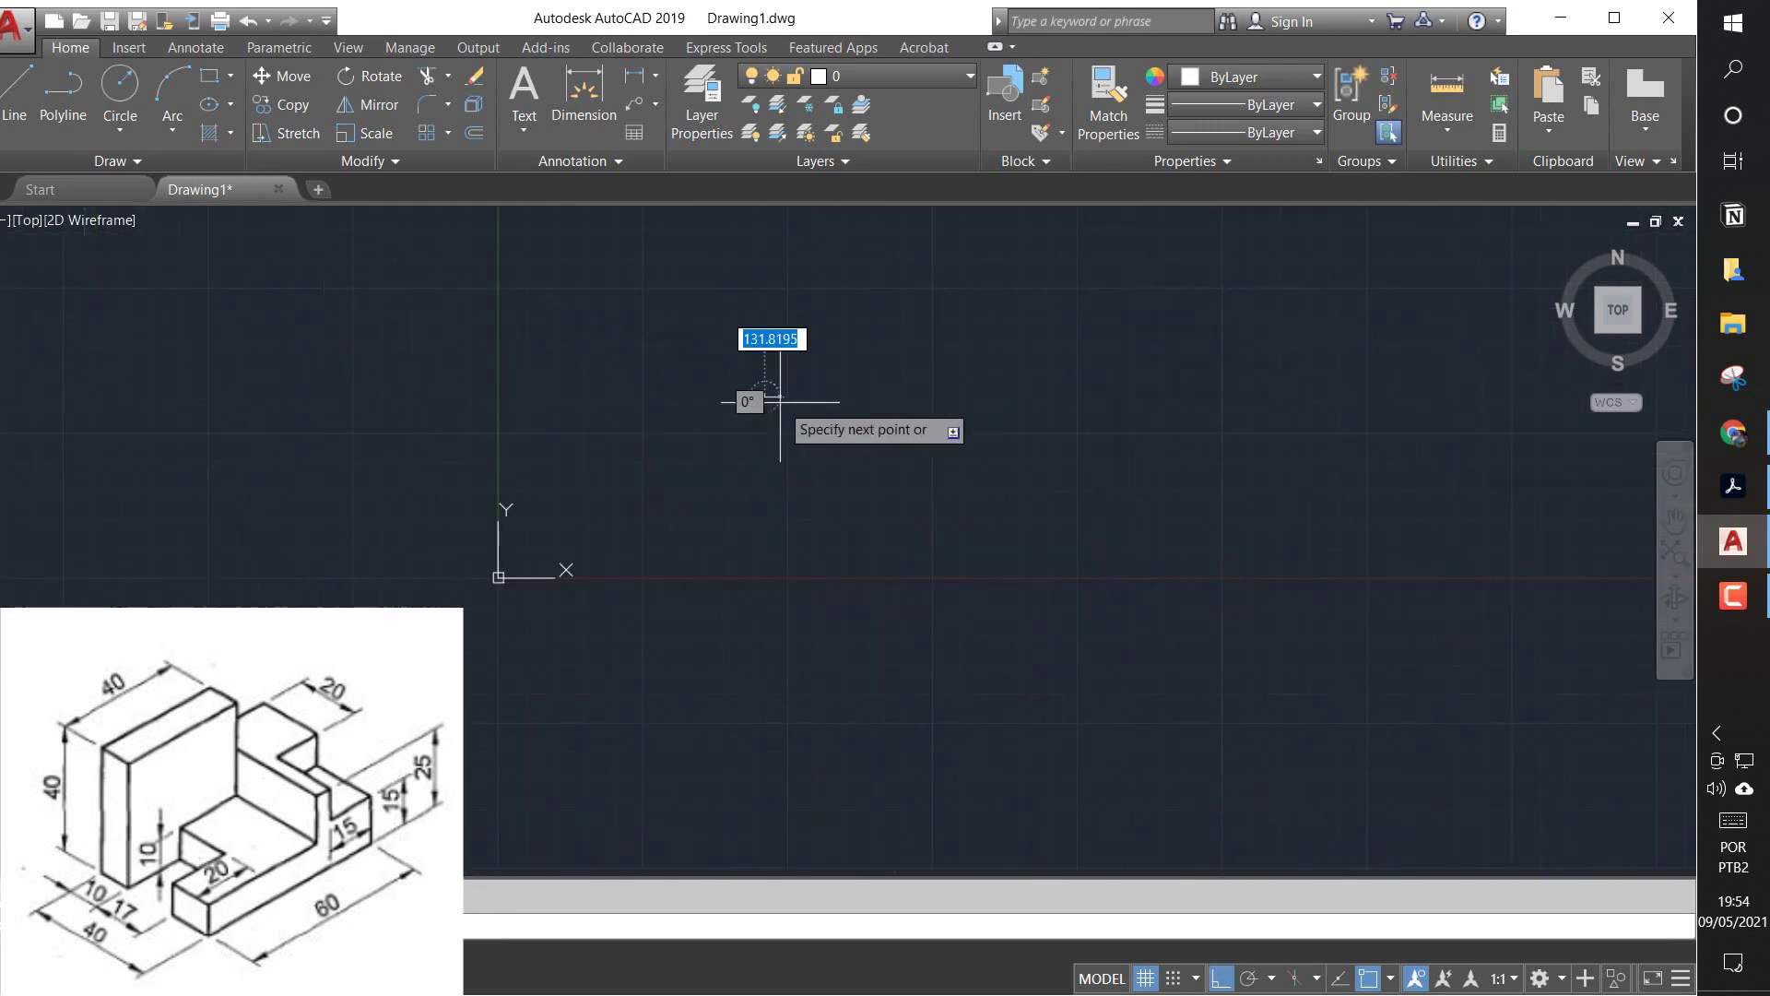
scroll(771, 396, up, 2)
key(Escape)
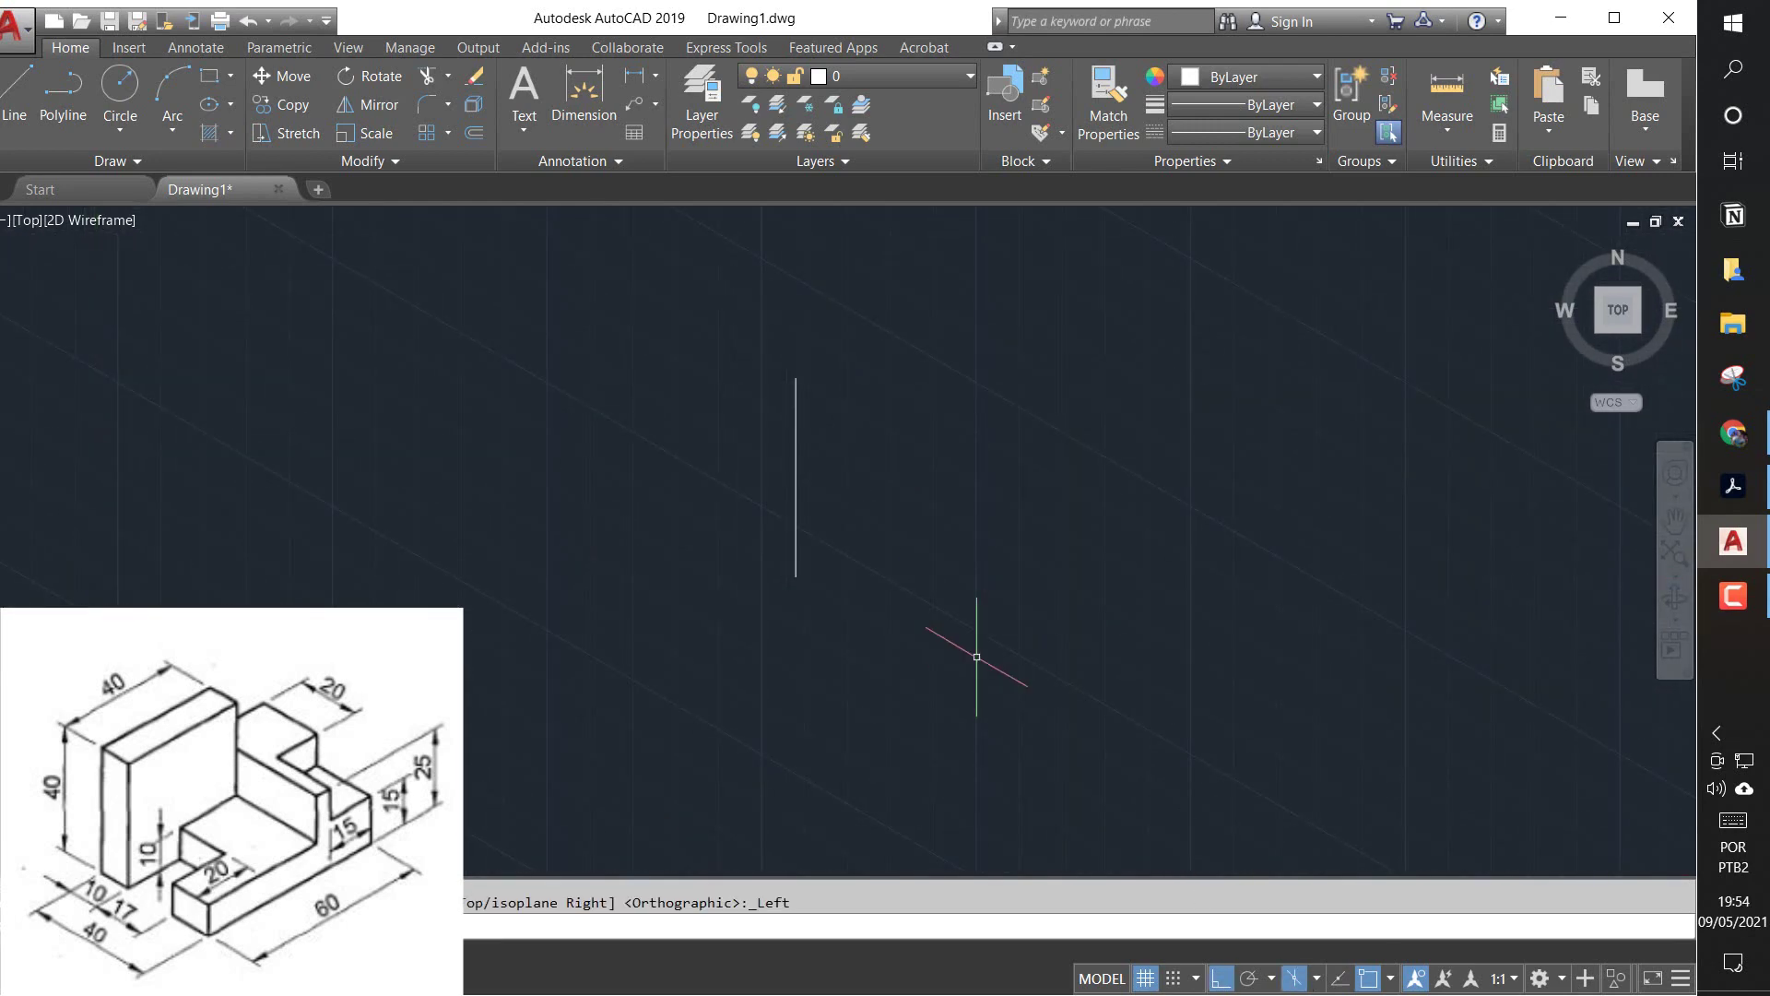
Draw the slab's lower diagonal, side vertical edge and top edge on the right isoplane
key(Return)
click(796, 576)
click(838, 600)
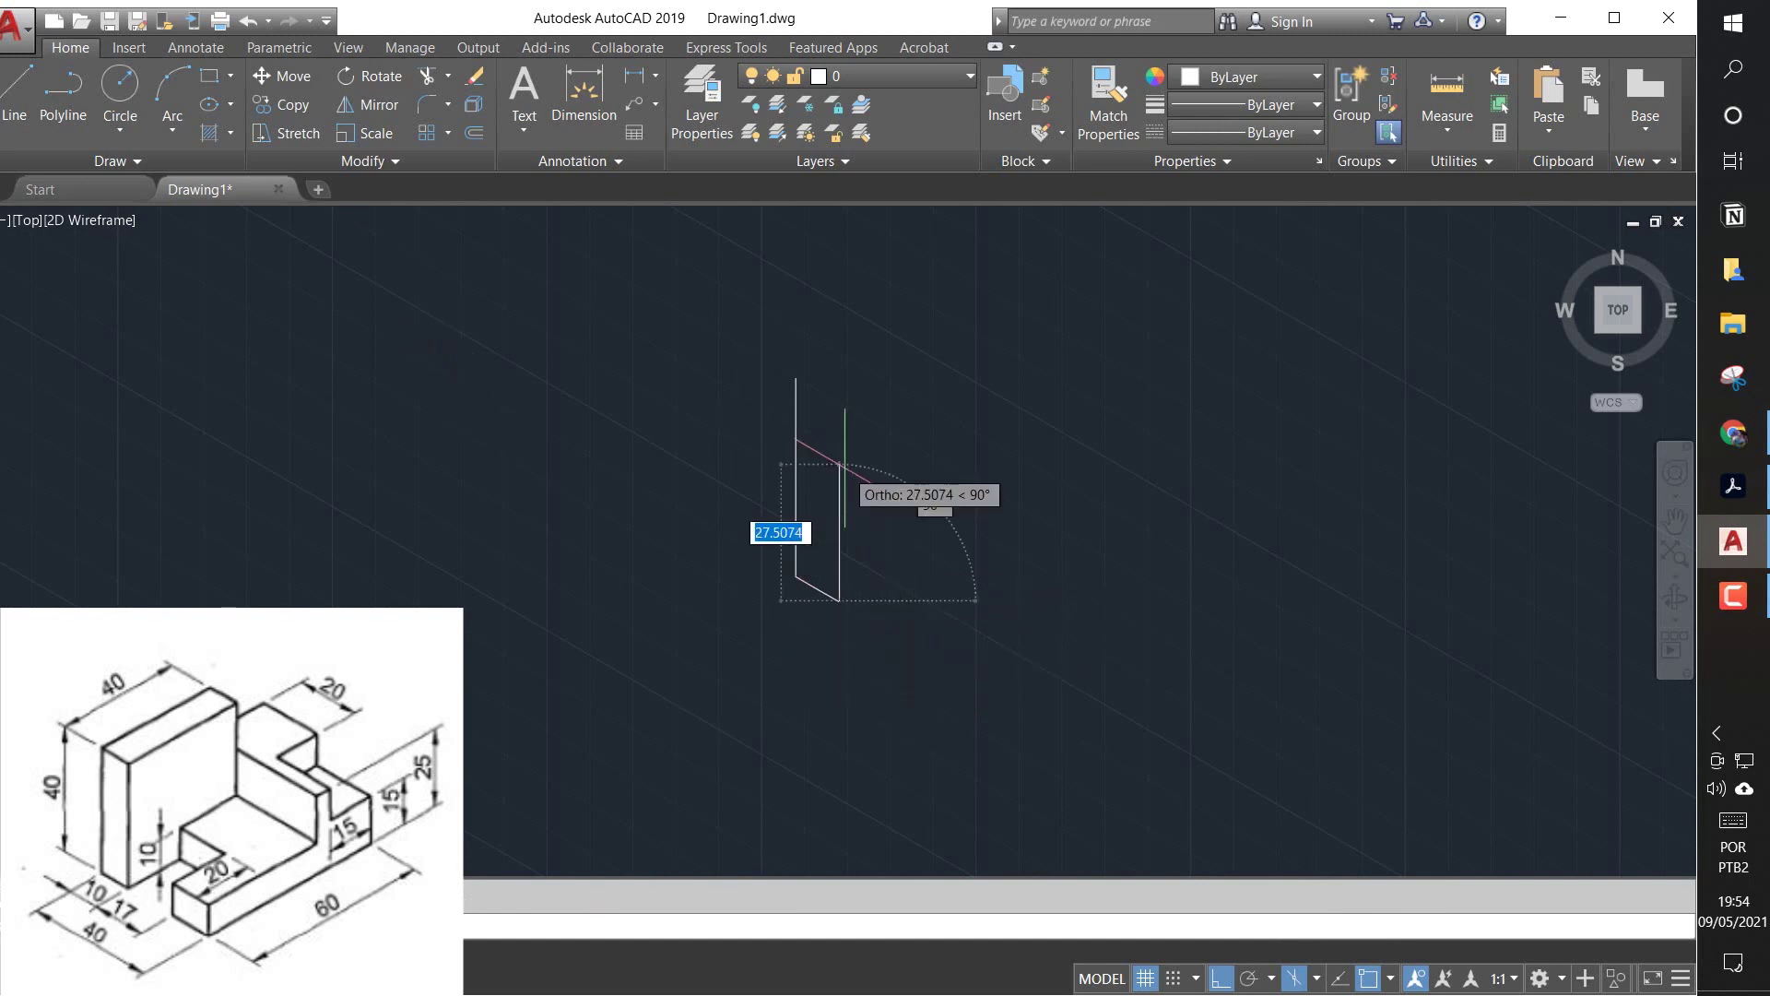
click(838, 401)
click(1416, 978)
click(1347, 945)
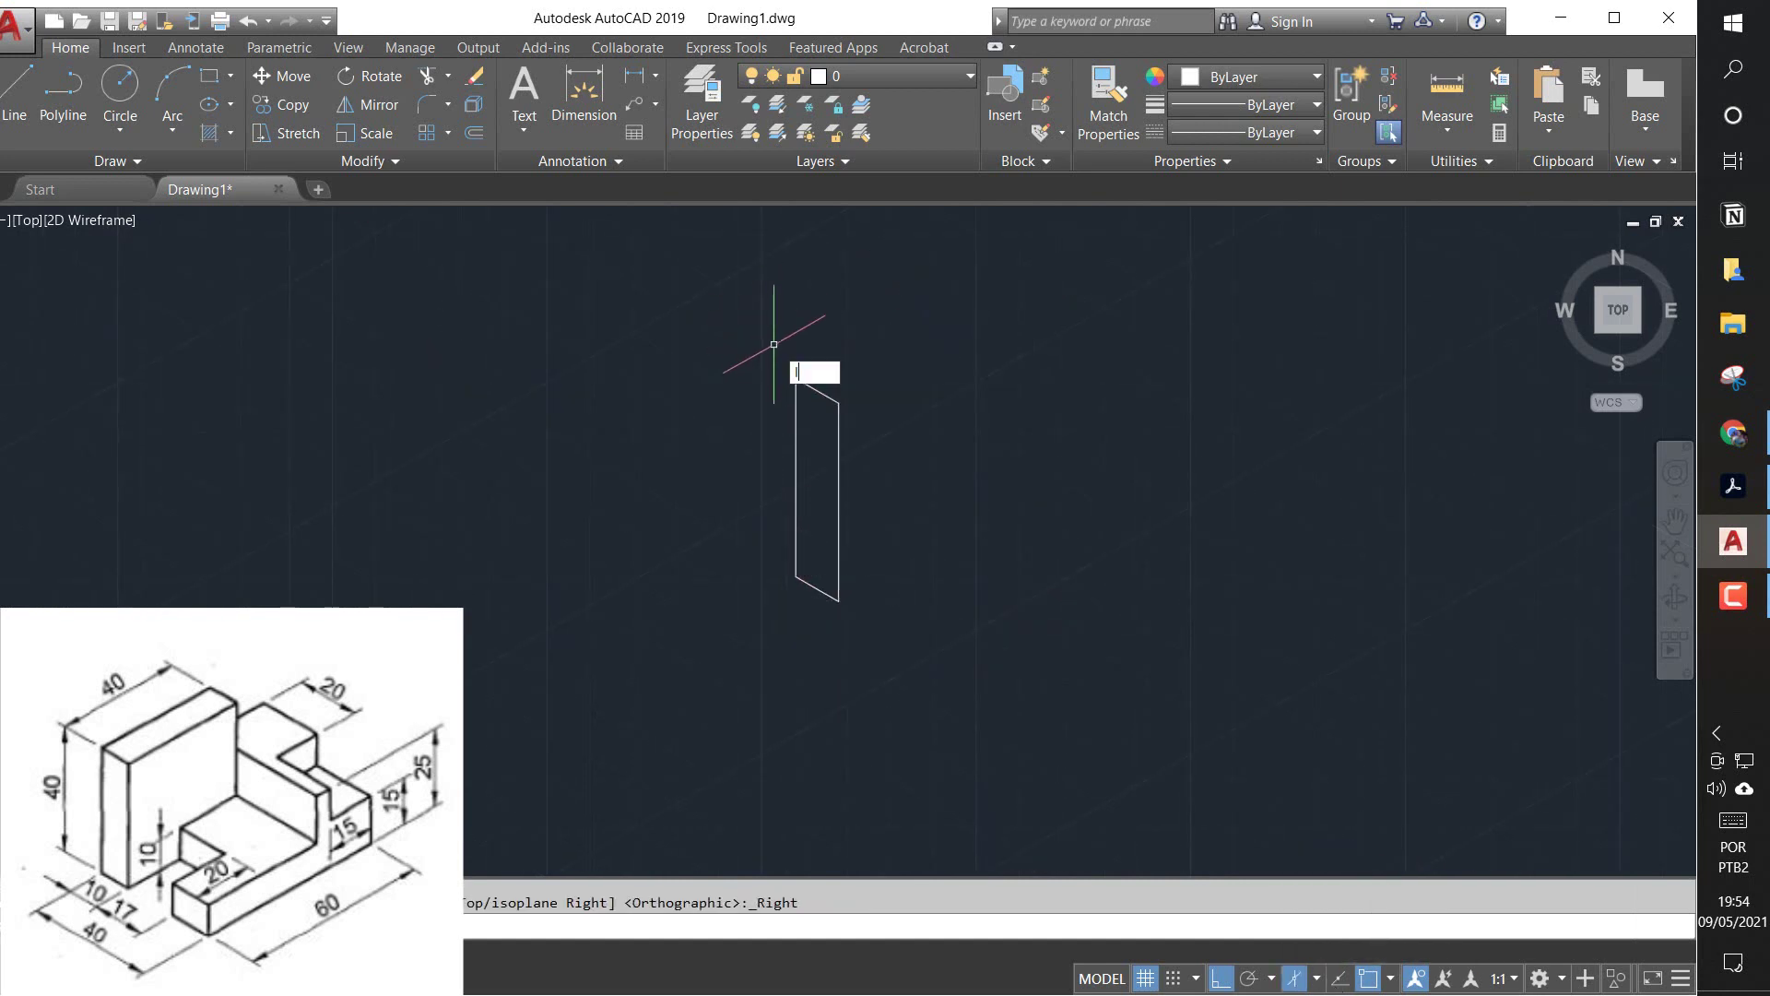
click(980, 314)
key(Return)
key(Return)
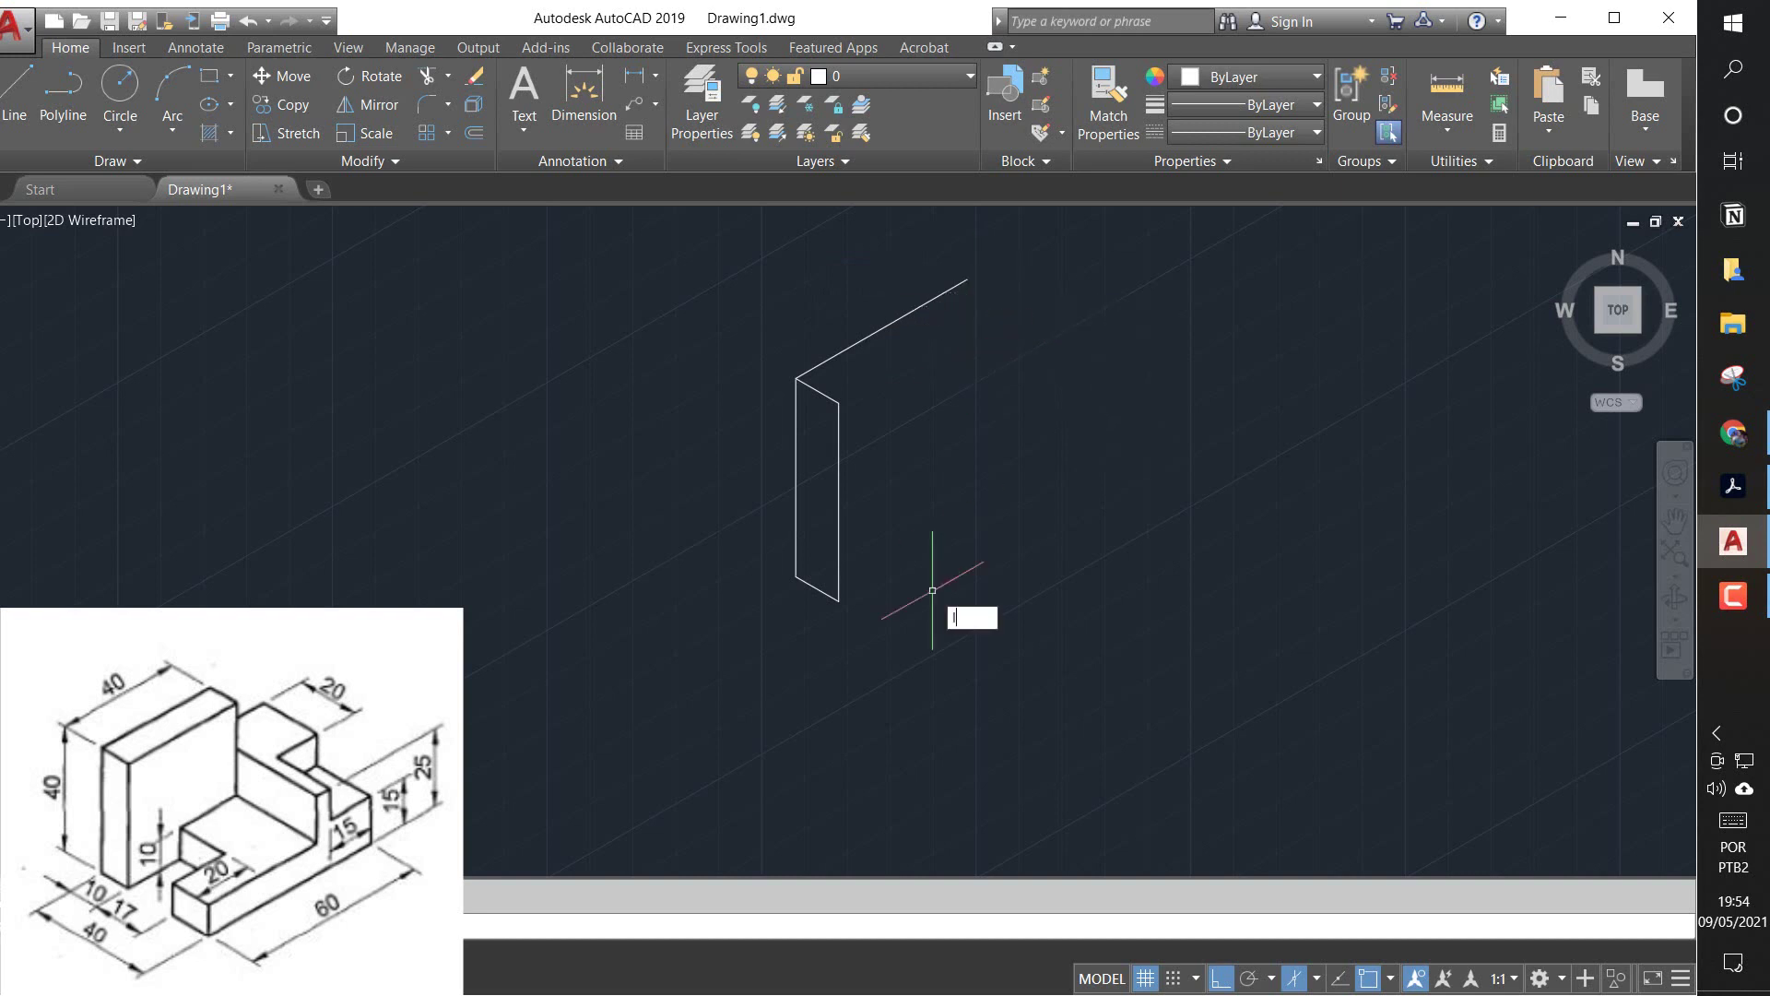
Add the 10-unit top edge and the 40-unit edge back toward the slab
text(2)
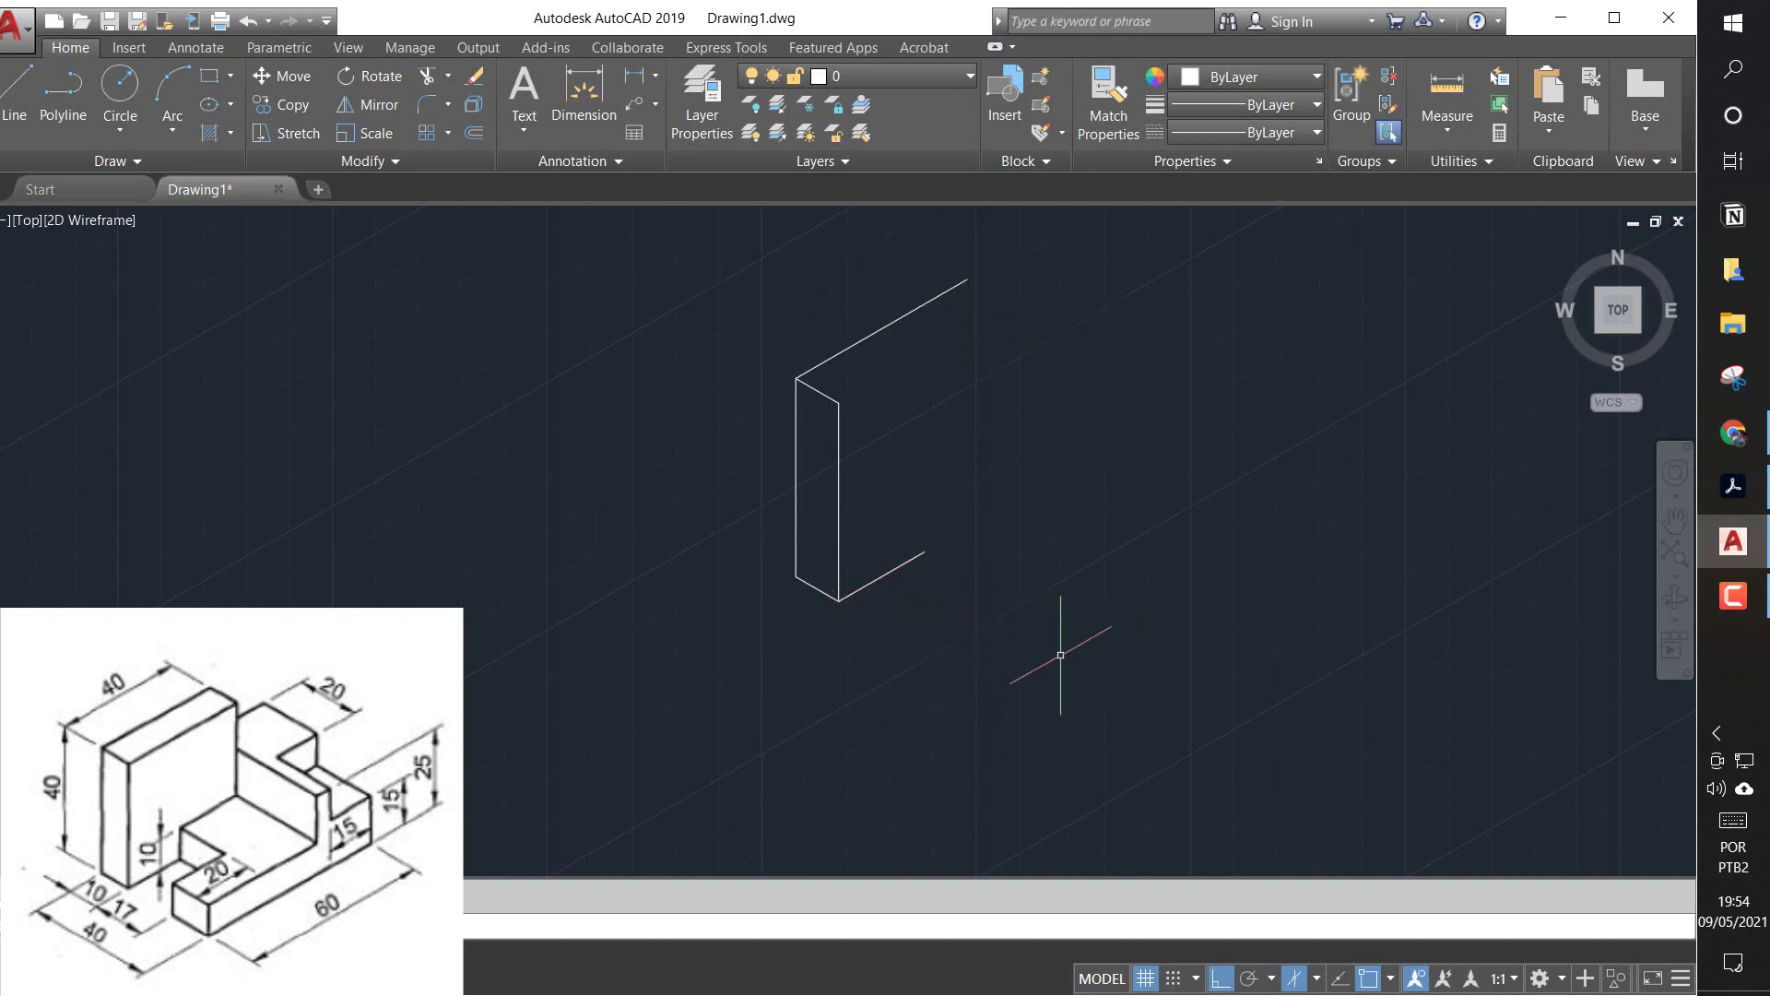
key(Return)
click(968, 280)
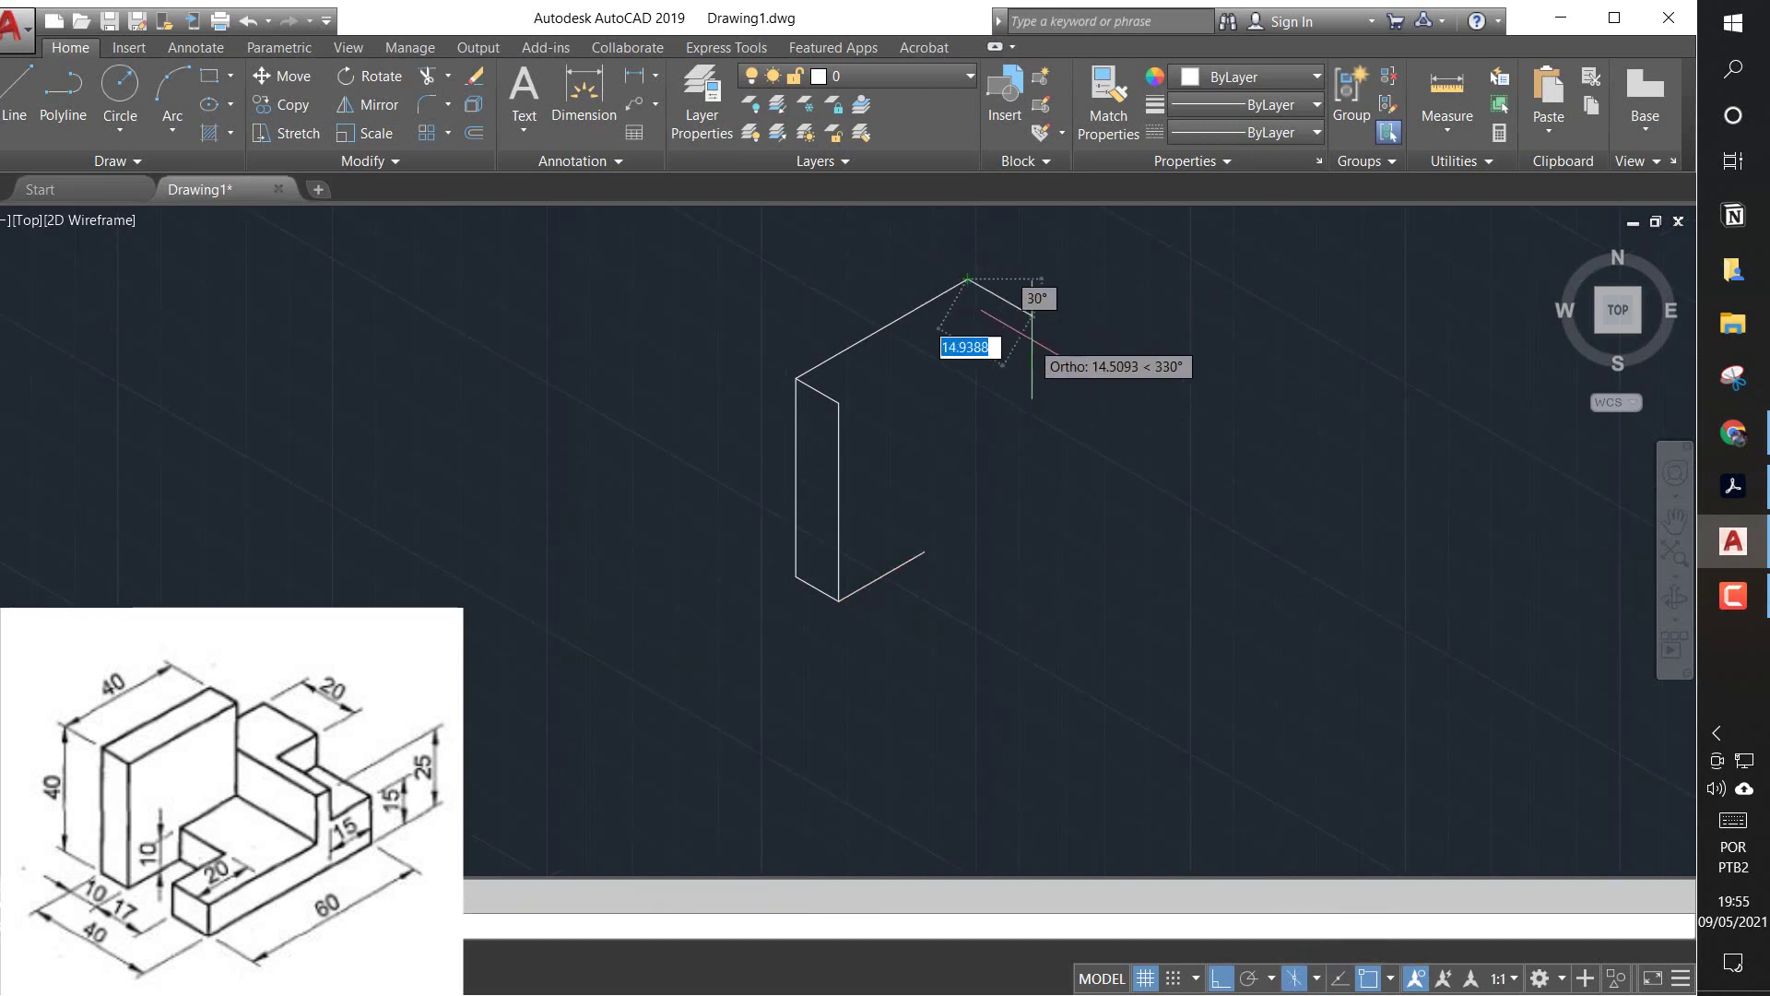
text(10)
key(Return)
text(40)
key(Return)
key(Return)
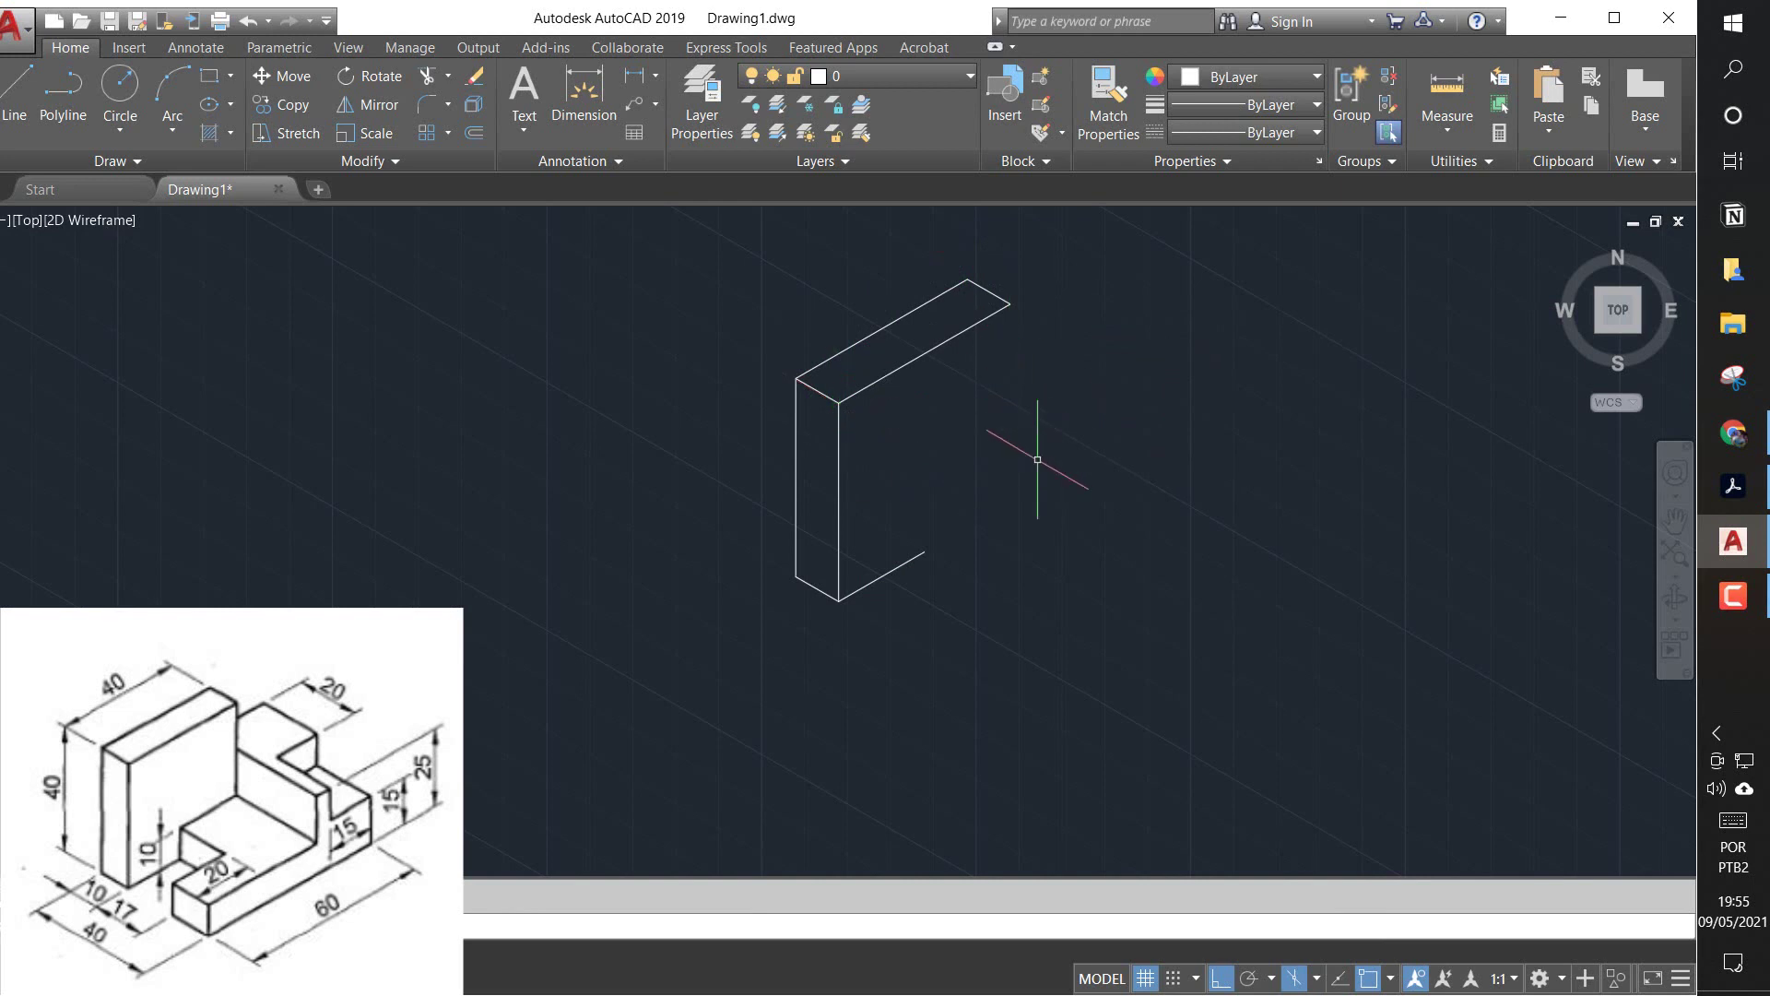
Draw a 30-unit vertical edge from the top corner
key(Return)
click(1011, 302)
text(30)
key(Return)
key(Return)
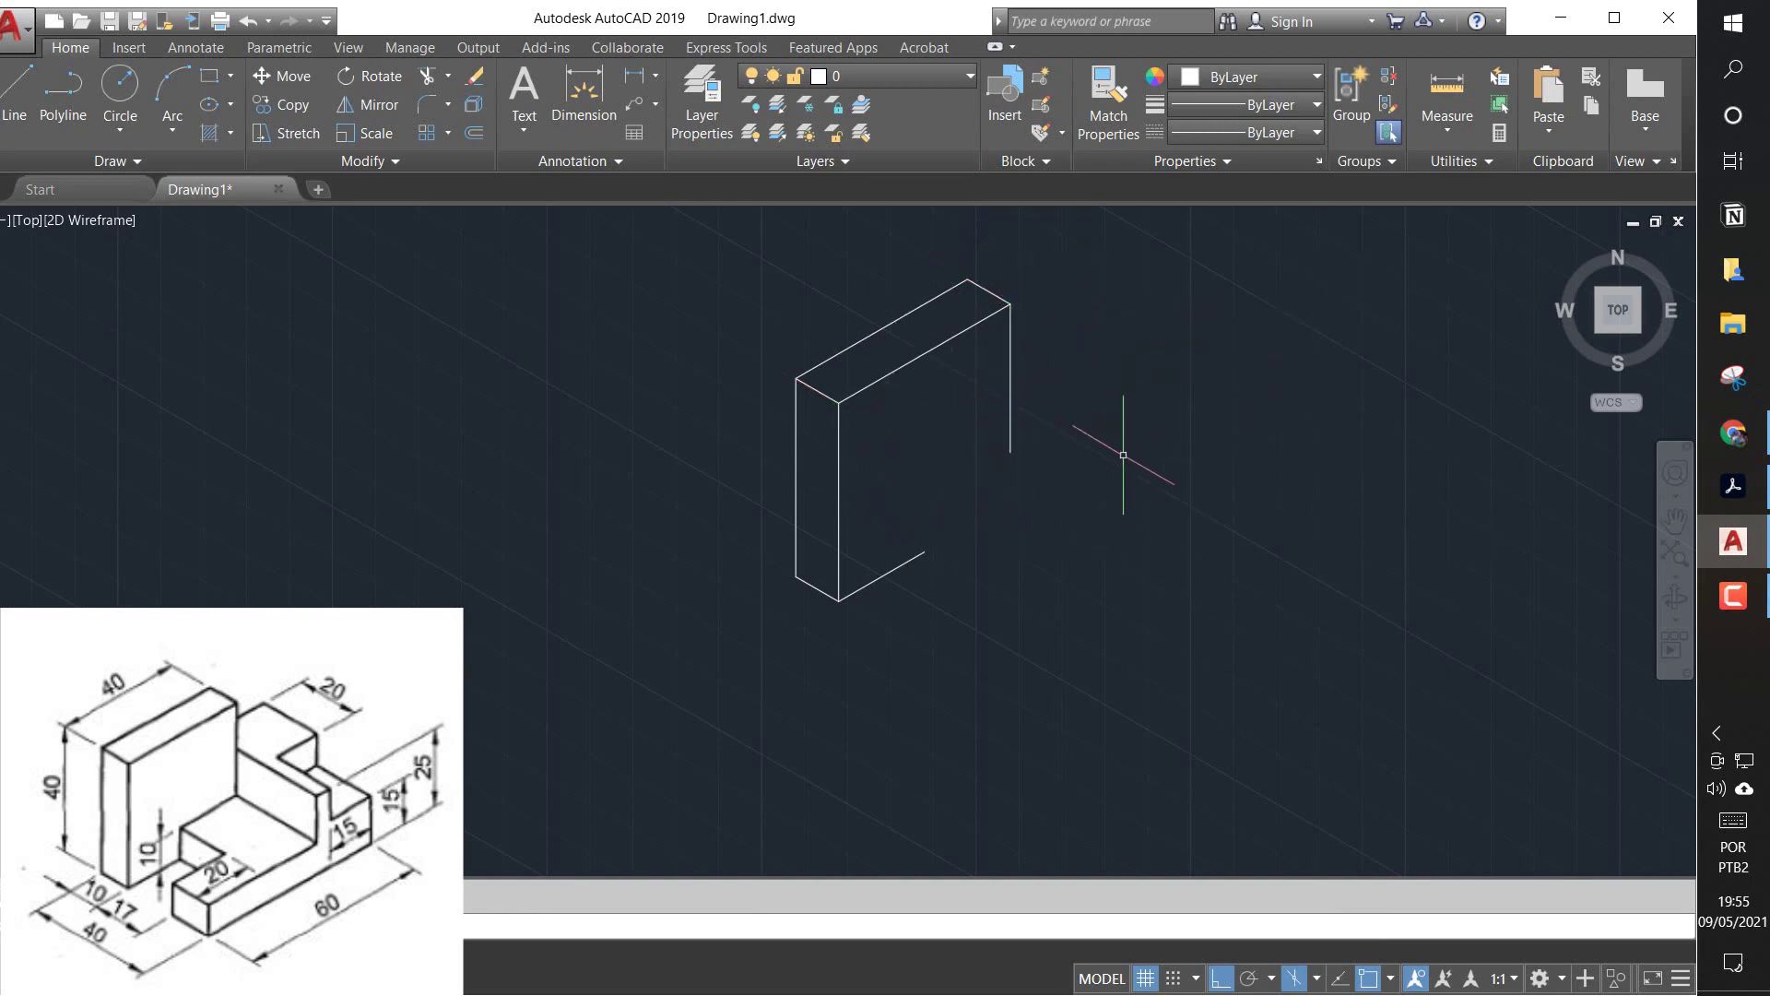
Create layer 01 coloured red and make it current
click(876, 76)
click(712, 114)
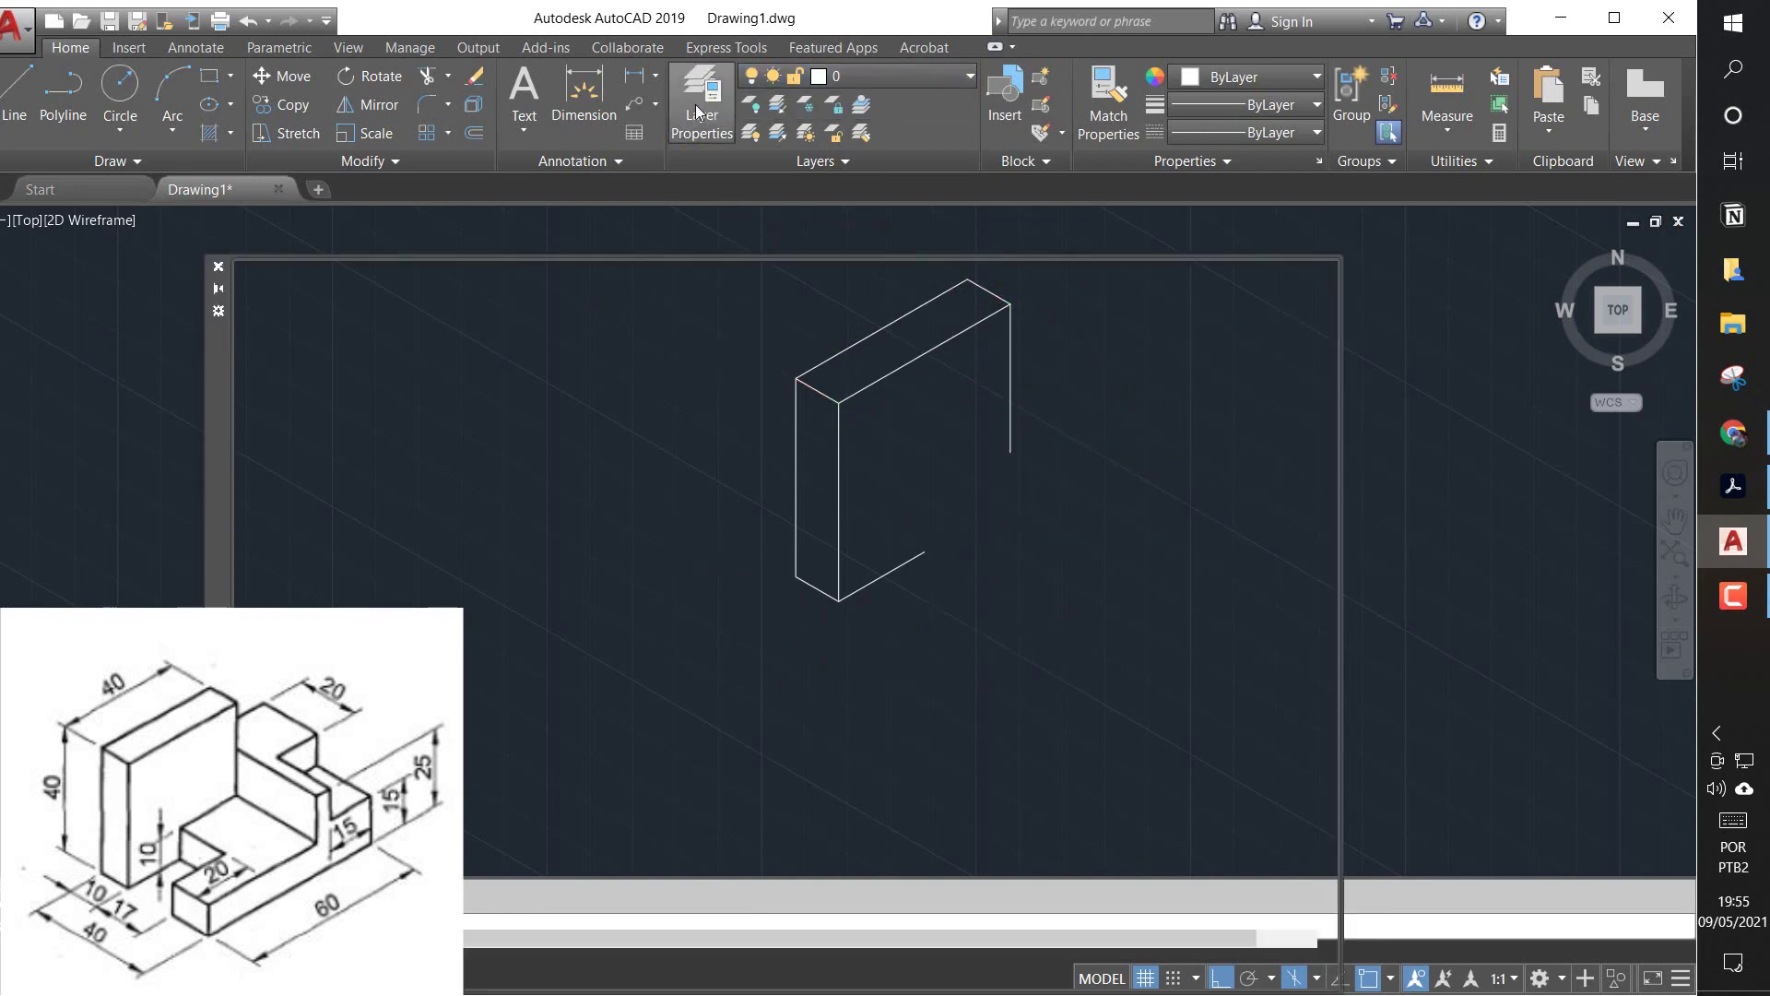
key(alt+n)
click(606, 376)
key(Return)
click(607, 376)
click(20, 556)
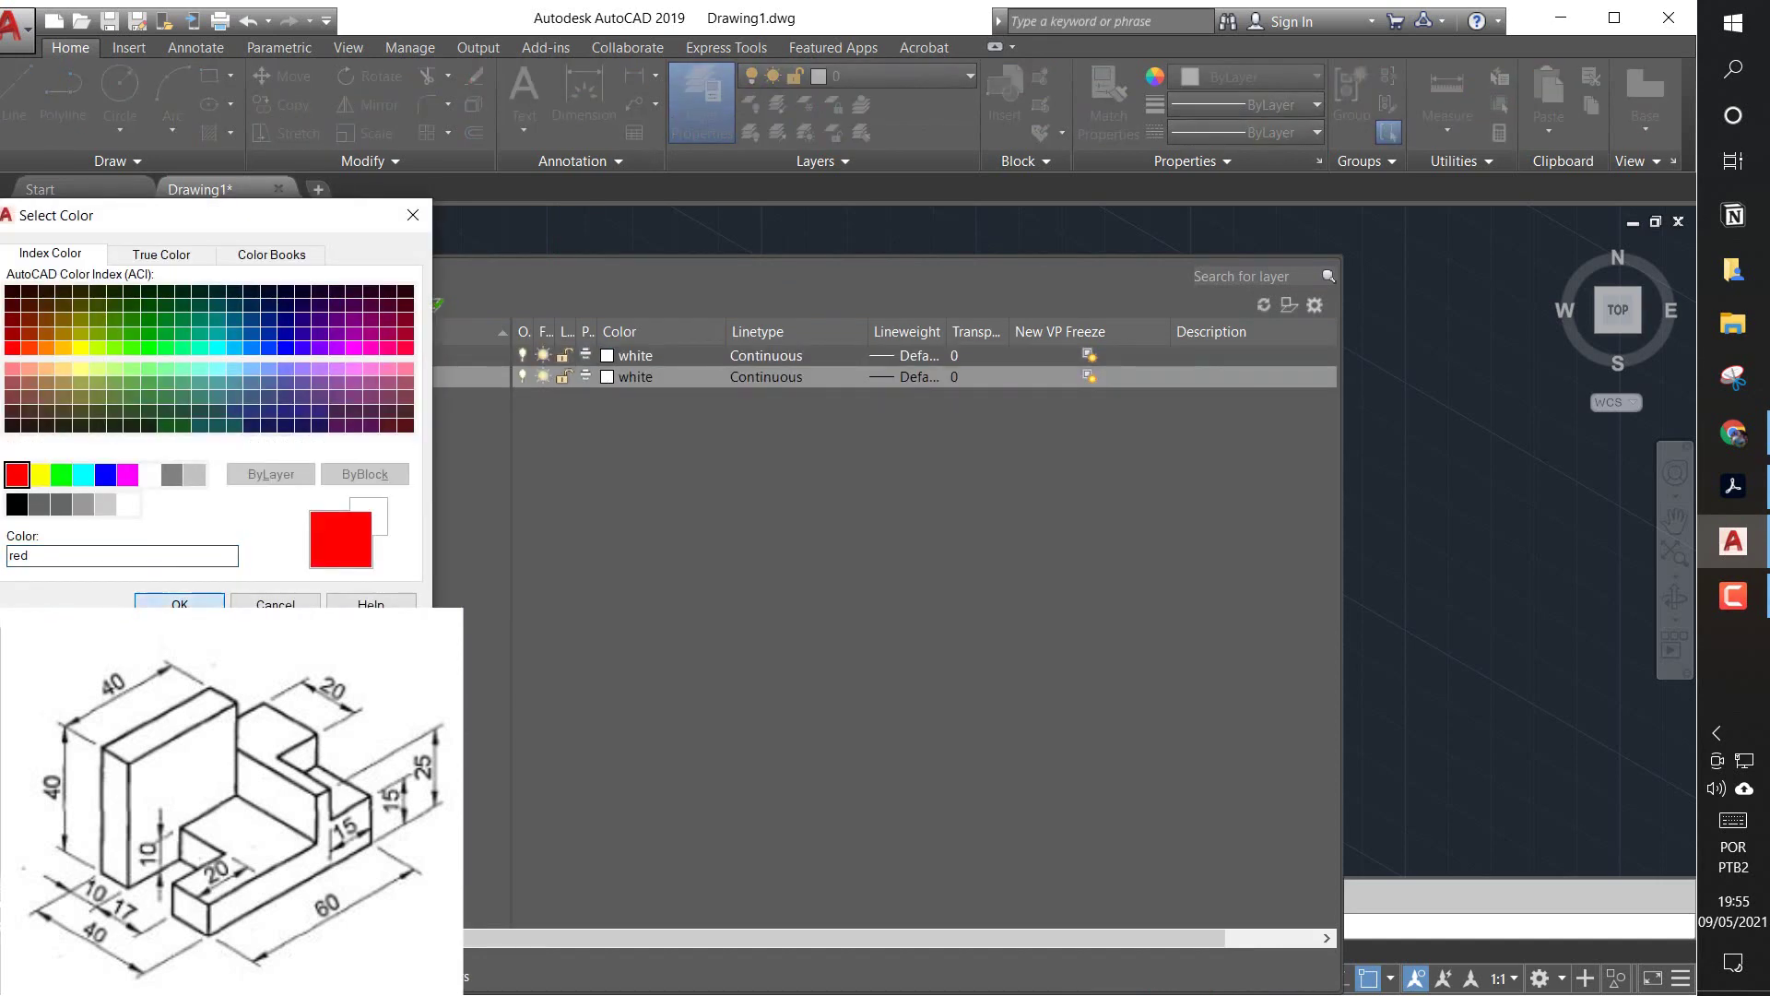
click(178, 601)
double_click(402, 379)
click(218, 267)
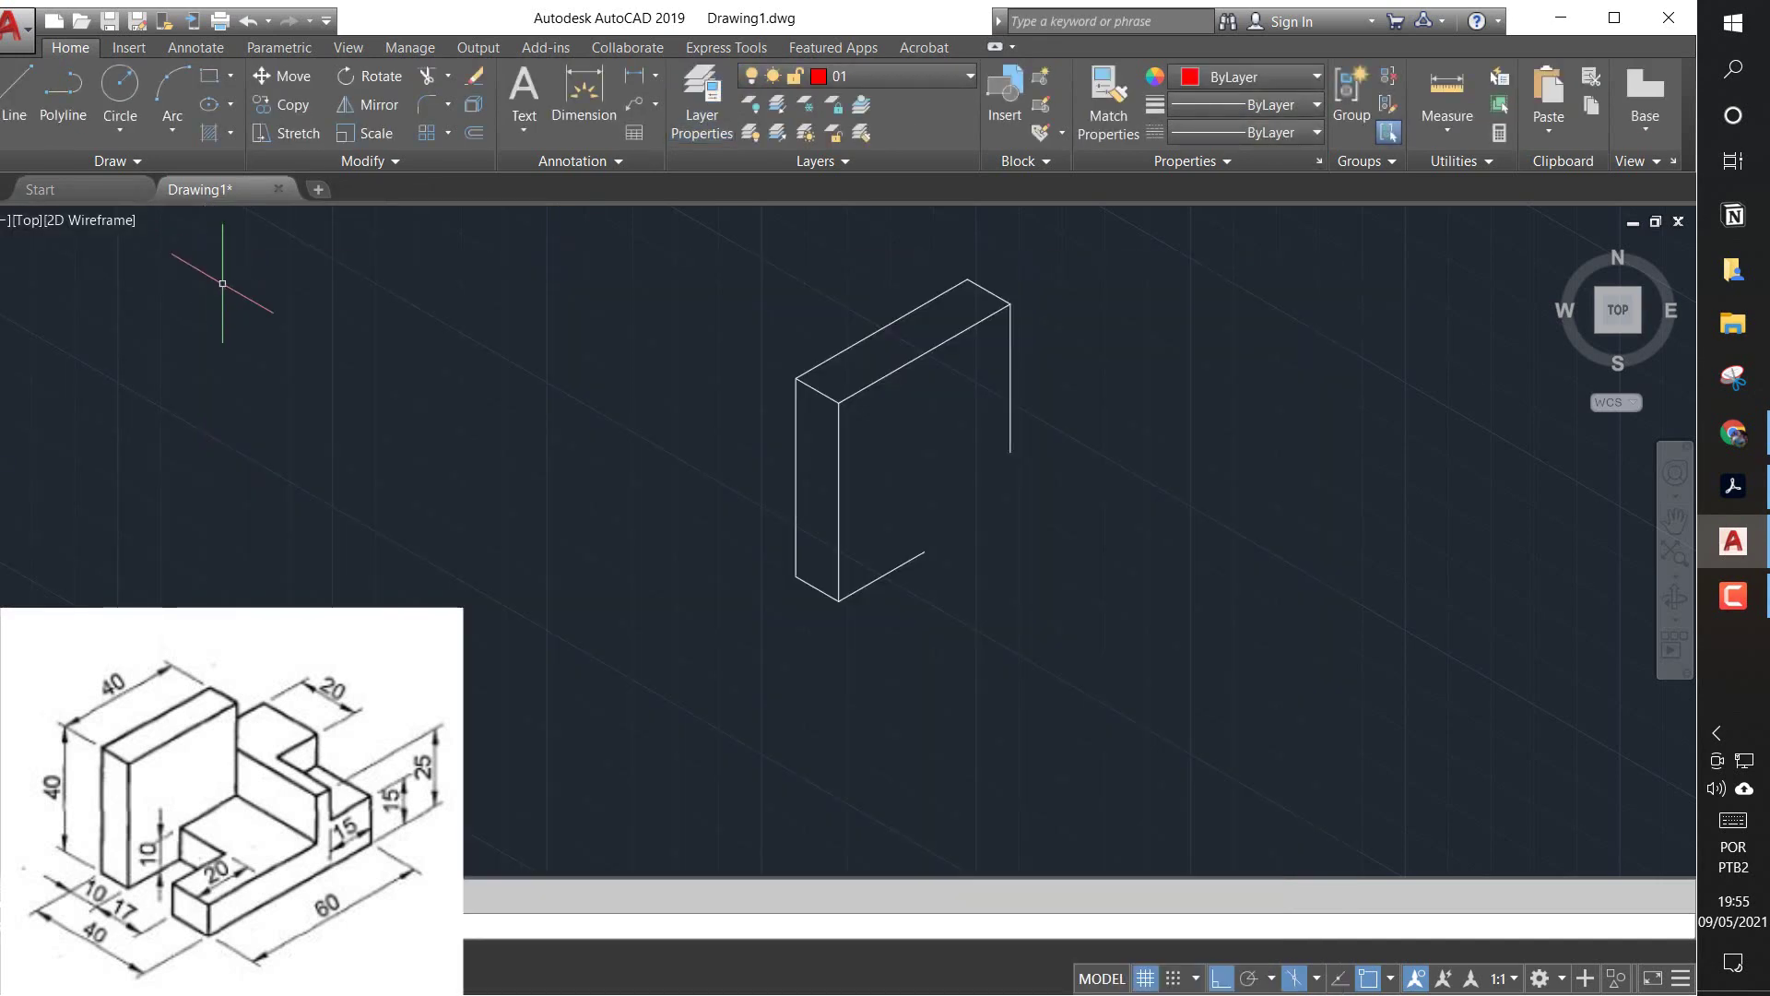
Draw the red base edges of 20, 30, 30 and 20 units from the slab's bottom corner
text(l)
key(Return)
click(797, 578)
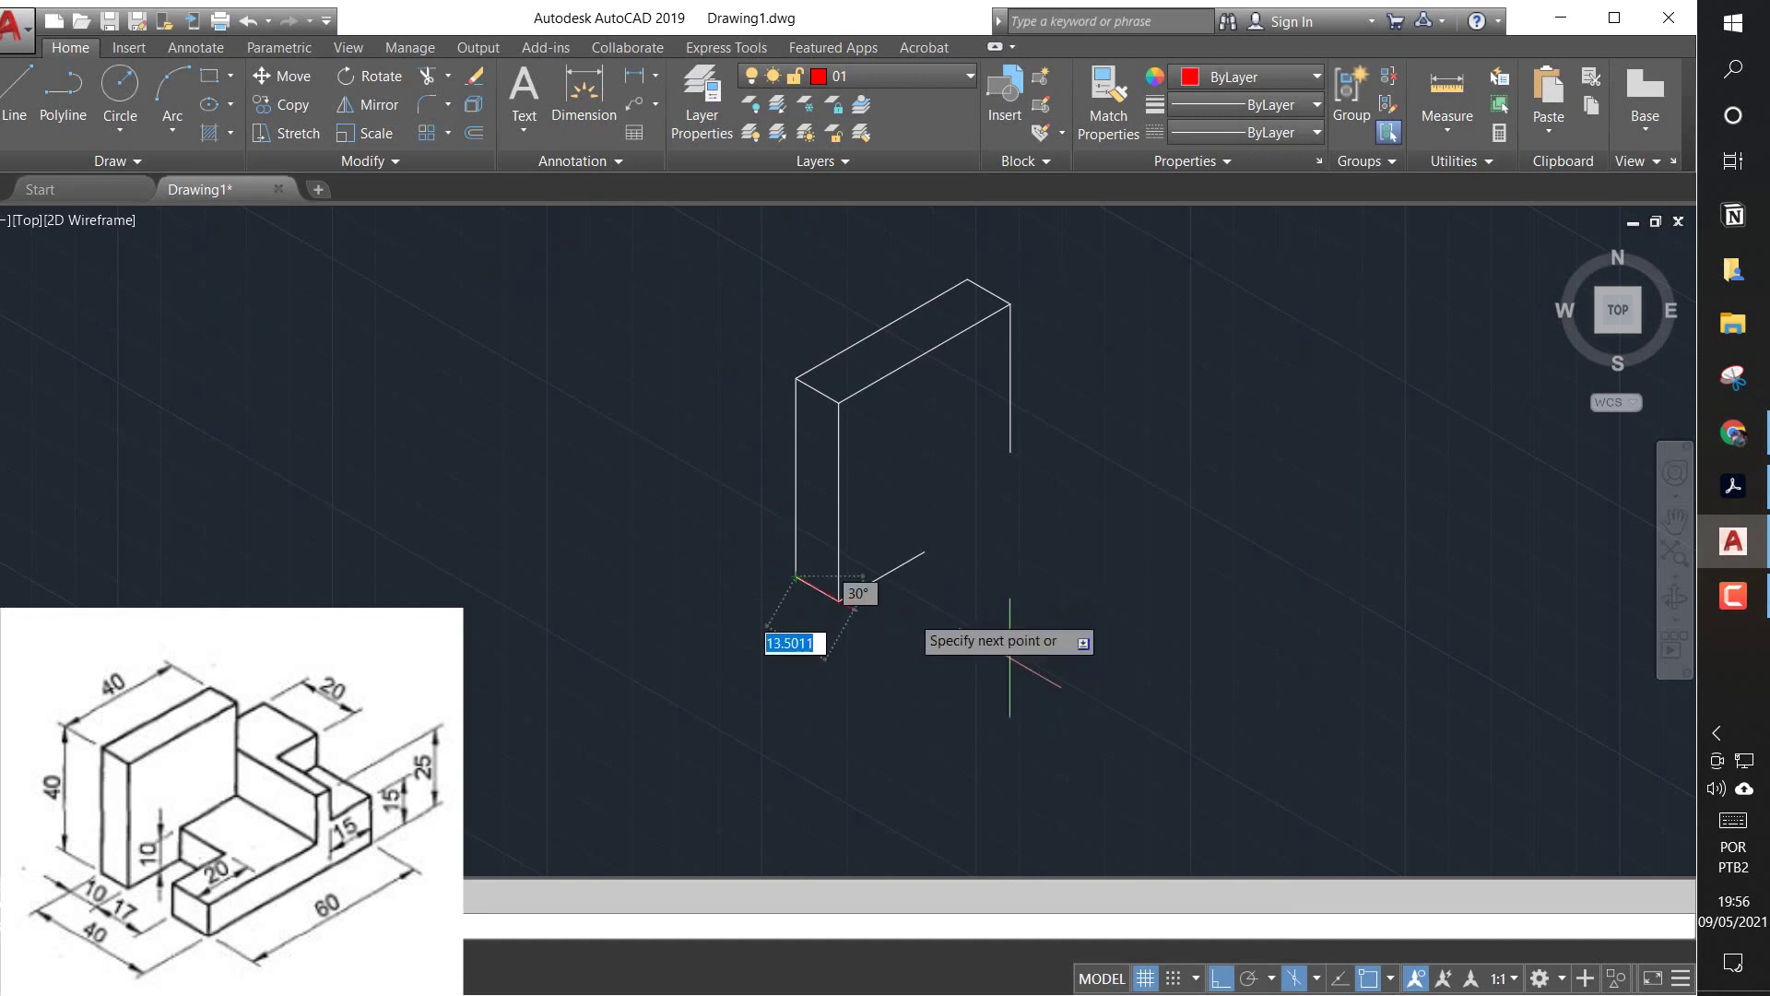
text(20)
key(Return)
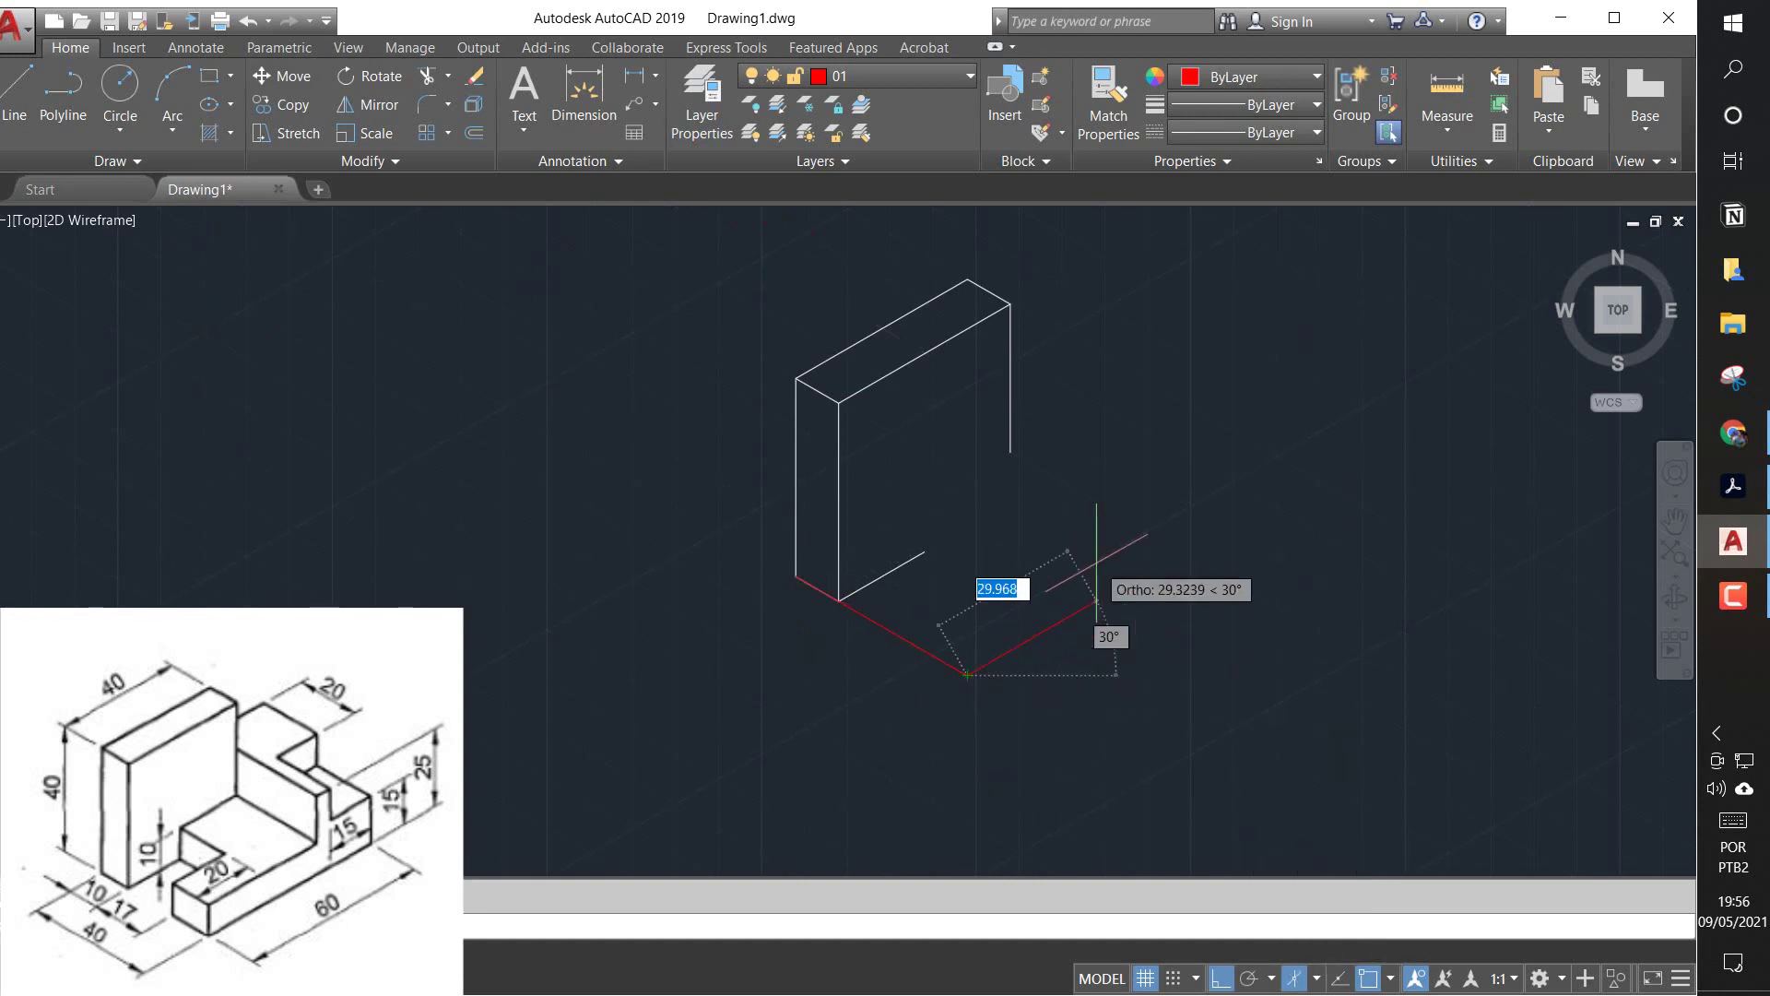
text(30.032)
key(Return)
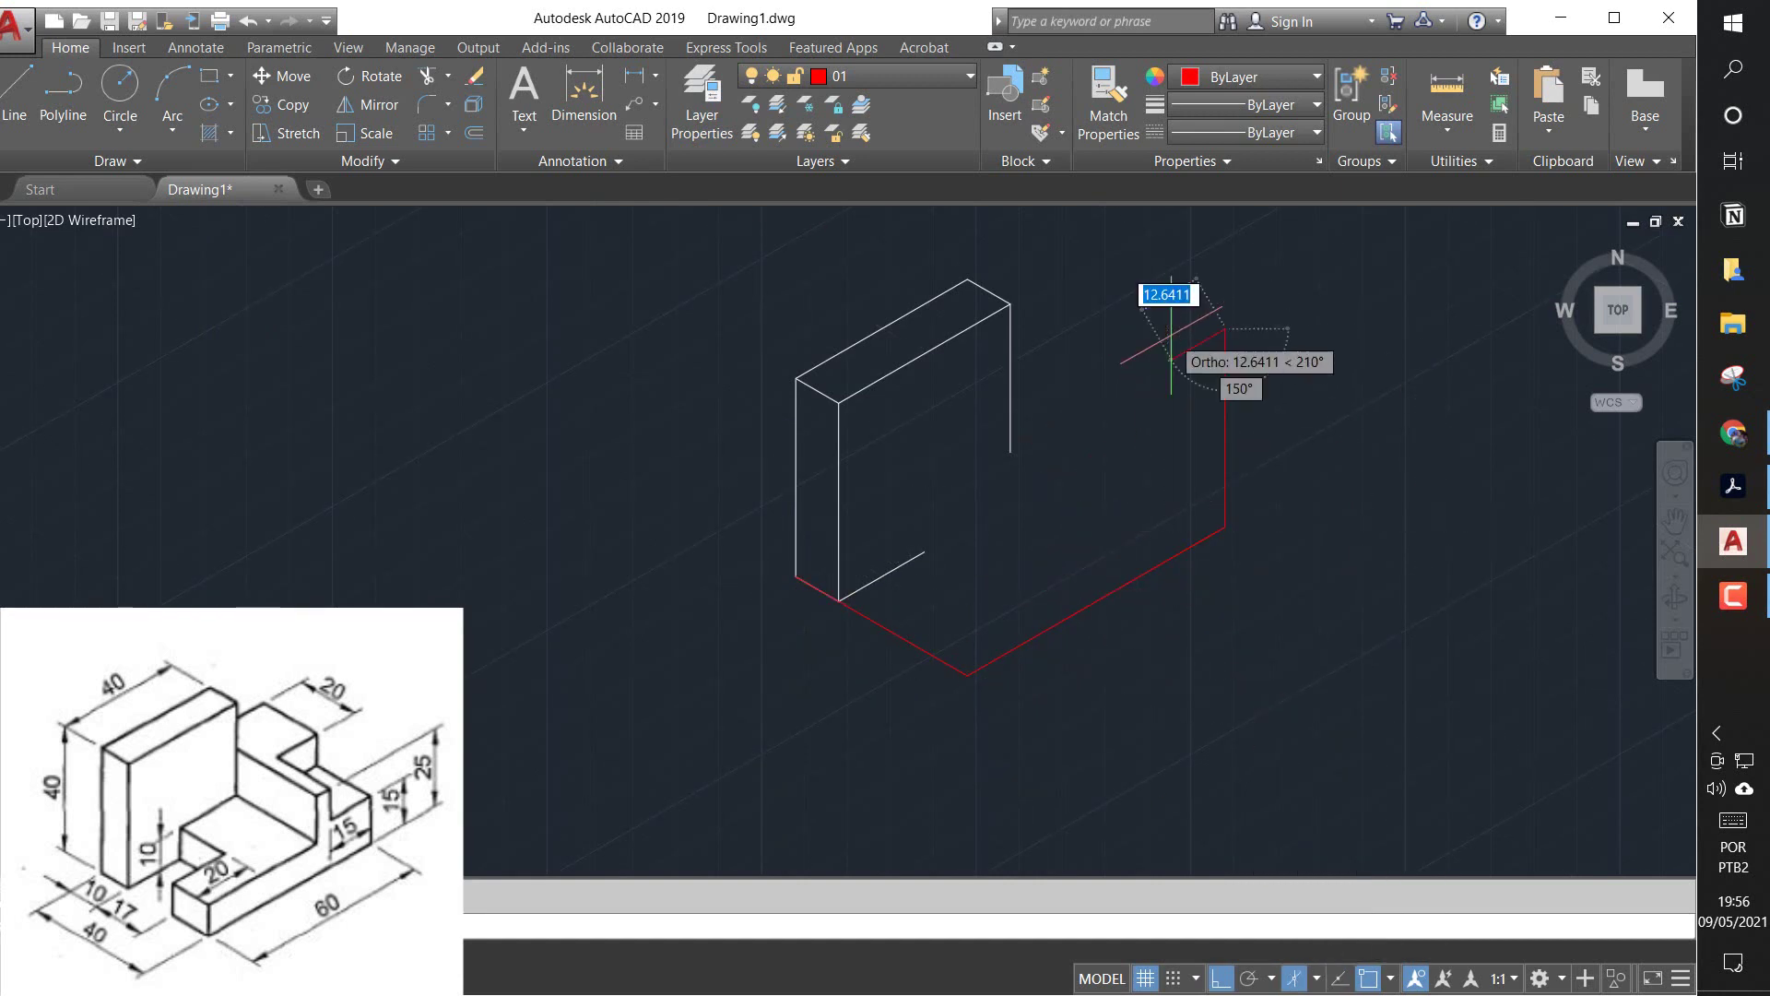
text(30)
key(Return)
text(20)
key(Return)
key(Return)
Switch isoplane and draw a red edge from the face corner back to the slab
click(1317, 979)
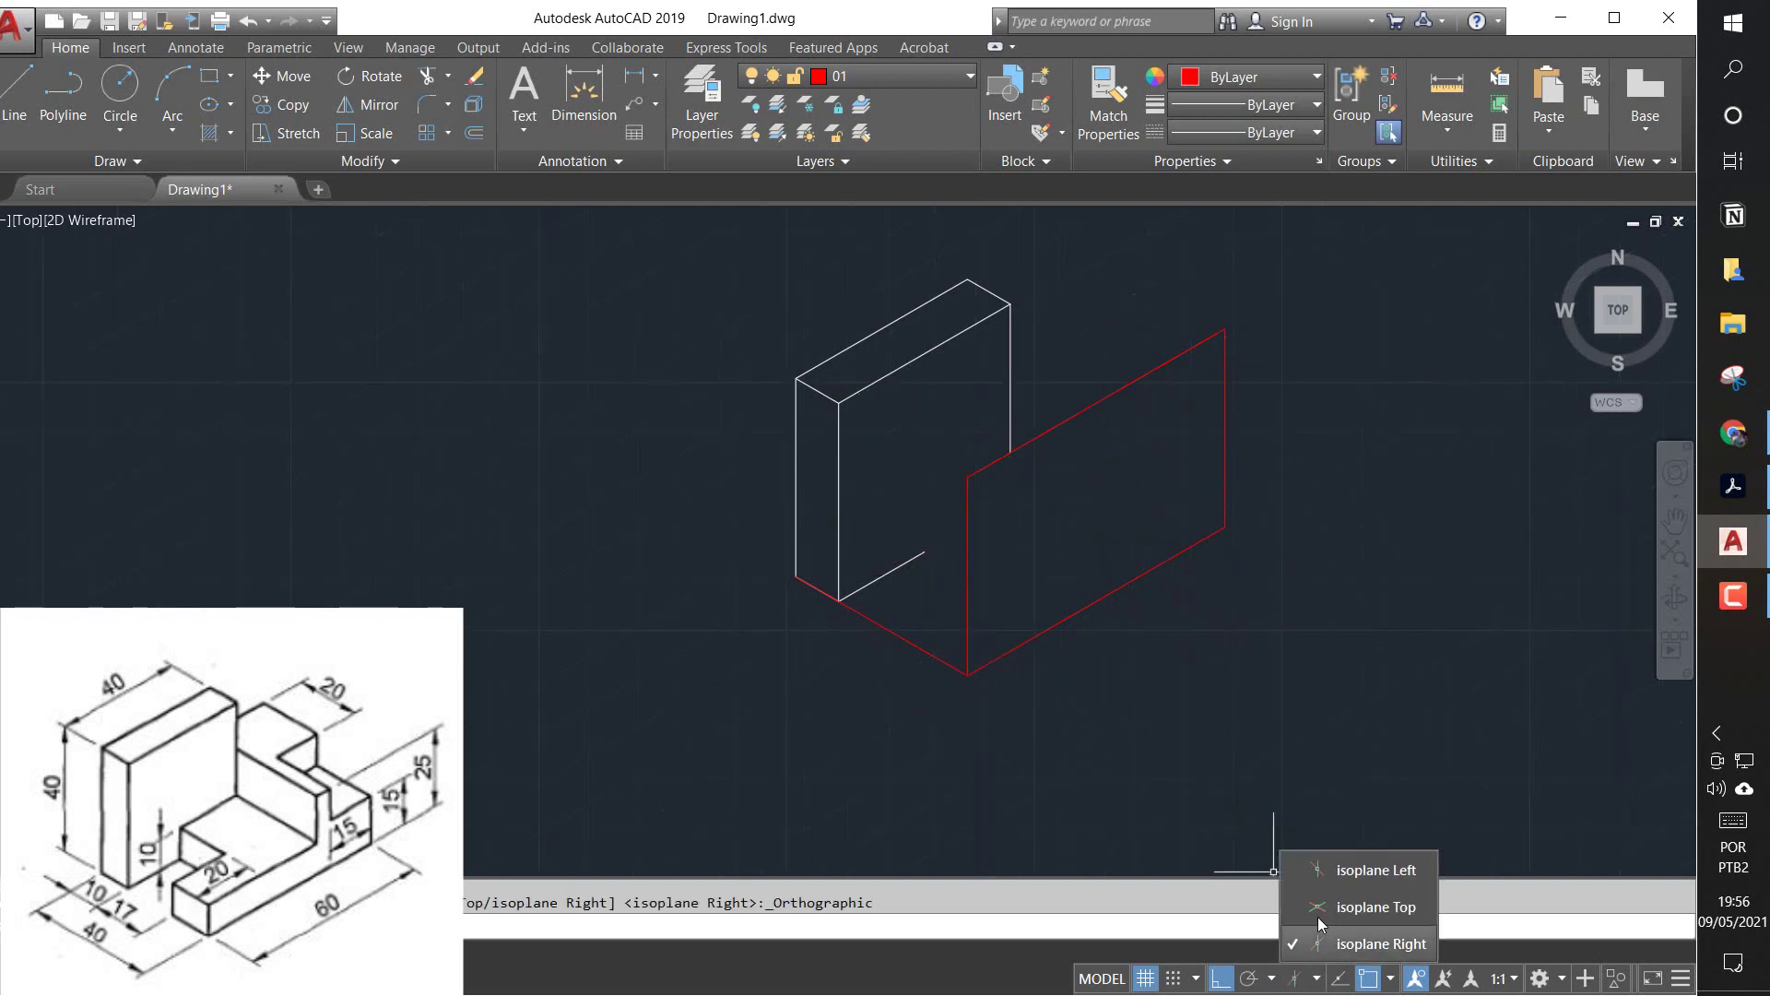
click(1337, 869)
key(l)
key(Return)
click(968, 477)
click(796, 379)
key(Return)
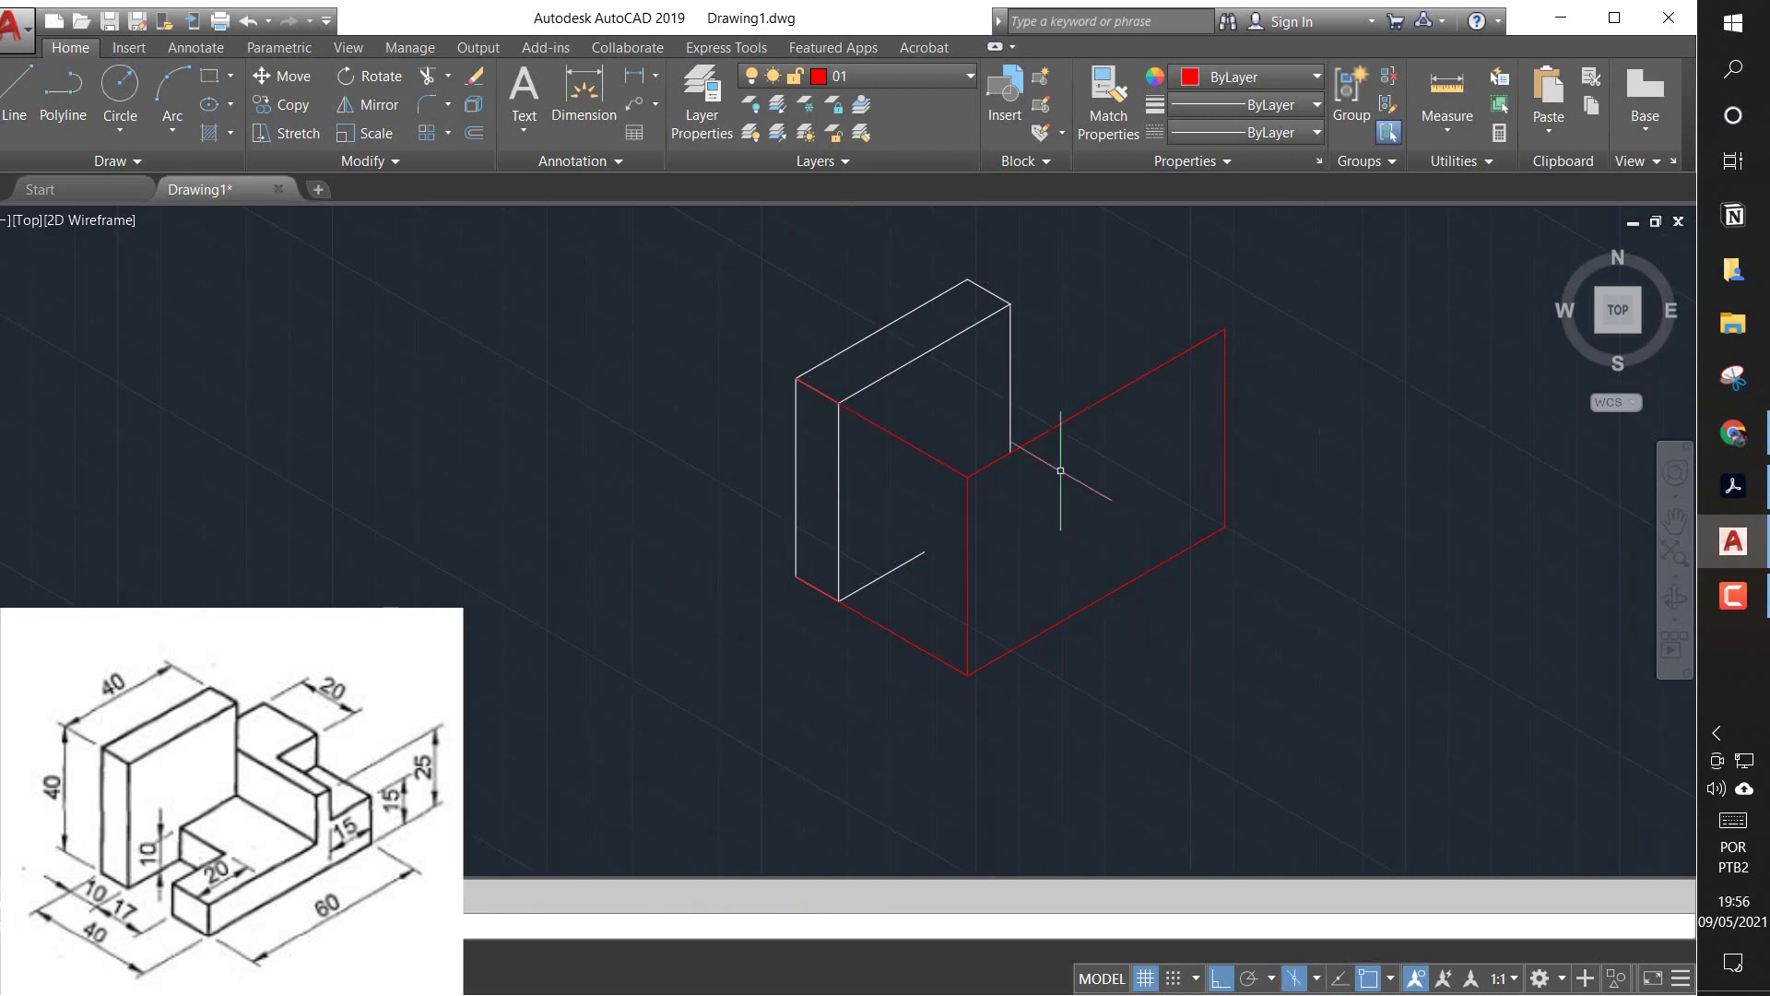
Rotate the red face 90° about its corner, then make layer 0 current again
scroll(1061, 470, down, 2)
text(ro)
key(Return)
click(993, 523)
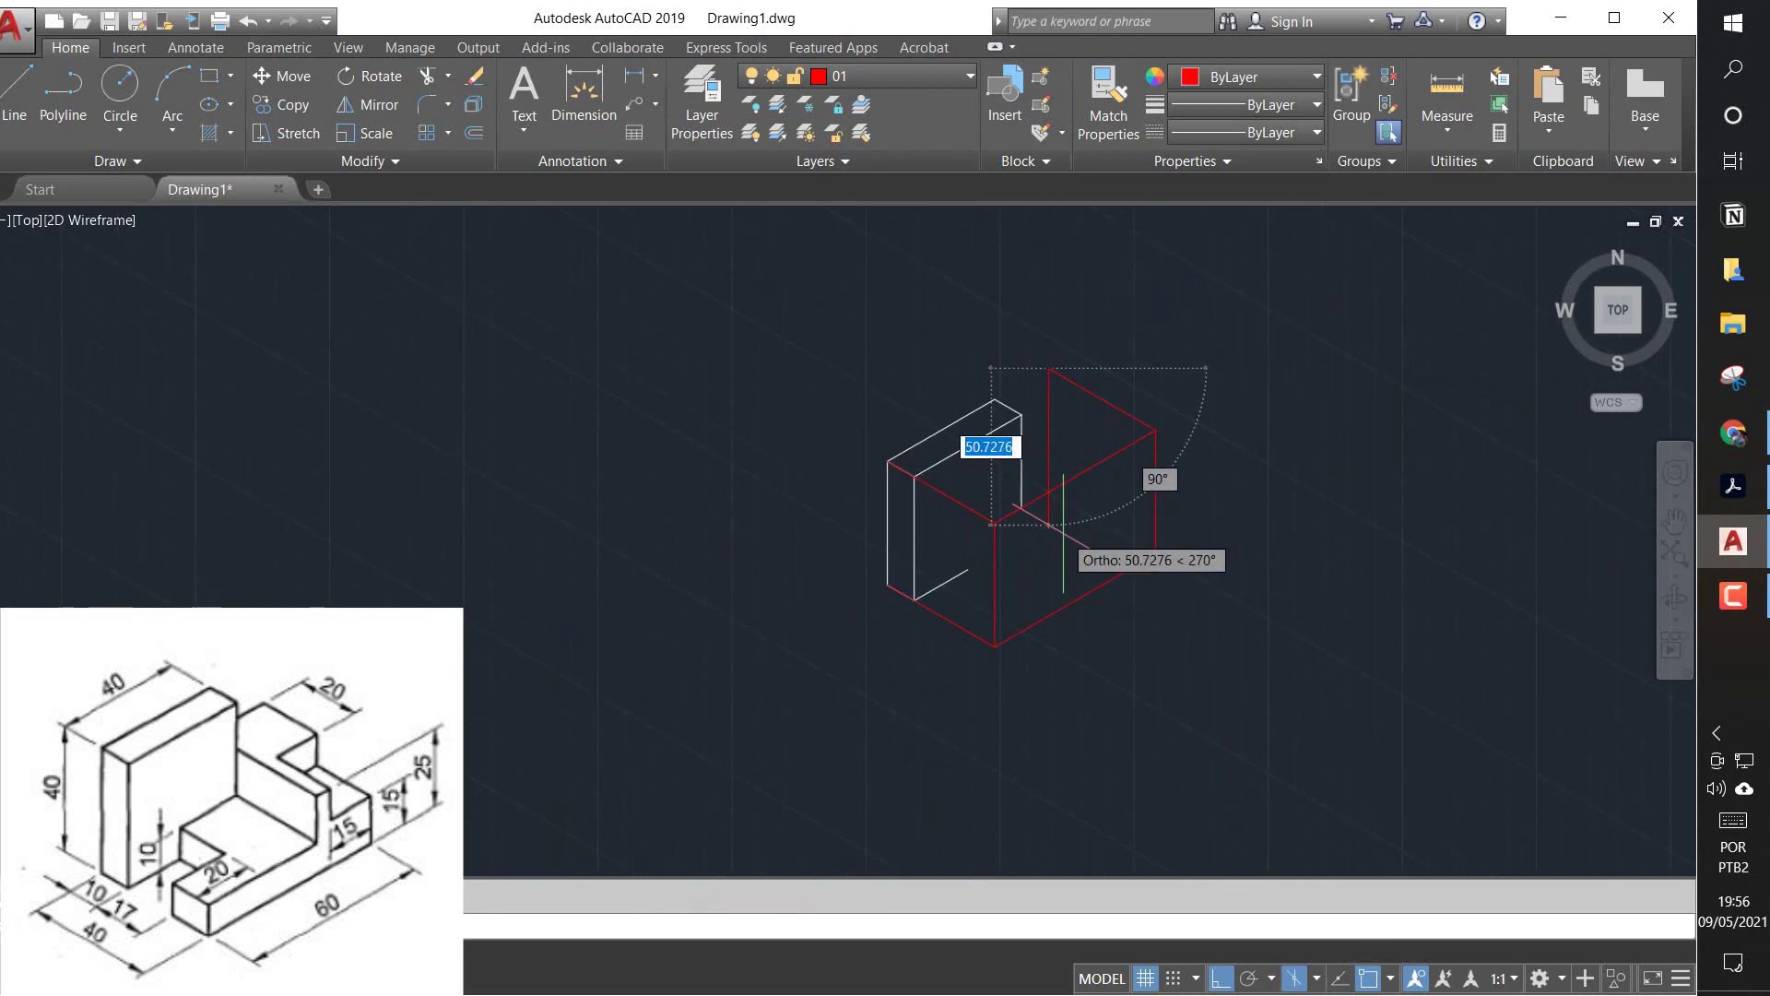
click(911, 528)
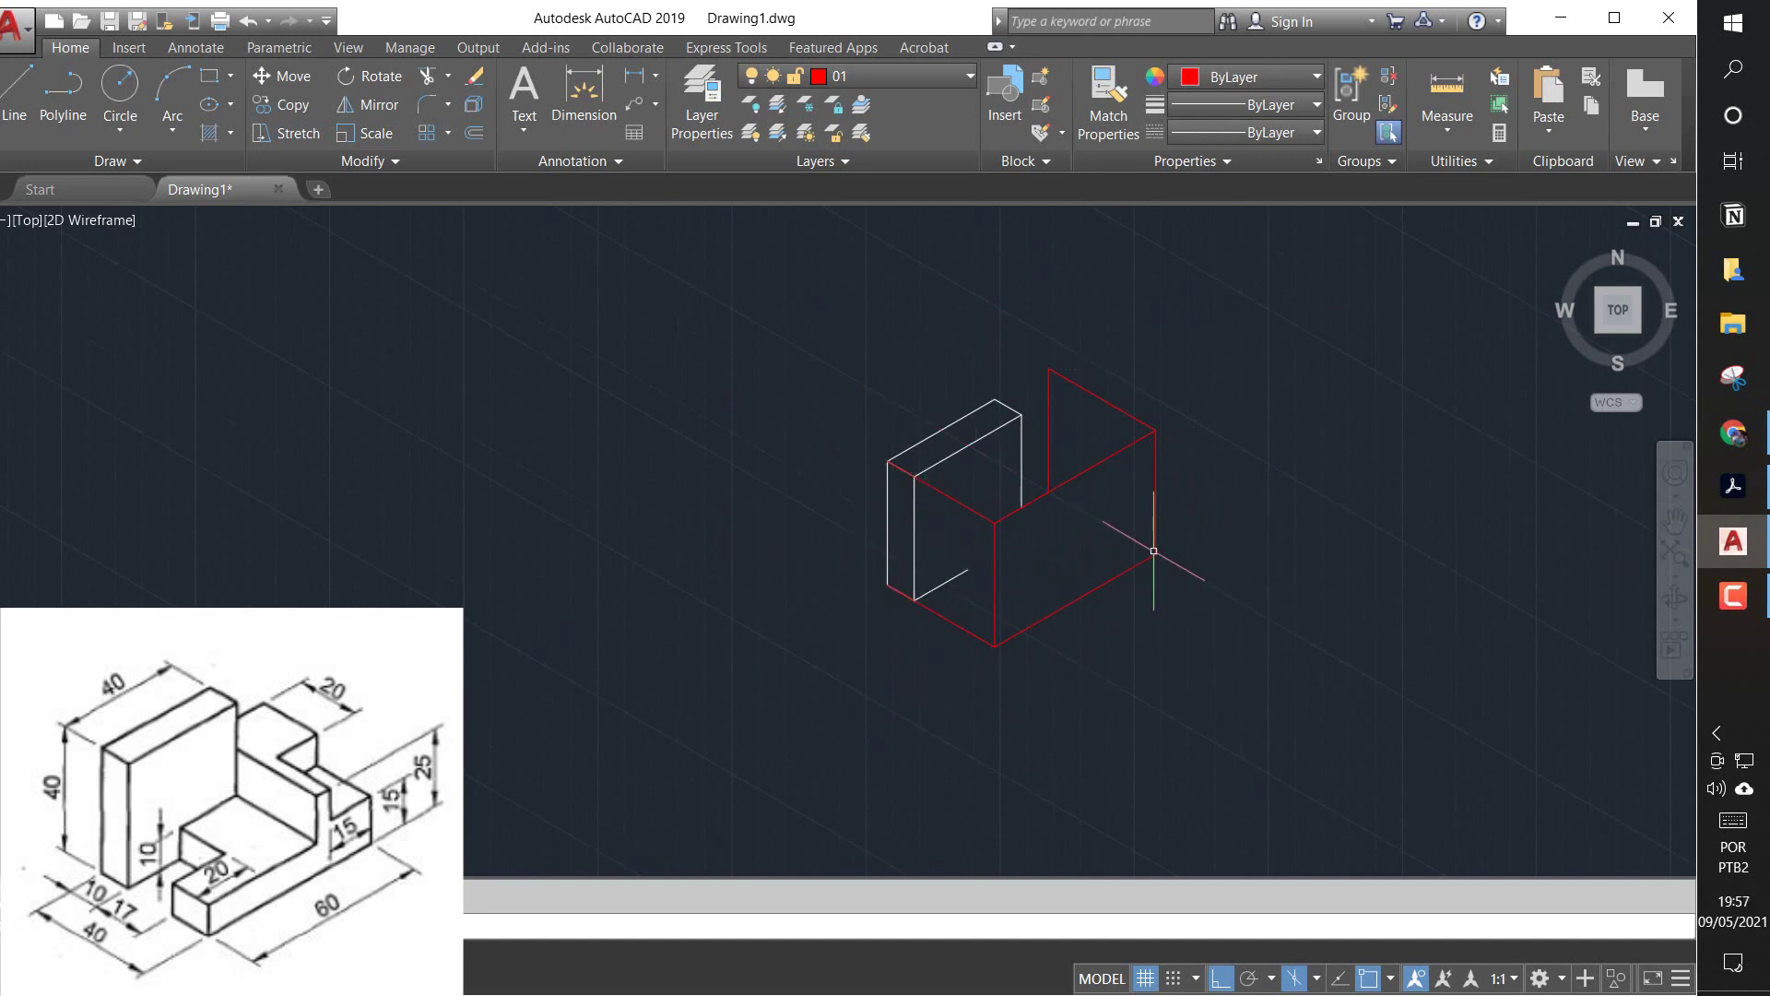
click(949, 79)
click(839, 98)
scroll(810, 560, up, 2)
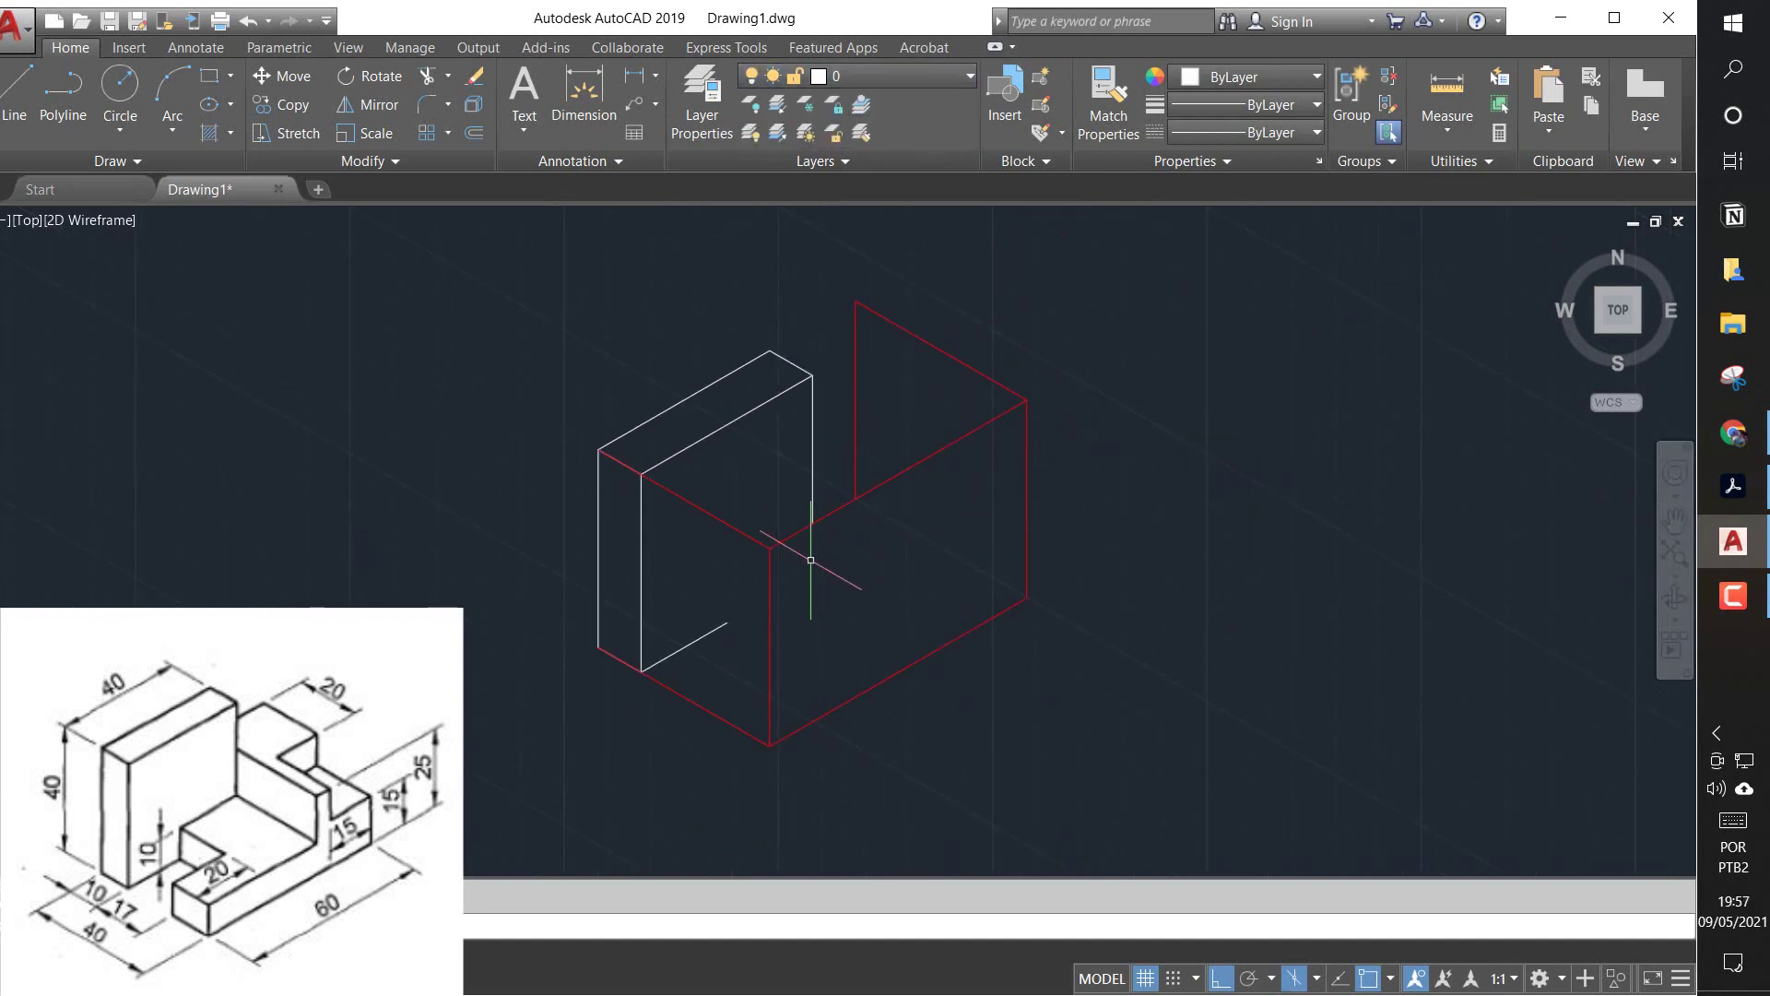
Draw a white line between the red bottom and right corners, plus a 15-unit segment
text(l)
key(Return)
click(770, 745)
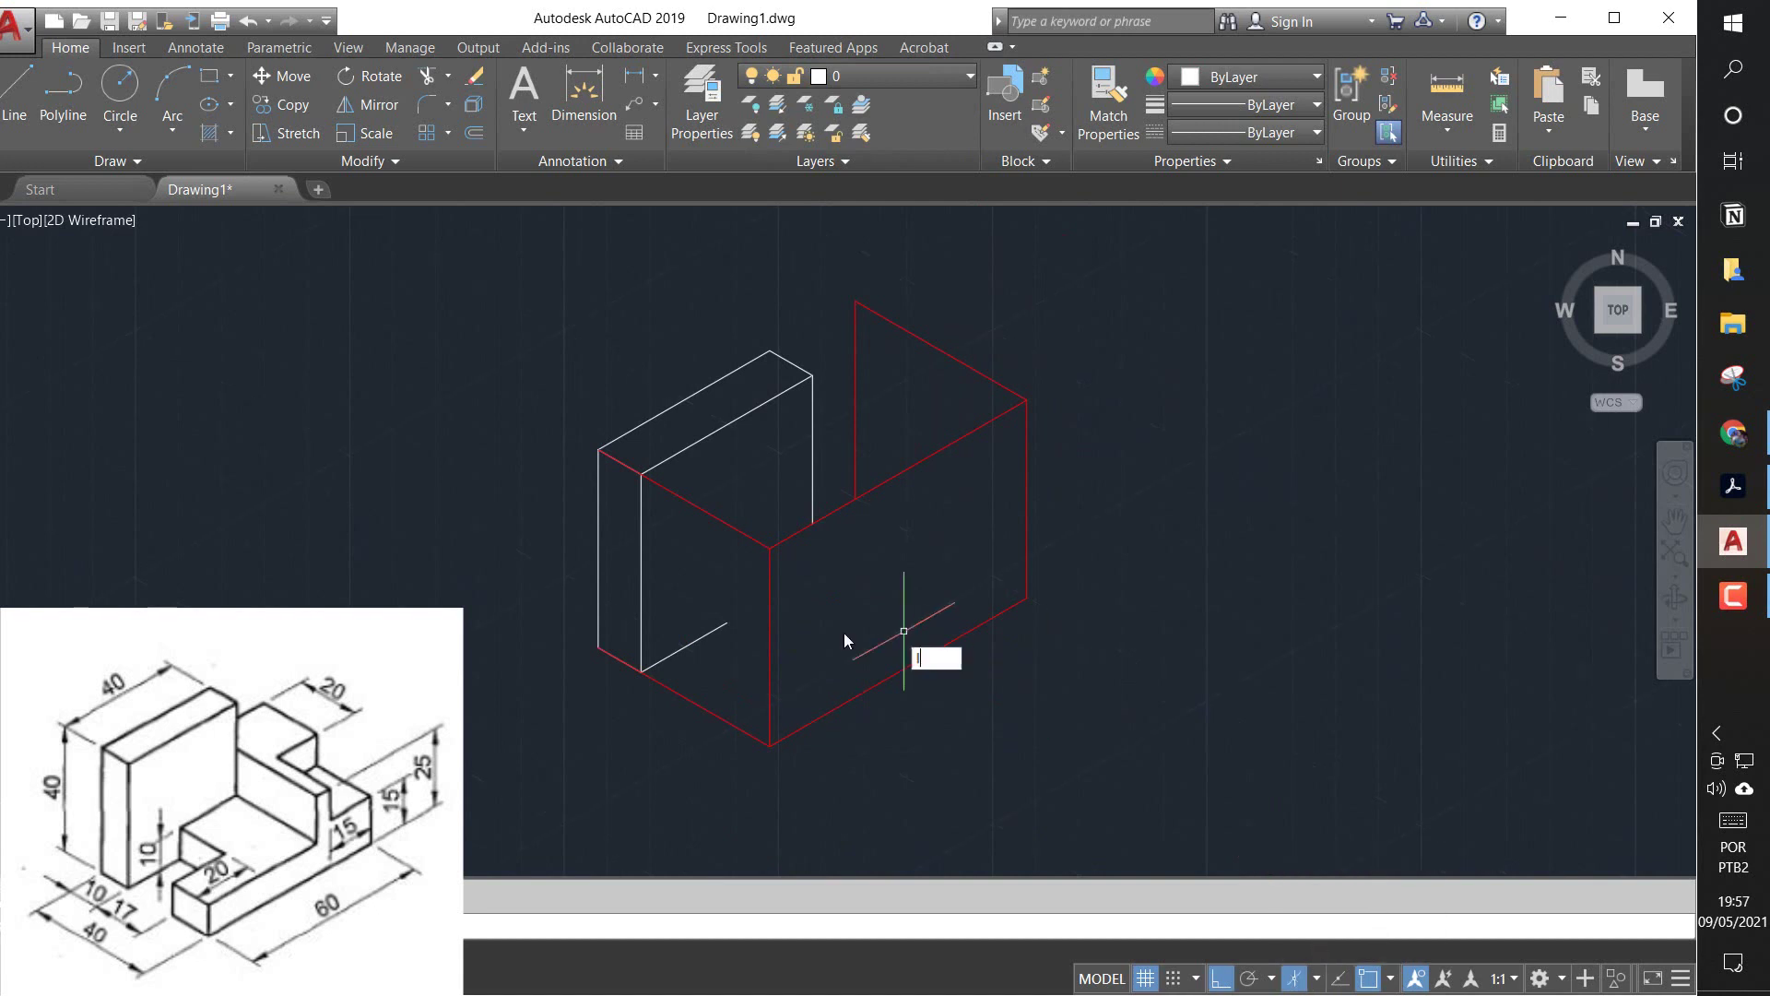
click(1026, 597)
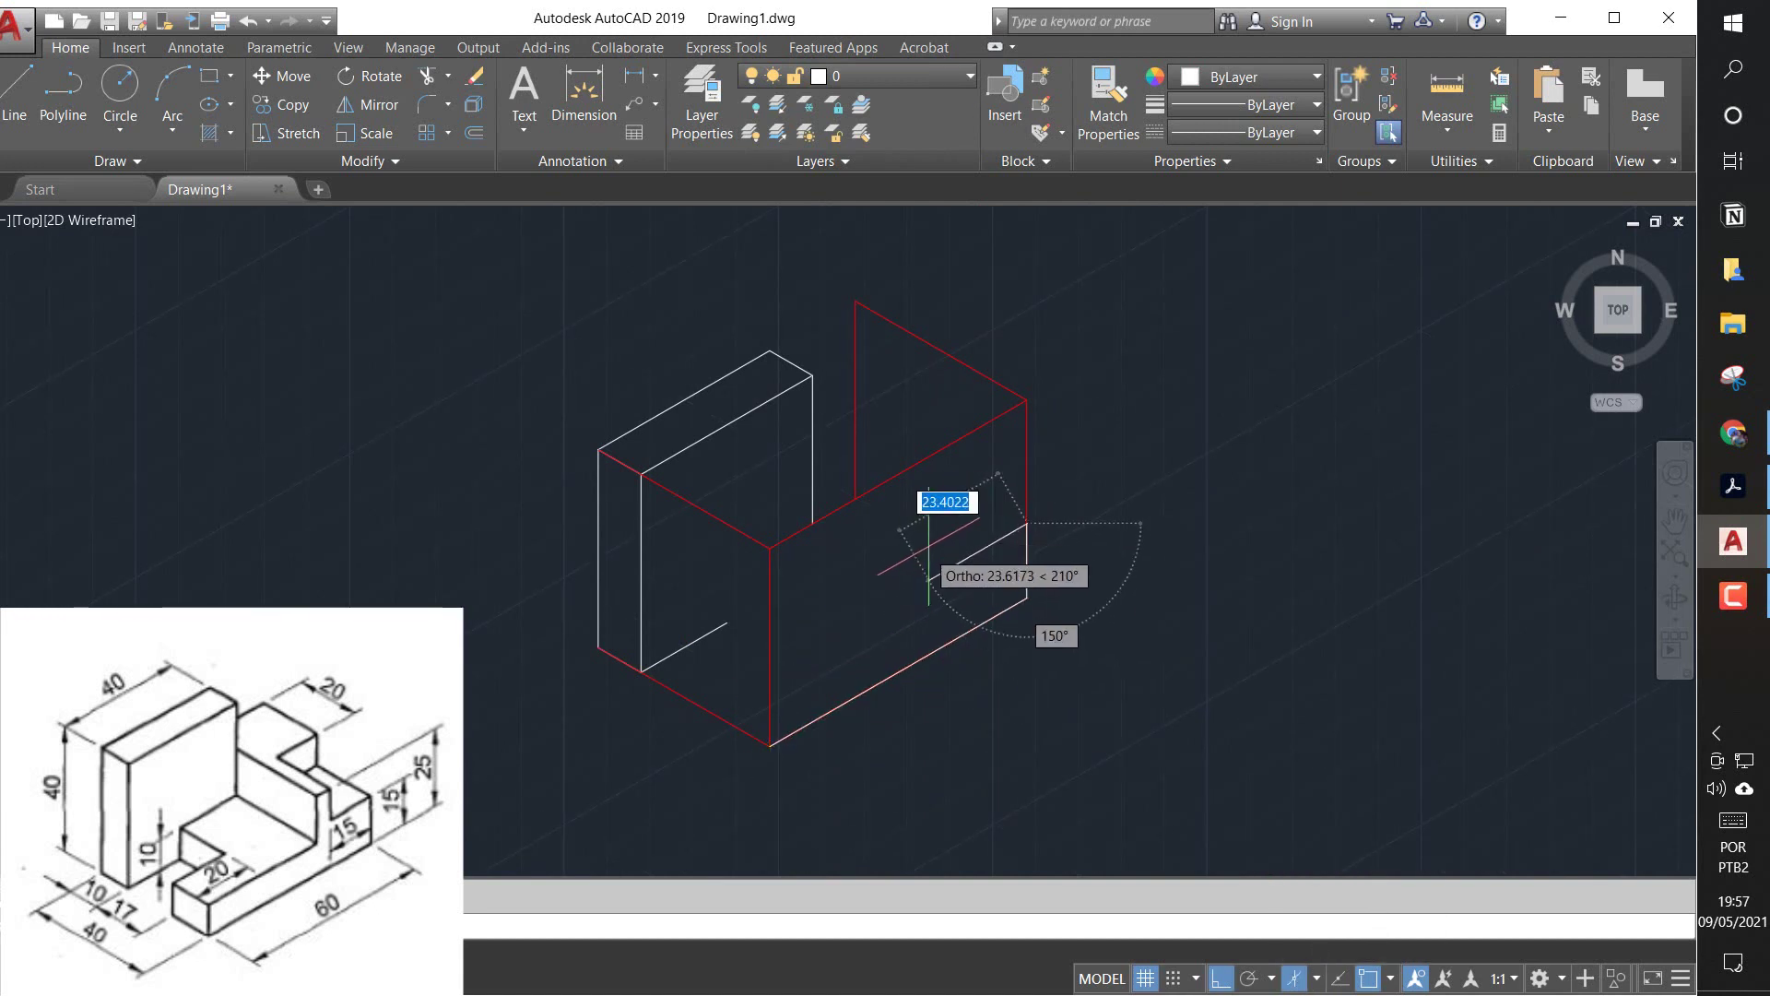
text(15)
key(Return)
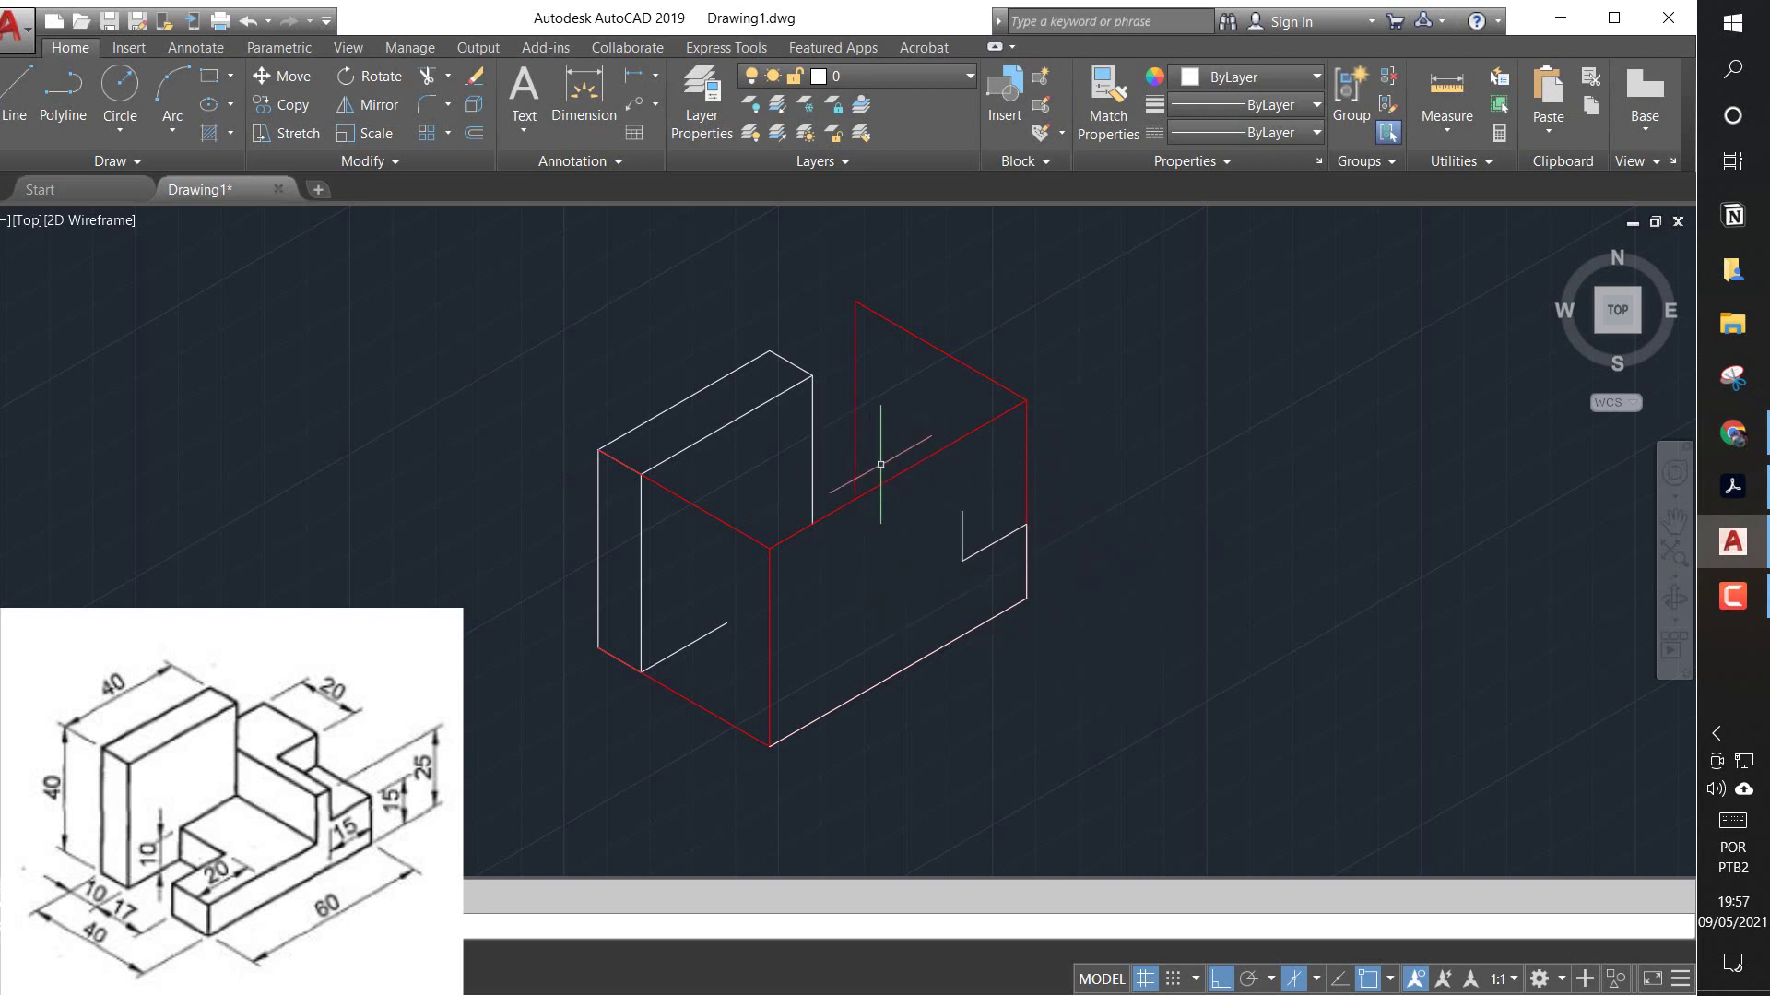
Trace the front edge with a 15-unit vertical edge and a 20-unit segment
text(l)
key(Return)
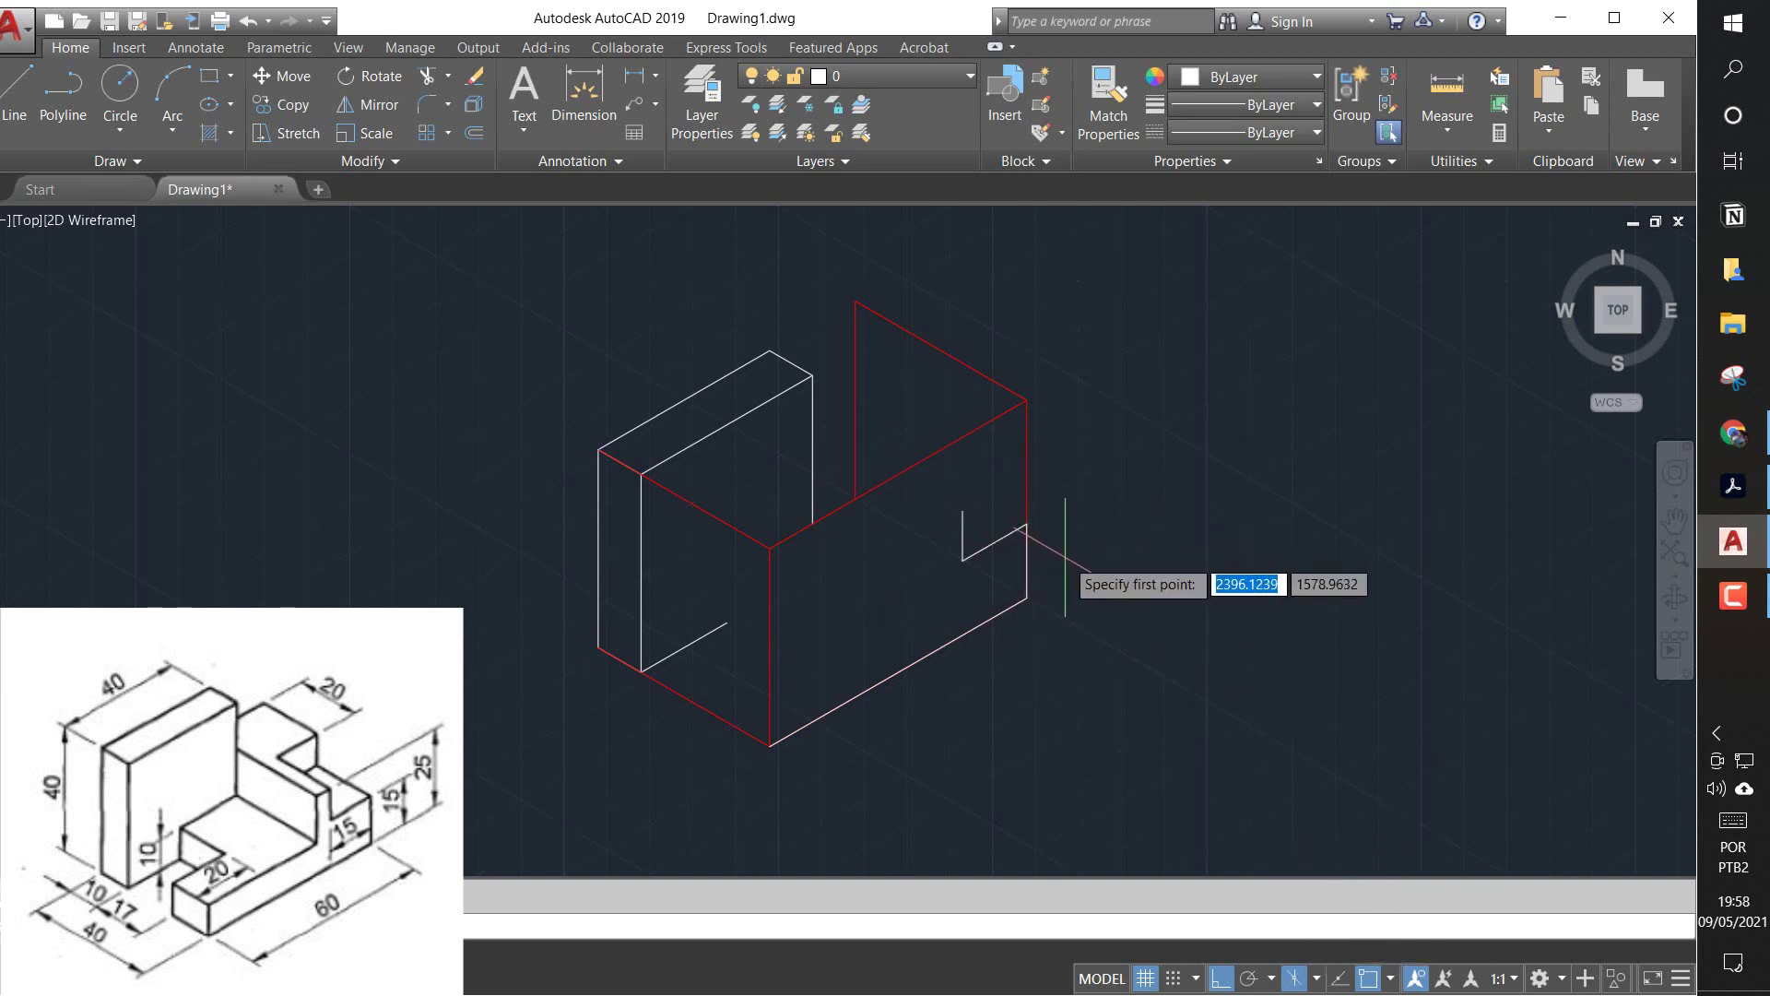
click(1027, 598)
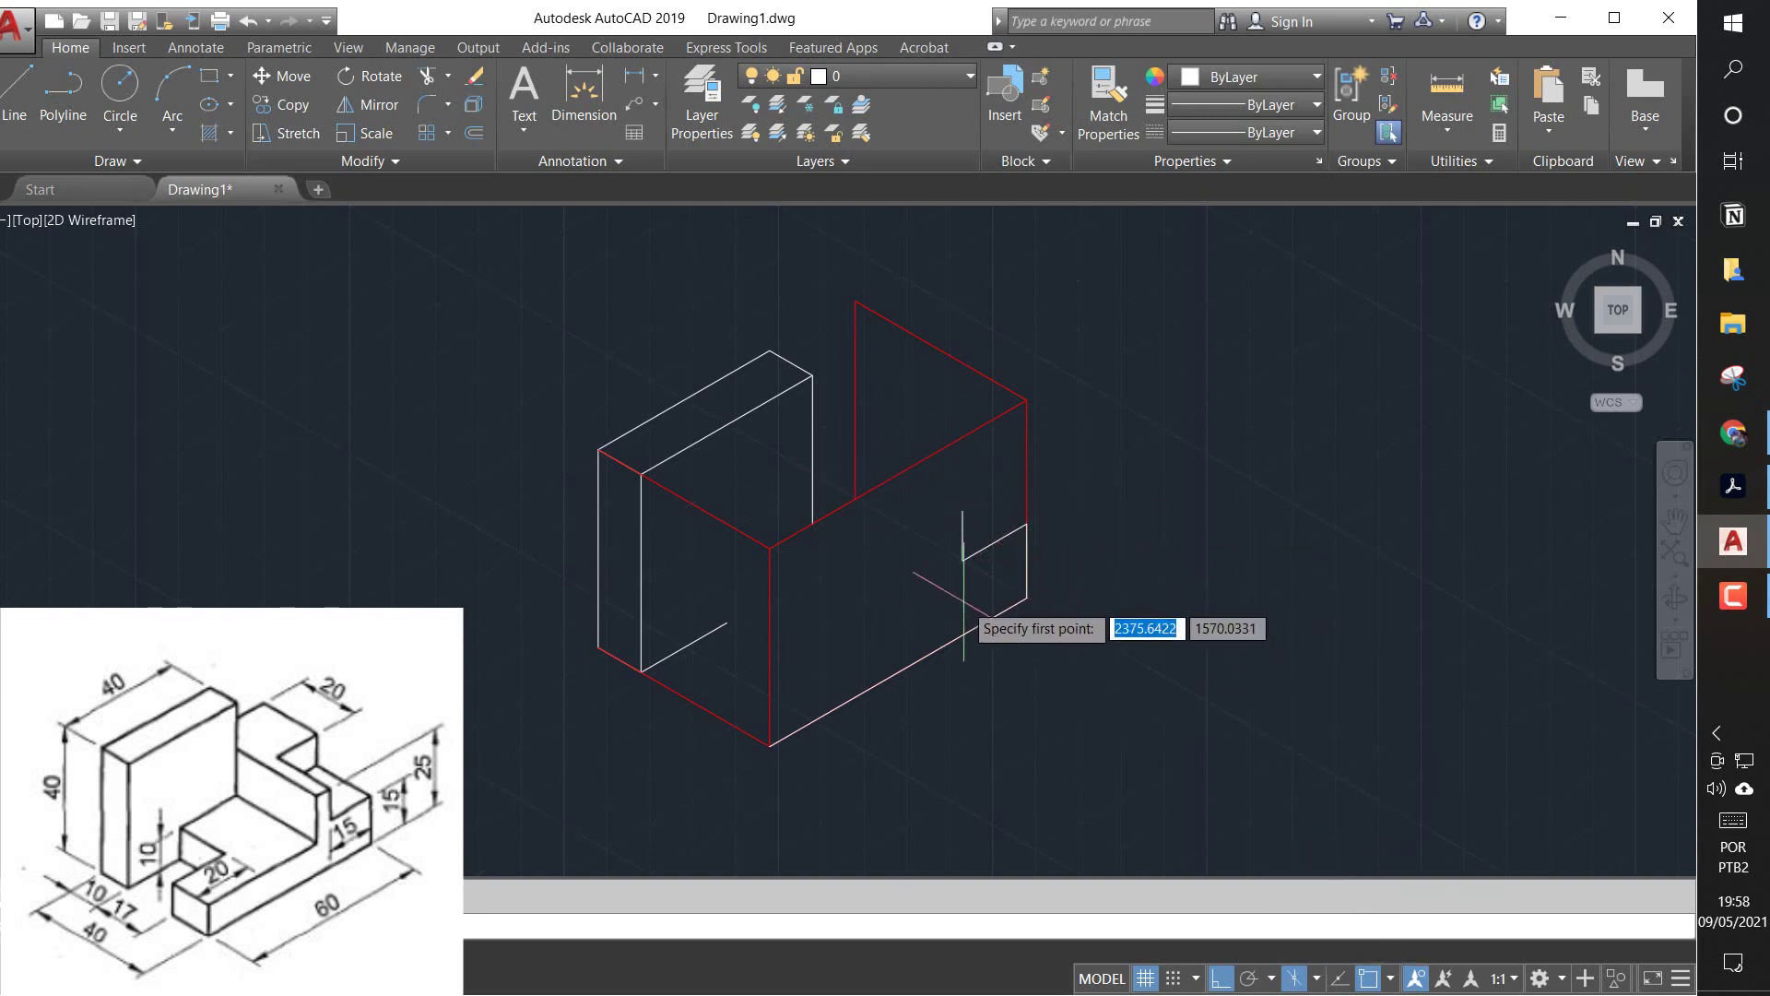
click(770, 745)
text(15)
key(Return)
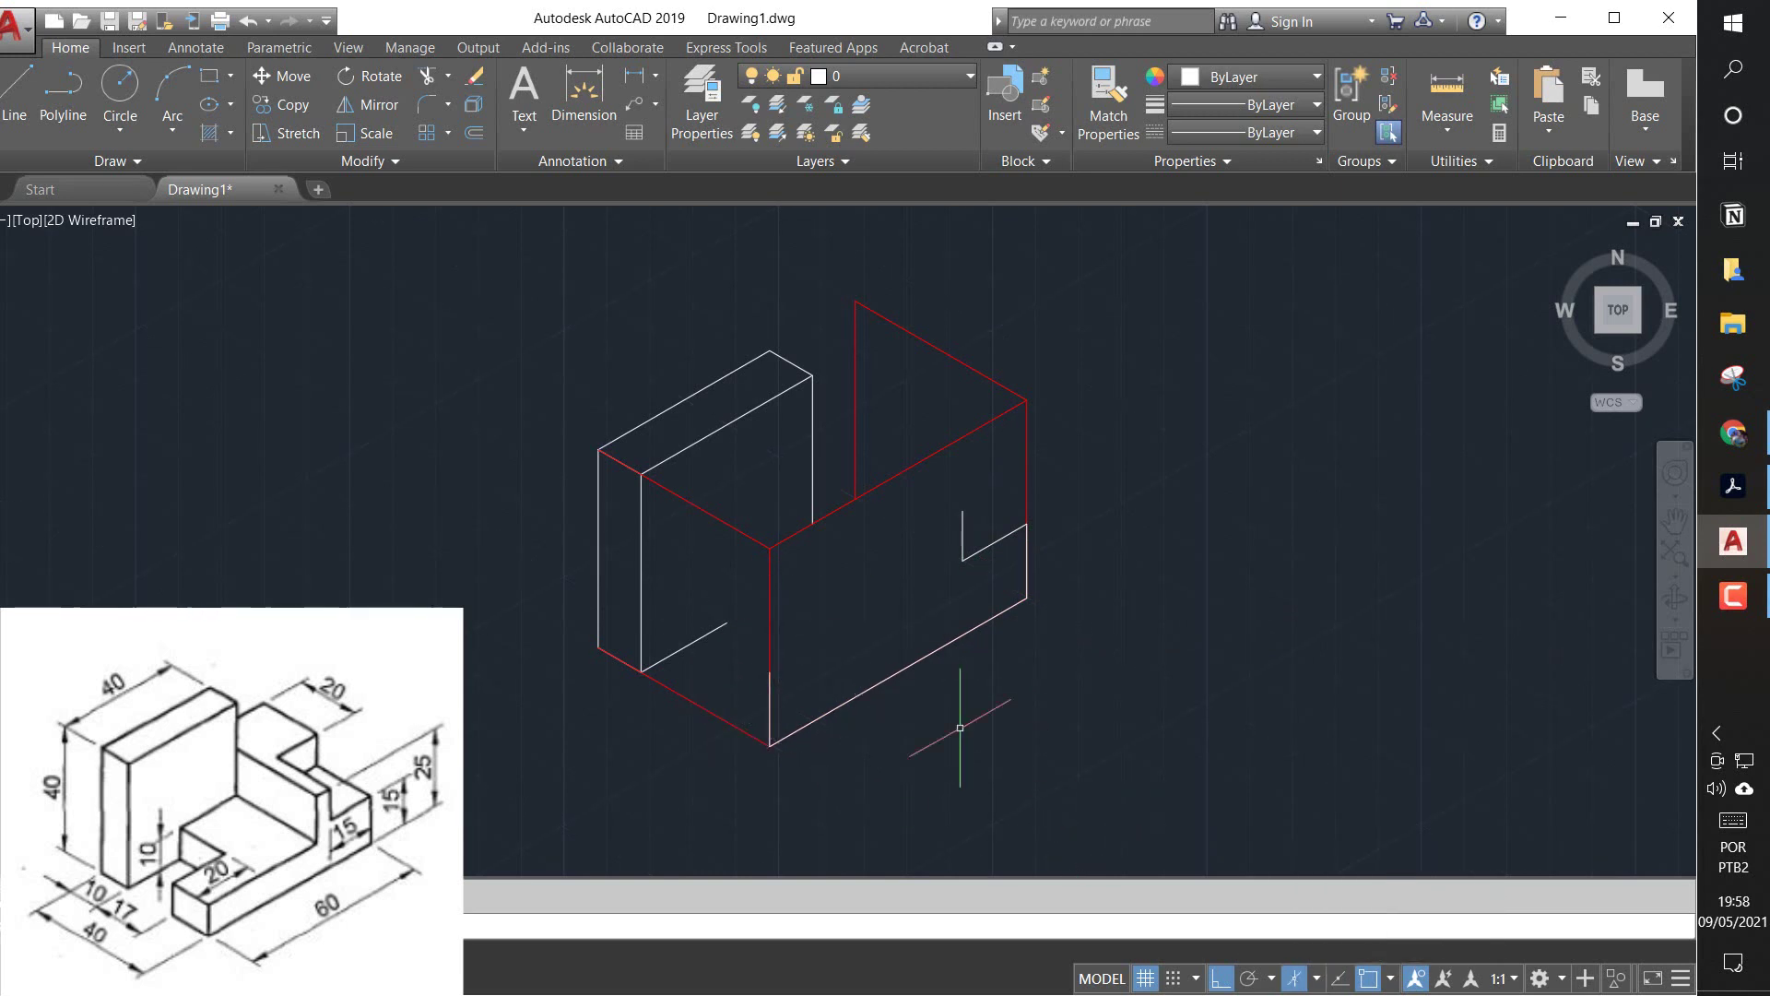
text(20)
key(Return)
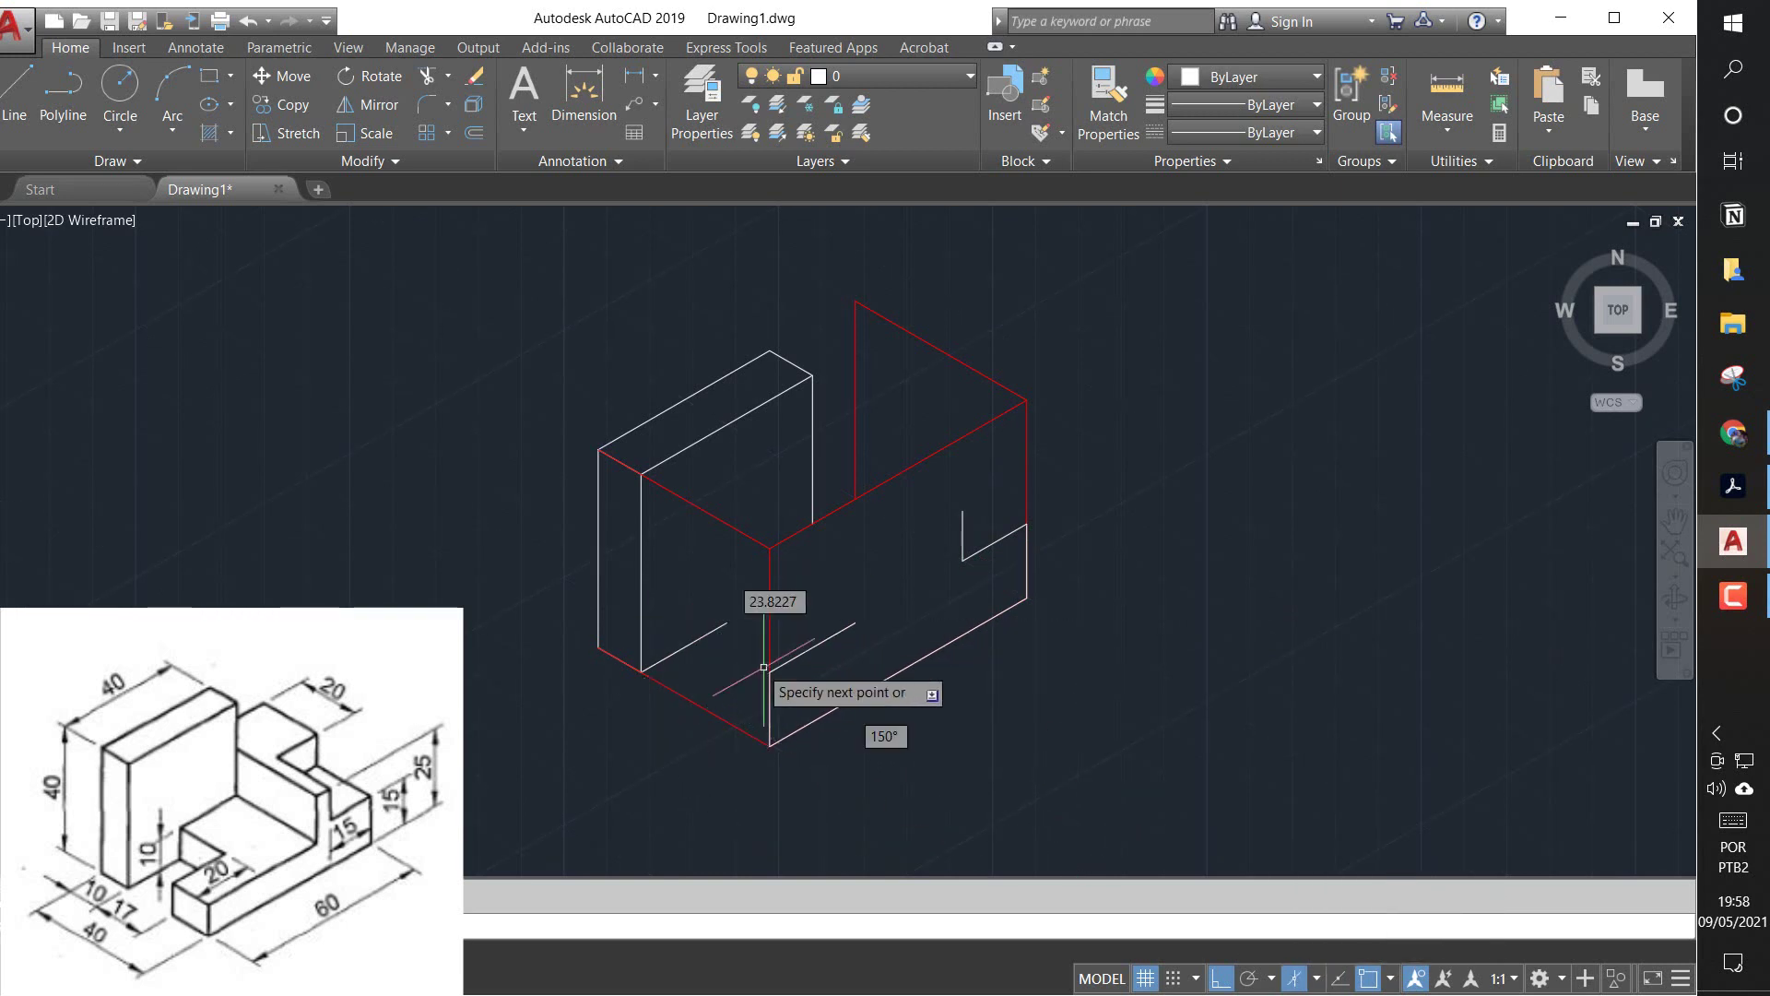
key(Return)
key(Return)
Add a 13-unit segment at 150° and a 40-unit edge along the step
click(770, 672)
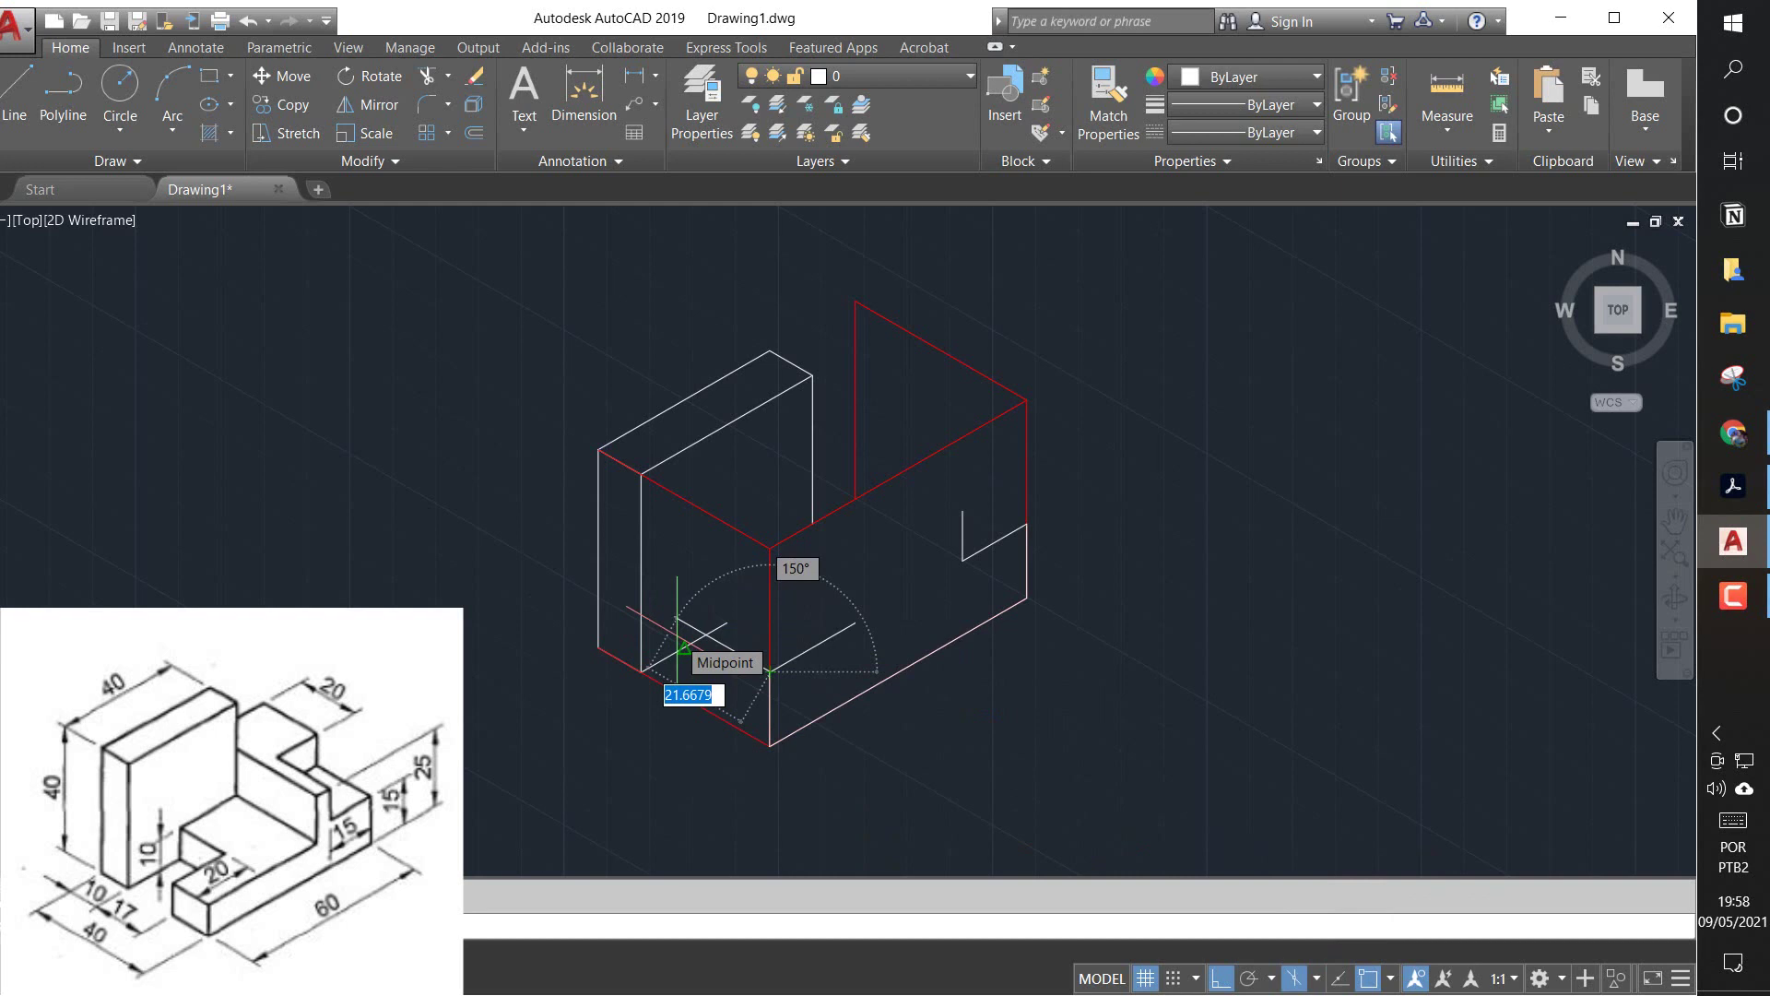
text(13)
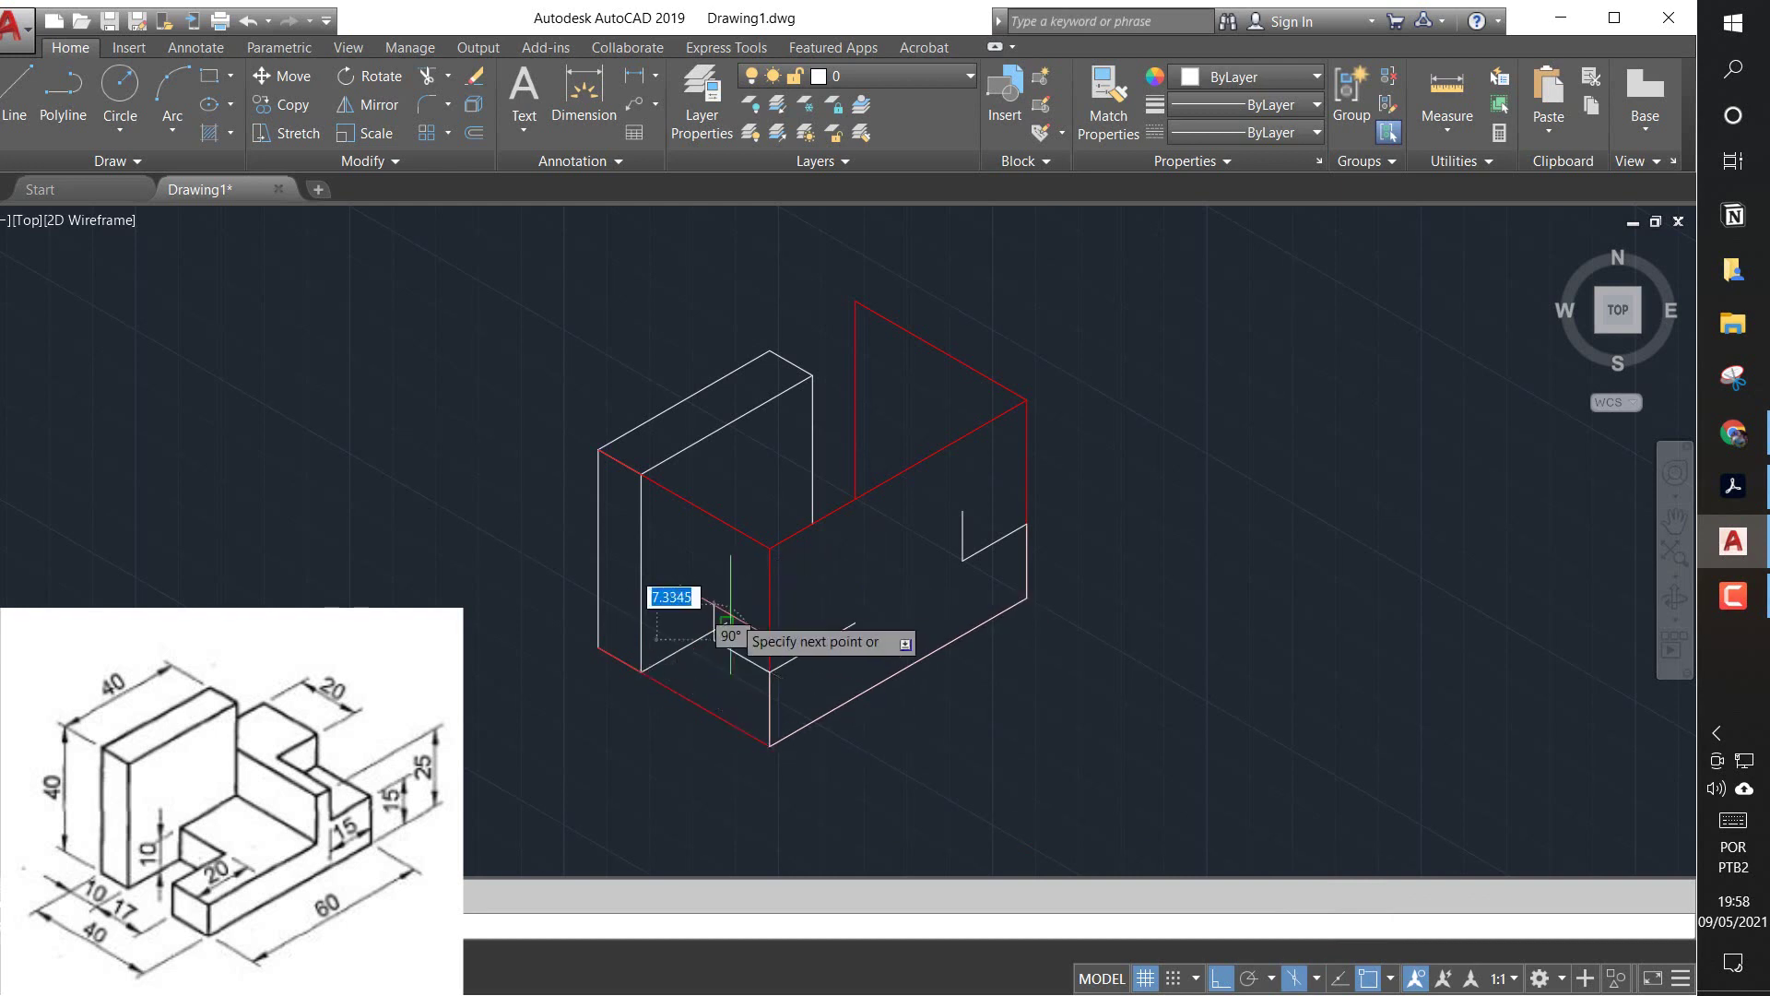
key(Return)
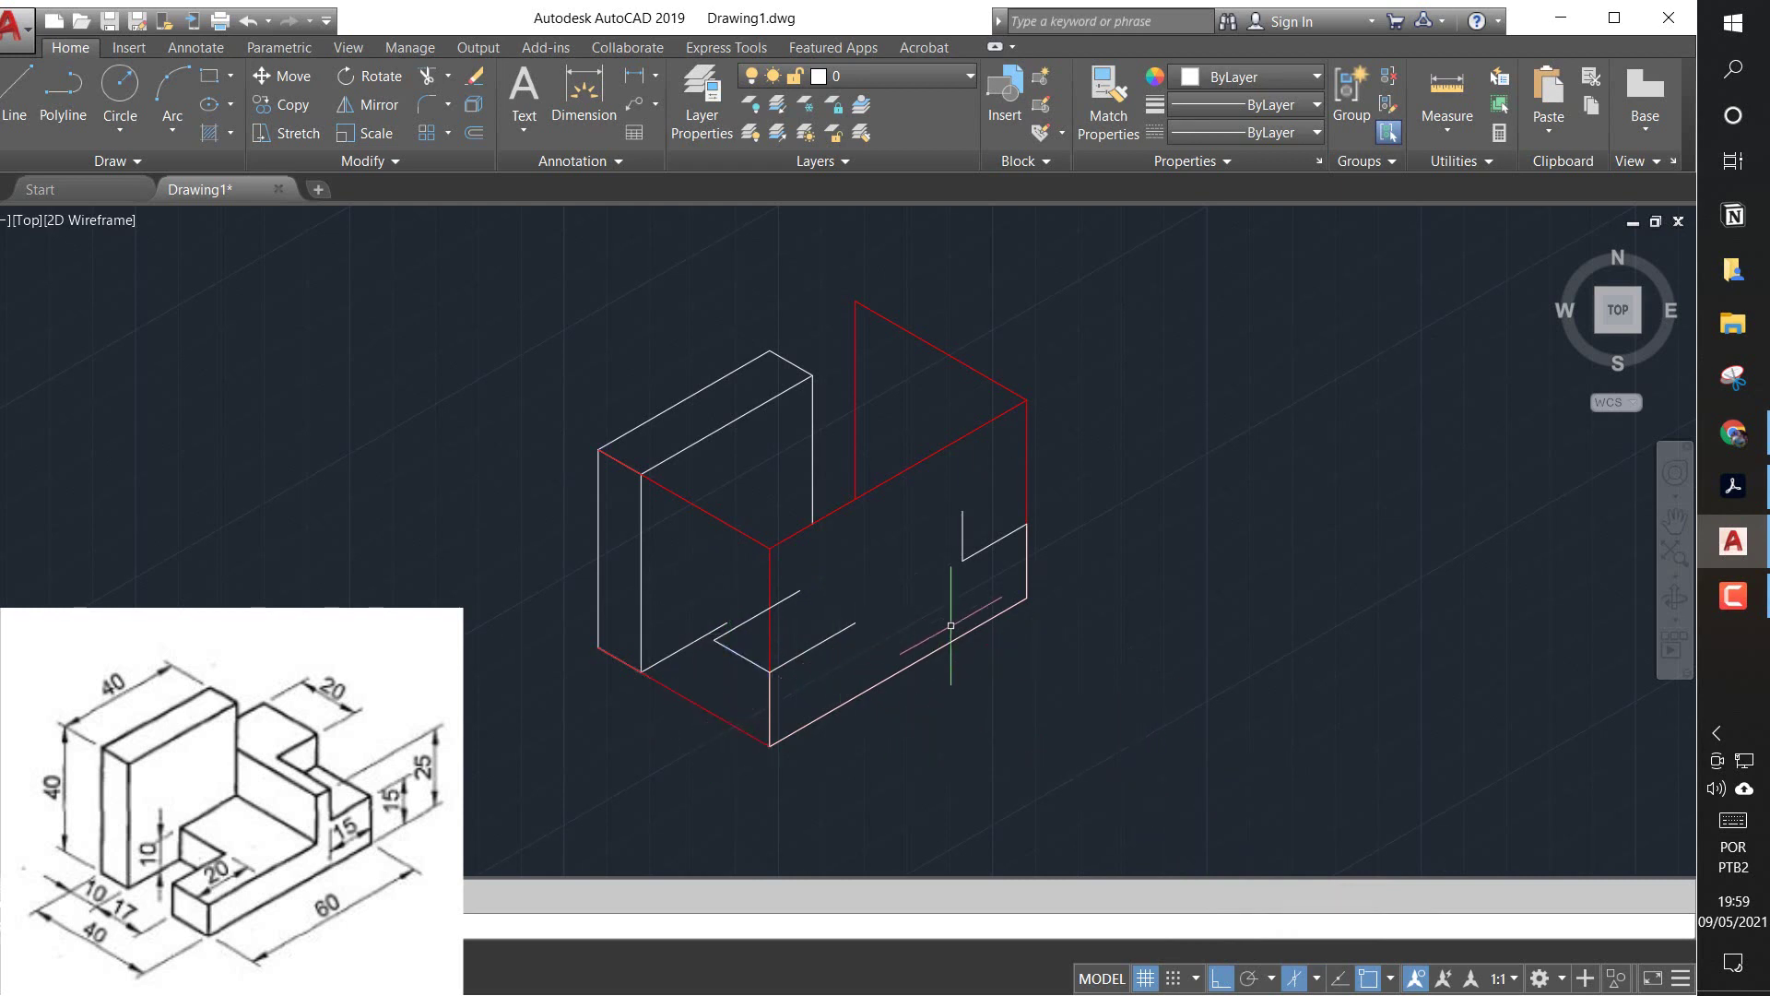
text(40)
key(Return)
Drop the notch's vertical edges to the bottom edge, then begin trimming the overshoots
key(space)
click(726, 550)
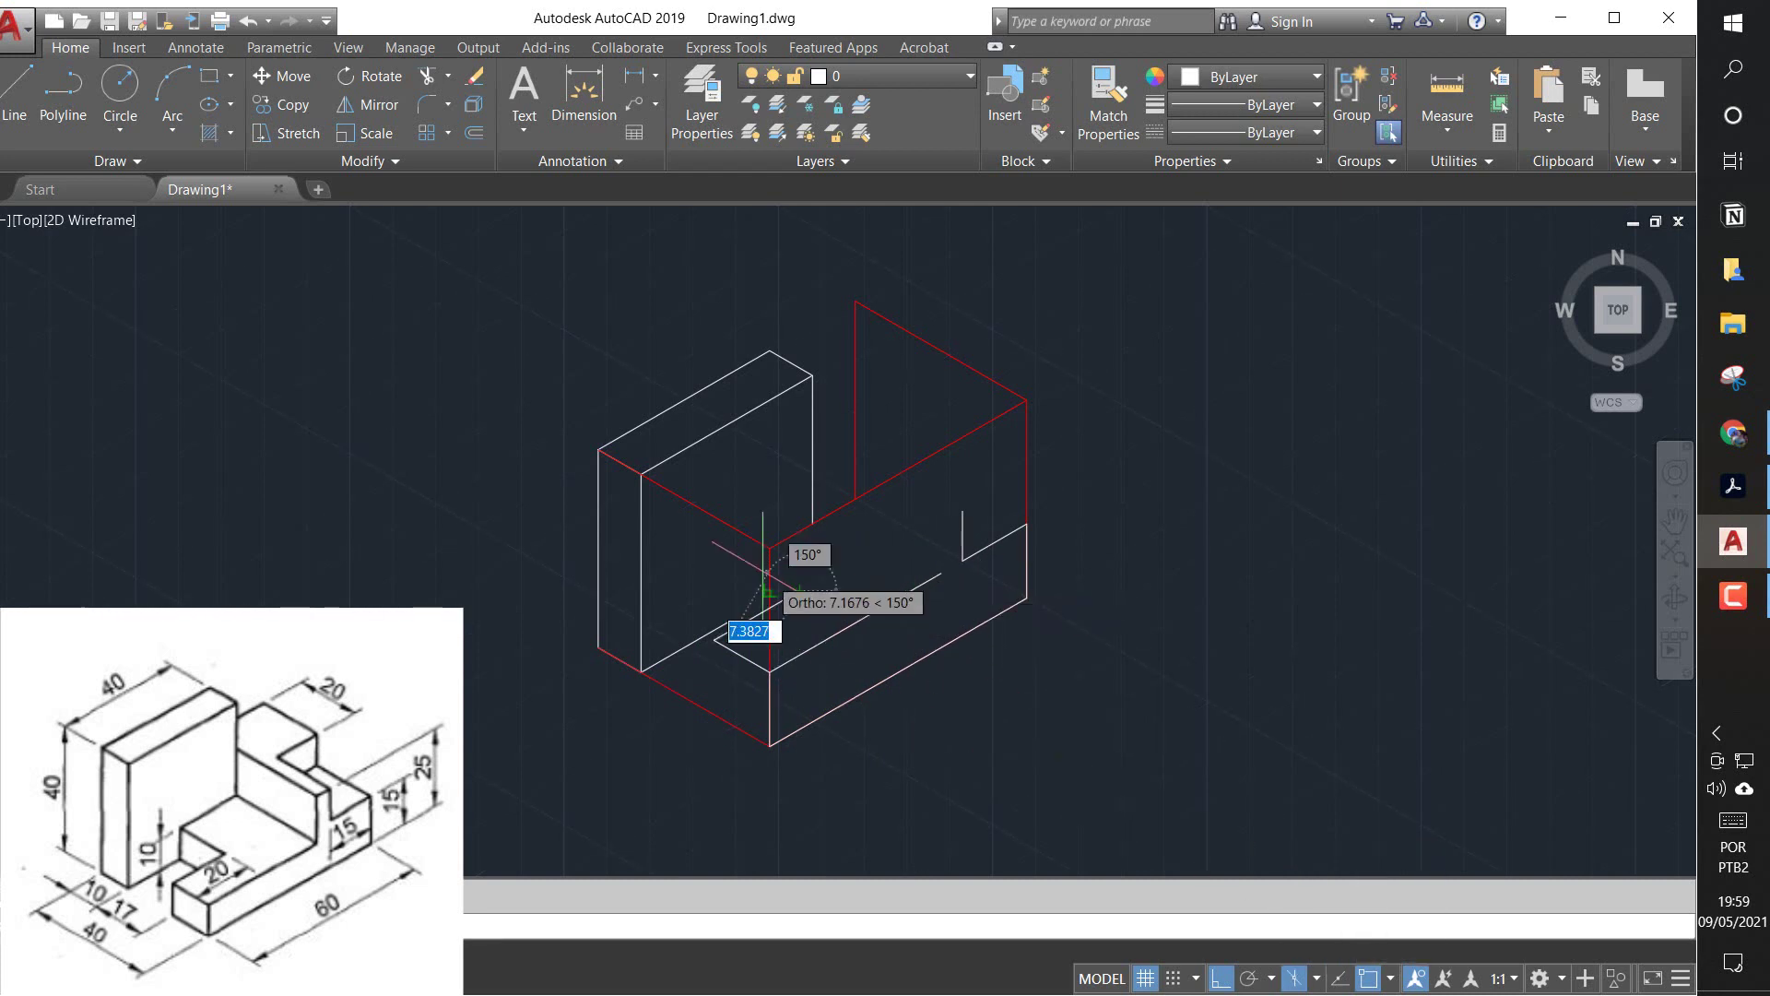
click(1318, 979)
click(1328, 936)
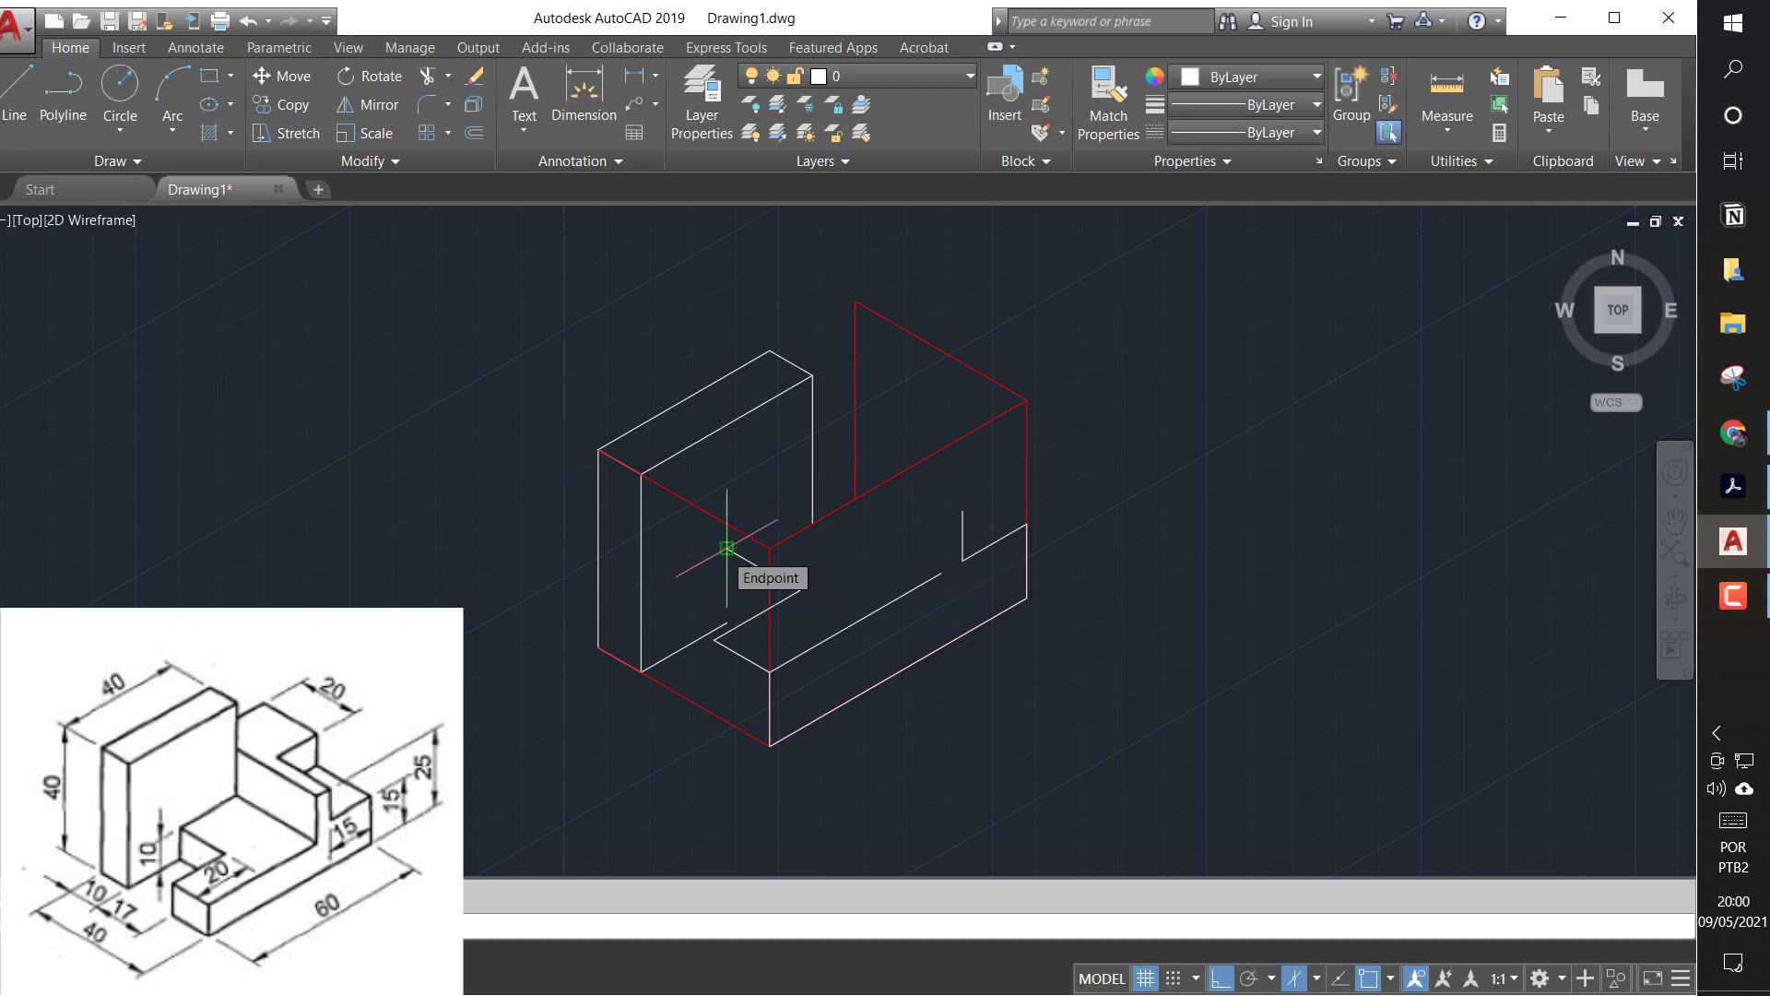
click(726, 625)
key(Escape)
key(space)
click(714, 641)
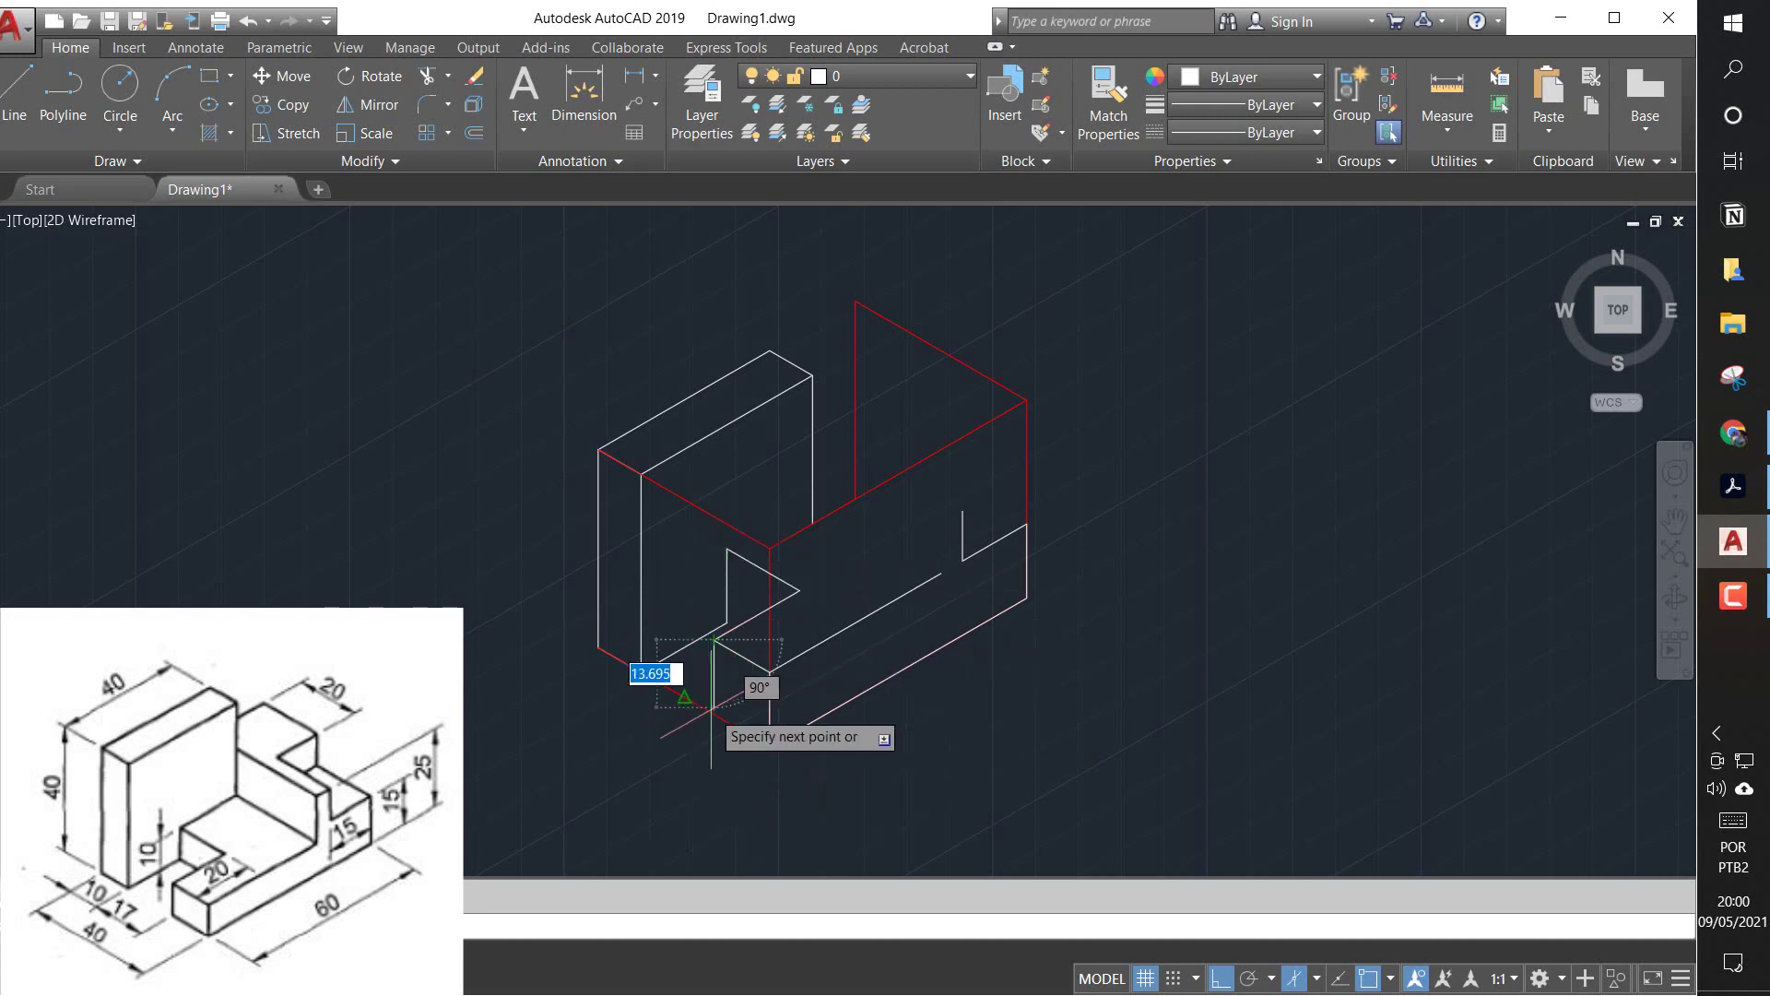
click(714, 712)
key(Escape)
text(tr)
key(space)
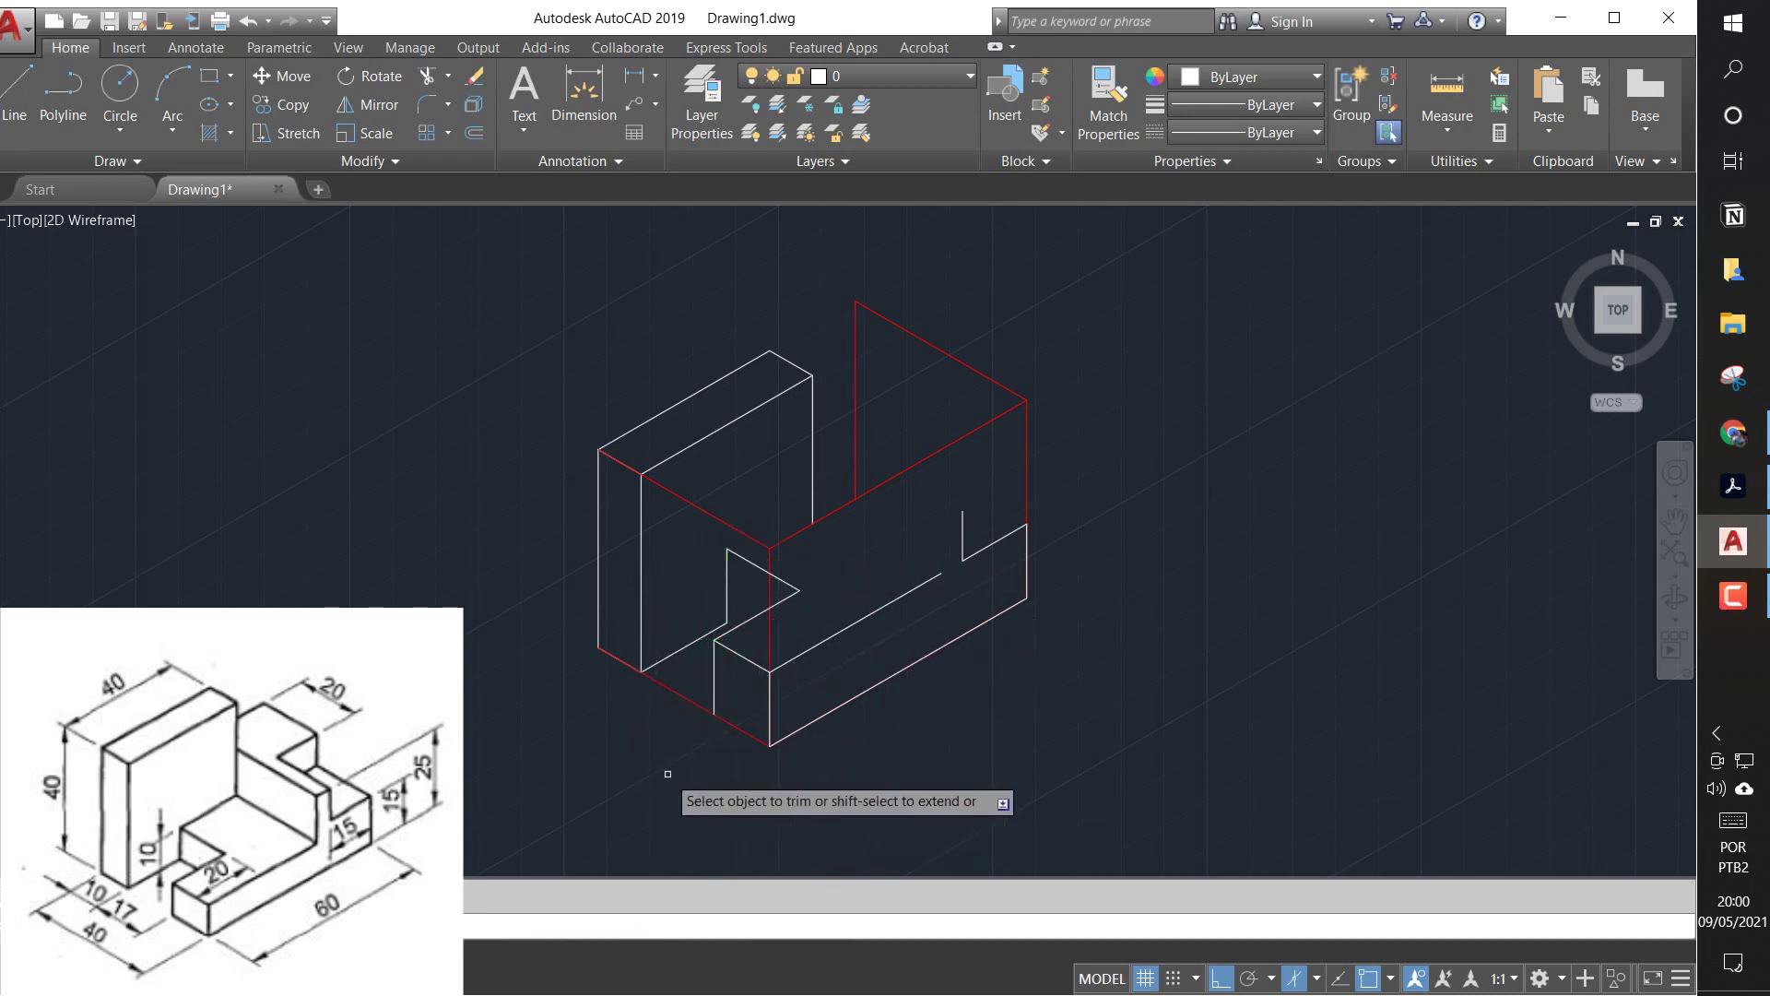
End trimming and start a line at the notch top, panning the view down-right
key(Escape)
text(l)
key(space)
click(726, 548)
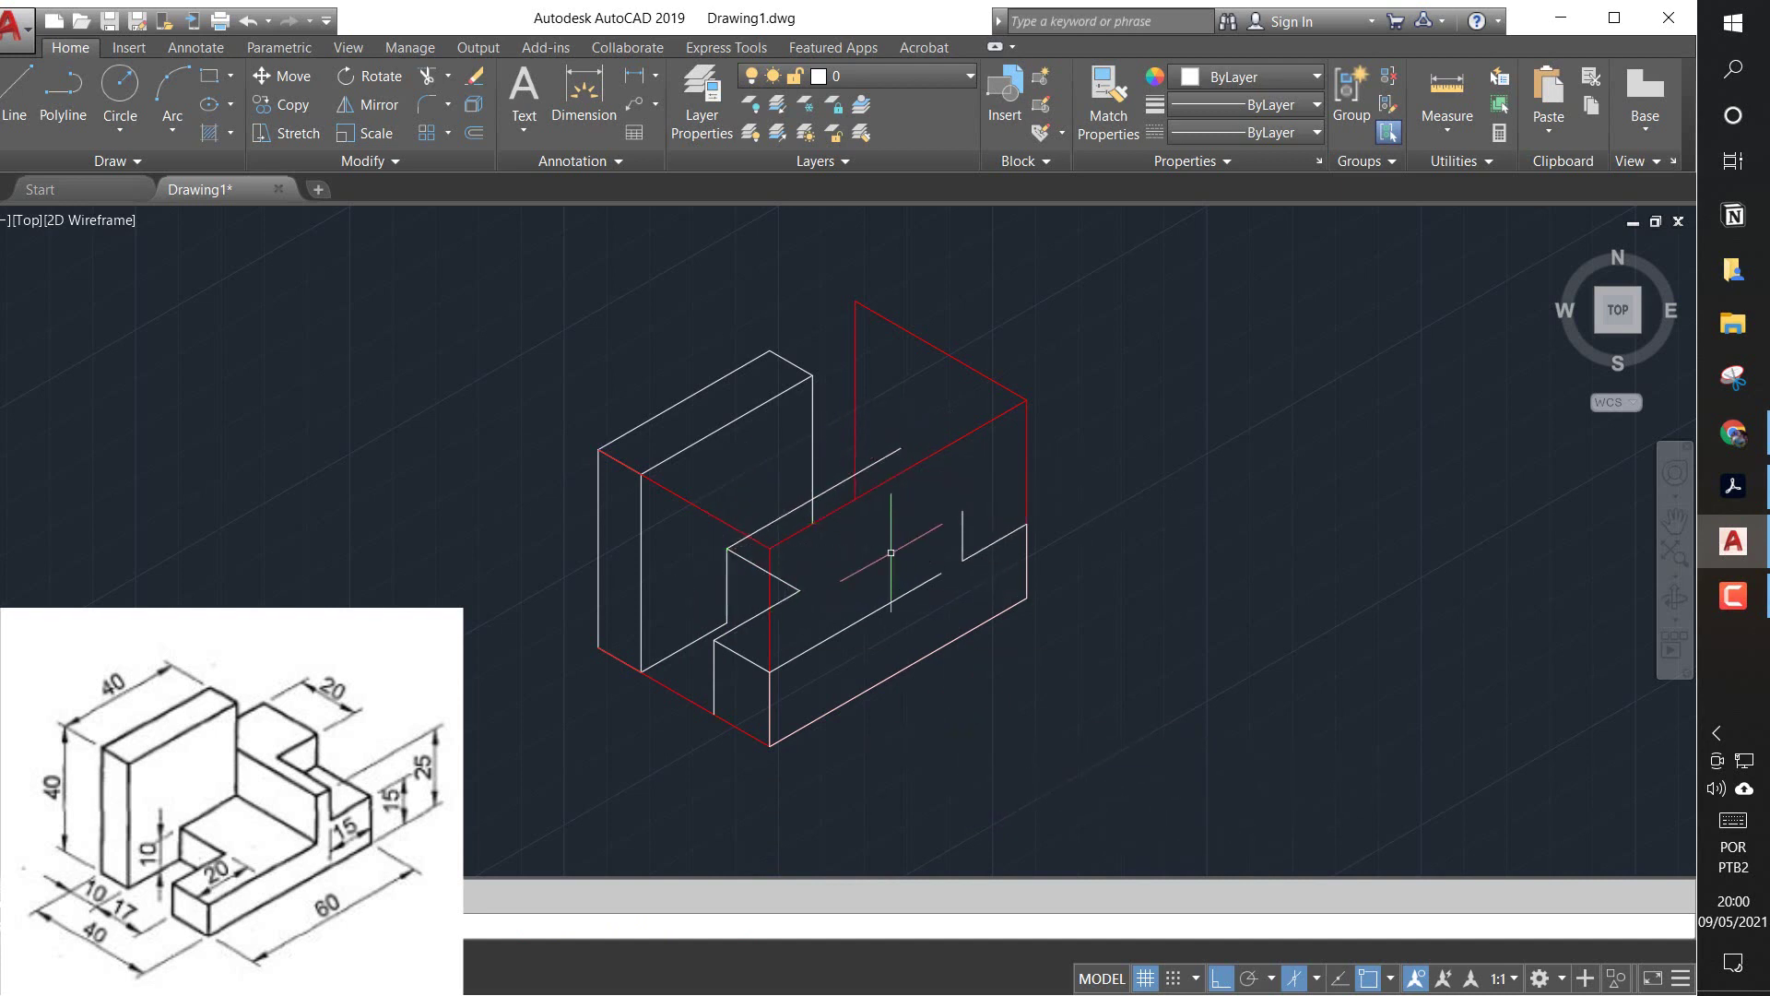
scroll(890, 553, up, 3)
scroll(1008, 411, down, 3)
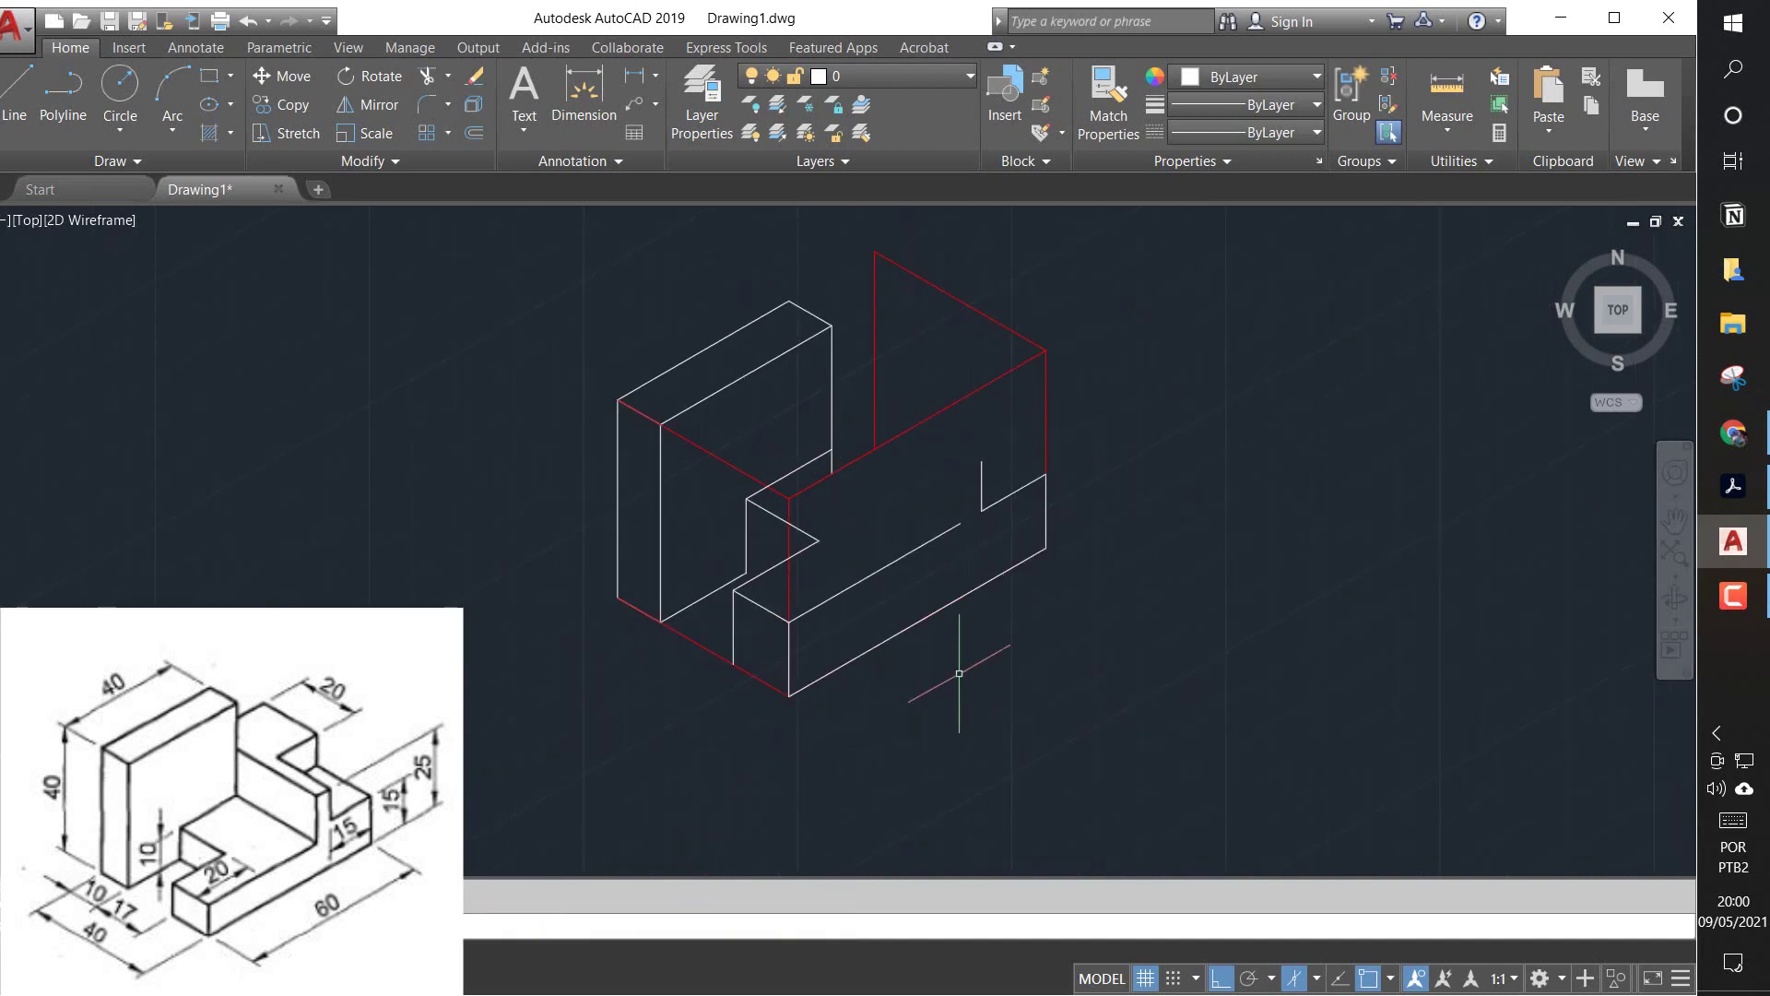
middle_drag(959, 674, 1010, 763)
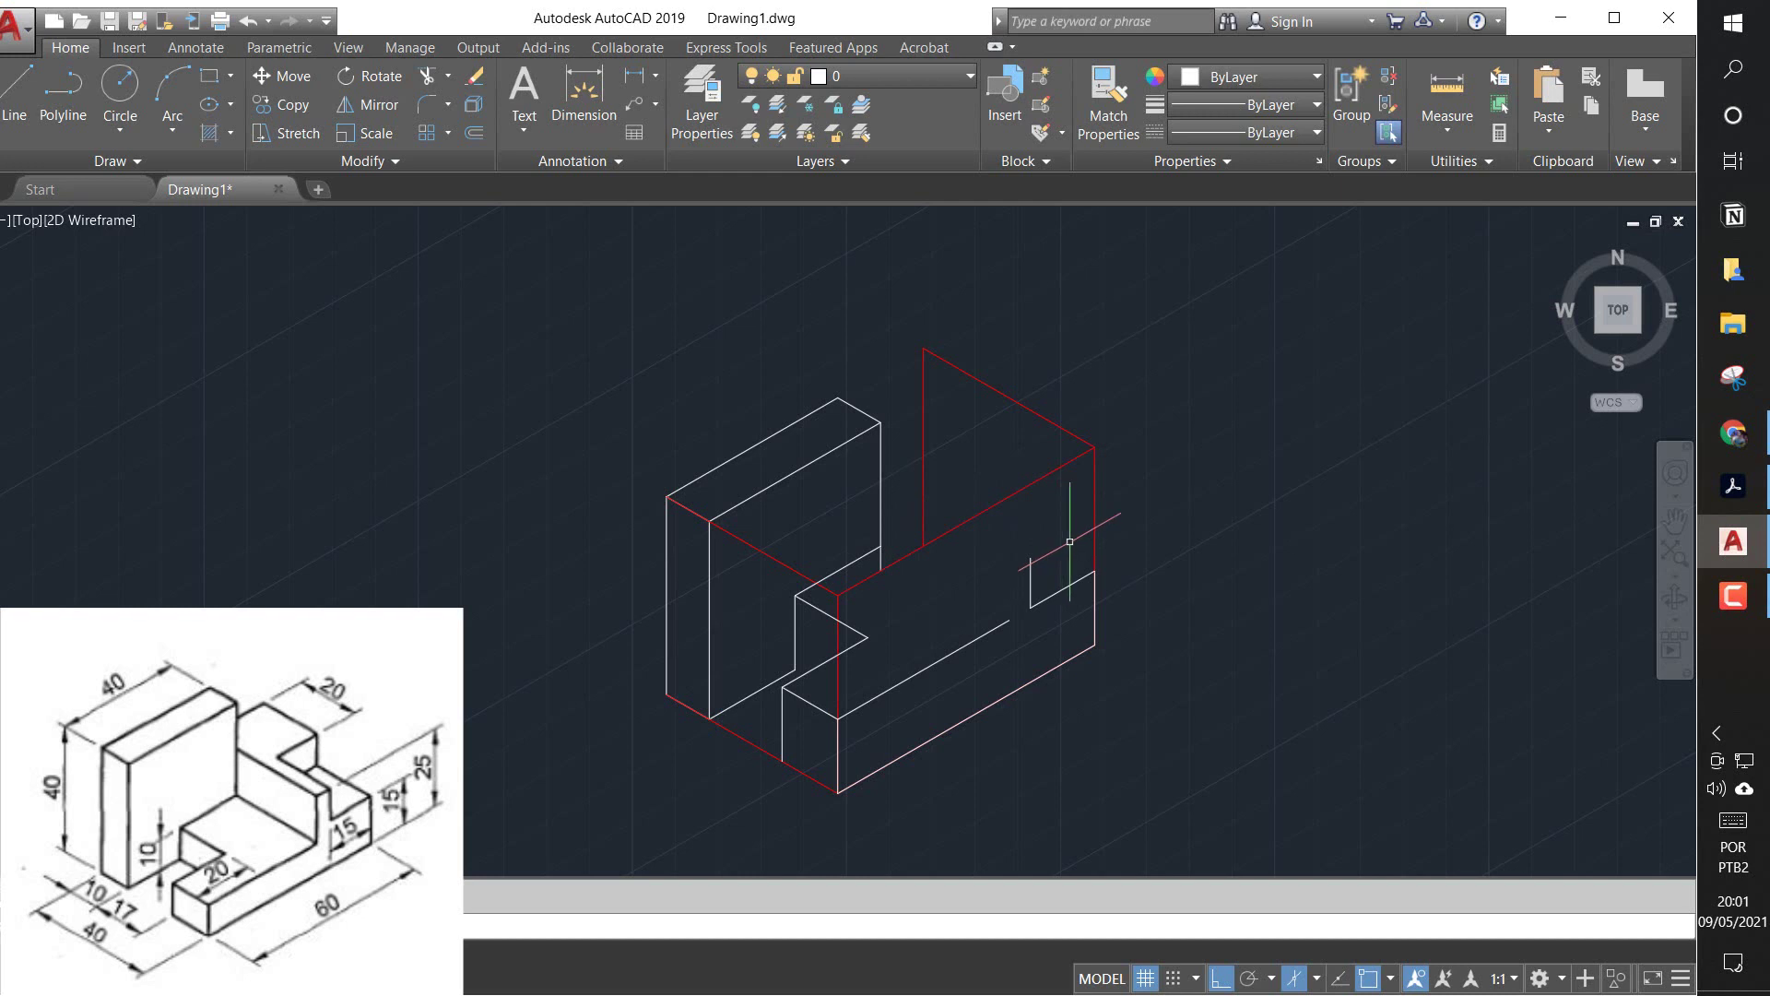
On the left isoplane, draw a long 150° guide line across the top from the right end
click(1315, 978)
click(1364, 866)
key(space)
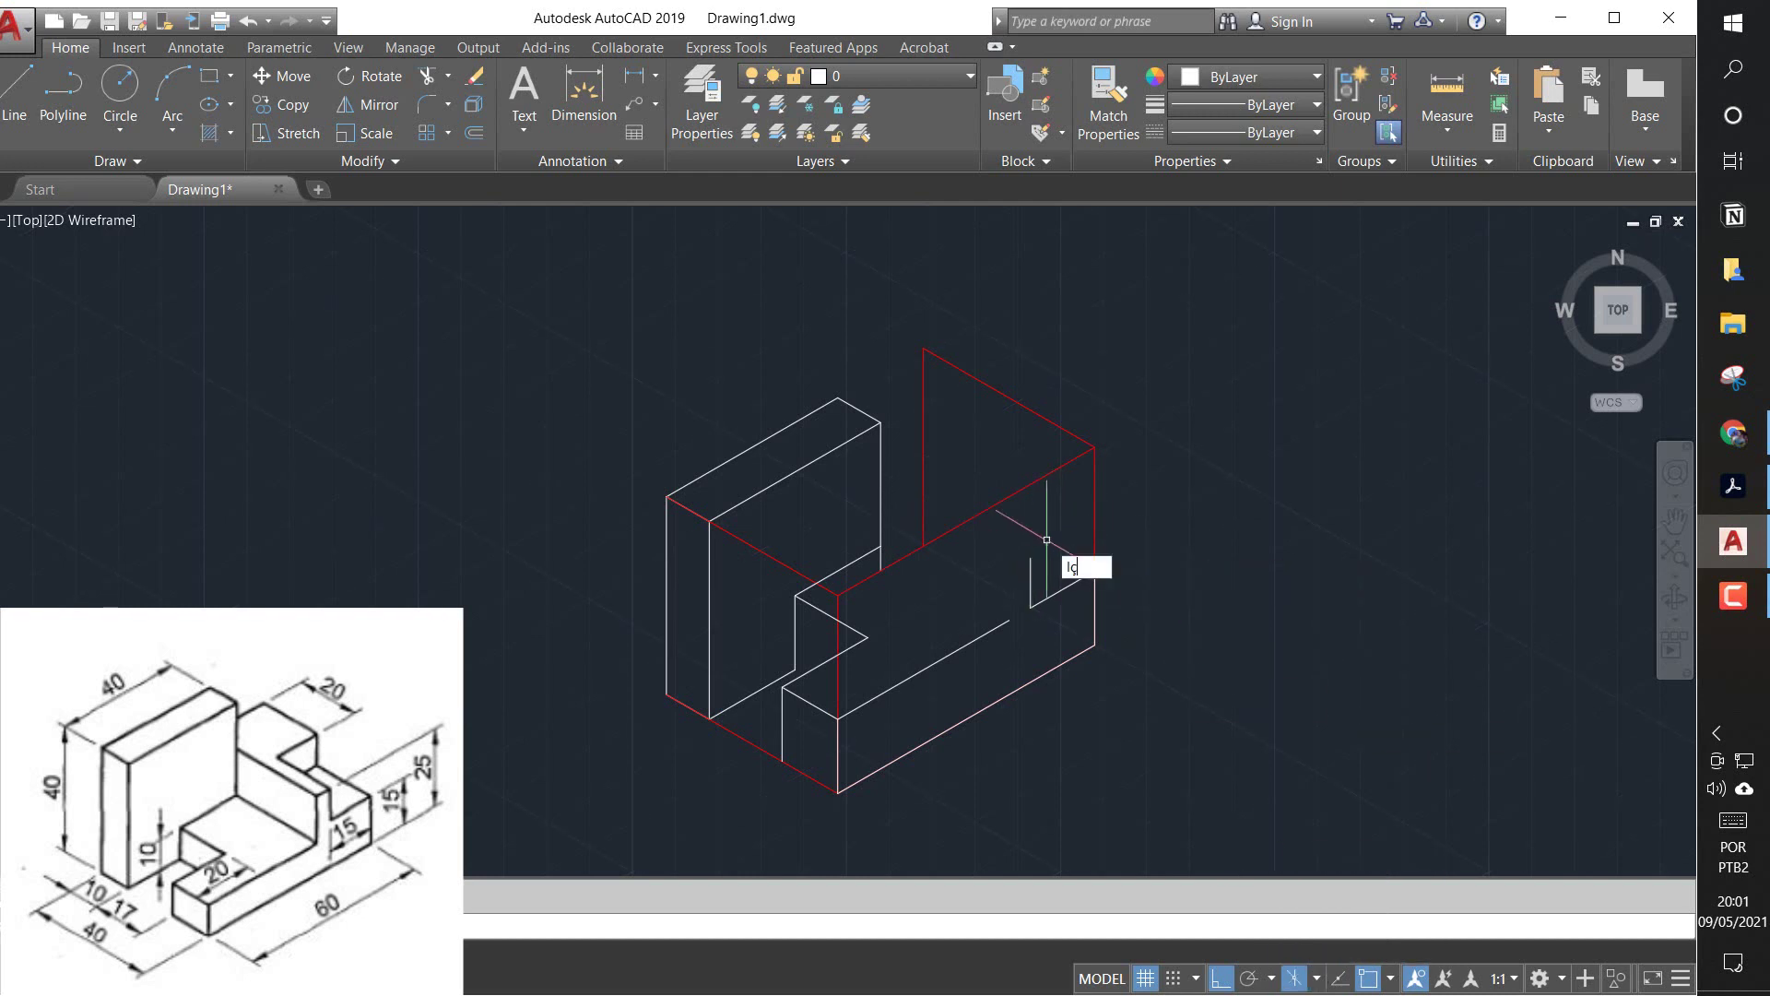
click(1030, 557)
click(669, 348)
key(Return)
Switch to the right isoplane and begin a vertical line at the block's right end
scroll(992, 601, up, 2)
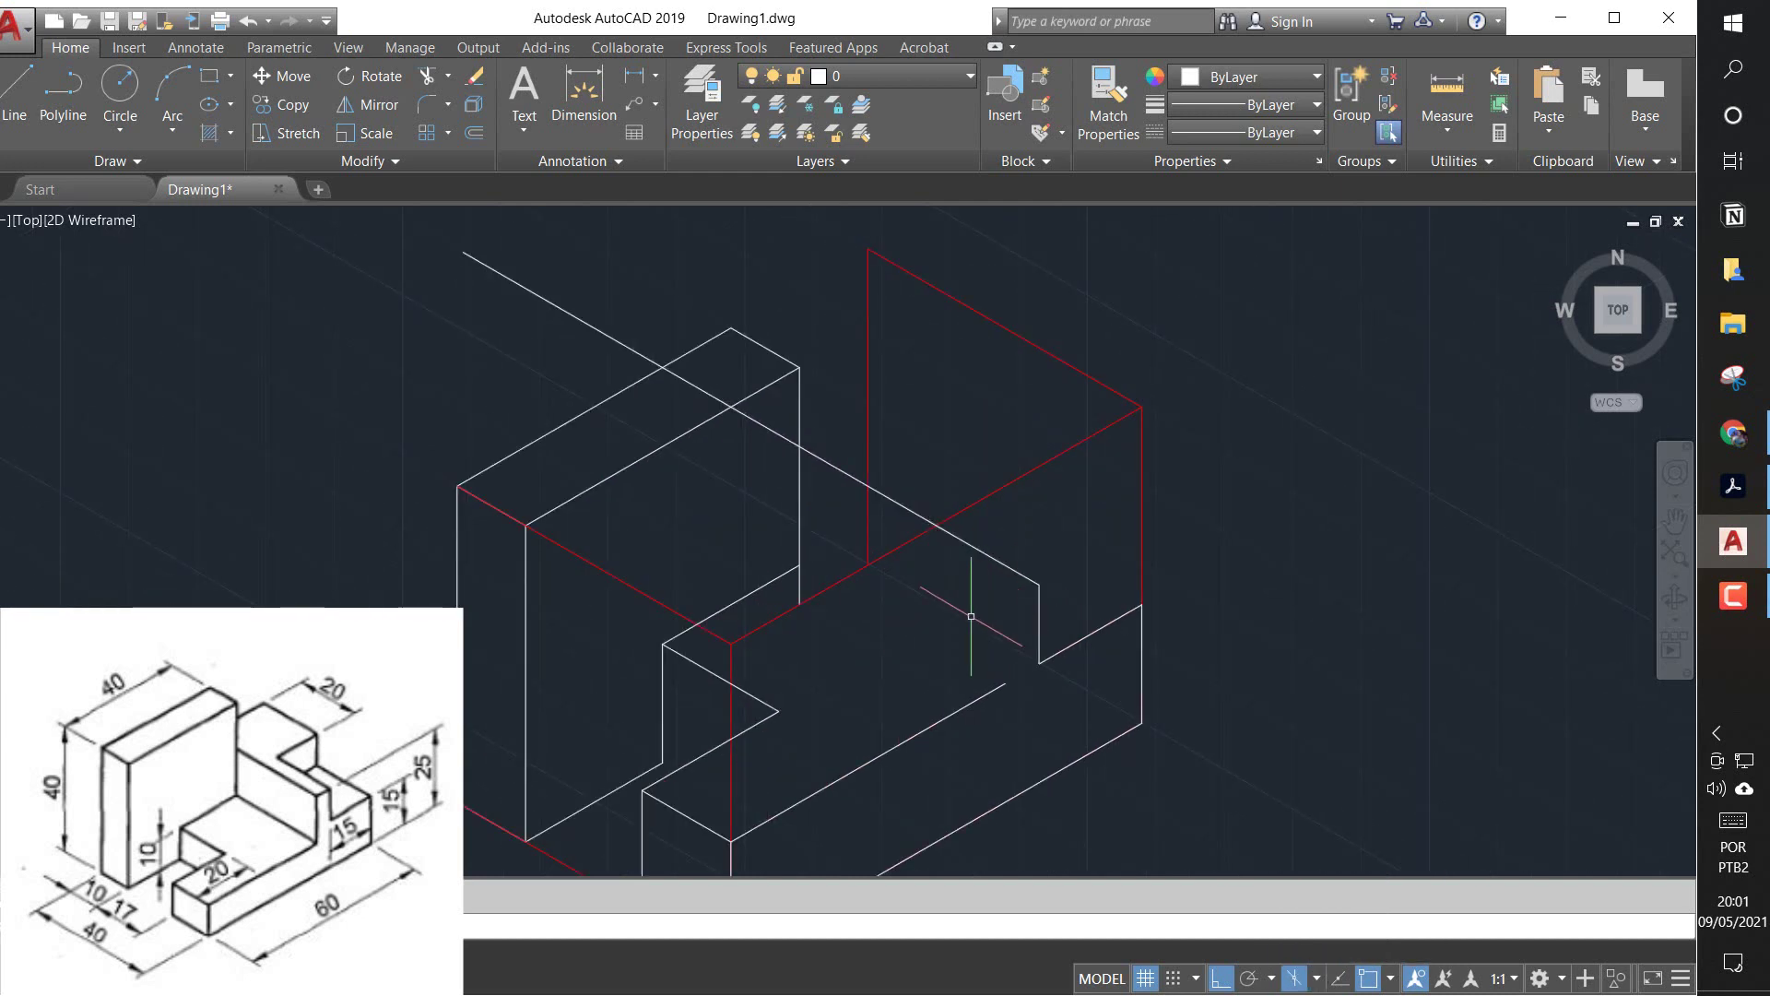
scroll(971, 616, up, 2)
click(1316, 977)
click(1364, 931)
key(space)
click(1021, 594)
scroll(898, 769, down, 2)
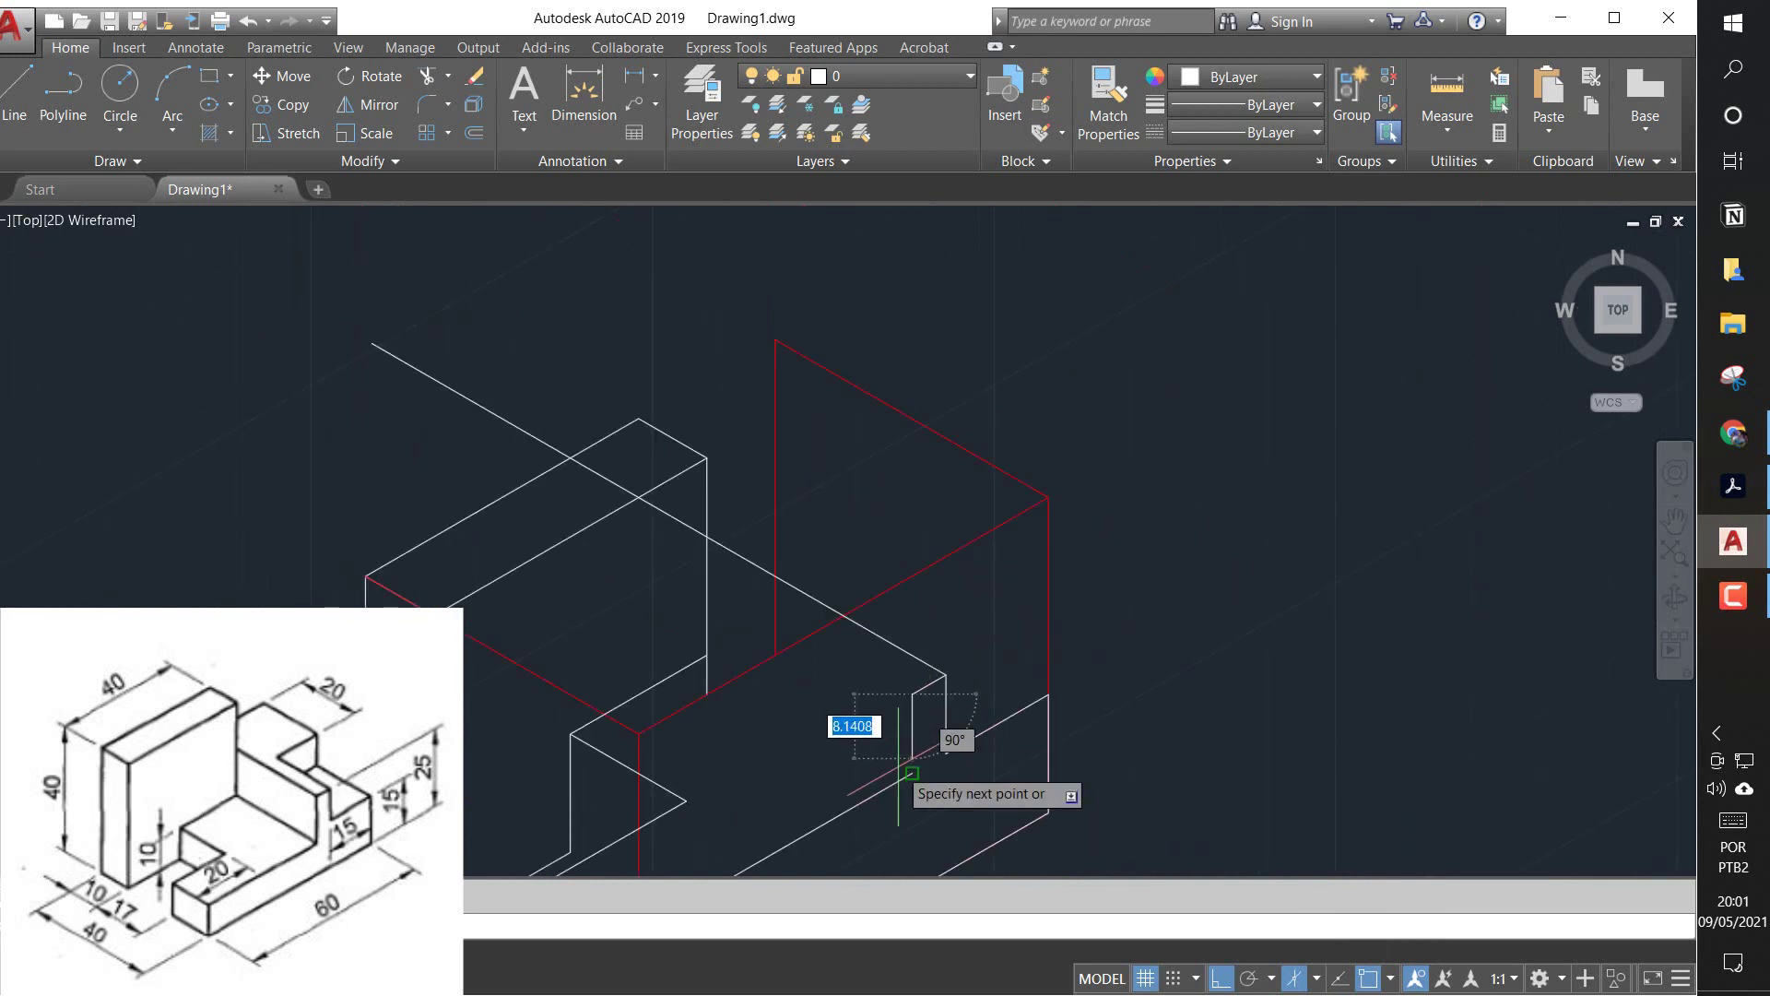
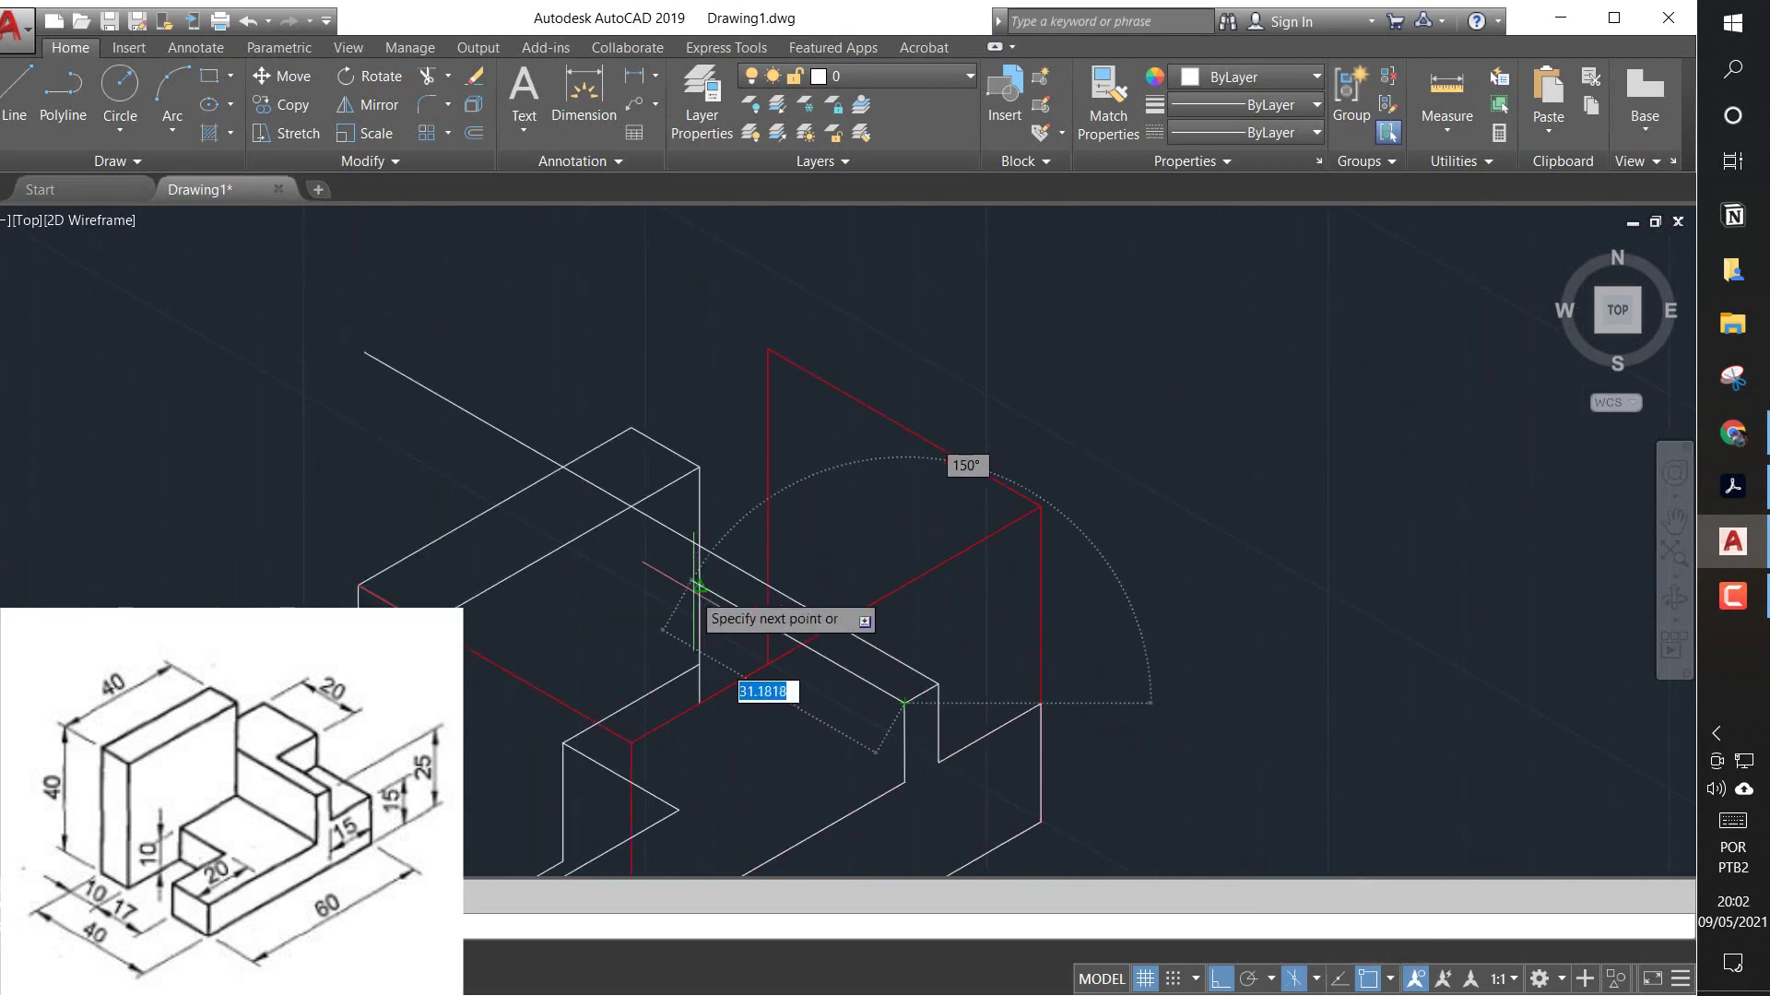
Finish the corner line and trim the stray diagonal crossing the box top
click(698, 586)
key(Return)
key(space)
key(Escape)
text(tr)
key(space)
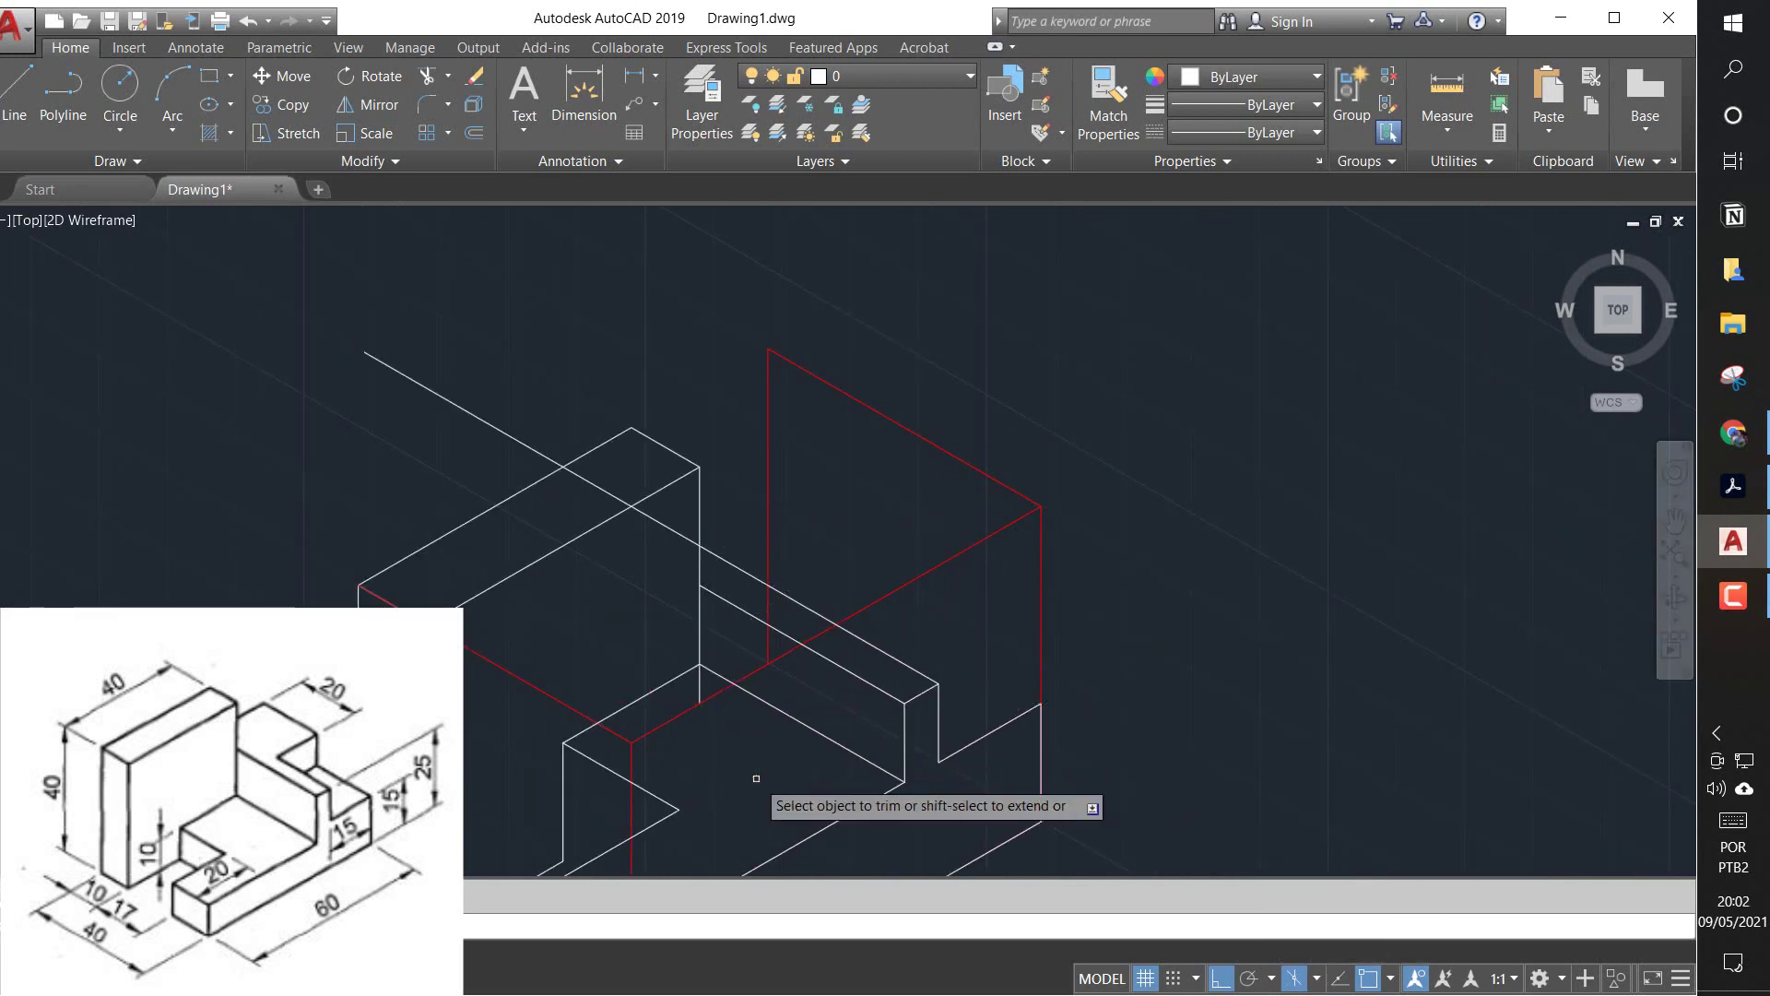
click(599, 489)
scroll(428, 533, down, 2)
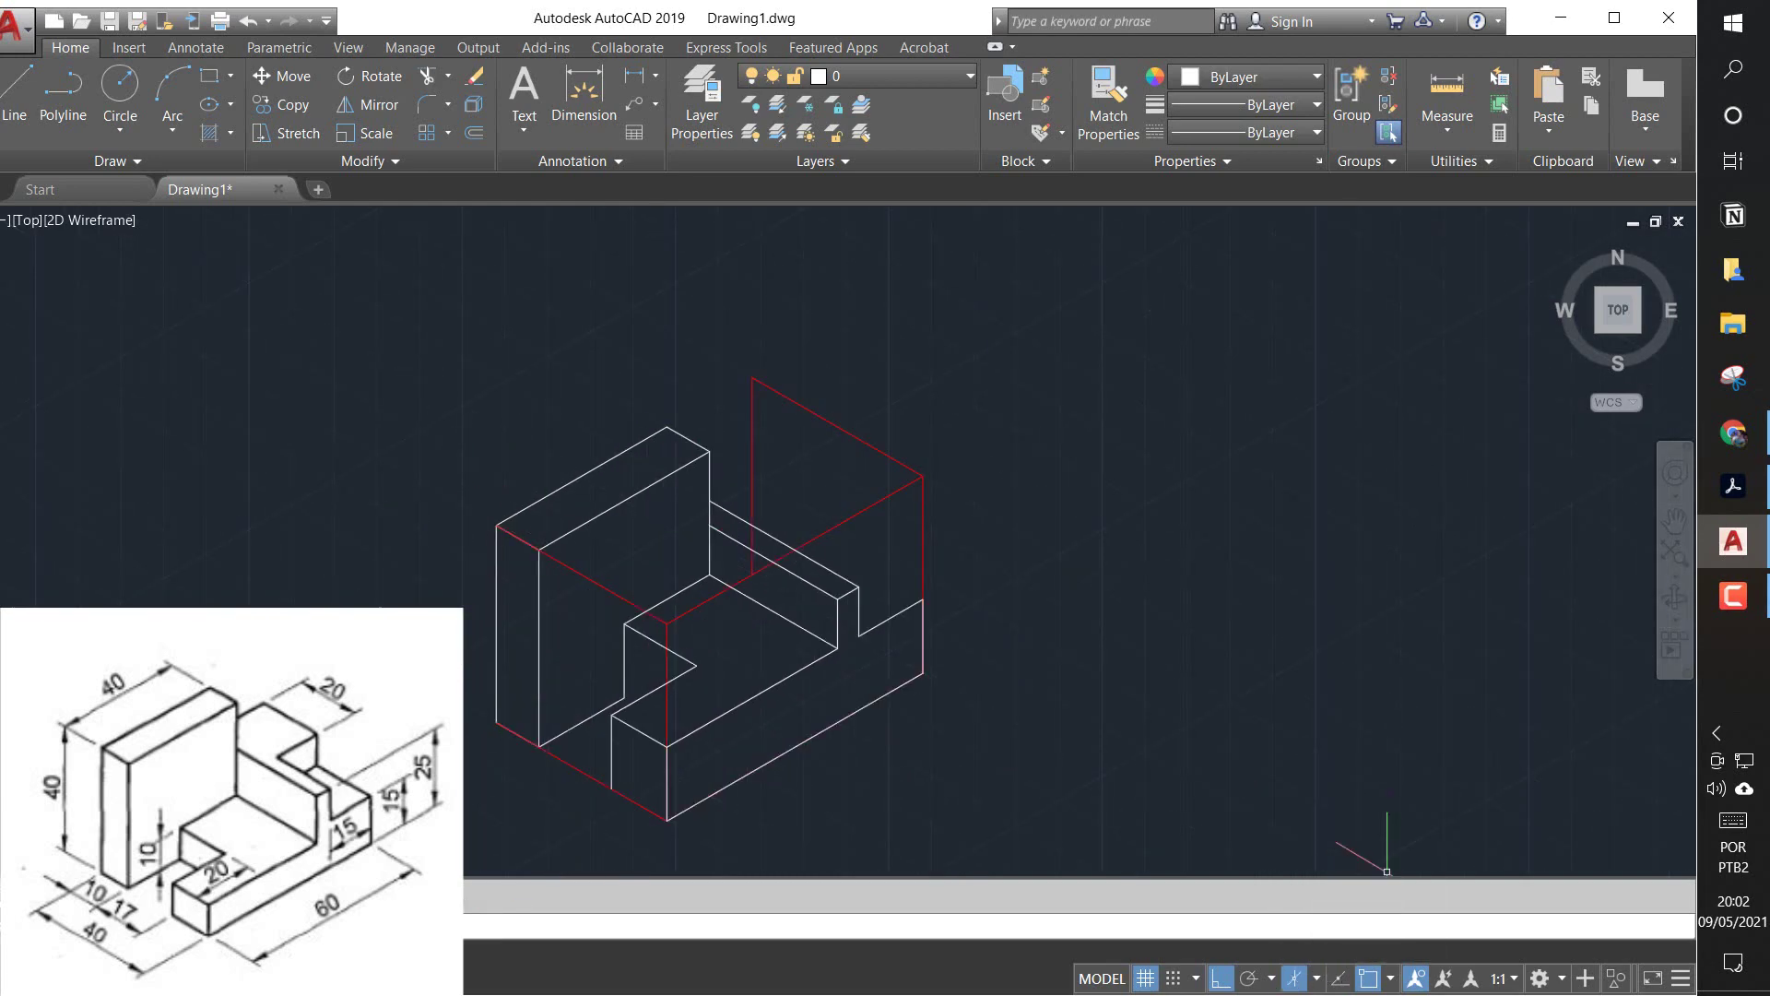
Draw the red 30° construction line and the 25-unit vertical edge of the raised step
click(496, 721)
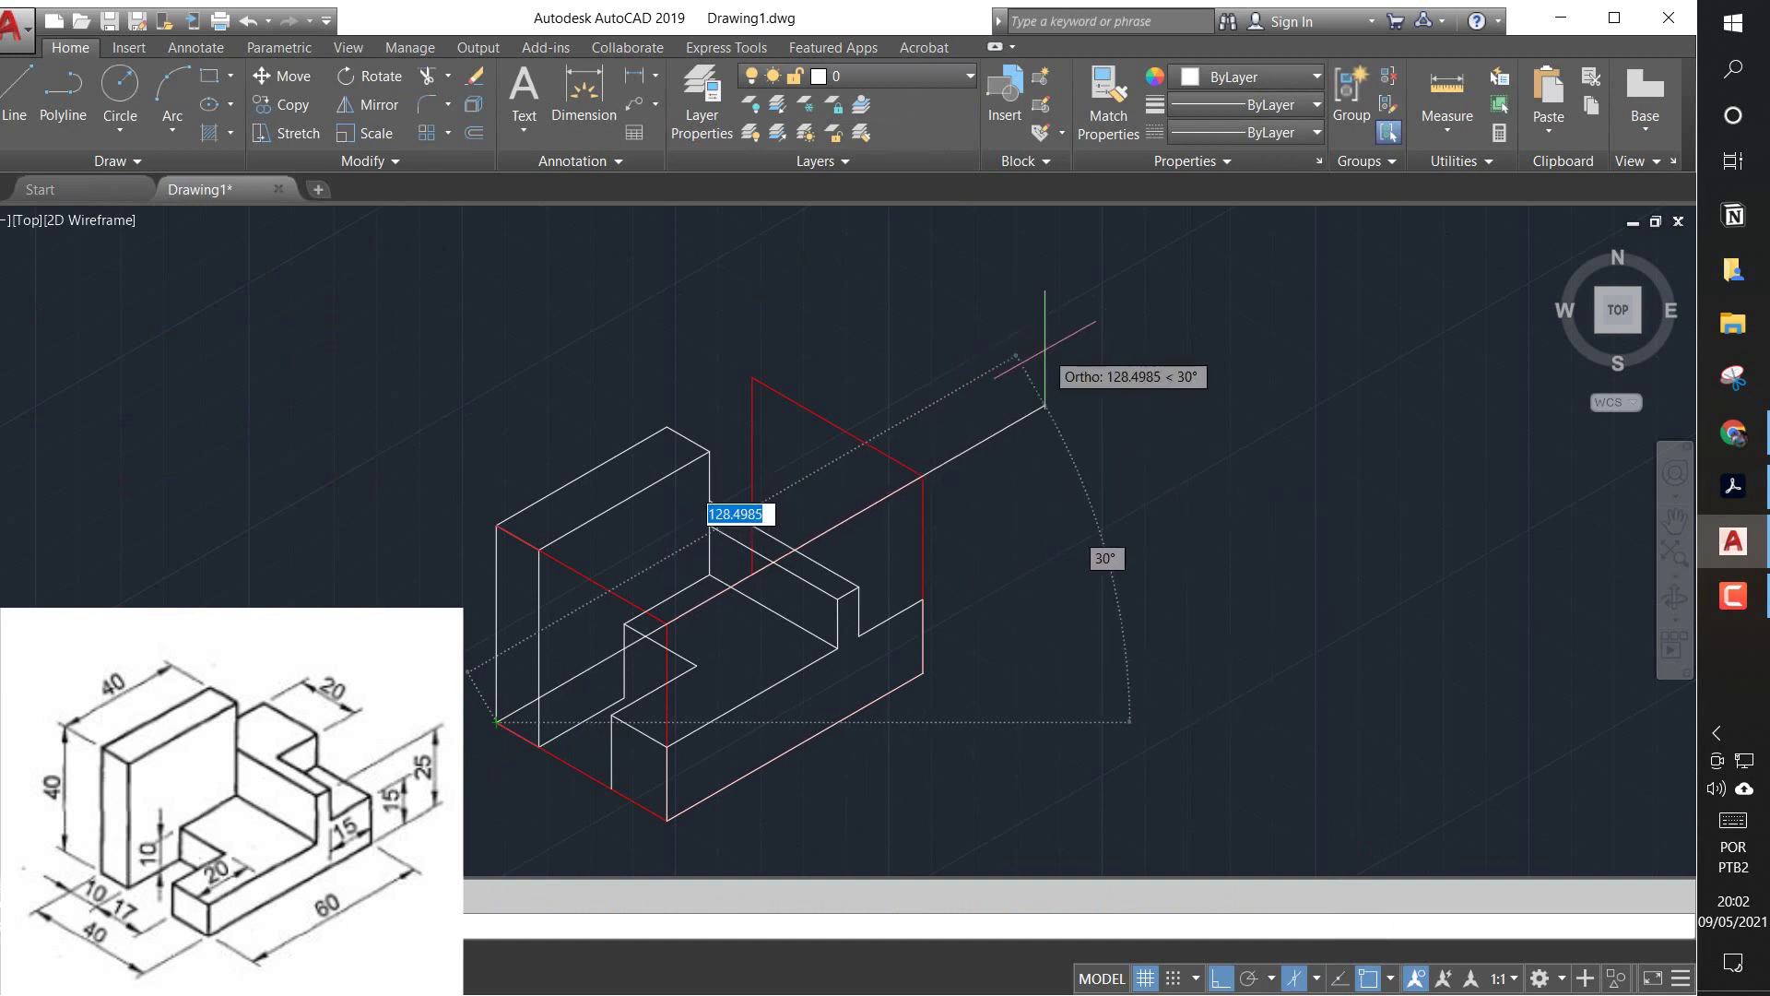
key(Escape)
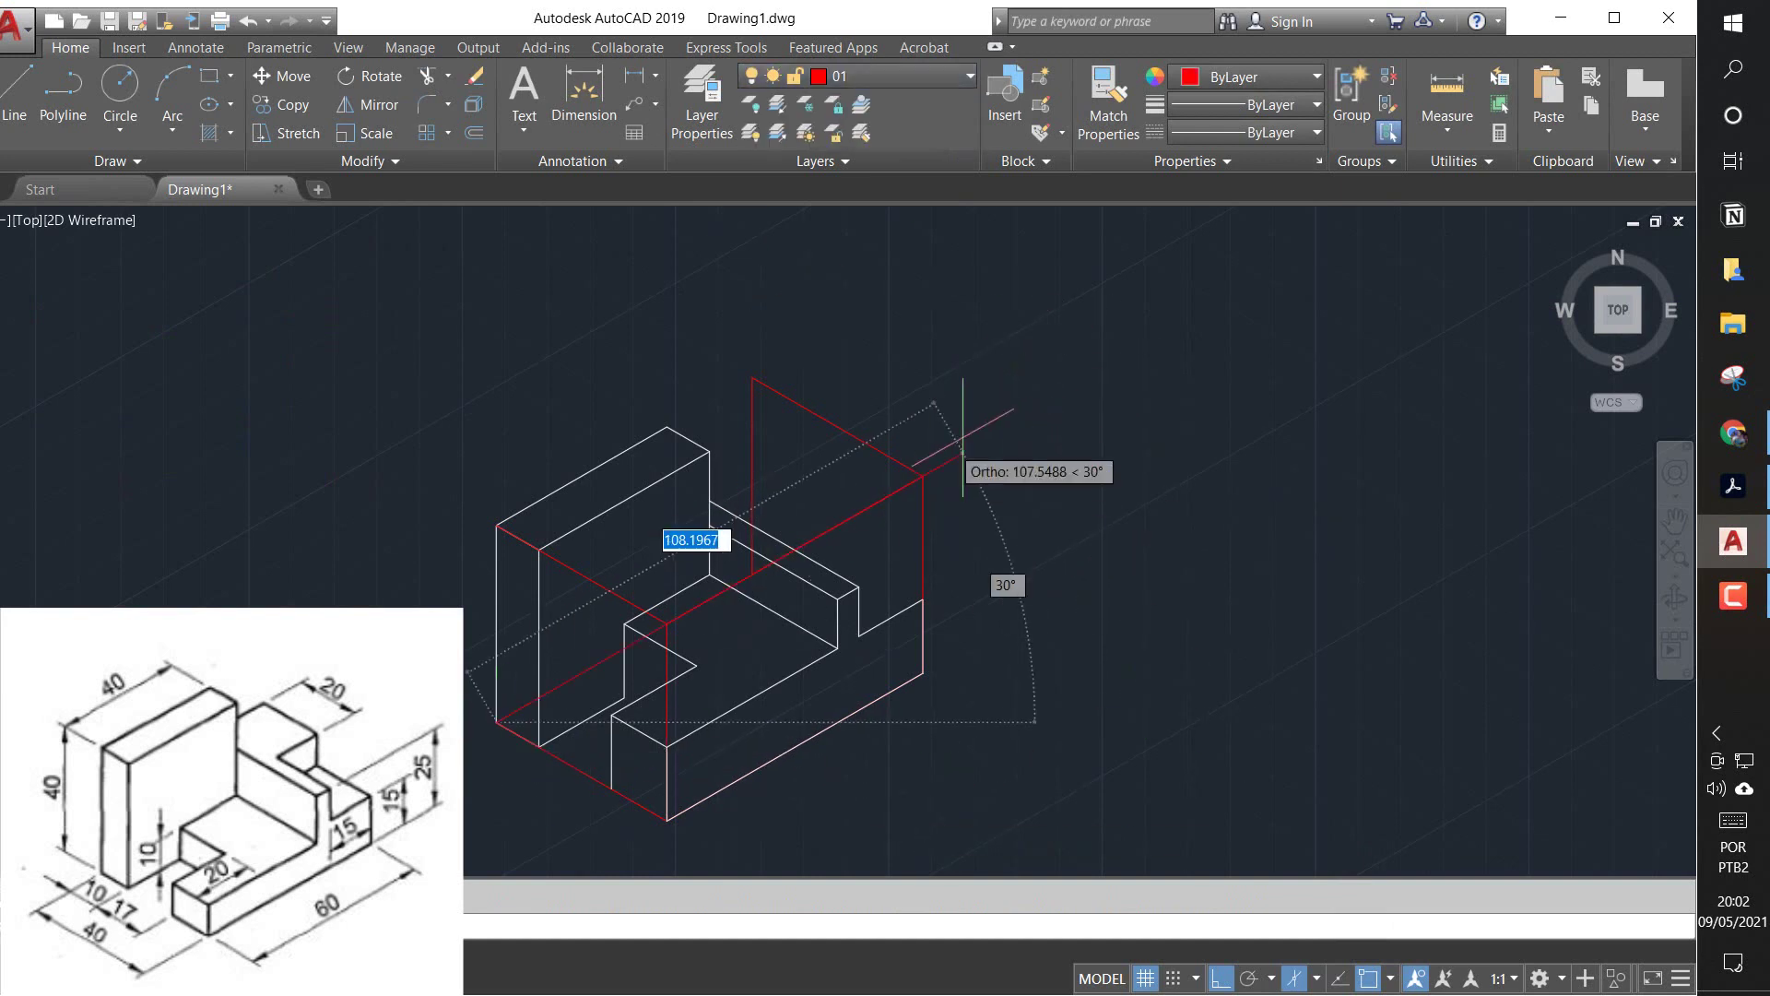
click(1083, 382)
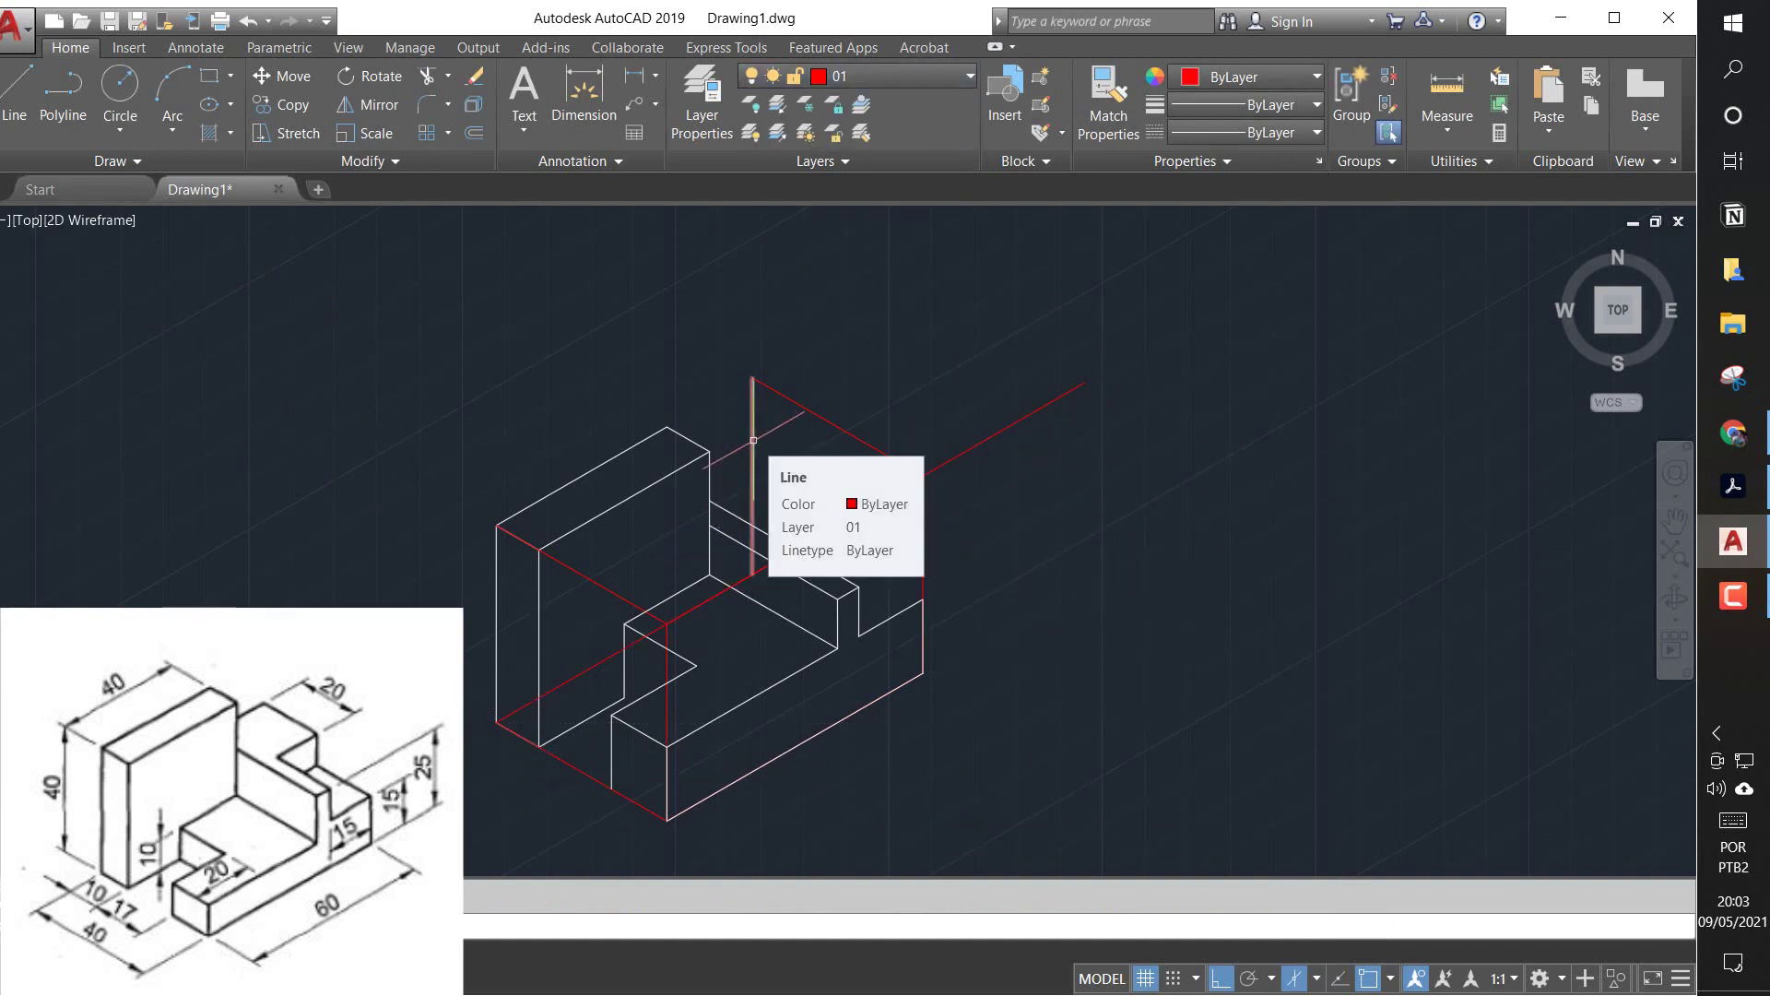
key(l)
key(space)
click(752, 573)
text(25)
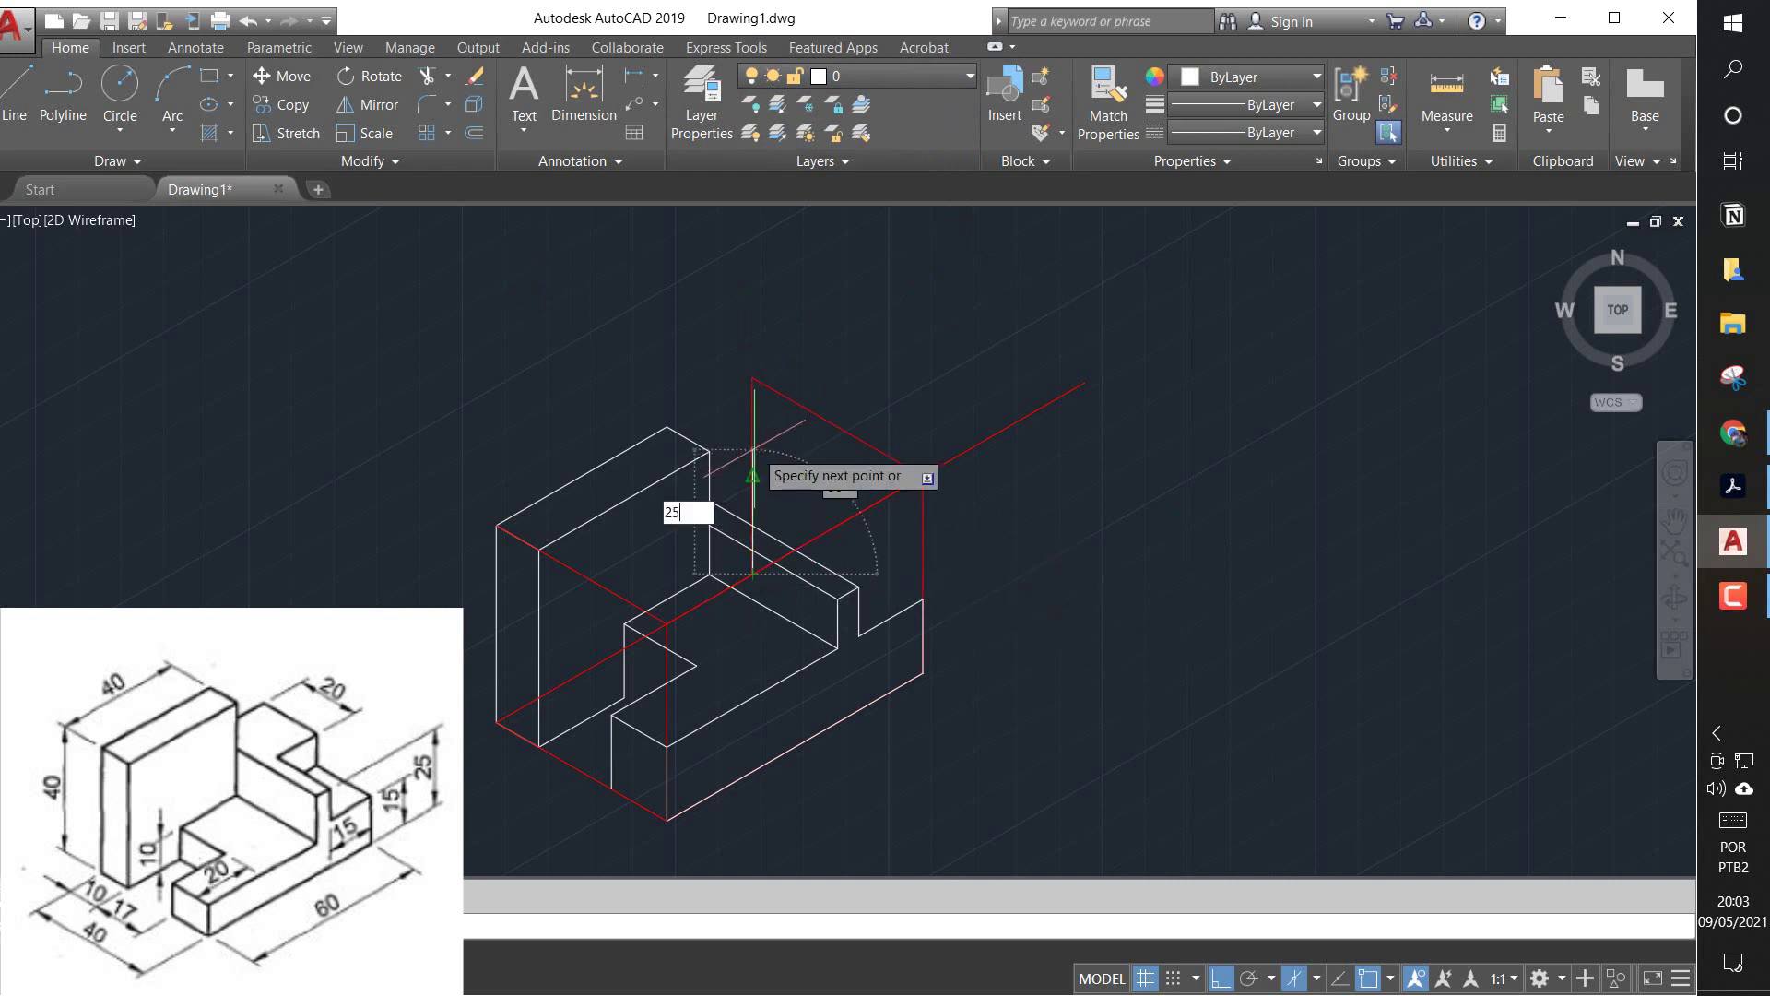
key(Return)
scroll(790, 501, up, 2)
scroll(613, 585, up, 2)
key(Escape)
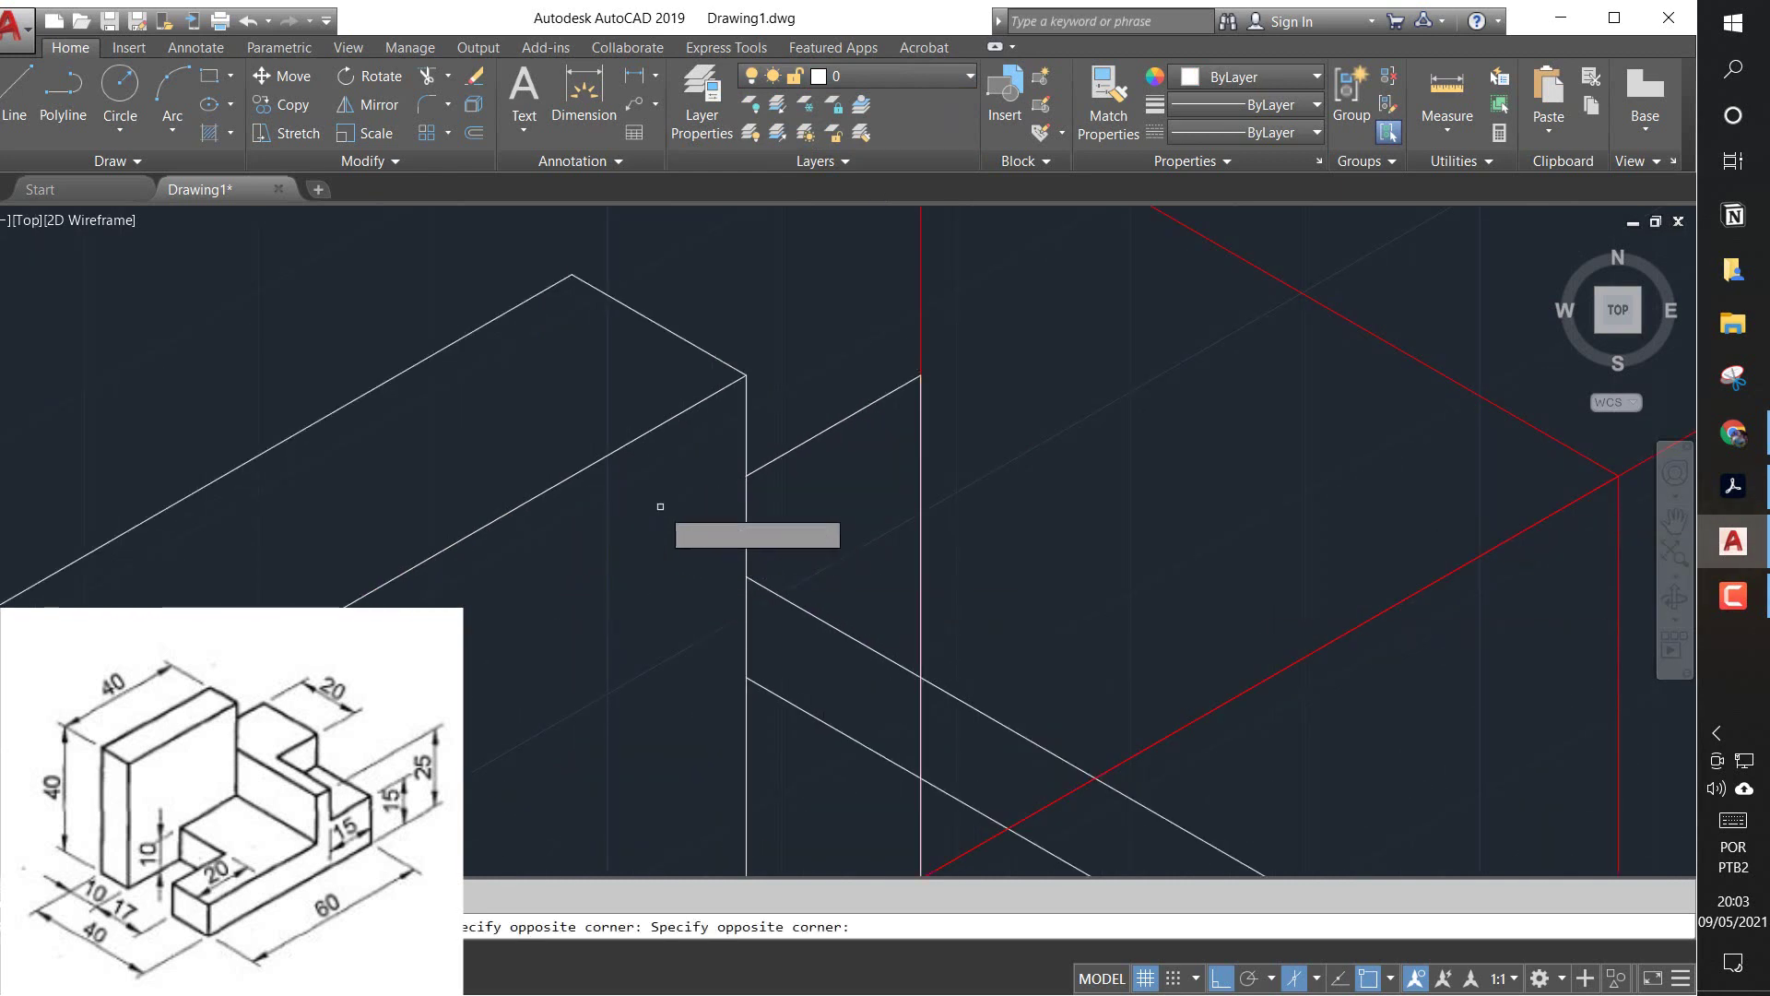
Draw the 20-unit edge at 30° from the raised step's top corner, switching isometric planes
scroll(660, 506, down, 3)
click(1316, 978)
click(1347, 945)
key(l)
key(space)
click(660, 559)
text(20)
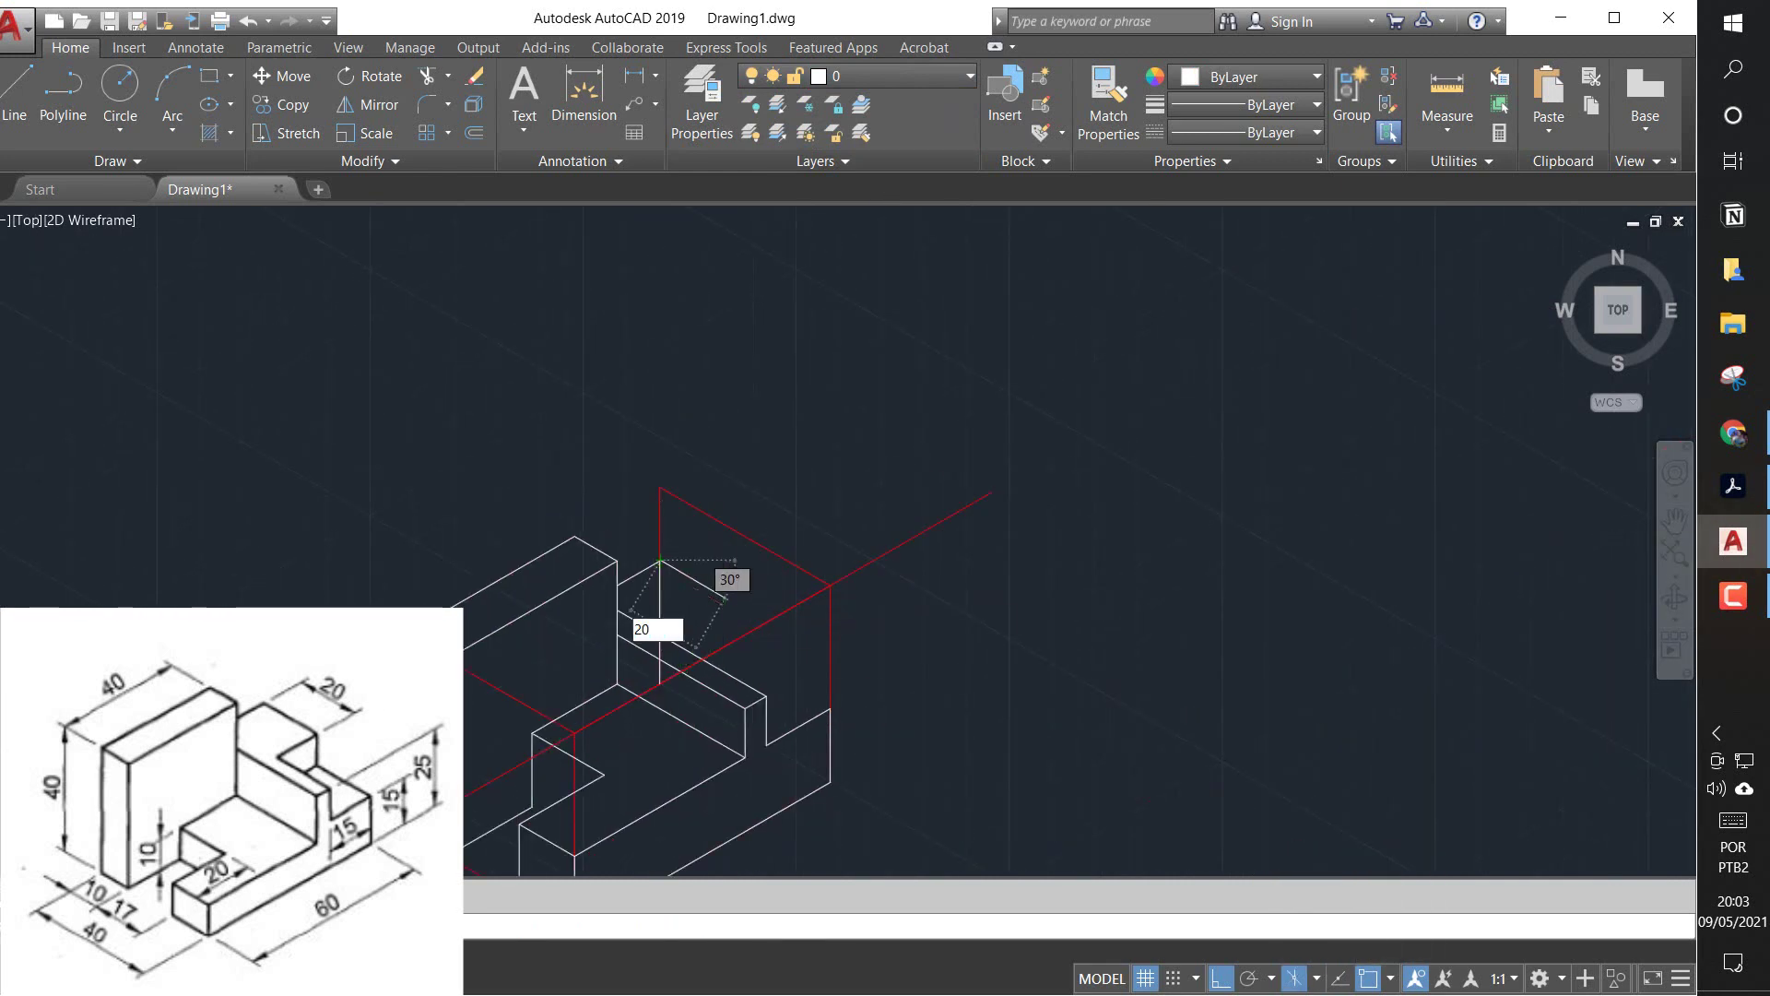
key(Return)
click(1316, 978)
click(1346, 839)
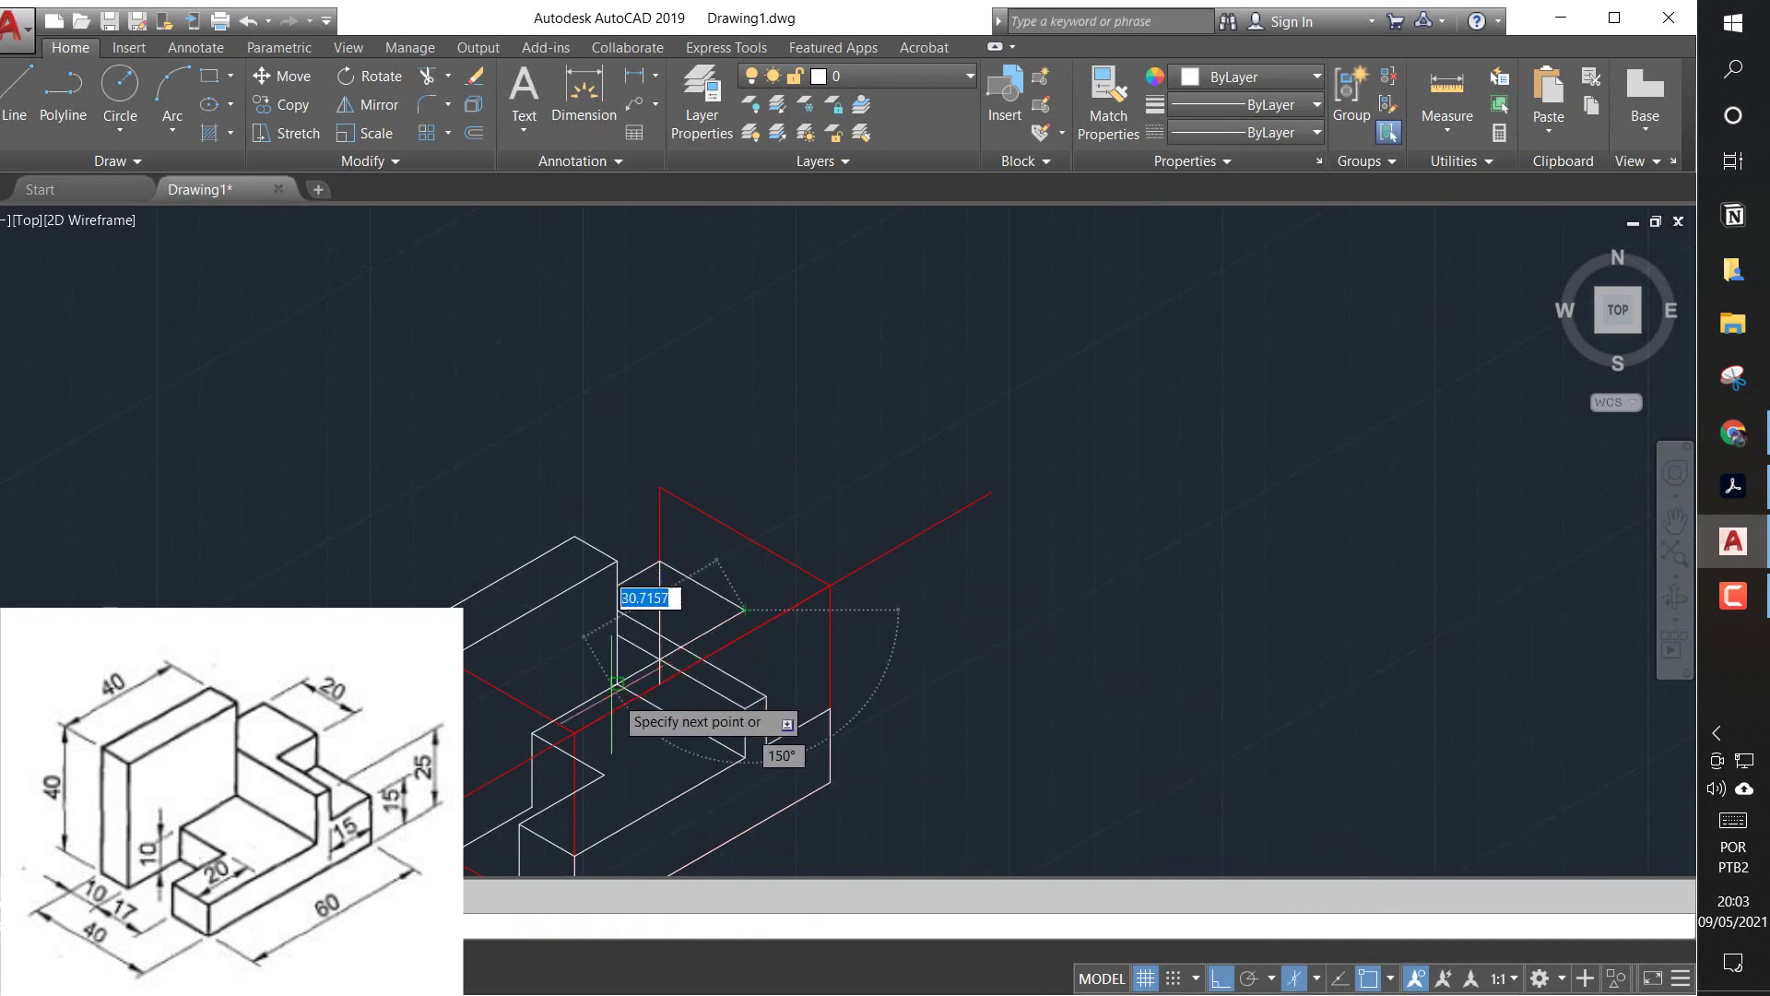
scroll(612, 684, up, 3)
key(Escape)
Trim the leftover vertical line piece
text(tr)
key(space)
key(space)
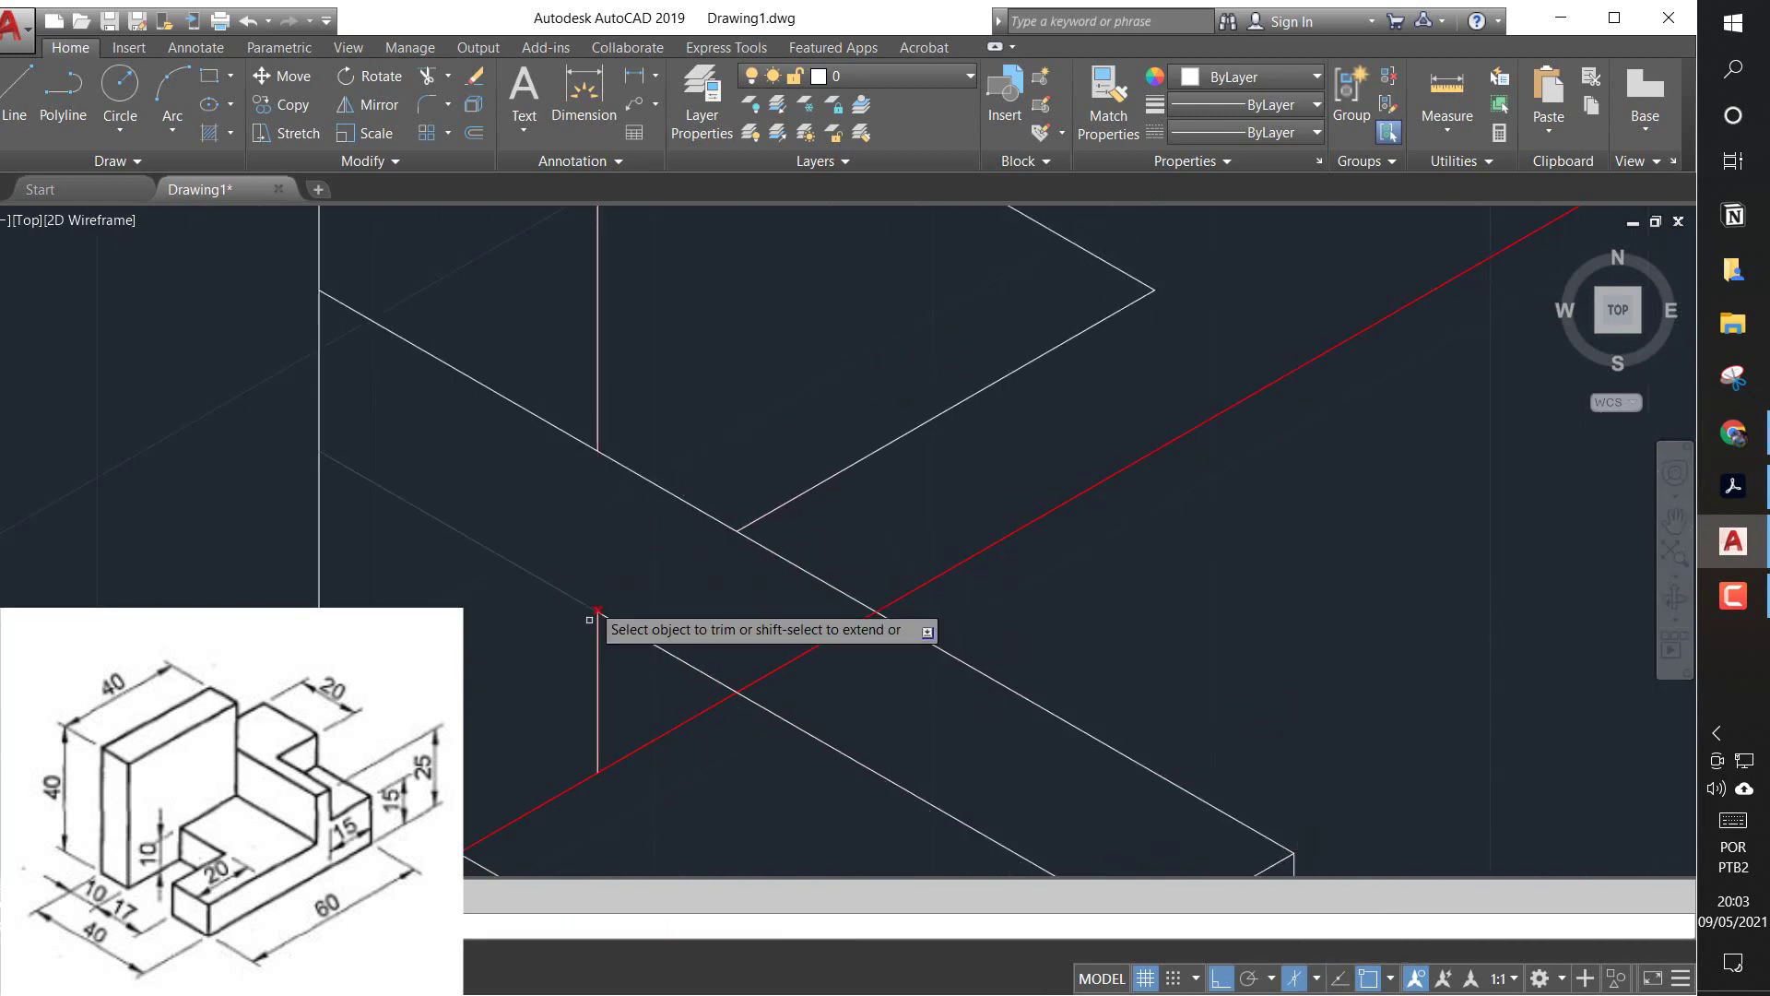
key(Escape)
click(593, 691)
key(Escape)
scroll(524, 558, down, 3)
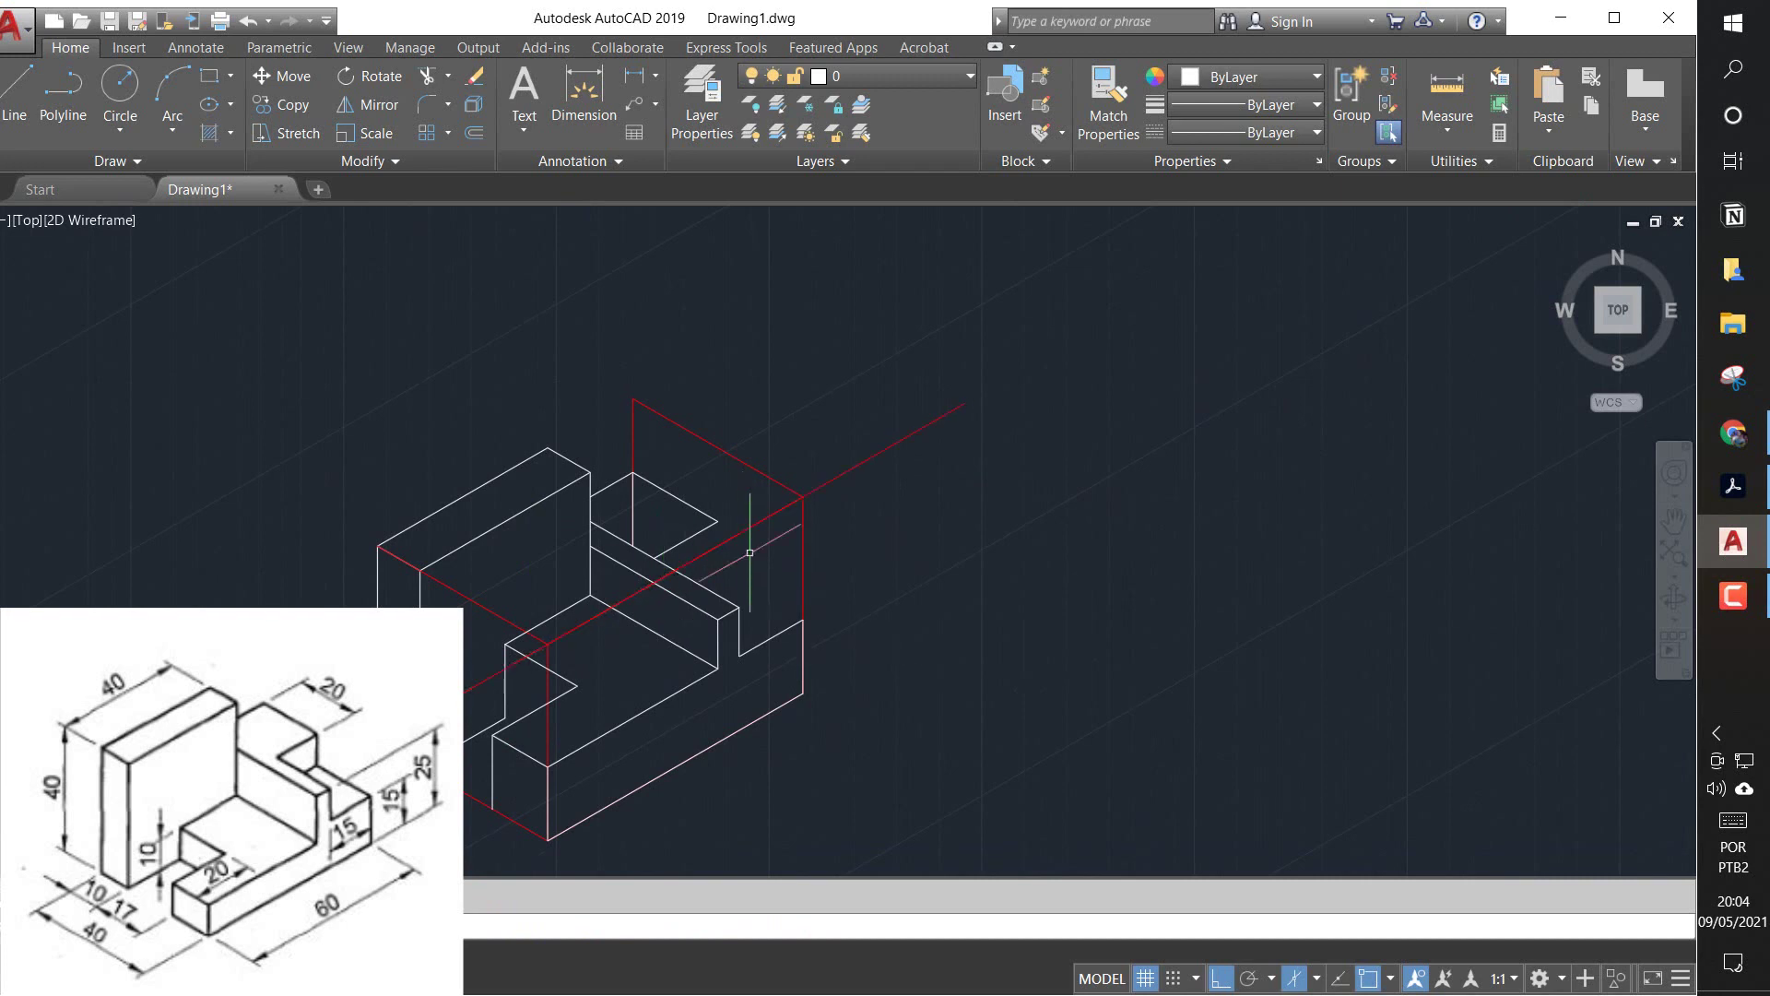
Draw the vertical edge down from the raised step's corner
scroll(635, 508, up, 2)
text(l)
key(space)
click(727, 514)
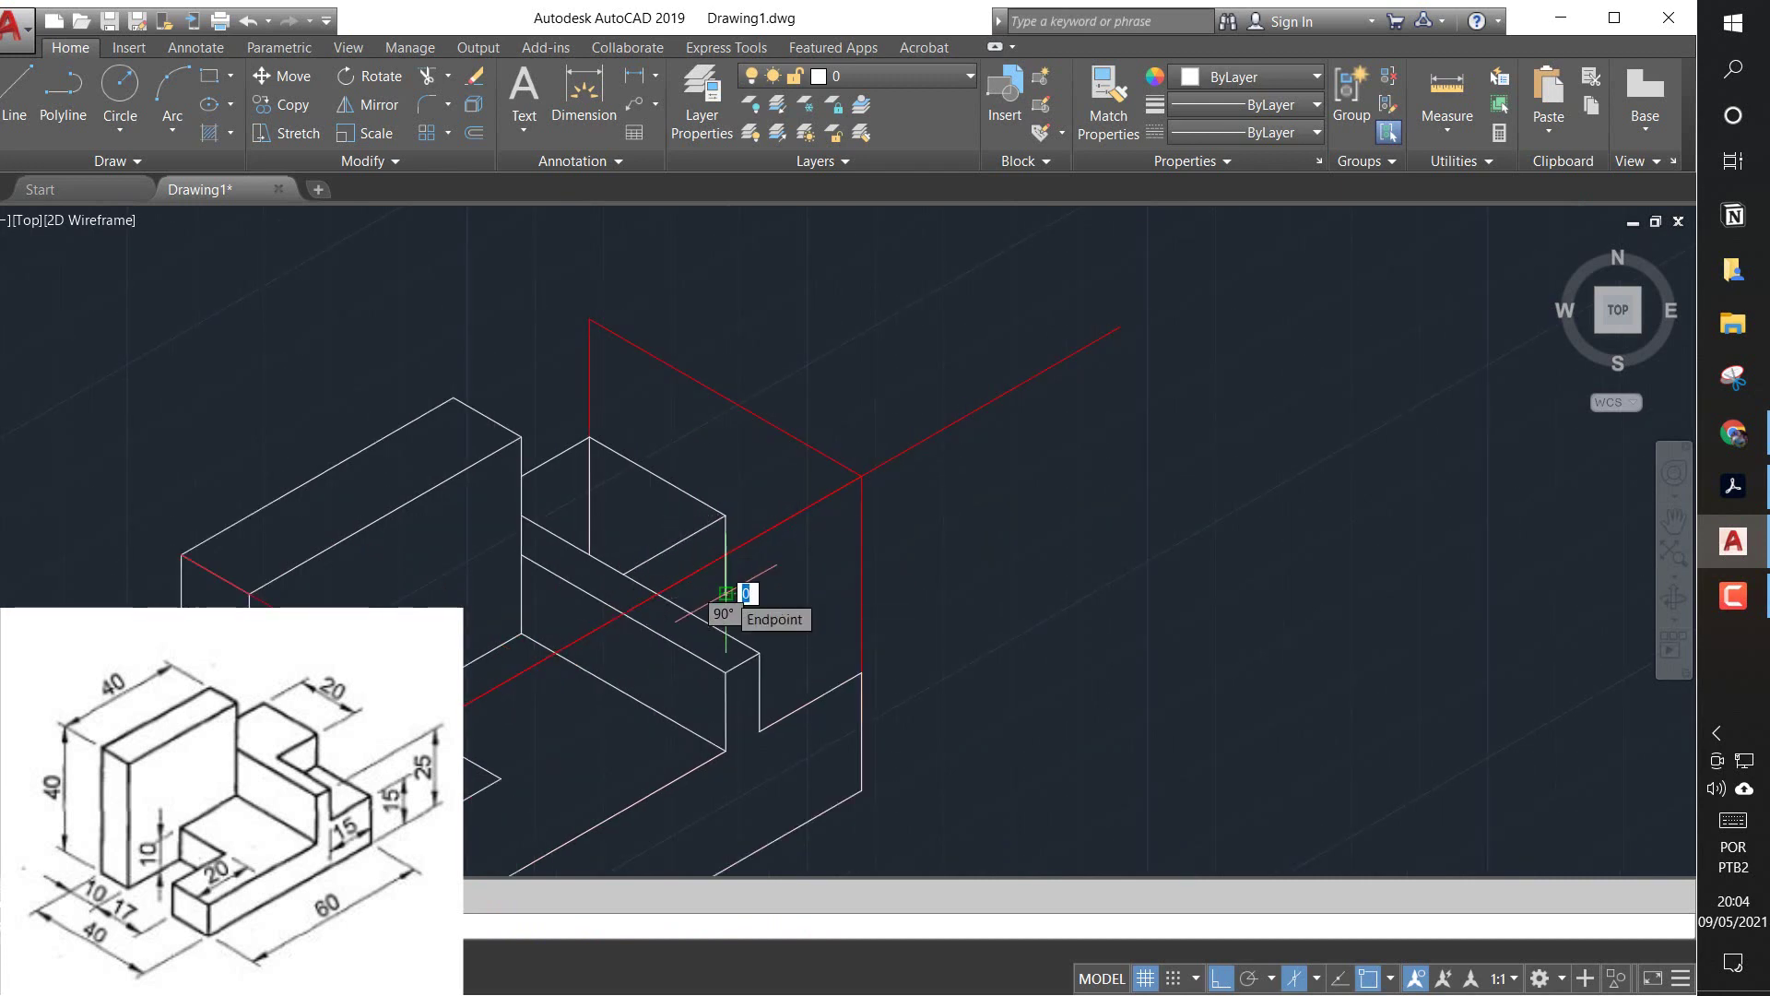
click(727, 592)
scroll(692, 553, up, 2)
text(om)
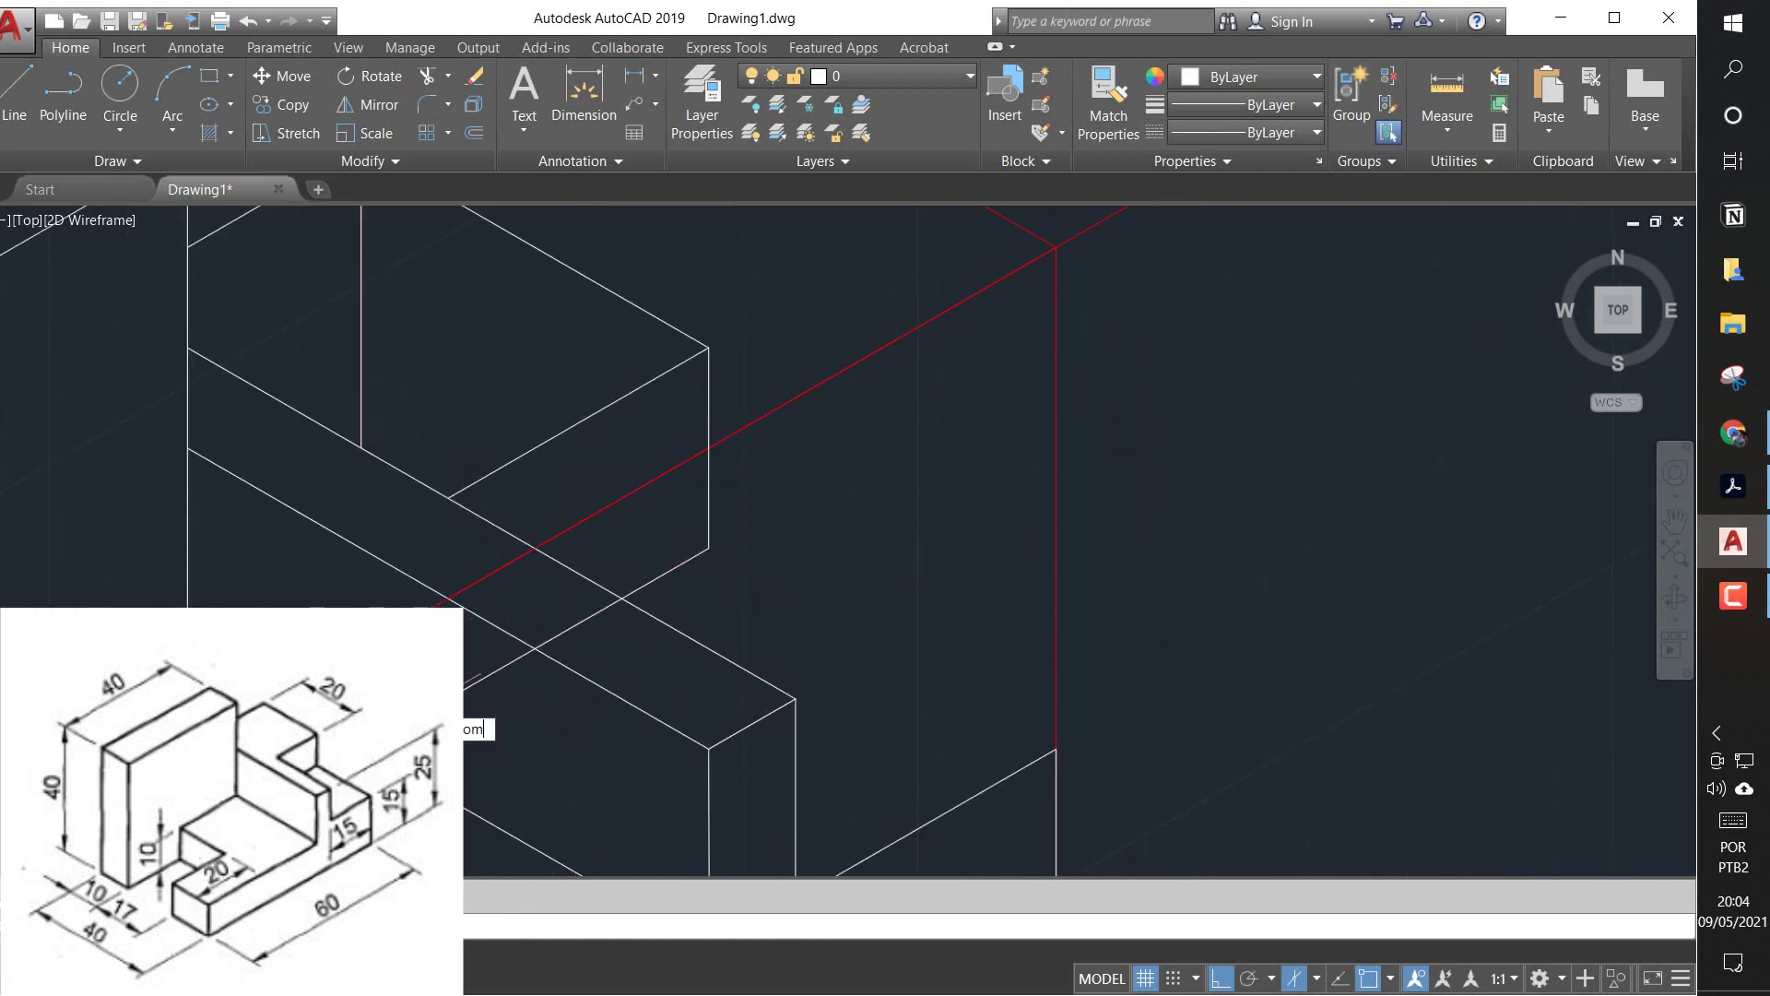
key(Return)
key(Return)
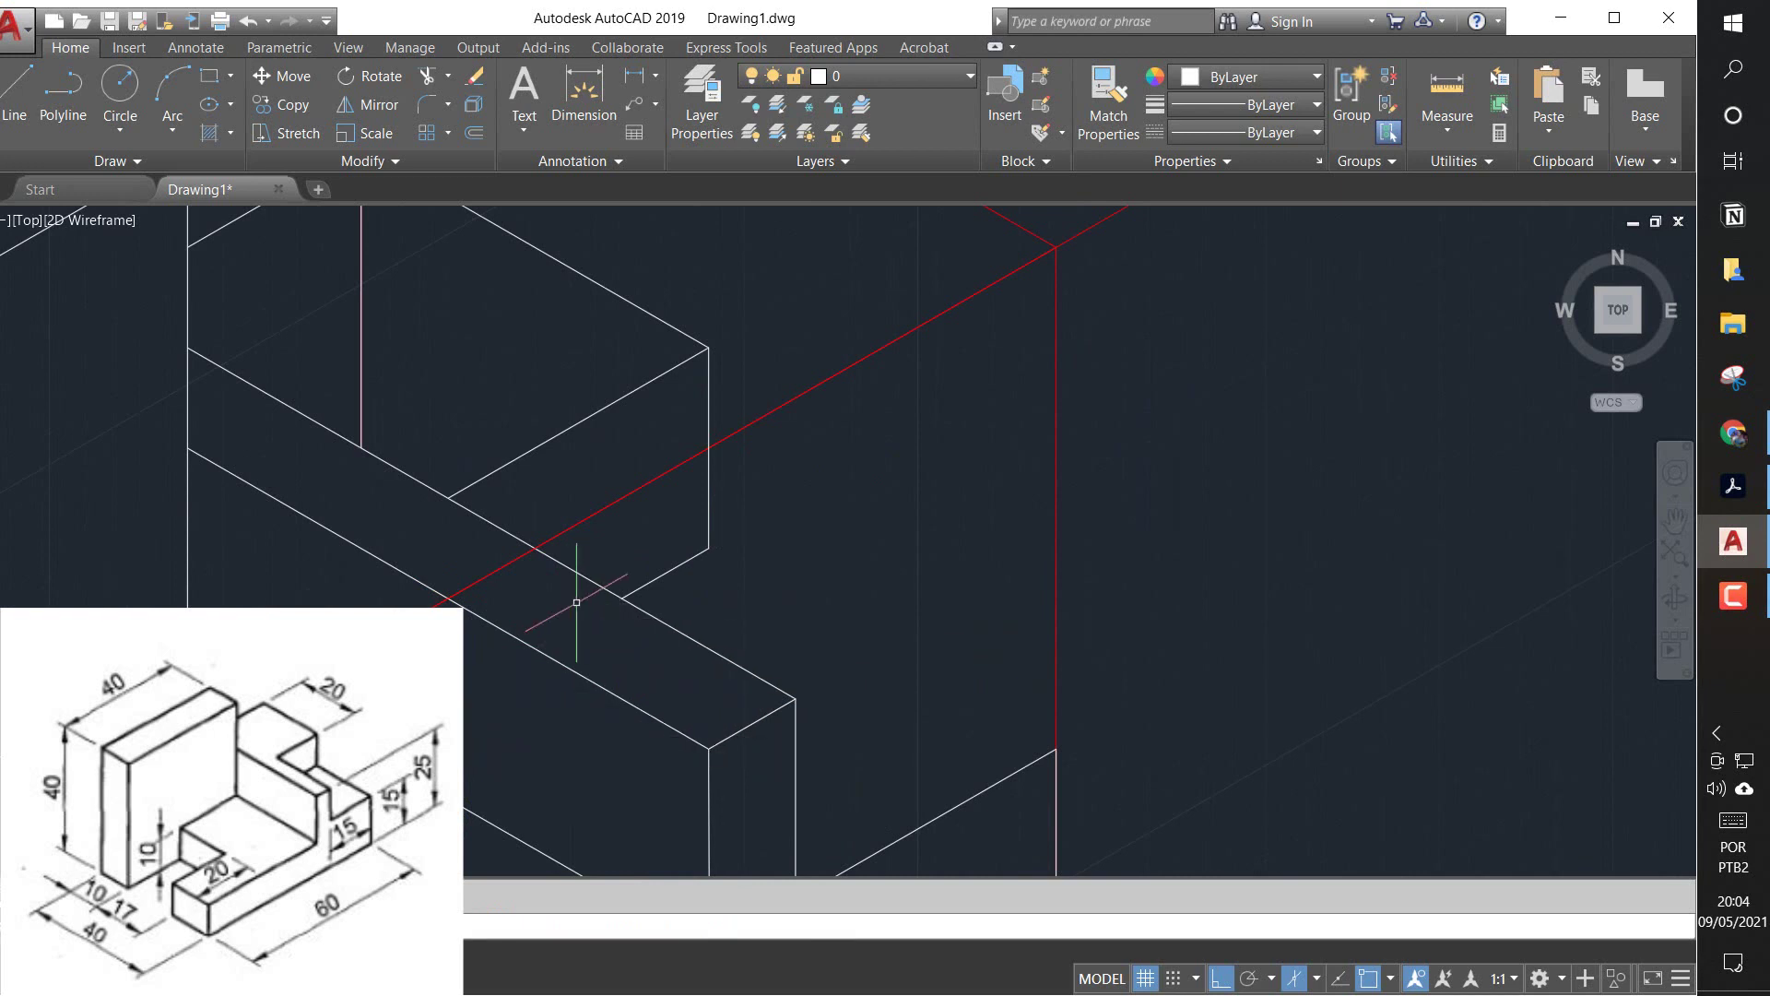
Pan and zoom to recentre the block in view
scroll(710, 590, down, 3)
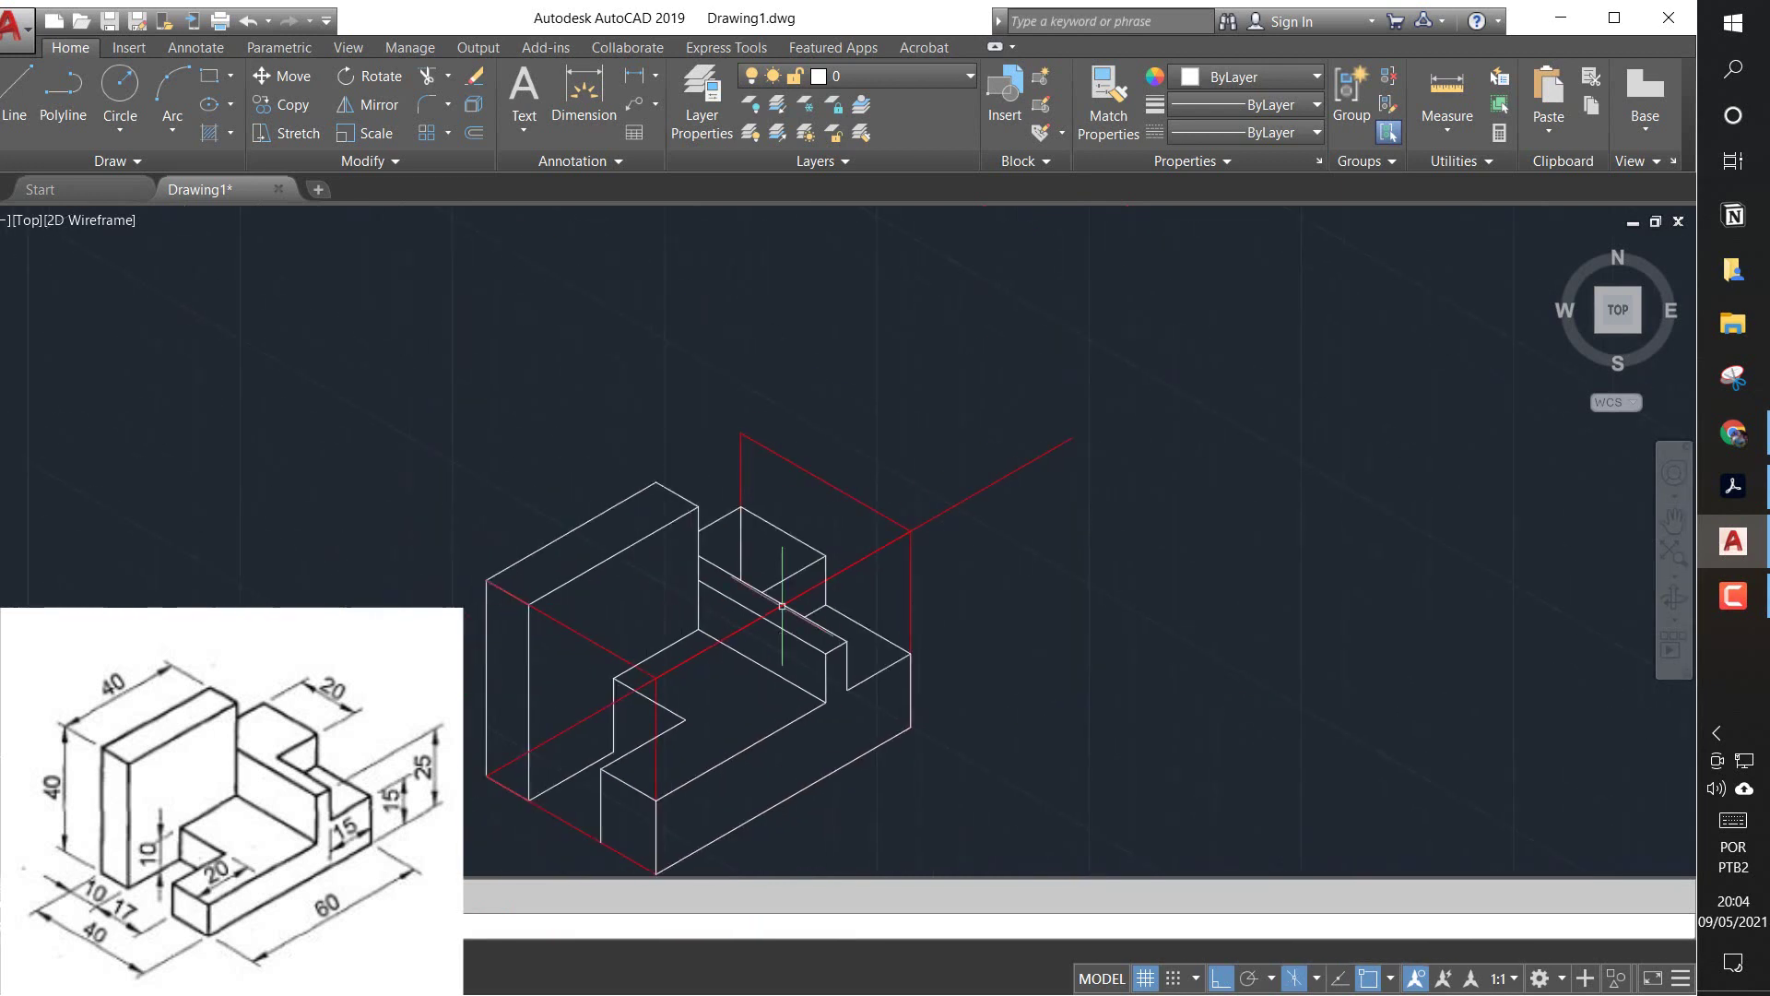
scroll(651, 521, up, 3)
key(Escape)
scroll(651, 521, down, 3)
scroll(1074, 625, up, 1)
scroll(1104, 682, up, 1)
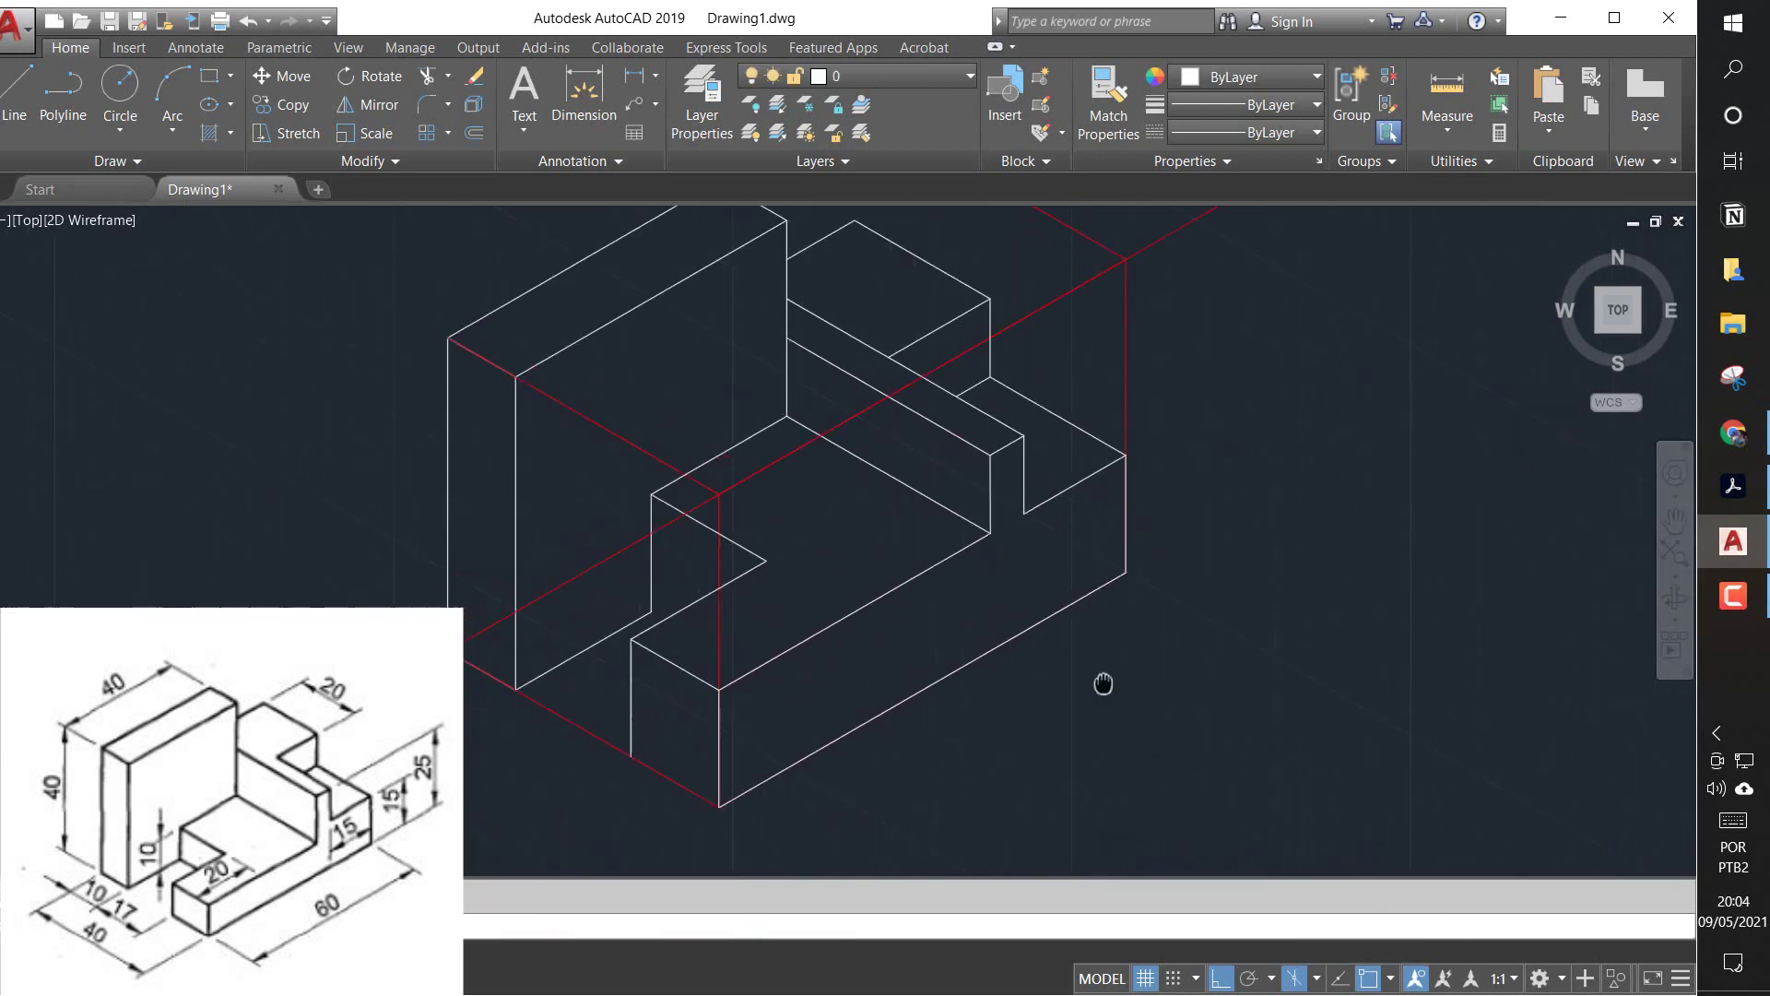
scroll(1145, 645, up, 1)
middle_drag(748, 651, 875, 664)
Delete the hidden inner bottom edges of the block
text(dim)
key(Return)
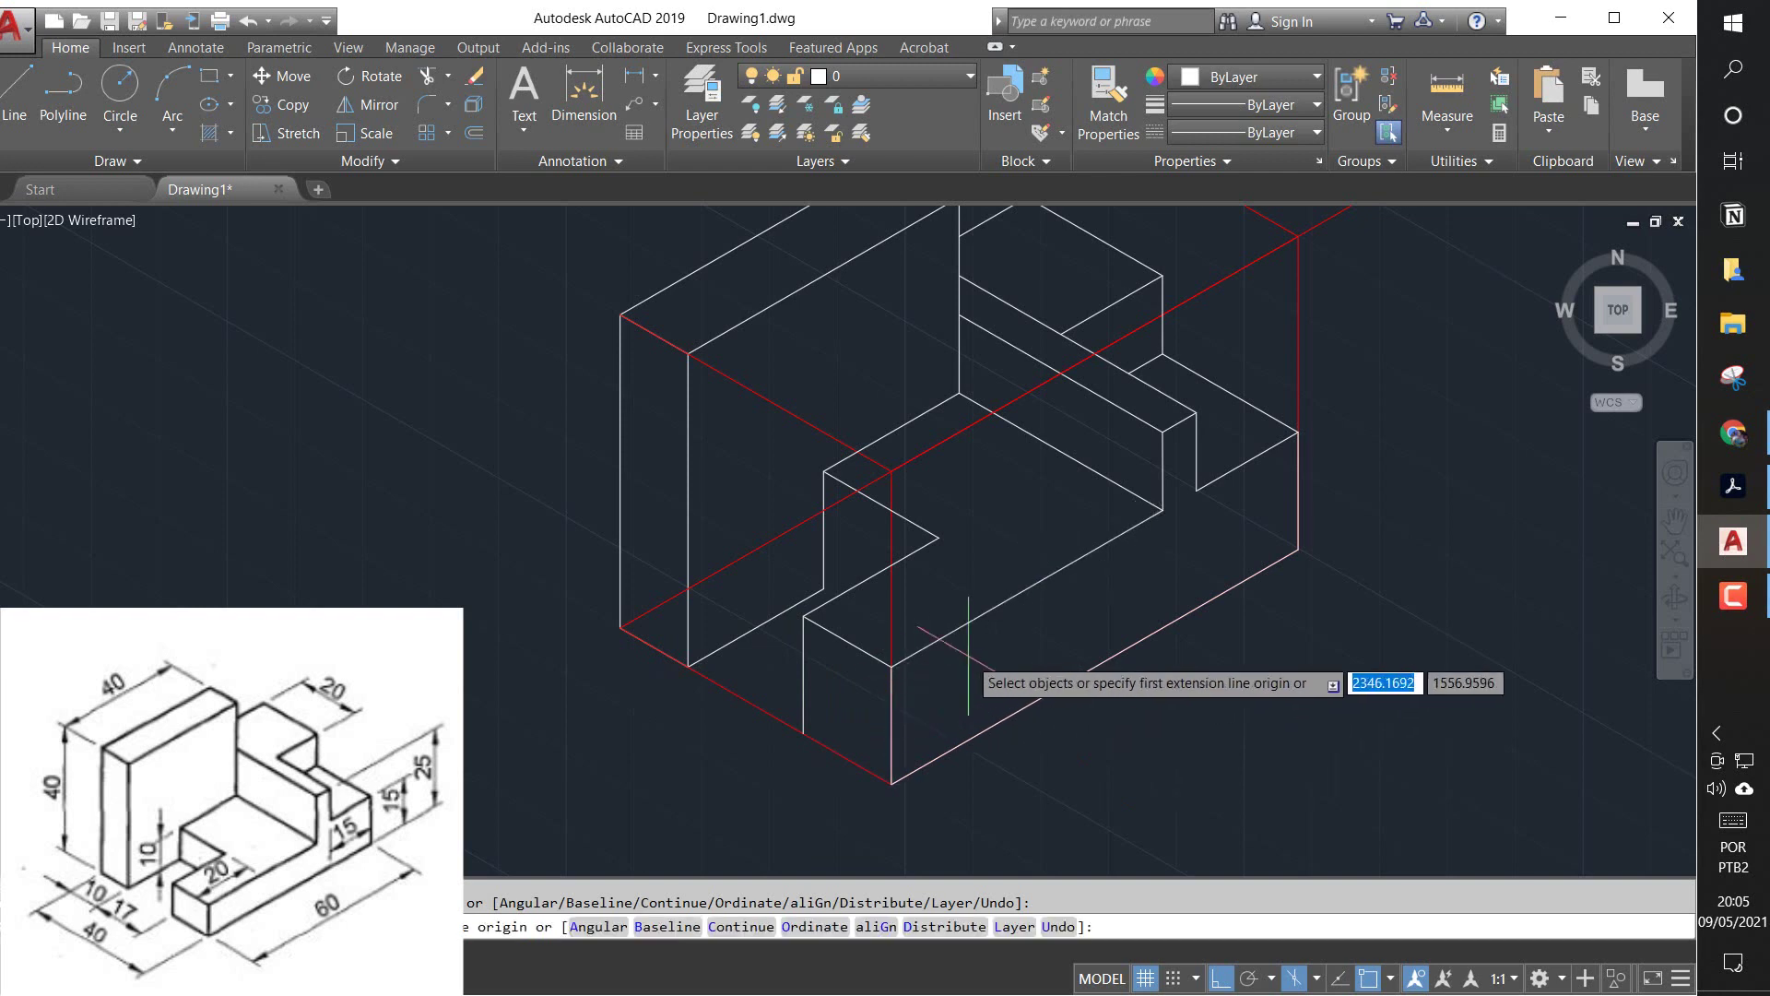
key(Escape)
click(900, 662)
key(Delete)
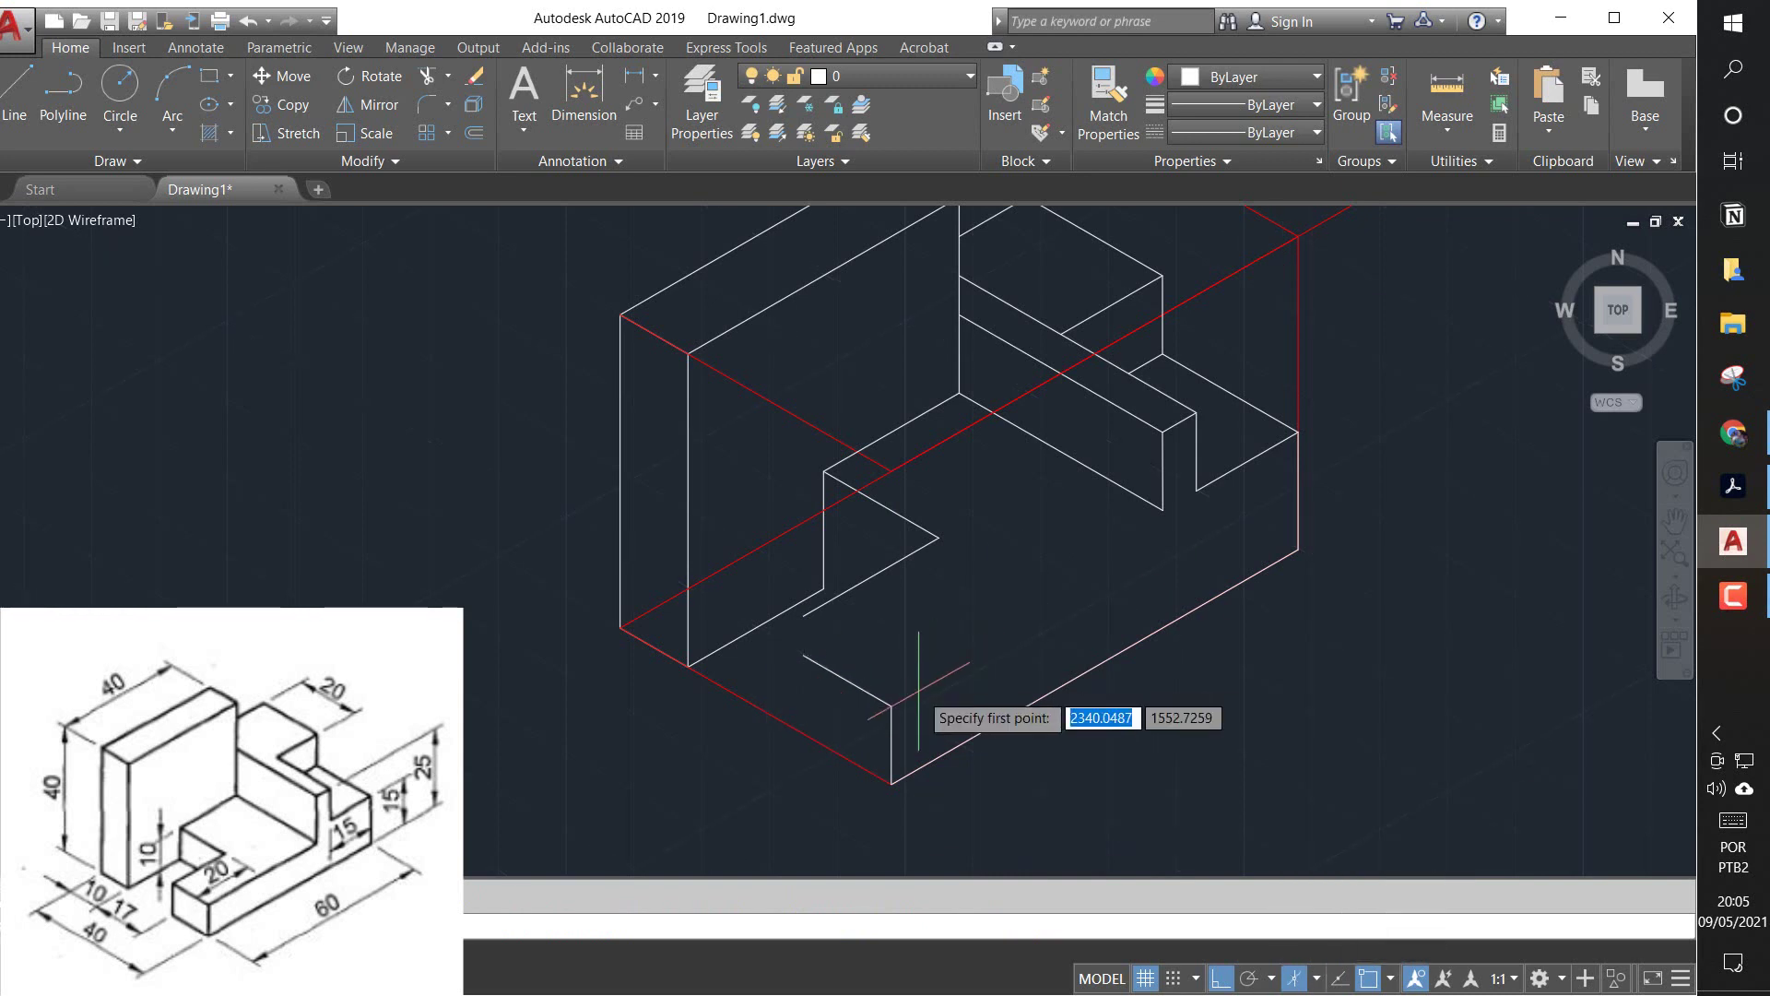
Draw the long front edge of the lower step up to the block's right front corner
click(891, 706)
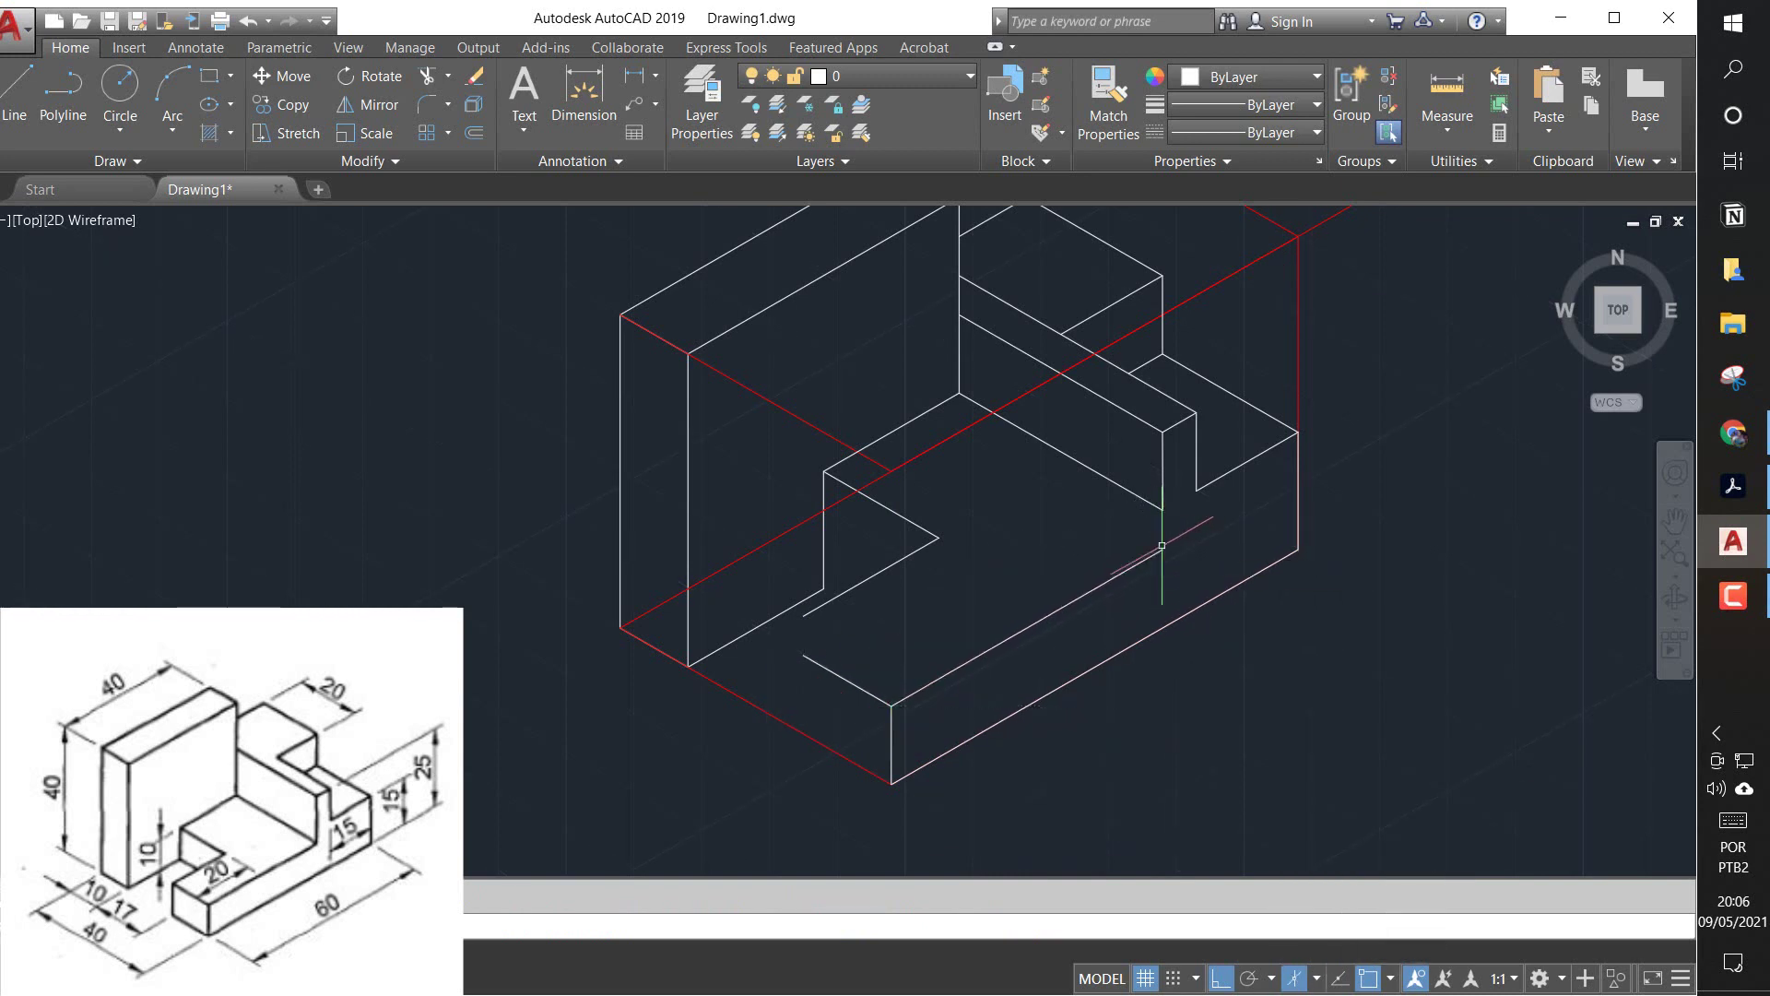
click(1162, 546)
key(Escape)
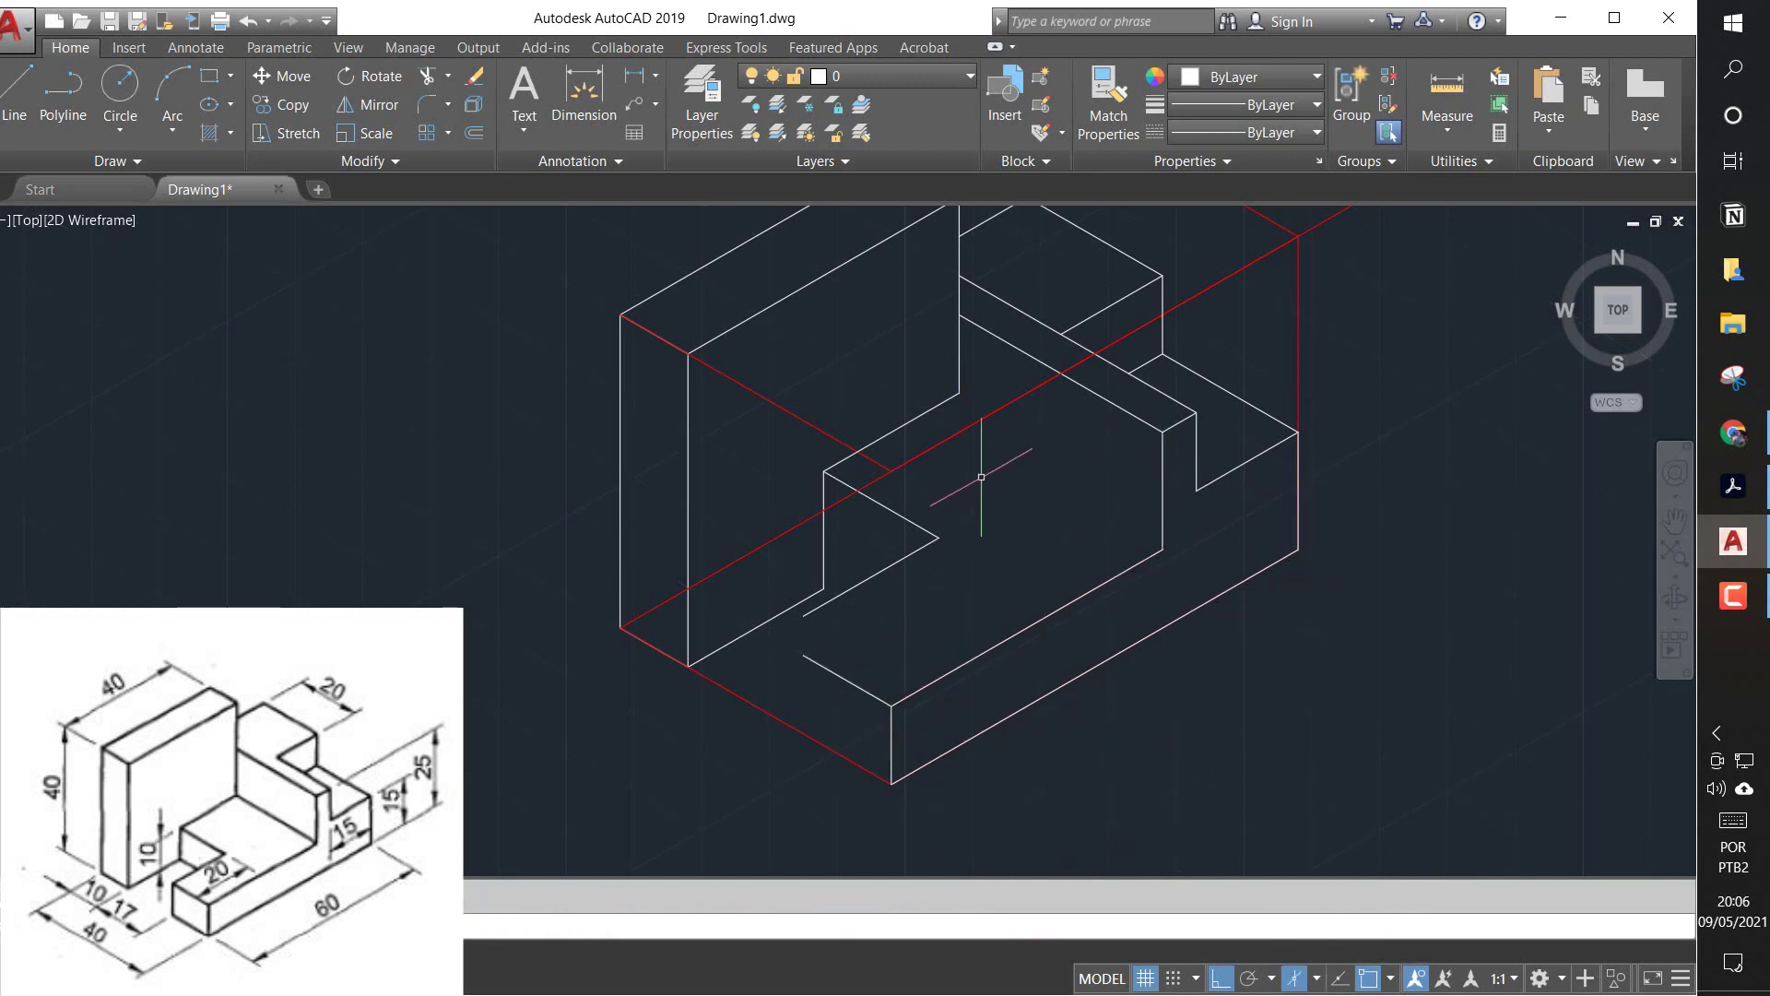
text(tr)
key(space)
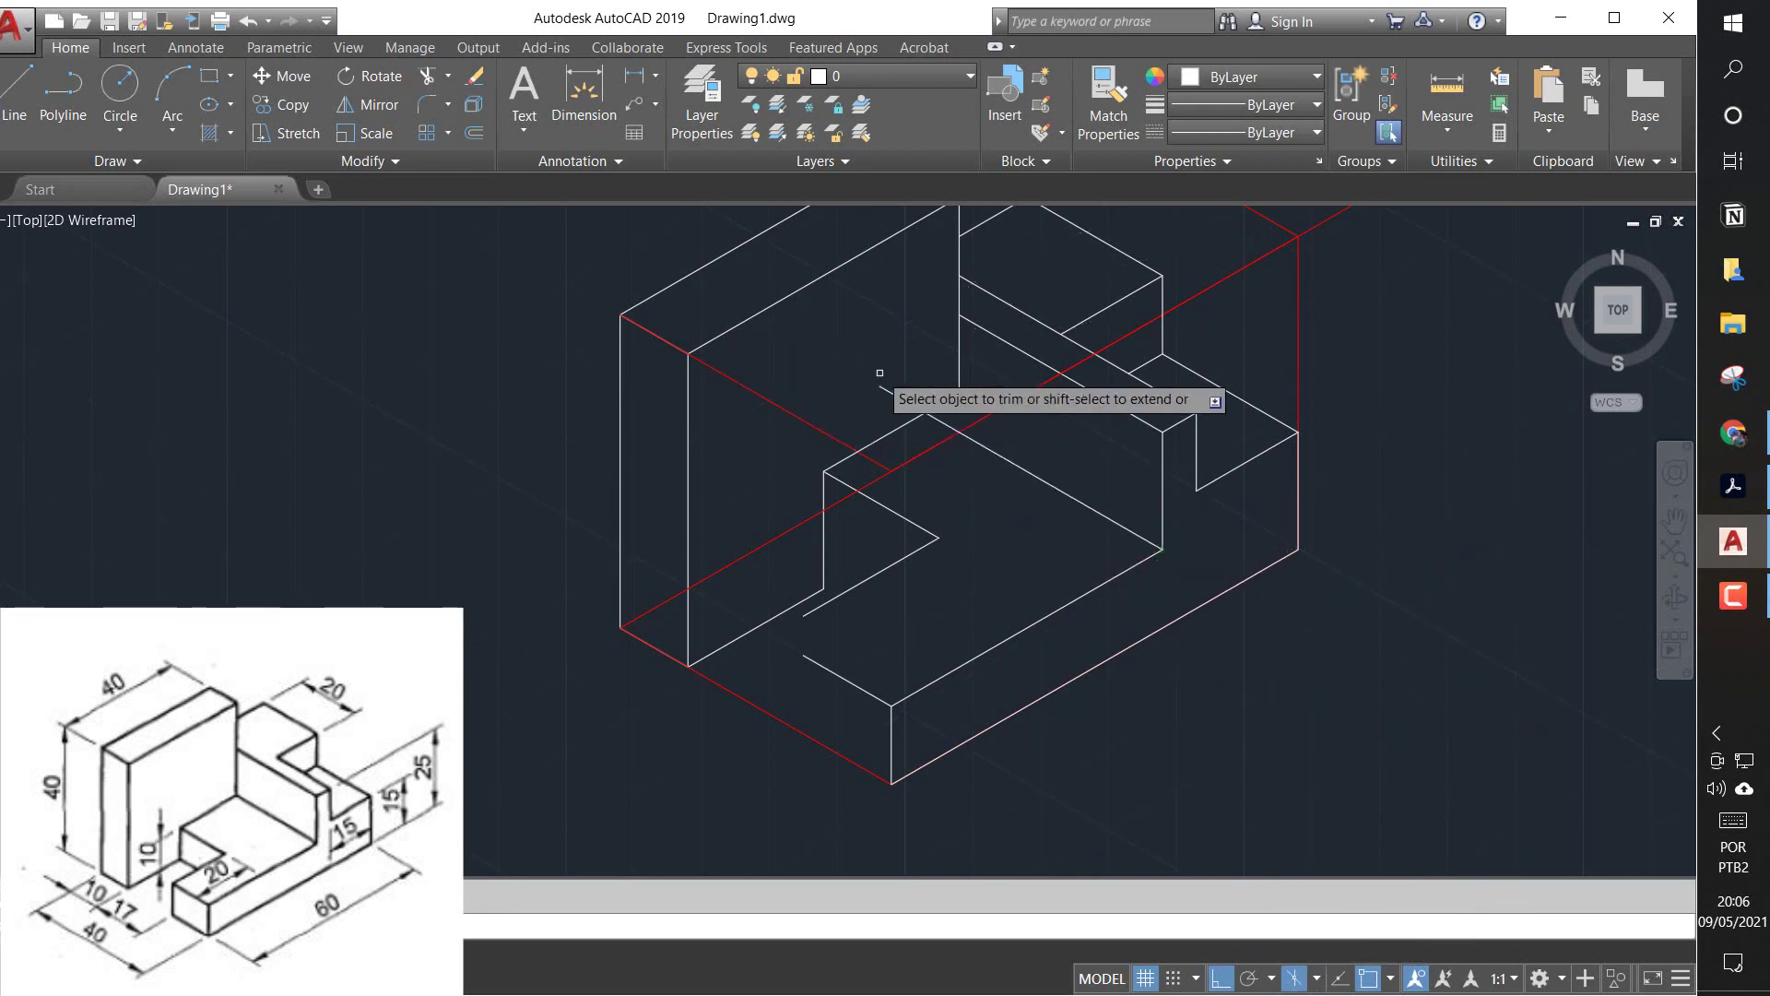
scroll(922, 516, down, 3)
scroll(838, 695, up, 3)
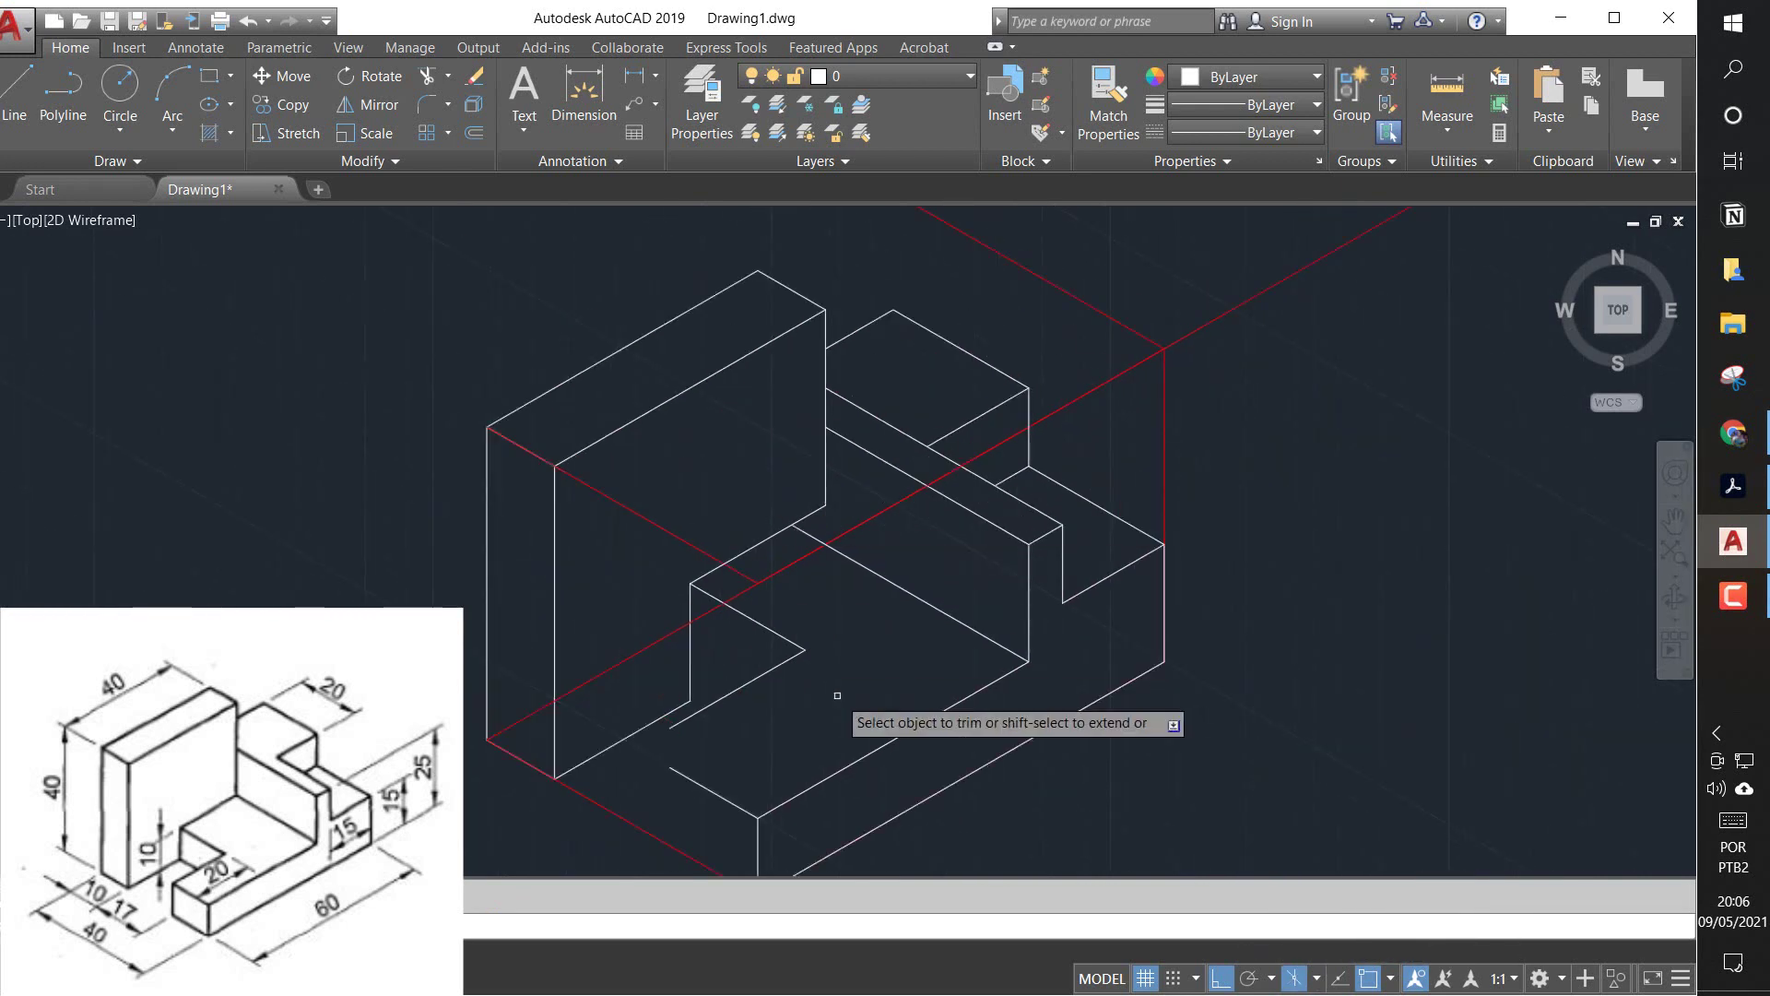
middle_drag(835, 672, 973, 559)
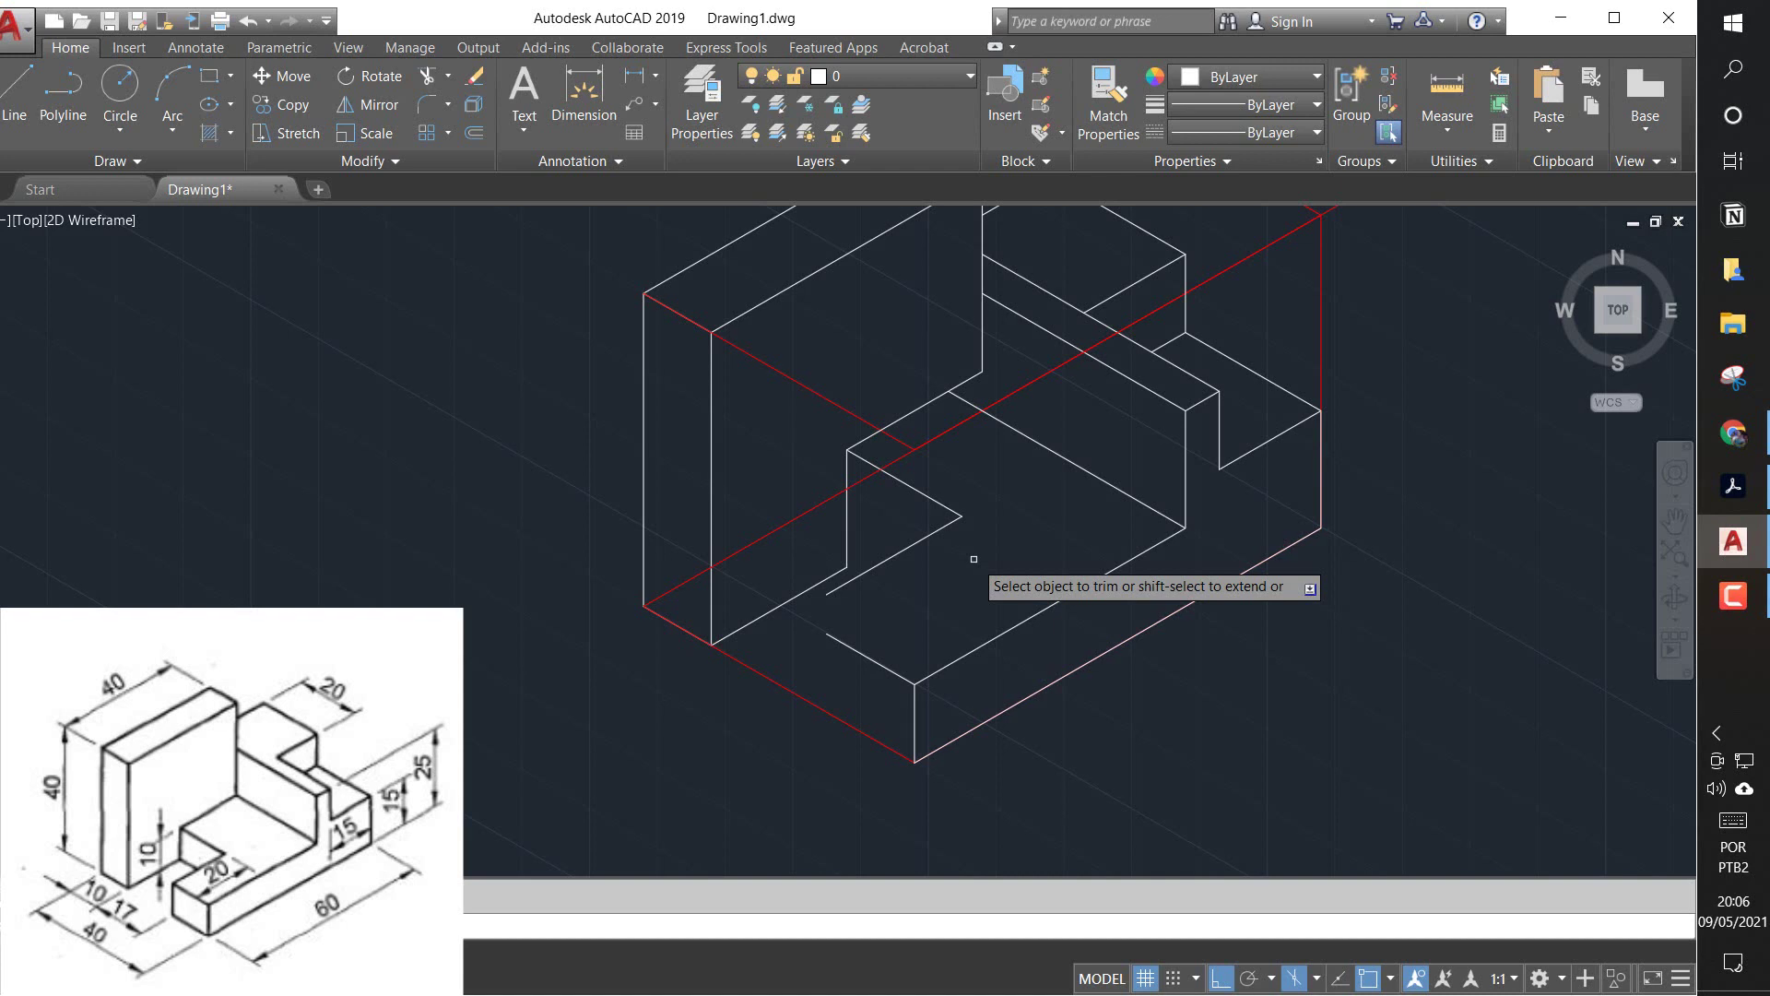
Draw the notch's diagonal and vertical edges, trimming the vertical below the red guide
key(Escape)
text(L)
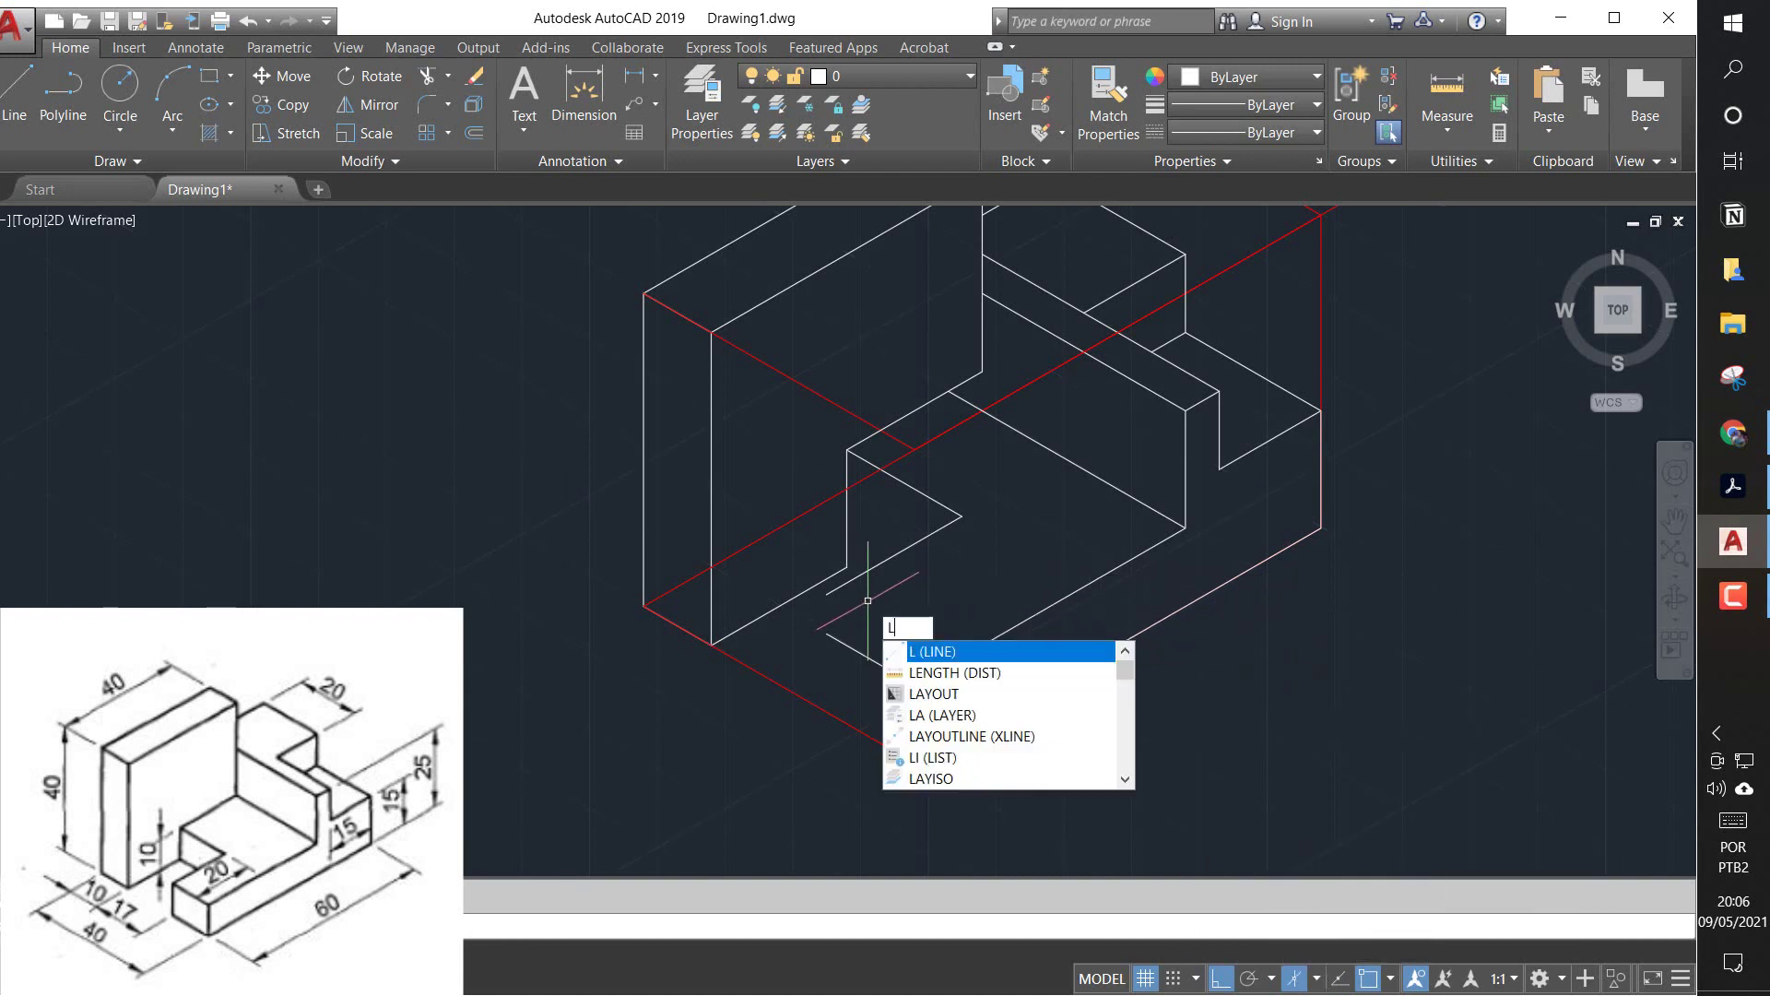
key(Return)
click(962, 555)
click(827, 633)
click(827, 771)
key(Return)
text(tr)
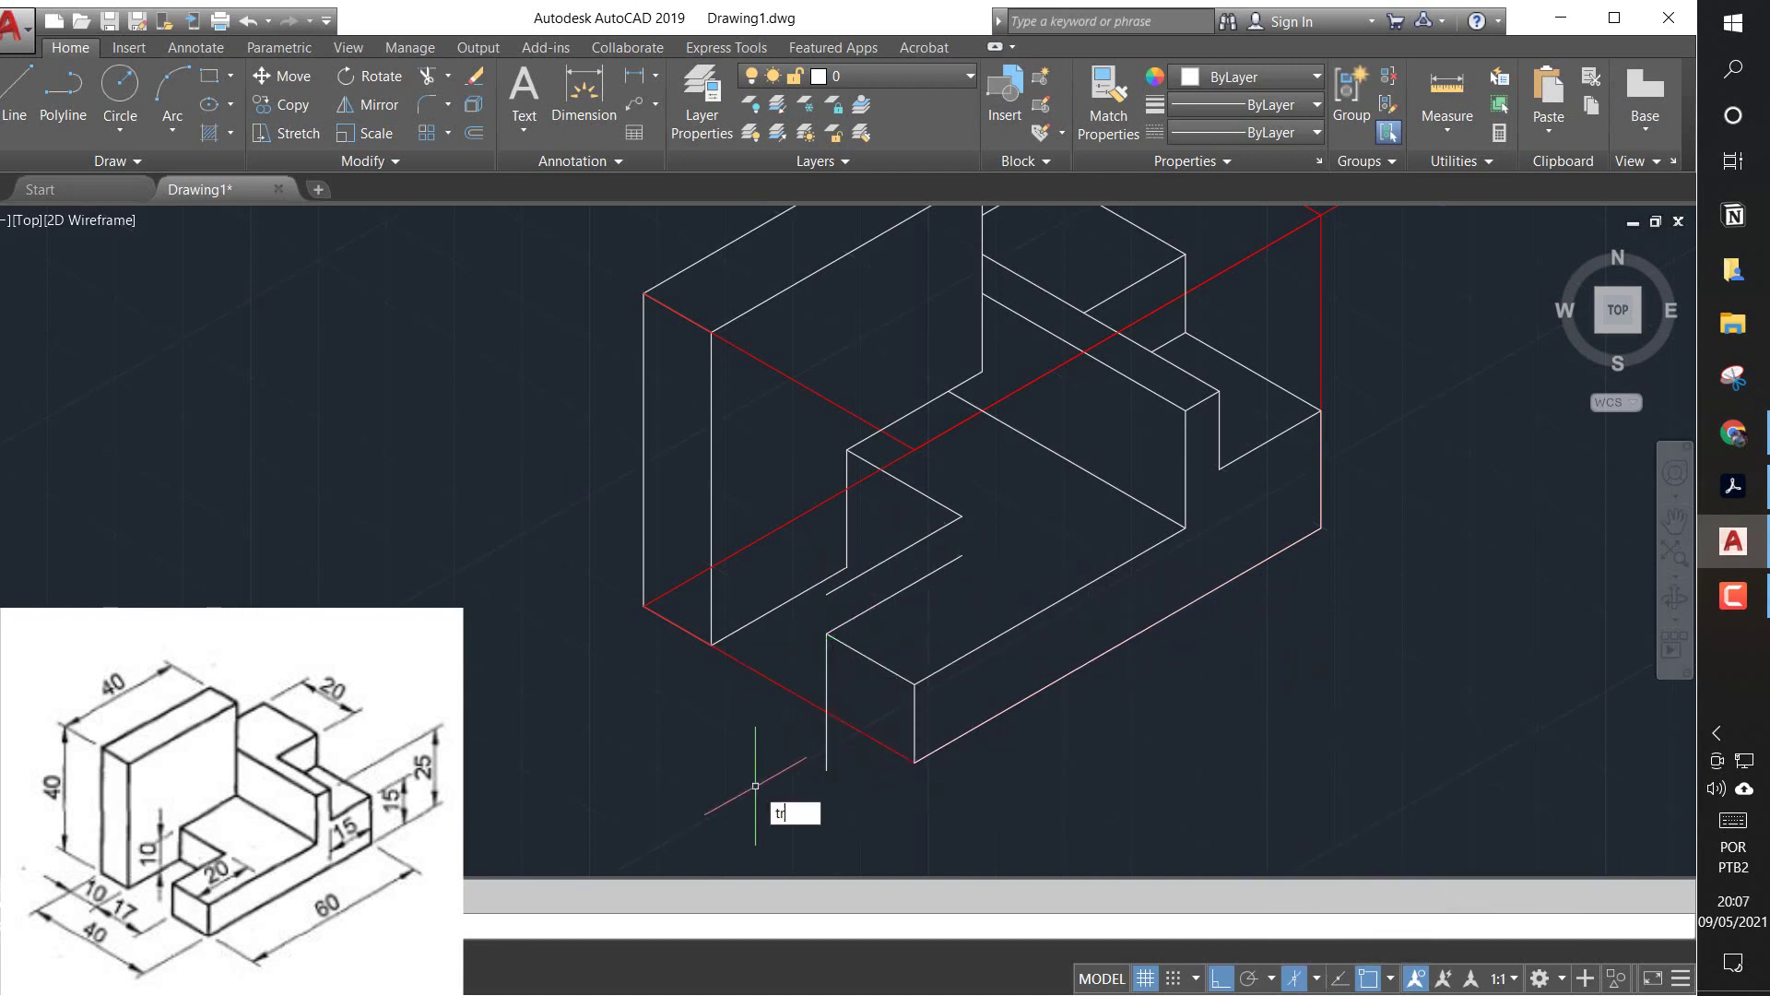
key(Return)
key(Return)
click(827, 752)
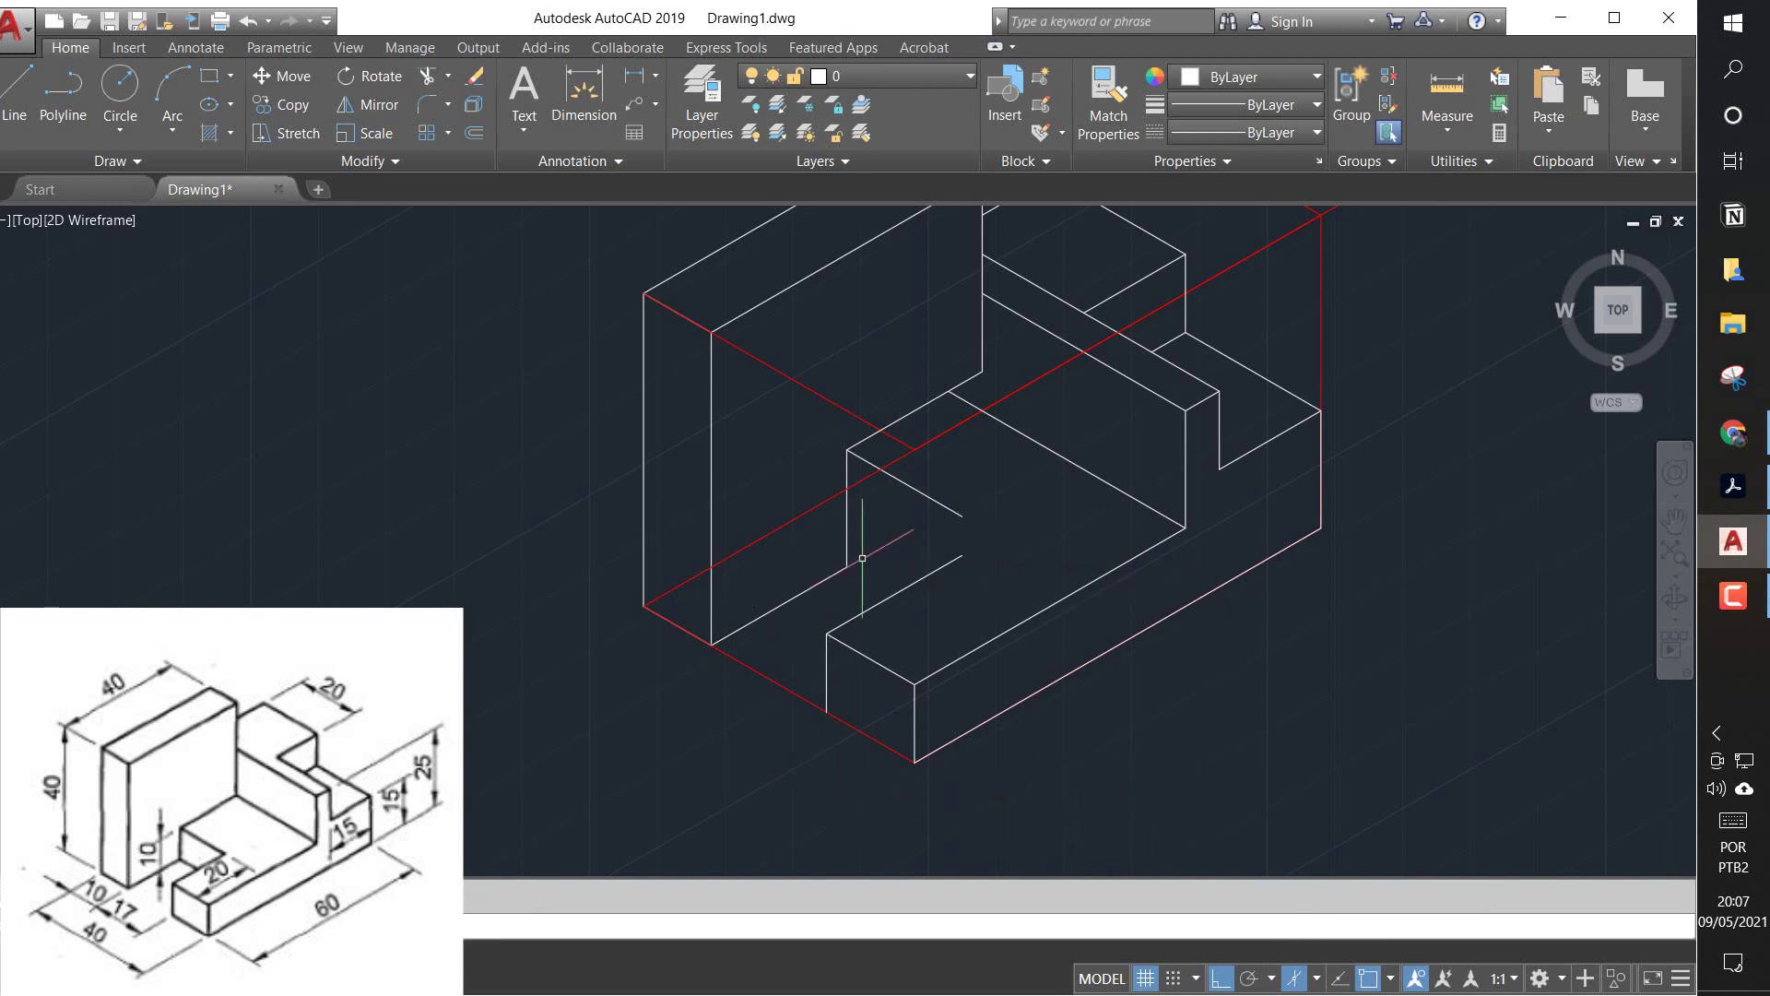
key(Escape)
Add the notch's back edge and trim the leftover vertical and diagonal ends
text(l)
key(Return)
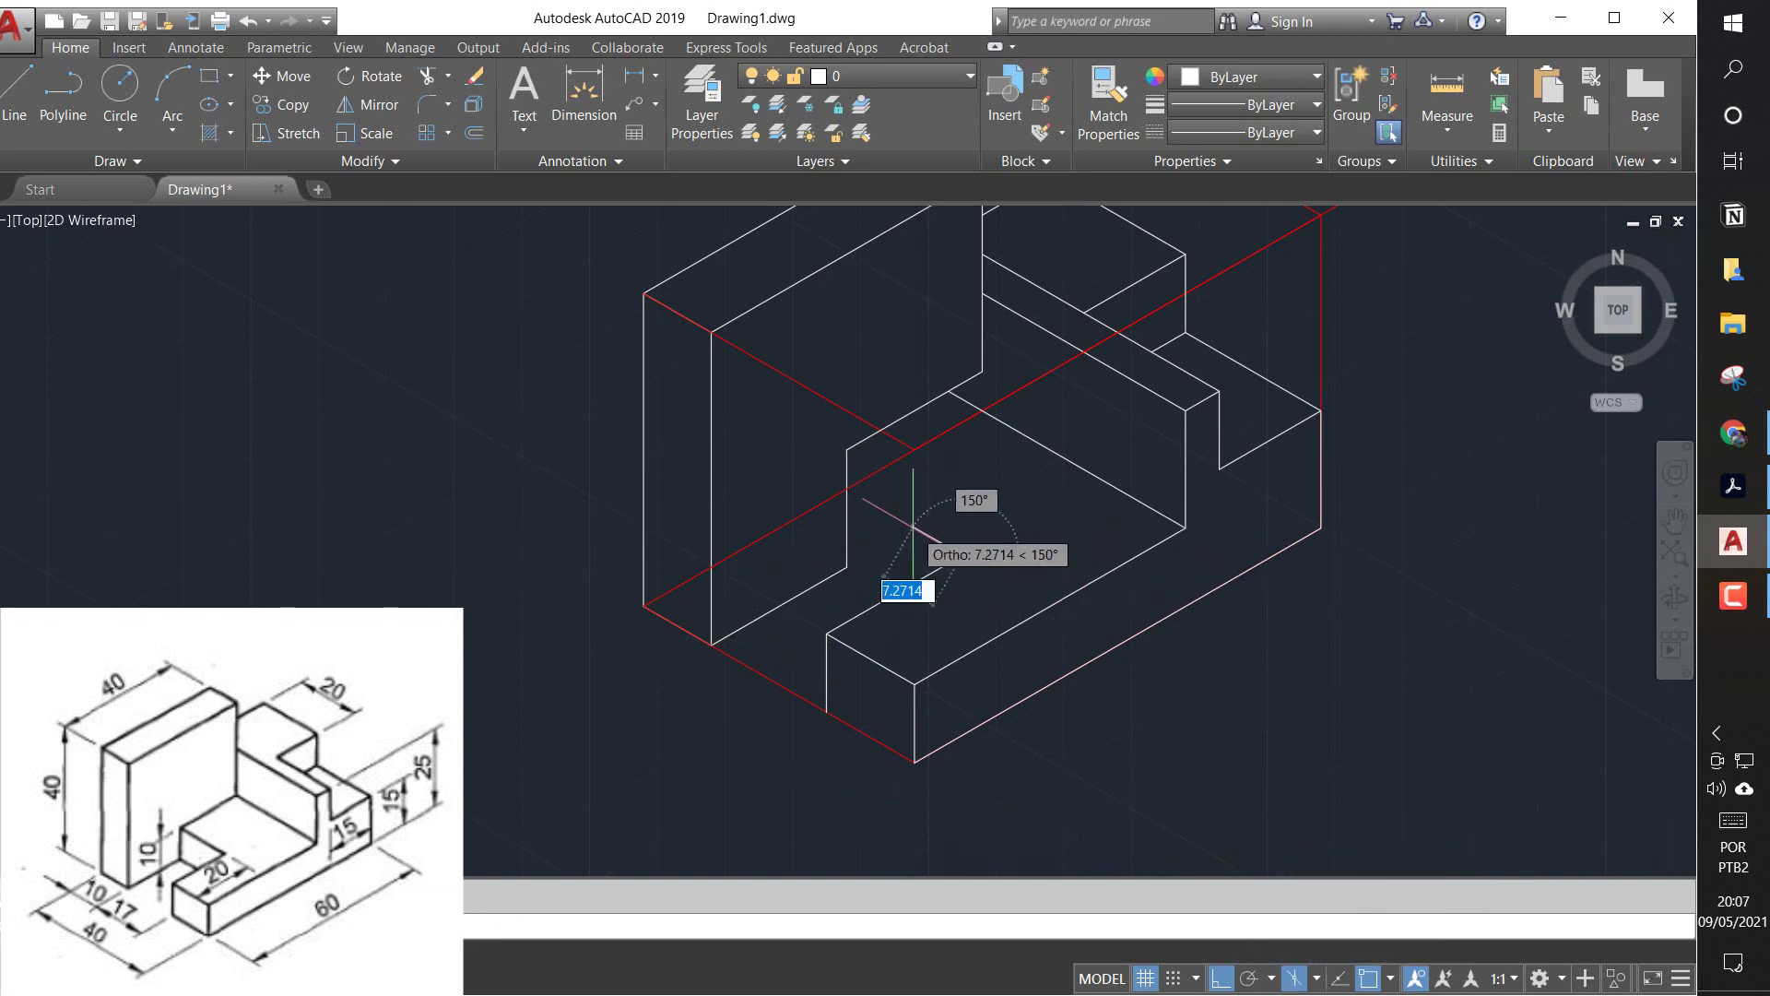
click(962, 555)
click(846, 489)
key(Return)
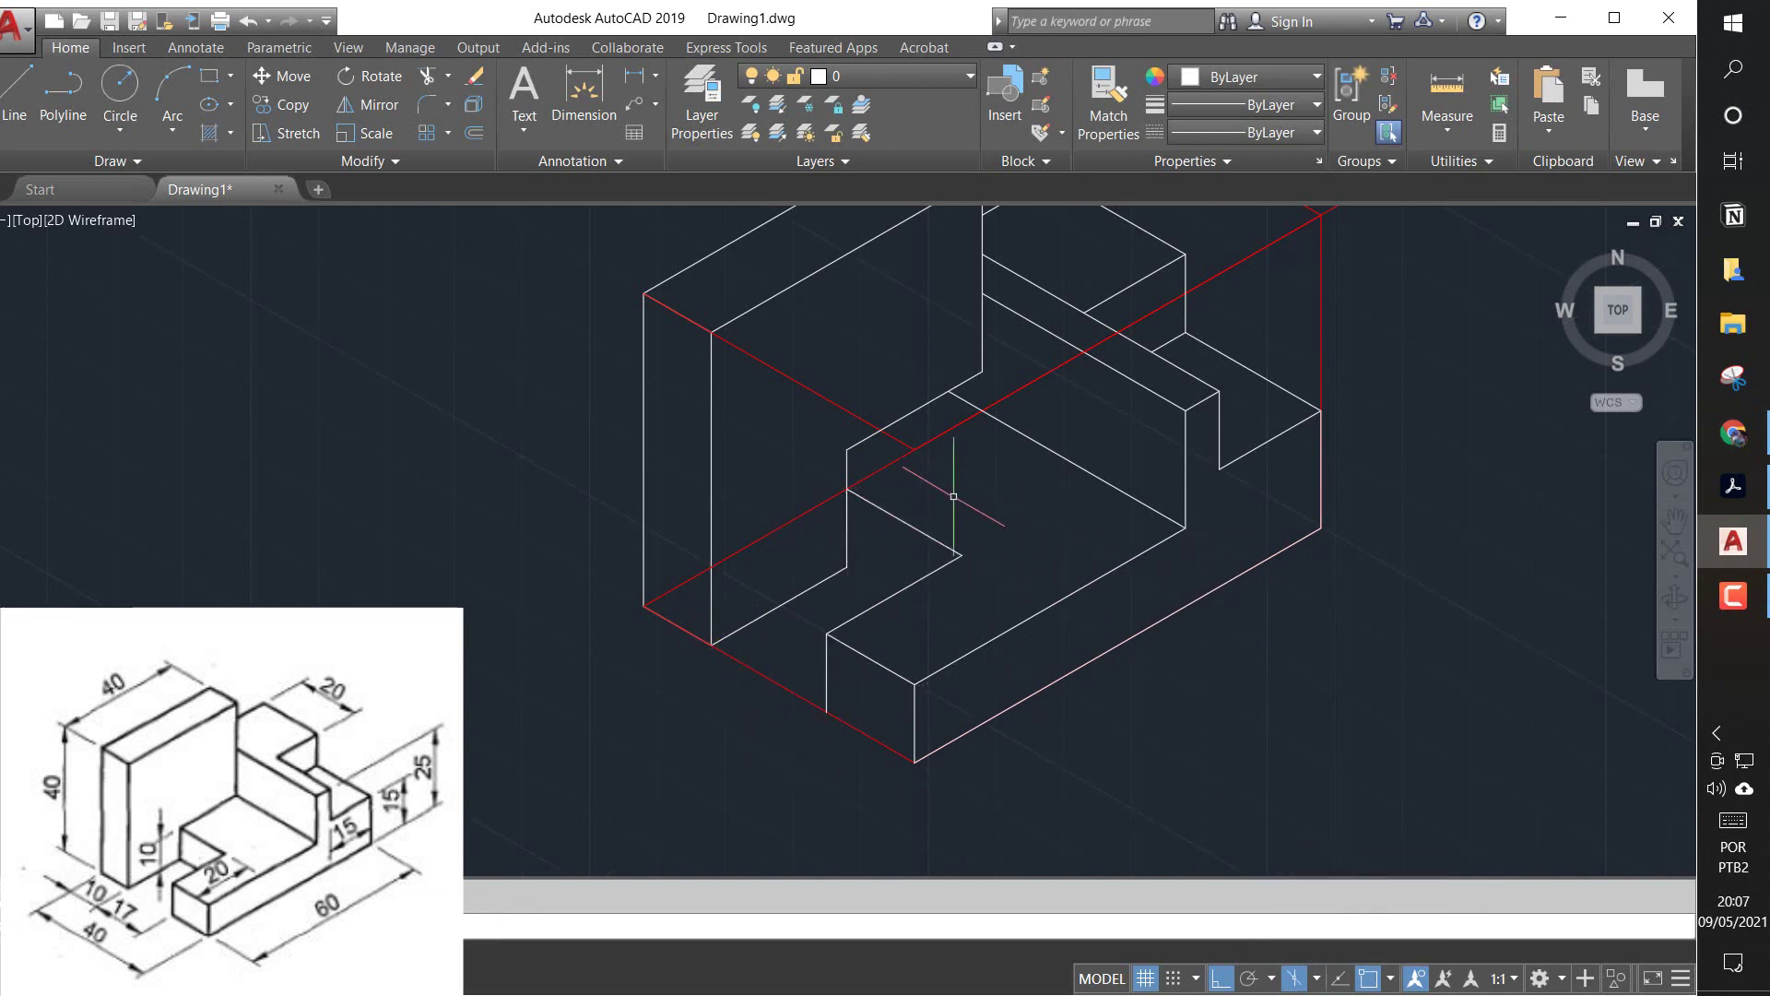
text(tr)
key(Return)
key(Return)
click(847, 466)
click(959, 399)
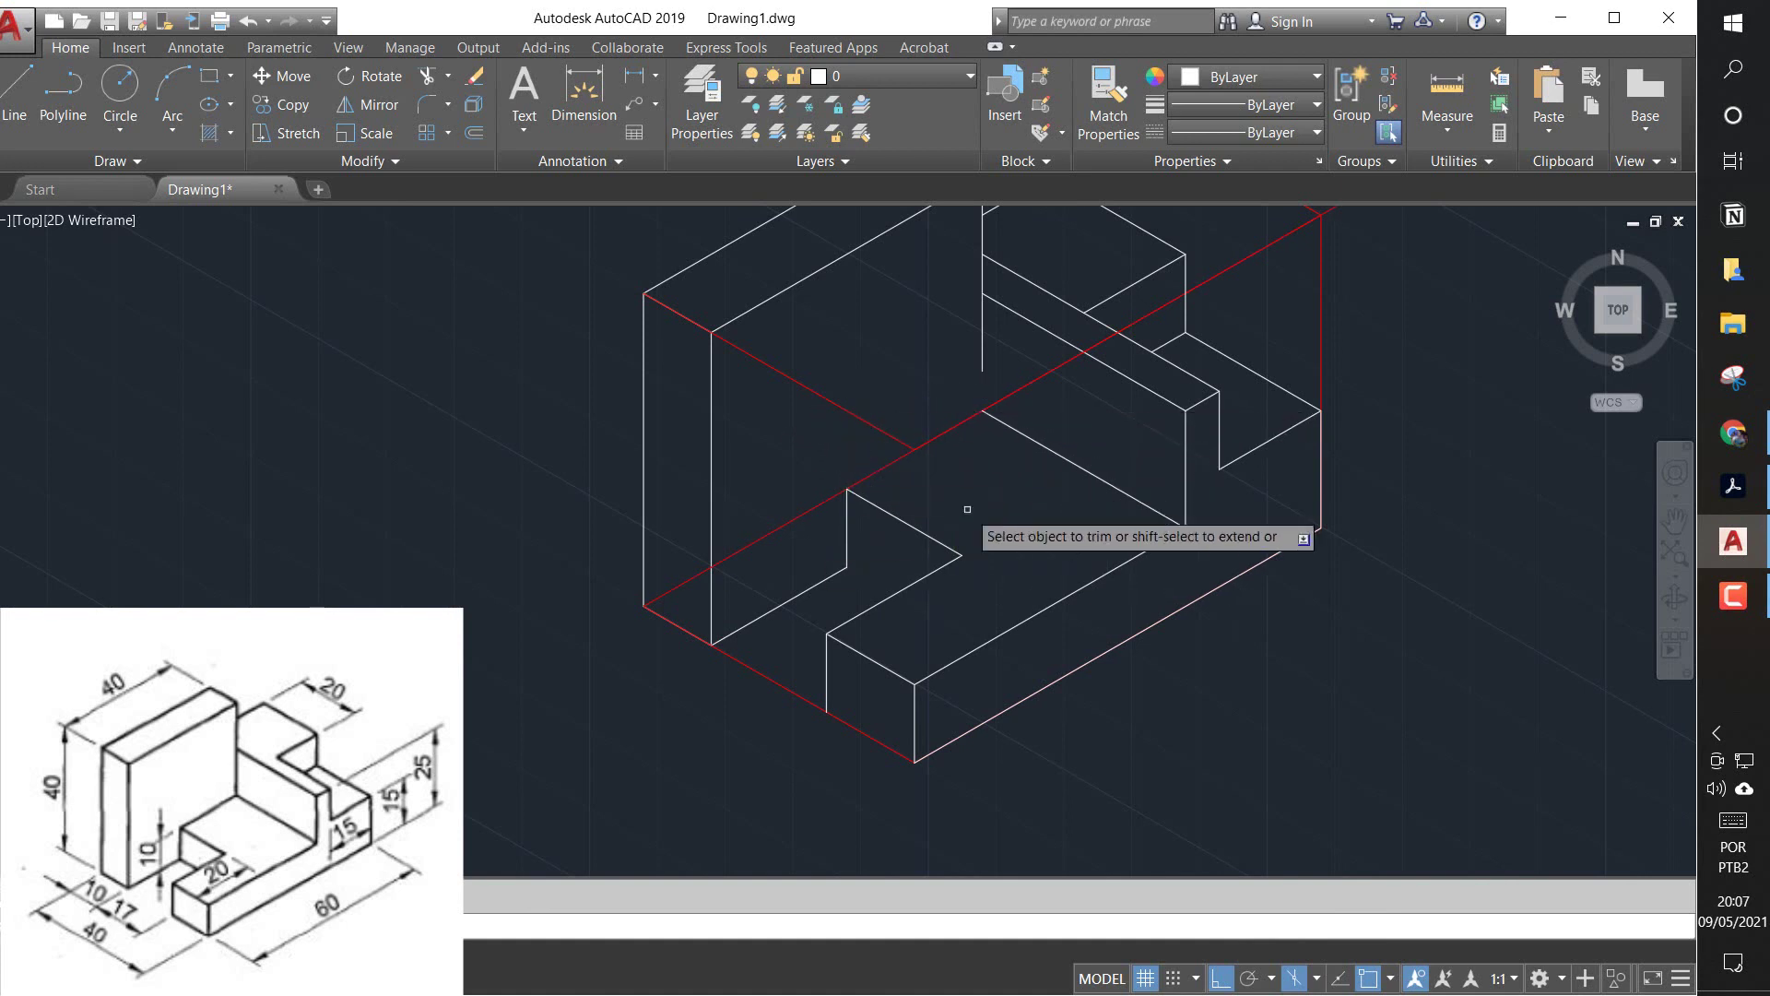
Pan and zoom to re-centre and inspect the finished notch
text(l)
key(Return)
scroll(929, 396, down, 2)
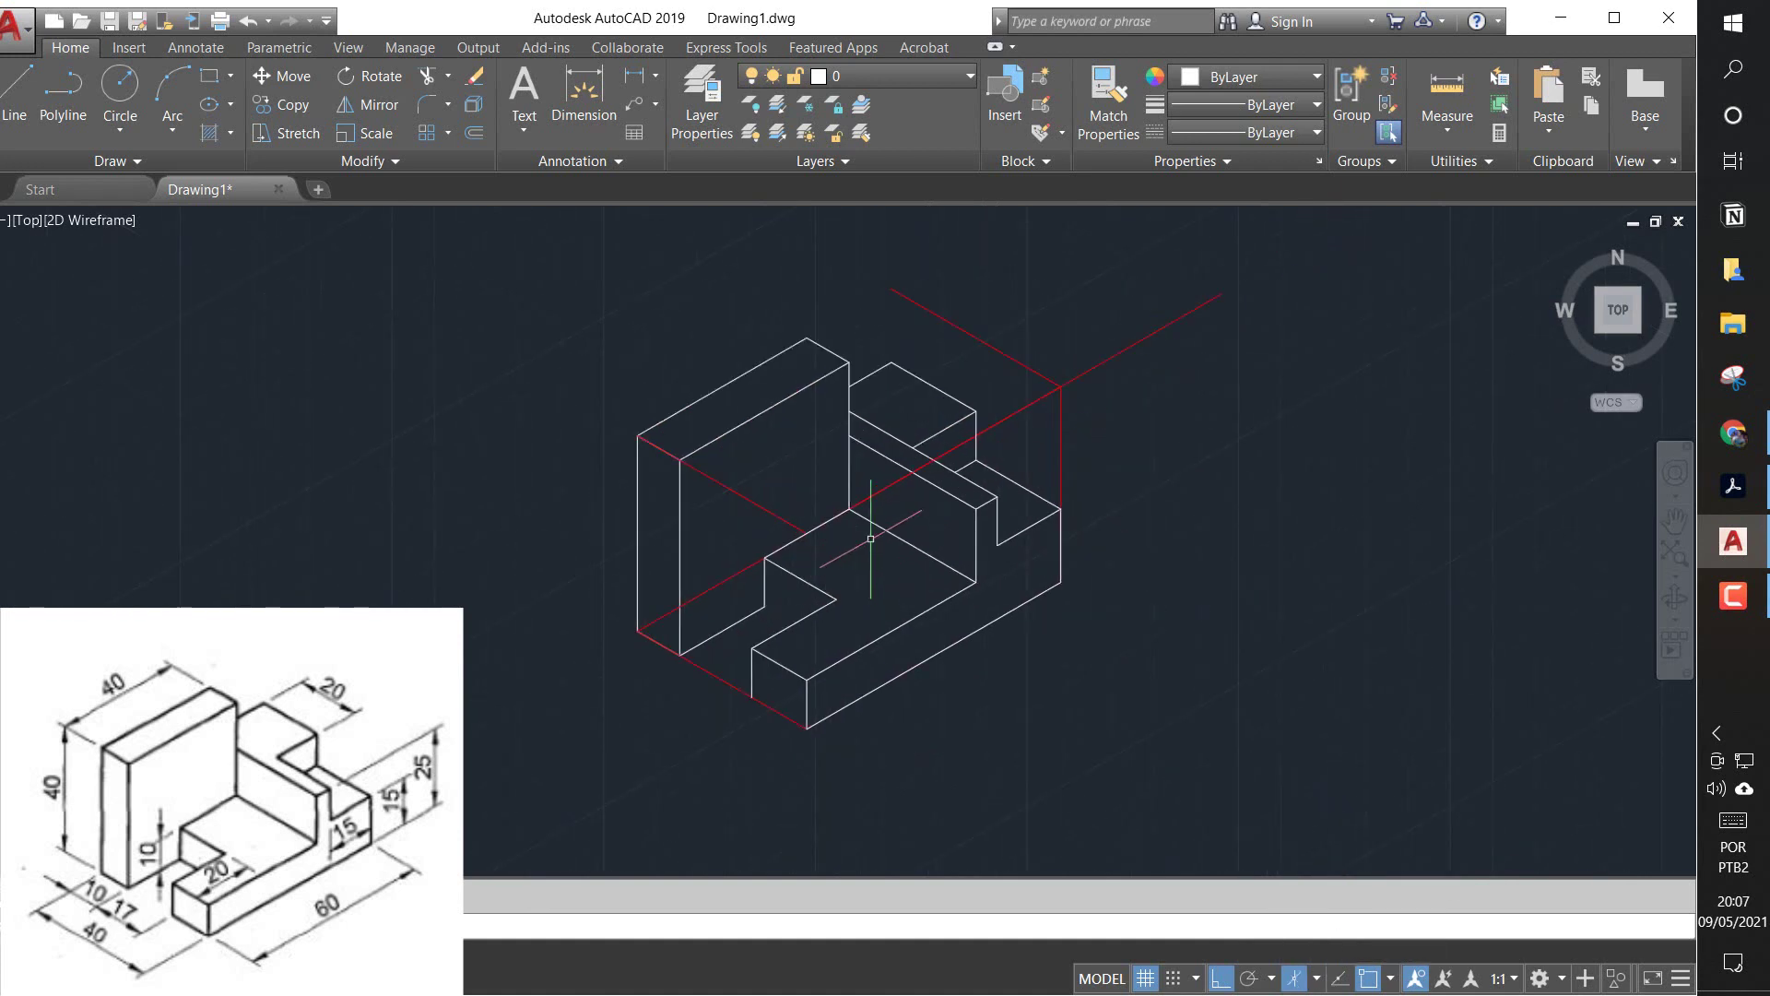
scroll(939, 563, up, 2)
middle_drag(916, 553, 873, 469)
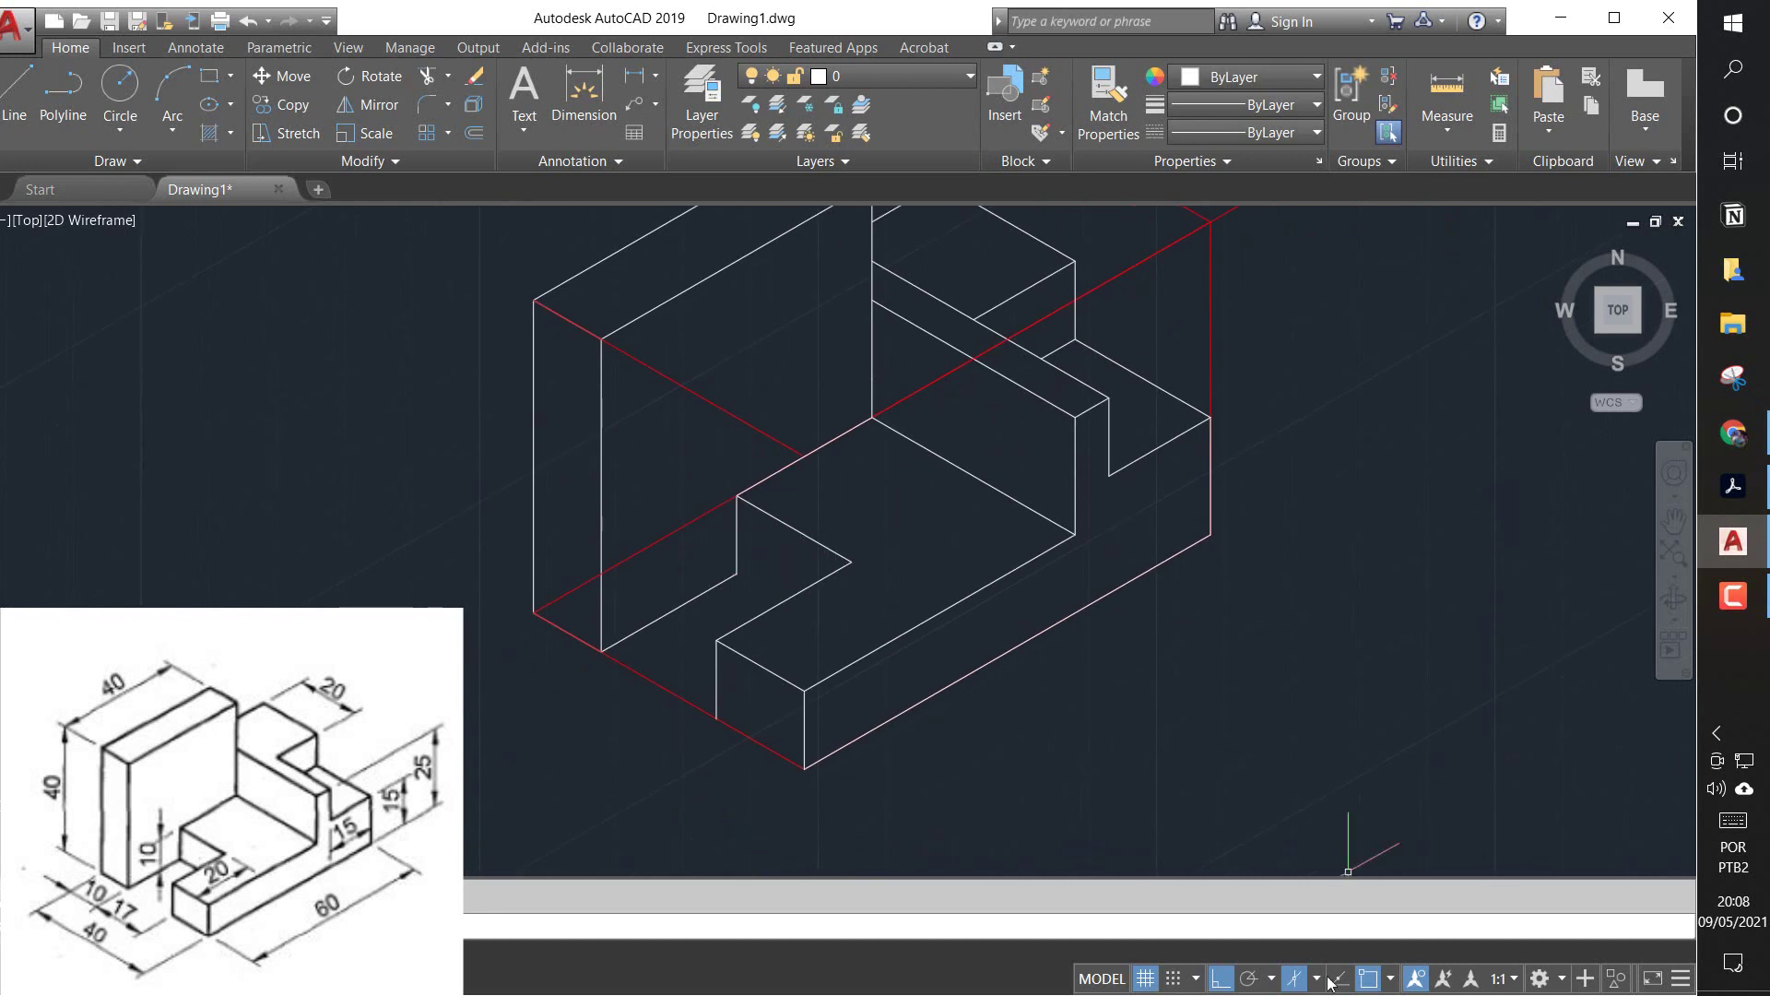
click(821, 655)
scroll(845, 695, down, 2)
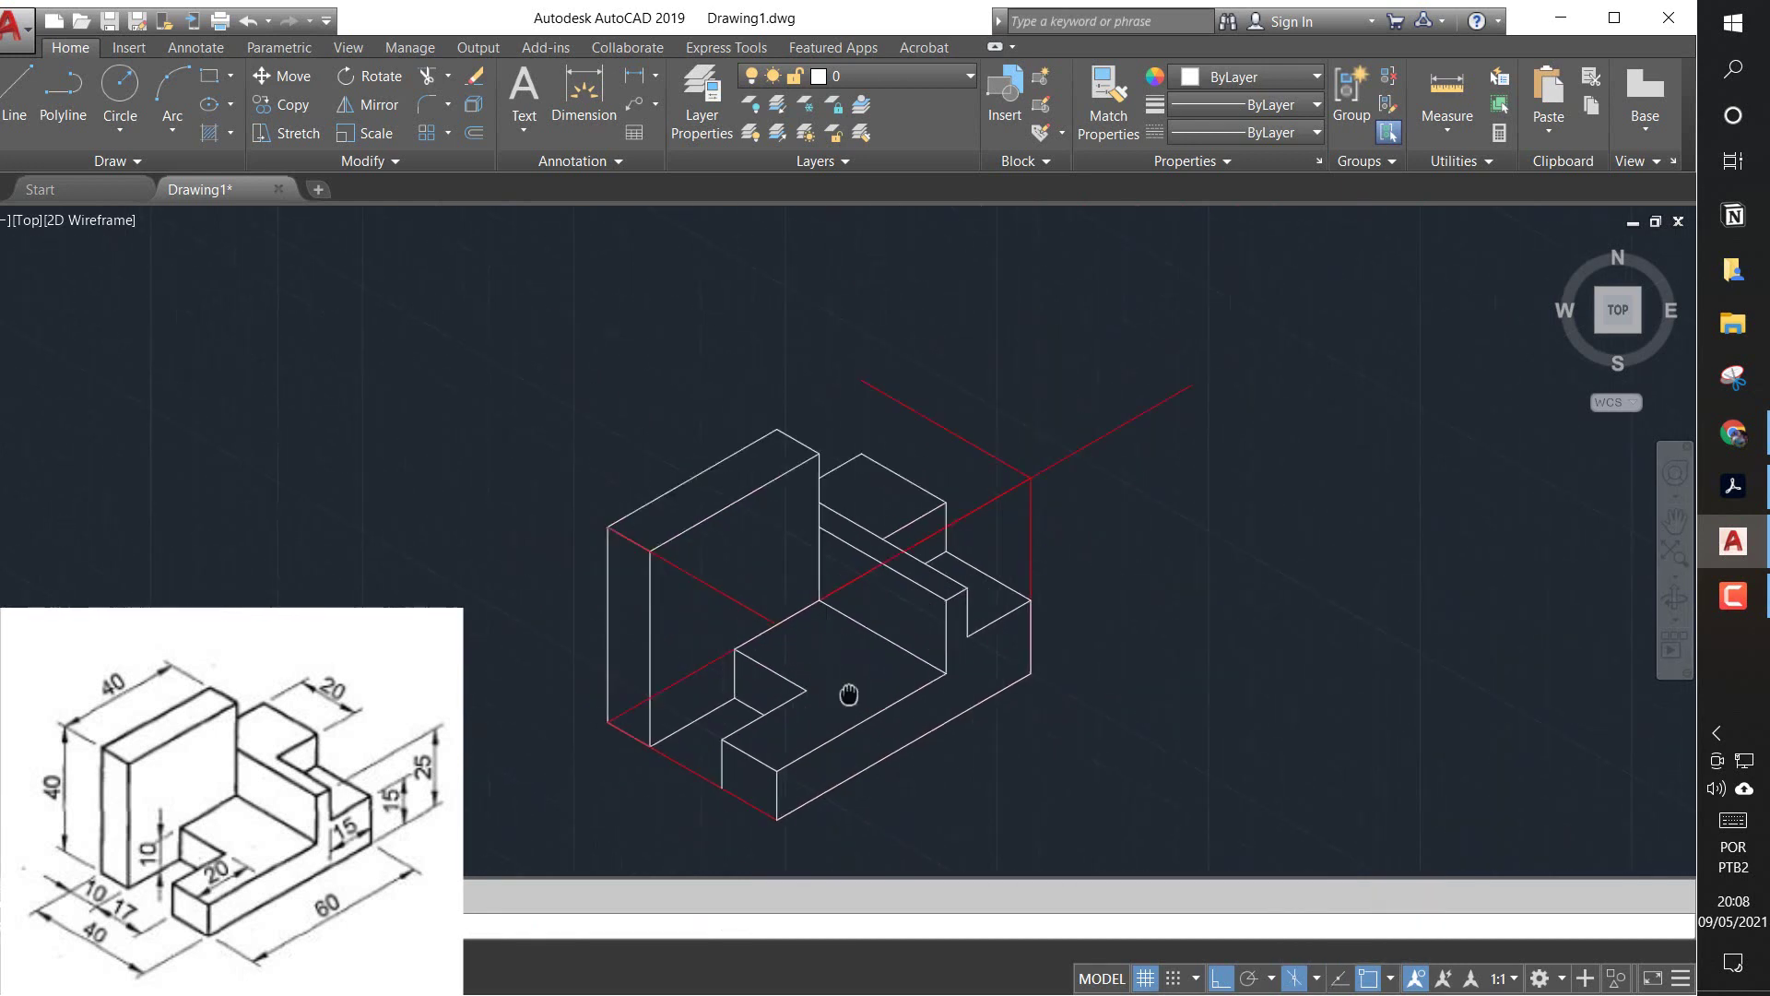
scroll(918, 609, up, 2)
Begin a horizontal base line with its first point below the model
scroll(788, 654, down, 1)
scroll(973, 481, up, 1)
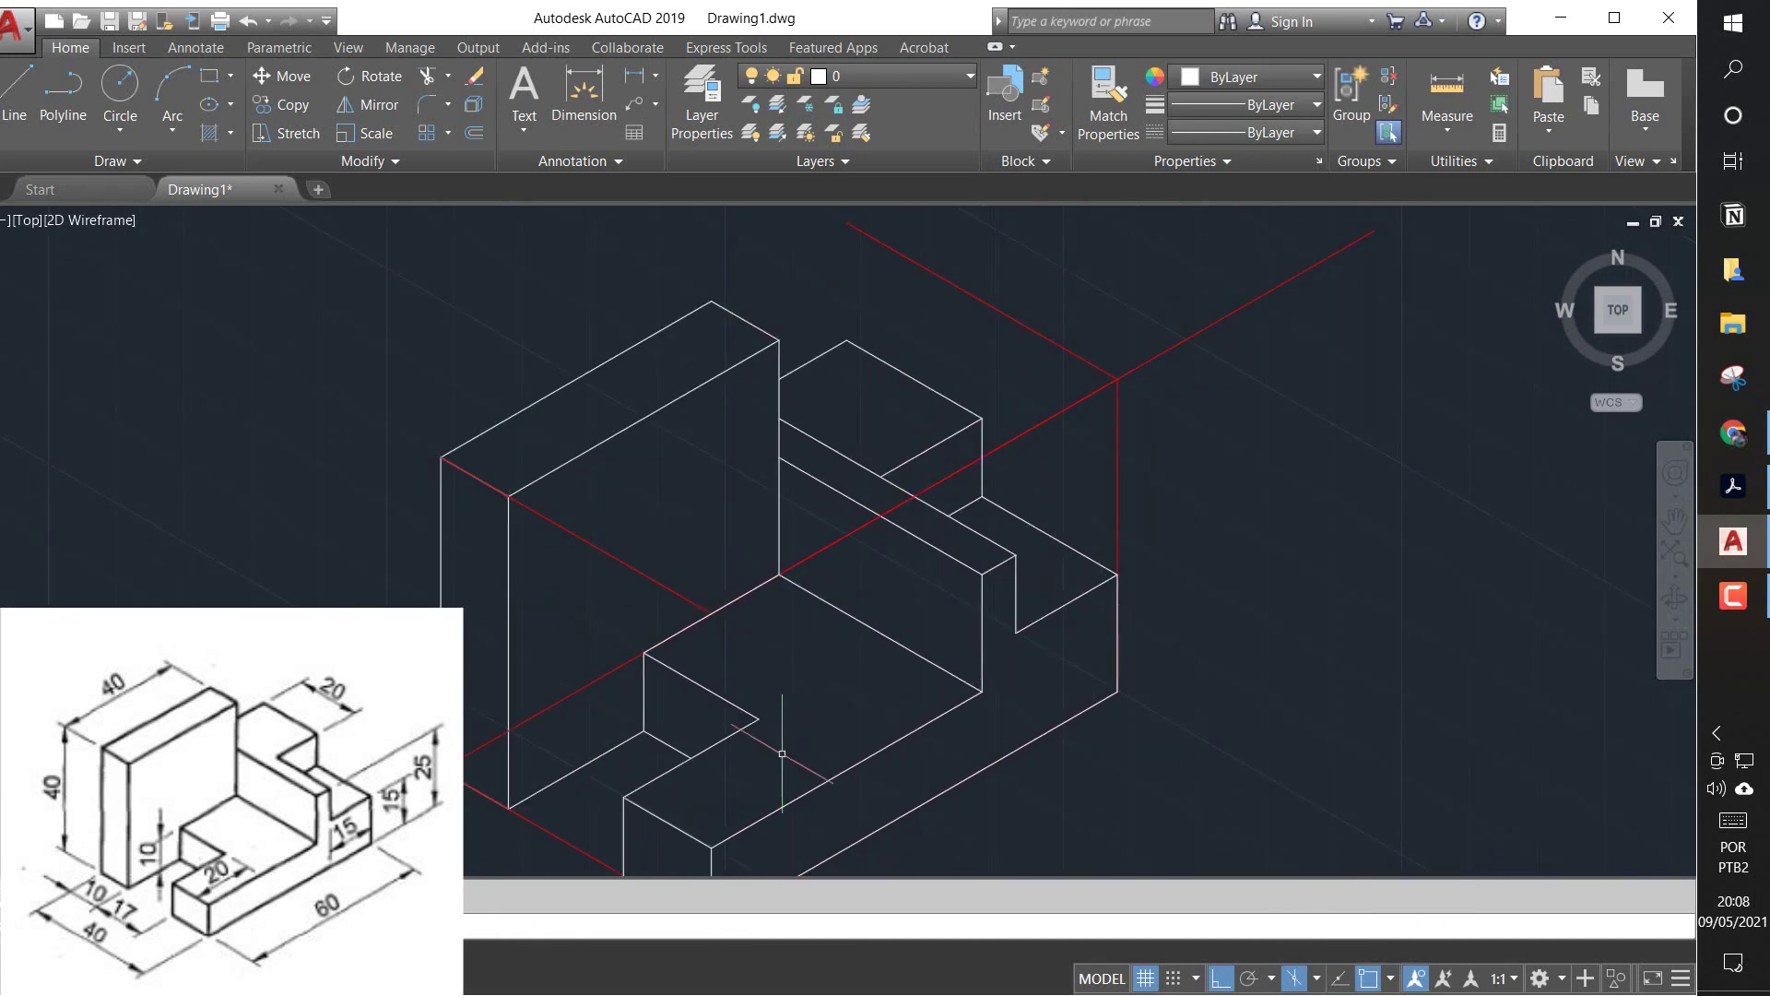
scroll(857, 553, down, 2)
scroll(988, 653, down, 1)
scroll(820, 653, up, 1)
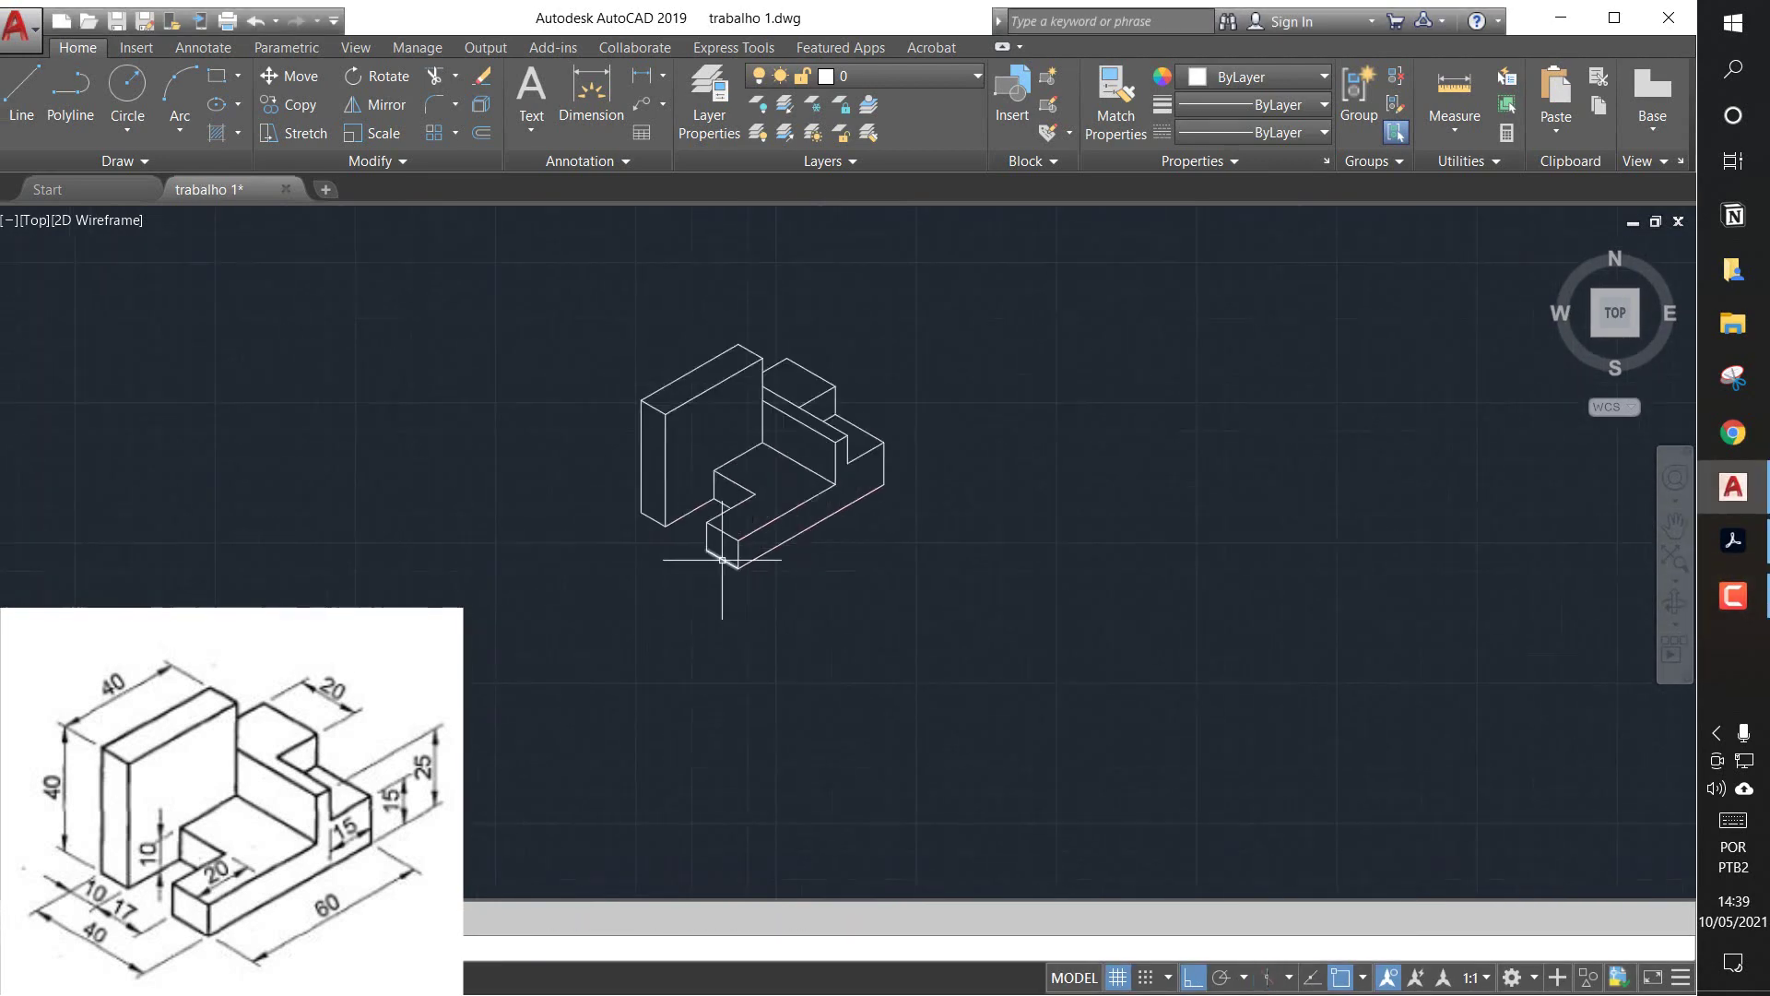
key(Return)
scroll(595, 731, down, 1)
scroll(608, 737, up, 1)
click(642, 749)
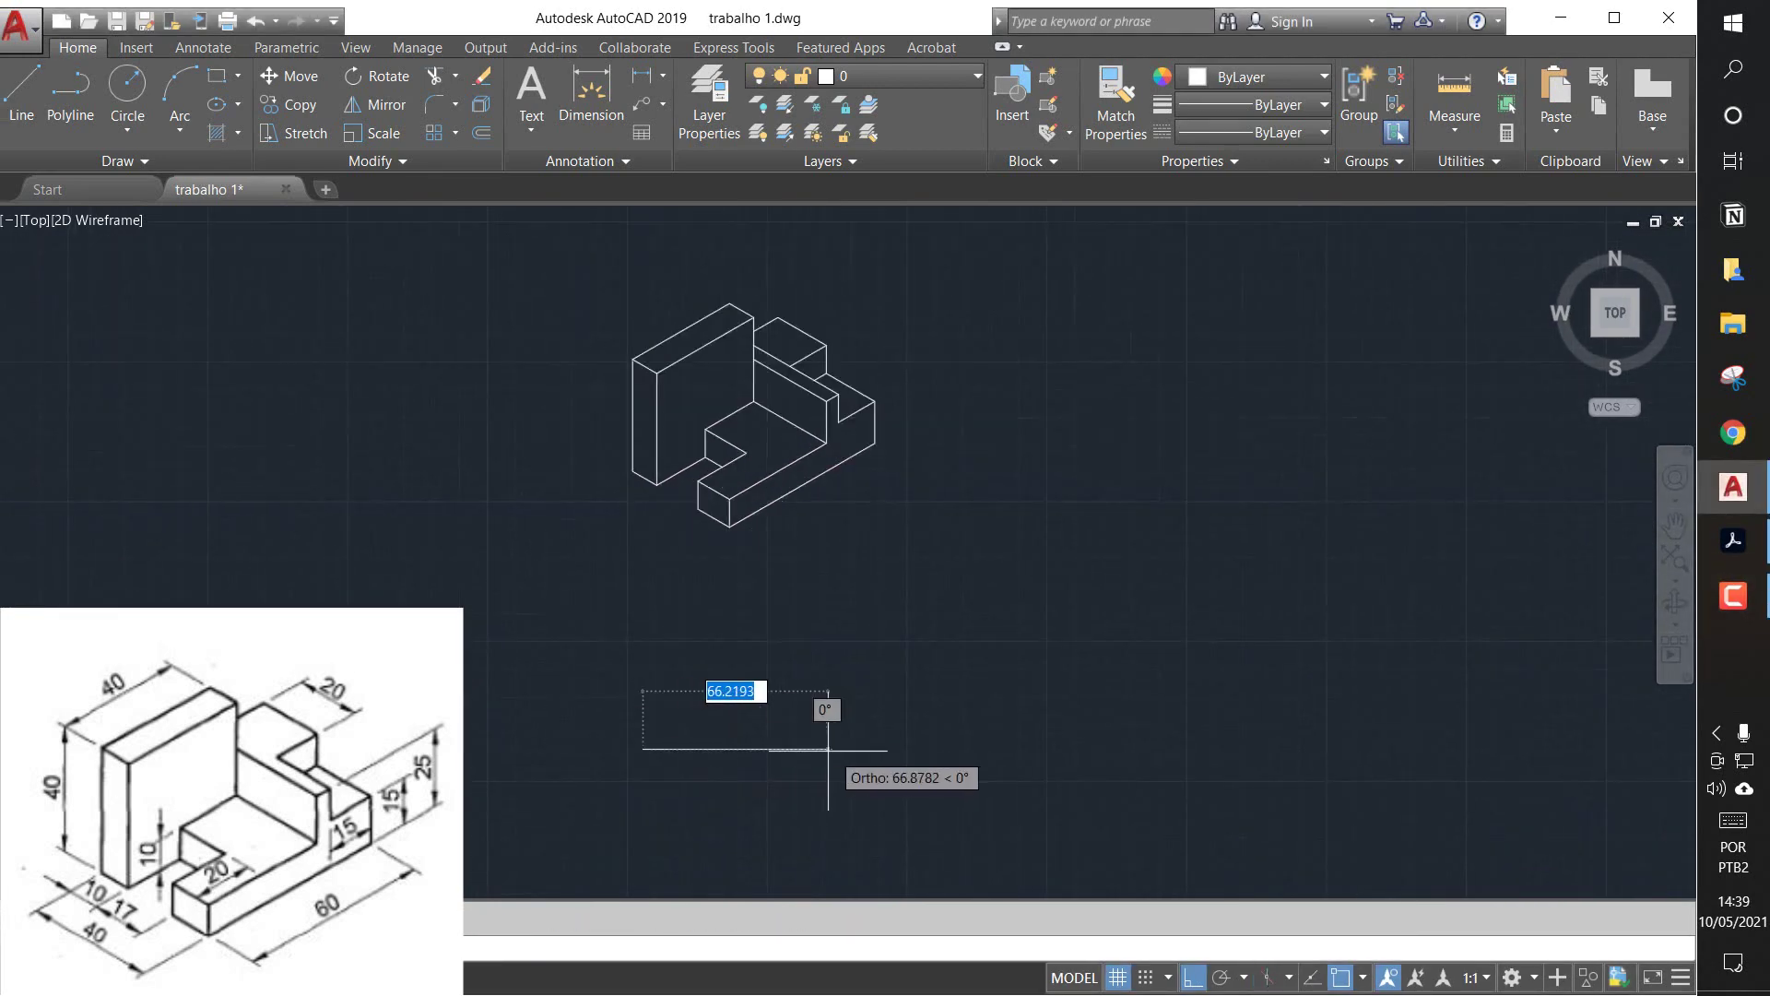
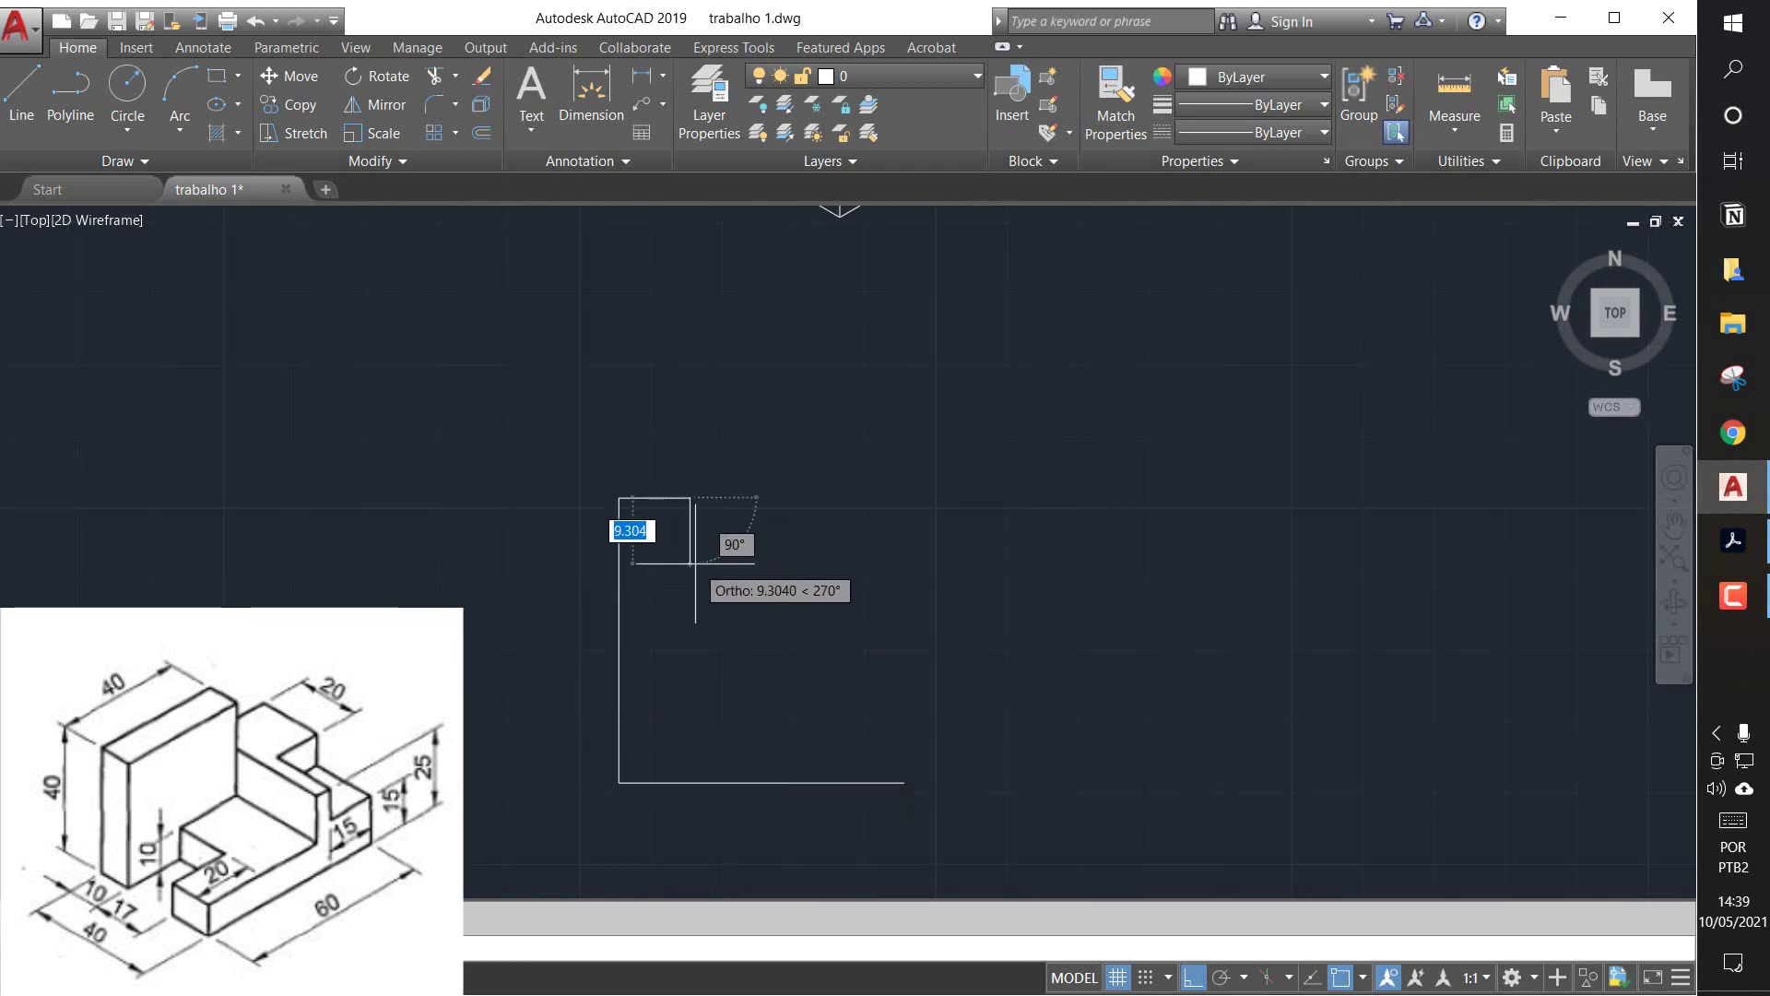
Close the L-shaped outline with Ortho segments of 15, 30 and 15 units
text(15)
key(Return)
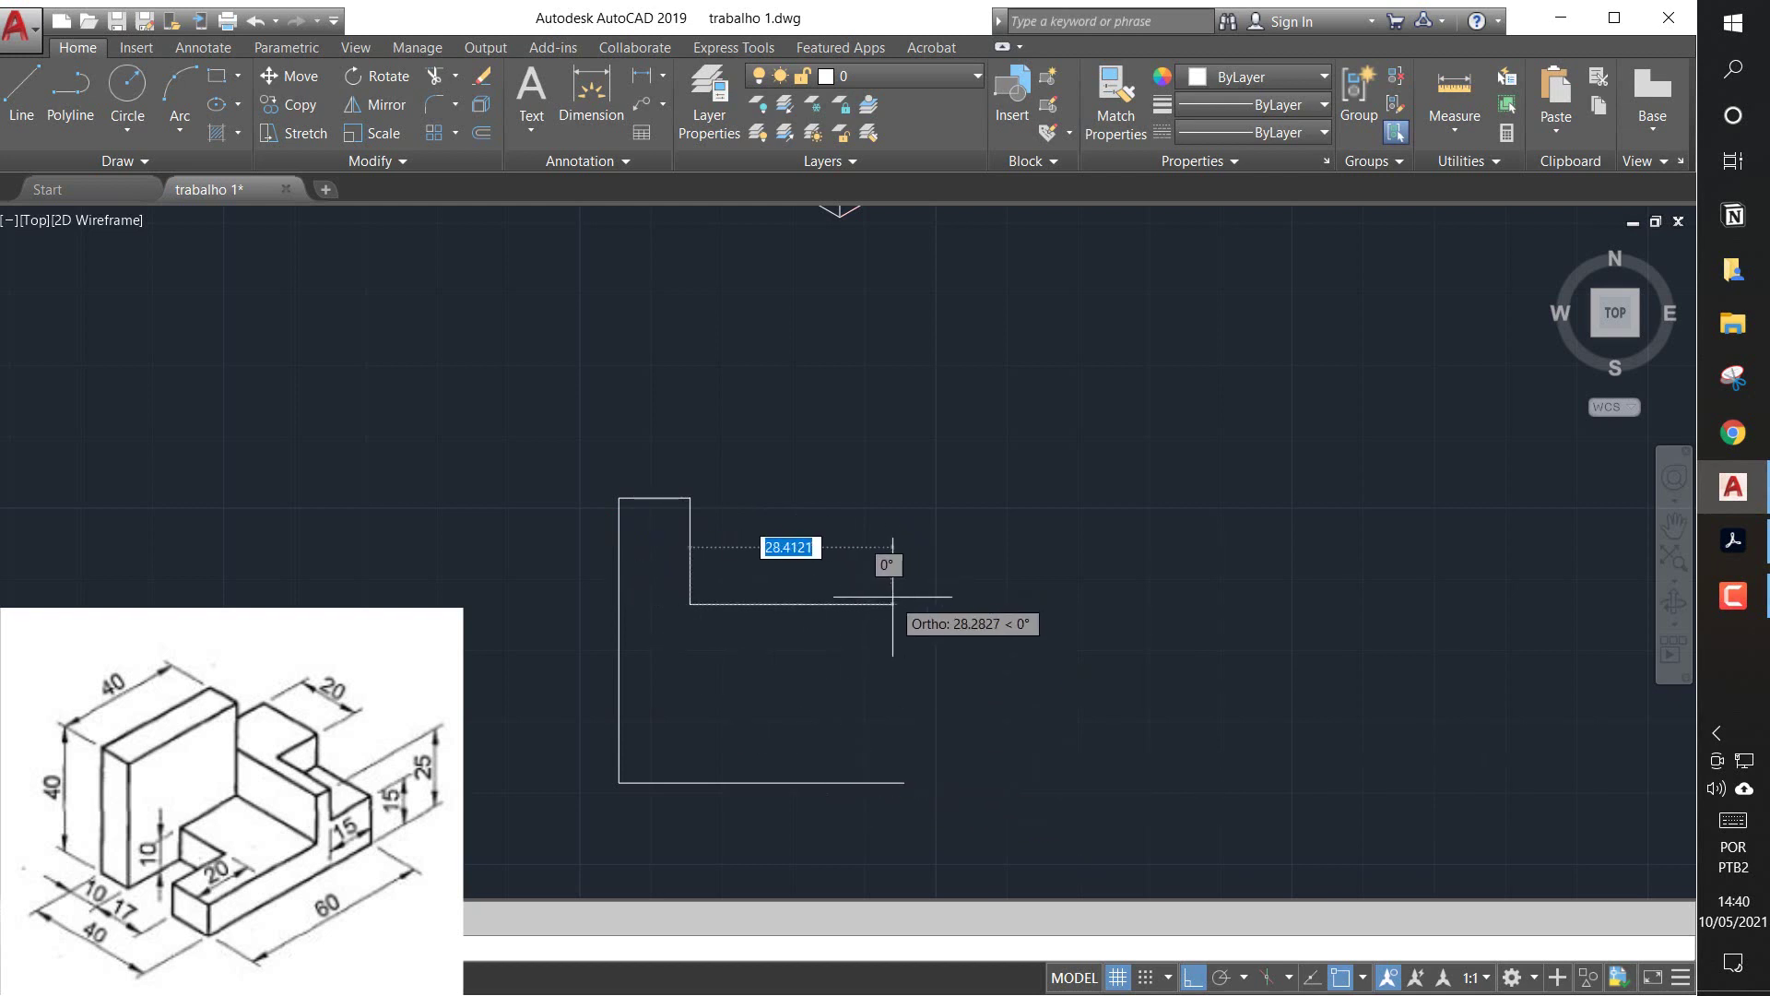
text(30)
key(Return)
click(904, 782)
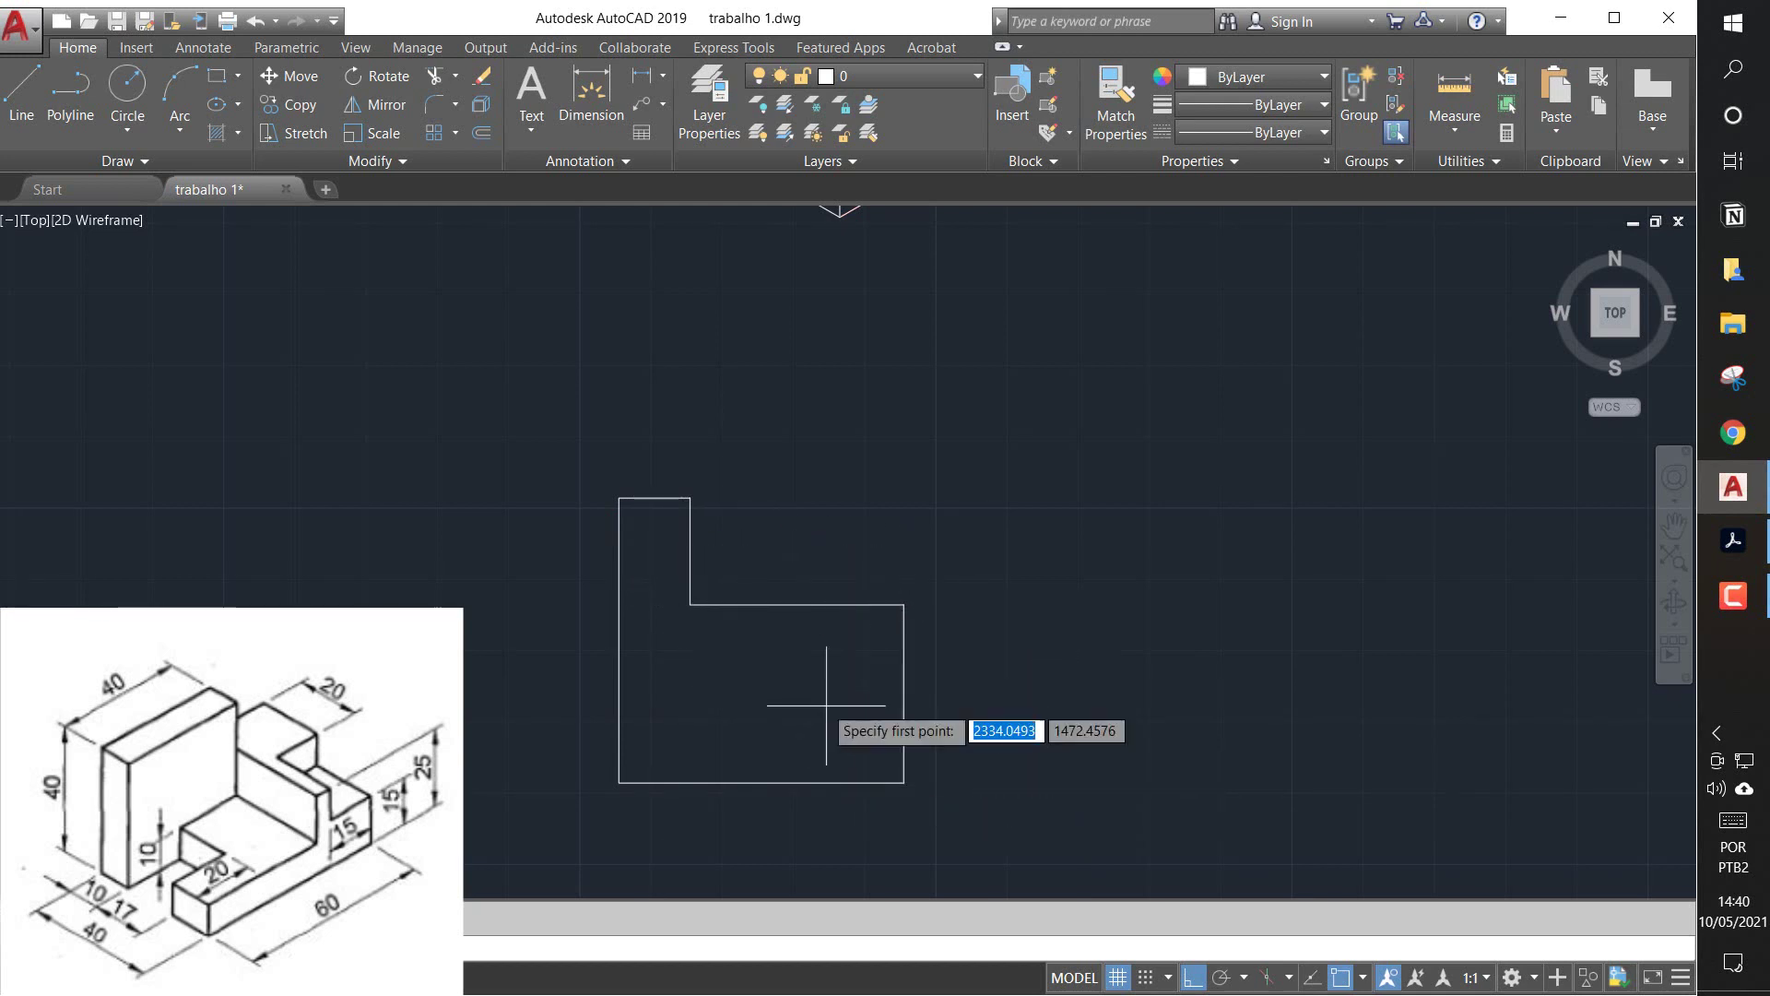
text(15)
key(Return)
scroll(851, 754, up, 2)
middle_drag(812, 729, 787, 685)
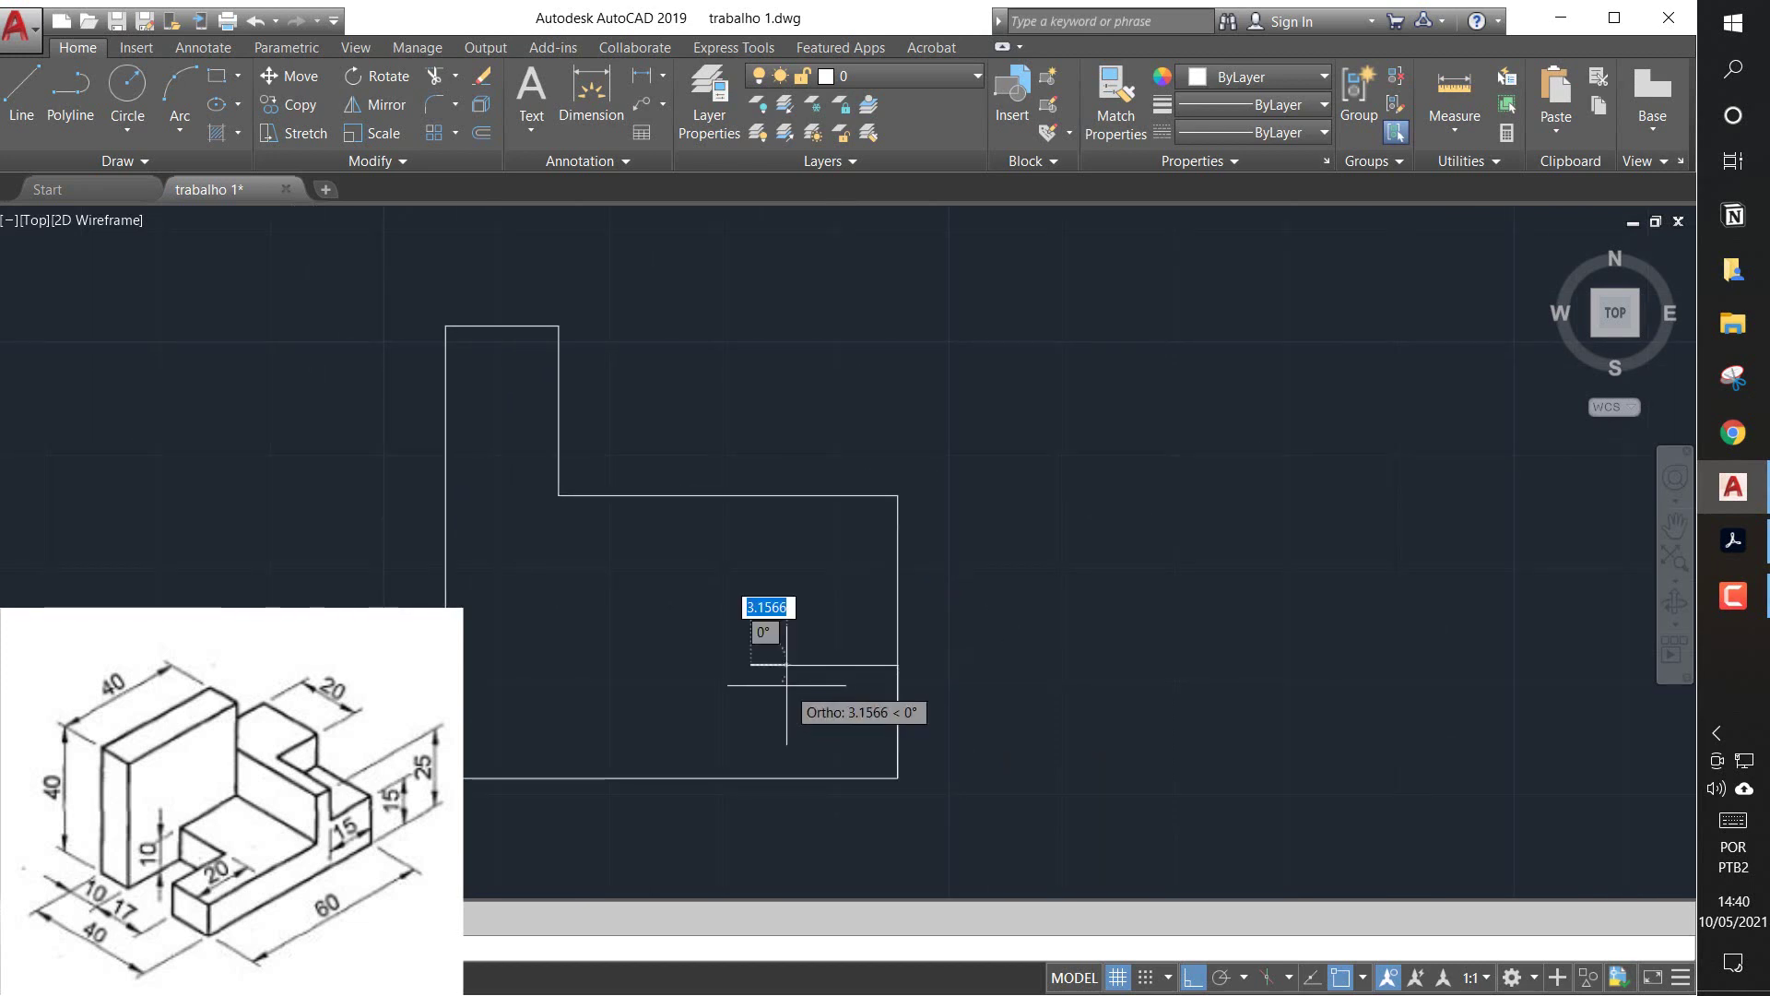
click(751, 777)
key(Escape)
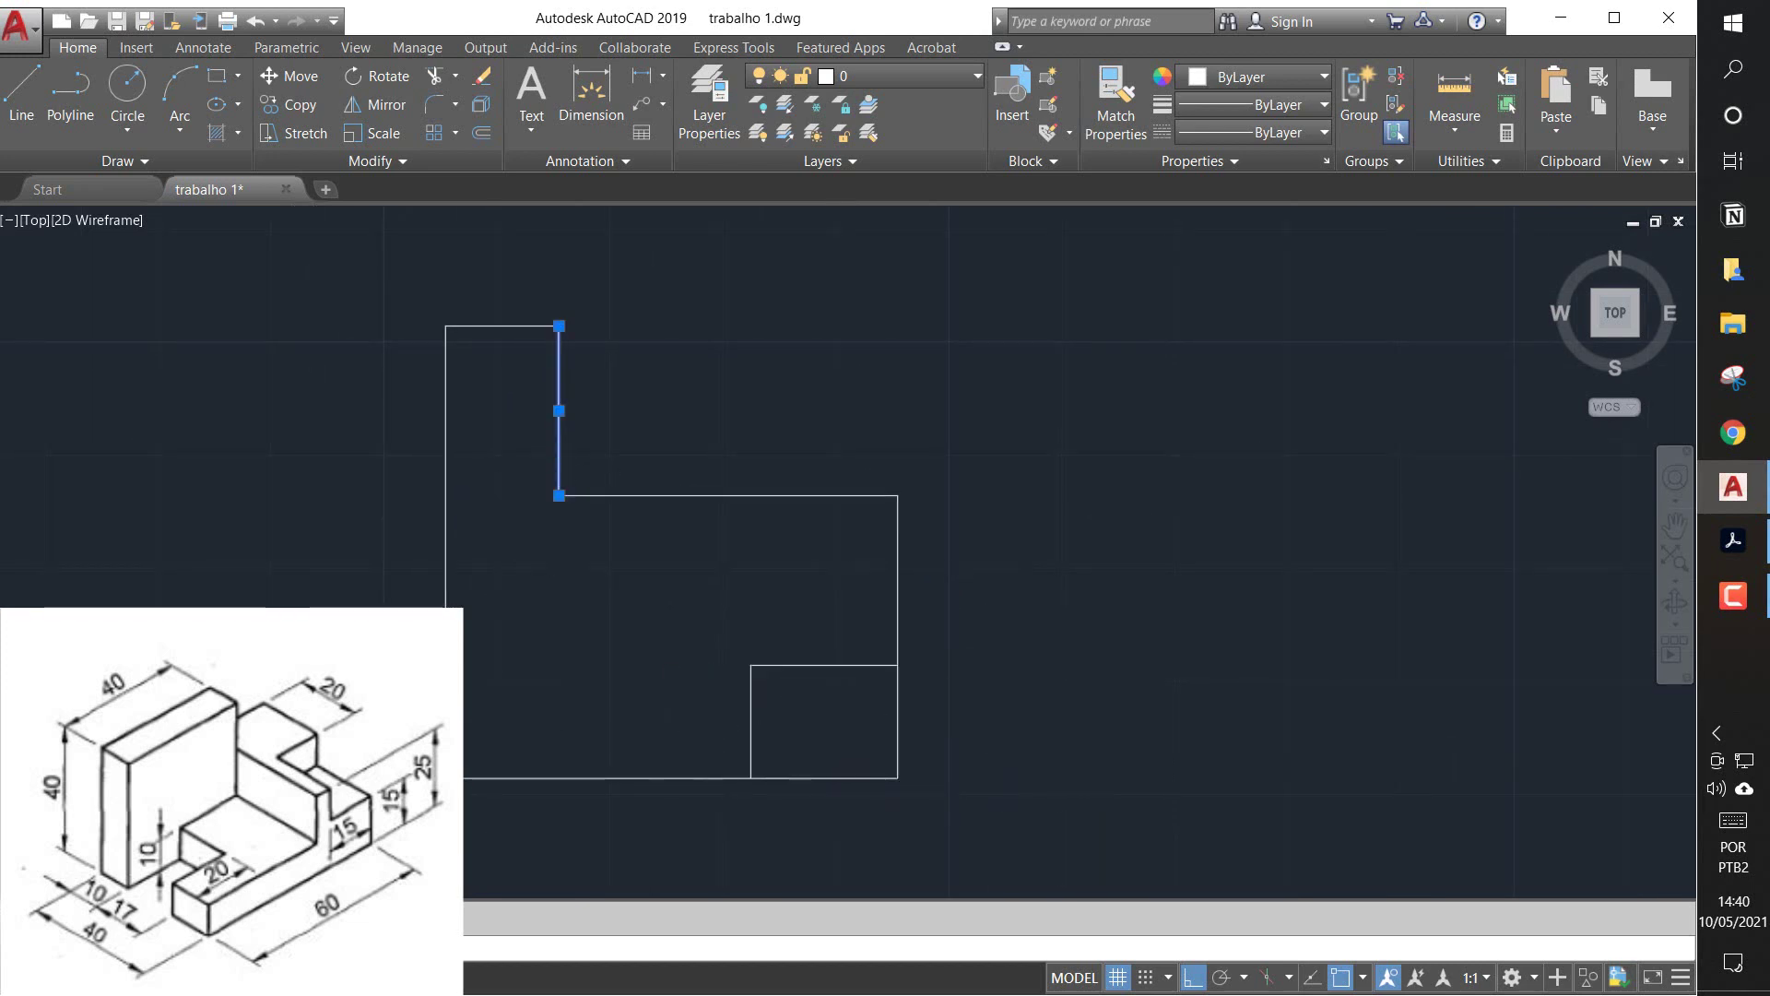
Extend the inner vertical edge to the base and draw a line splitting the lower block
click(559, 495)
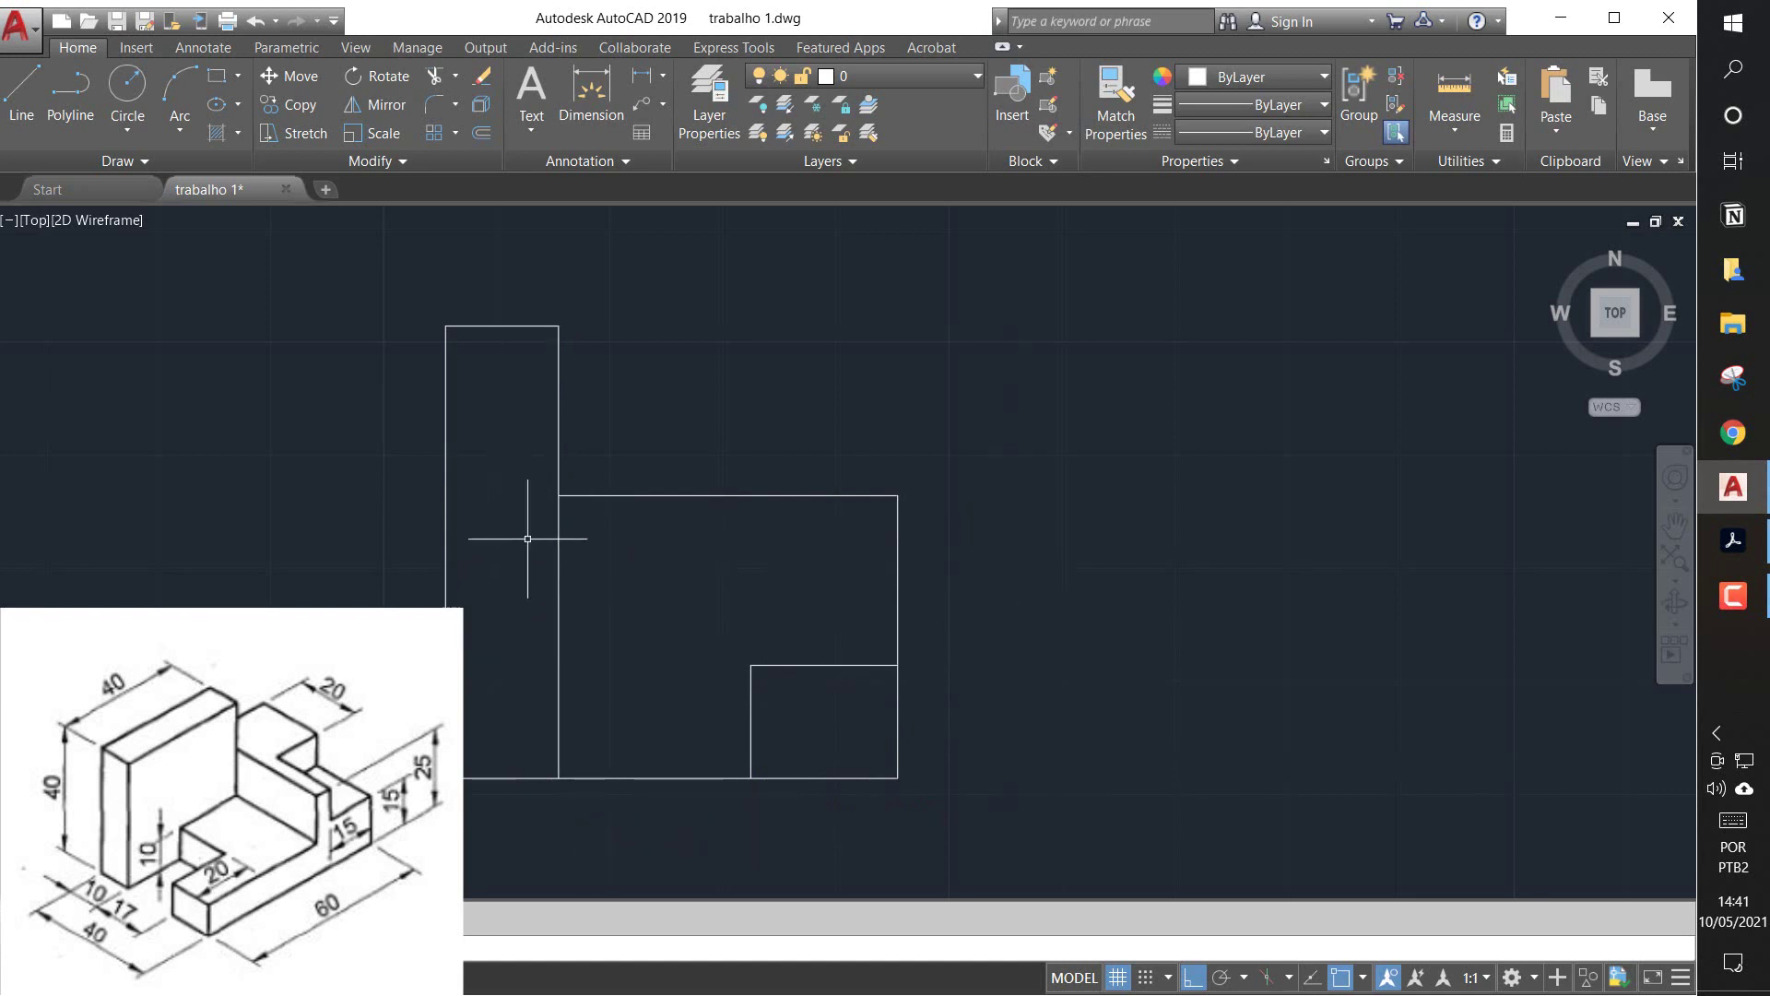
click(752, 664)
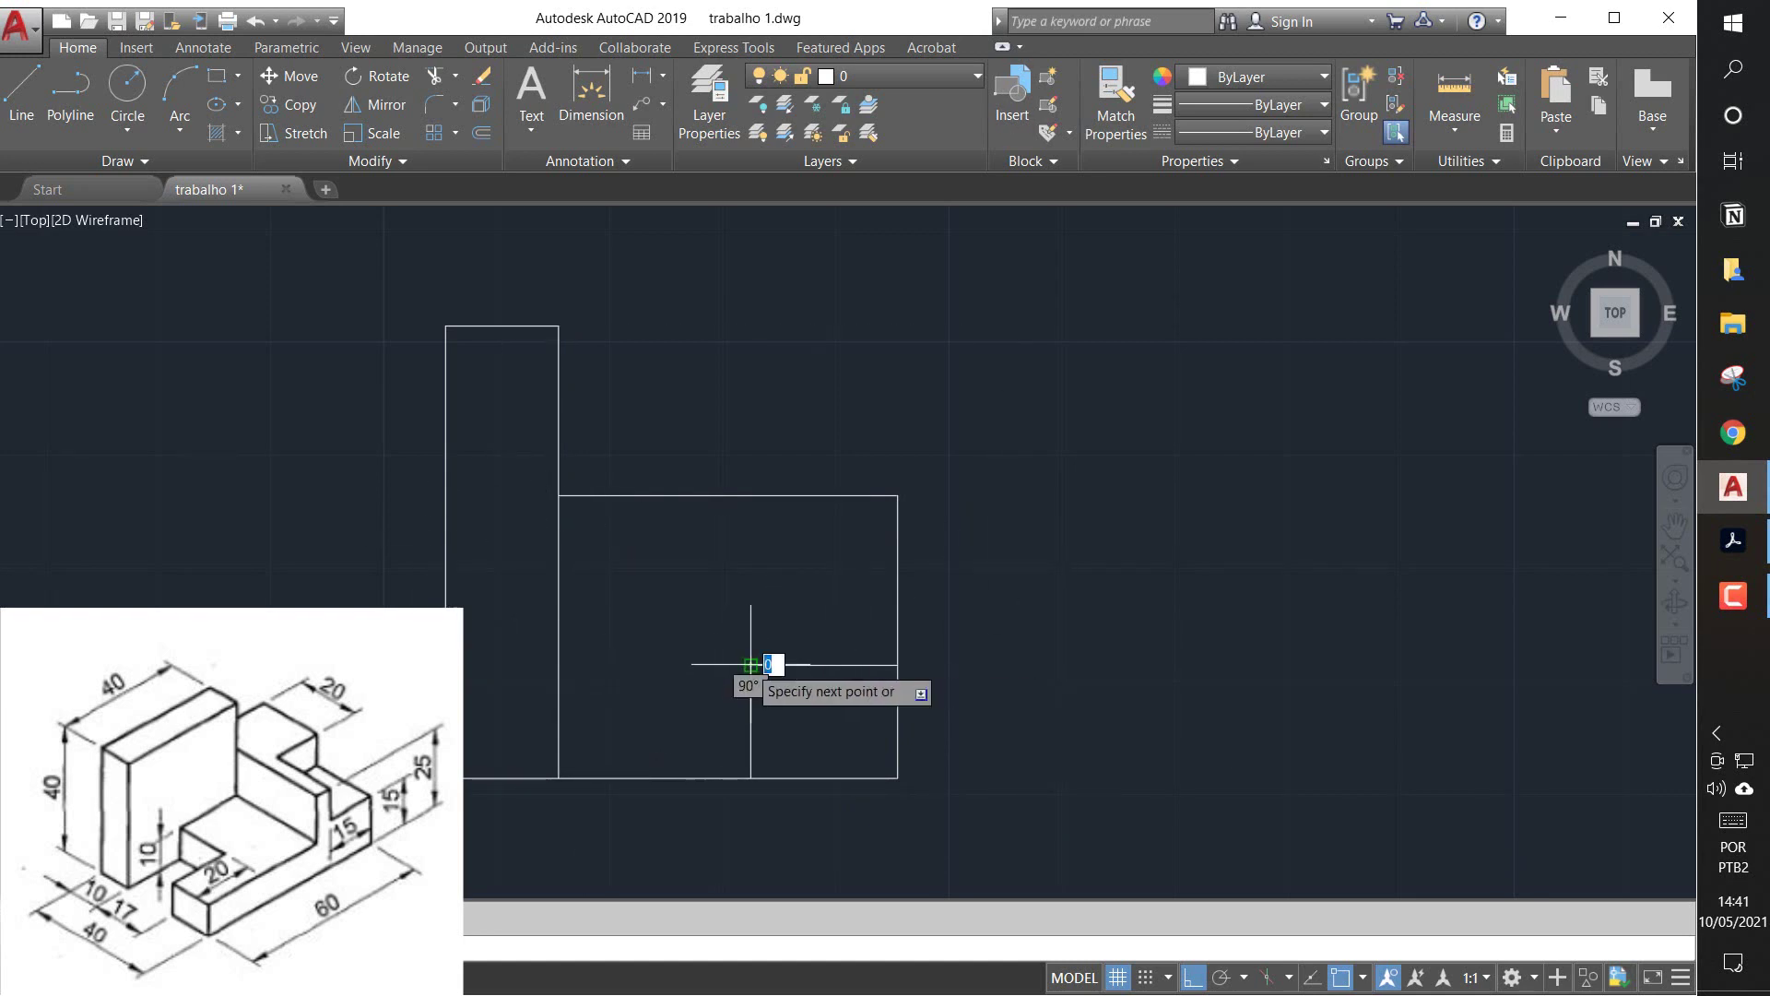
click(559, 664)
key(Escape)
text(5)
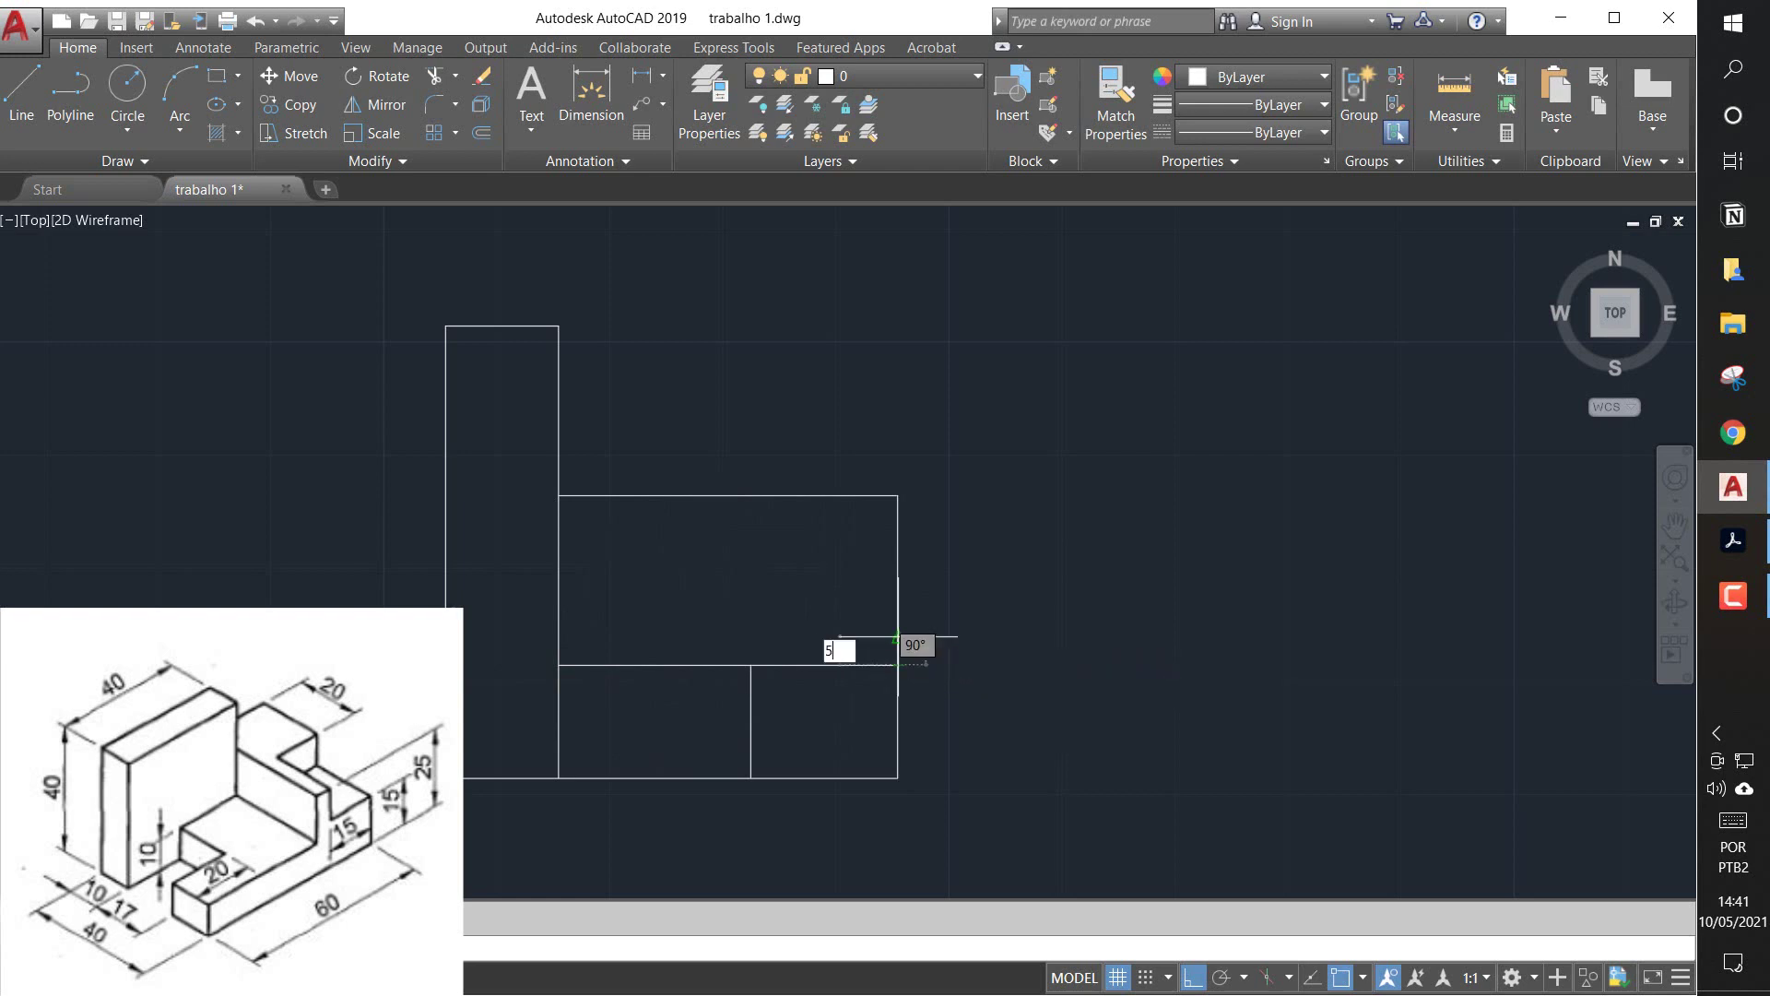
click(898, 606)
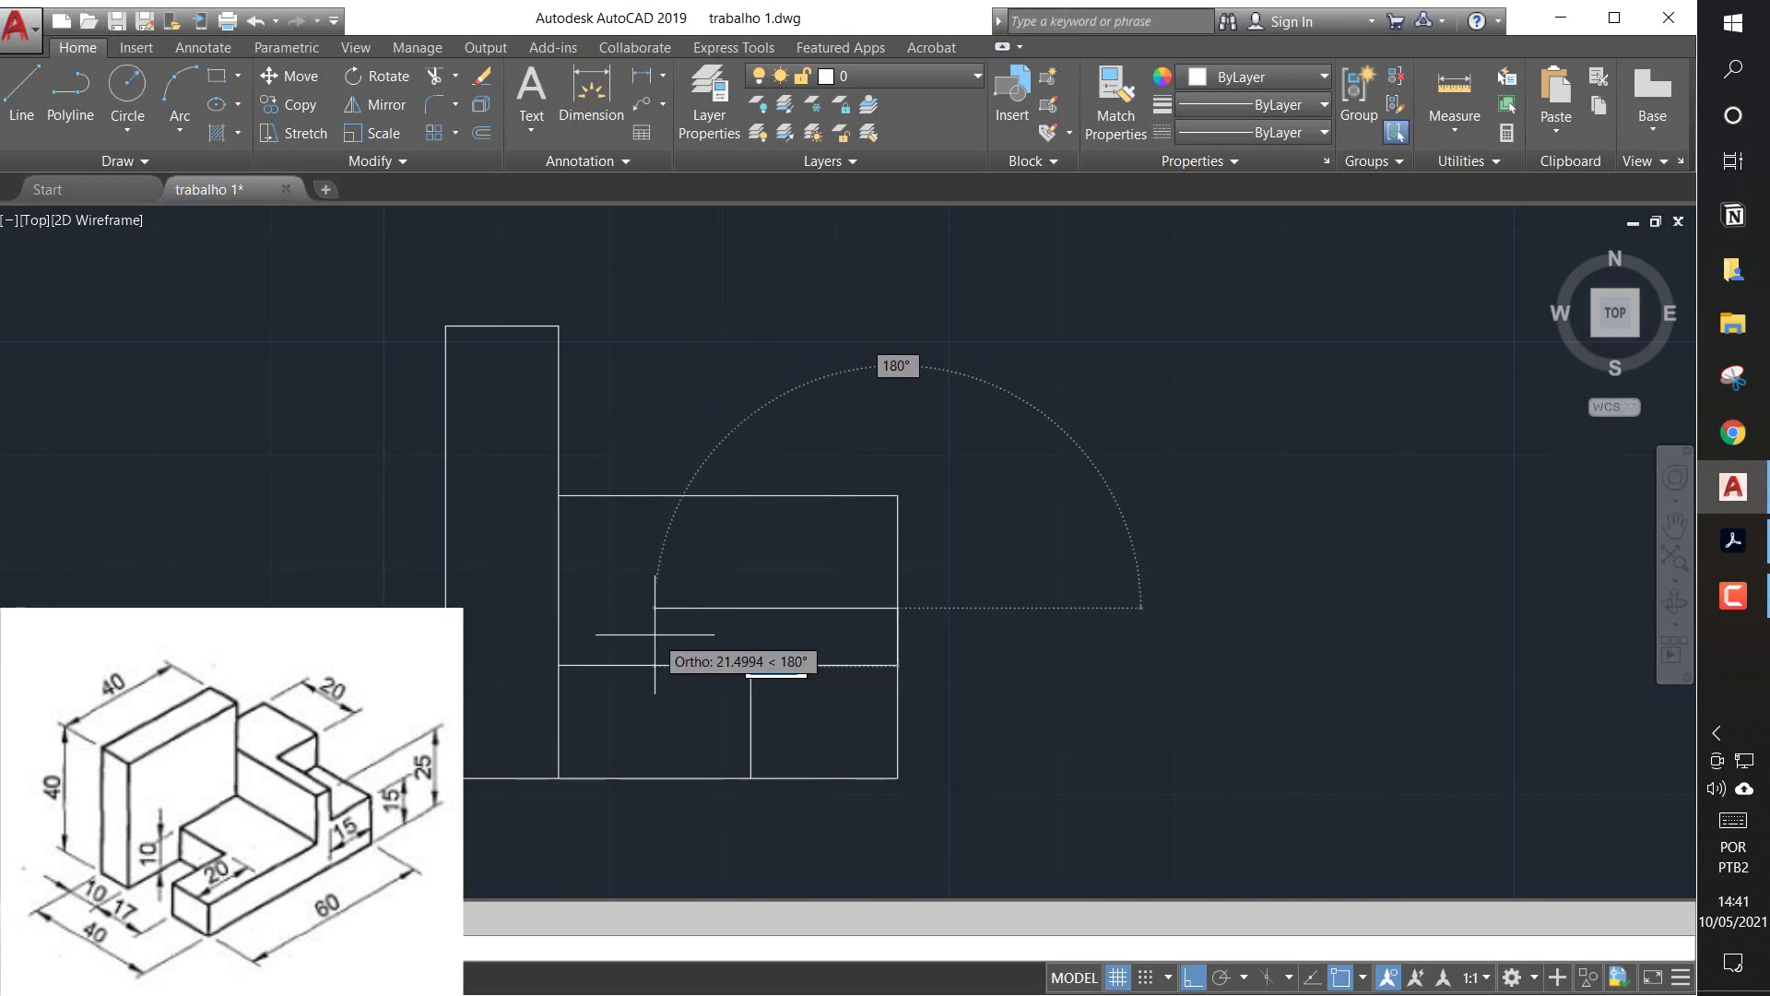
key(Escape)
click(1282, 104)
Draw a Continuous horizontal line from the block's right edge to the upright part
click(1293, 214)
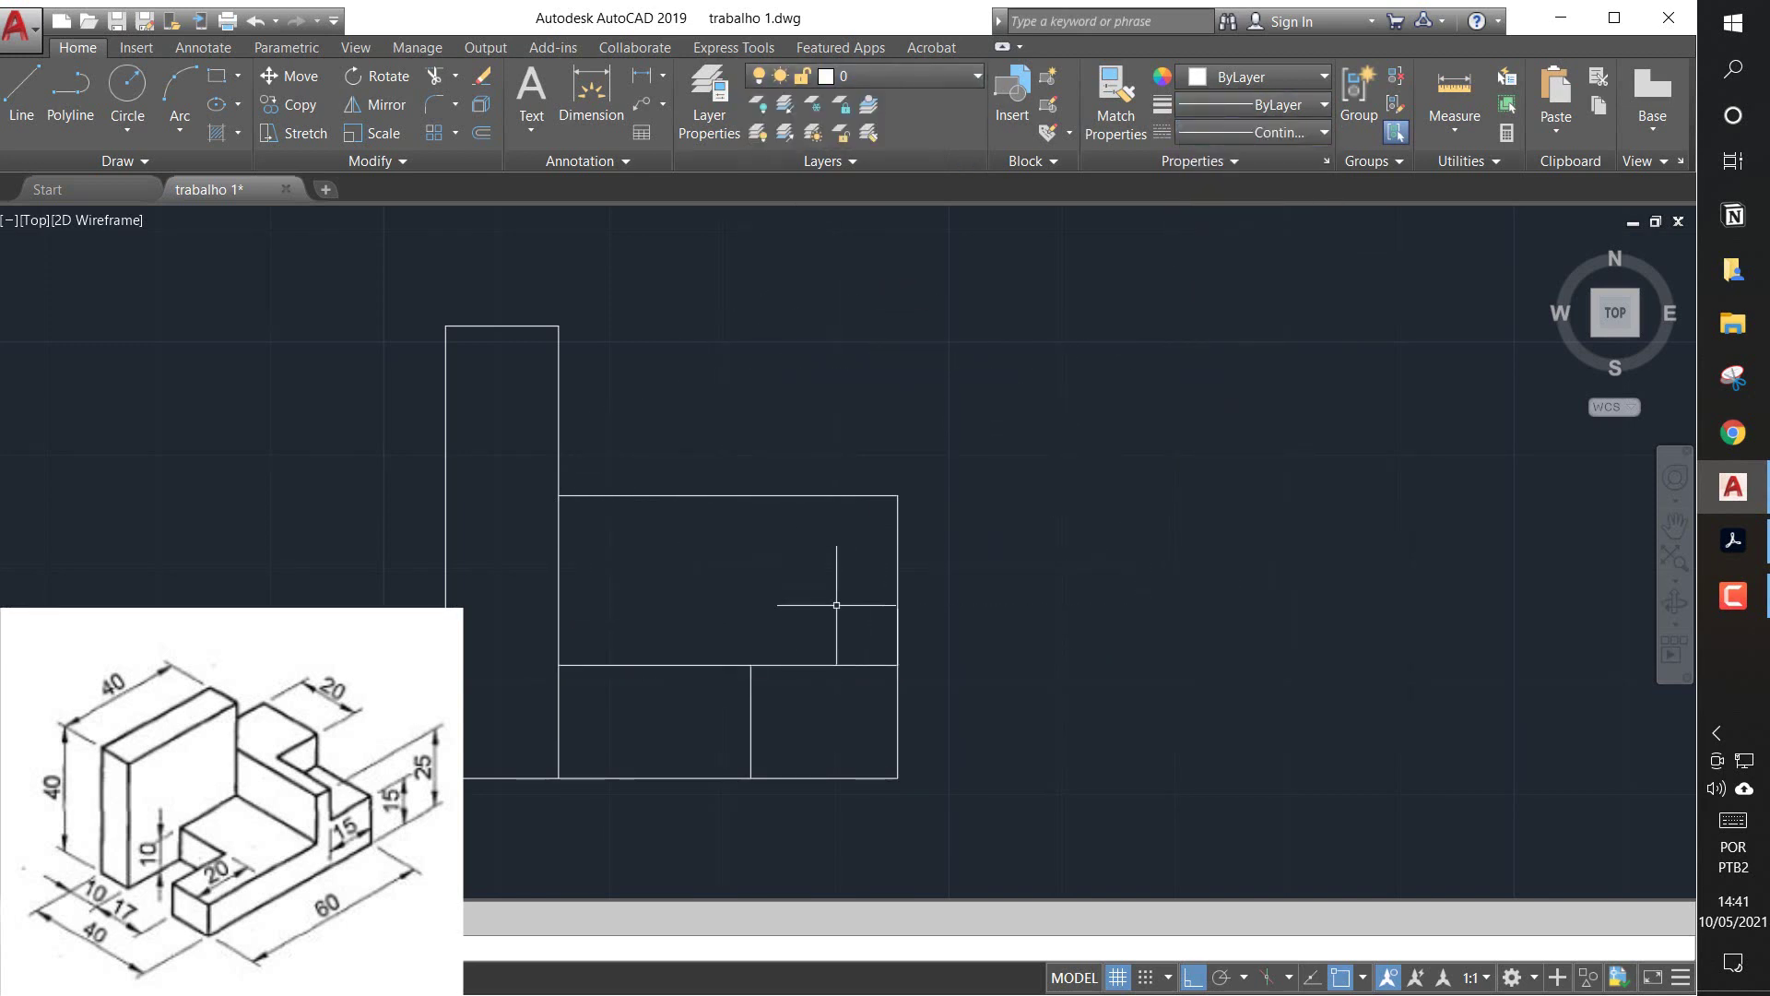
key(Return)
click(898, 608)
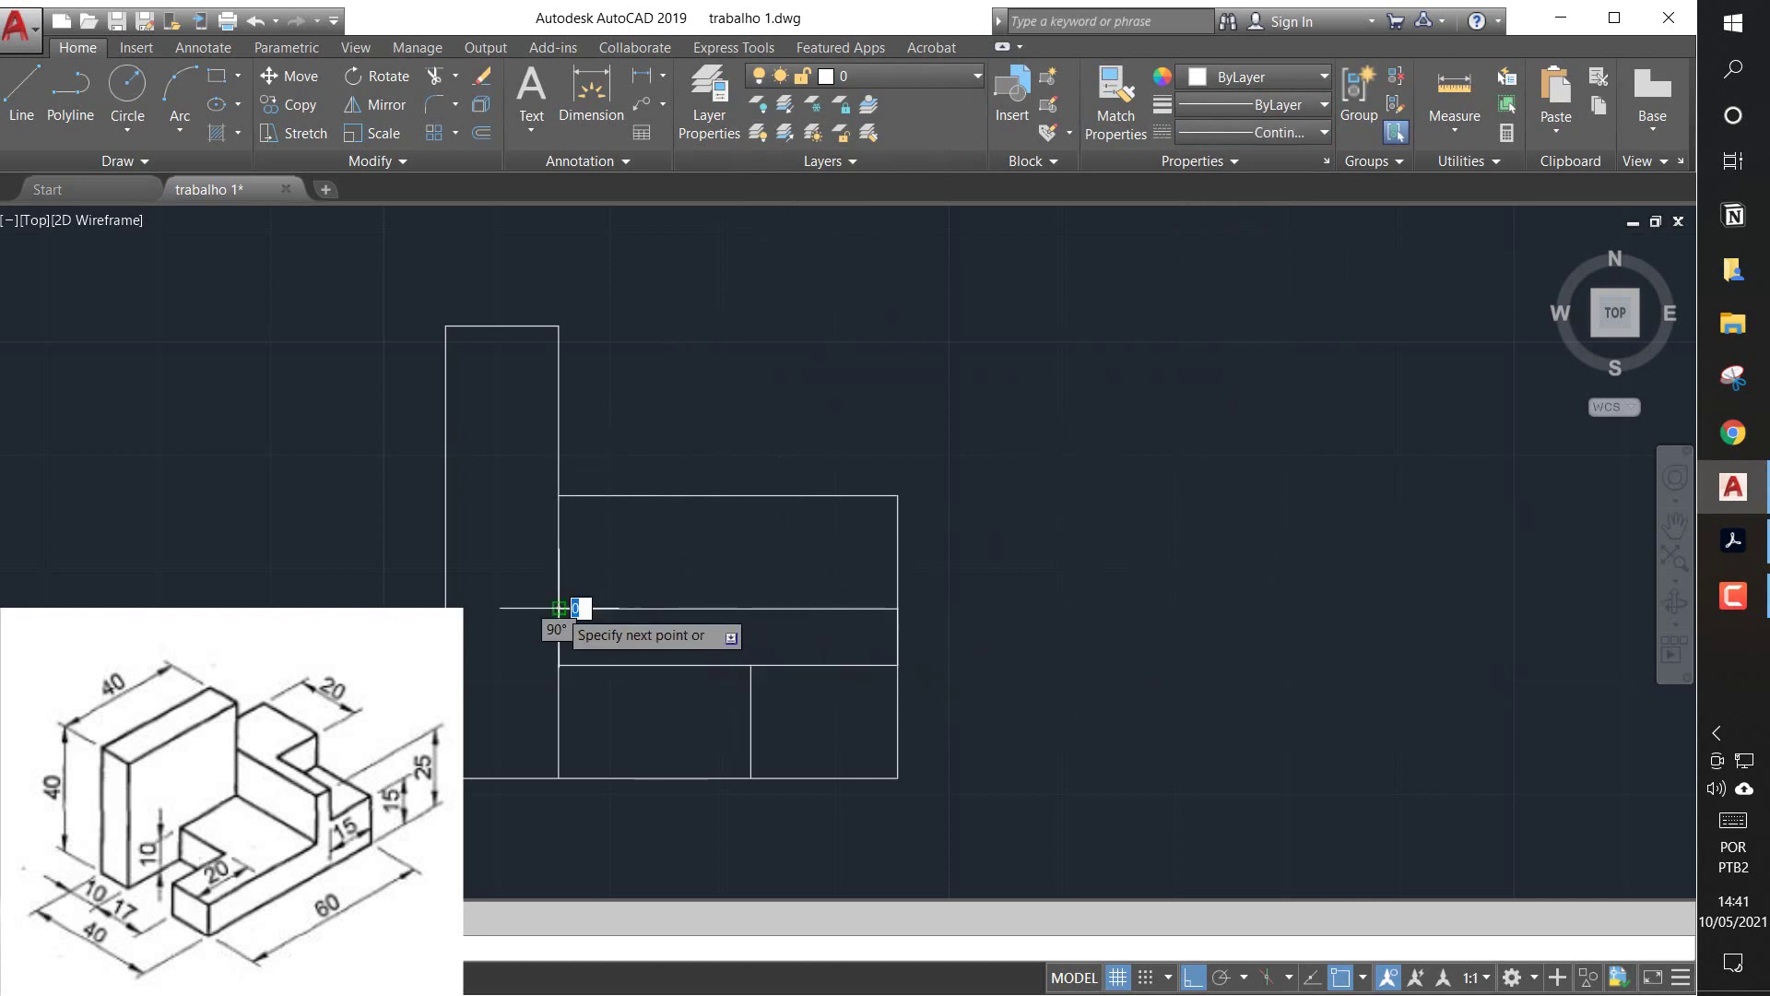
click(559, 607)
key(Return)
Inspect the new line's properties and linetype options, leaving them unchanged
click(694, 607)
right_click(694, 607)
click(732, 597)
click(317, 361)
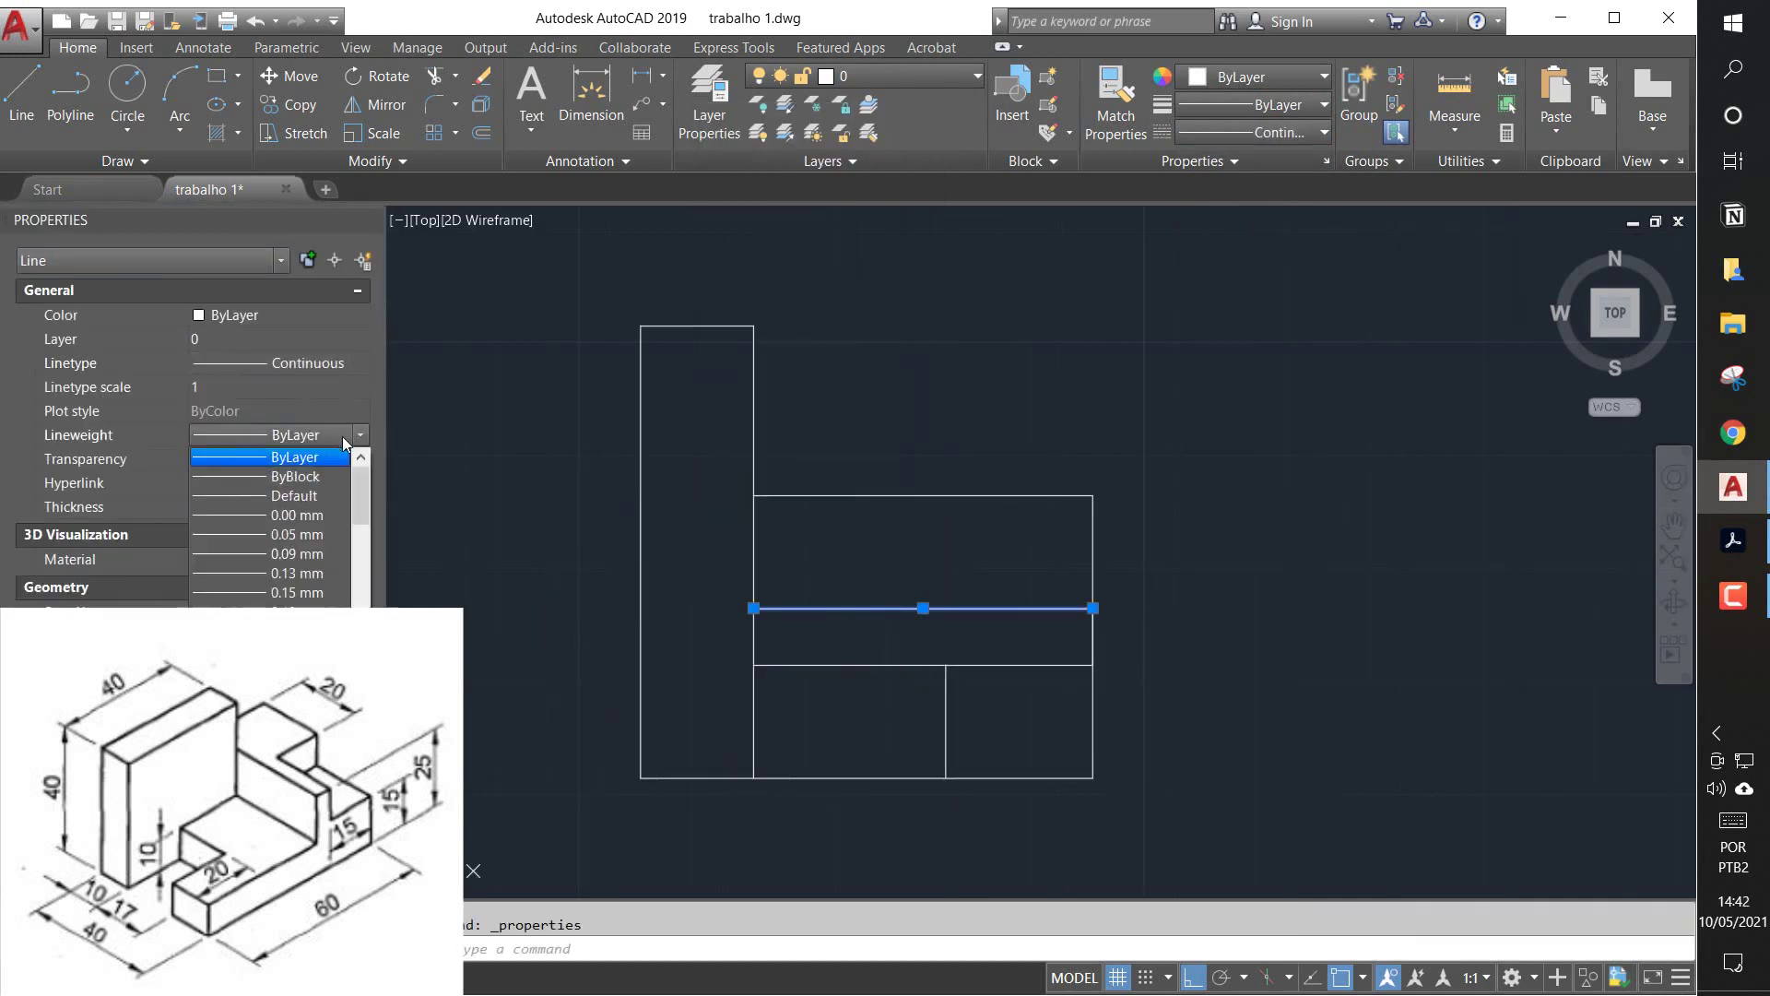
click(306, 317)
click(323, 363)
click(347, 389)
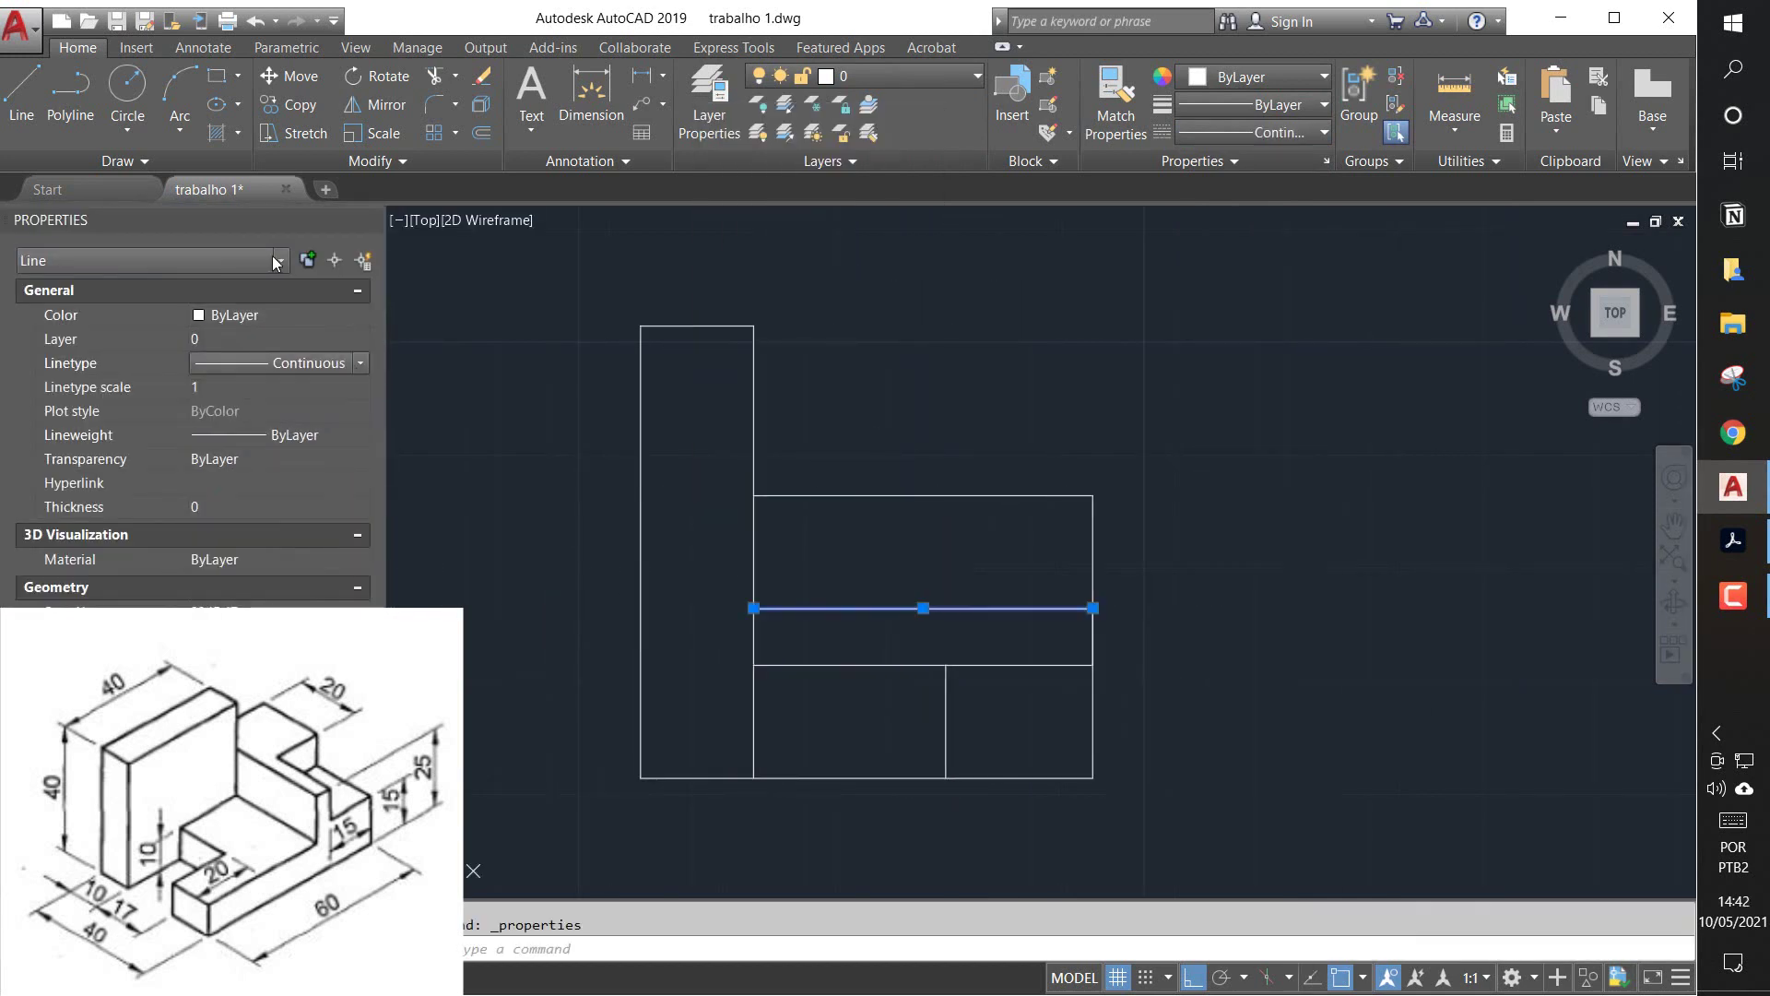
key(Escape)
Create a layer named hidden with the HIDDEN2 linetype loaded and make it current
click(709, 101)
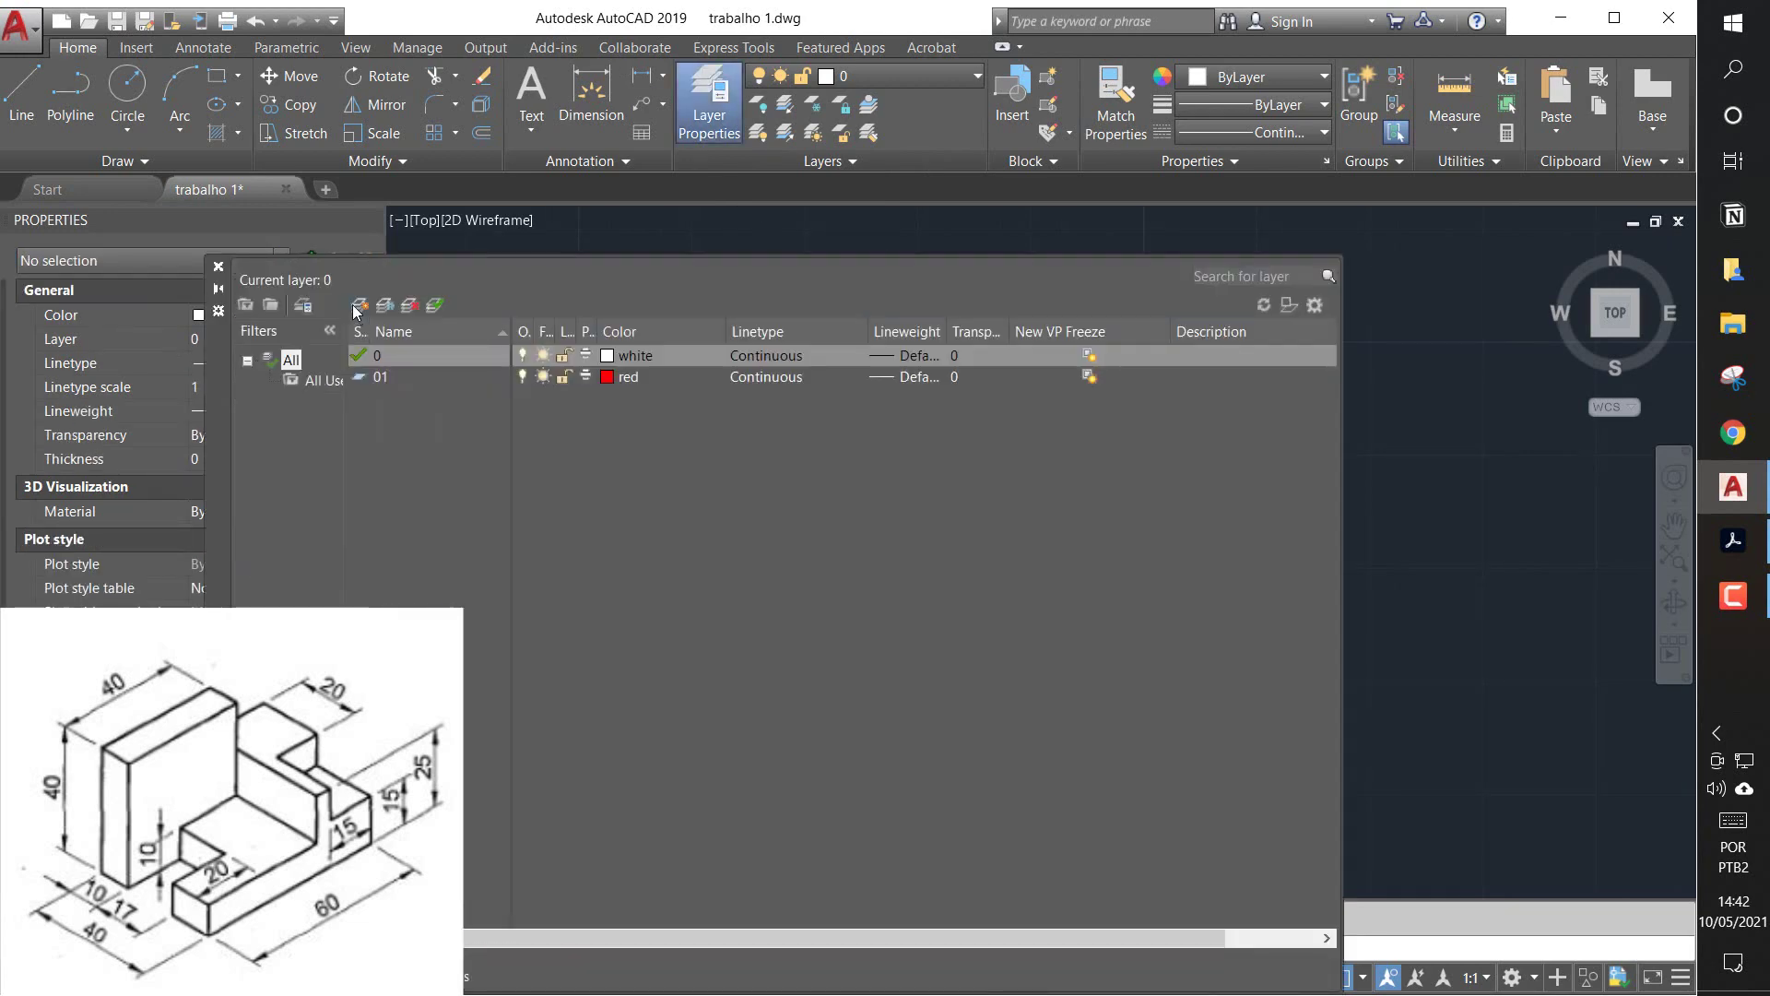
click(627, 377)
click(414, 218)
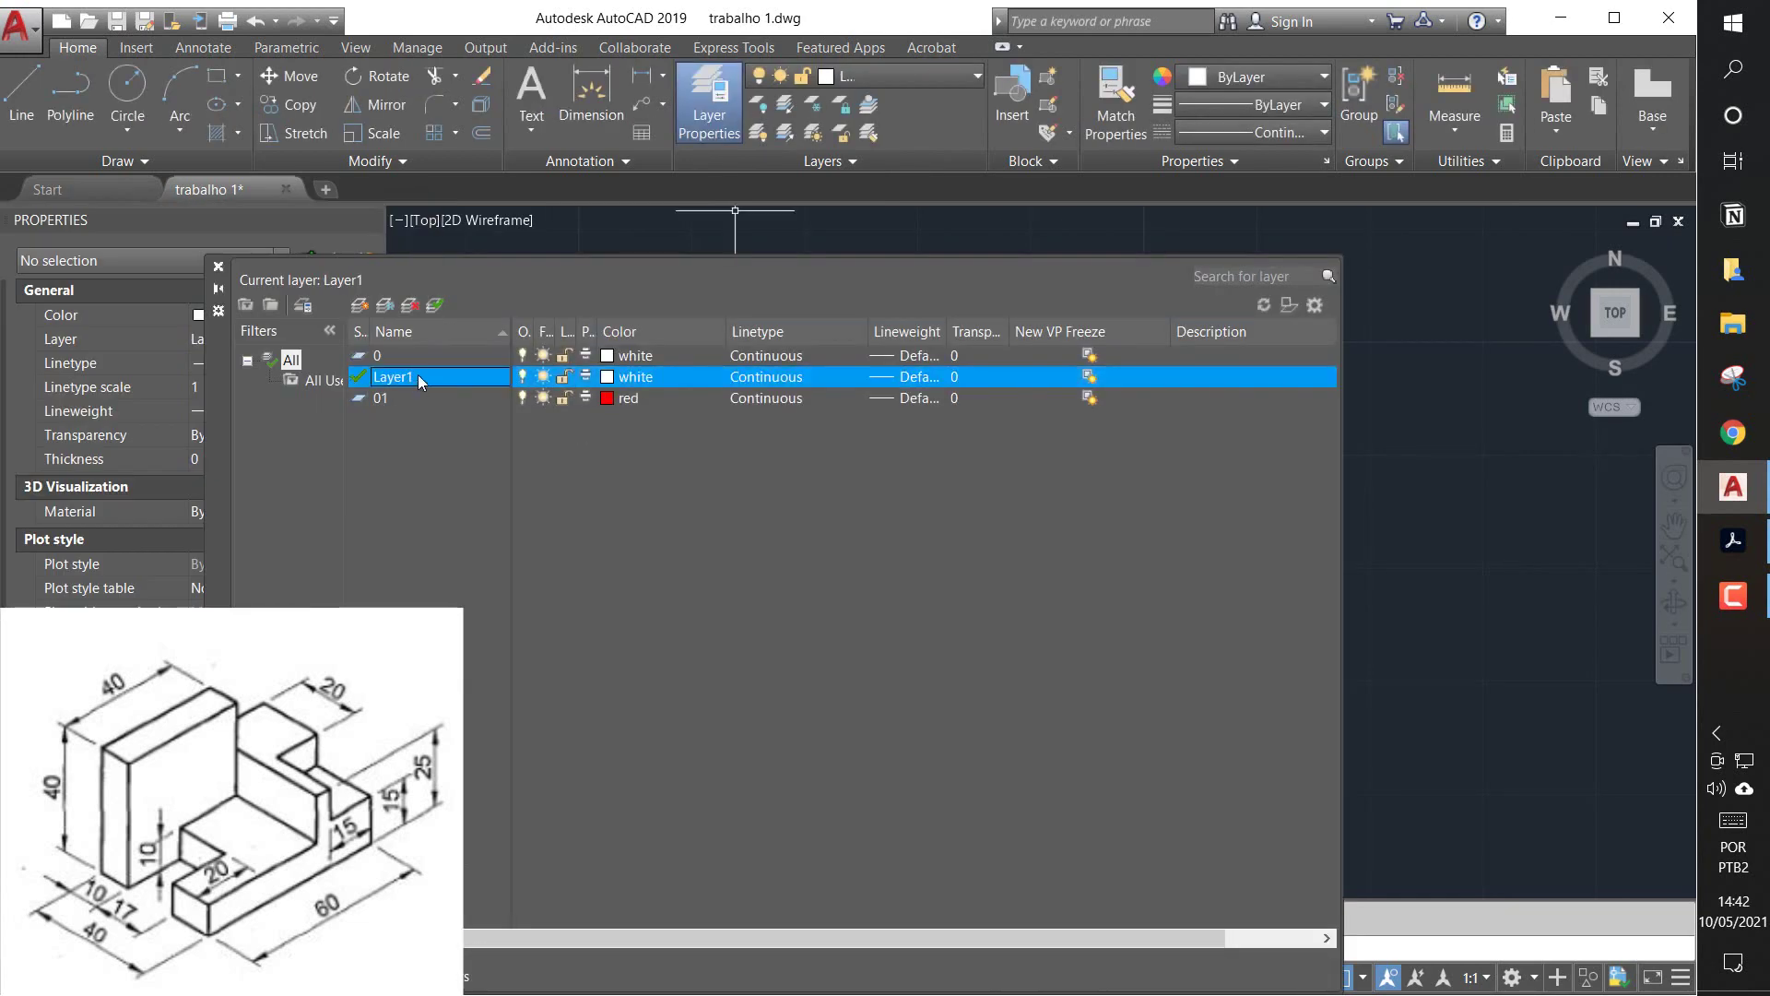
click(779, 377)
click(265, 549)
scroll(276, 415, down, 10)
scroll(277, 415, down, 5)
click(92, 383)
click(71, 576)
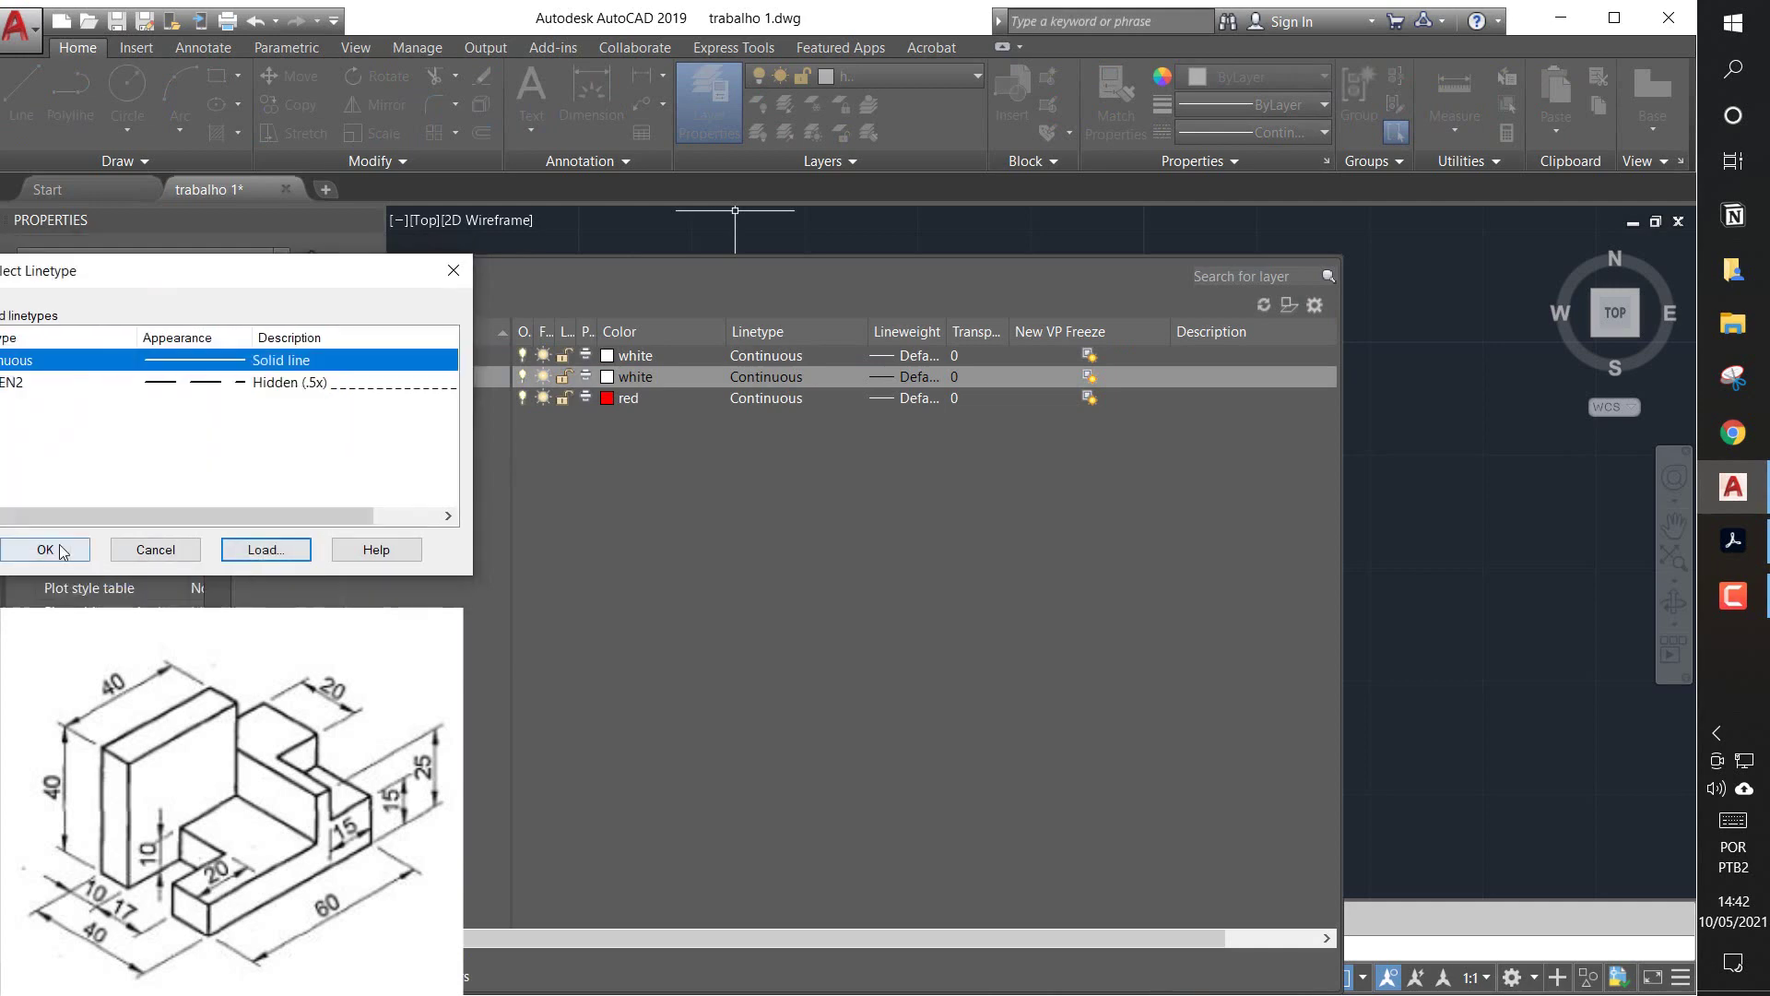
click(788, 376)
double_click(37, 382)
click(463, 329)
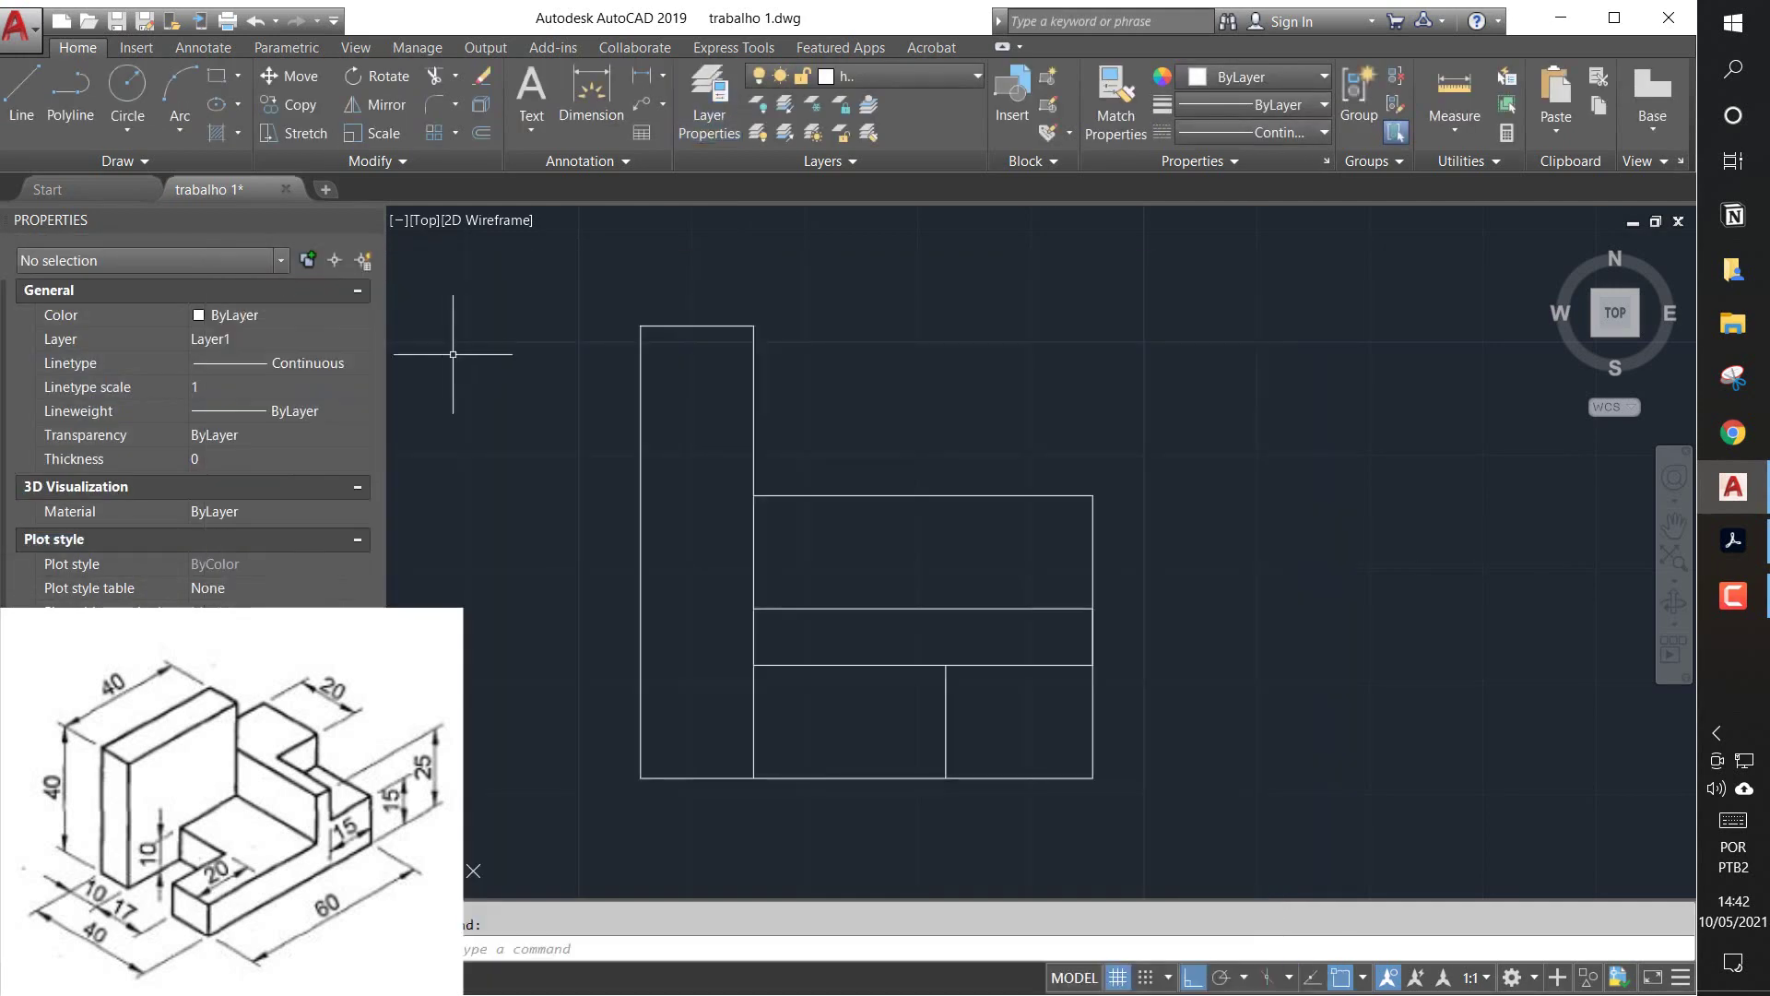
Check the linetype for new lines and delete the continuous middle line
click(970, 361)
scroll(1186, 324, down, 2)
scroll(1154, 384, up, 10)
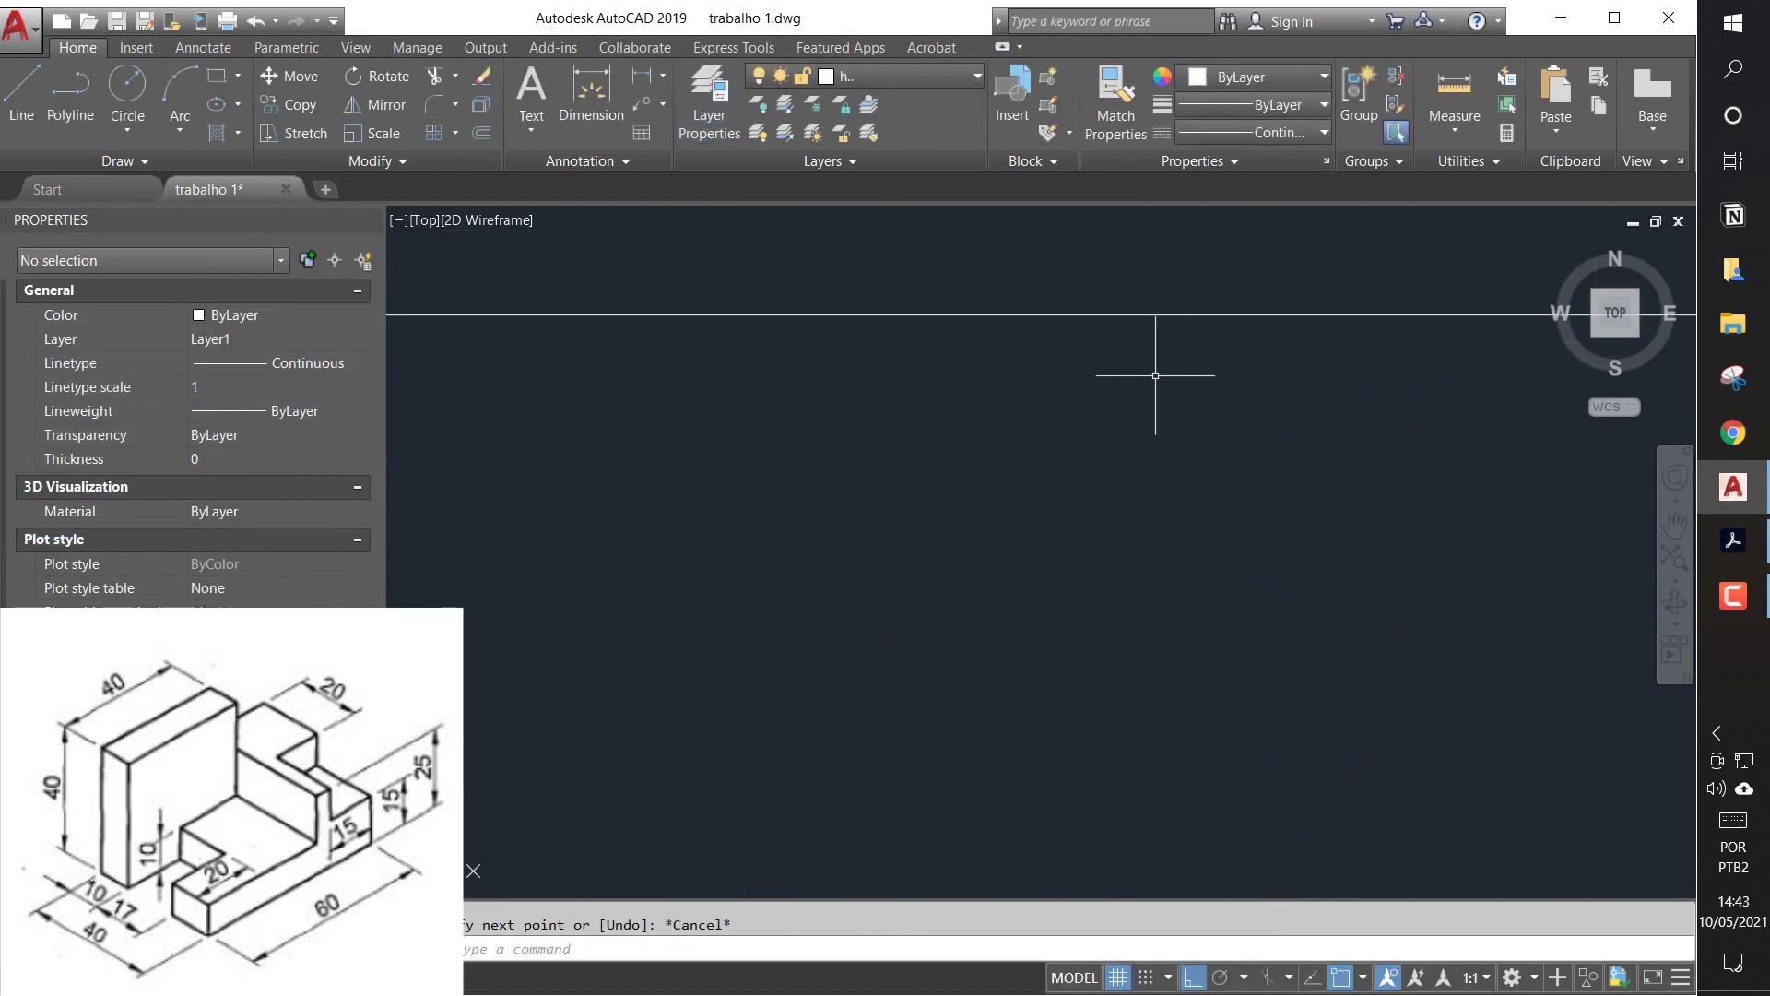
click(1282, 132)
scroll(1035, 454, down, 3)
scroll(1136, 504, up, 3)
click(1134, 433)
key(Delete)
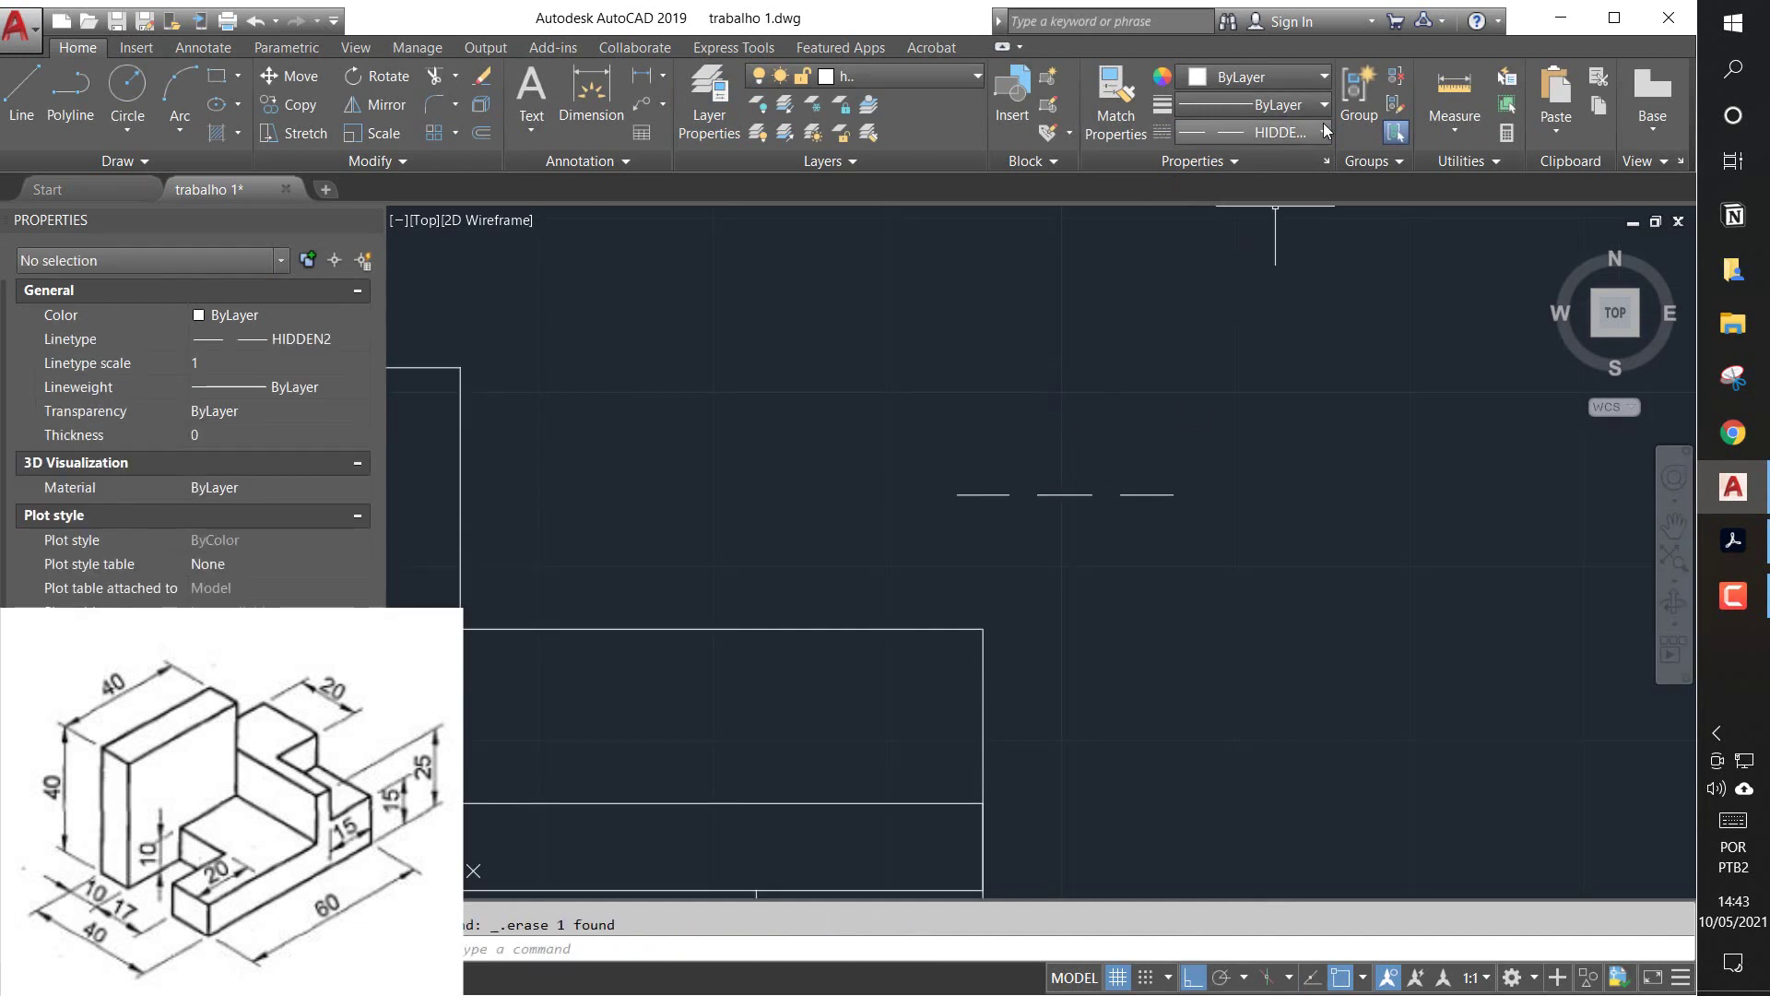
text(l)
key(Return)
key(Escape)
Redraw the middle line across the block as a dashed hidden line
click(1027, 277)
scroll(922, 516, down, 3)
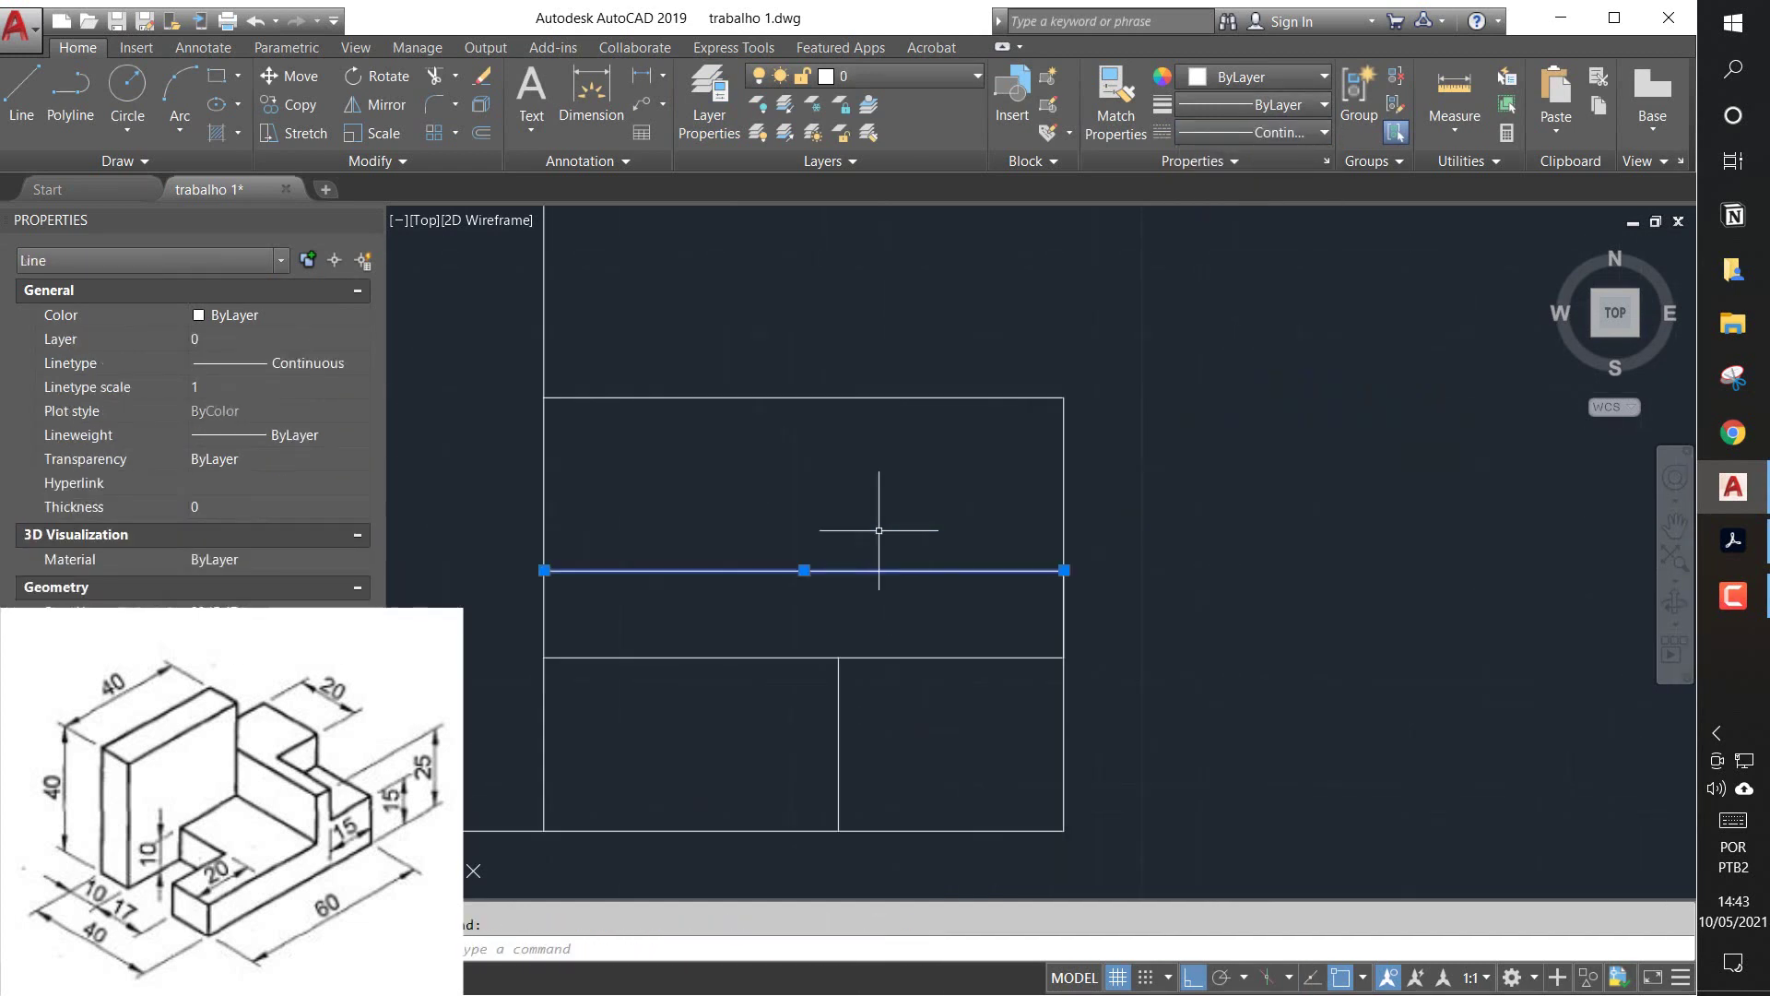
key(Delete)
click(1064, 571)
click(549, 573)
key(Escape)
scroll(928, 710, down, 3)
scroll(723, 548, up, 3)
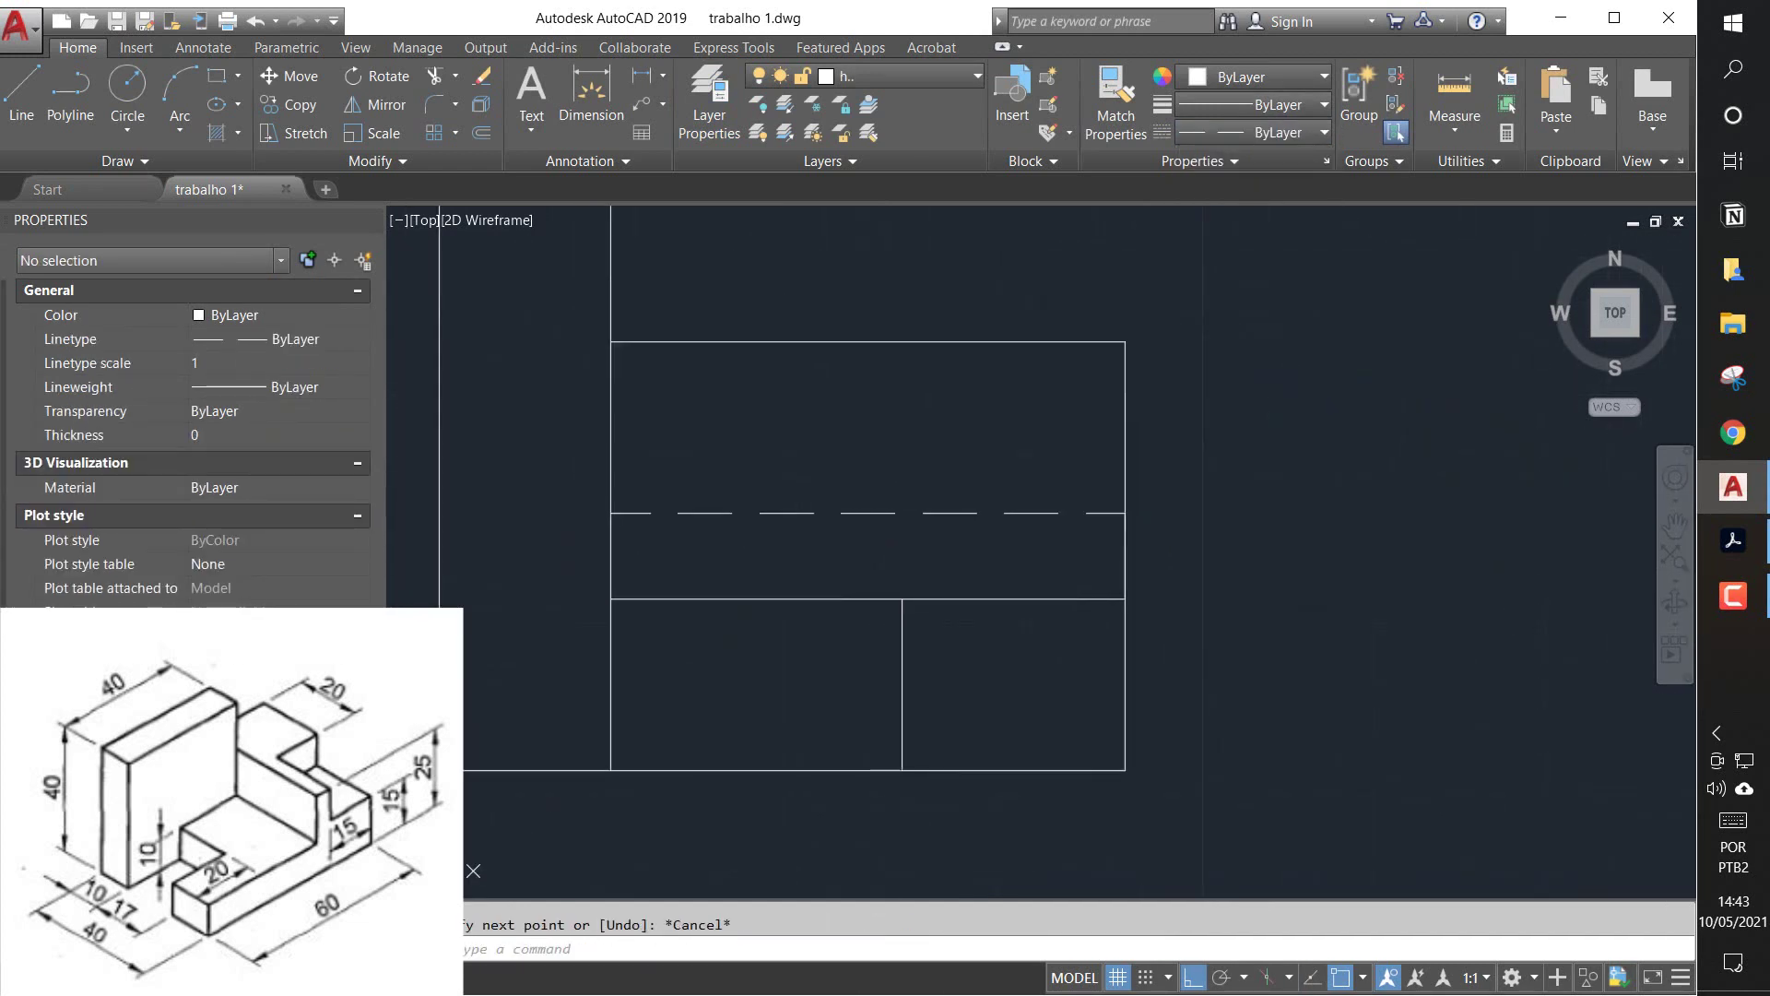
click(368, 222)
scroll(956, 592, down, 3)
scroll(862, 615, up, 3)
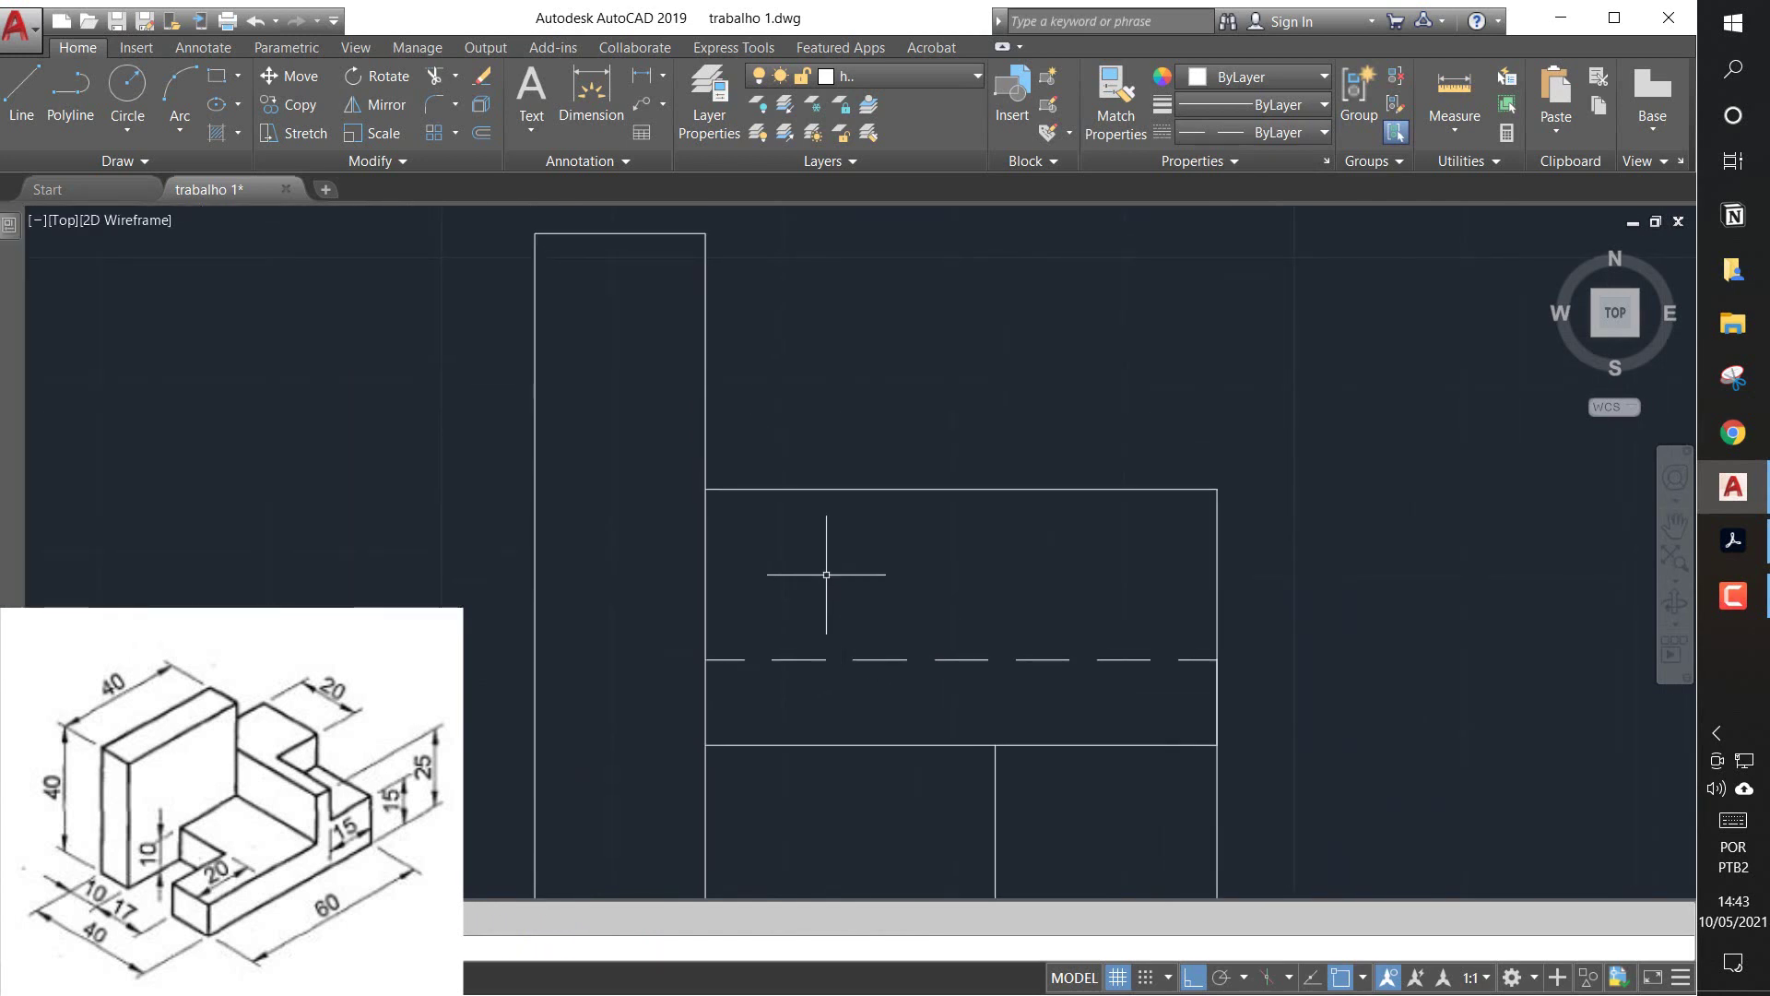
mouse_move(826, 575)
middle_down()
mouse_move(848, 458)
mouse_move(809, 488)
middle_up()
Add a vertical hidden edge up to the top edge and a short 10-unit hidden line
key(space)
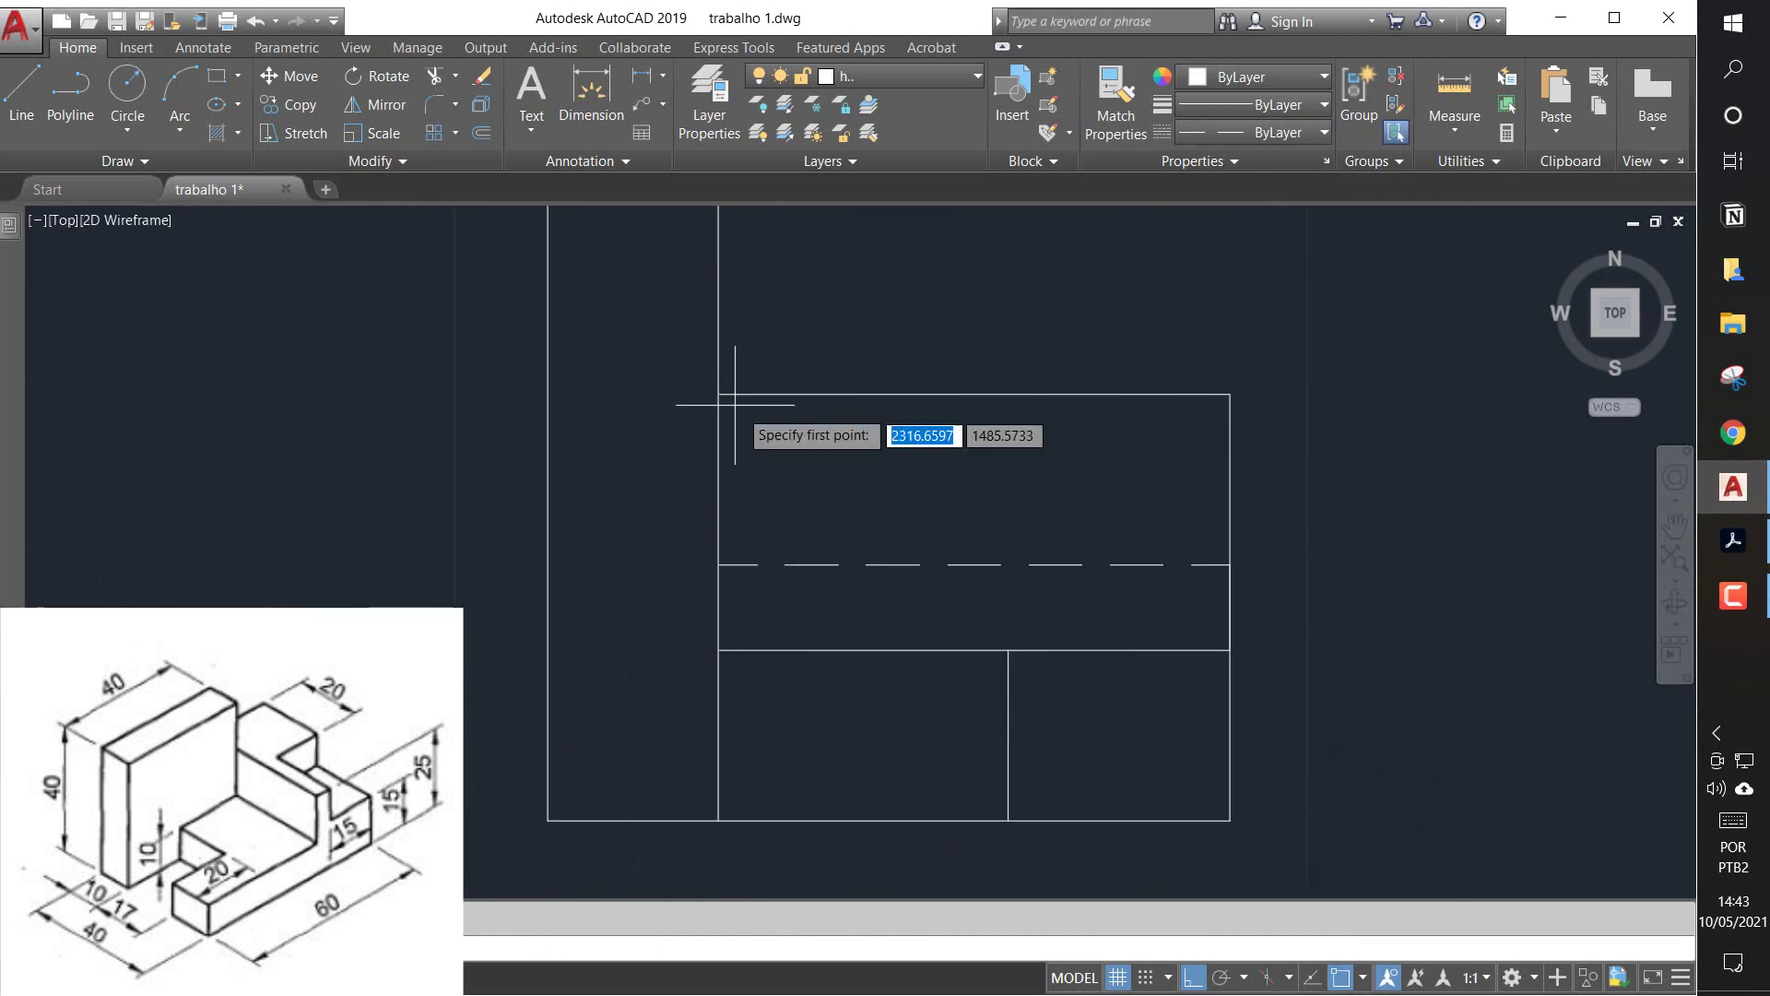
click(889, 564)
click(889, 394)
key(Escape)
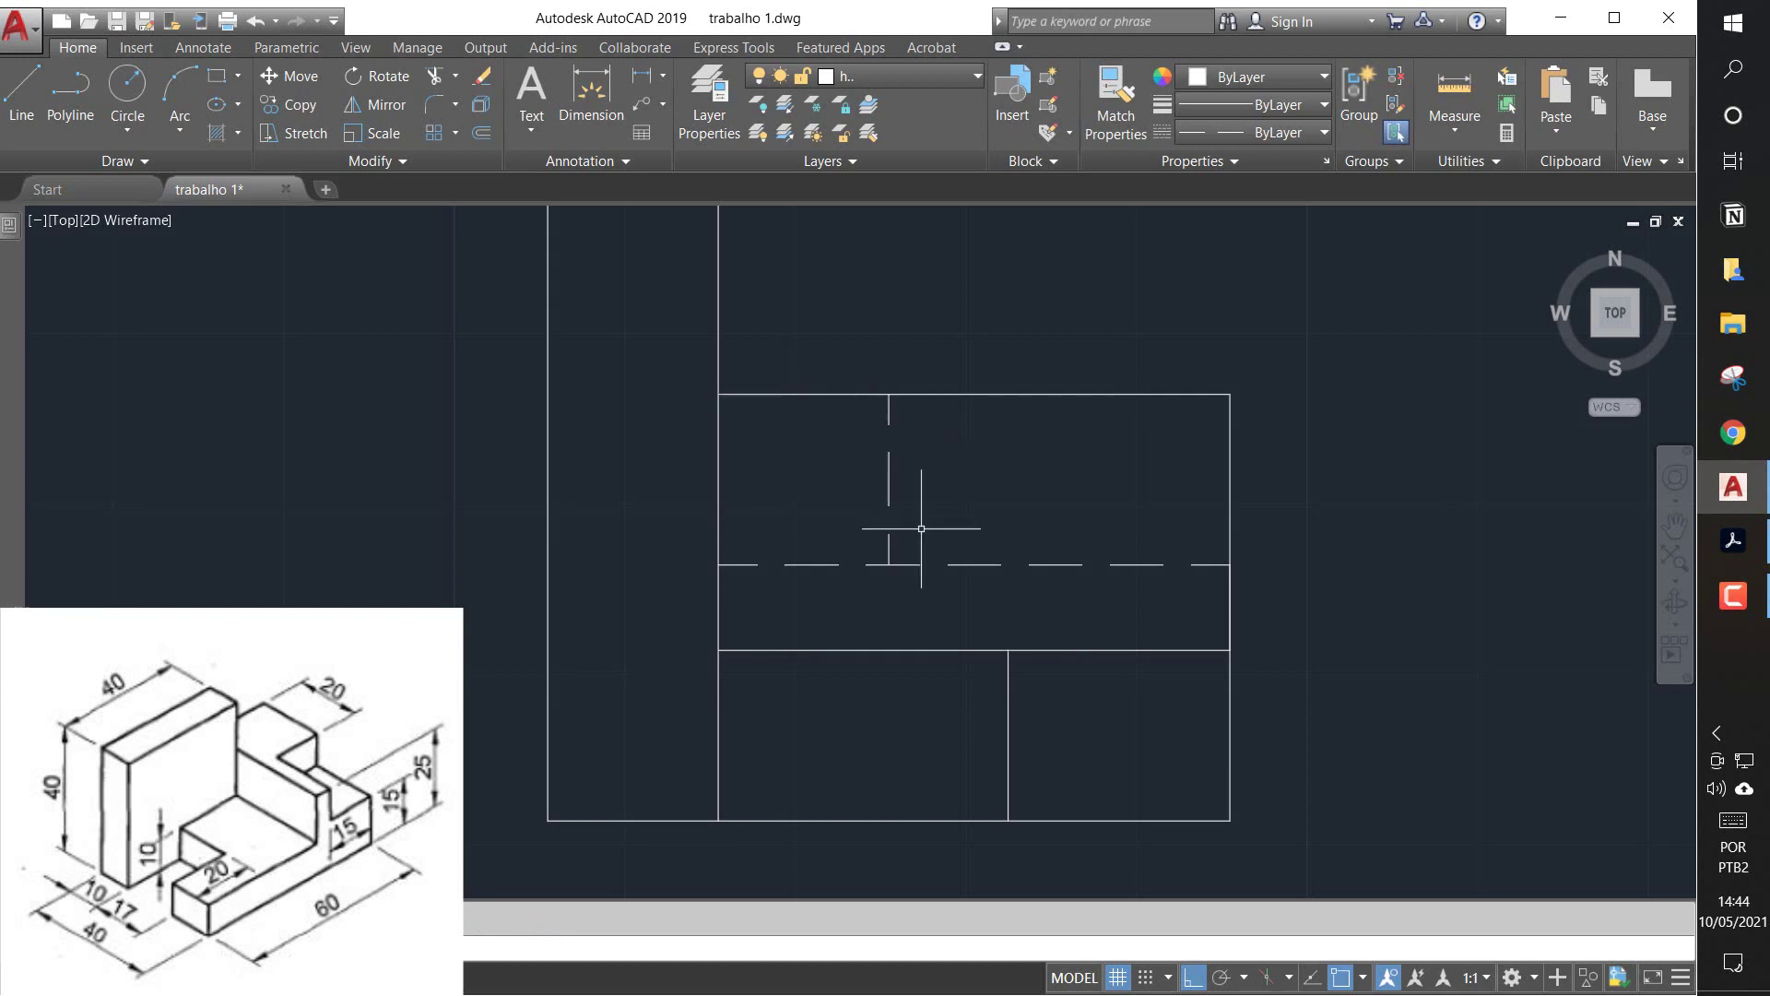
scroll(905, 554, down, 2)
scroll(893, 658, down, 2)
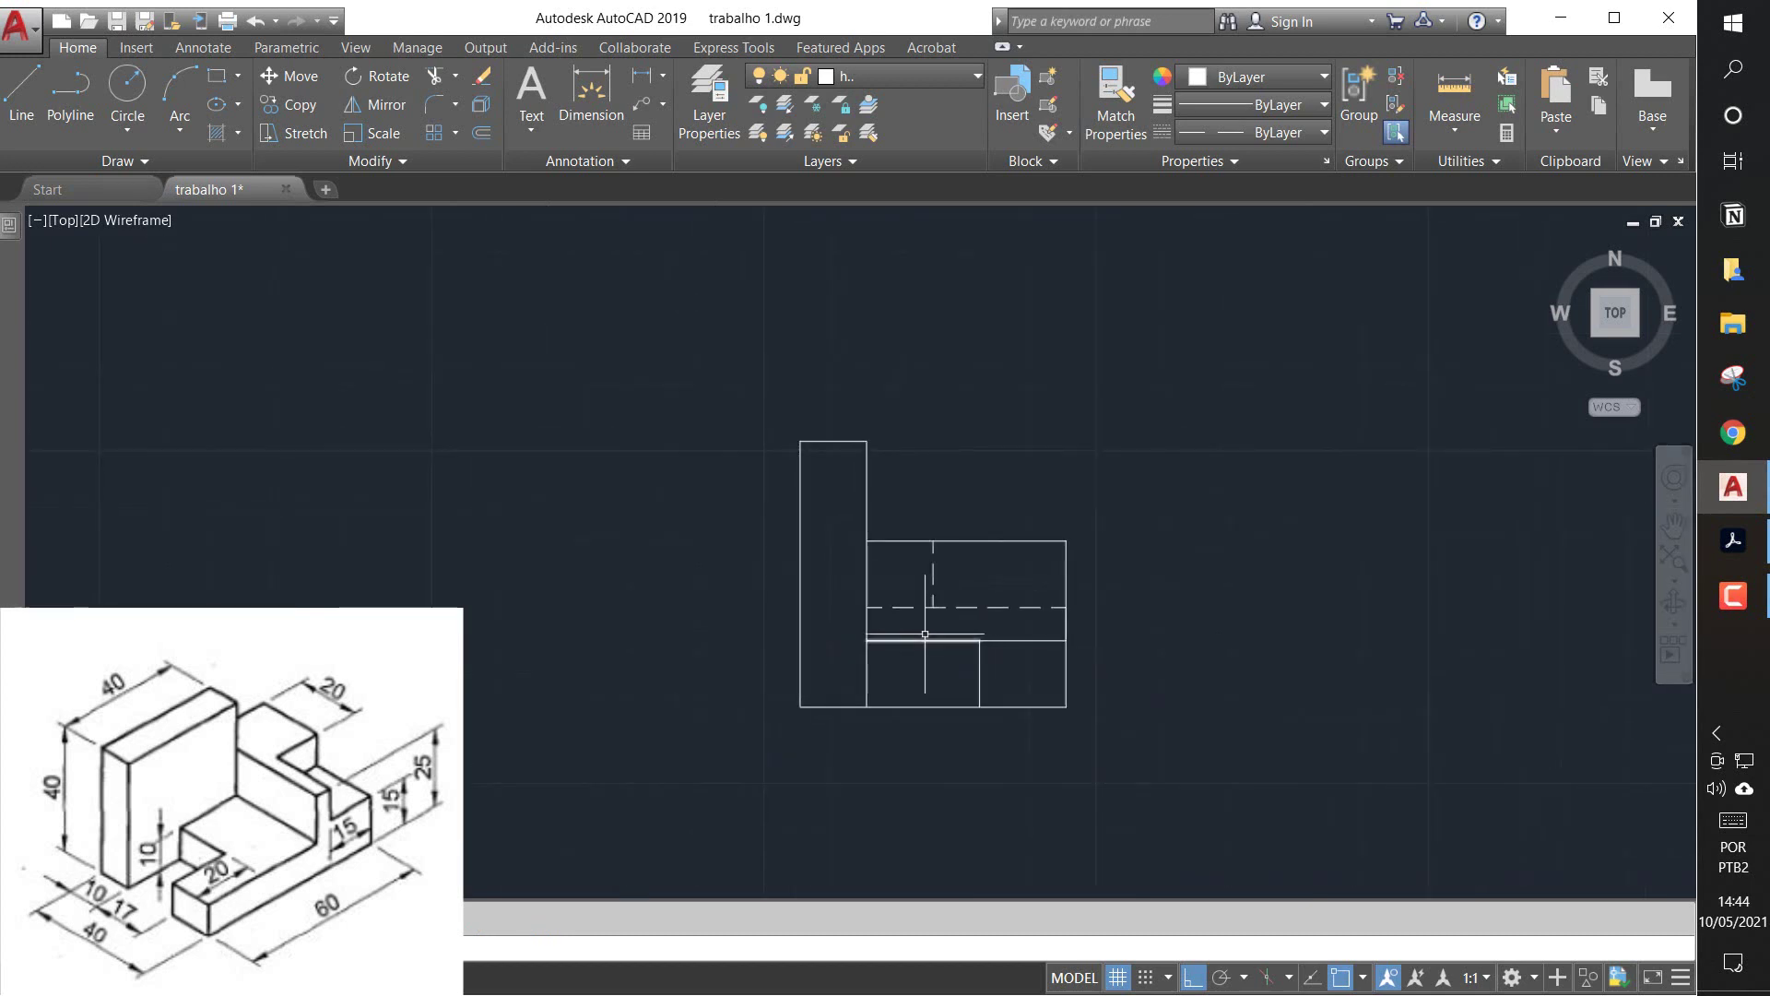
scroll(821, 529, up, 5)
key(space)
click(934, 534)
key(Return)
key(Return)
scroll(599, 591, down, 3)
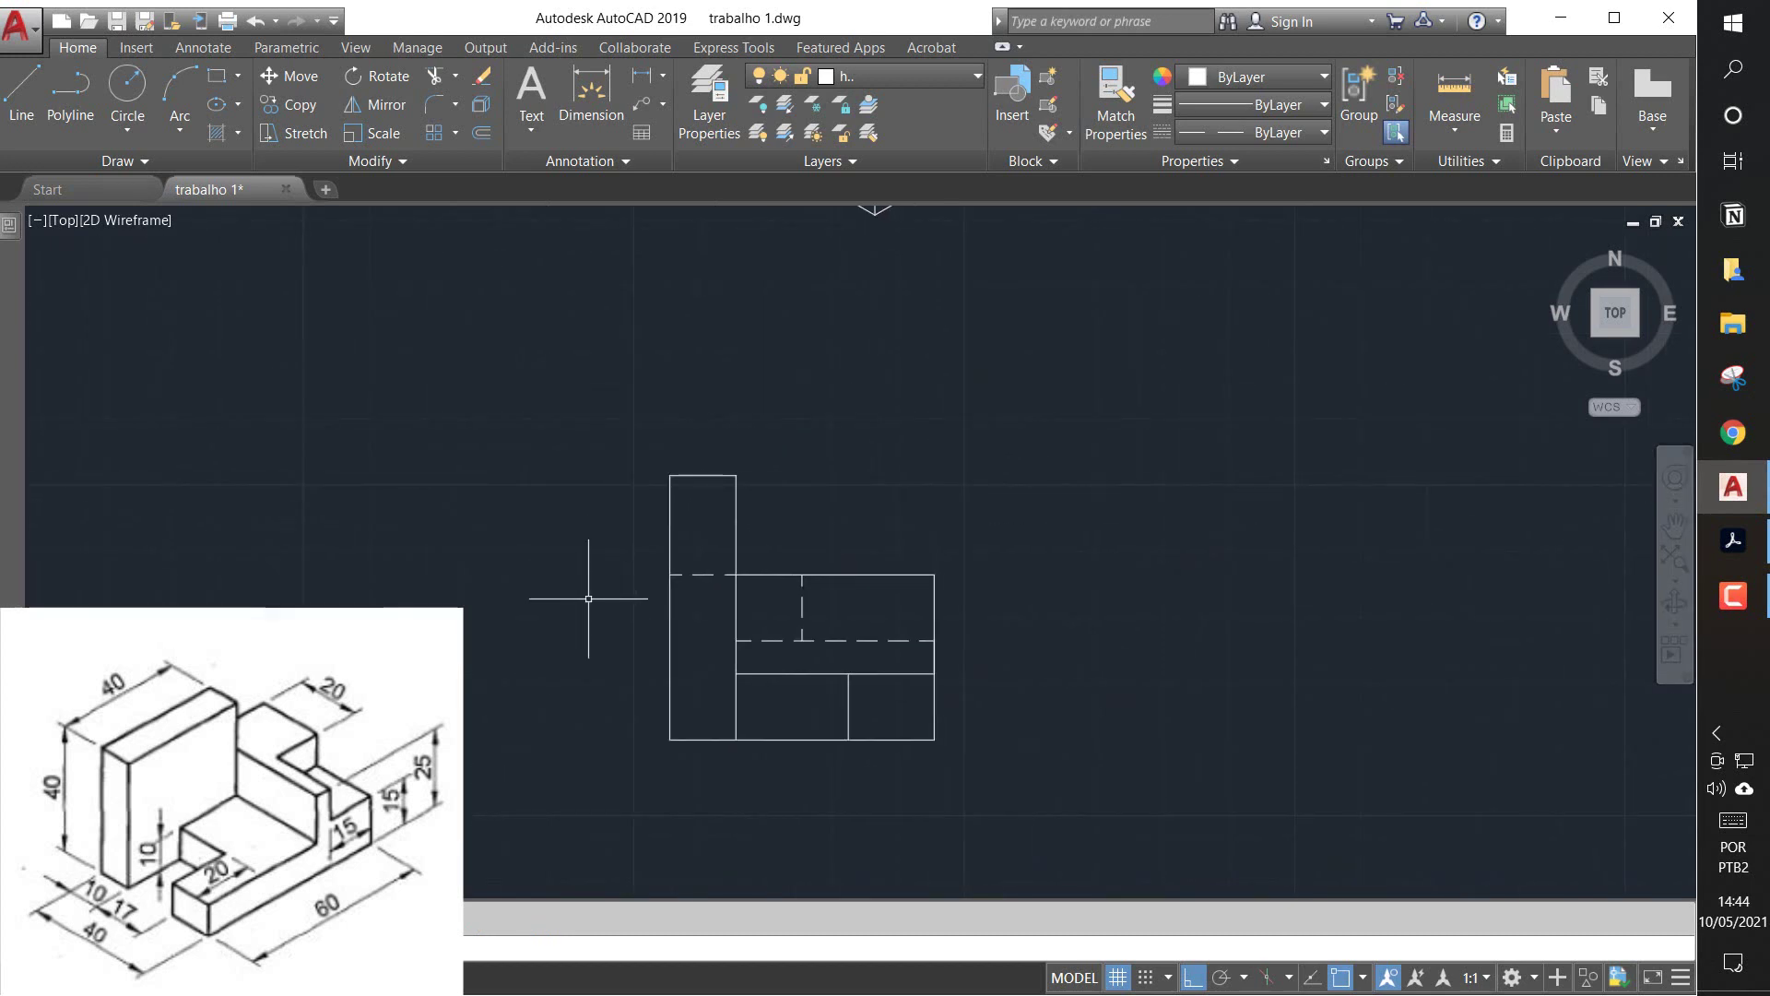
Start the right-hand view outline on layer 0 with a 40-unit base and 5-unit rise
scroll(532, 708, down, 4)
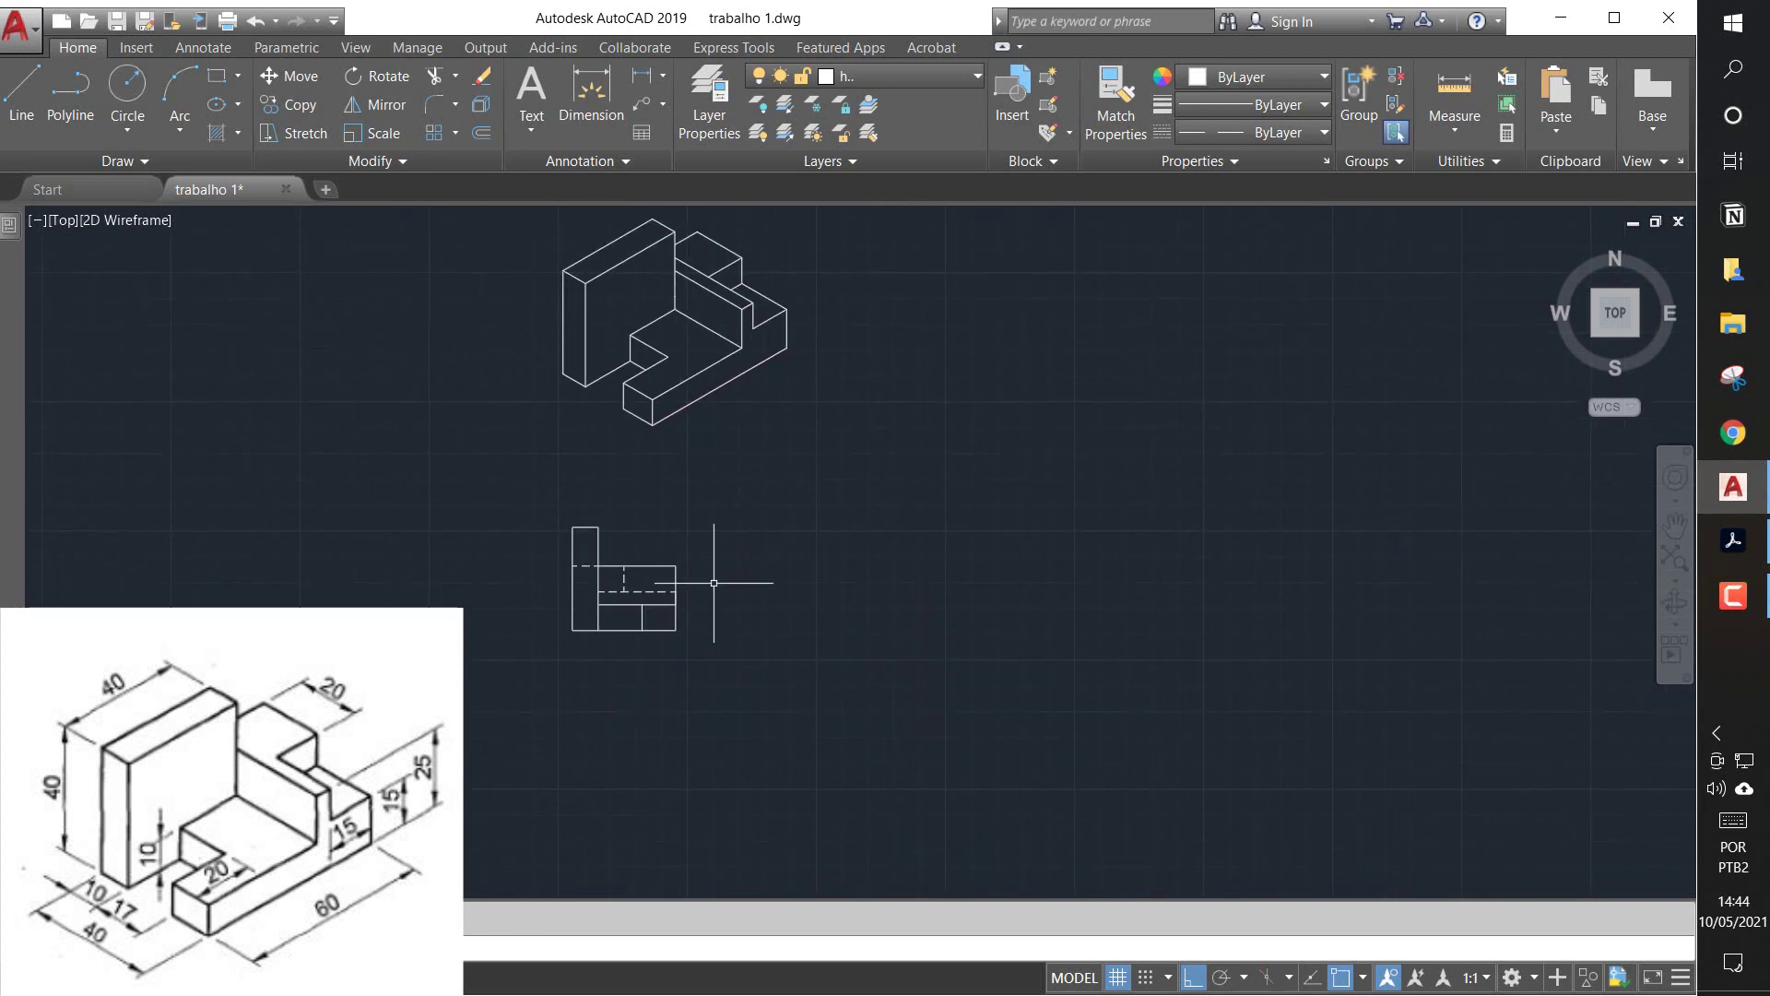
key(space)
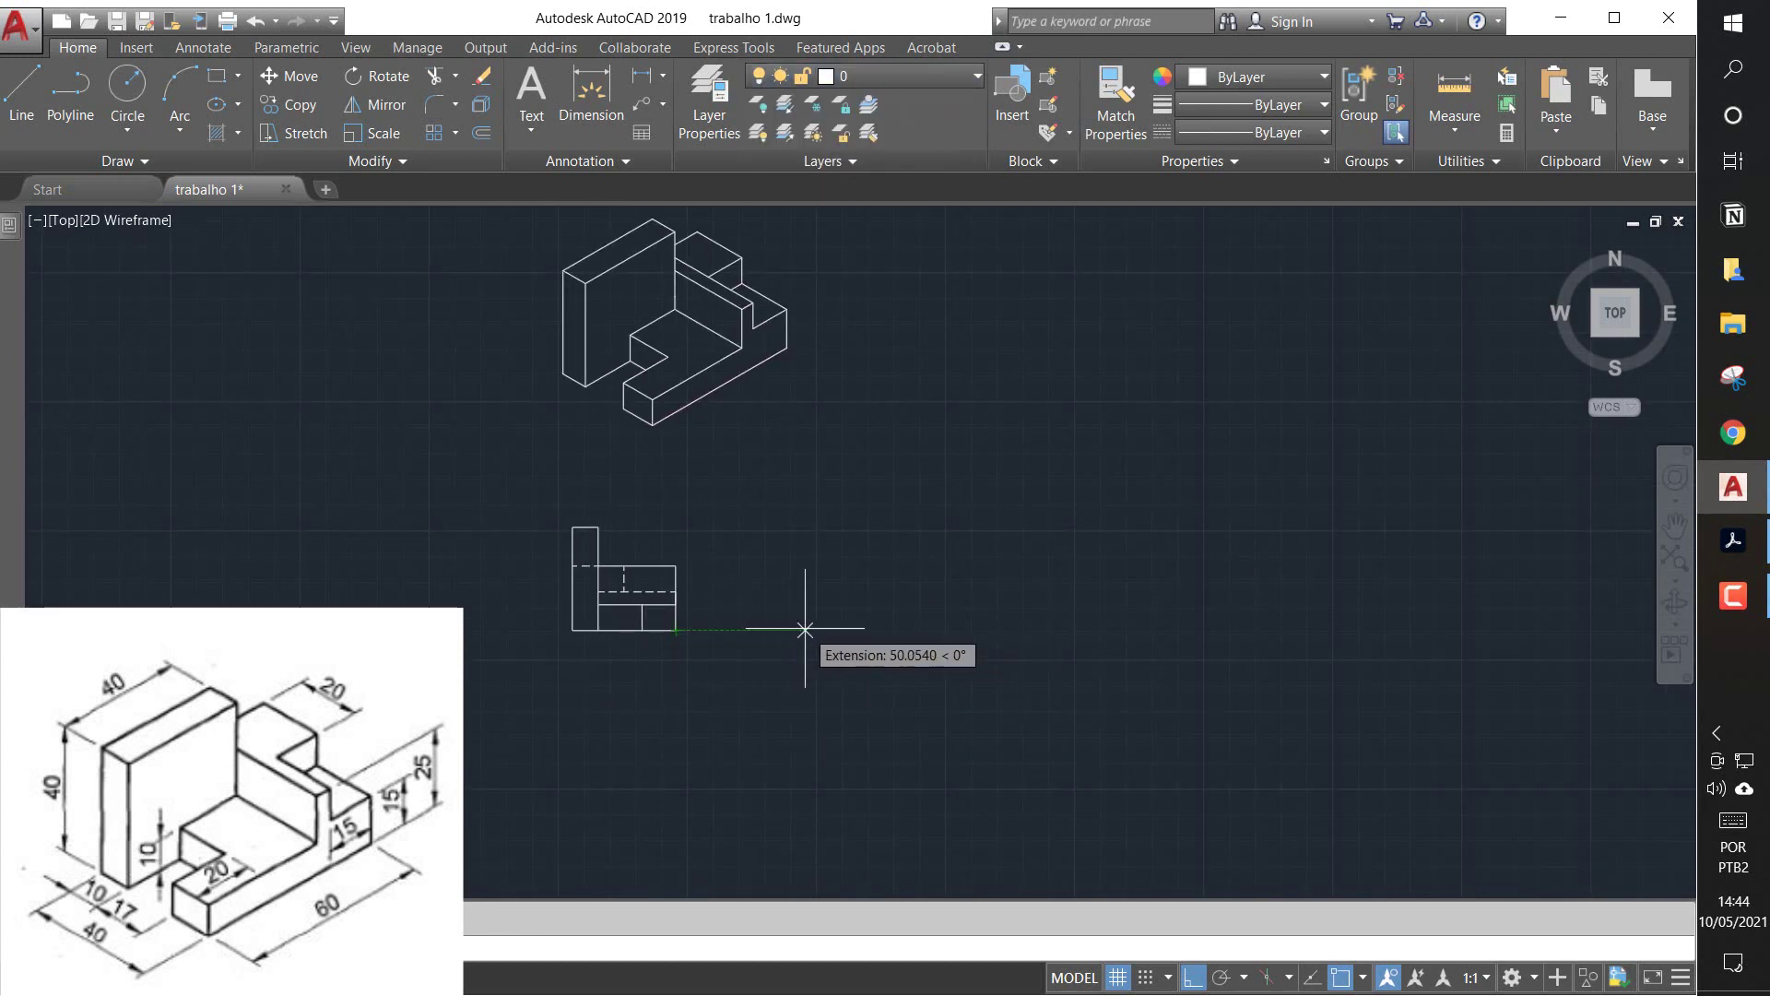
text(40)
key(Return)
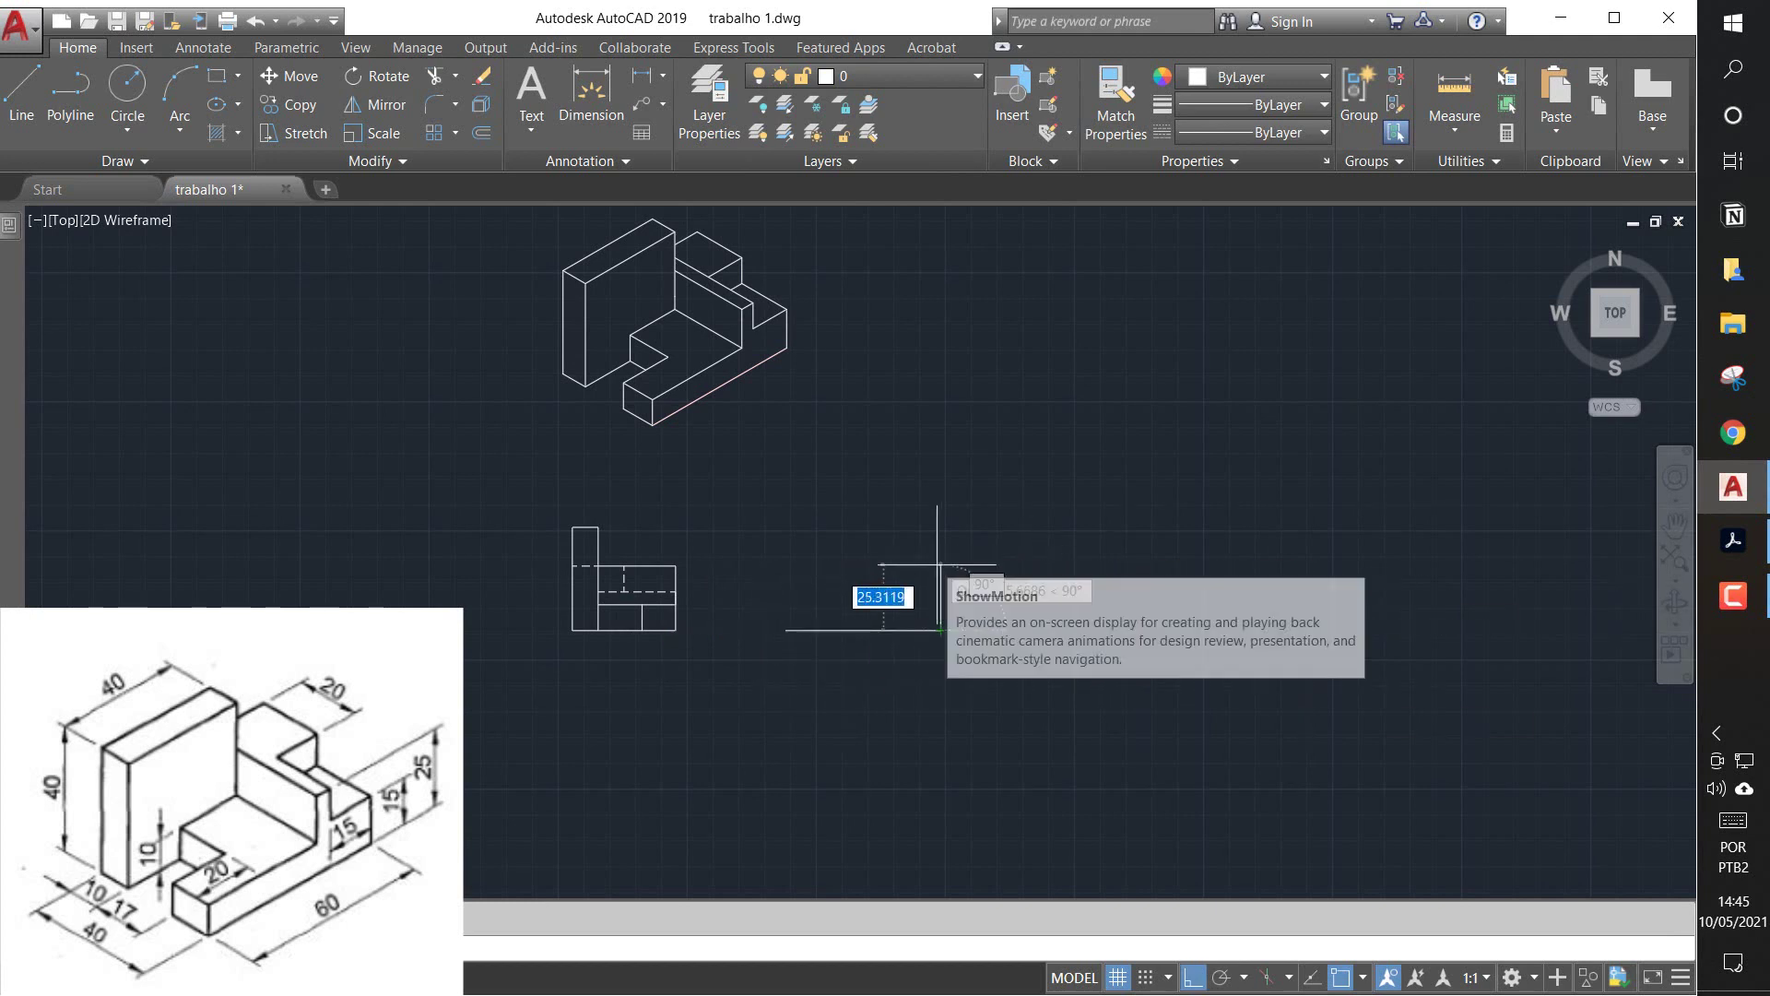
click(938, 613)
text(5)
key(Return)
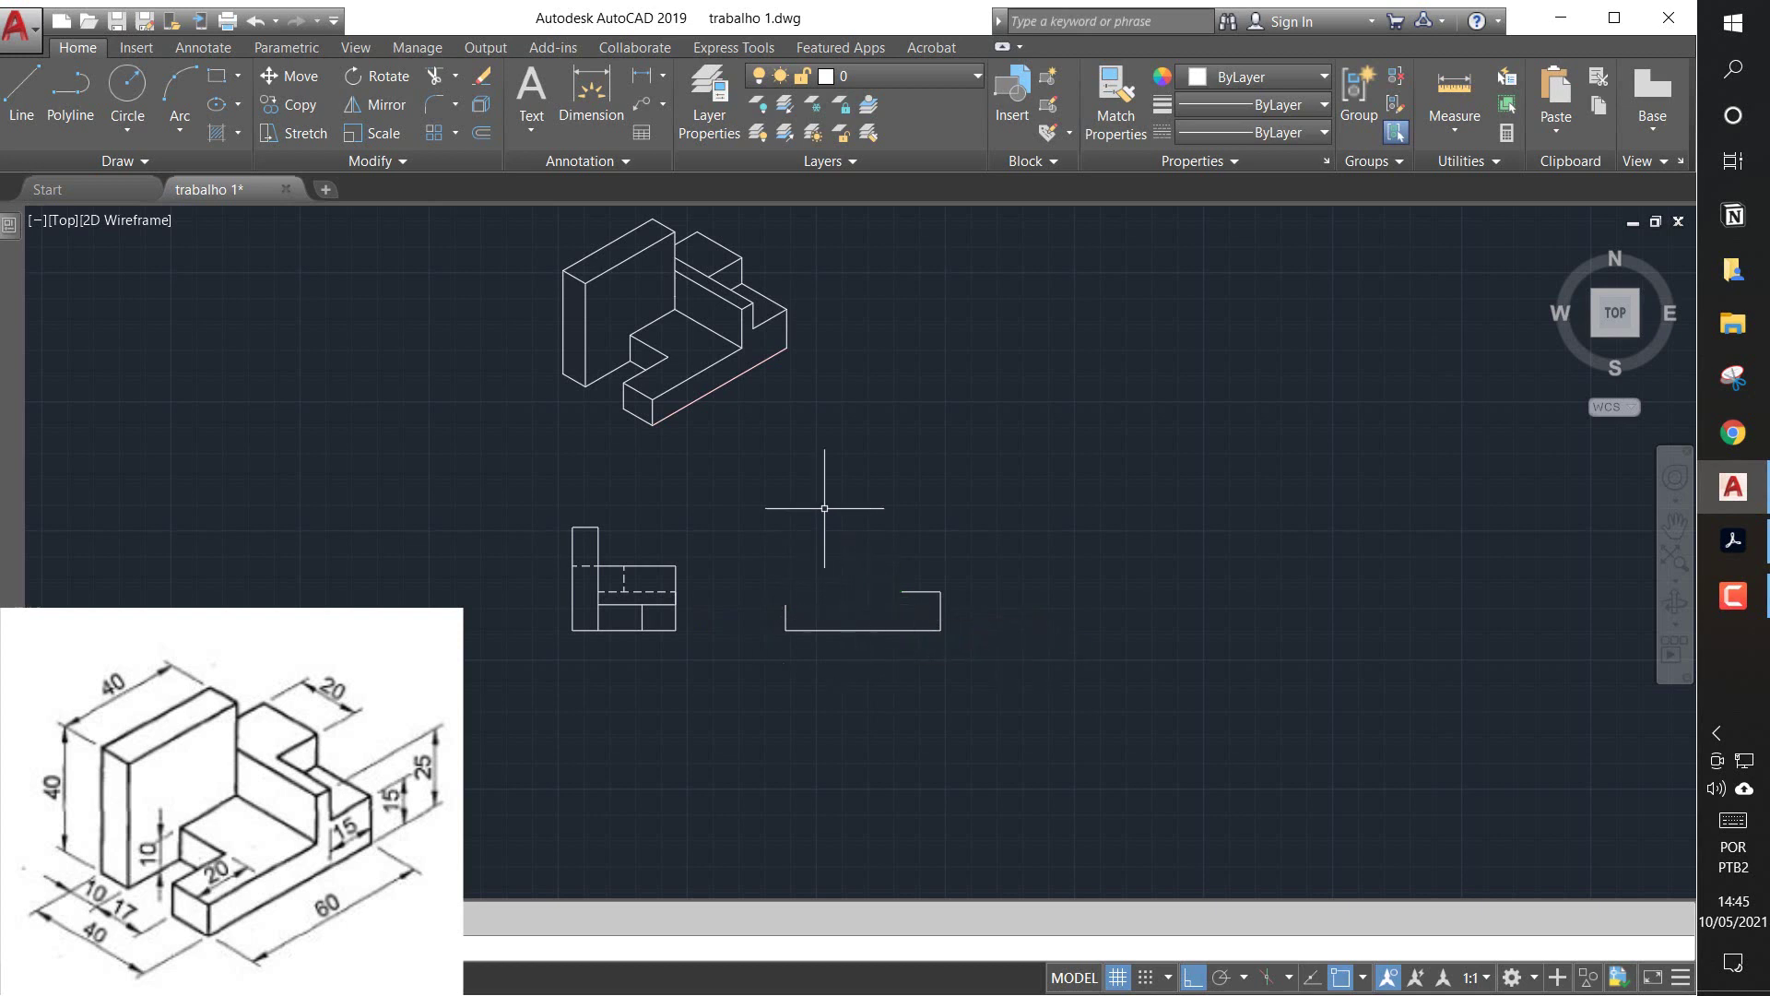
Continue the outline 10 up, 5 left and 15 down, closing it at the start point
text(10)
key(Return)
scroll(891, 573, up, 4)
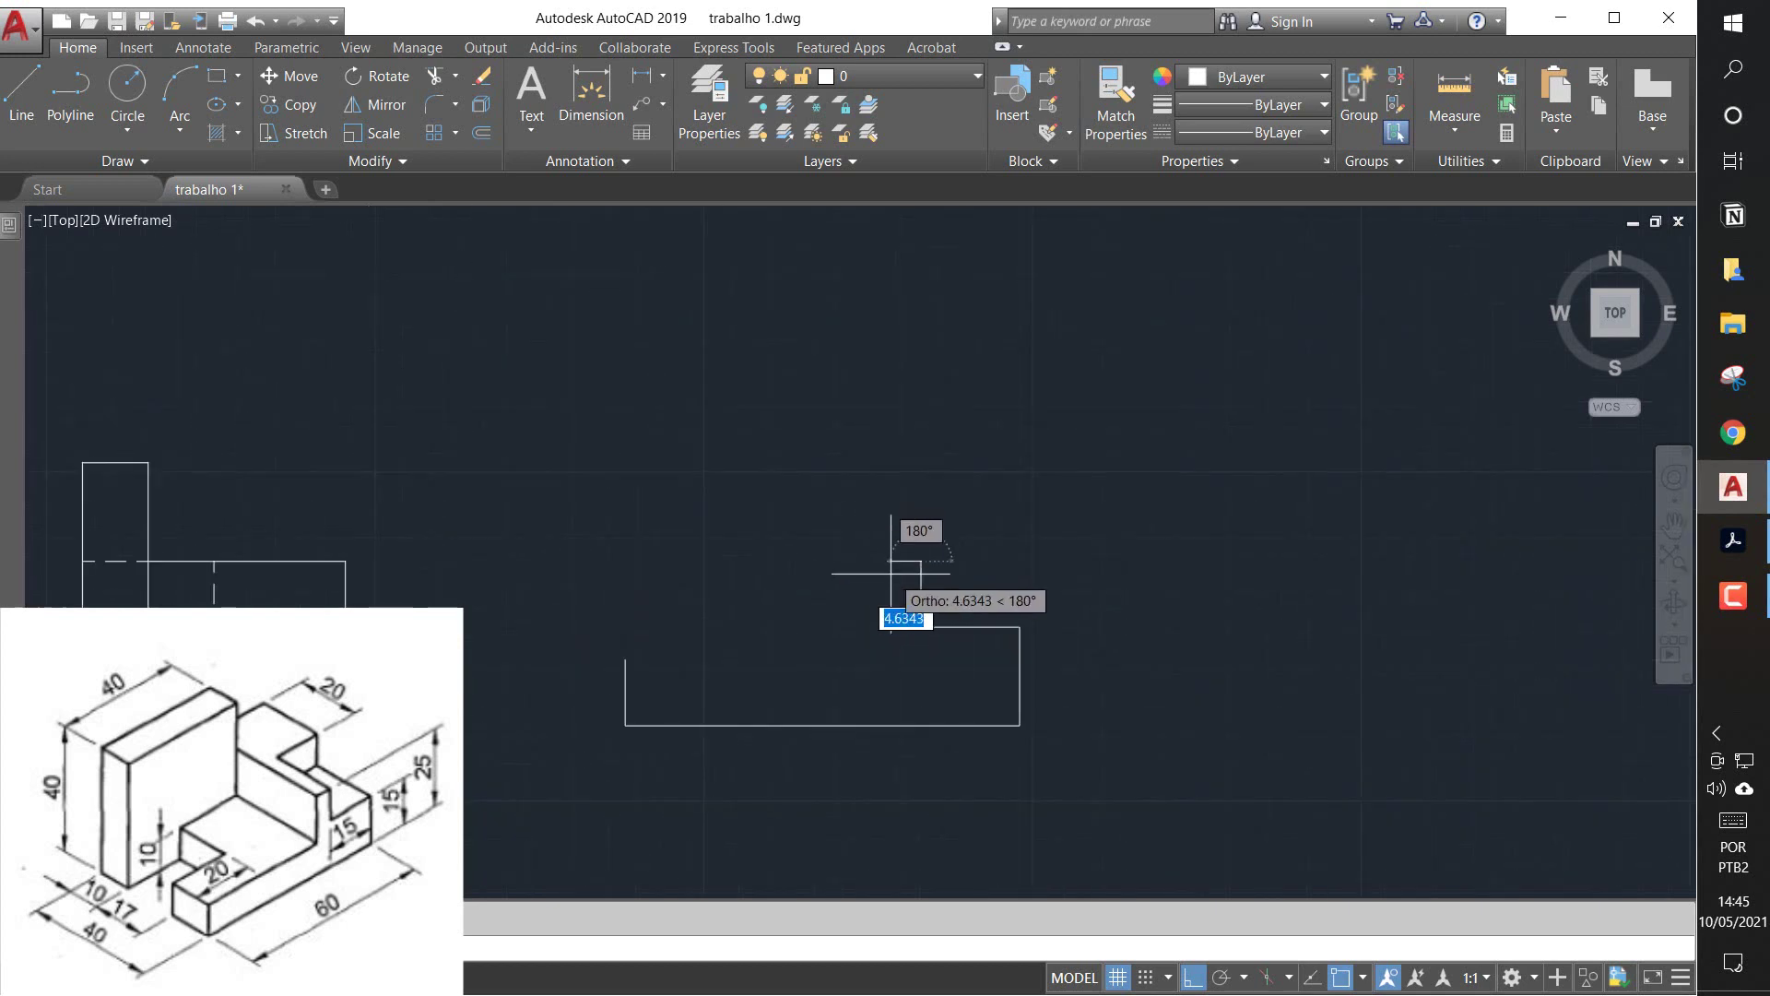
key(Return)
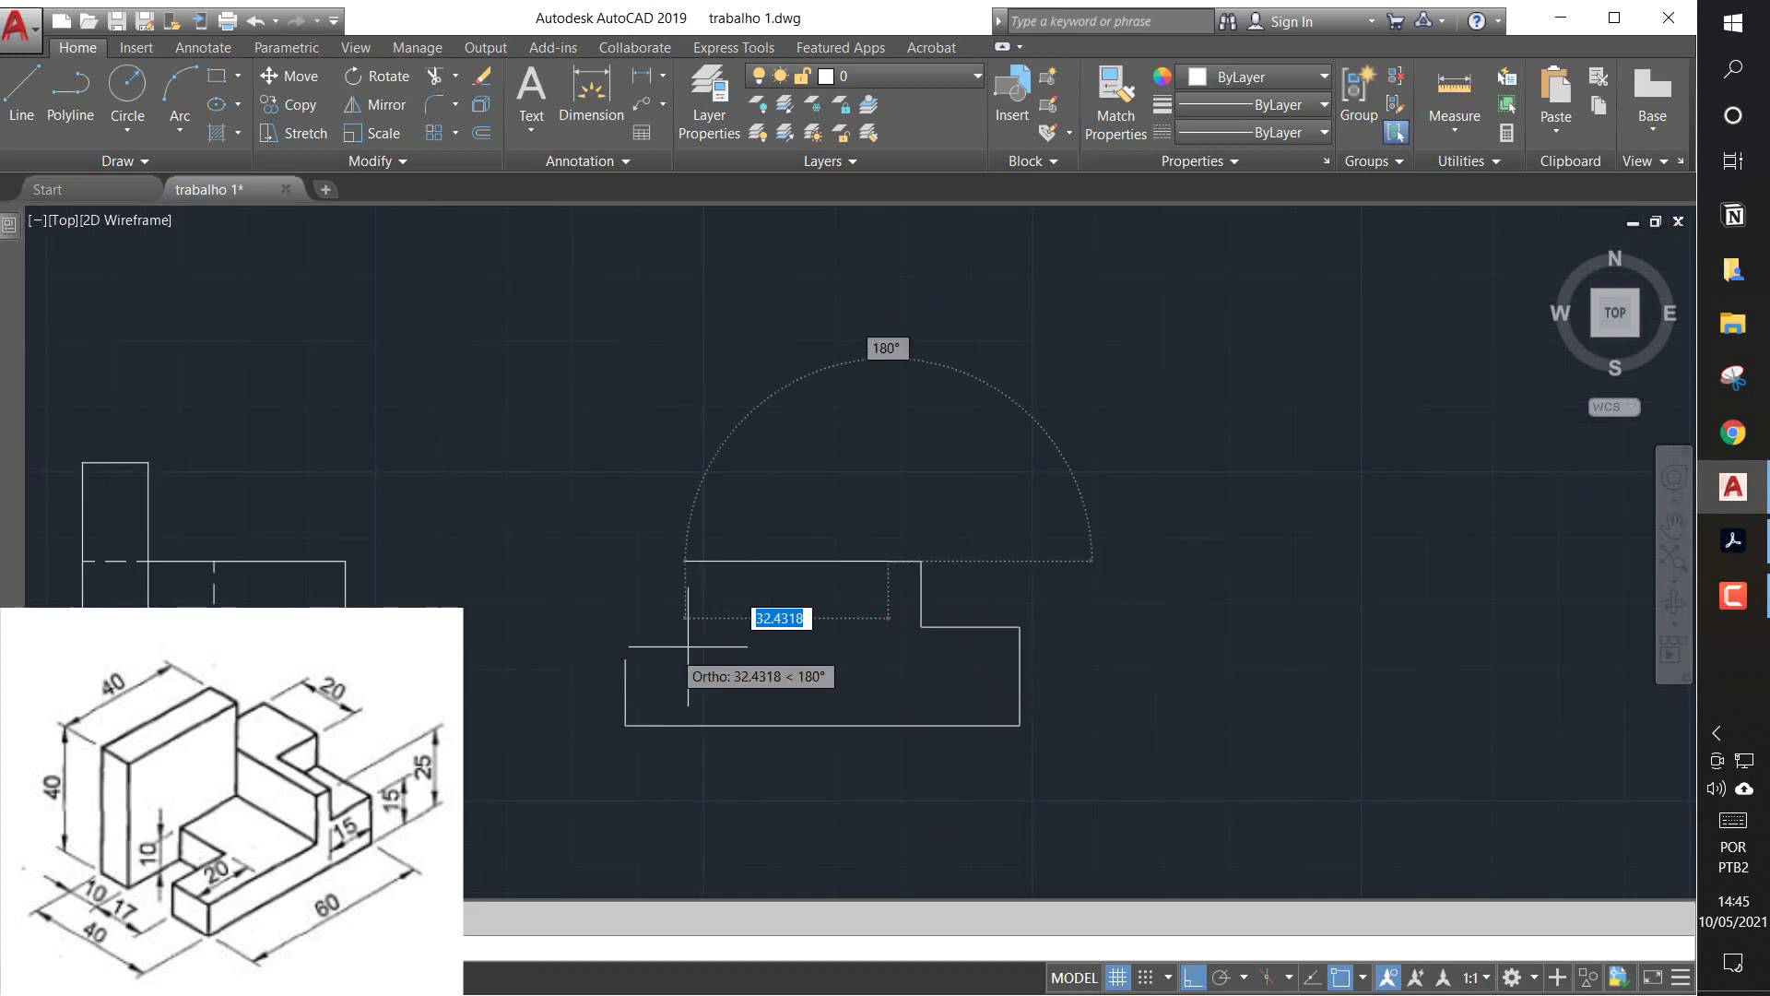
text(15)
key(Return)
click(625, 660)
key(Return)
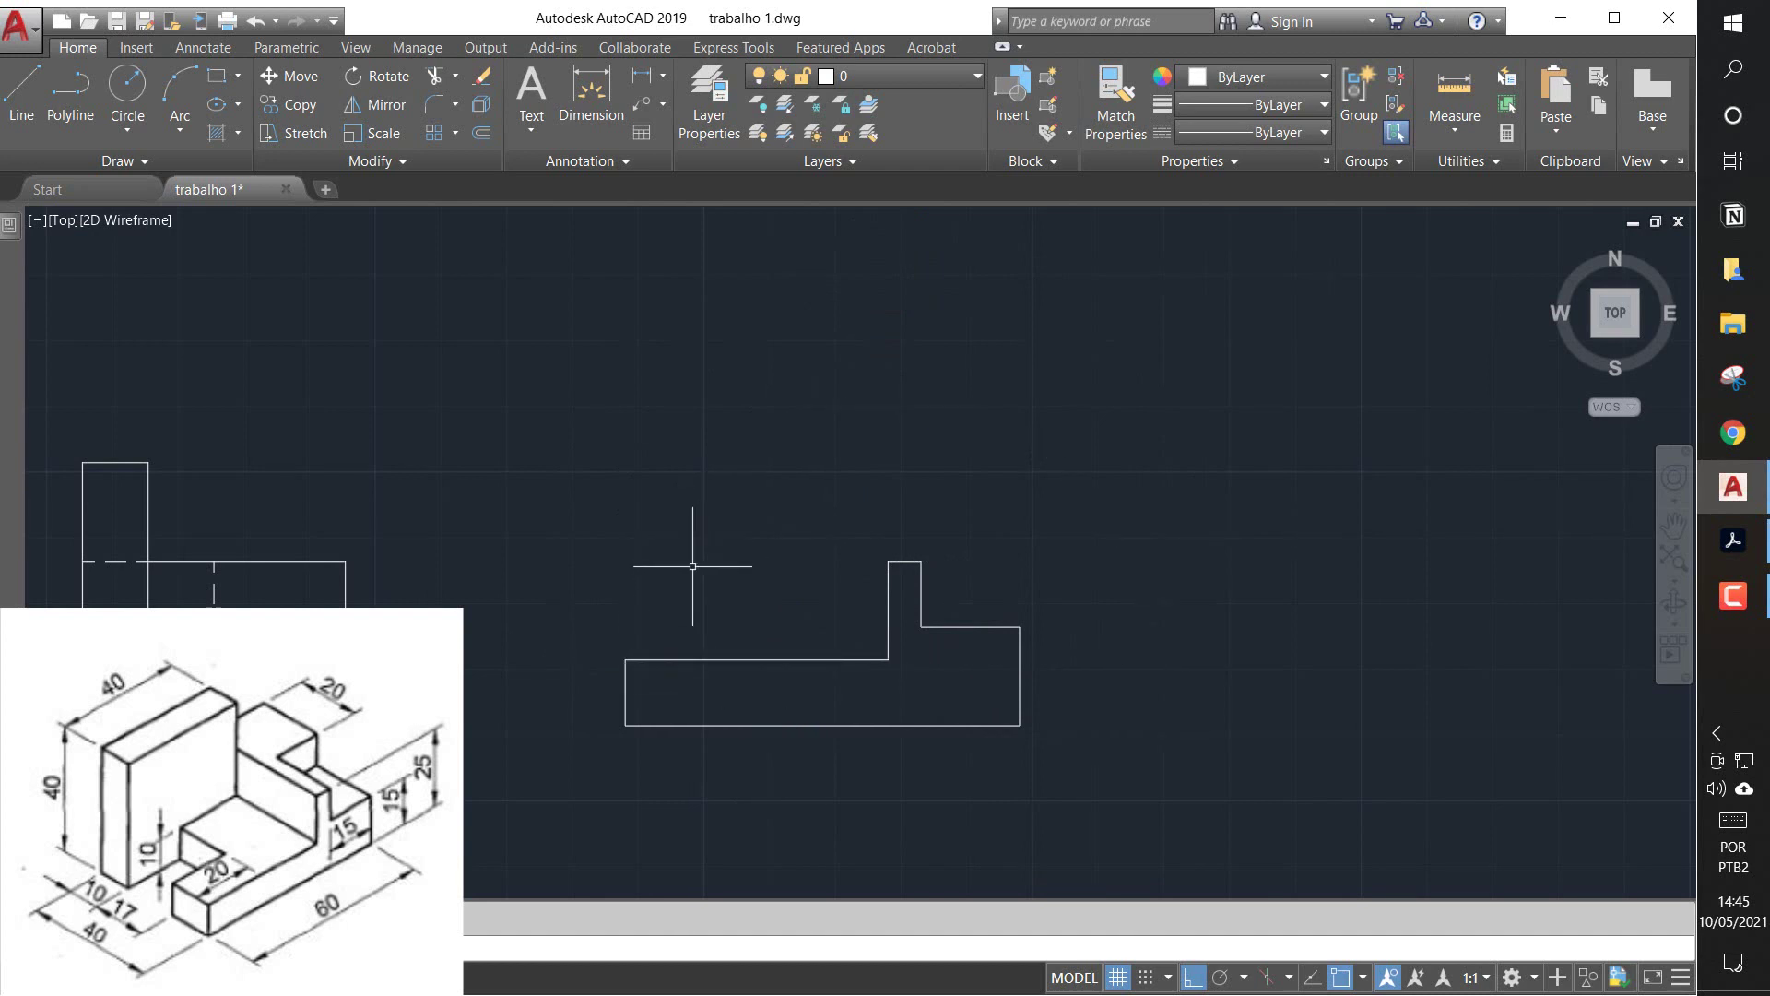
Begin a vertical line from the outline's bottom edge
key(l)
key(Return)
click(756, 659)
Make the line a 10-unit dashed hidden edge and cancel an accidental dimension command
click(756, 774)
key(Return)
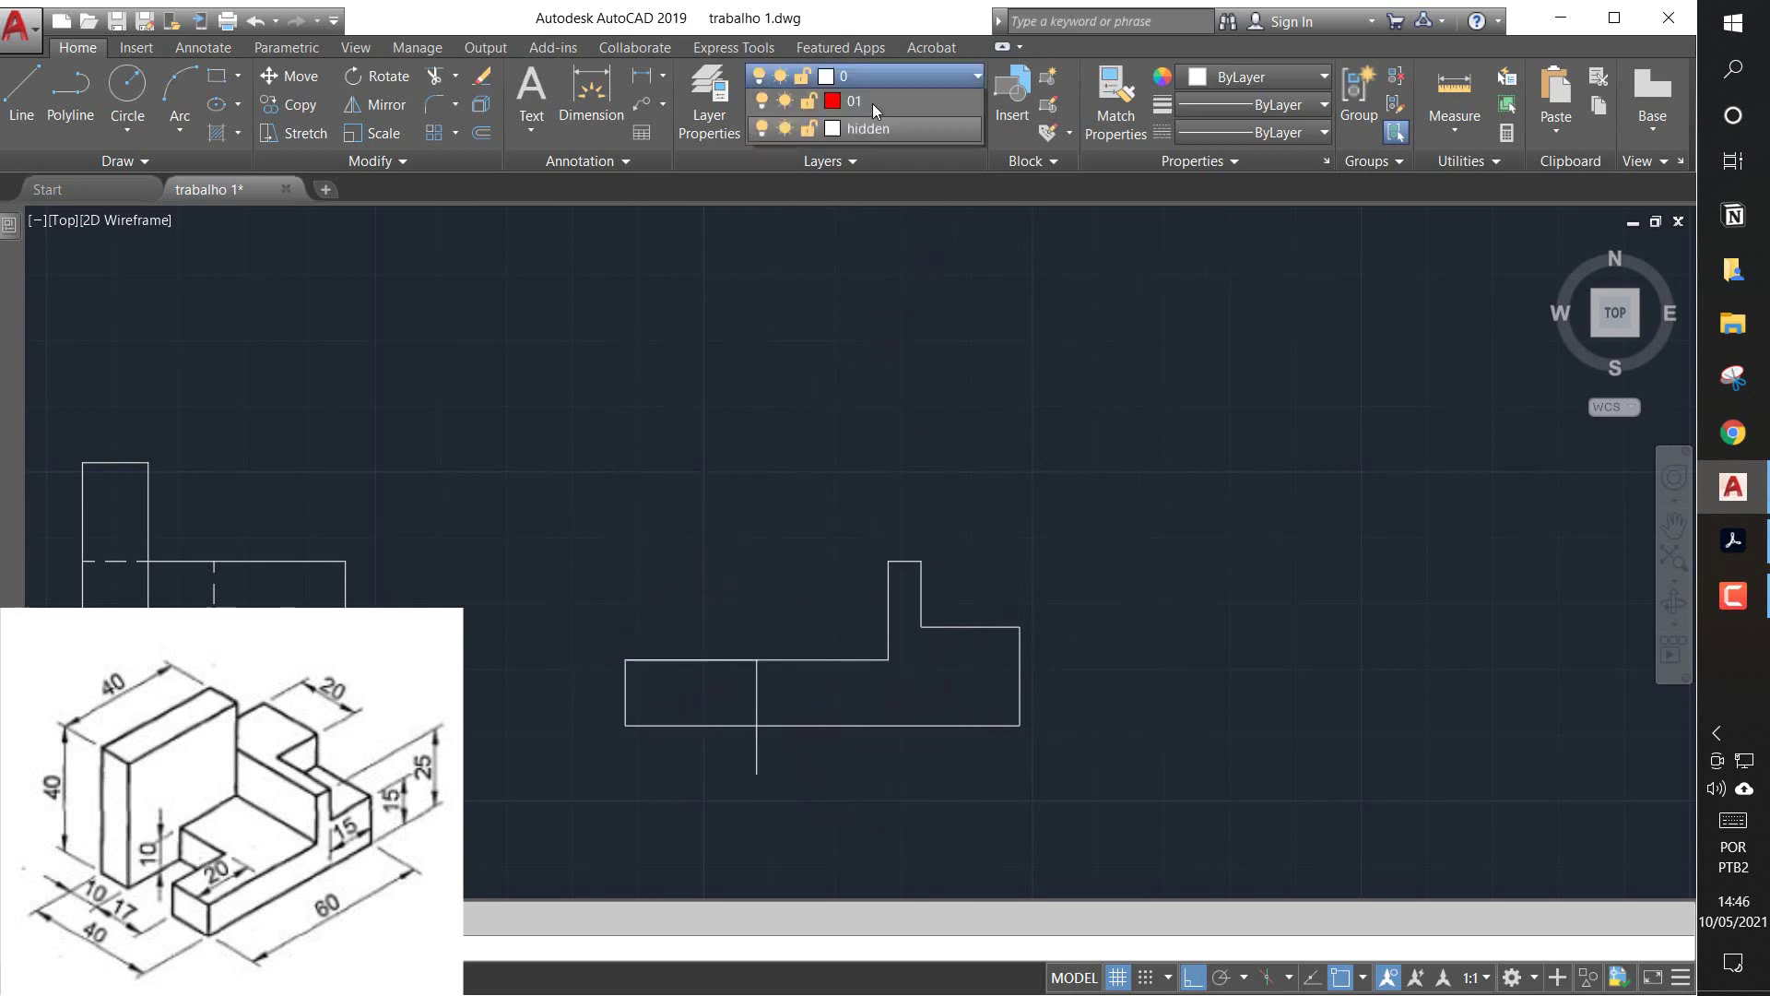
text(10)
key(Return)
key(Return)
text(d)
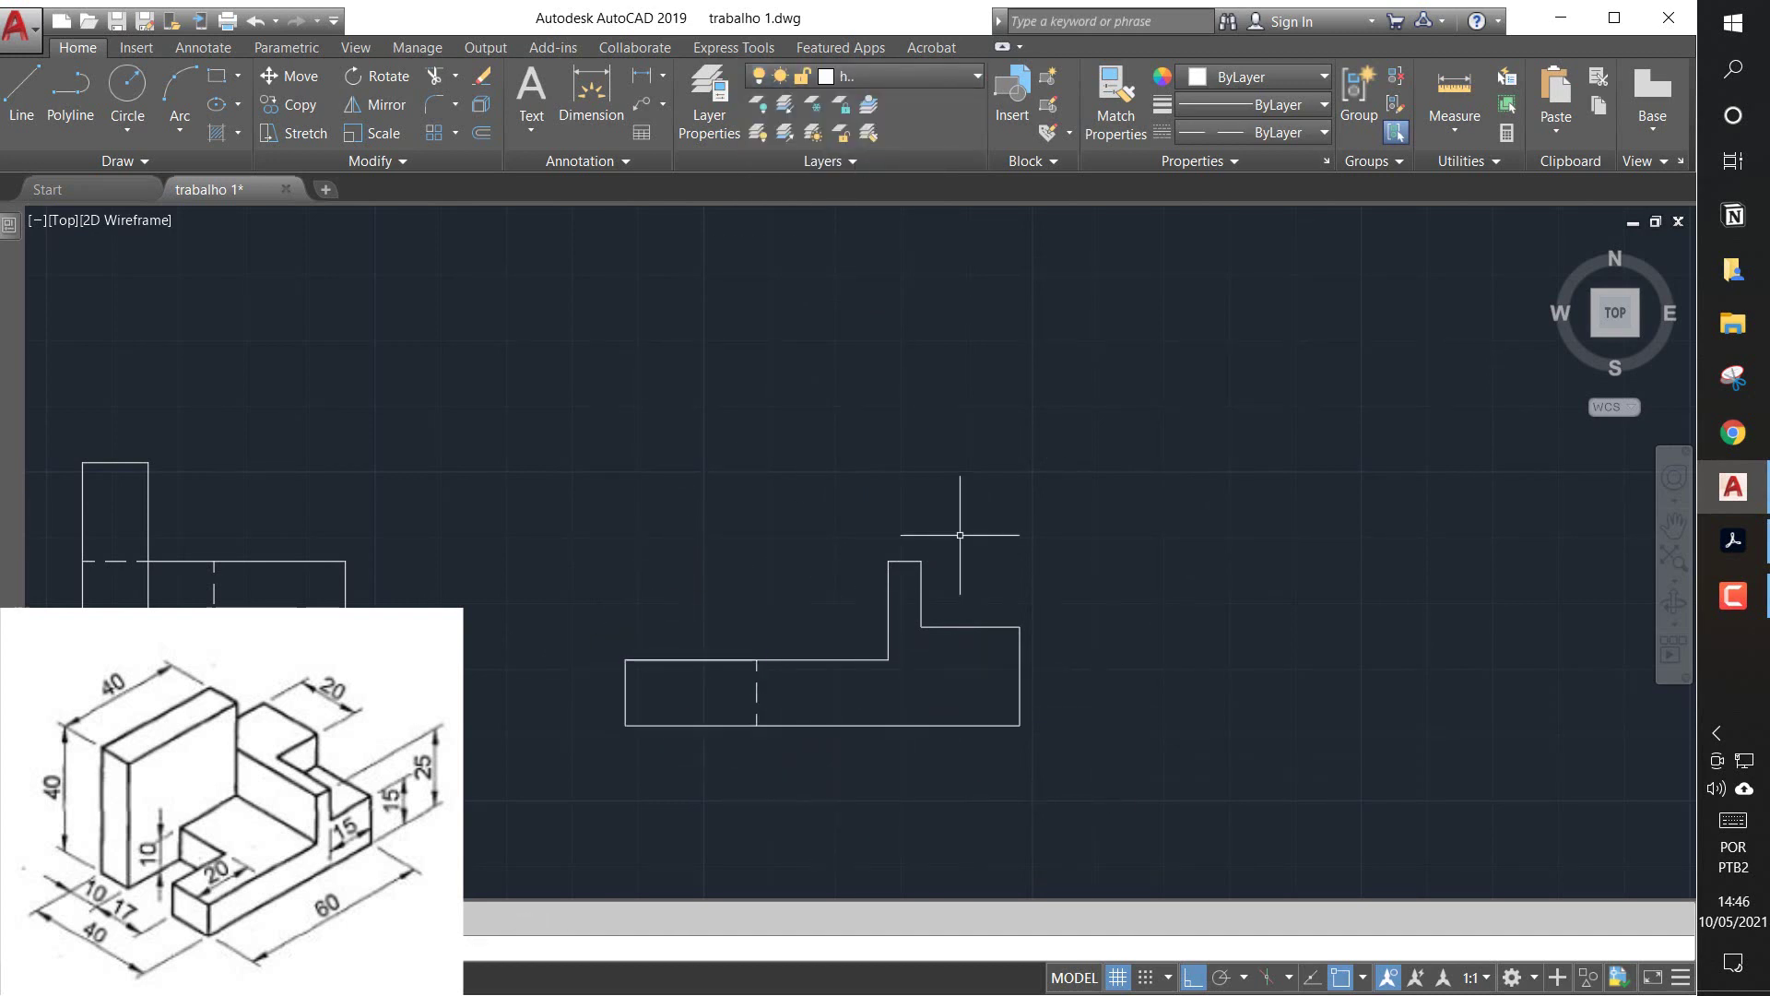
key(Return)
click(924, 654)
key(Escape)
Close the small square step with lines on layer 0
key(l)
key(Return)
click(920, 561)
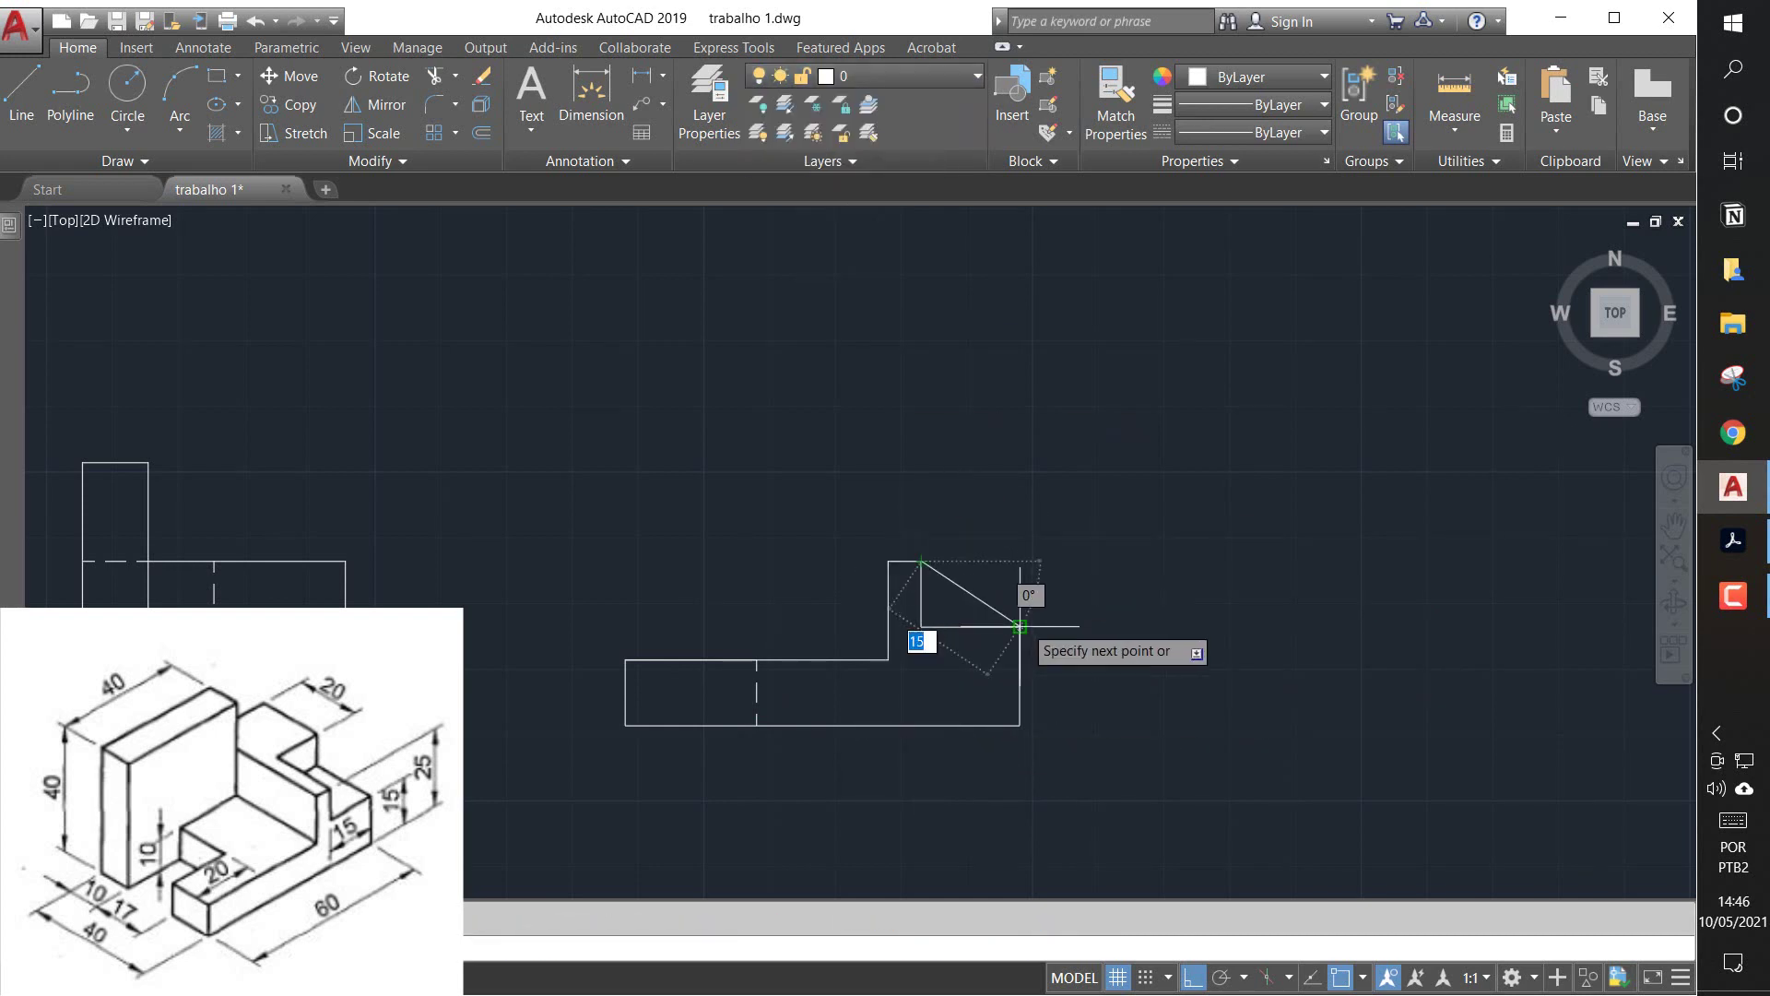
click(1020, 560)
click(1020, 627)
key(Return)
Draw the tall upper block with a 30-unit upward edge and a 40-unit top edge
key(l)
key(Return)
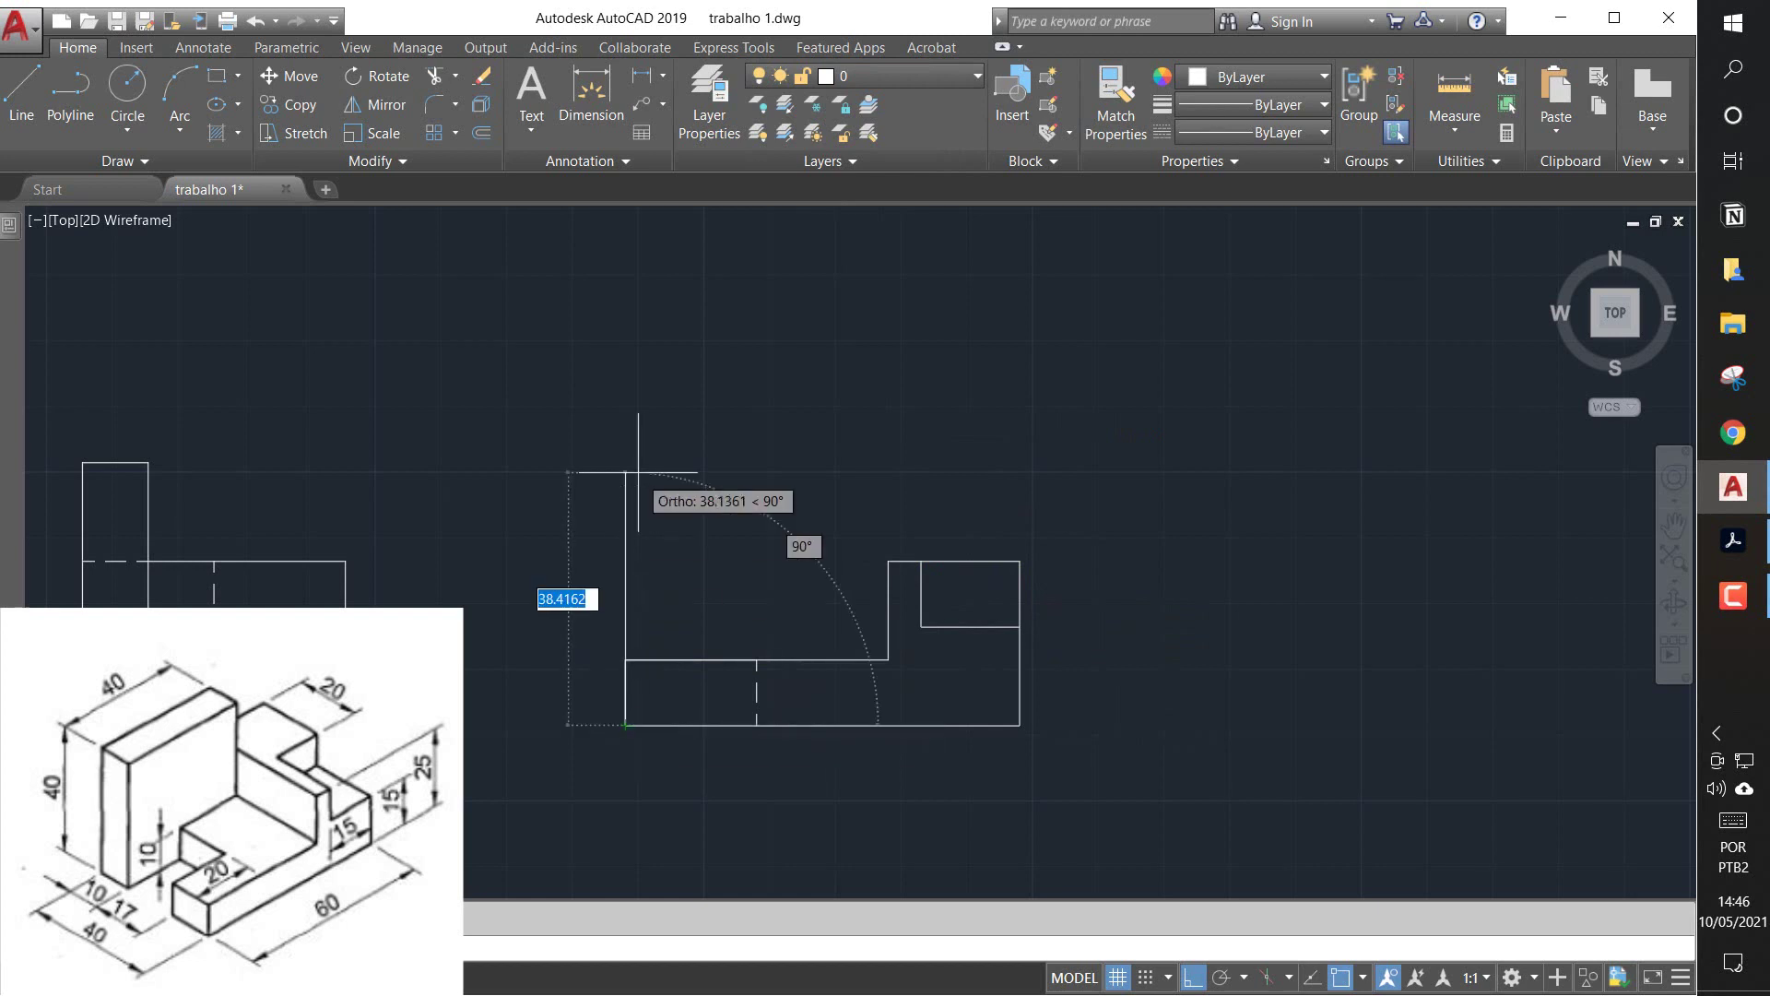
click(626, 659)
text(30)
key(Return)
text(40)
key(Return)
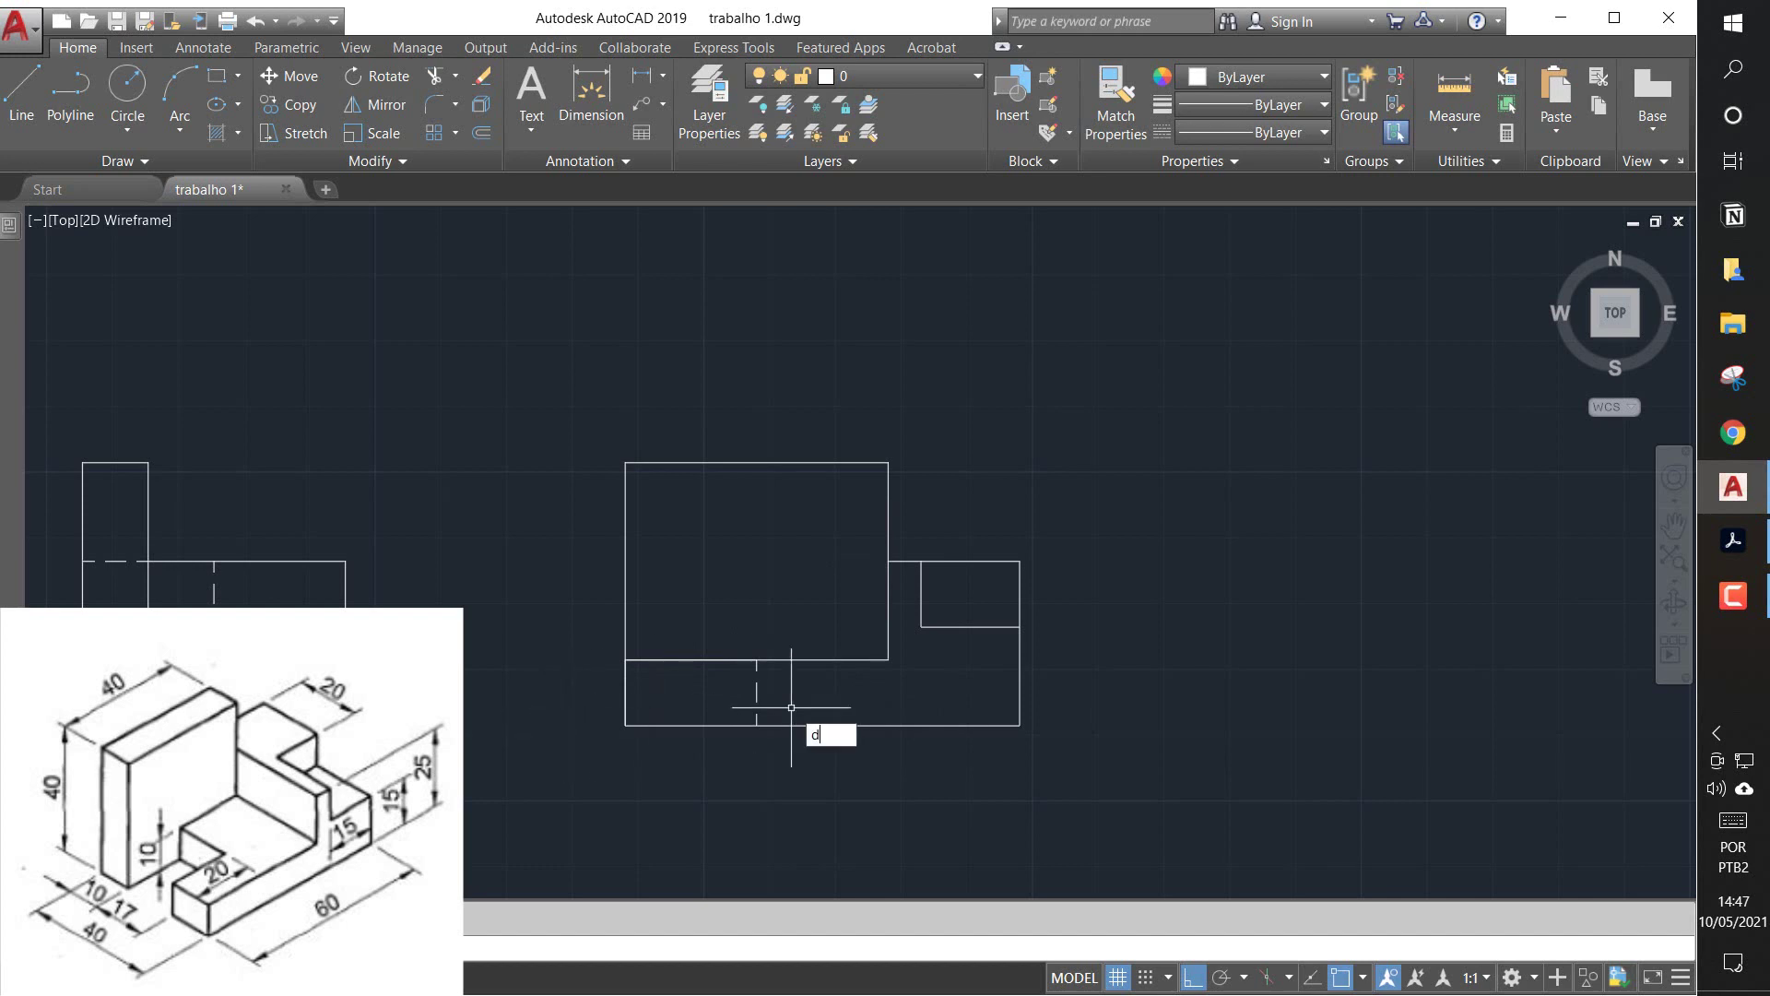
text(im)
key(Return)
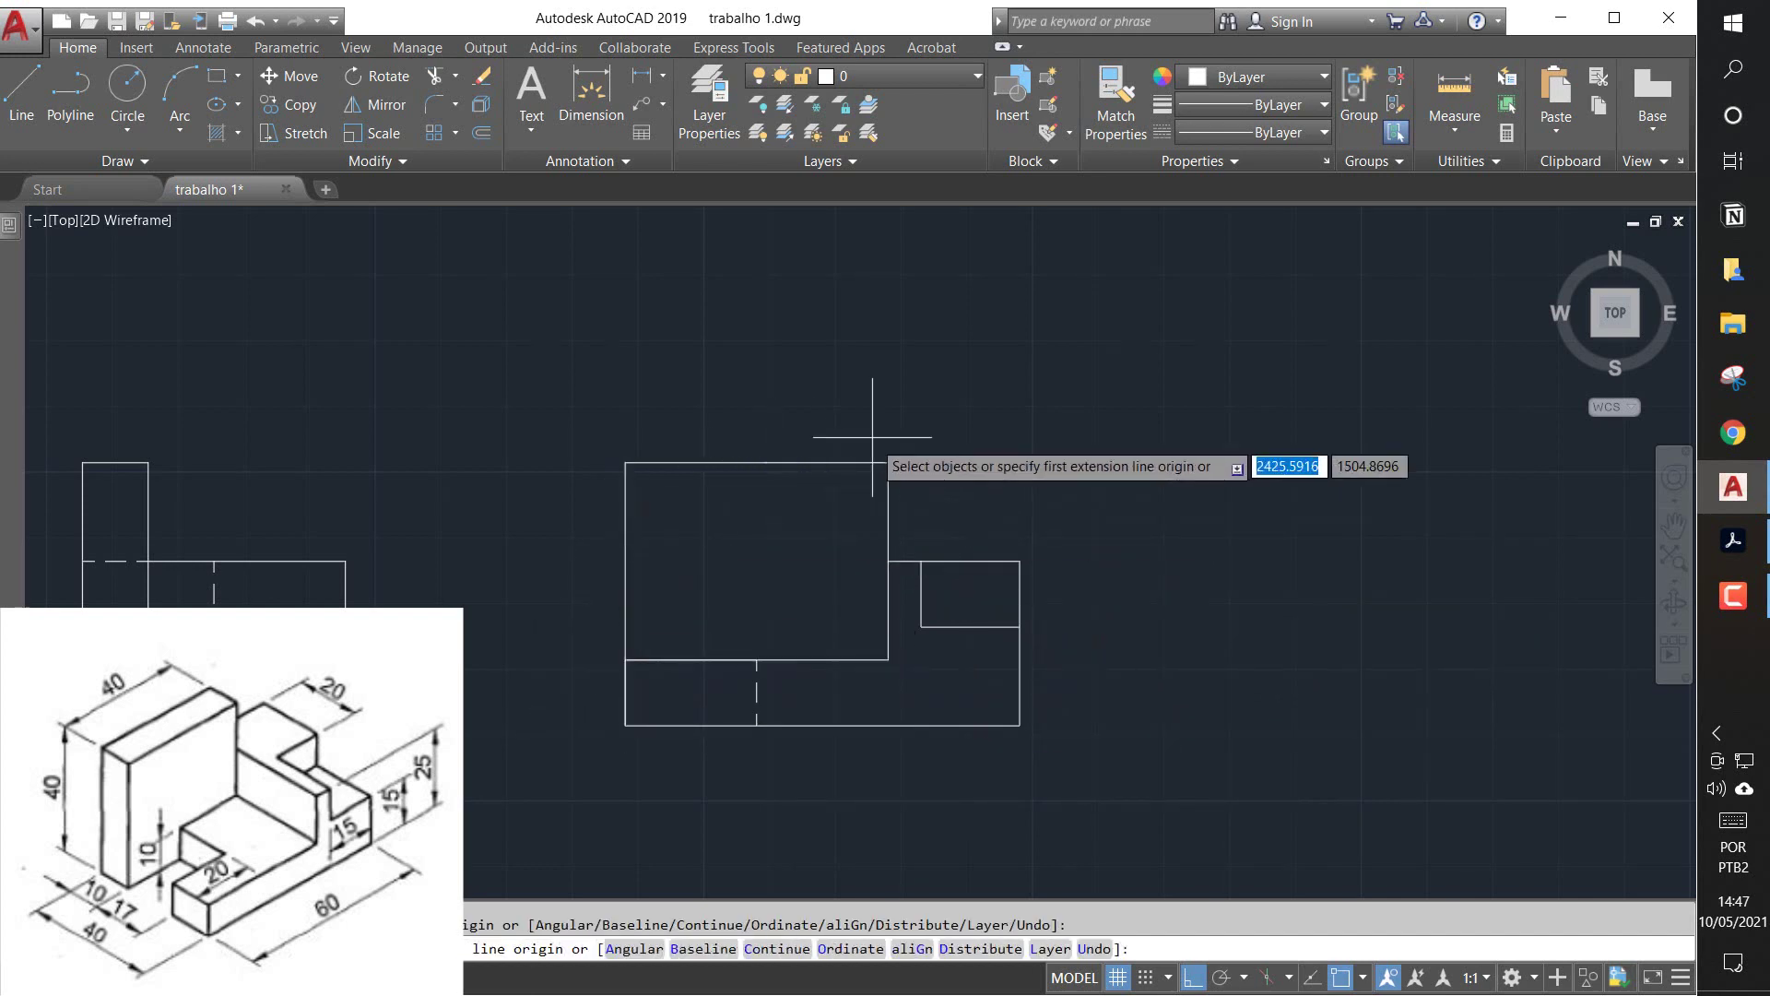
Below the first view, draw the 10-unit bottom edge and 40-unit vertical edge
scroll(868, 379, down, 4)
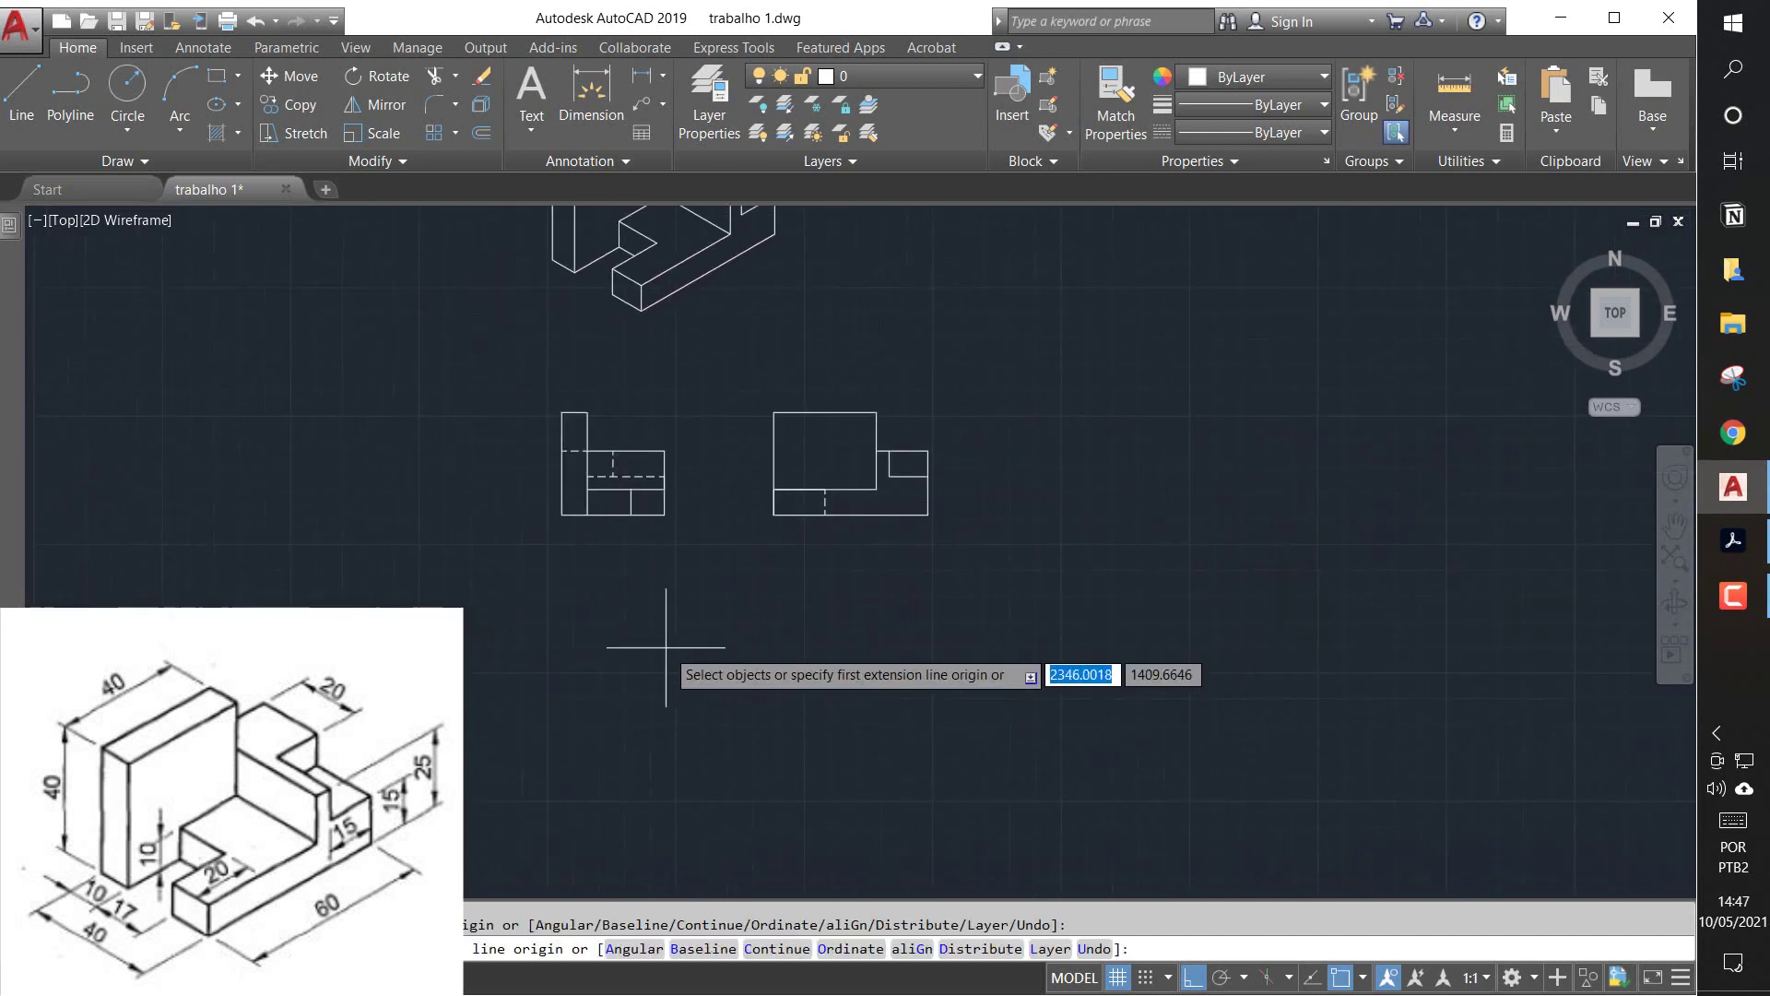
middle_drag(666, 648, 687, 660)
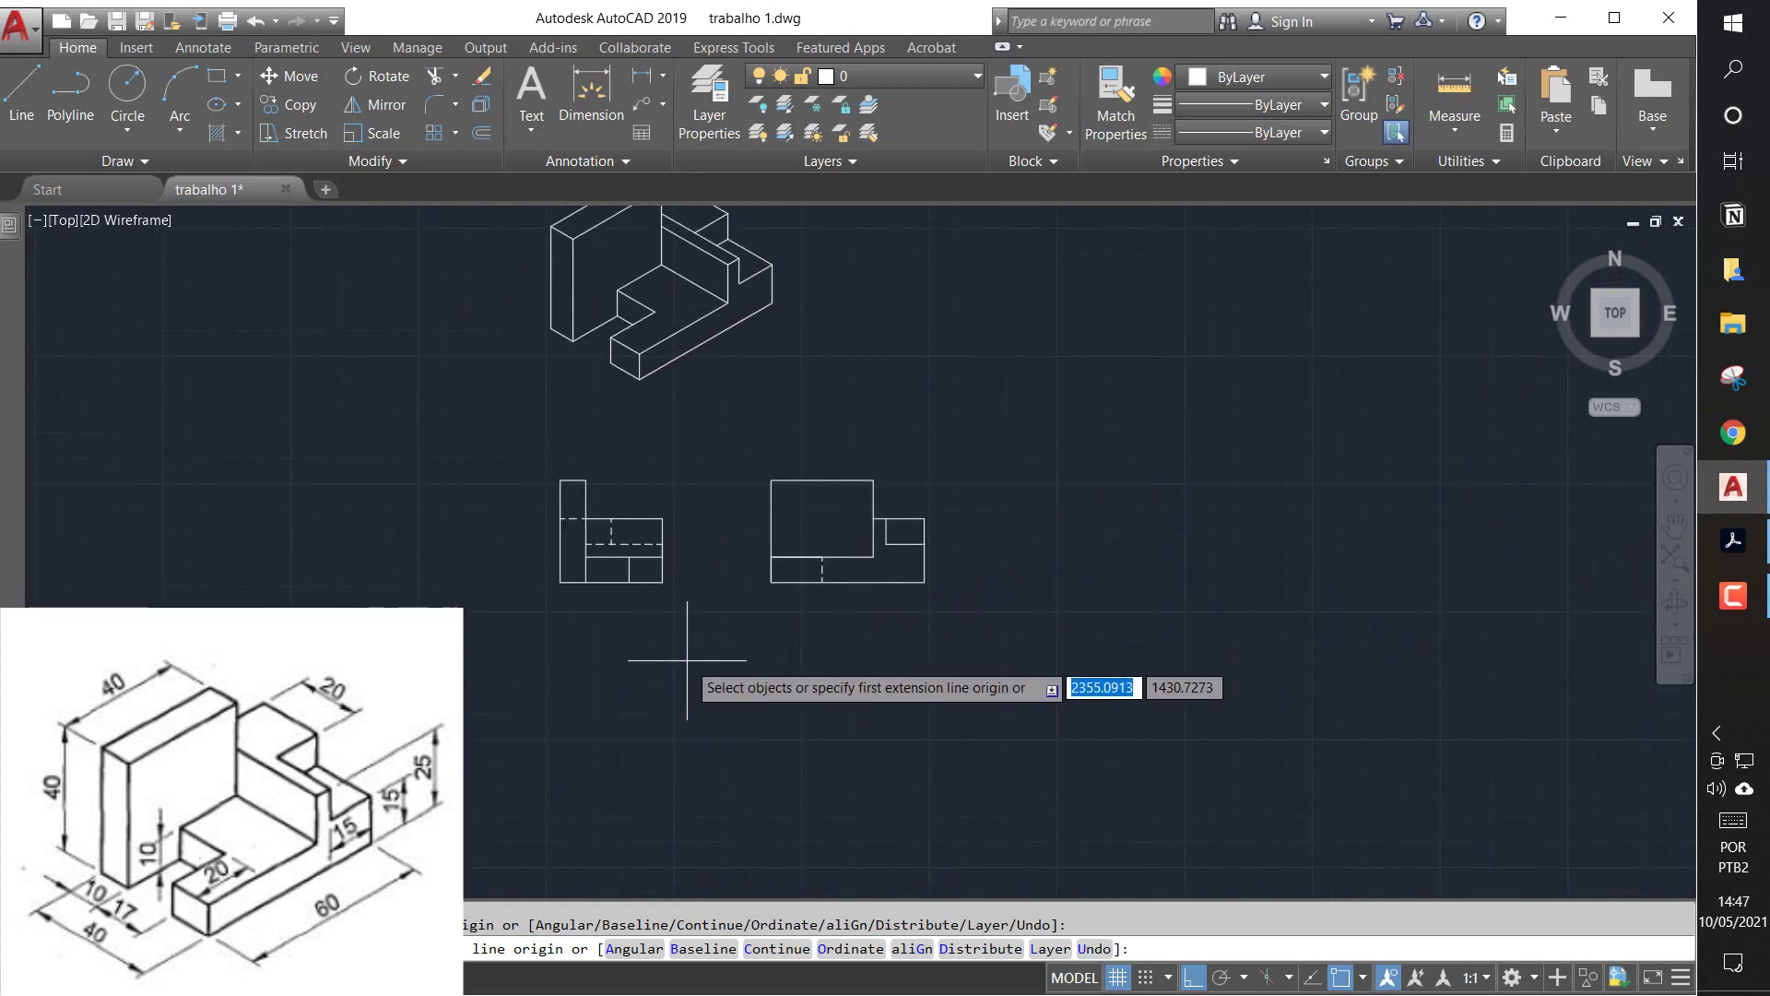
scroll(687, 660, up, 2)
scroll(830, 714, down, 4)
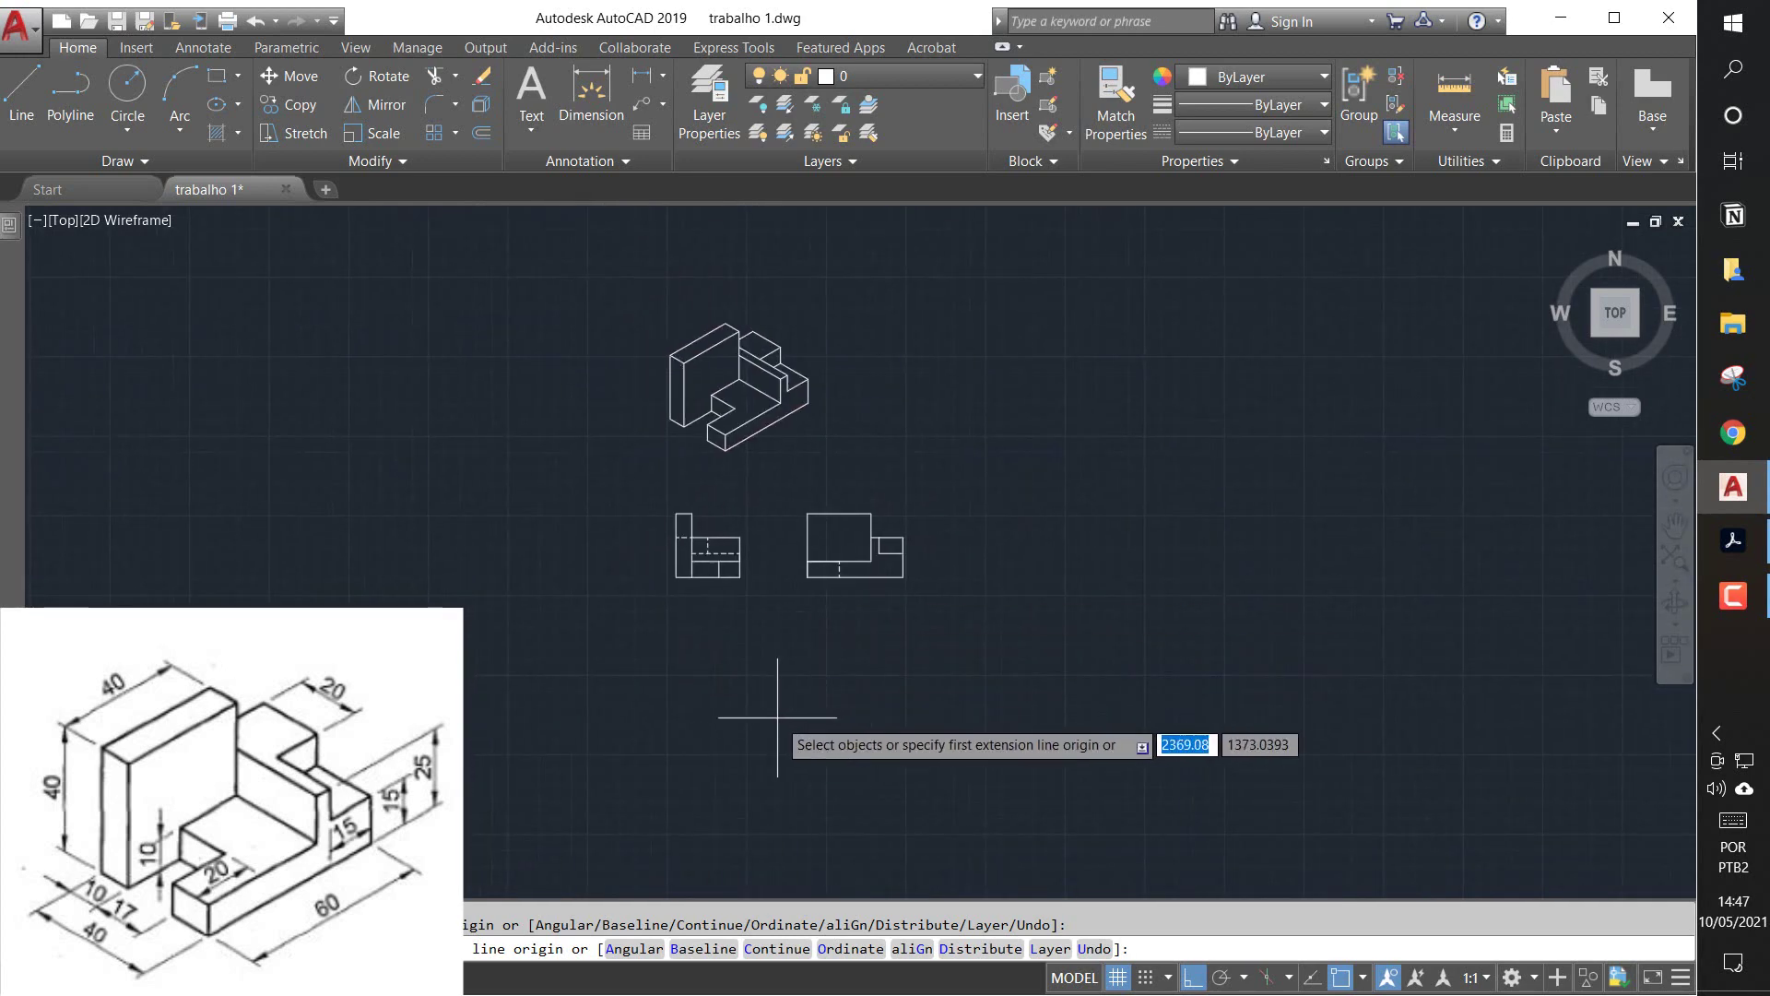
scroll(613, 719, up, 4)
click(655, 637)
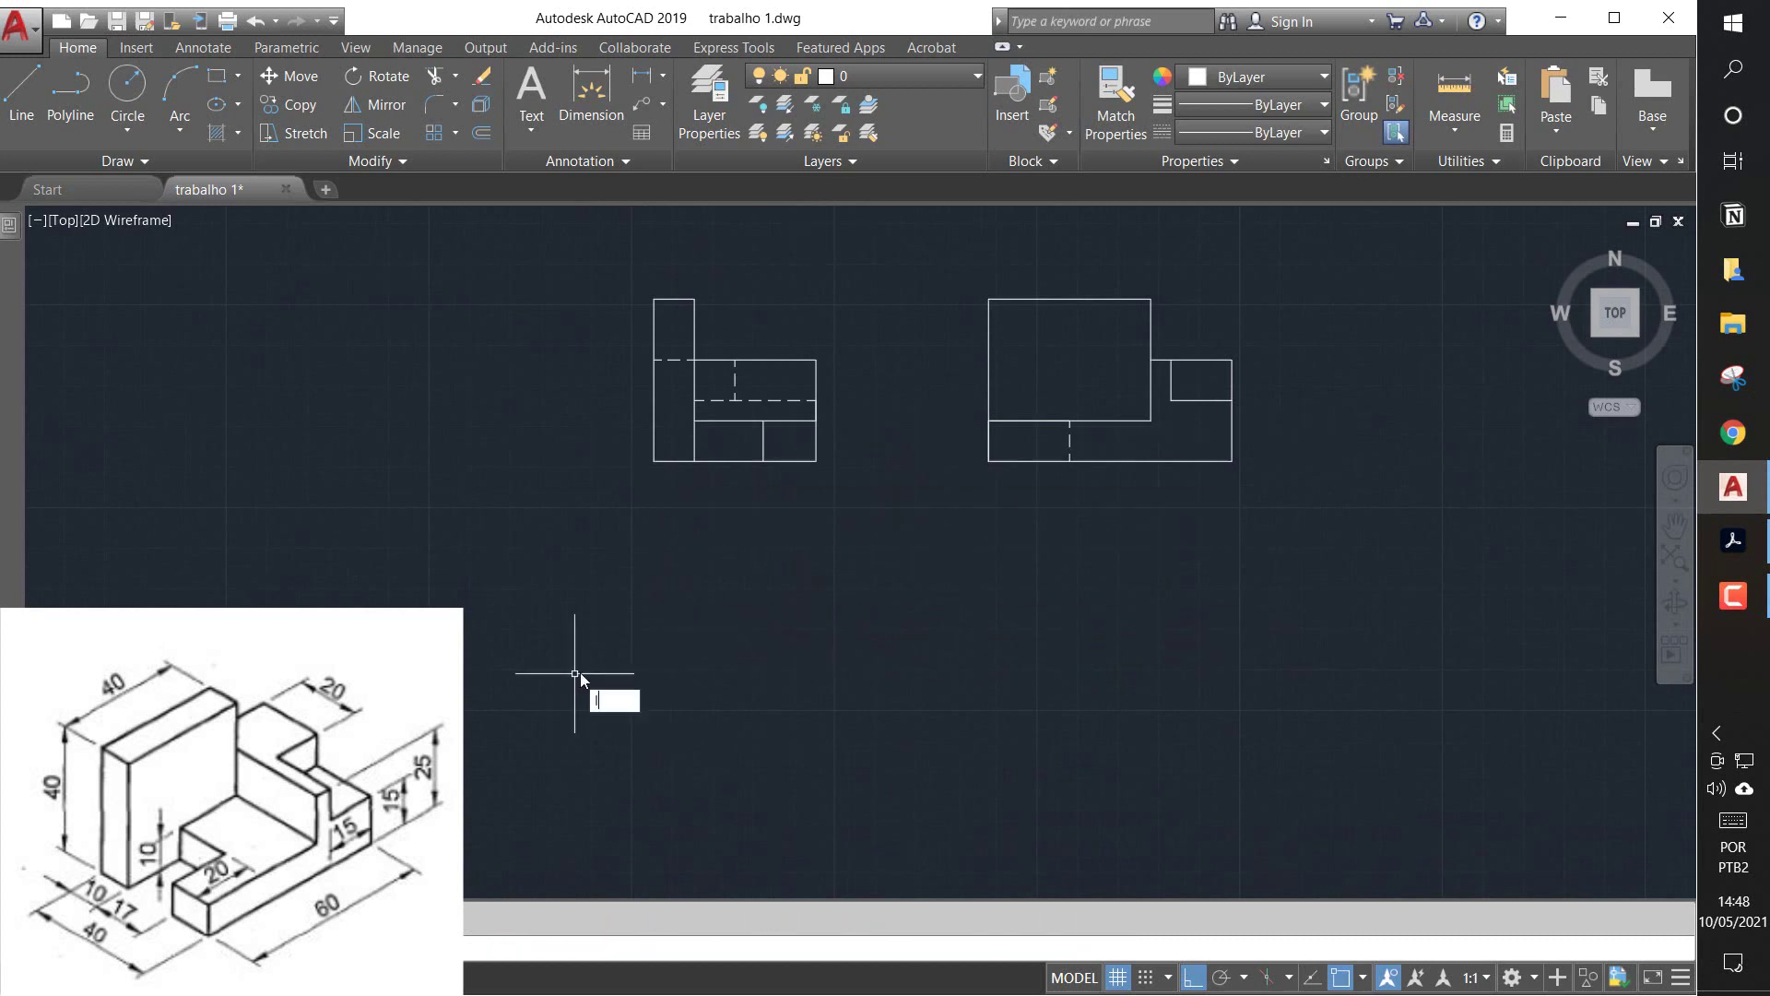
click(696, 802)
click(694, 638)
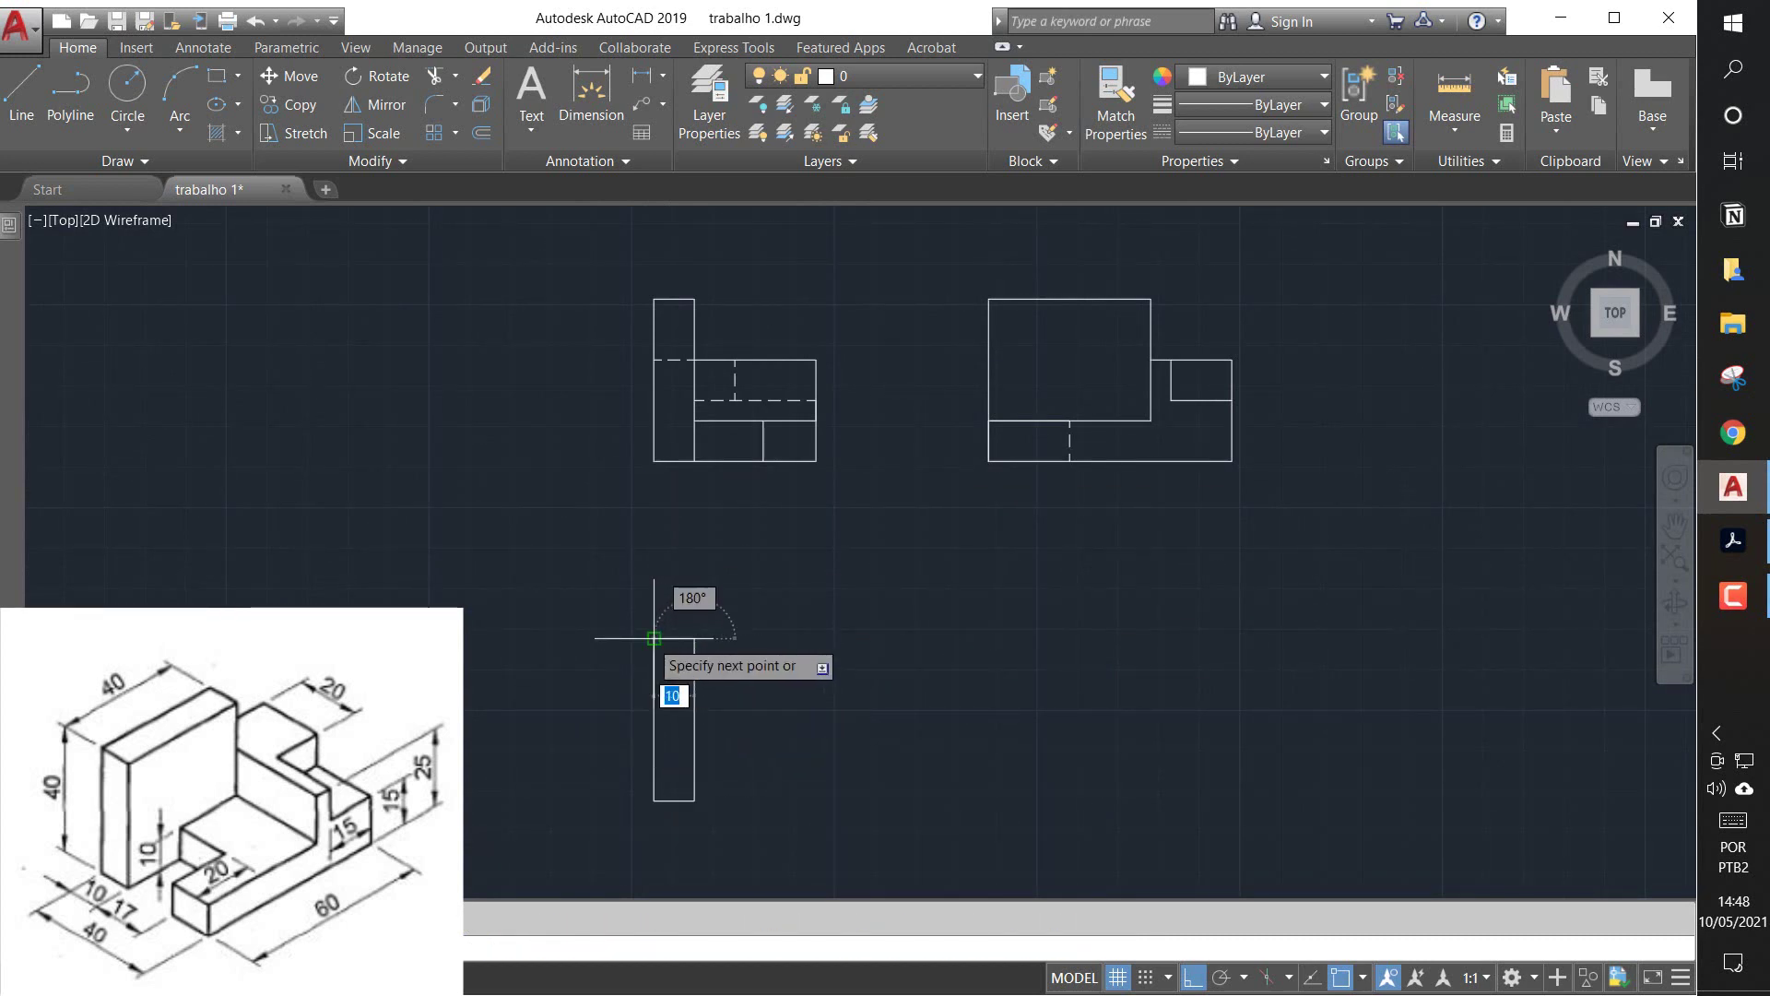
Draw a horizontal segment from the strip's right edge, then select the misplaced short segment
key(space)
click(694, 758)
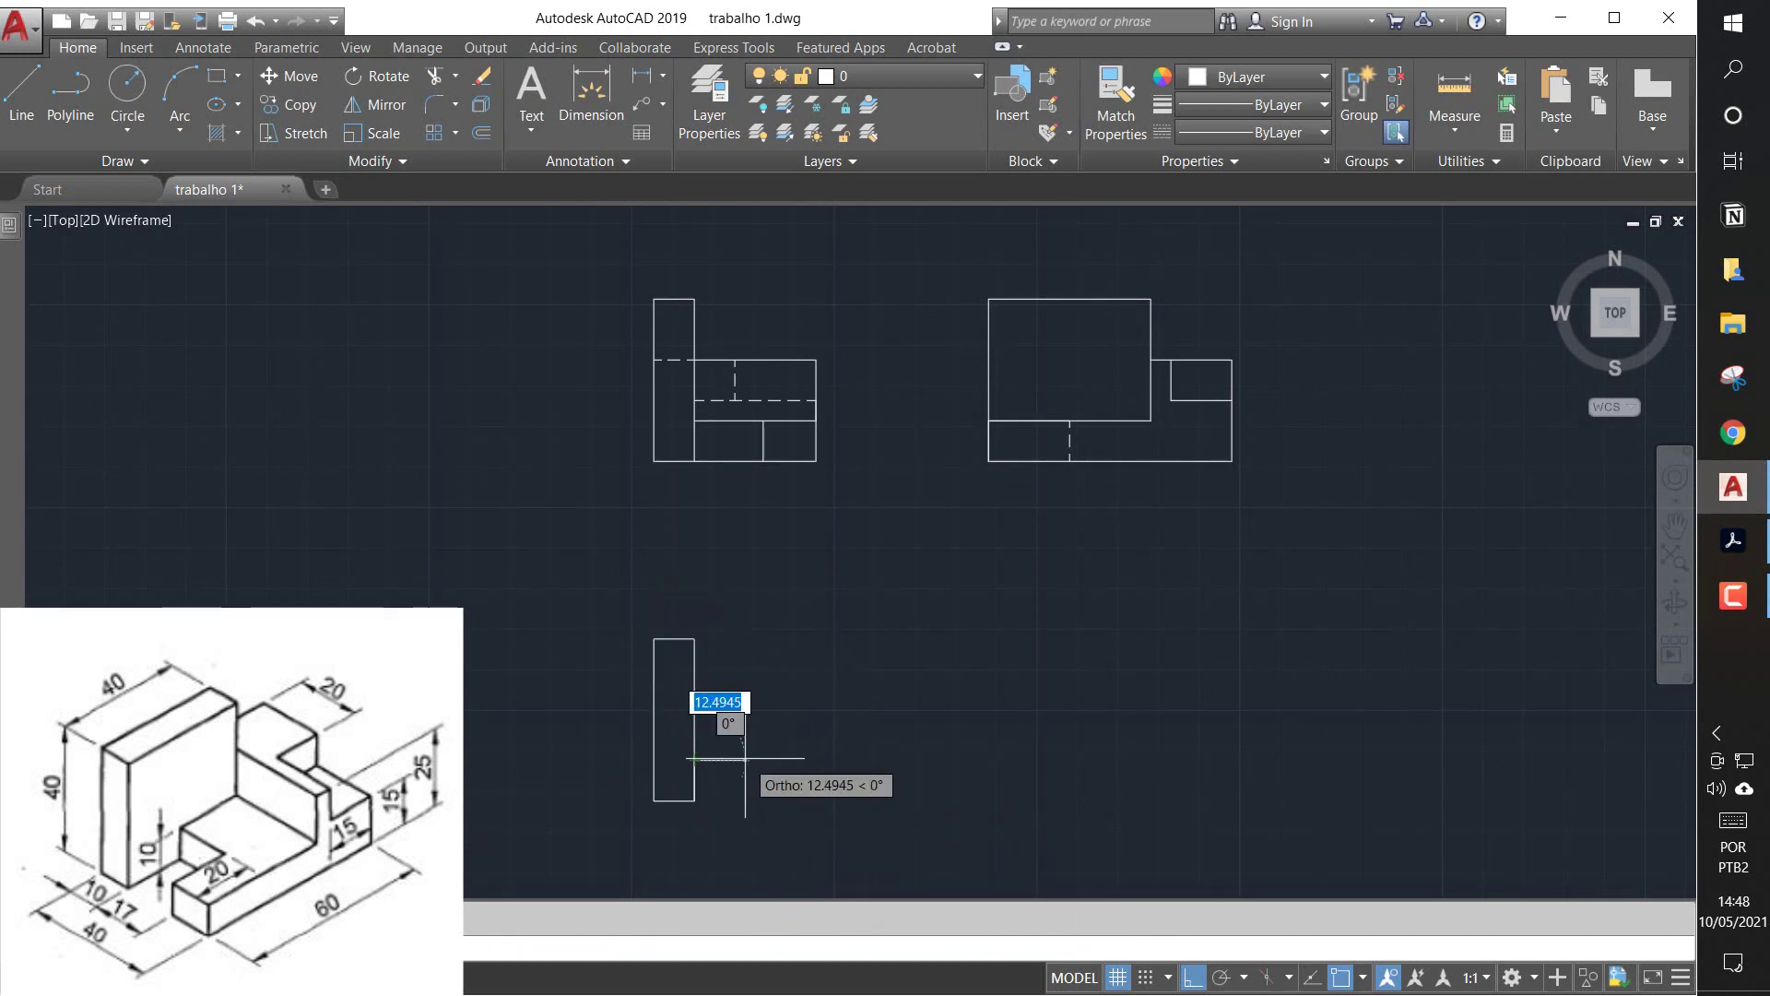
click(764, 759)
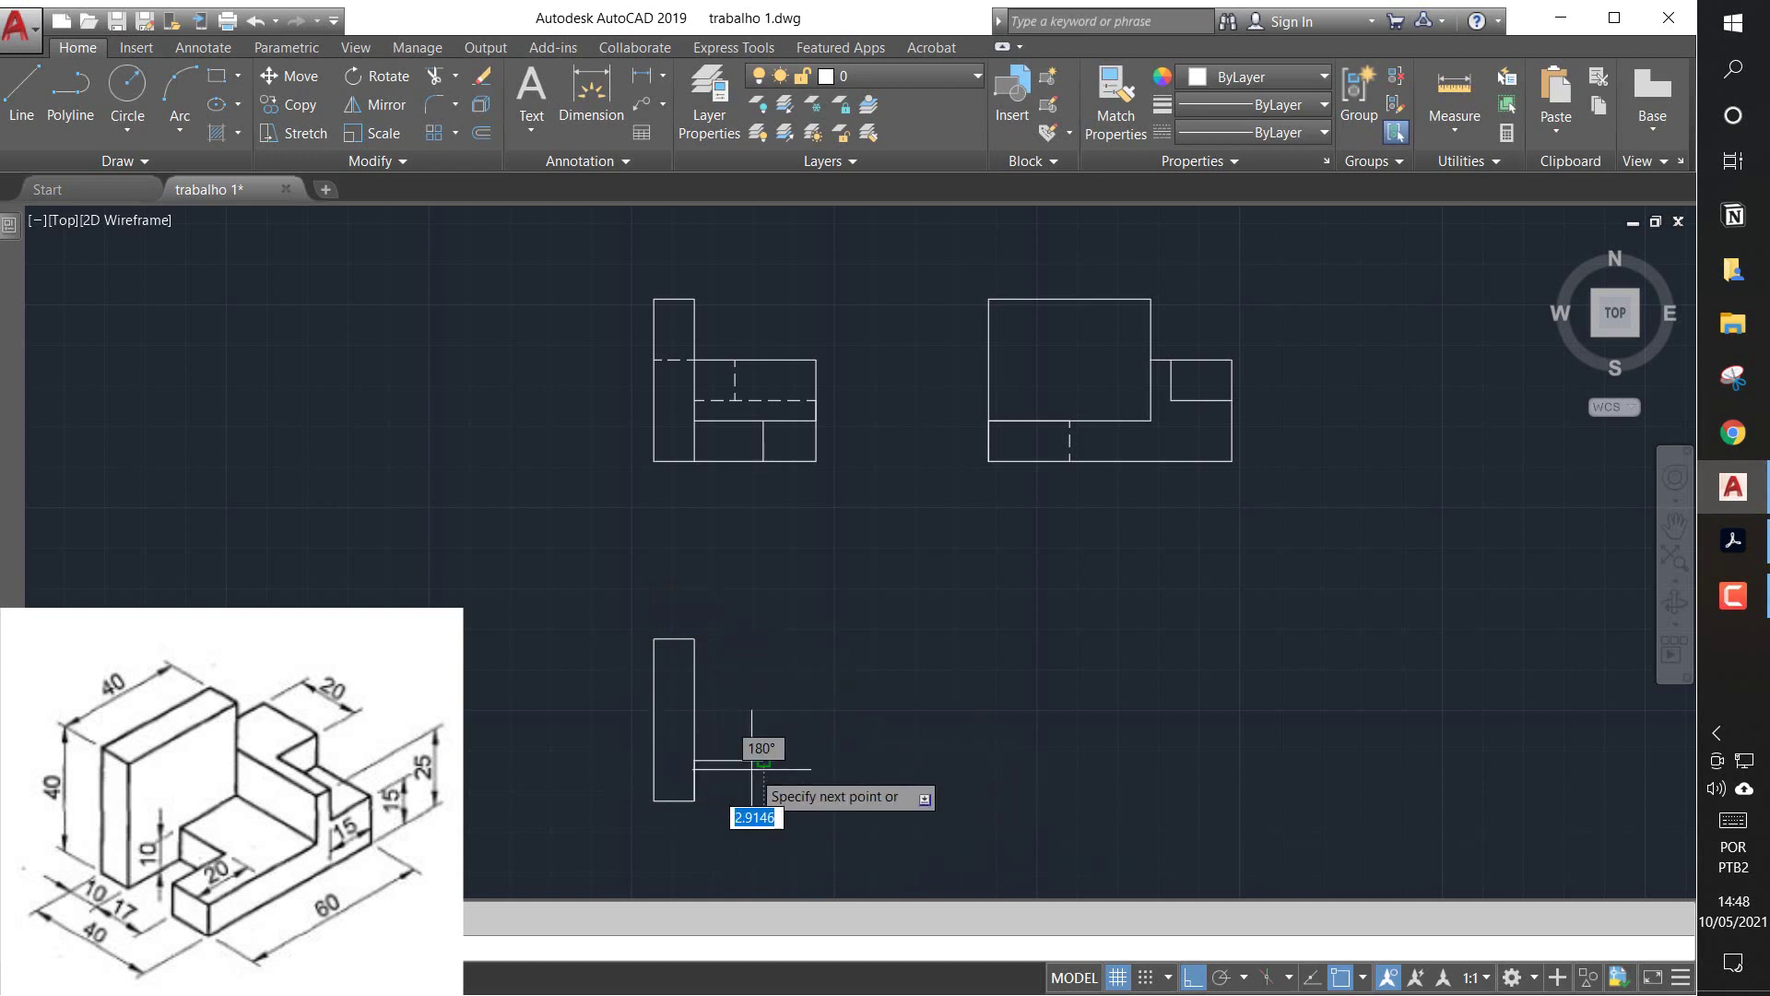
key(Escape)
click(696, 779)
scroll(721, 784, up, 2)
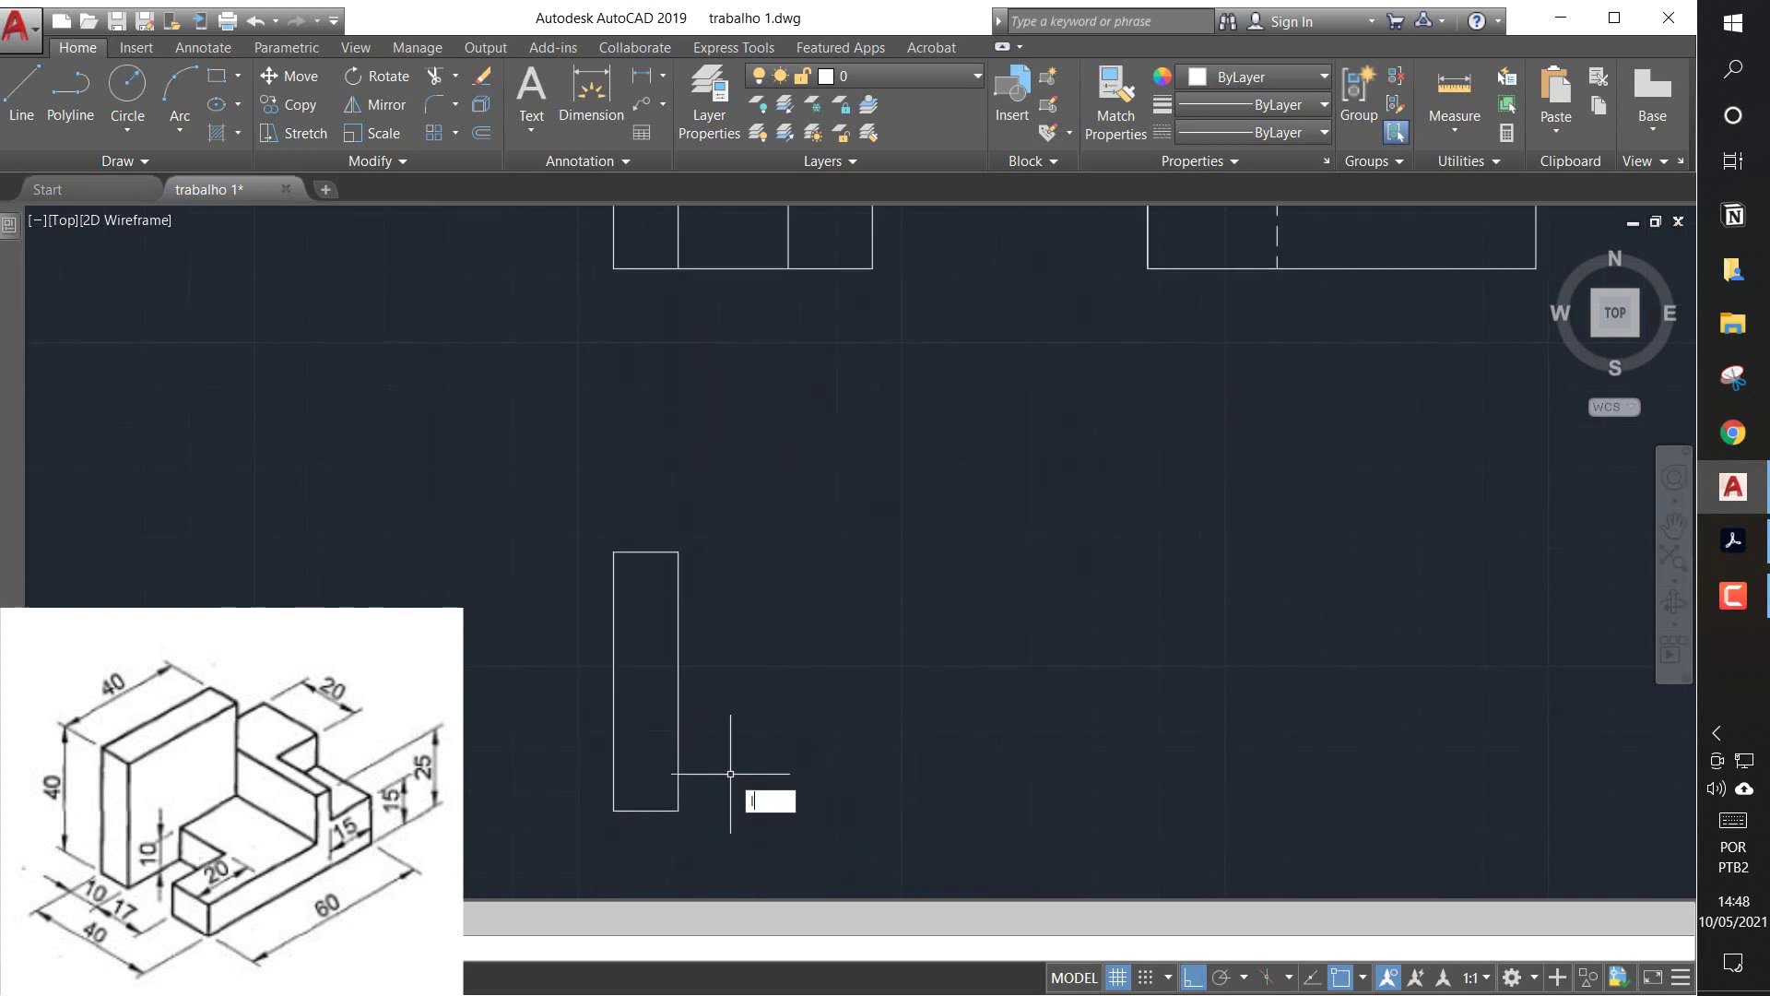
Draw the closed outline around the bottom slot, up to the top edge and back down
key(space)
click(679, 682)
click(788, 682)
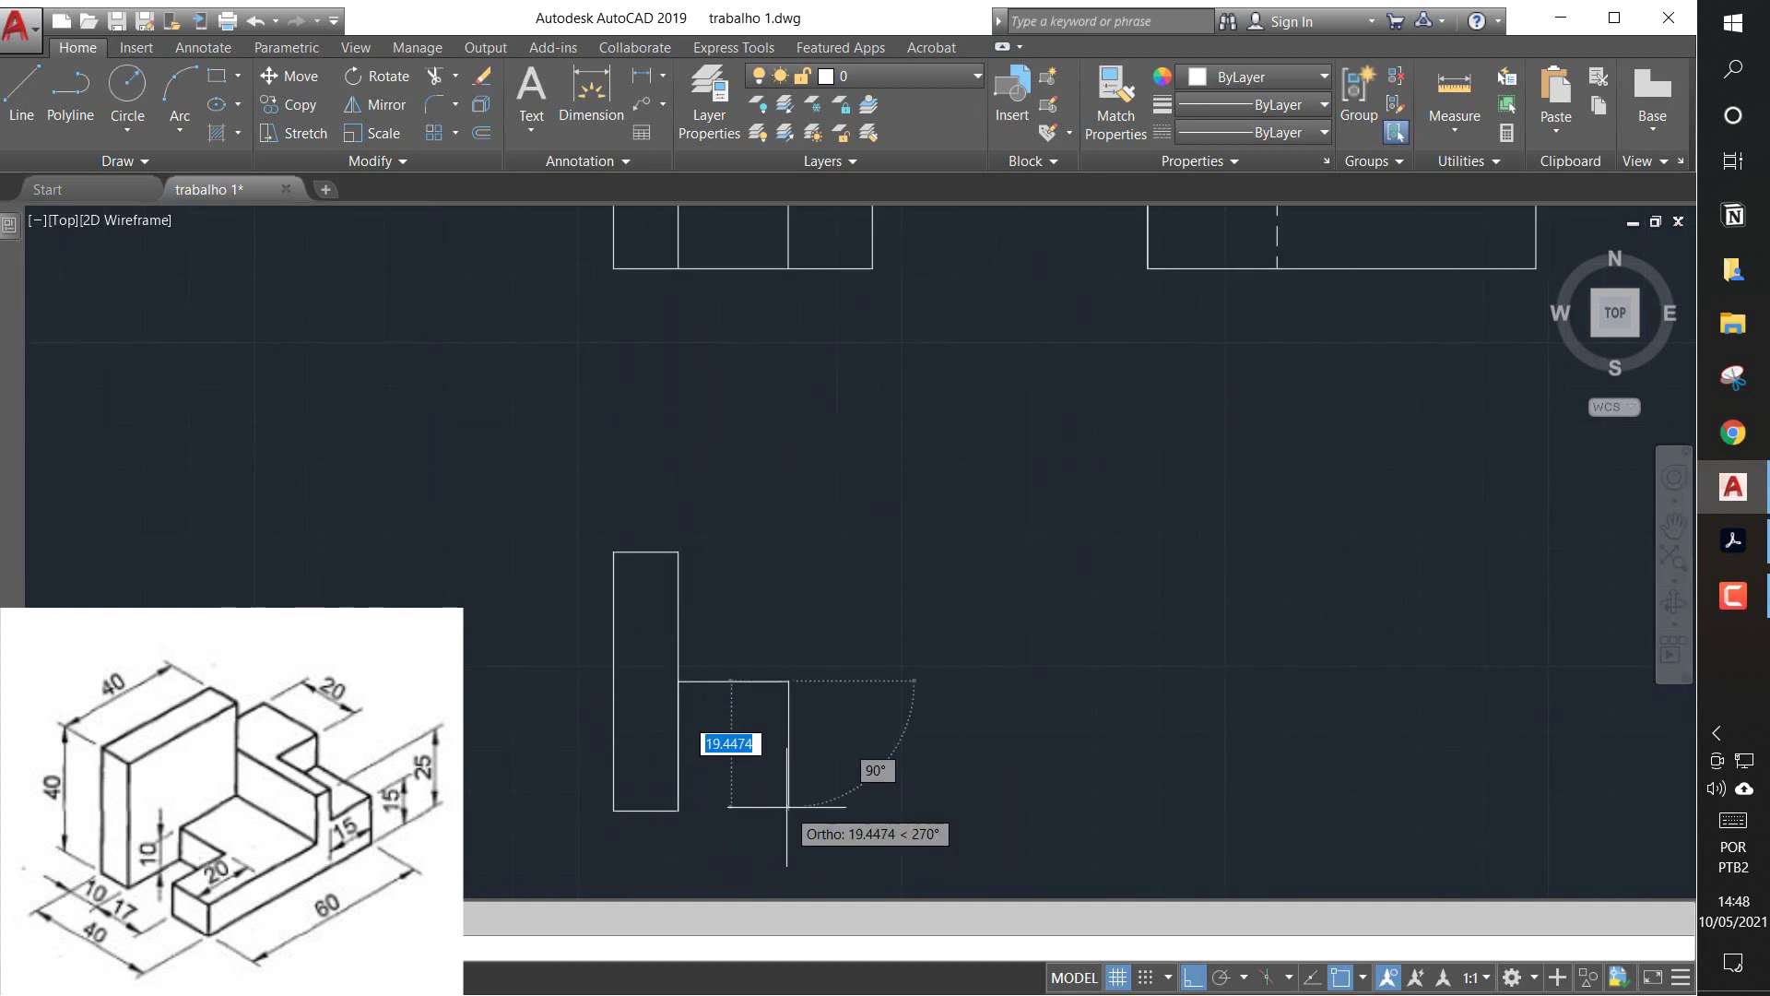
click(789, 811)
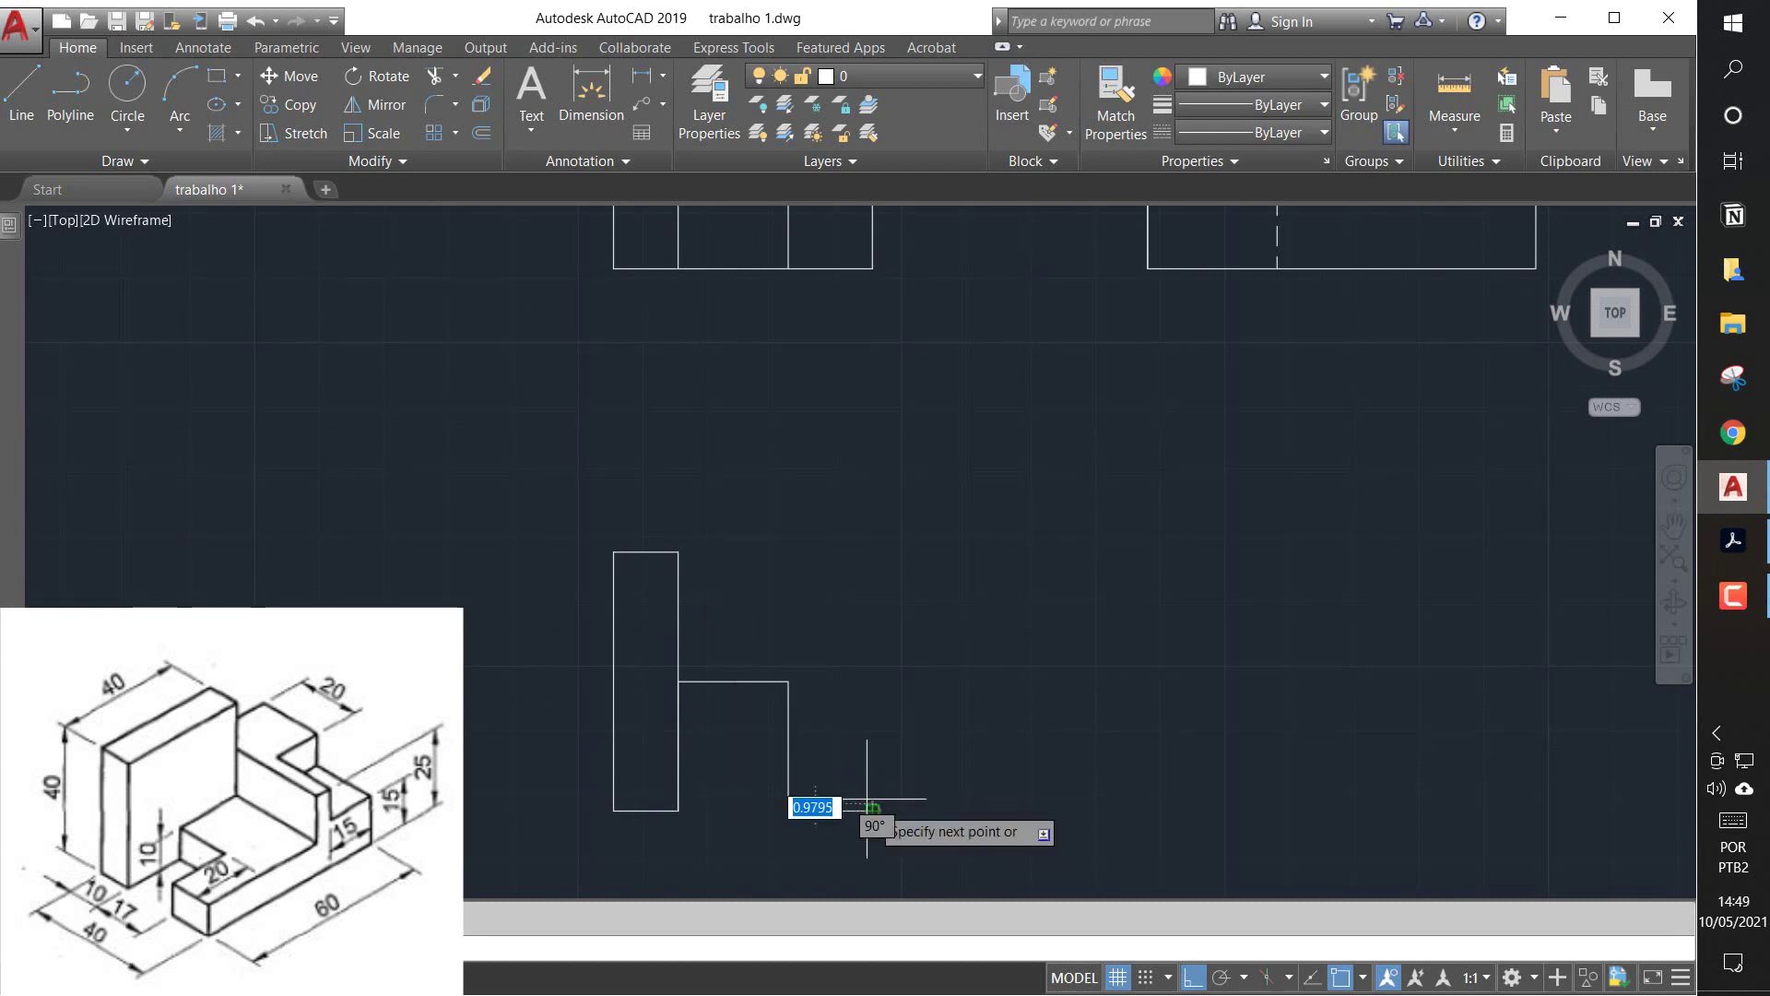
click(868, 802)
click(858, 423)
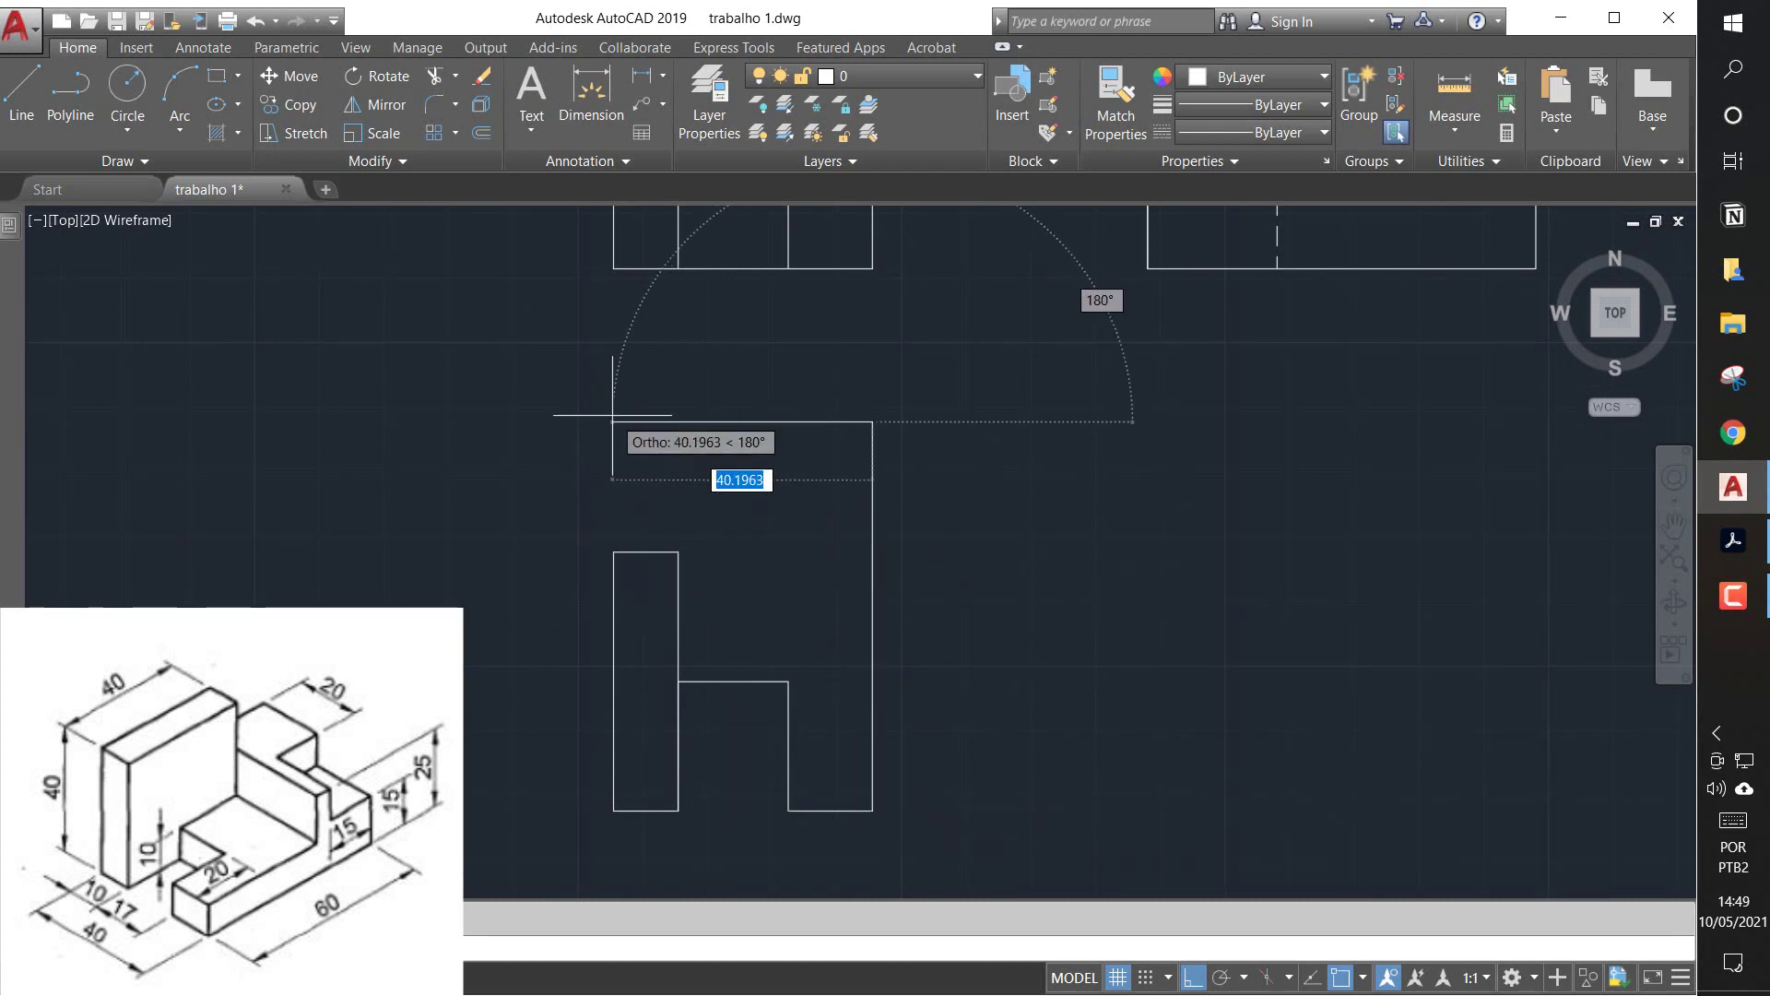
click(613, 423)
click(613, 552)
key(Escape)
text(l)
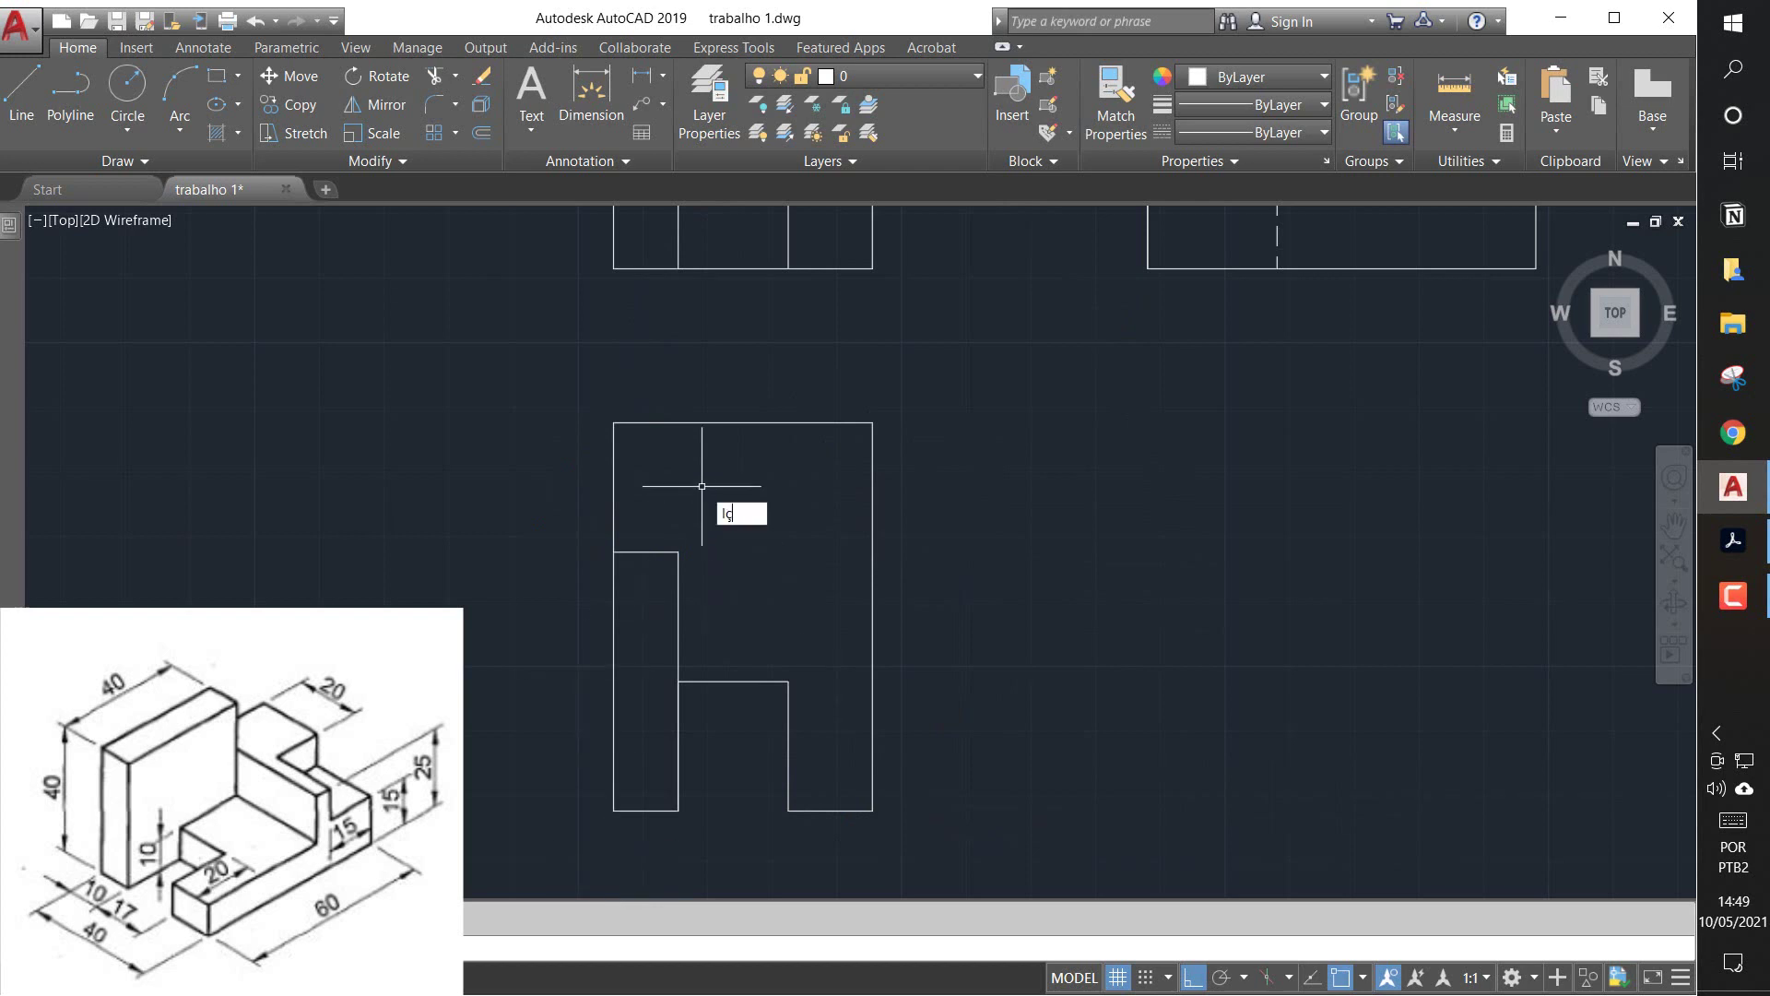
Draw the top-right notch with a 15-unit drop and a 20-unit run
key(Return)
click(613, 423)
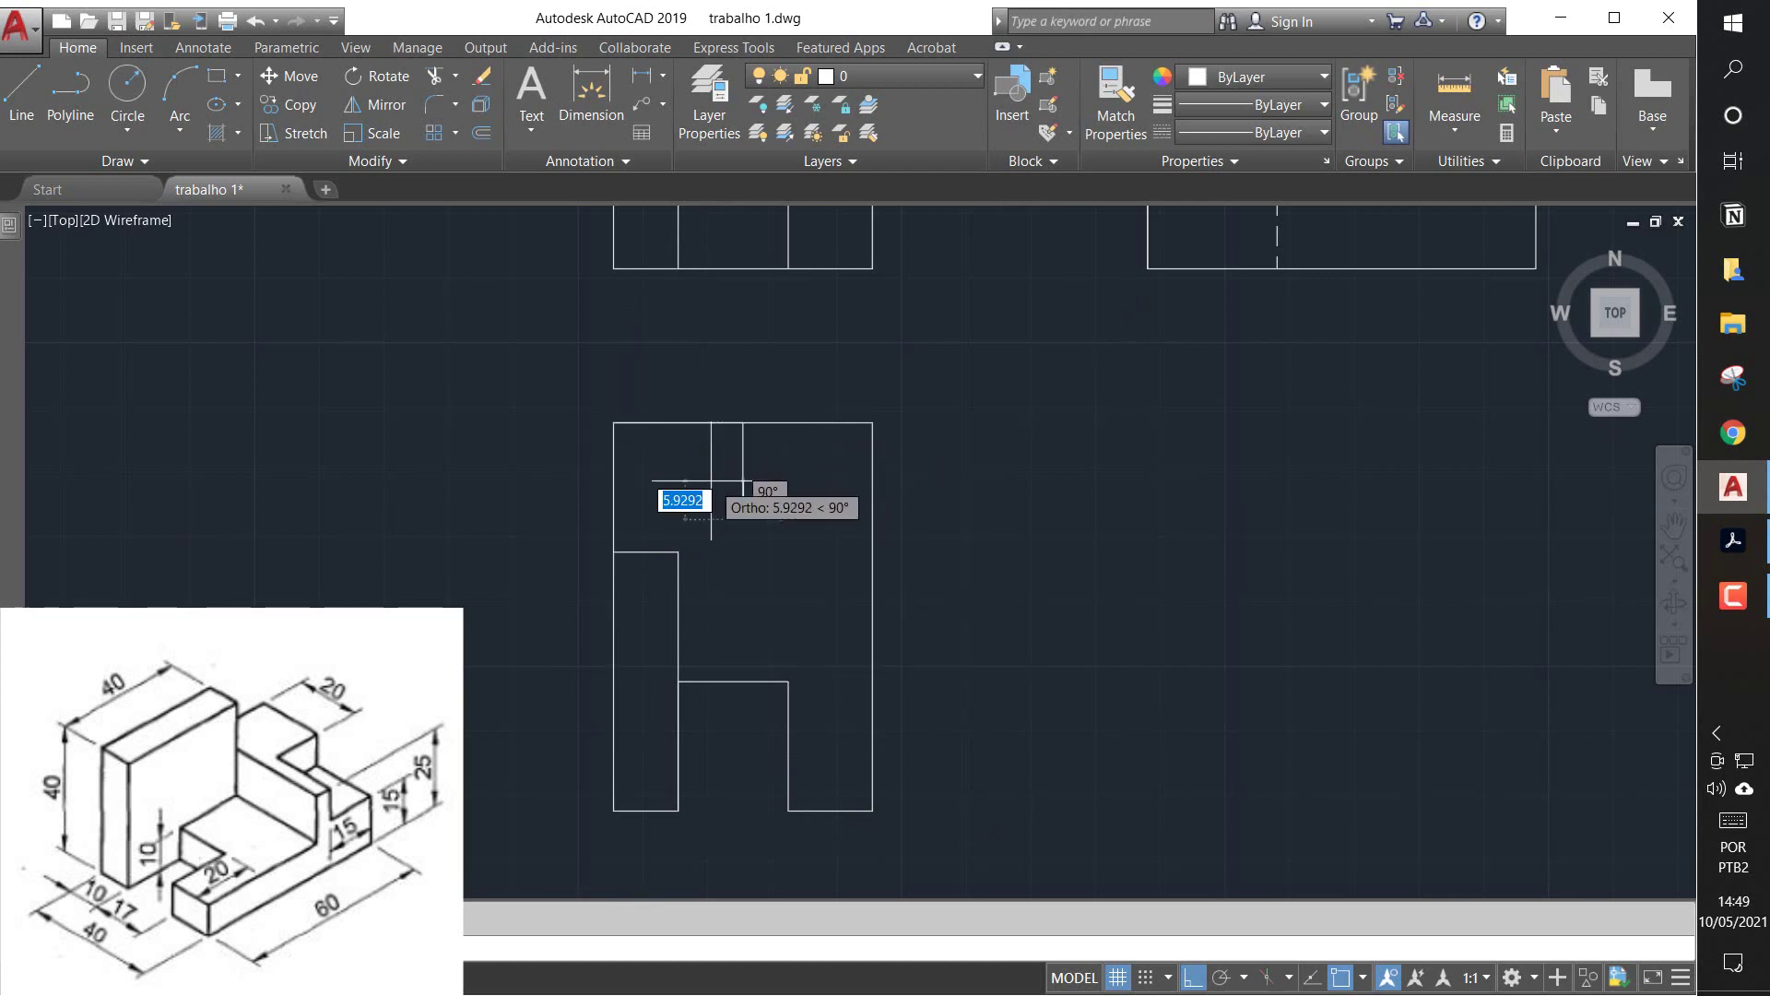
text(15)
key(Return)
text(20)
key(Return)
key(Return)
key(Return)
click(679, 552)
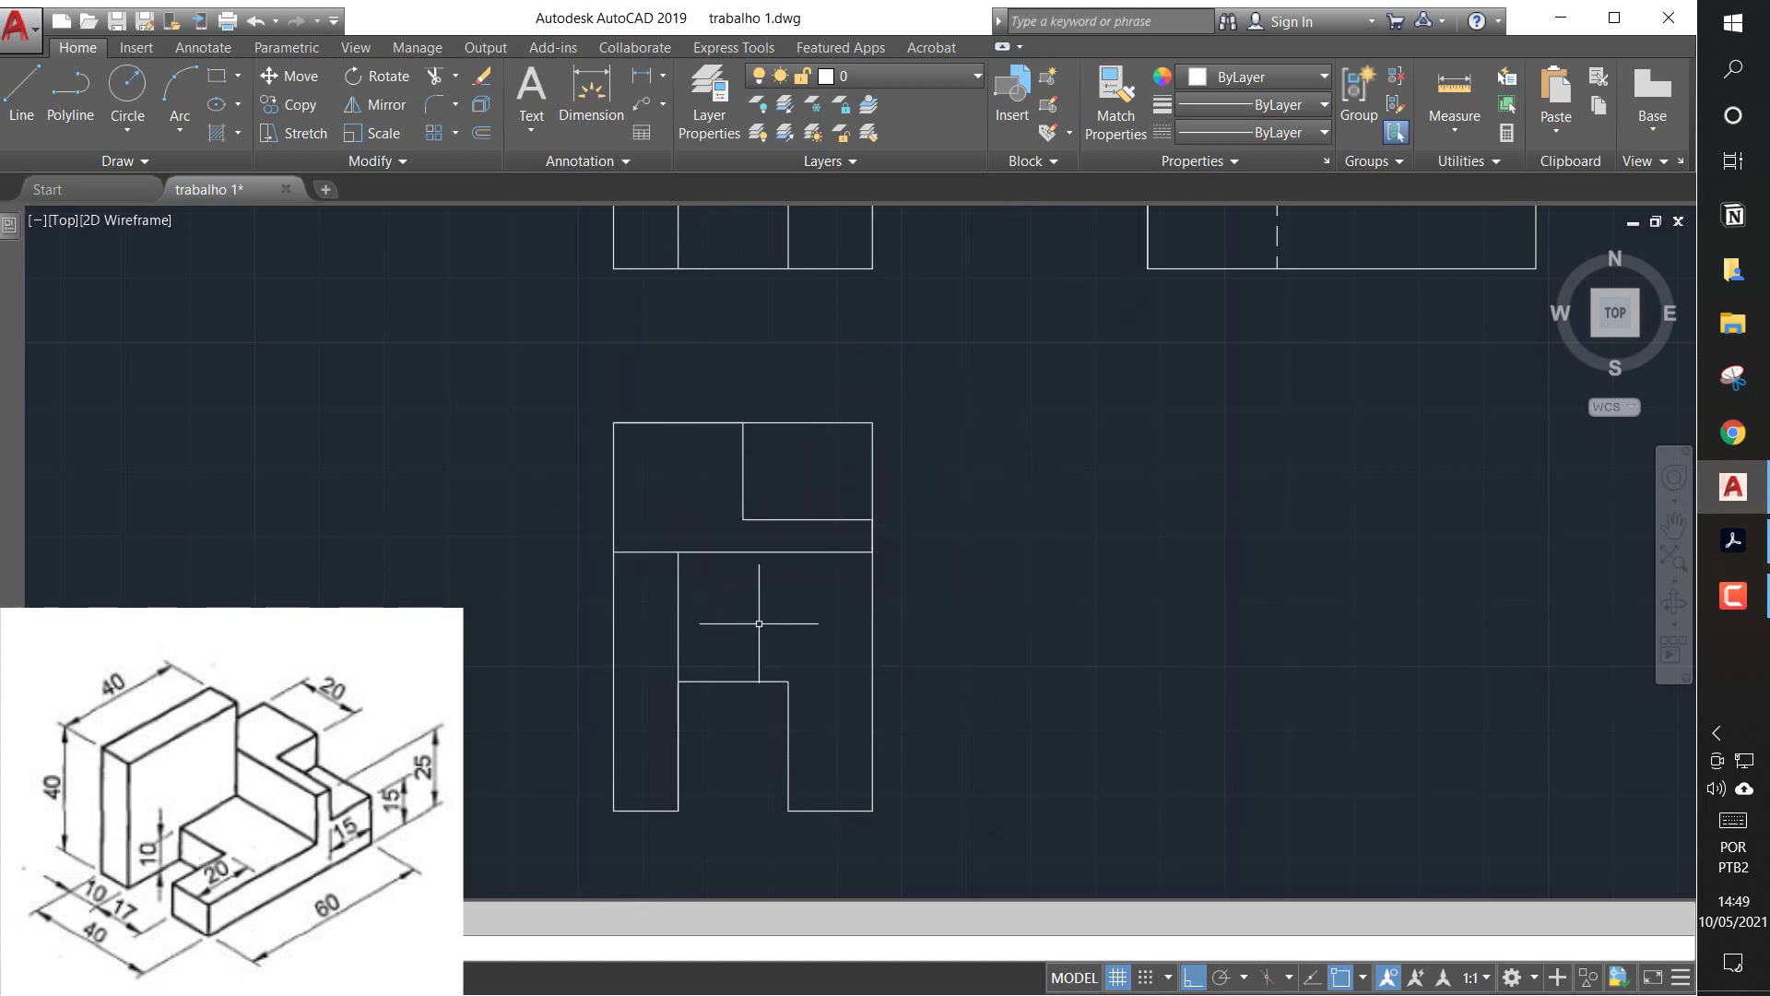
Pan the finished views aside to make room for the isometric plate
scroll(937, 574, down, 1)
scroll(692, 617, down, 3)
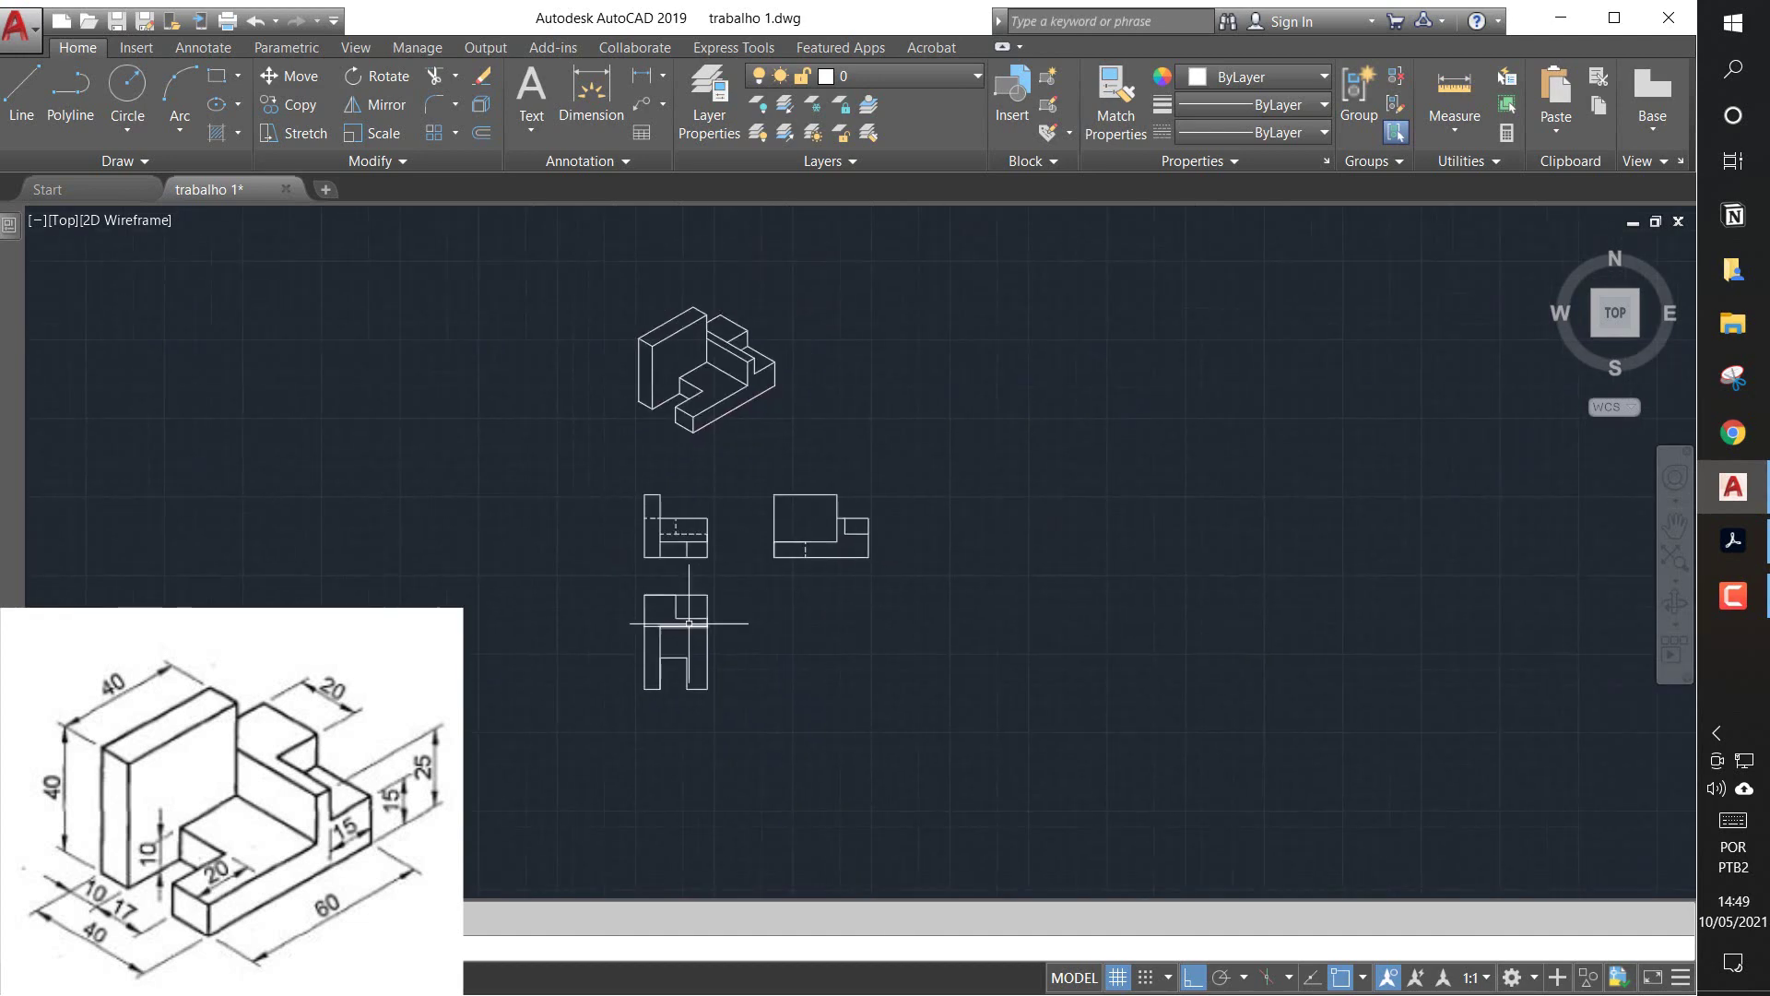
scroll(483, 580, down, 2)
scroll(483, 580, up, 3)
scroll(790, 581, down, 2)
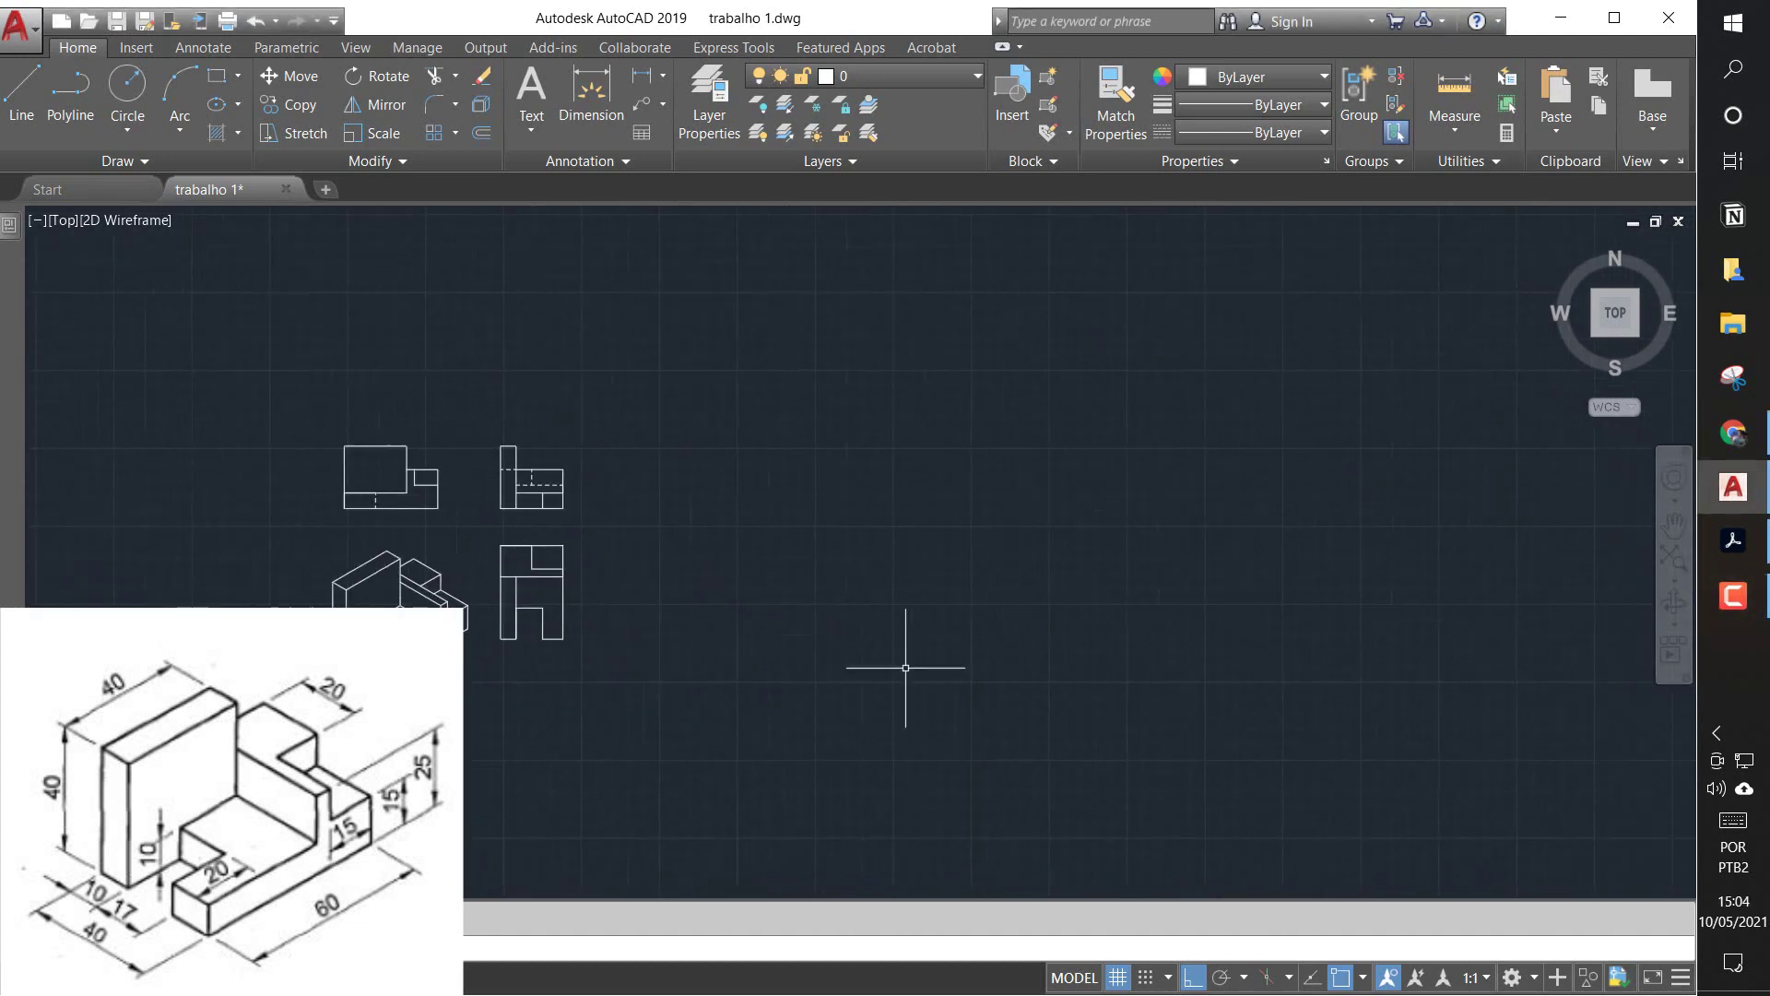
middle_drag(996, 526, 878, 526)
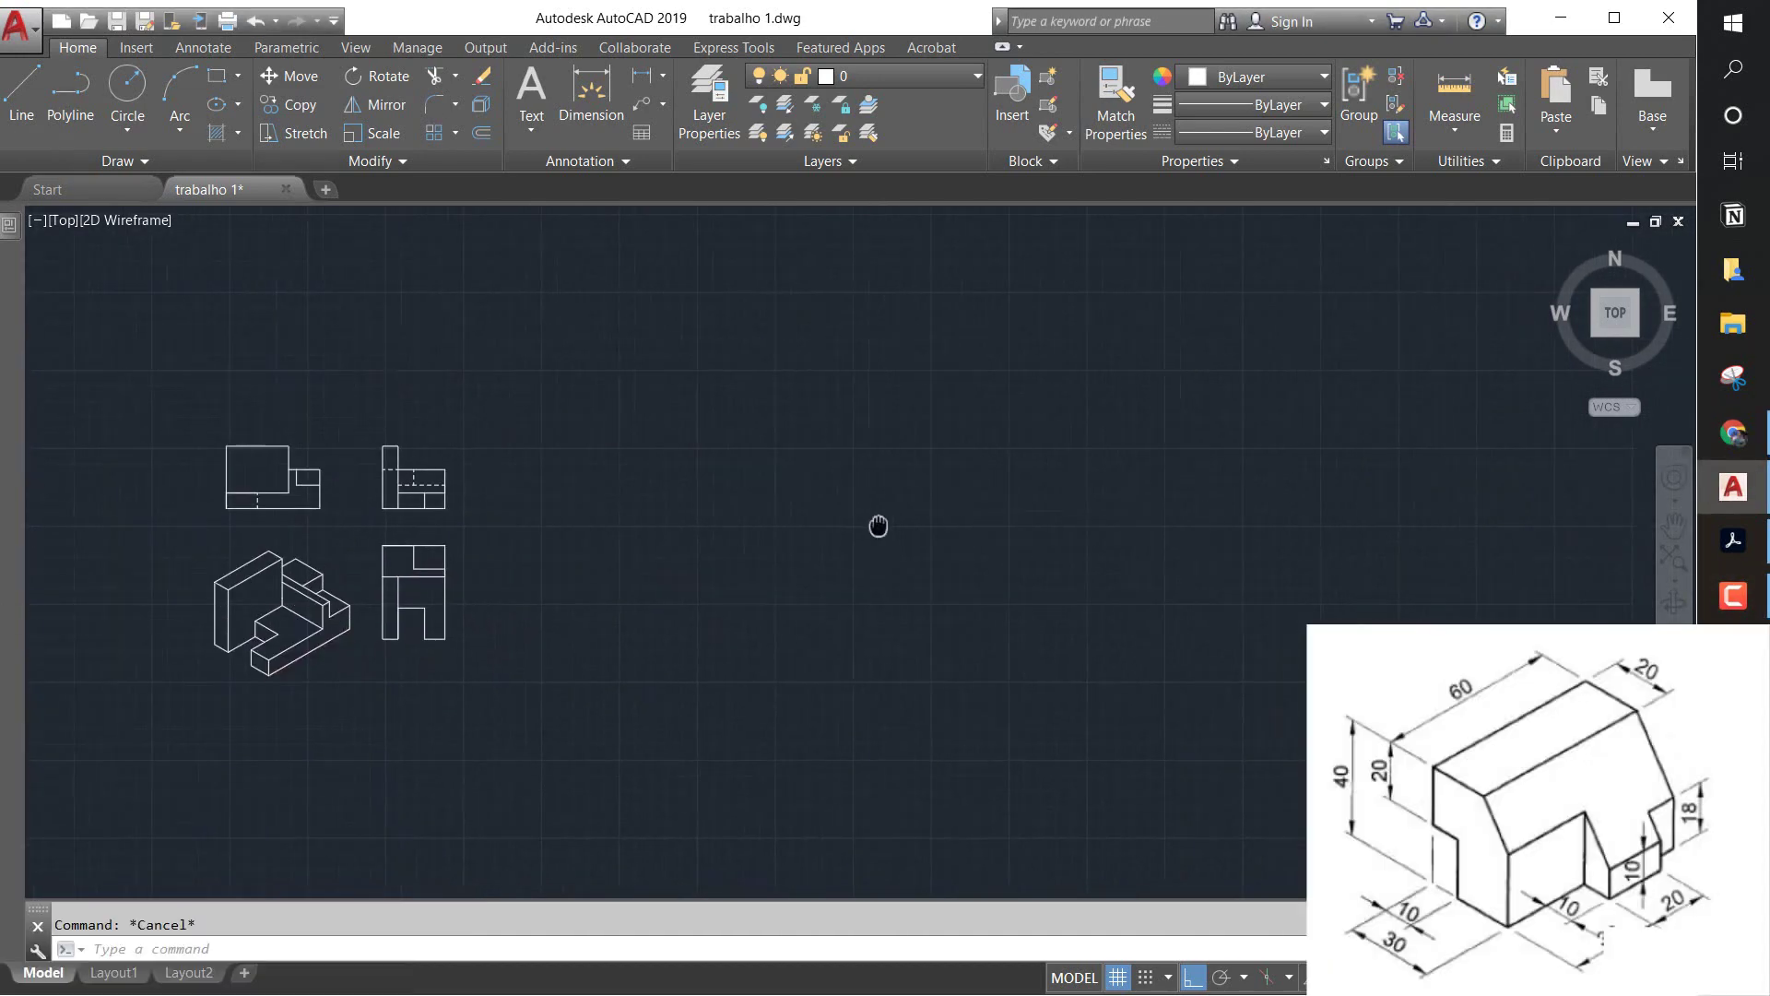
Draw the box's red 60-unit vertical edge and 30-unit slanted edge
key(l)
key(Return)
click(738, 452)
text(60)
key(Return)
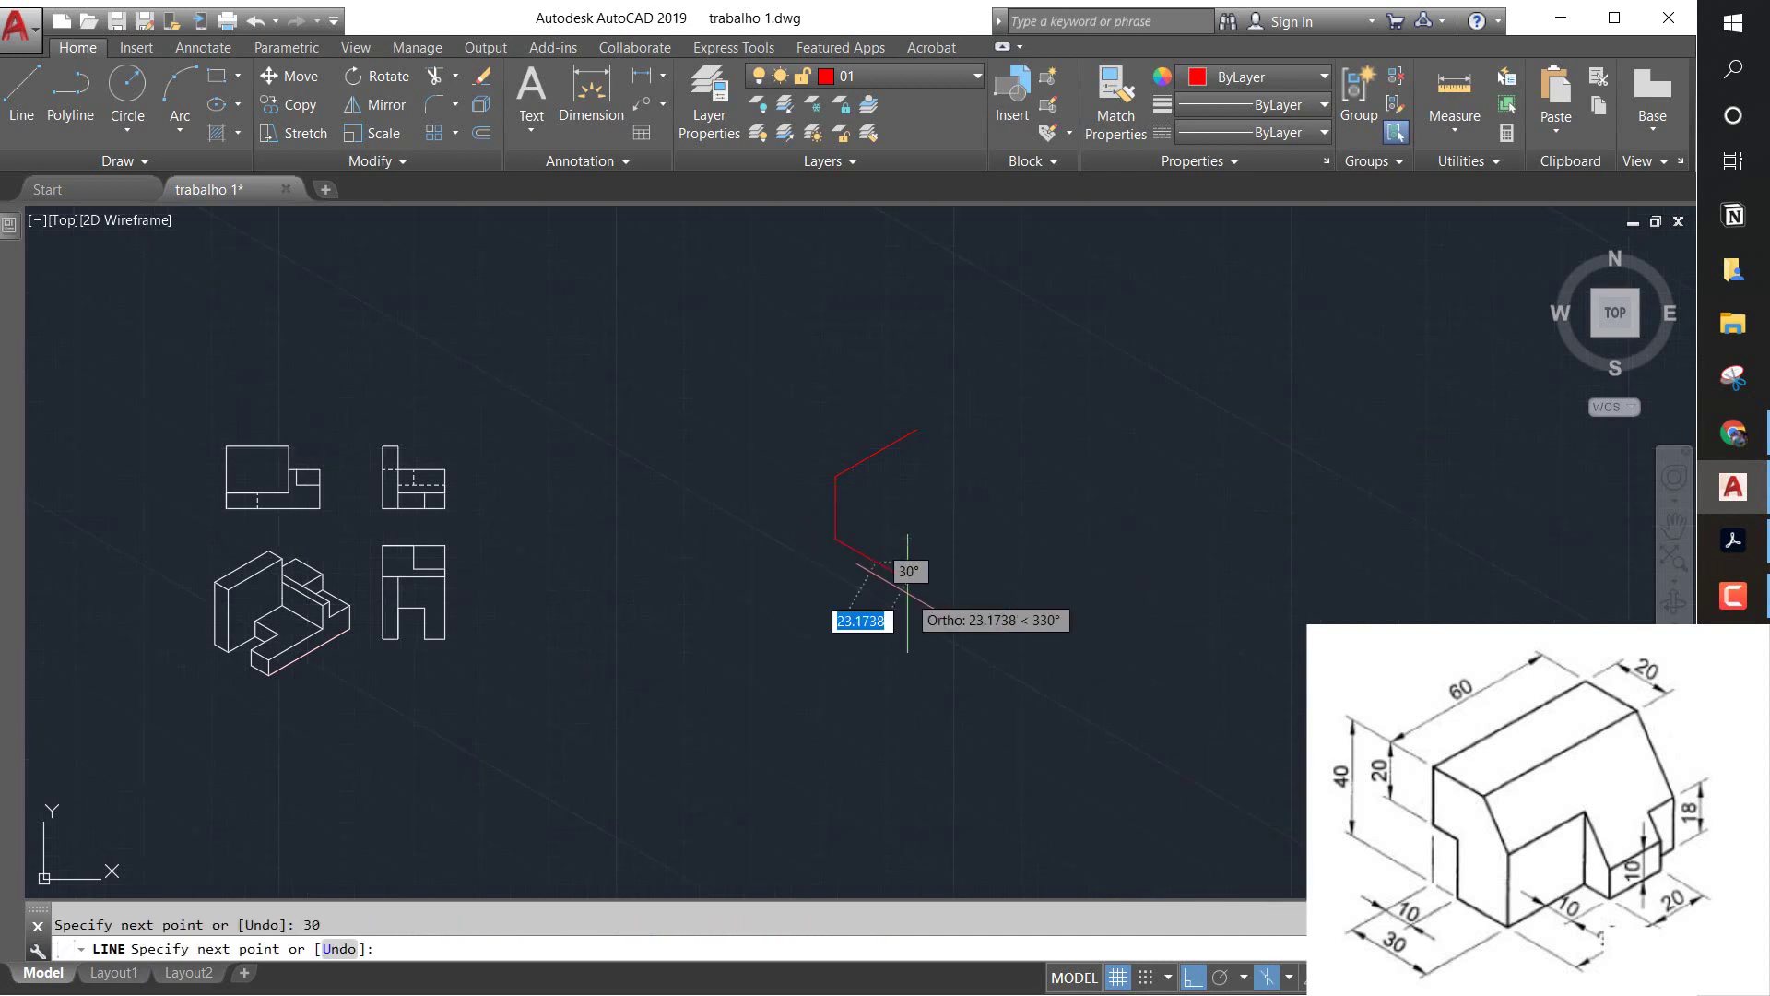
text(30)
key(Return)
click(875, 506)
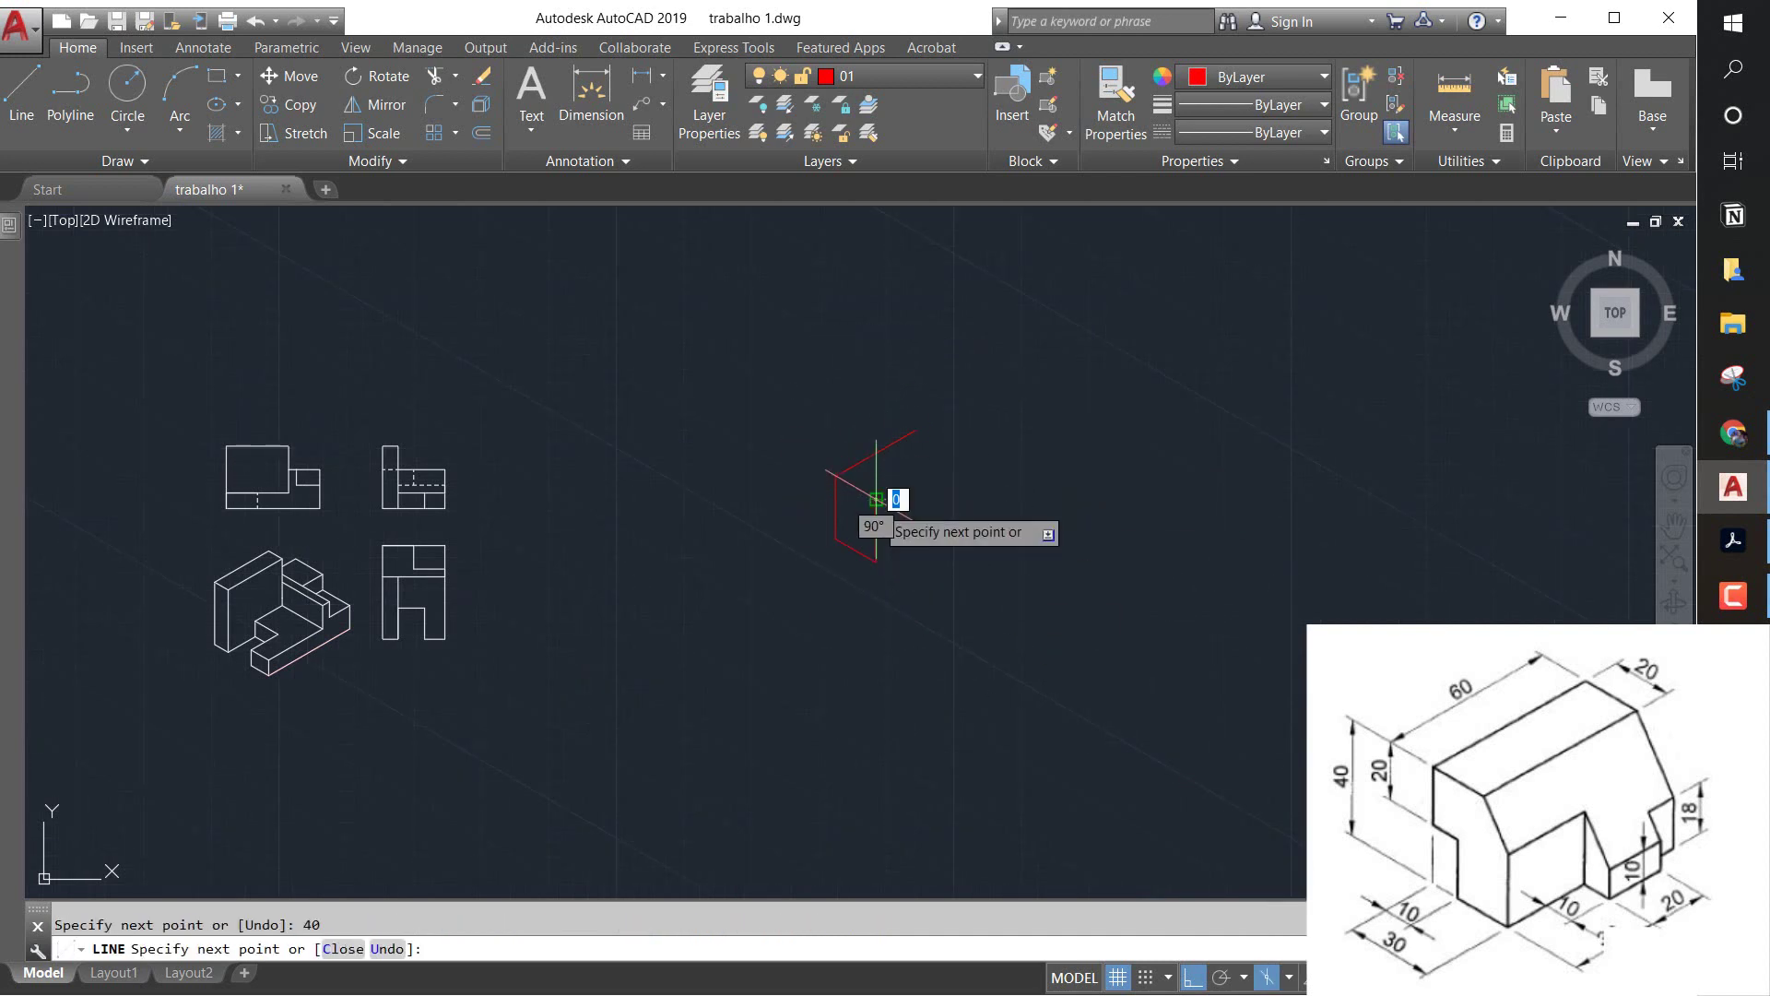
key(Escape)
Add the 60-unit receding edge and 40-unit edge to close the box's right face
click(875, 561)
text(60)
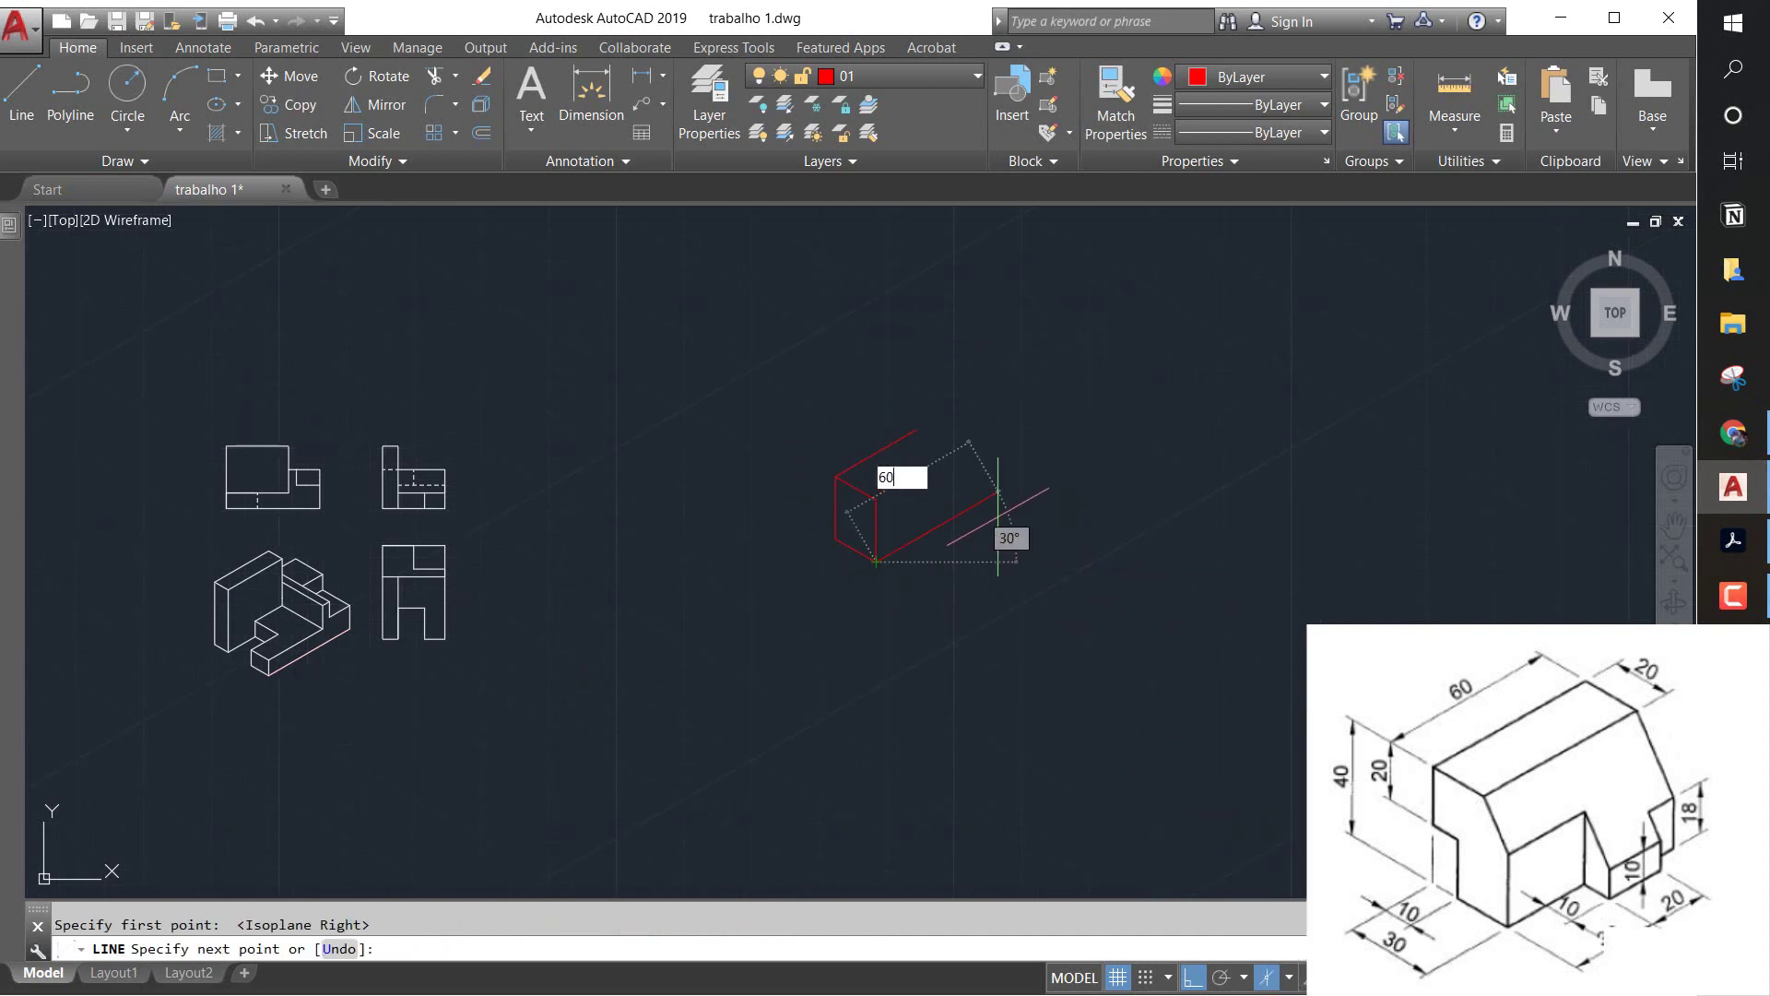
key(Return)
text(40)
key(Return)
click(915, 431)
key(Escape)
Cancel the stray line and centre the red isometric box in the view
scroll(918, 498, up, 4)
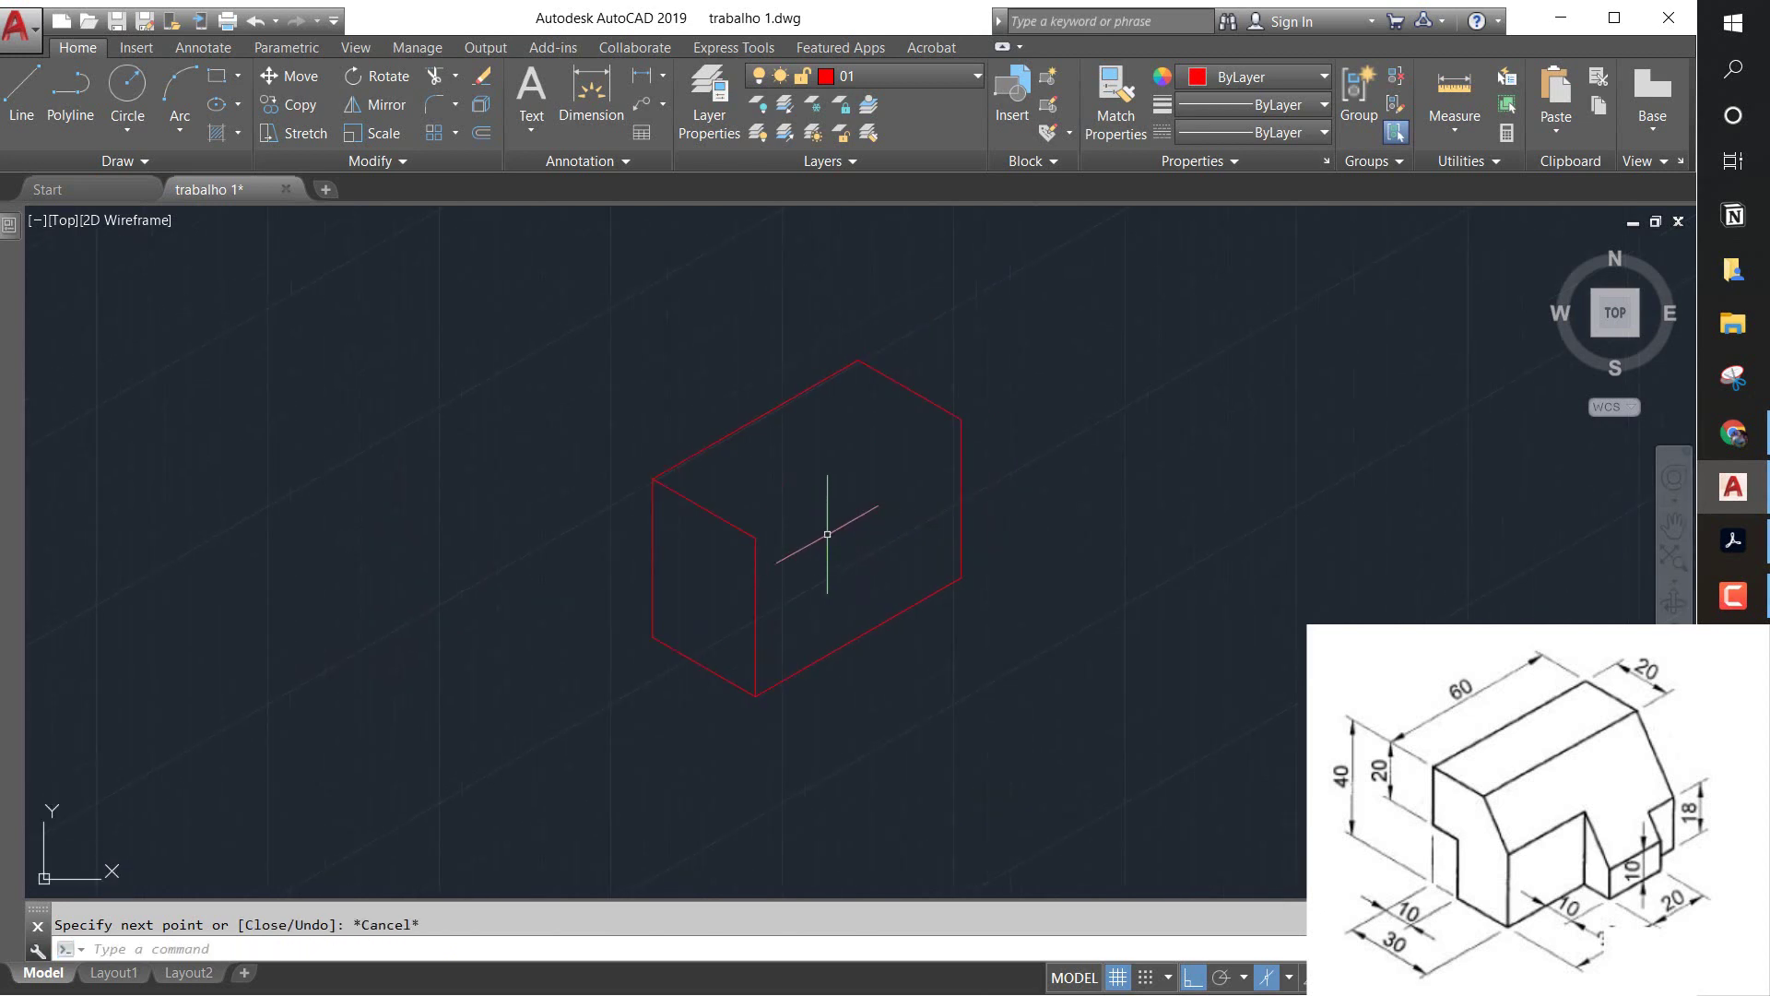
key(Return)
click(962, 419)
key(Escape)
middle_drag(796, 644, 863, 616)
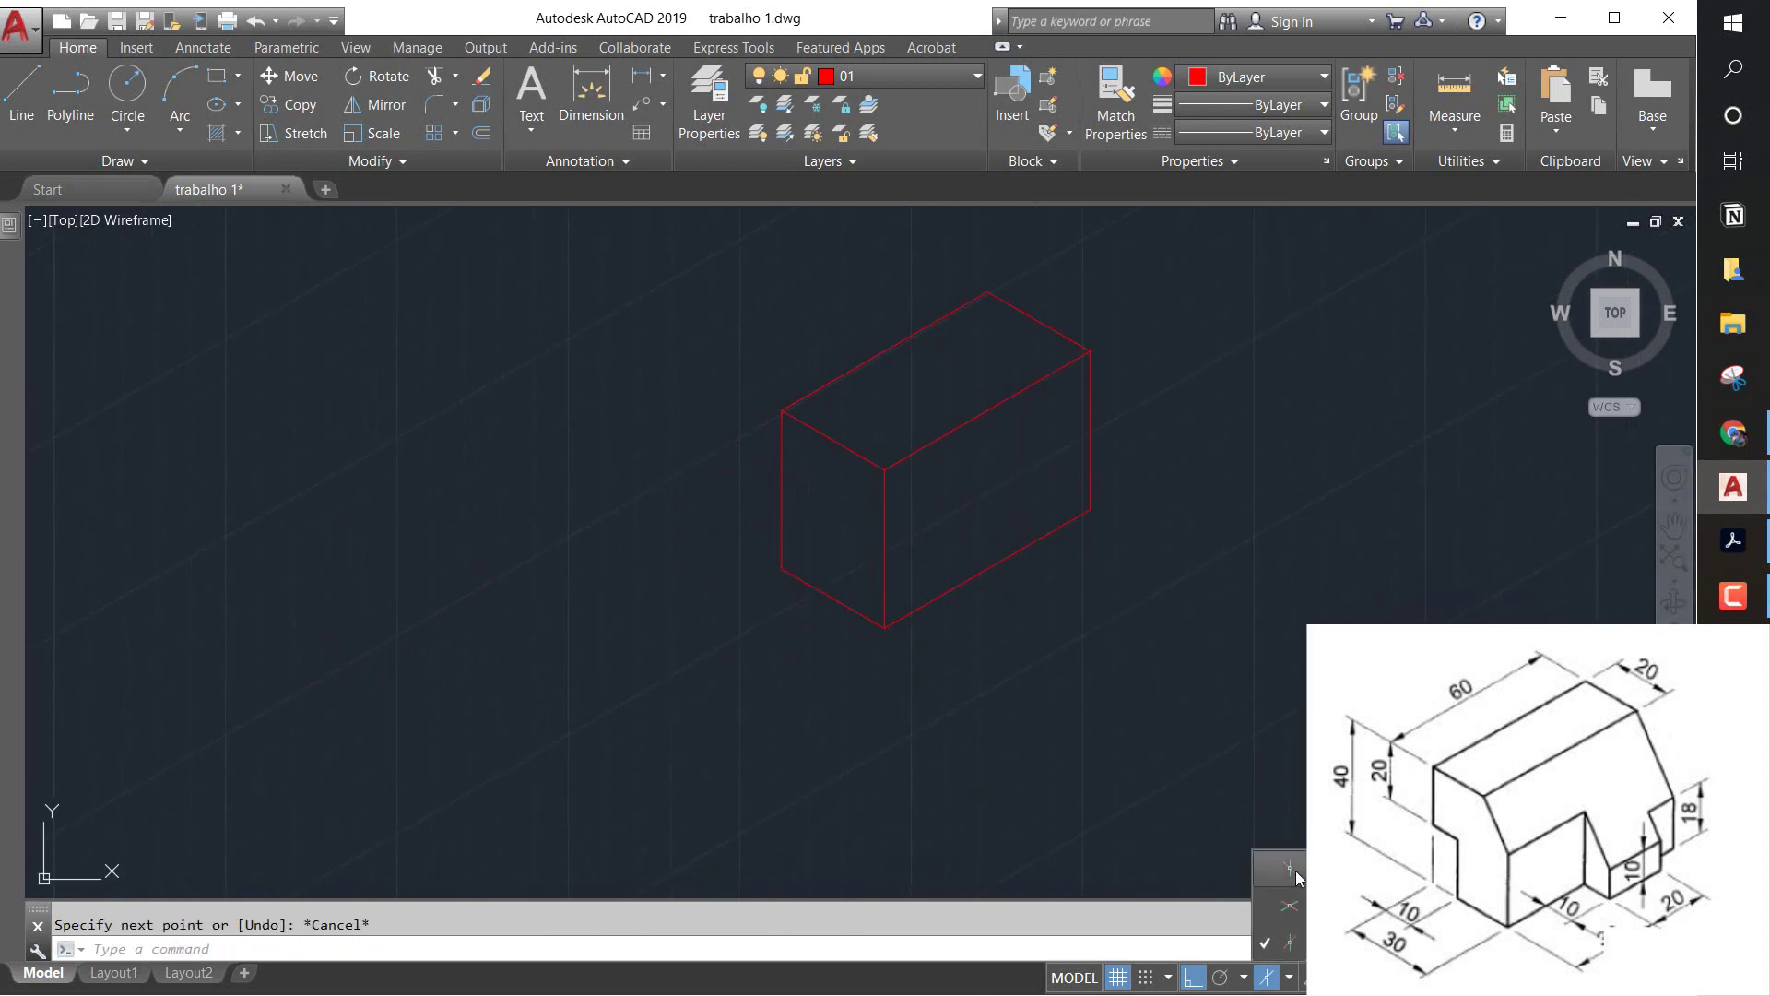
On the left isoplane, draw the 20-unit stepped profile and trim its overhang
key(F5)
text(l)
key(Return)
click(782, 411)
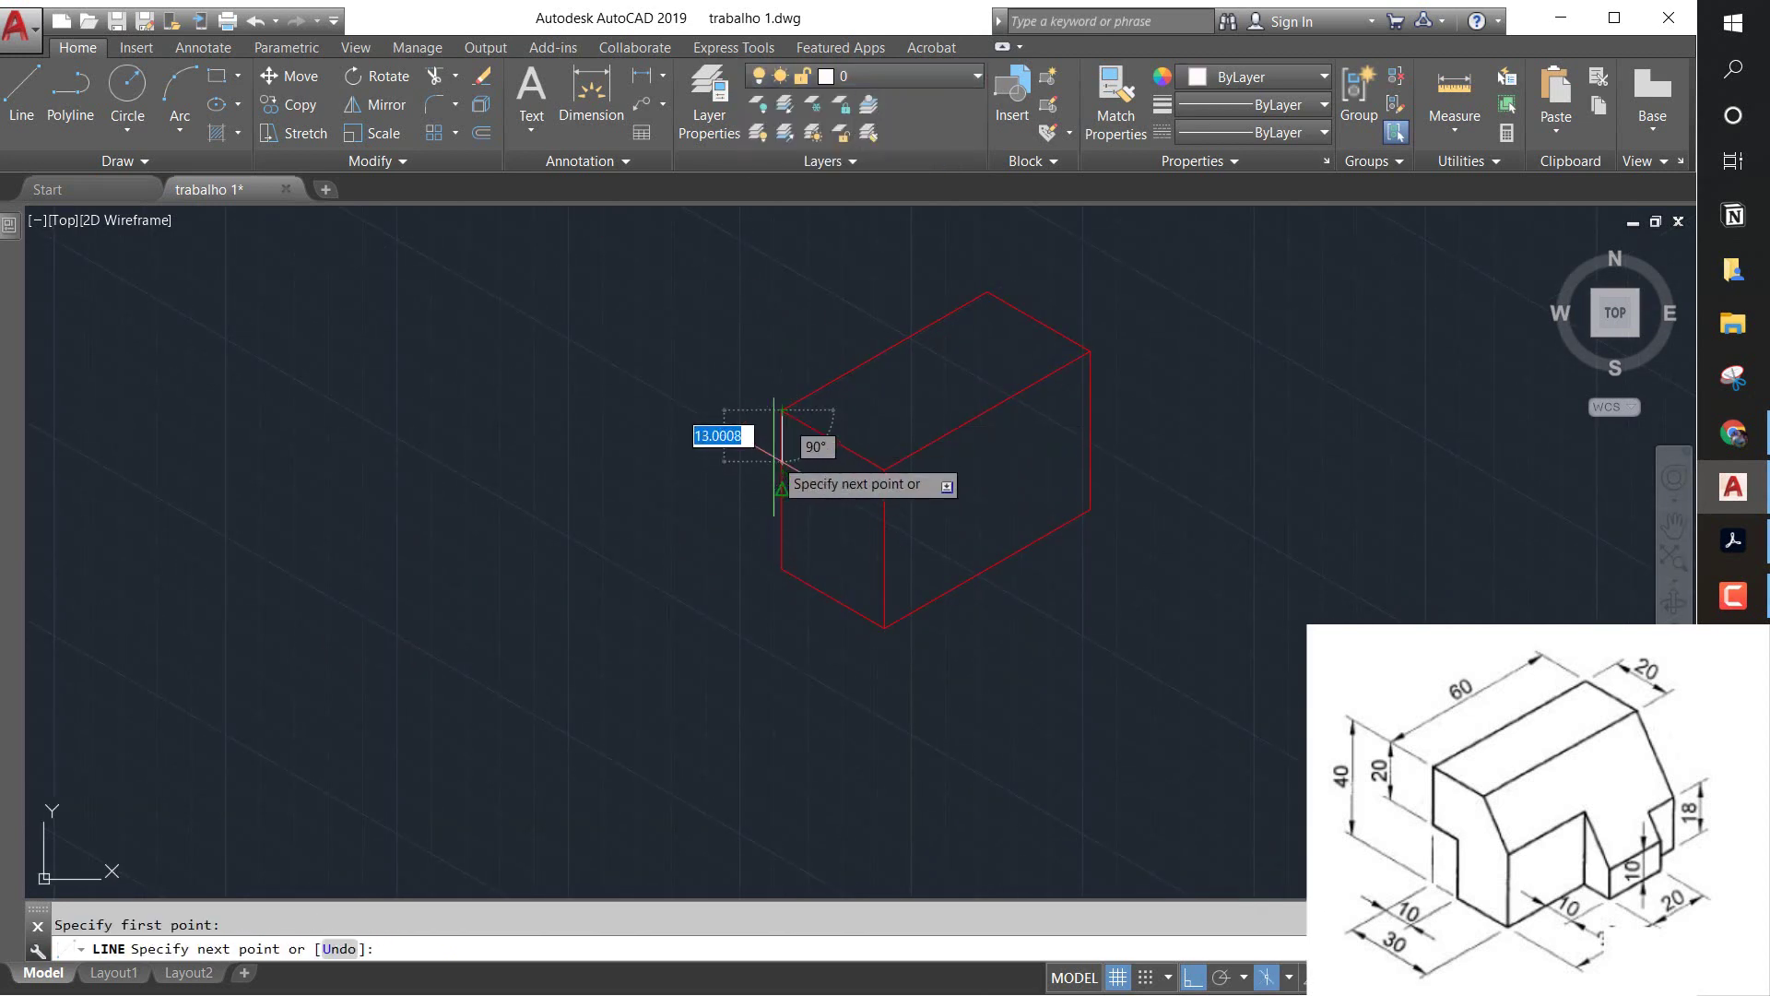
text(20)
key(Return)
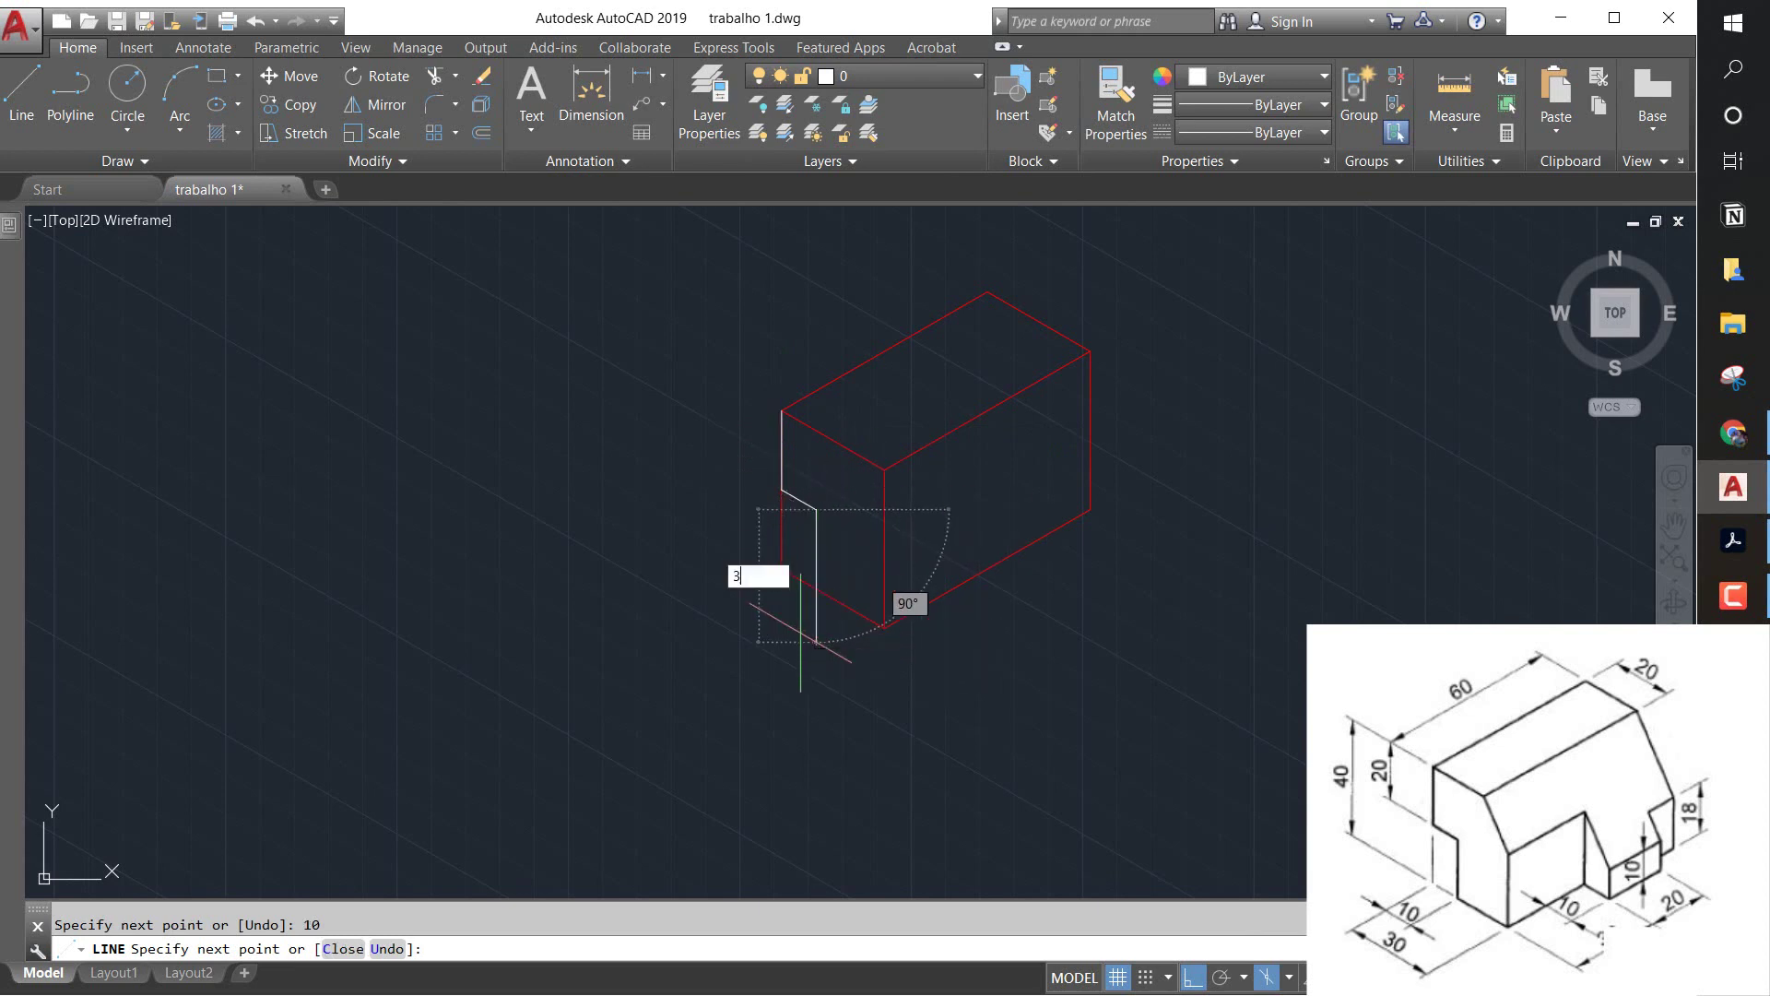
text(0)
key(Return)
key(Return)
scroll(801, 633, up, 5)
text(tr)
key(Return)
key(Return)
click(820, 604)
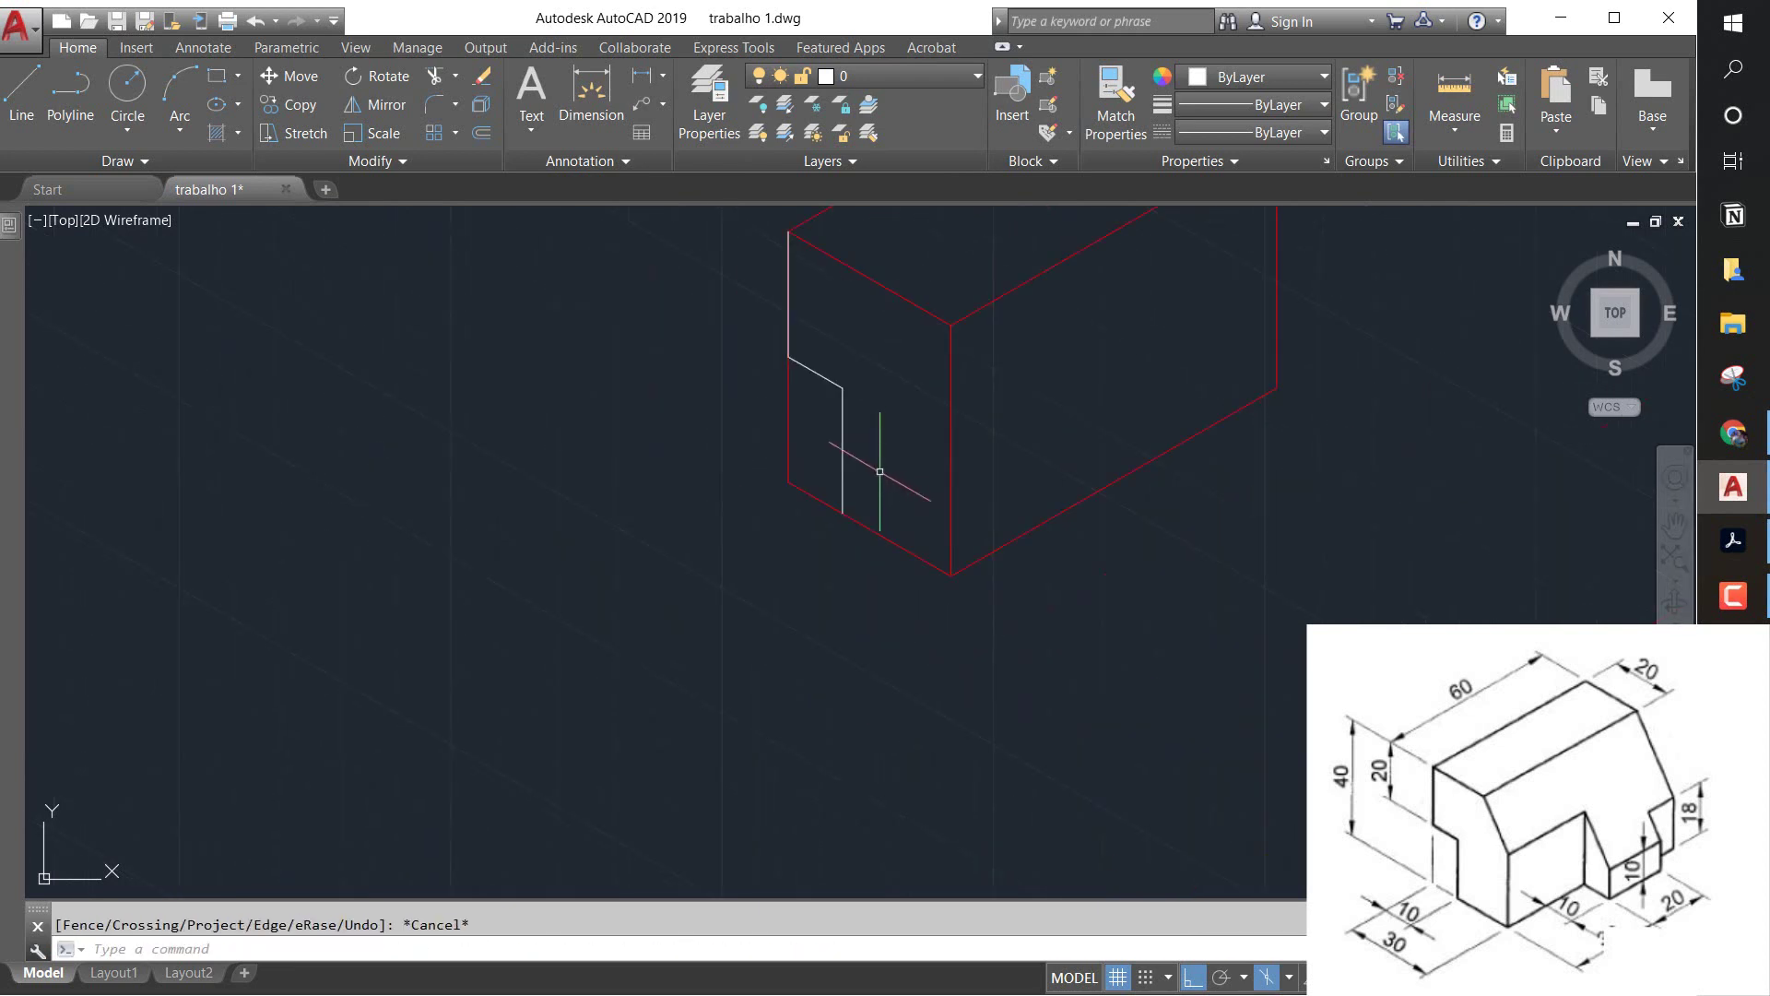
Add a 10-unit line from the box corner
middle_drag(715, 485, 769, 487)
text(l)
key(Return)
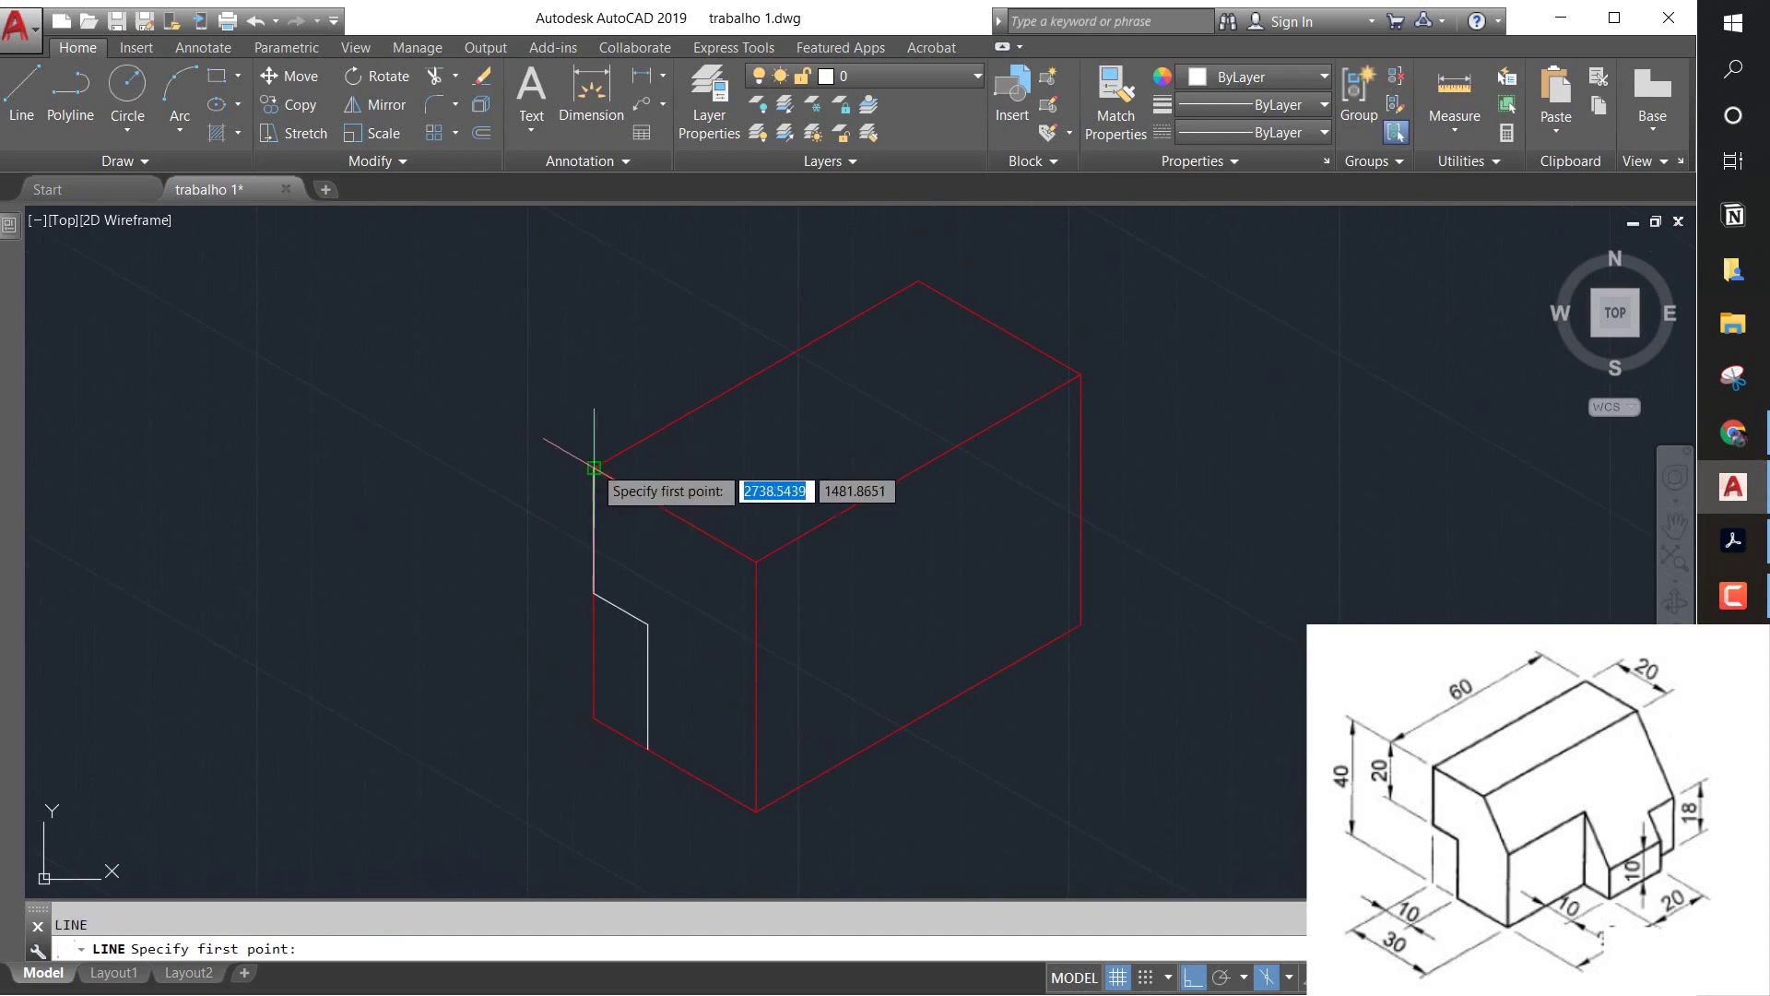
click(594, 469)
text(10)
key(Return)
key(Escape)
On the right isoplane, draw a long line along the box and trim it at the back edge
key(F5)
click(618, 609)
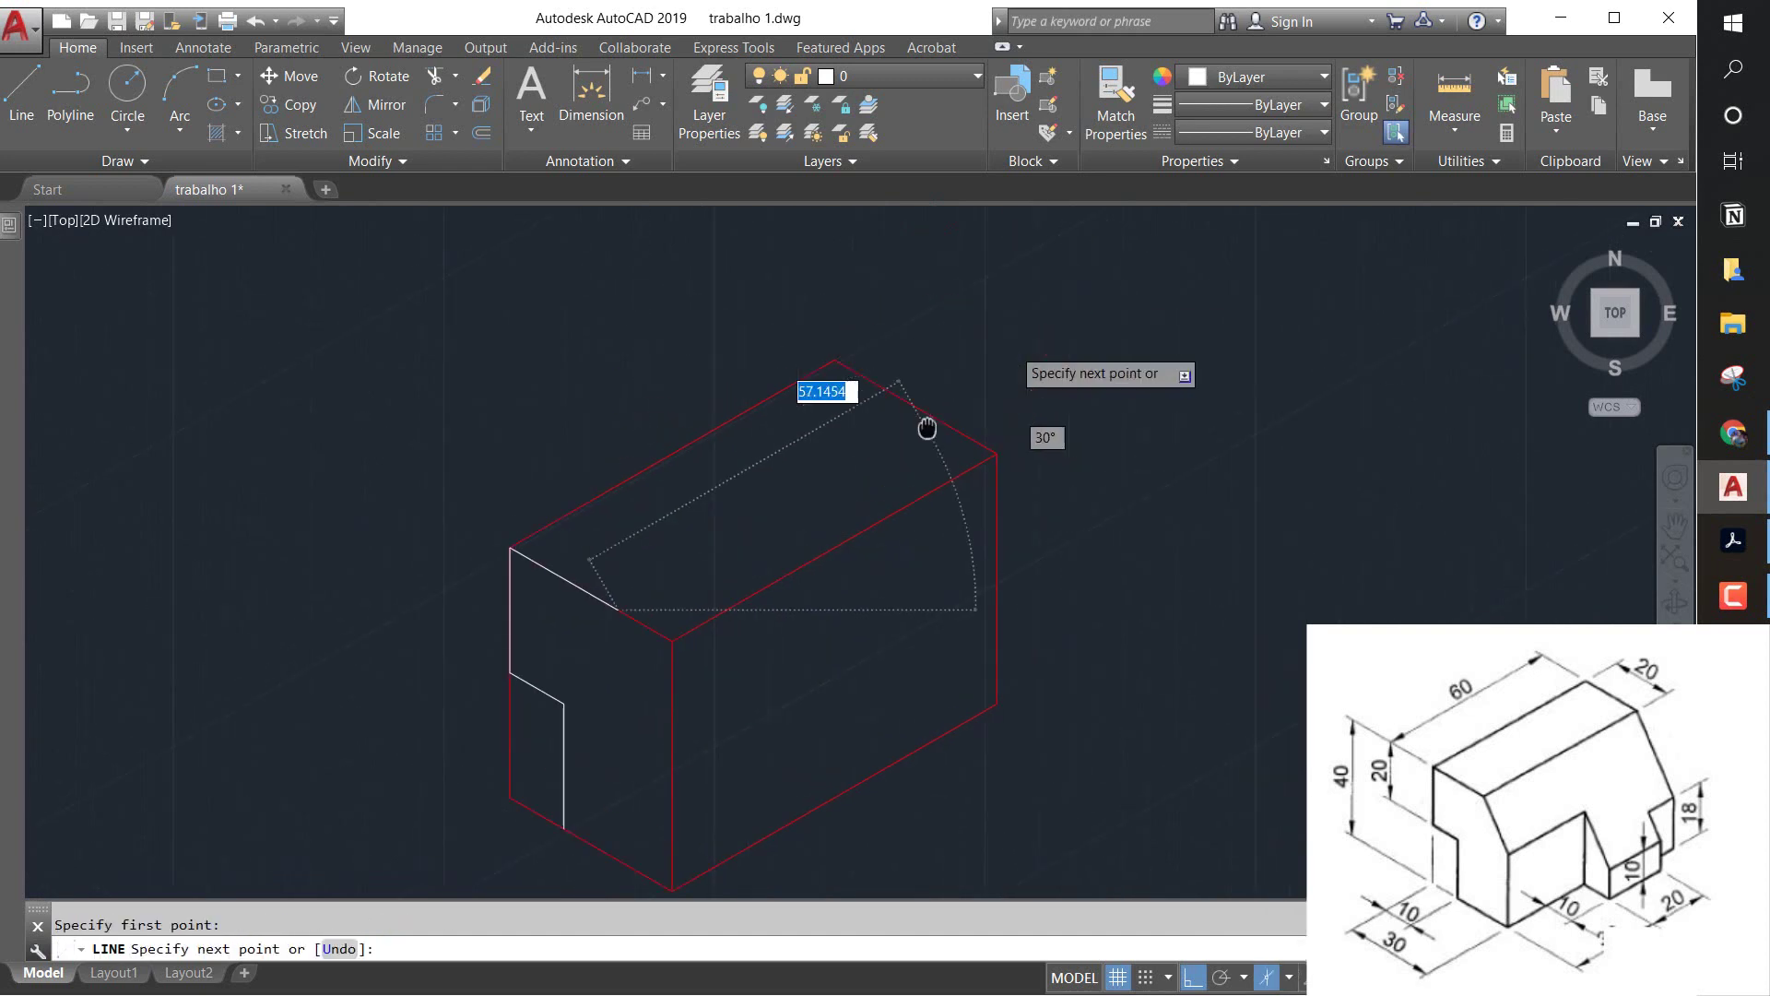
click(1086, 368)
key(Escape)
text(tr)
key(Return)
key(Return)
click(1014, 396)
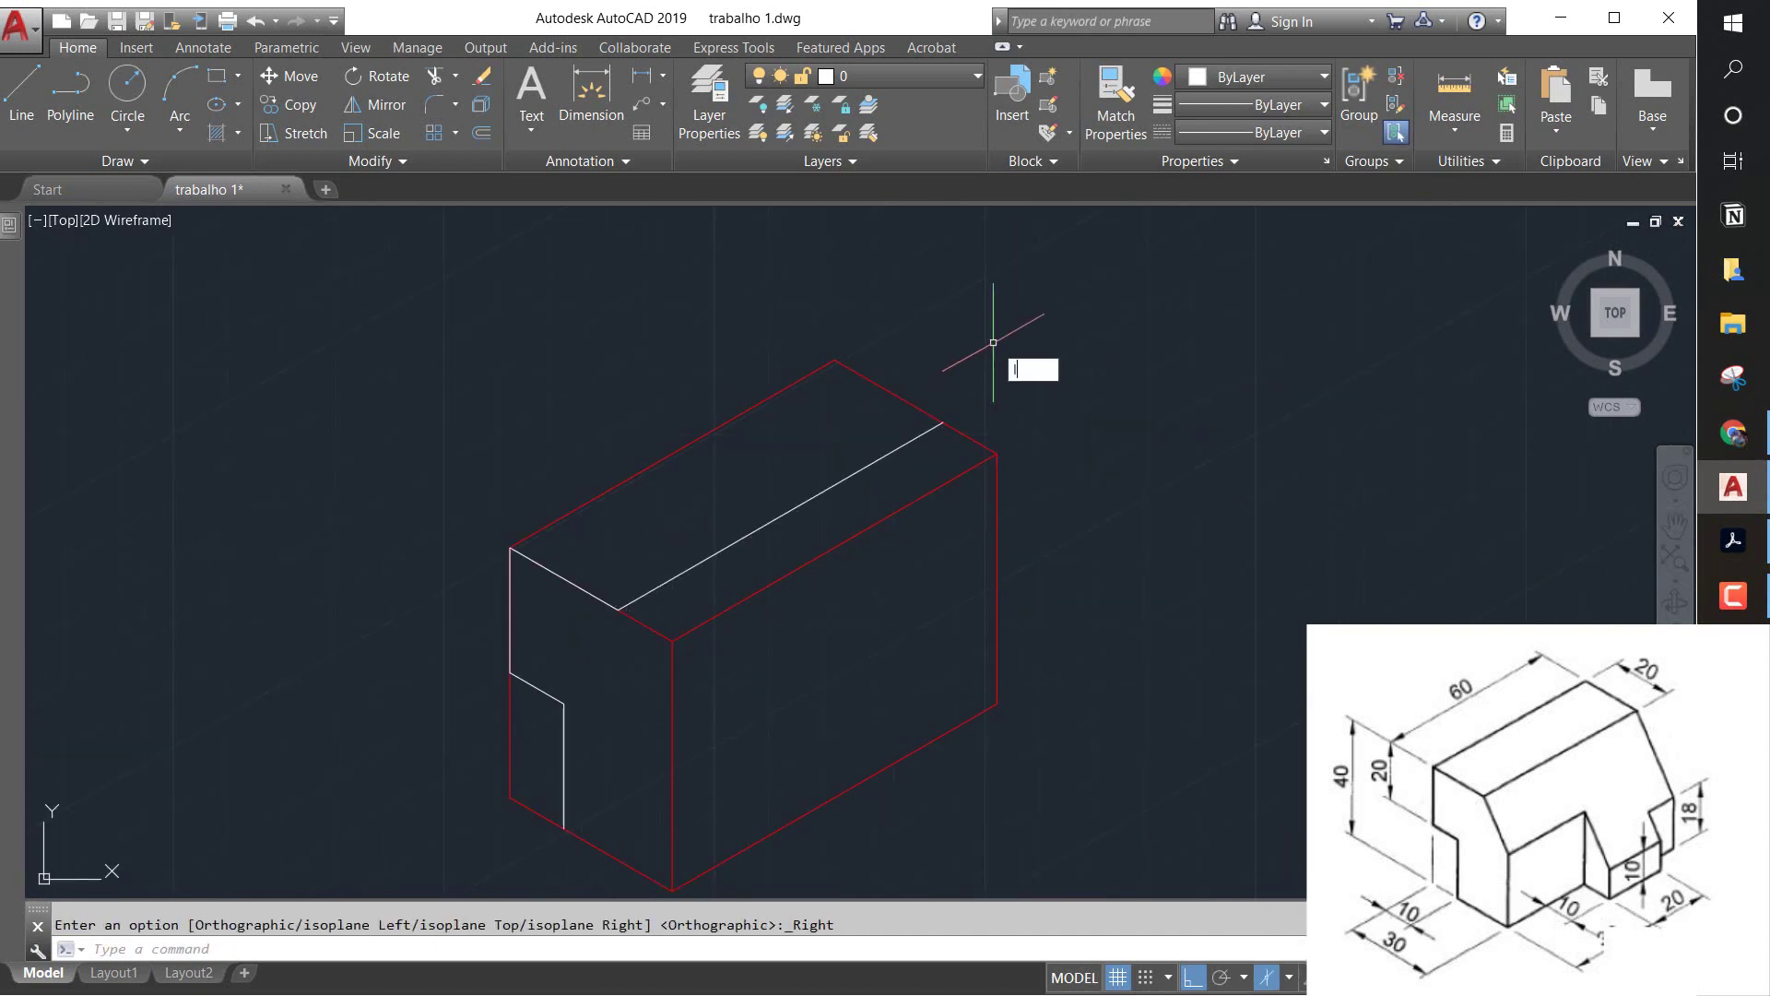
Retrace the top-left and back top edges of the box in white
key(l)
key(Return)
click(943, 422)
click(835, 359)
click(510, 548)
key(Escape)
middle_drag(410, 719, 316, 543)
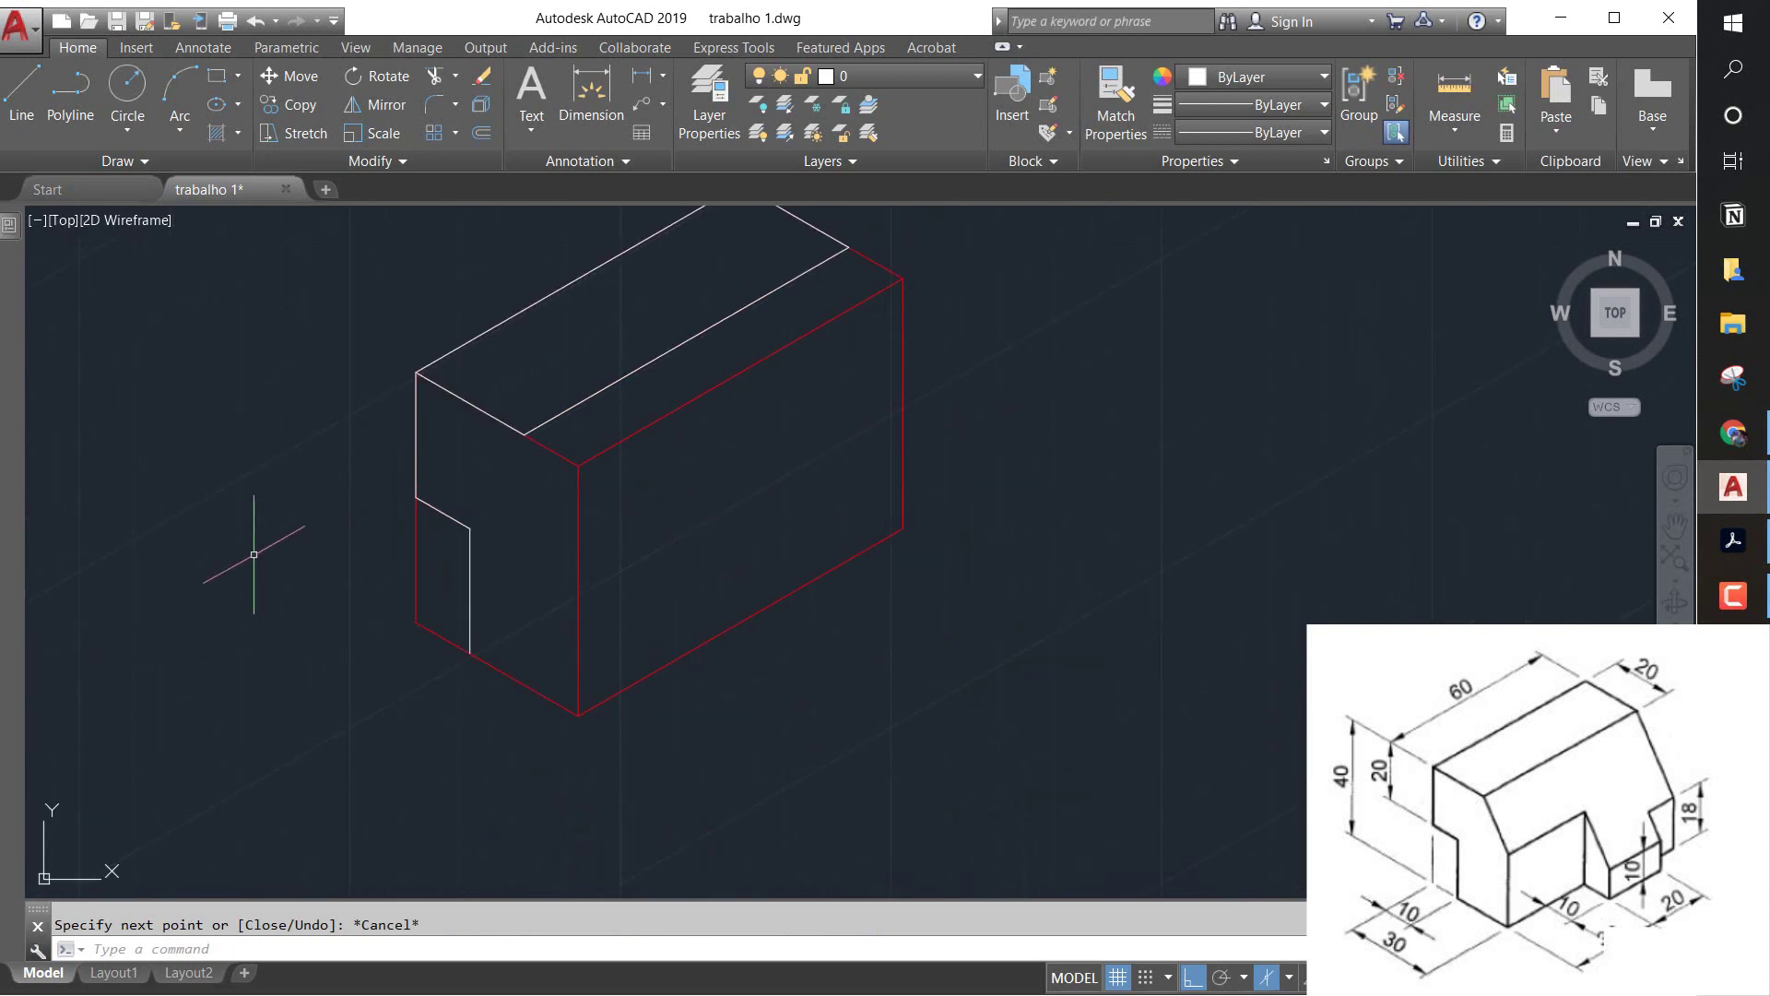
Draw a 20-unit upward line from the bottom front corner across the front face
text(im)
key(Return)
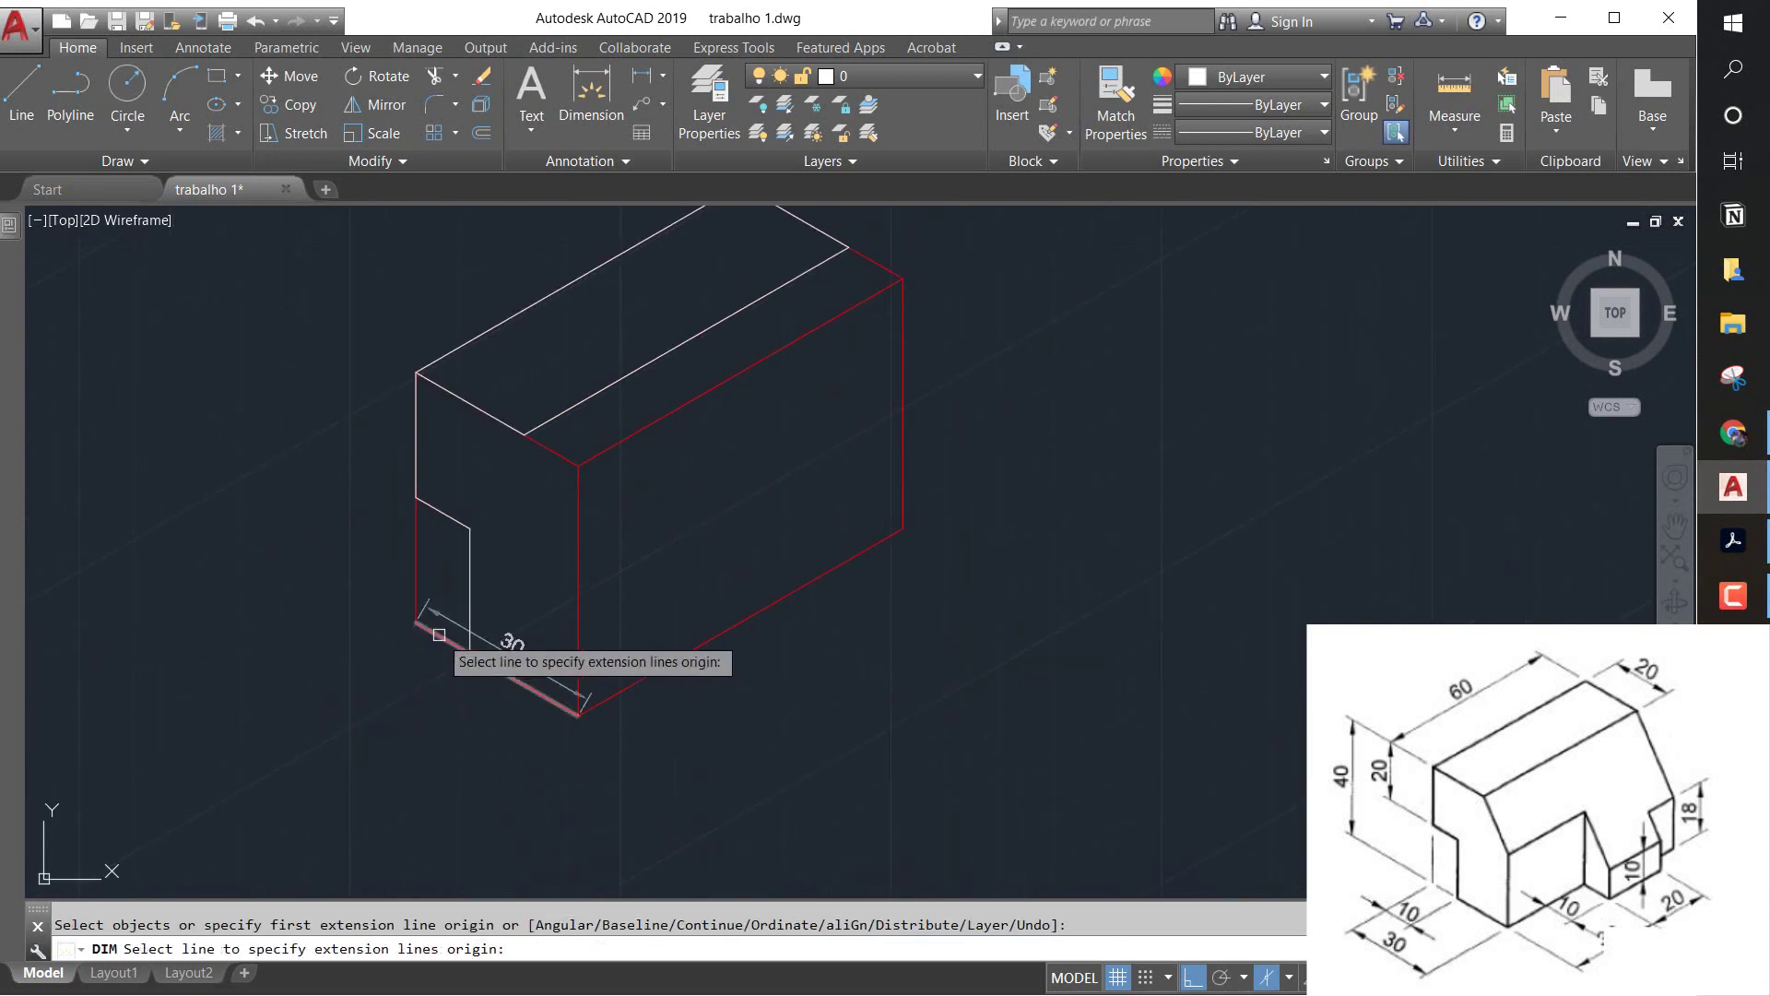
key(Escape)
key(l)
key(Return)
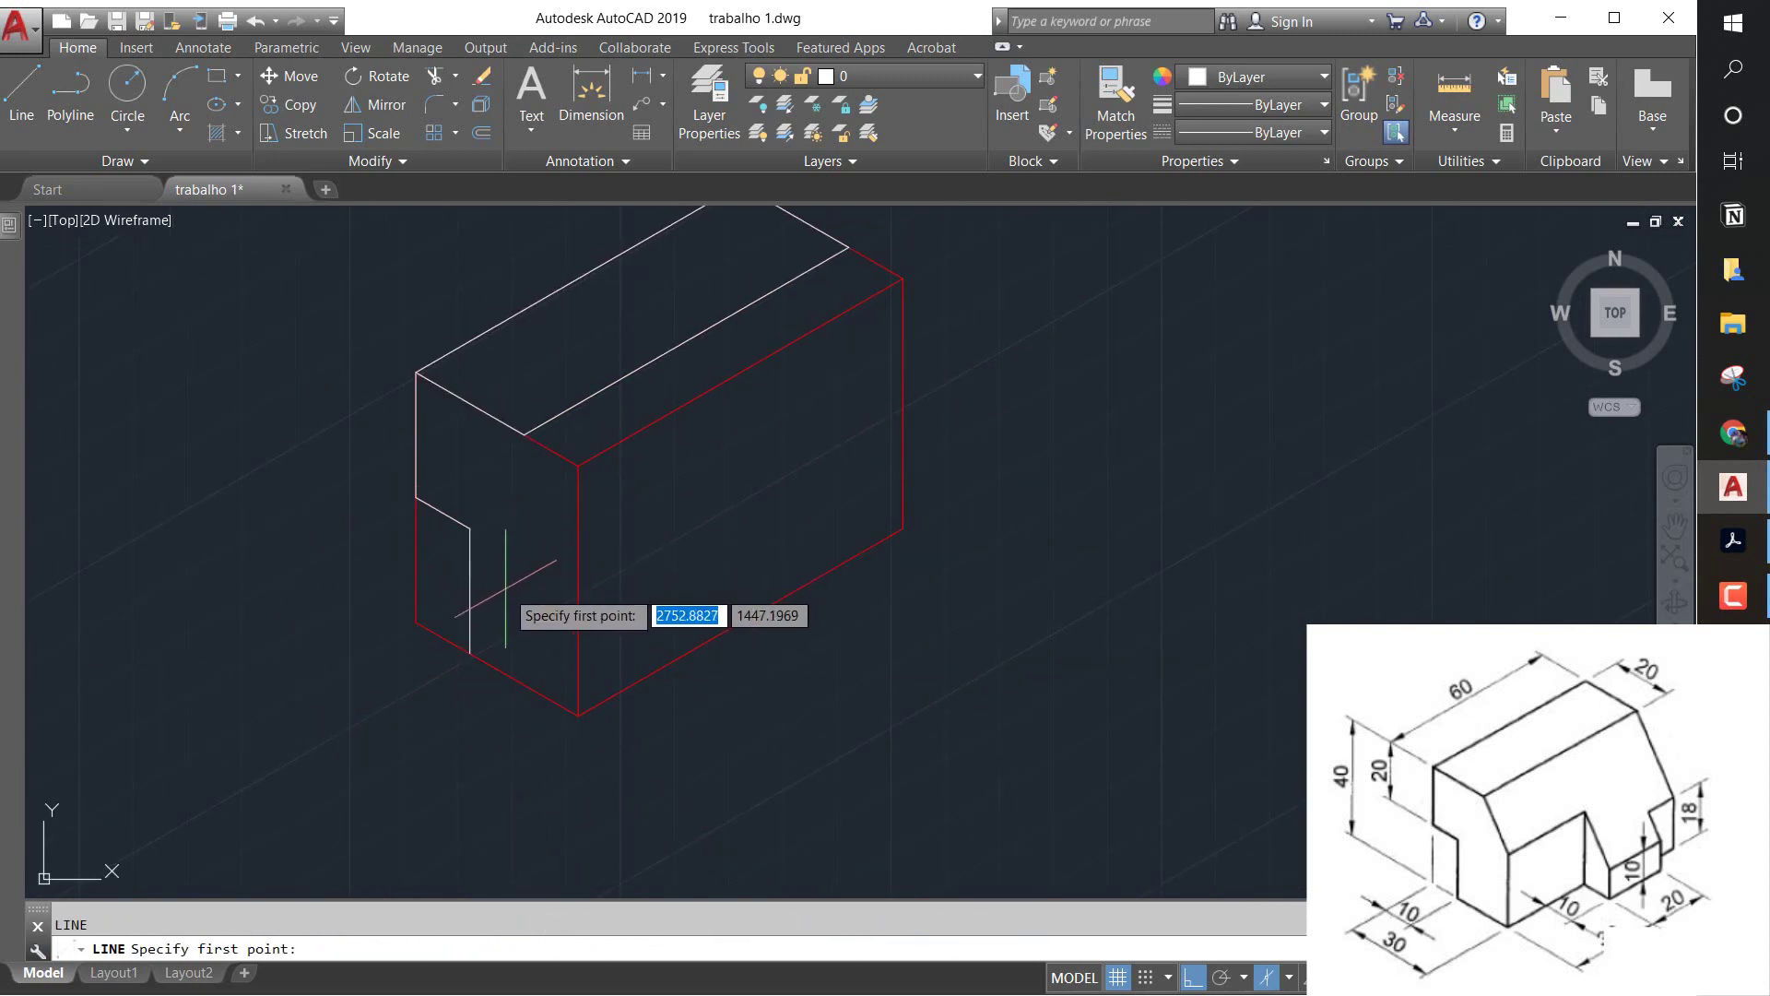
click(579, 716)
text(20)
key(Return)
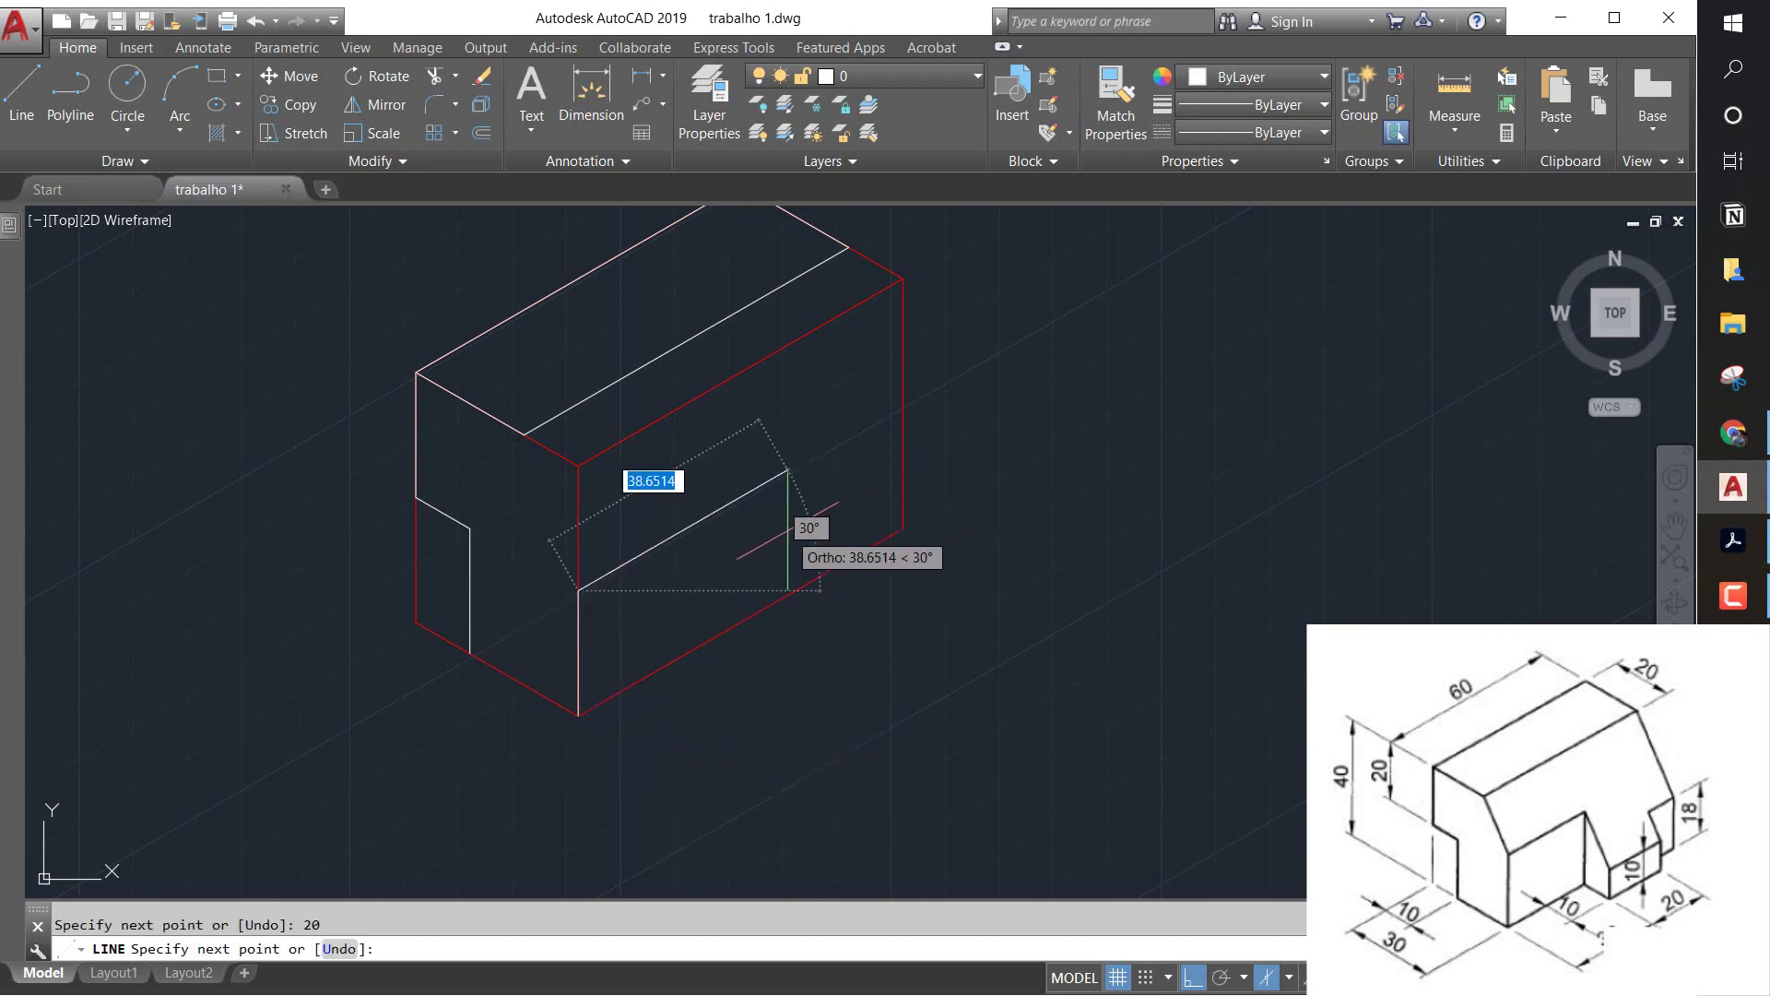
click(1018, 337)
key(Escape)
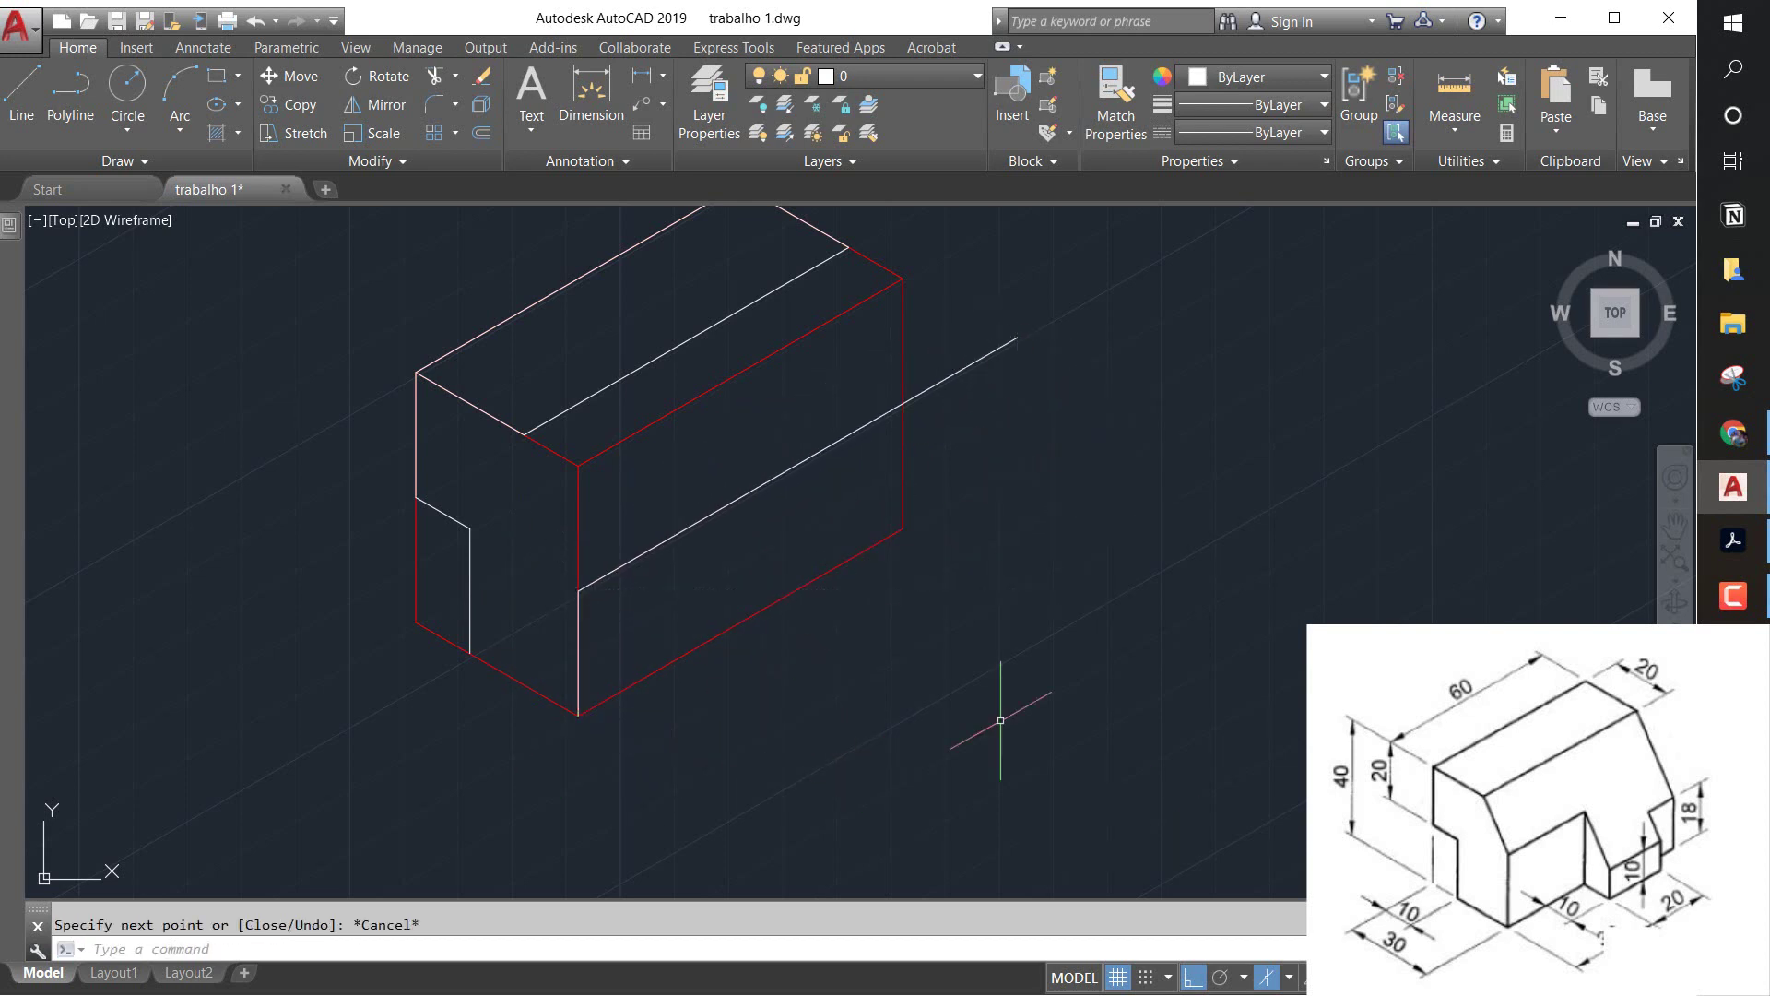
Erase the long stray diagonal line
key(Return)
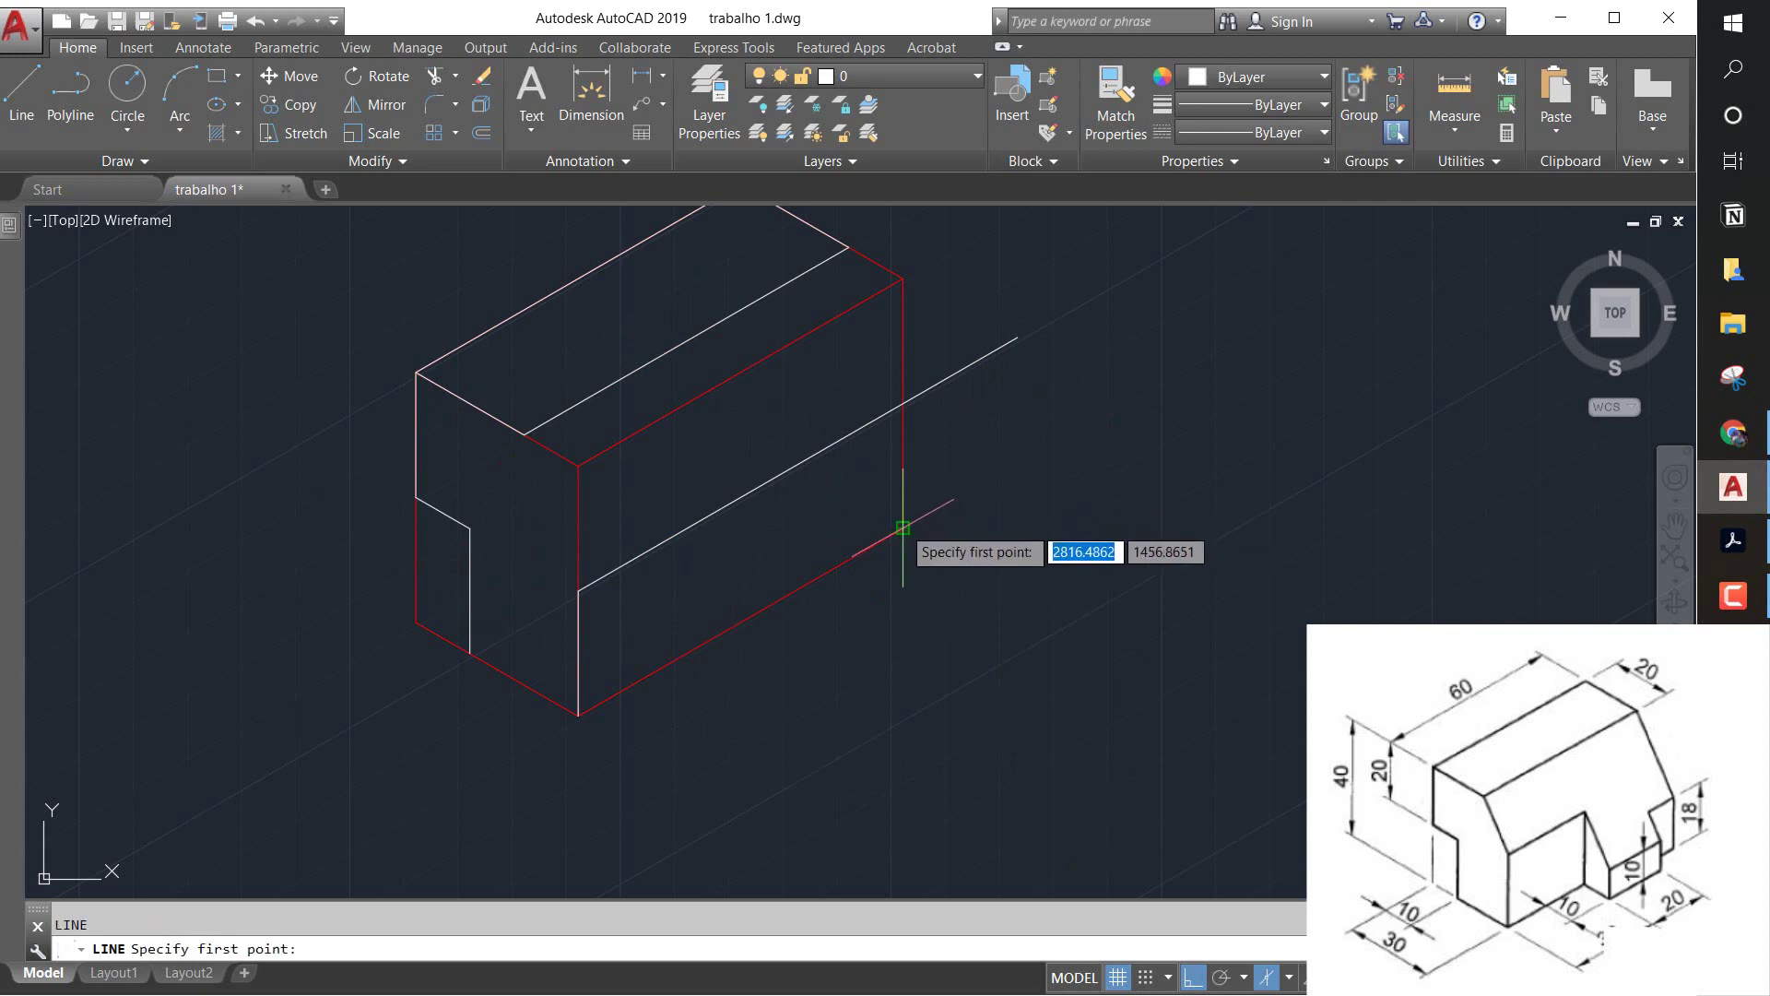
key(Escape)
click(951, 372)
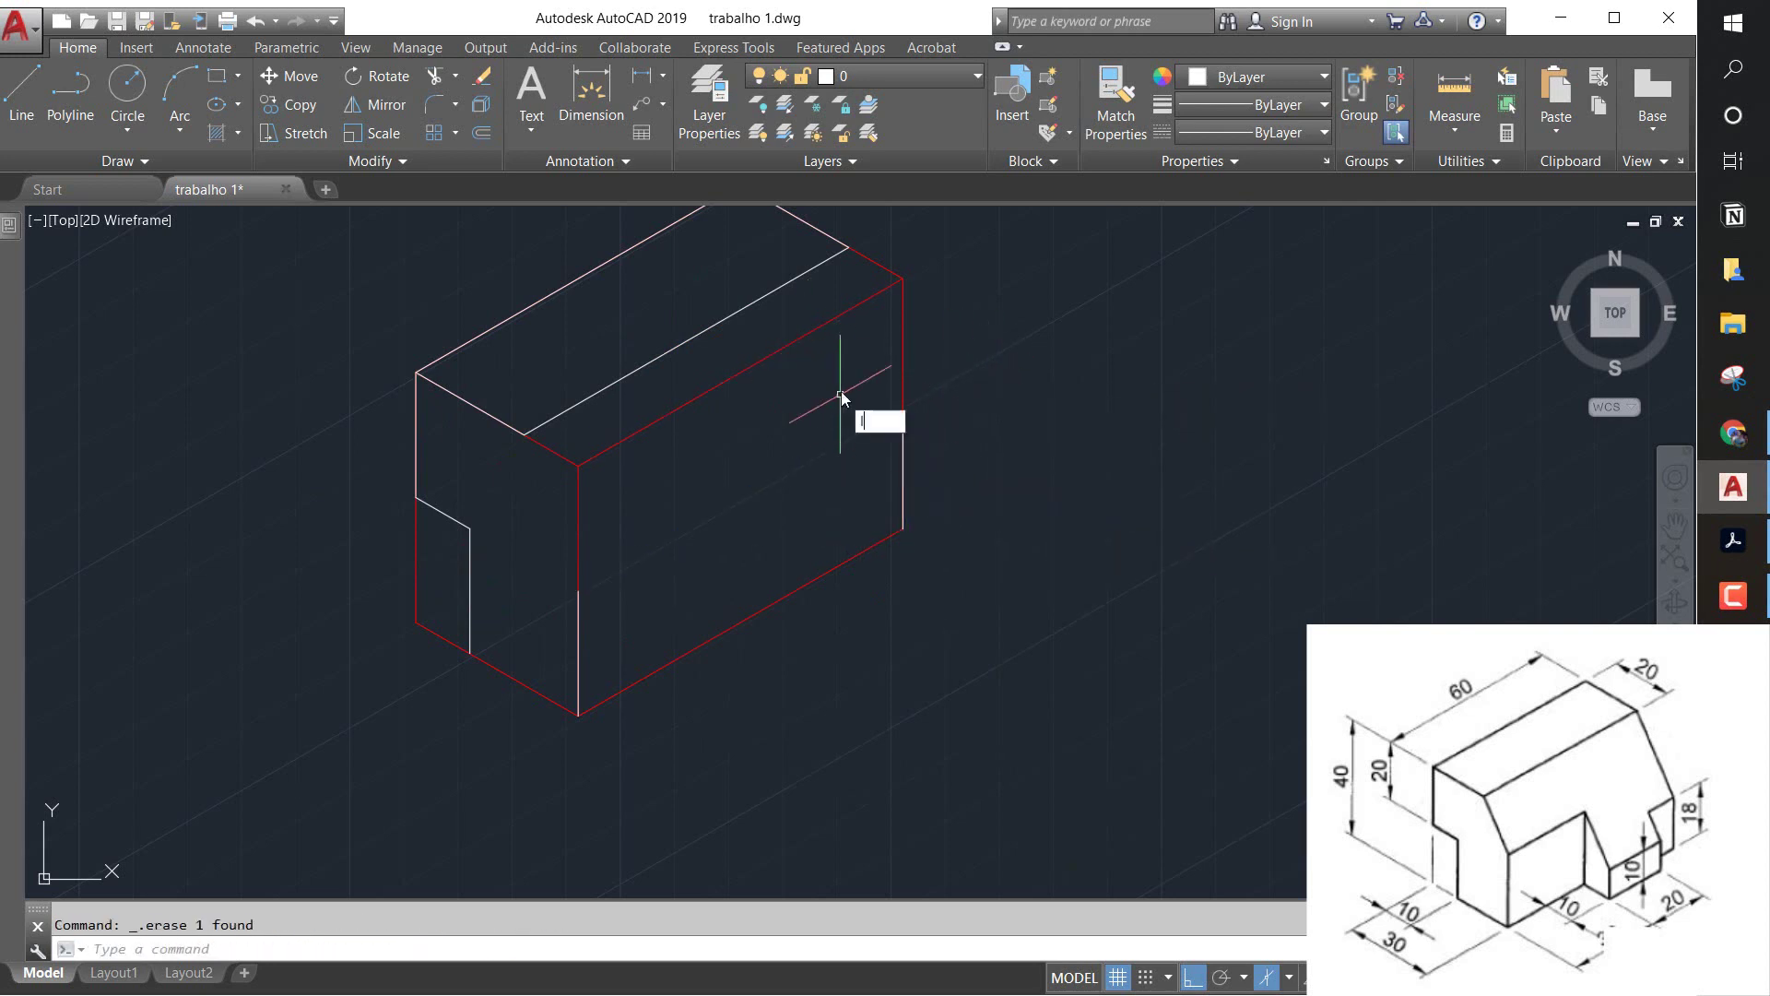
key(Return)
click(790, 344)
scroll(901, 427, up, 3)
scroll(901, 427, down, 3)
key(Escape)
Draw a 10-unit line on the right end face of the isometric part
mouse_move(704, 566)
middle_down()
mouse_move(915, 444)
mouse_move(800, 486)
middle_up()
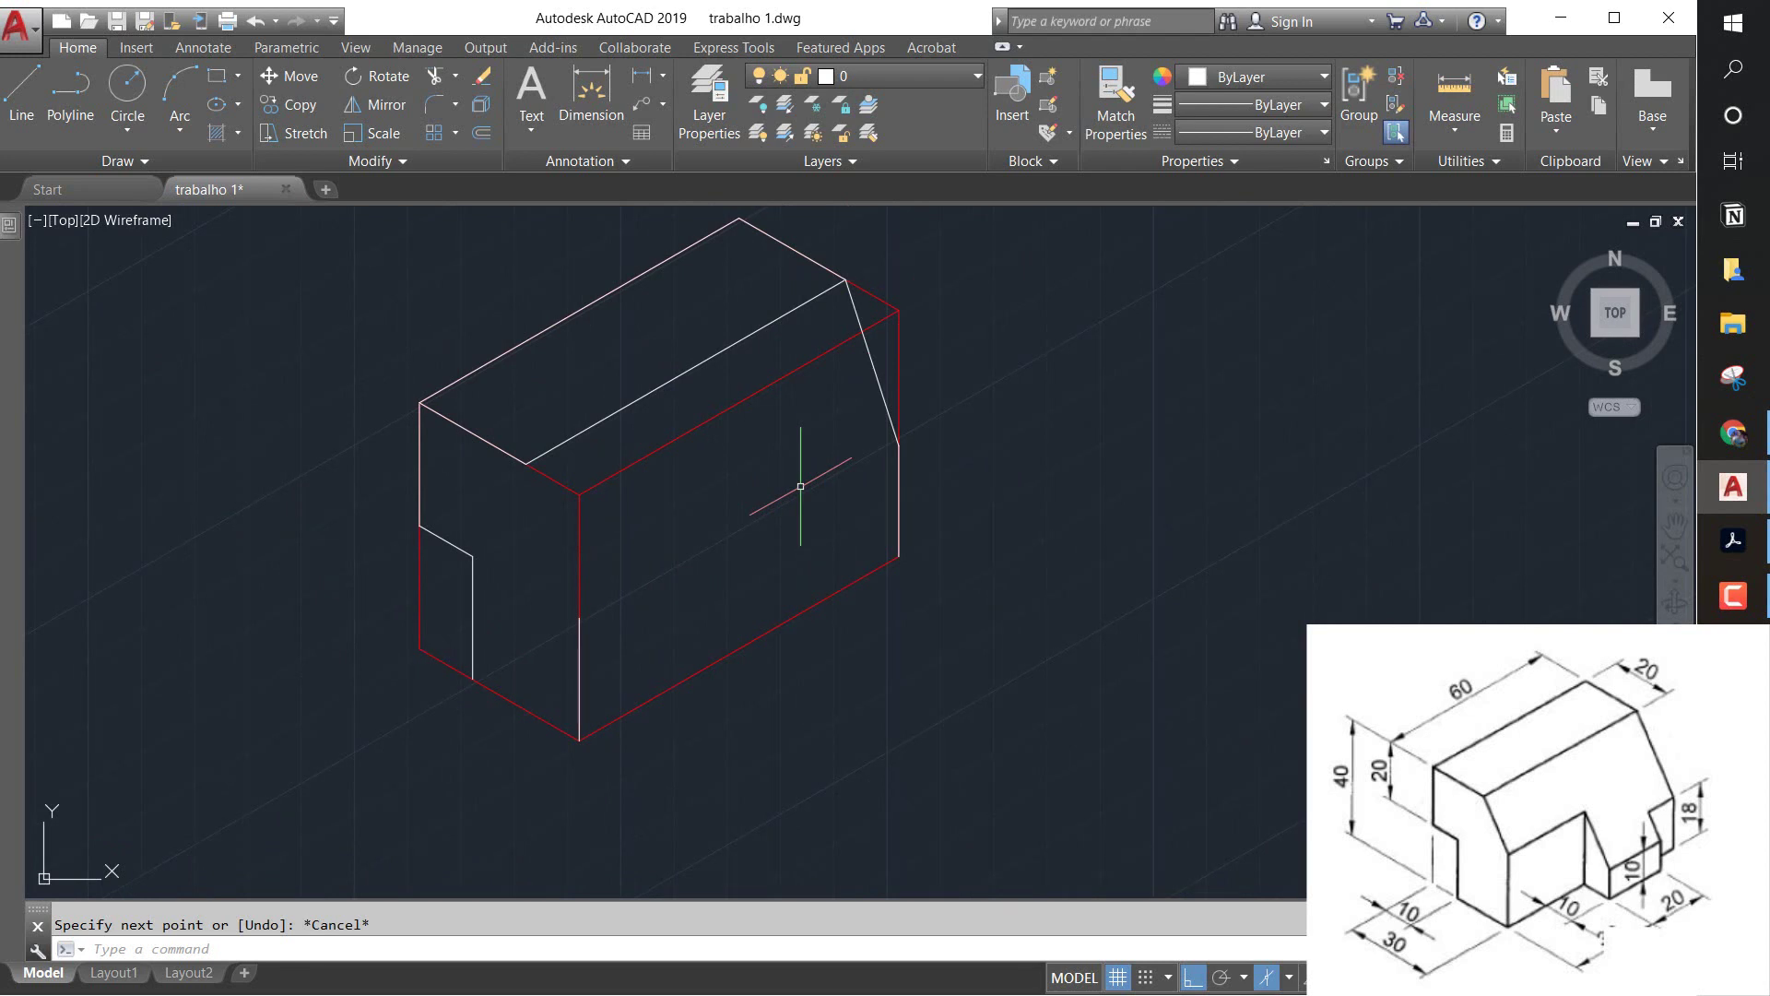
mouse_move(822, 550)
middle_down()
mouse_move(759, 533)
mouse_move(803, 517)
middle_up()
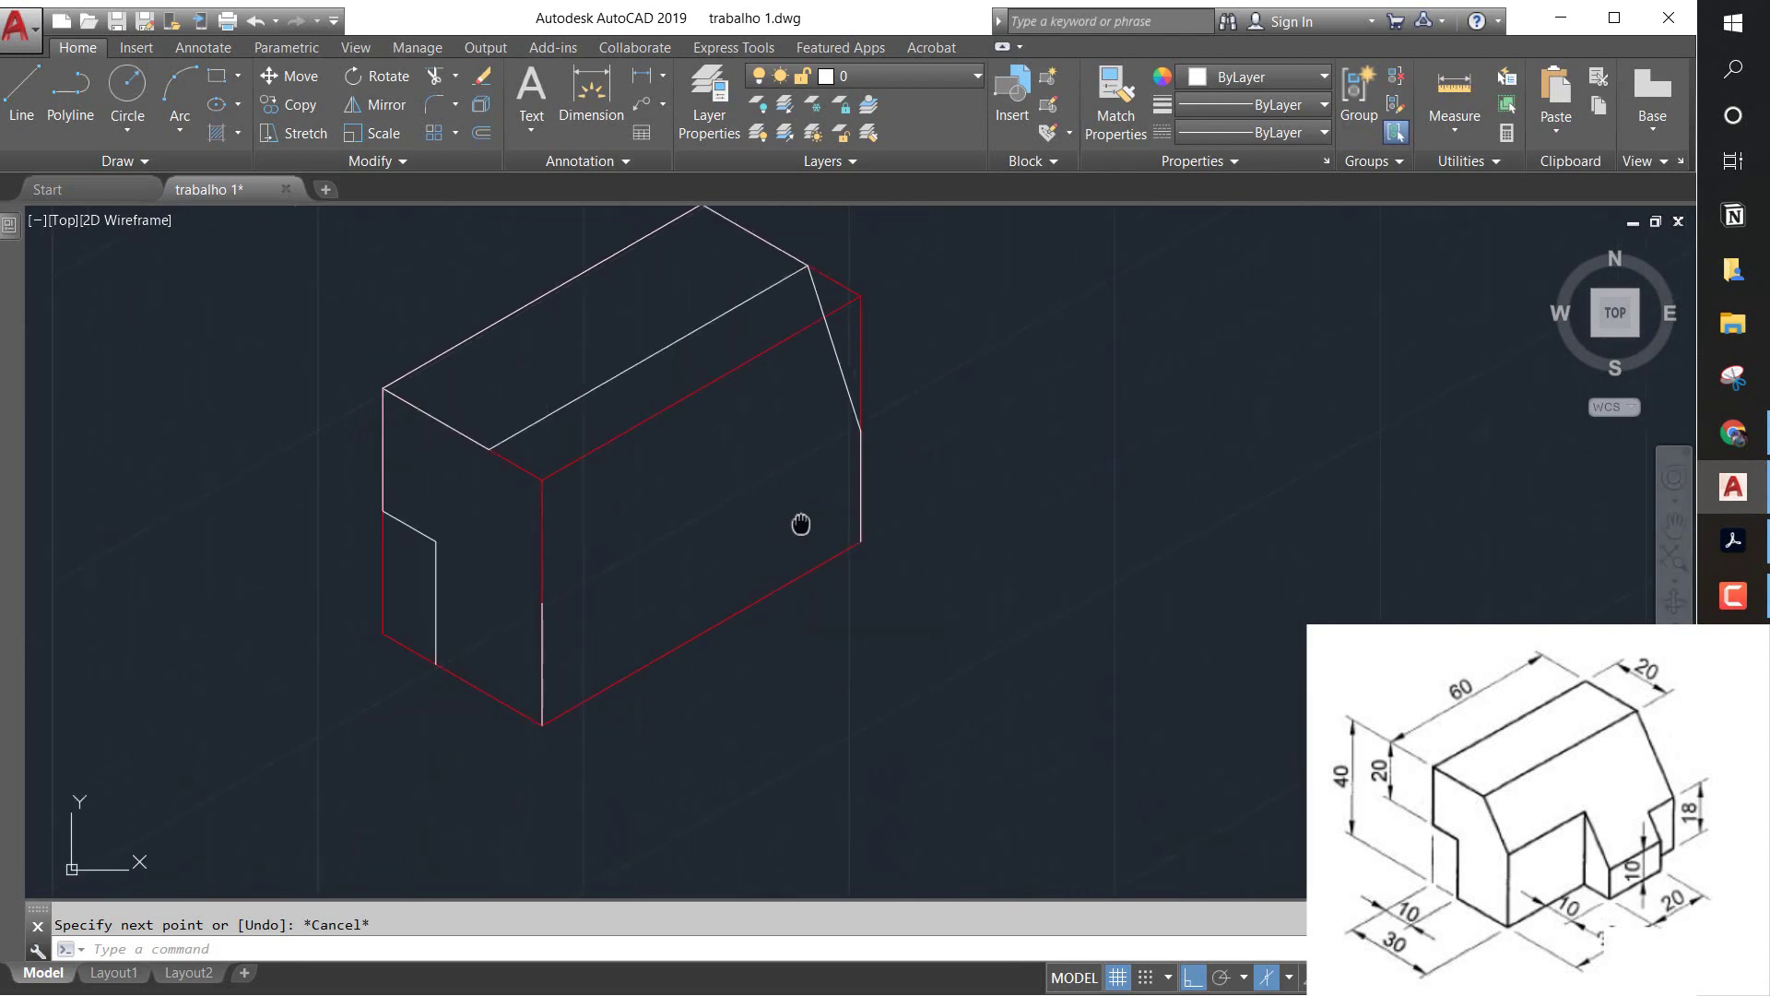
key(Return)
click(860, 430)
text(10)
key(Return)
key(Escape)
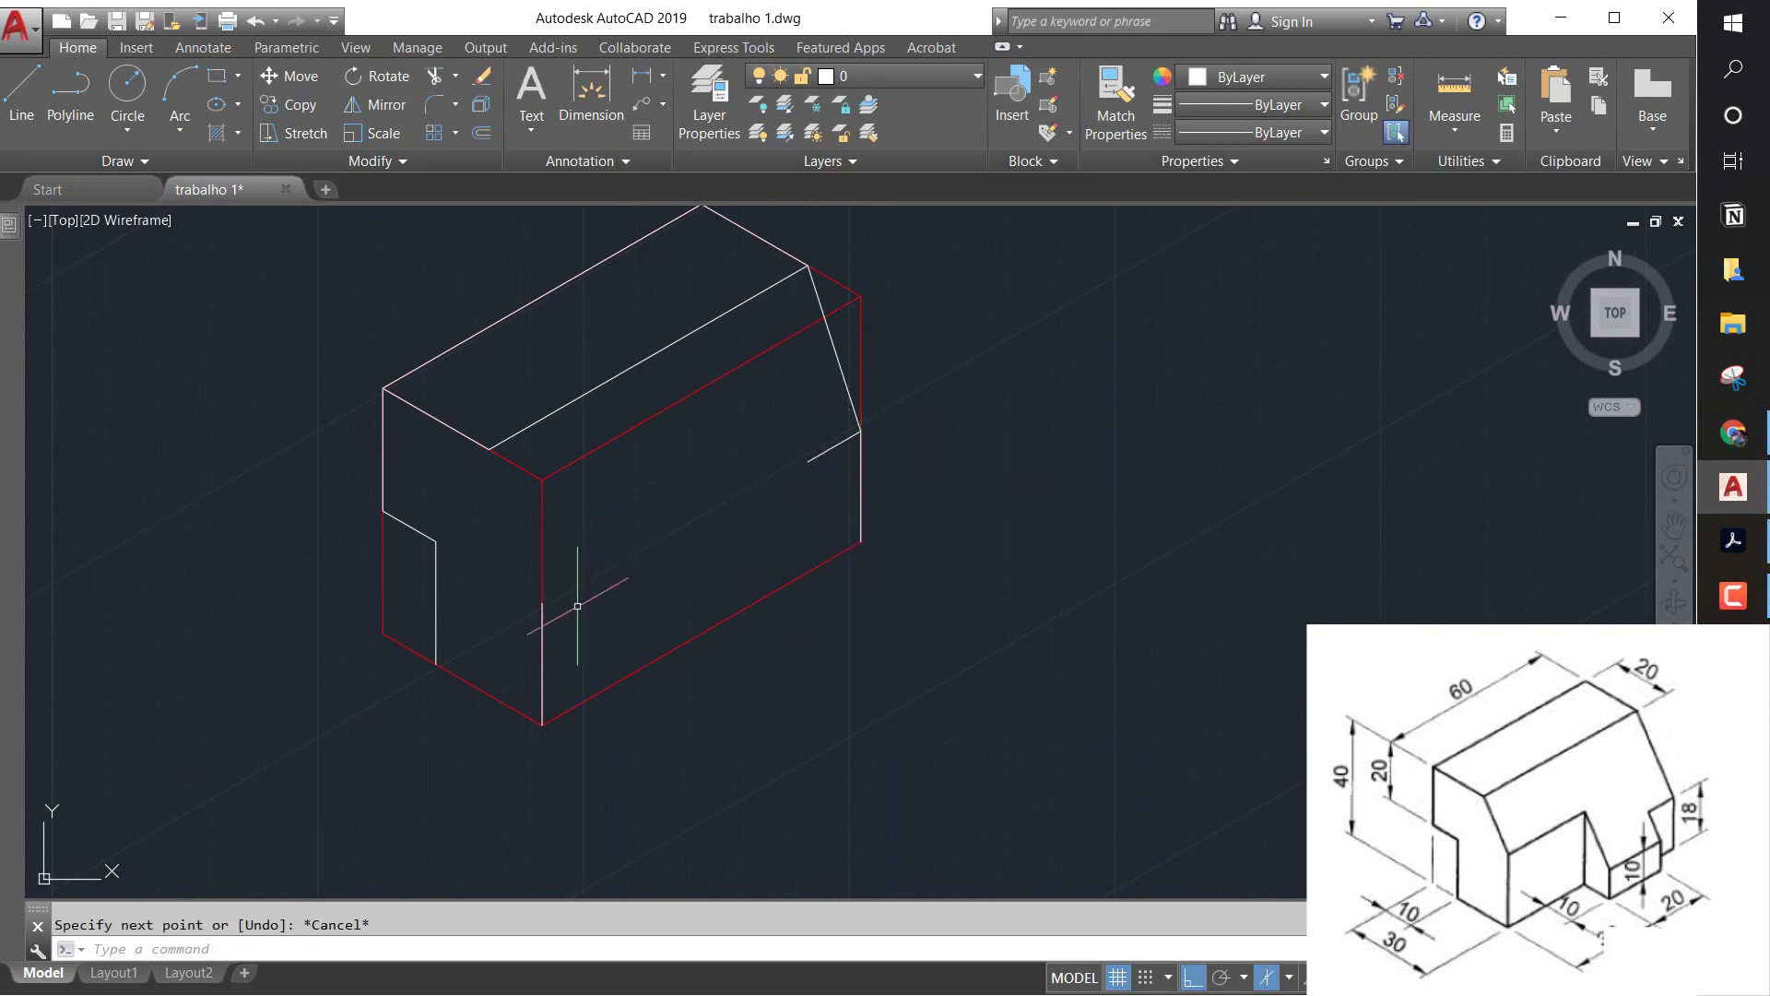
Draw a 30-unit cutout edge along the front bottom edge, dropping its side to the bottom
key(Return)
click(542, 604)
key(Return)
click(542, 604)
text(30)
key(Return)
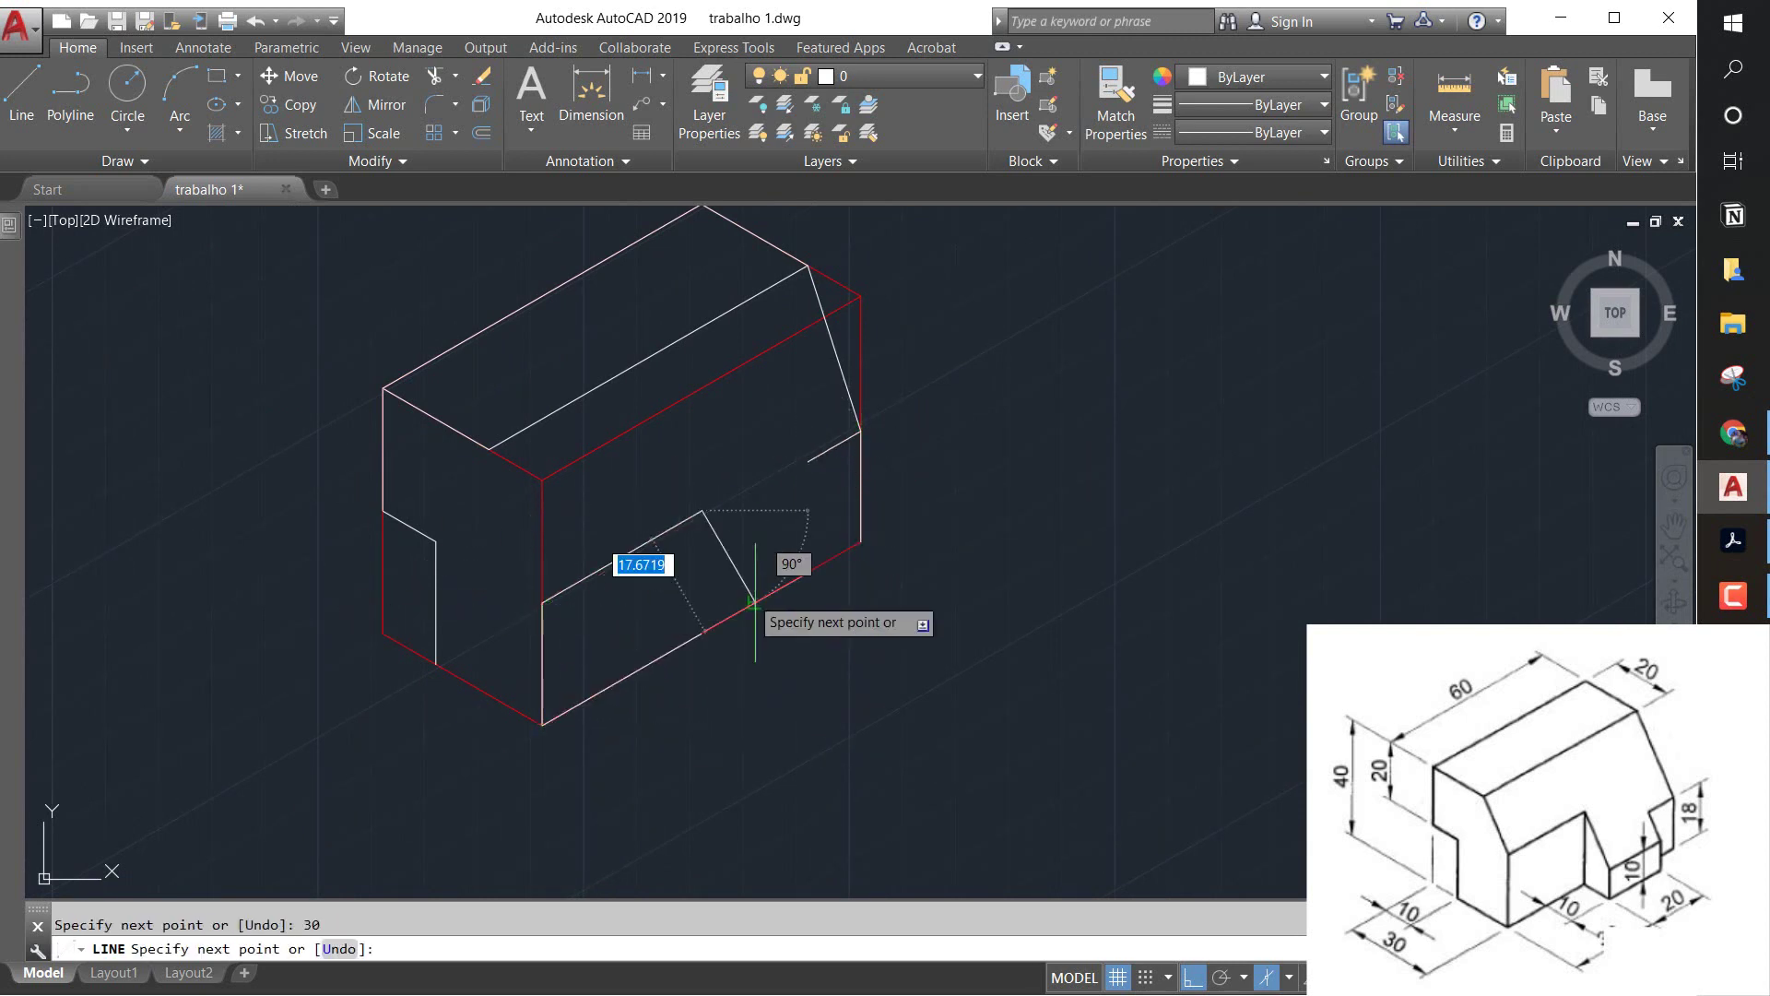
click(702, 633)
Switch to the left isoplane and draw a 10-unit notch line from the cutout corner
click(1267, 978)
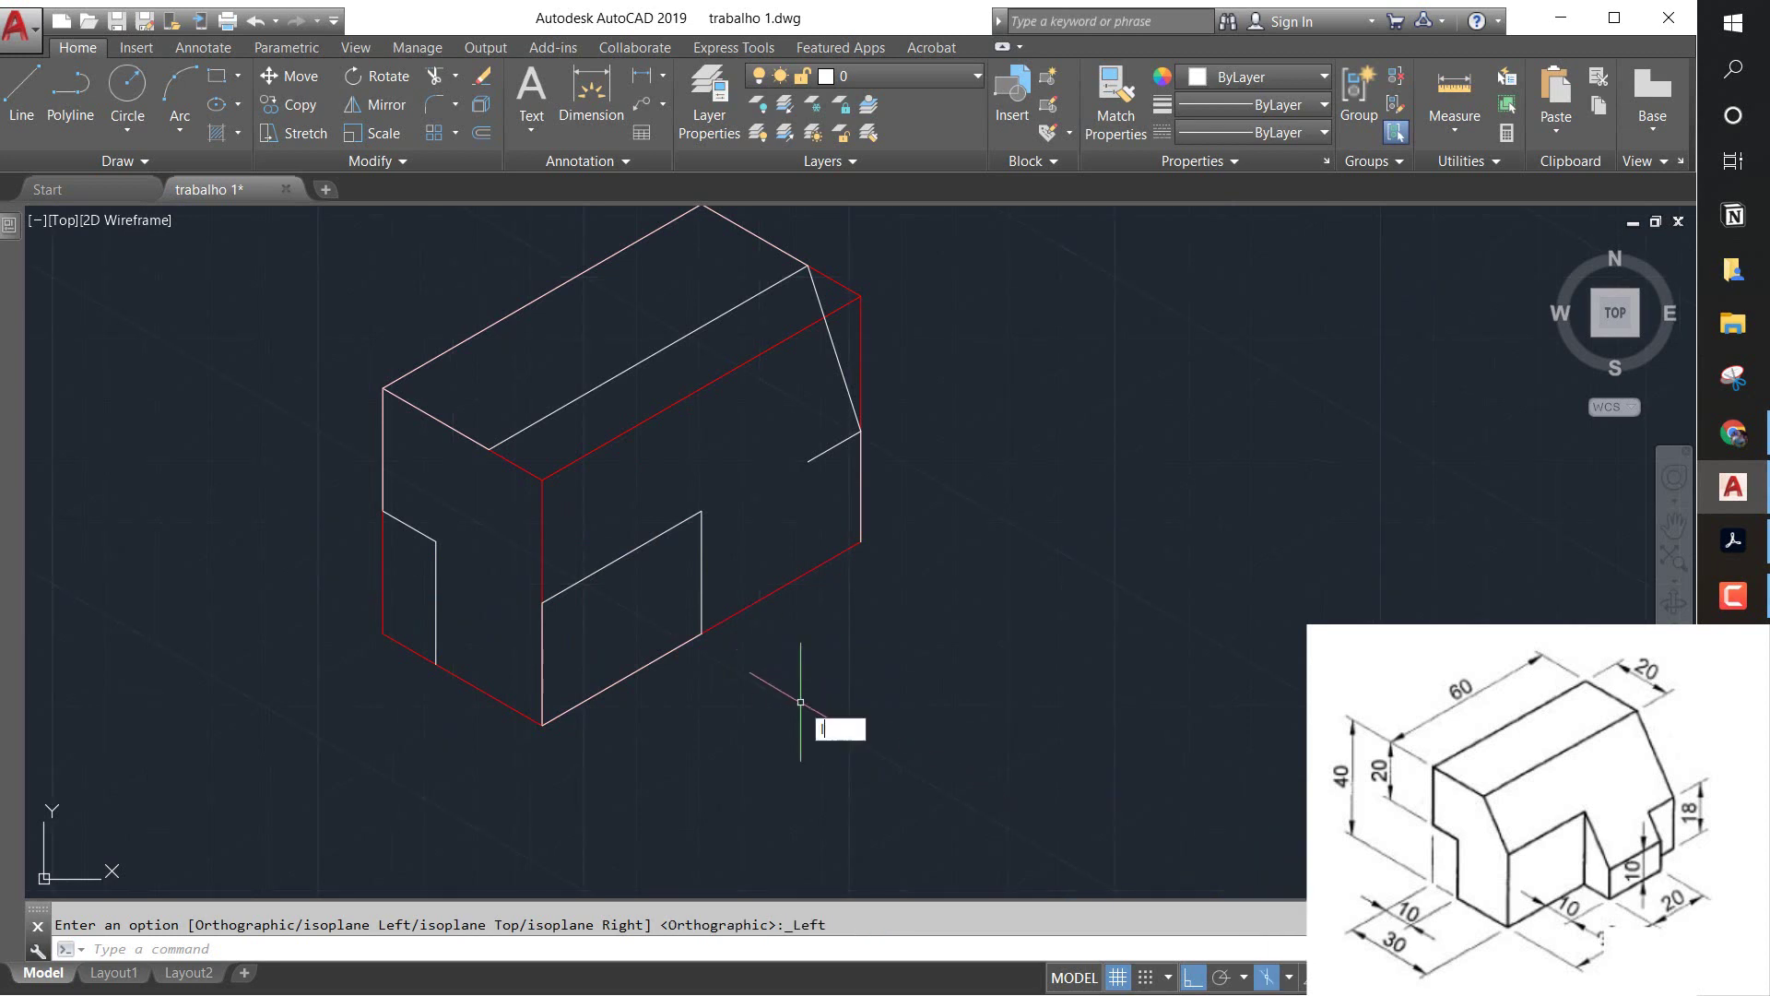
key(Return)
click(702, 633)
text(10)
key(Return)
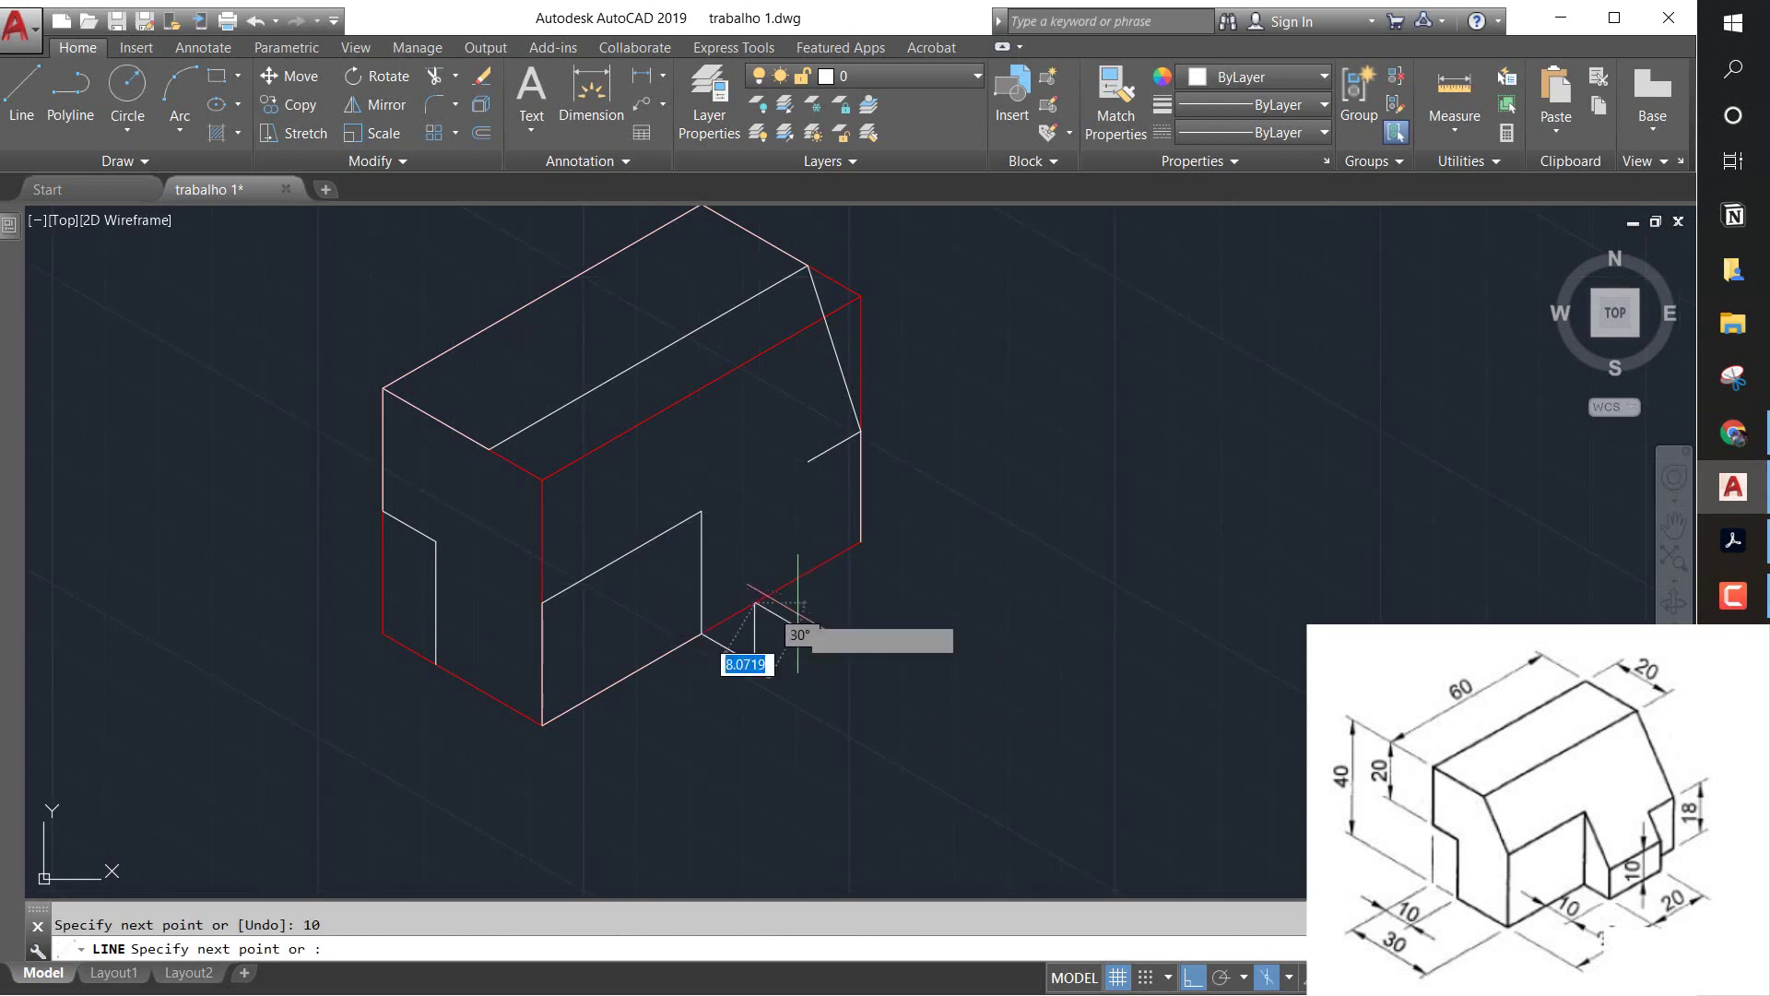
key(Escape)
Draw two 20-unit lines from the bottom edge and the notch corner
key(Return)
click(755, 663)
text(20)
key(Return)
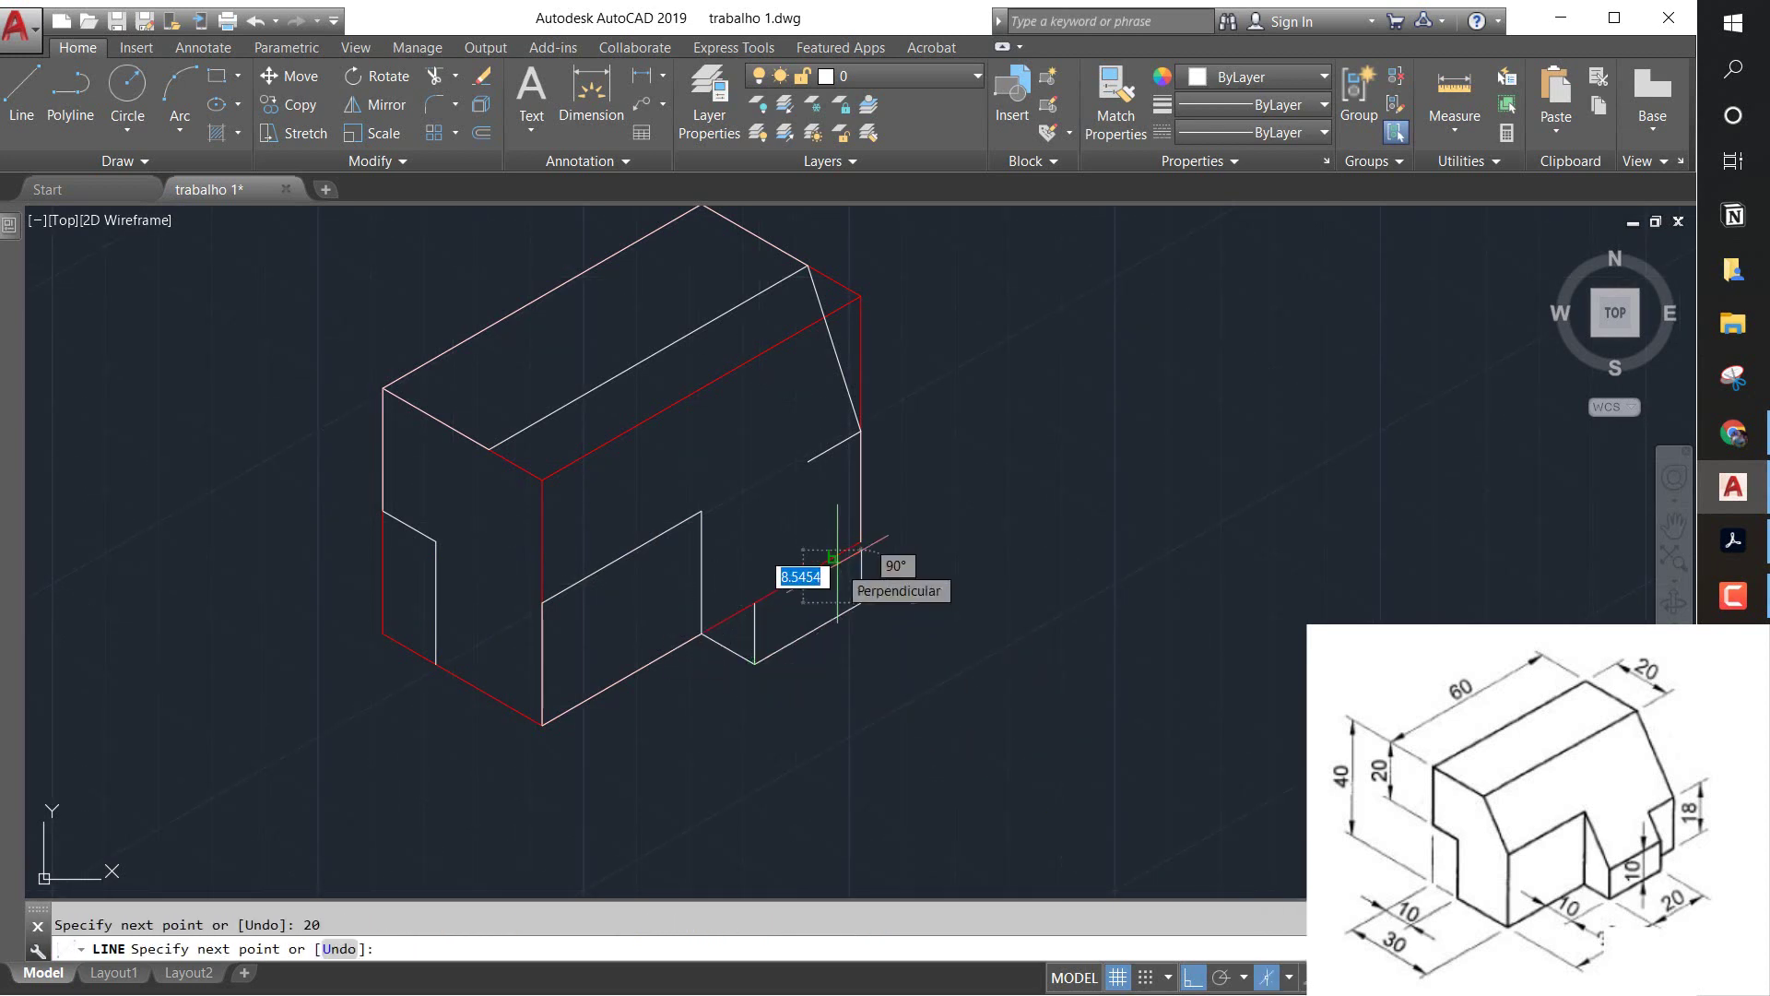
key(Escape)
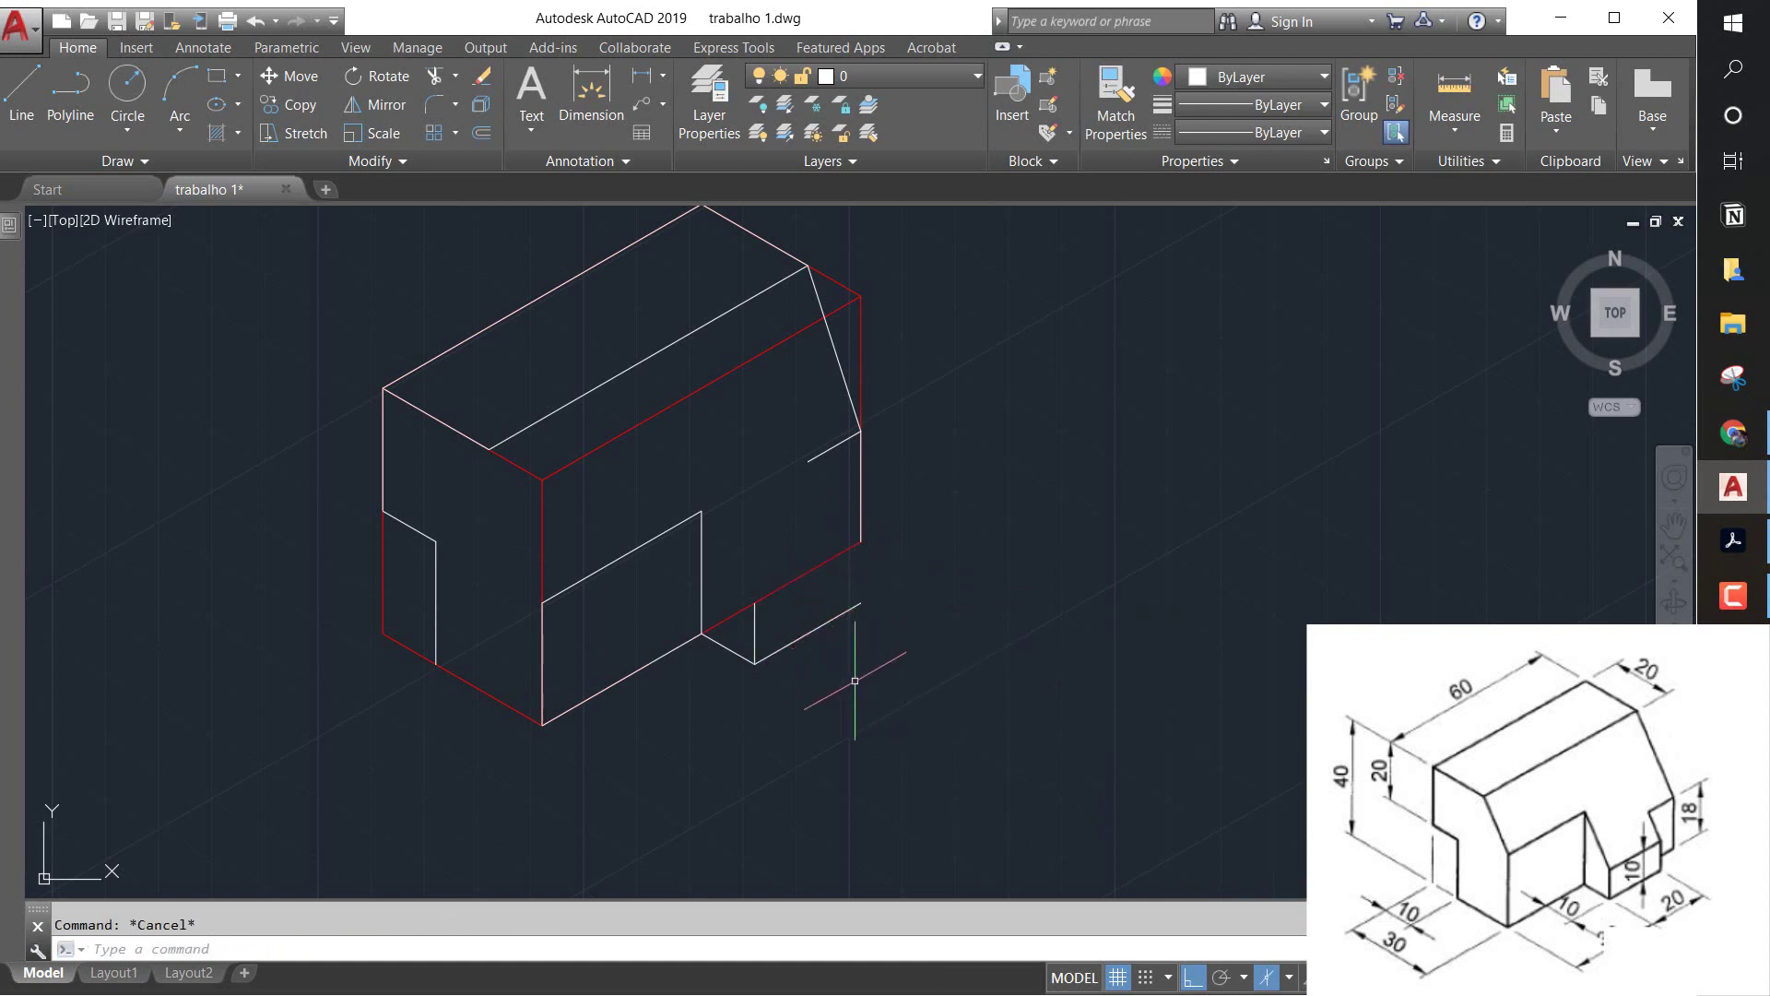
key(Return)
click(755, 663)
text(20)
key(Return)
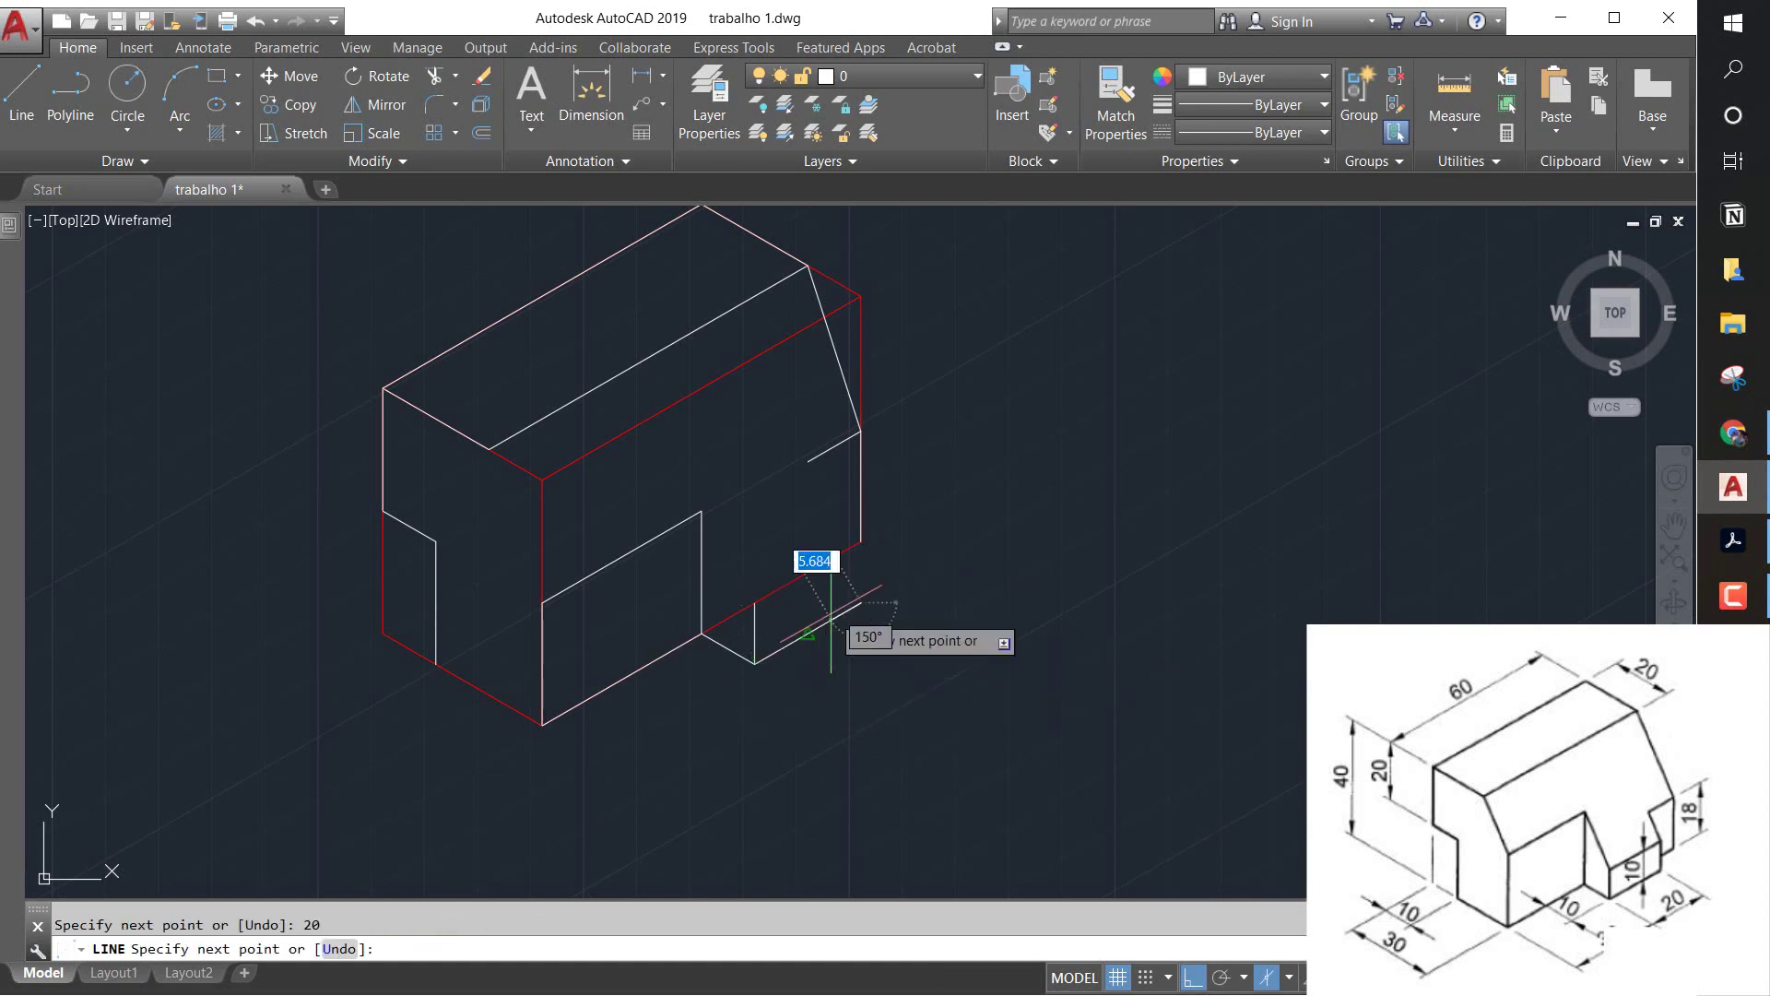
Draw the slanted edges of the right notch and the cutout
click(860, 541)
click(807, 461)
key(Return)
key(Return)
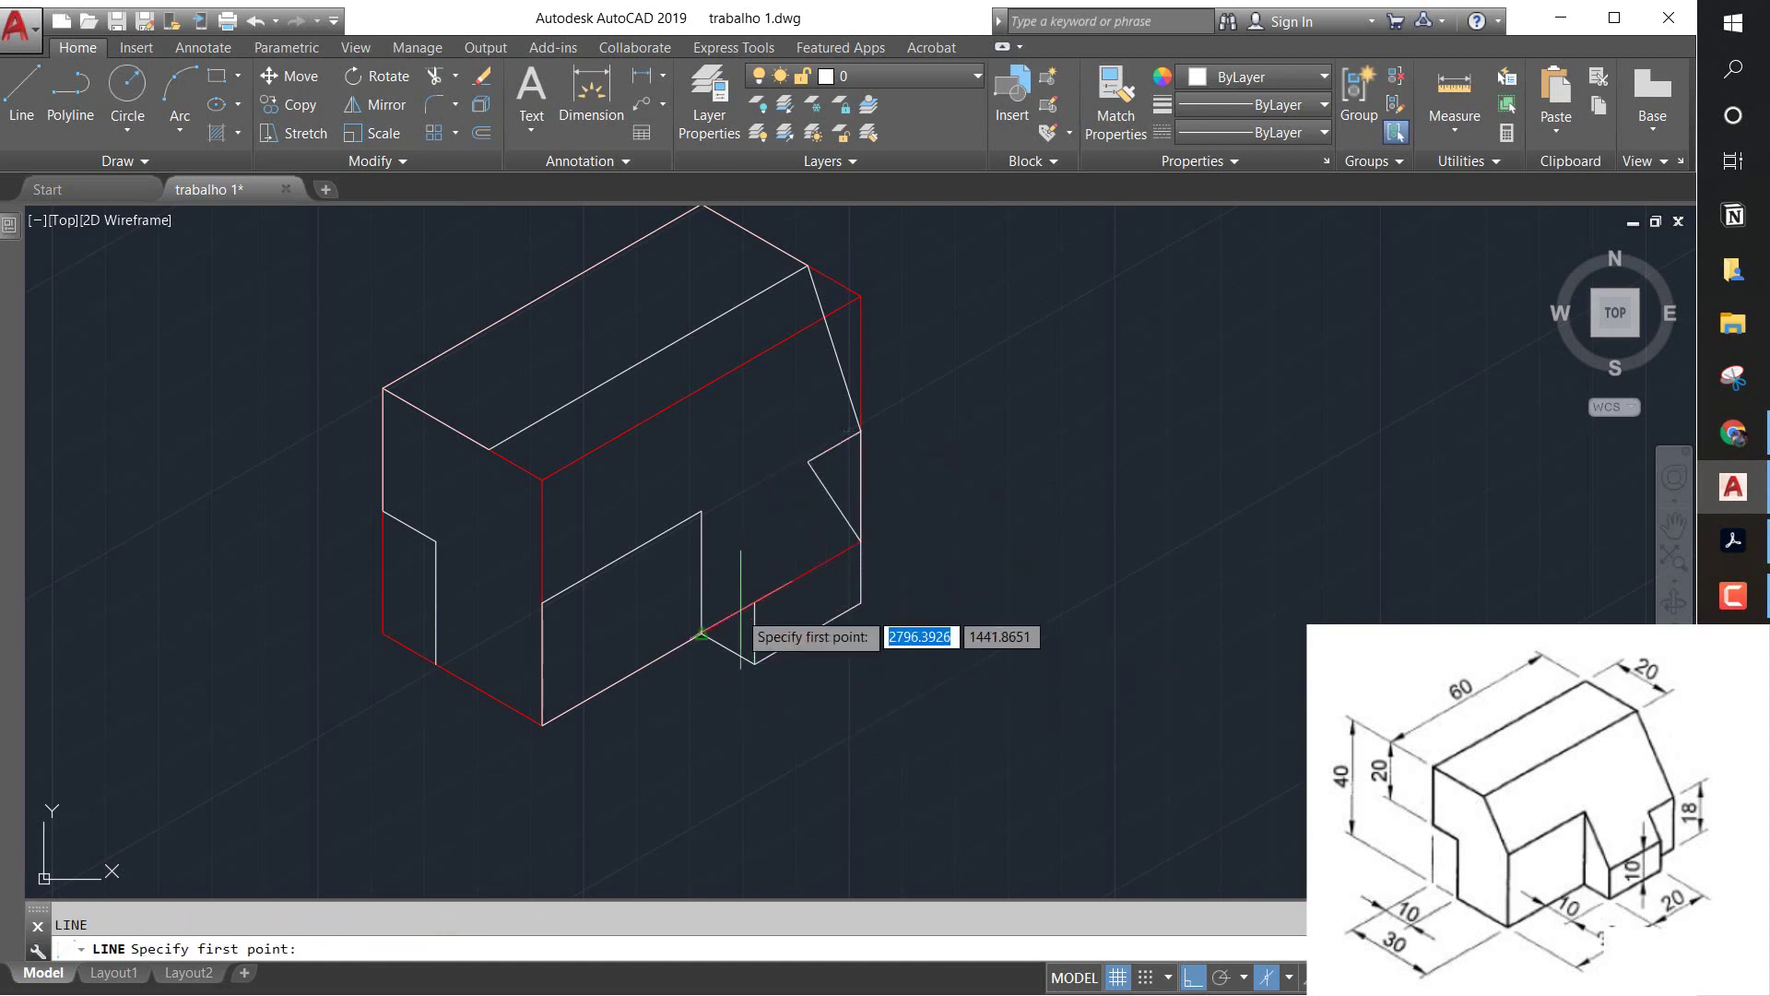
click(702, 512)
click(755, 604)
key(Escape)
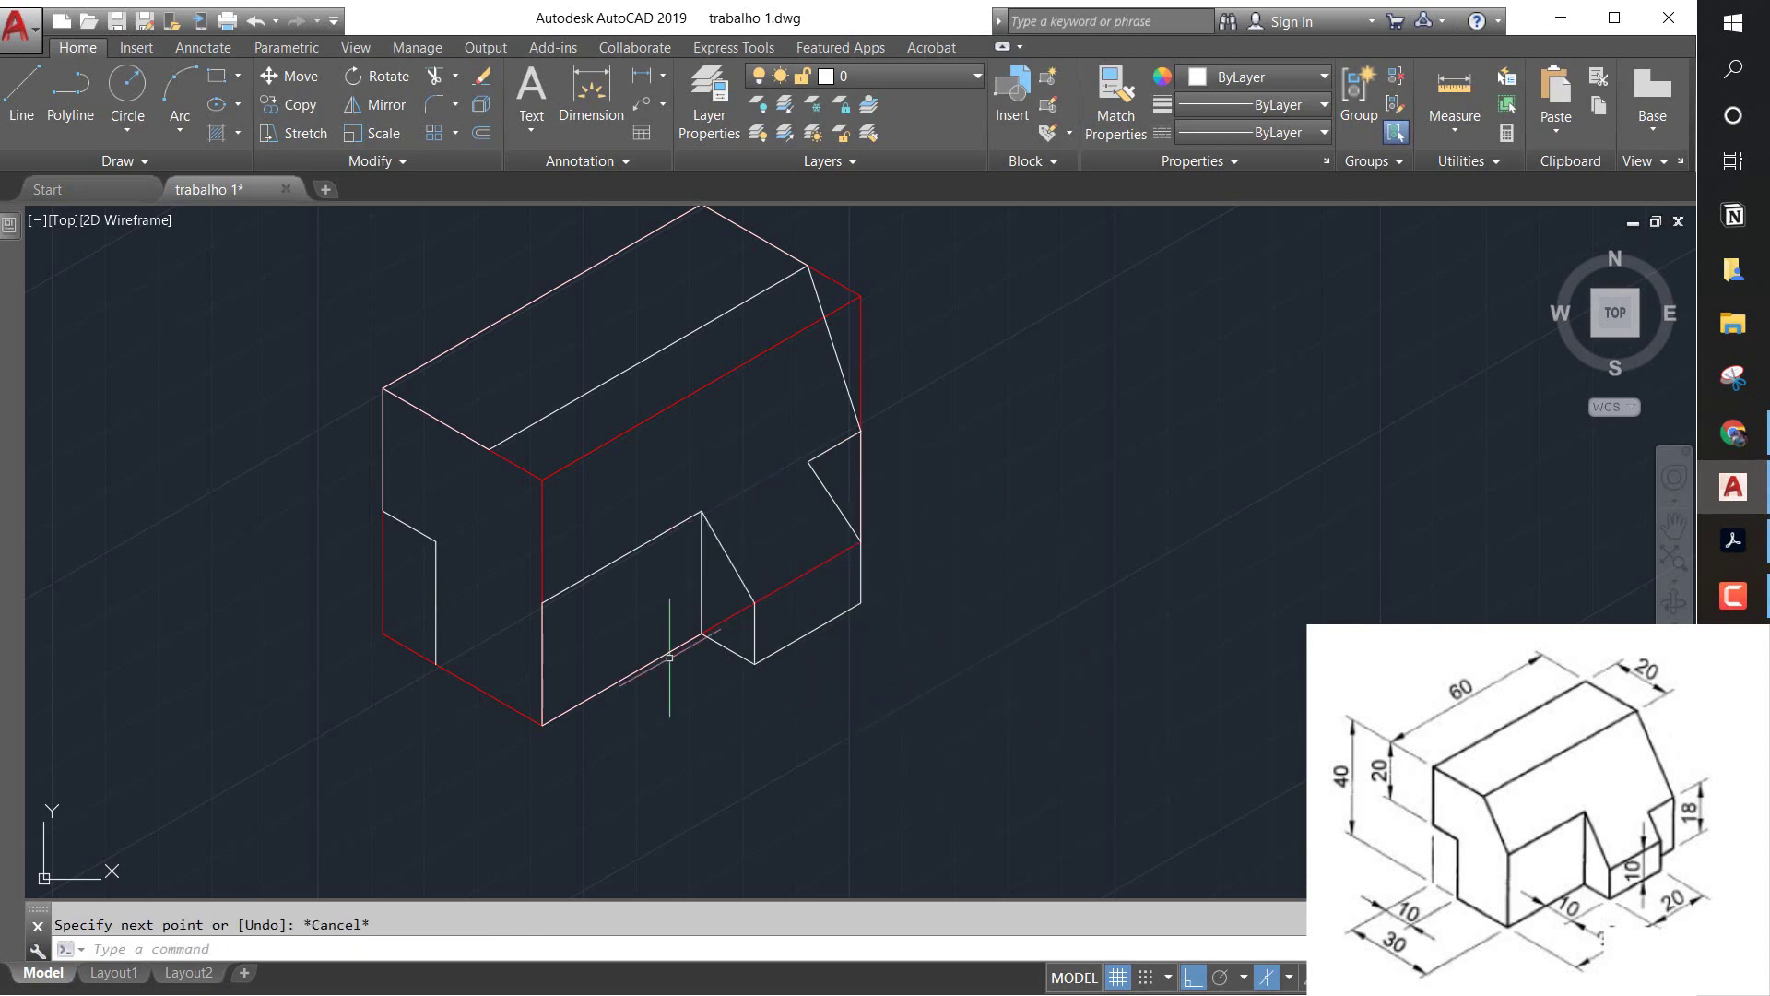
Start a dimension command to check the new edge lengths
text(dim)
key(Return)
scroll(712, 668, up, 5)
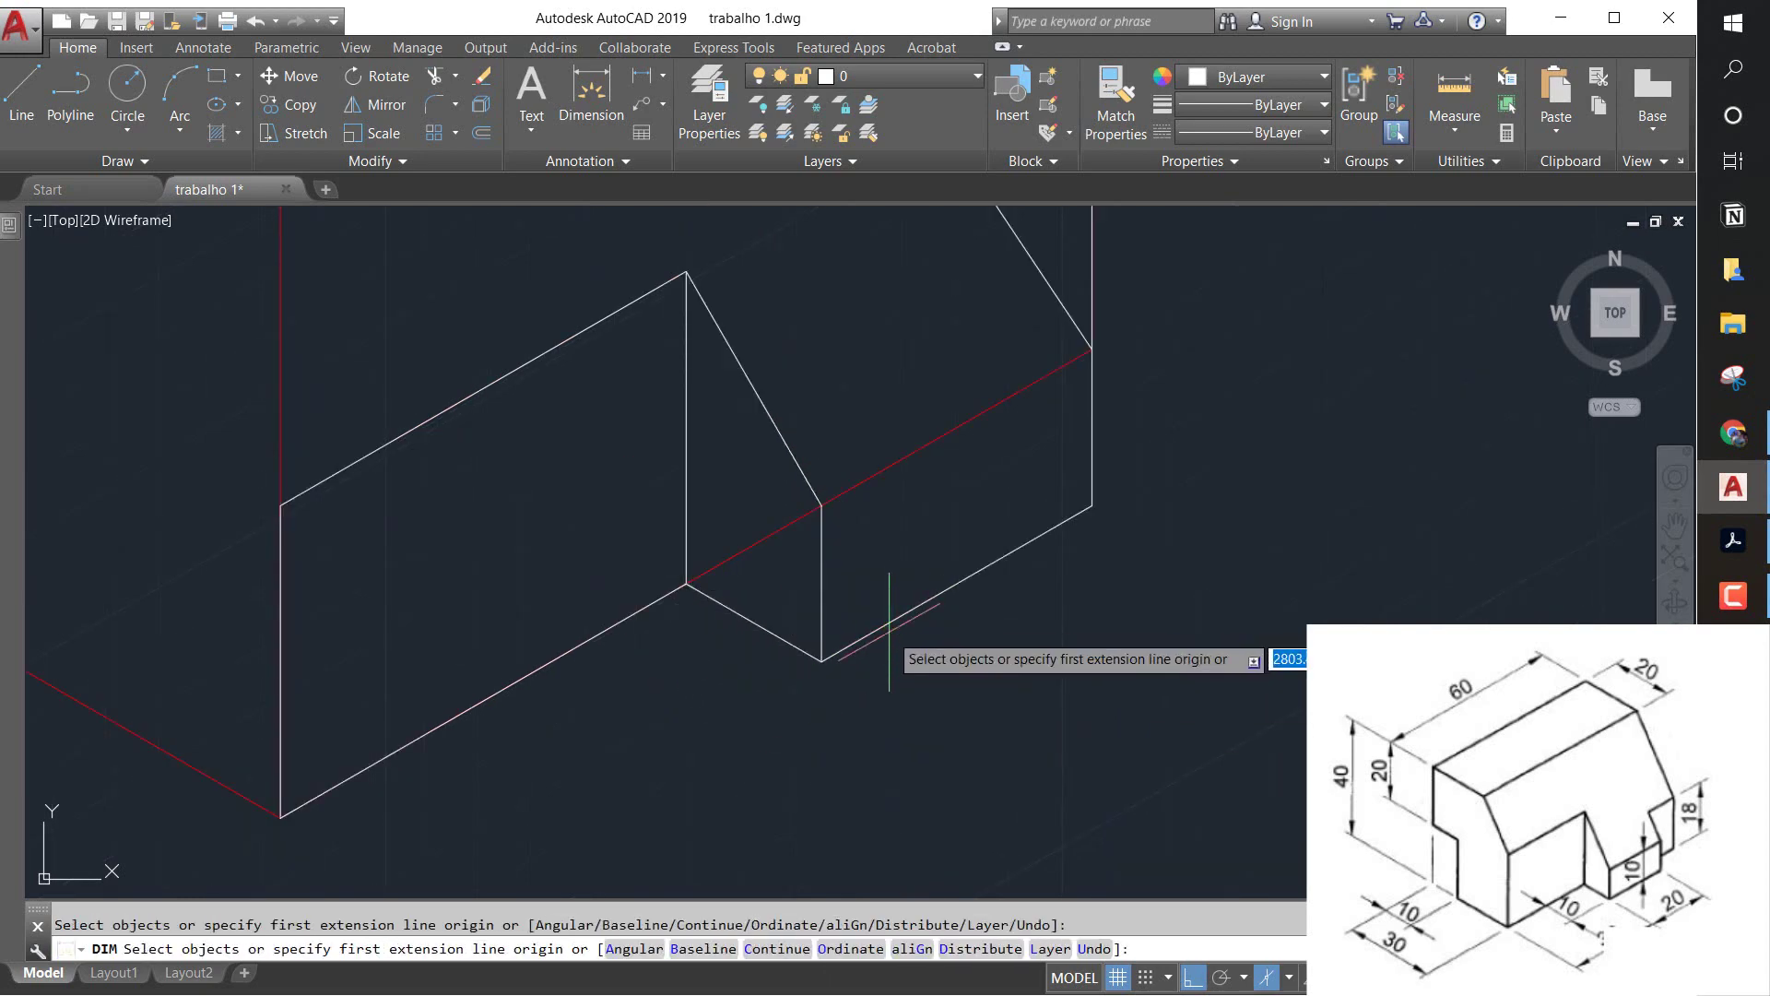
Pan to another edge, exit the dimension check, and cancel a started line
middle_drag(960, 321, 759, 563)
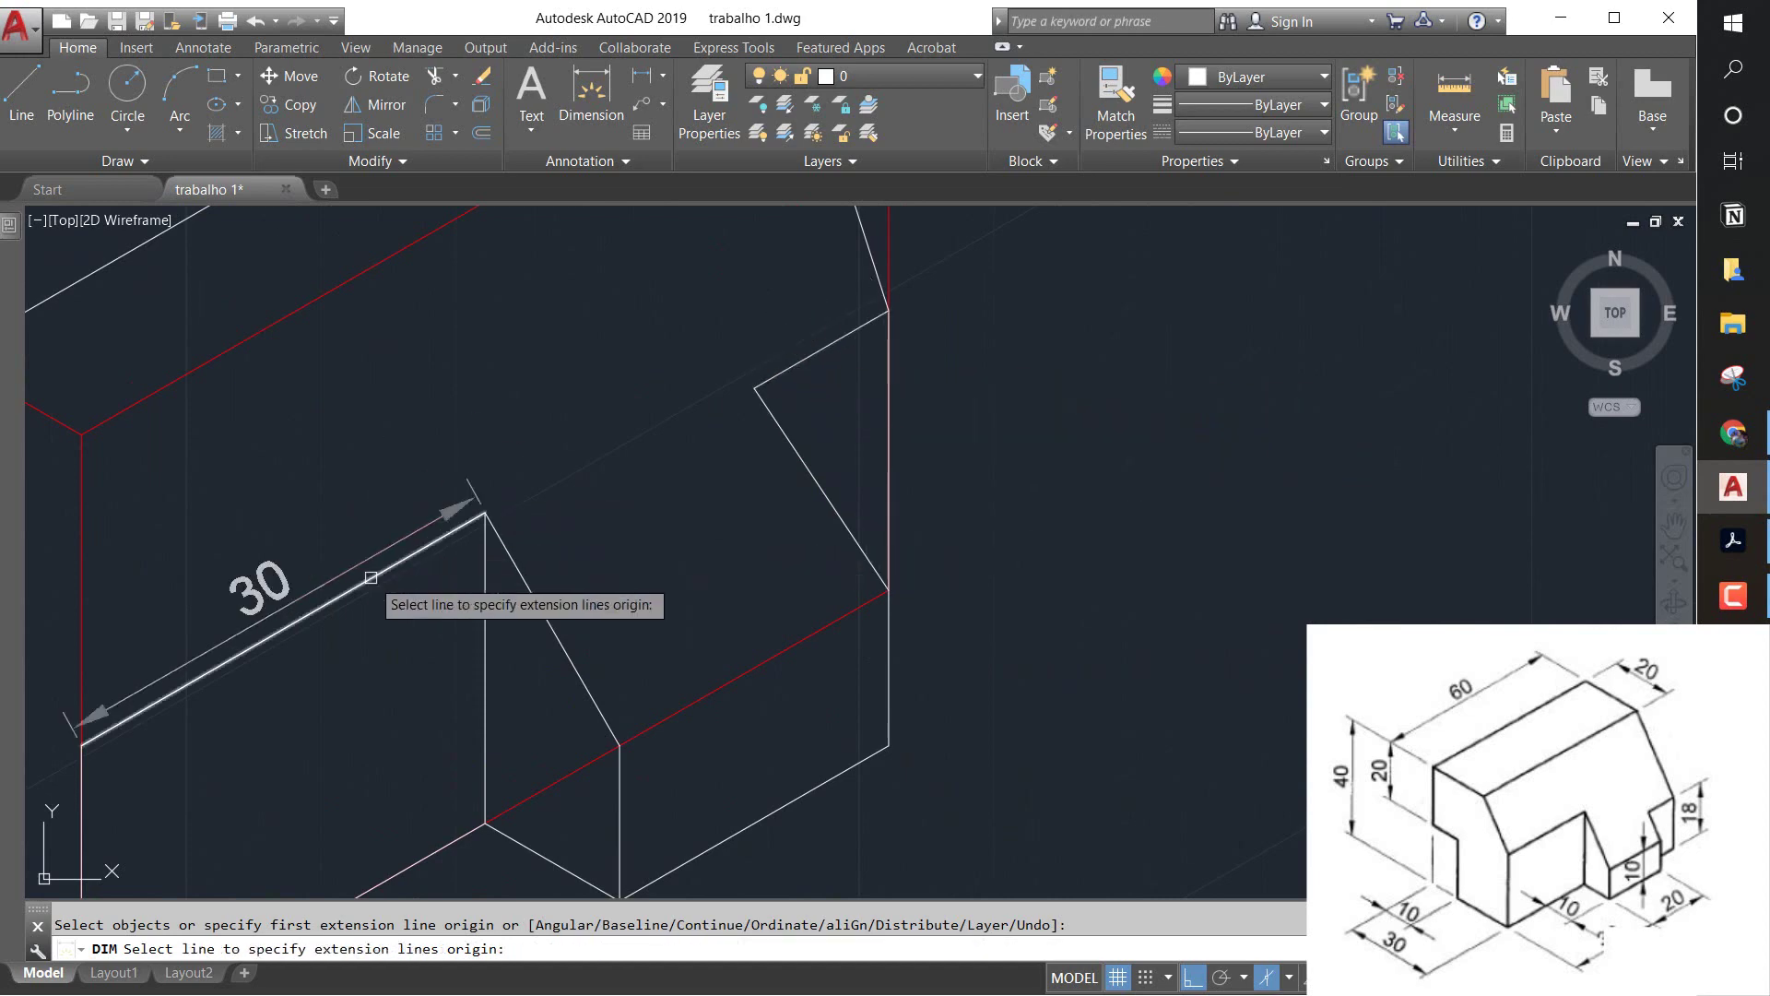
scroll(792, 802, down, 5)
scroll(775, 595, up, 3)
key(Escape)
text(l)
key(Return)
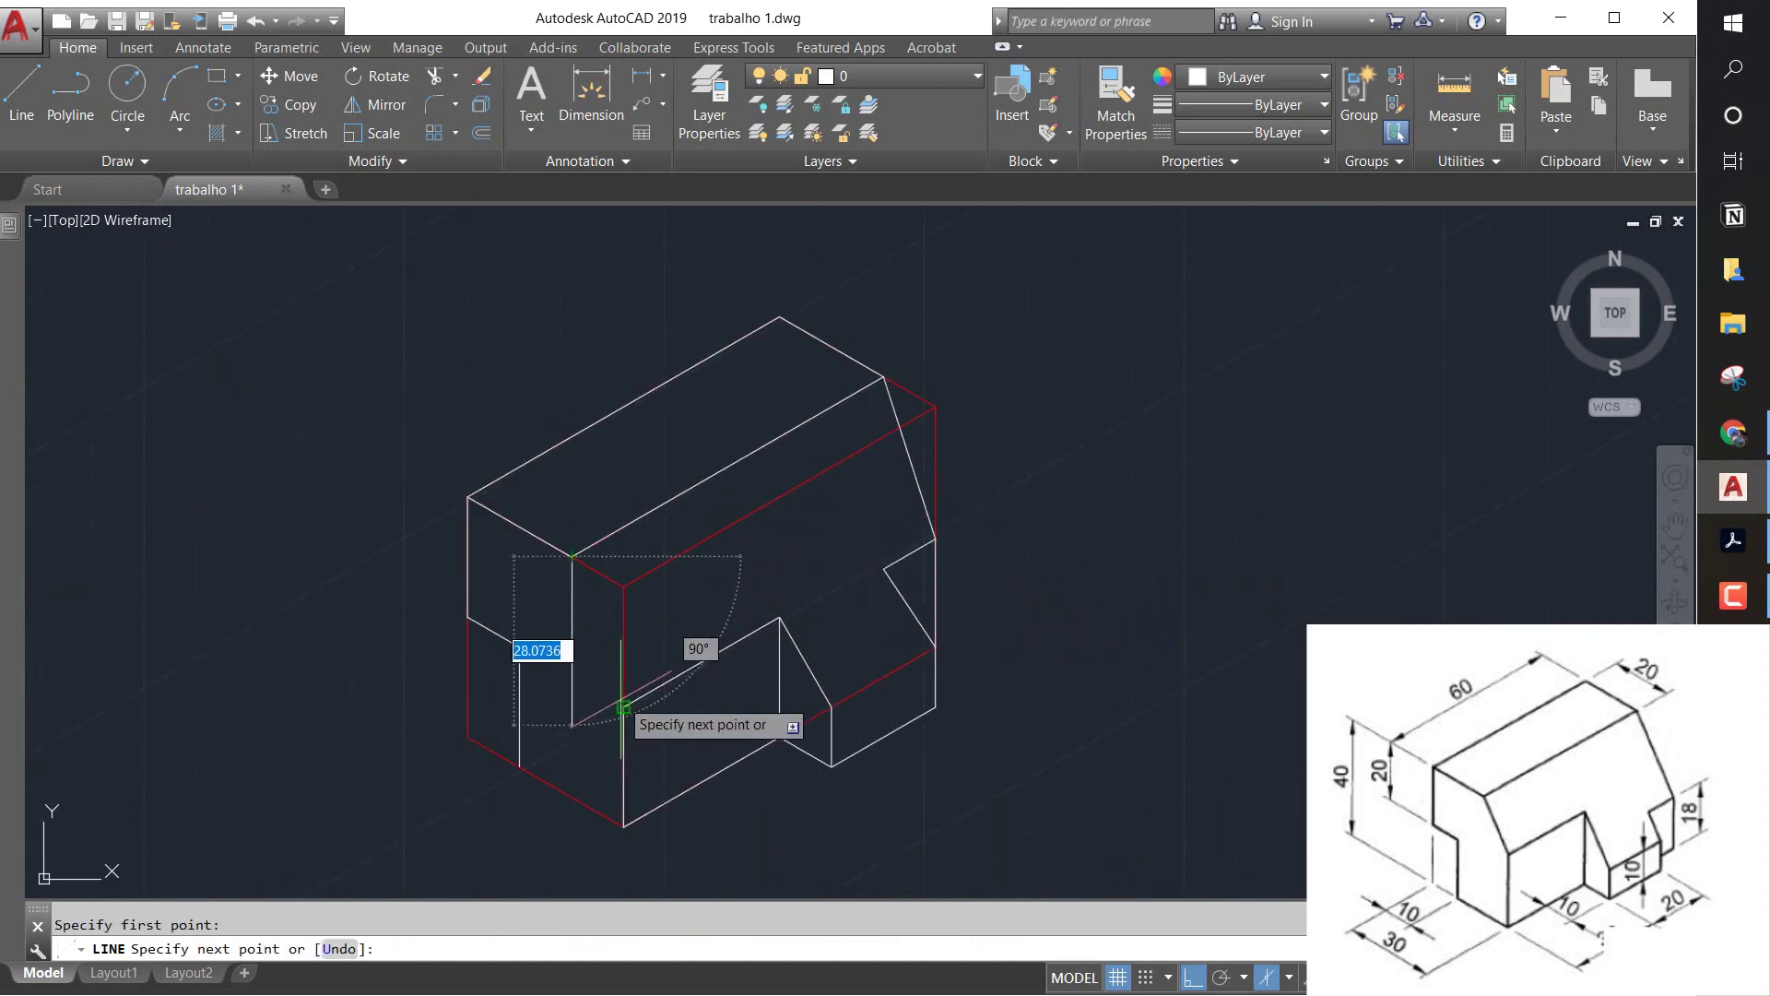
key(Escape)
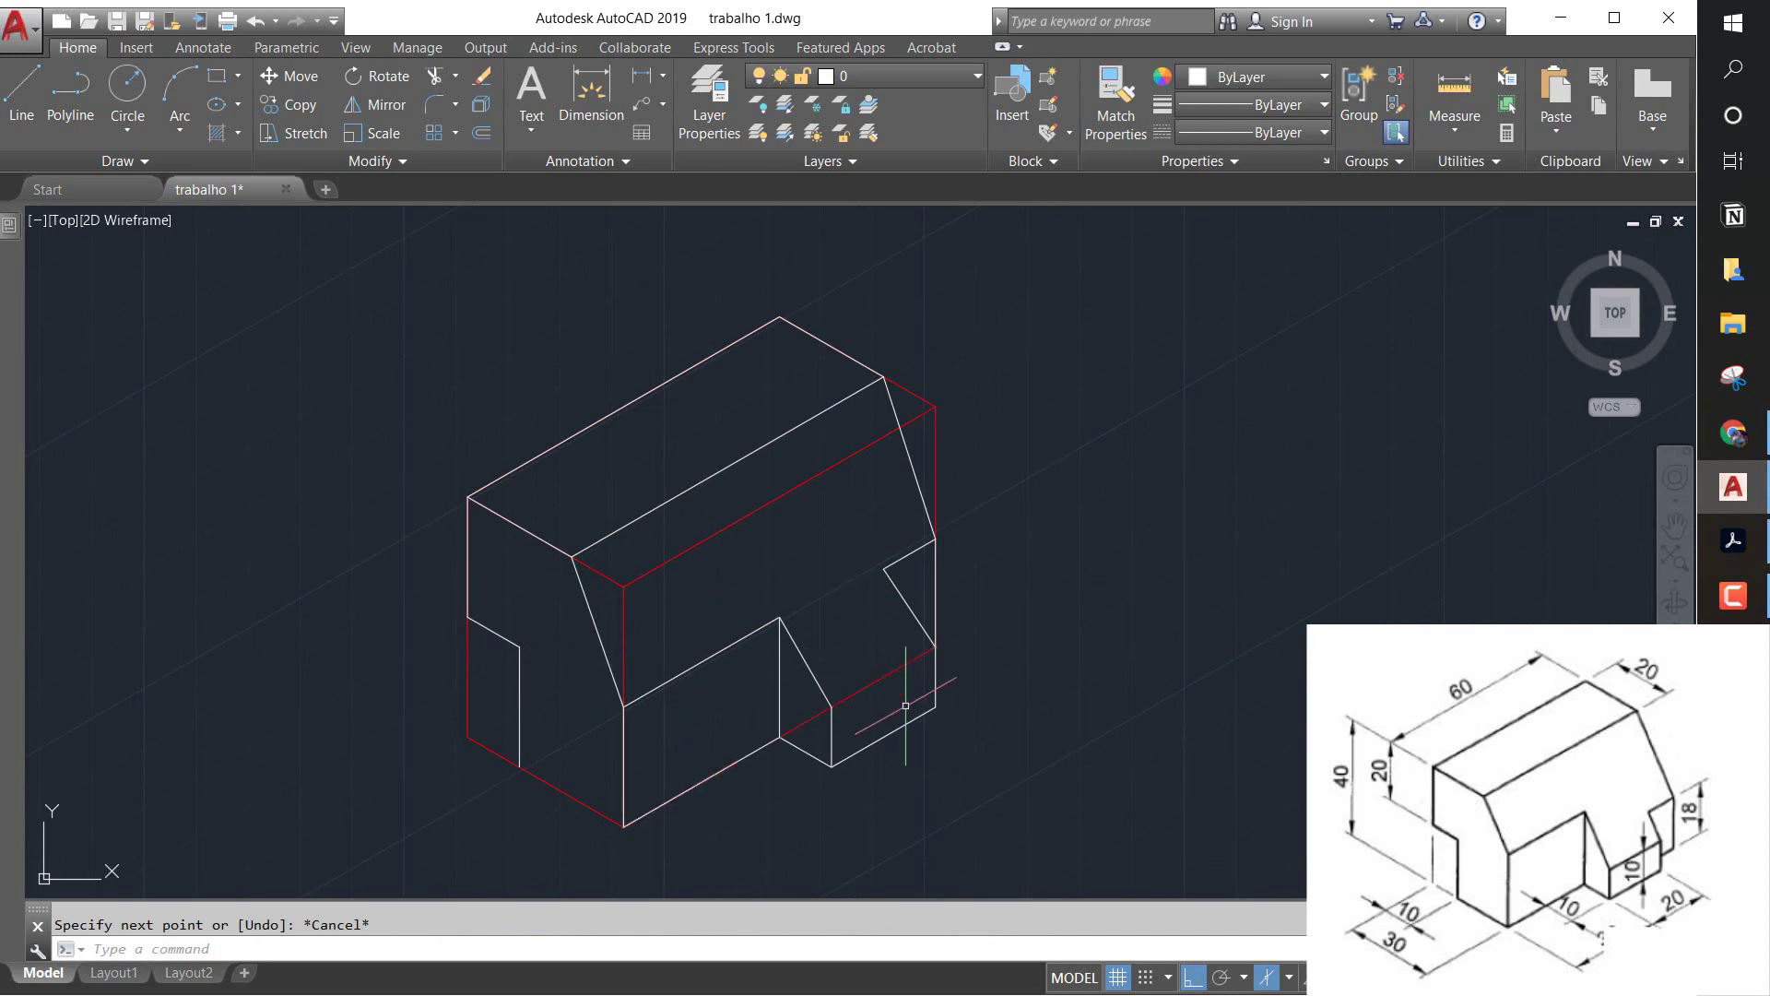
Restart DIM to measure edges, then back out of its edge-picking prompts
middle_drag(695, 708, 577, 569)
scroll(577, 569, down, 3)
scroll(751, 498, up, 6)
text(dim)
key(Return)
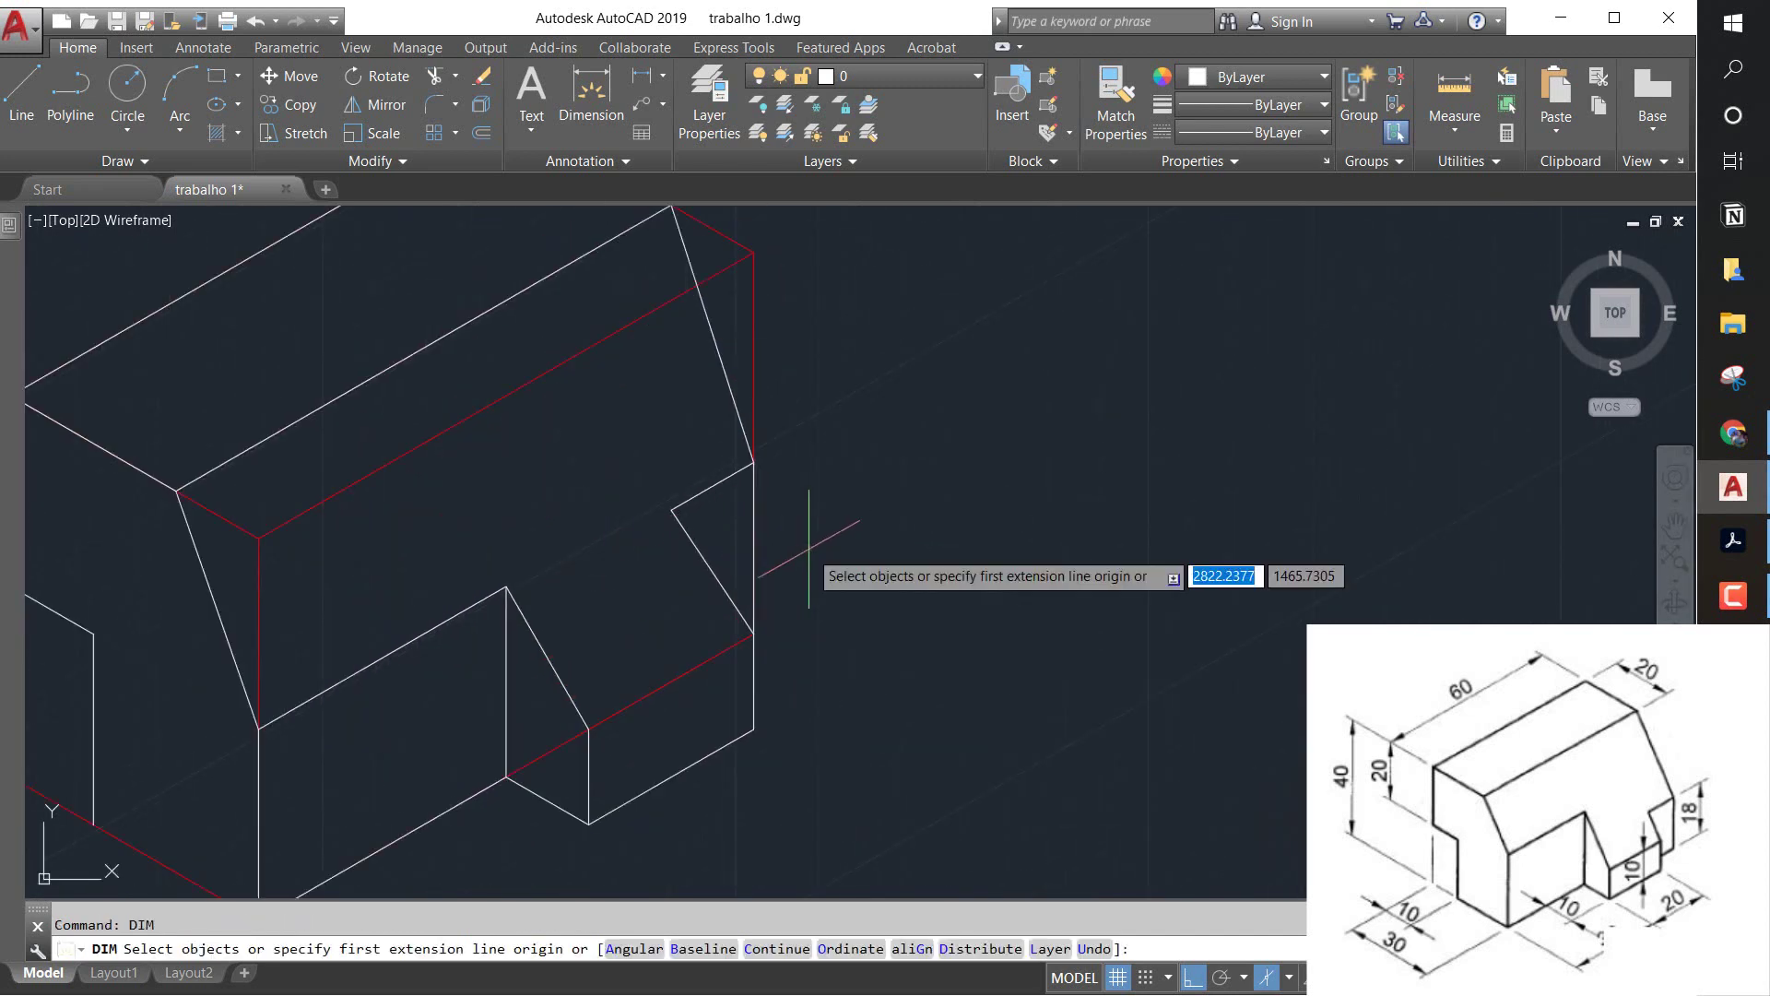
key(Return)
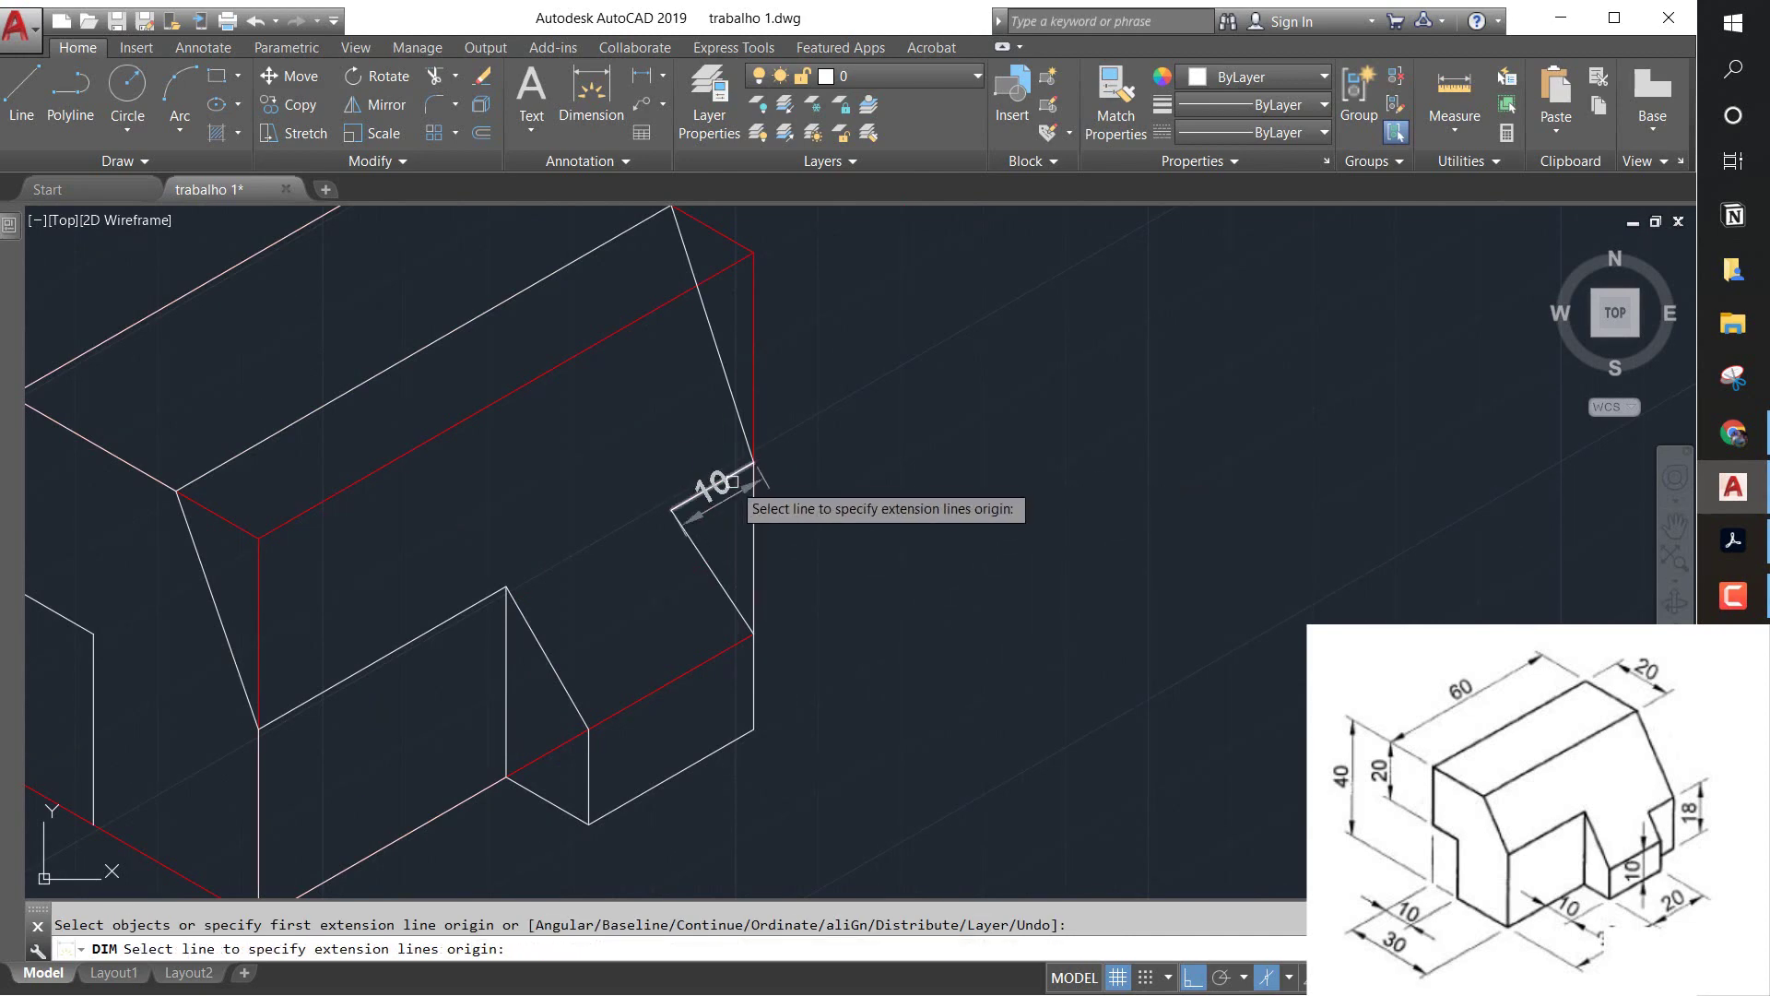
scroll(733, 480, down, 2)
key(Escape)
key(Return)
key(Escape)
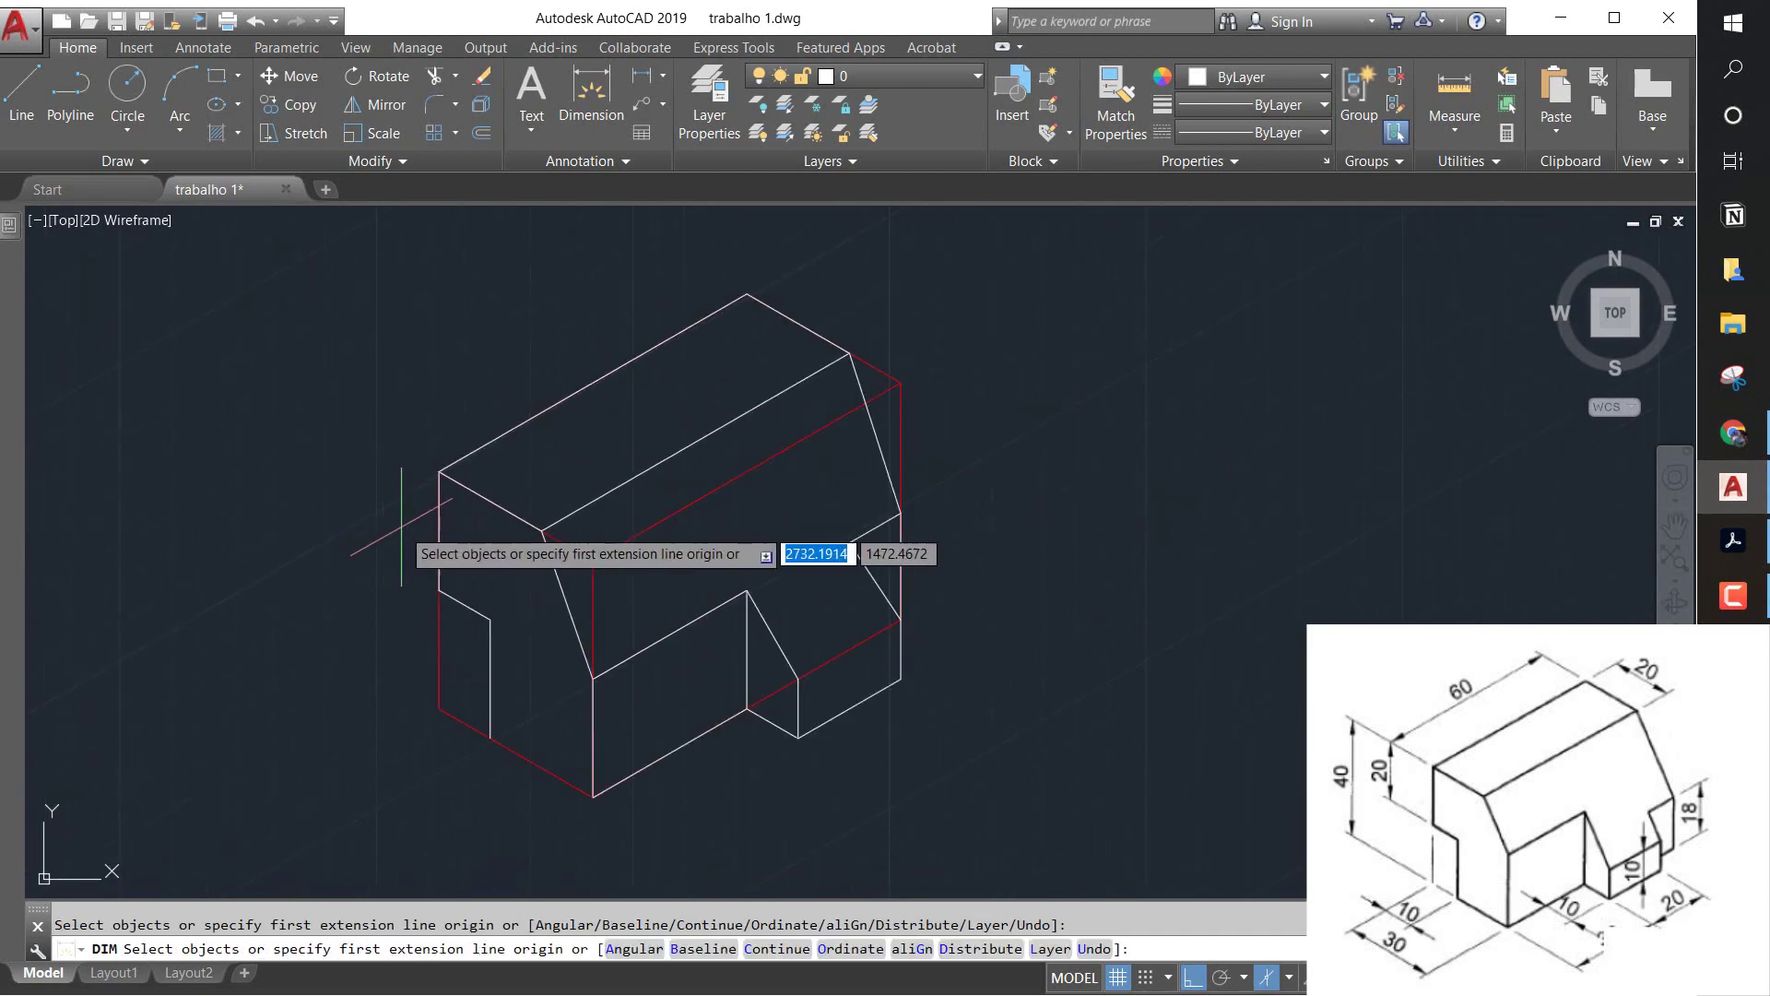
key(Return)
key(Escape)
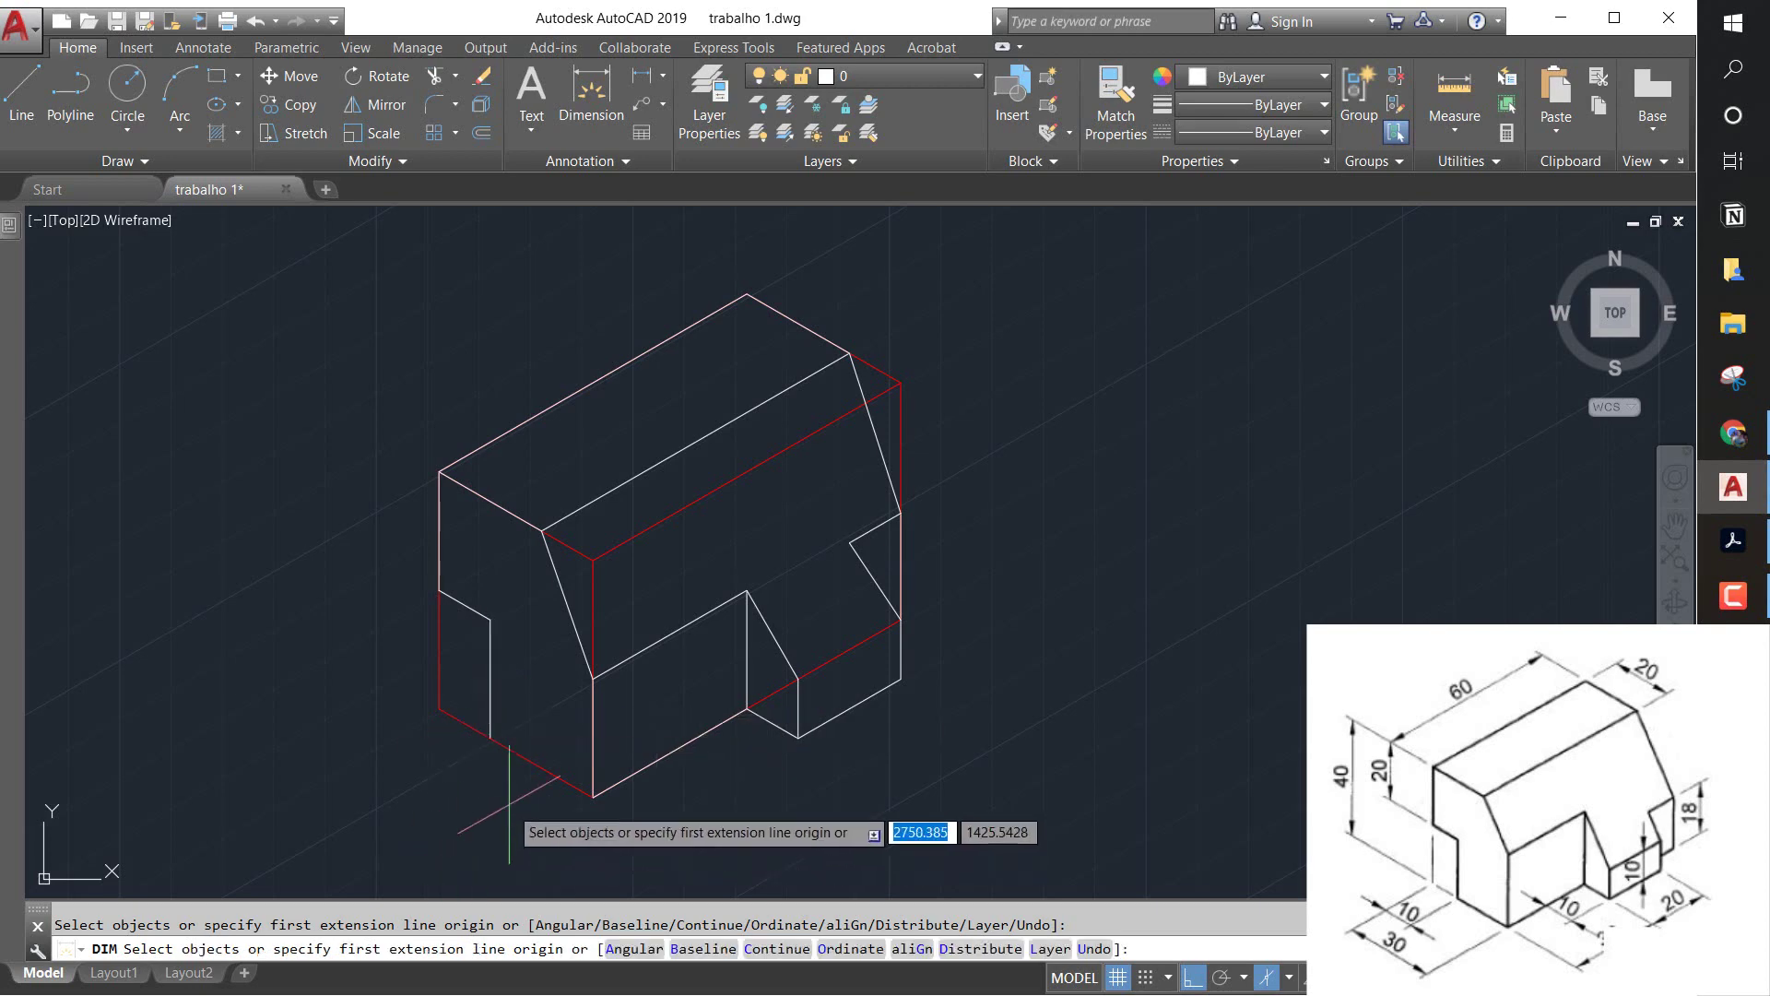
Pick a dimension start point, cancel it, and zoom around the block
click(490, 738)
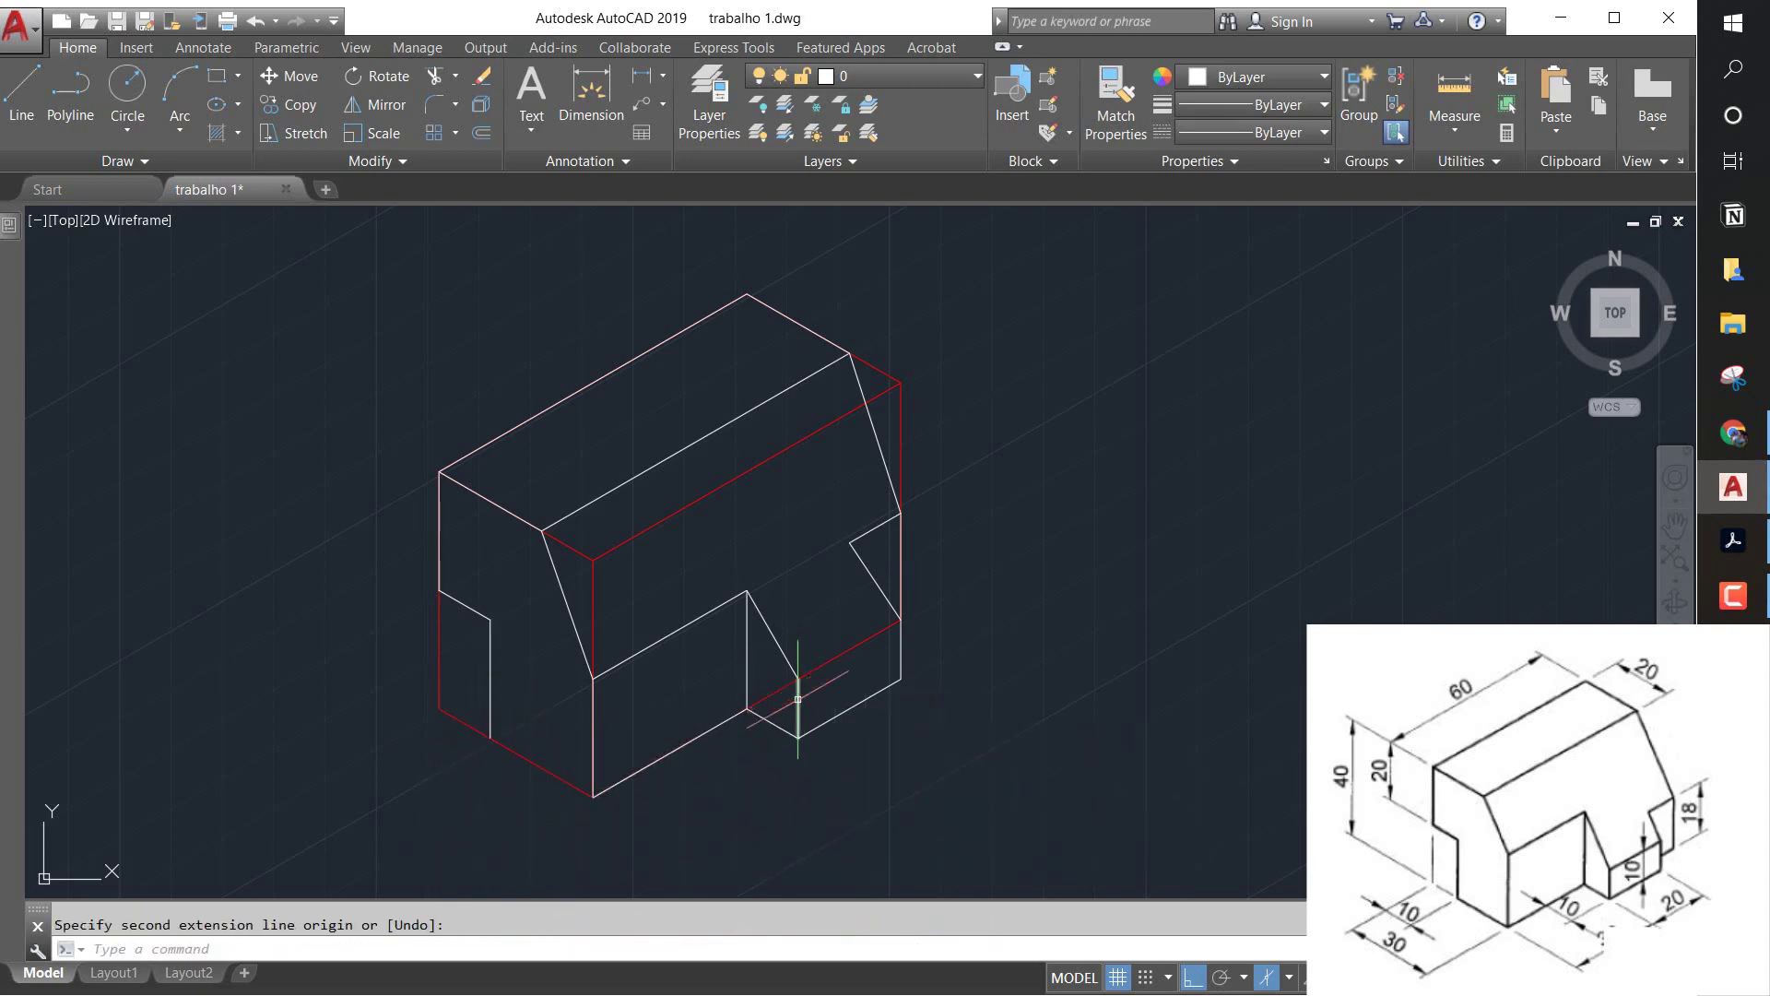
key(Escape)
scroll(899, 665, up, 4)
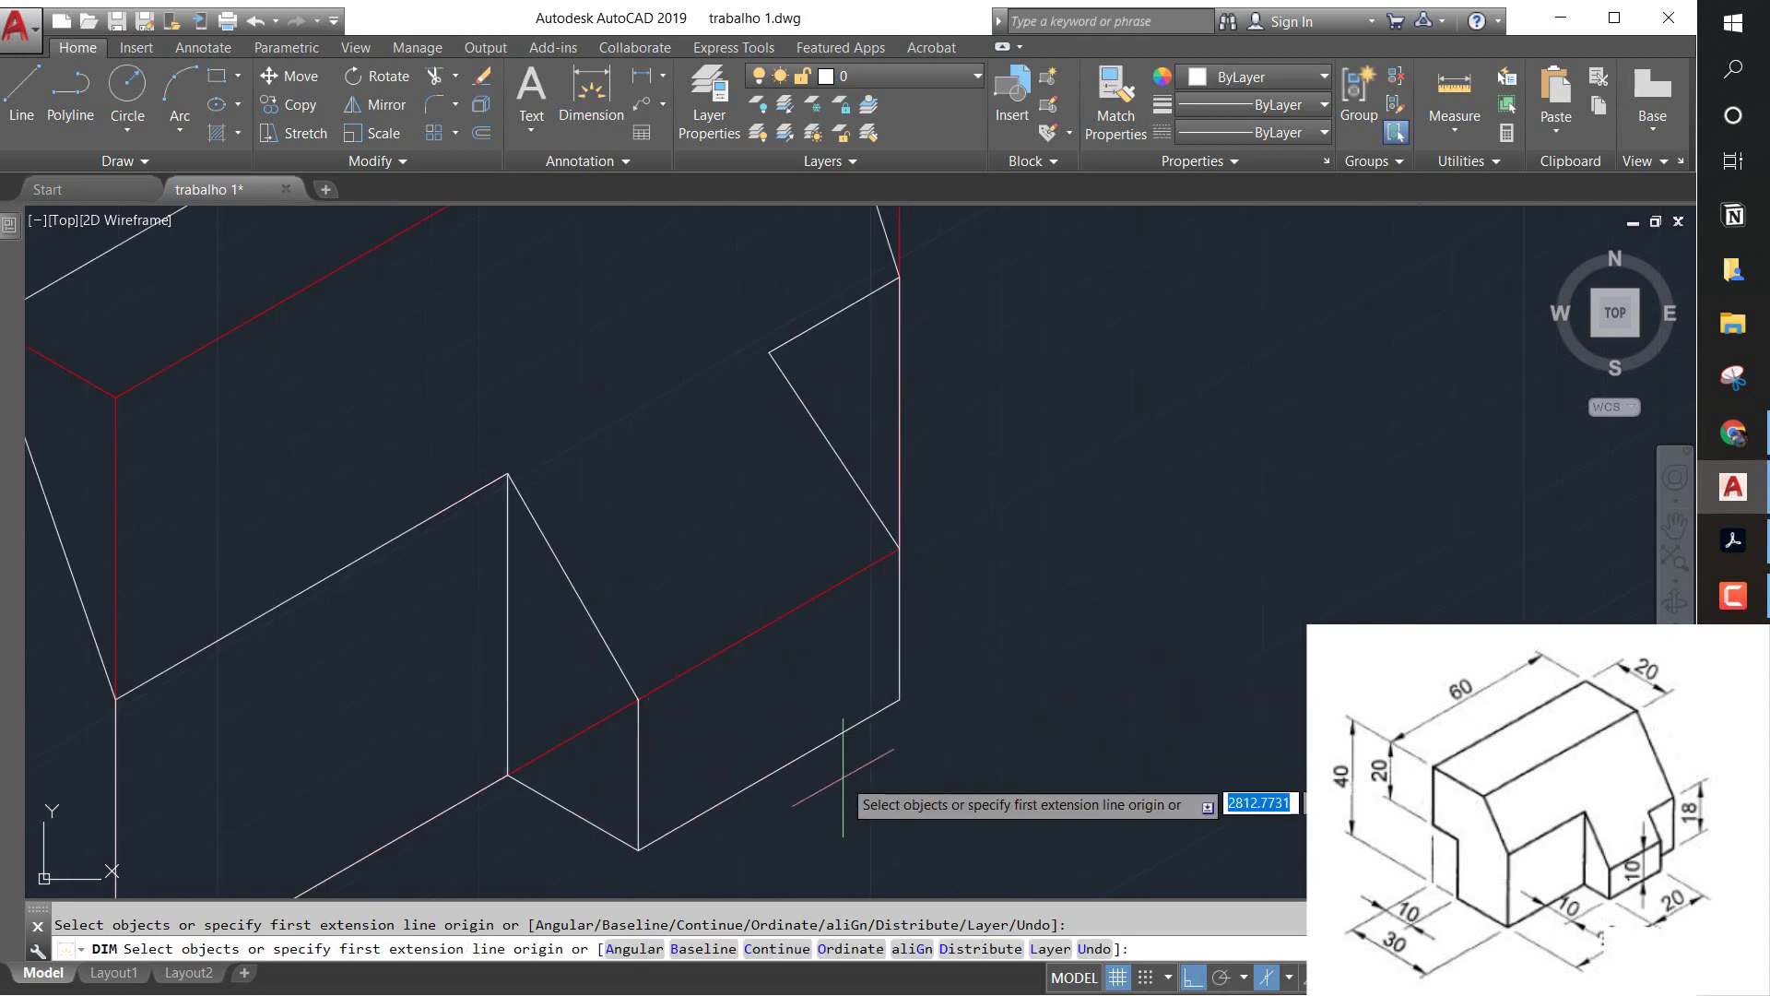
scroll(790, 593, down, 1)
scroll(512, 690, down, 1)
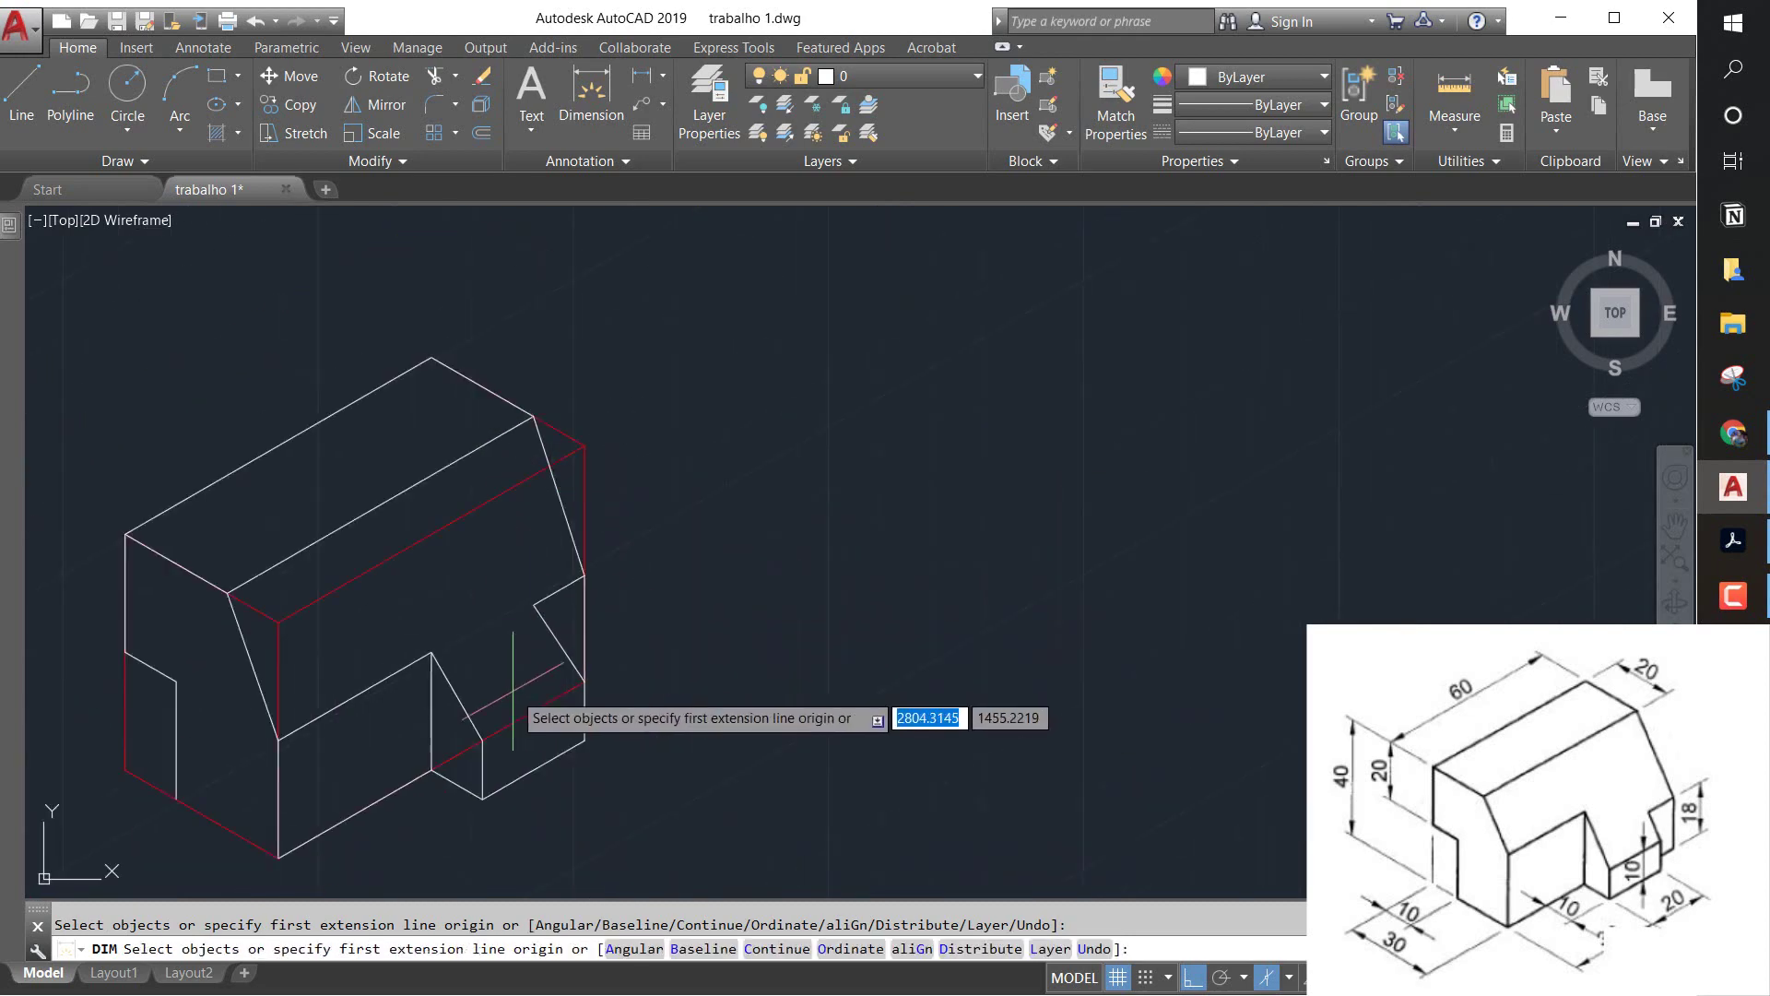
scroll(568, 591, down, 2)
scroll(463, 583, up, 2)
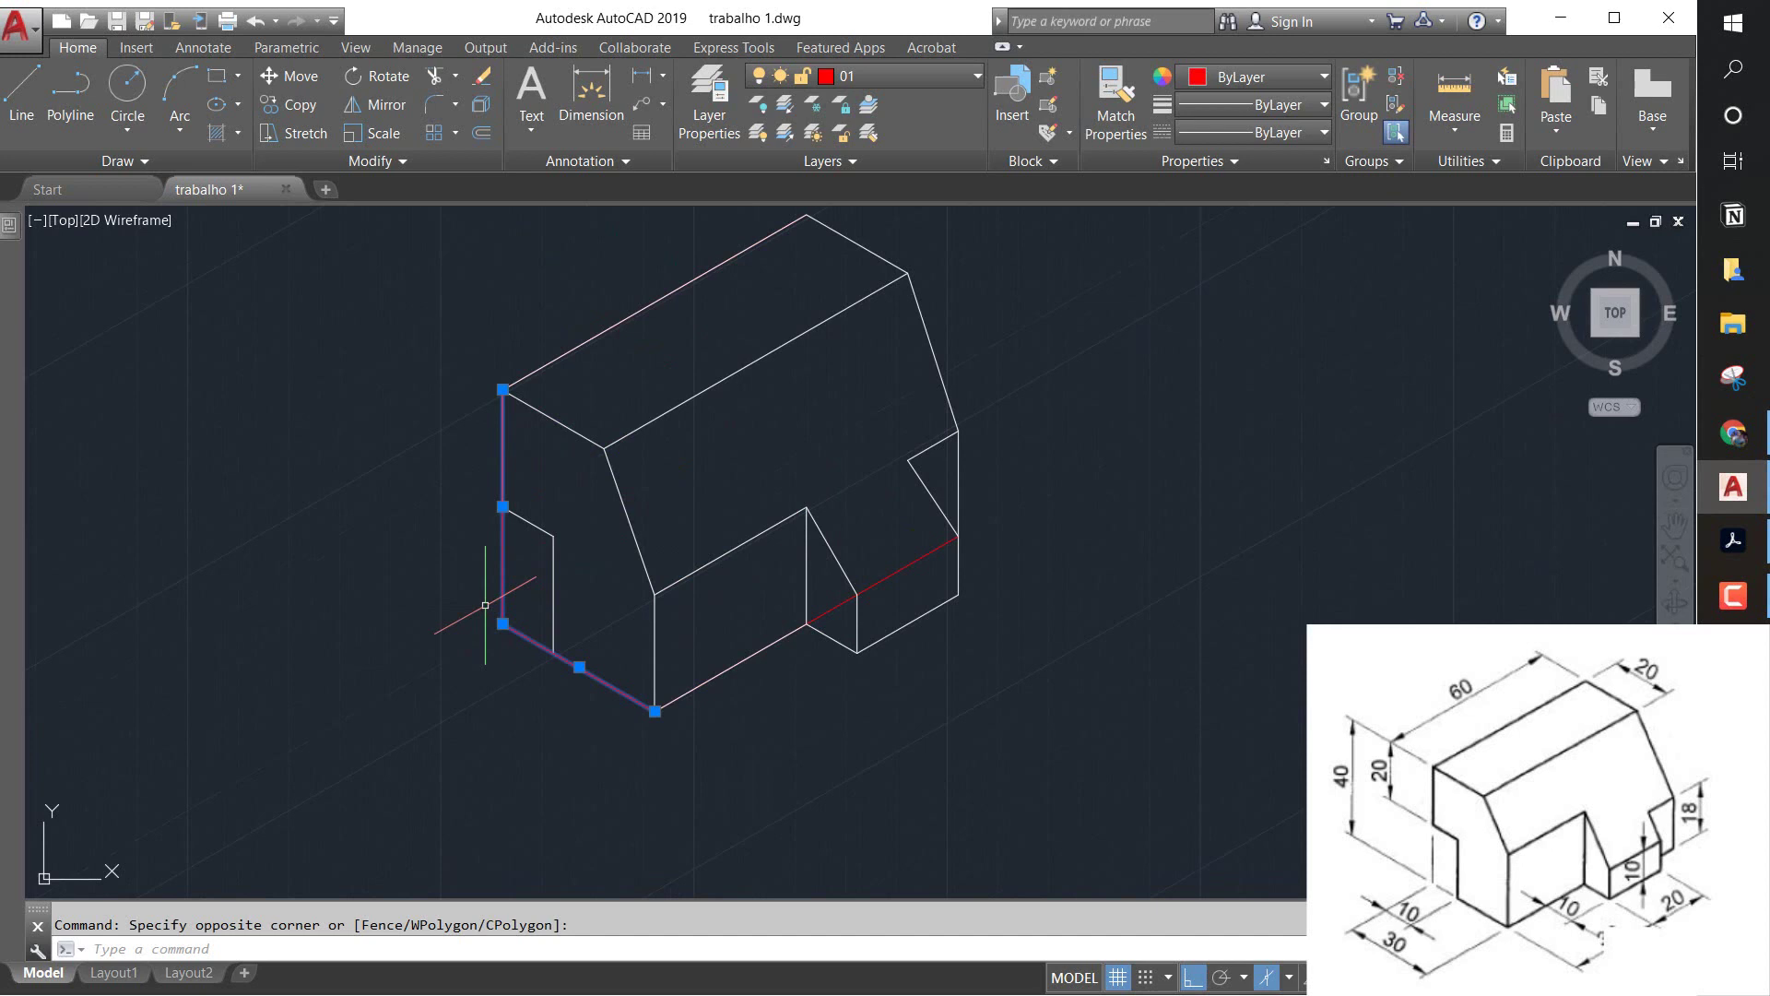
scroll(691, 562, up, 2)
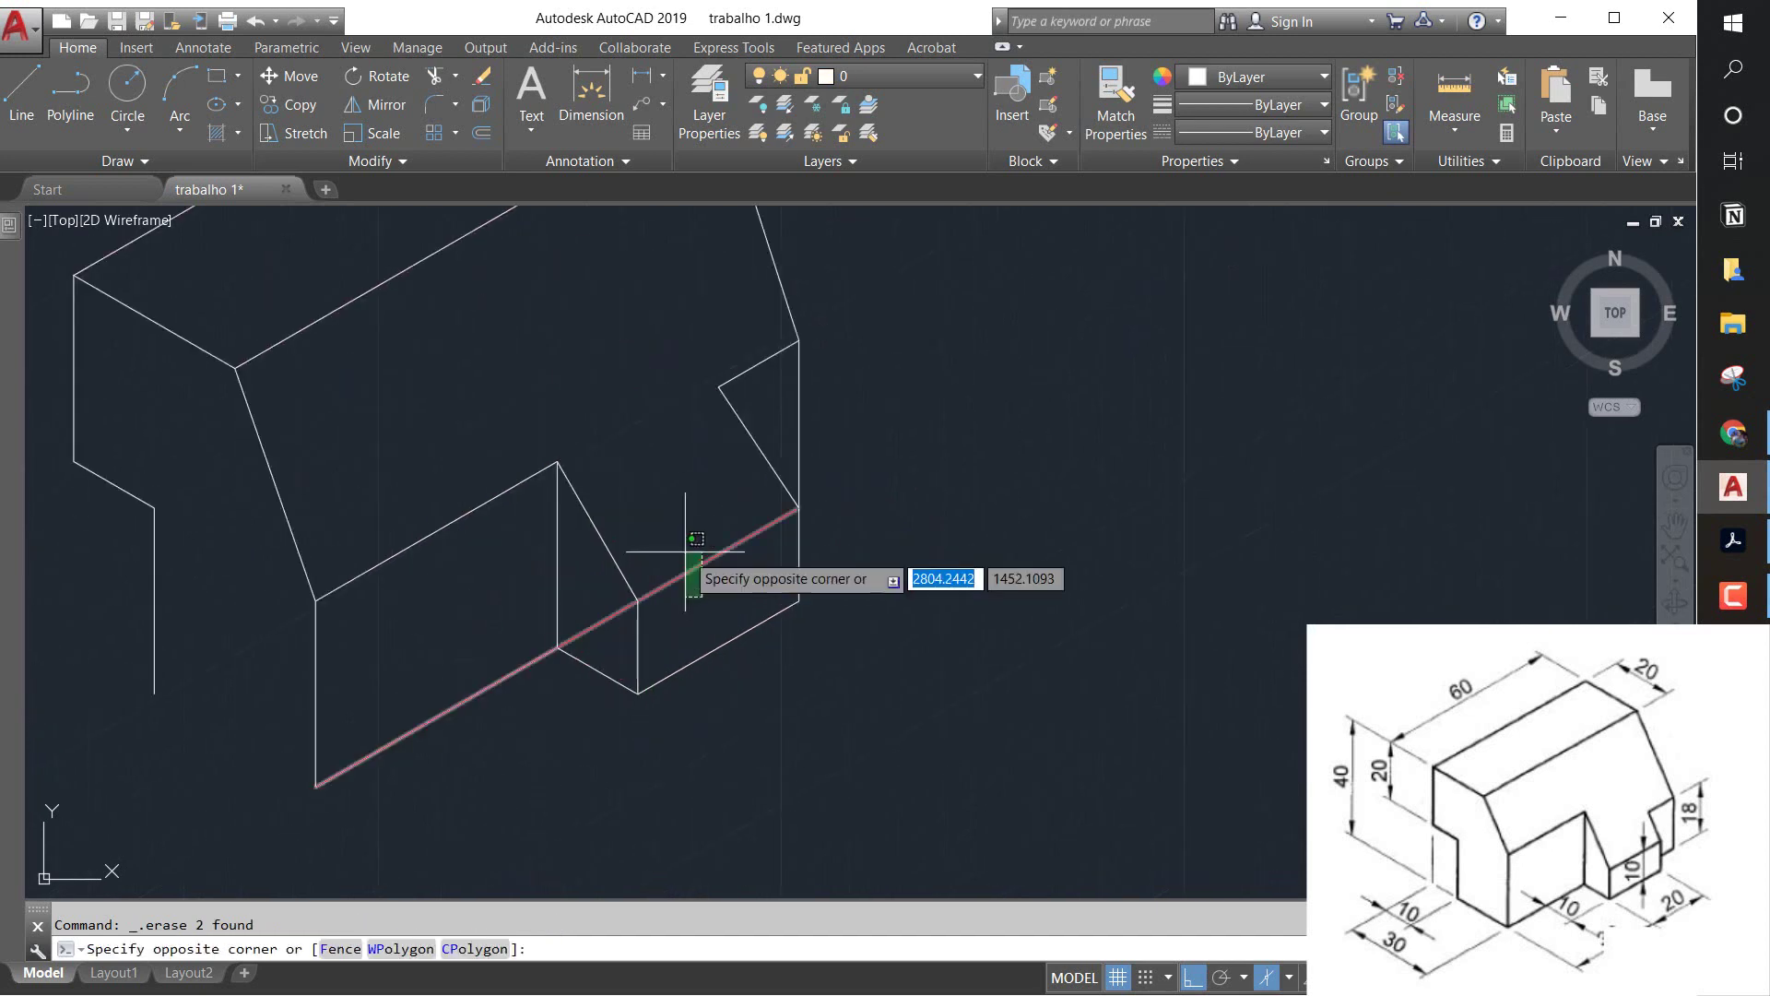
Erase the selected red construction lines and cancel the unfinished line
key(Delete)
key(Return)
click(705, 549)
key(Escape)
scroll(855, 591, down, 2)
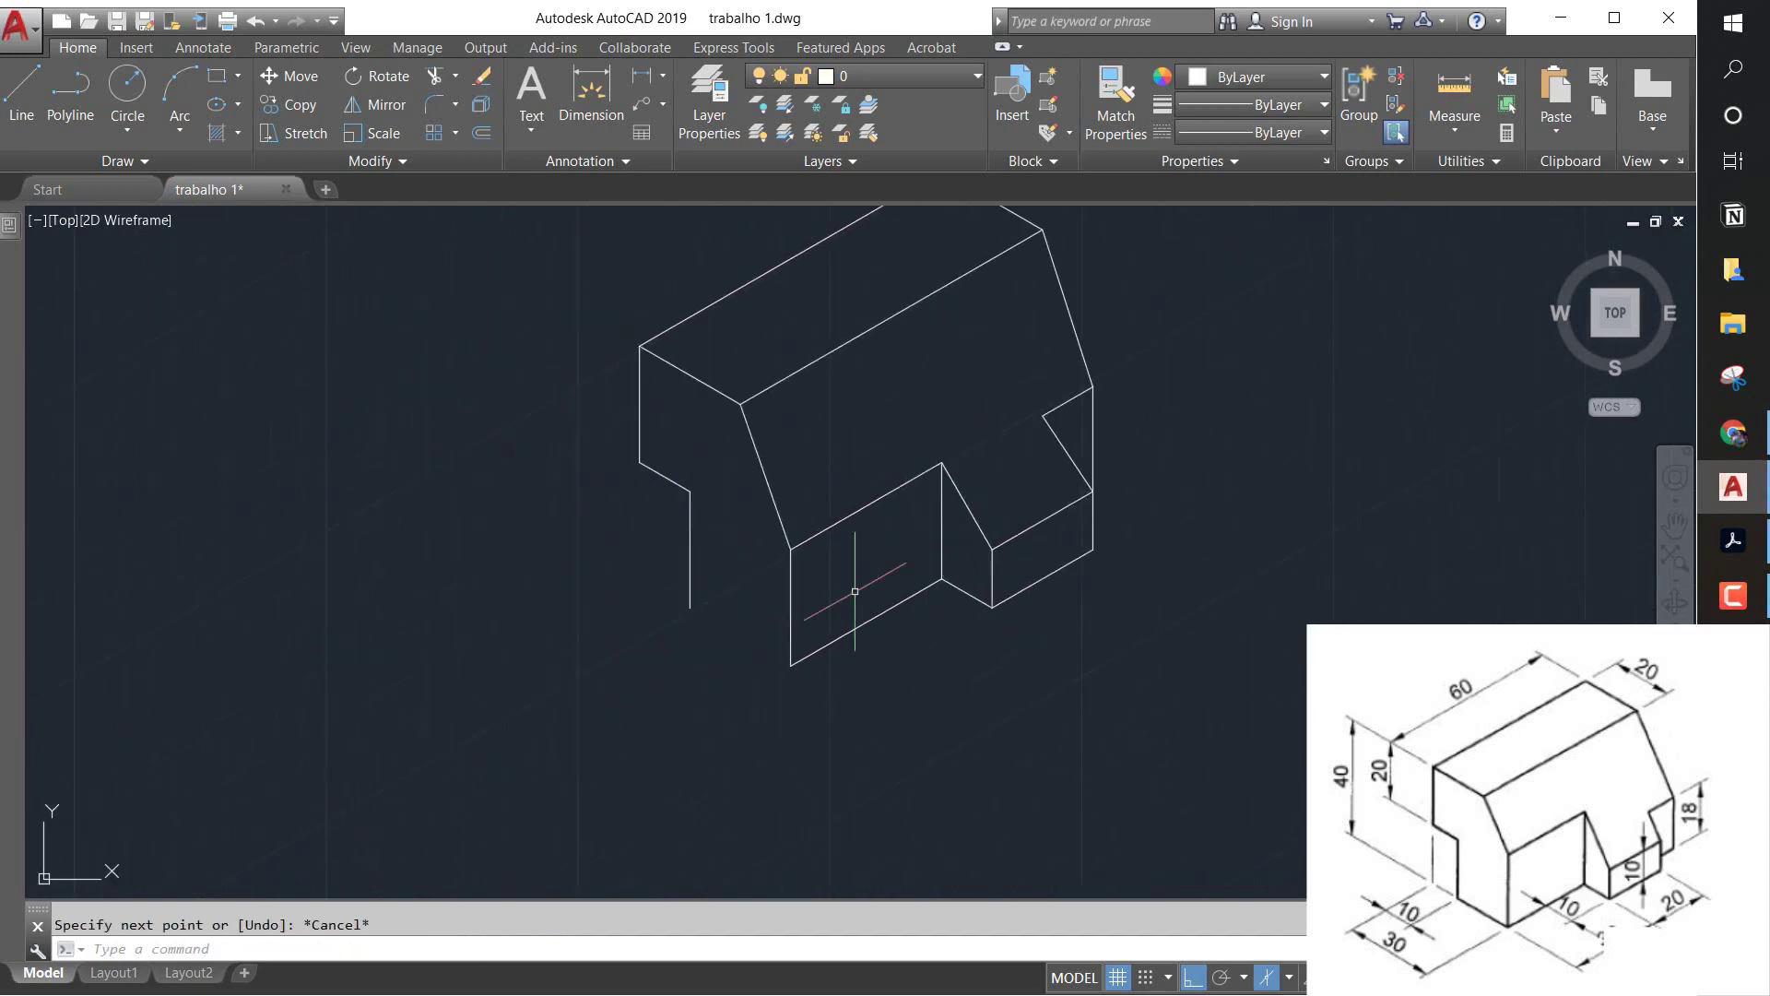
Cycle the isoplane to Left with F5 and cancel the leftover line
key(F5)
key(Return)
click(692, 645)
key(Escape)
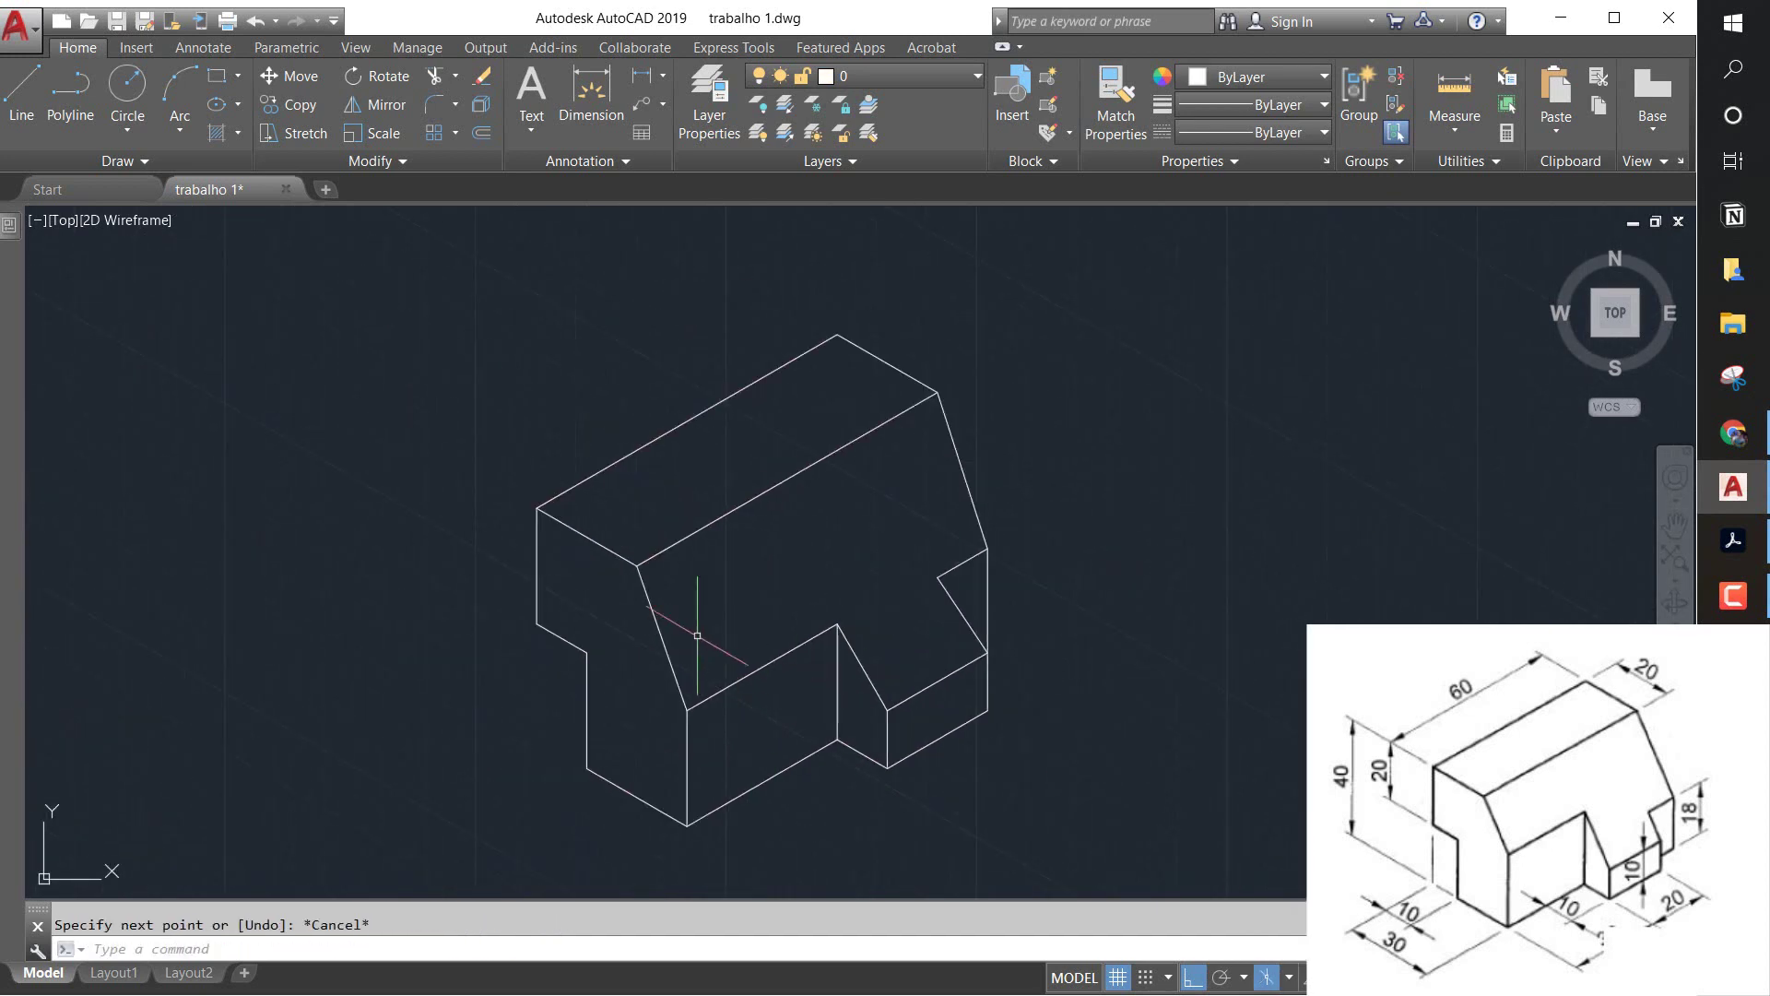
scroll(920, 481, down, 3)
scroll(920, 481, down, 2)
scroll(724, 495, up, 1)
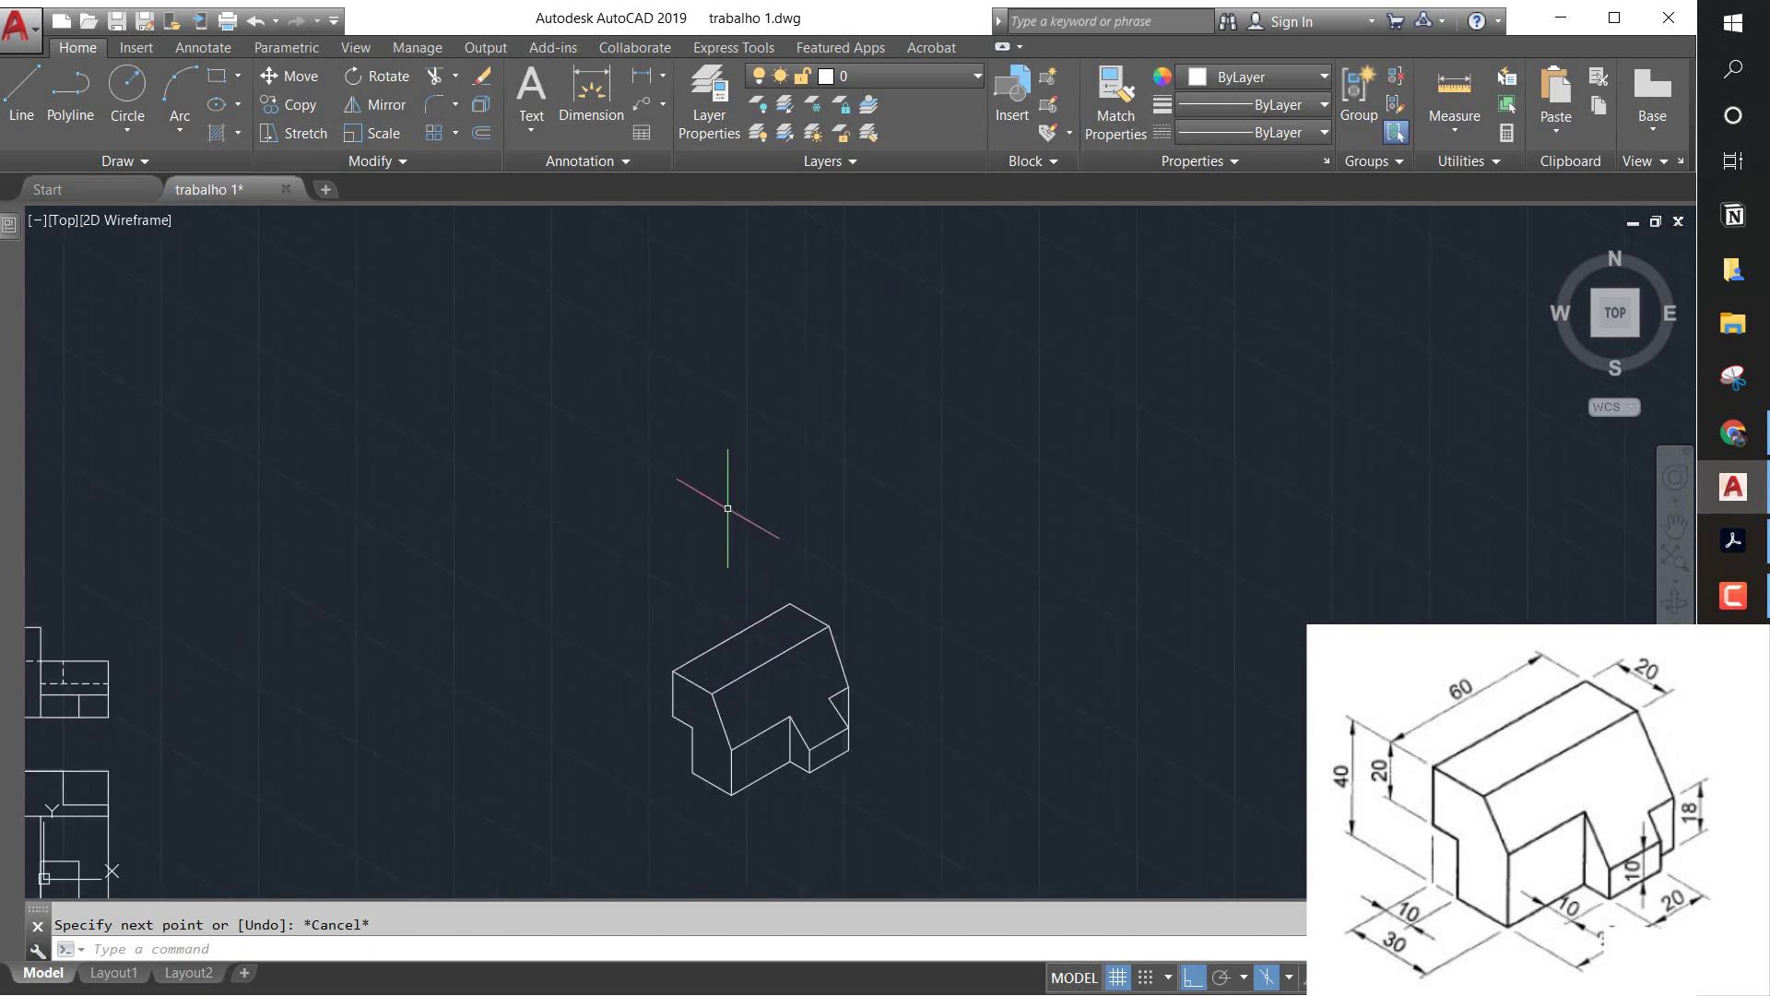
scroll(724, 494, up, 2)
With isometric drafting off, draw a 60 by 40 rectangle
click(1266, 980)
scroll(691, 565, down, 2)
key(Return)
click(676, 548)
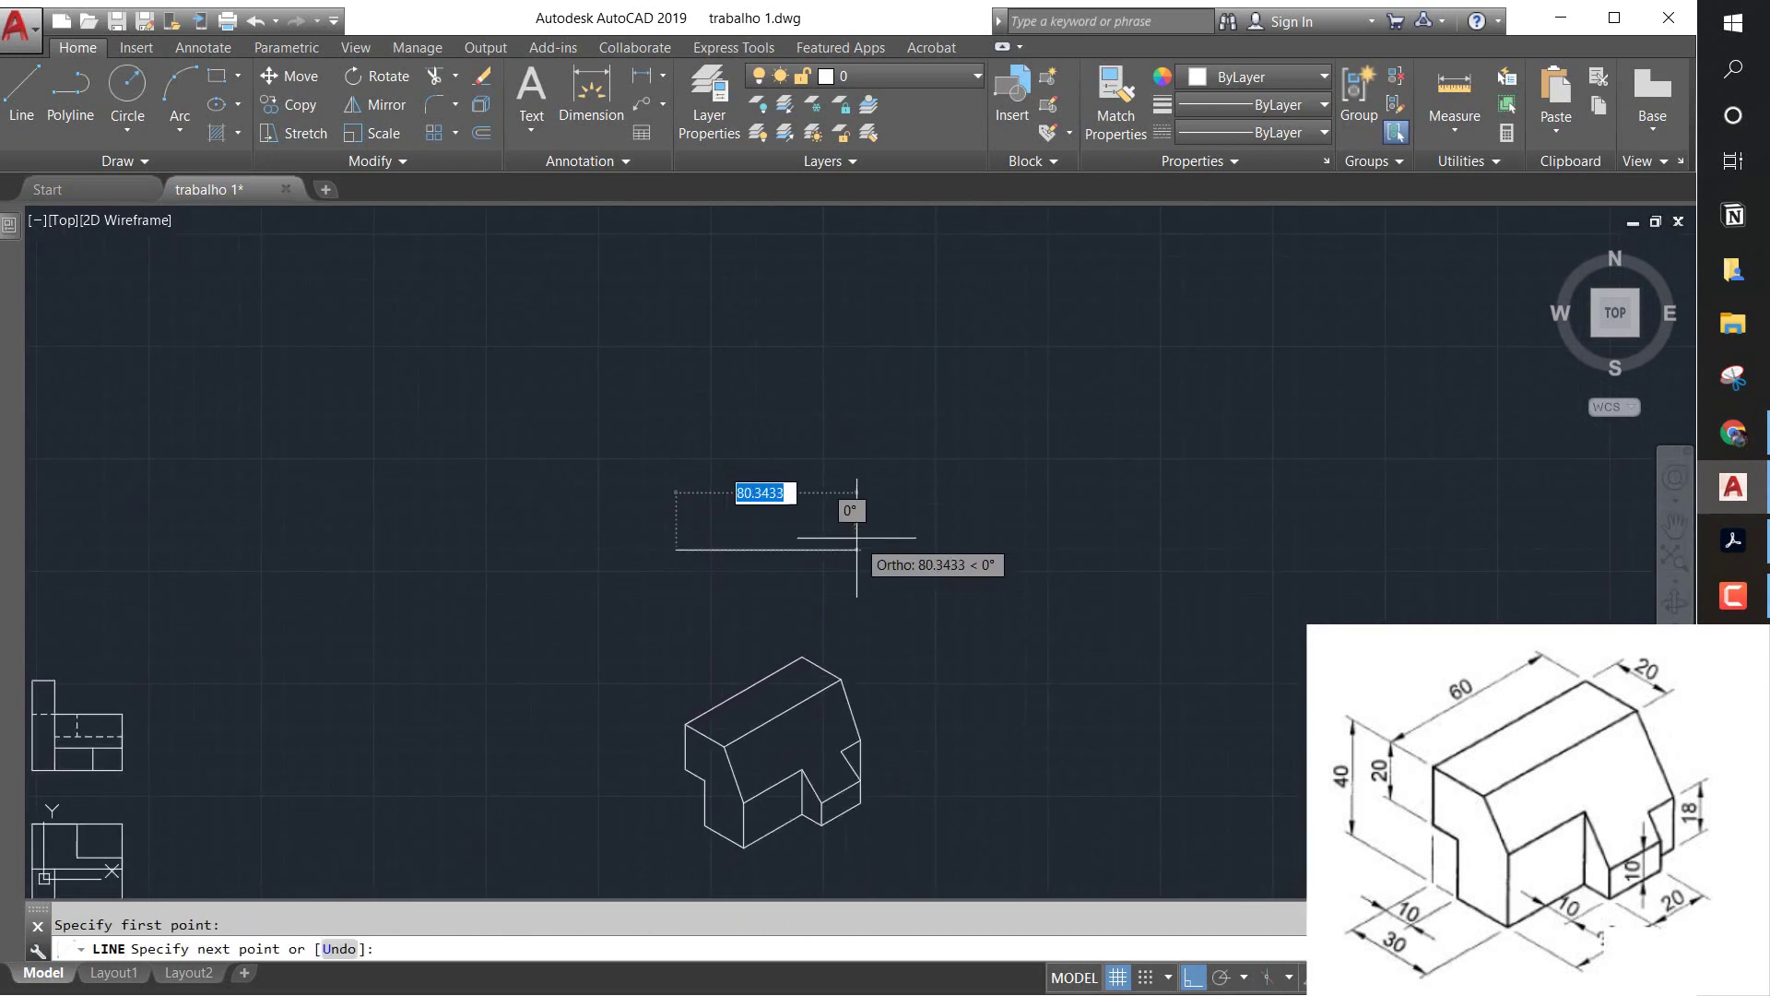
text(60)
key(Return)
text(40)
key(Return)
text(60)
key(Return)
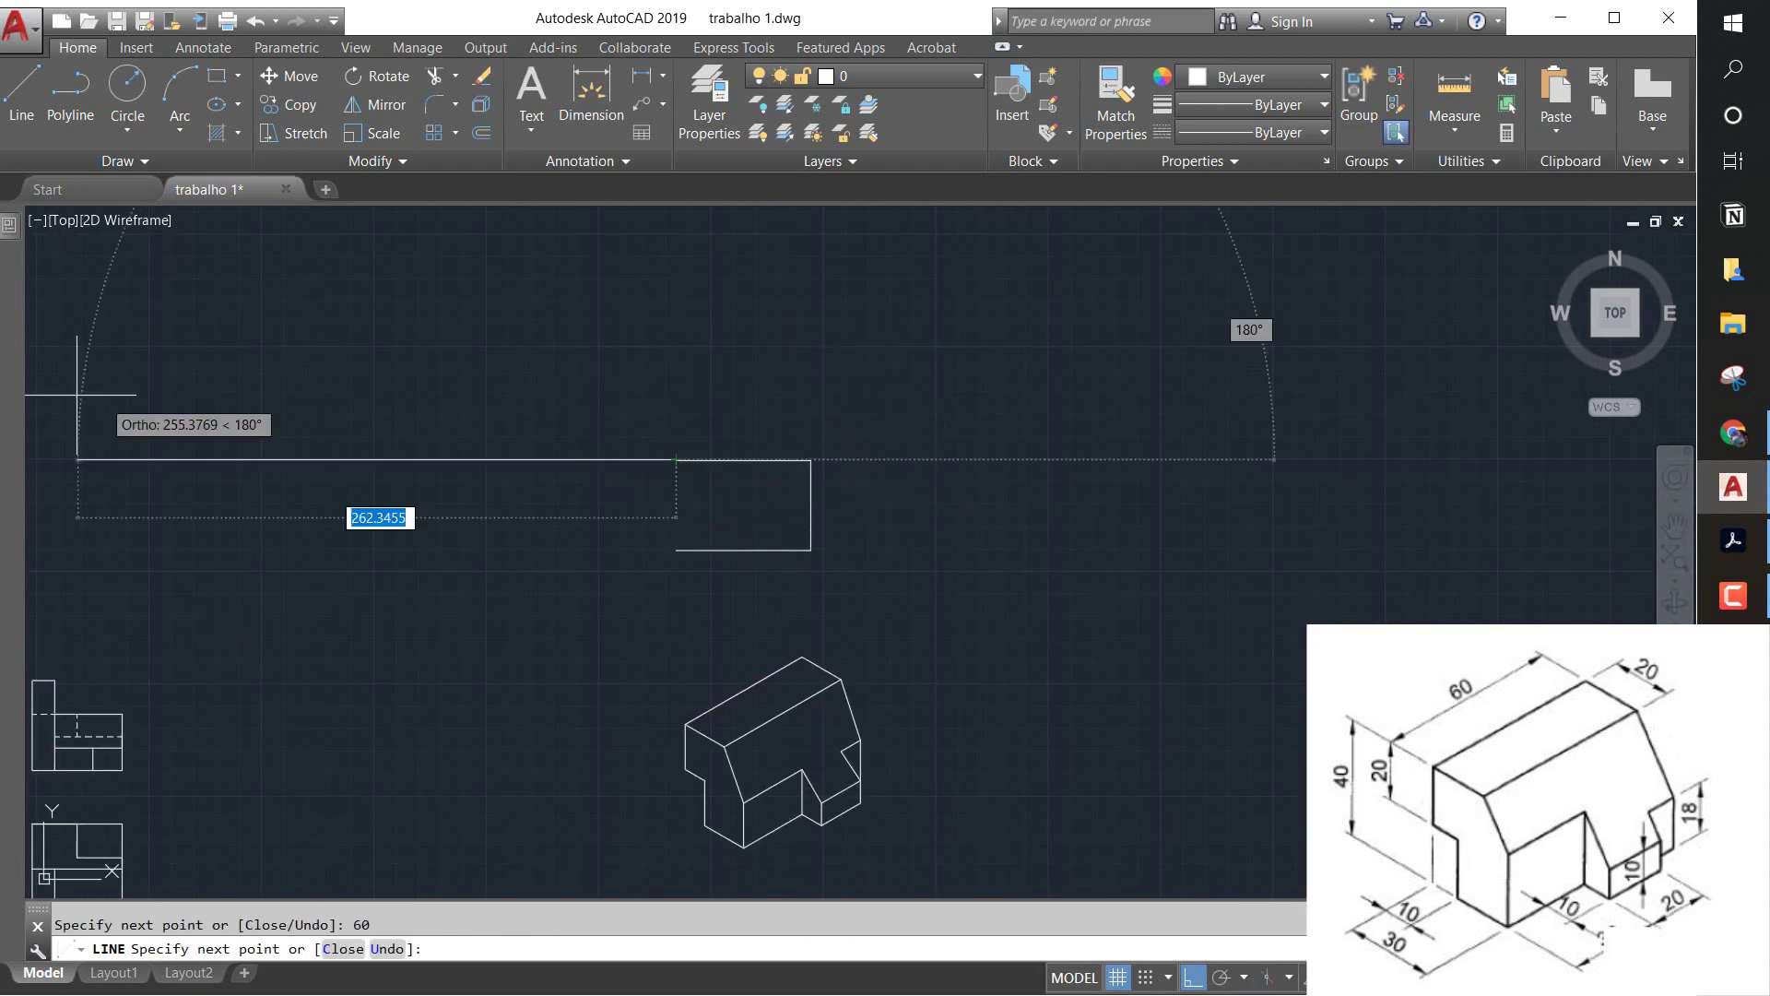
text(40)
key(Return)
key(Escape)
scroll(657, 553, up, 2)
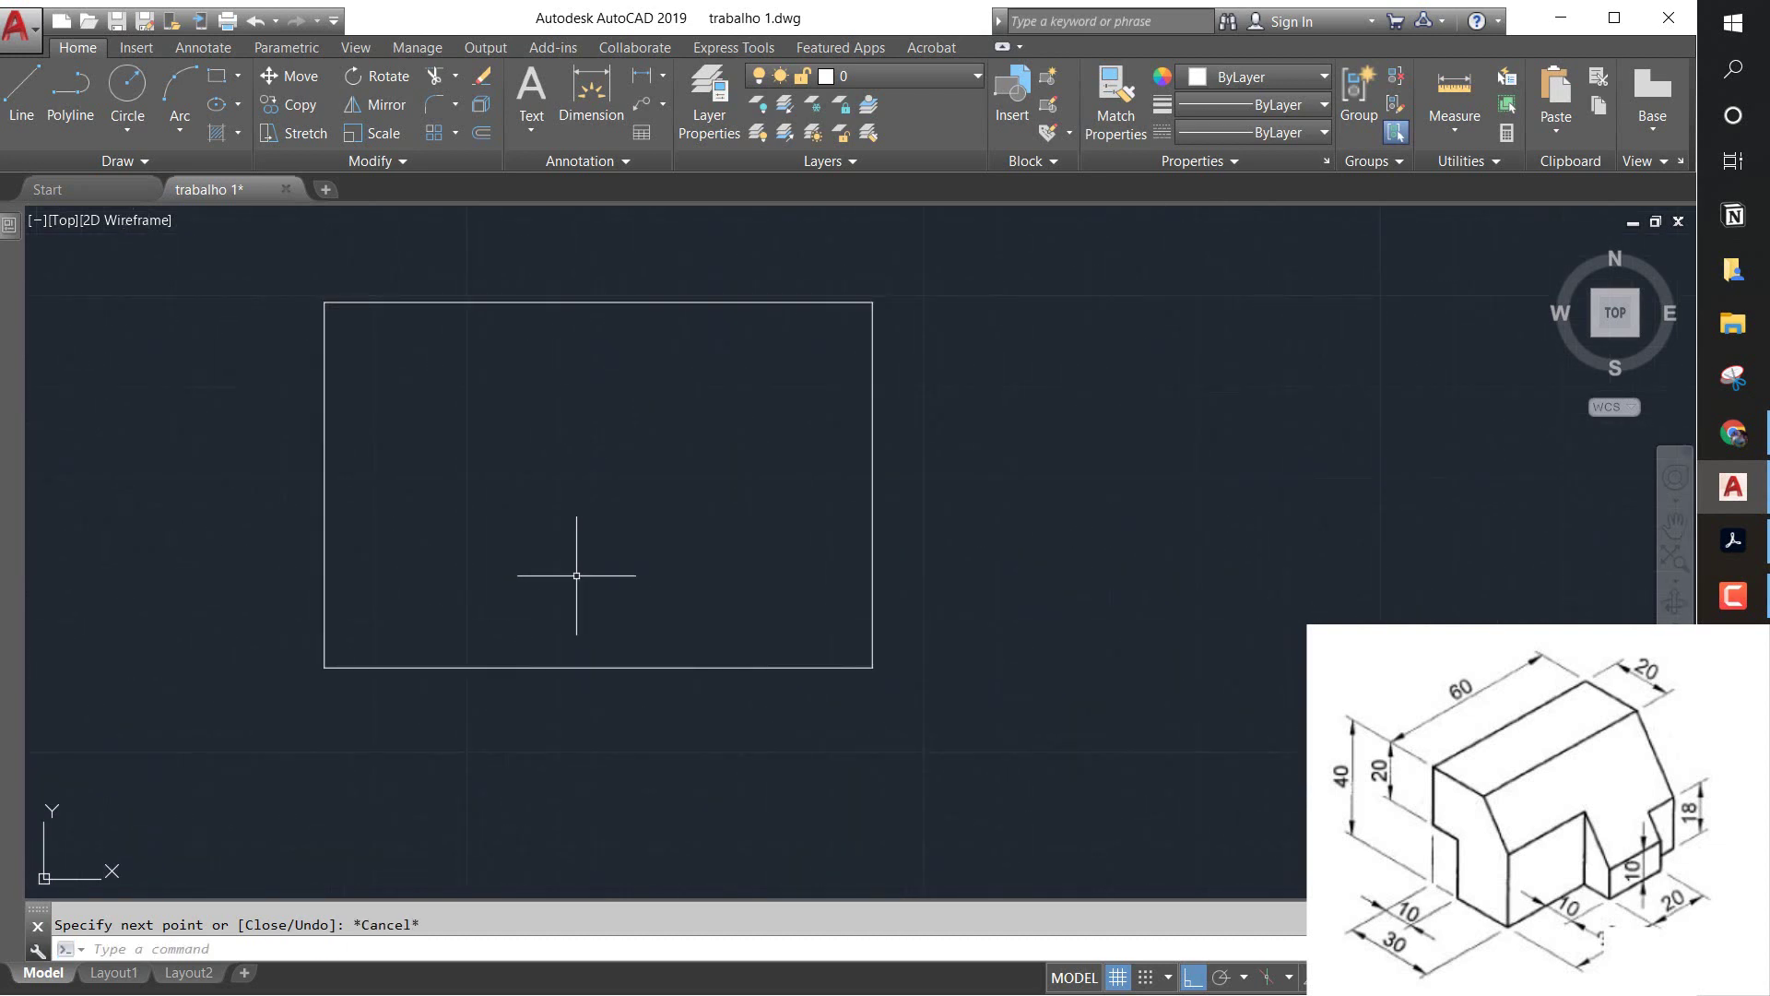
Add a 30-unit bottom segment and a 10-unit step line down to the bottom edge
key(Return)
click(325, 668)
text(30)
key(Return)
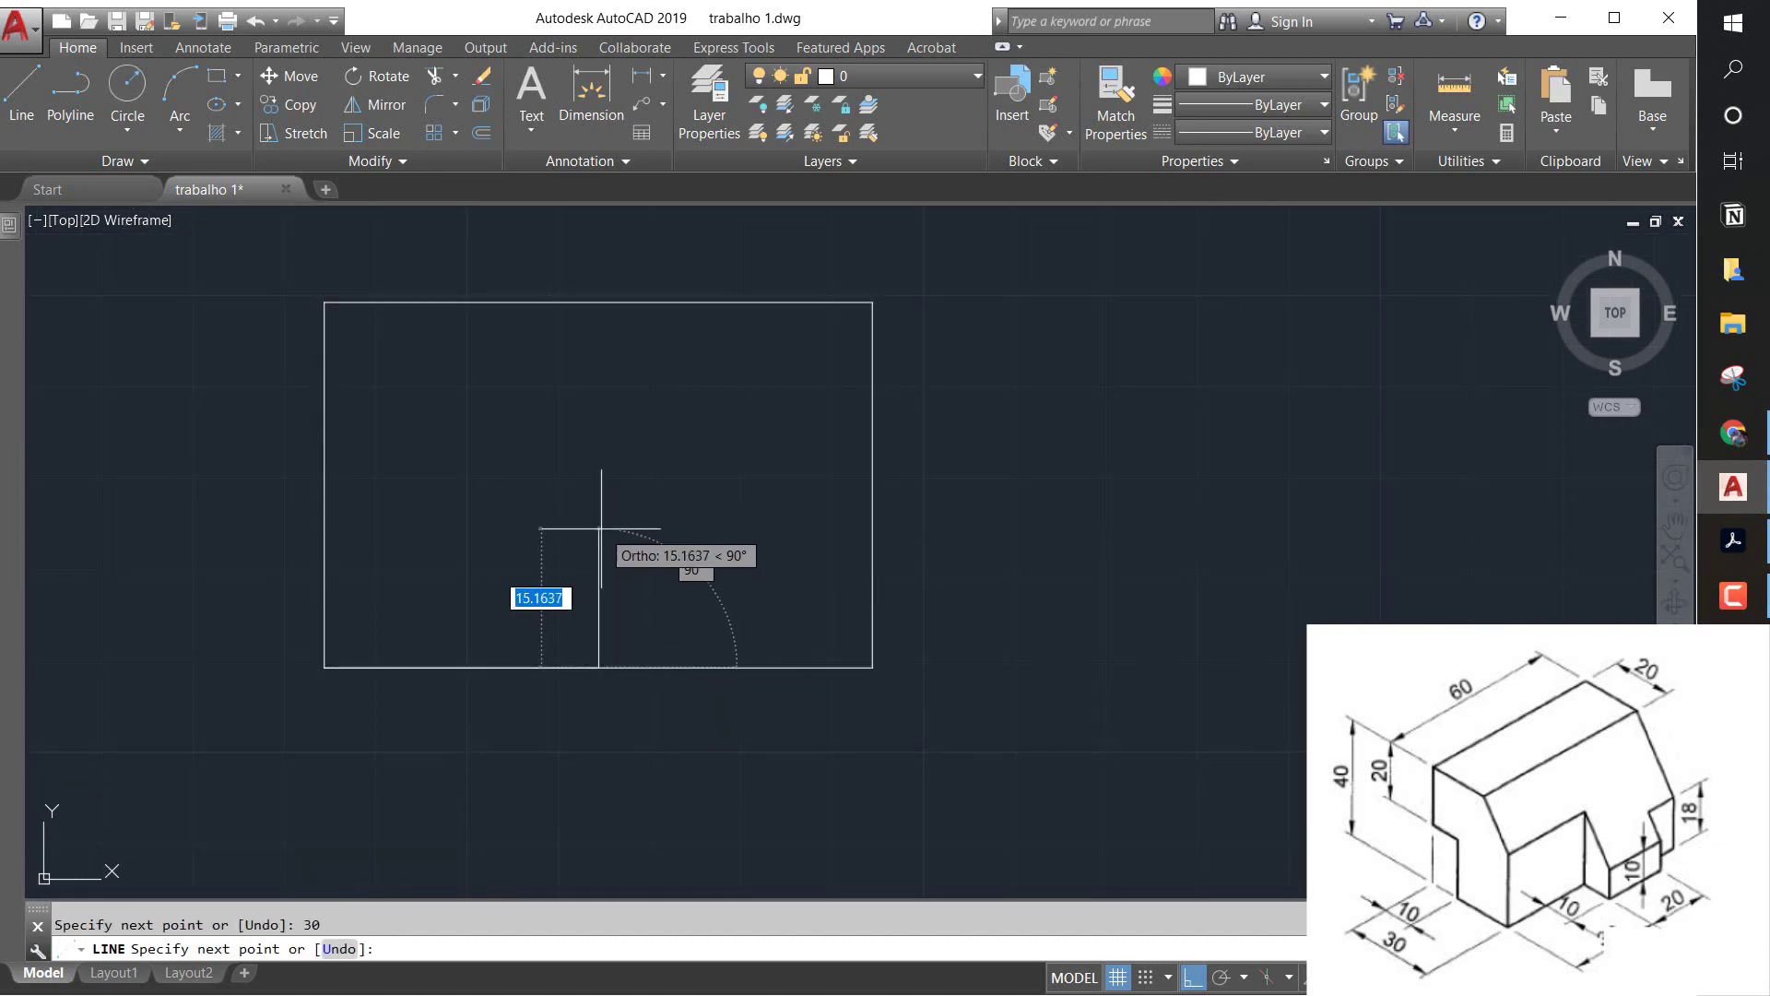
key(Escape)
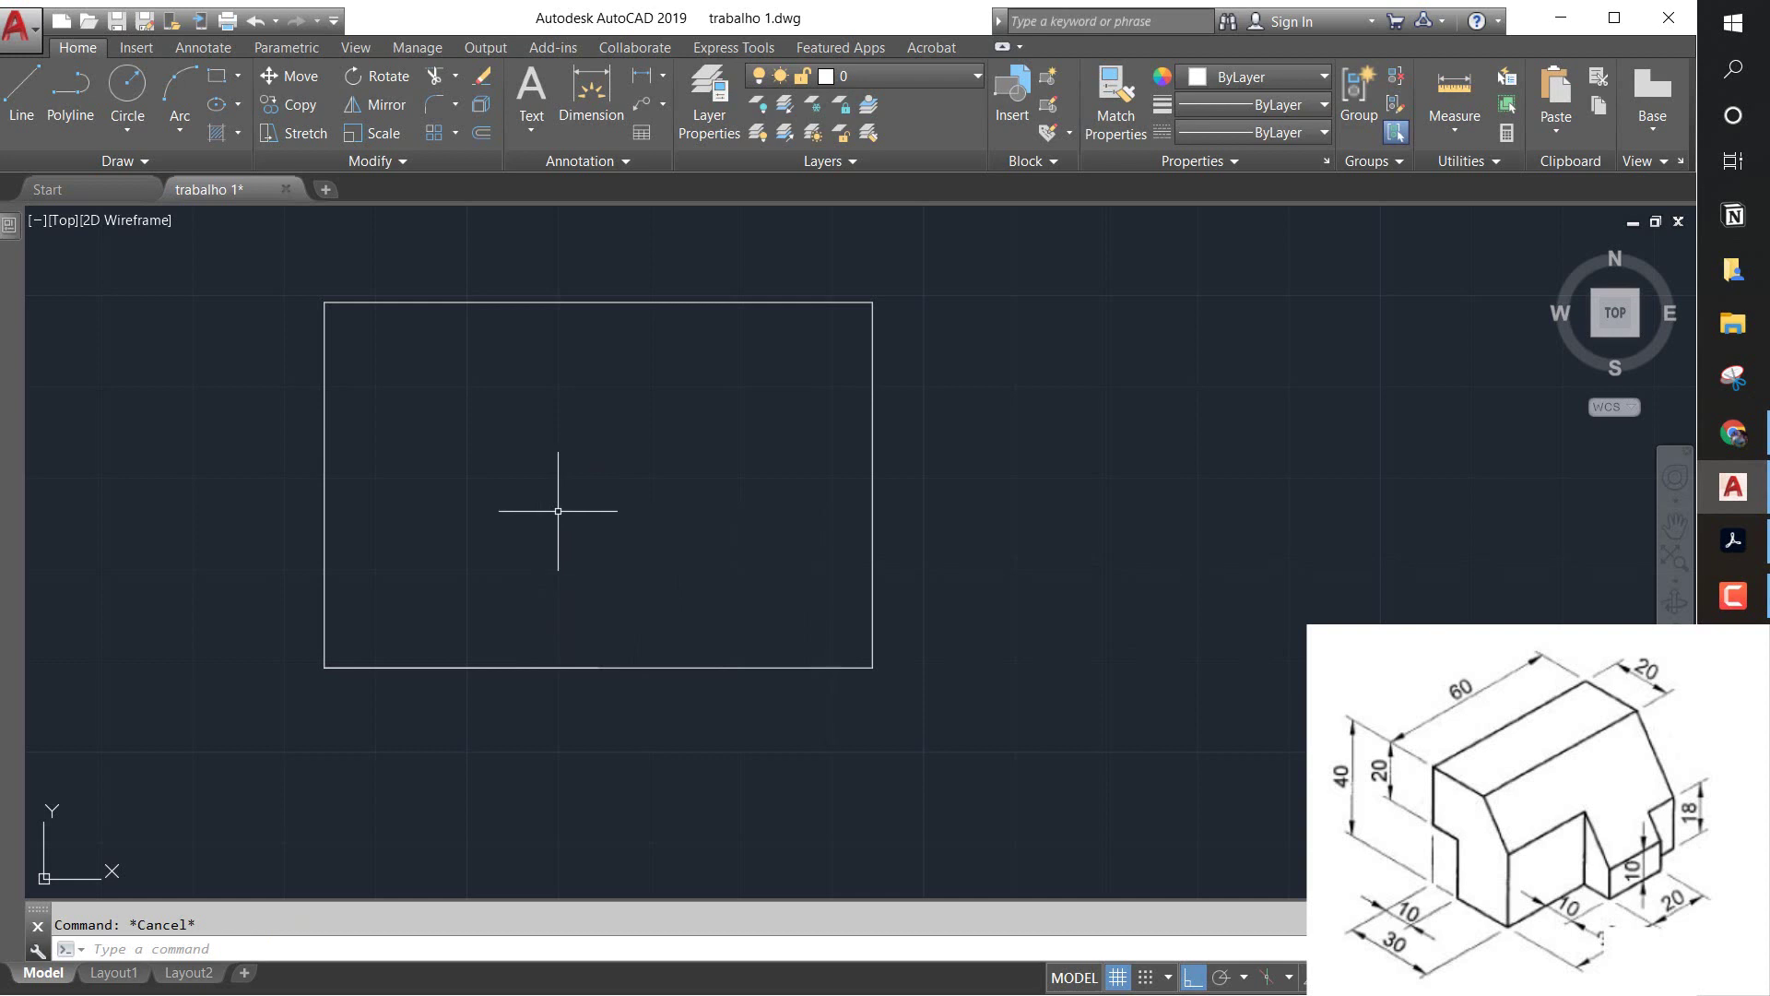
key(Return)
click(872, 502)
text(10)
key(Return)
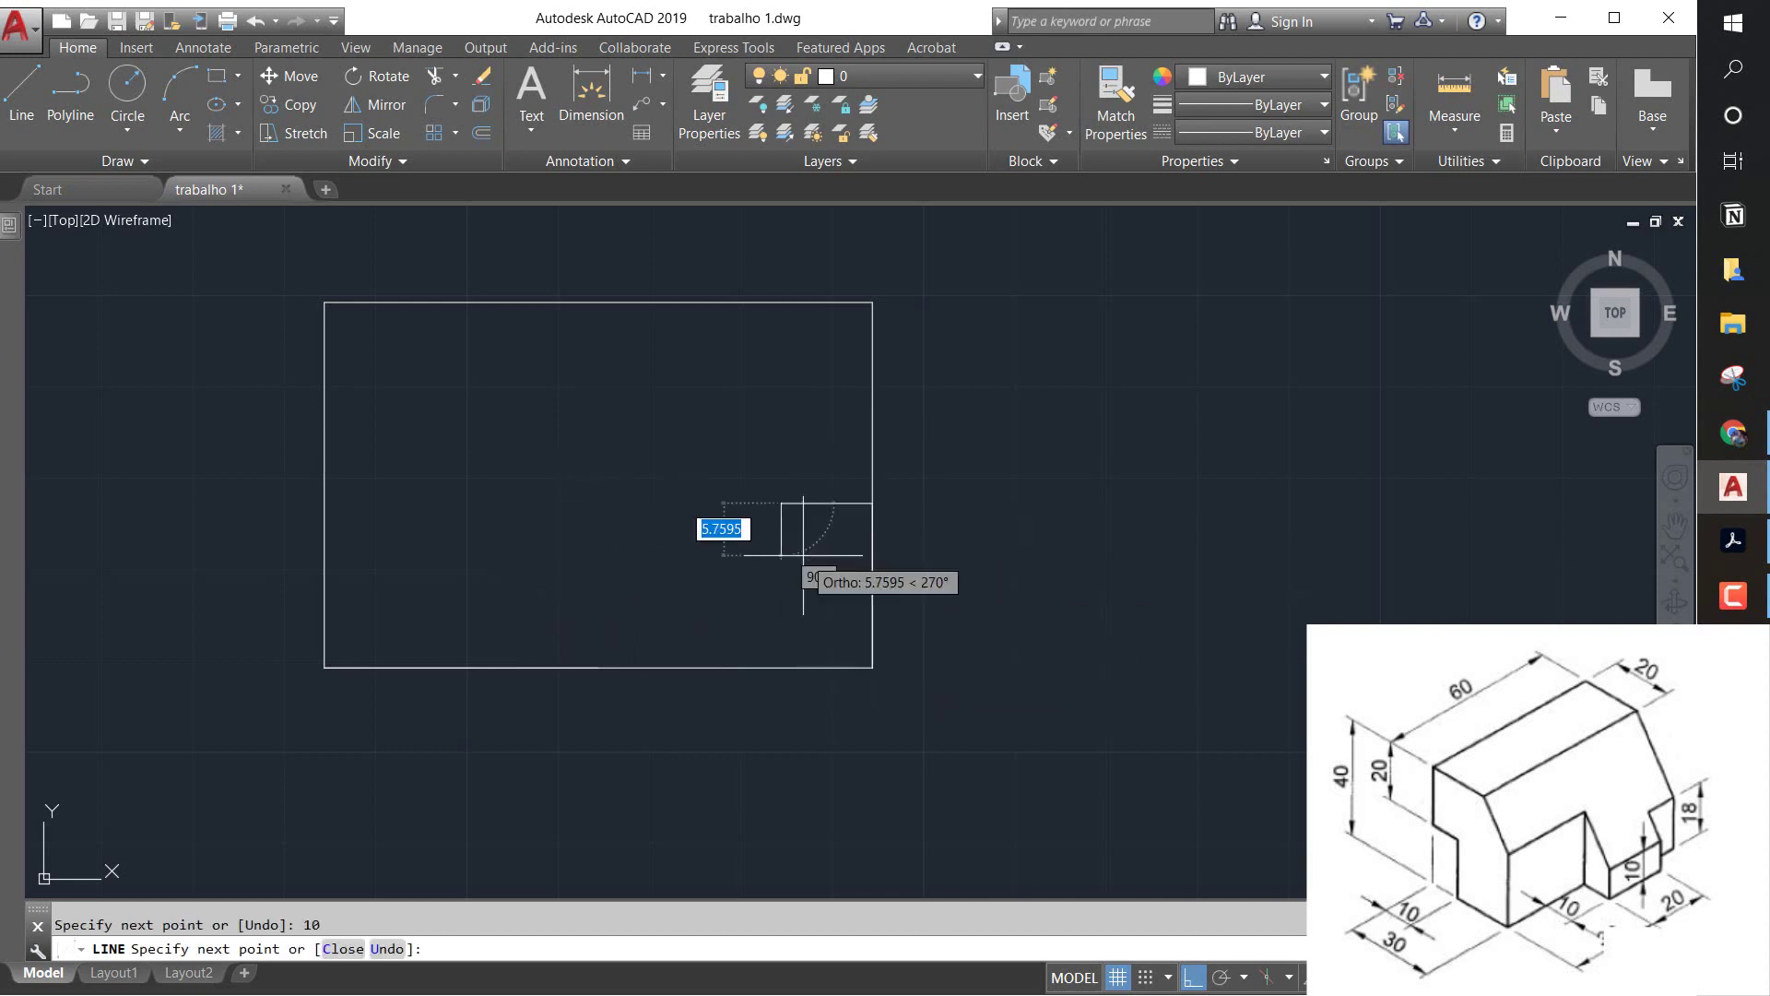
click(781, 668)
key(Escape)
Add the 20-unit notch segment ending on the rectangle's bottom edge
key(Return)
click(781, 576)
text(20)
key(Return)
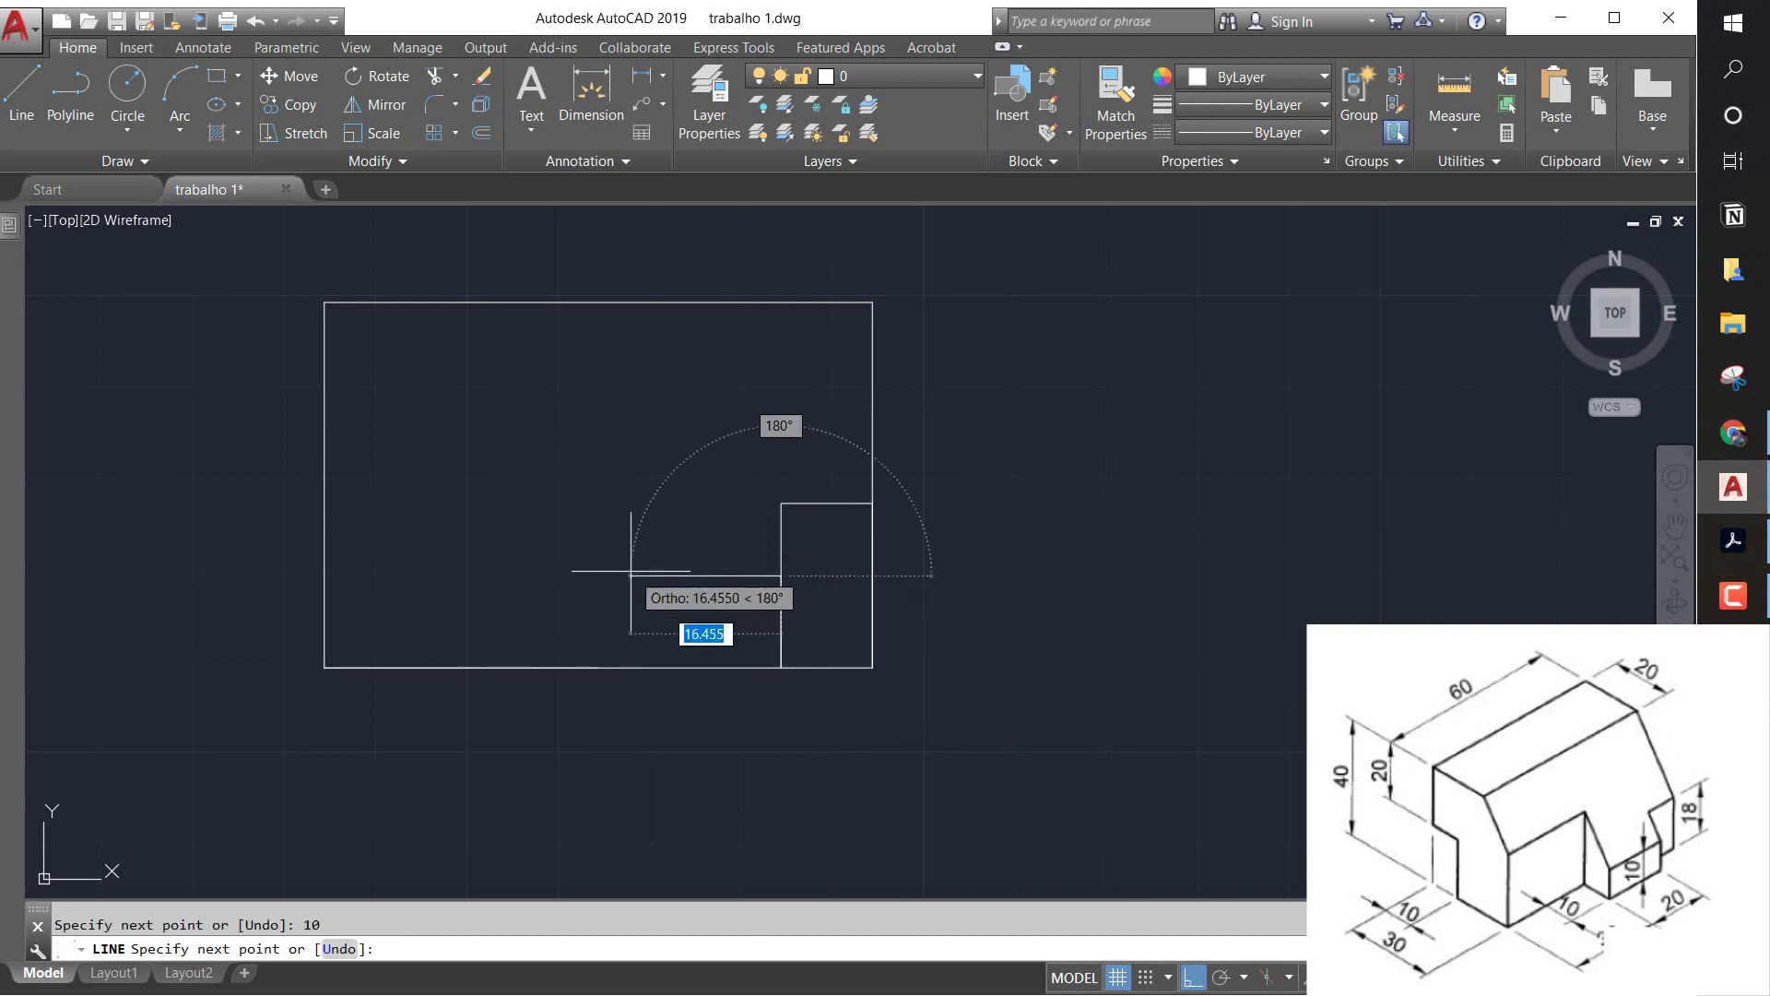
click(598, 667)
key(Escape)
scroll(644, 617, down, 2)
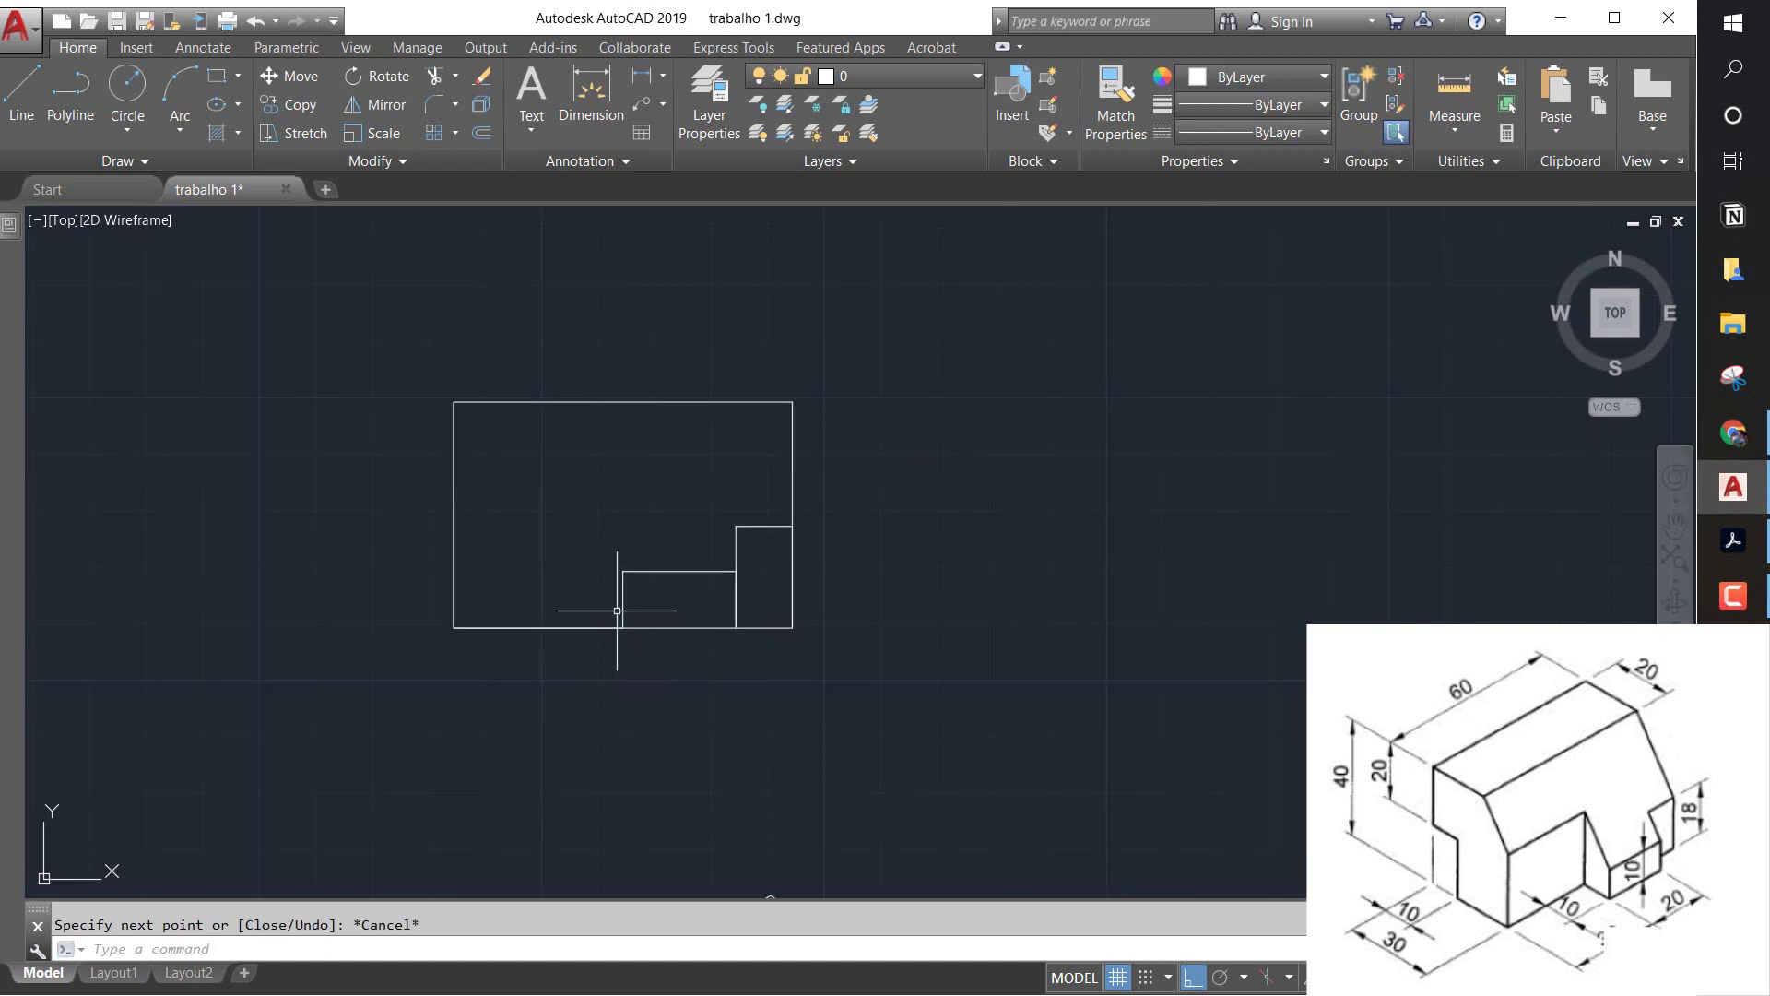
middle_drag(561, 592, 584, 570)
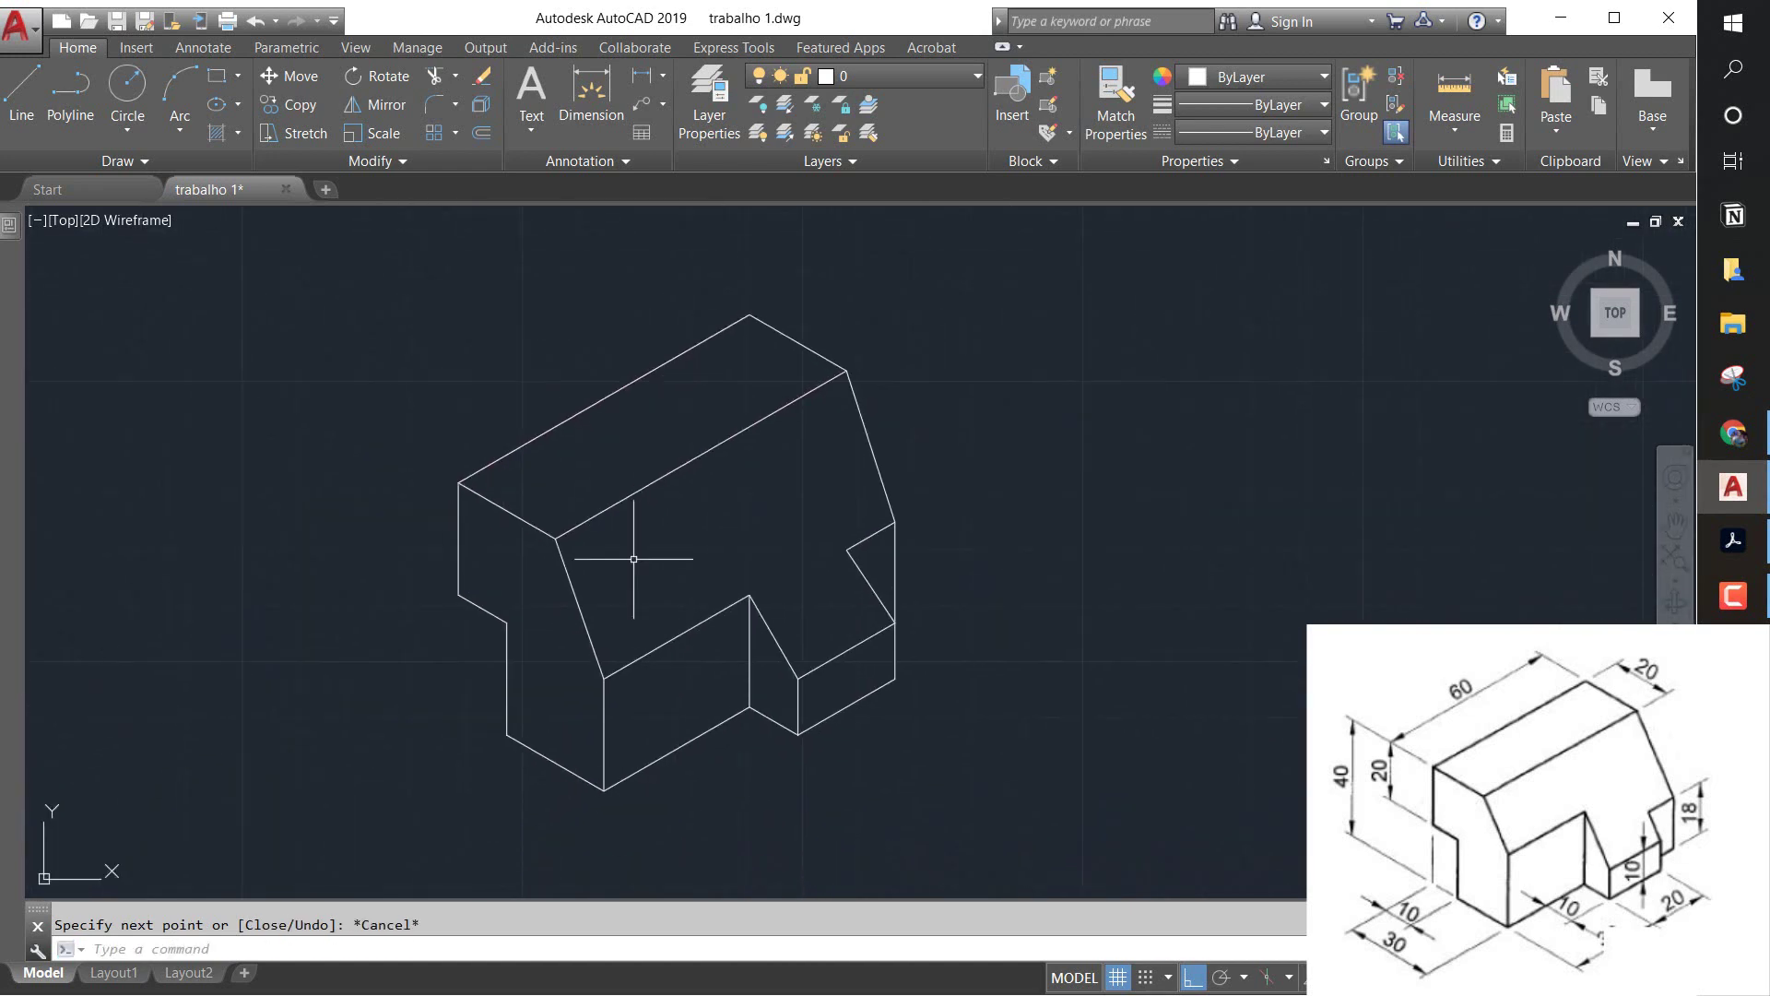
scroll(628, 585, down, 4)
scroll(602, 527, up, 2)
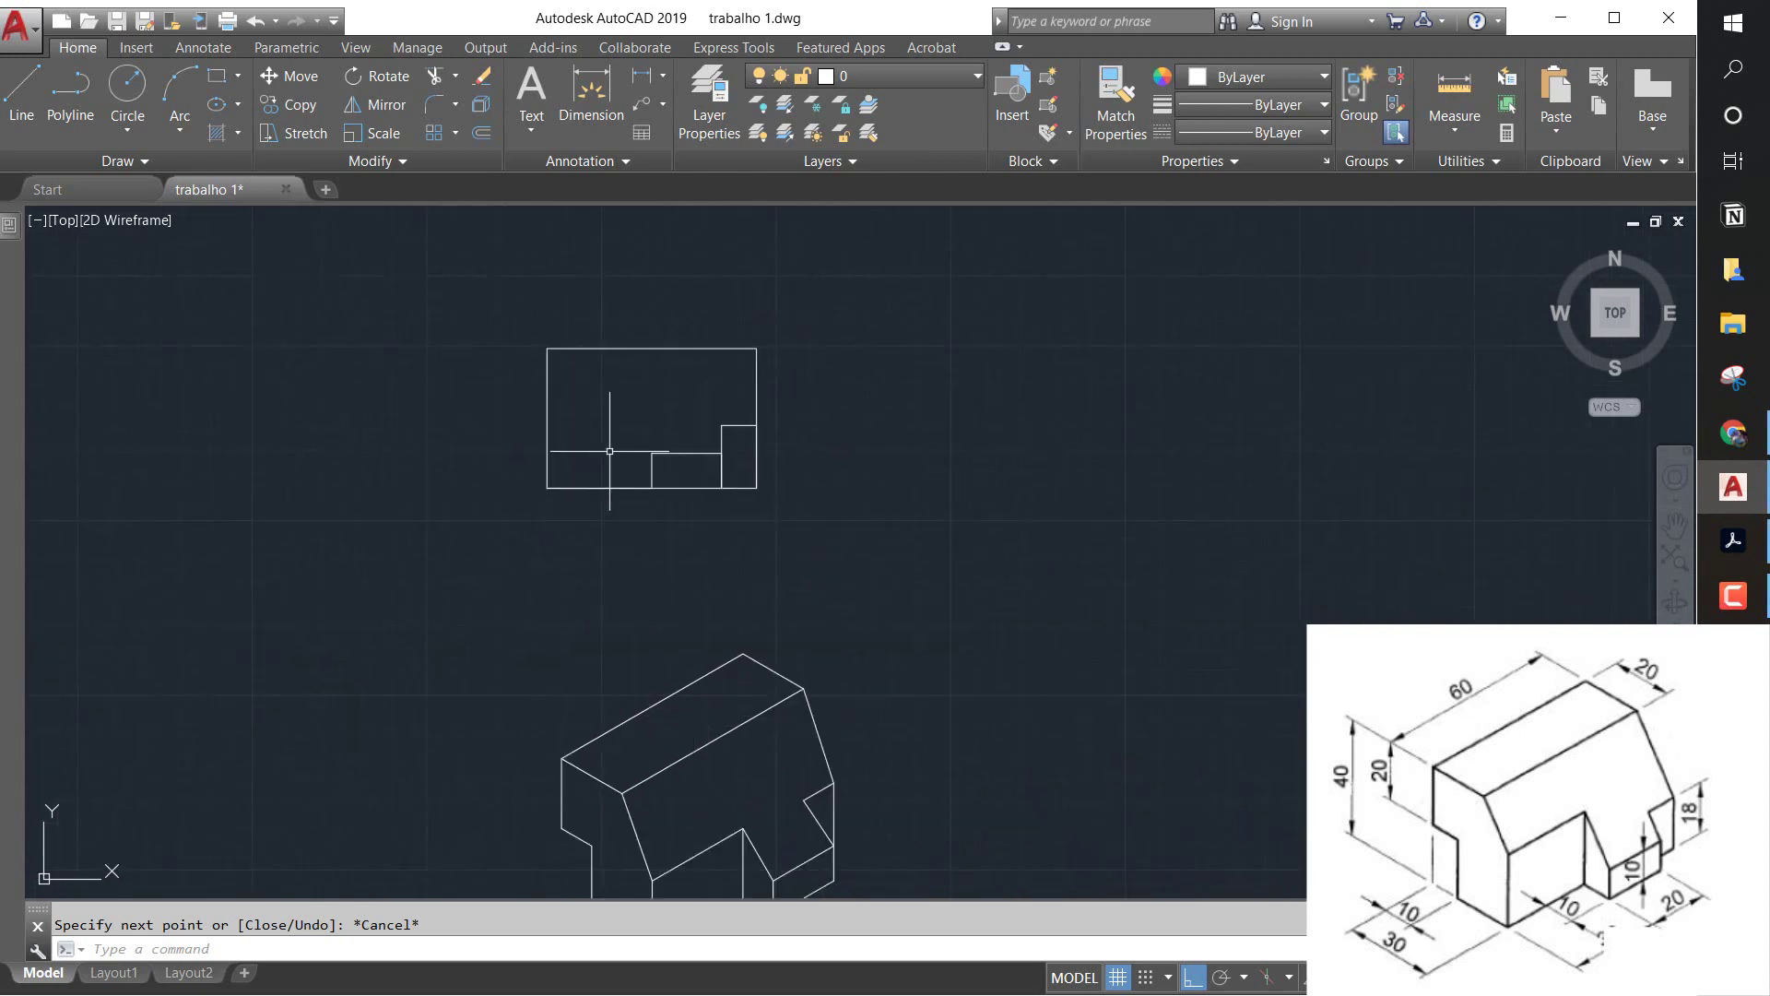
scroll(659, 494, up, 2)
Draw another 10-unit line from the bottom edge of the front view
text(l)
key(Return)
click(674, 505)
text(10)
key(Return)
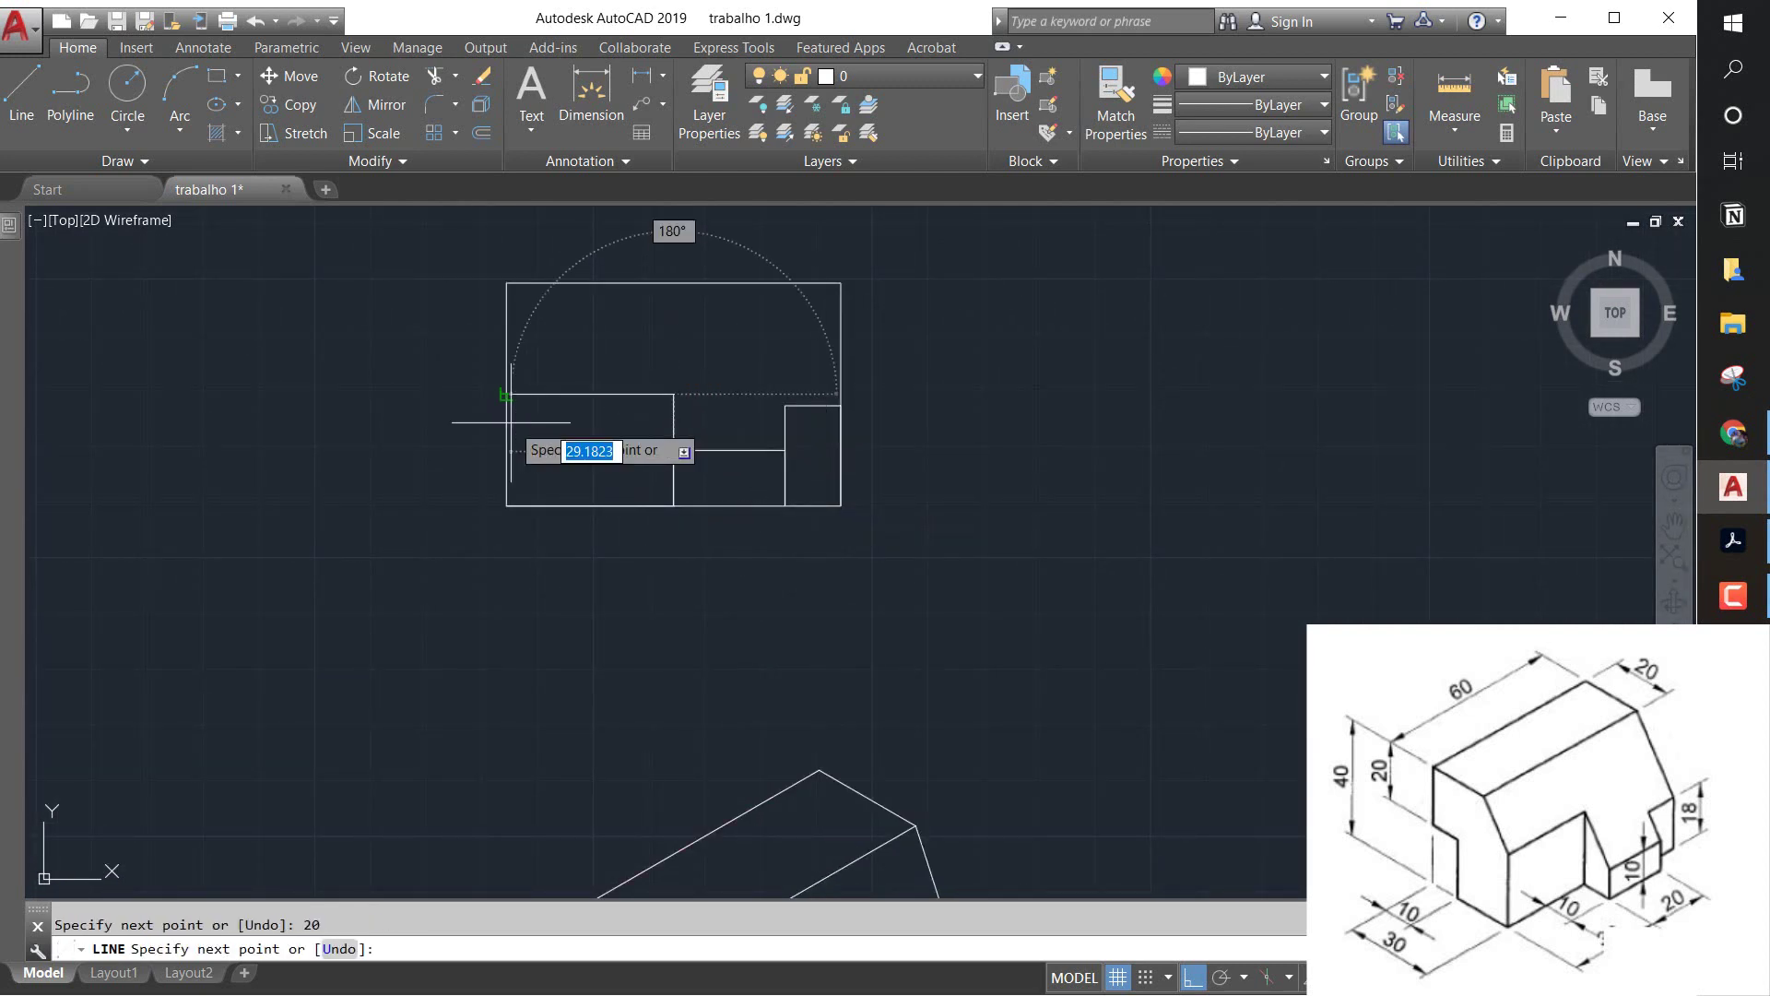
key(Escape)
scroll(673, 498, down, 3)
scroll(892, 604, up, 4)
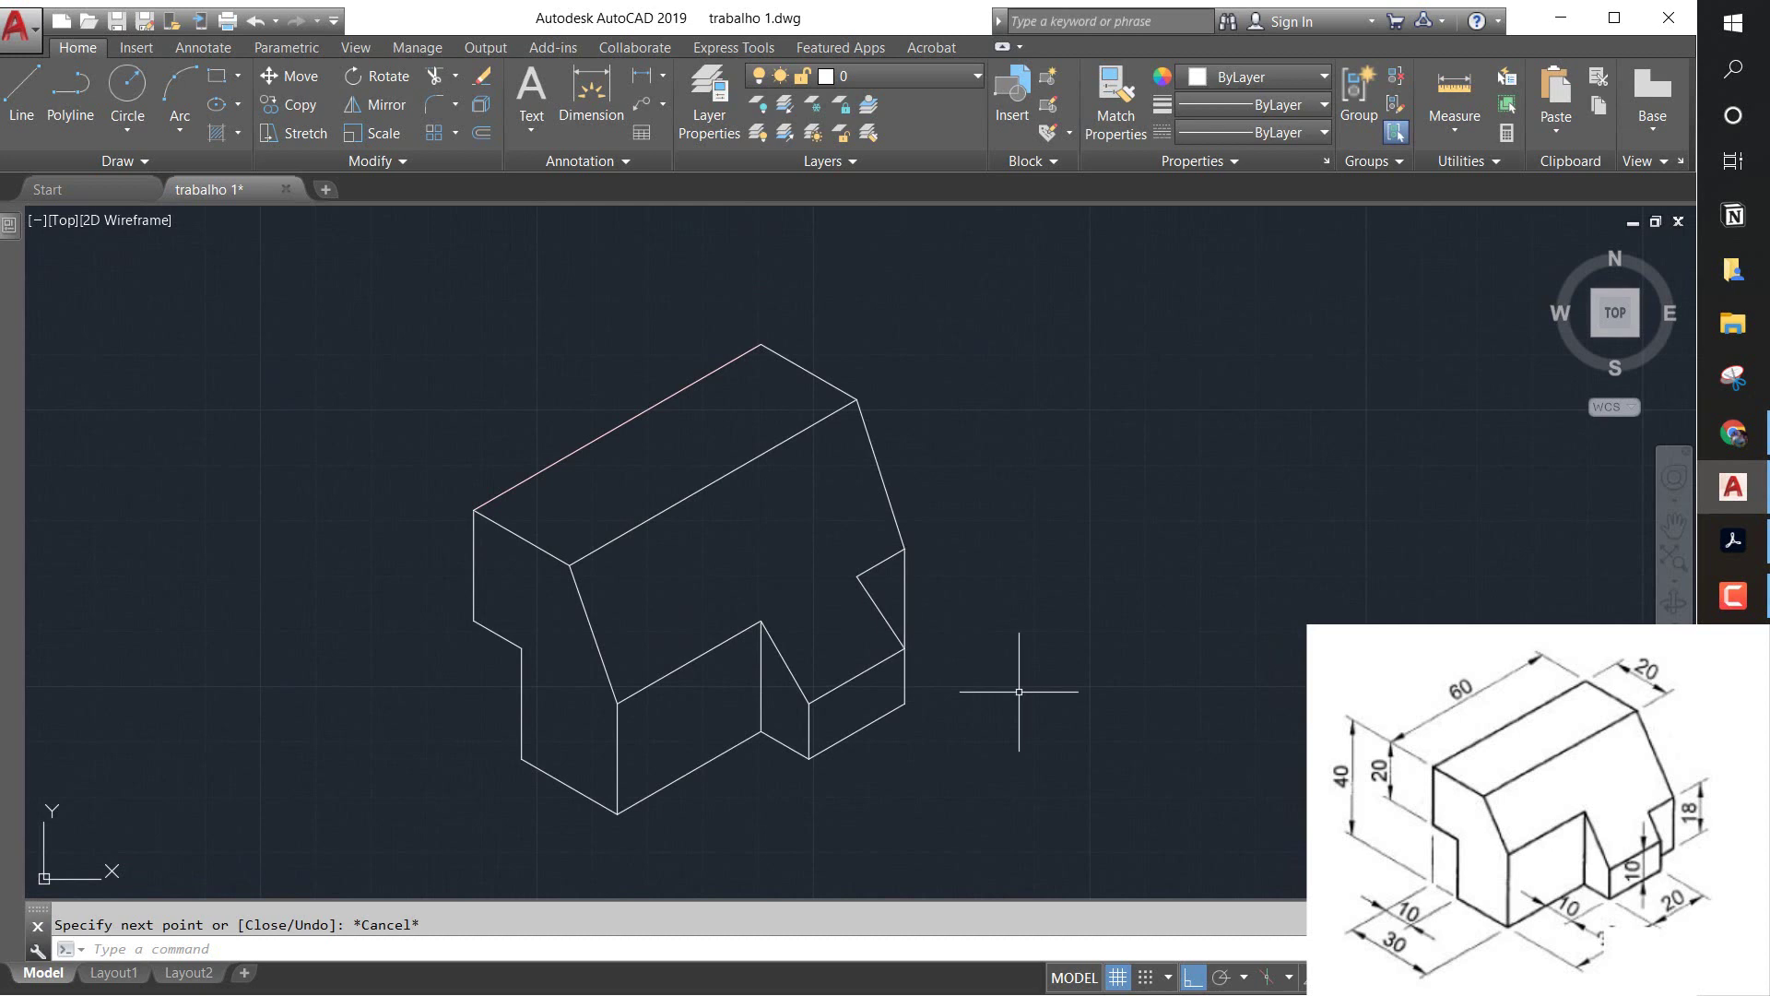
scroll(617, 704, down, 3)
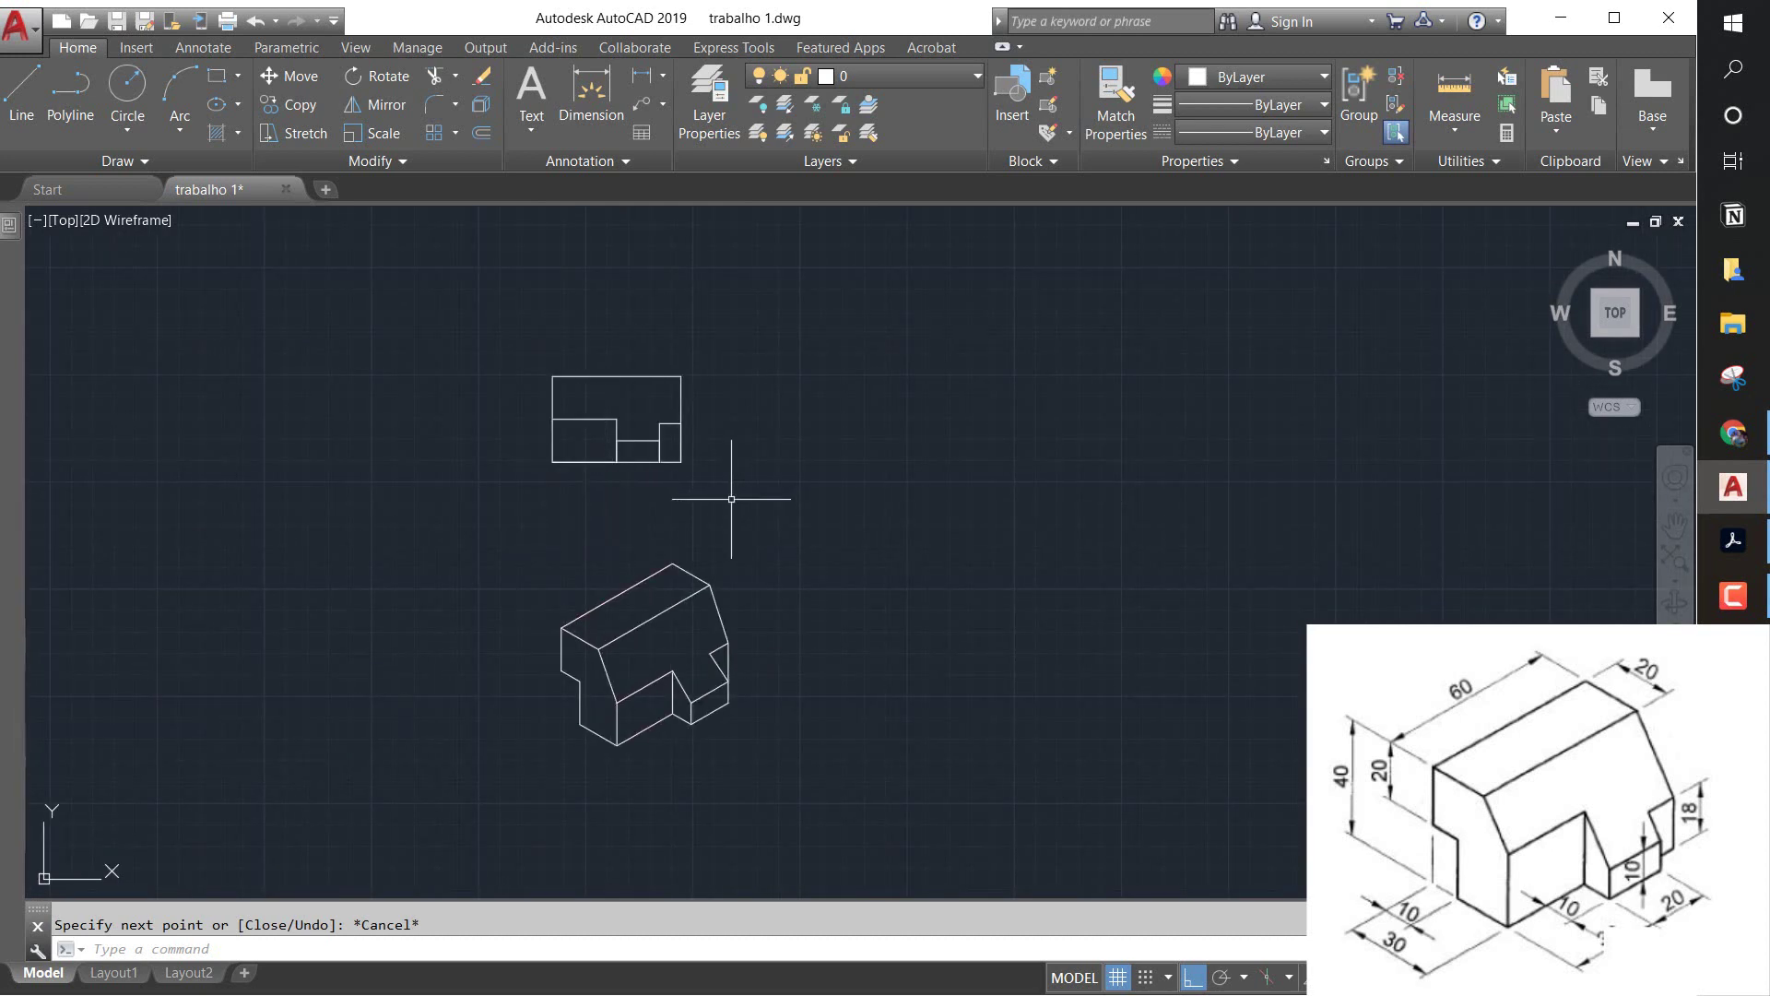
middle_drag(731, 499, 660, 498)
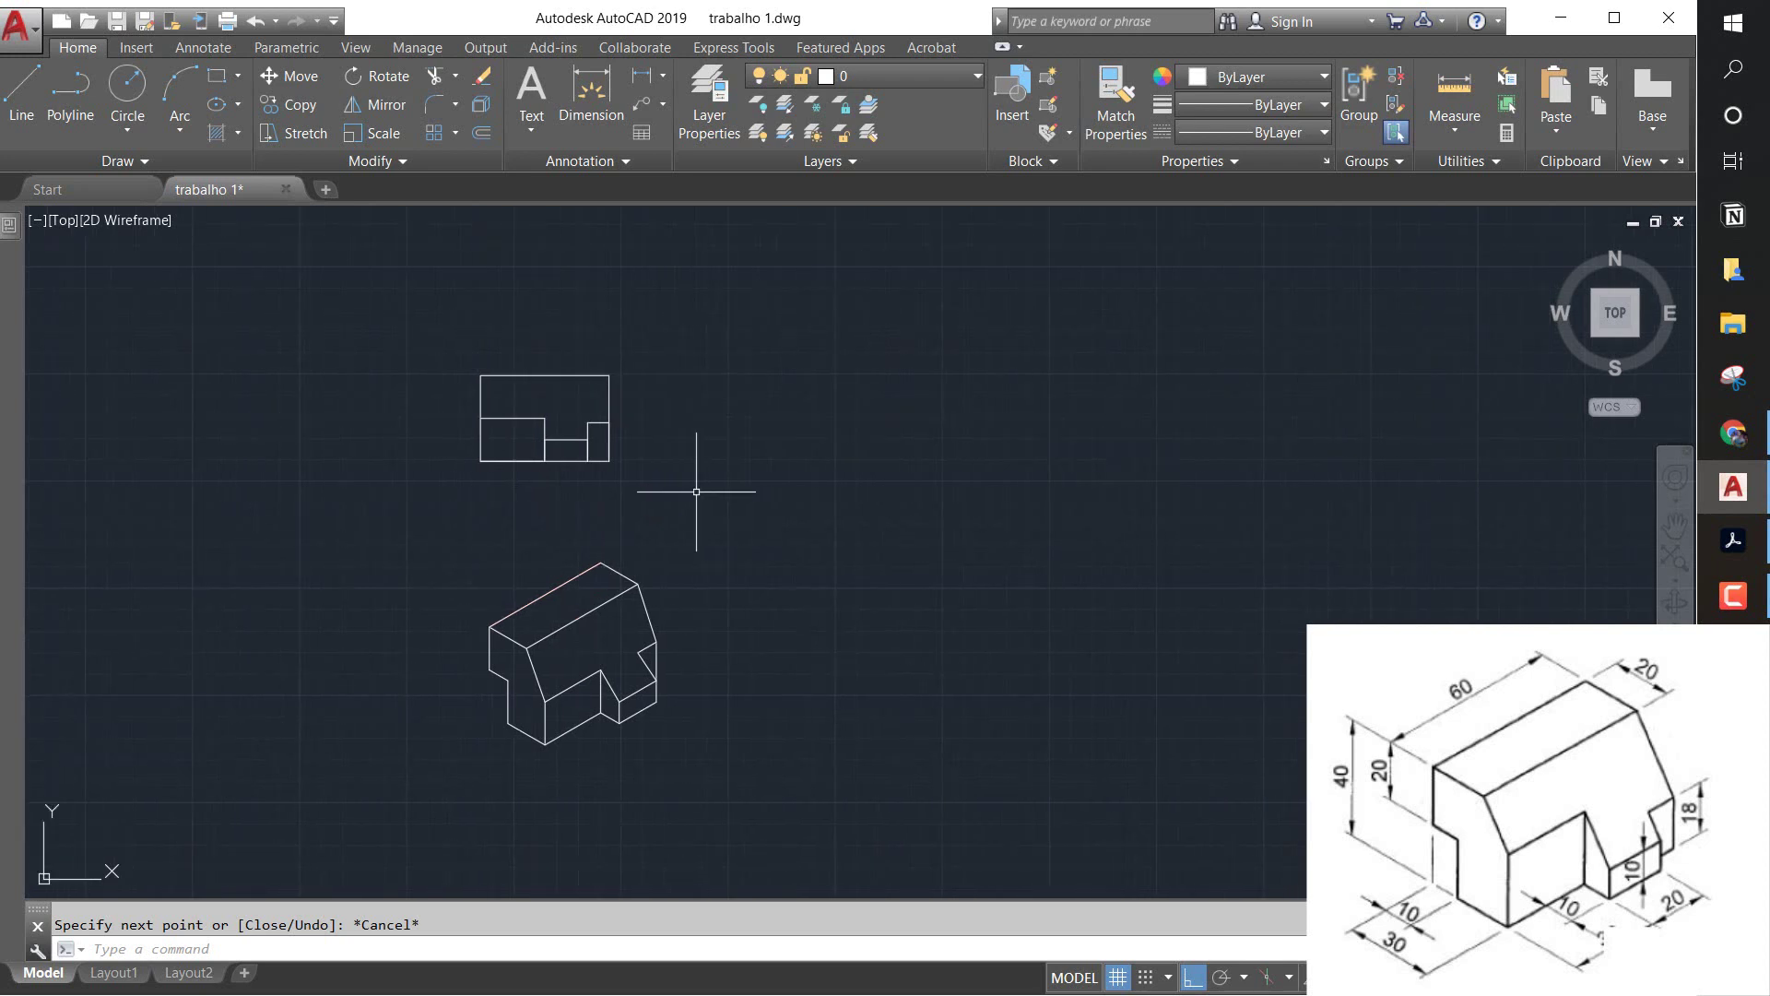
scroll(564, 426, up, 4)
scroll(591, 409, up, 4)
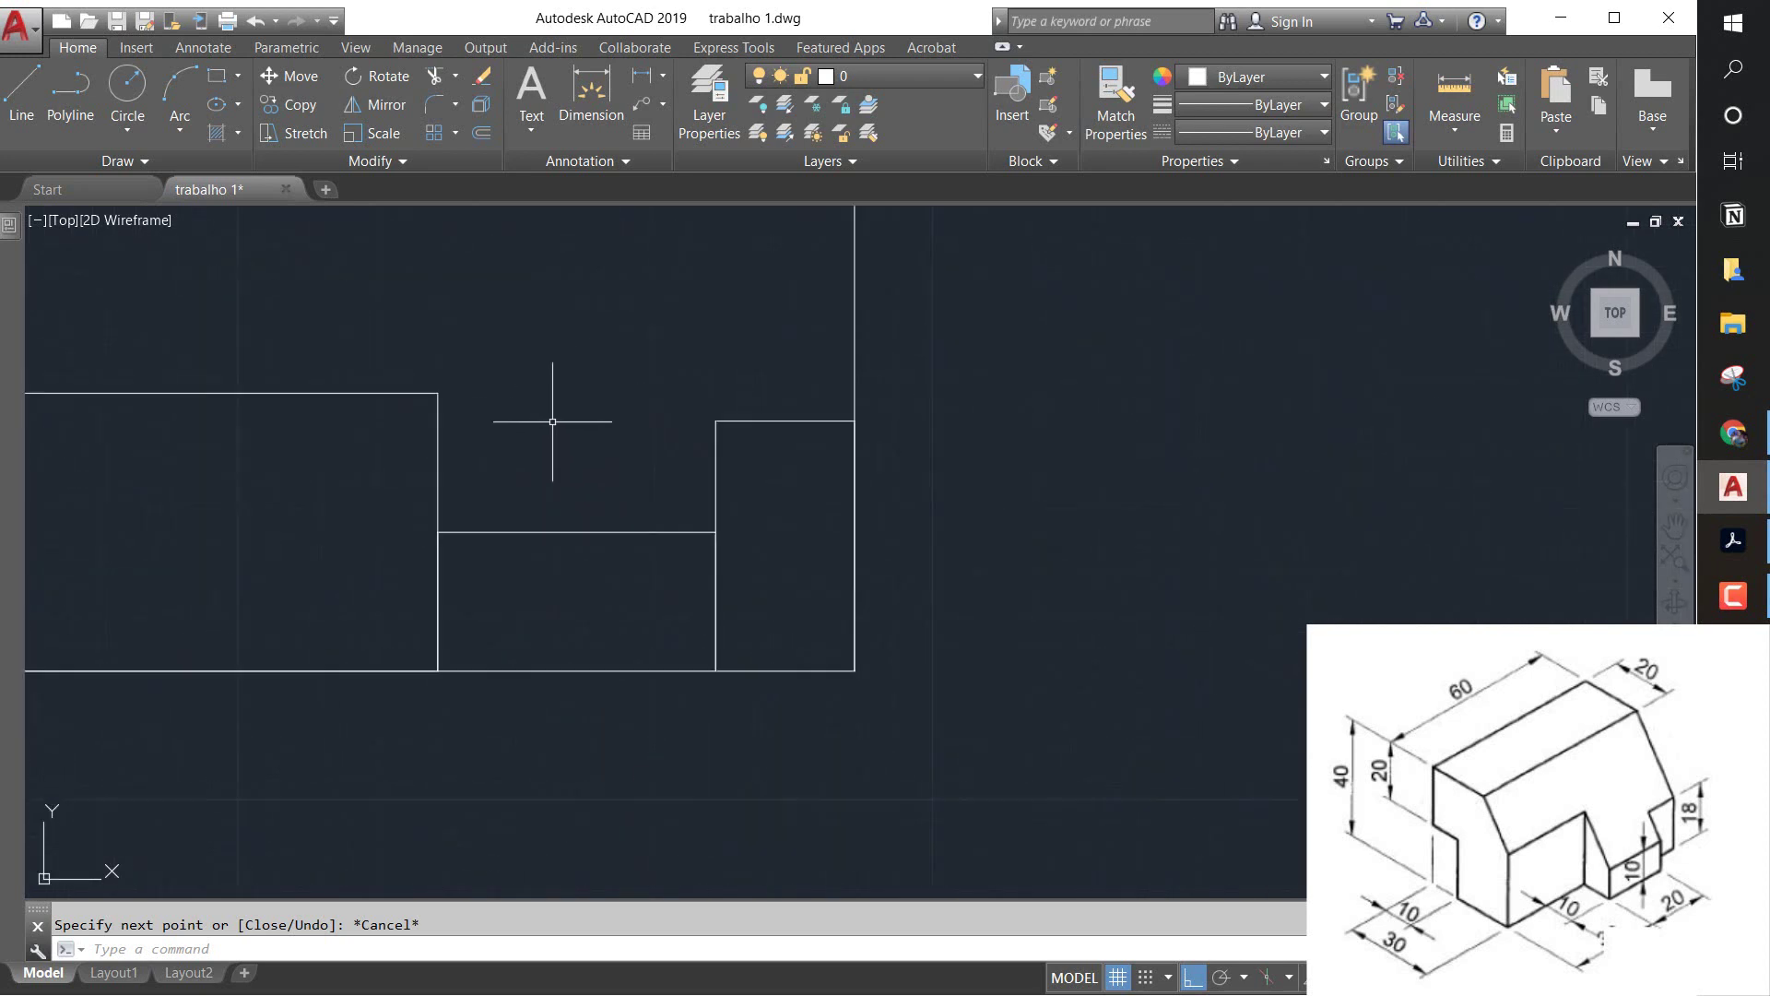
Draw the dashed hidden line across the notch from the inner edge
click(435, 384)
click(822, 375)
key(Escape)
scroll(822, 461, down, 4)
mouse_move(692, 471)
middle_down()
mouse_move(828, 541)
mouse_move(743, 599)
middle_up()
scroll(802, 562, down, 4)
scroll(742, 599, up, 2)
Start the side view beside the front view with 20, 10 and 20-unit segments, then cancel it
key(l)
key(Return)
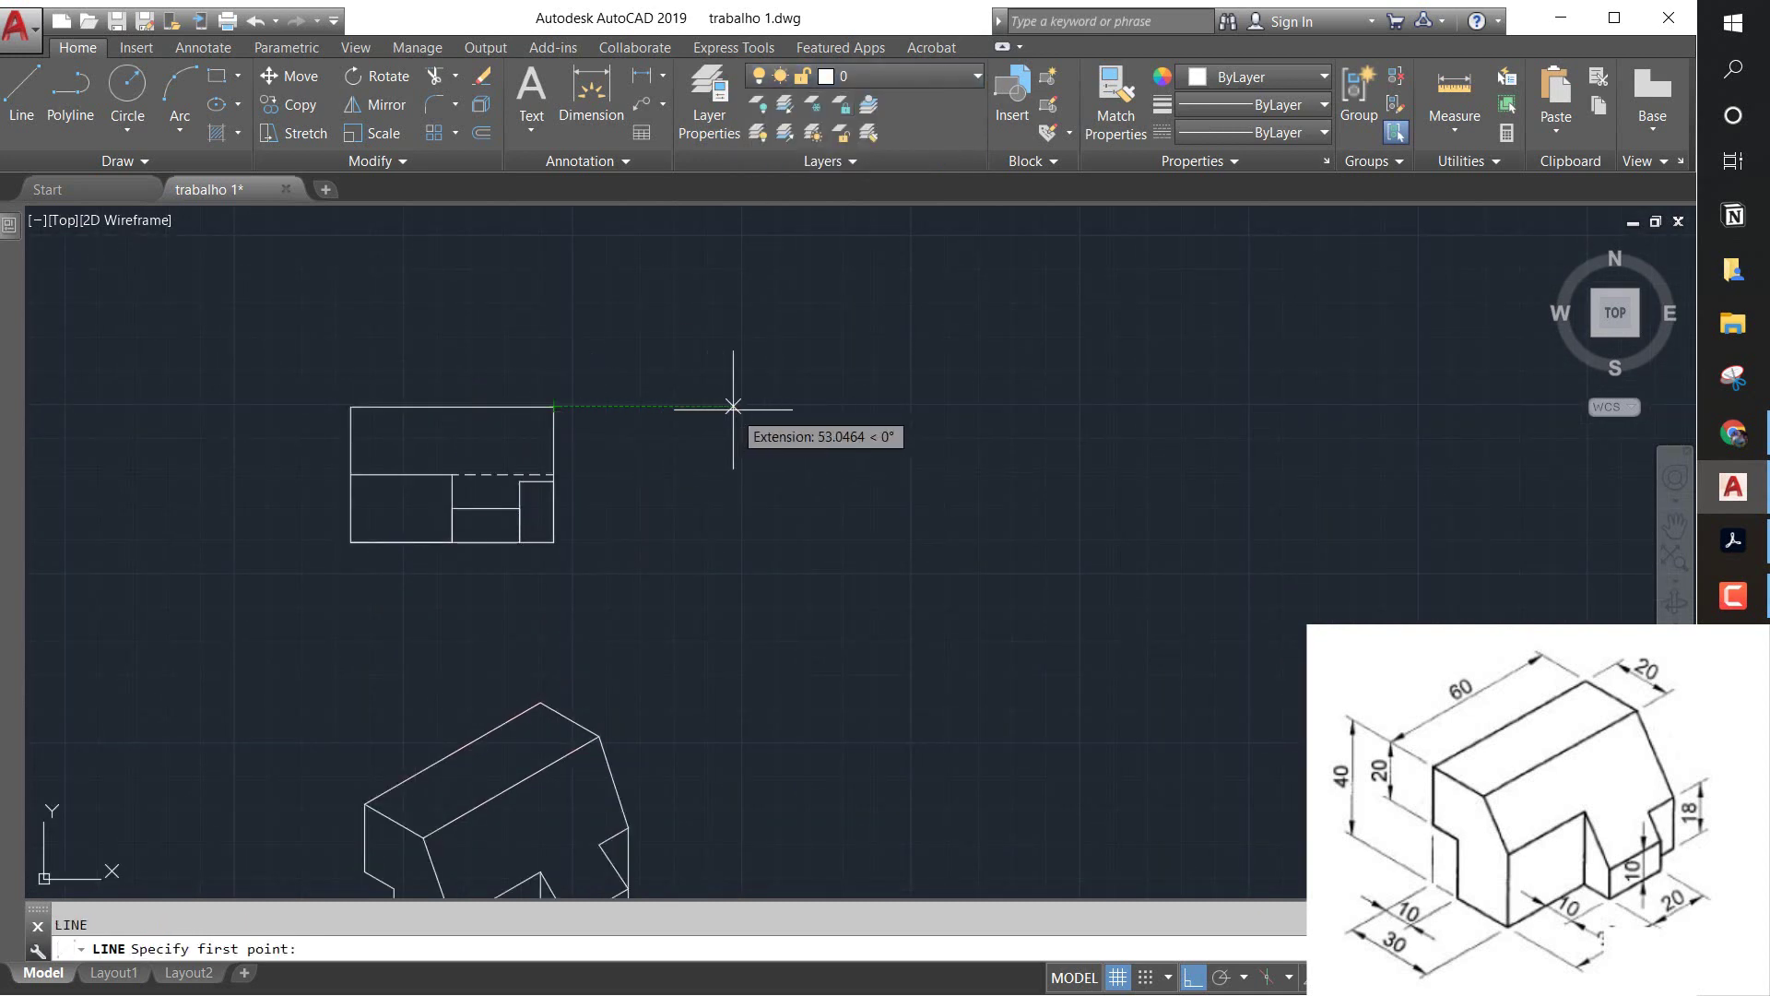
click(733, 406)
text(20)
key(Return)
text(10)
key(Return)
scroll(738, 521, down, 2)
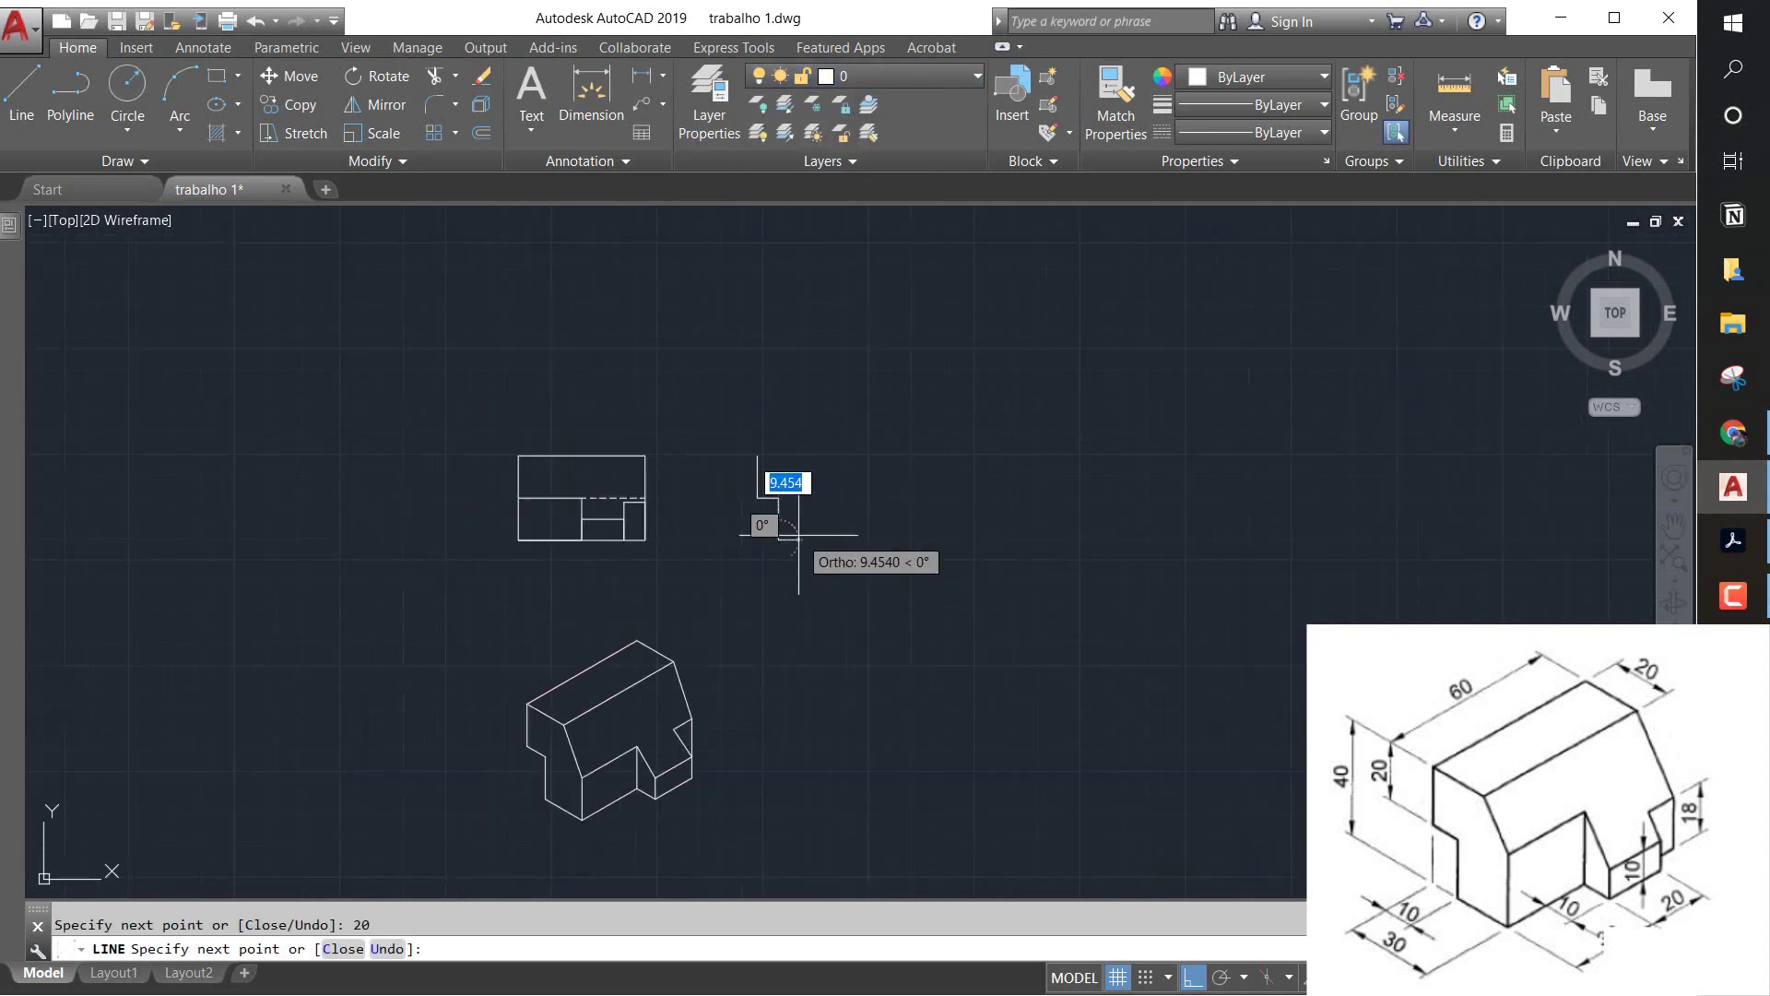
text(20)
key(Return)
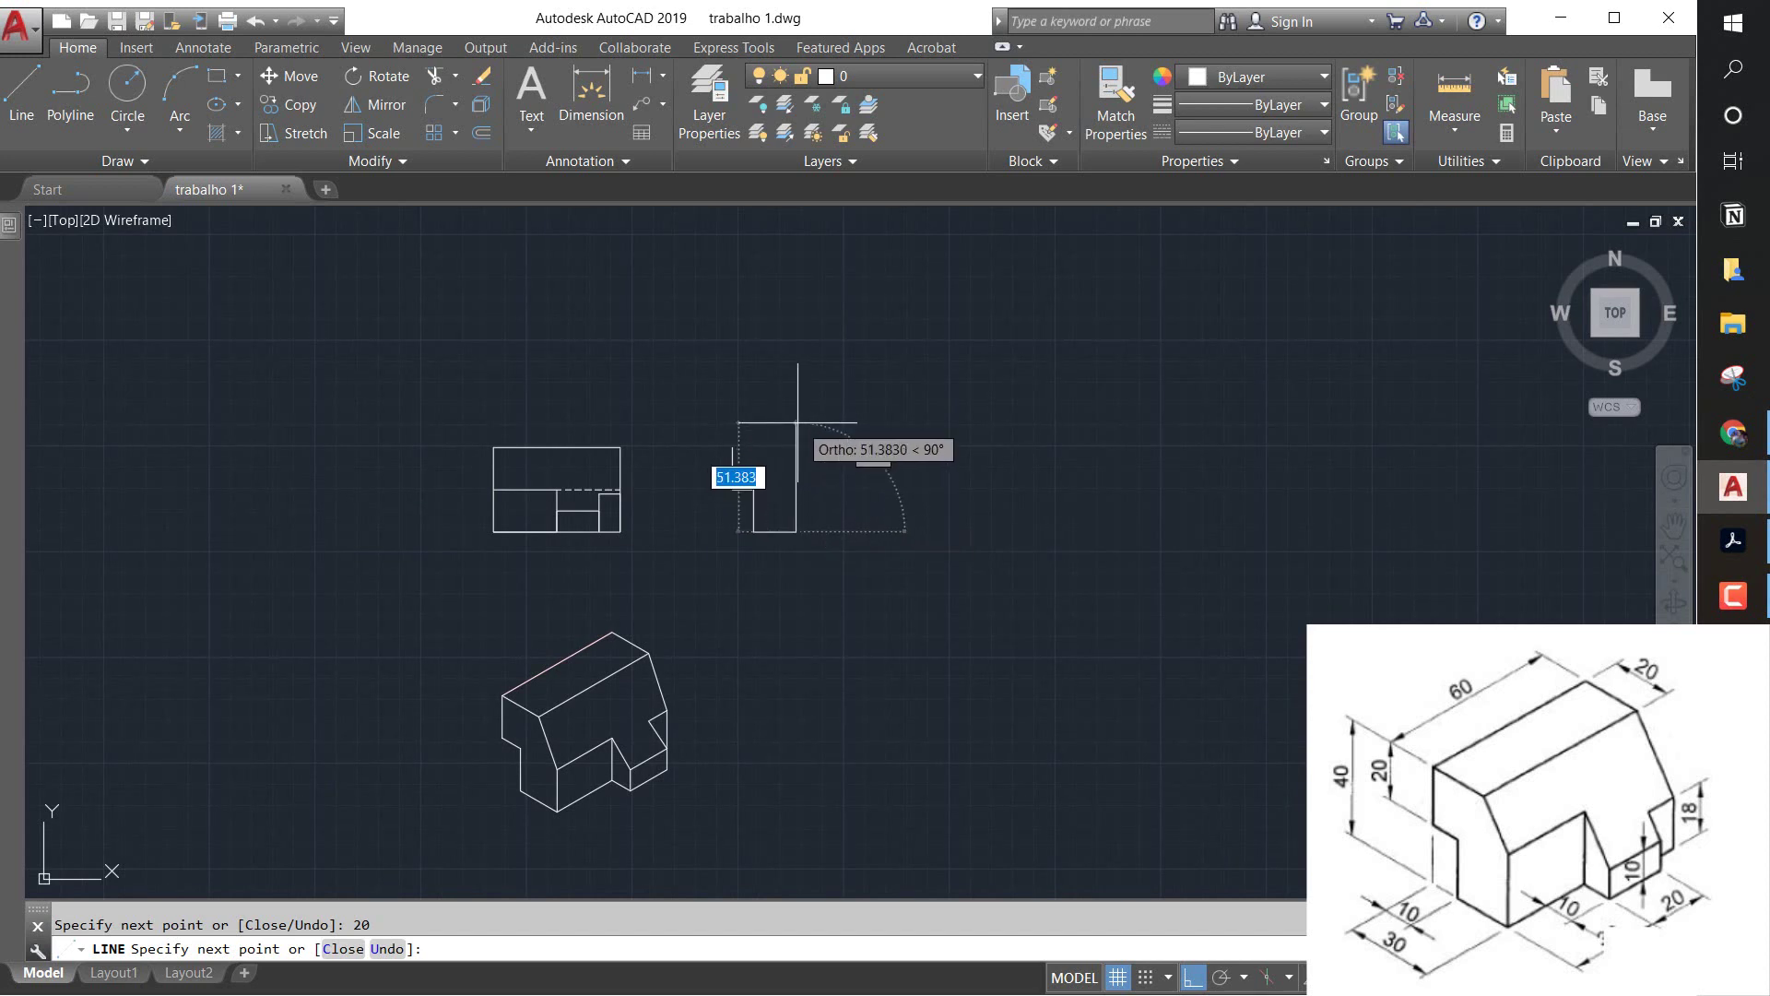
key(Escape)
Restart the side-view outline at its corner with a 20-unit edge and a slanted closing edge
scroll(670, 400, up, 3)
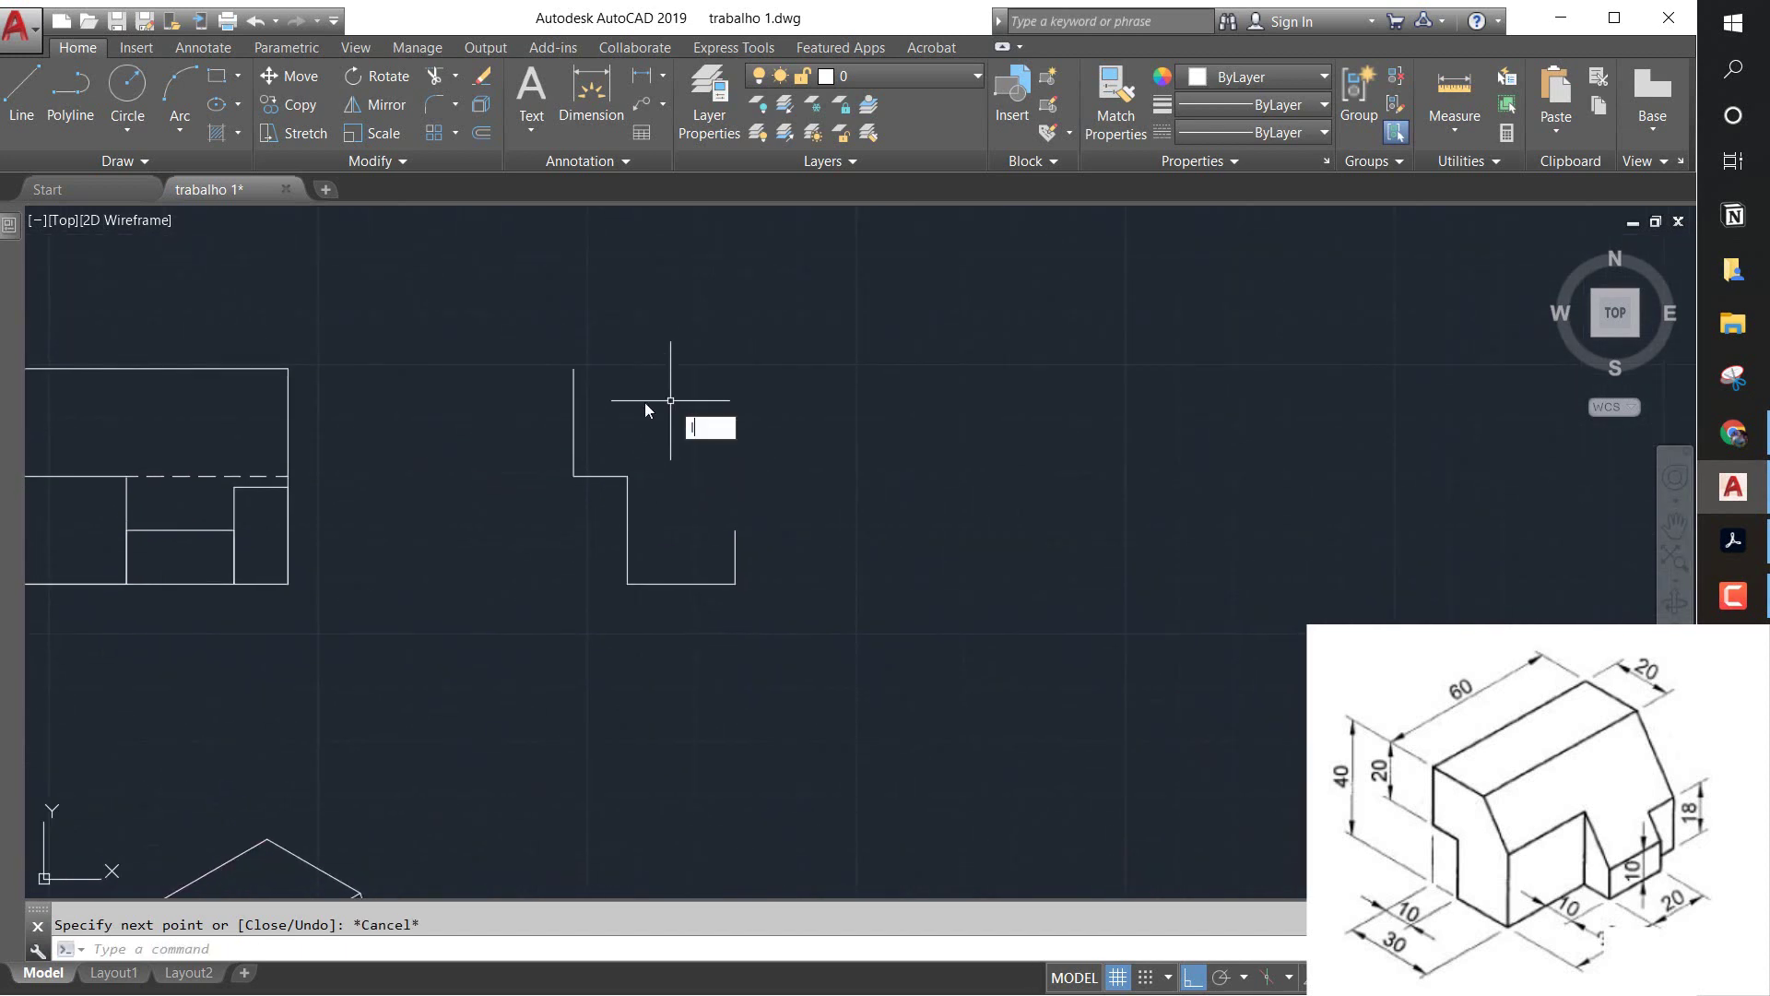
key(Return)
click(574, 369)
text(20)
key(Return)
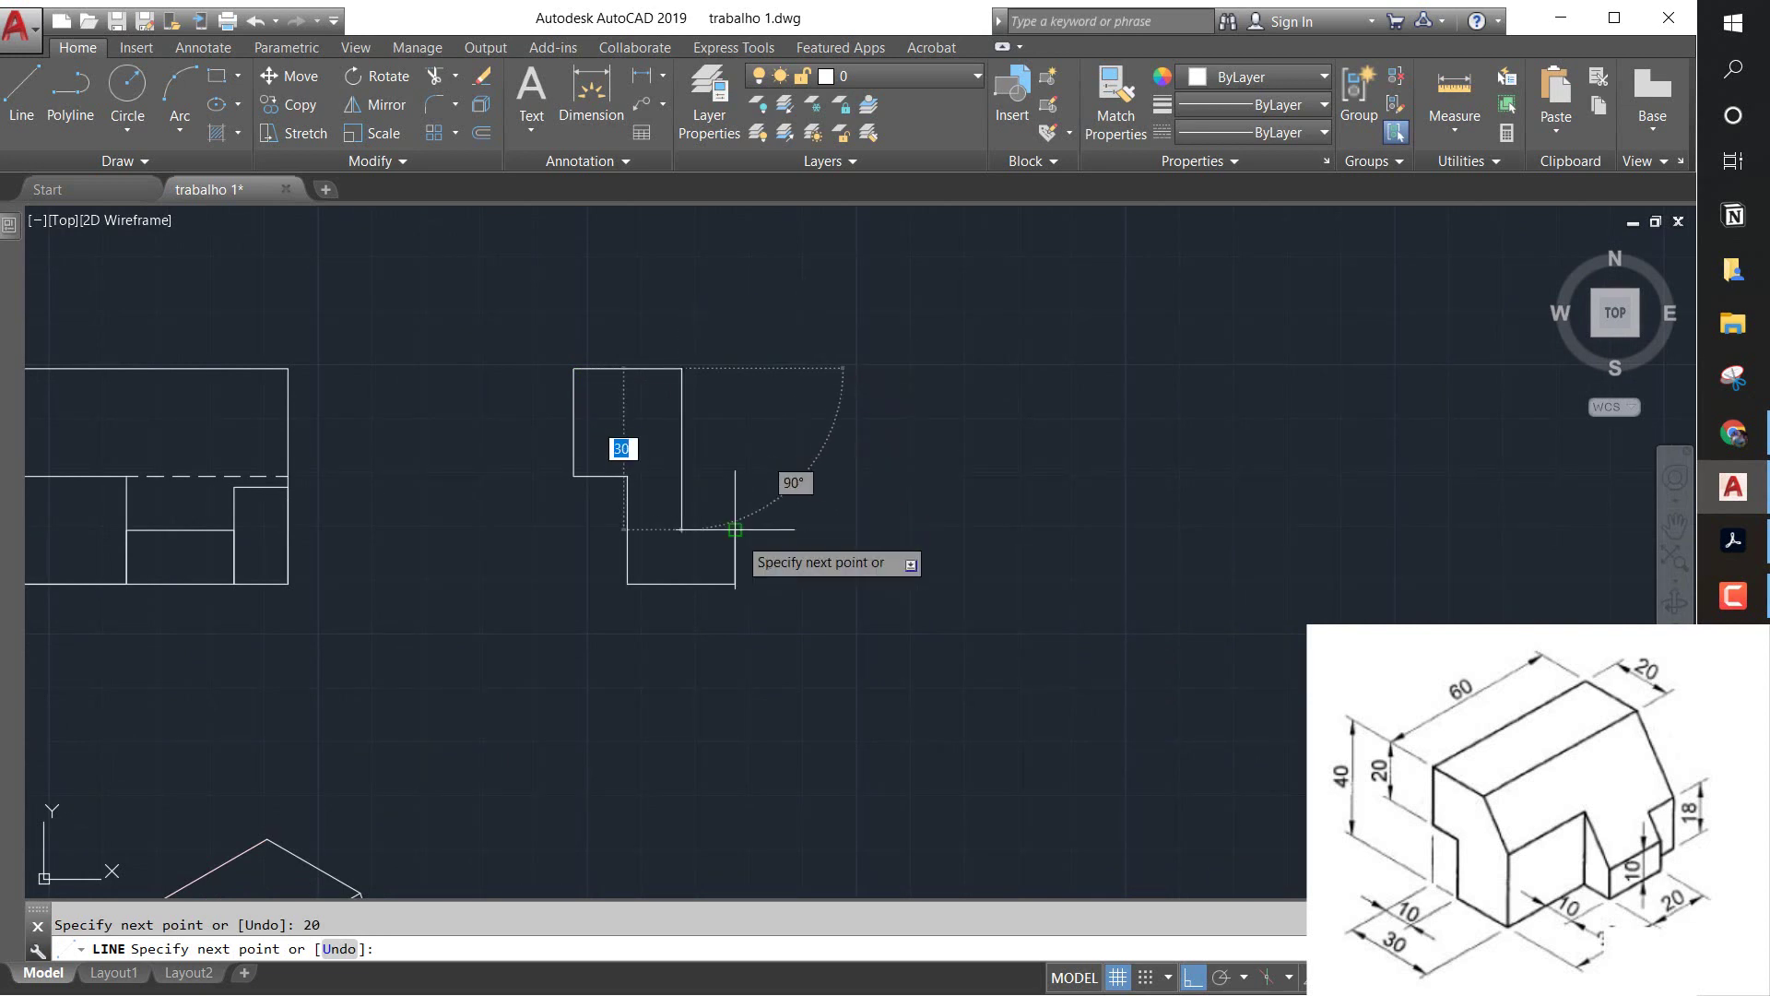
click(734, 529)
key(Escape)
scroll(855, 471, down, 2)
scroll(777, 496, up, 3)
Erase the wrong slanted line and redraw the right vertical edge and slant to the top corner
click(666, 363)
key(Delete)
mouse_move(538, 332)
middle_down()
mouse_move(684, 482)
mouse_move(560, 519)
middle_up()
text(l)
key(Return)
click(652, 679)
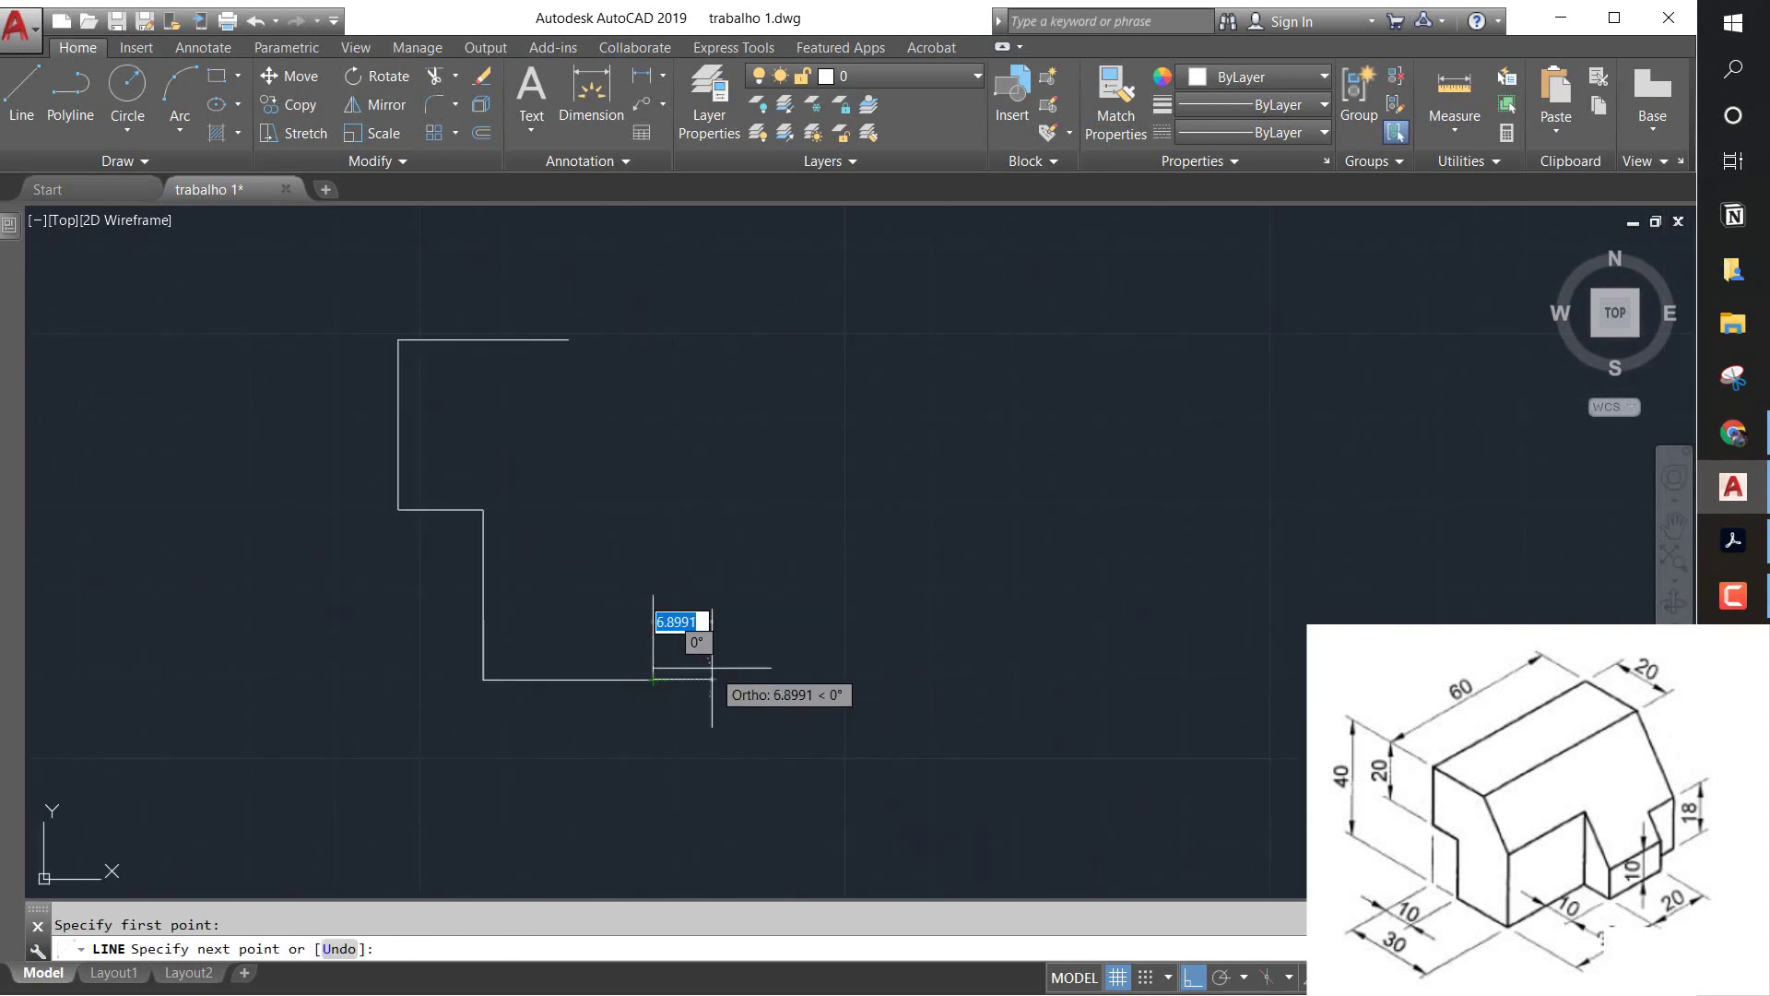
click(701, 598)
click(568, 339)
key(Escape)
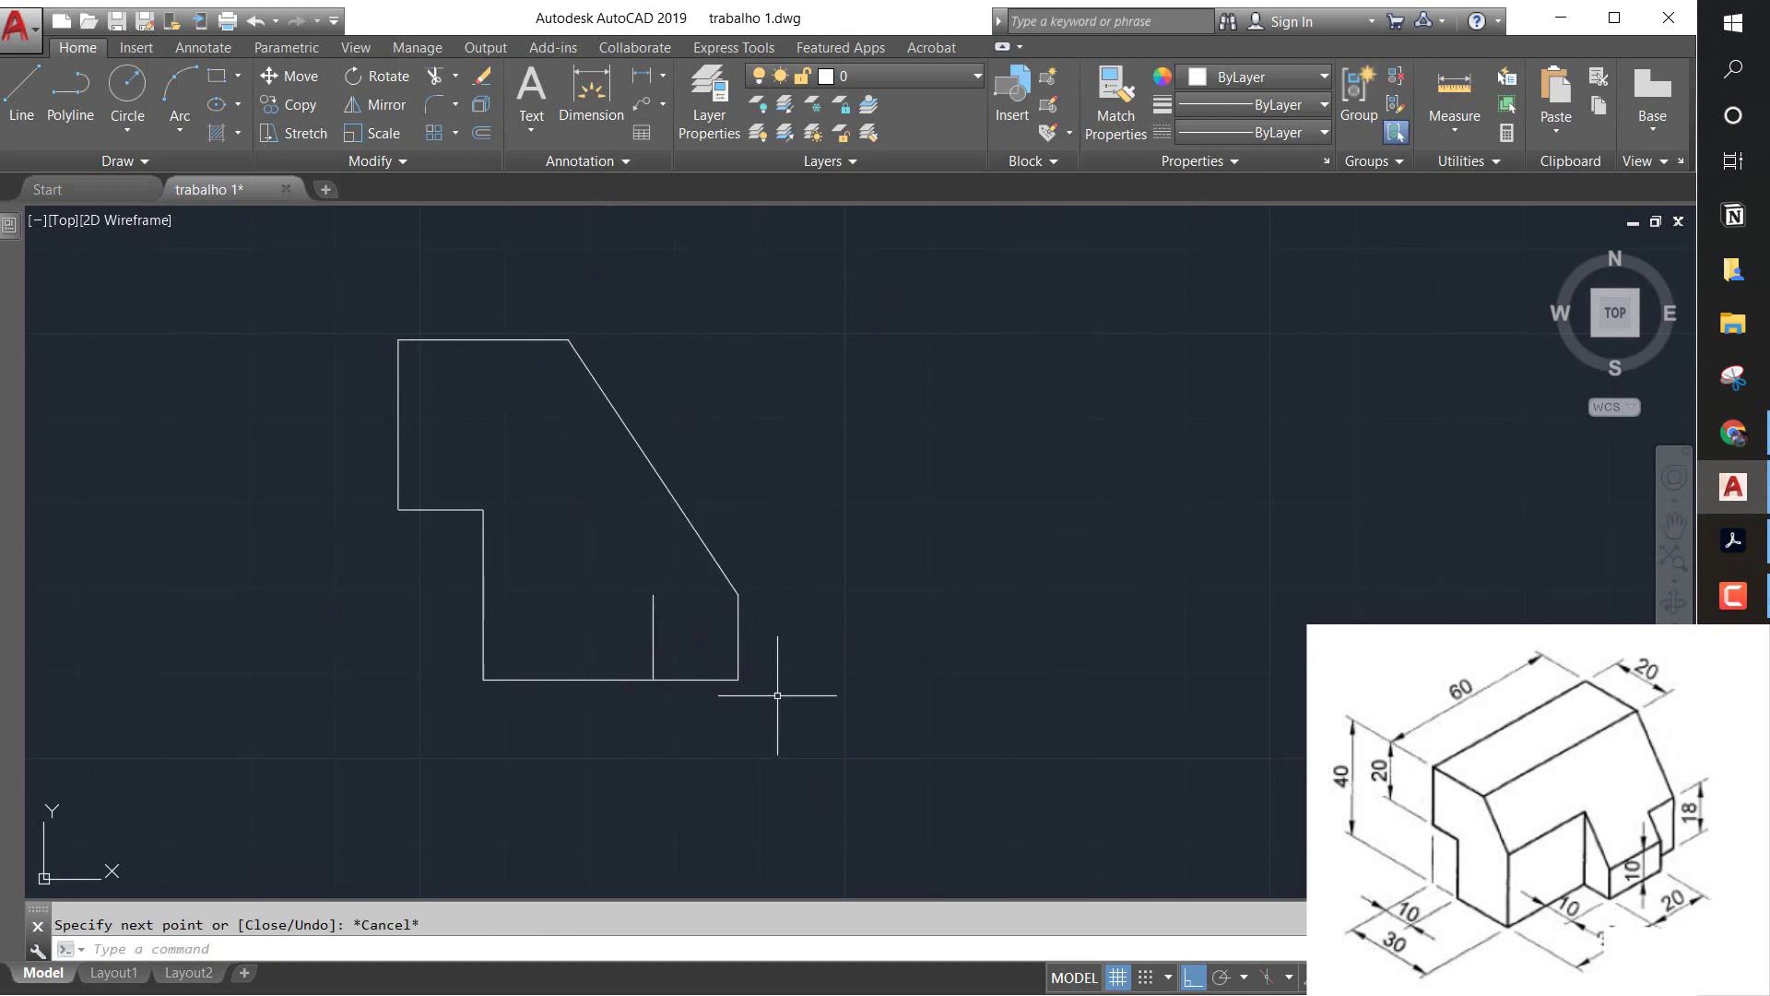
Erase the incorrect slanted edge and right edge of the side view
text(l)
key(Return)
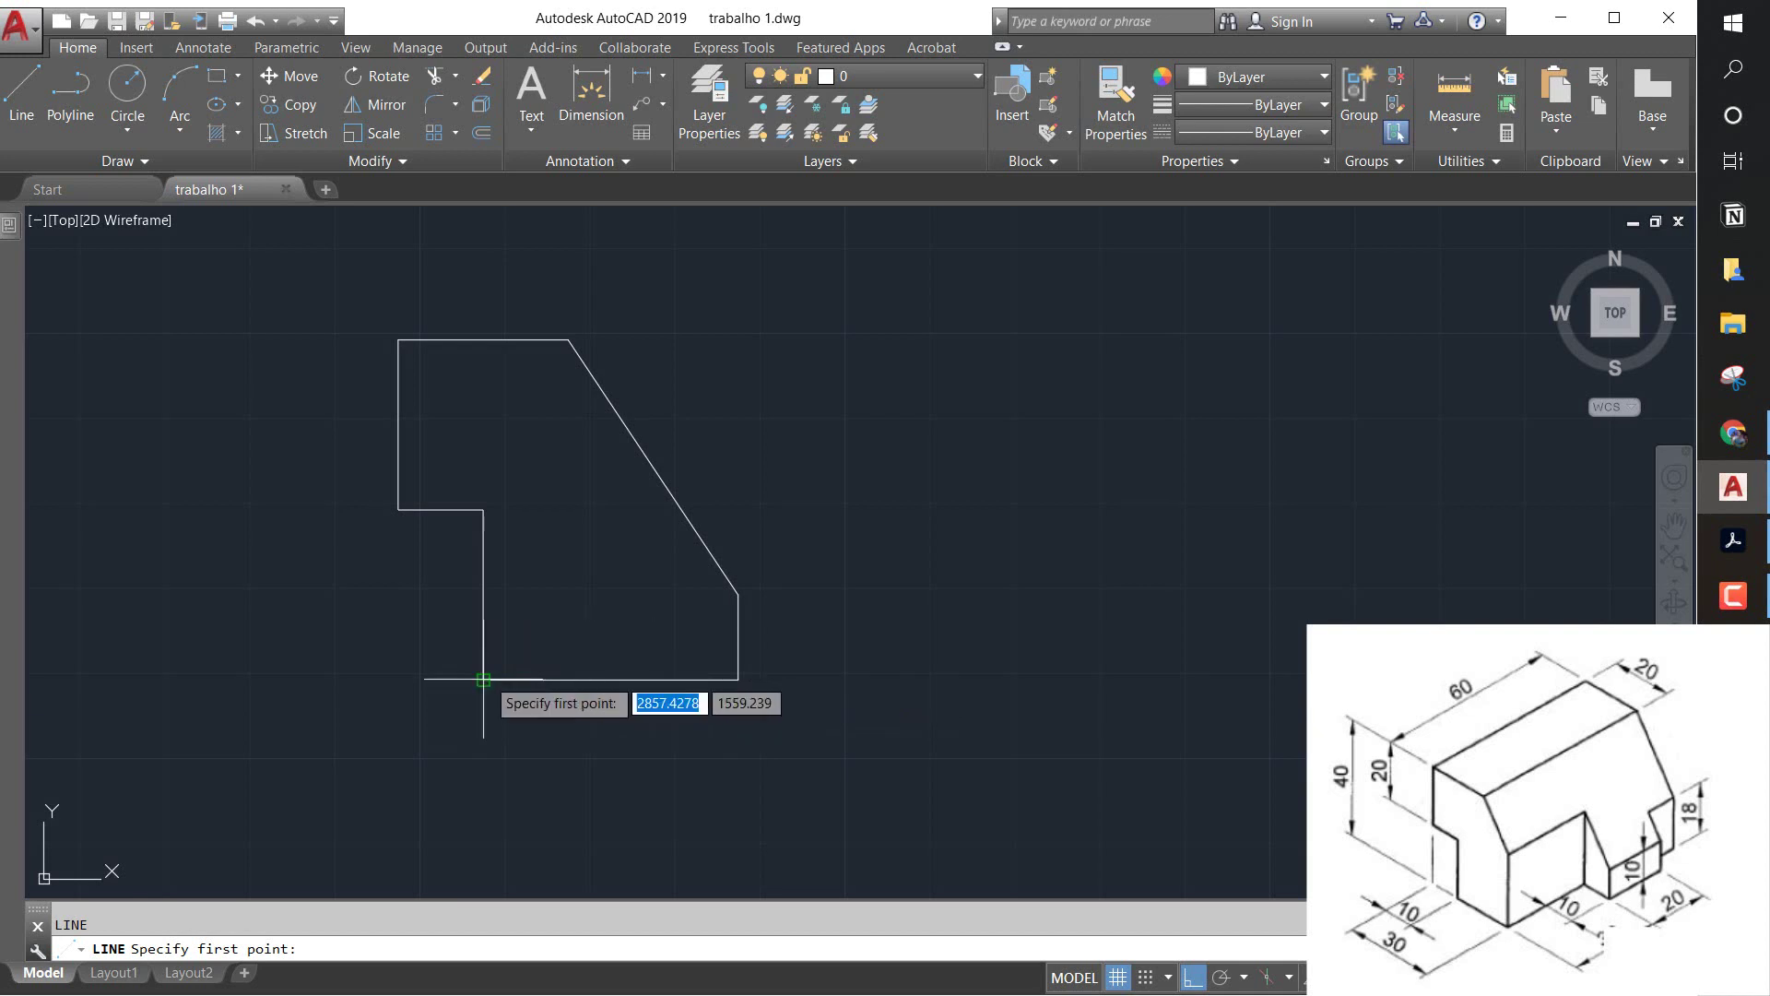
click(483, 680)
key(Escape)
click(712, 586)
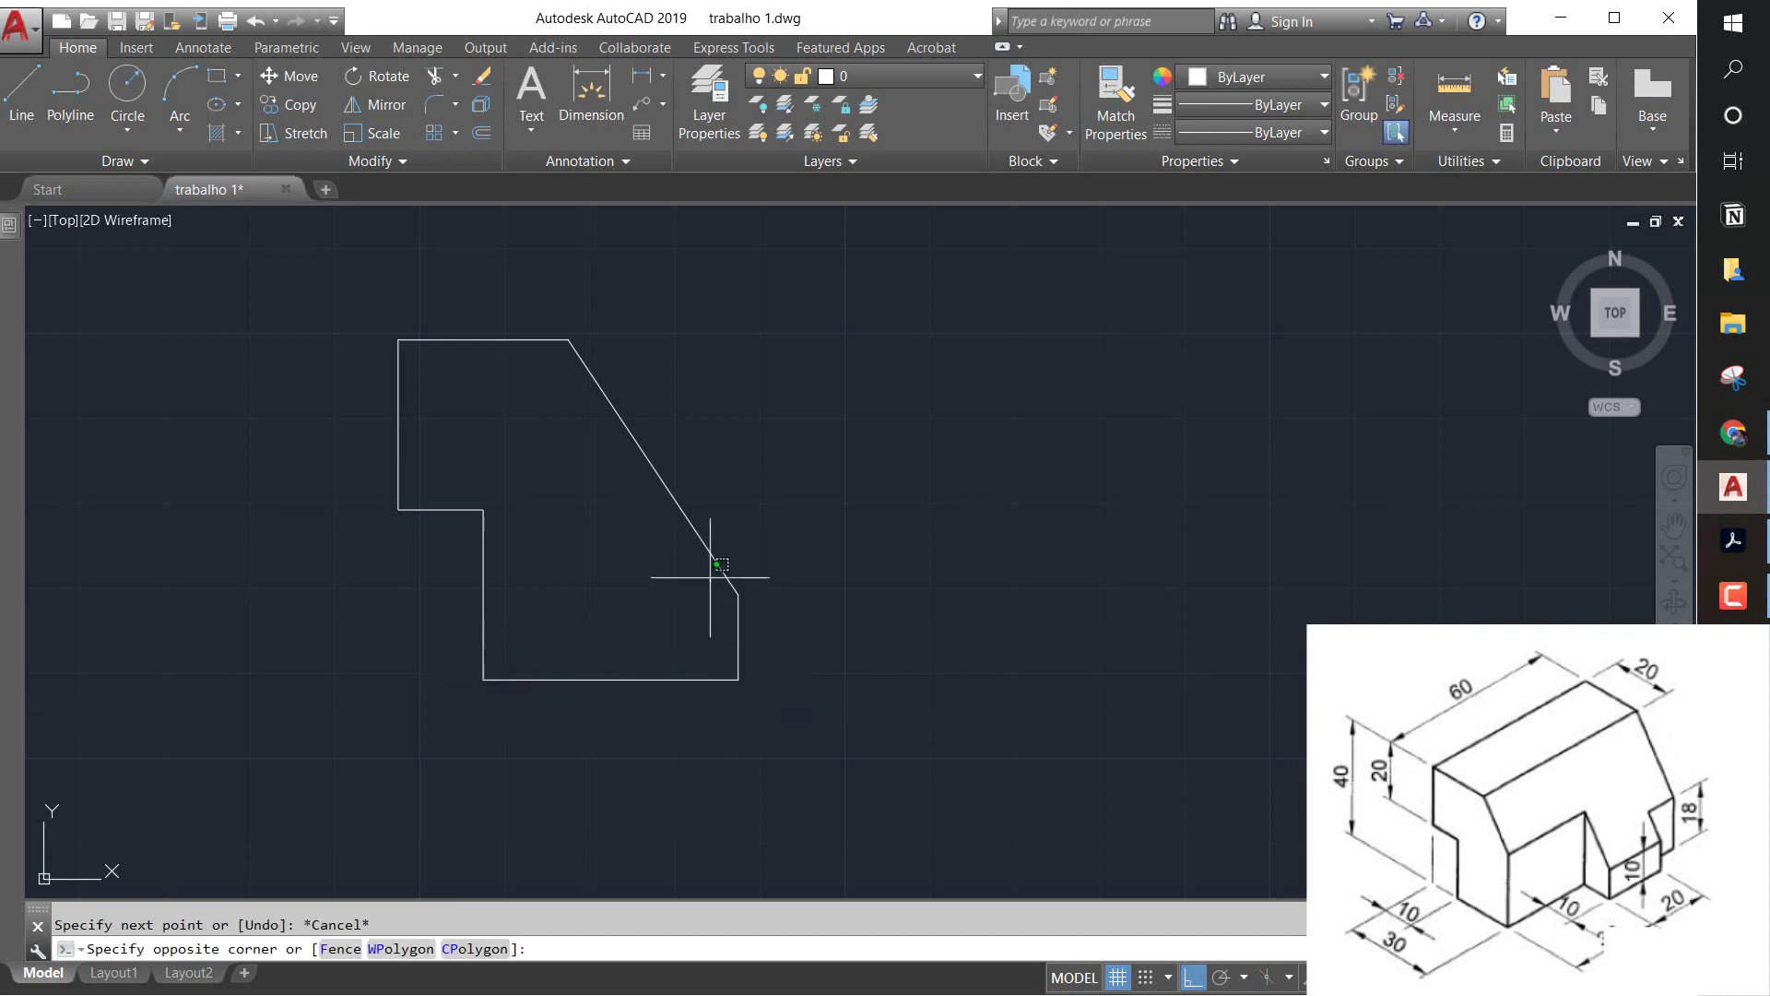
click(764, 732)
key(Delete)
Redraw the 20-unit right edge and the slanted edge to @-20,20
text(l)
key(Return)
click(739, 679)
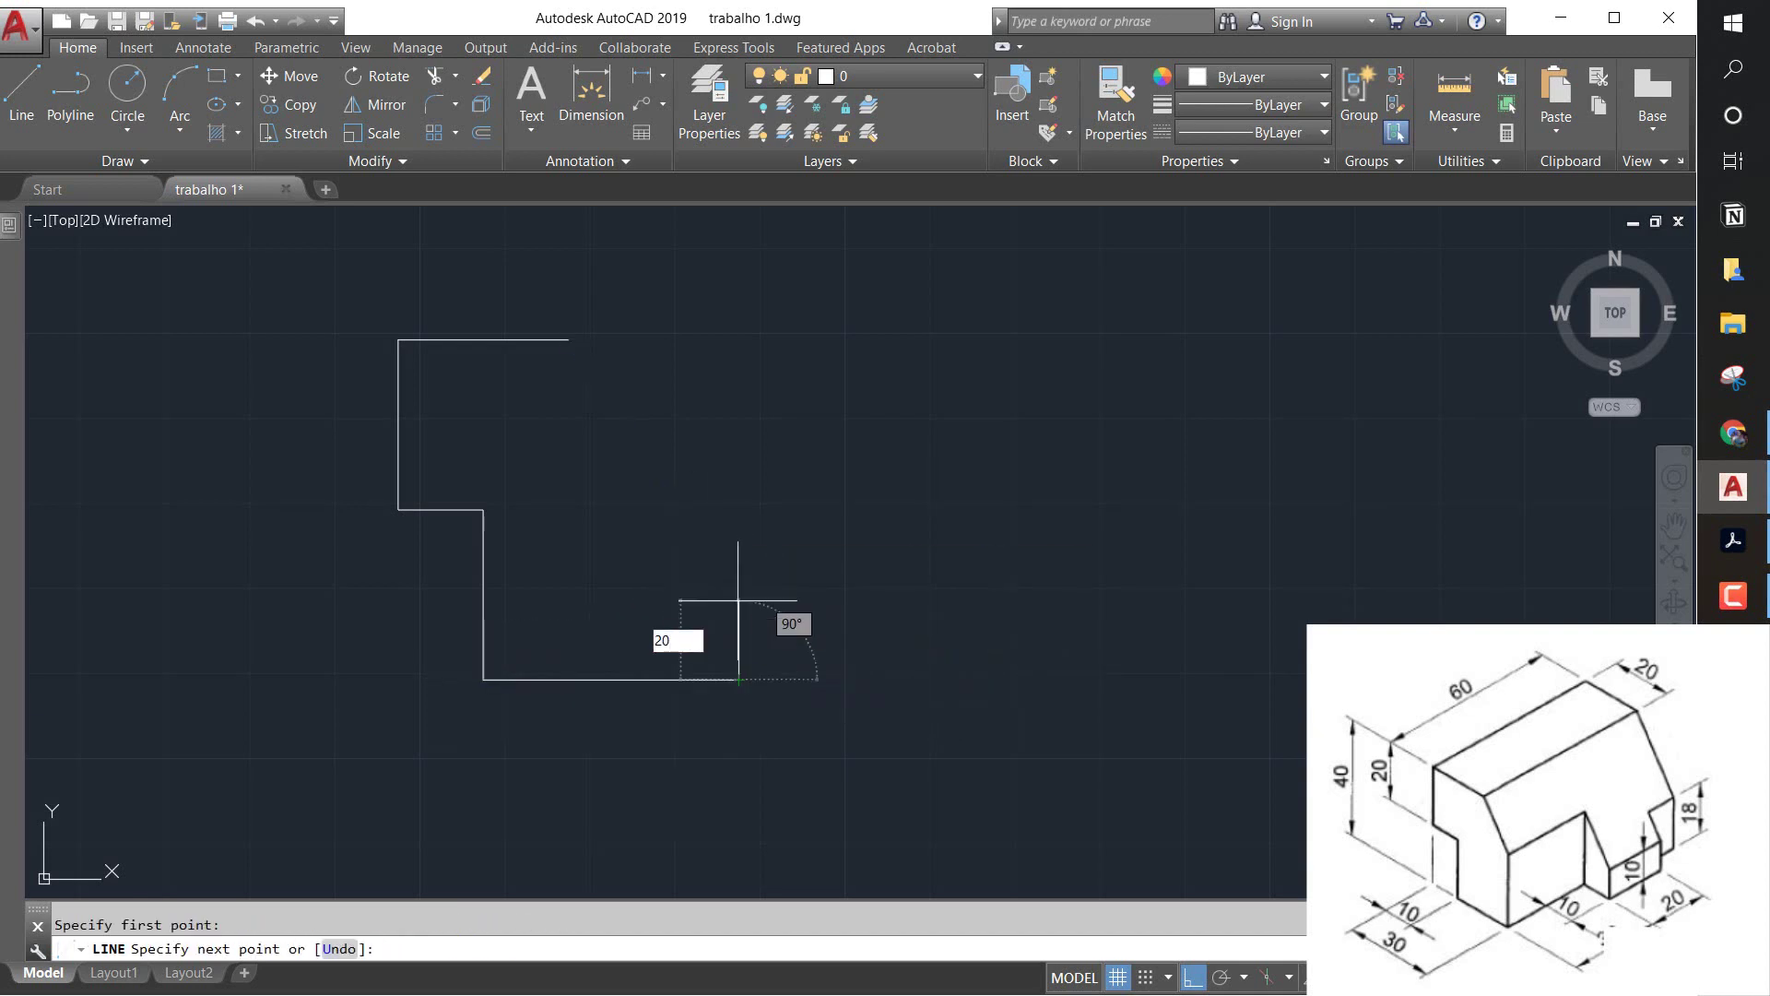
text(20)
key(Return)
text(@-20,20)
key(Return)
Draw the 10-unit step lines closing the notch against the outline
text(l)
key(Return)
click(678, 656)
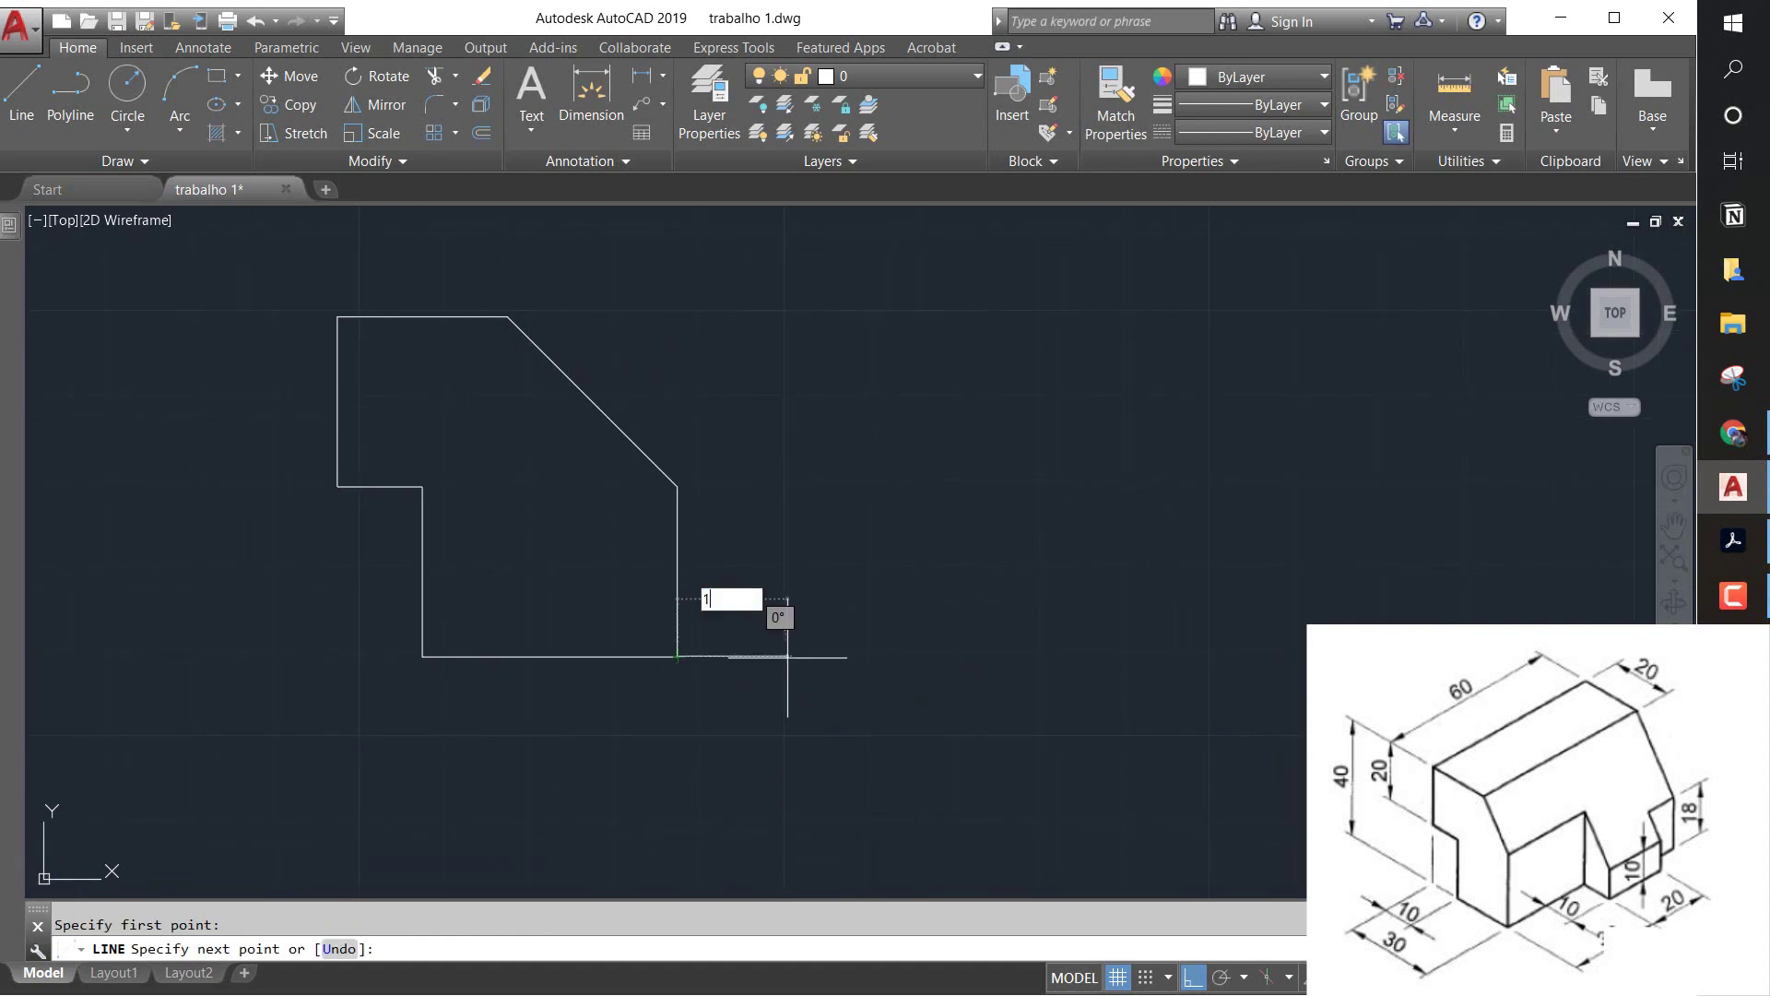
text(10)
key(Return)
click(677, 485)
scroll(790, 722, down, 2)
scroll(655, 601, up, 2)
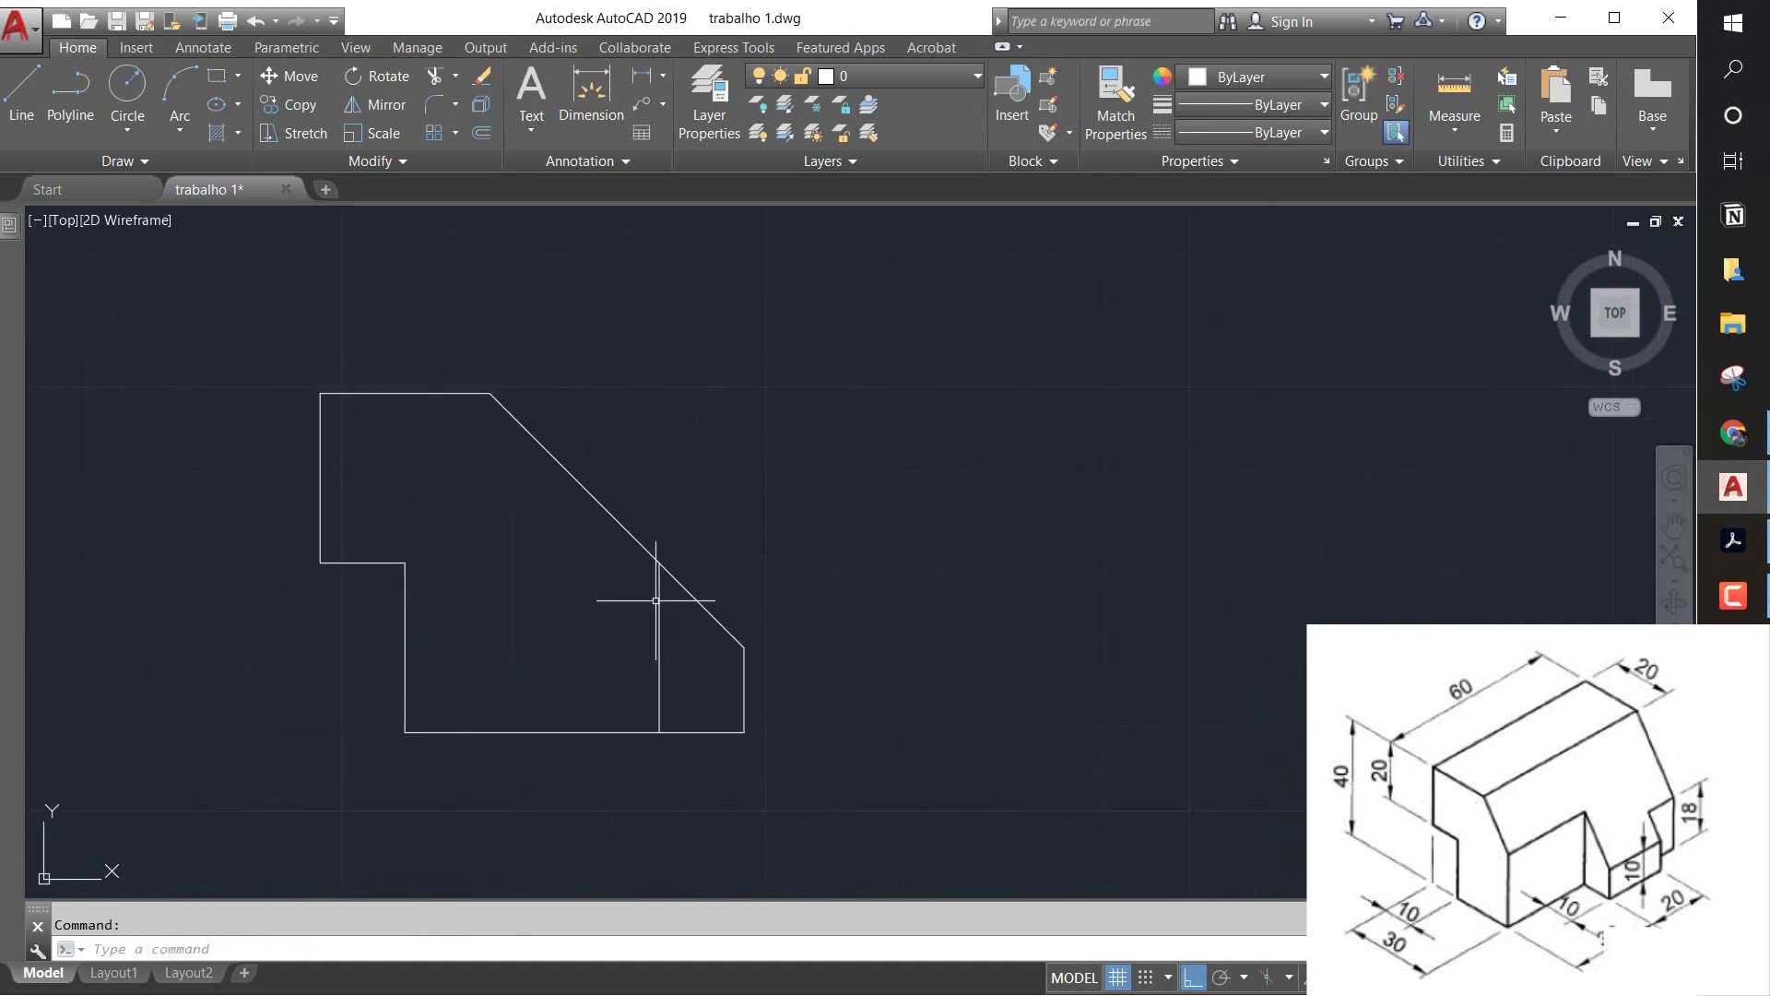
scroll(667, 599, down, 3)
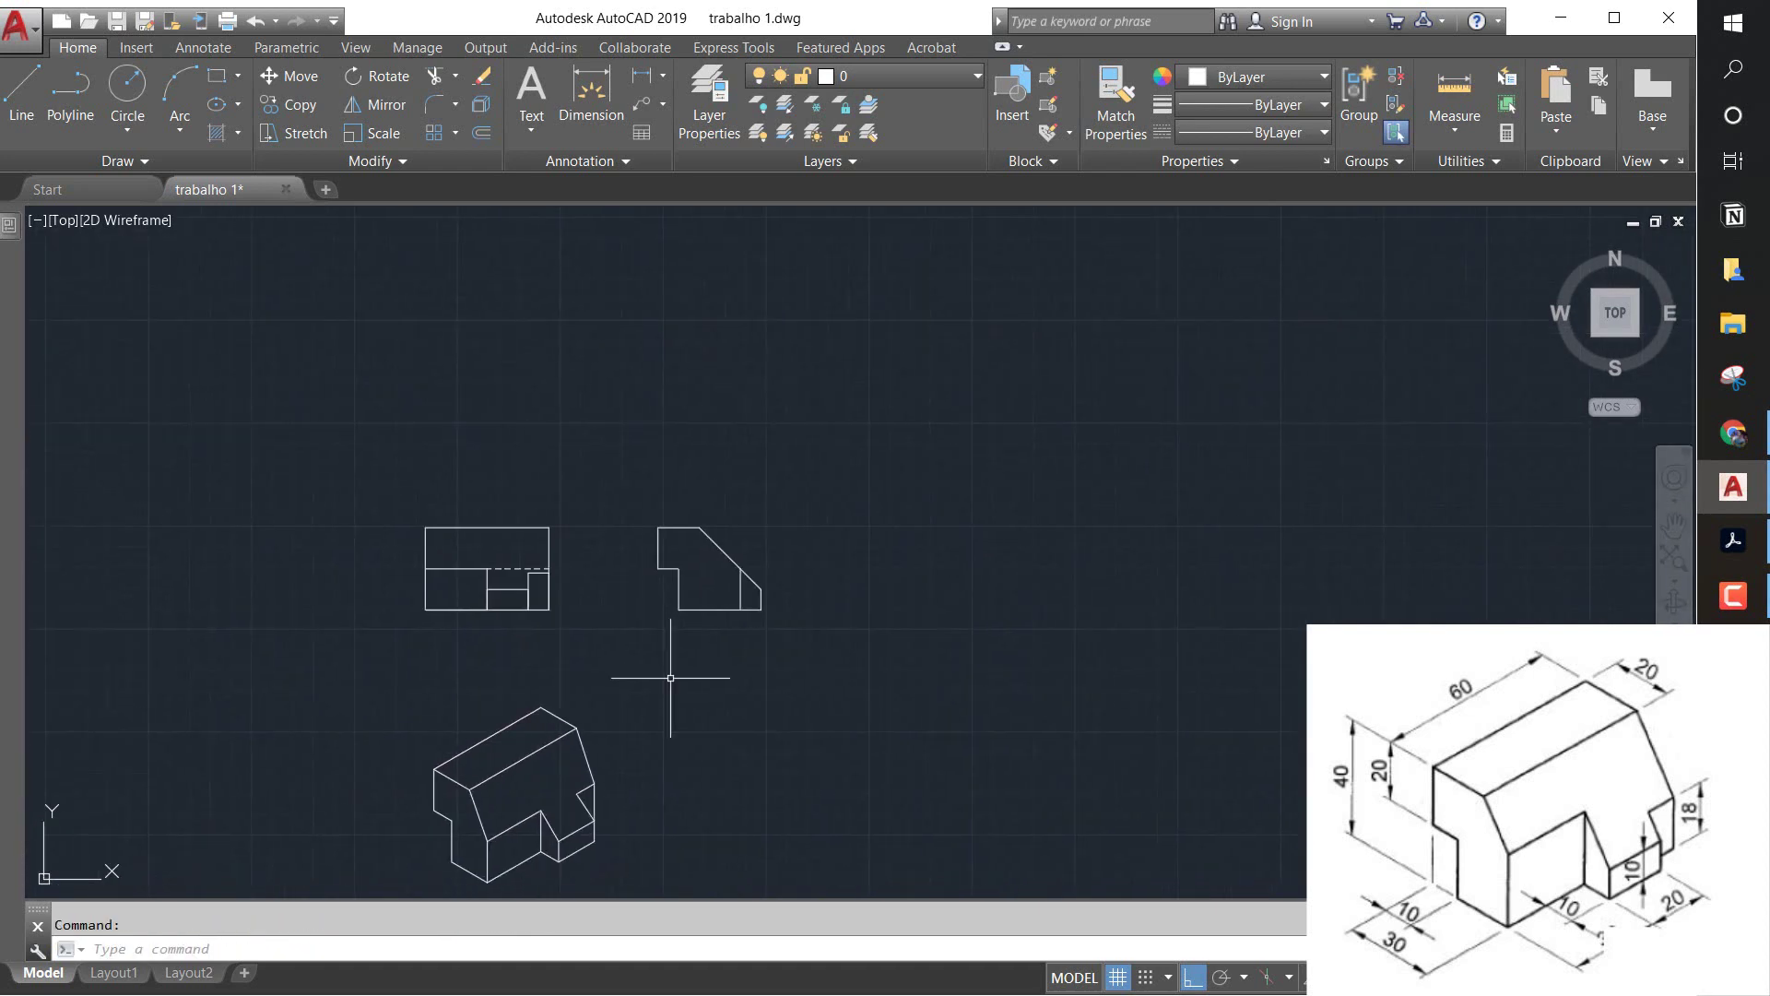
scroll(666, 695, up, 3)
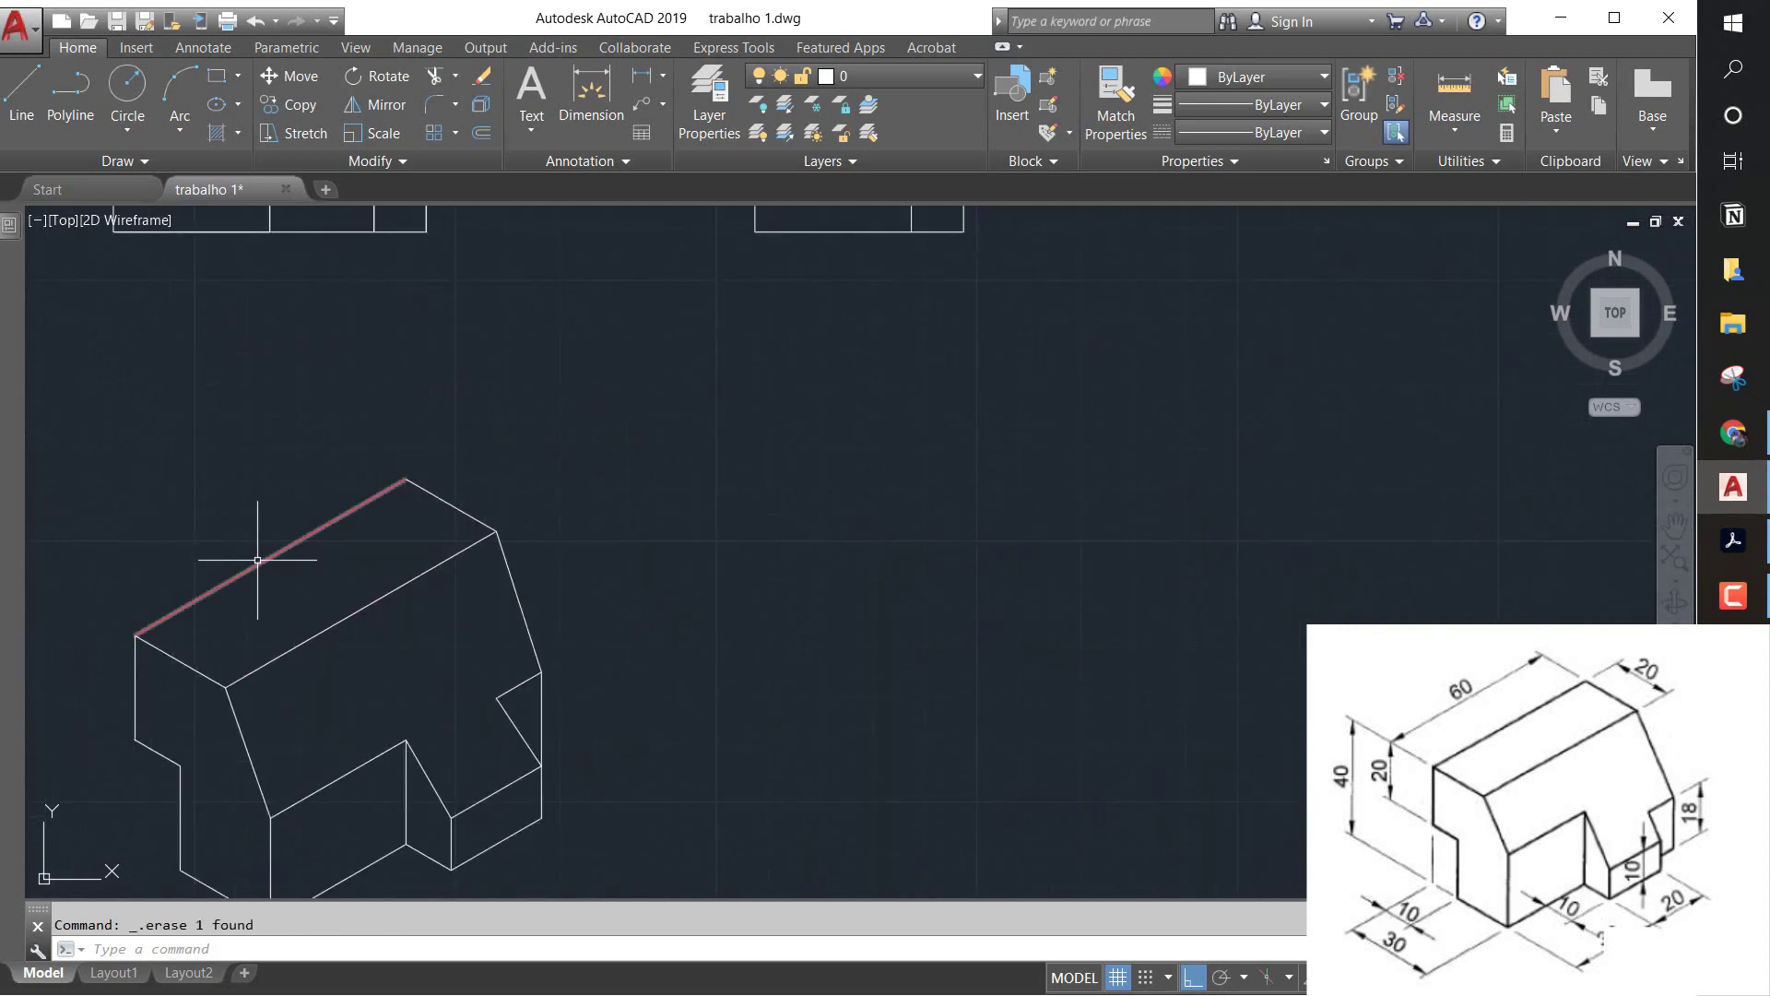
Pan to open space beside the isometric for the top view
key(Return)
click(395, 495)
key(Escape)
scroll(767, 581, down, 3)
middle_drag(768, 581, 602, 615)
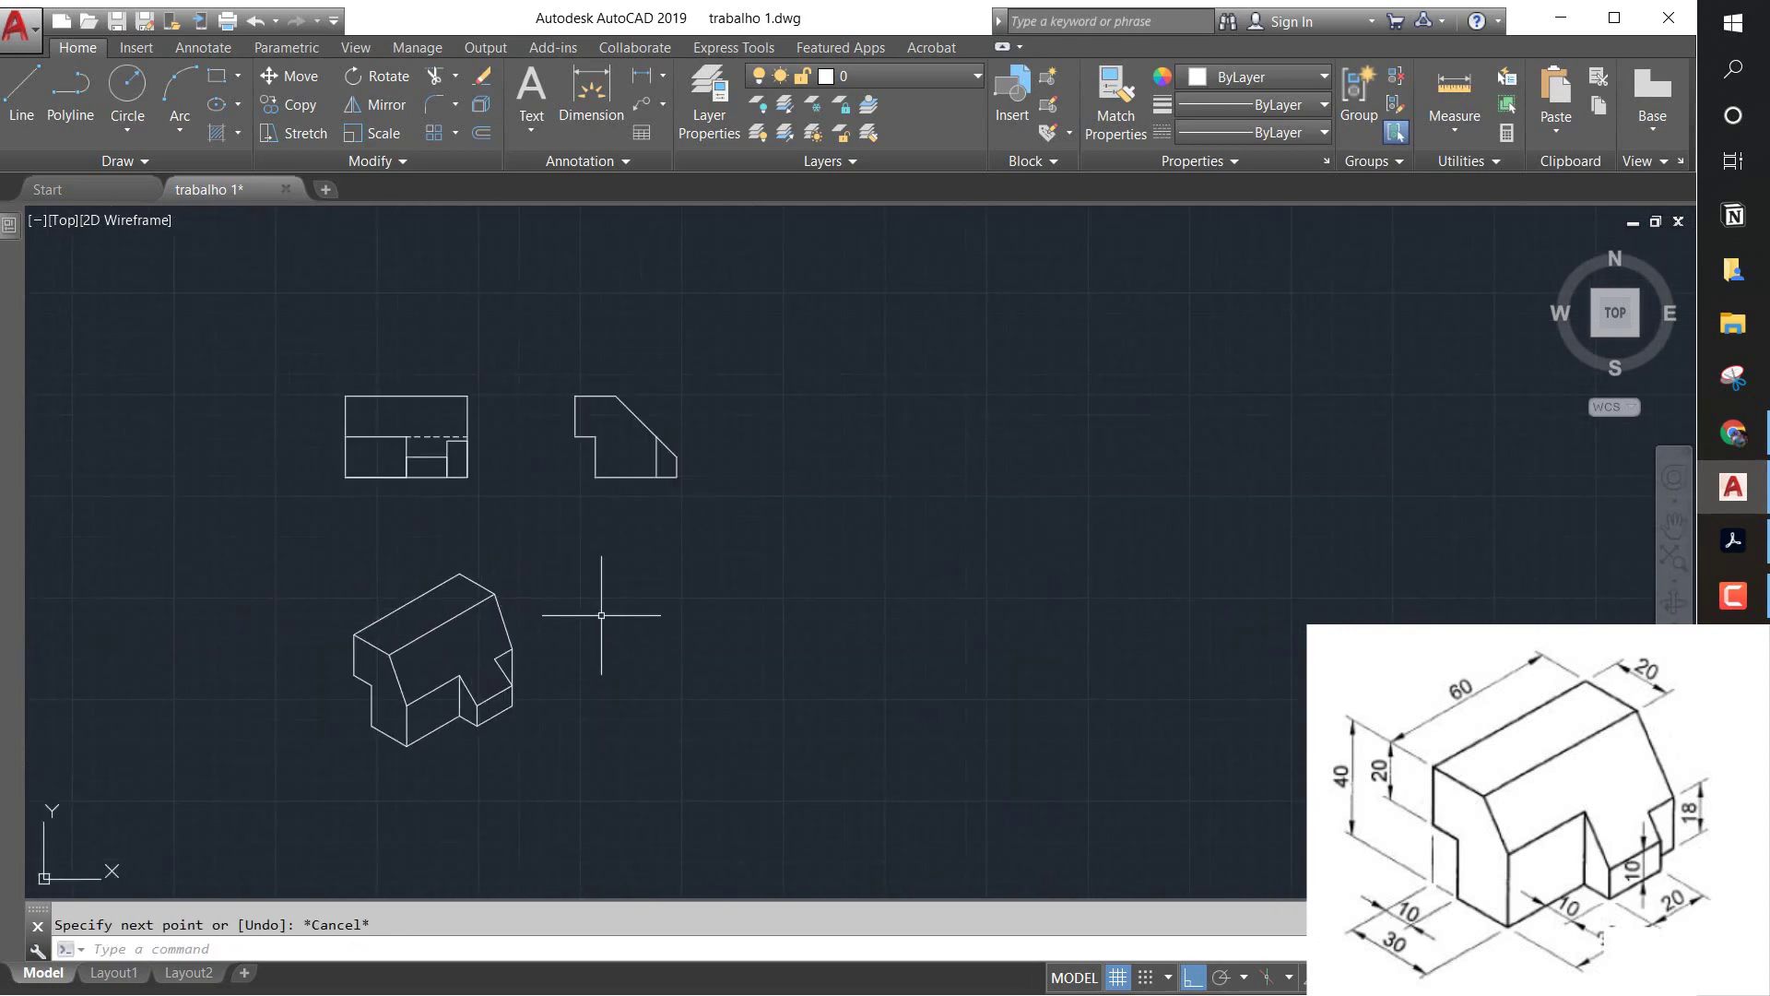
Draw the top-view outline with 60, 30 and 20-unit edges
key(Return)
click(575, 566)
text(60)
key(Return)
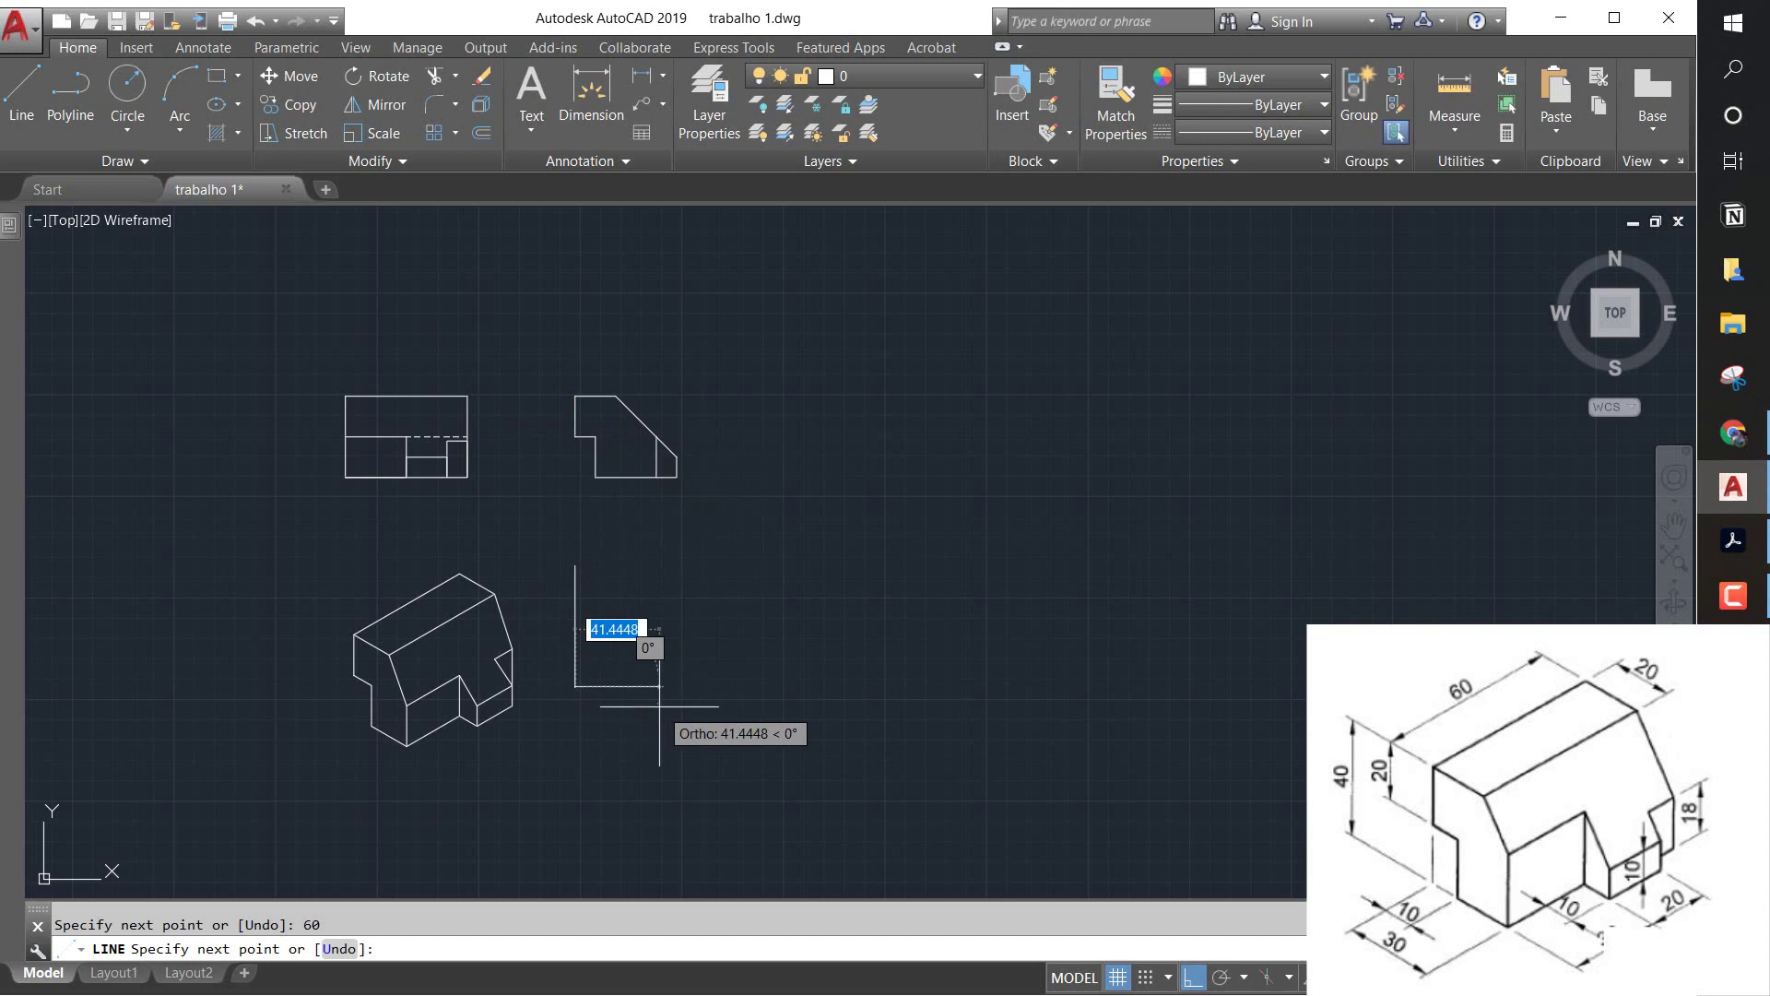
text(30)
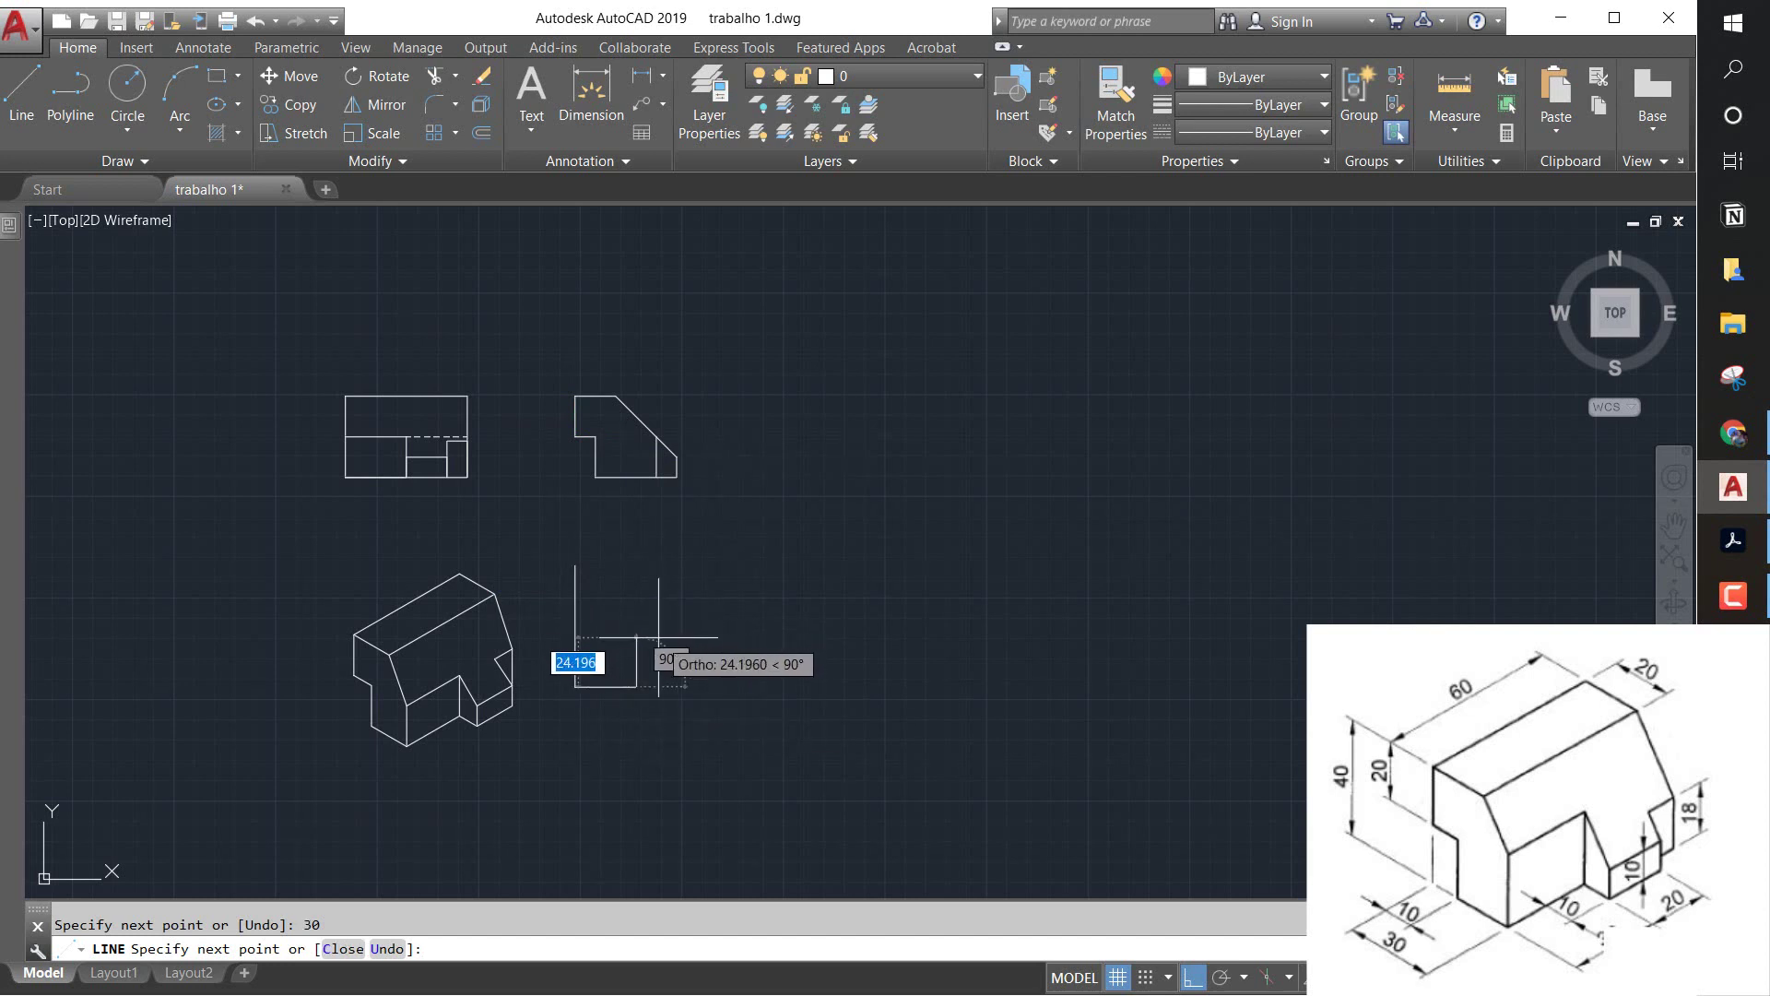
key(Return)
text(20)
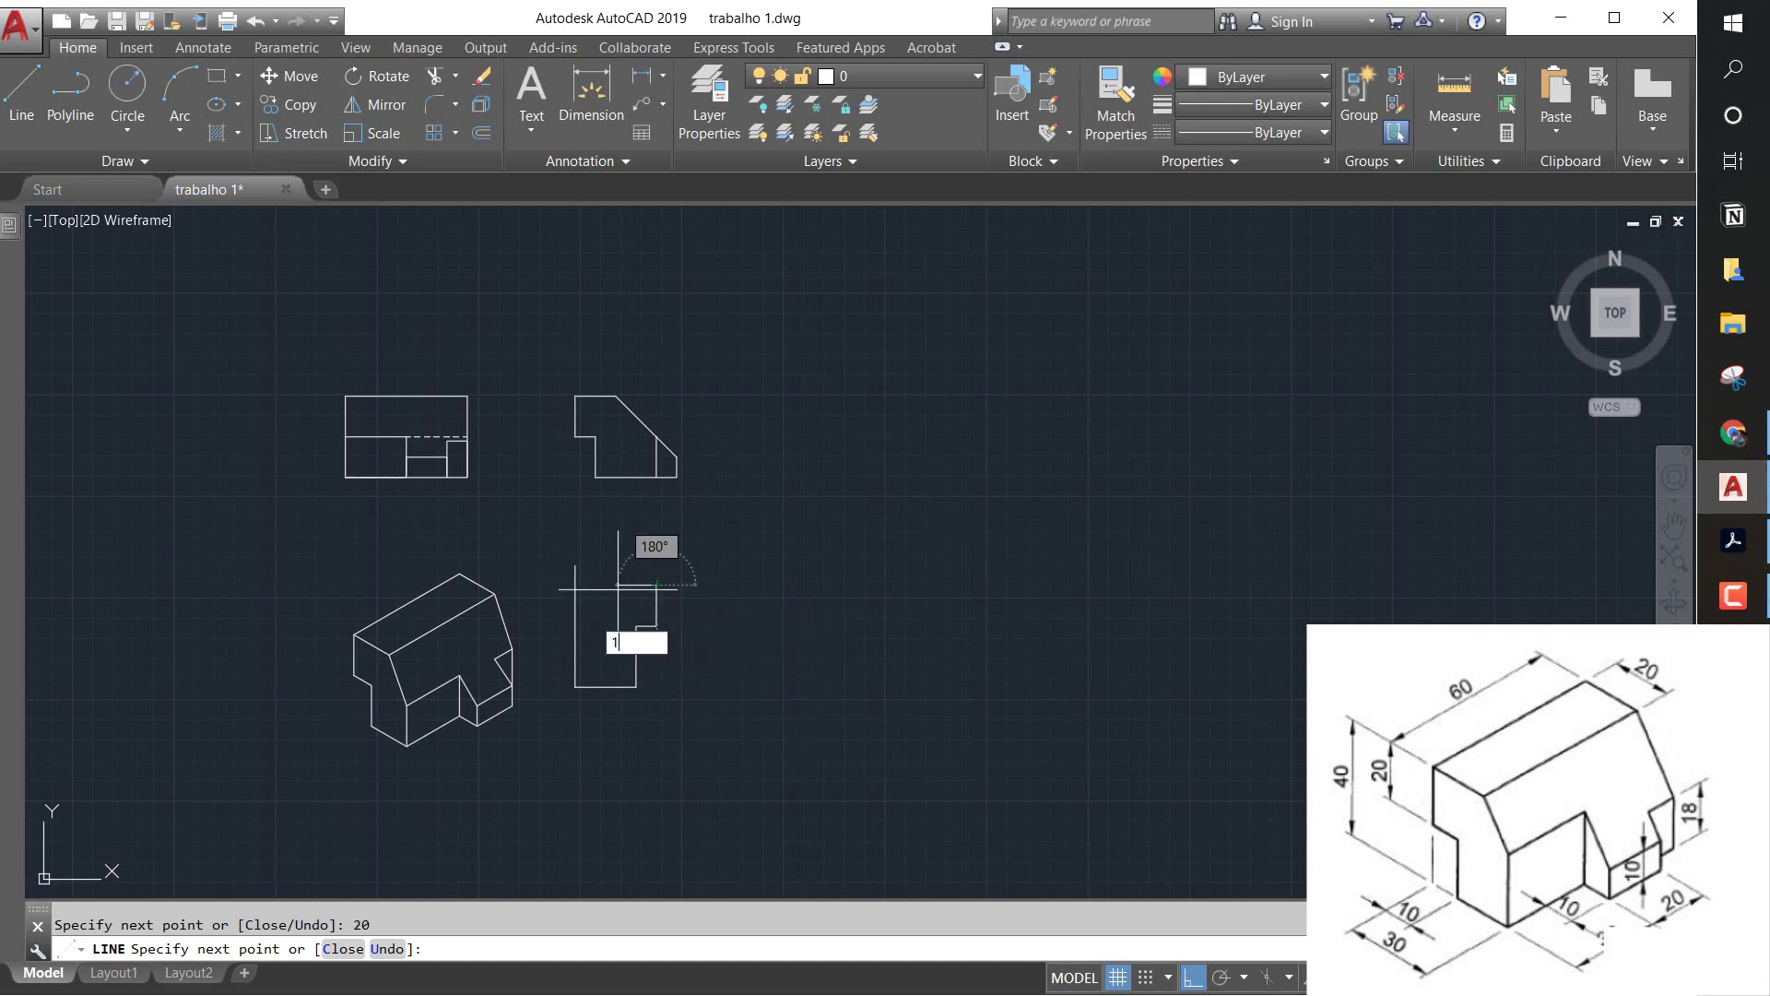
key(Return)
key(Escape)
scroll(636, 678, up, 4)
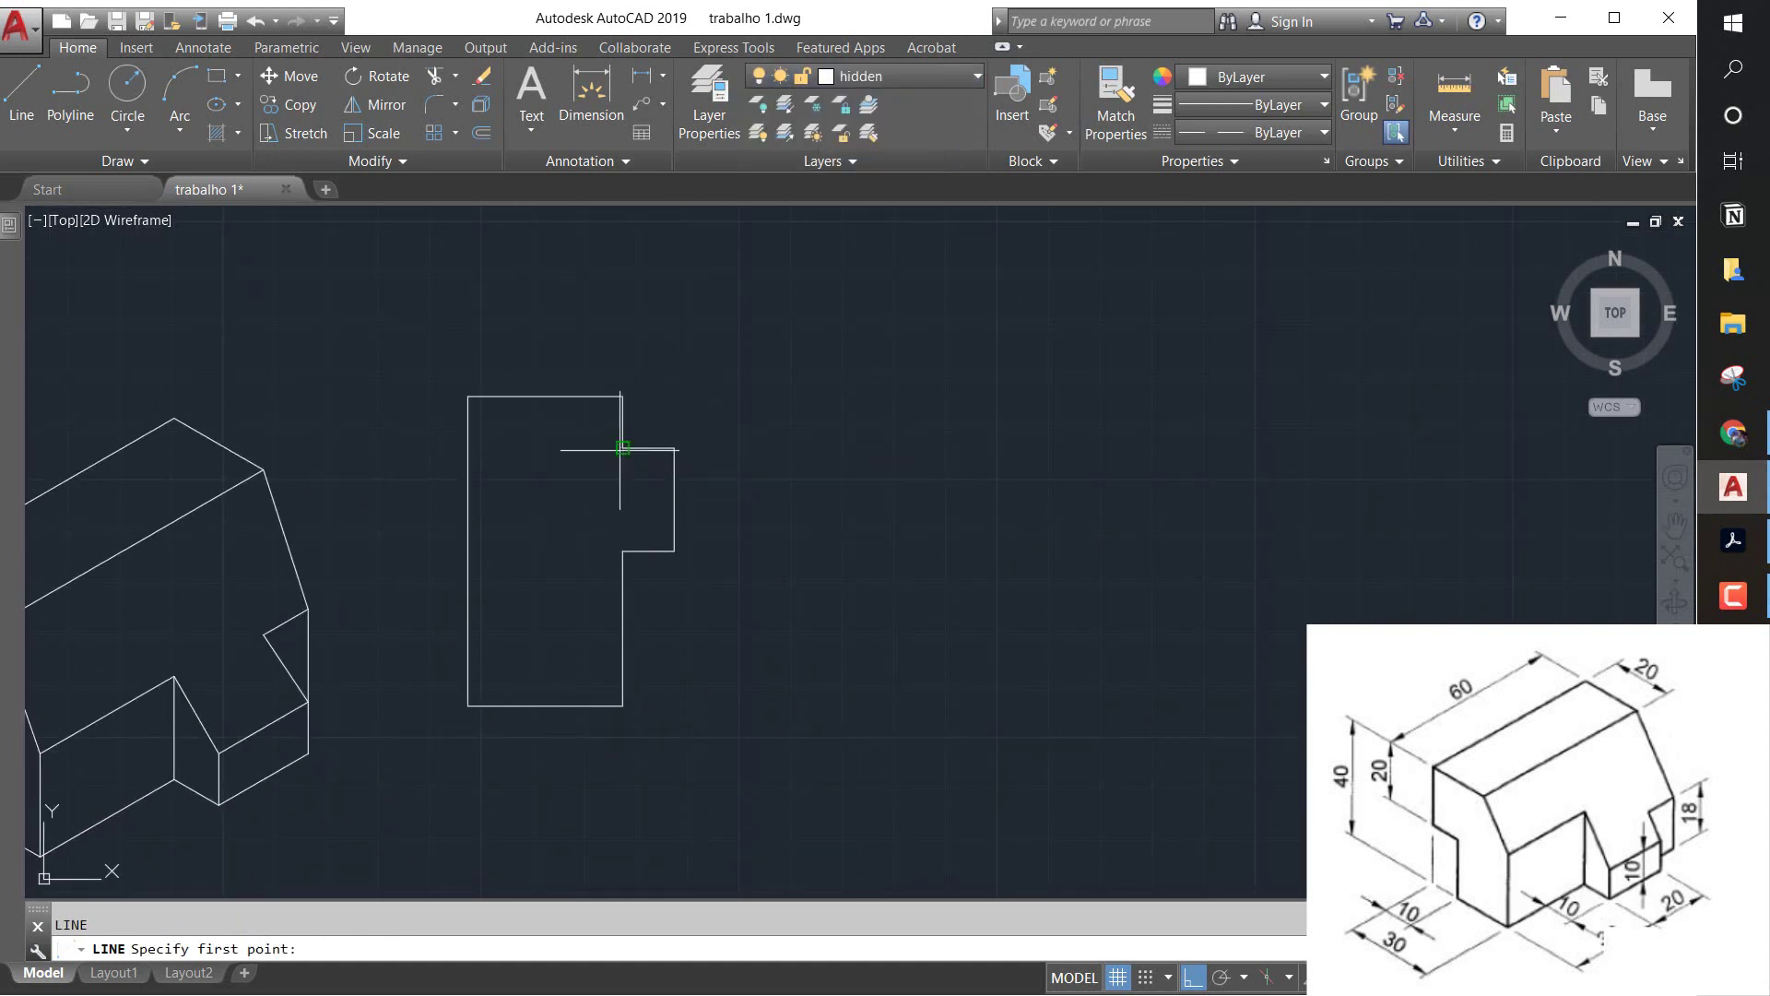
Add the tab's horizontal edge and the inner vertical edge down to the bottom
key(Return)
click(467, 396)
click(571, 397)
key(Escape)
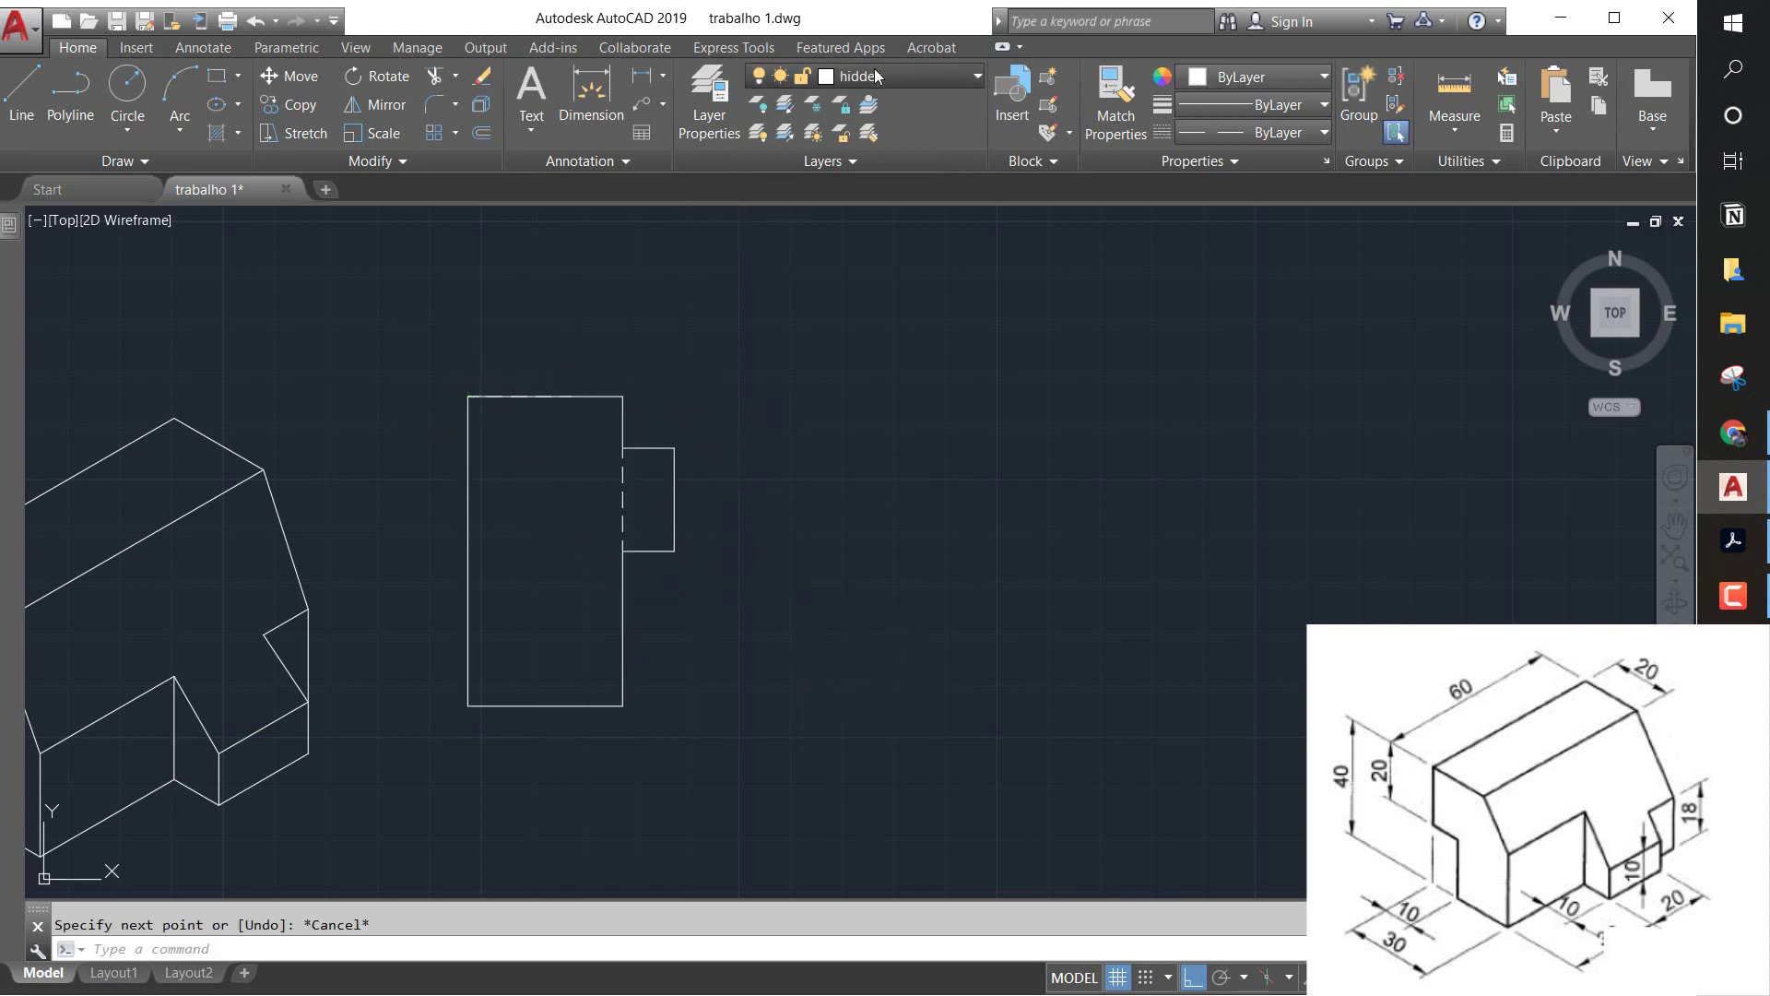
key(Return)
click(572, 397)
click(571, 705)
key(Escape)
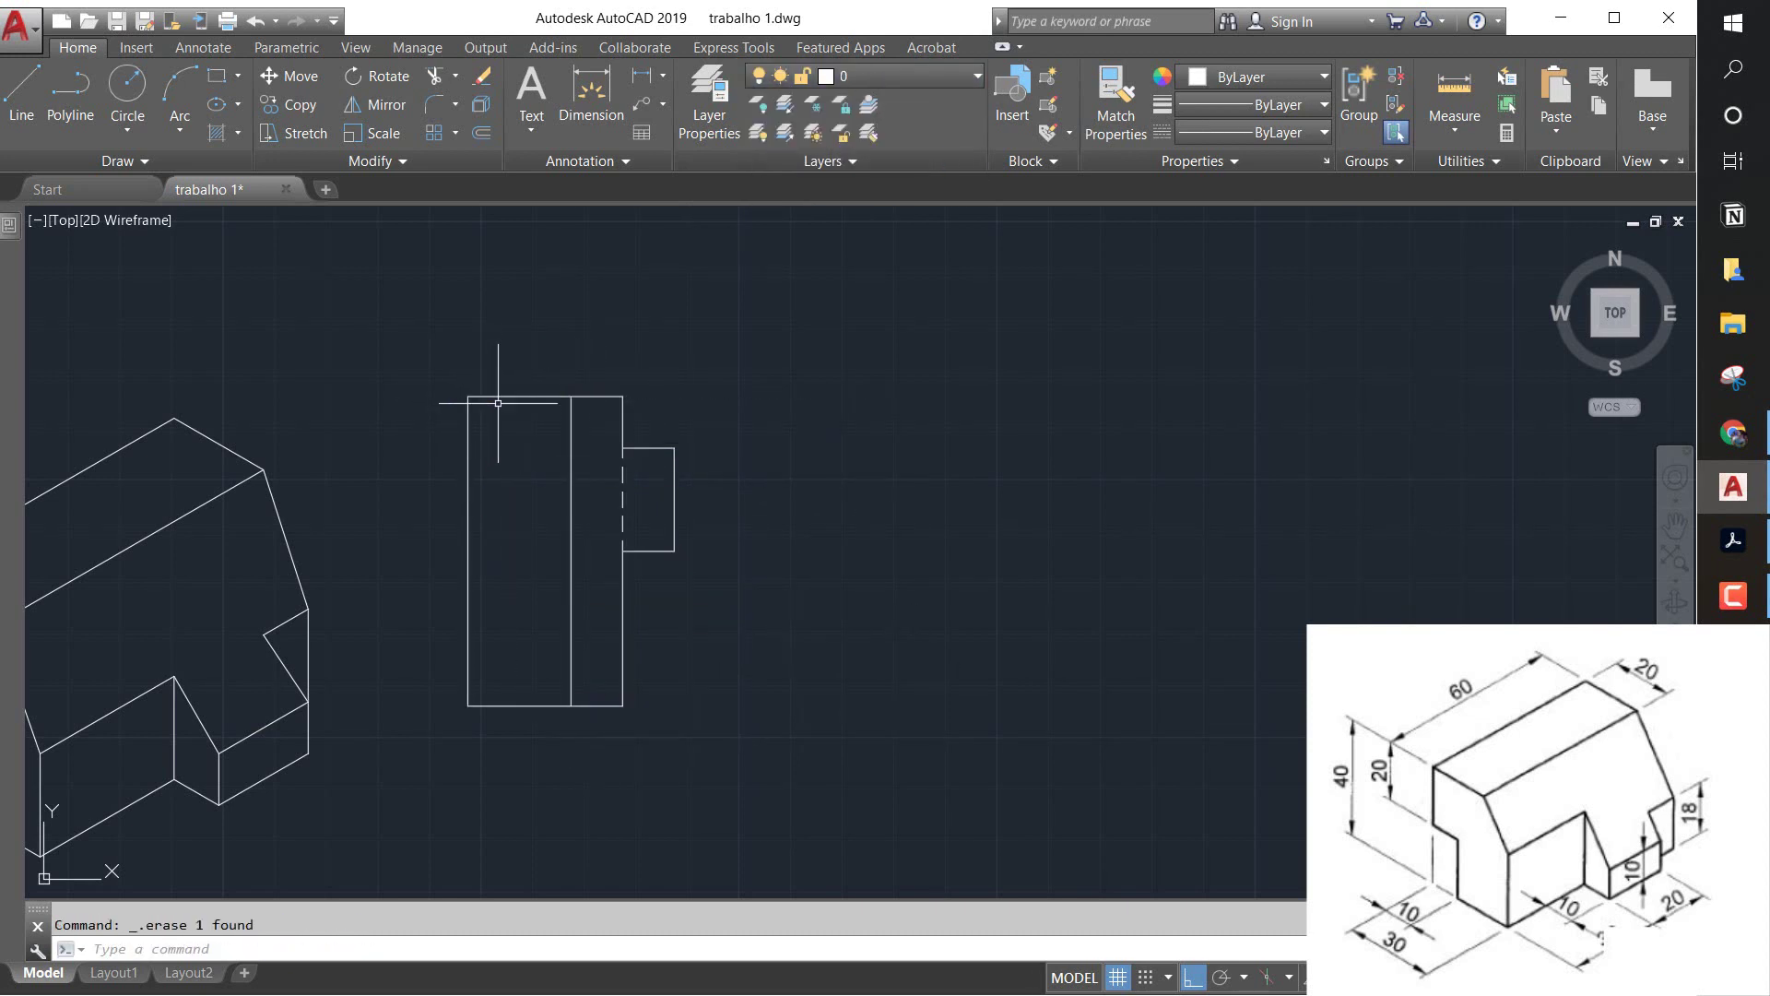
Switch to the 'hidden' layer, draw the dashed hidden line and delete the extra solid line
key(Return)
click(497, 403)
key(Escape)
click(867, 76)
click(858, 118)
key(Return)
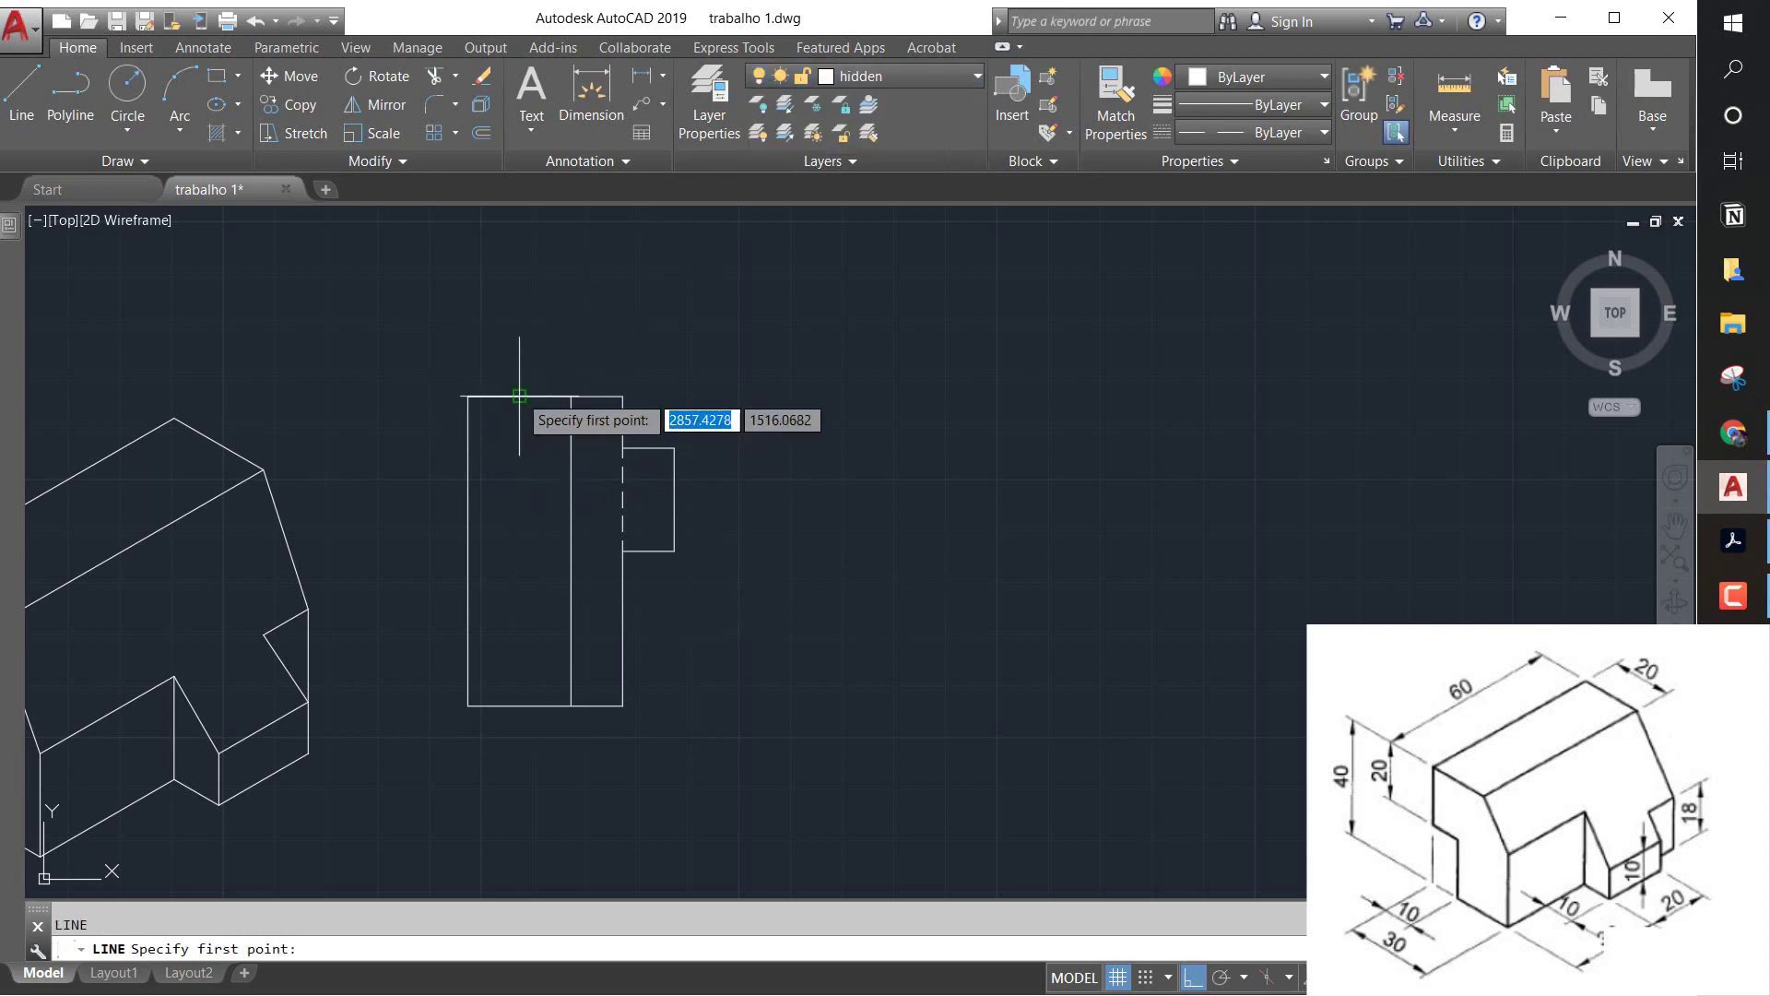
click(519, 397)
click(519, 705)
key(Escape)
key(Delete)
scroll(443, 470, down, 2)
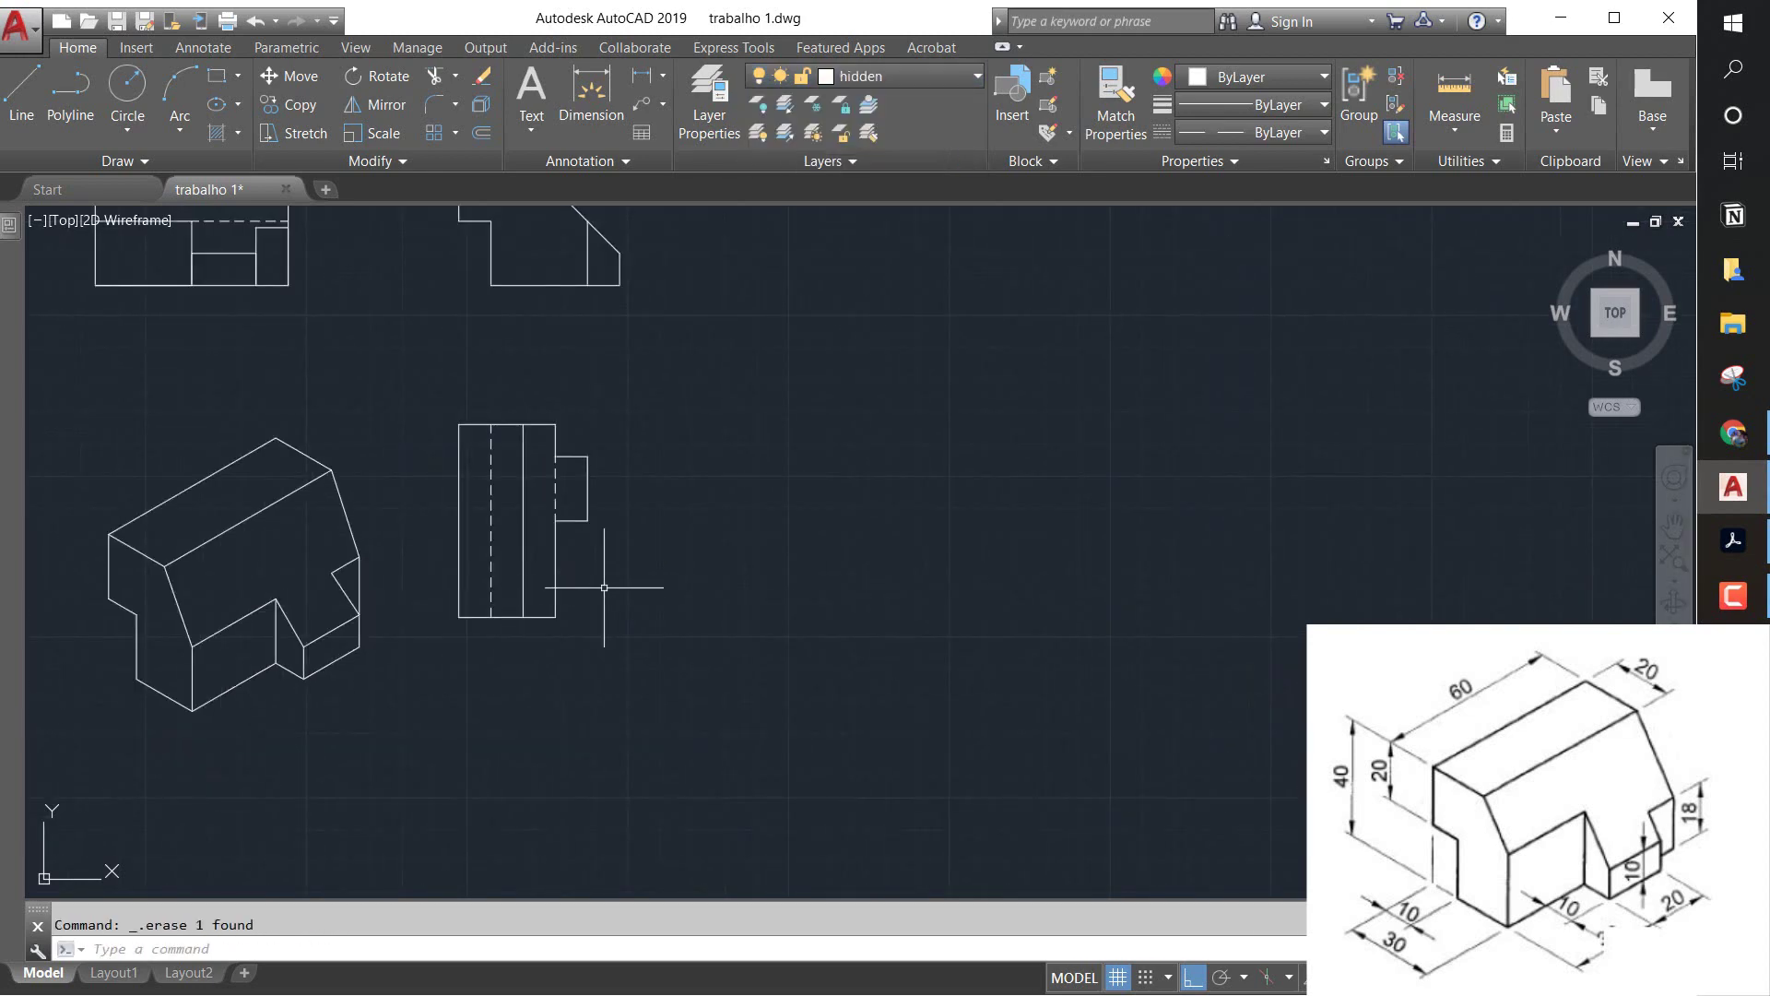
Select the isometric drawing and reposition it with MOVE
middle_drag(604, 588, 944, 620)
click(715, 839)
click(553, 645)
text(m)
key(Return)
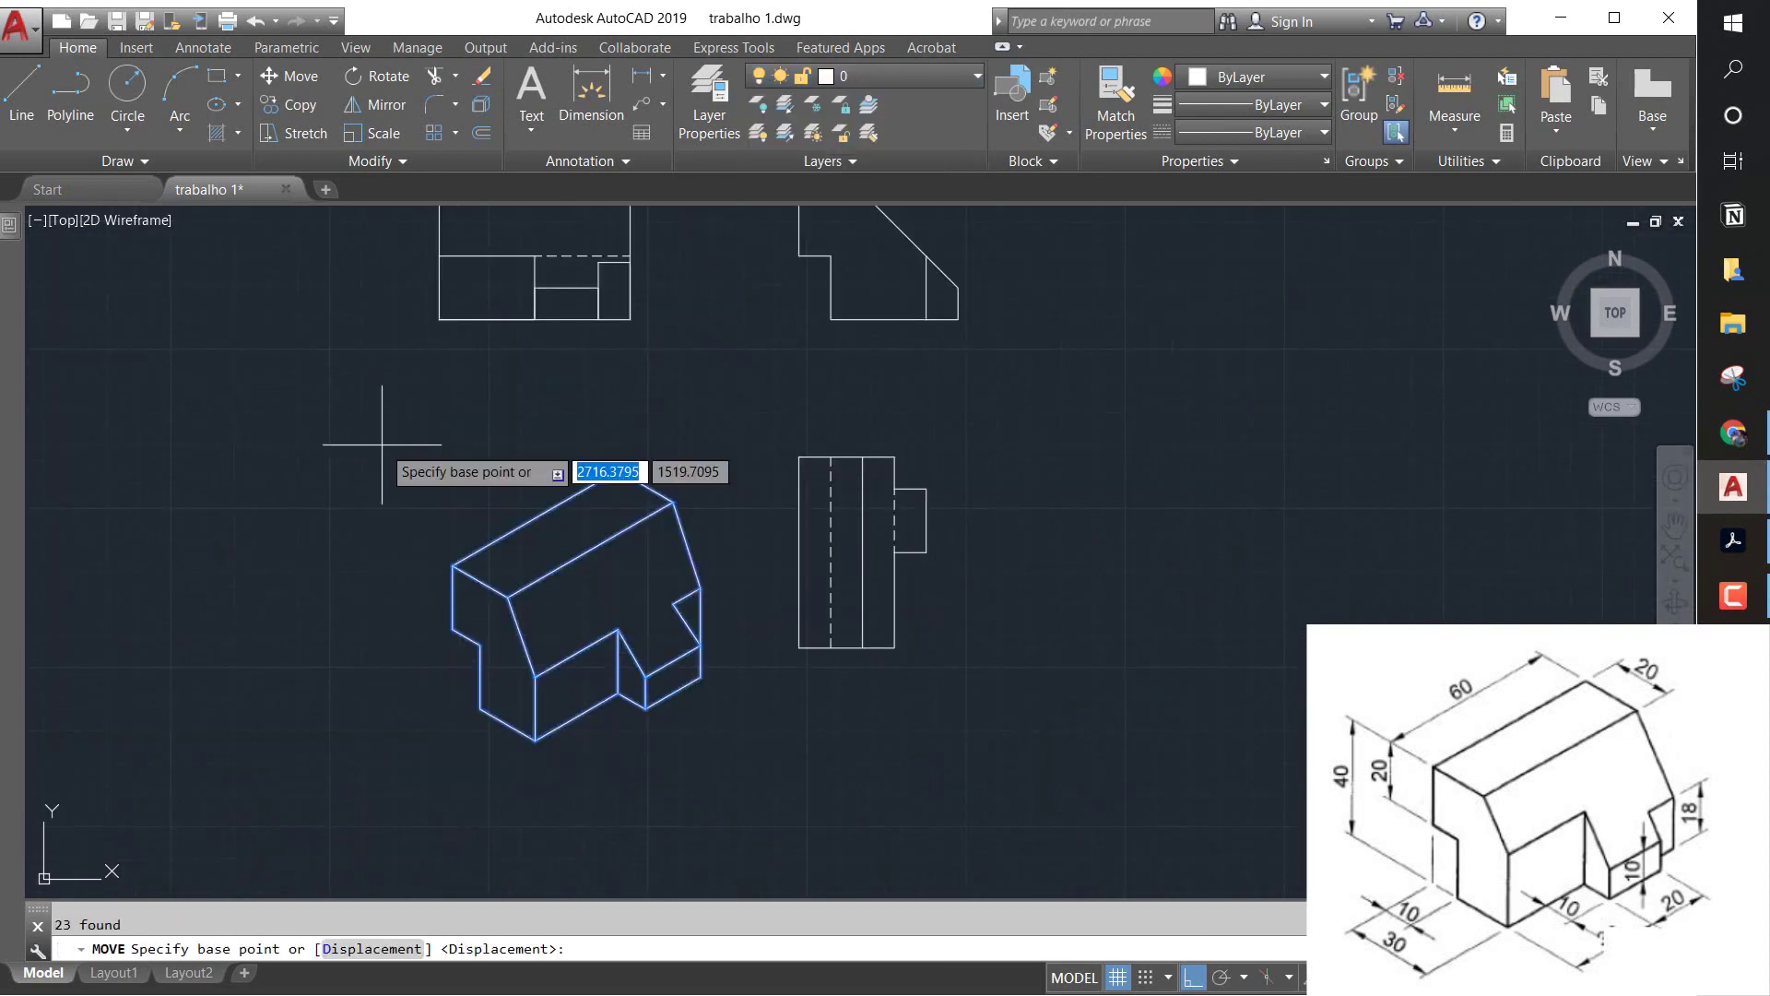
click(617, 471)
key(Escape)
click(869, 627)
Move the top view beside the isometric drawing
click(549, 388)
key(Return)
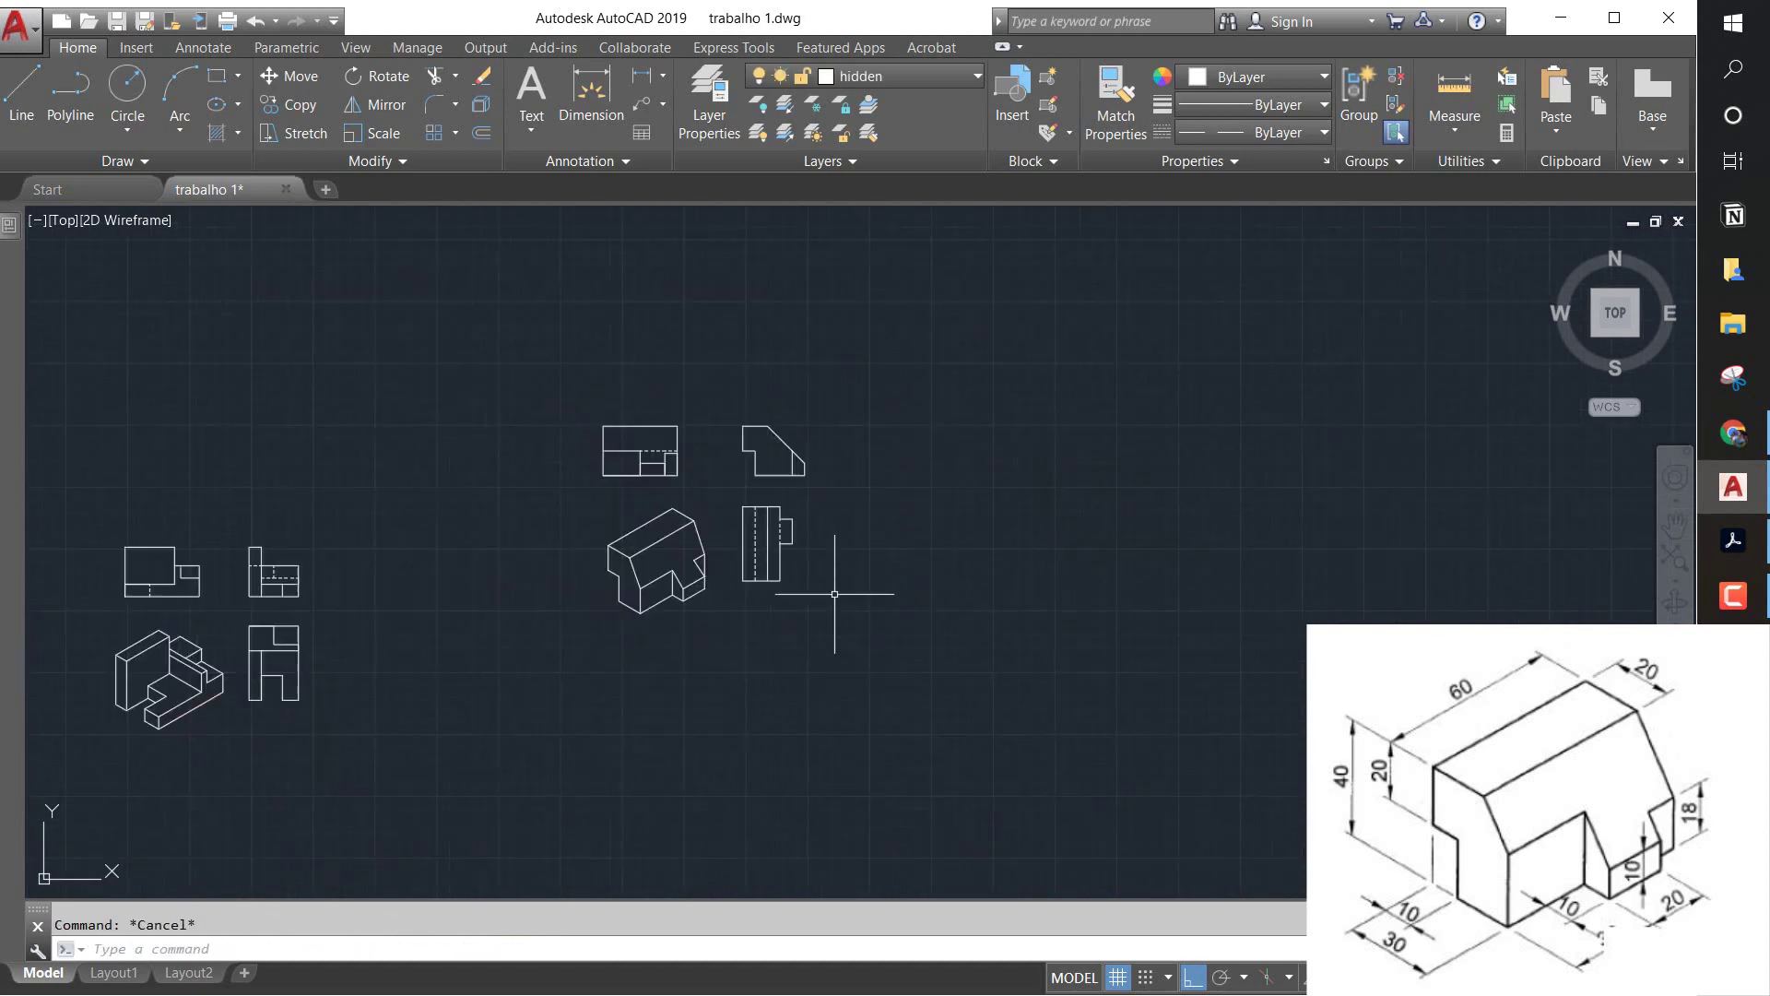
click(894, 756)
click(566, 459)
key(m)
key(Return)
key(Escape)
scroll(932, 541, down, 3)
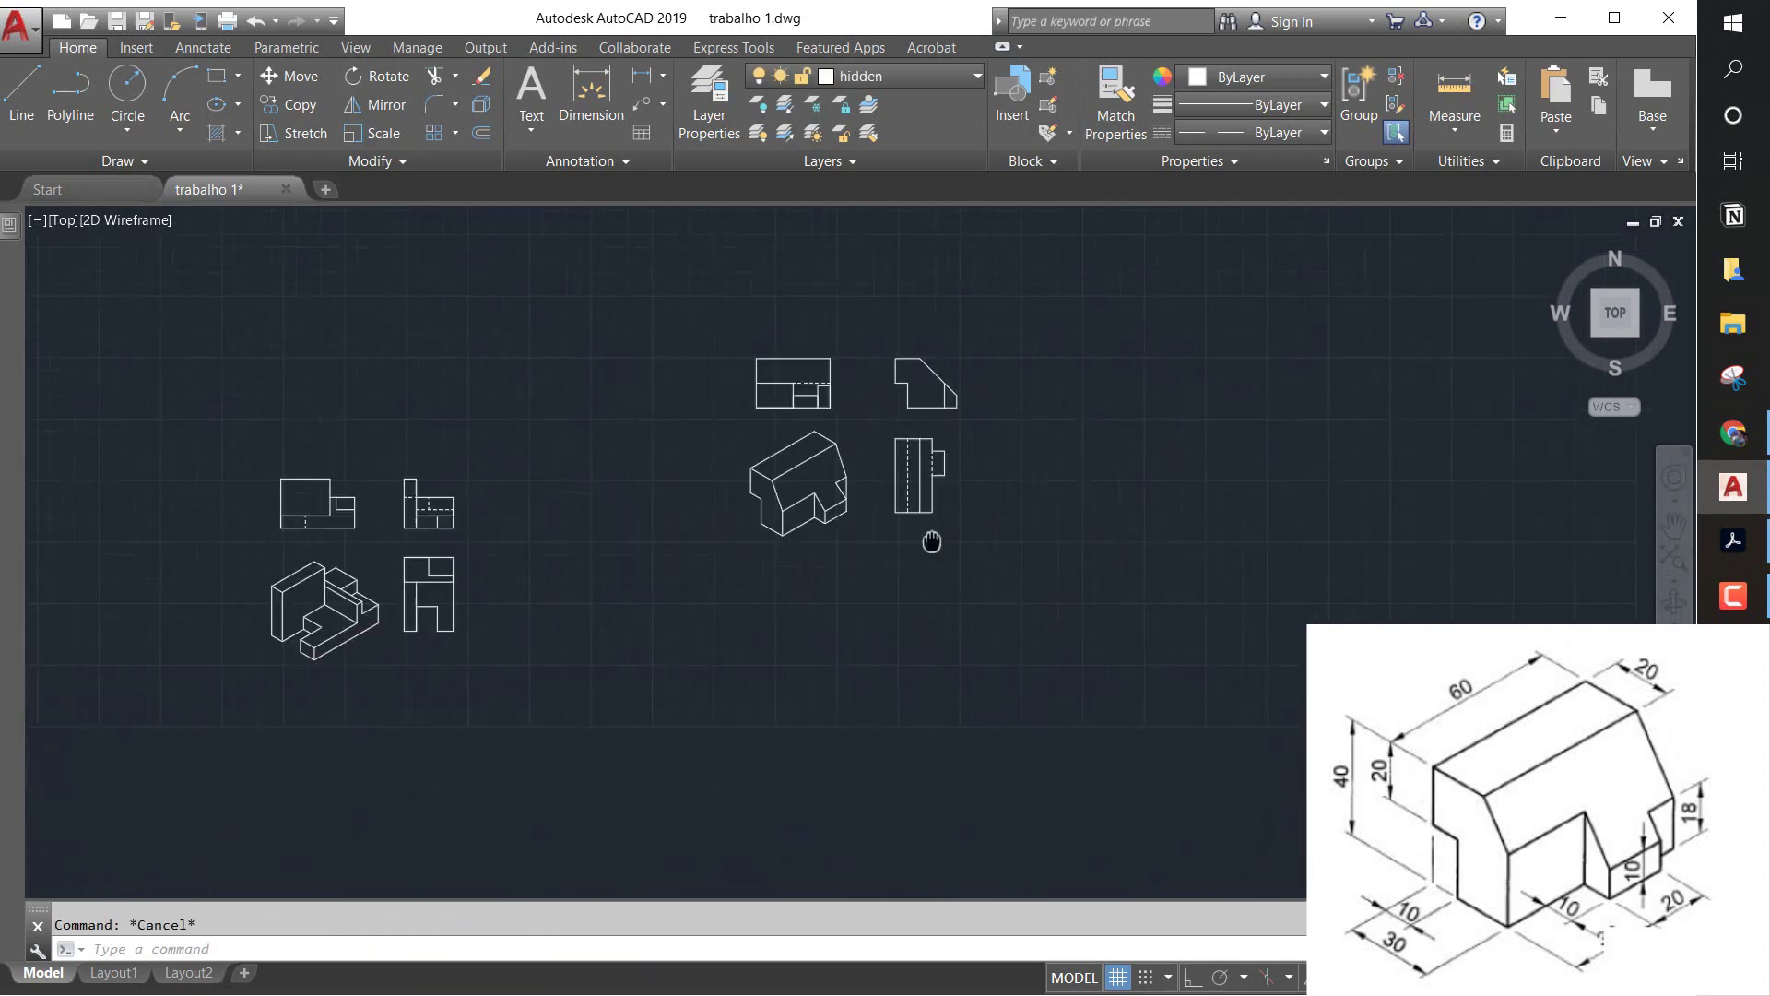
Move all four views beside the first exercise, then pan to empty canvas for the plate
click(822, 640)
click(550, 451)
key(m)
key(Return)
click(618, 499)
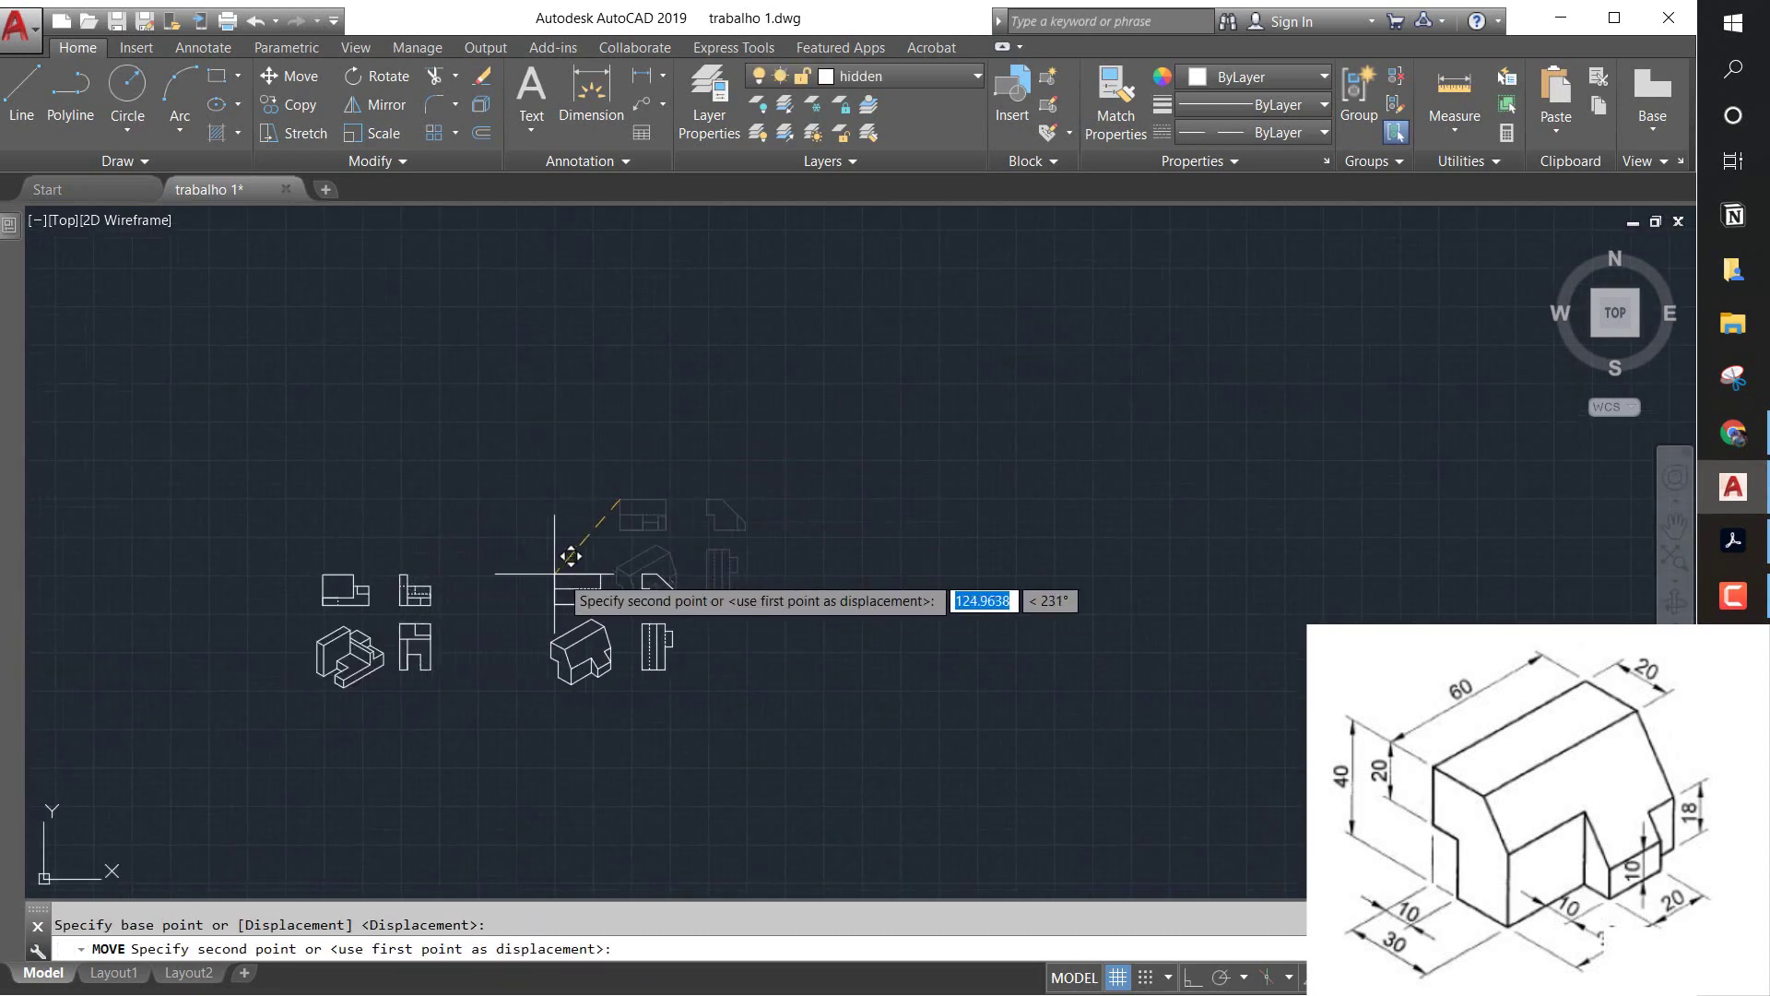
click(534, 575)
scroll(787, 626, down, 2)
scroll(786, 626, up, 2)
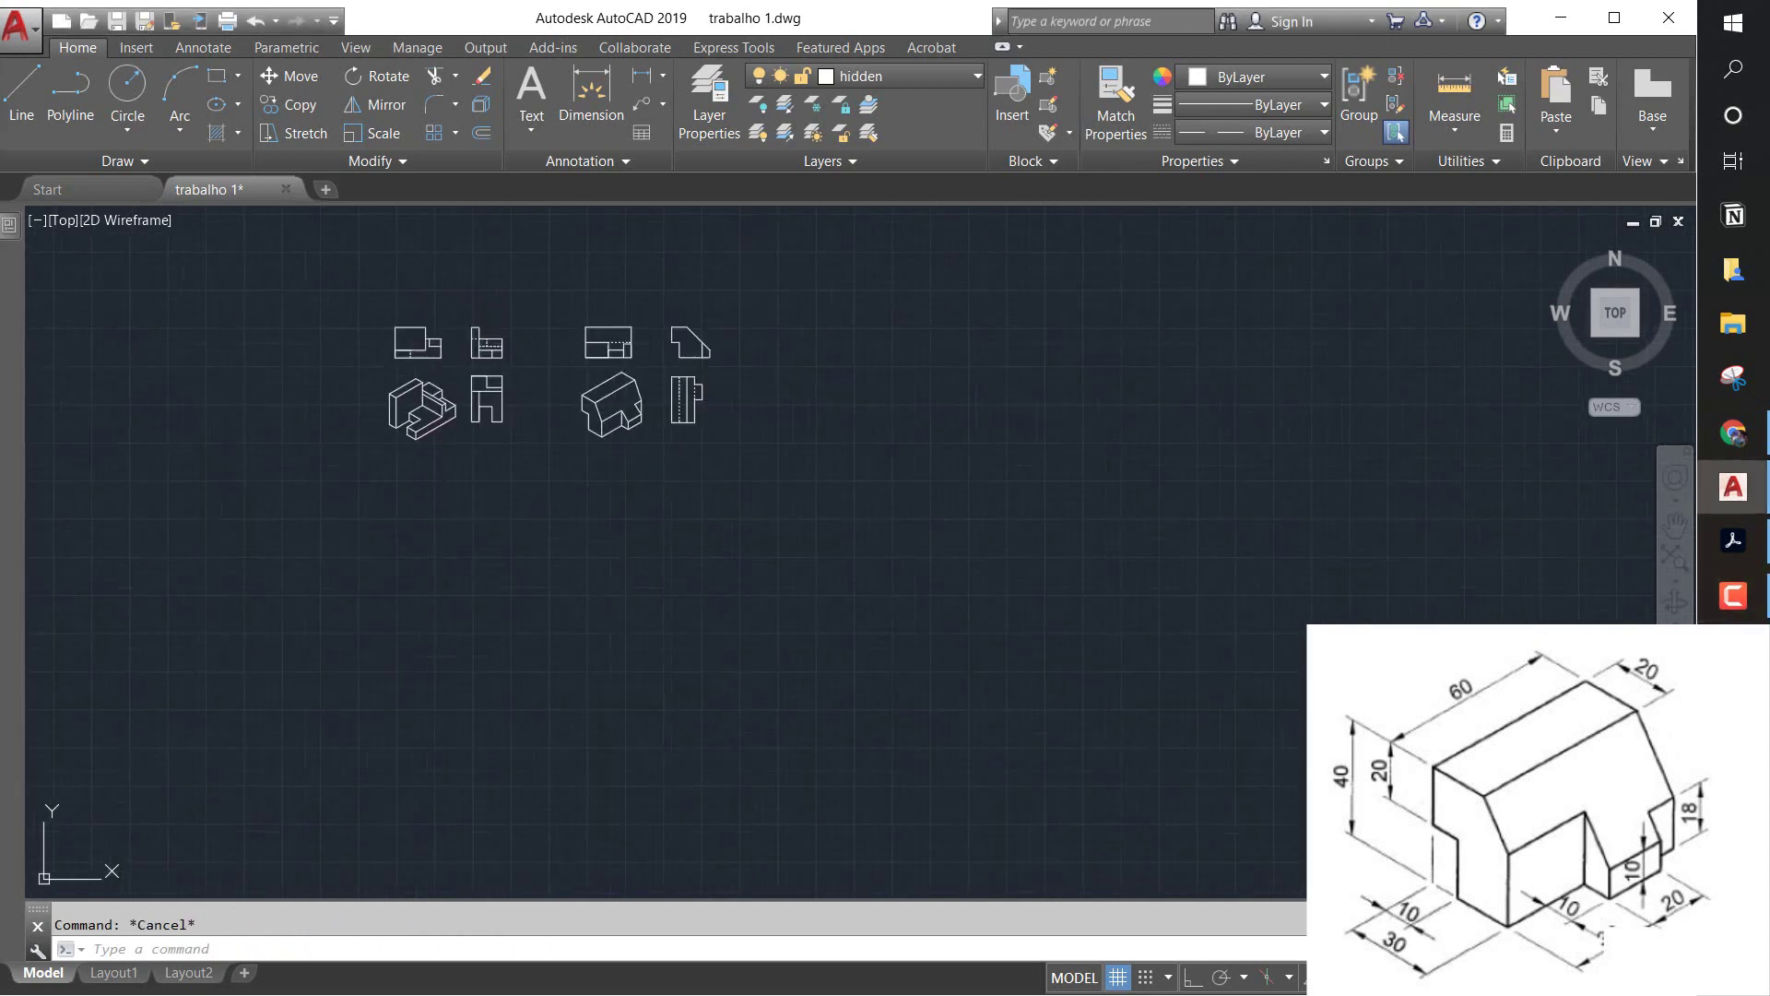
middle_drag(487, 548, 521, 452)
middle_drag(515, 617, 443, 531)
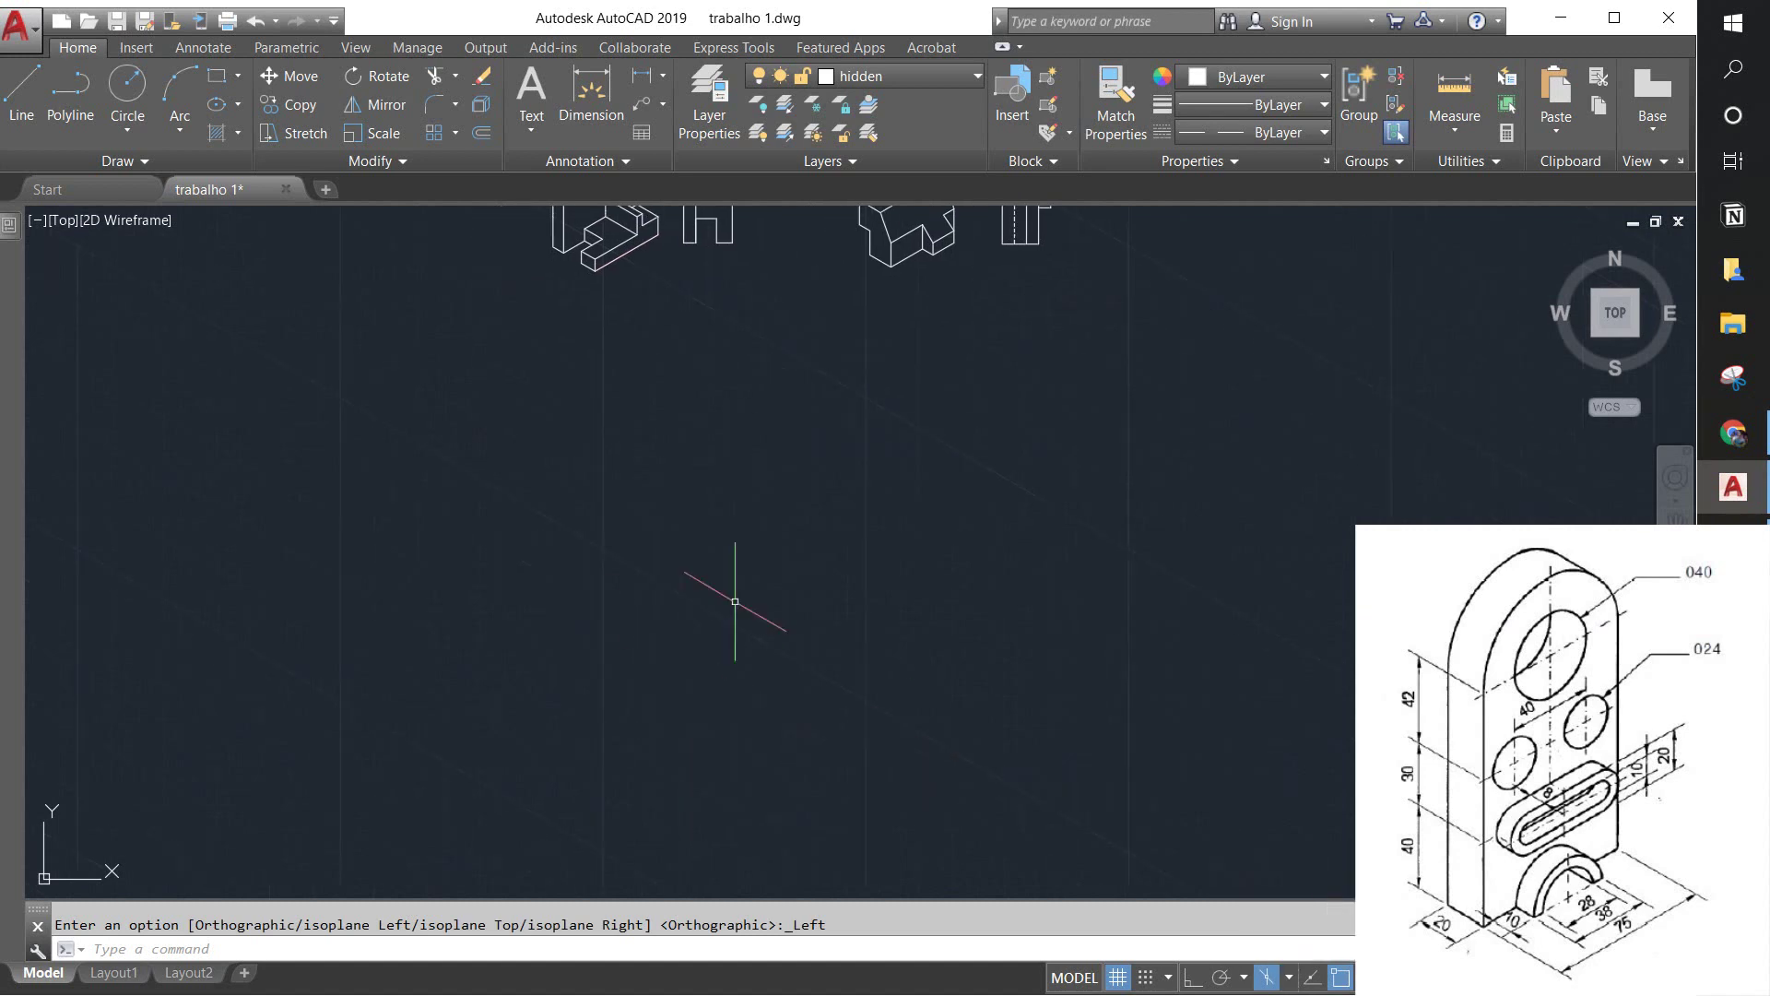
Start the plate outline with a short red line segment at the corner
middle_drag(675, 554, 643, 483)
text(l)
key(Return)
click(619, 613)
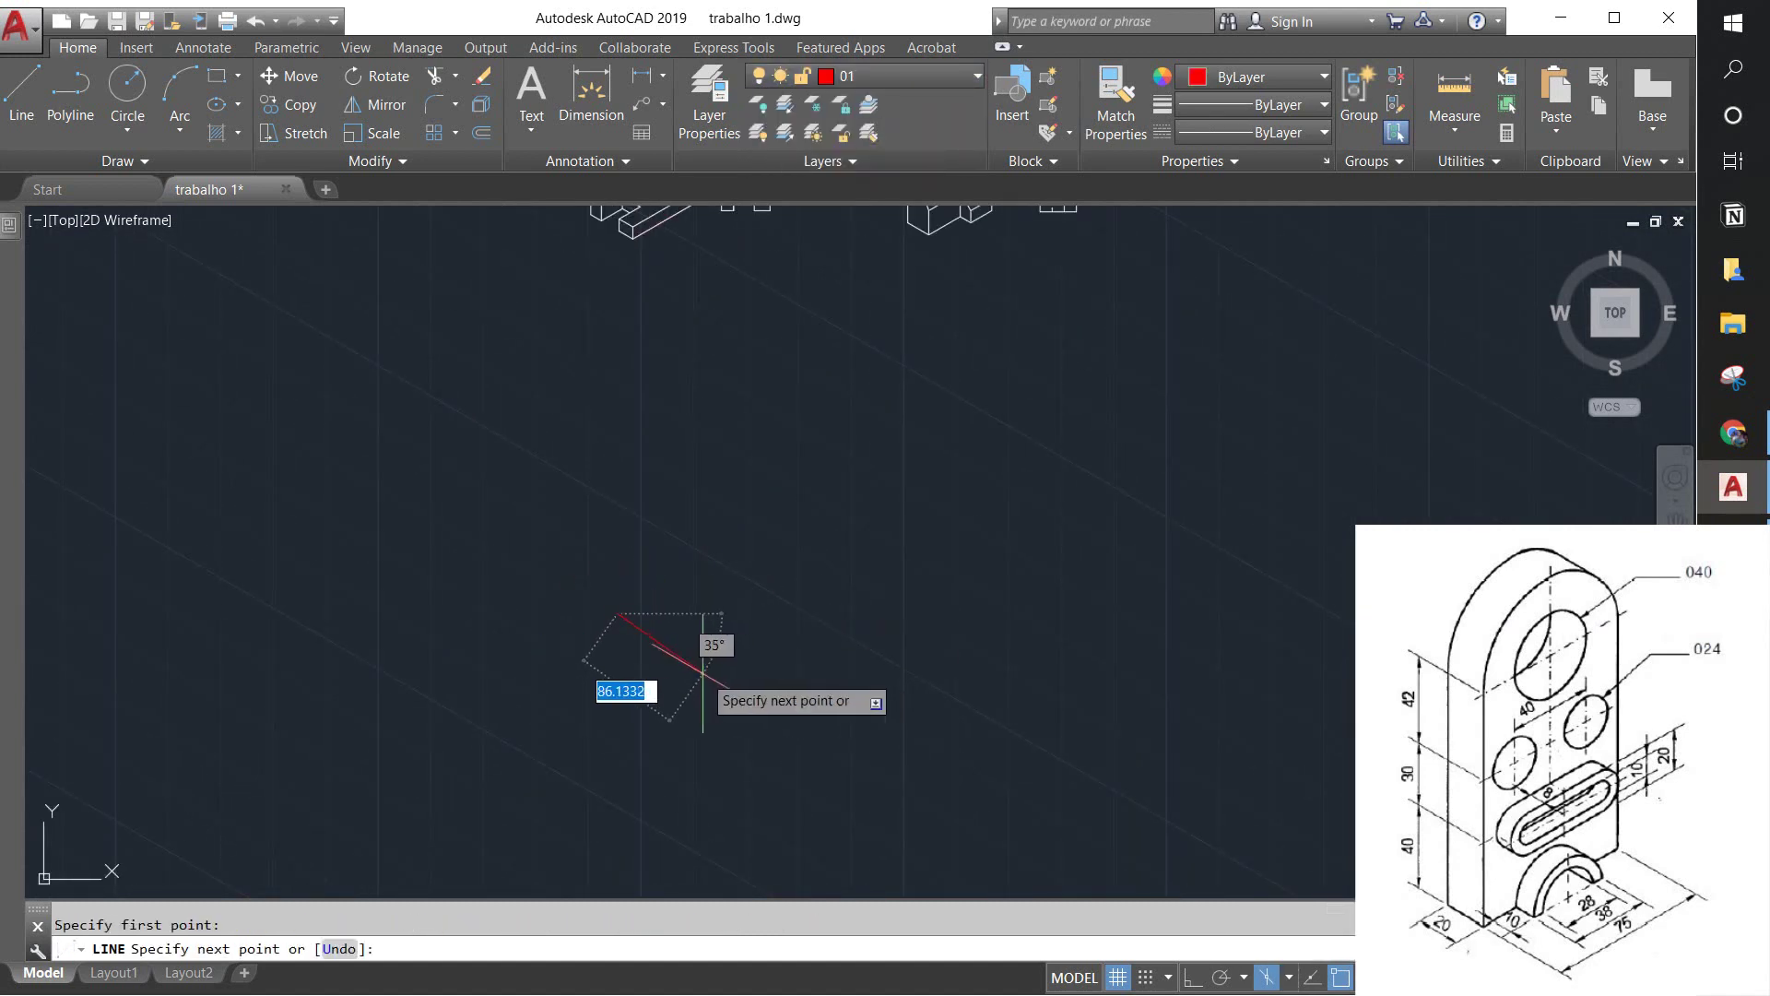
key(Escape)
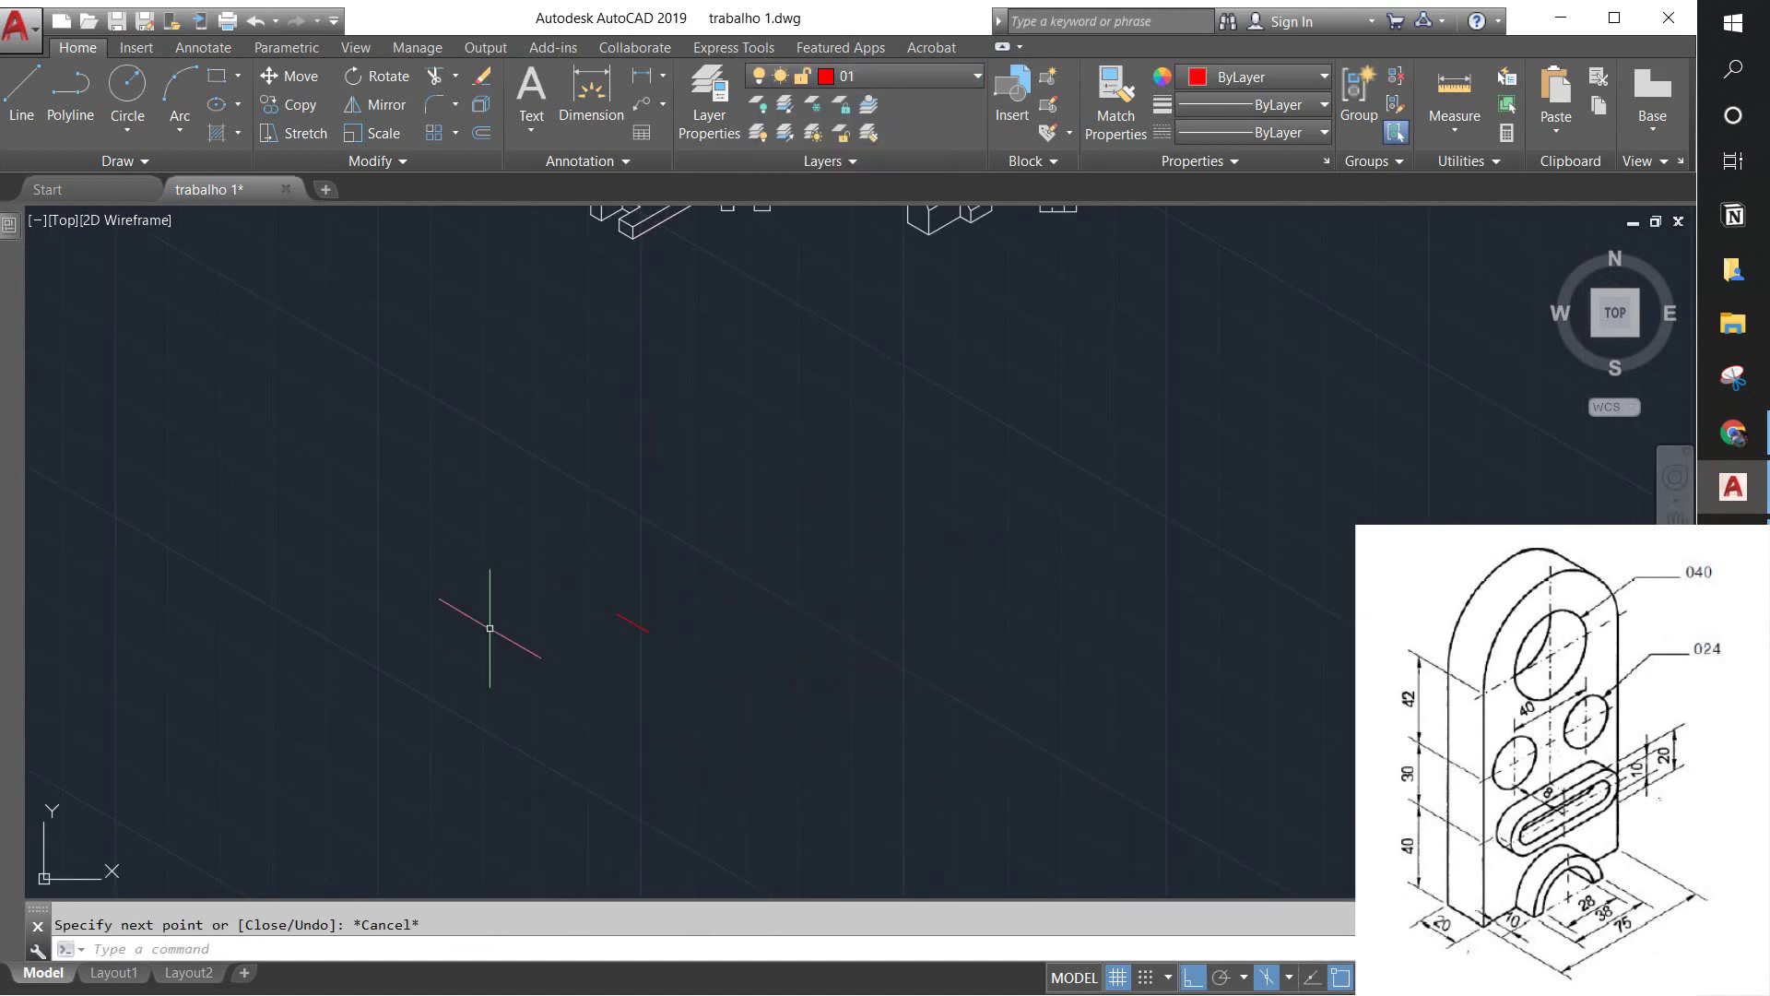
key(Return)
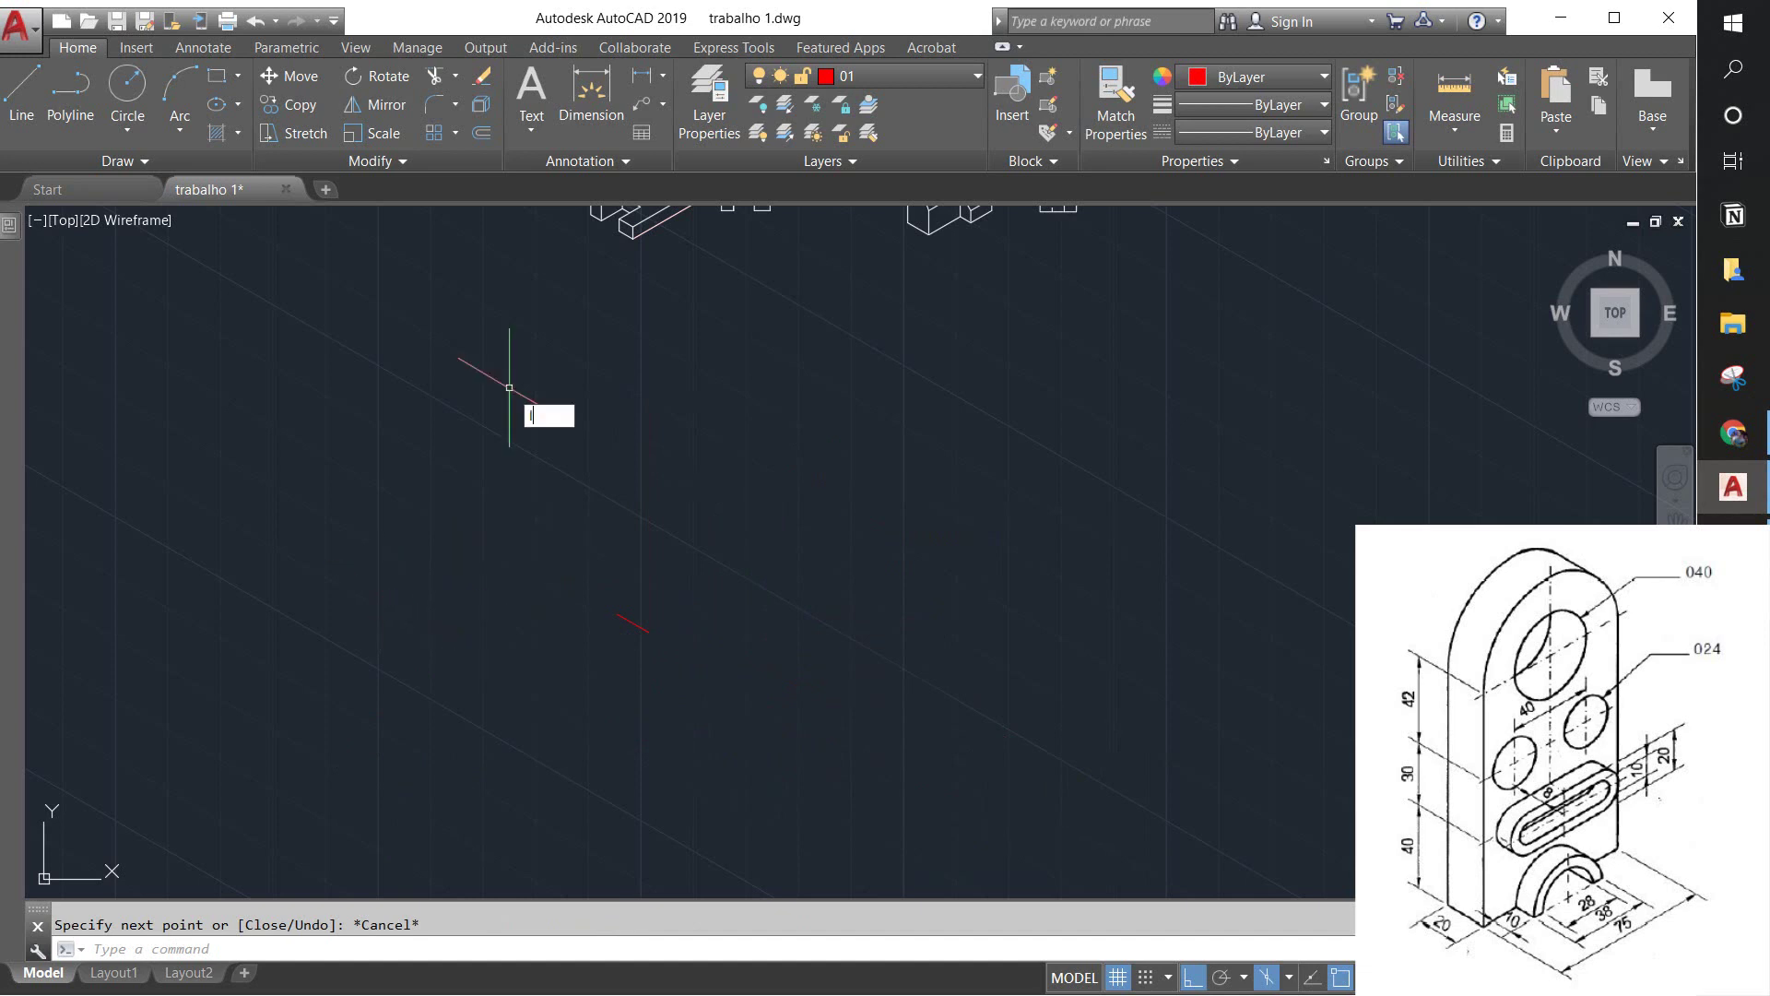
click(617, 613)
text(42)
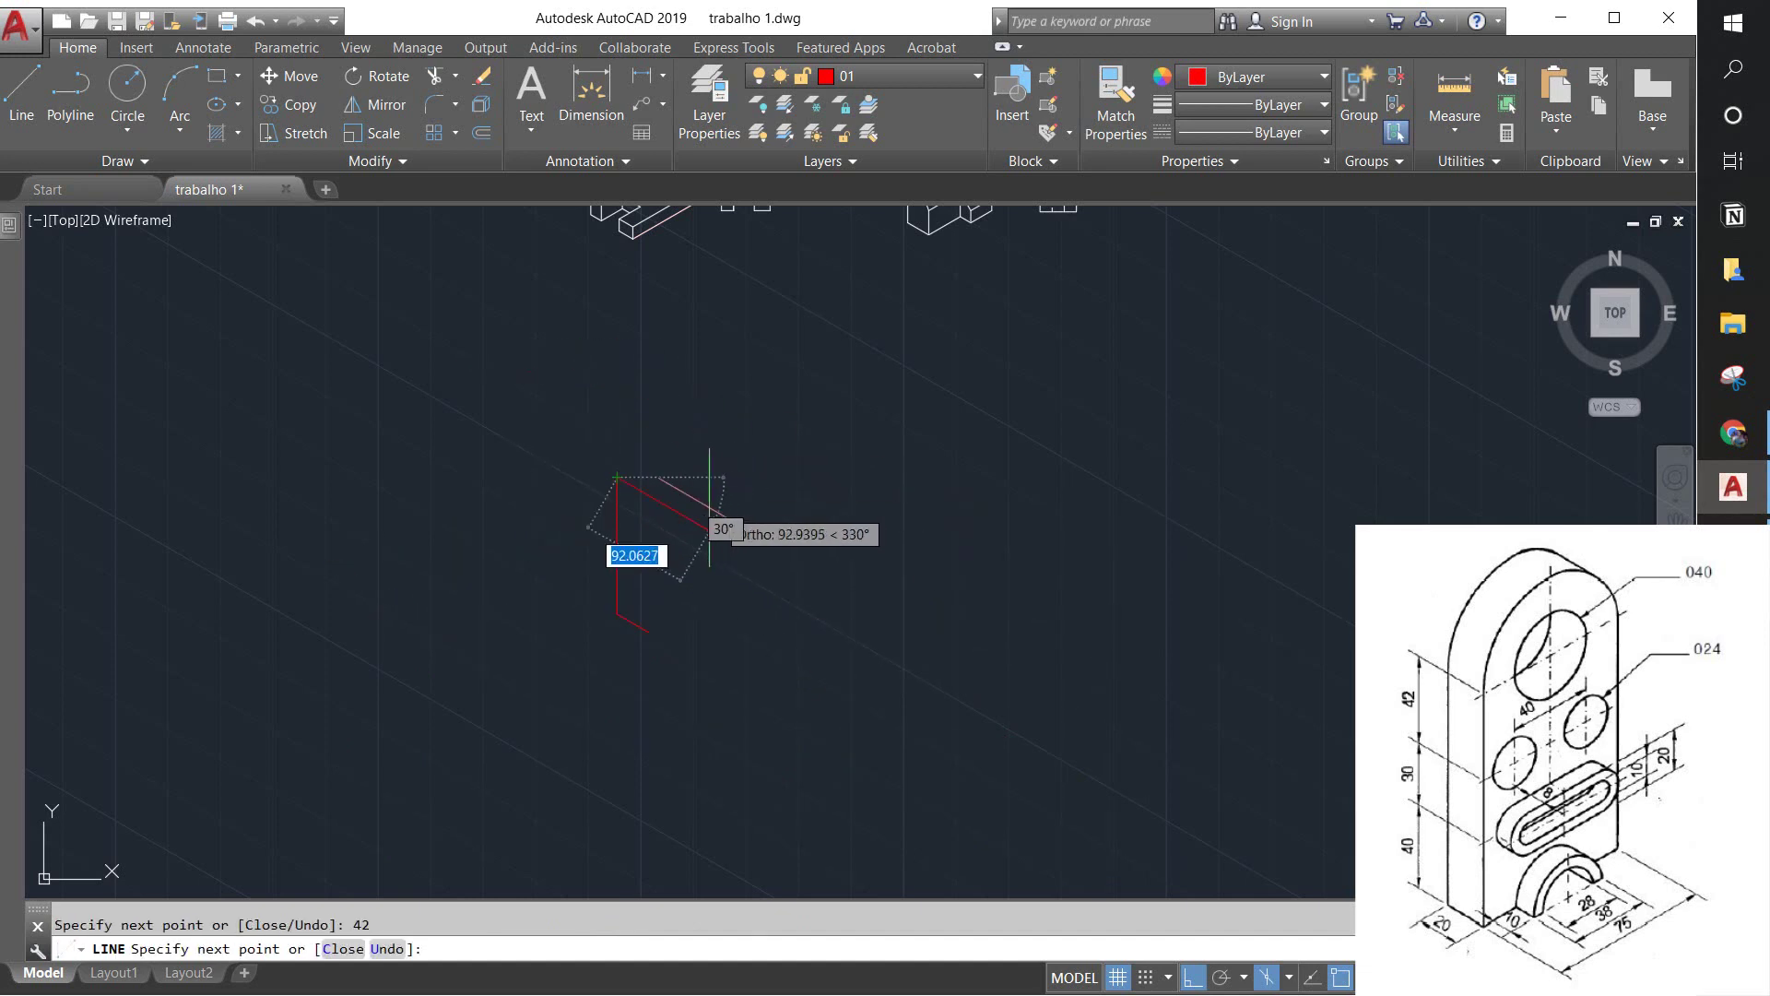
key(Escape)
key(Return)
Draw the plate's 40-unit vertical edge
click(648, 632)
text(40)
key(Return)
text(3)
key(Escape)
middle_drag(769, 573, 747, 502)
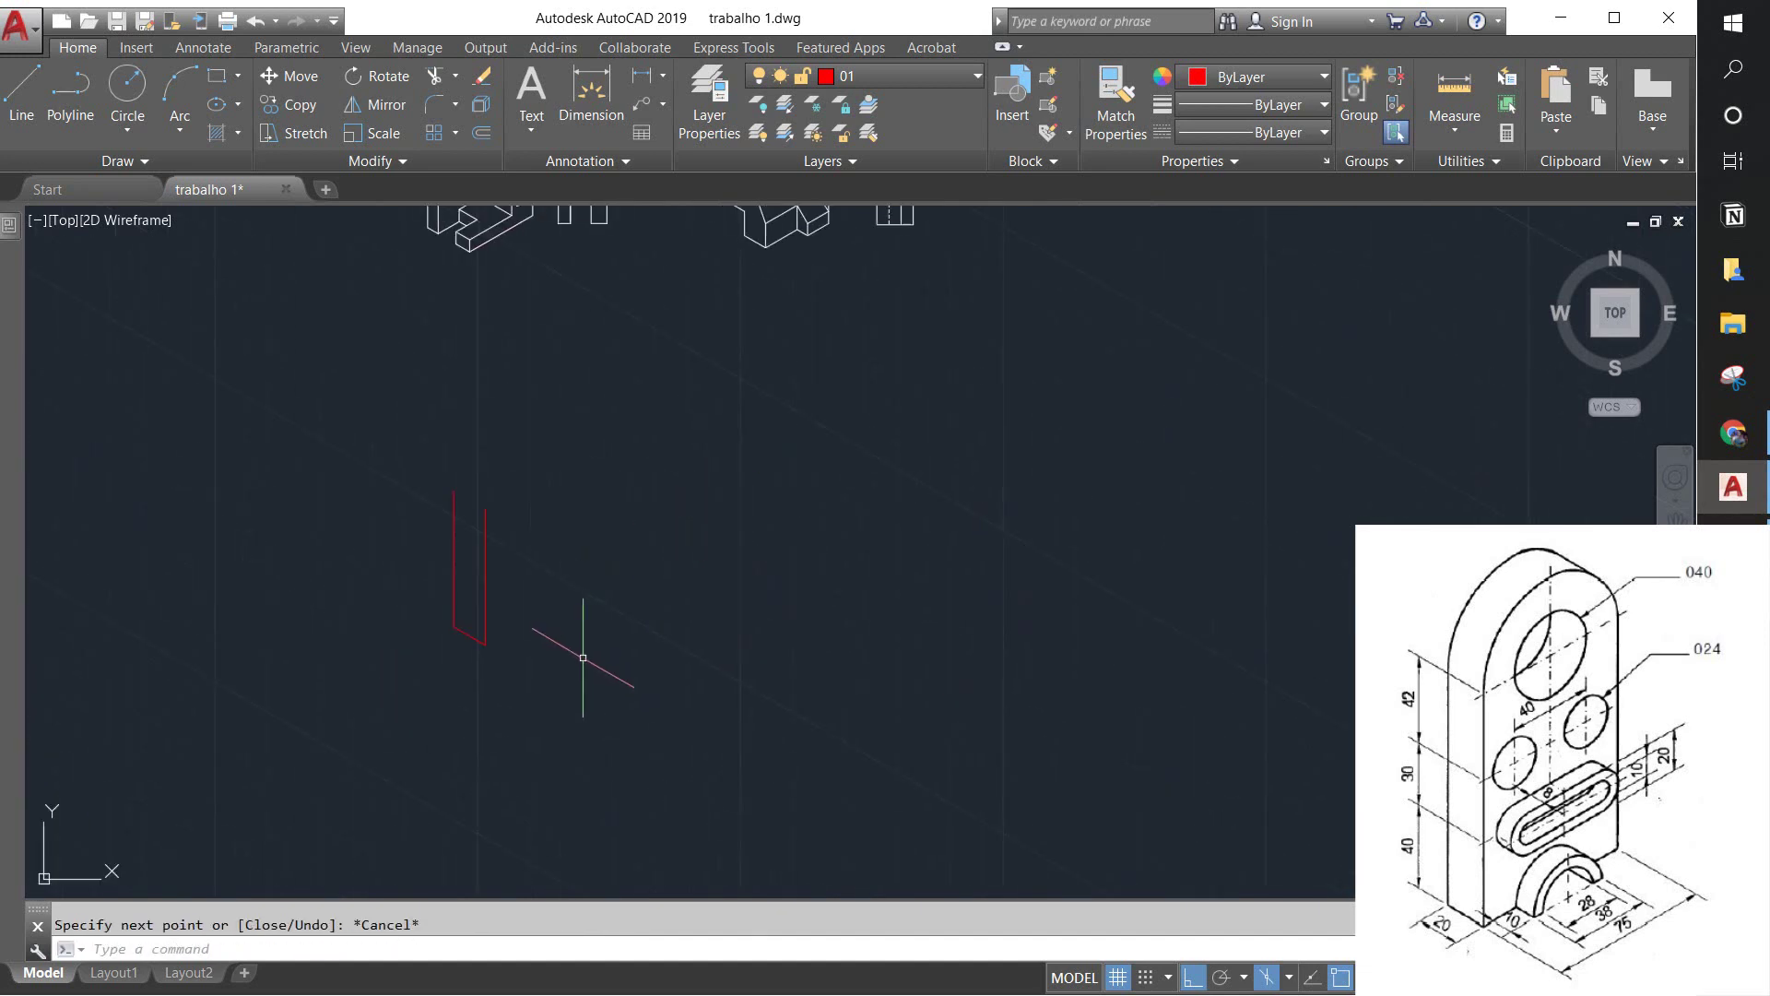
scroll(523, 552, up, 4)
Draw a 75-unit isometric edge and close the face back at the earlier corner
key(Return)
click(428, 795)
text(75)
key(Return)
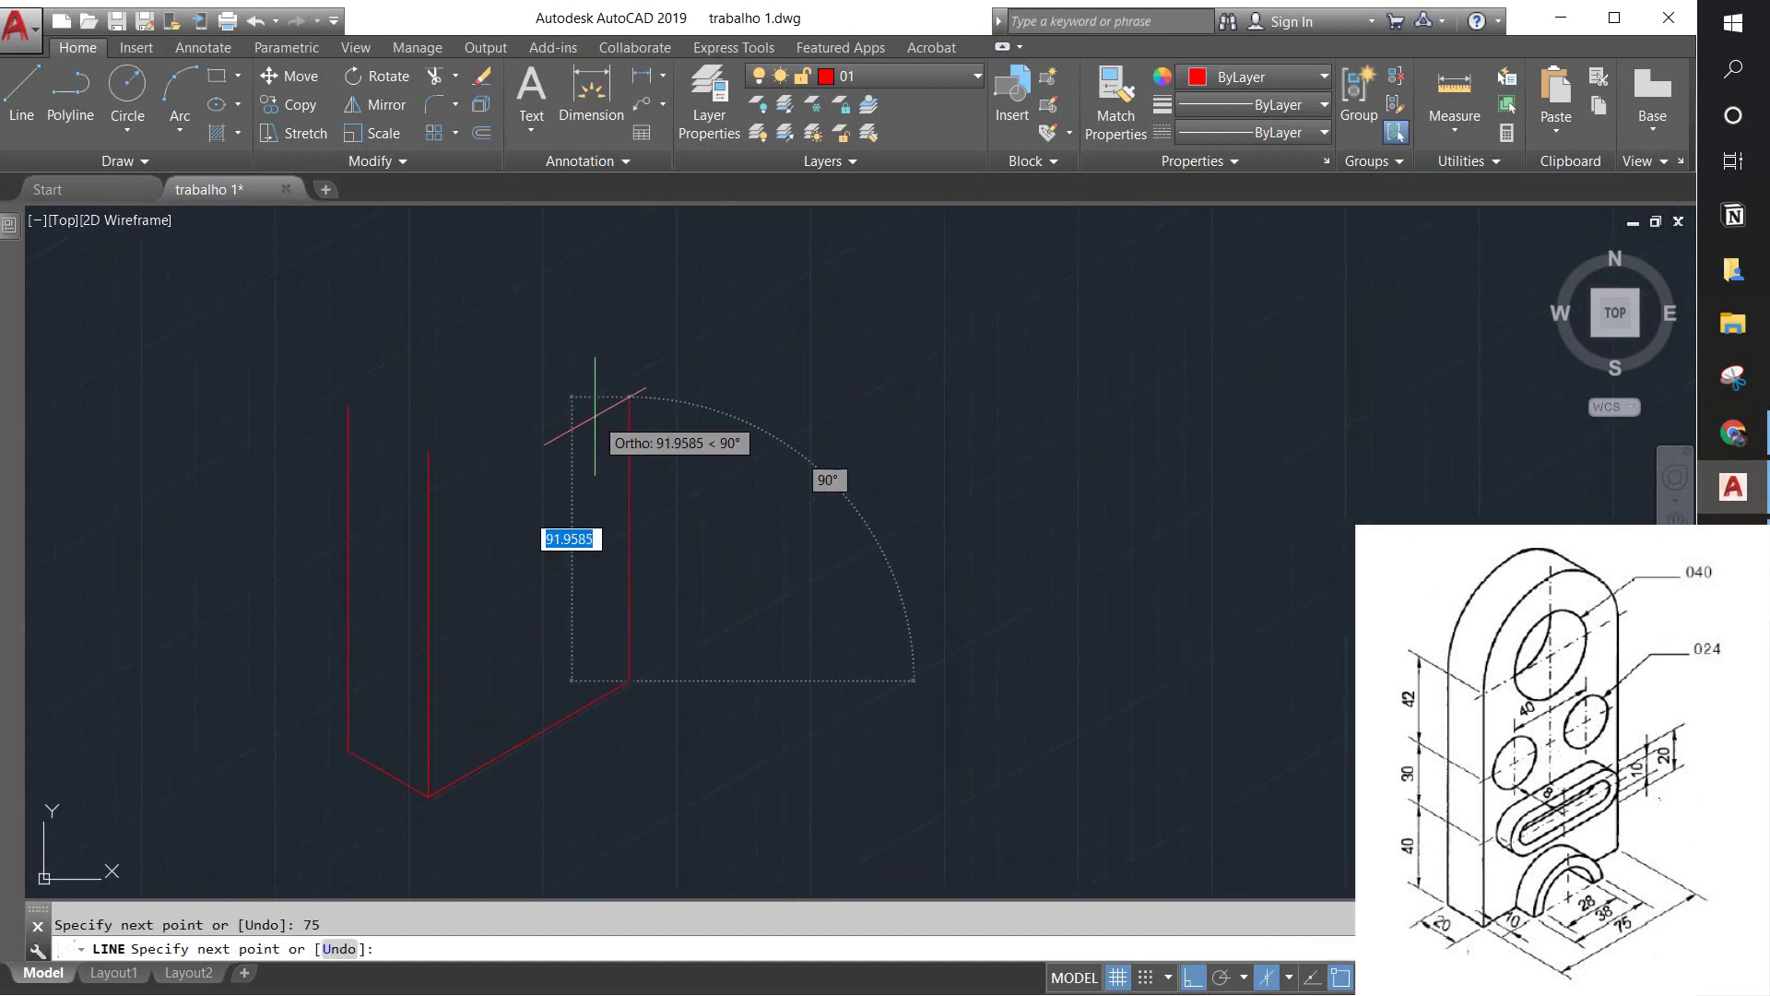
text(0)
key(Return)
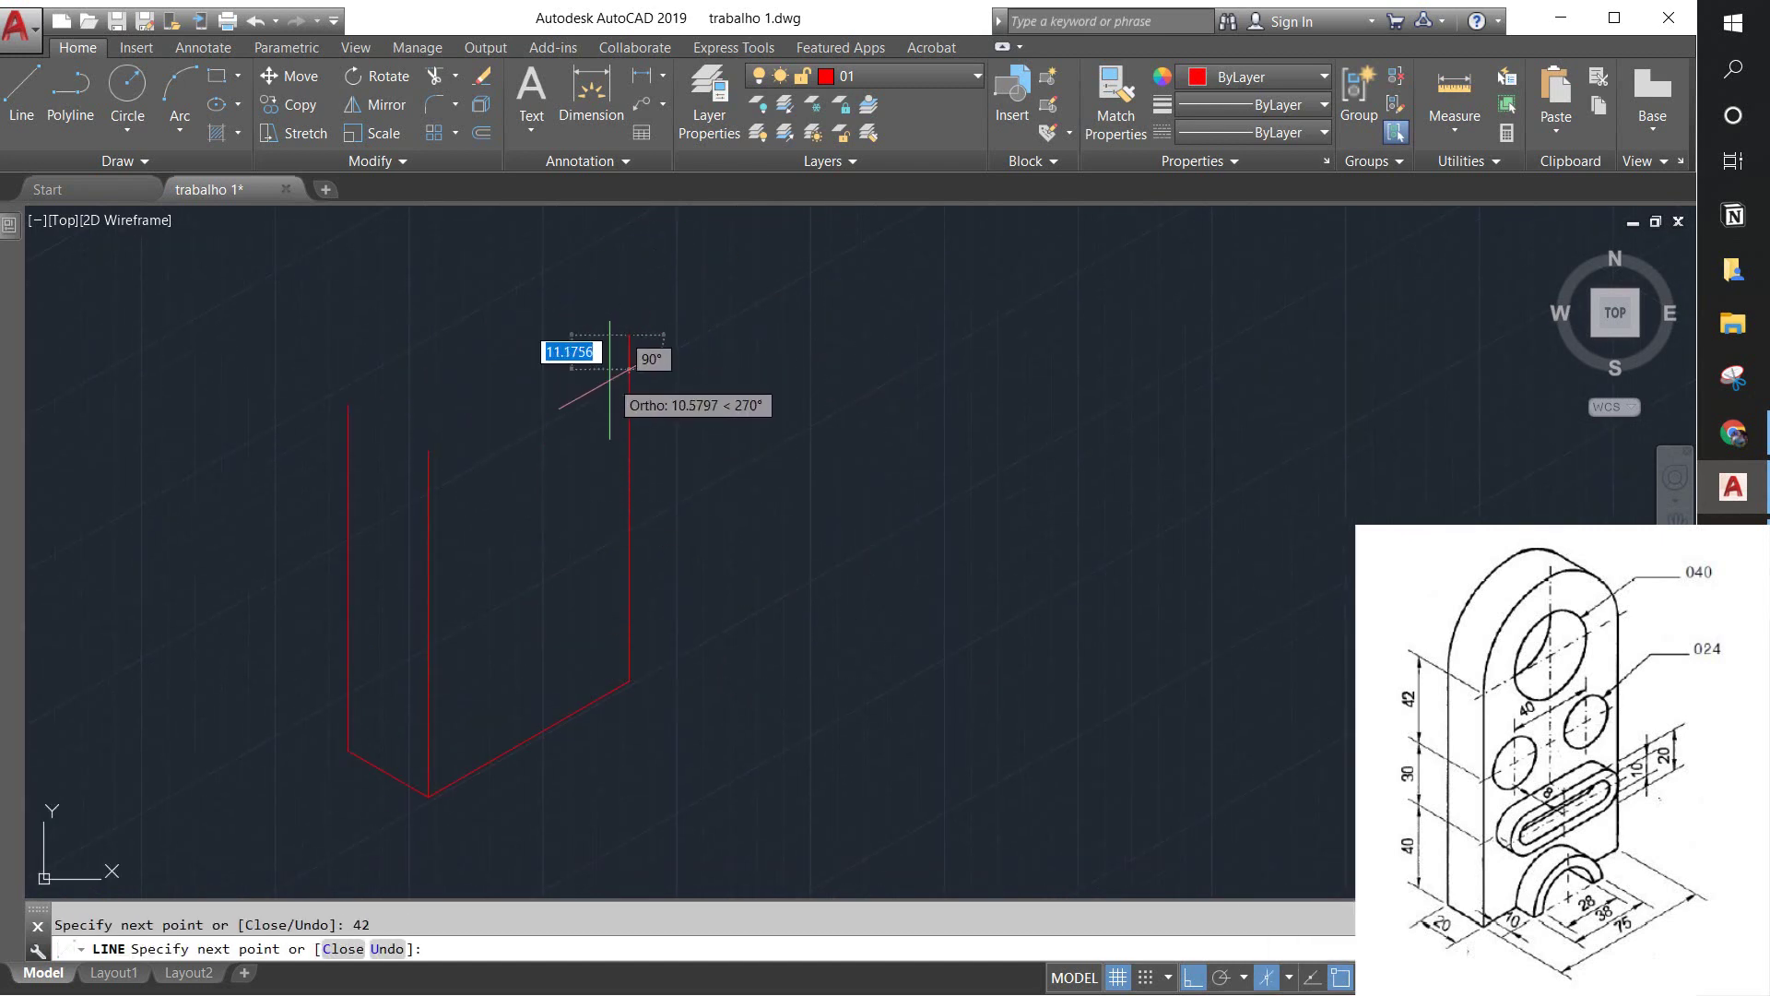
click(427, 450)
key(Return)
key(Escape)
mouse_move(508, 659)
middle_down()
mouse_move(500, 501)
mouse_move(476, 509)
middle_up()
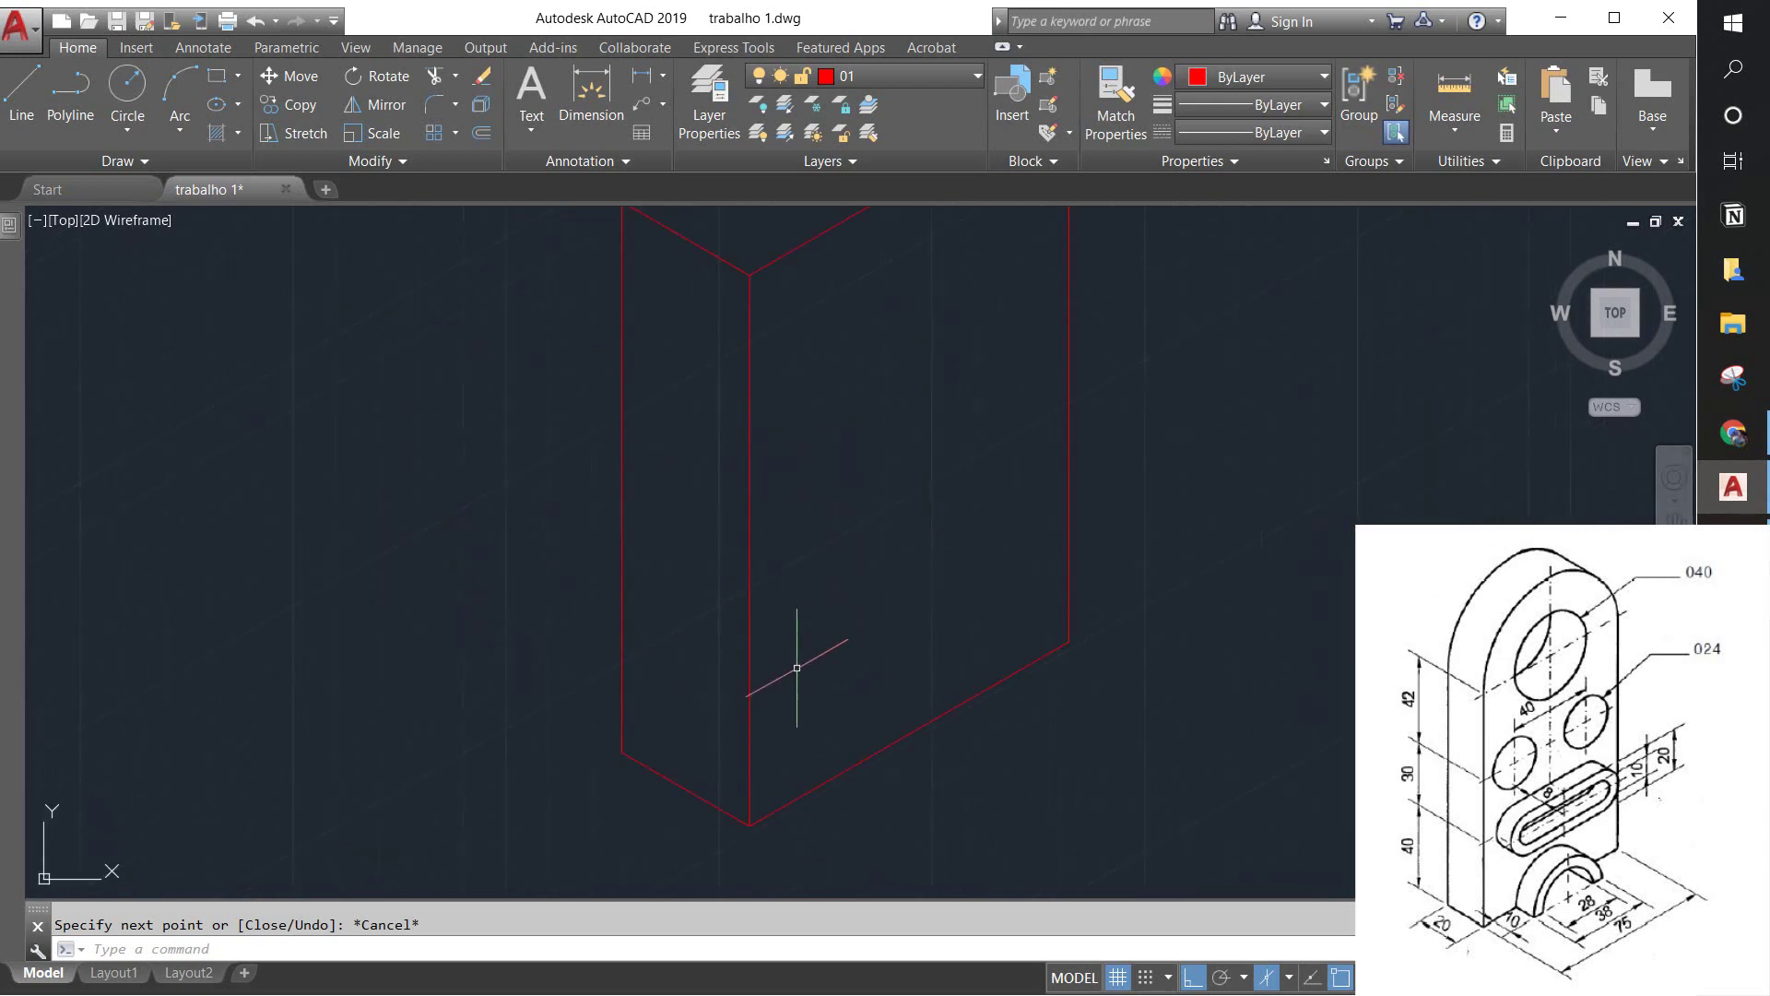
Draw a vertical guide line up from the base edge through the front face
text(l)
key(Return)
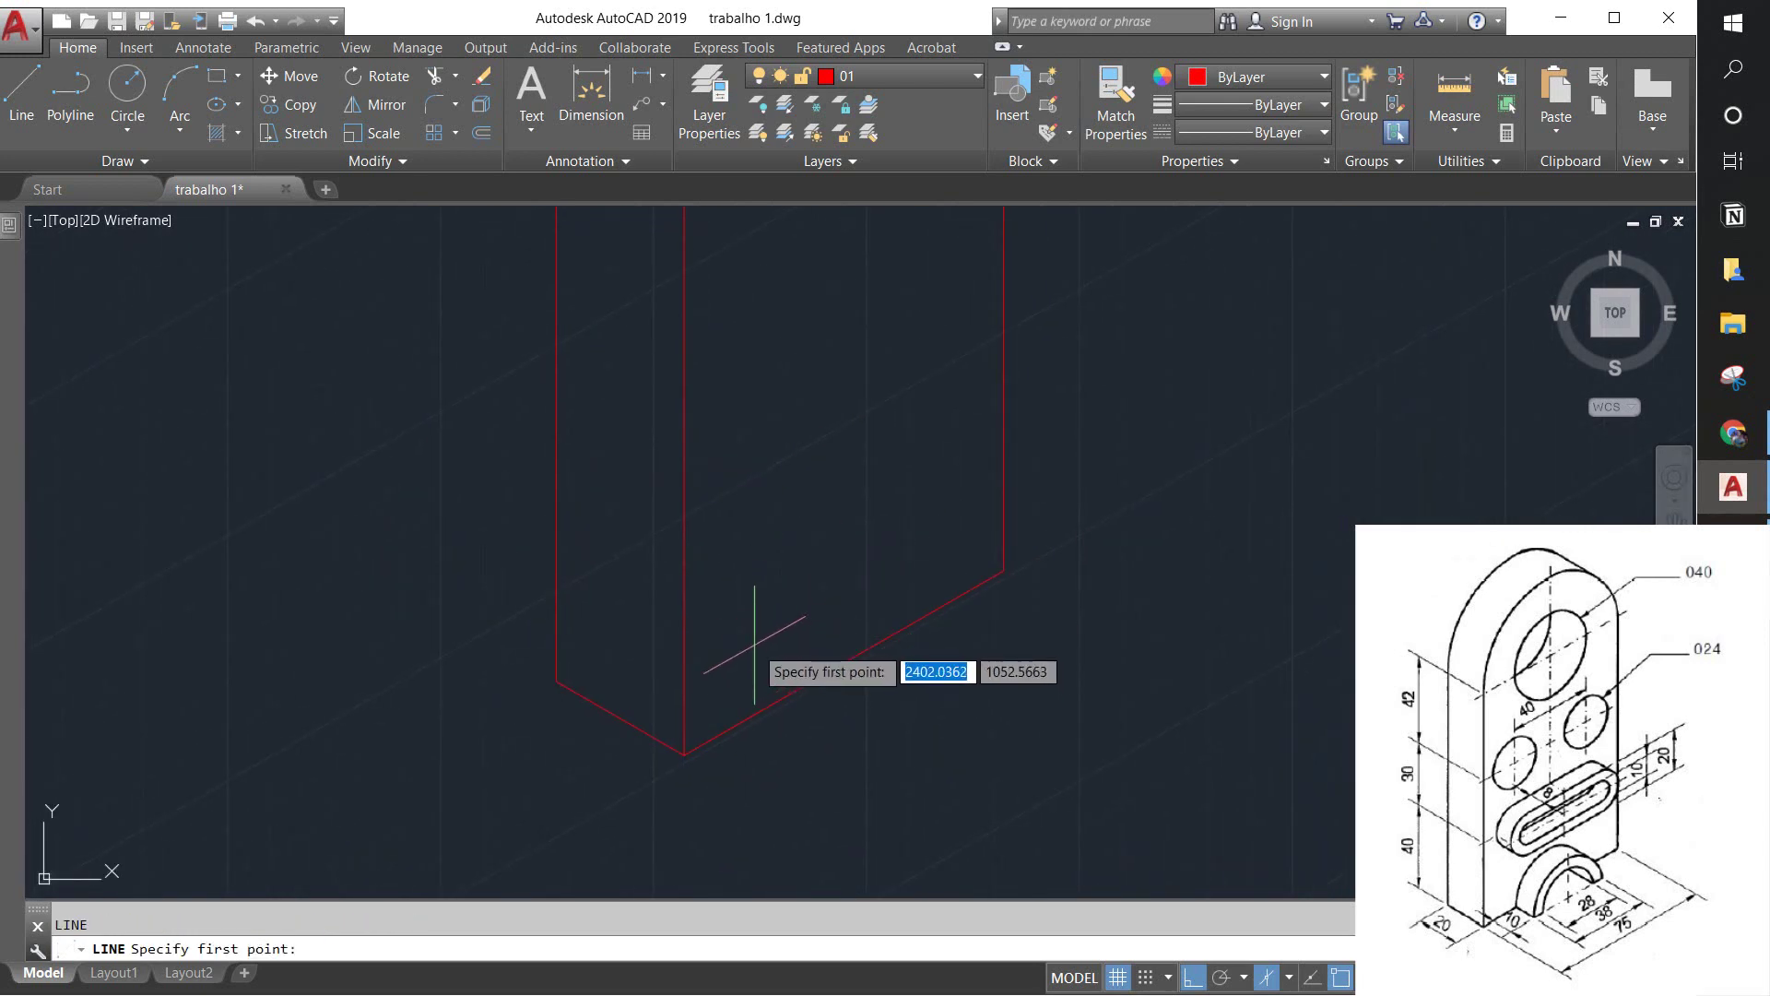
click(679, 723)
scroll(752, 498, down, 2)
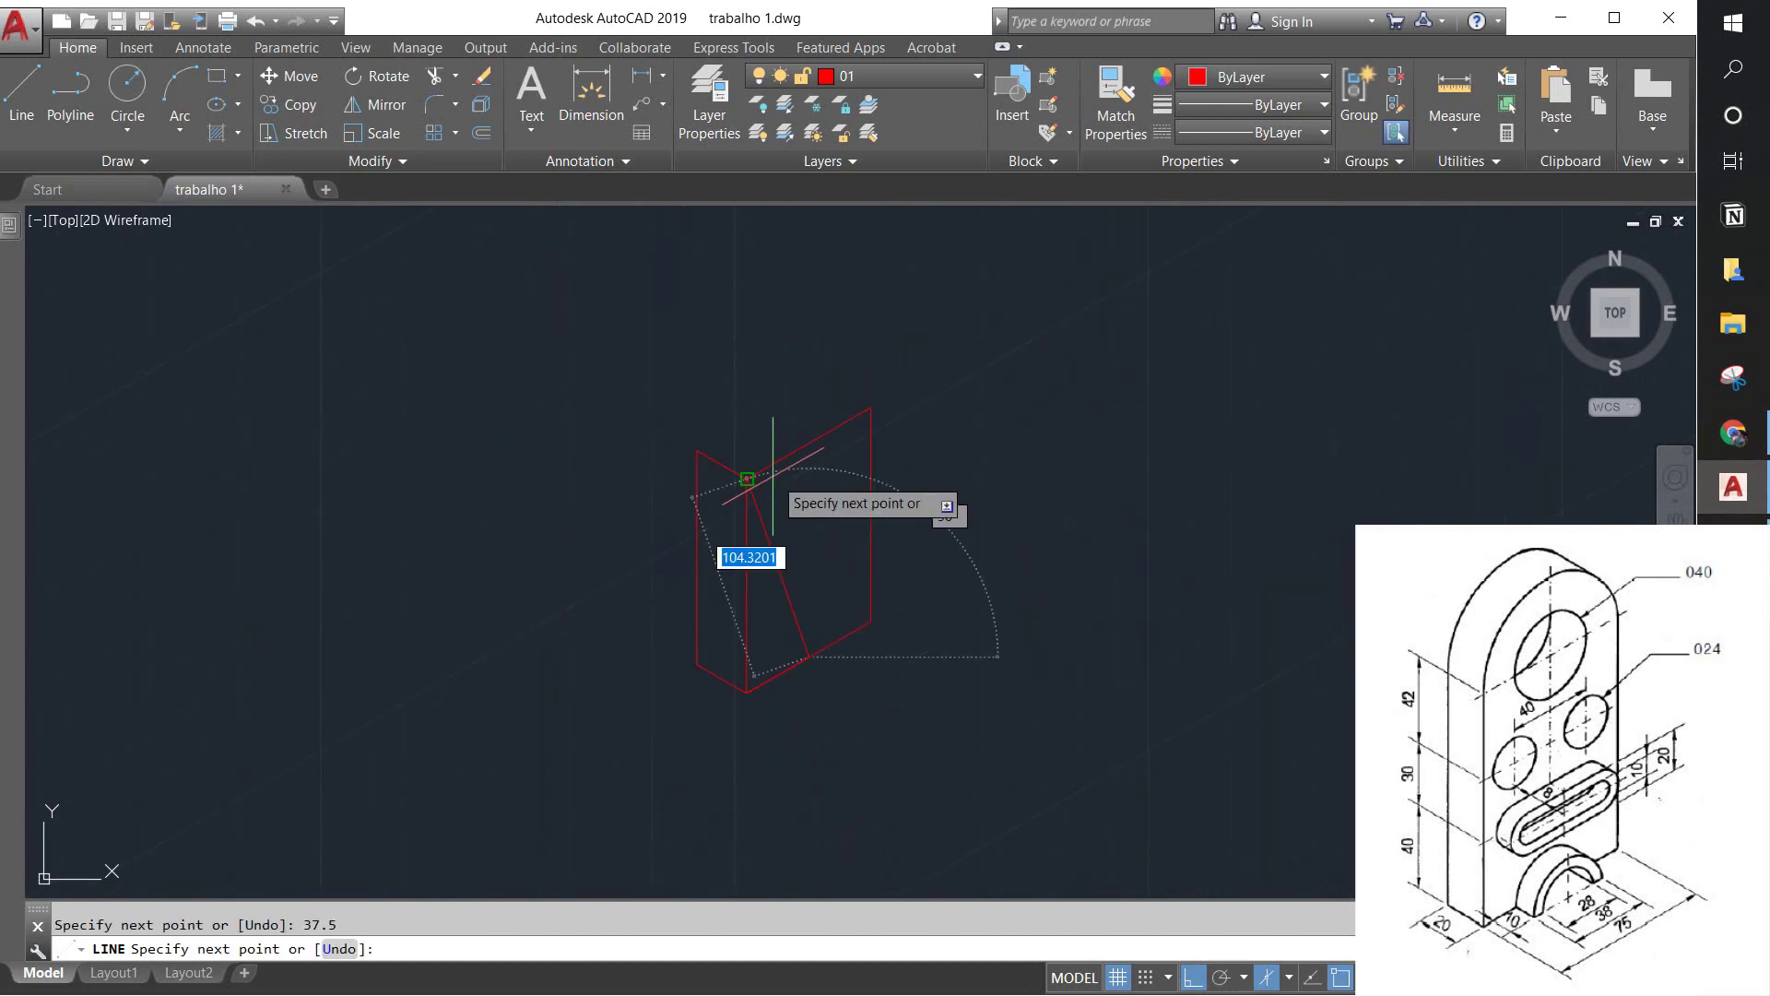
click(809, 261)
key(Escape)
drag(784, 276, 767, 295)
Move the vertical guide line onto the hidden layer so it turns dashed
click(862, 75)
click(862, 139)
scroll(810, 553, up, 3)
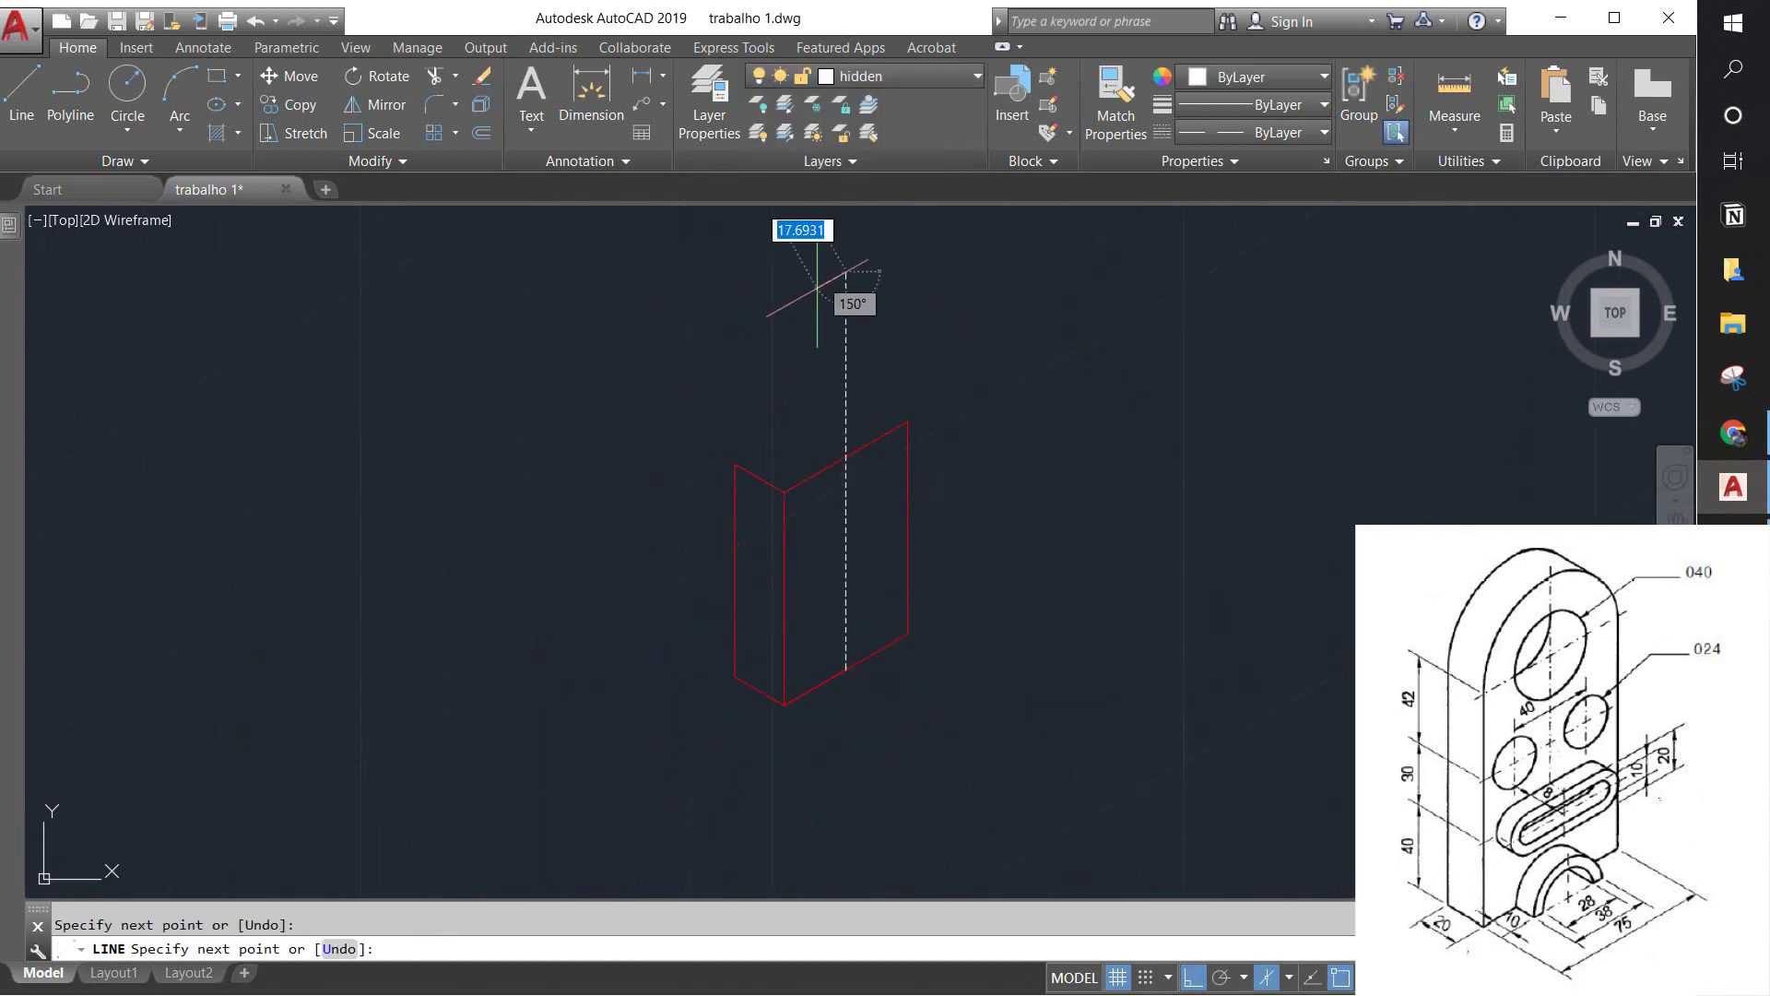
key(Escape)
scroll(838, 520, up, 3)
scroll(893, 486, up, 4)
Draw a 10-unit dashed line from the red and dashed intersection
click(890, 472)
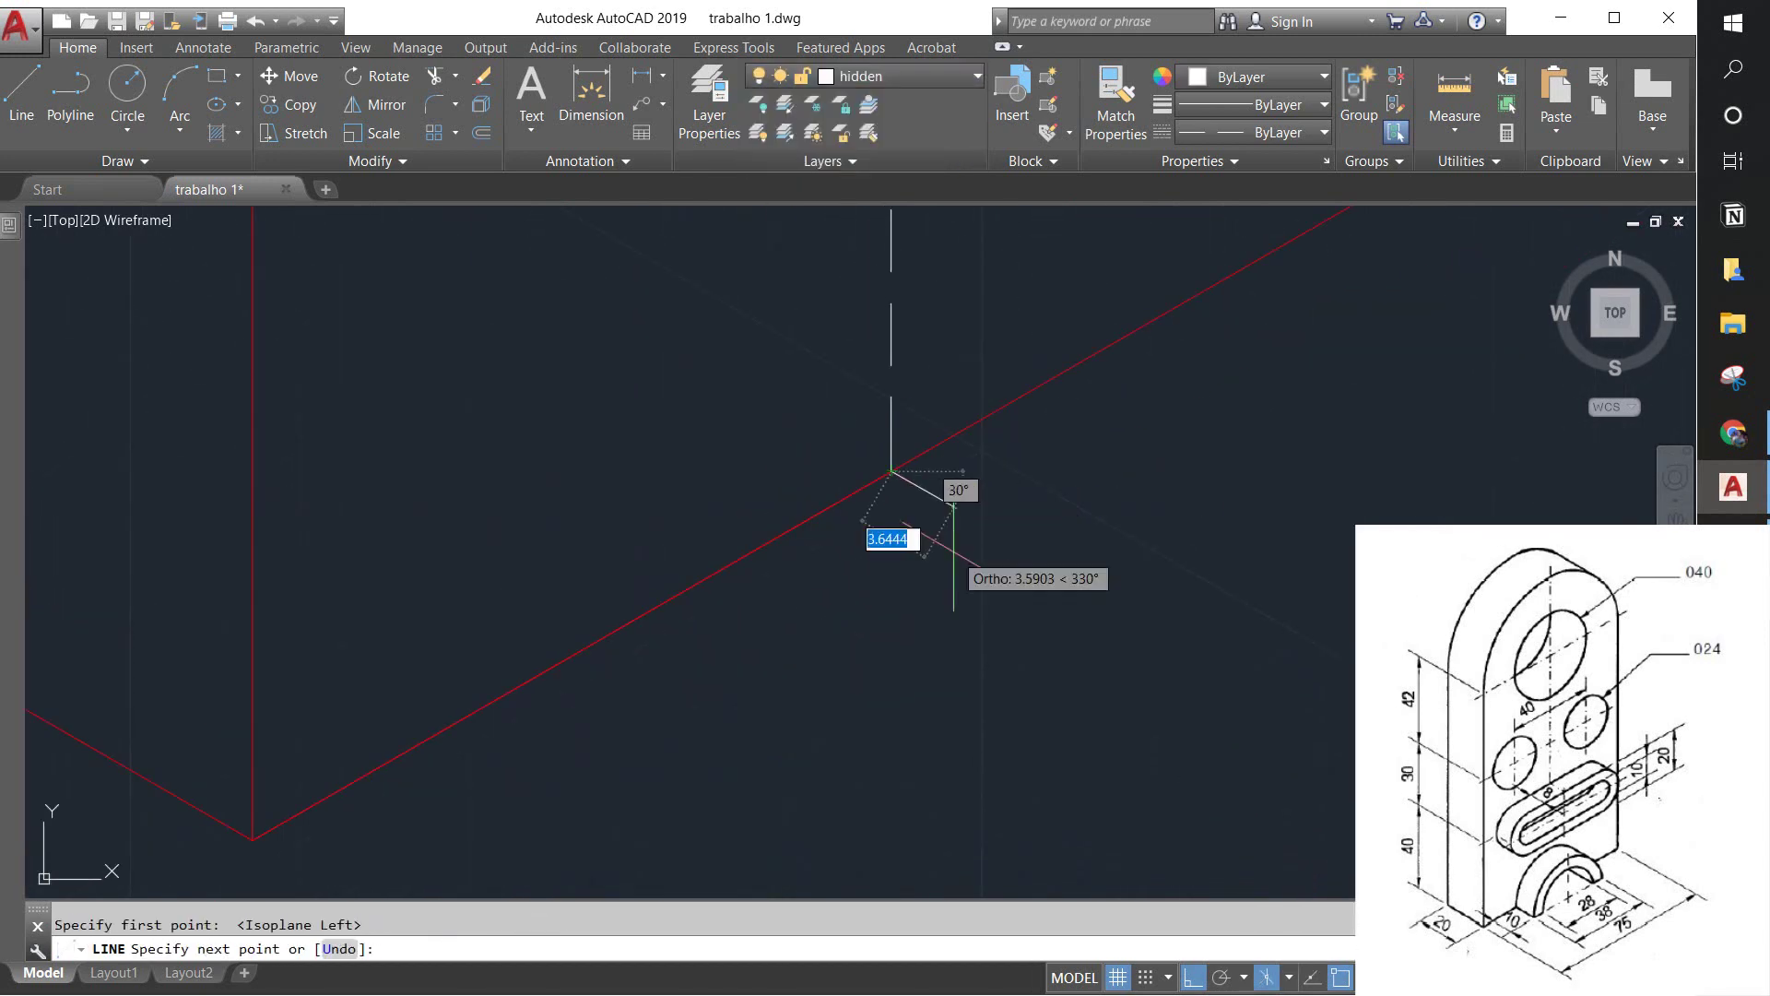
text(10)
key(Return)
key(Escape)
scroll(685, 562, down, 2)
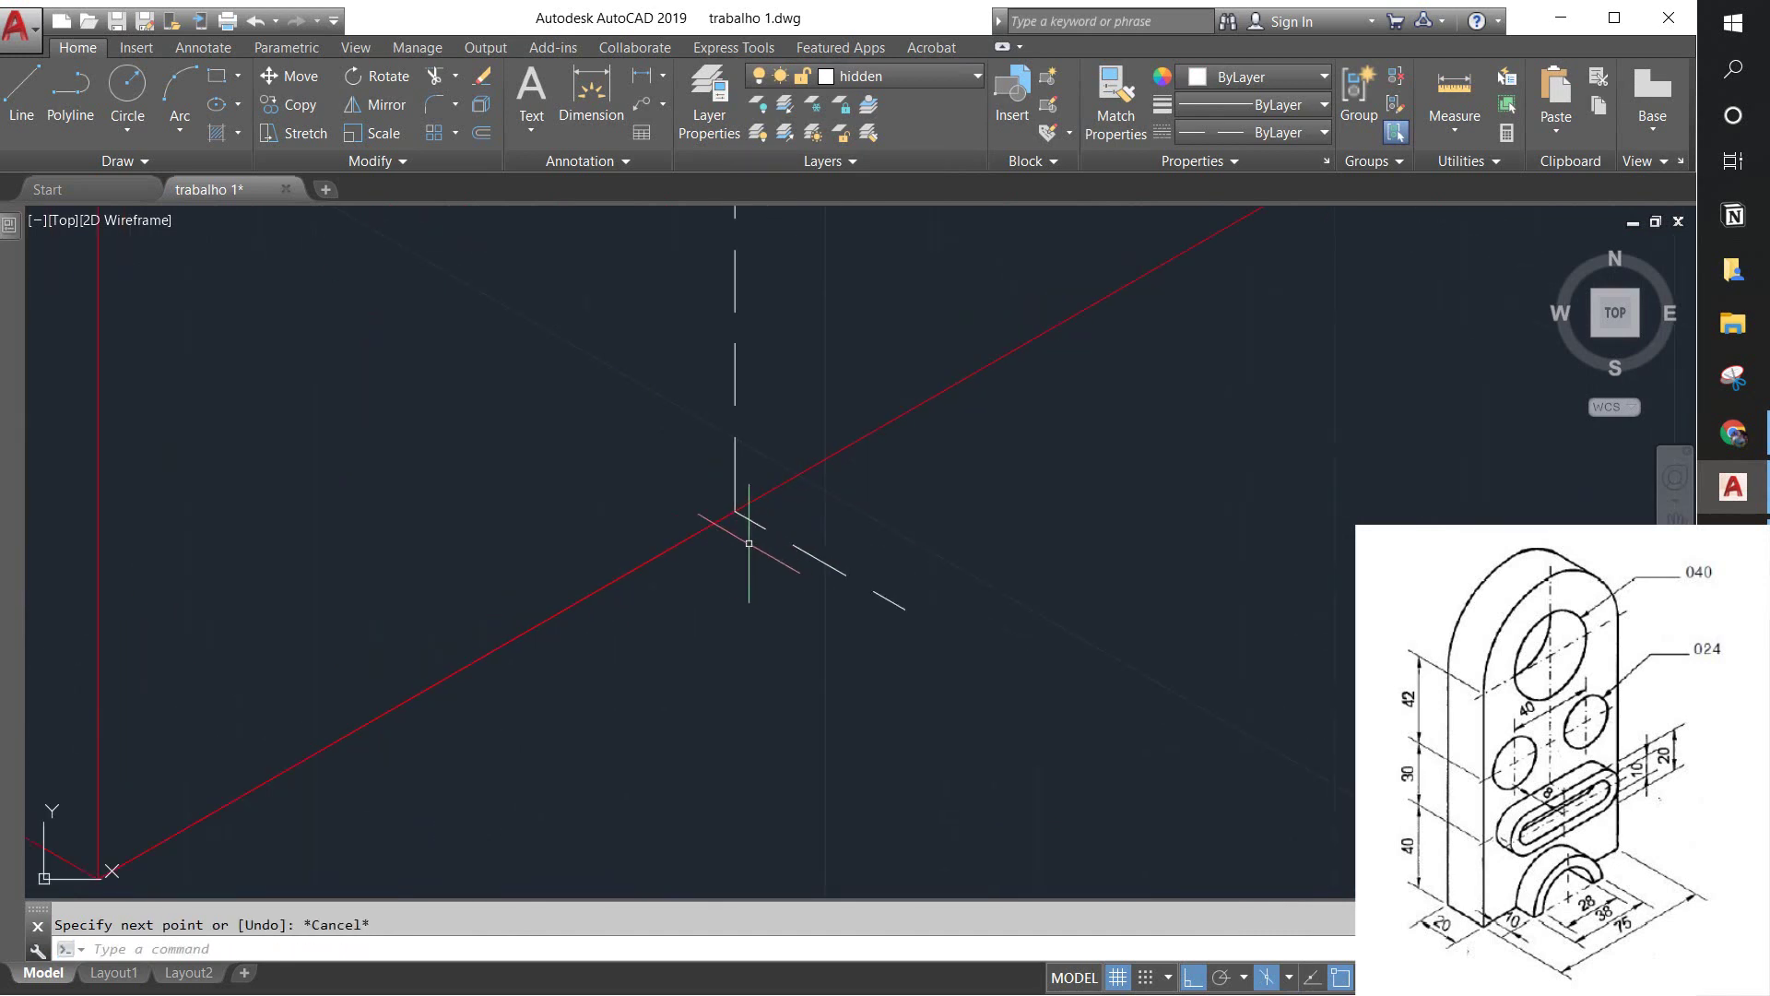
middle_drag(686, 425, 615, 475)
On the right isoplane, draw a 14-unit dashed segment from the dashed line's end
click(1289, 977)
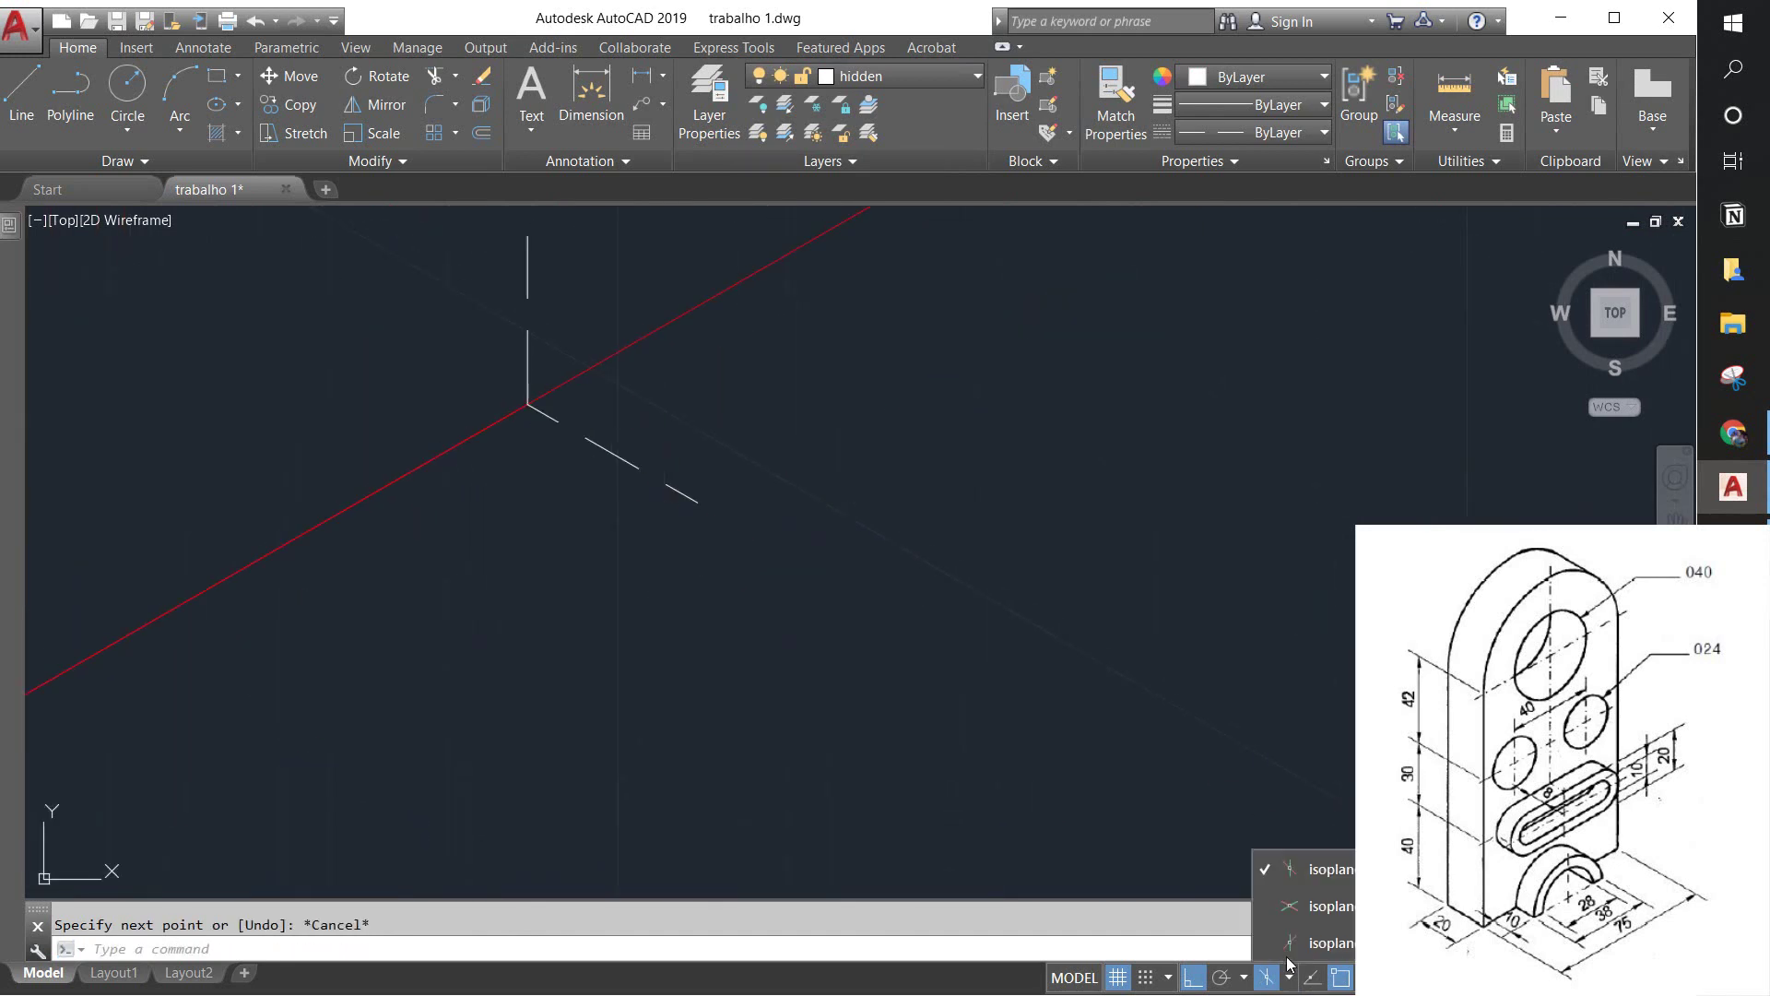
click(1309, 931)
text(l)
key(Return)
click(677, 573)
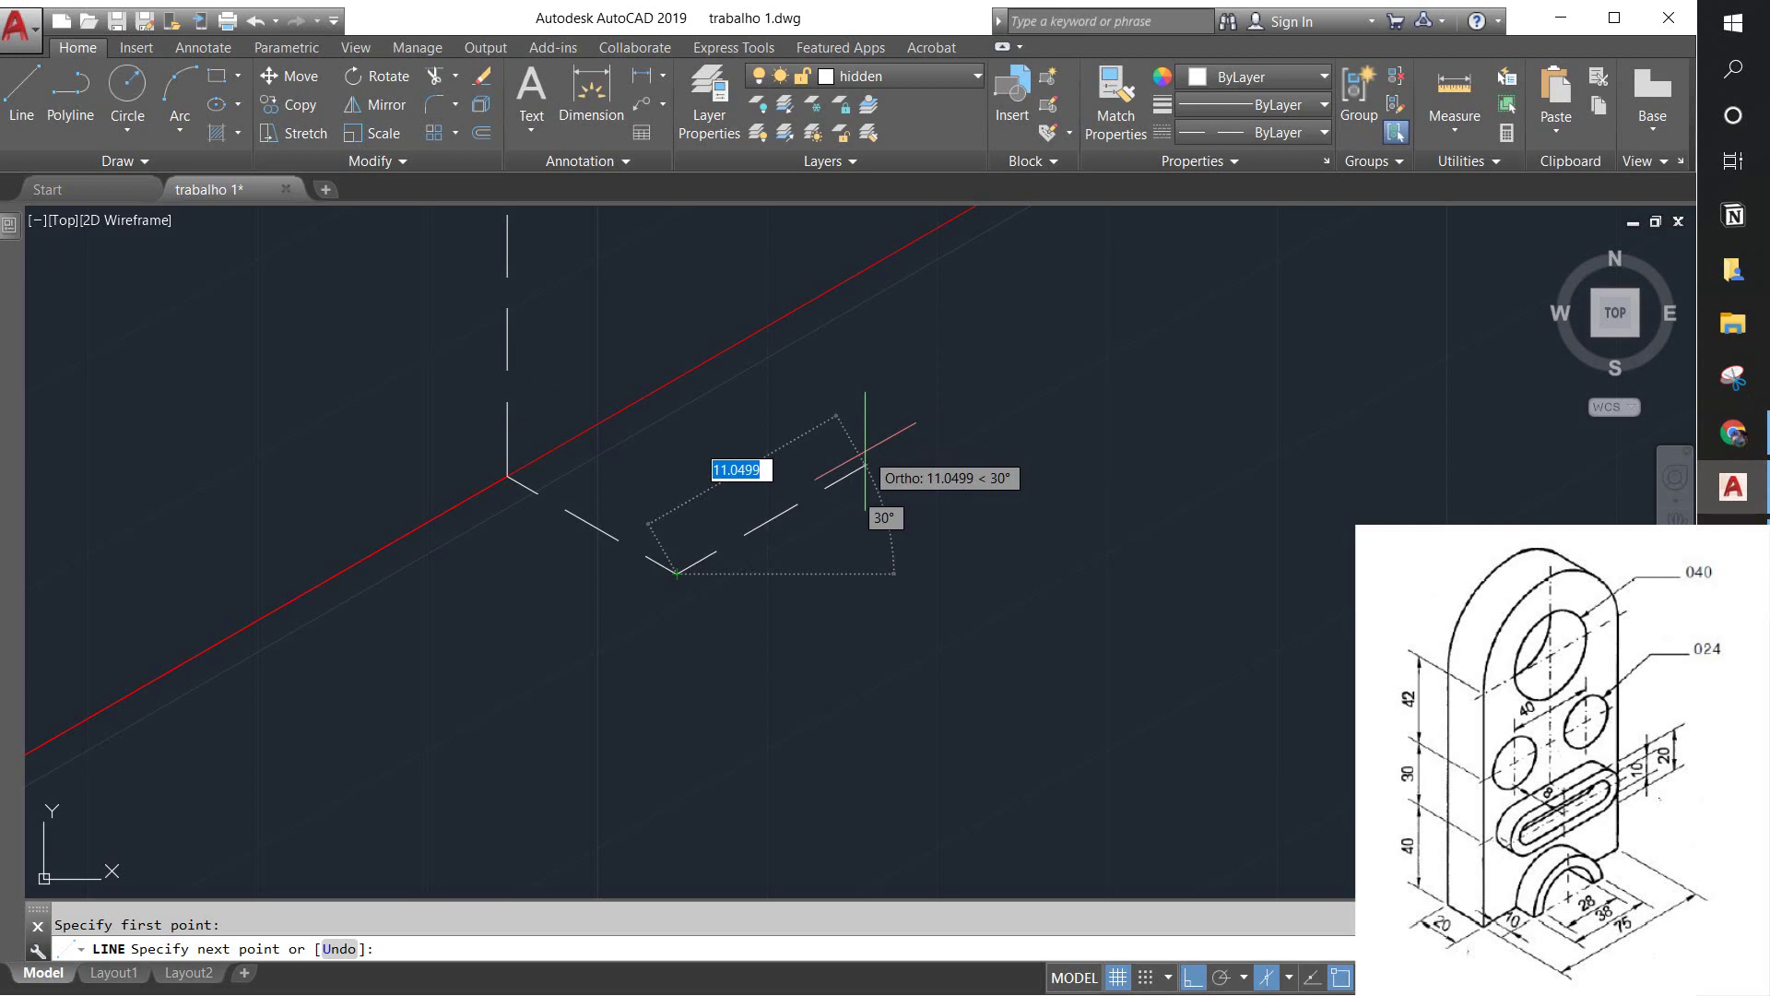
text(14)
key(Return)
key(Escape)
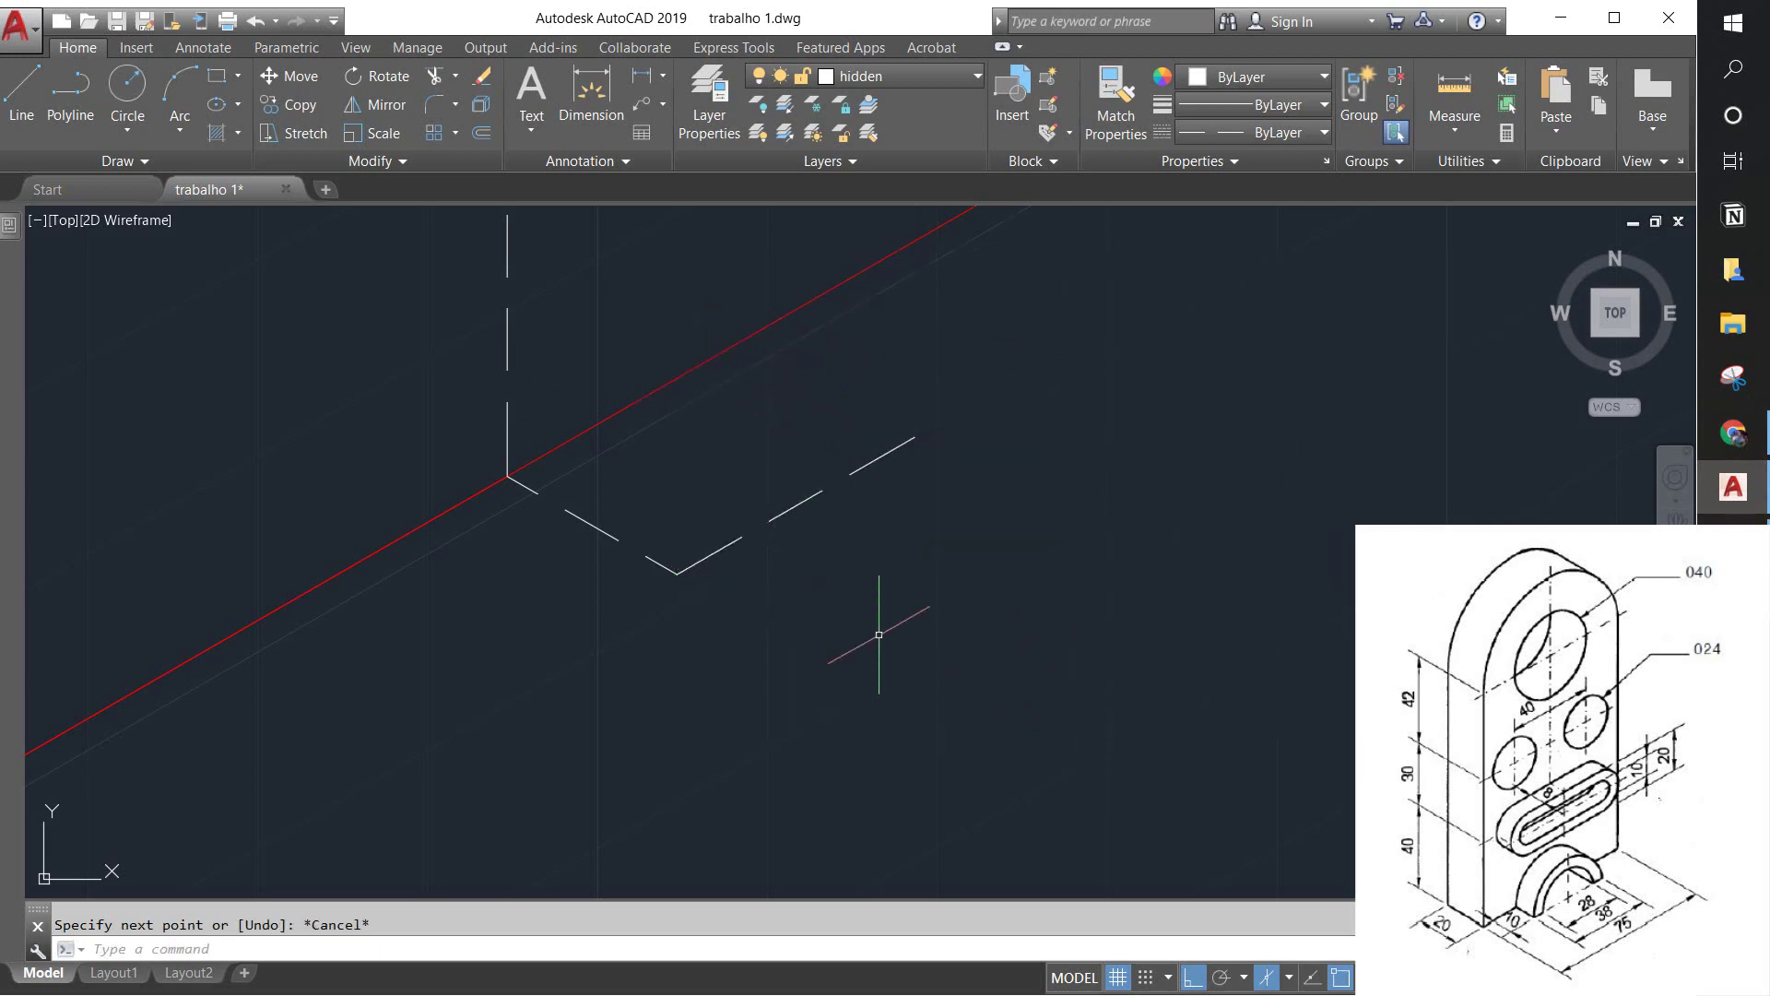
Draw a second 14-unit dashed segment running up-left
text(l)
key(Return)
click(914, 437)
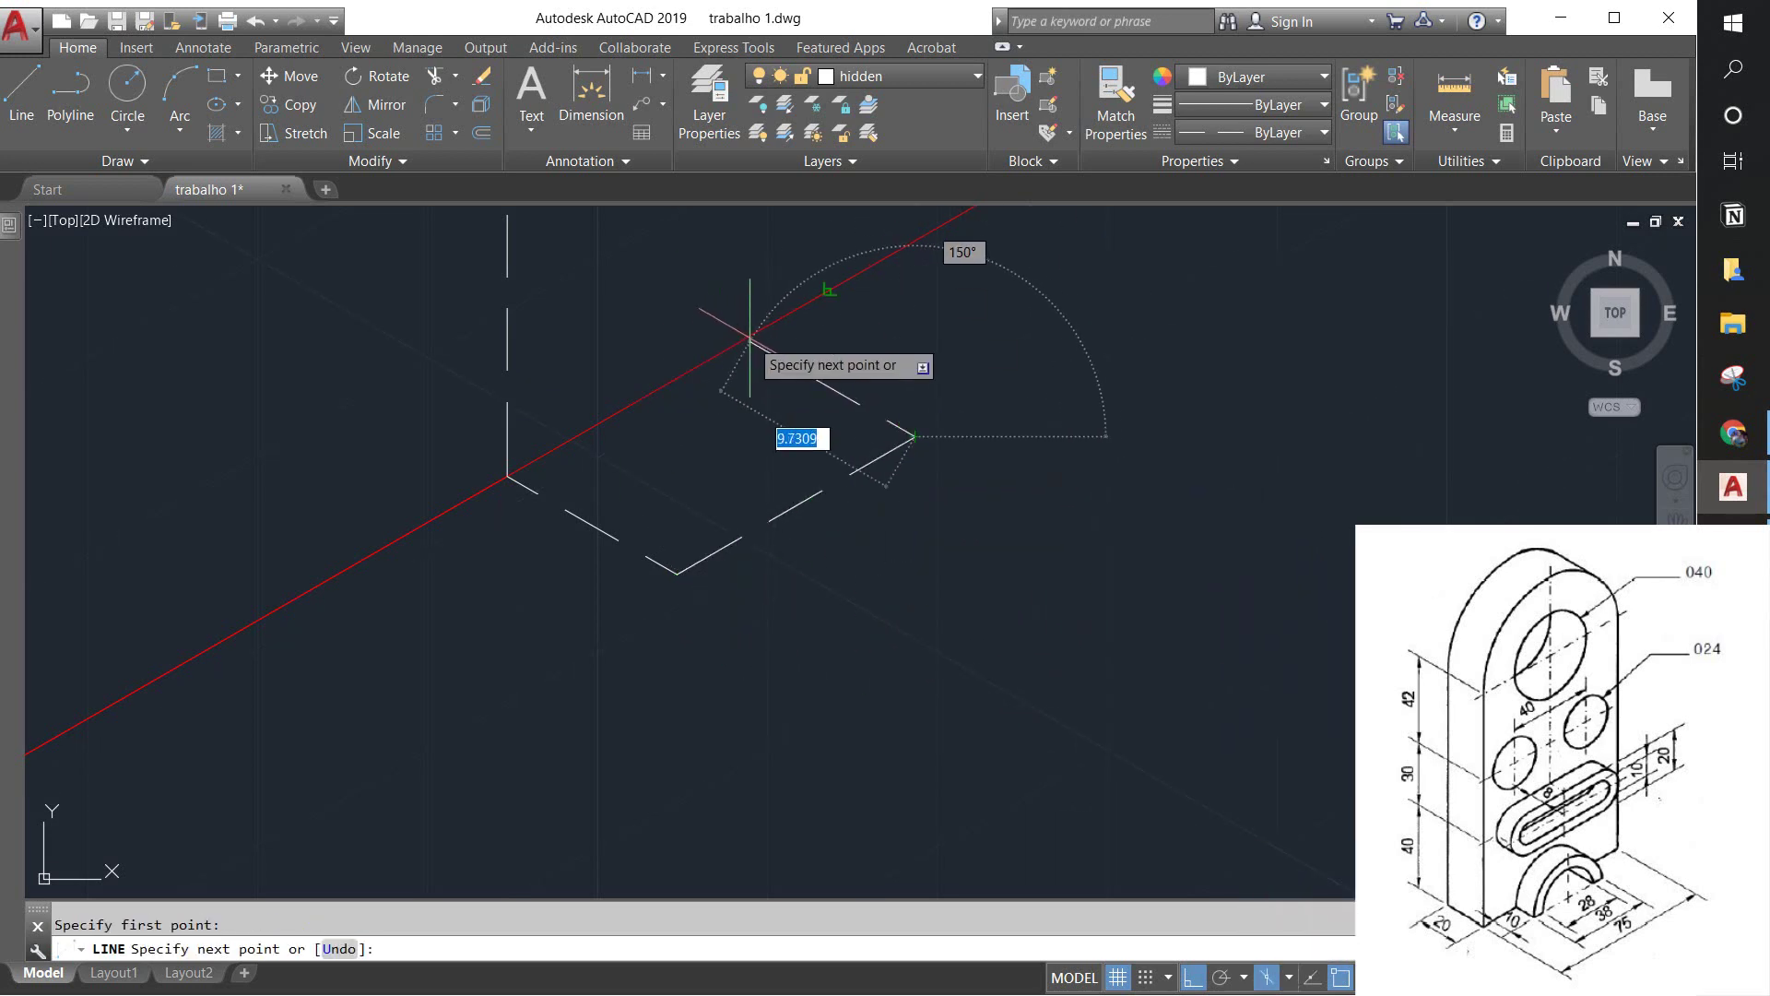
text(14)
key(Return)
key(Escape)
Trim the dashed overshoot above the red edge
text(tr)
key(Return)
click(706, 309)
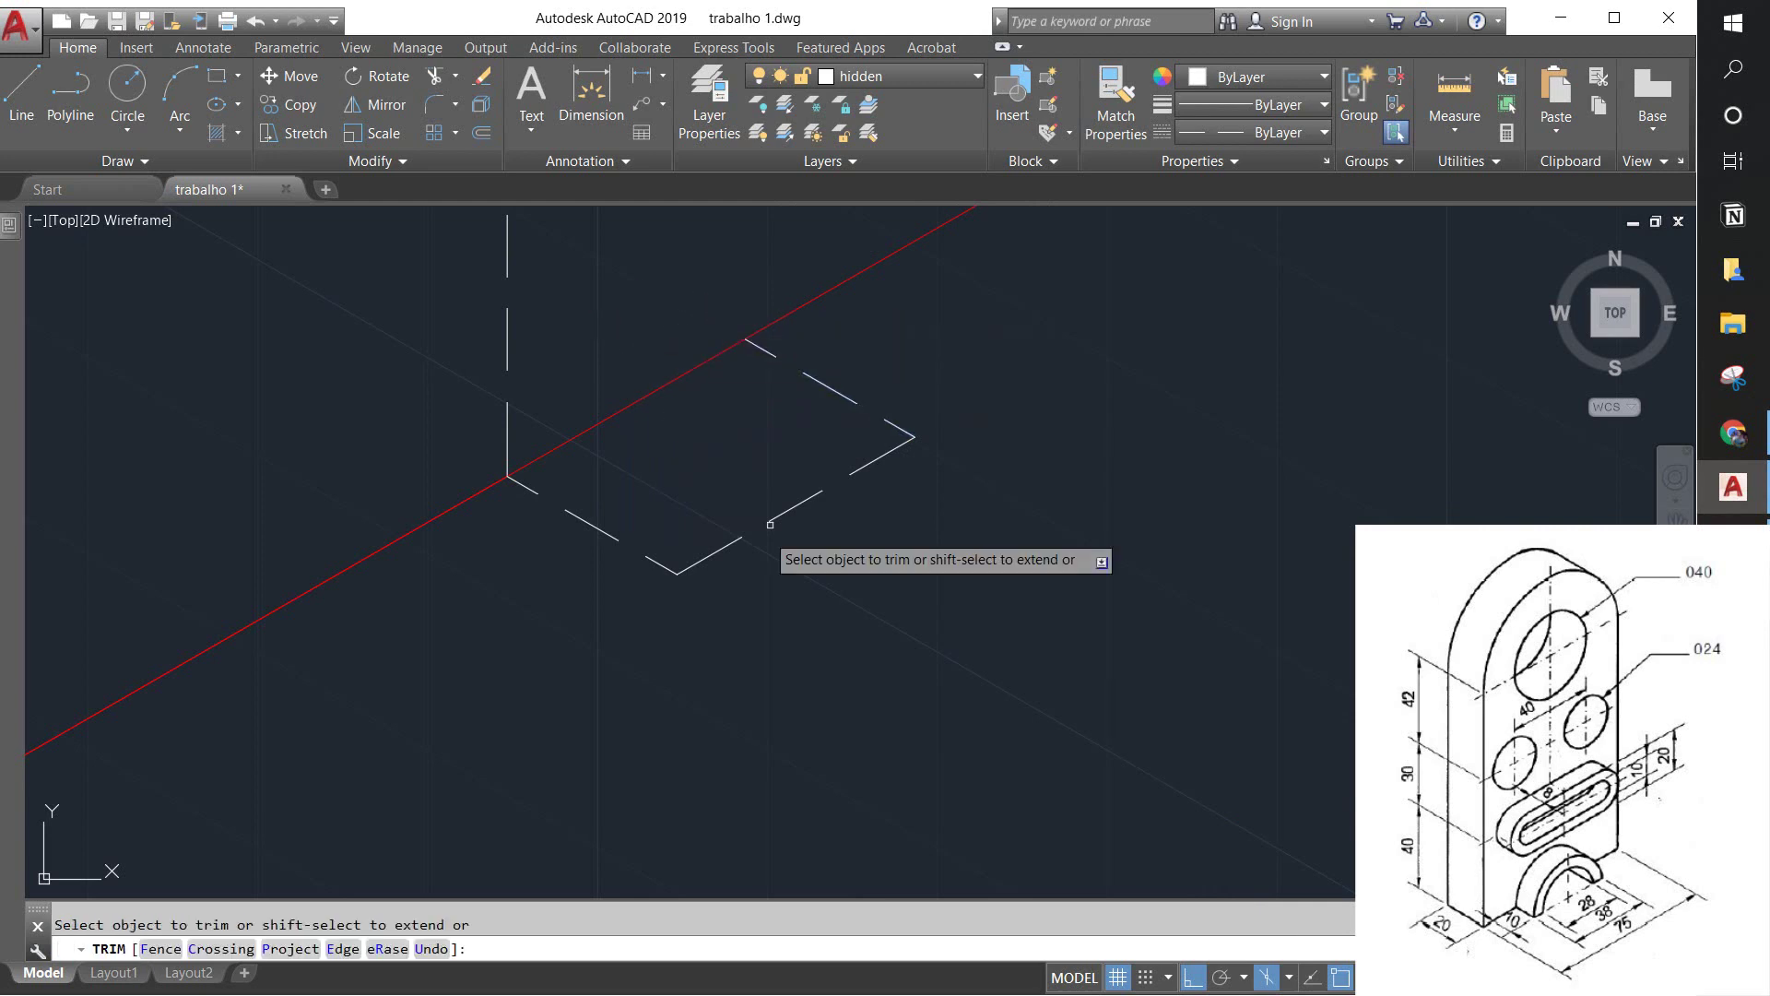
middle_drag(680, 468, 510, 549)
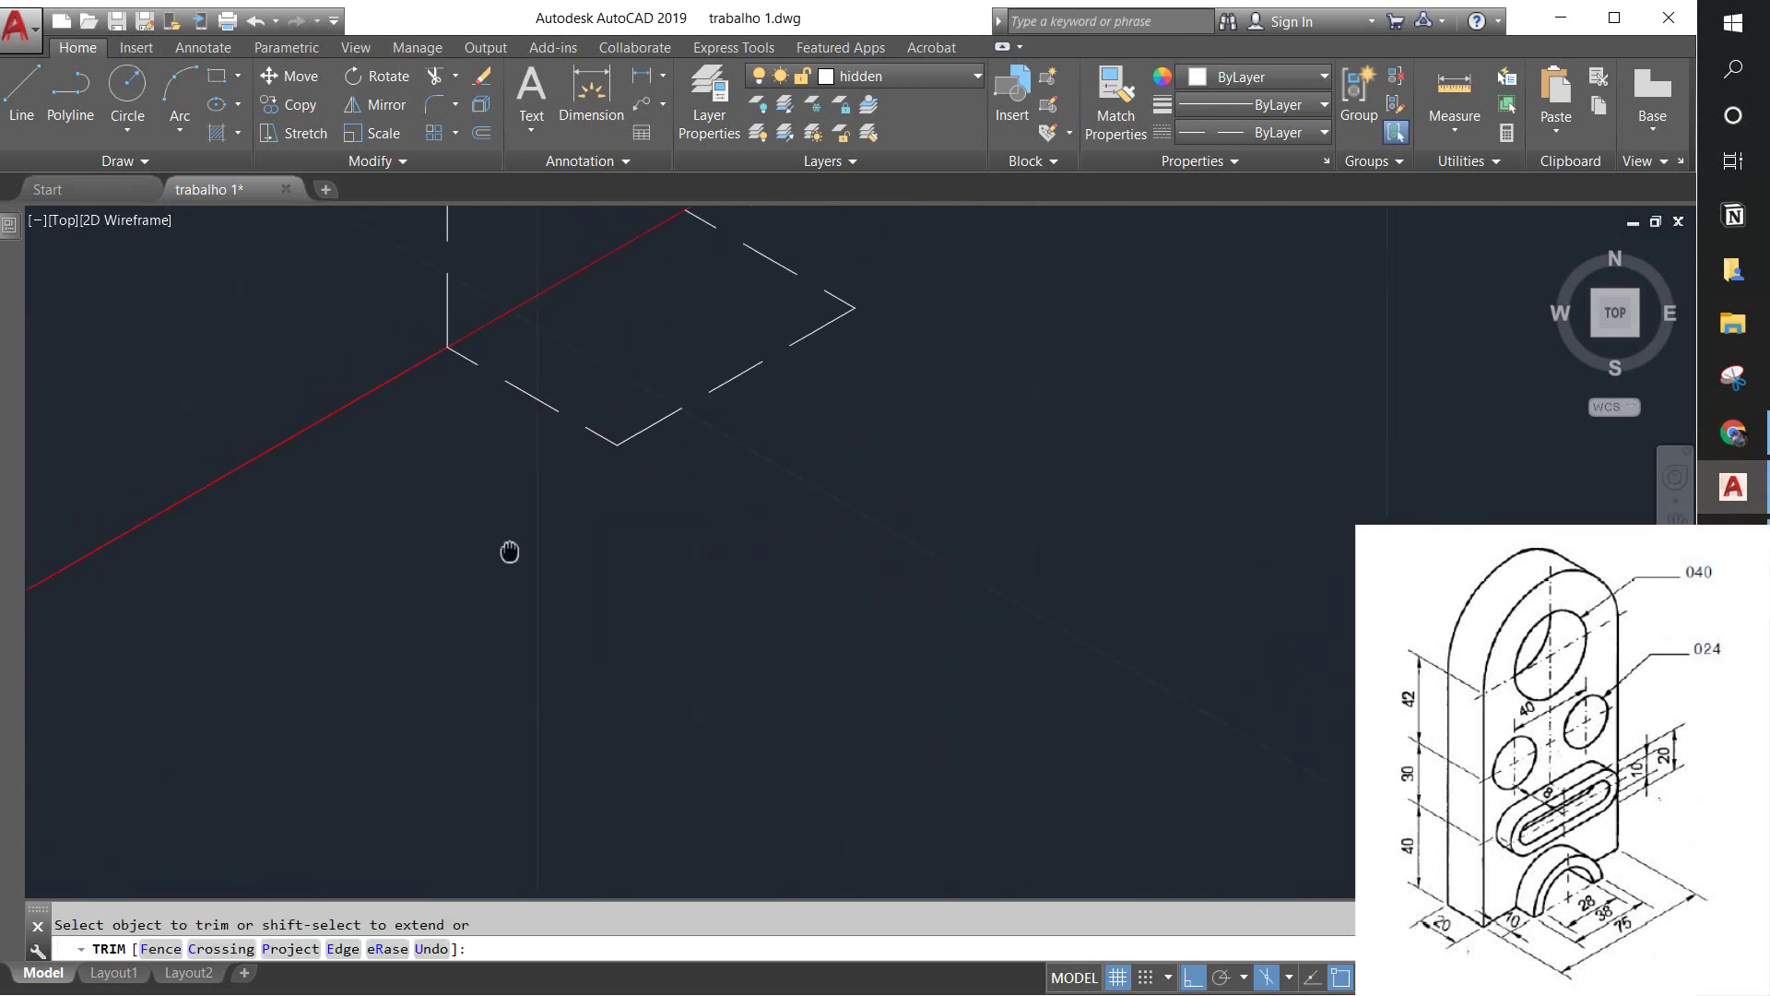
key(Escape)
middle_drag(740, 445, 719, 604)
Draw a 19-unit dashed construction line on a switched isoplane
key(F5)
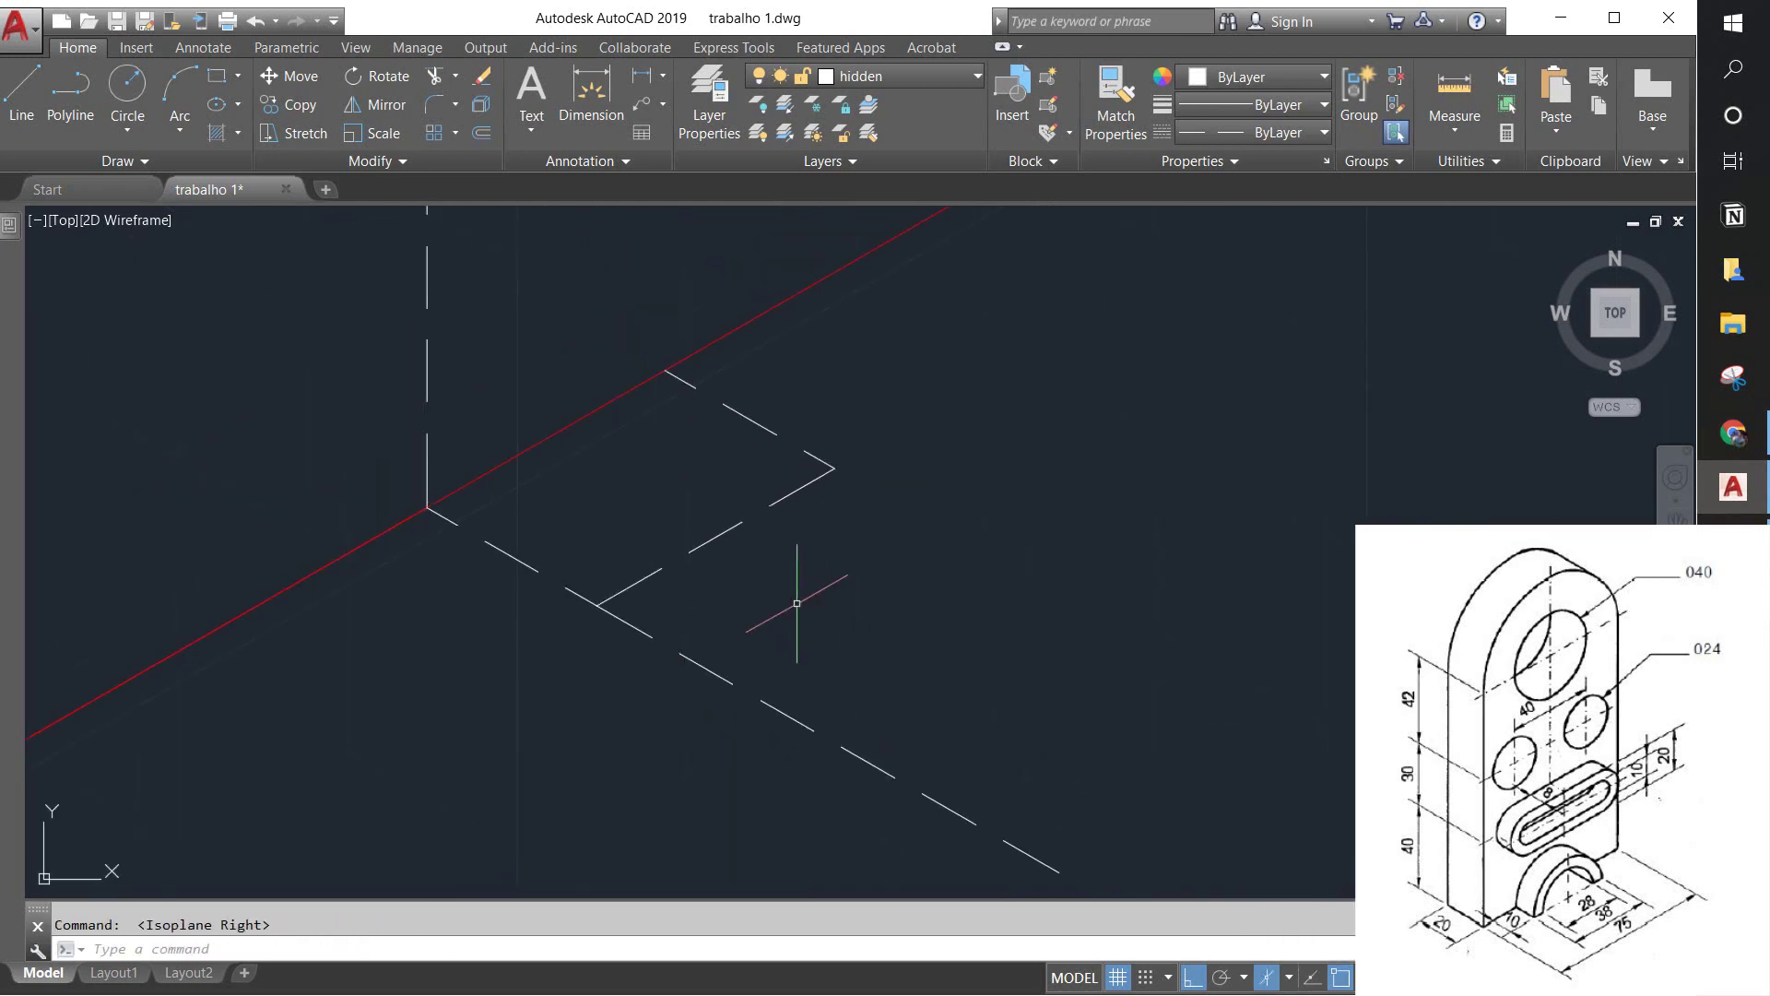
text(l)
key(Return)
click(828, 737)
text(19)
key(Return)
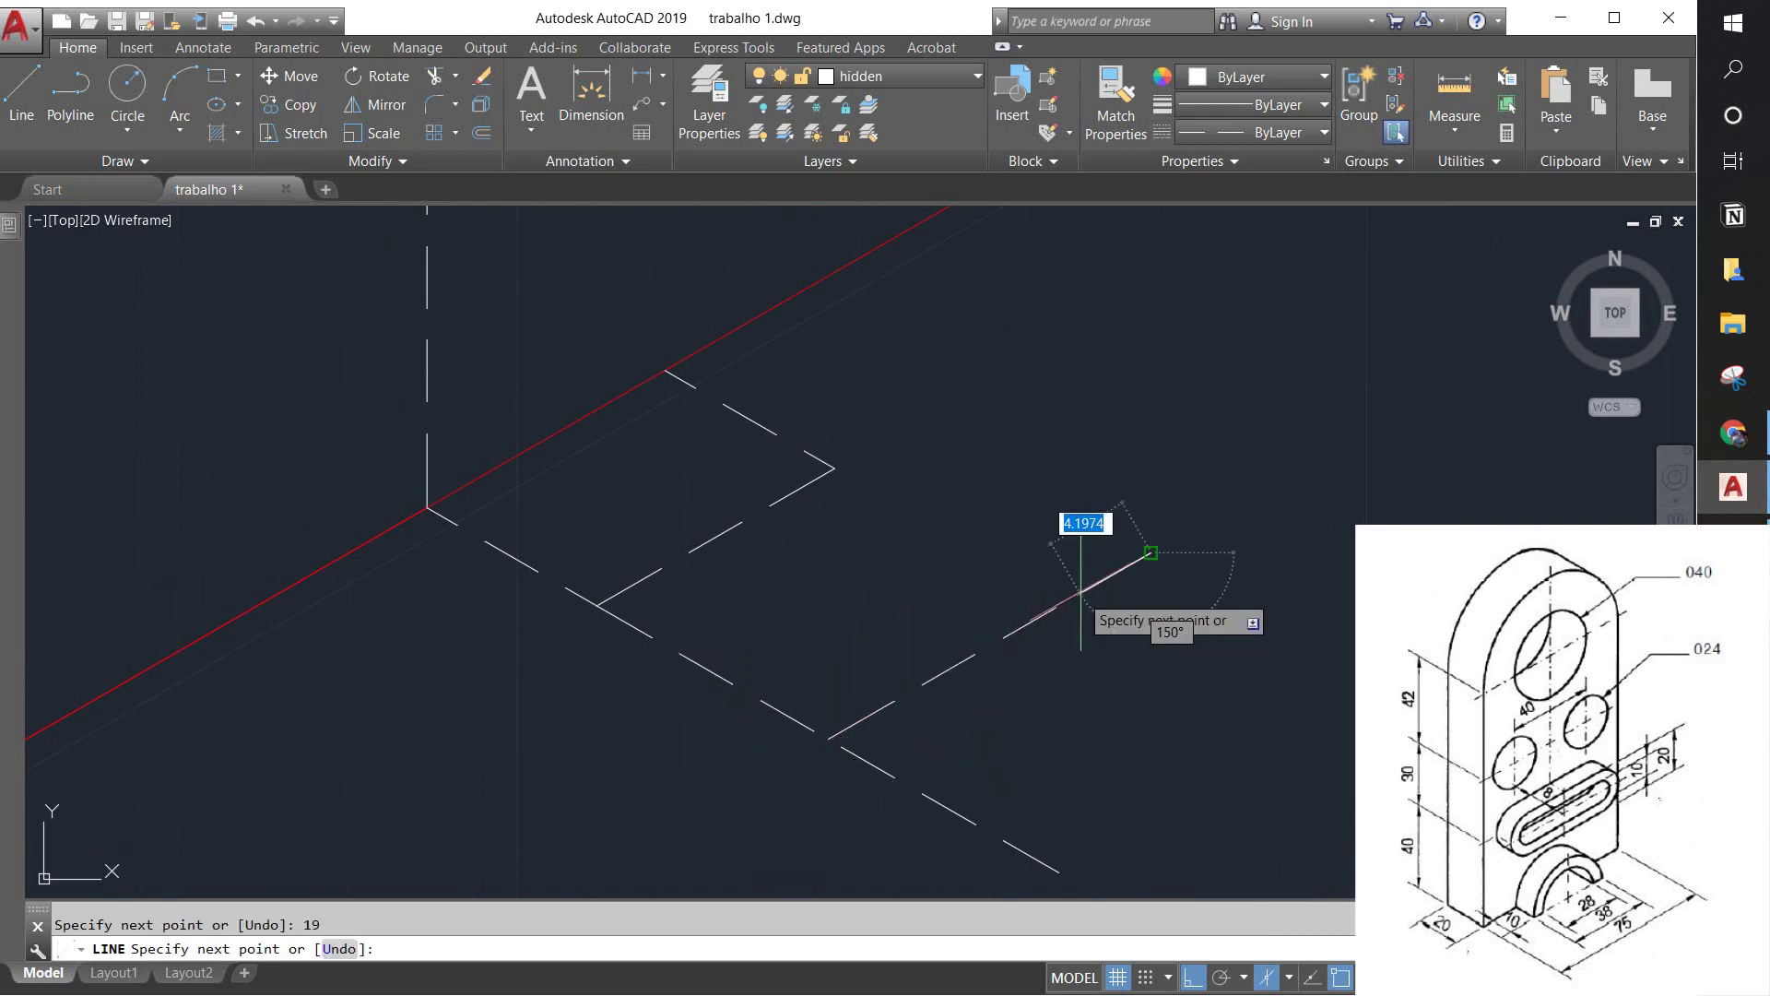
key(F5)
key(Escape)
Trim the dashed overshoots with a crossing window
text(tr)
key(Return)
key(Return)
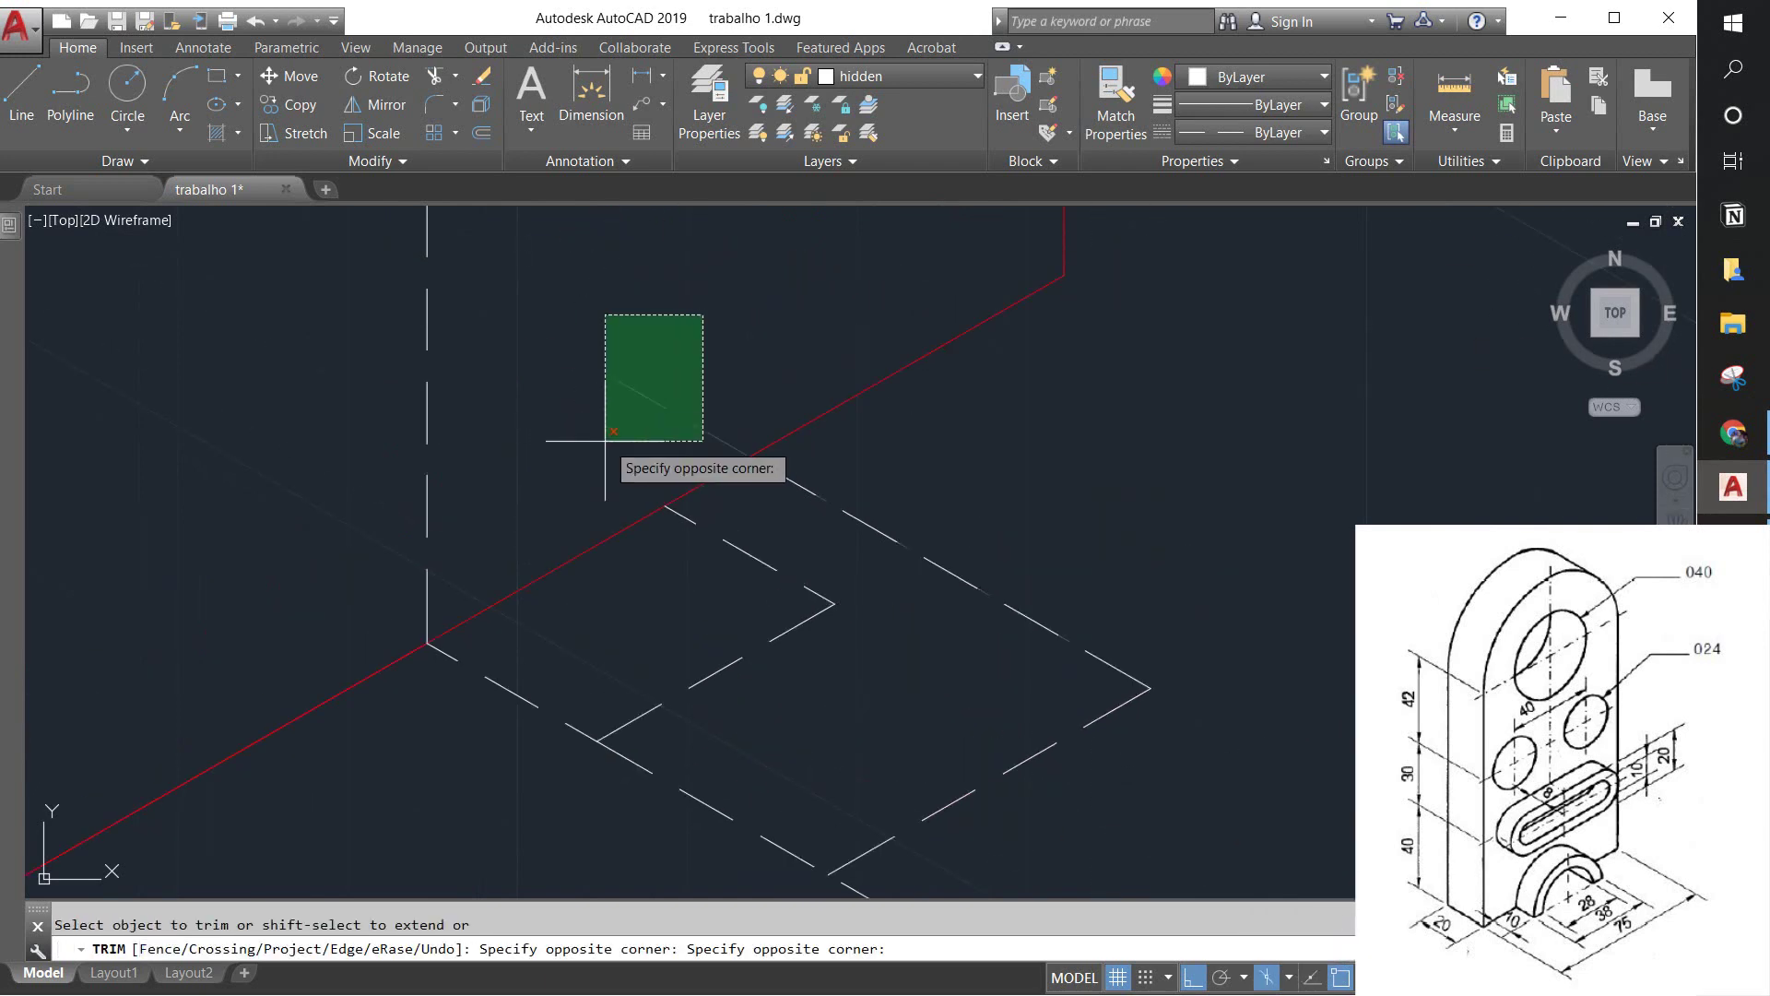
drag(703, 309, 593, 442)
key(Escape)
scroll(516, 498, down, 2)
Try mirroring the four dashed cutout lines, then cancel the mirror
drag(527, 596, 692, 483)
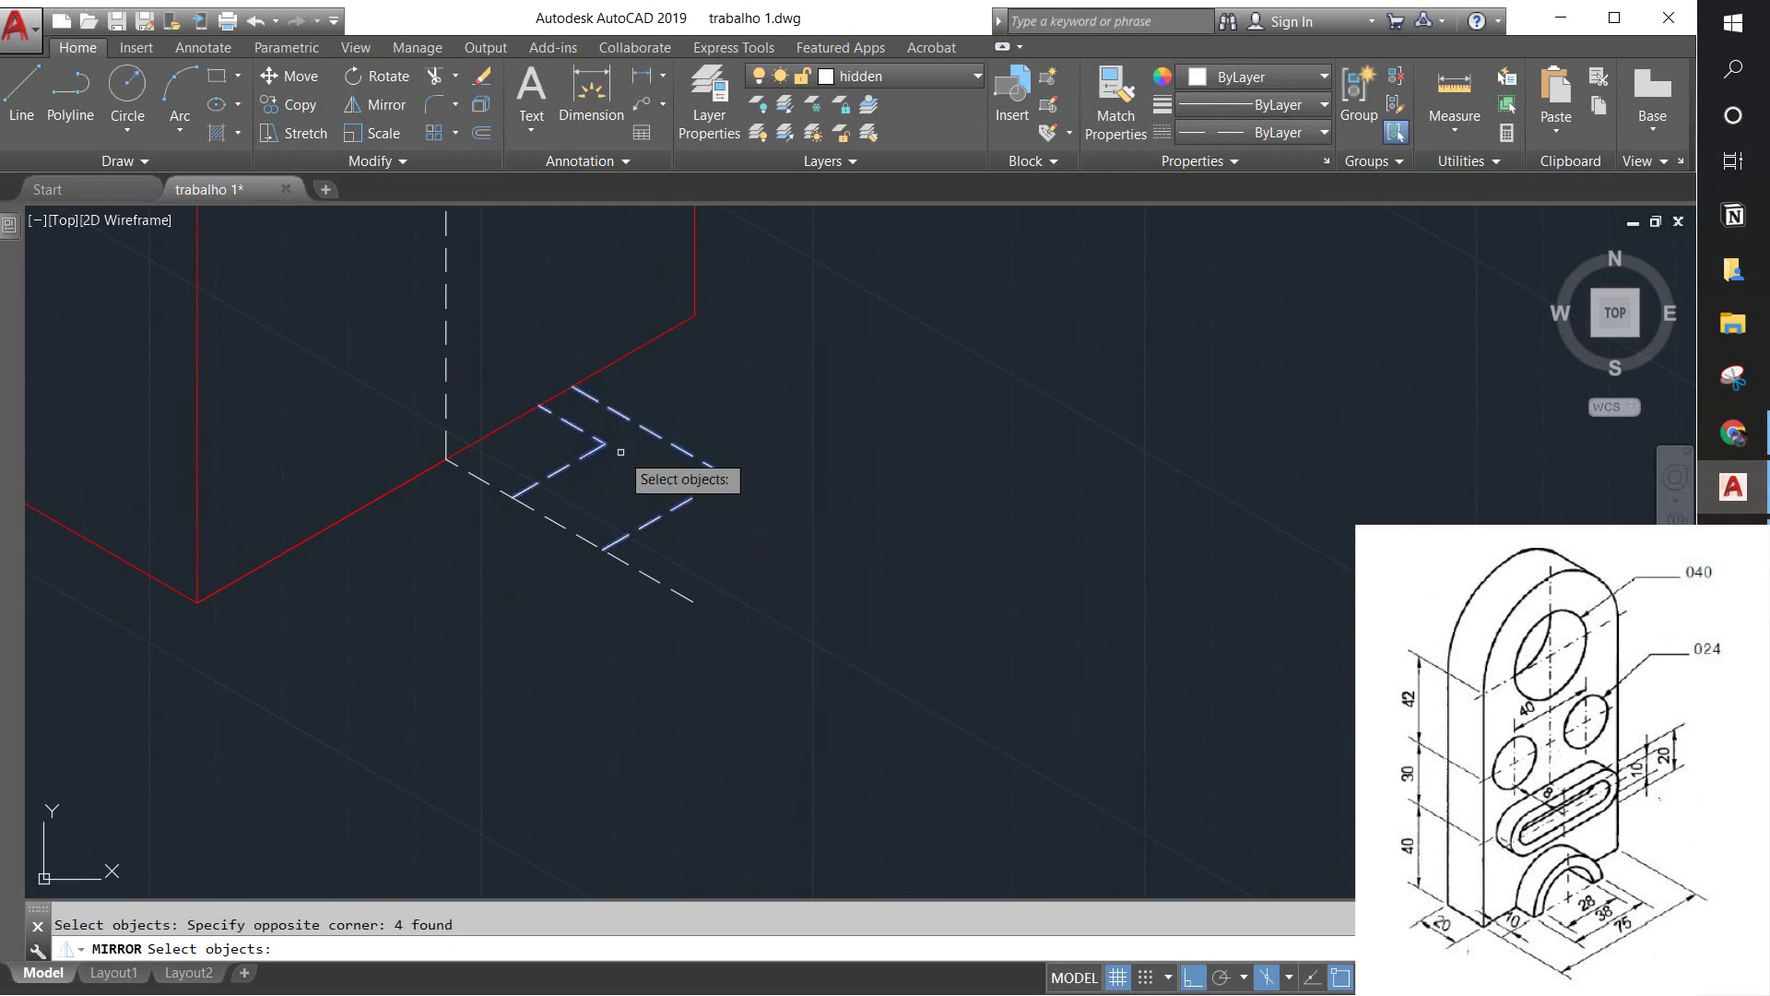
key(Return)
click(446, 459)
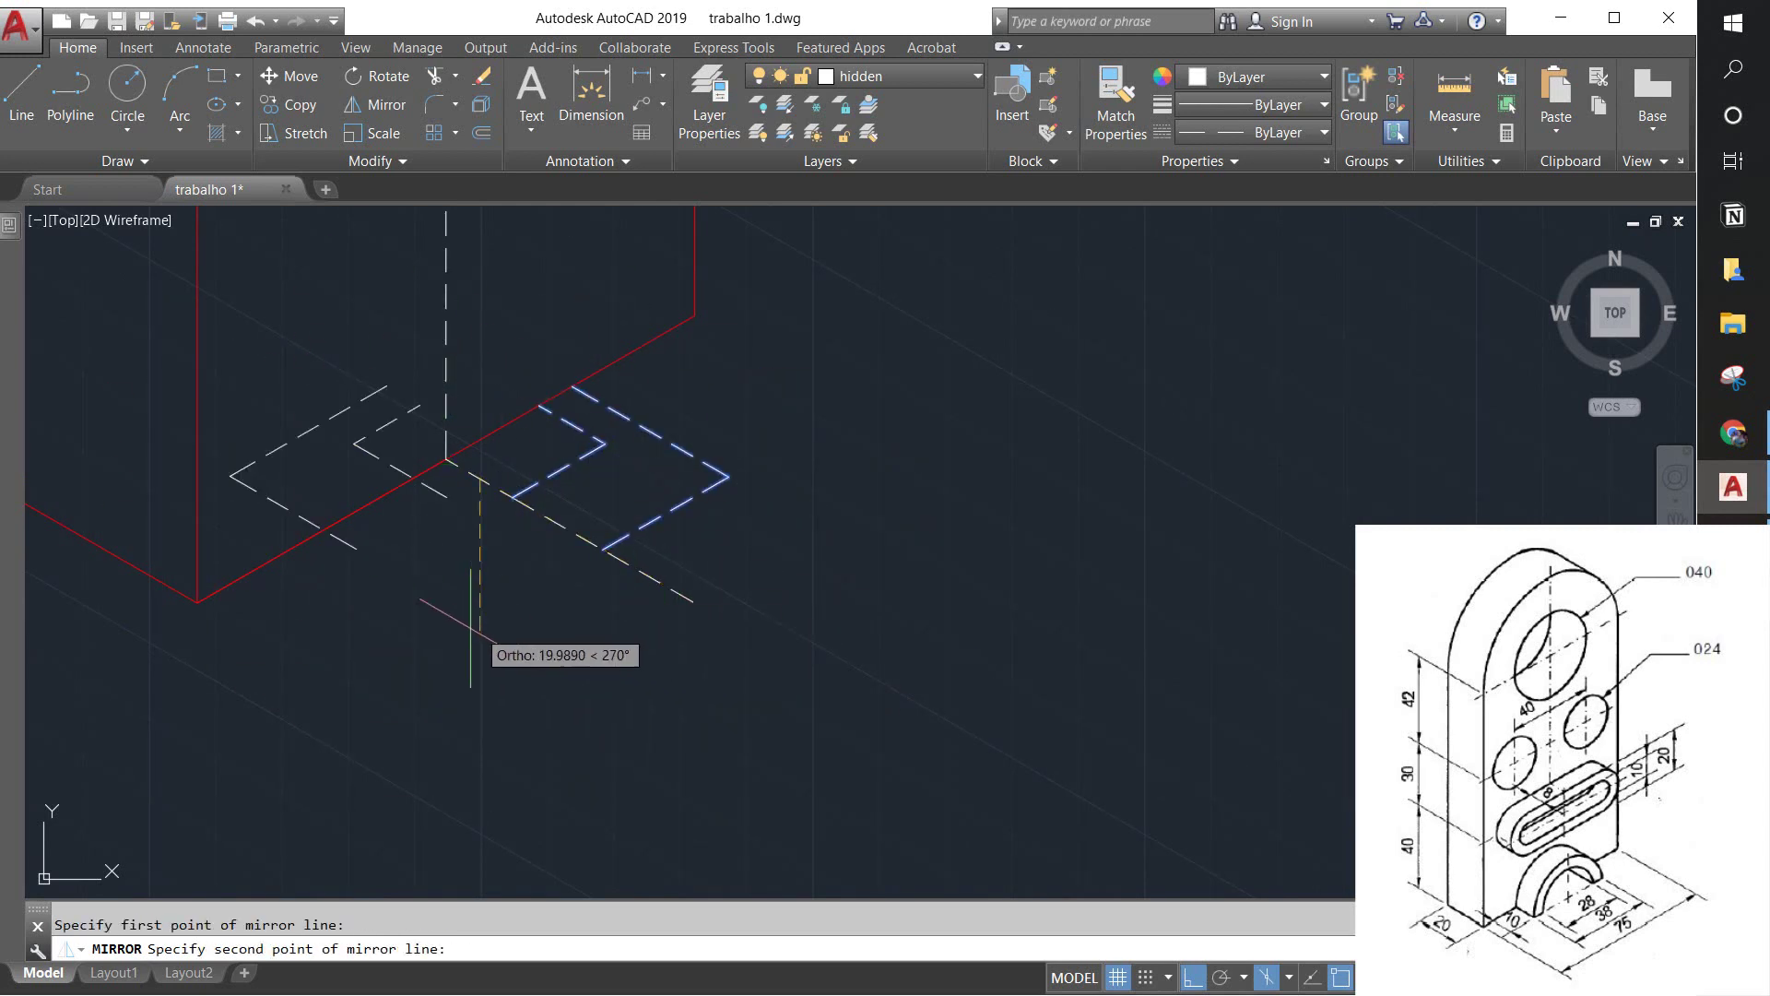
key(Escape)
Draw two pairs of 10-unit parallel dashed lines from the intersections
key(F5)
key(F5)
text(l)
key(Return)
click(512, 498)
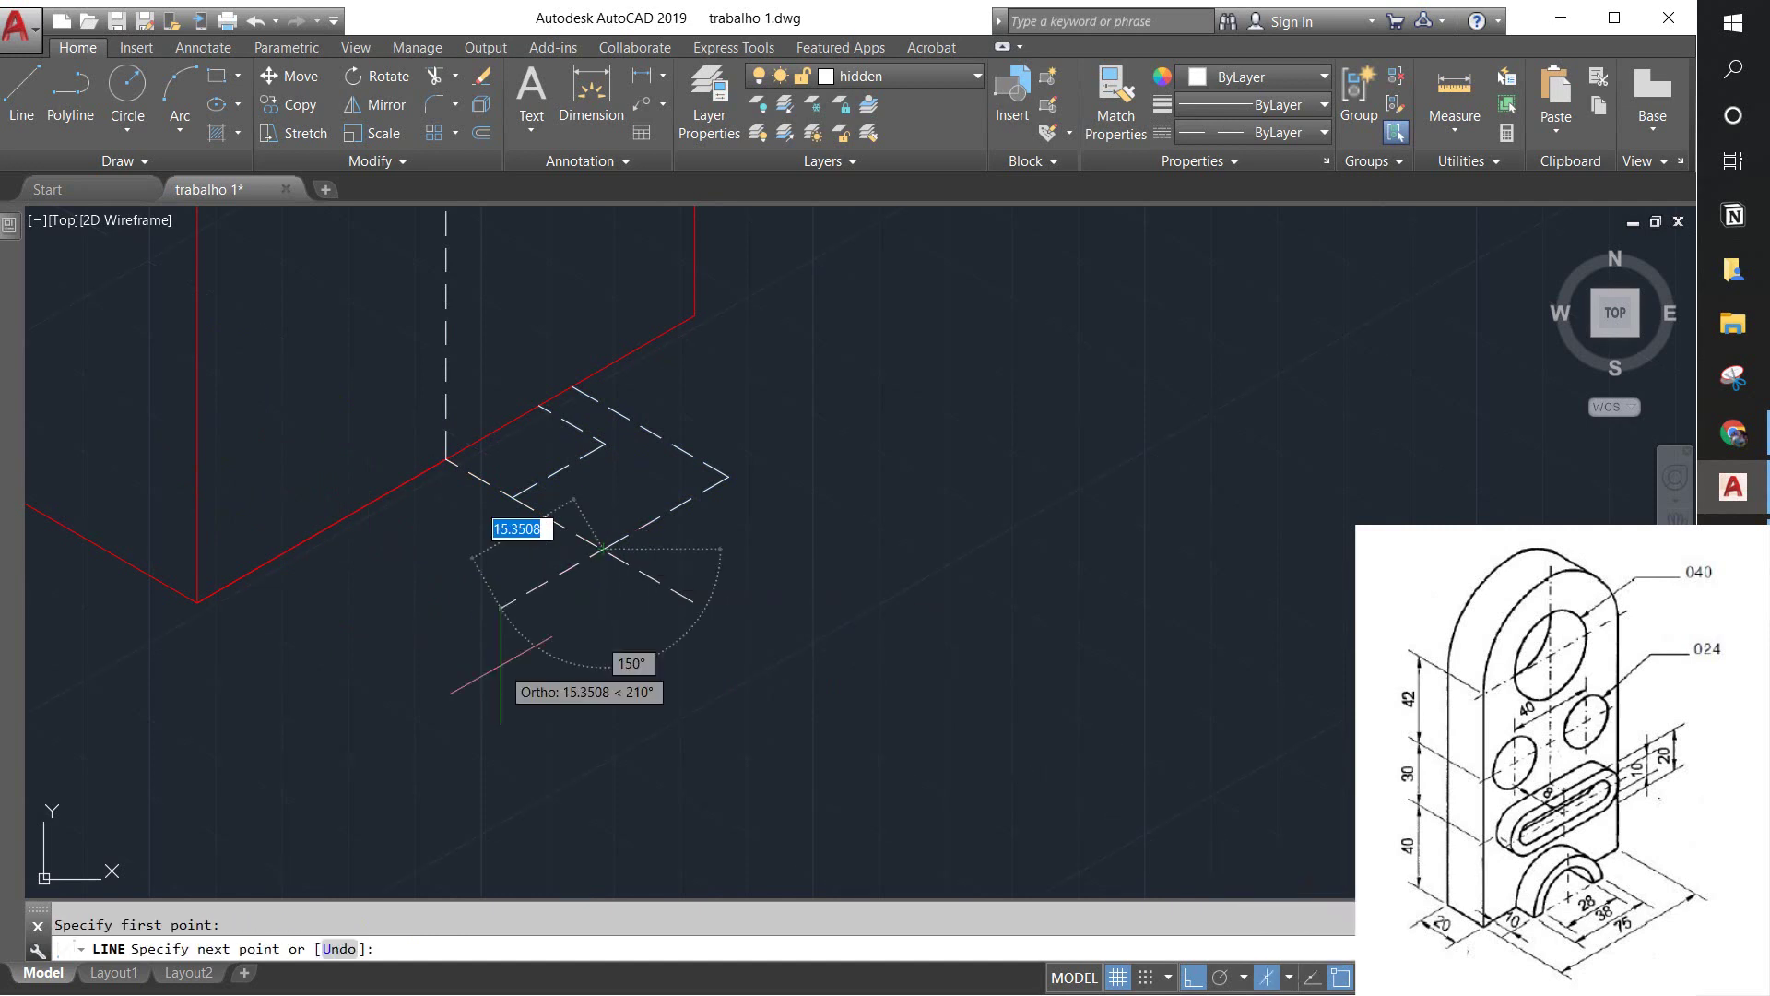
text(10)
key(Return)
key(Return)
key(Return)
click(604, 549)
key(F5)
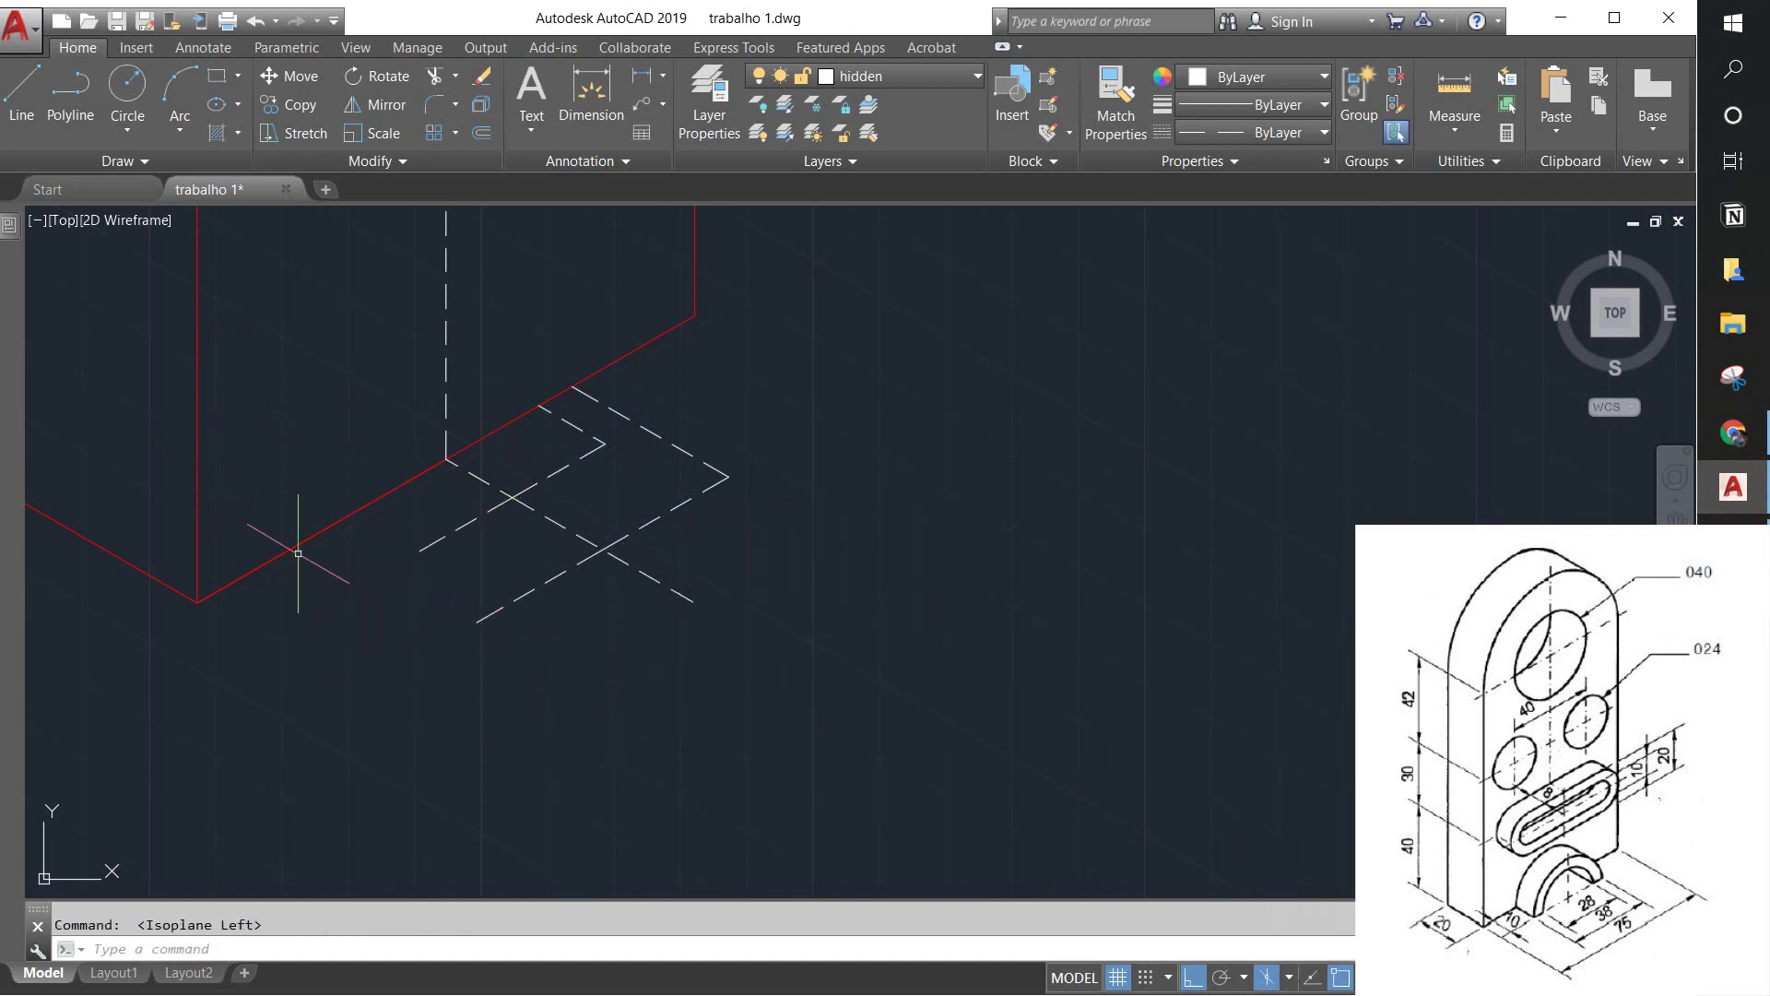
click(419, 550)
text(10)
key(Return)
key(Return)
key(Return)
click(476, 620)
Trim the dashed overshoots past the red edge
text(tri)
key(Return)
click(316, 415)
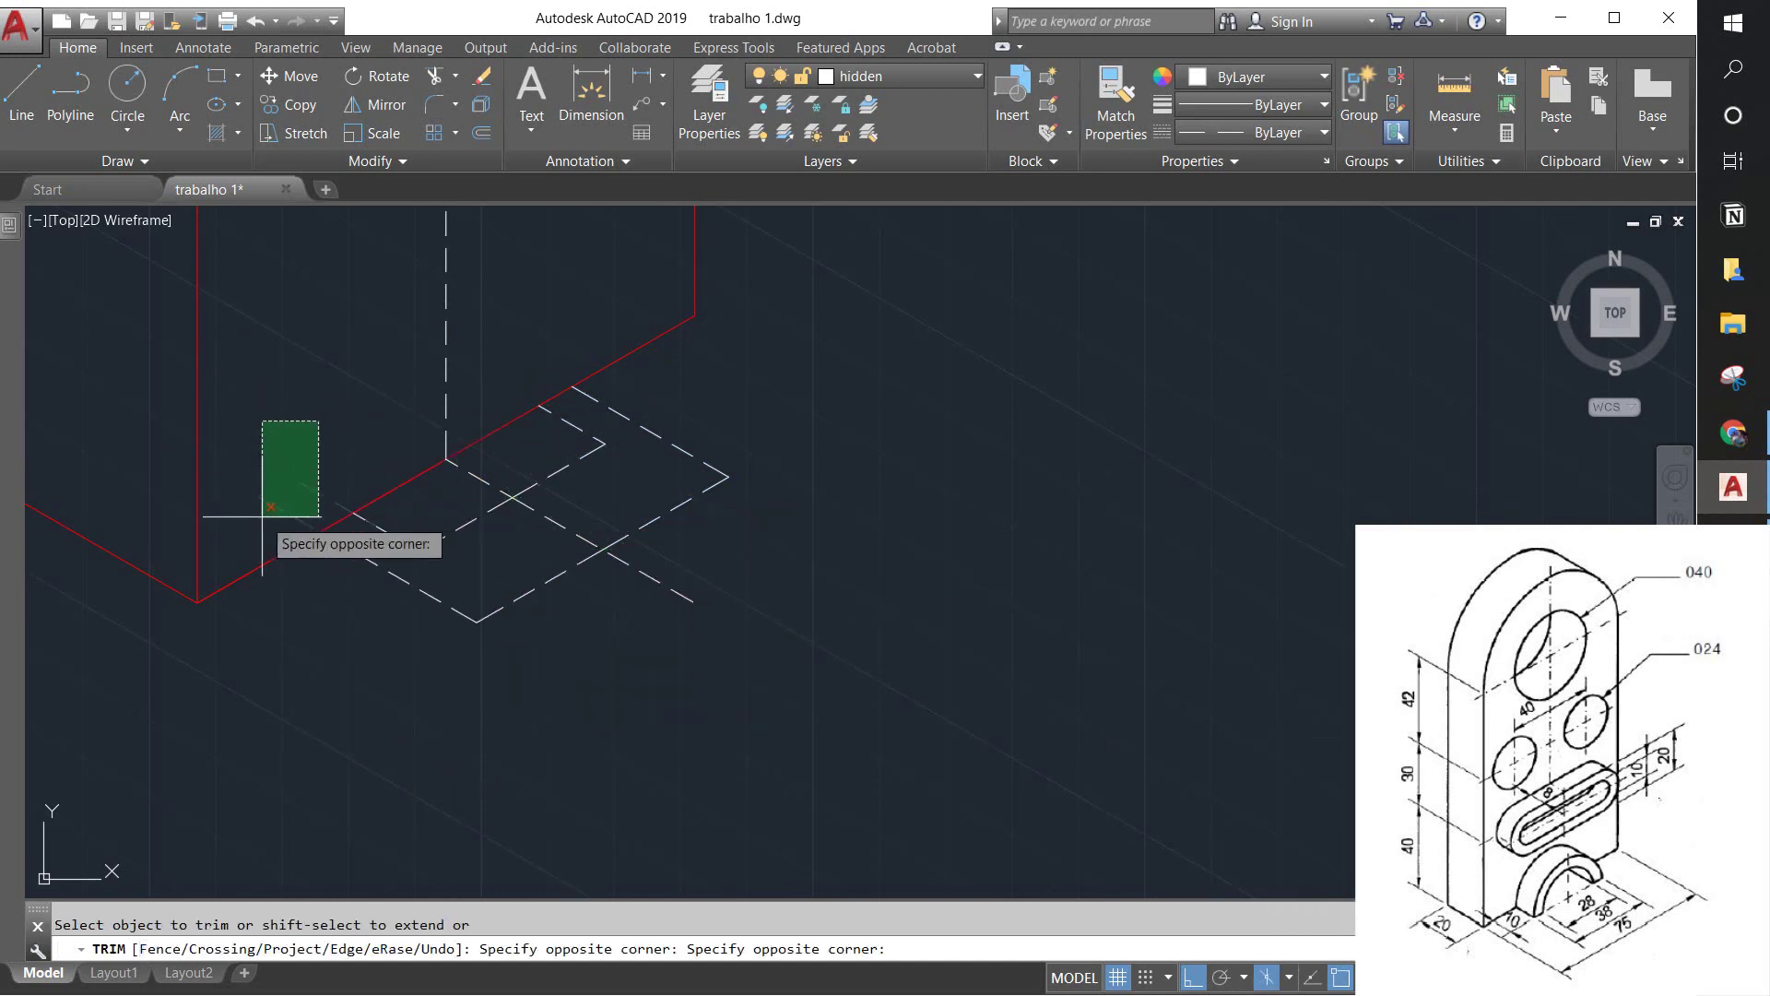
click(263, 521)
key(Escape)
scroll(503, 387, up, 2)
scroll(362, 552, down, 3)
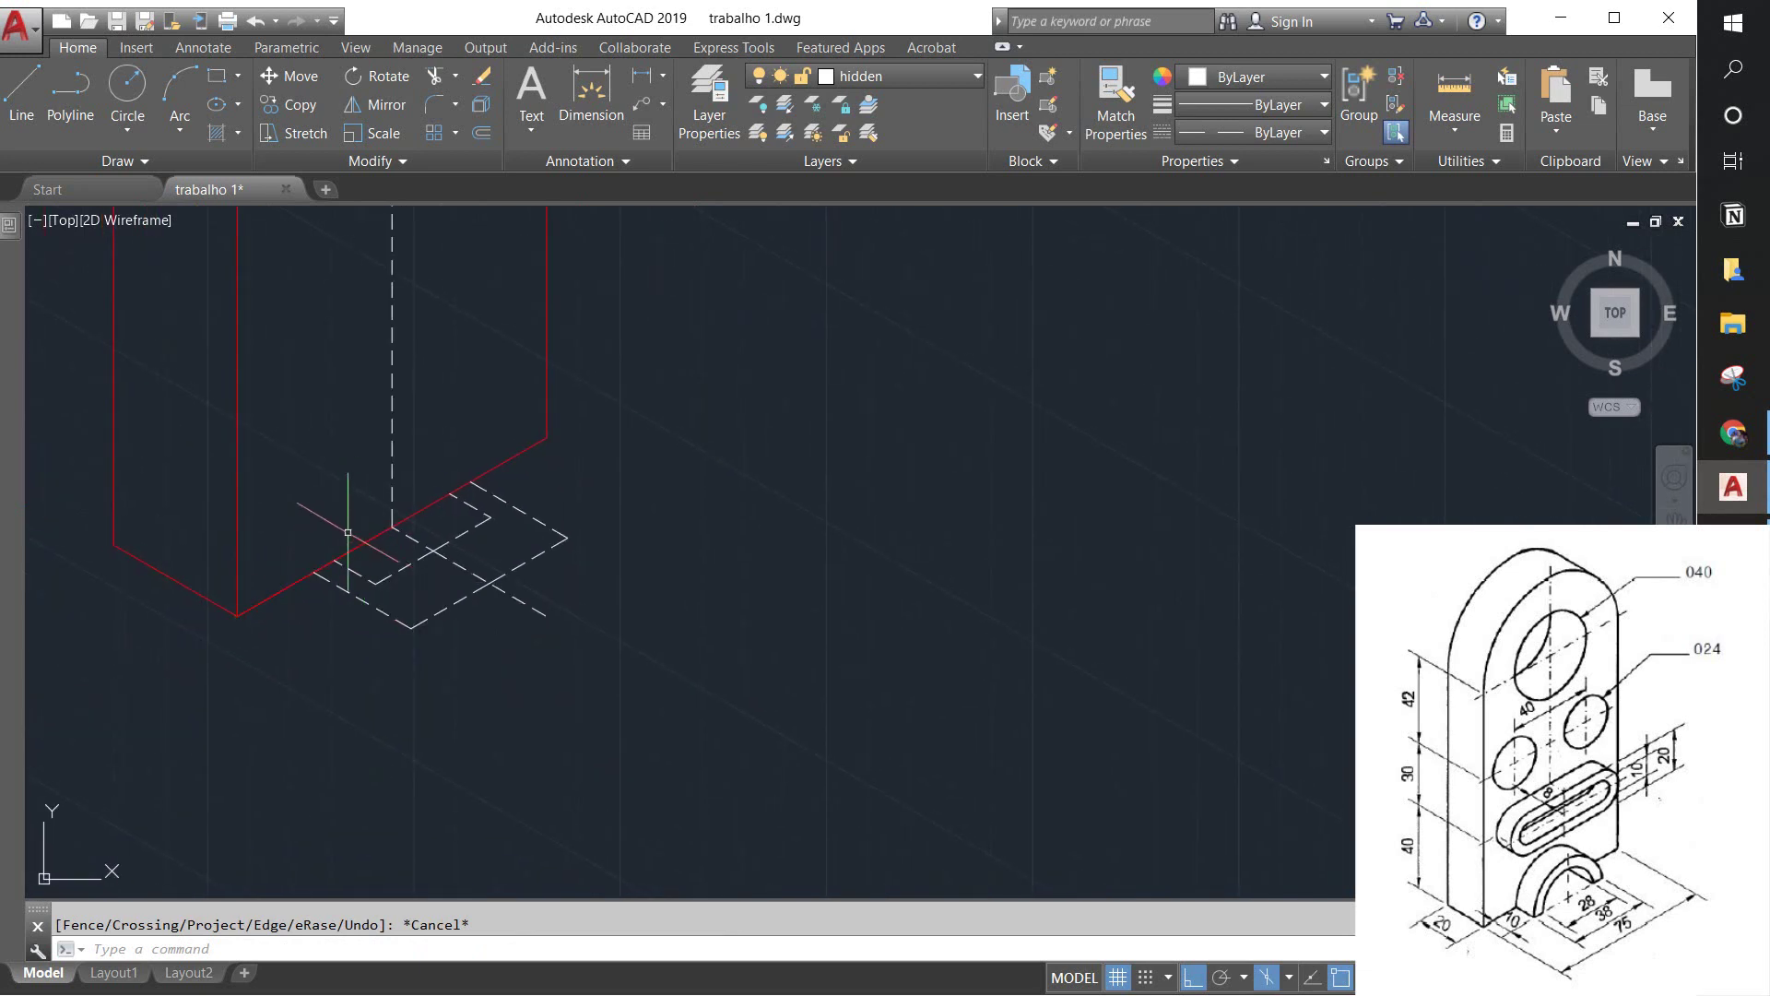
Try a three-point arc and an ellipse between the cutout's base points, turning Ortho off, then cancel both
click(180, 130)
click(212, 185)
click(315, 569)
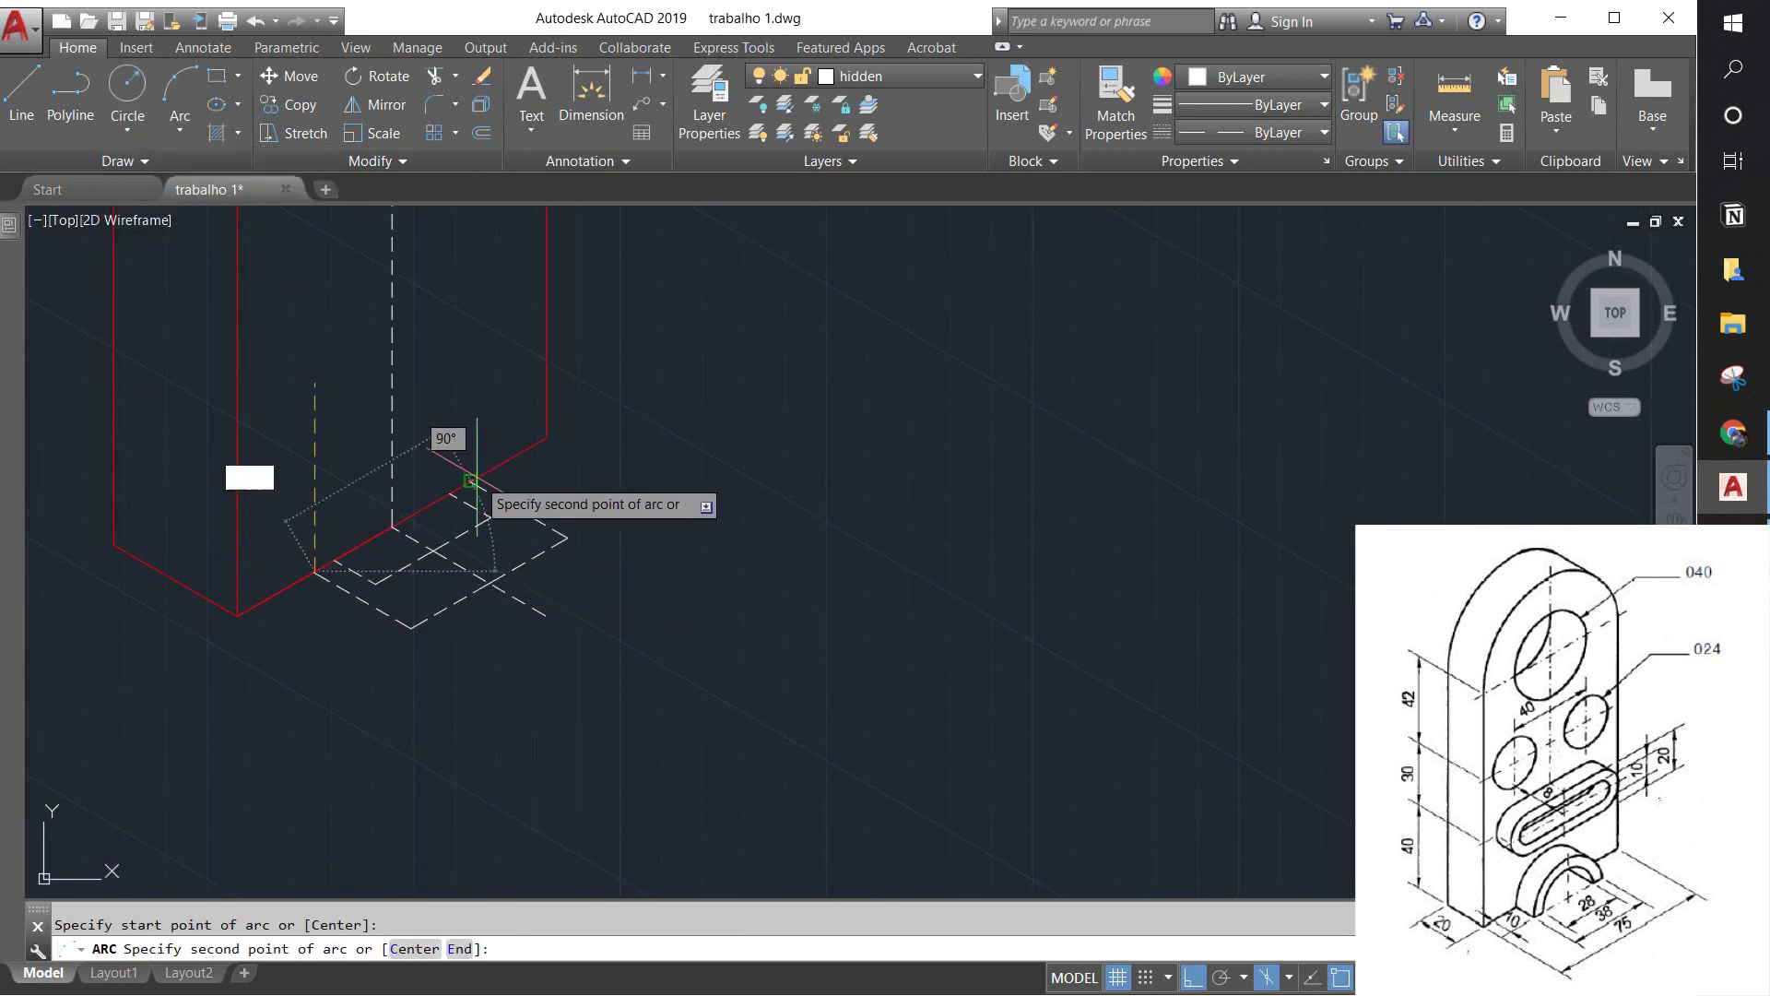
click(470, 481)
key(F8)
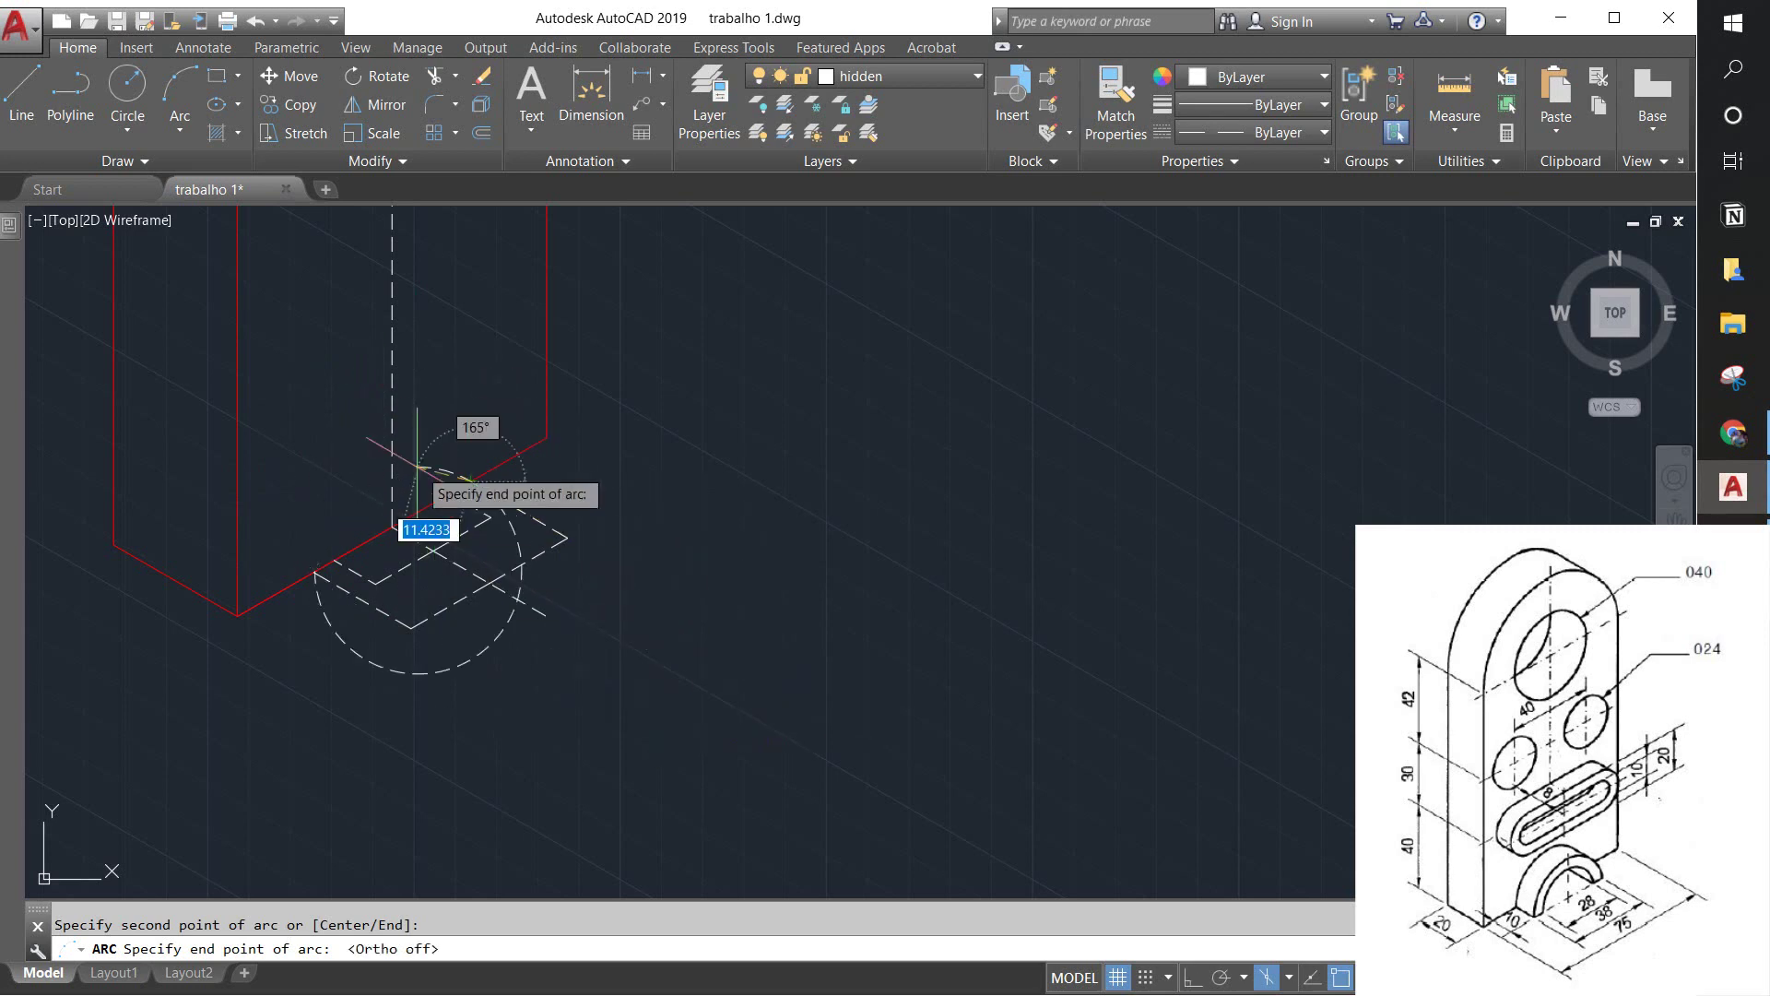
key(Escape)
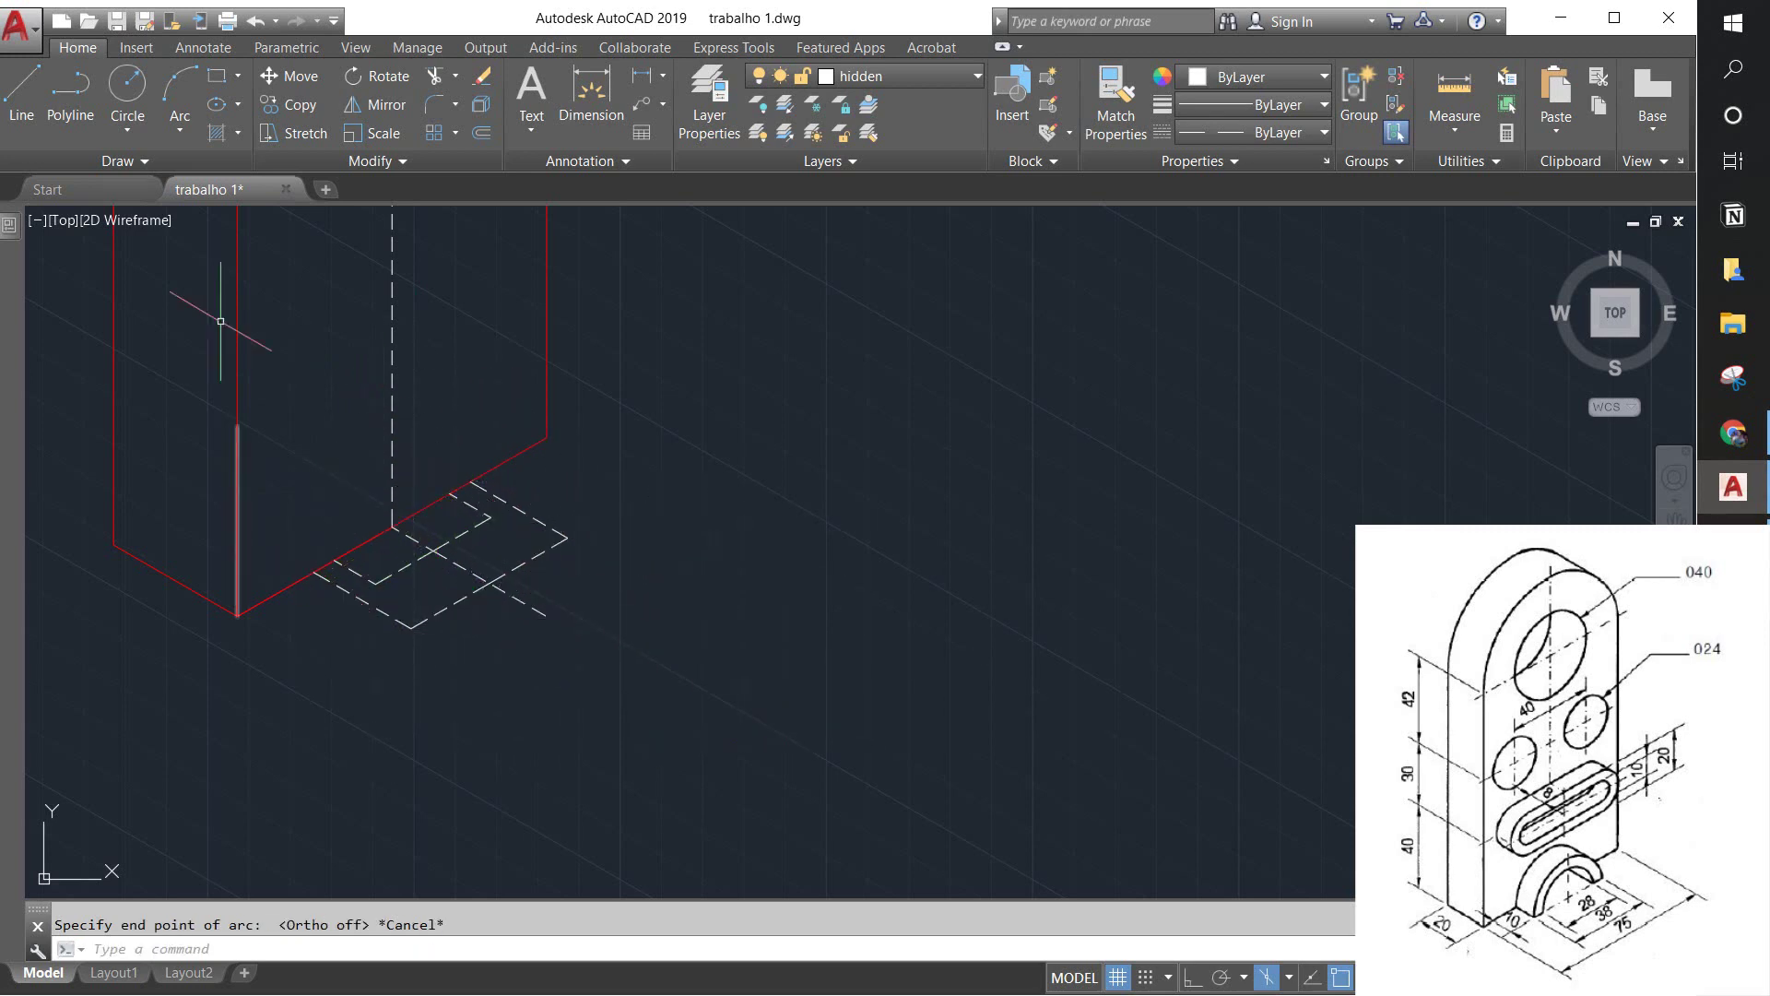
click(316, 569)
click(468, 480)
key(Escape)
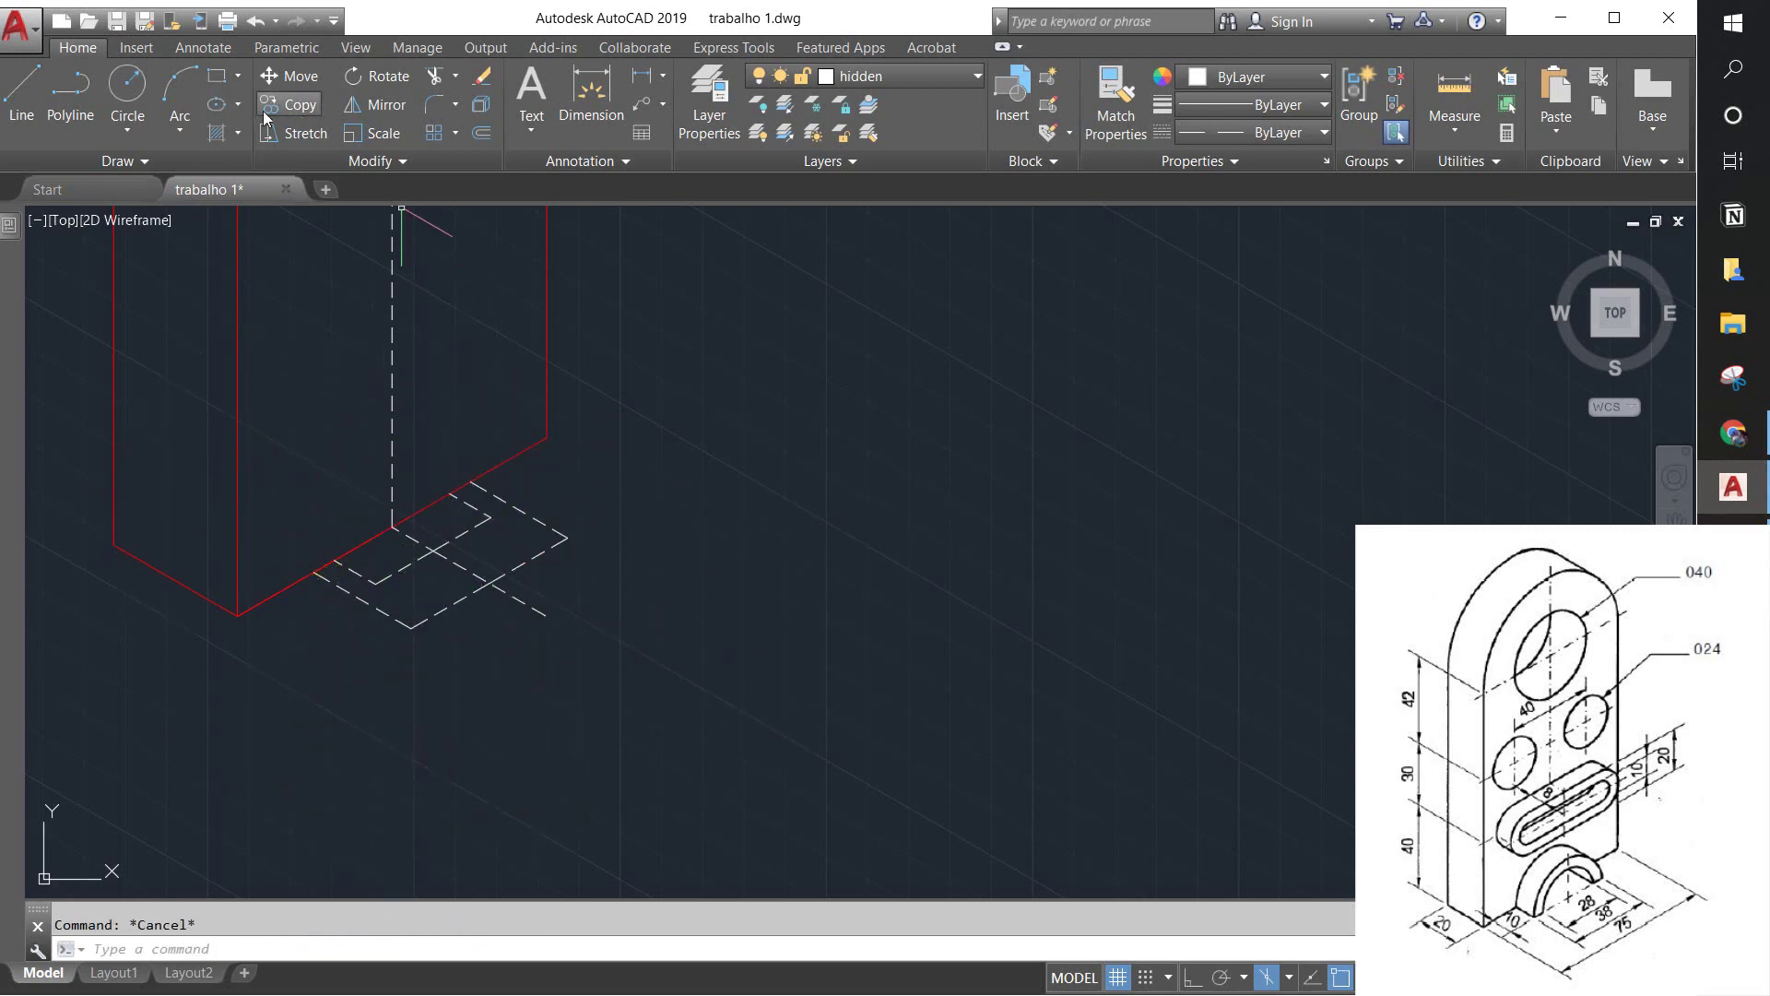
Draw the large base-cutout ellipse by its axis ends, sized 20
click(237, 104)
click(265, 188)
click(315, 569)
click(469, 479)
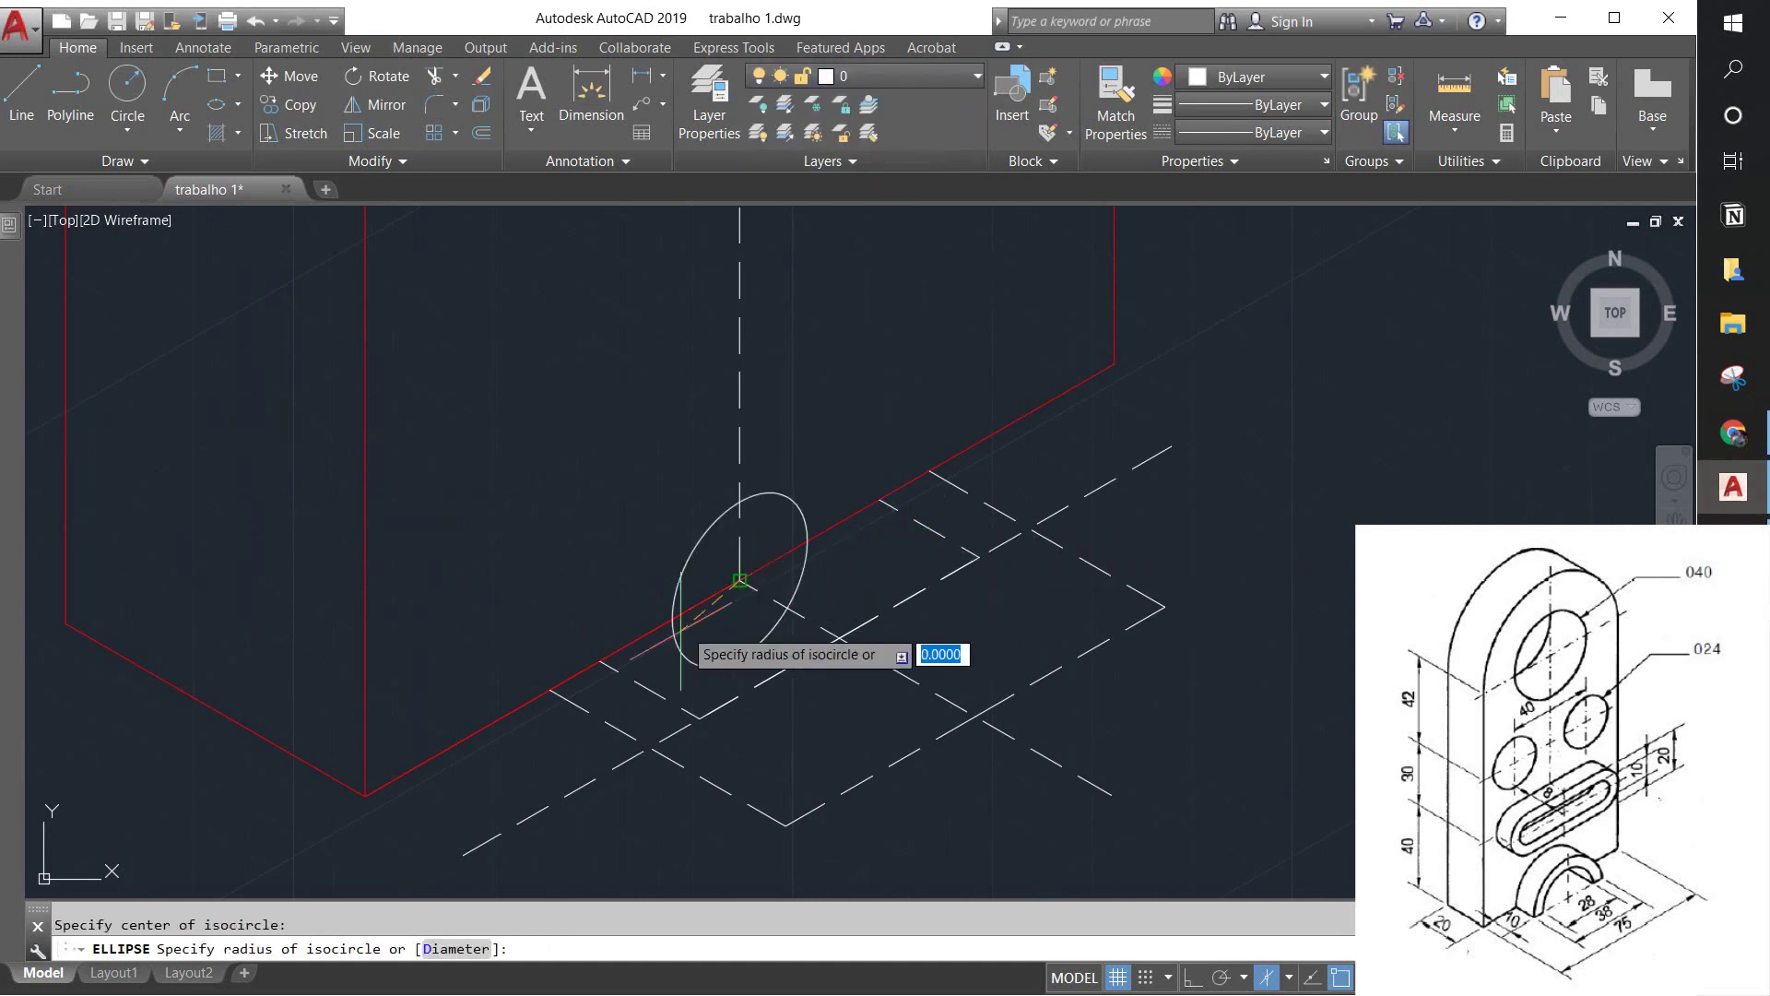
text(20)
key(Return)
Add a 15-unit isocircle for the smaller ring of the cutout
middle_drag(821, 632, 754, 590)
key(Return)
text(i)
key(Return)
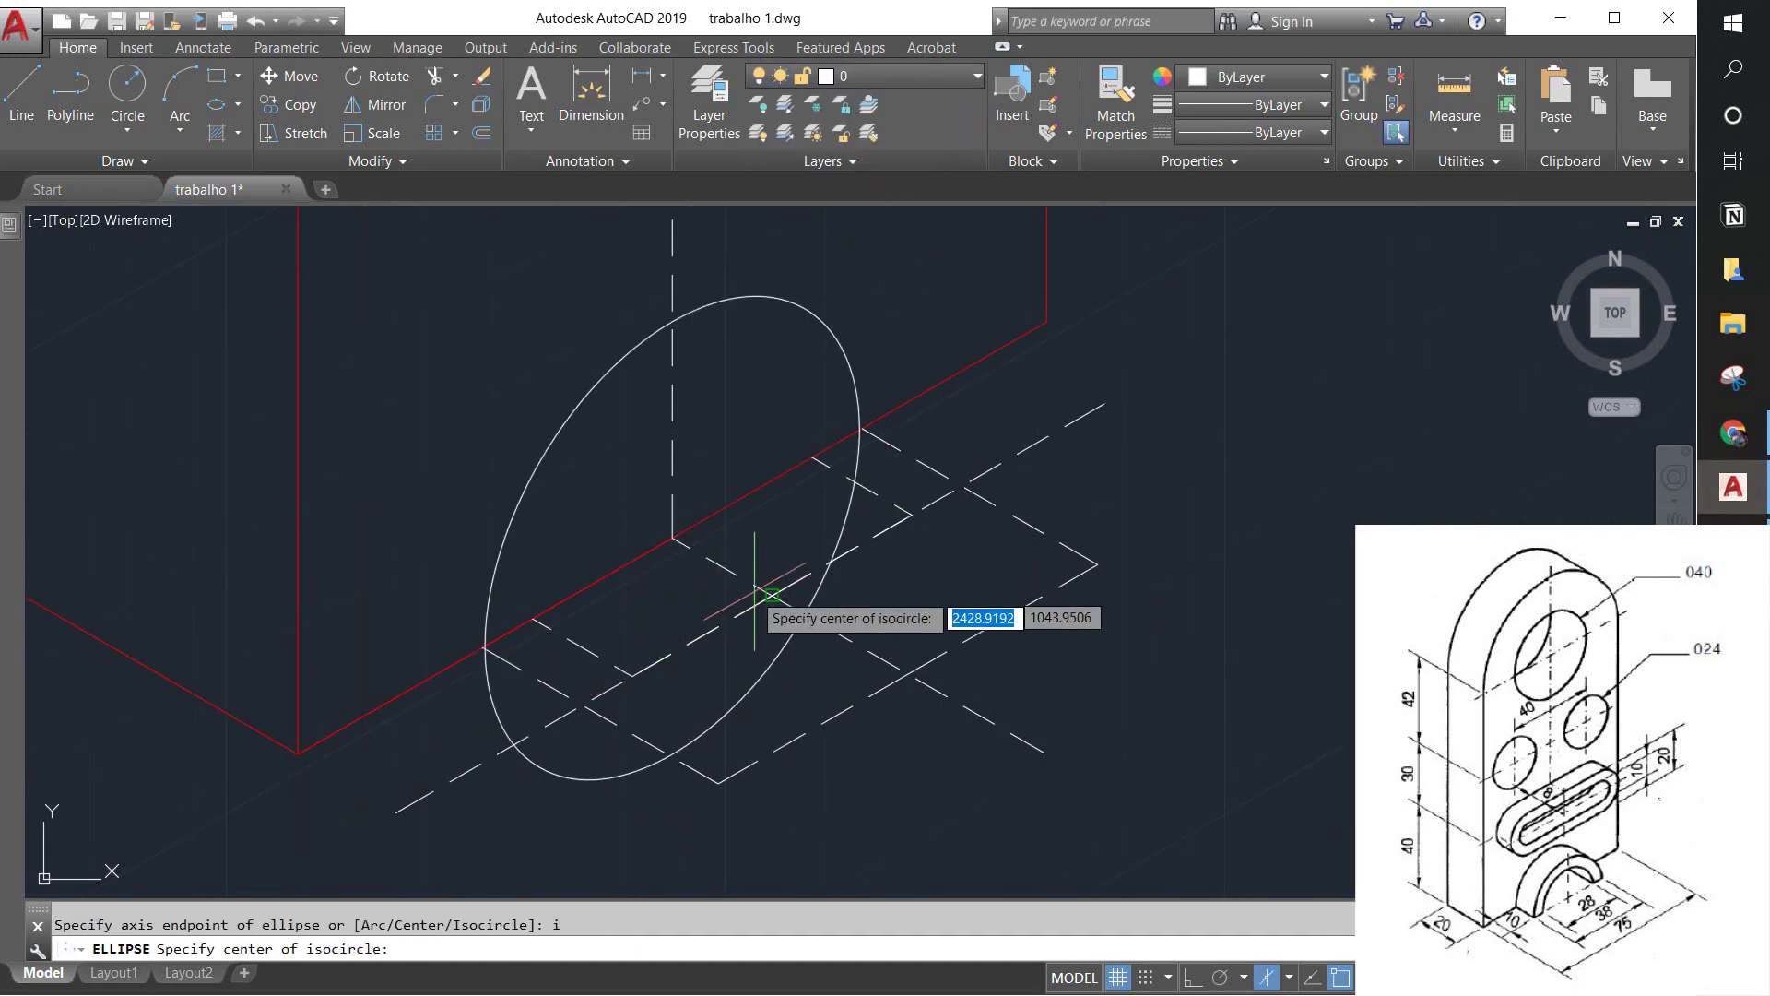
click(755, 590)
text(15)
key(Return)
Start another isocircle centred on the smaller one and adjust the view around it
key(Return)
text(i)
key(Return)
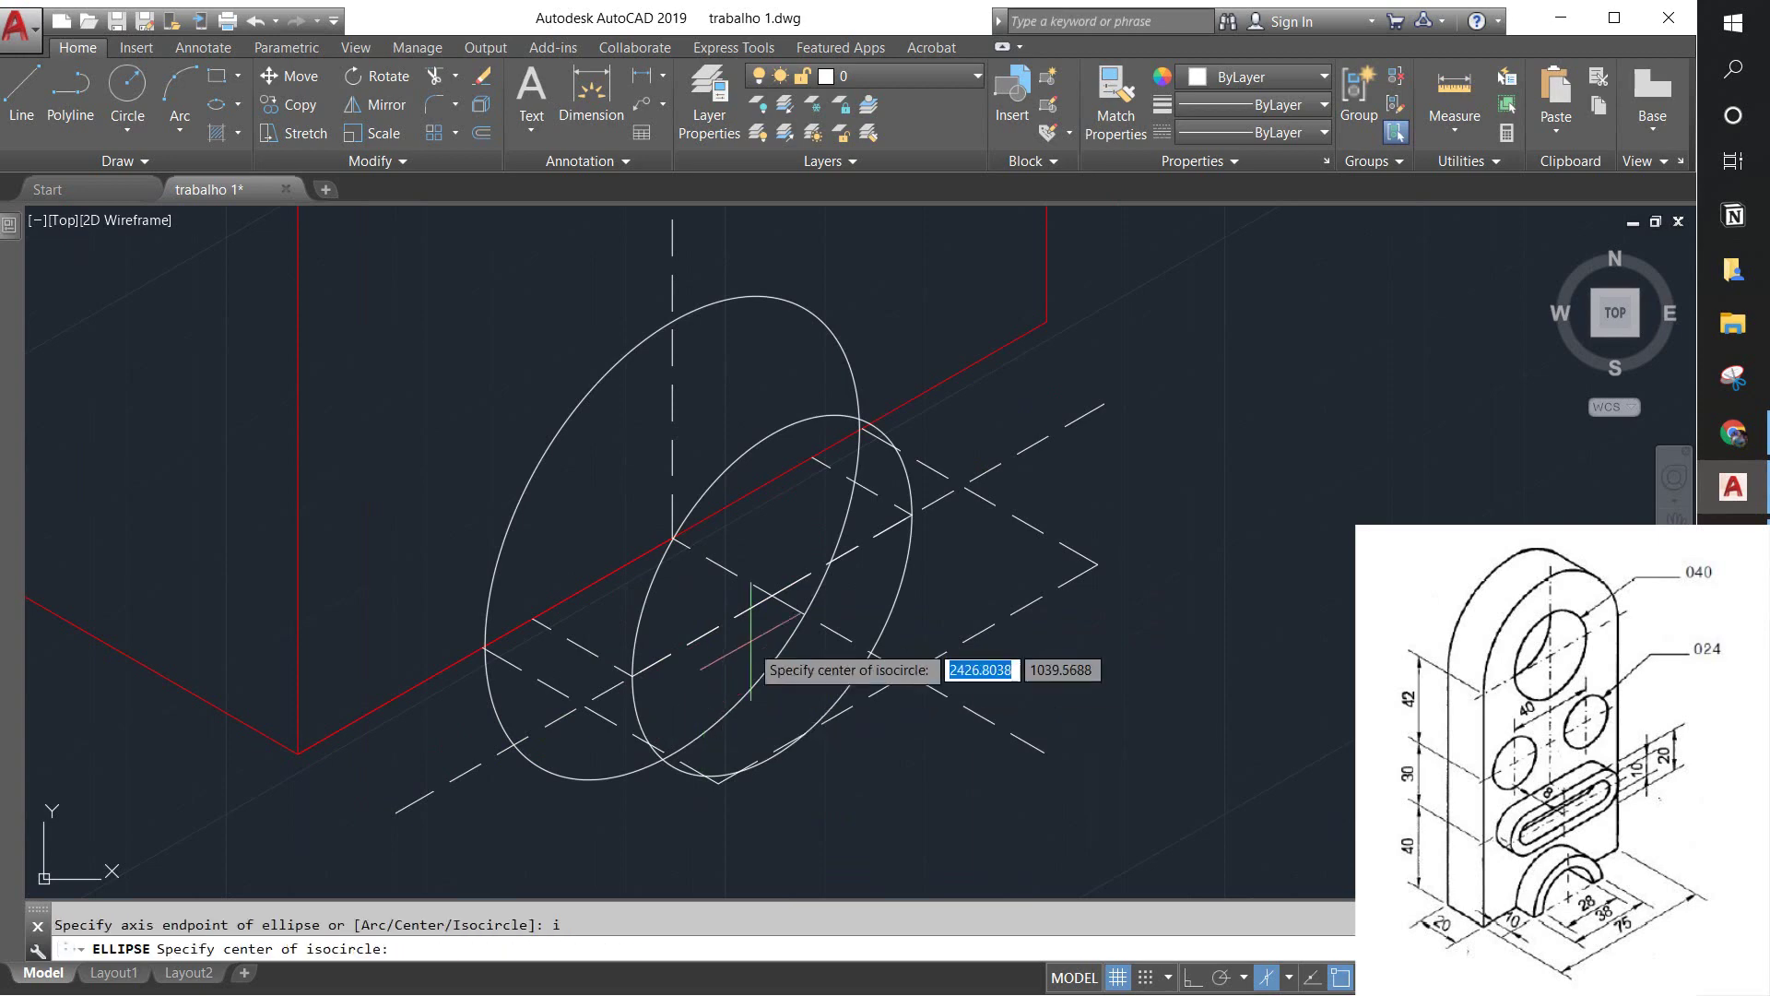
click(773, 596)
scroll(656, 710, down, 4)
middle_drag(656, 710, 846, 618)
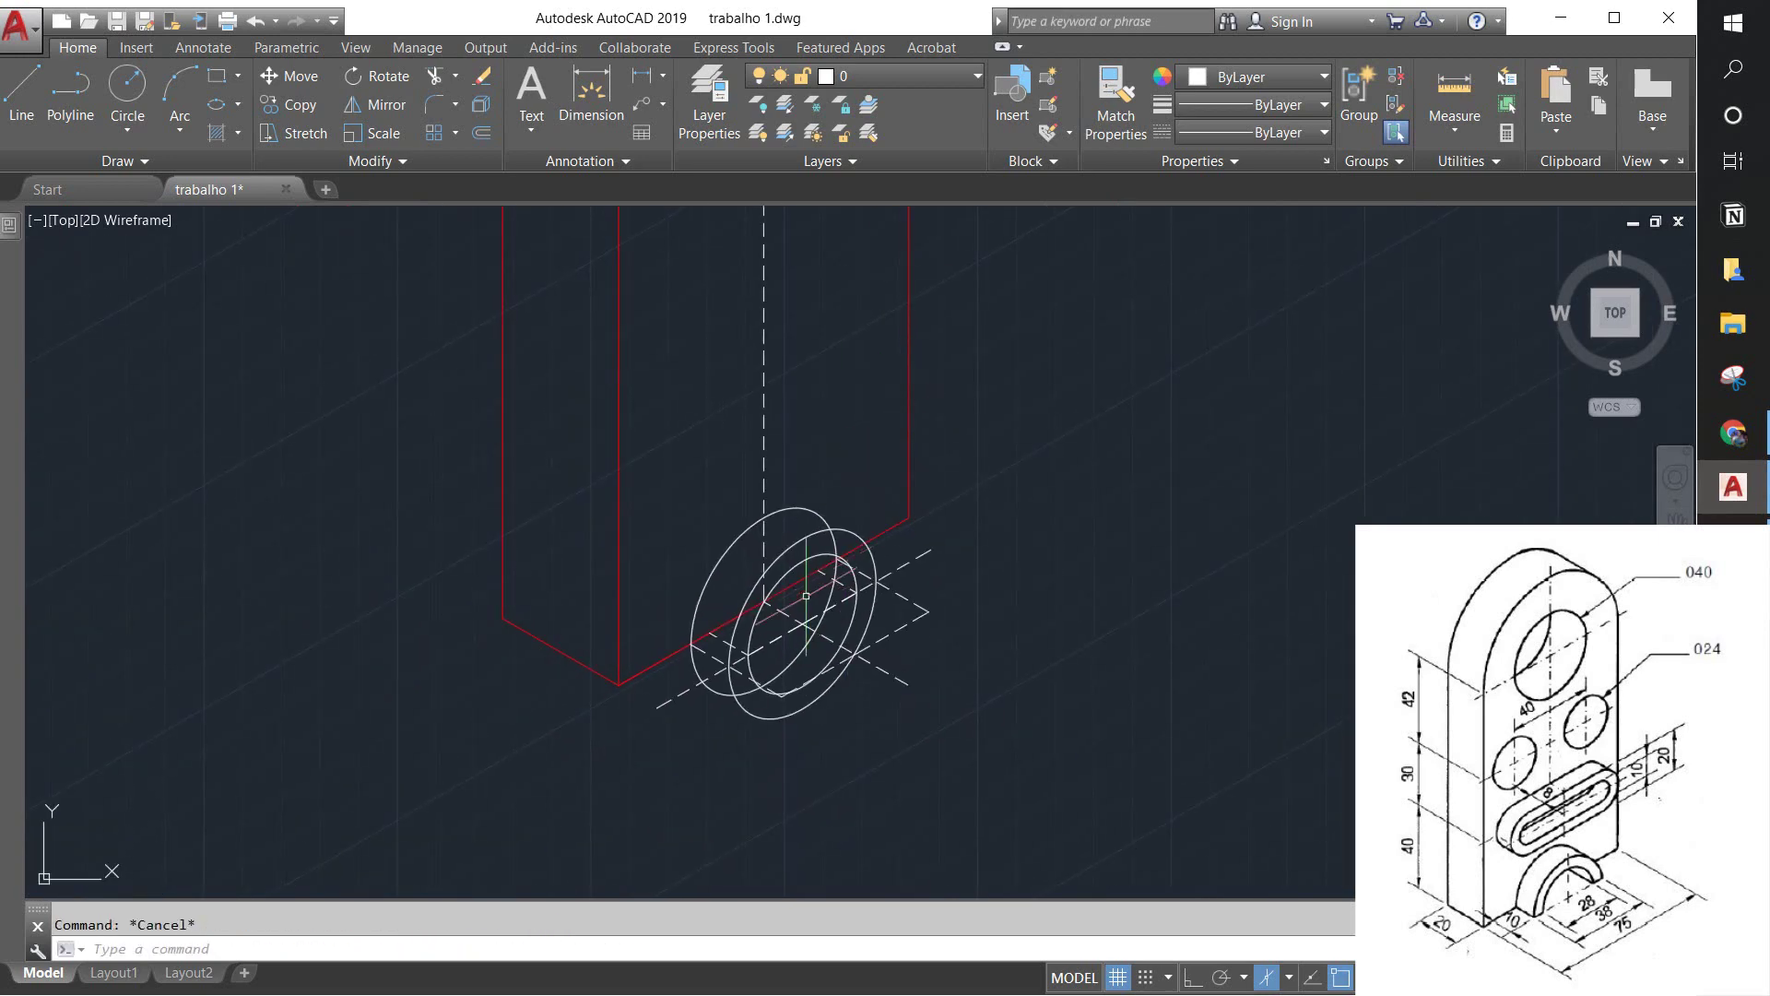
scroll(806, 597, up, 4)
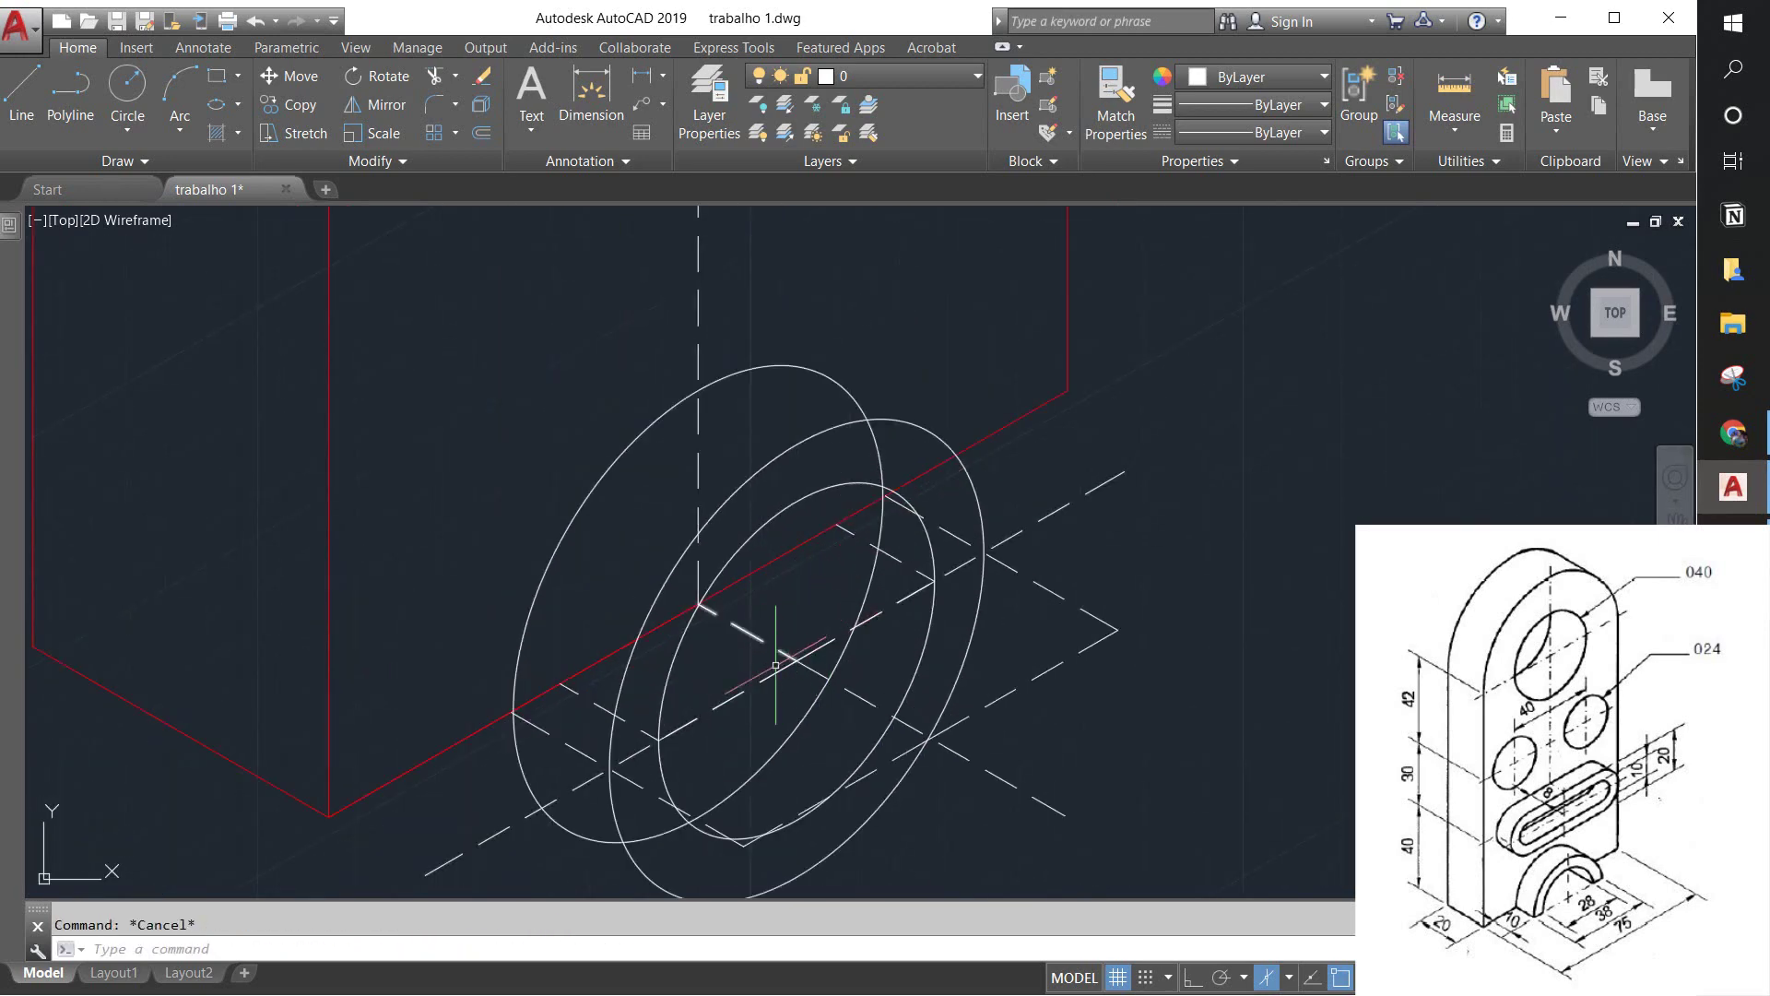
scroll(684, 839, up, 2)
scroll(294, 682, up, 3)
Select the large front ellipse, zoom to inspect it, then cancel
key(Escape)
click(335, 572)
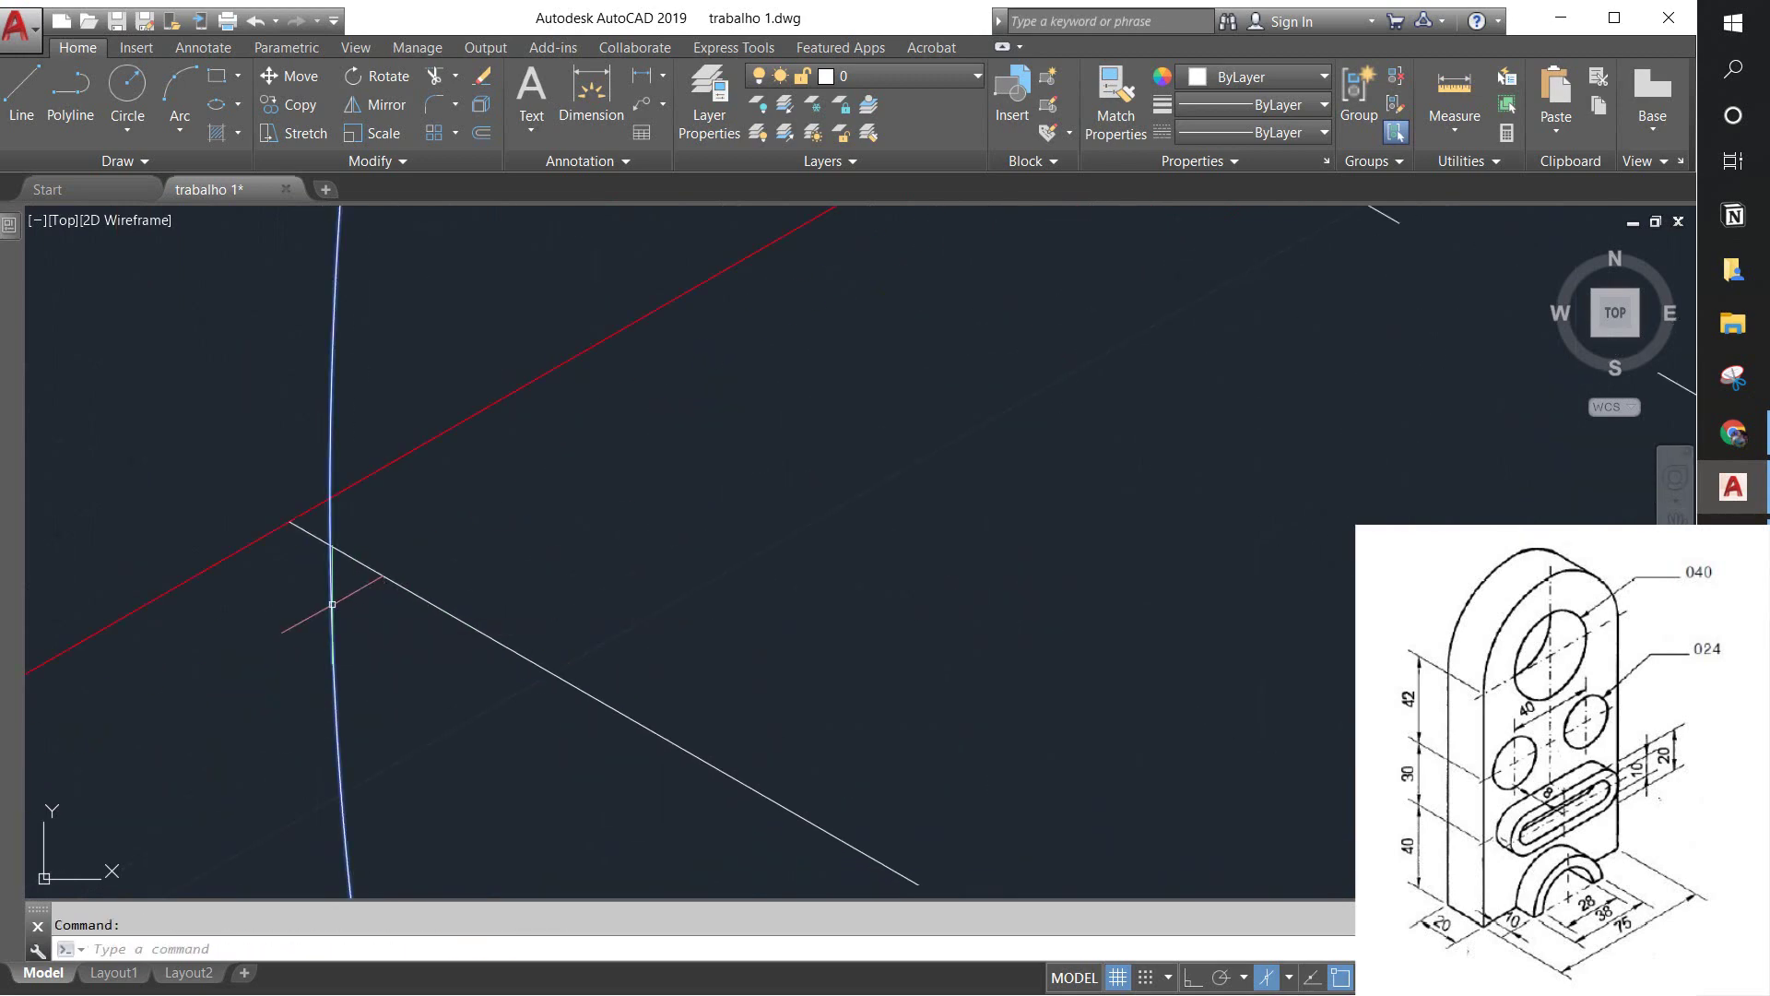
scroll(461, 553, down, 4)
scroll(746, 493, up, 4)
scroll(808, 513, down, 4)
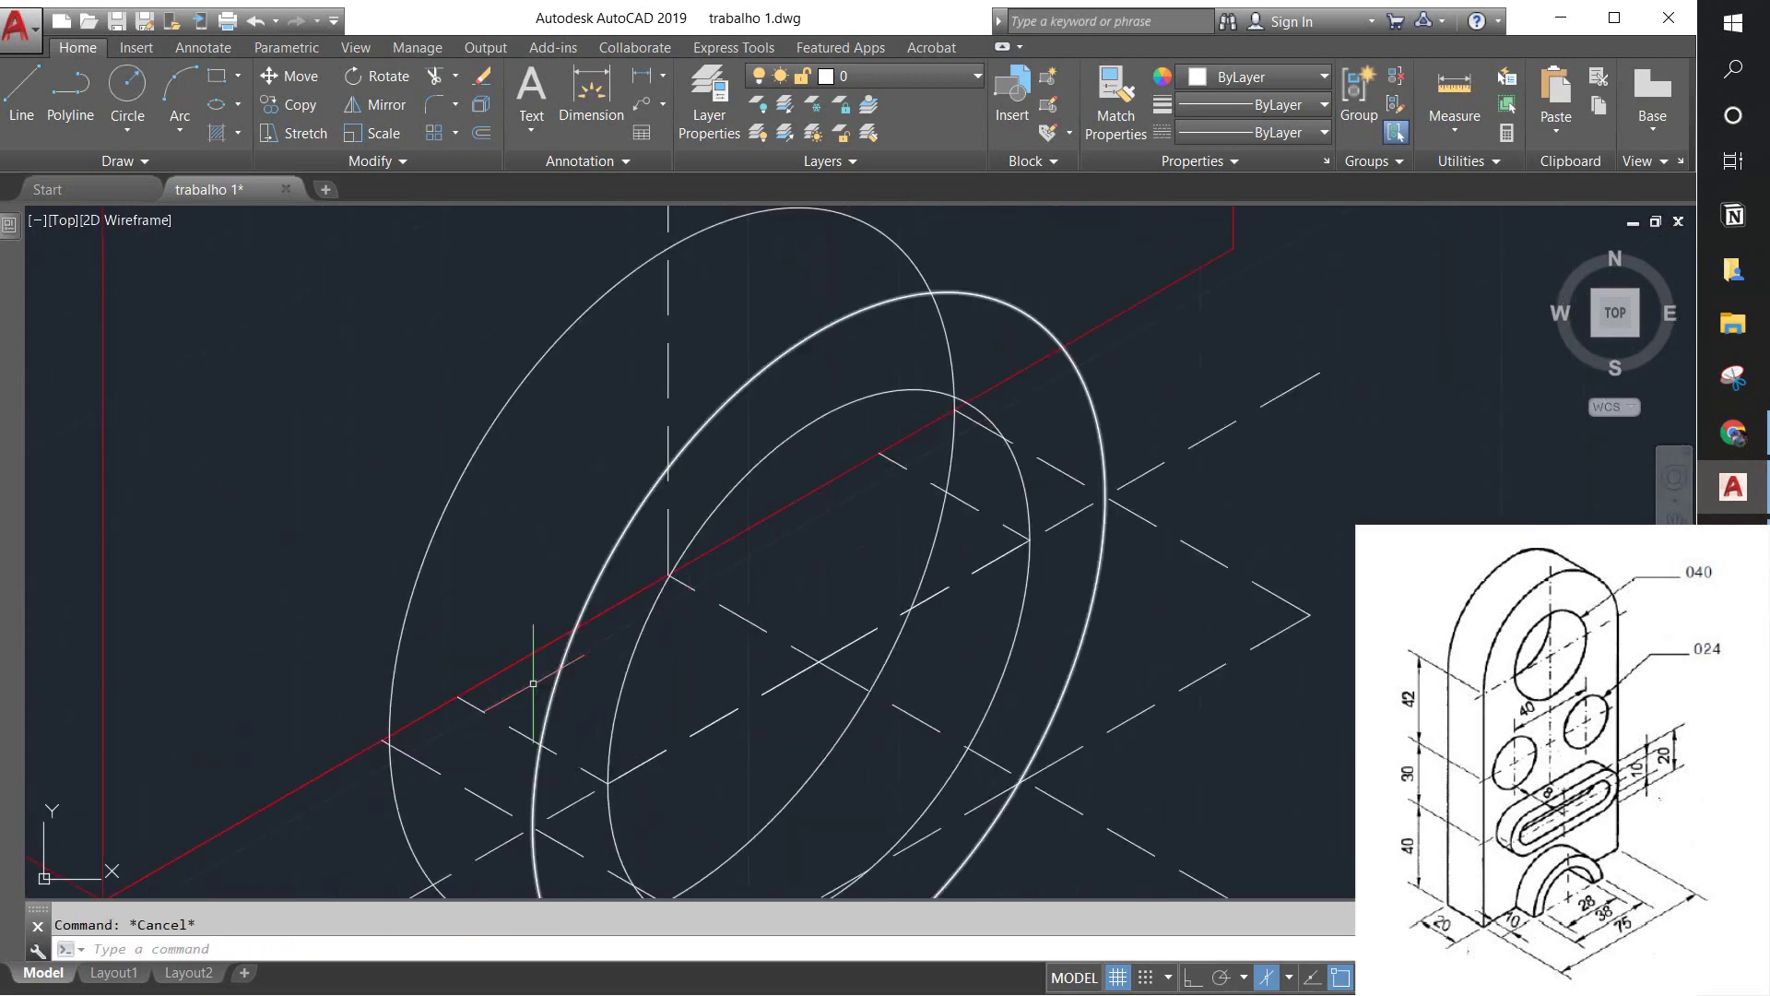
scroll(301, 736, up, 4)
scroll(411, 545, down, 3)
scroll(721, 614, down, 2)
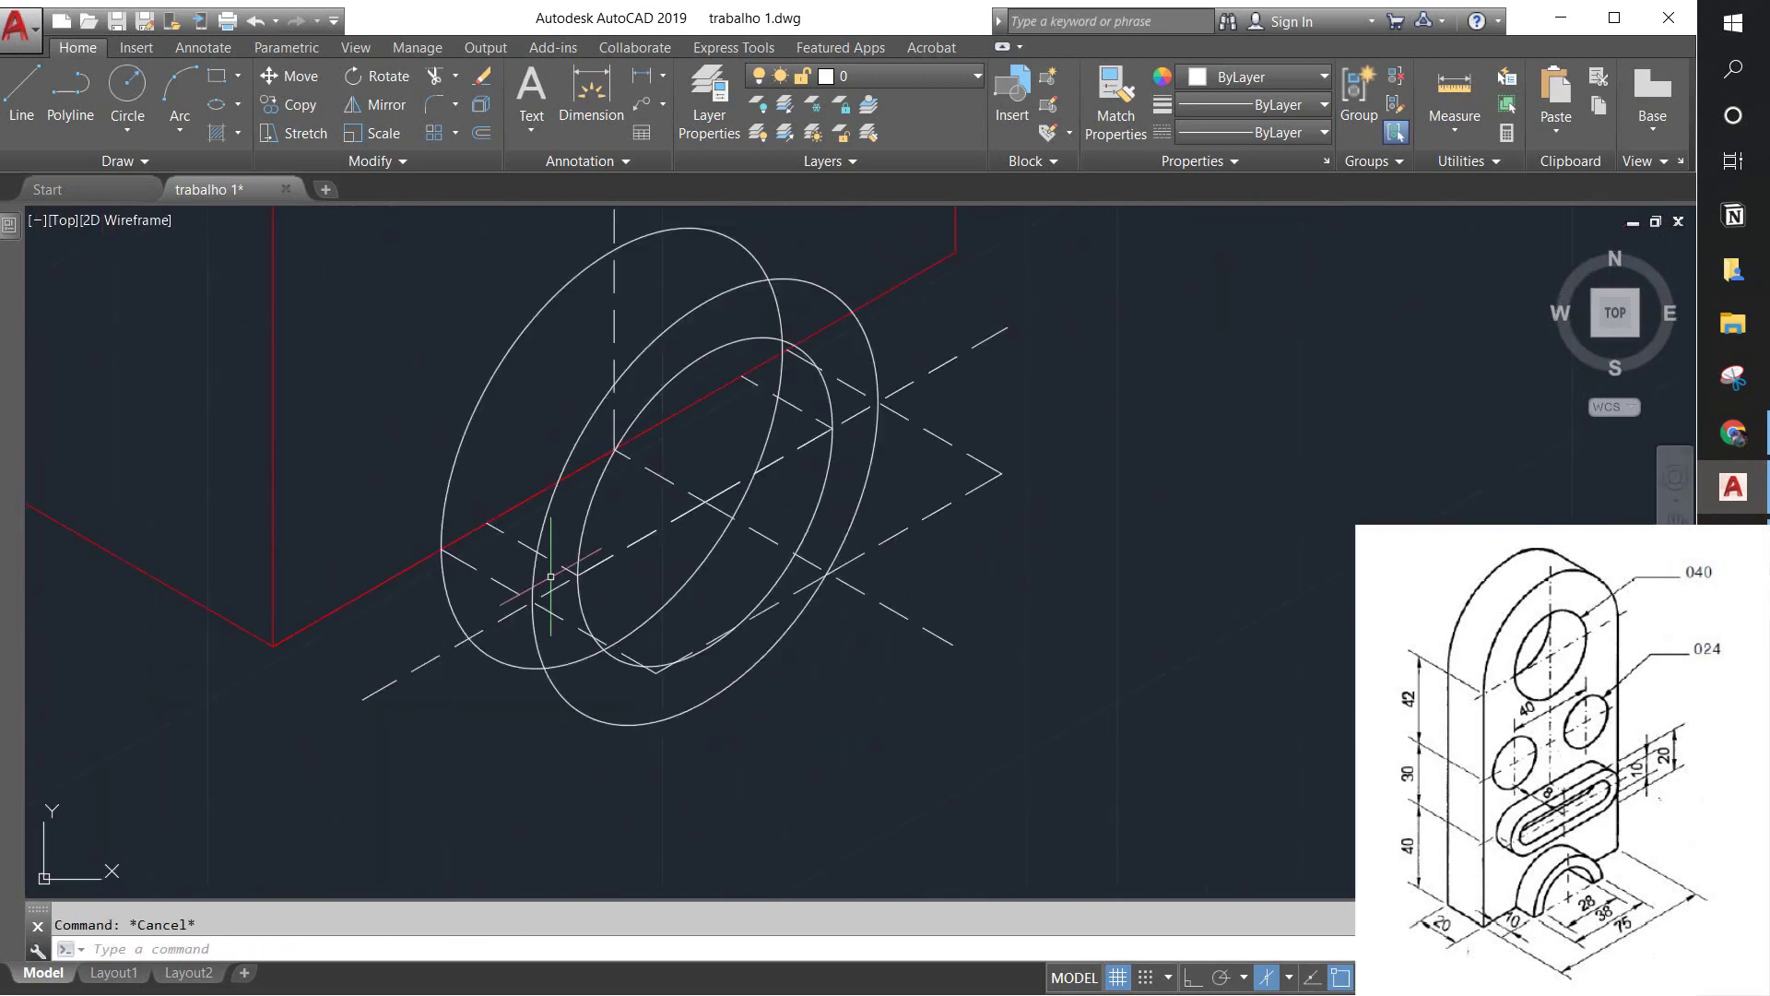
key(Escape)
Select the outer front ellipse and undo an accidental grip stretch
scroll(731, 472, up, 3)
scroll(731, 472, down, 4)
click(701, 645)
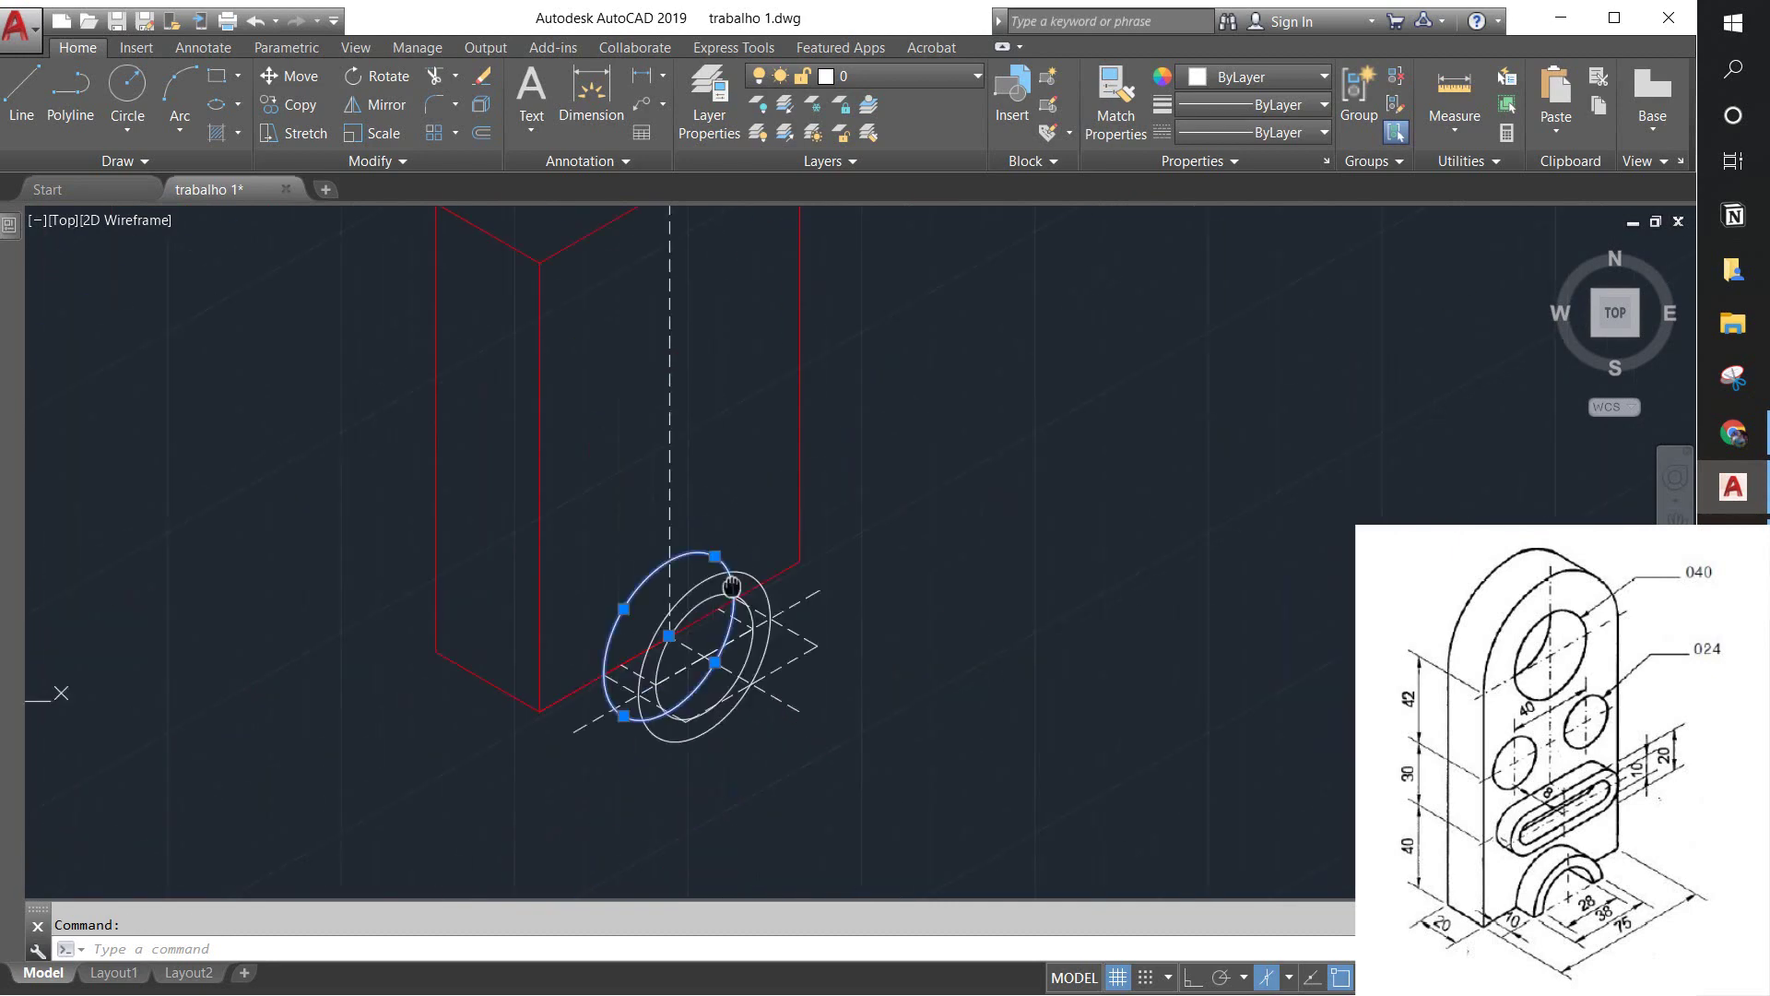
scroll(658, 456, up, 2)
click(657, 457)
key(ctrl+z)
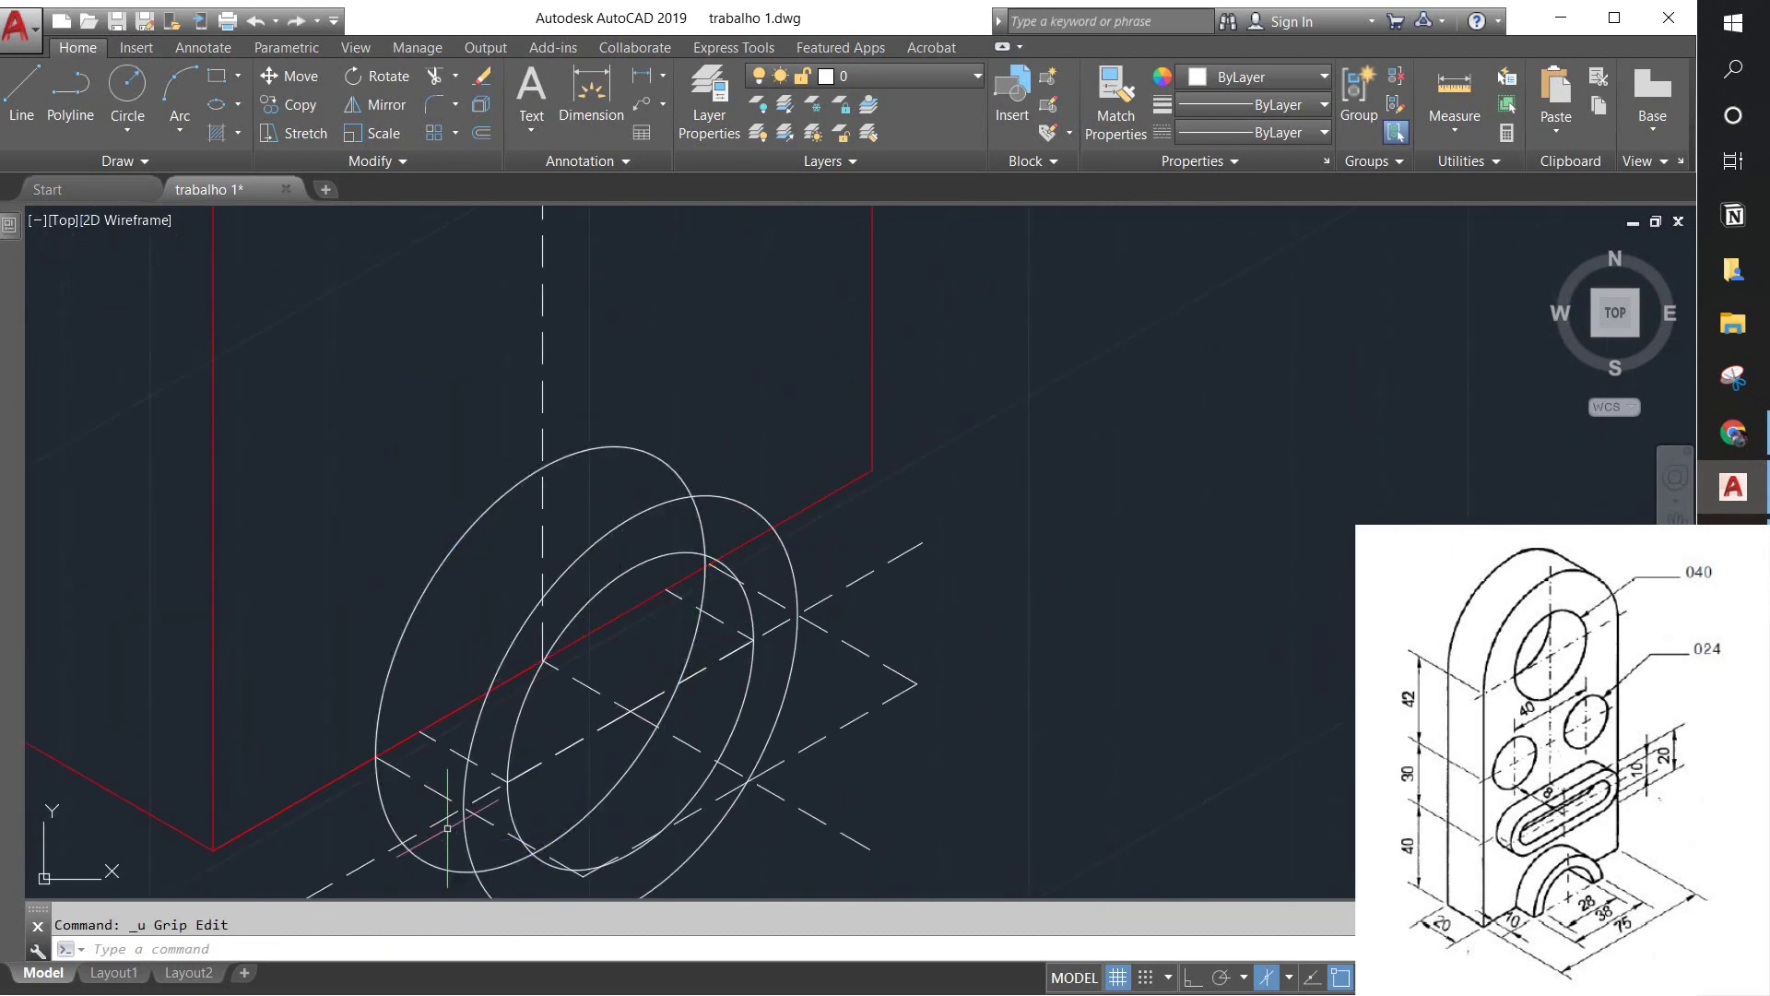
scroll(744, 590, up, 2)
Try 30° isometric connecting lines from the outer ellipse, cancelling the trial attempts
click(443, 537)
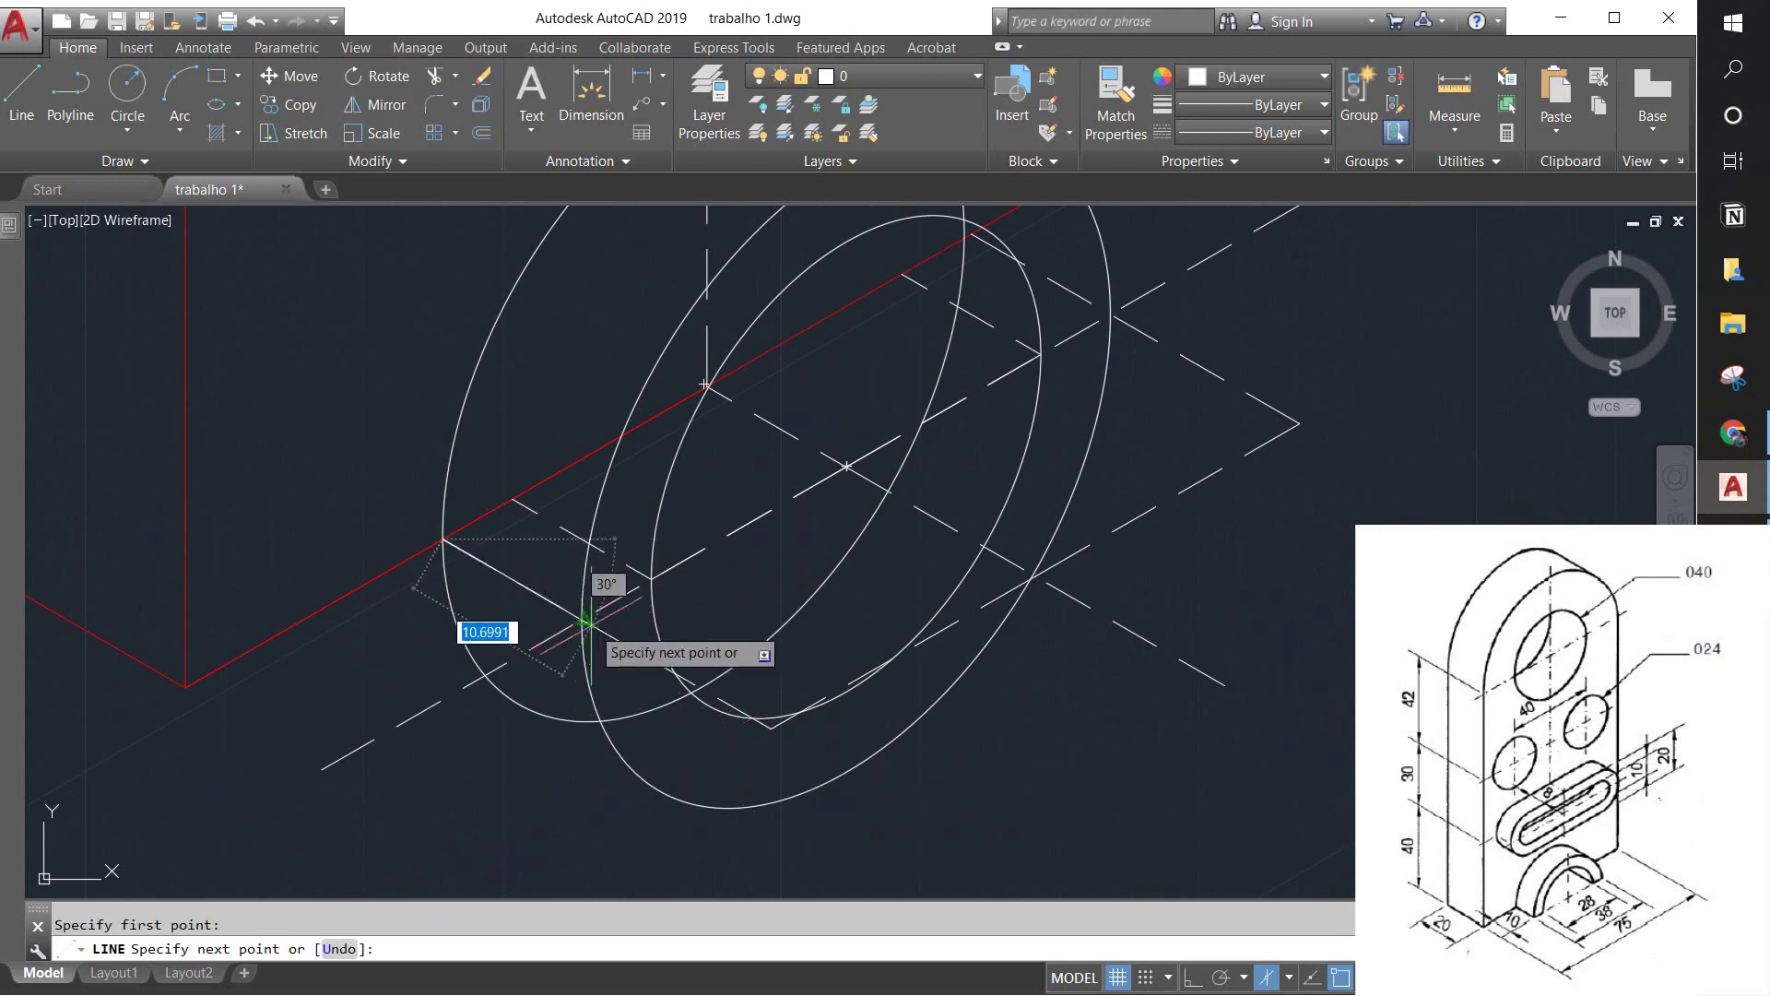
key(Escape)
scroll(573, 593, up, 3)
click(337, 455)
scroll(415, 507, down, 3)
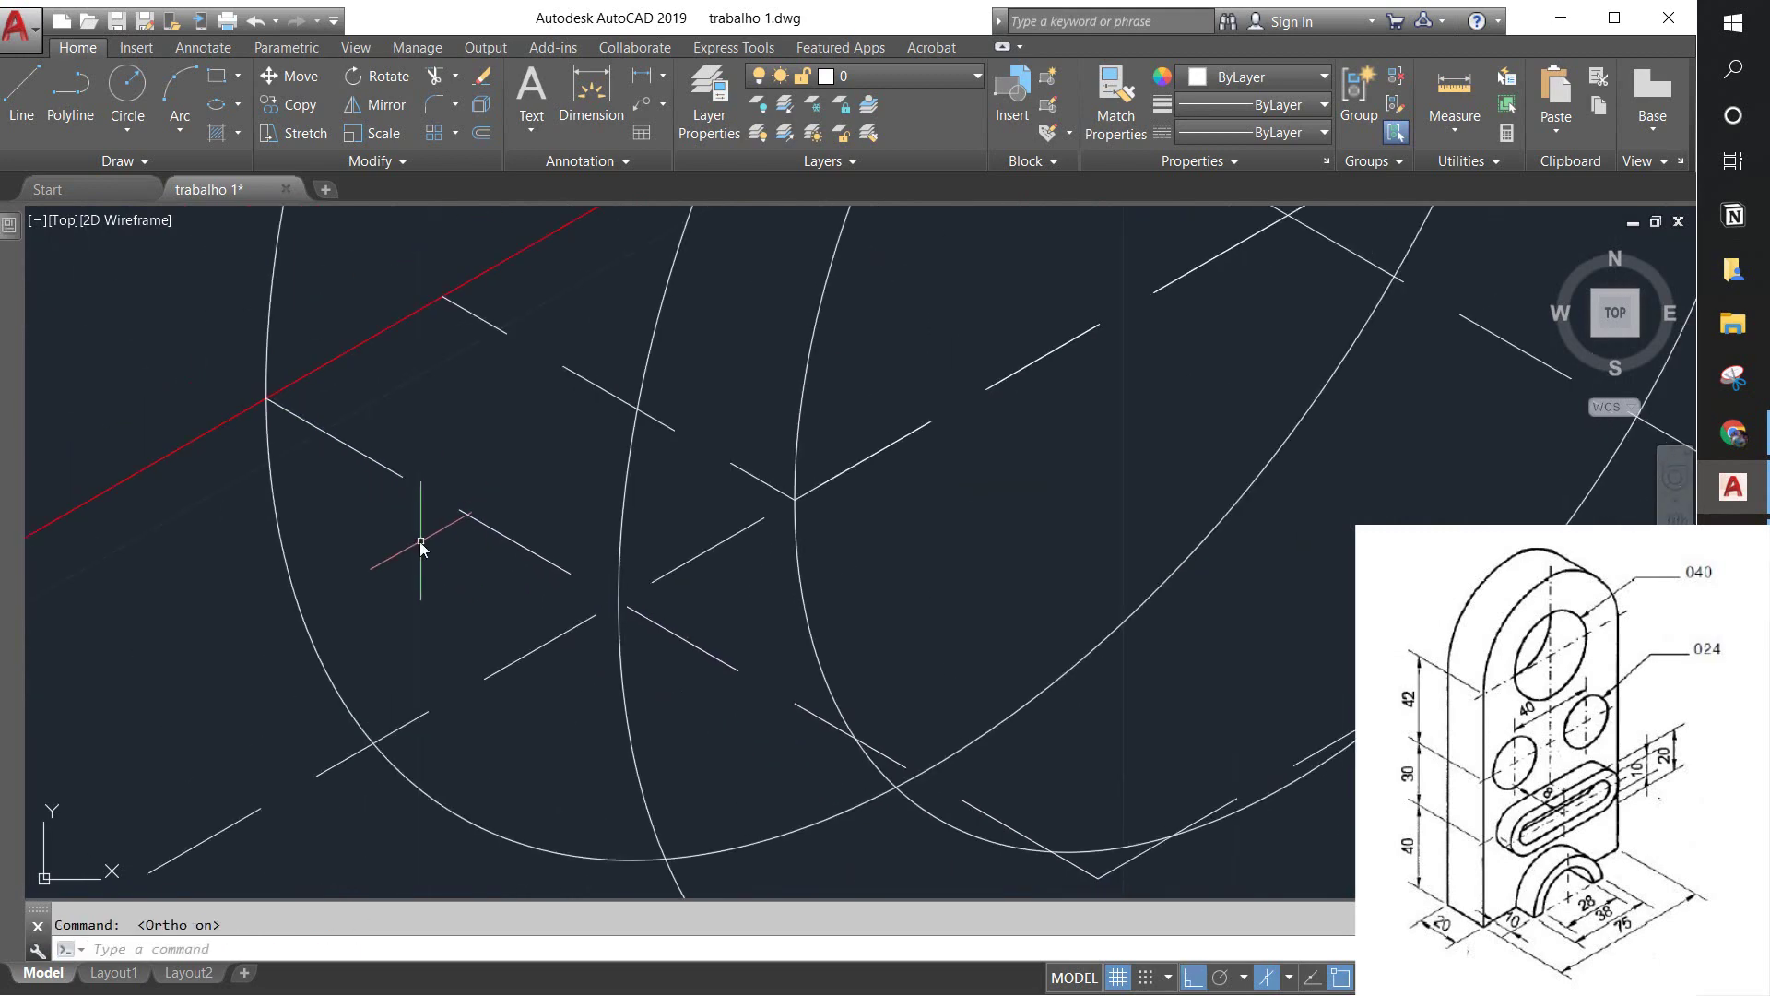
key(l)
key(Return)
click(617, 600)
click(795, 499)
key(Escape)
scroll(647, 610, down, 3)
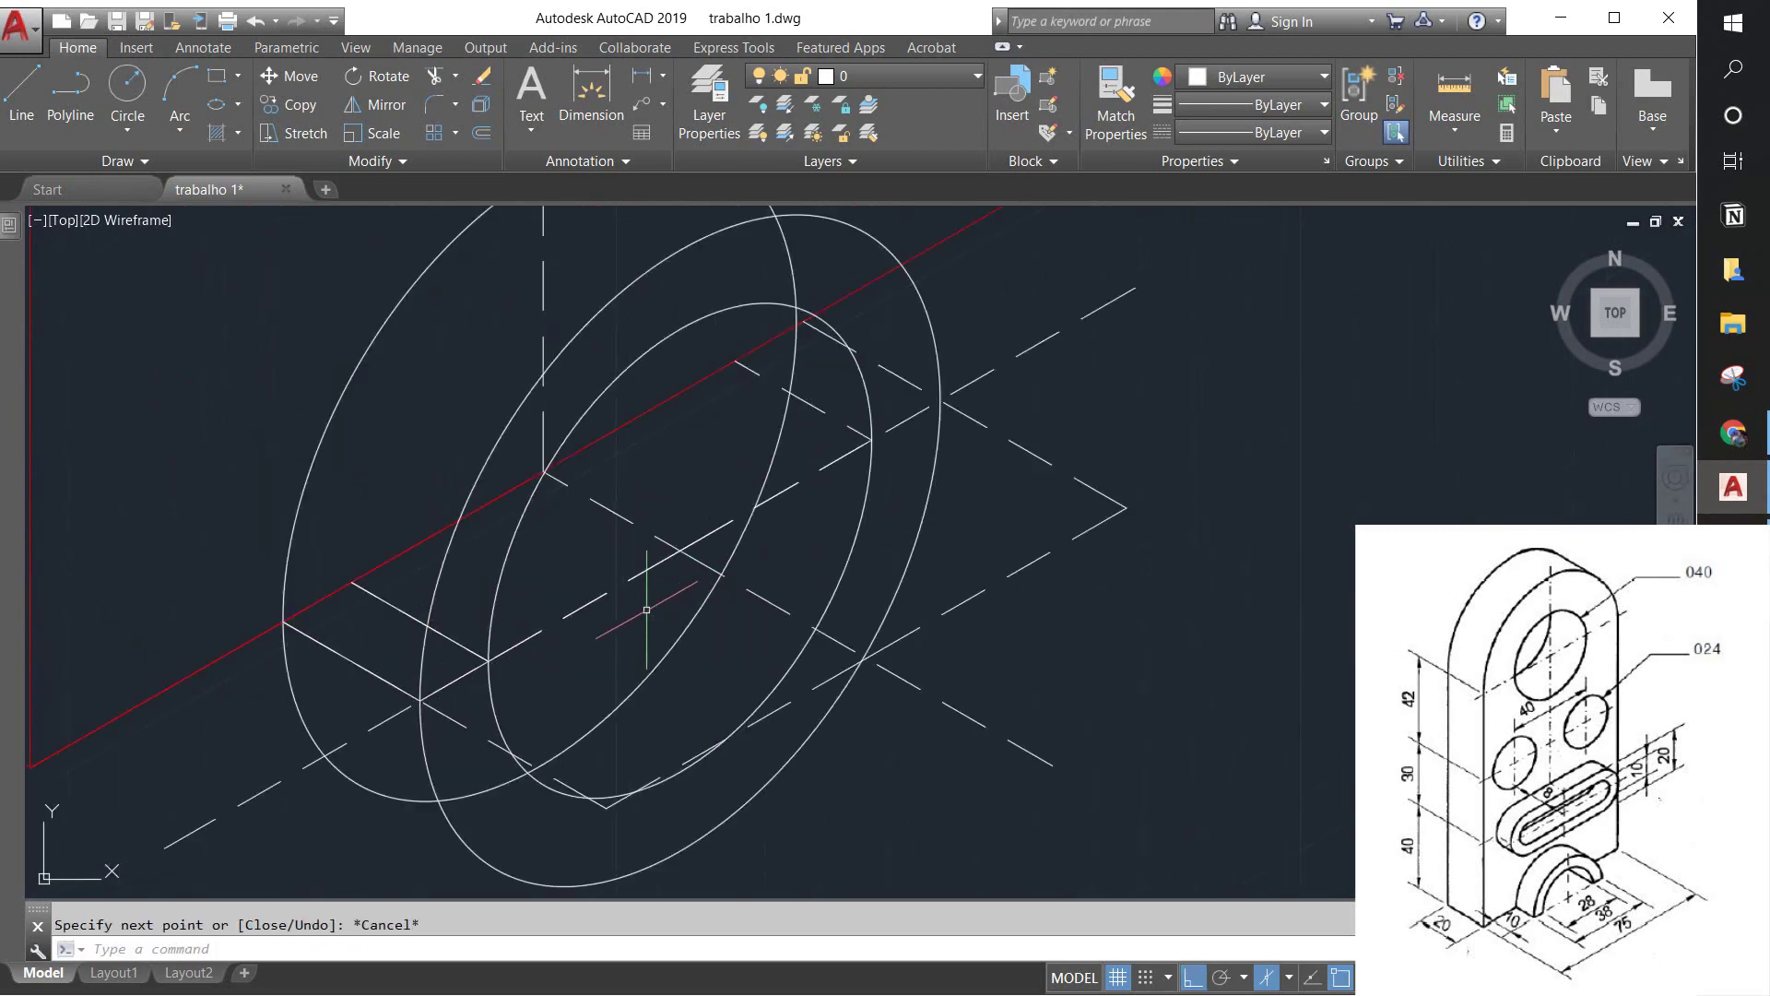
Reposition the view and start another connecting line from the ellipse
middle_drag(563, 665, 474, 790)
scroll(699, 661, up, 2)
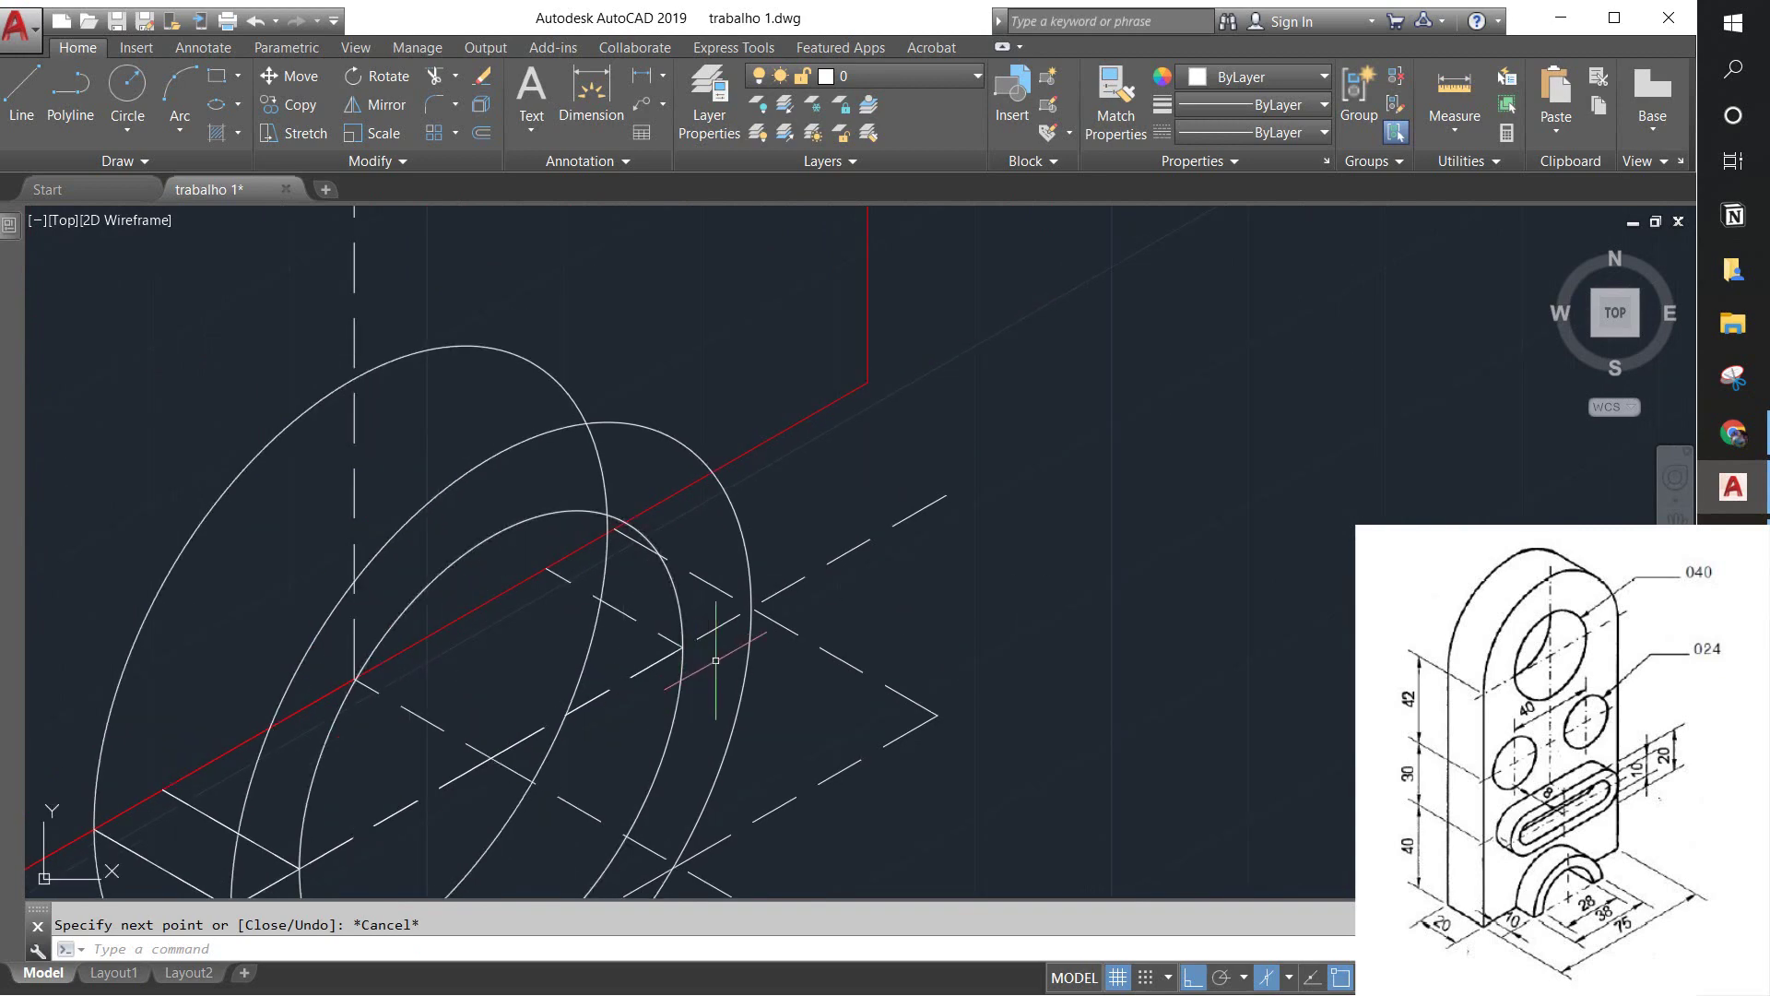
scroll(715, 660, down, 3)
scroll(646, 664, up, 3)
key(l)
key(Return)
click(628, 677)
key(Escape)
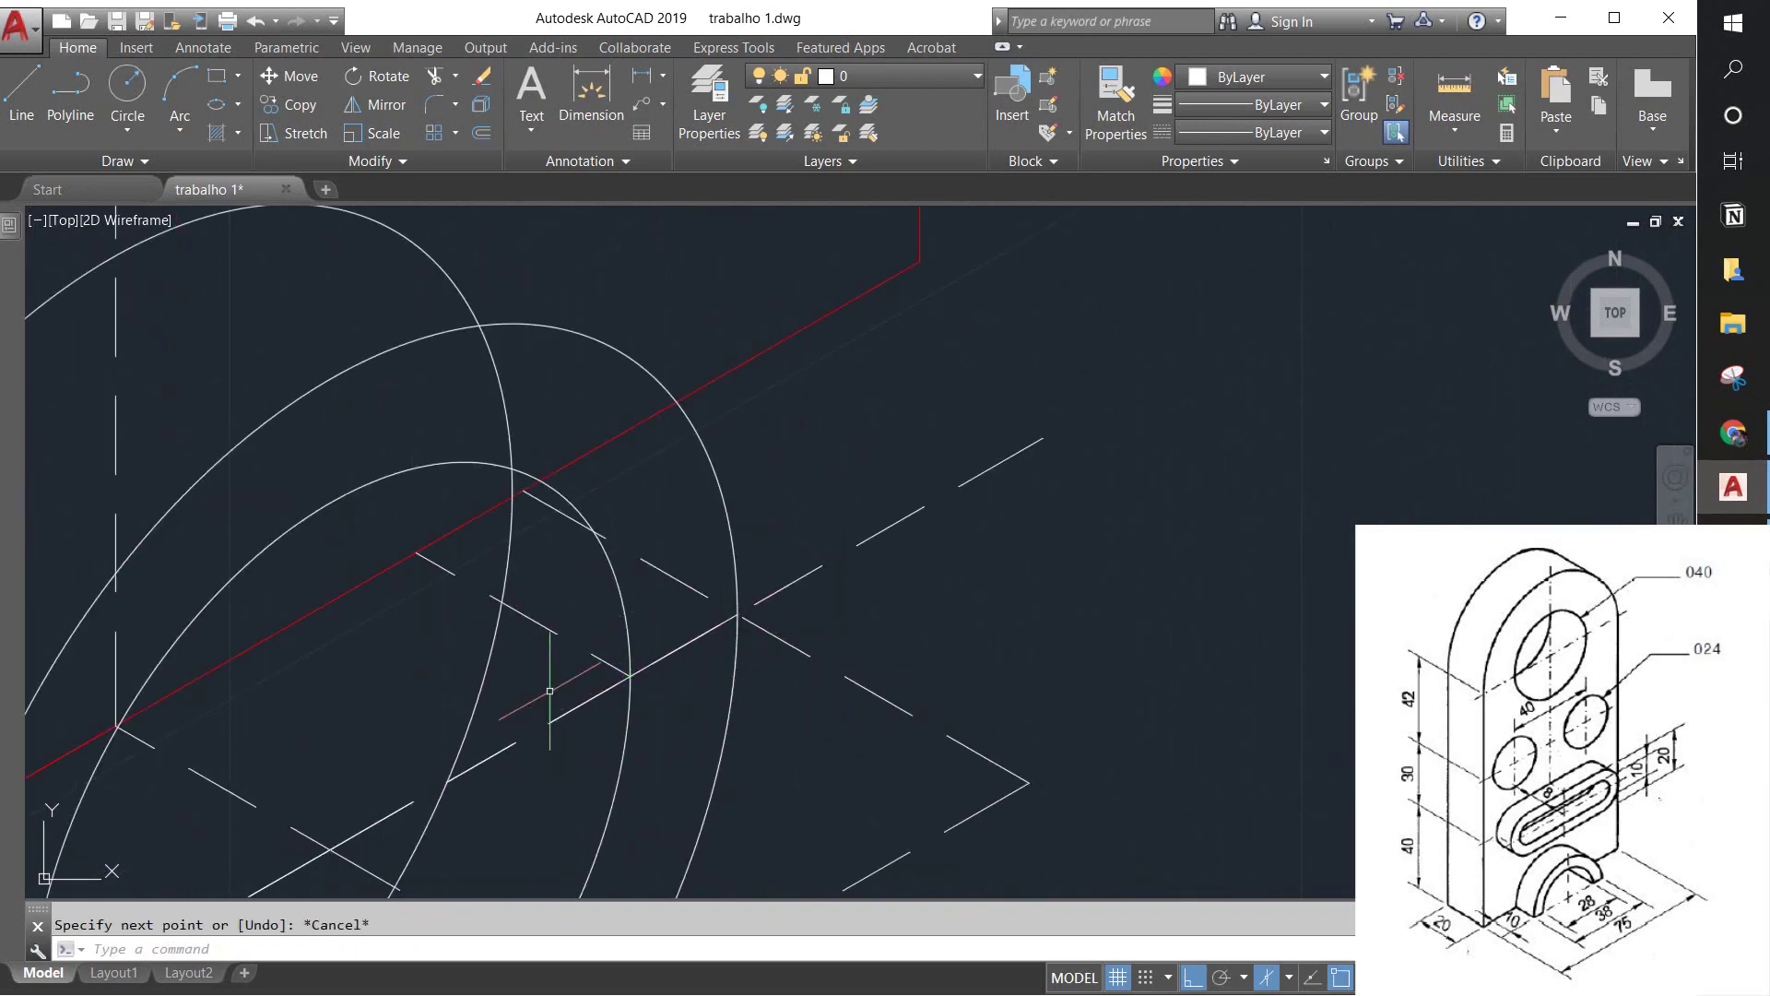
middle_drag(526, 687, 604, 657)
Finish the 30° connecting line across the ellipses and switch the isoplane with F5
click(708, 645)
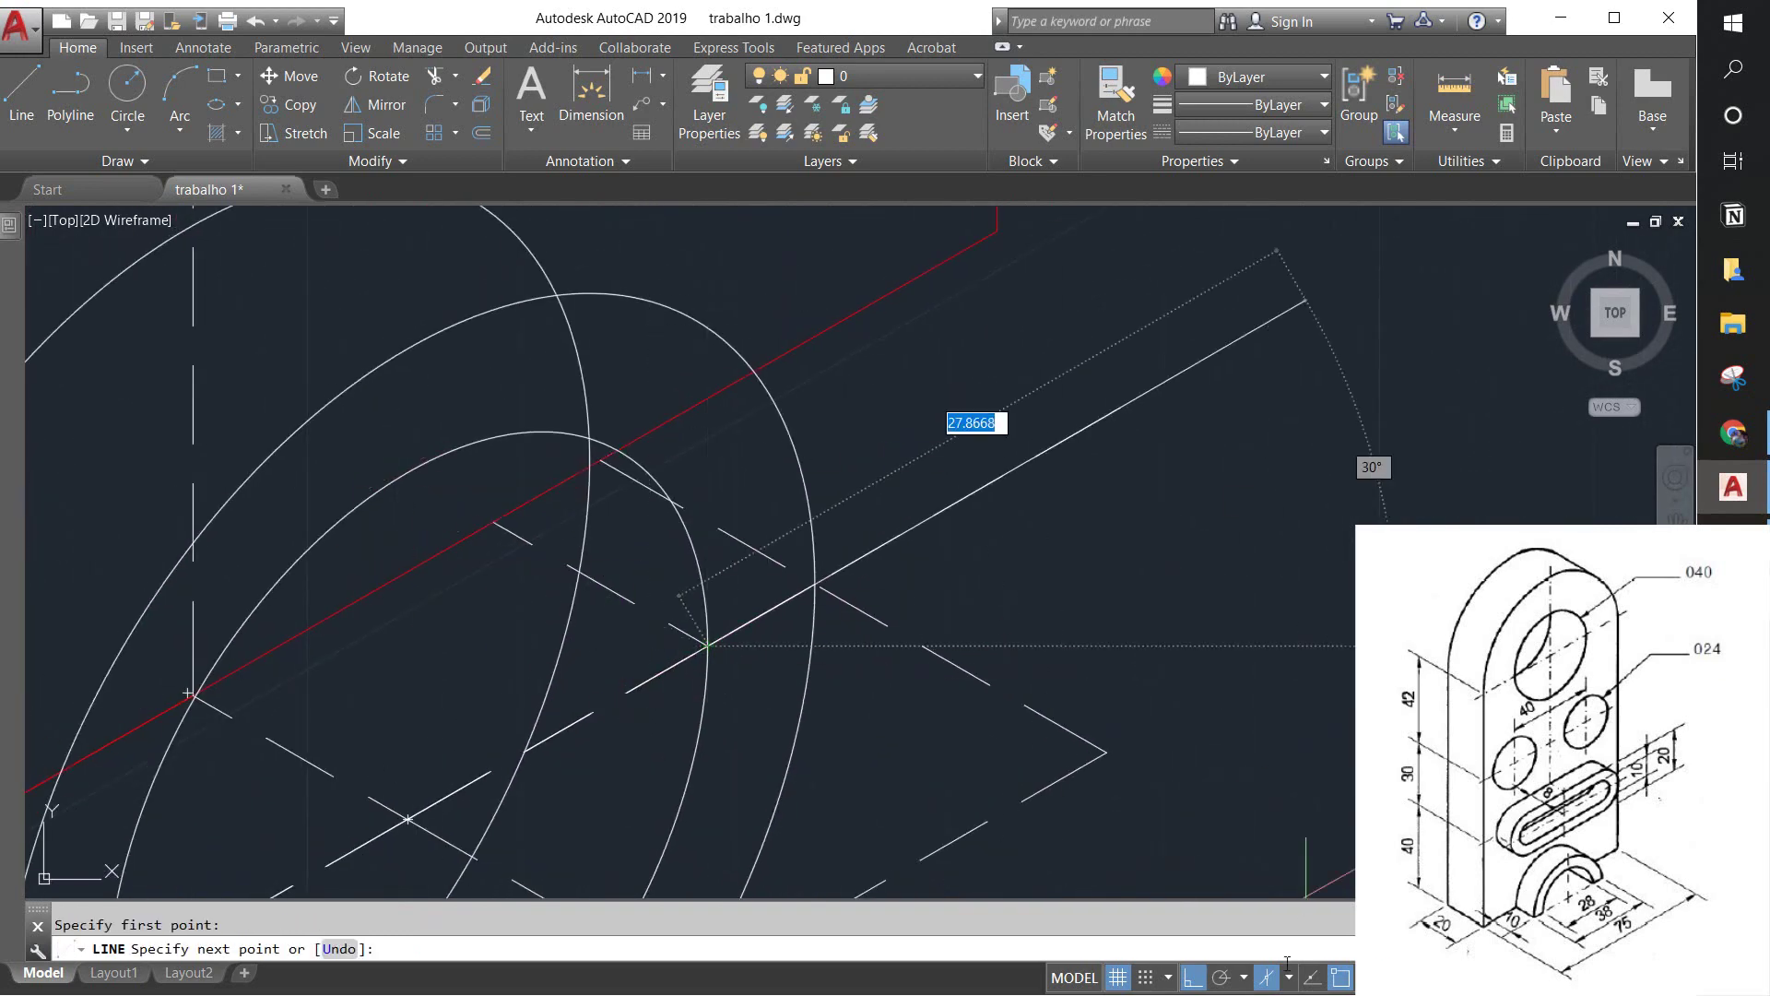
key(F5)
click(373, 451)
key(Escape)
Trim the lower ellipse halves away using TR with crossing windows
text(tr)
key(Return)
key(Return)
scroll(377, 459, down, 2)
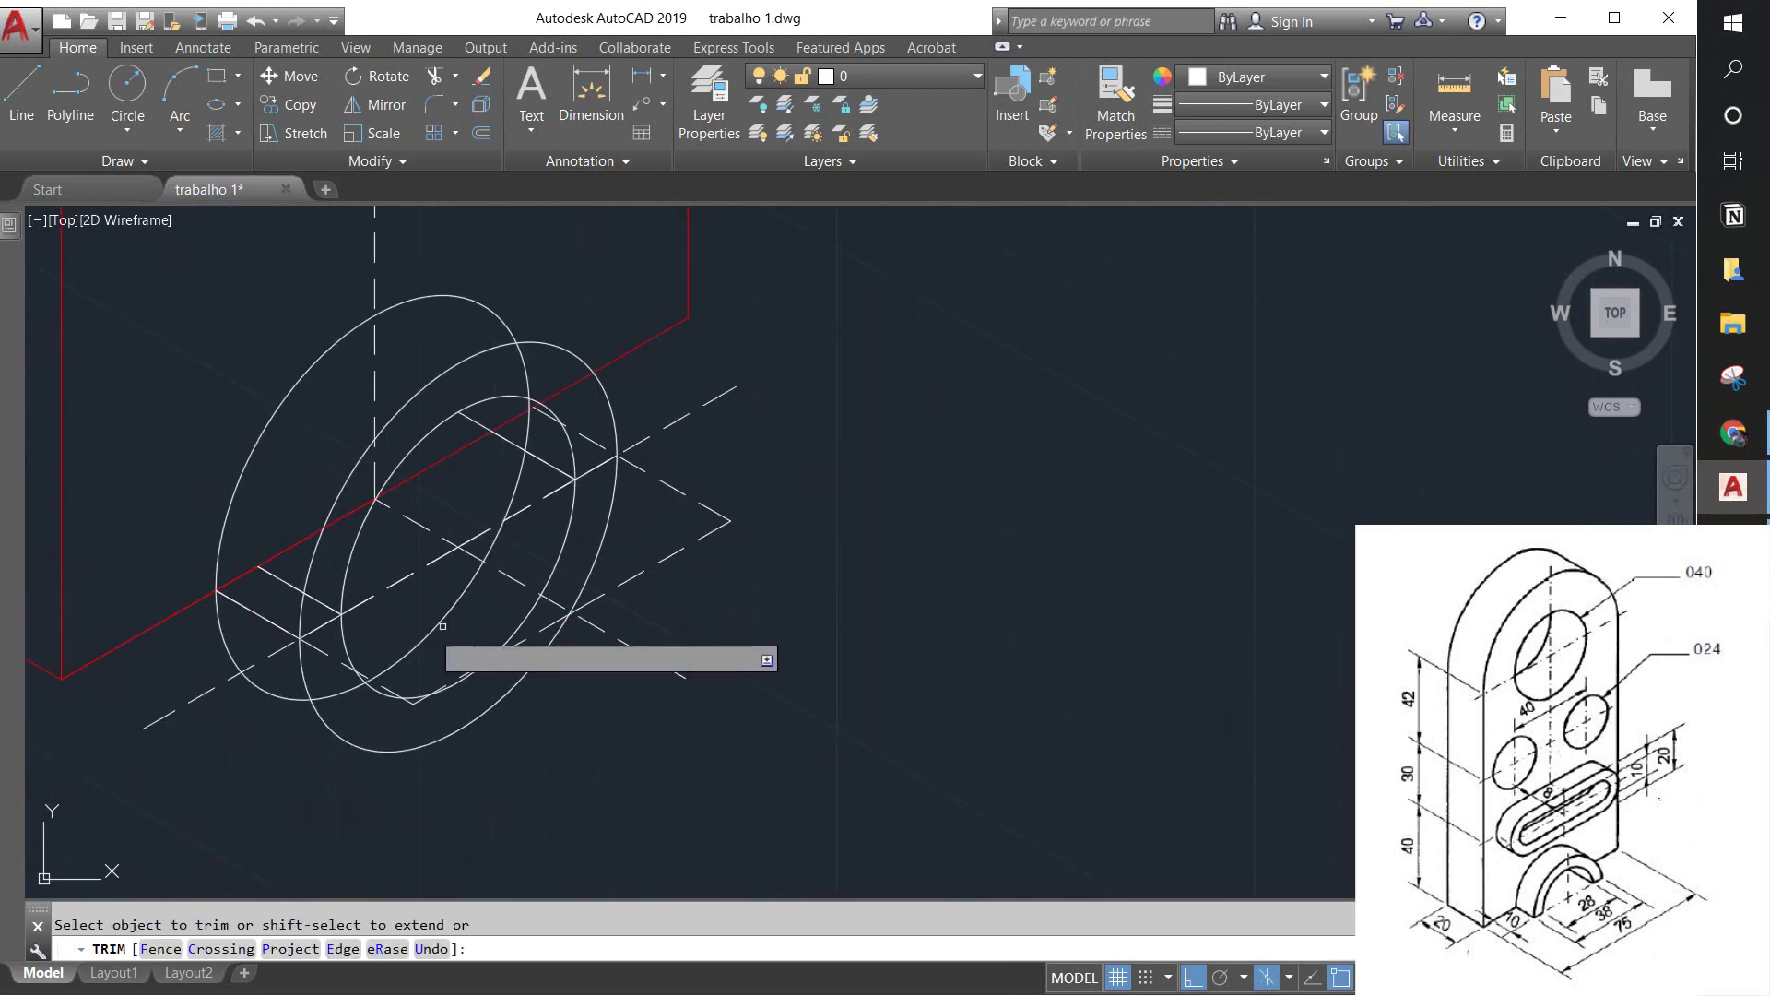
click(332, 704)
click(613, 820)
click(606, 581)
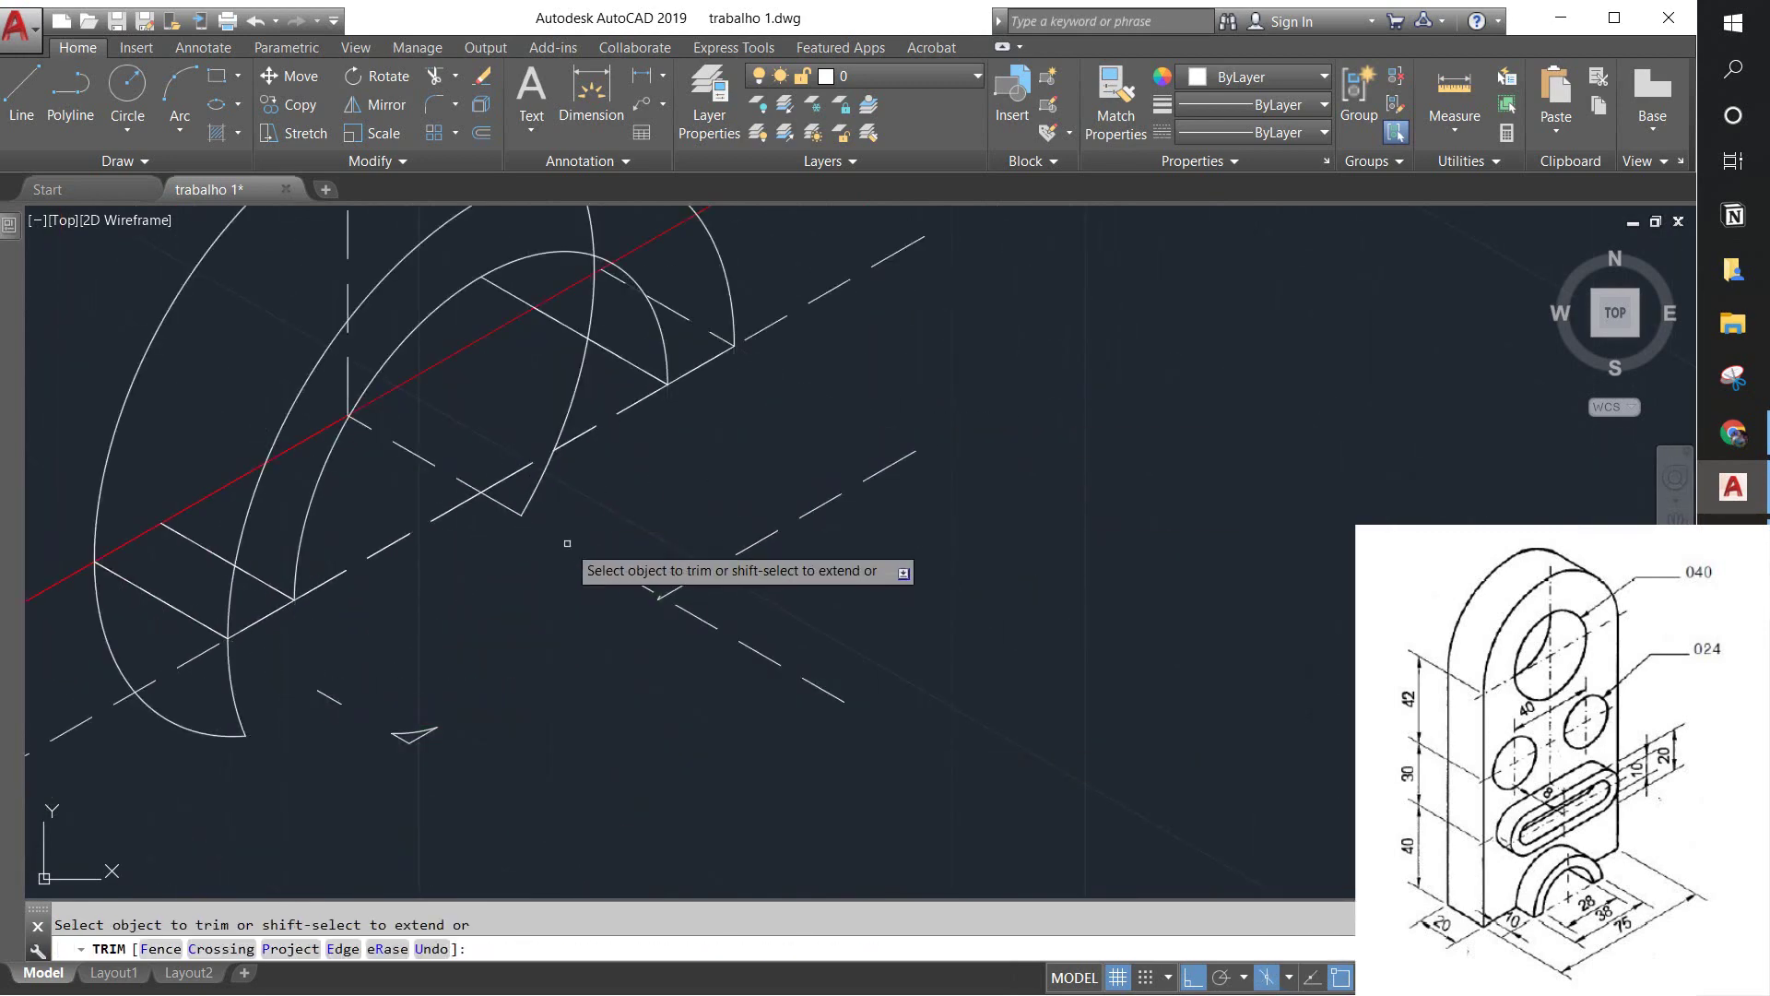
click(406, 517)
key(Escape)
Erase the extra dashed centre lines and their leftover fragments
click(922, 756)
click(516, 502)
key(Delete)
drag(537, 718, 491, 634)
key(Delete)
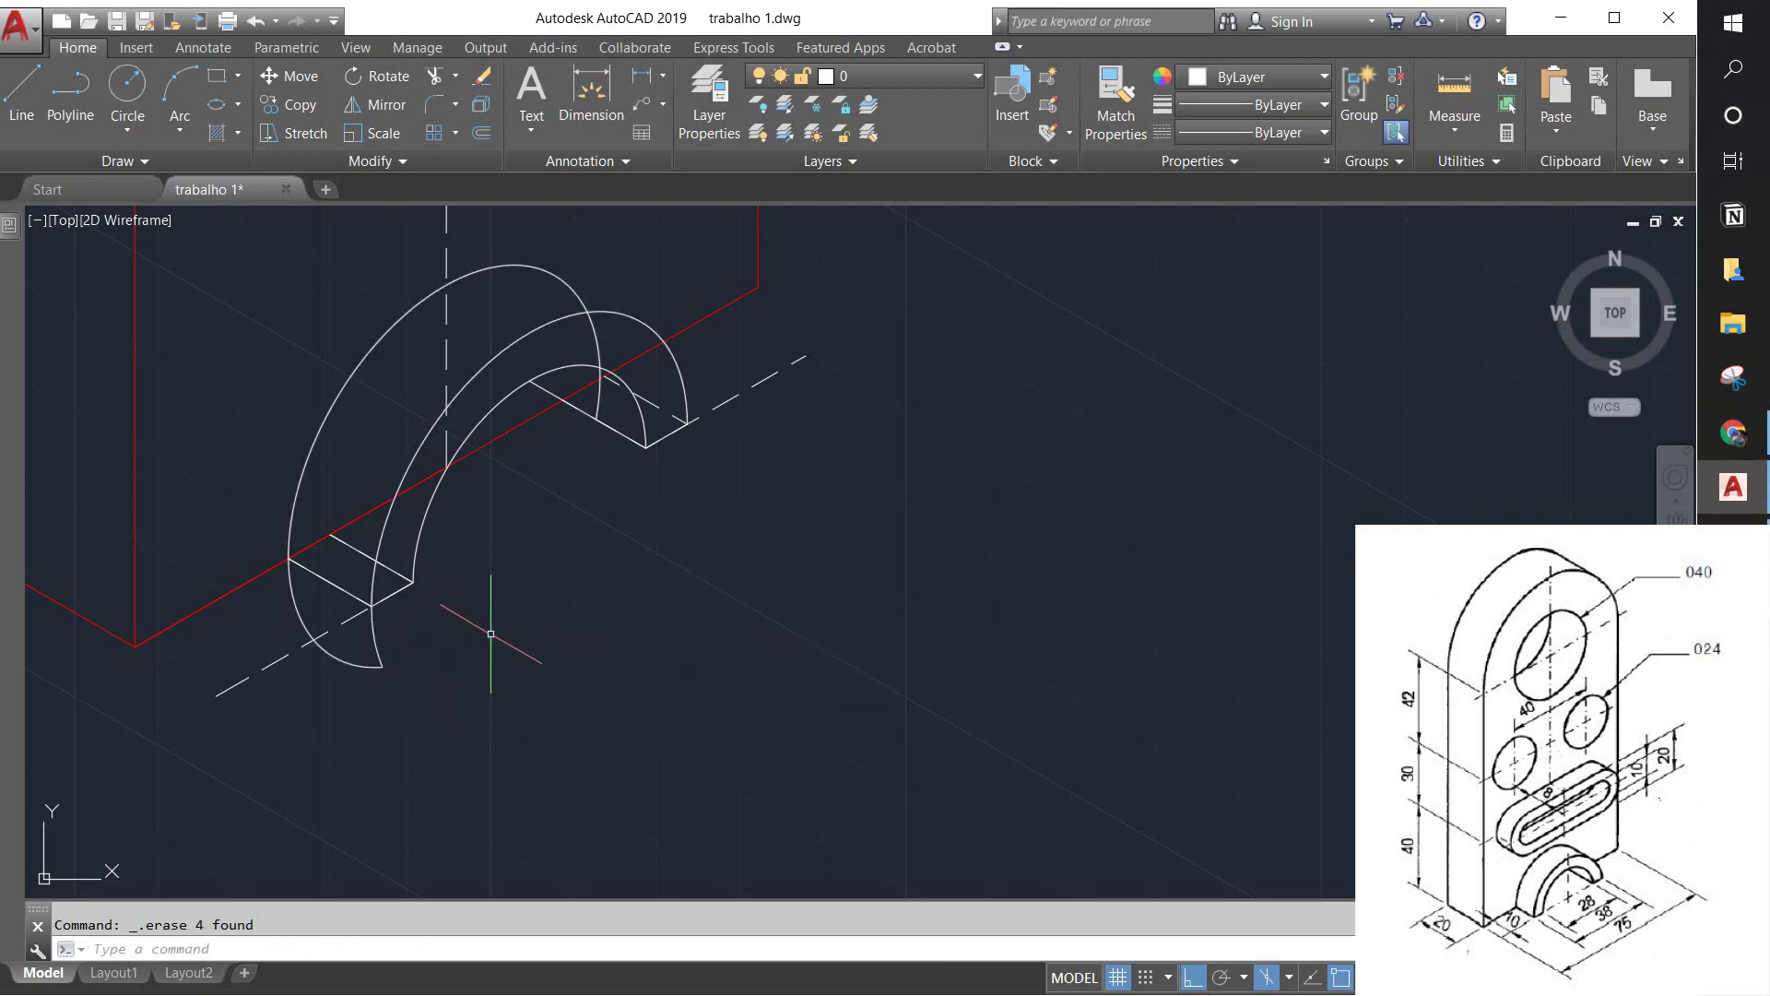
Trim the remaining crossed arc pieces and the stray end of the arch
key(Return)
click(551, 756)
click(191, 559)
scroll(599, 604, up, 2)
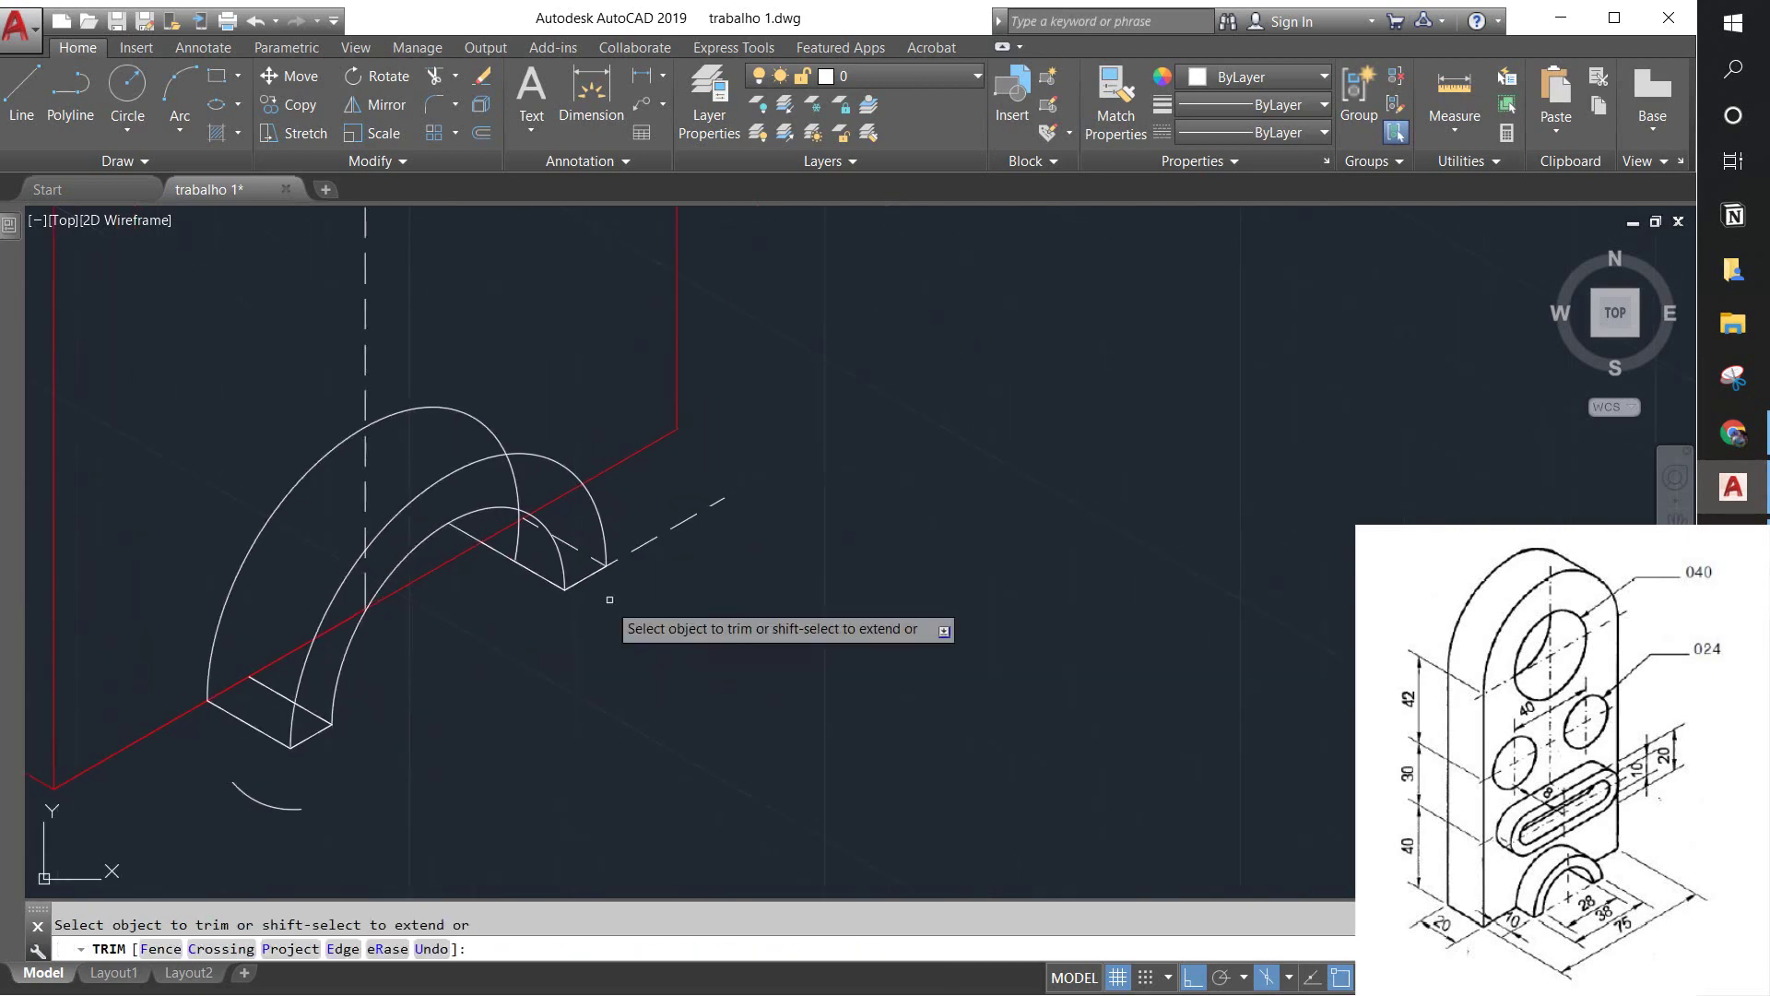
scroll(506, 500, up, 3)
scroll(505, 499, down, 3)
click(593, 493)
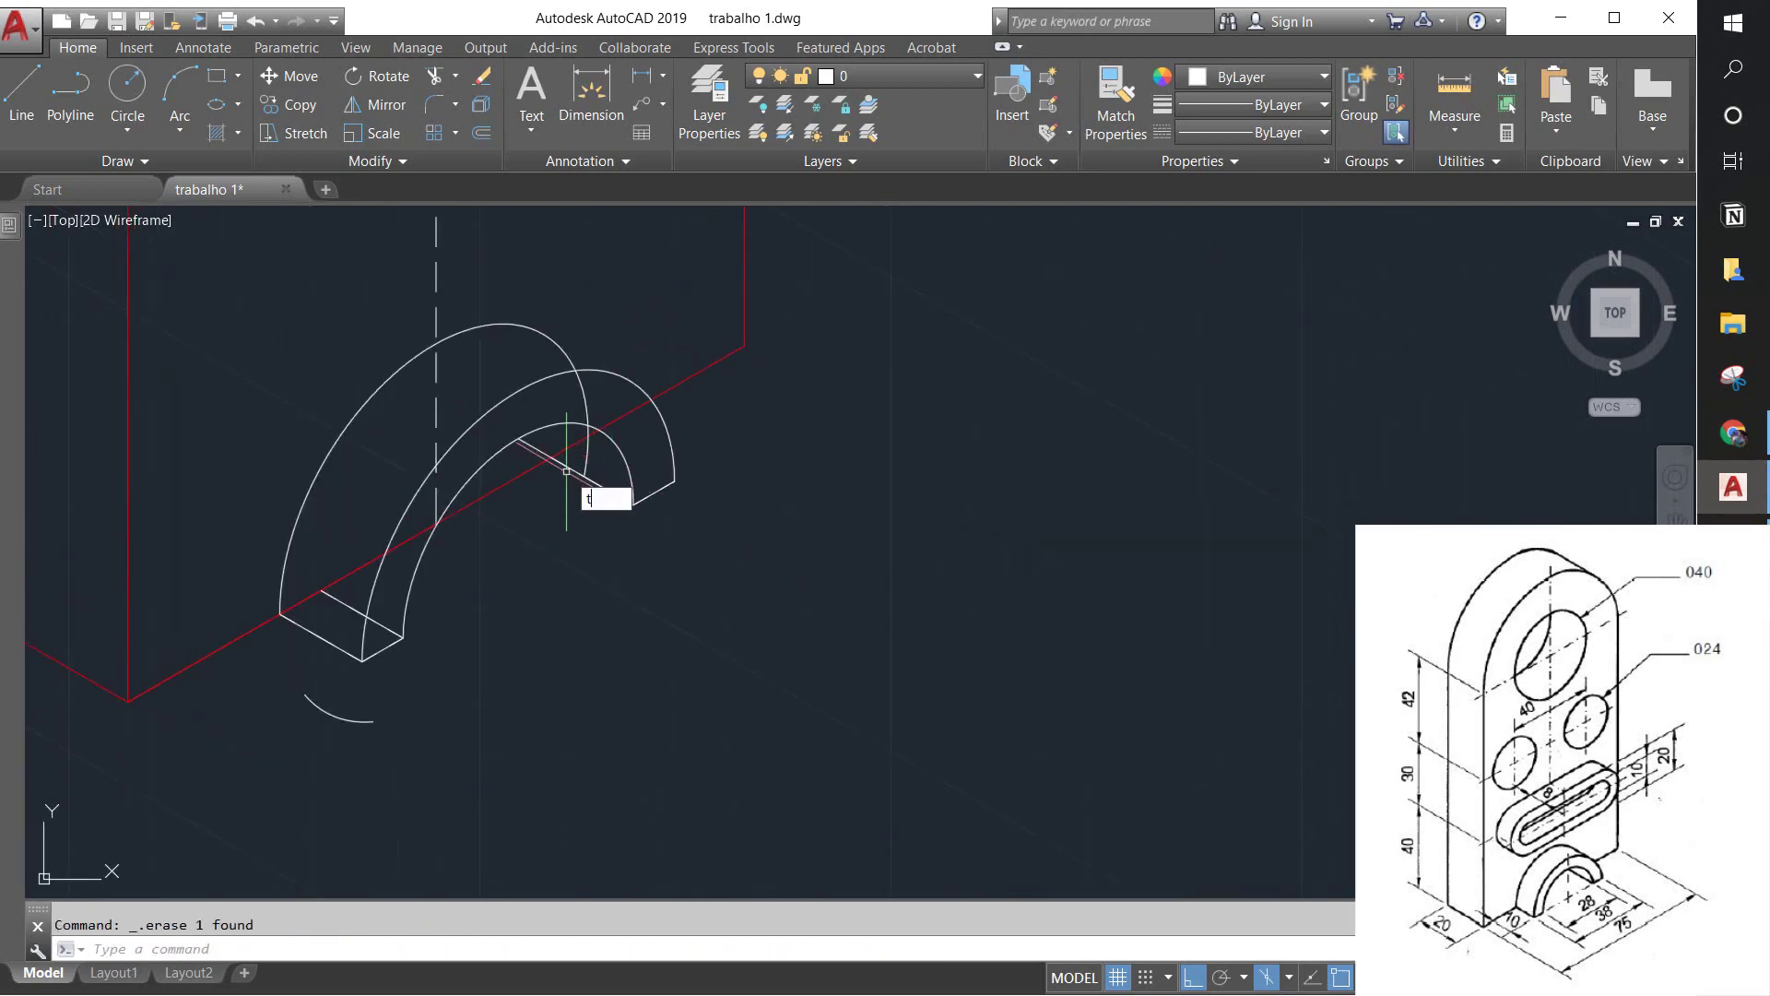
scroll(598, 459, up, 3)
click(598, 459)
scroll(597, 460, up, 2)
key(Escape)
Delete a stray arc piece and recentre the view on the arch
click(593, 415)
key(Delete)
scroll(556, 358, down, 2)
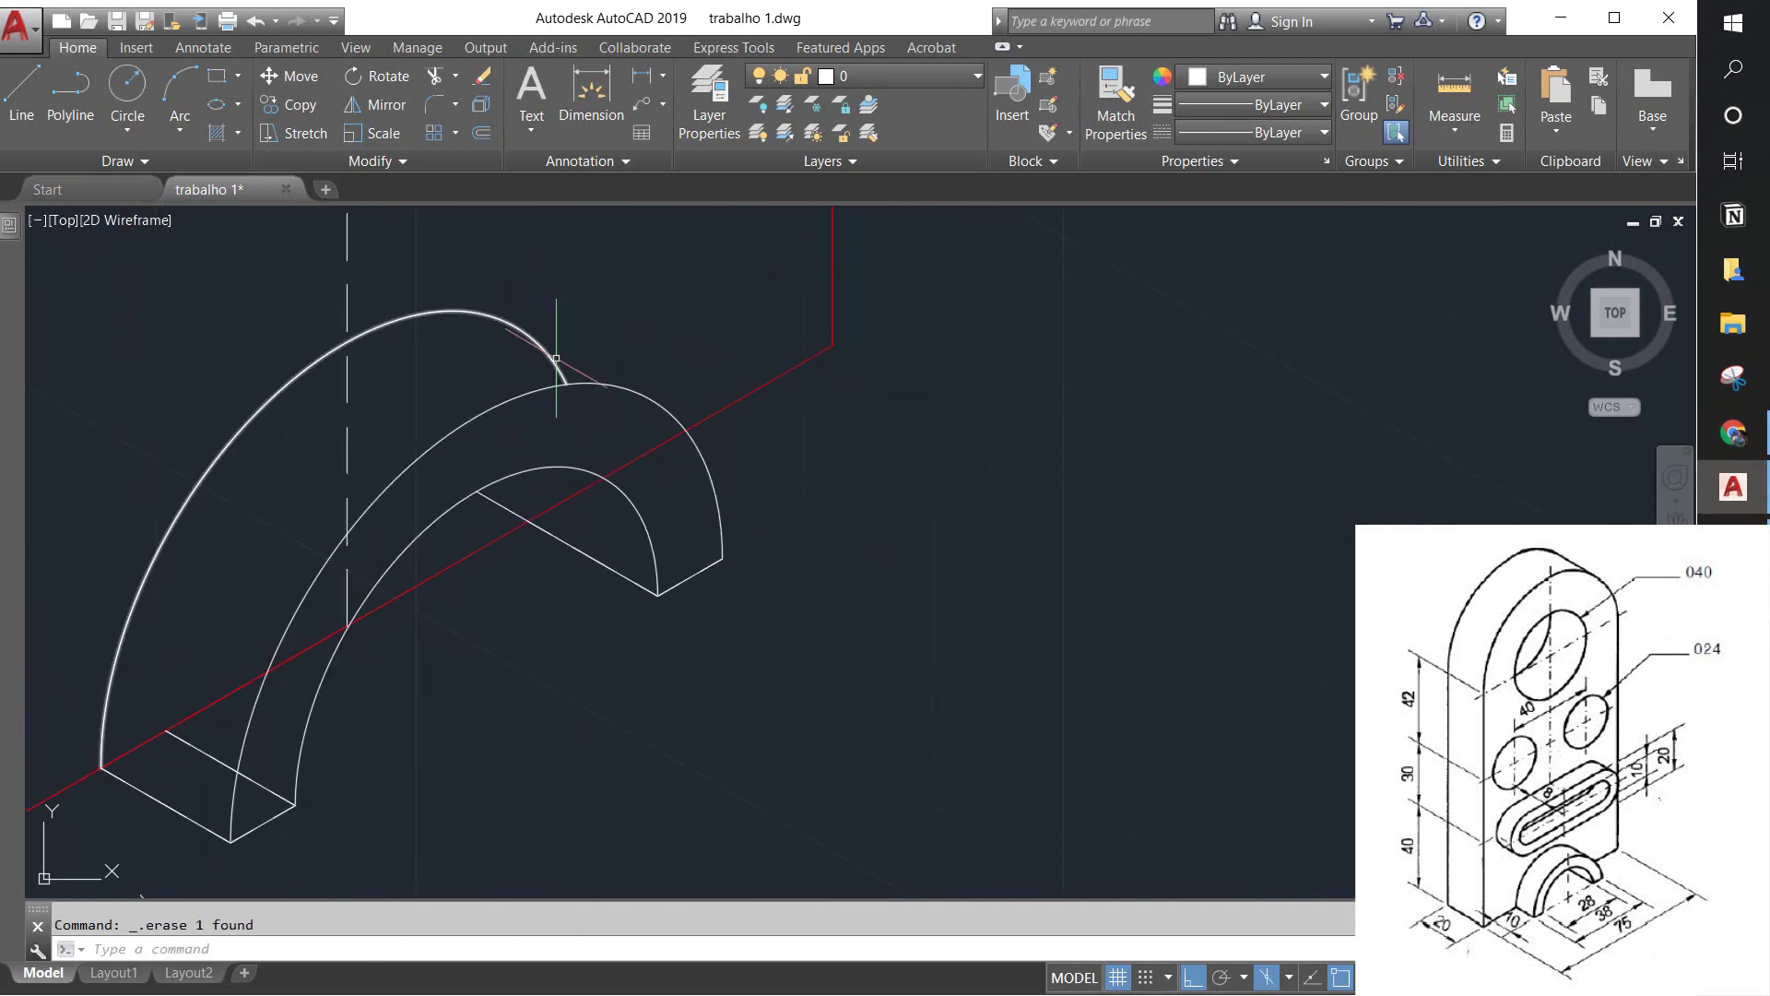
scroll(398, 536, down, 2)
middle_drag(398, 537, 829, 634)
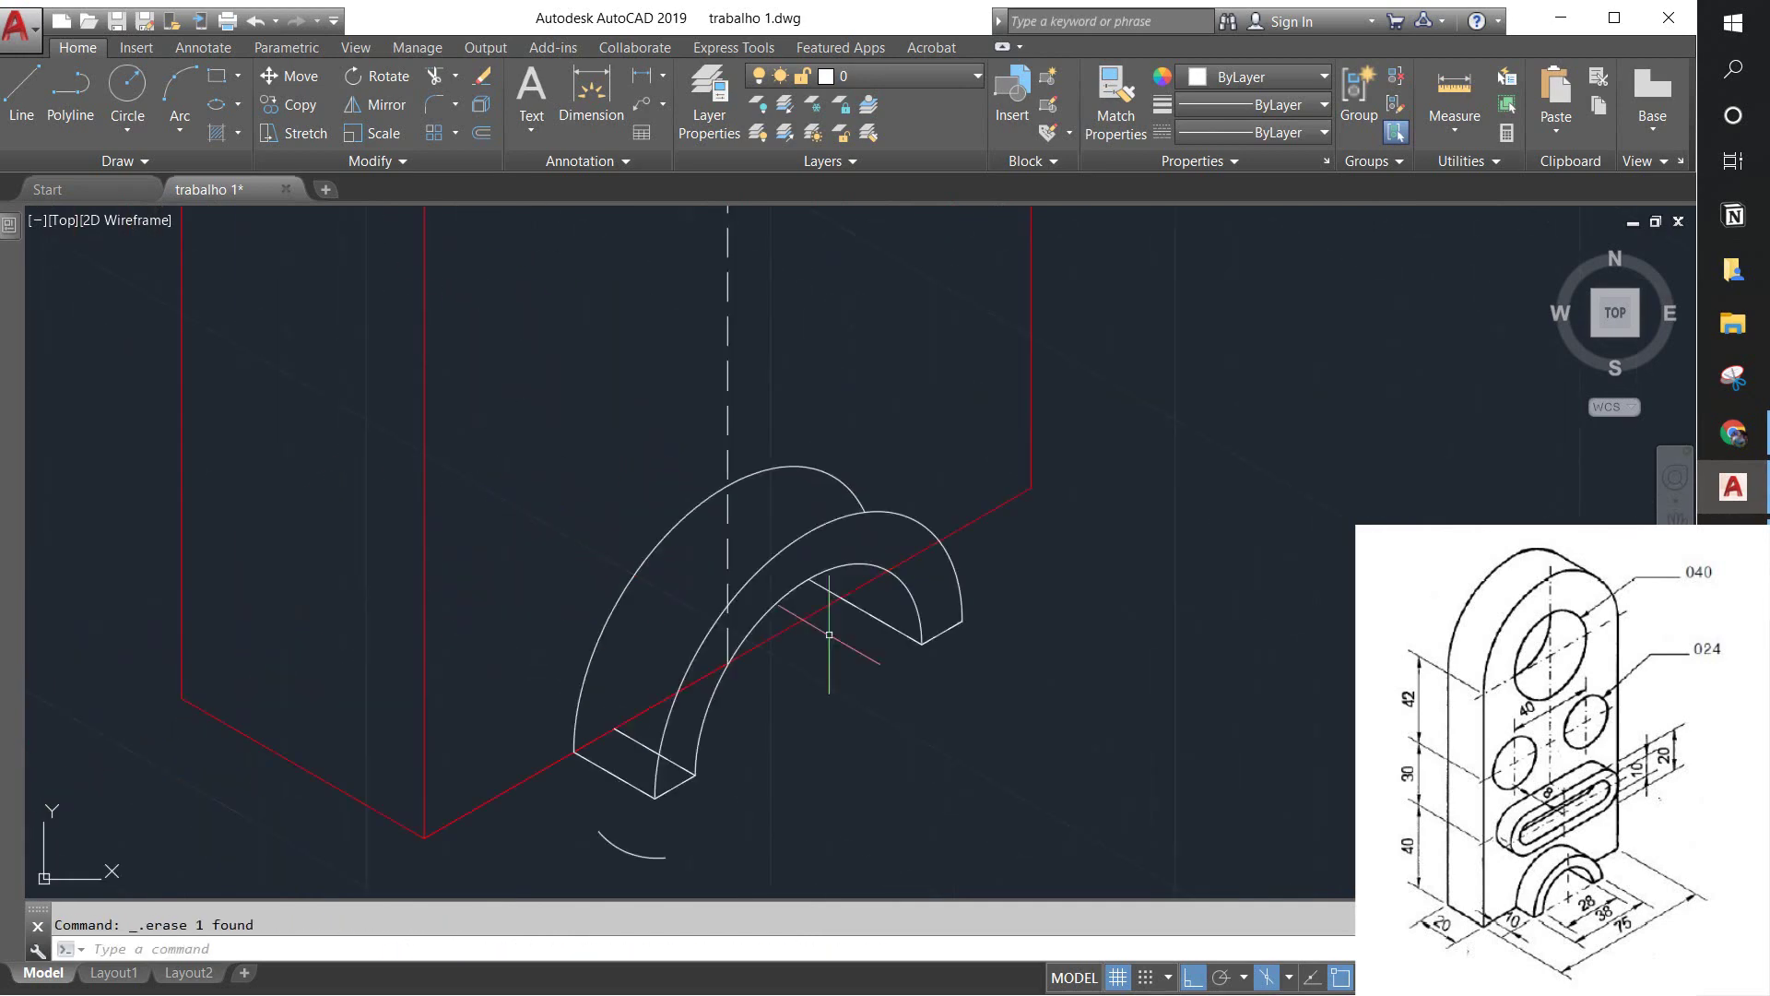
scroll(704, 652, up, 2)
scroll(533, 703, down, 2)
click(533, 704)
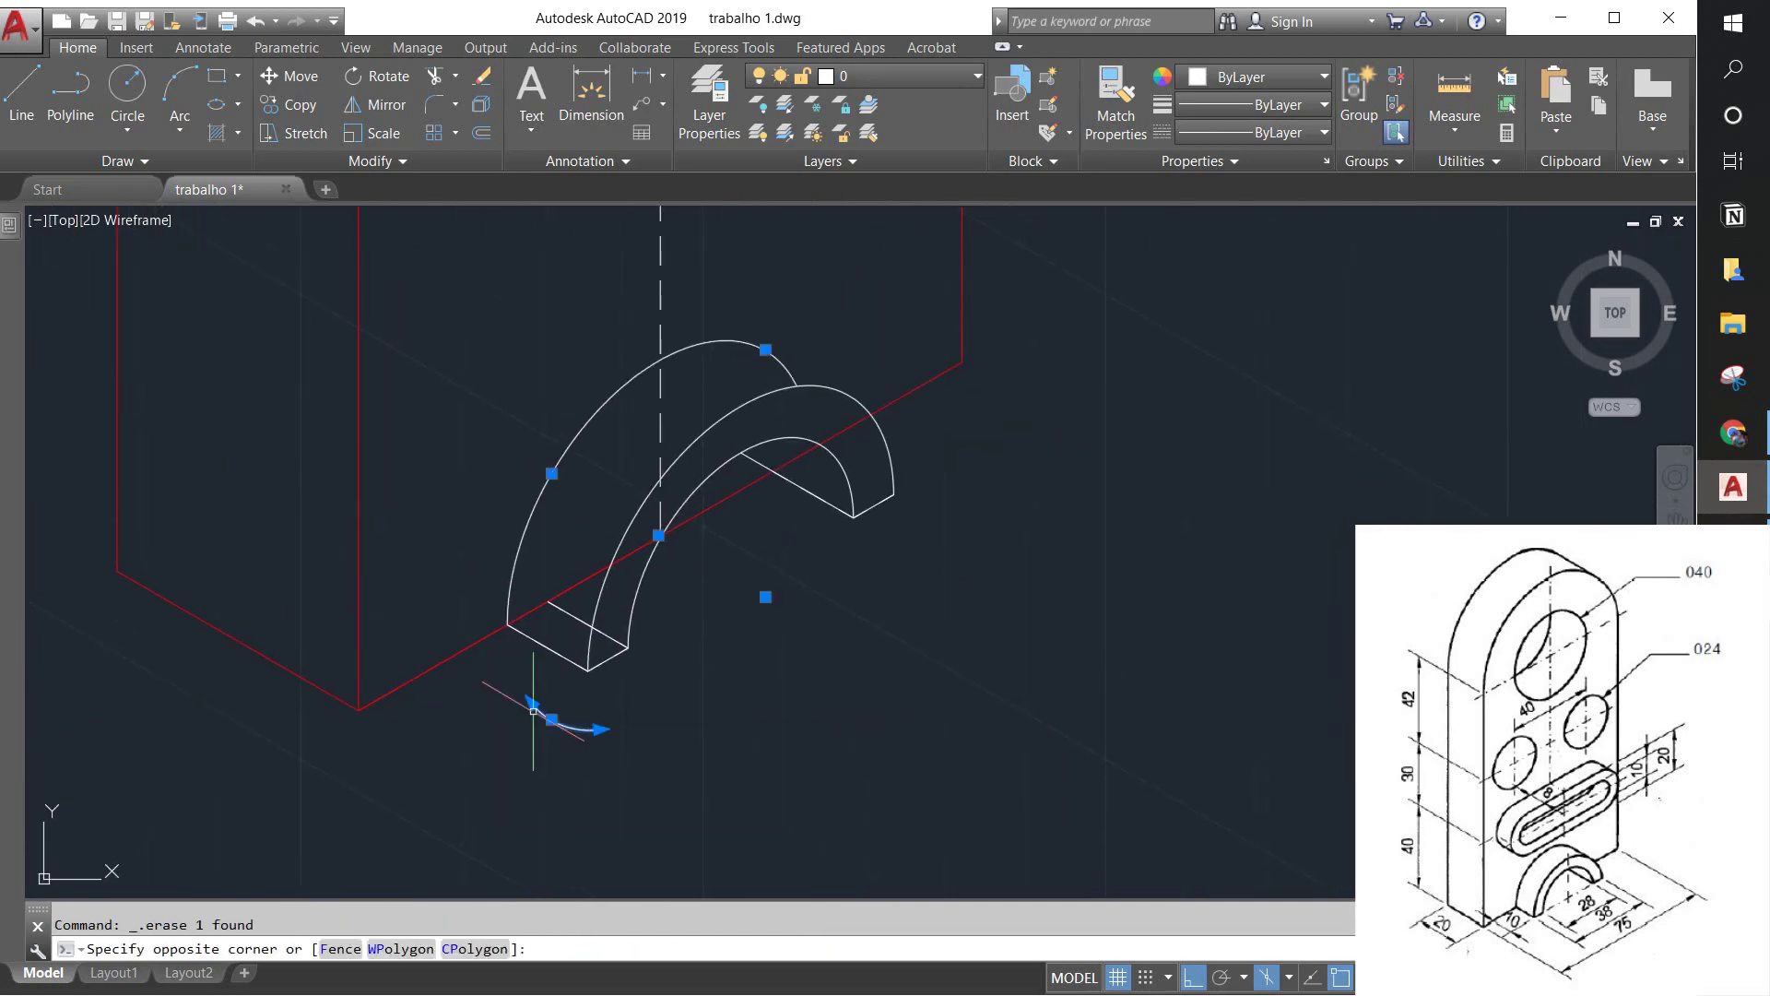
key(Escape)
scroll(644, 649, up, 4)
Draw a tangent line joining the outer and inner top arcs of the arch
middle_drag(643, 649, 708, 486)
key(l)
key(Return)
click(488, 503)
click(789, 664)
key(Escape)
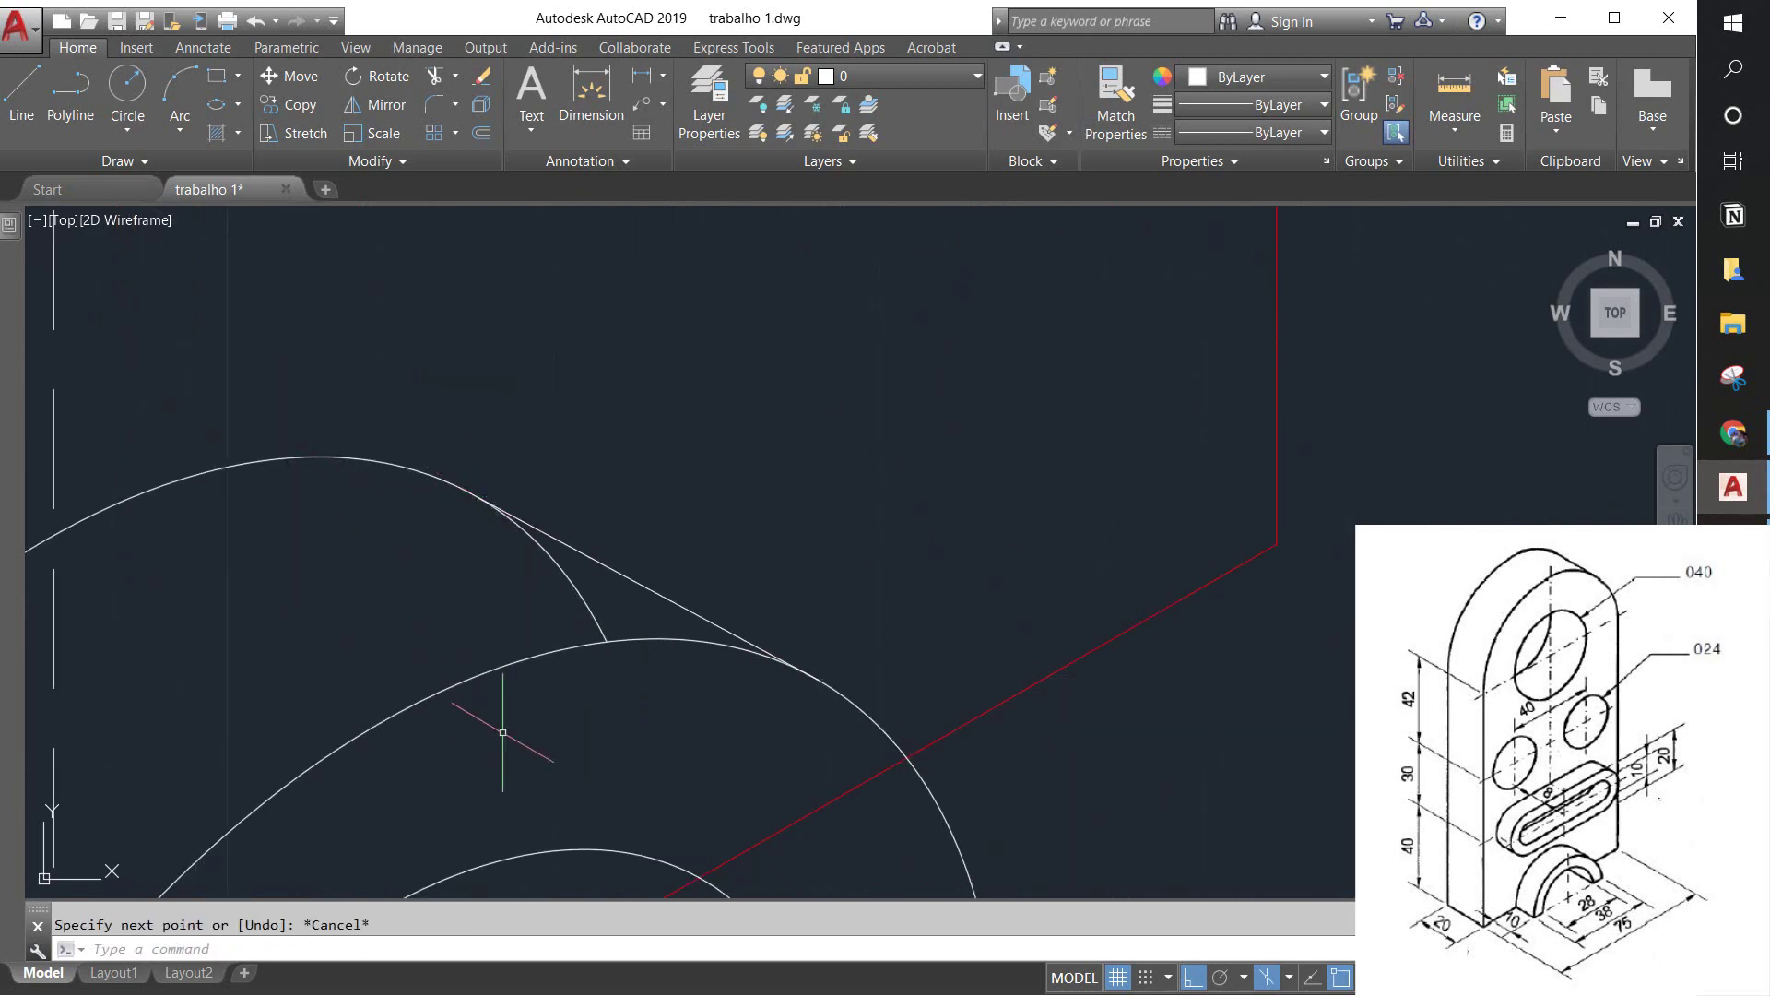
Begin trimming the arch's top arcs, then cancel and zoom to review
key(t)
key(r)
key(Return)
key(Escape)
scroll(468, 587, down, 2)
scroll(554, 645, down, 2)
scroll(731, 705, up, 4)
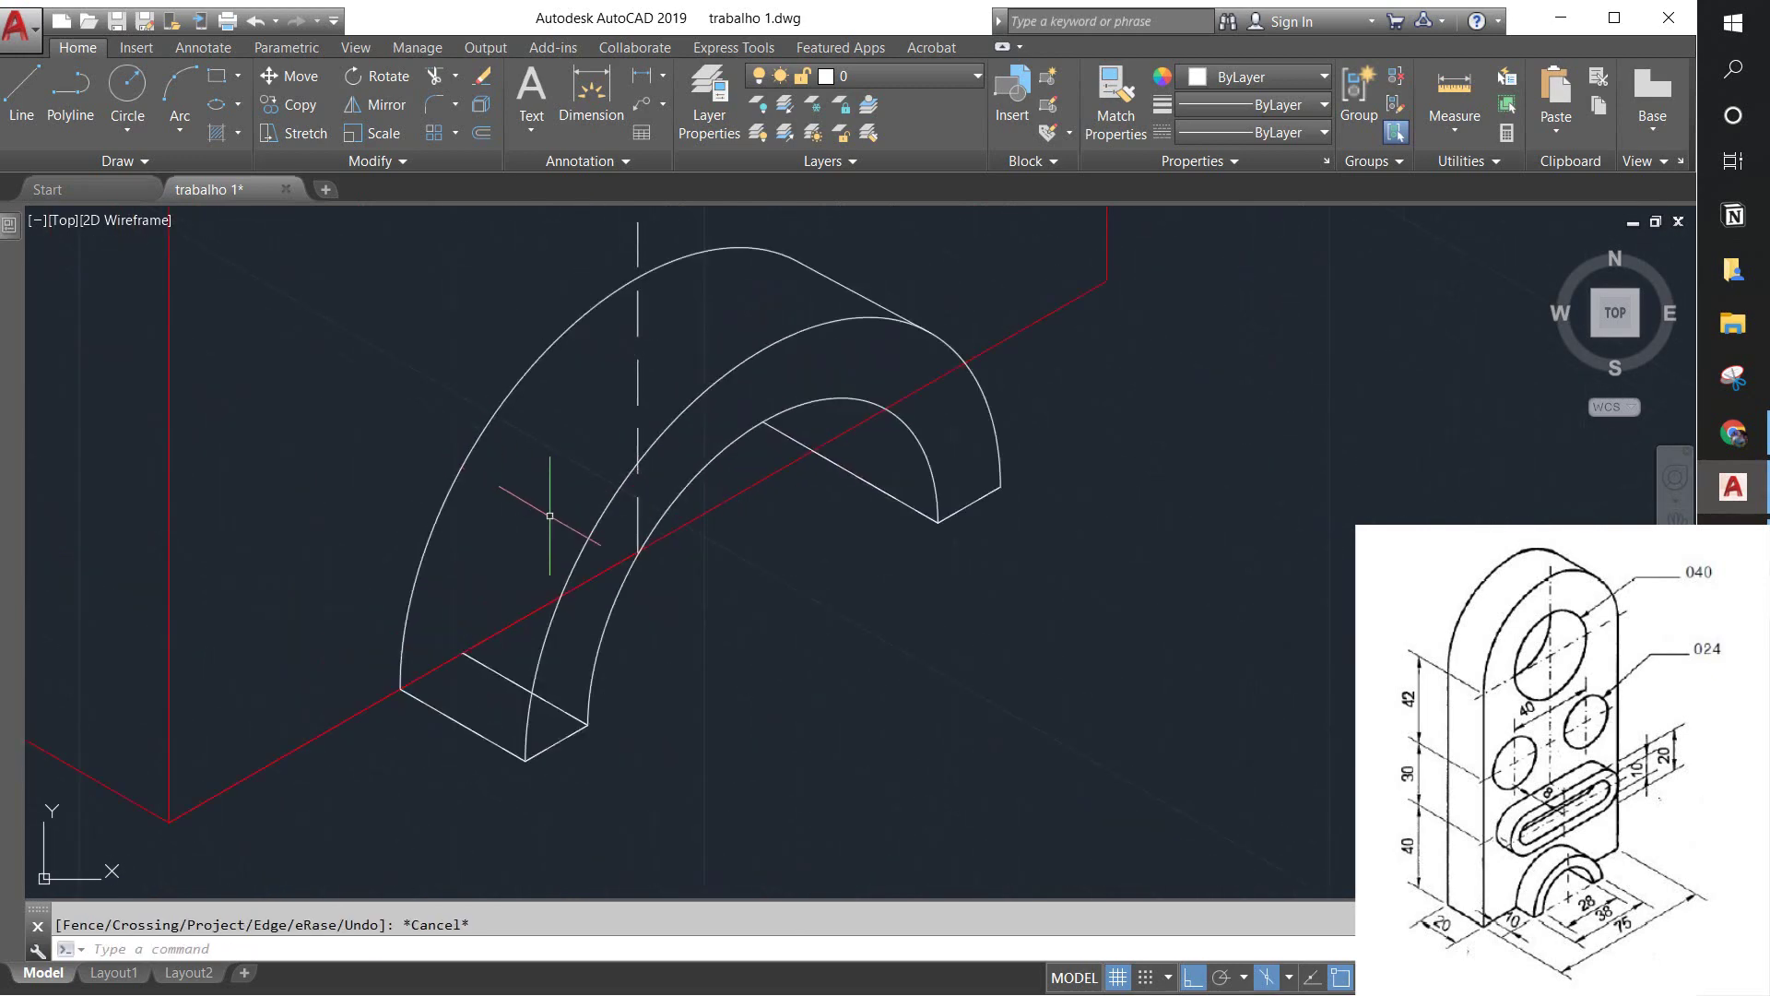
scroll(731, 704, up, 2)
scroll(770, 612, down, 5)
Draw two construction lines across the plate, including an up-right segment to the plate edge
scroll(723, 648, up, 4)
key(l)
key(Return)
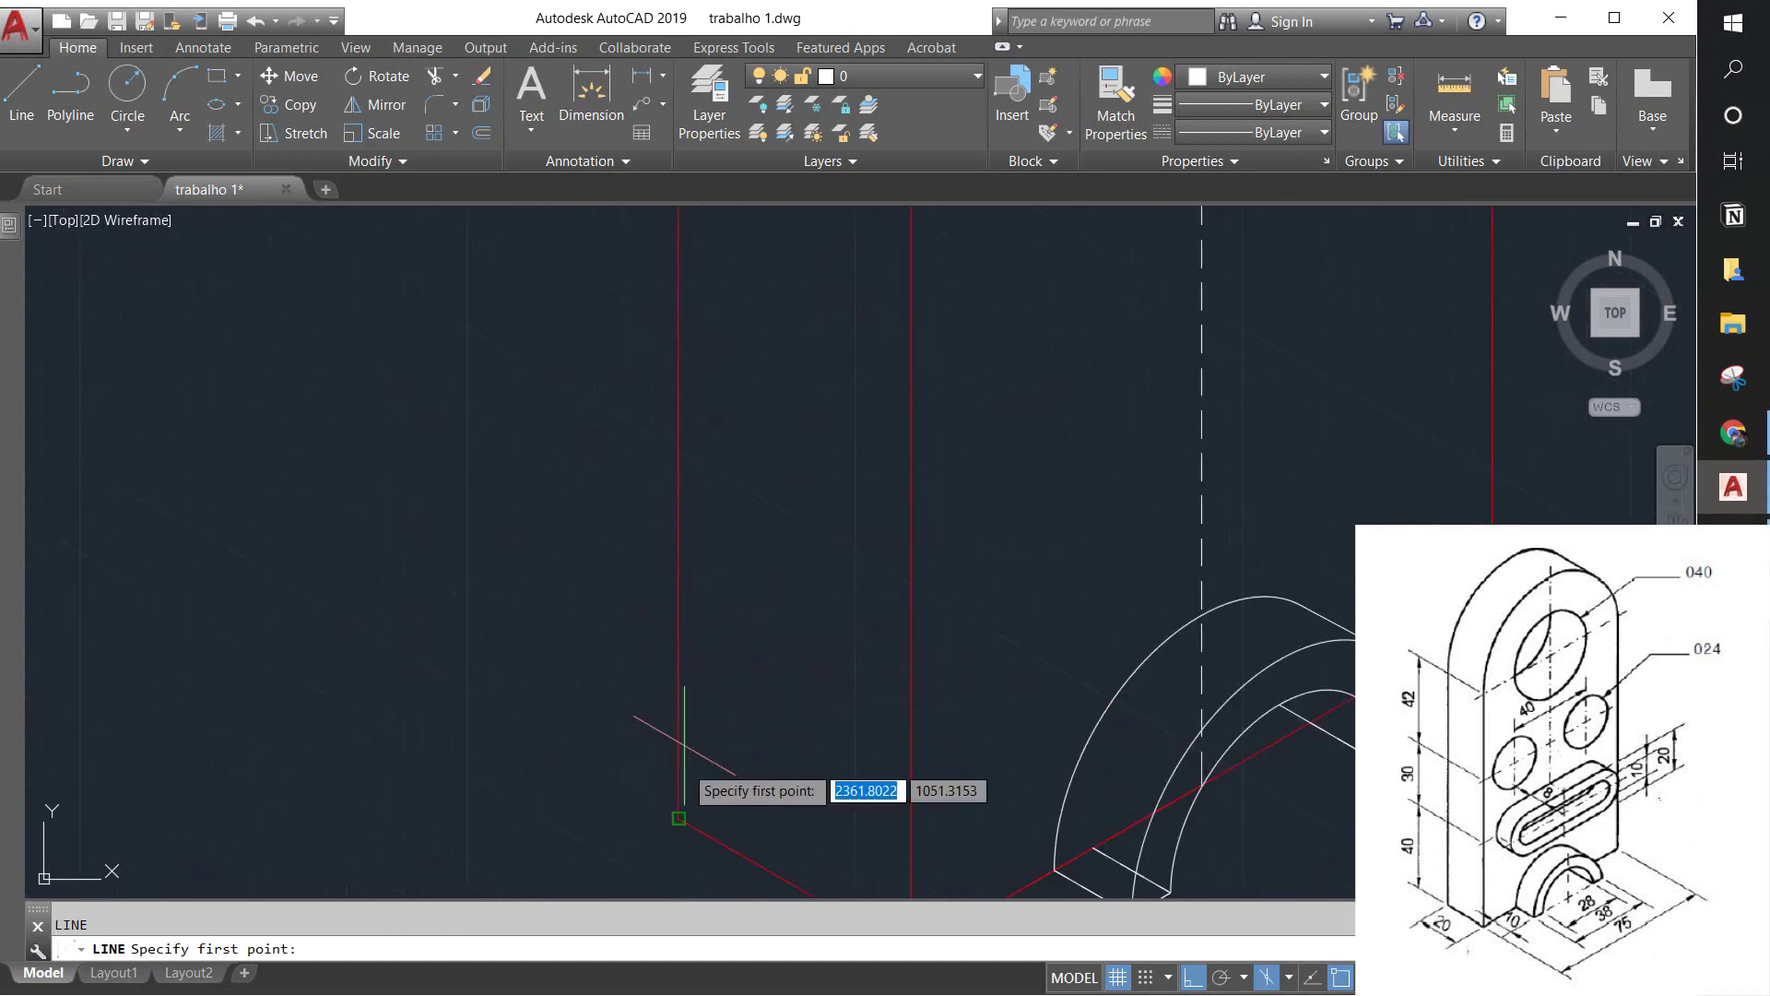
click(664, 458)
click(920, 600)
key(Escape)
click(1289, 977)
click(619, 620)
click(1067, 335)
key(Escape)
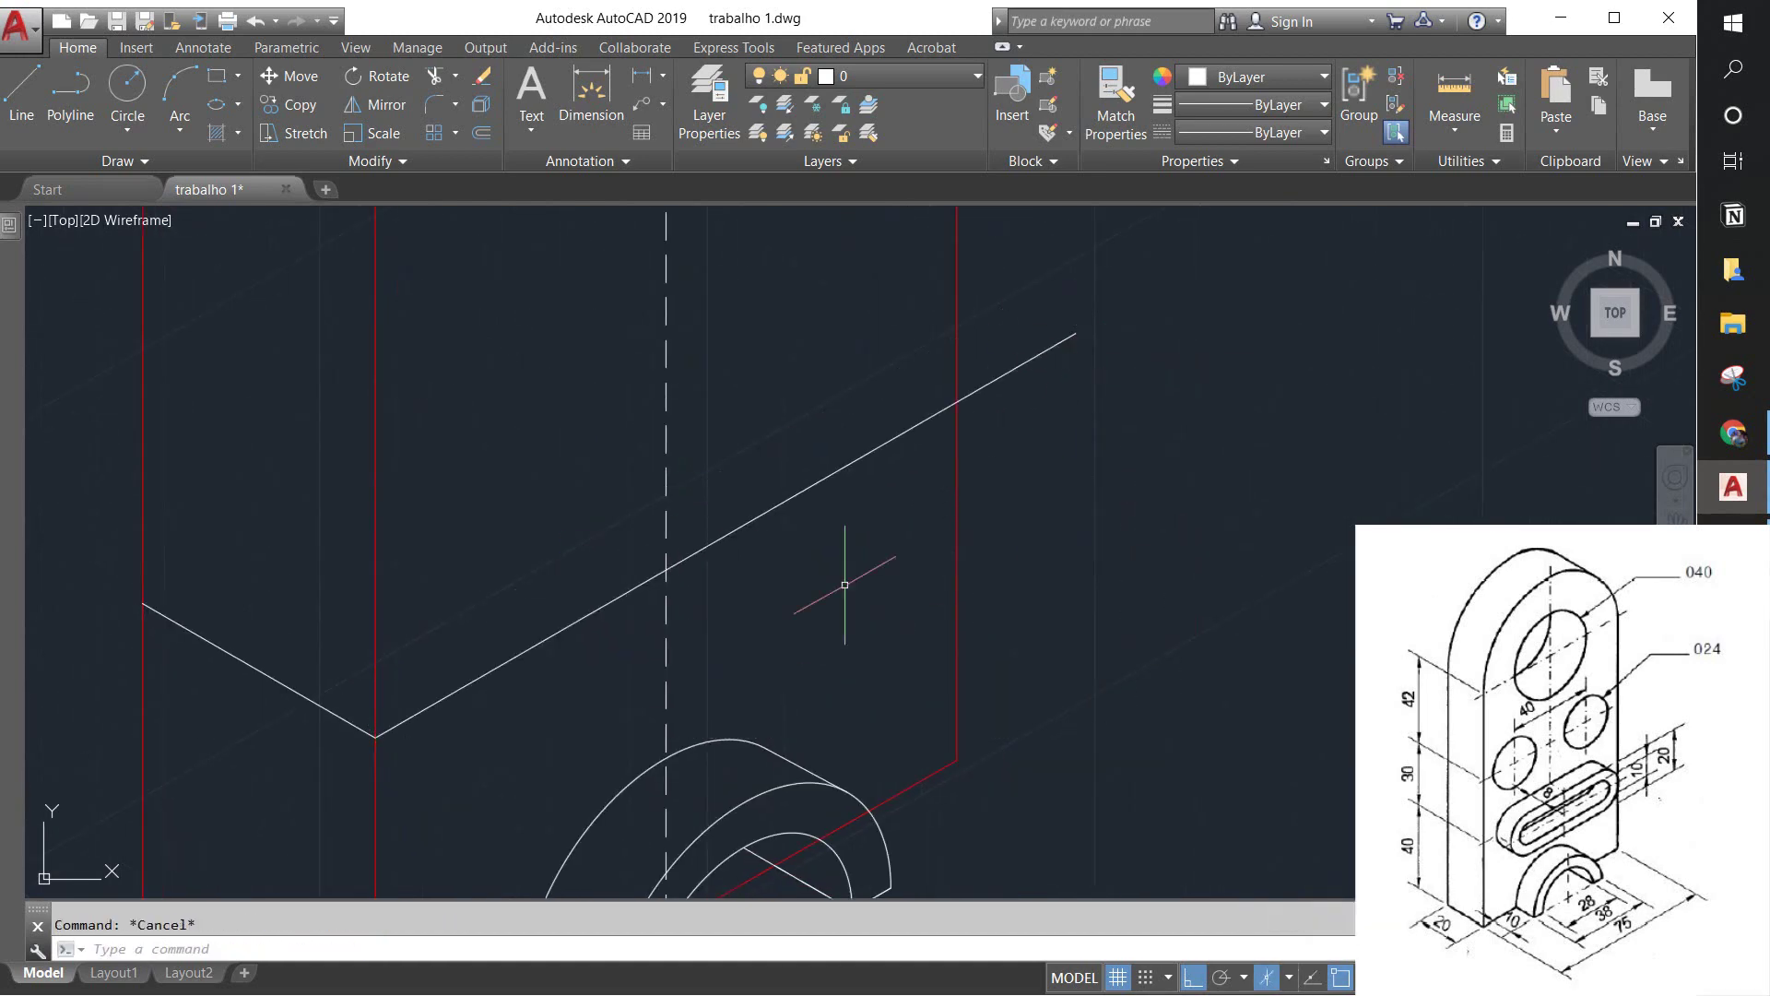
Draw the lower chevron line from the plate edge, after a cancelled dimension attempt
scroll(842, 584, down, 2)
text(dim)
key(Return)
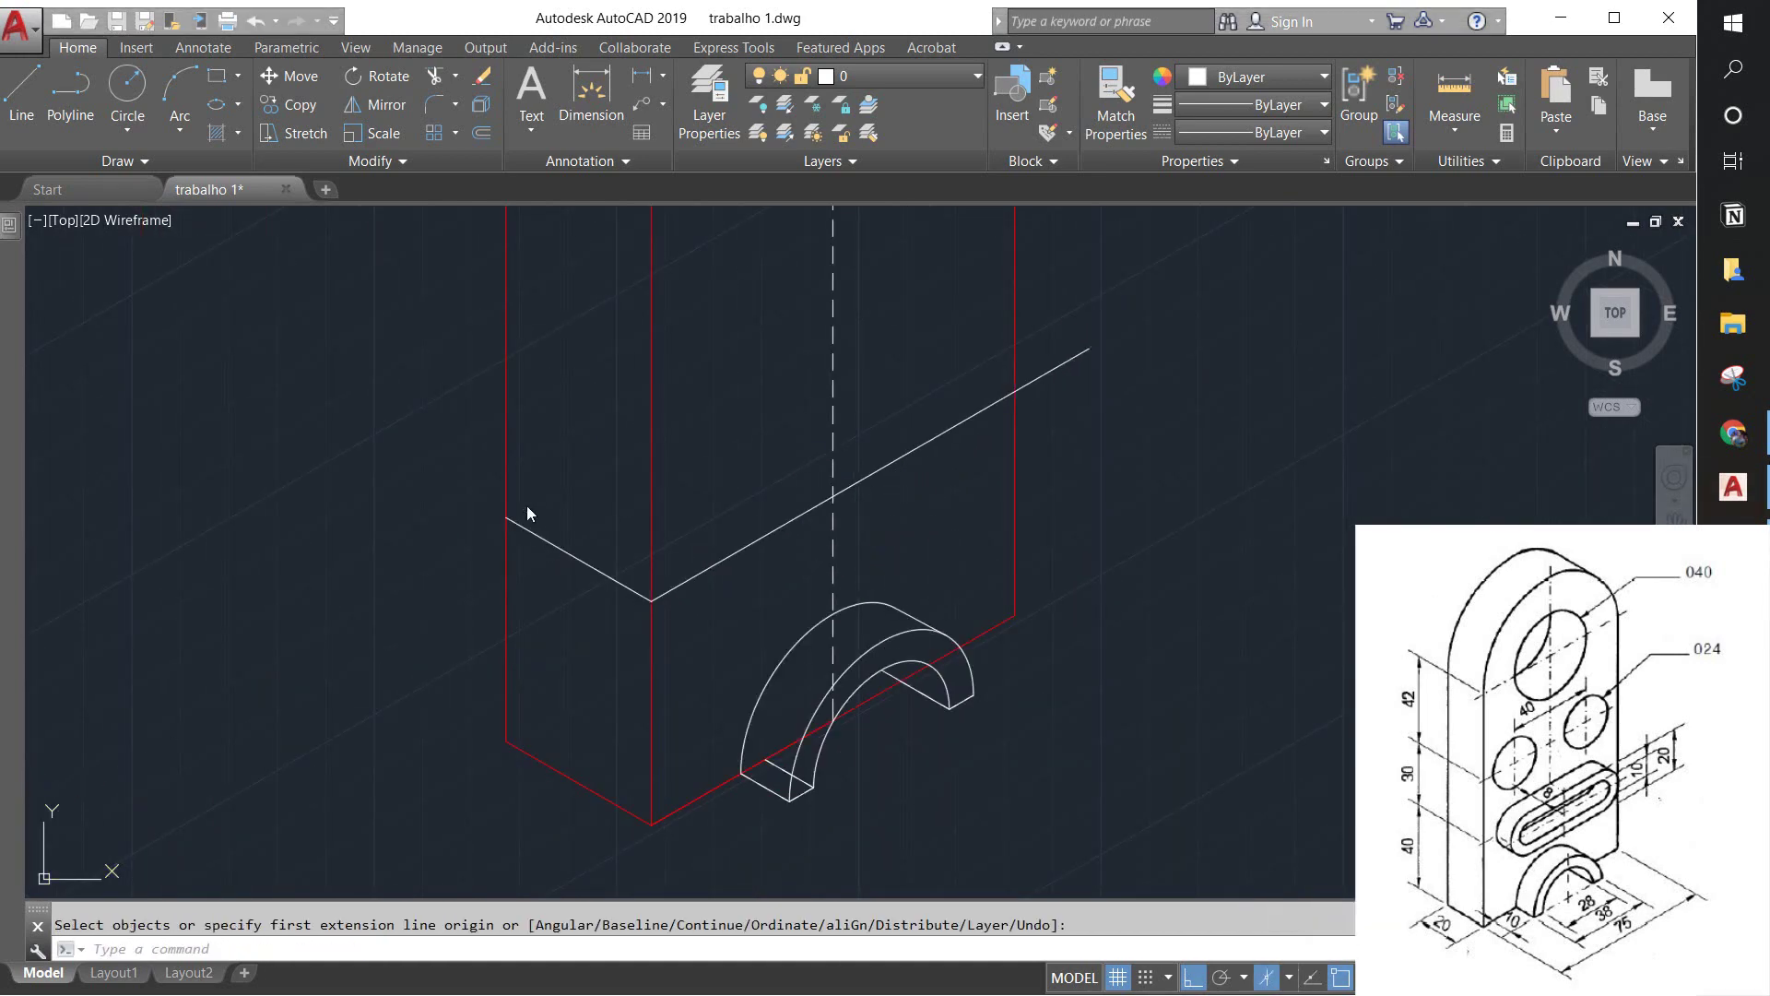
key(Escape)
middle_drag(530, 514, 415, 614)
key(l)
key(Return)
click(461, 540)
click(607, 620)
key(Escape)
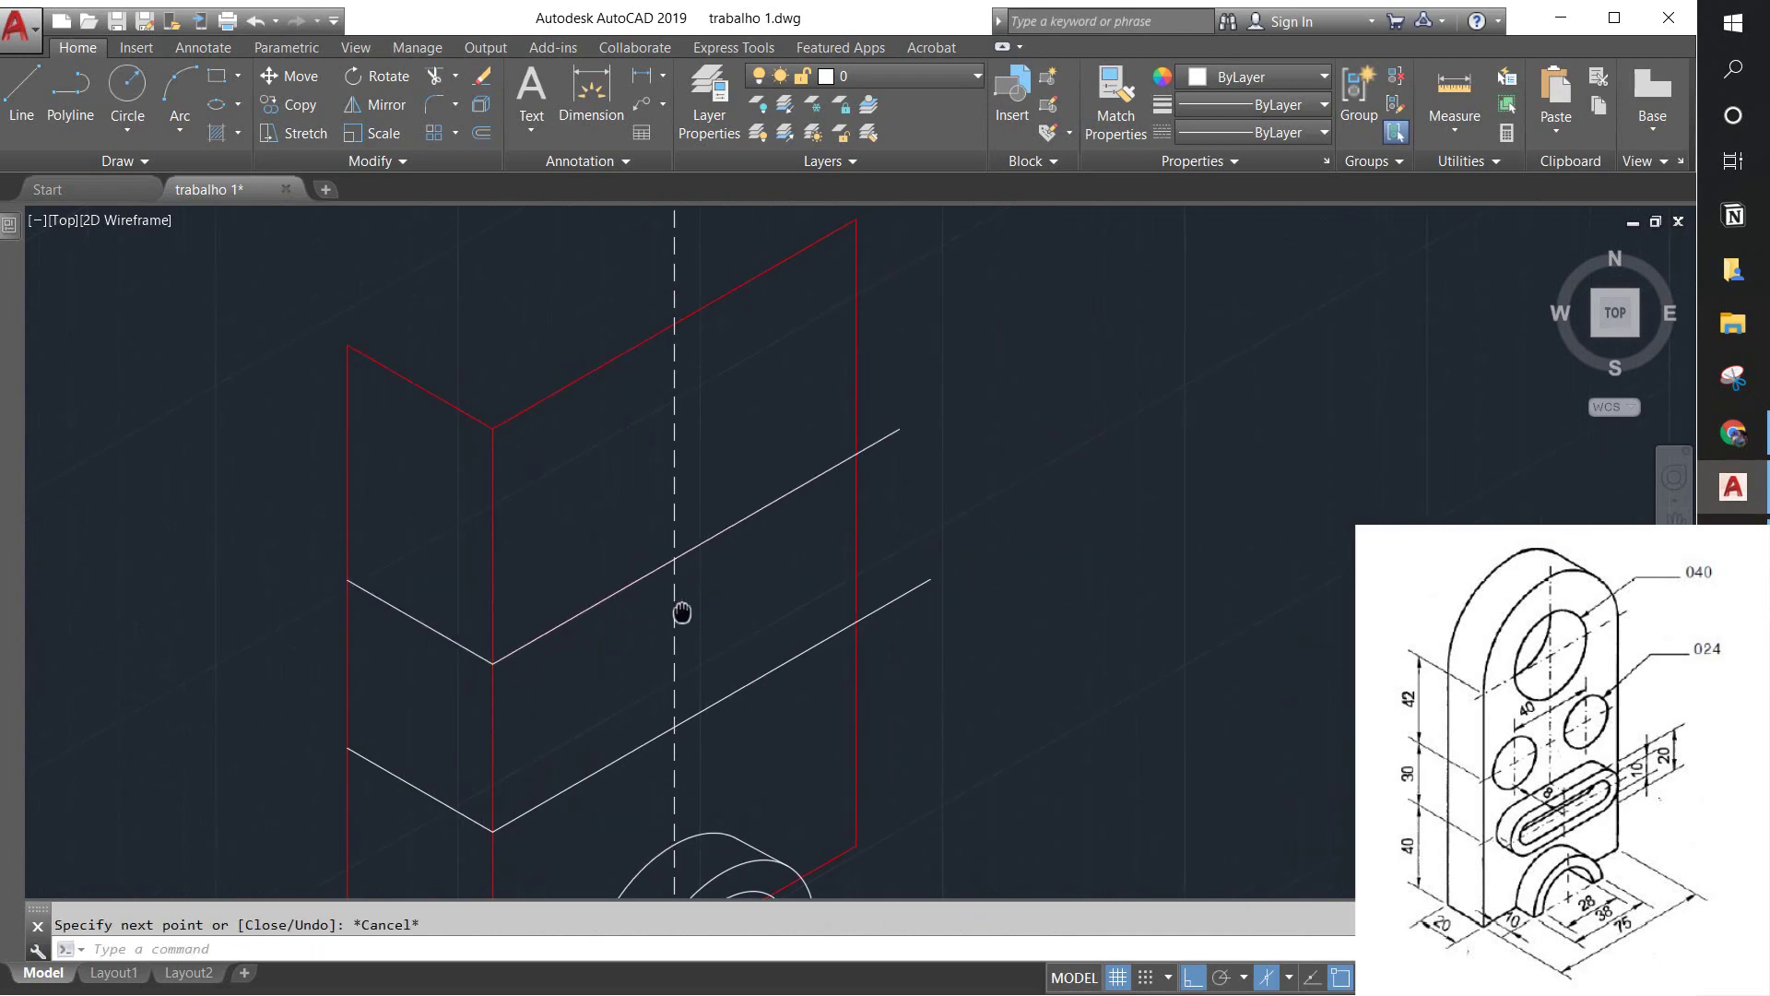
Draw 20-unit lines from the chevron and centre line intersections
scroll(443, 585, up, 2)
key(Return)
scroll(488, 458, up, 3)
click(490, 459)
text(20)
key(Return)
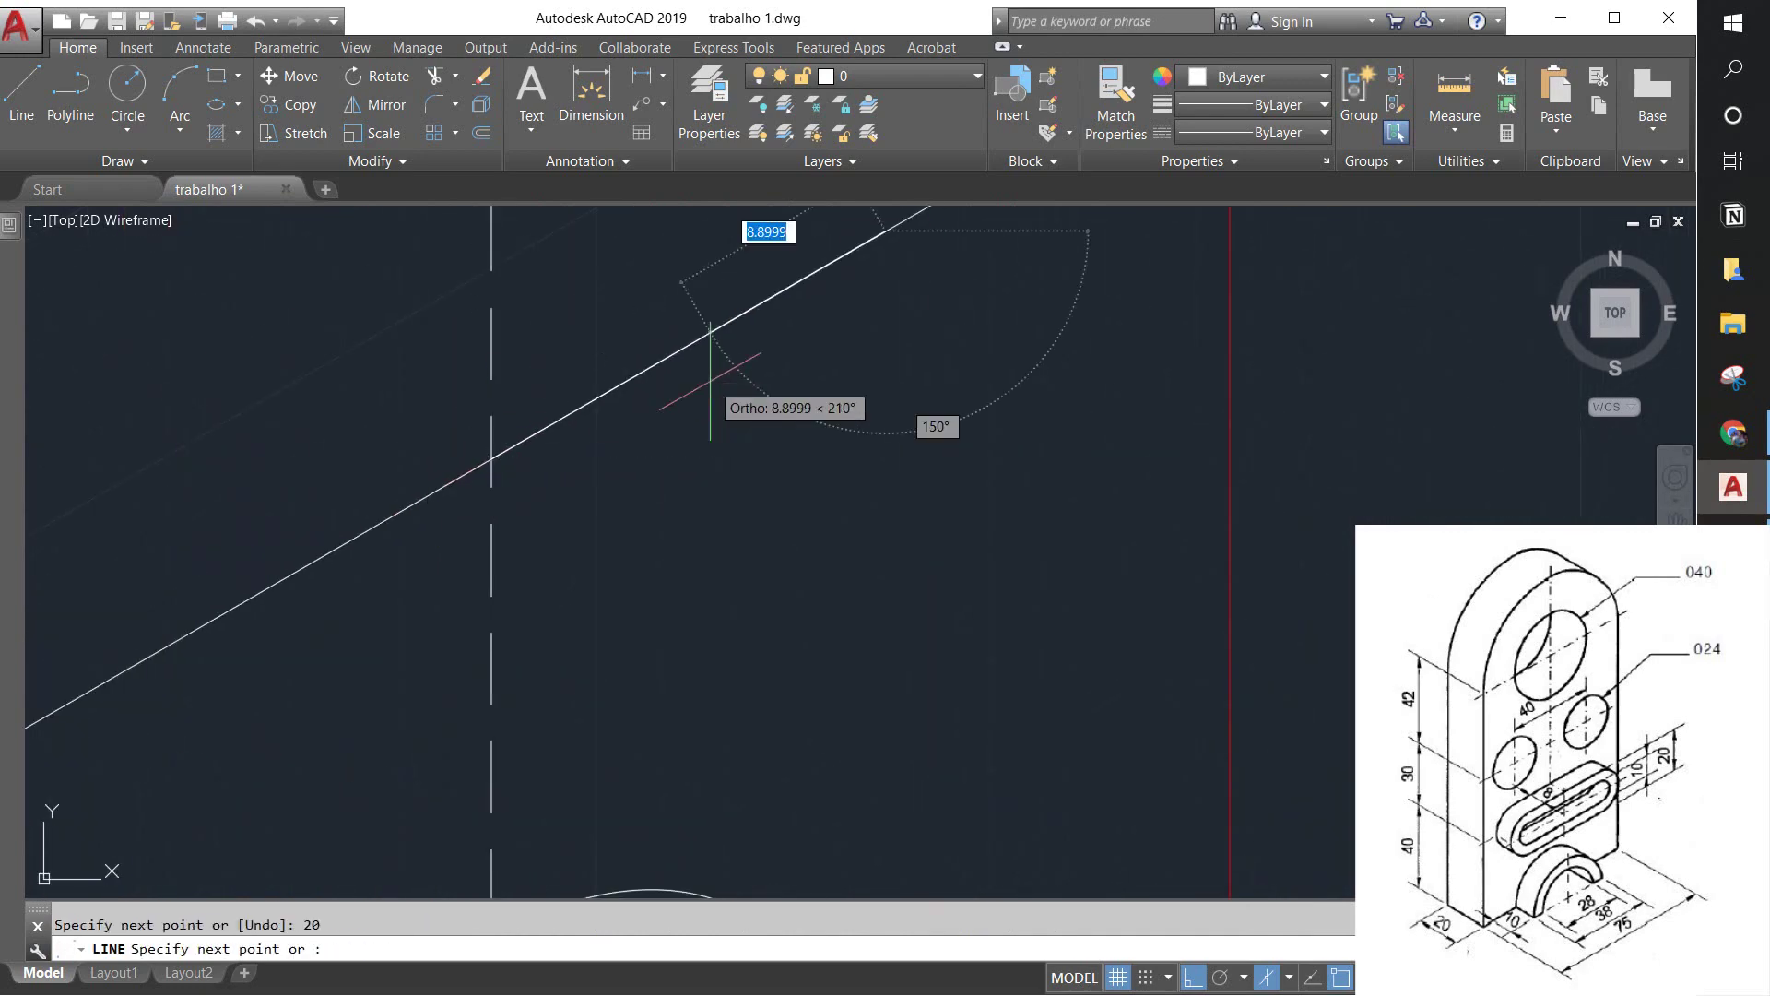
scroll(585, 467, up, 2)
scroll(664, 429, down, 4)
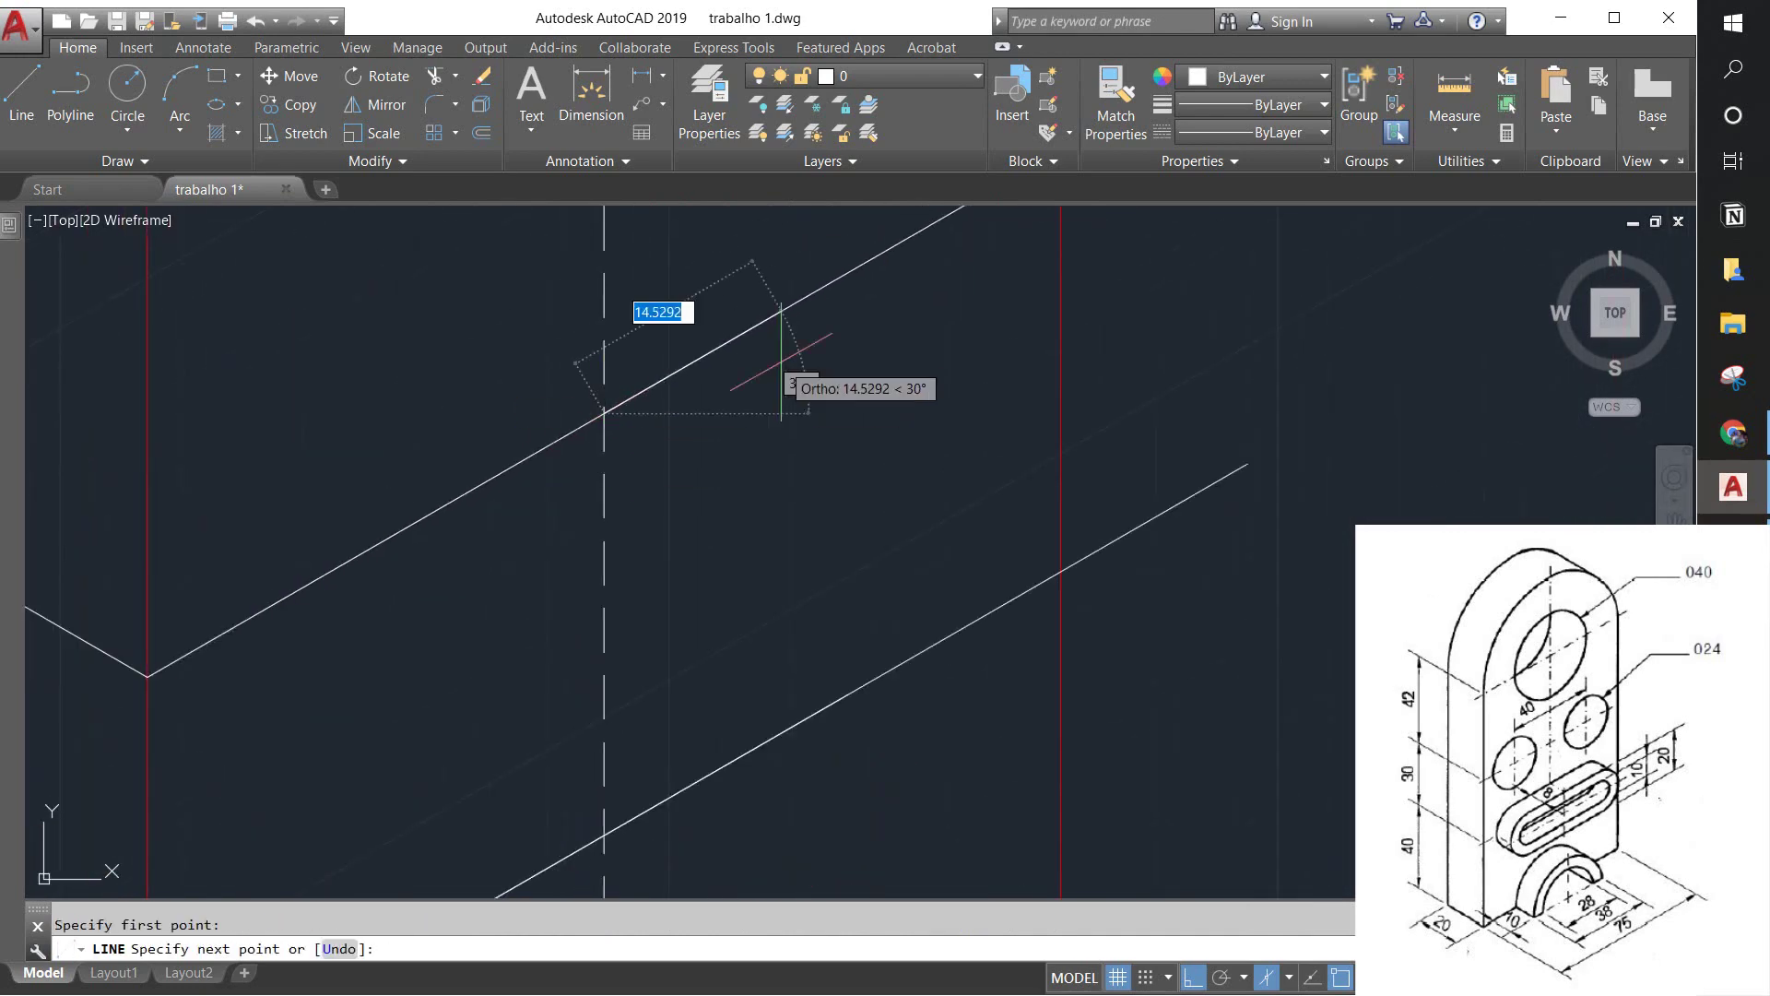
click(604, 412)
text(20)
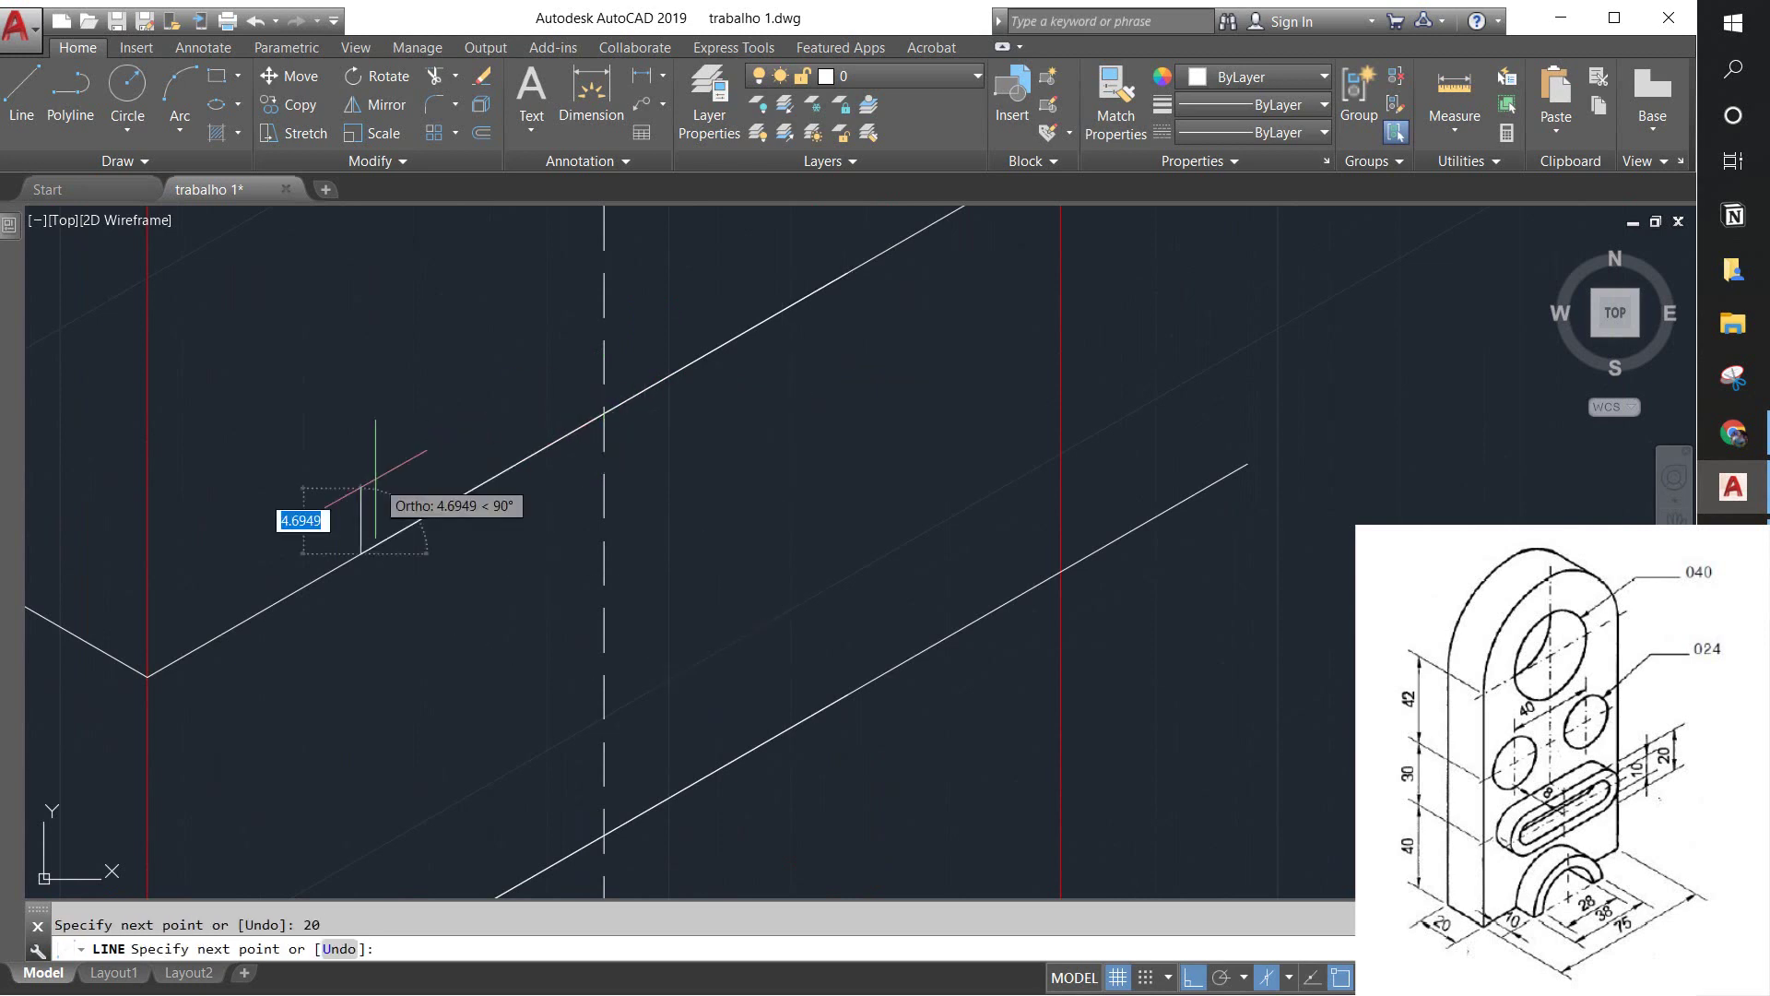
Put the picked centre line on layer 01 and match its red properties onto the other lines
click(876, 75)
click(830, 113)
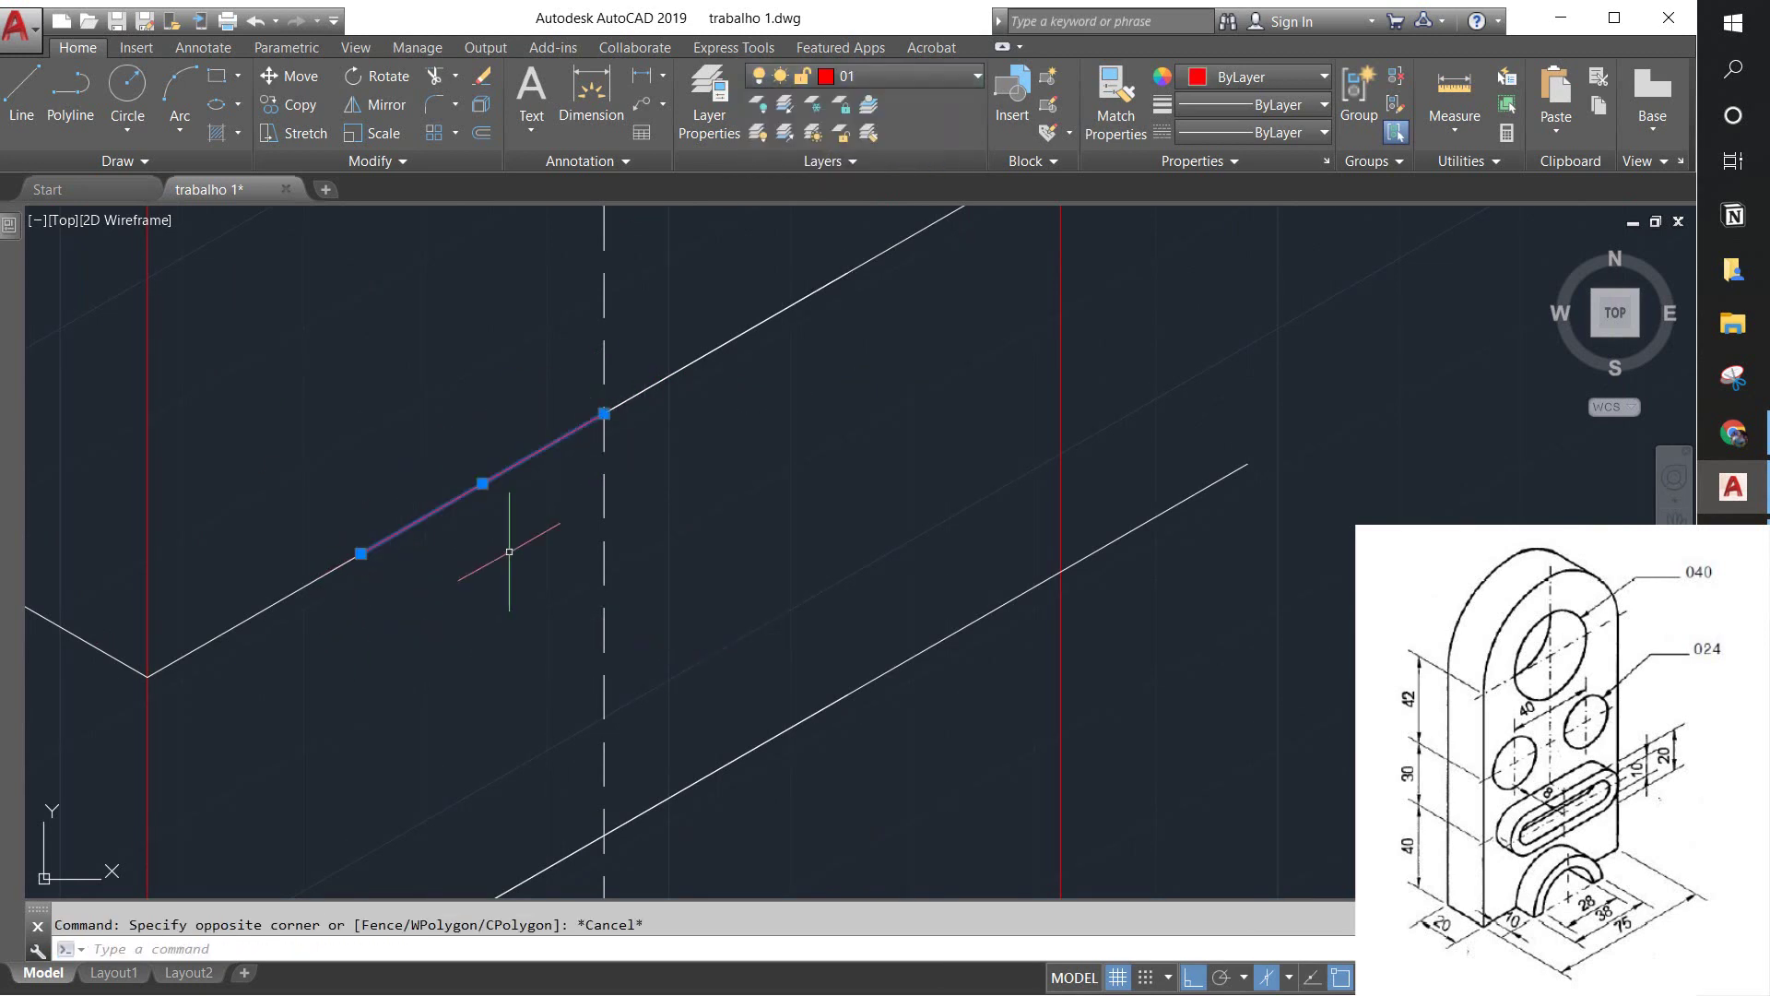
click(581, 426)
click(653, 378)
click(763, 735)
scroll(763, 701, down, 3)
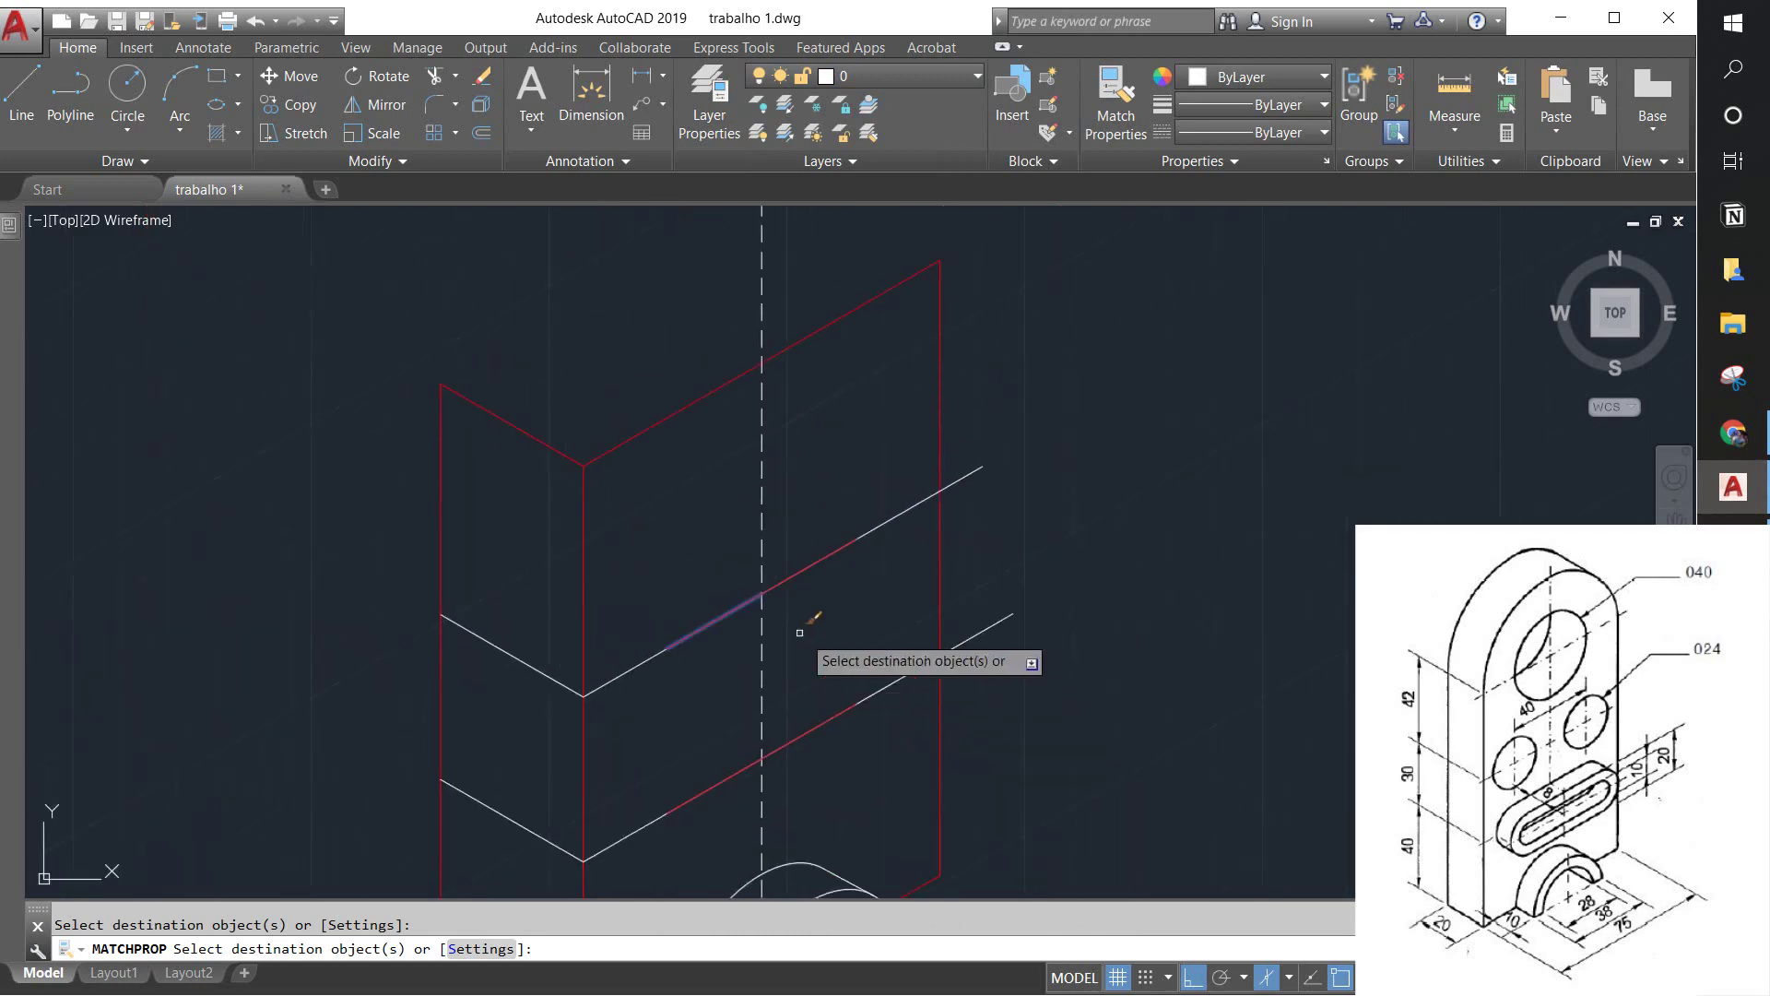
key(Escape)
scroll(616, 439, up, 1)
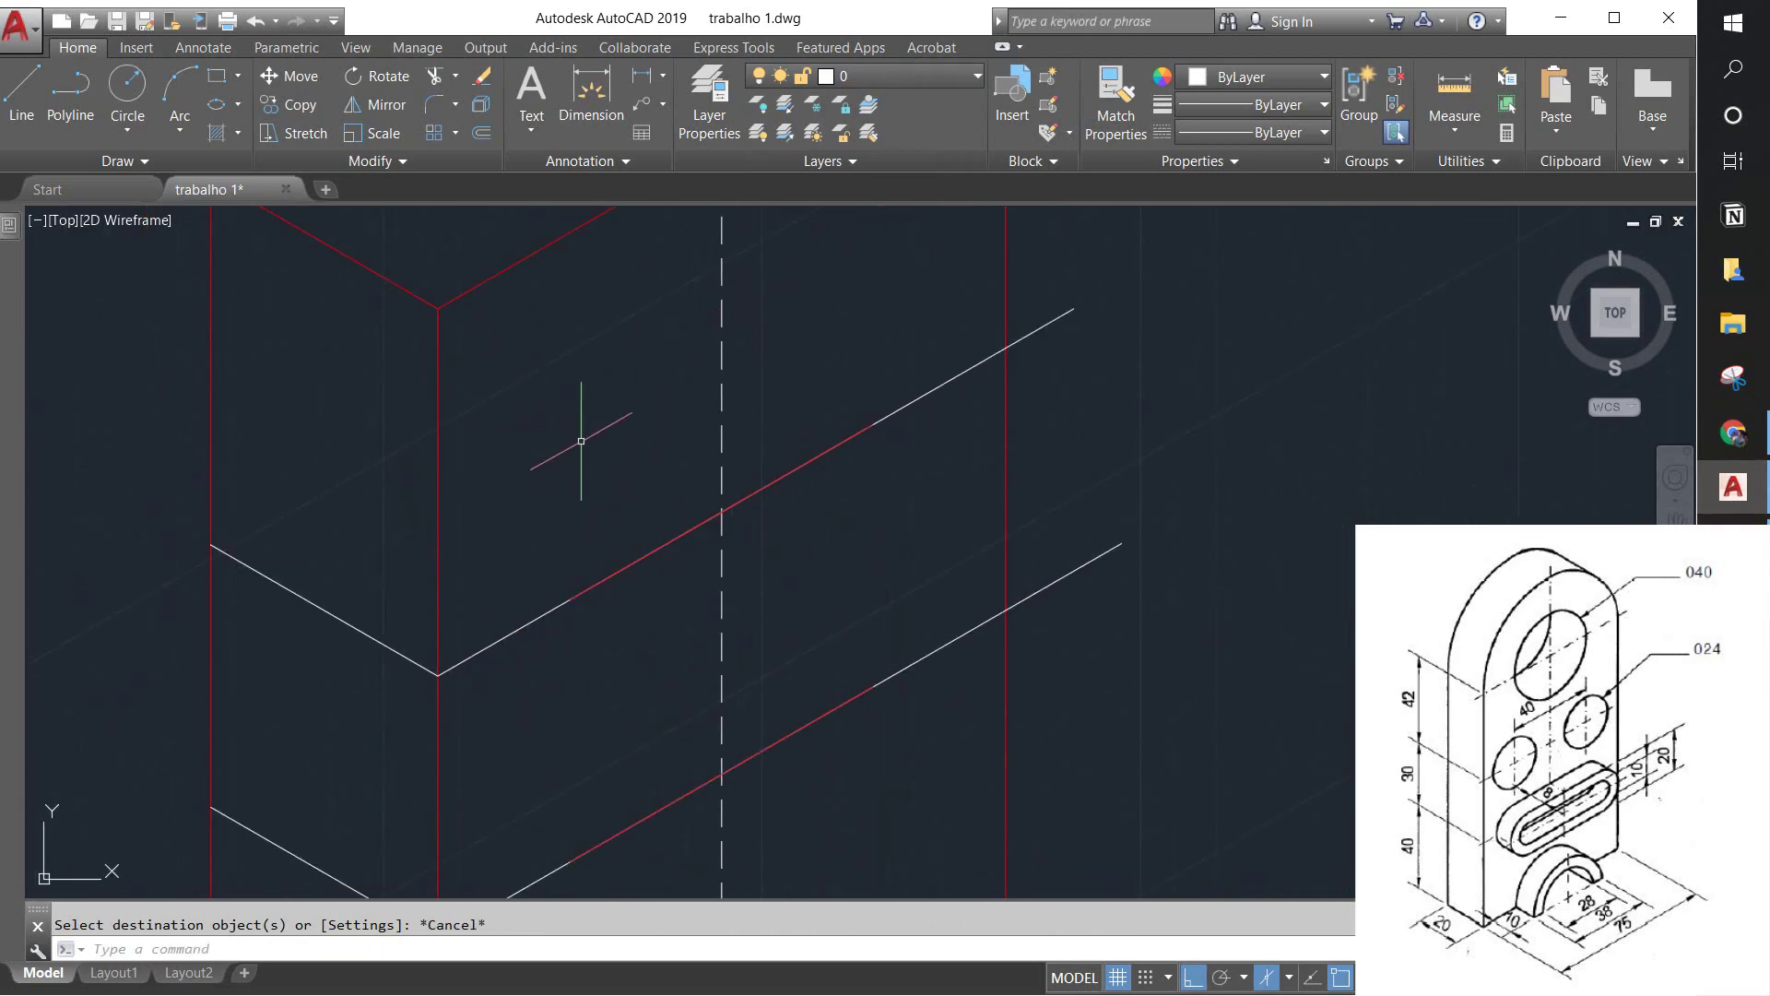
text(EL)
Start an isocircle centred at the line intersection
key(Return)
text(i)
key(Return)
scroll(553, 590, up, 3)
click(565, 573)
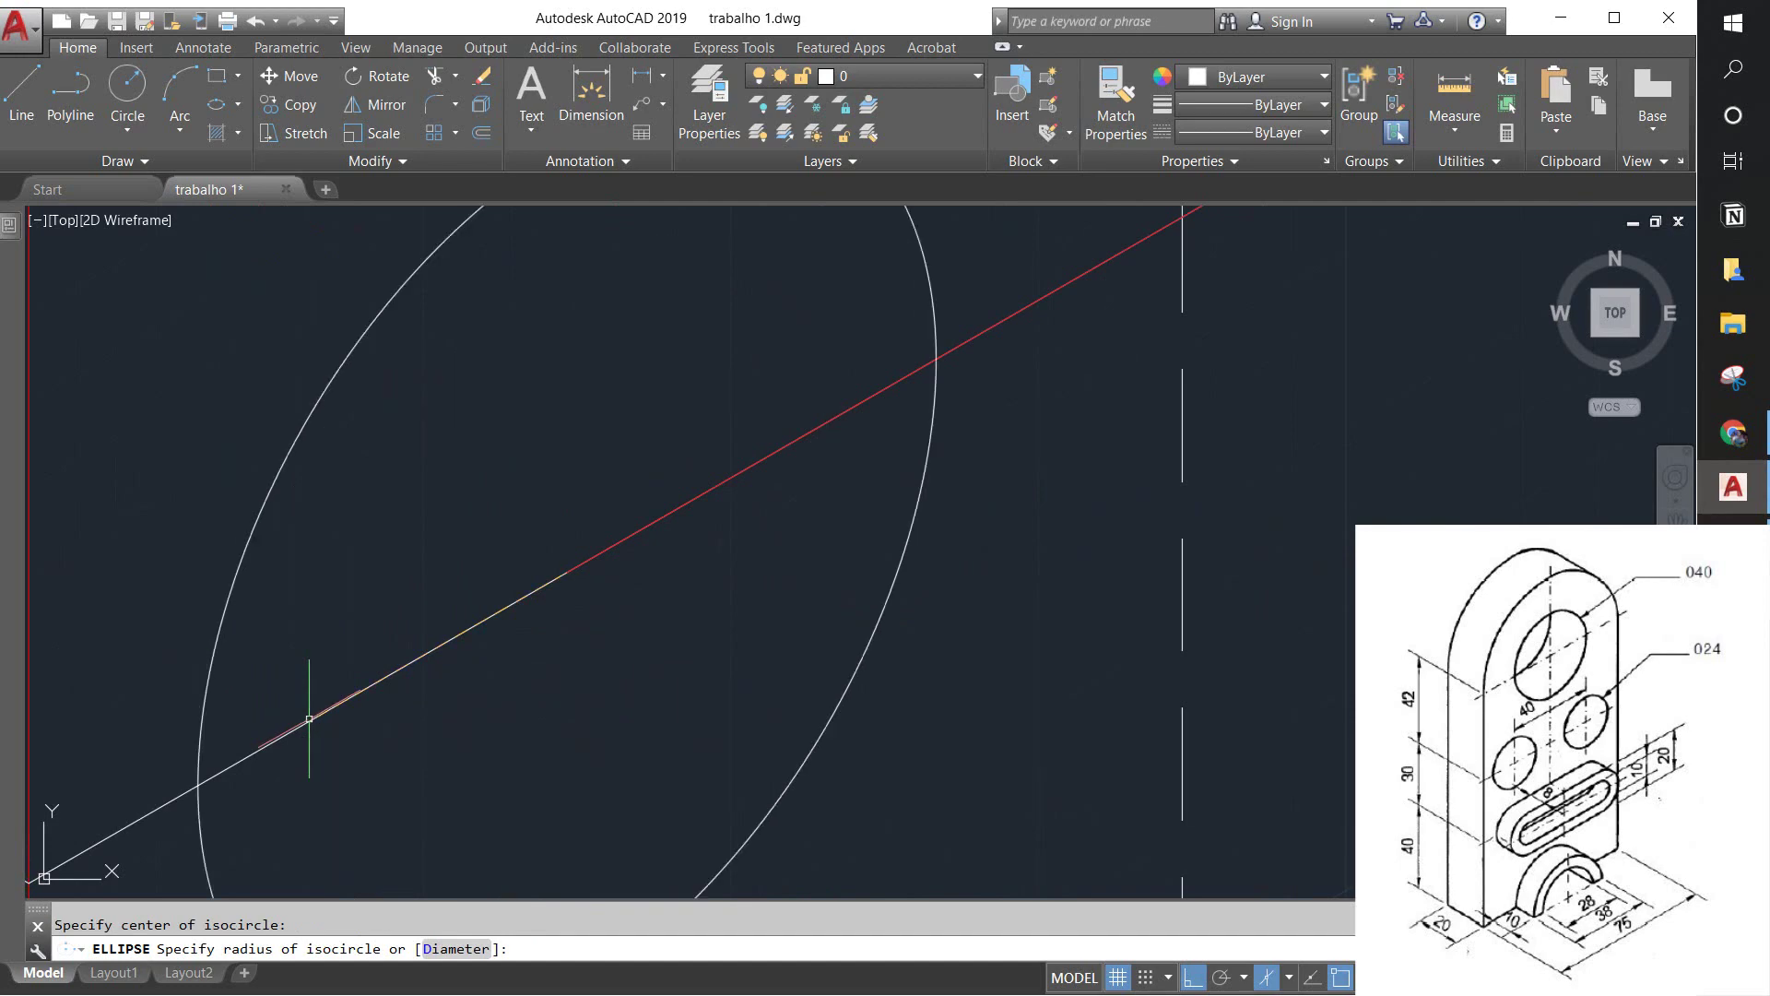
Finish the radius-12 isocircle, then abandon a second one and pan to the lower arch
text(12)
key(Return)
scroll(747, 581, down, 3)
scroll(742, 525, down, 1)
scroll(645, 592, up, 5)
key(Return)
text(i)
key(Return)
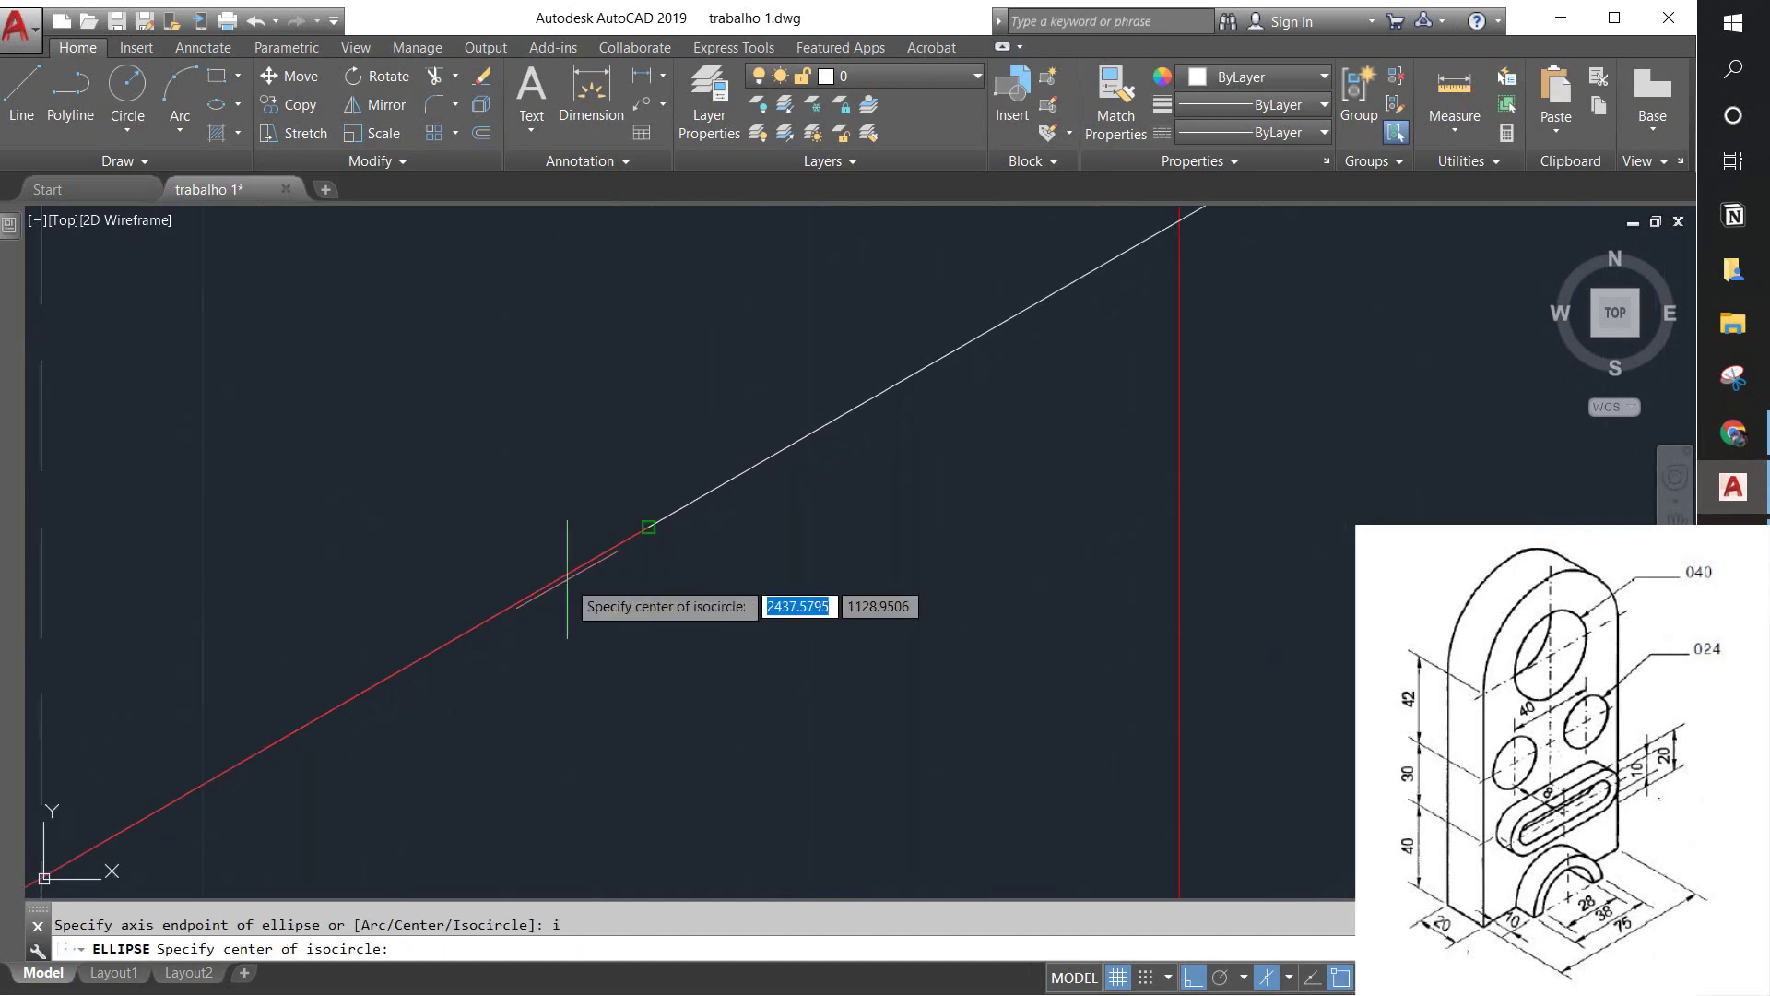
click(592, 592)
key(Escape)
scroll(547, 735, down, 4)
middle_drag(548, 734, 523, 445)
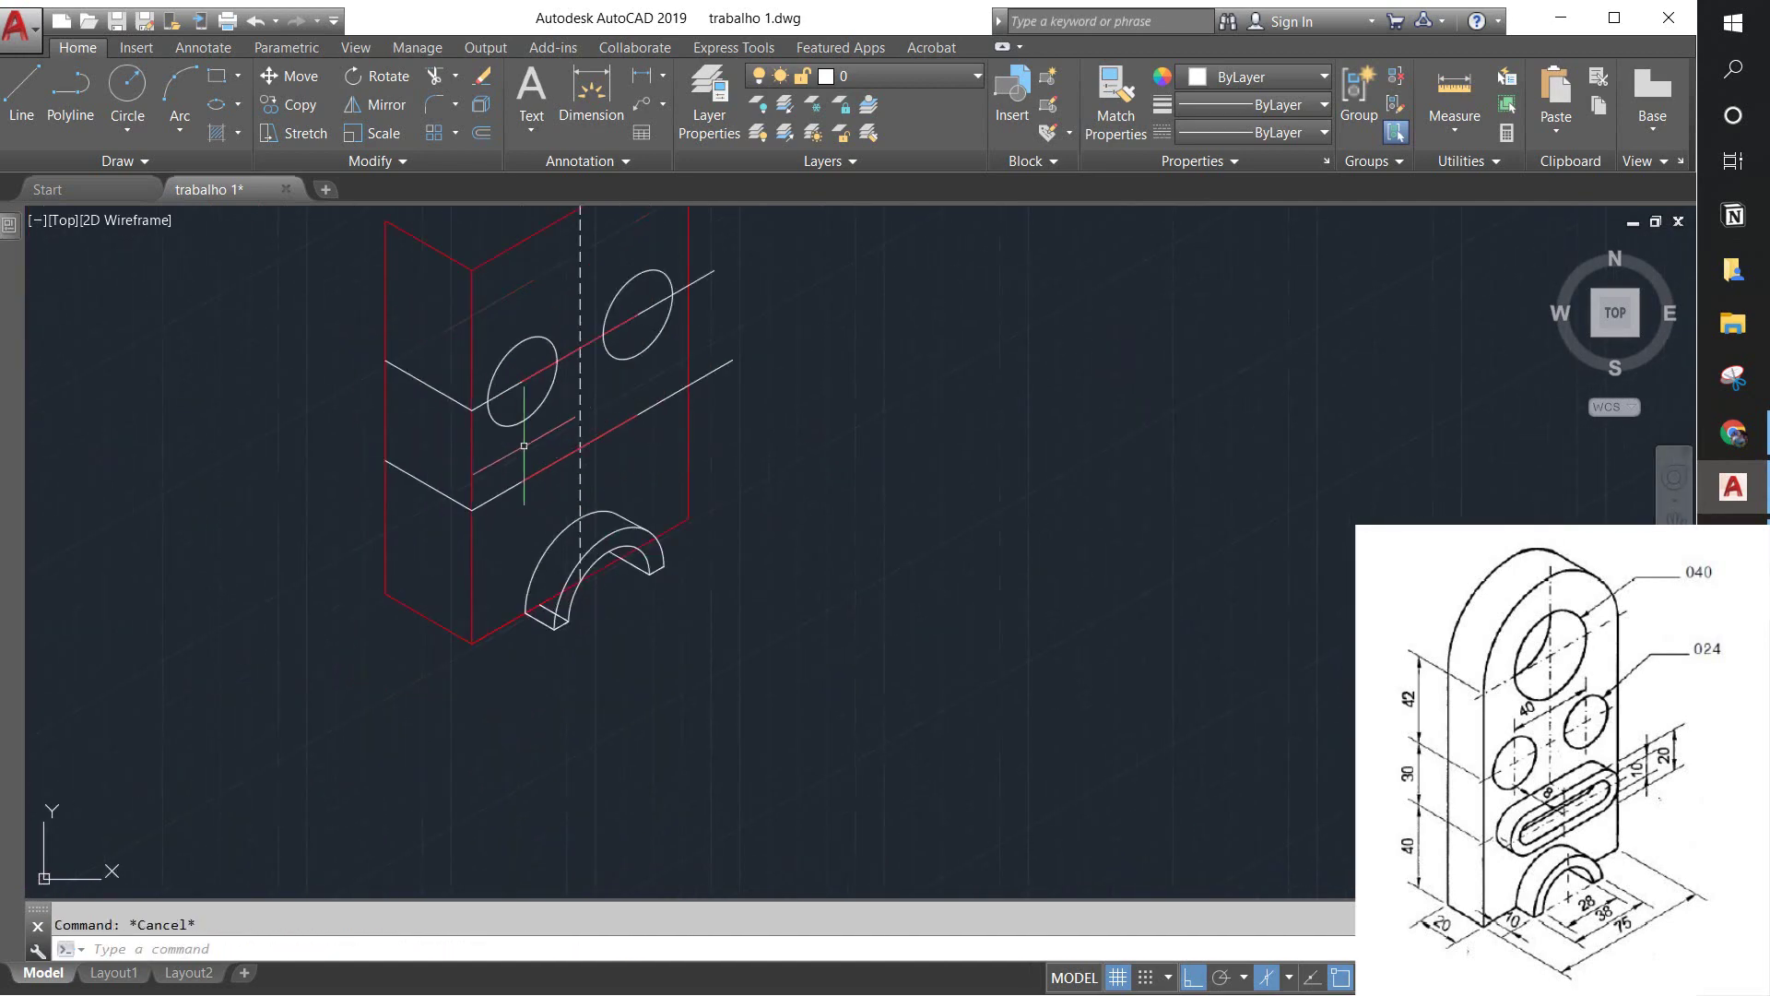
Start a dimension near the lower arch and cancel it
text(dim)
key(Return)
scroll(502, 382, up, 4)
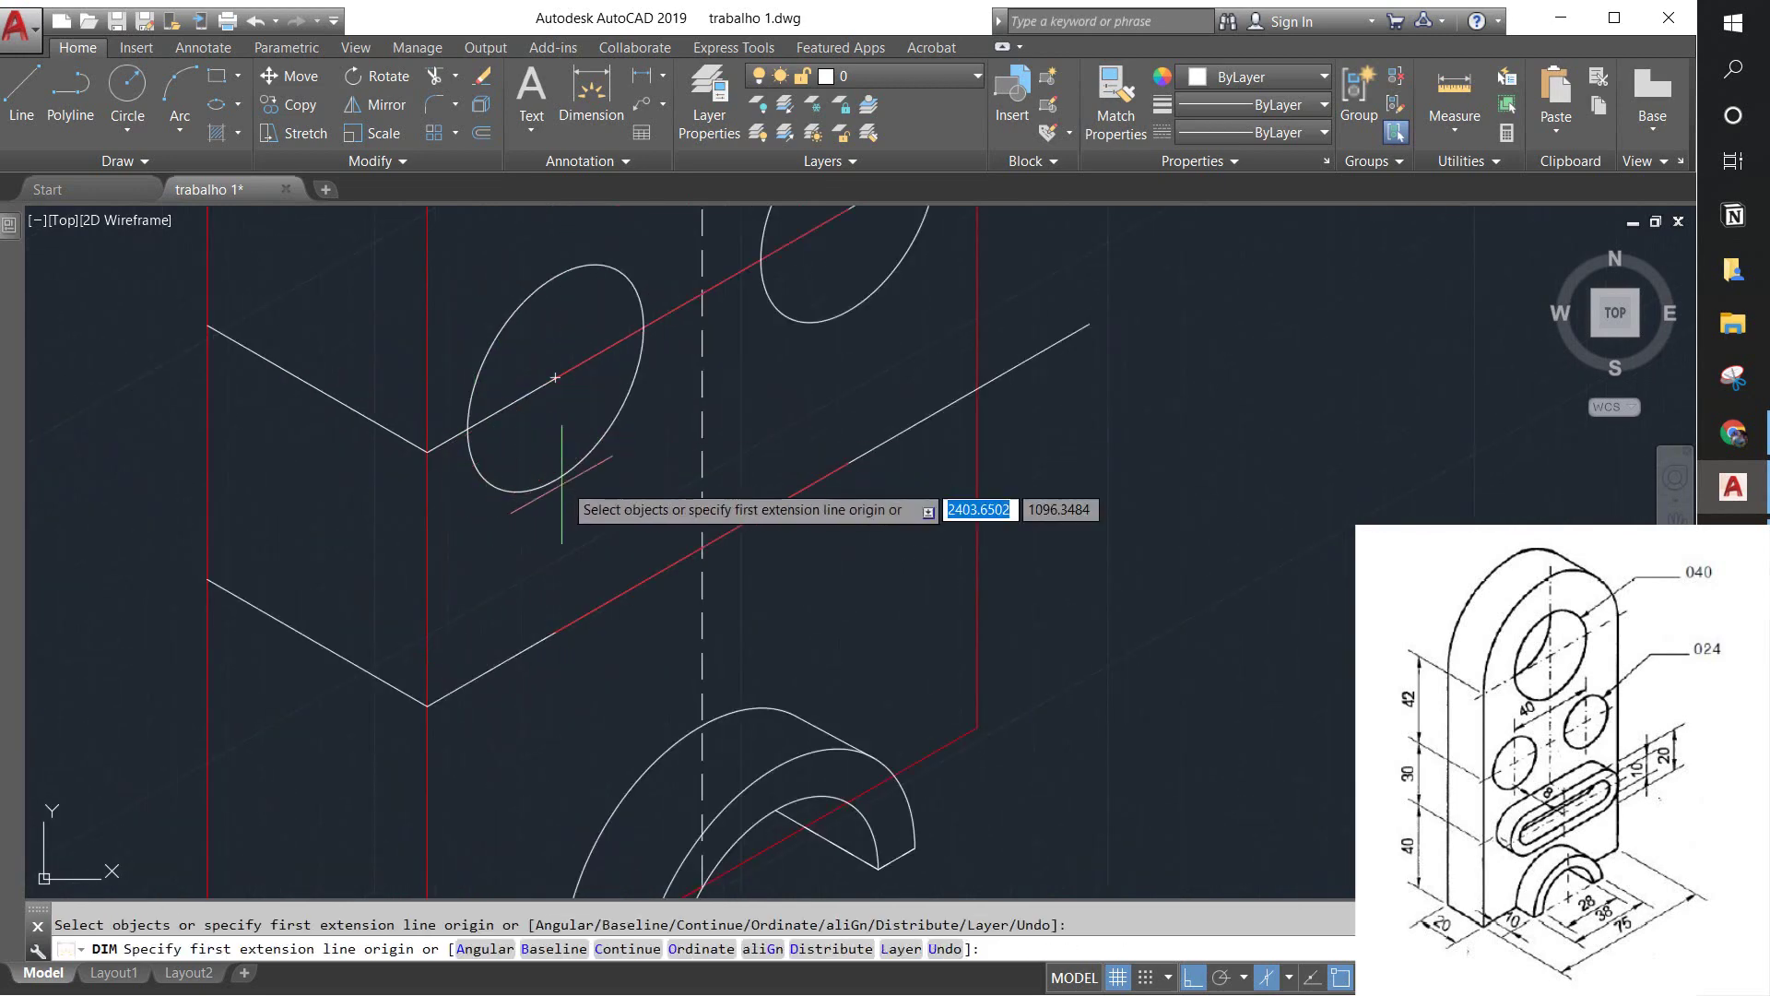
click(618, 413)
key(Escape)
scroll(462, 632, down, 4)
scroll(539, 551, up, 4)
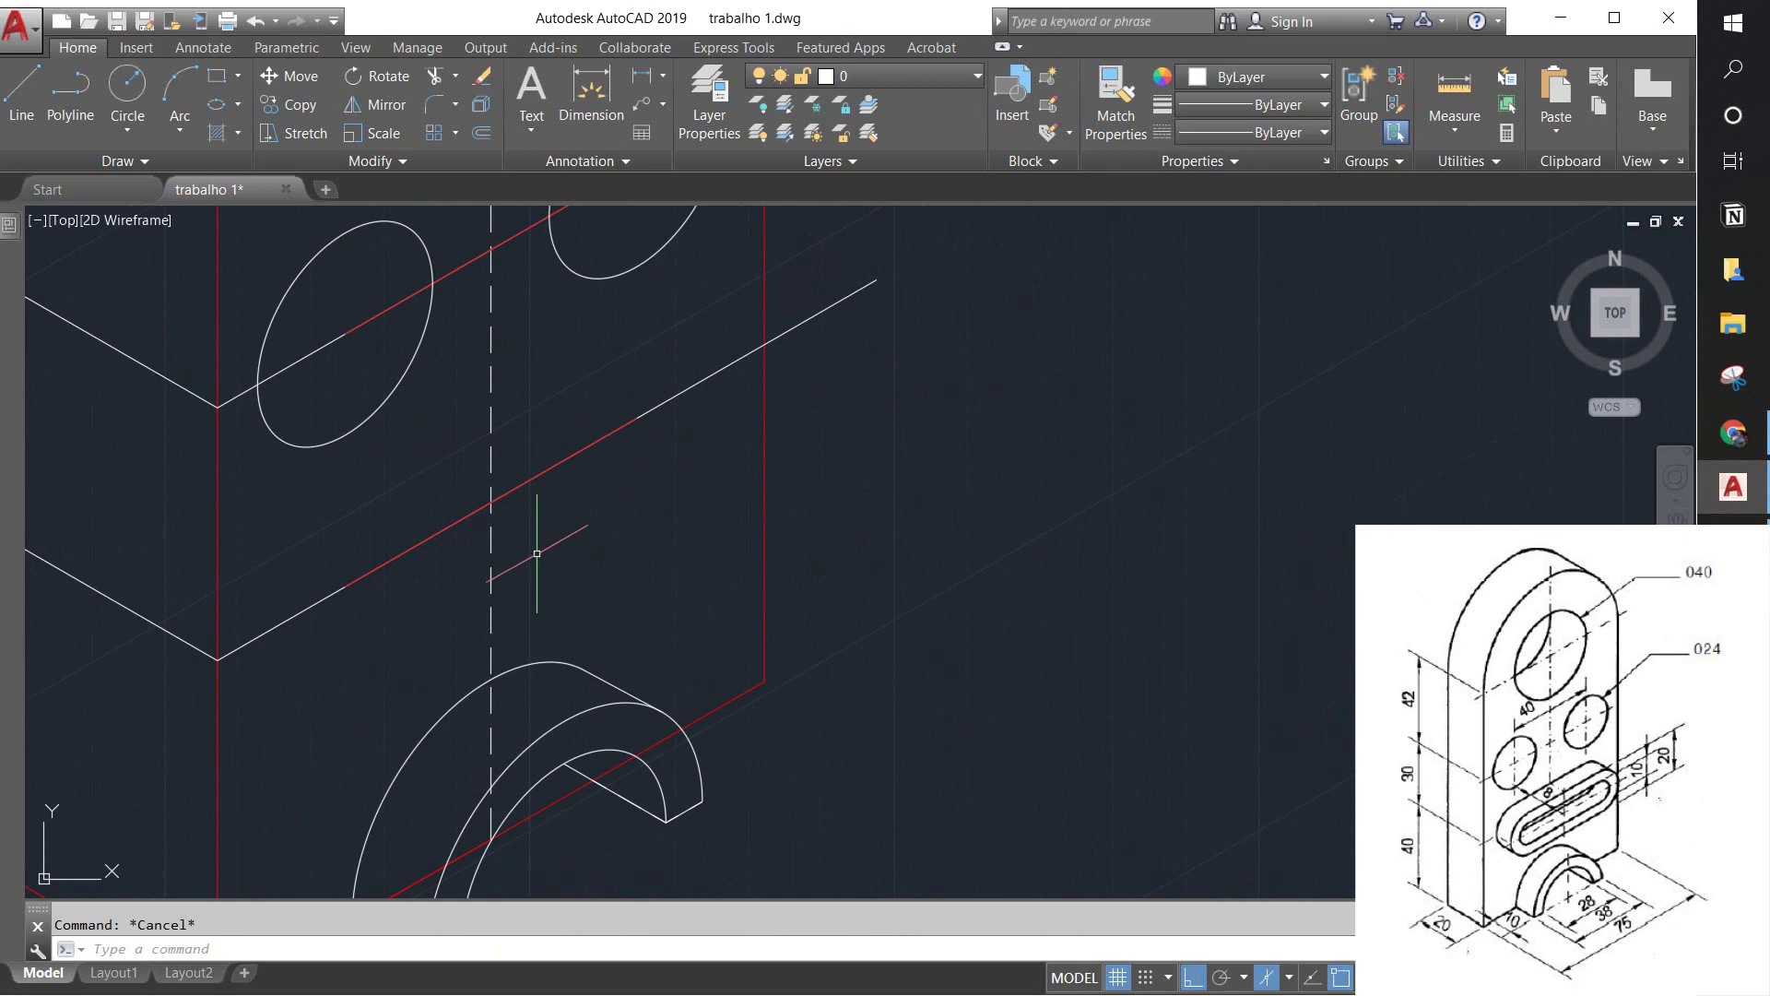
Draw an isocircle at the line midpoint, then delete it as misplaced
text(el)
key(Return)
text(i)
key(Return)
scroll(653, 470, up, 2)
click(627, 389)
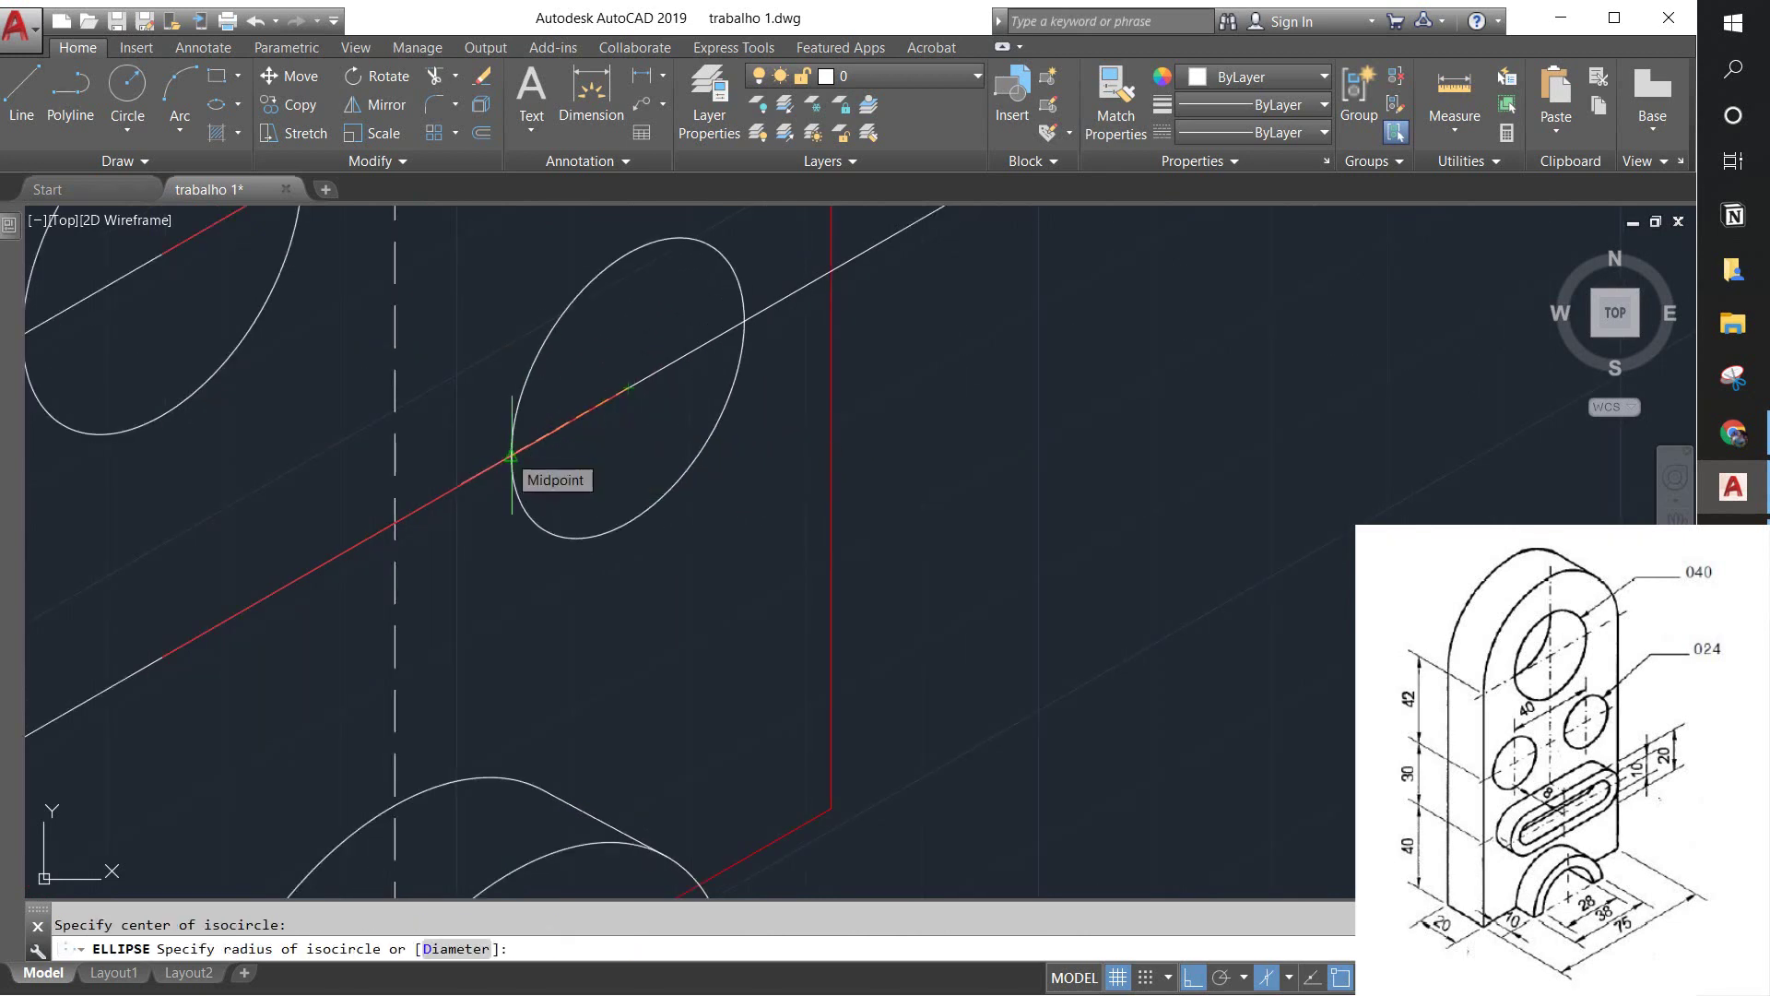
scroll(546, 475, down, 2)
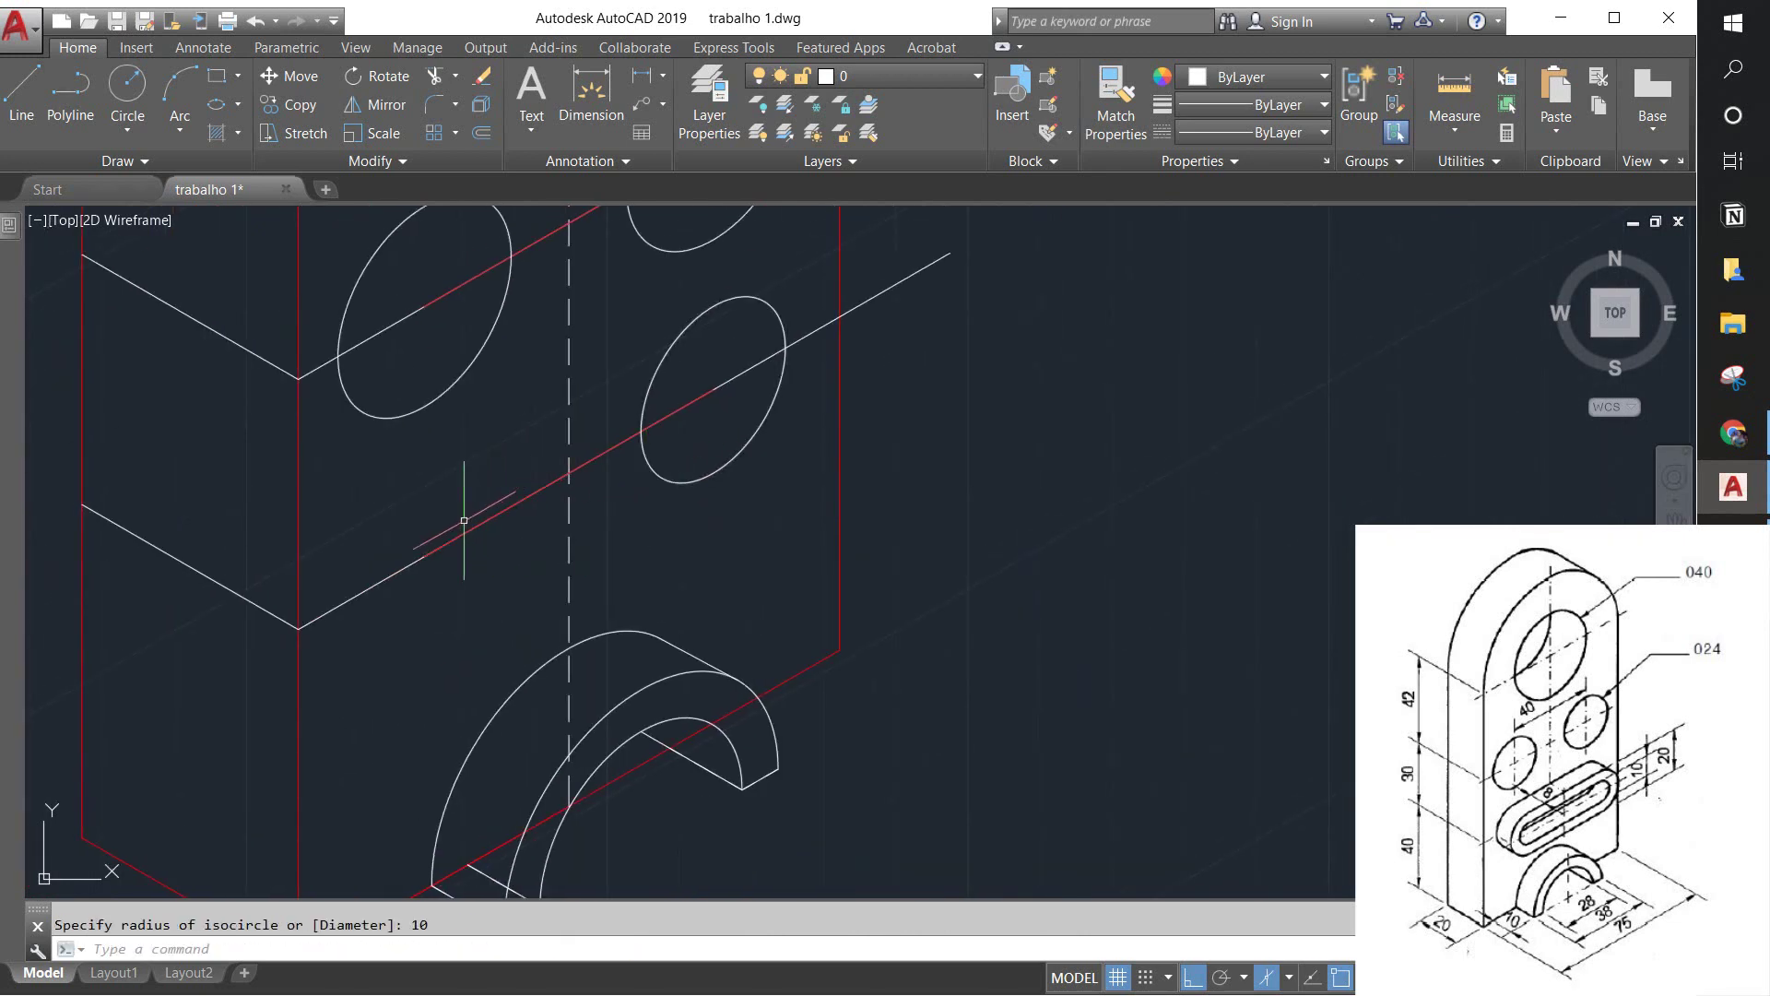
middle_drag(464, 520, 404, 553)
key(Delete)
scroll(460, 428, up, 2)
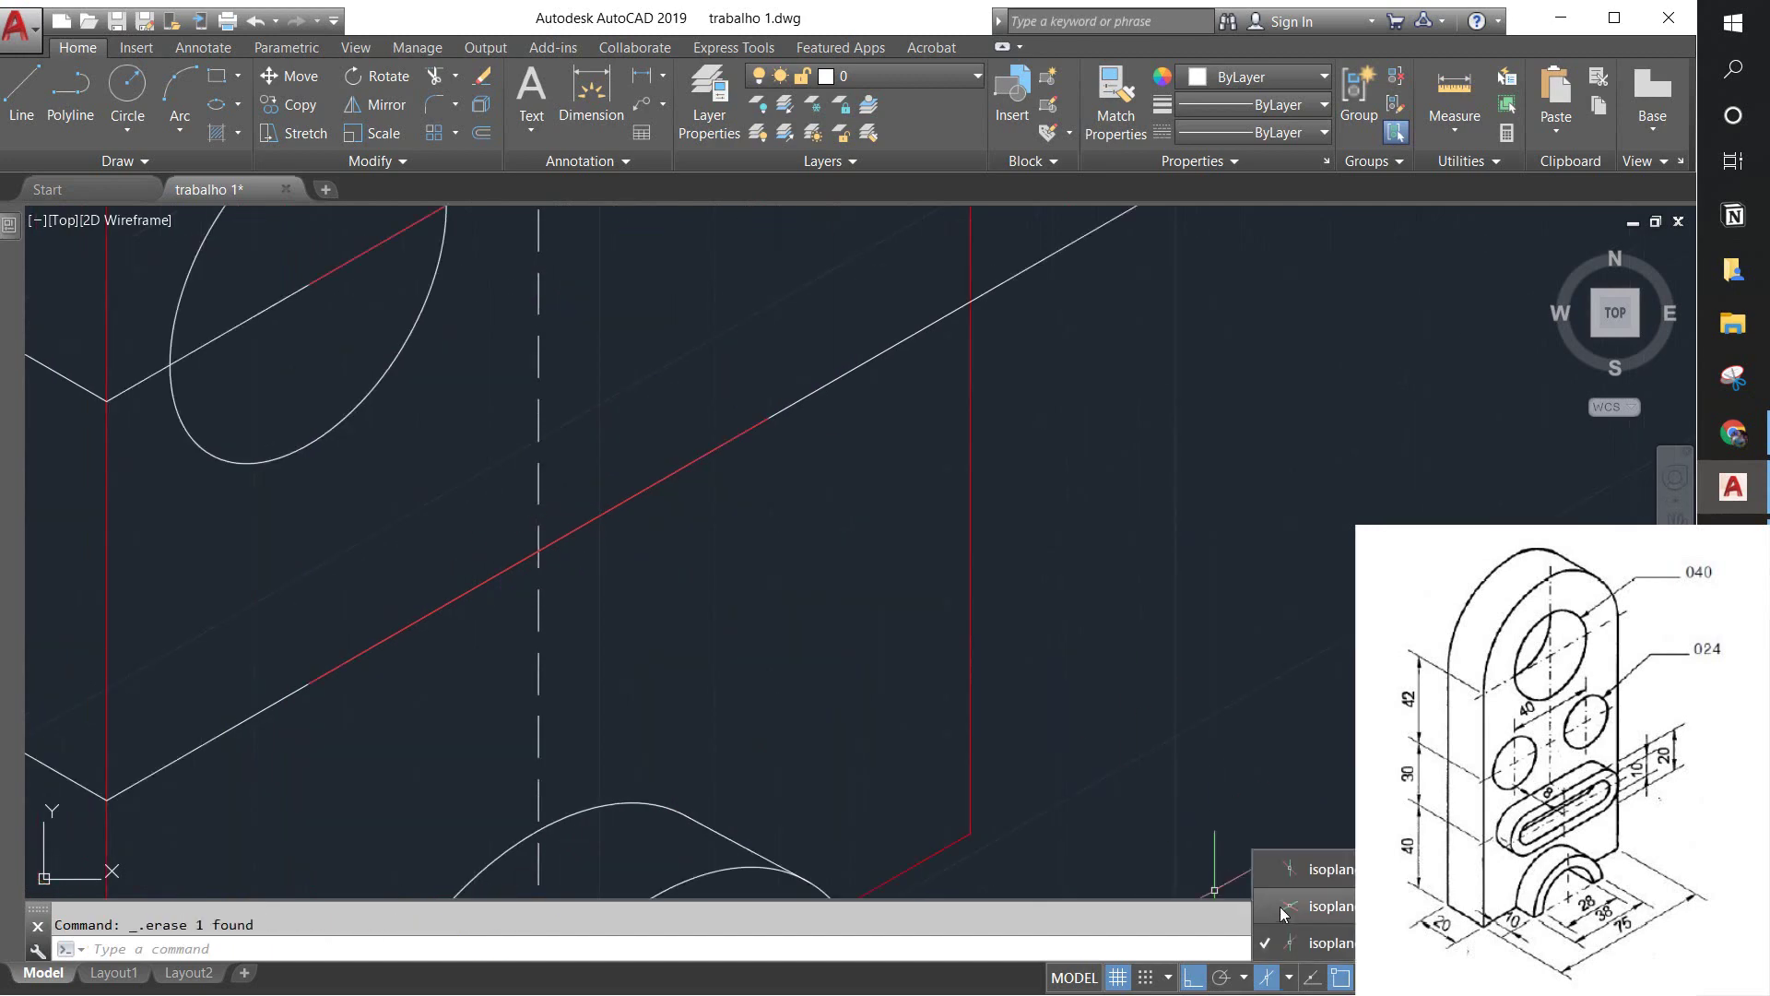
Draw a 12-unit line on the left isometric plane
click(1323, 871)
scroll(517, 756, down, 4)
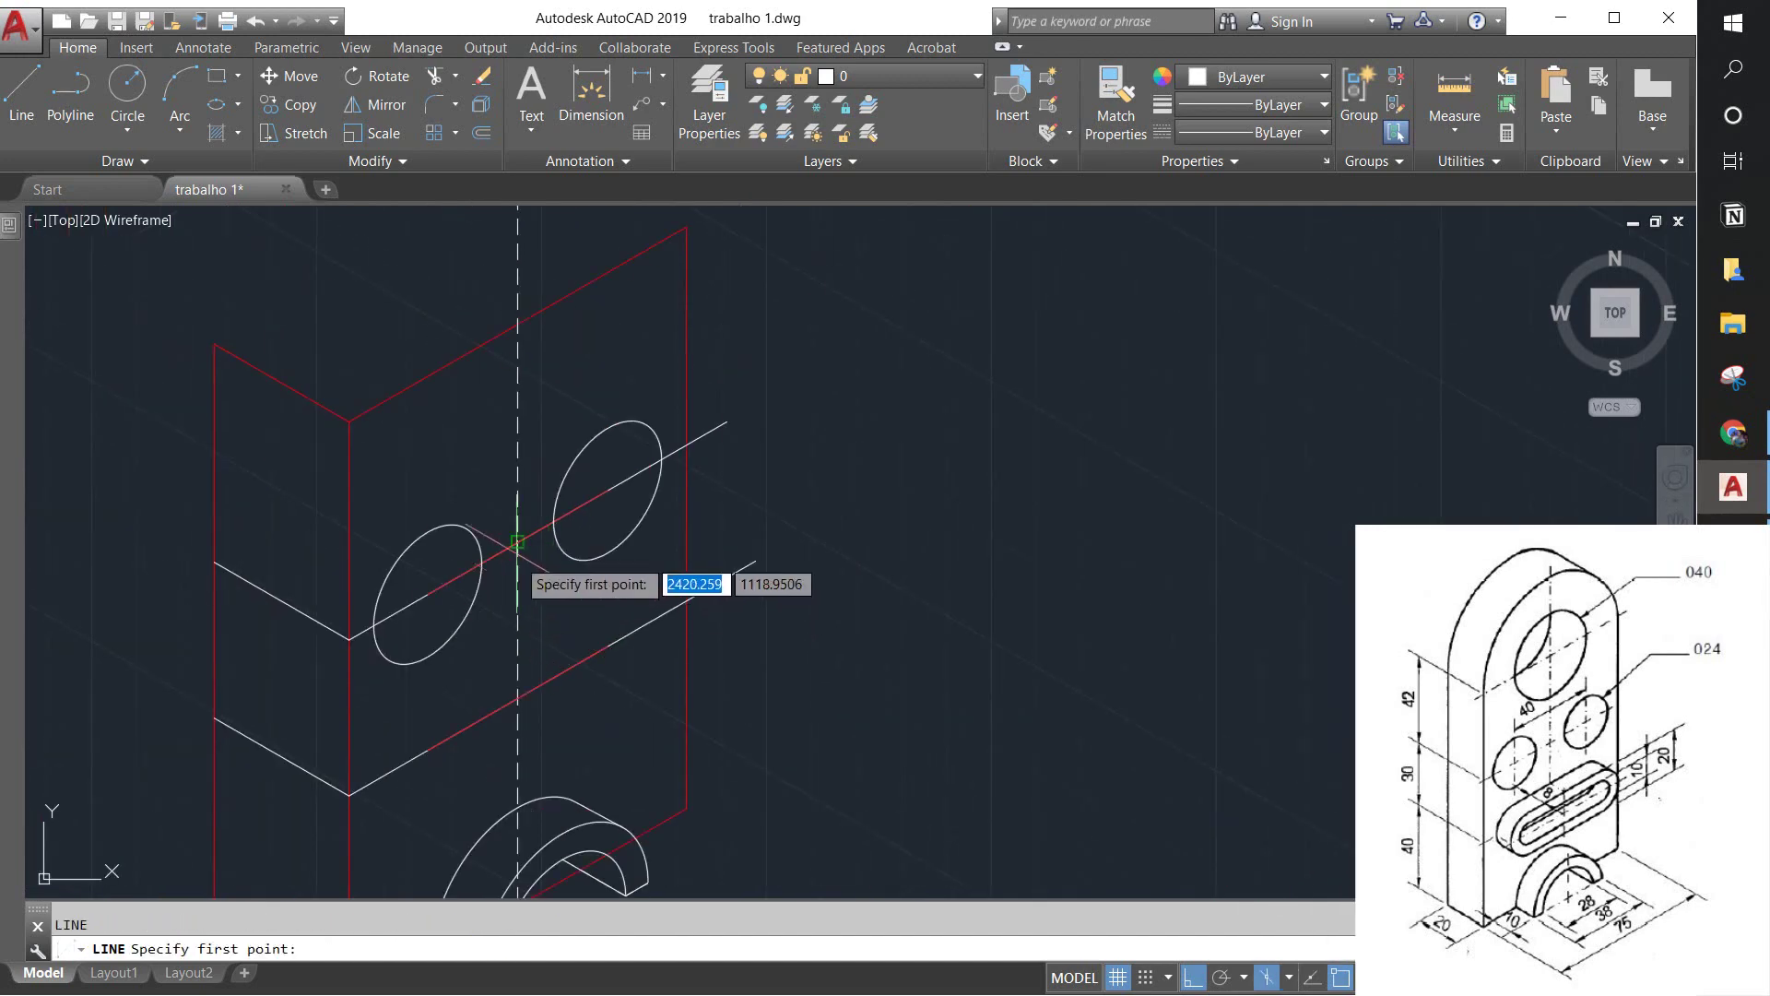
text(12)
key(Return)
key(F5)
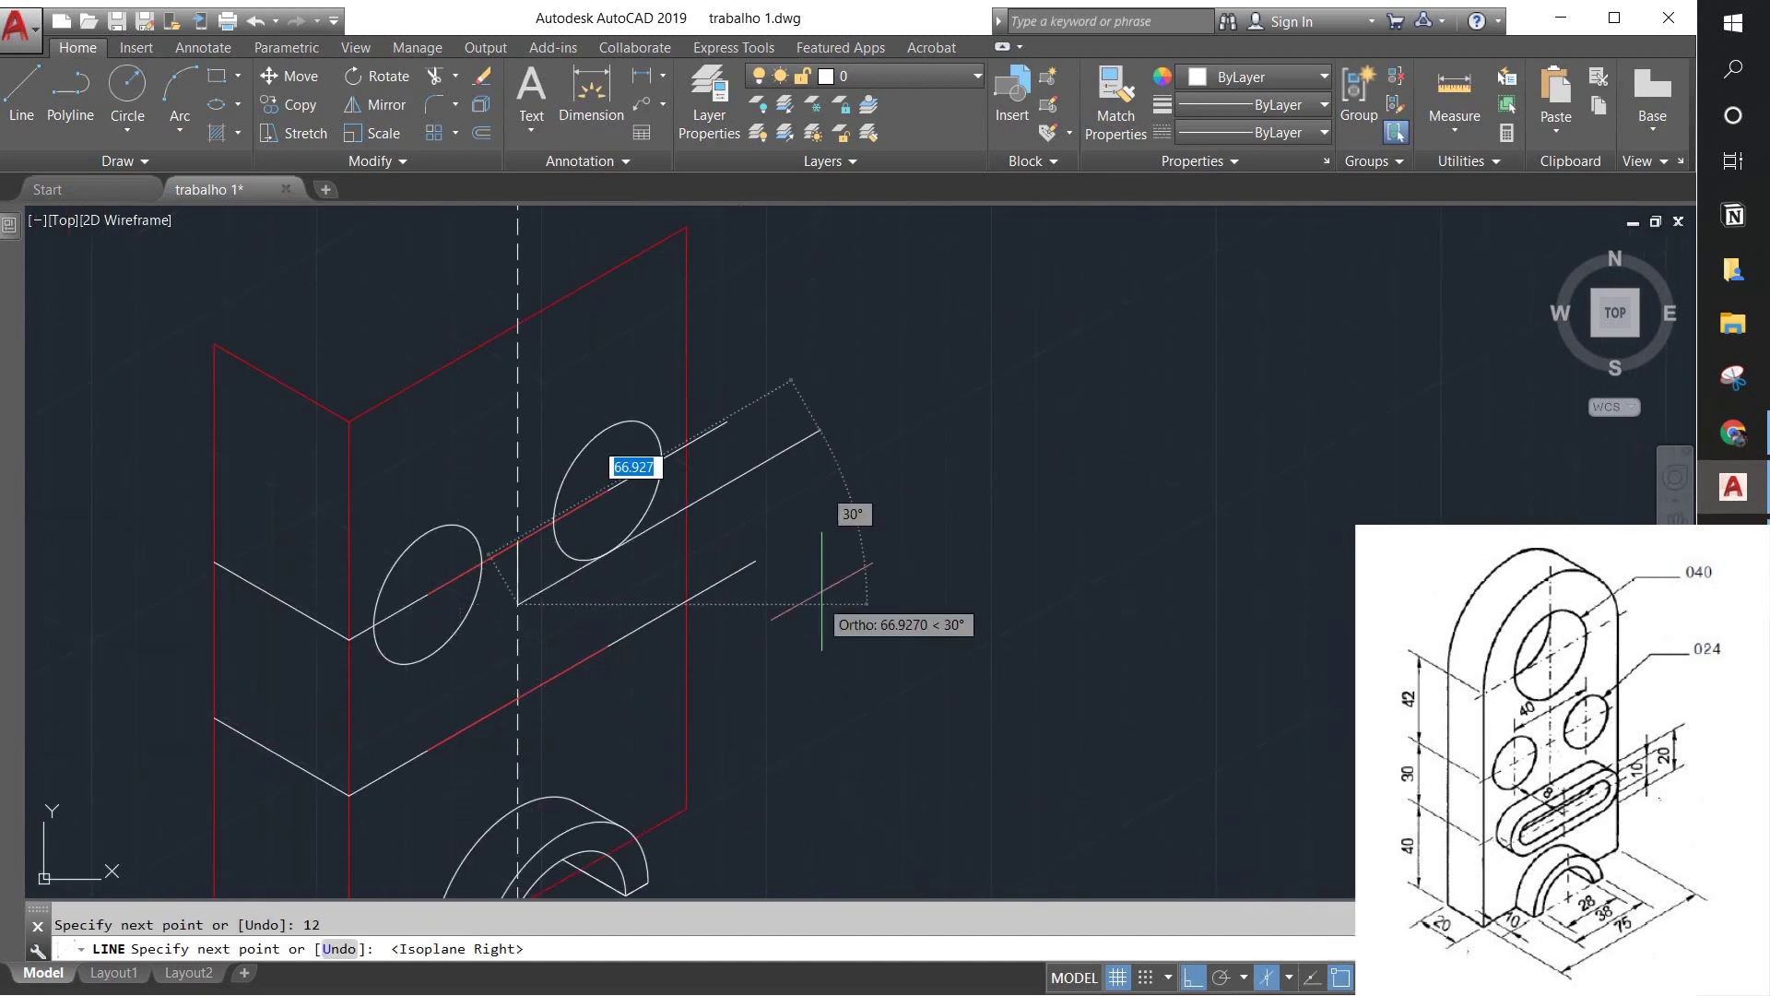
key(F5)
scroll(565, 590, up, 5)
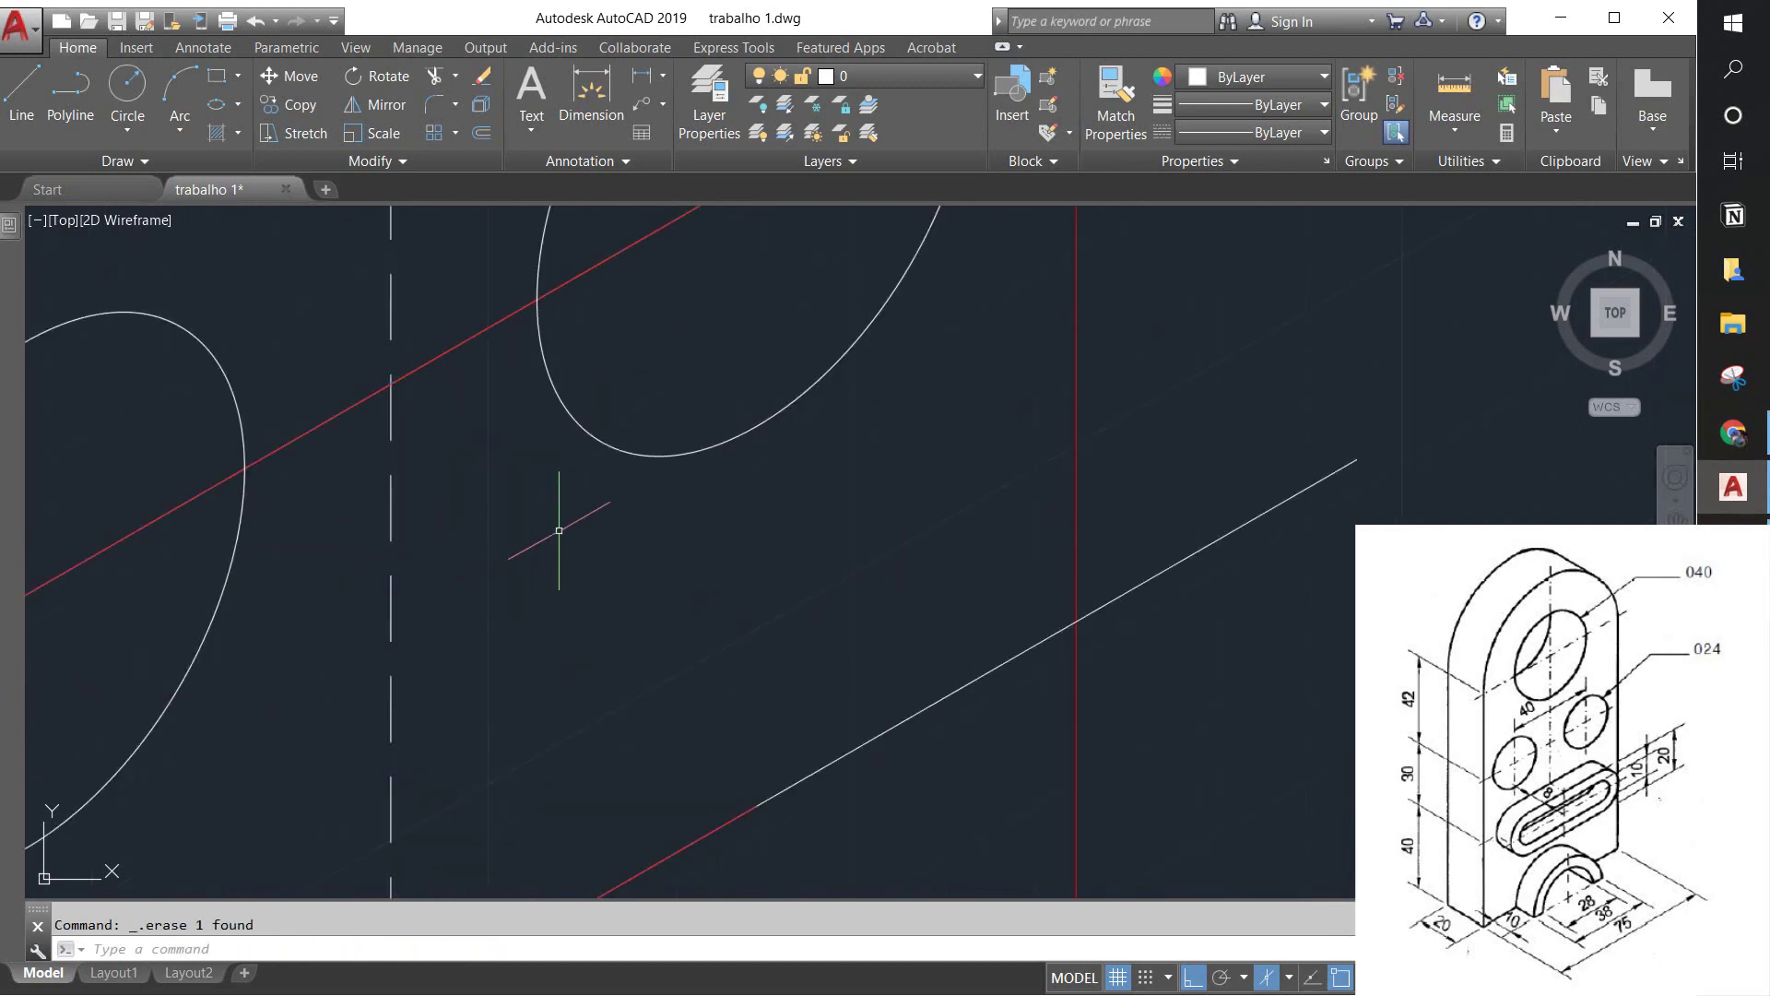
scroll(565, 501, down, 6)
scroll(554, 517, up, 6)
Make layer 01 current and draw an 8-unit line from the intersection
click(885, 76)
click(843, 130)
key(space)
click(672, 585)
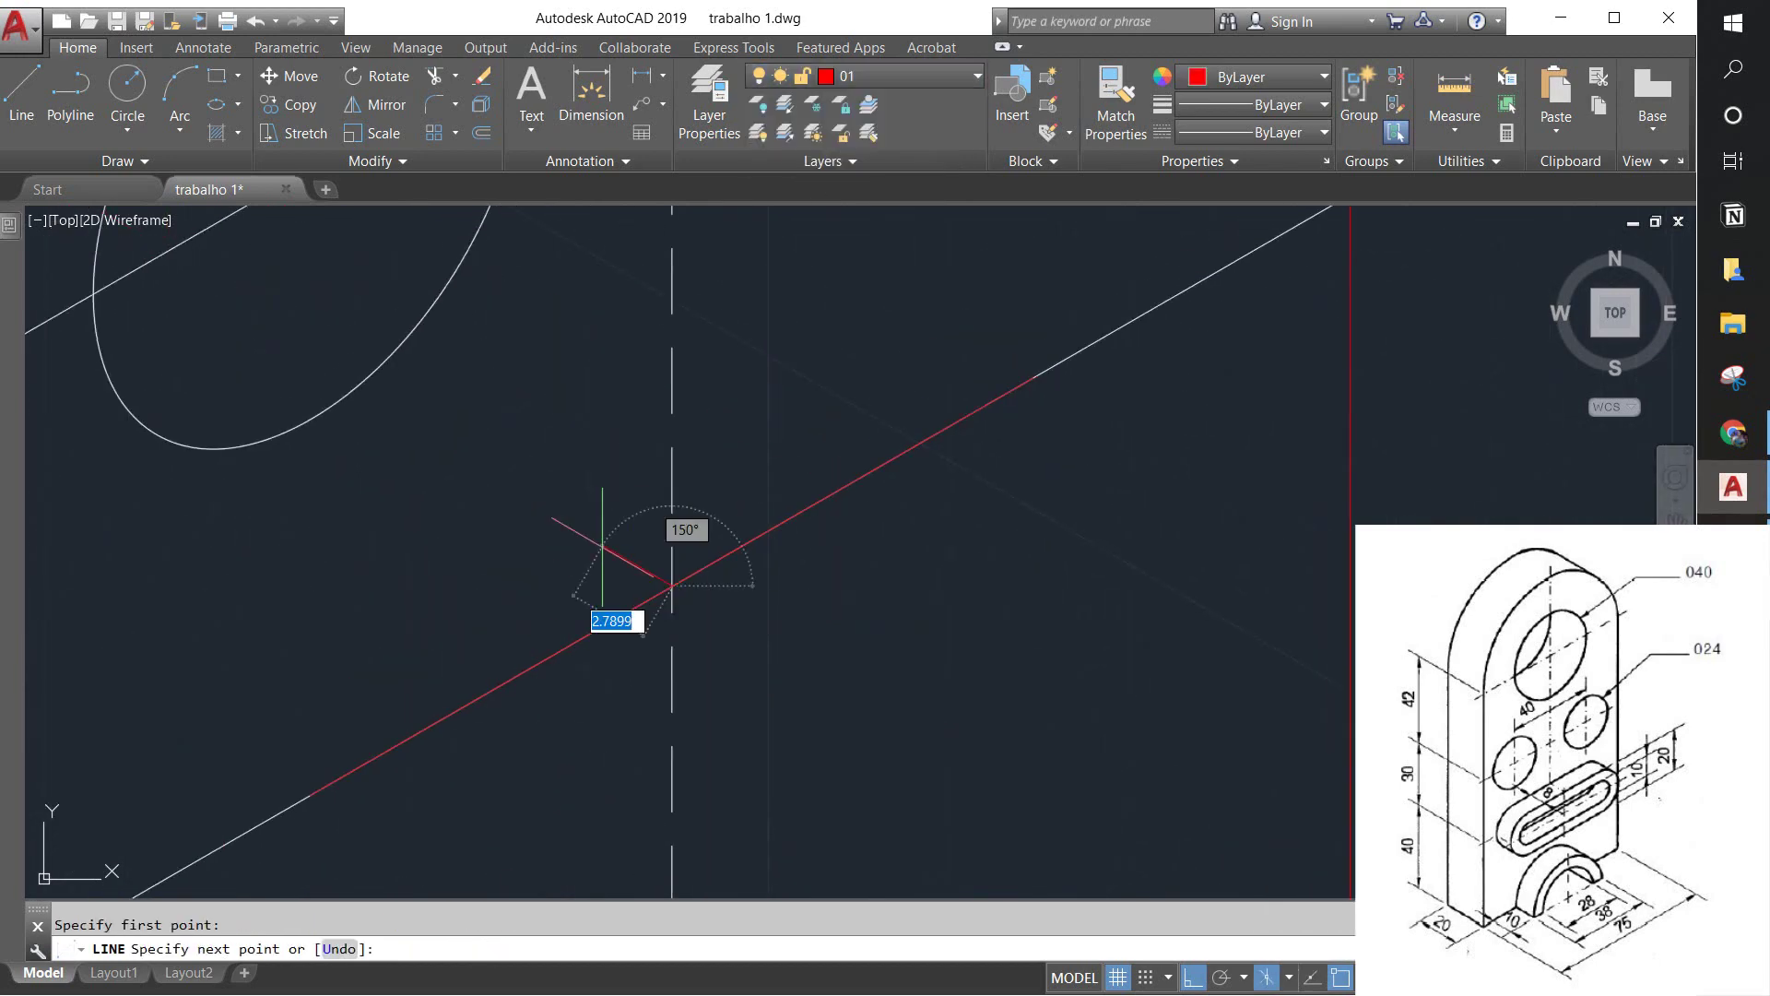
text(8)
scroll(449, 581, down, 3)
scroll(513, 474, down, 2)
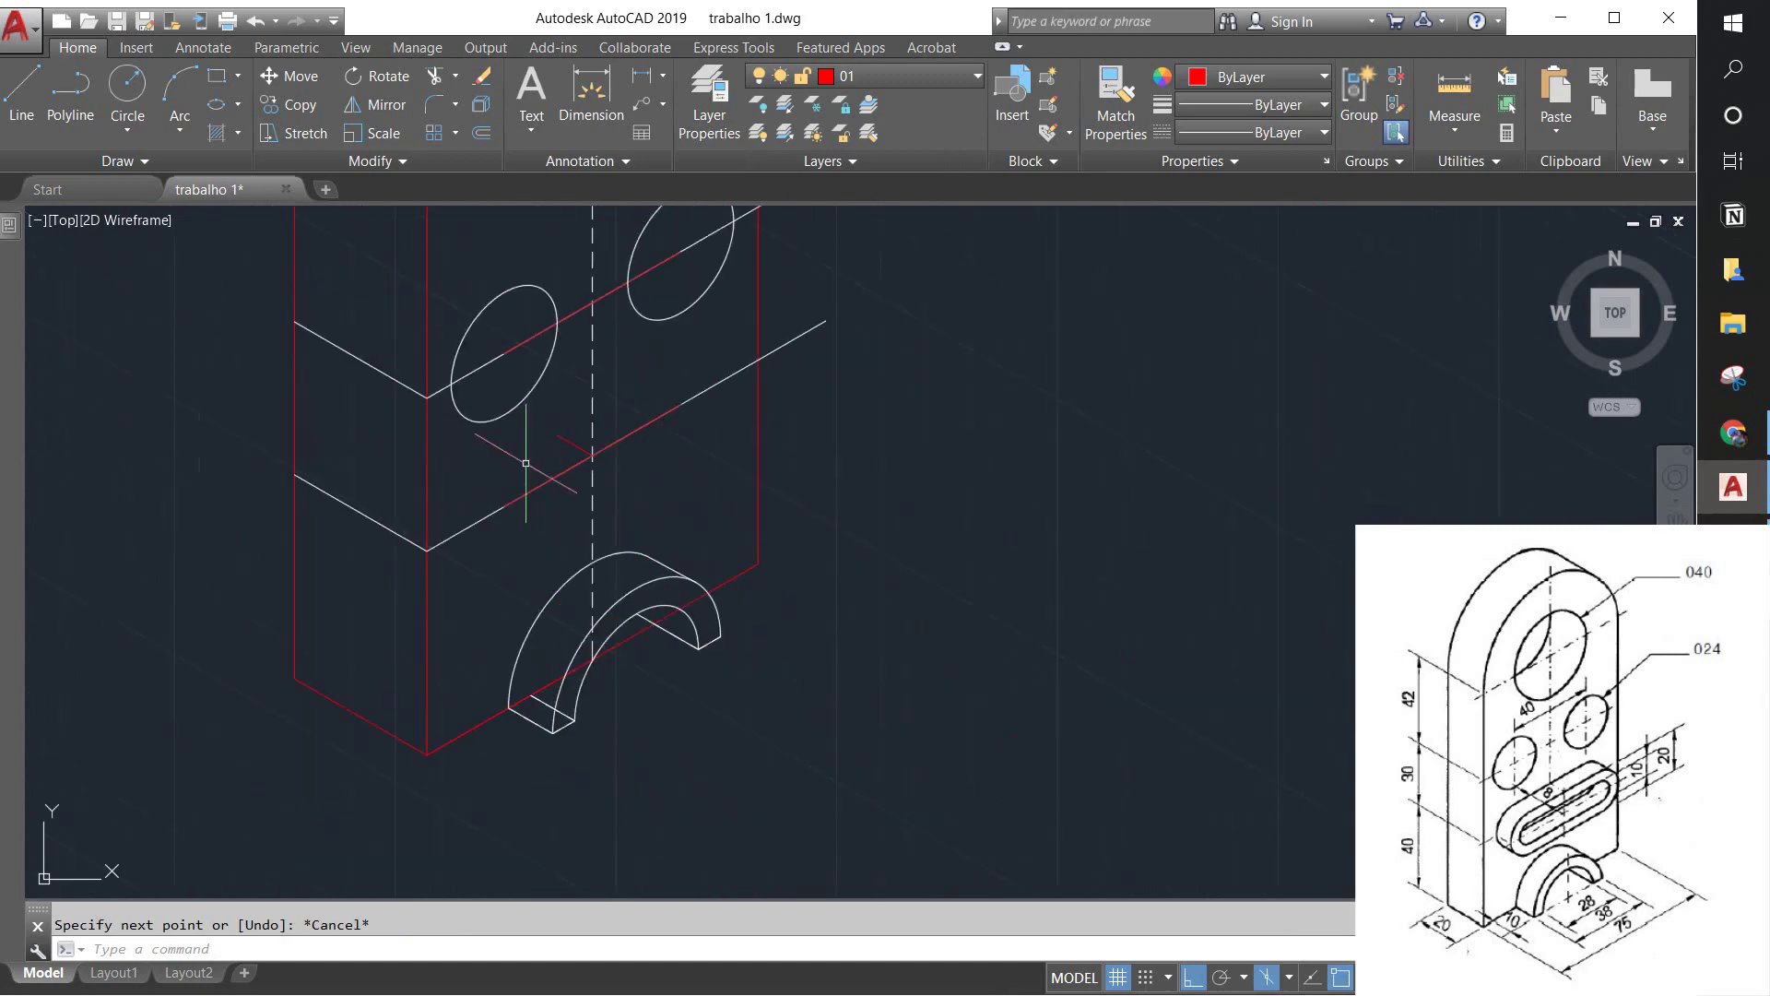
Start two more line commands and cancel them unfinished
key(space)
scroll(462, 345, up, 2)
key(Escape)
scroll(472, 478, up, 2)
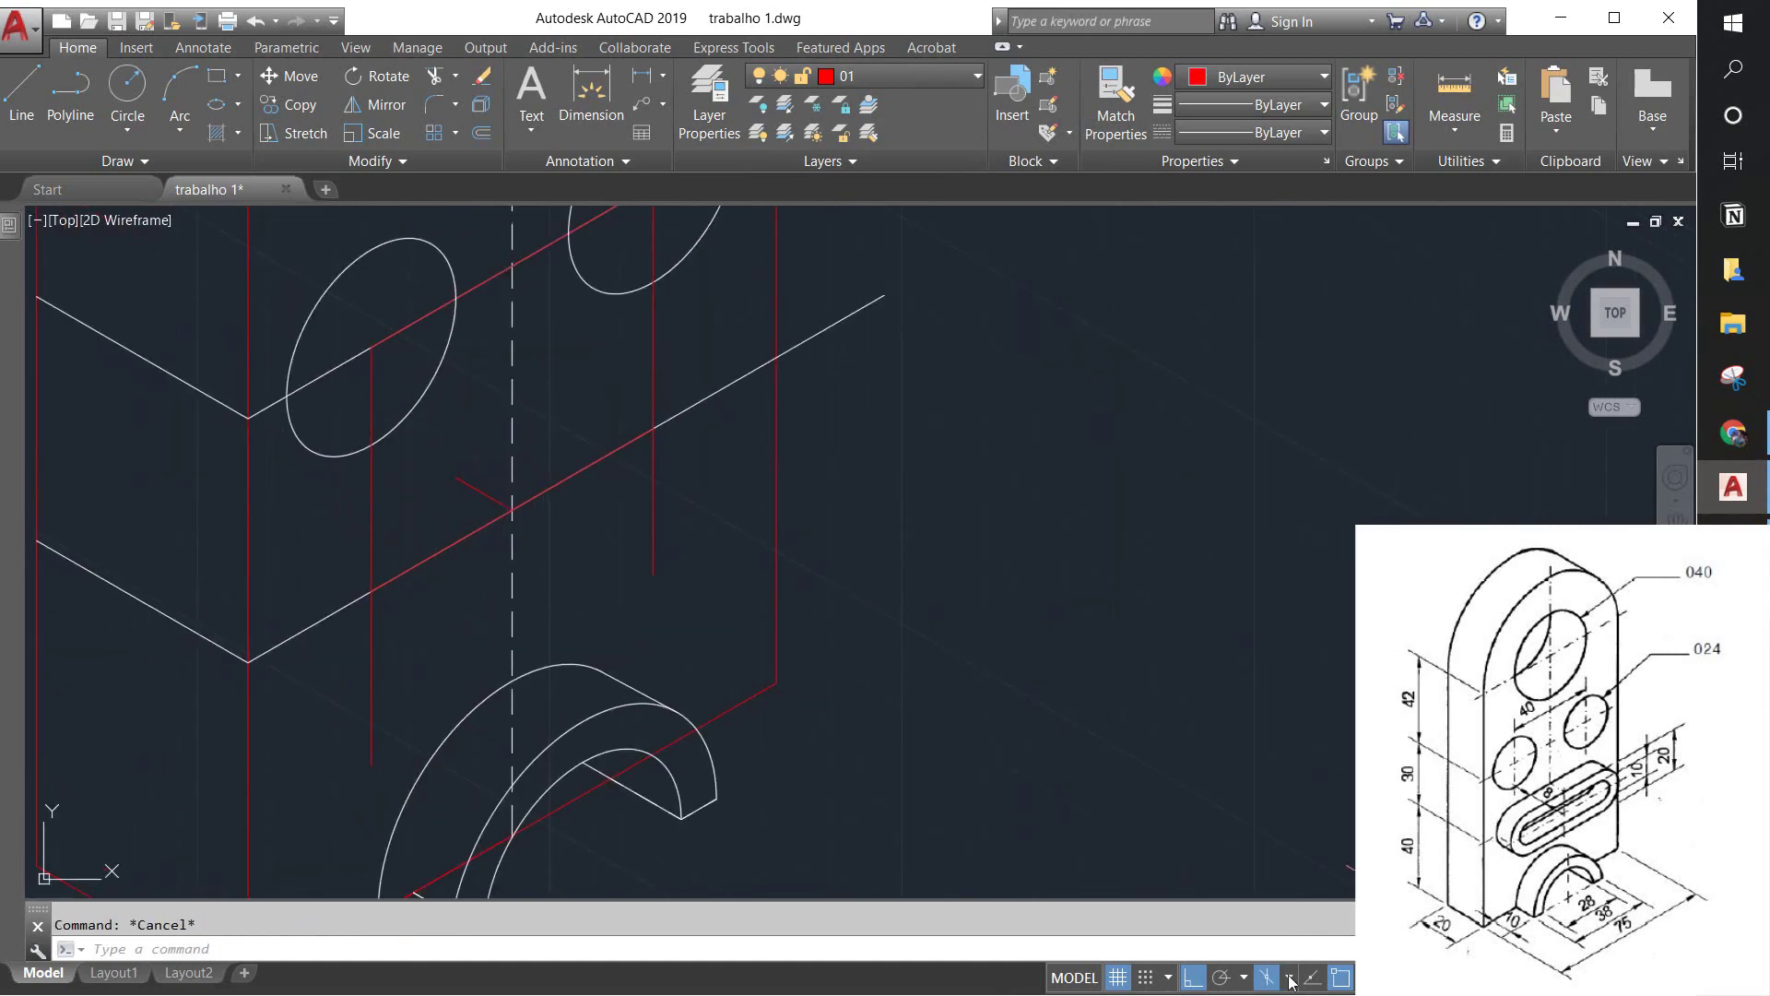
text(l)
key(space)
scroll(350, 498, up, 1)
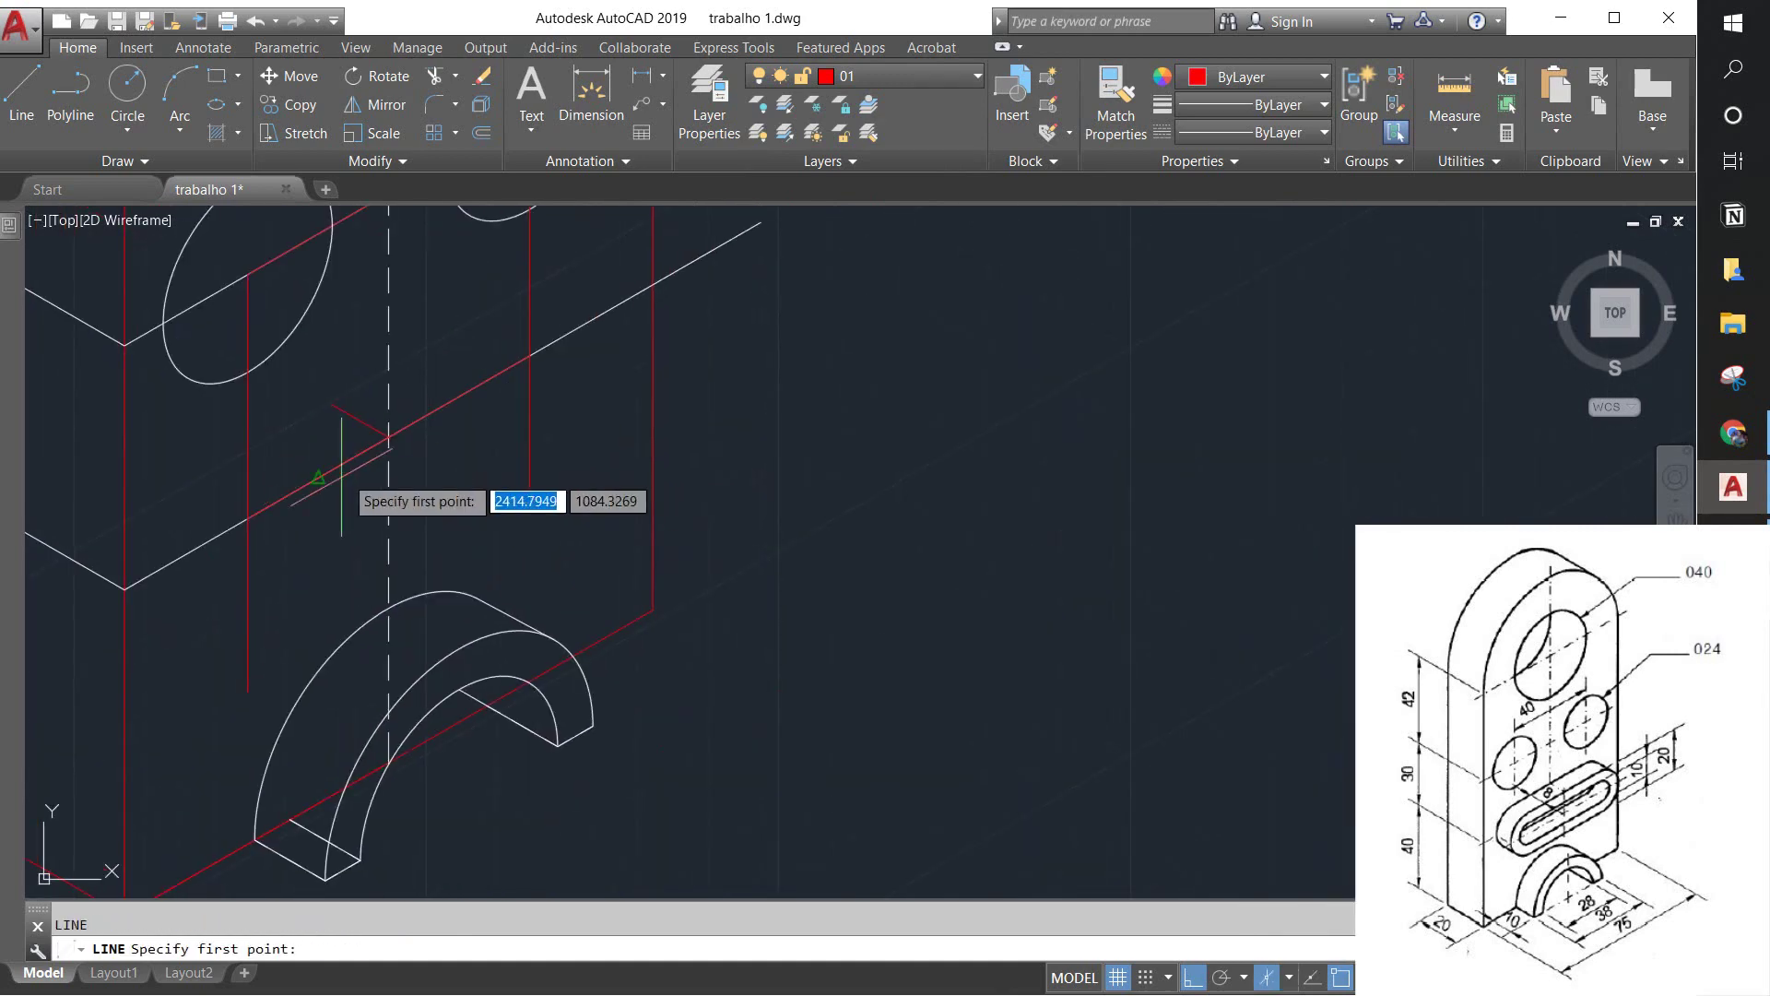
scroll(360, 528, up, 1)
key(Escape)
scroll(478, 436, up, 4)
text(e)
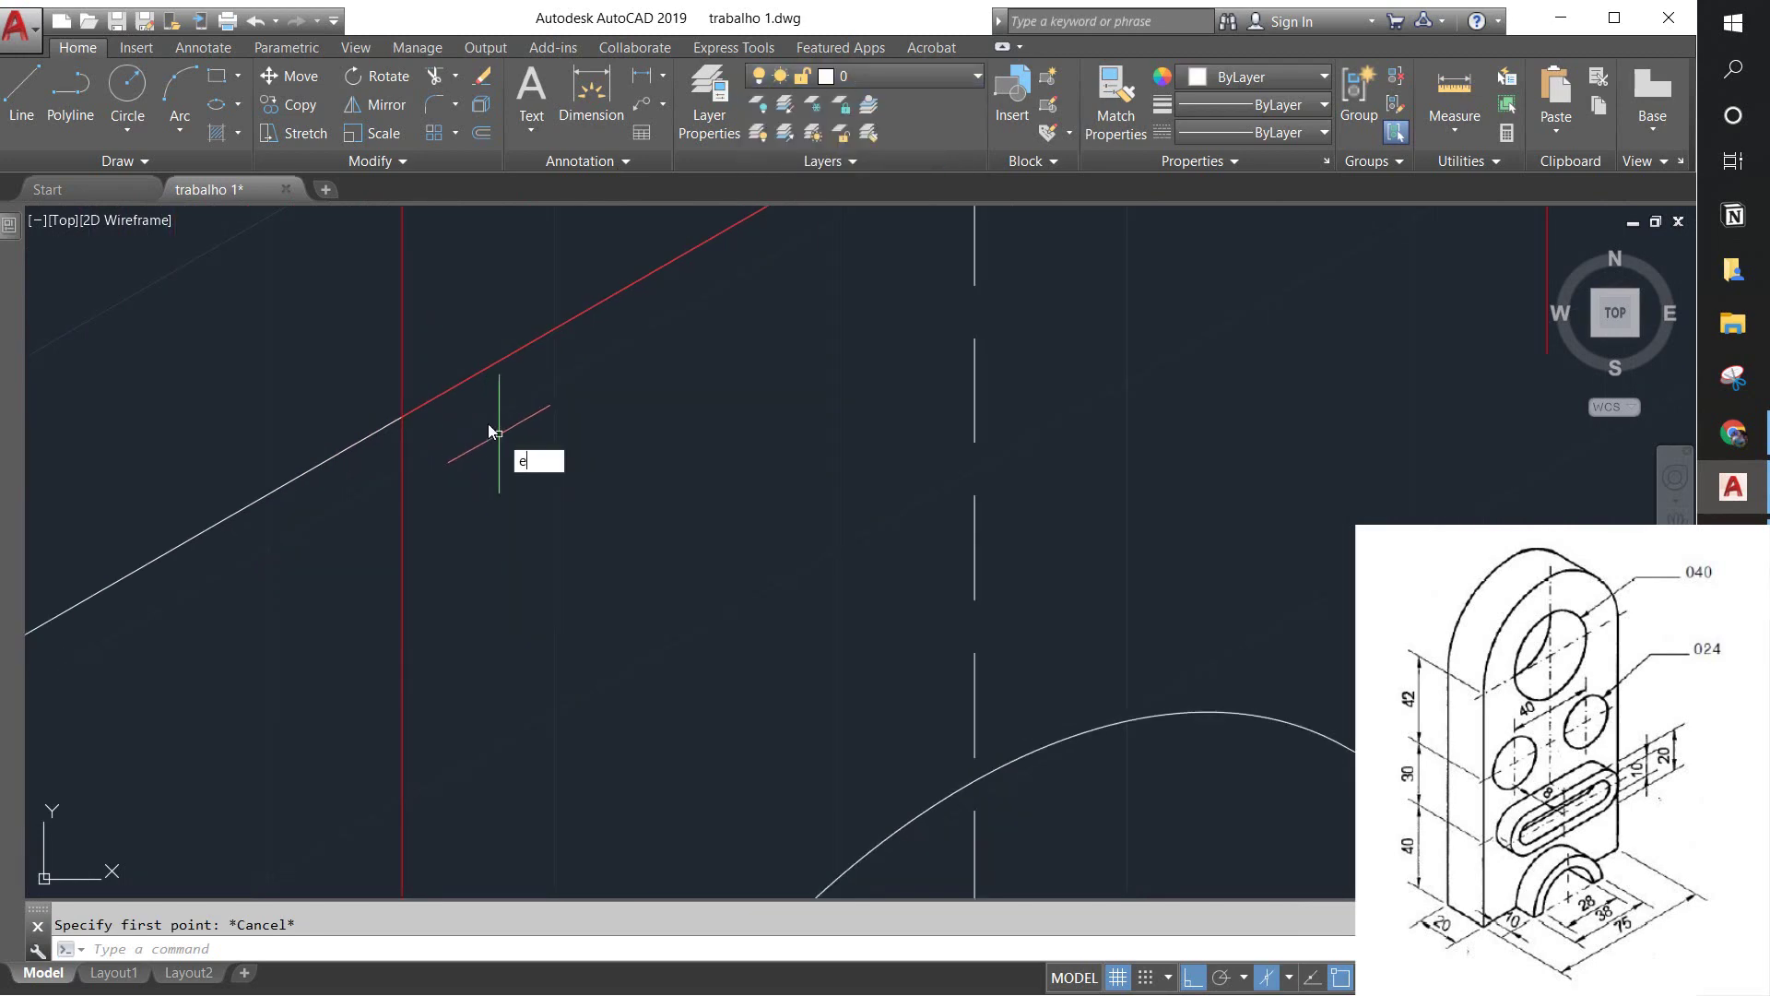
Draw two radius-5 isocircles at the line intersections
text(l)
key(Return)
text(i)
key(Return)
click(402, 416)
text(5)
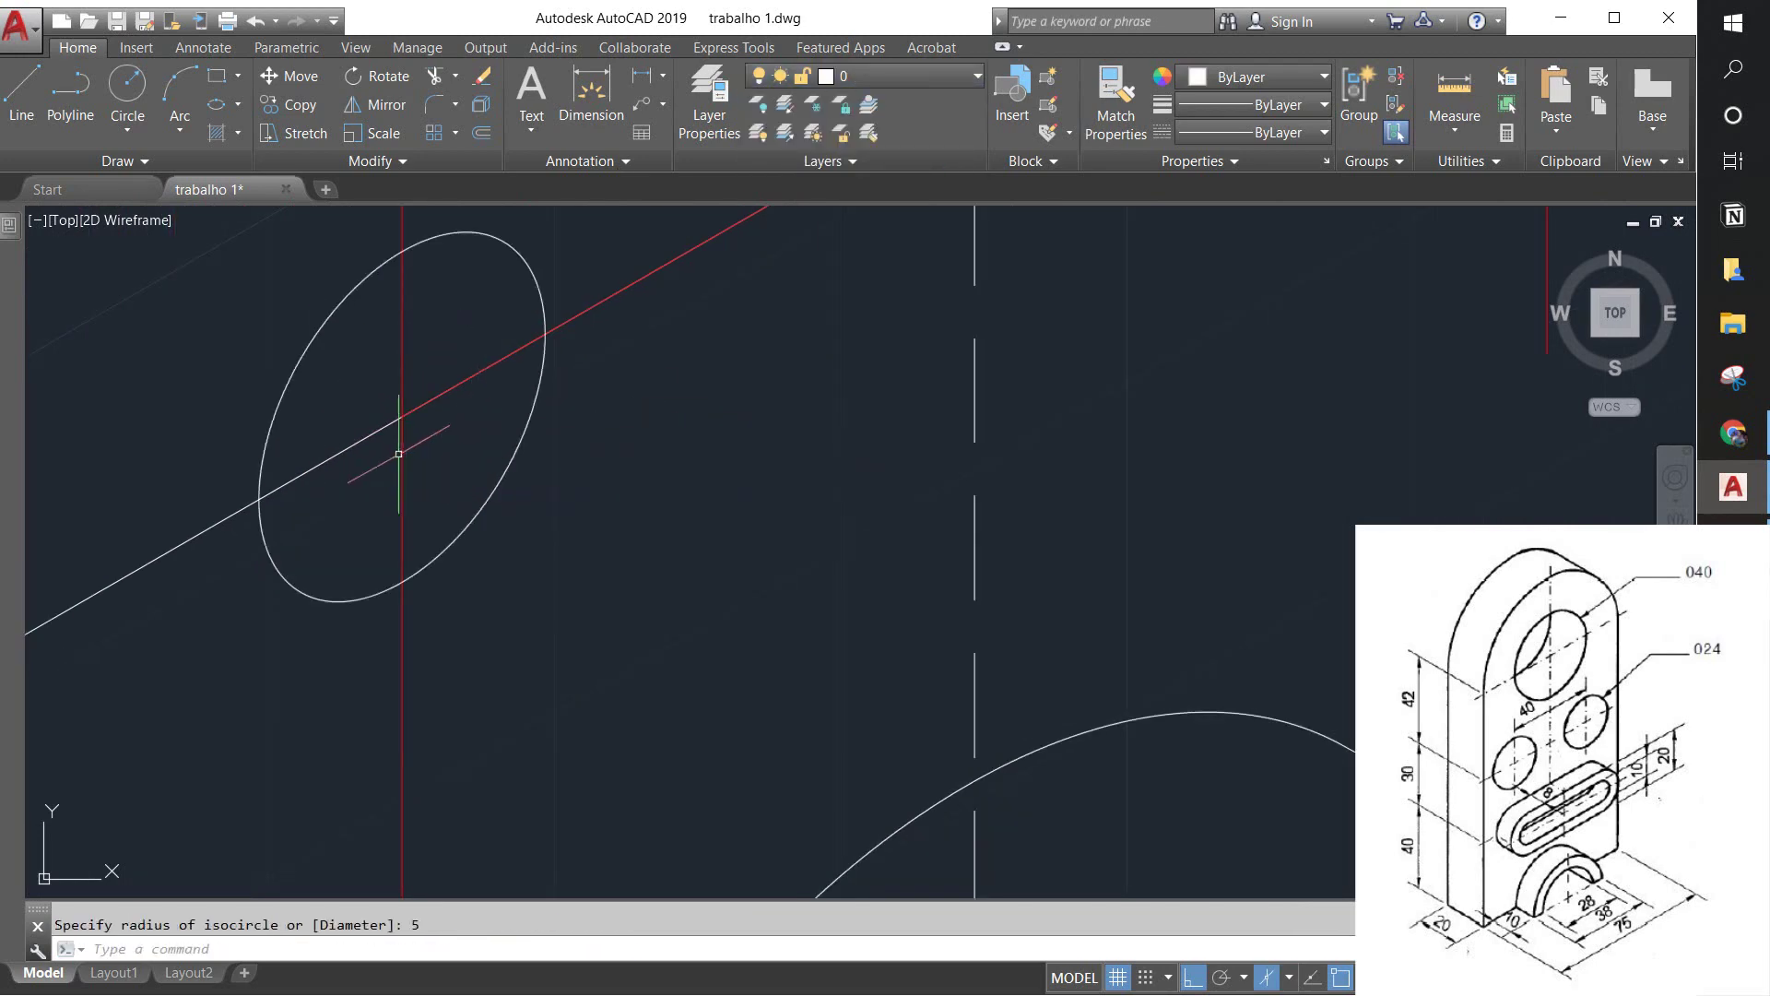
scroll(399, 454, down, 2)
scroll(621, 612, up, 2)
key(space)
text(i)
key(Return)
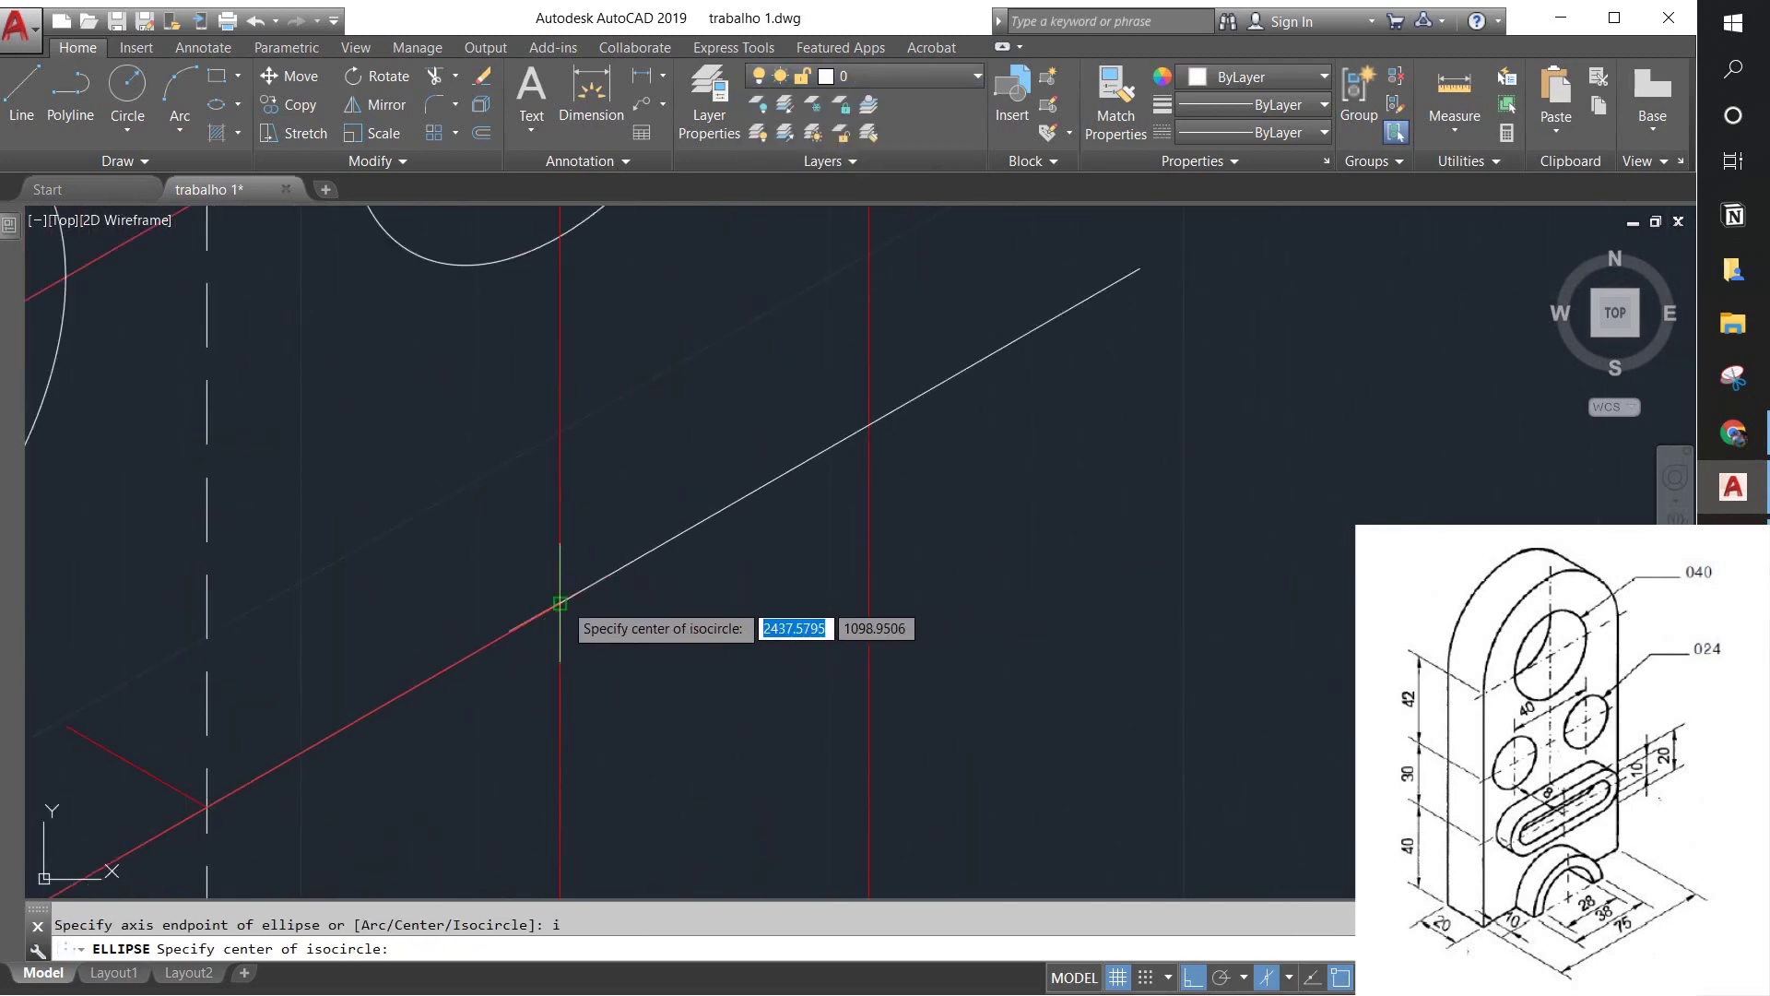
click(560, 604)
text(5)
key(Return)
scroll(490, 664, down, 3)
scroll(489, 570, up, 5)
Draw two radius-10 isocircles around the intersections, forming concentric pairs
key(space)
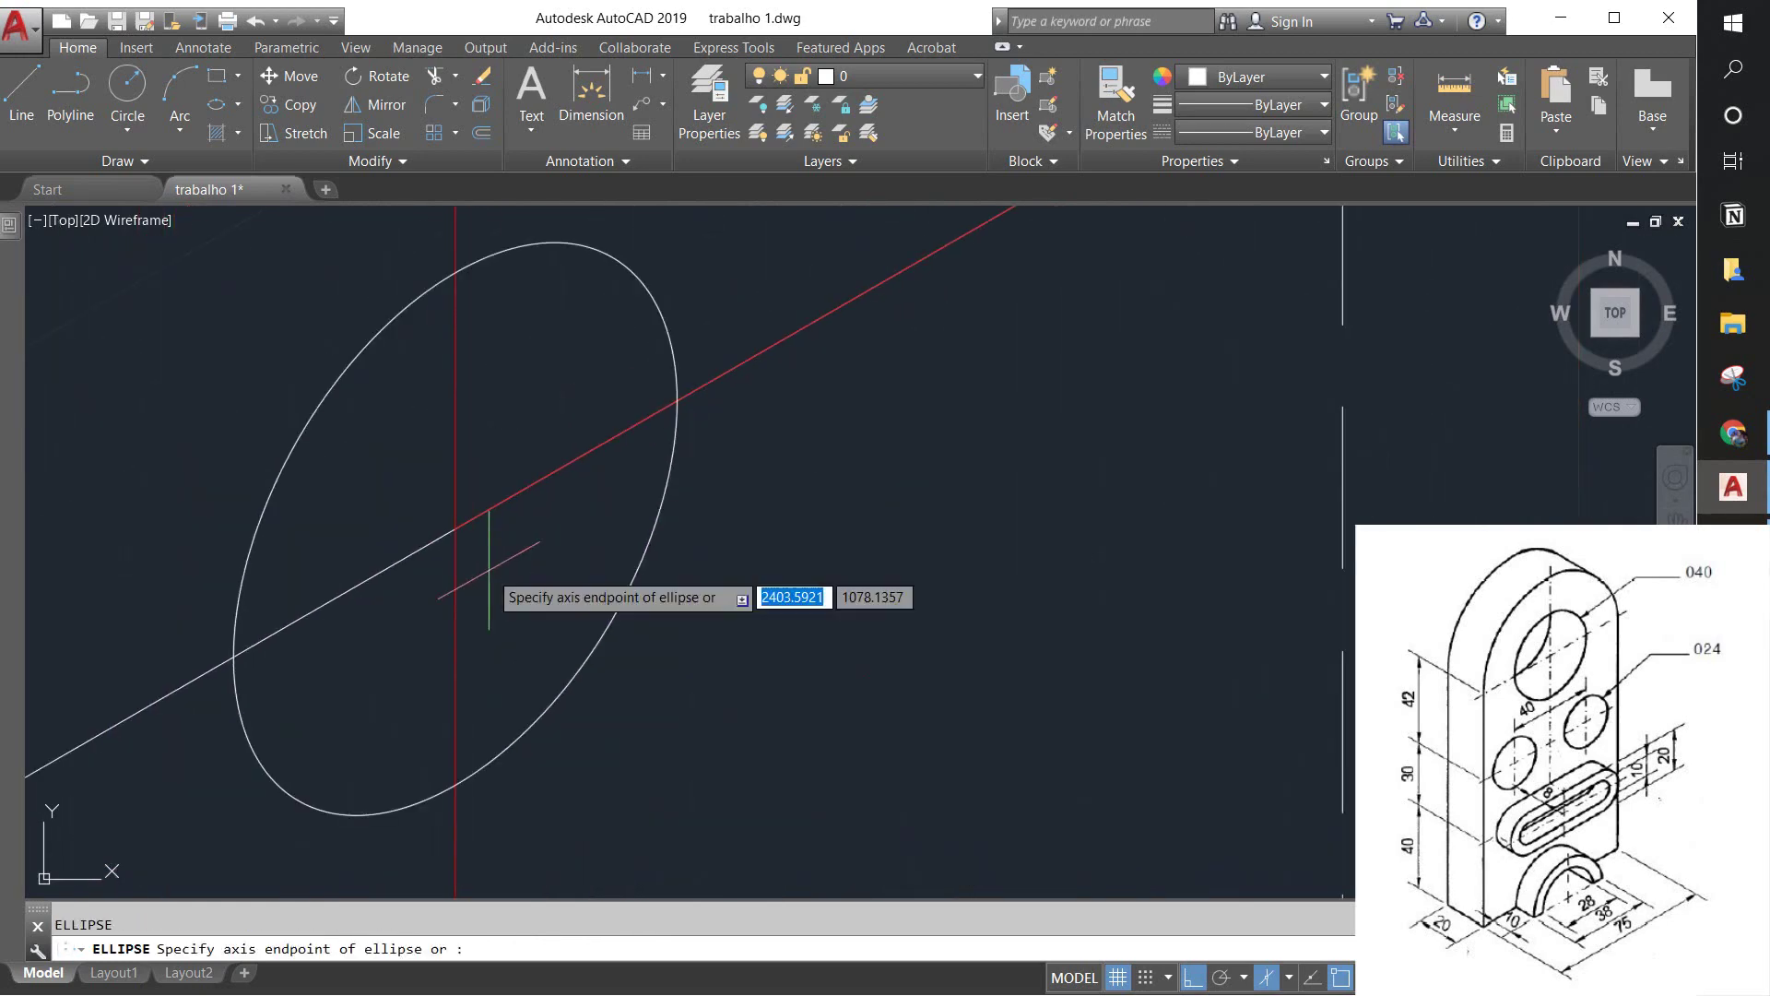
click(454, 529)
text(10)
key(Return)
scroll(498, 599, down, 3)
scroll(583, 544, up, 4)
click(583, 544)
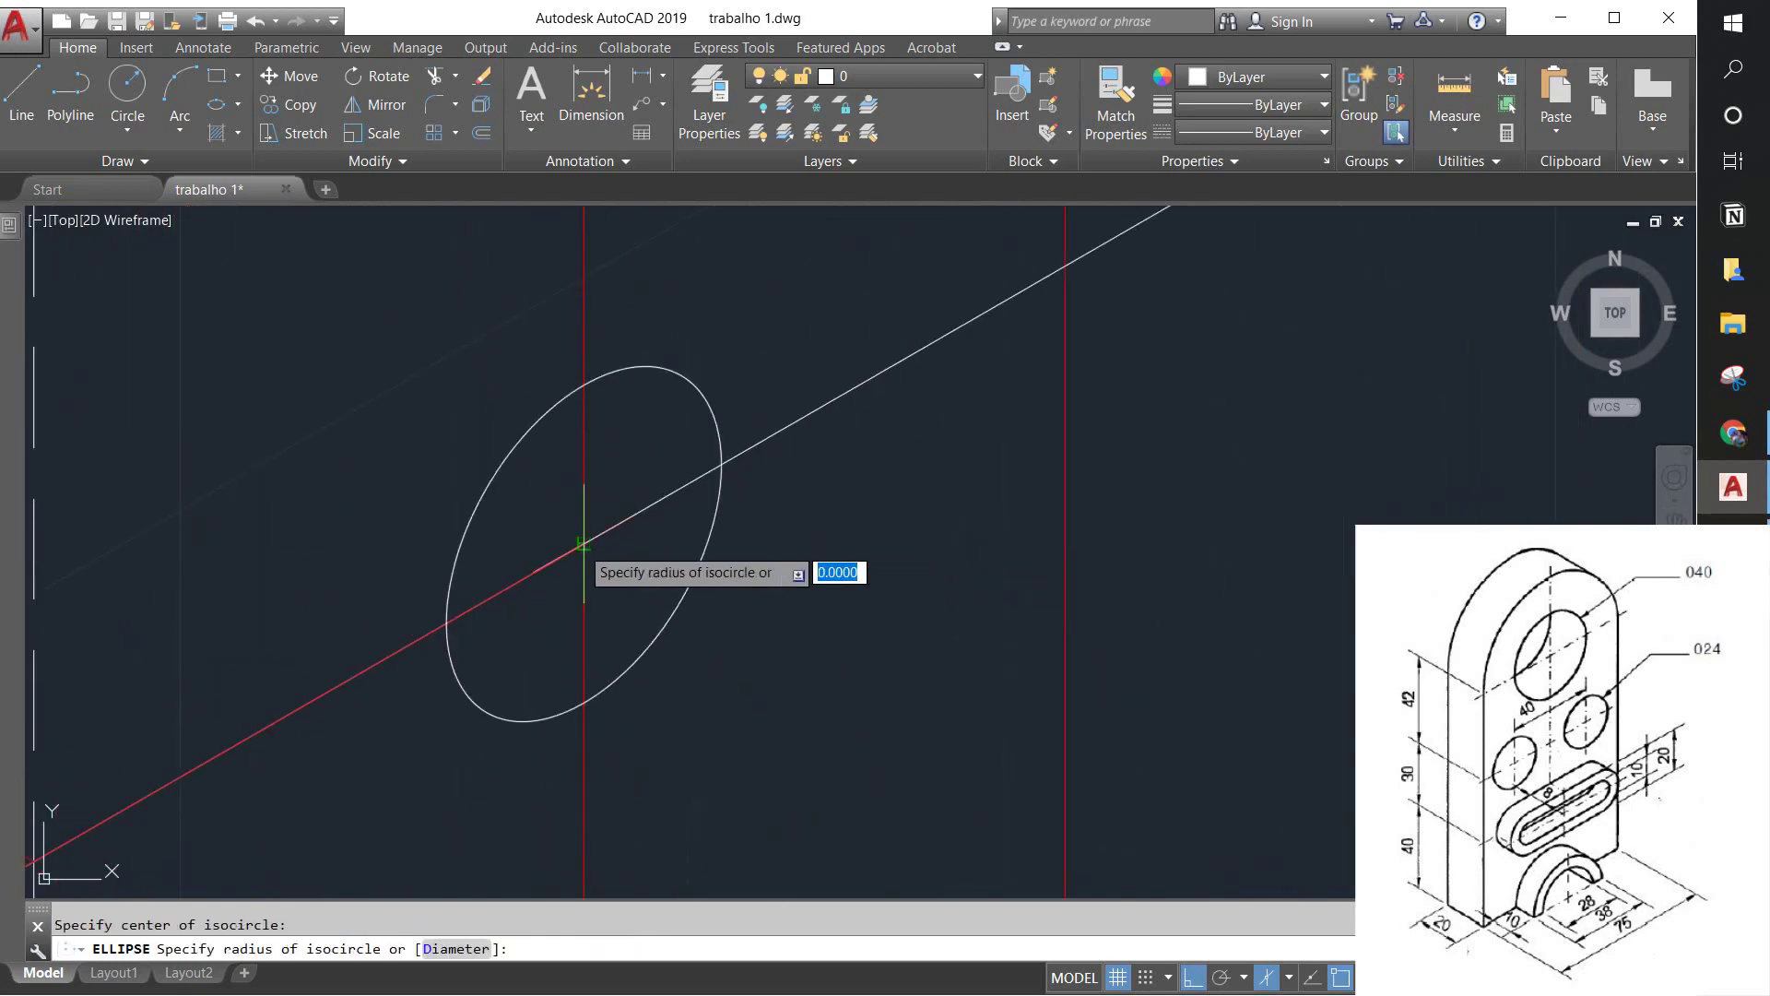
text(10)
key(Return)
scroll(685, 579, down, 2)
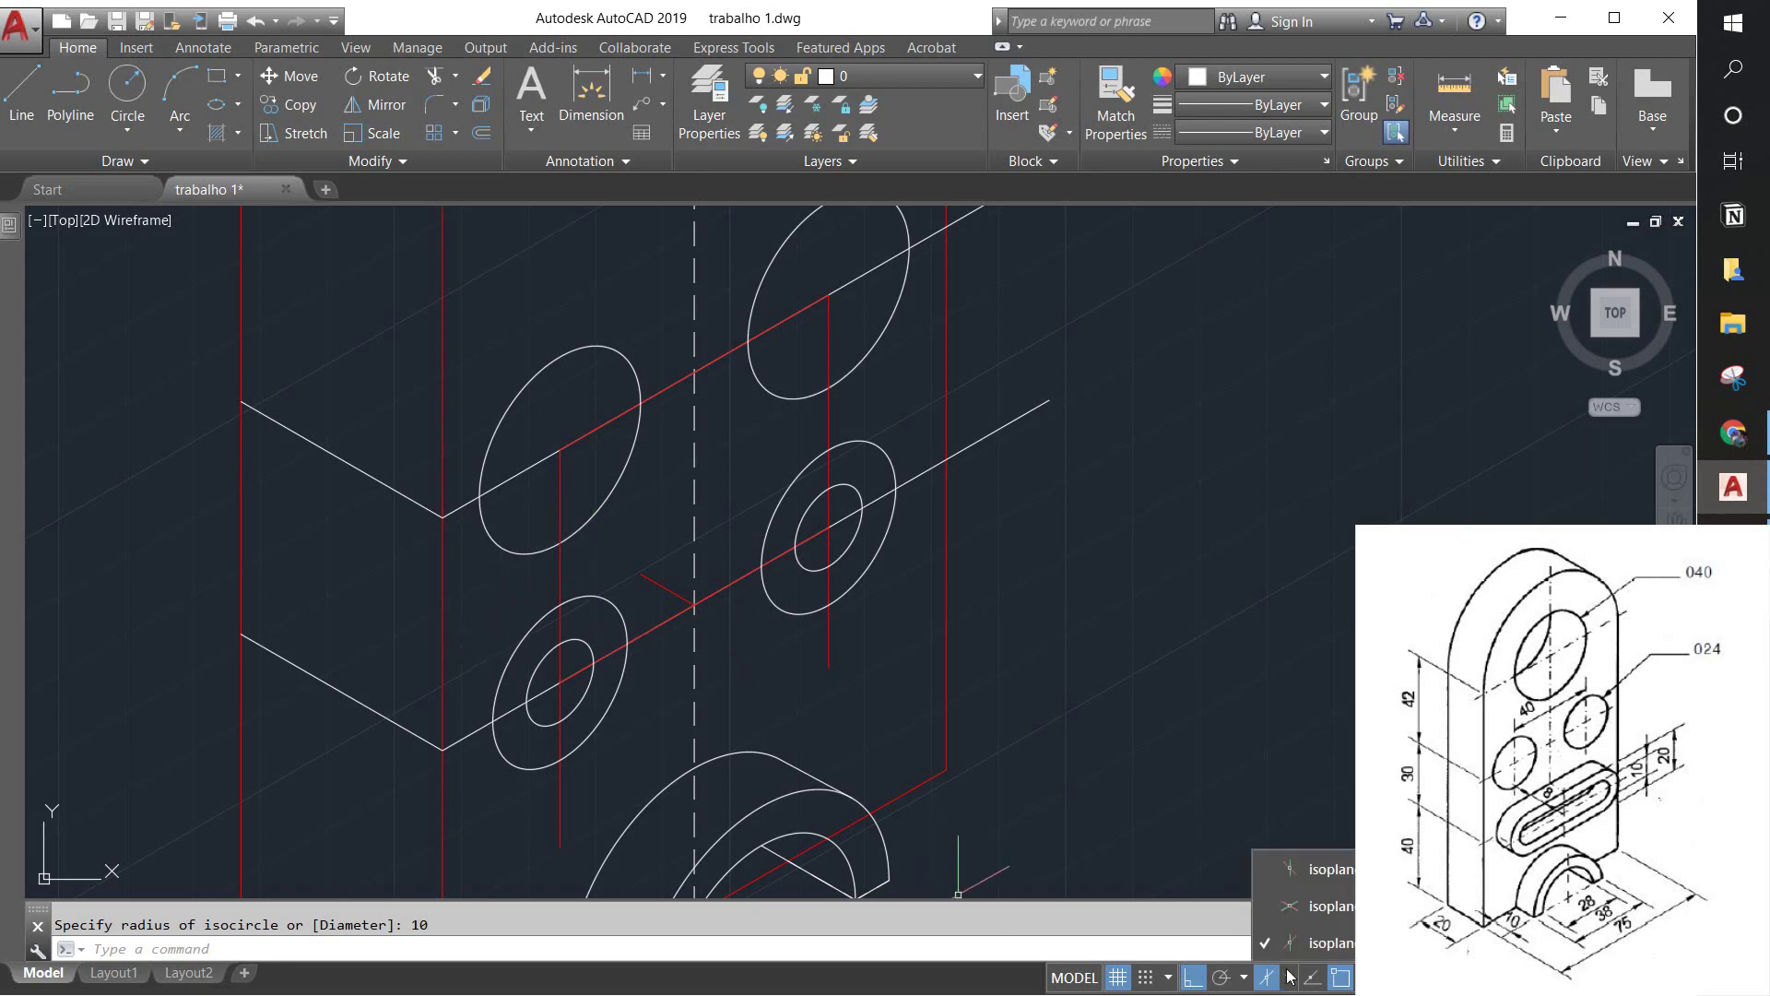
Switch to the left isoplane and start a locating line at a circle edge
click(1318, 868)
scroll(633, 612, up, 4)
text(l)
key(space)
click(683, 709)
scroll(582, 650, down, 2)
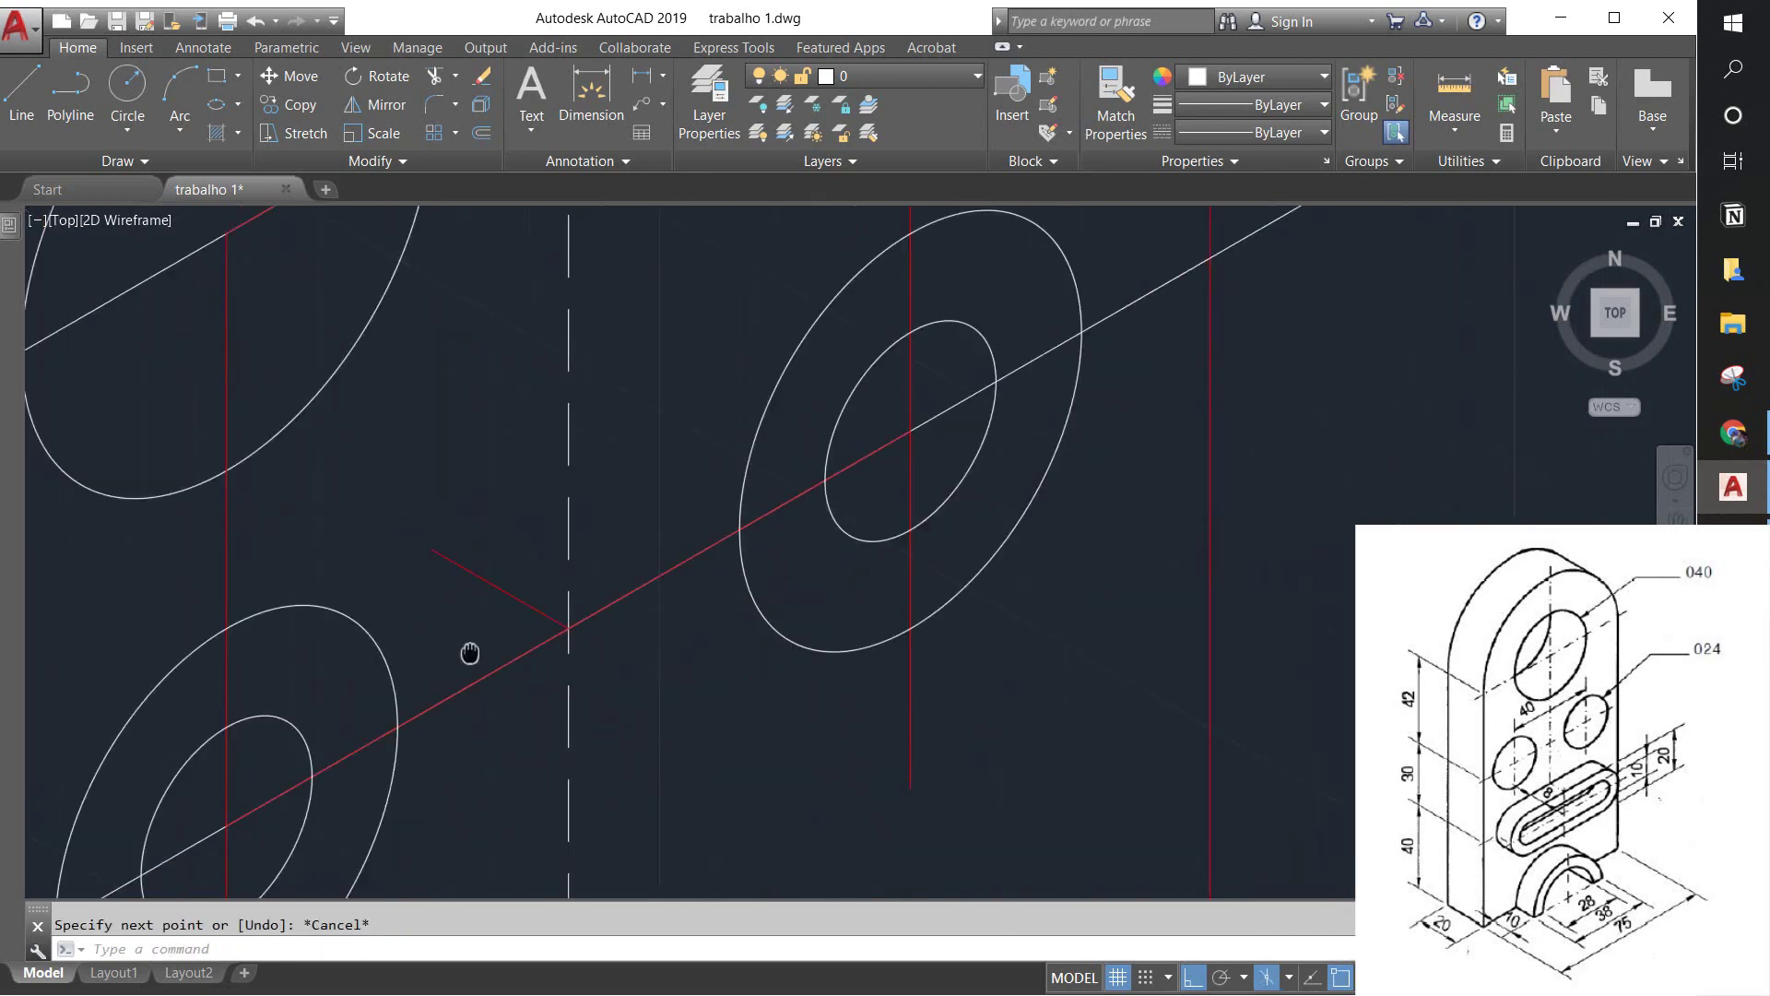
scroll(731, 593, up, 3)
Start further locating lines and cancel them unfinished
text(l)
key(space)
click(655, 646)
key(Escape)
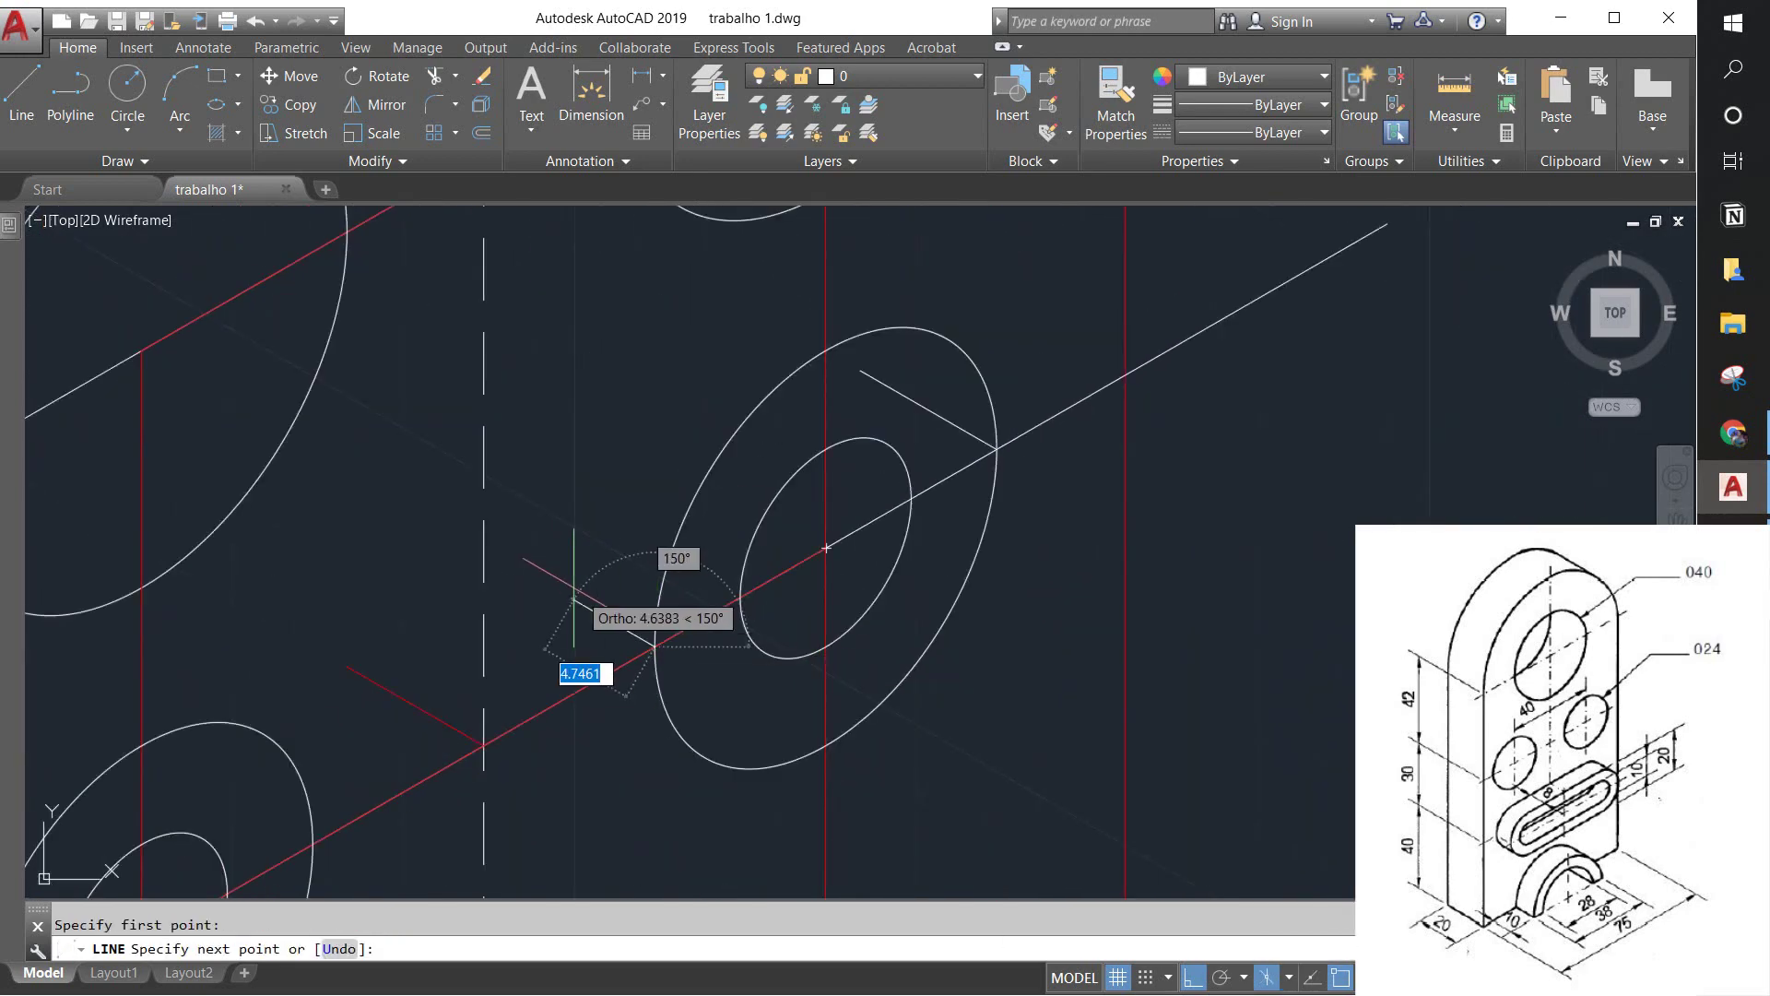
key(Escape)
scroll(574, 597, down, 3)
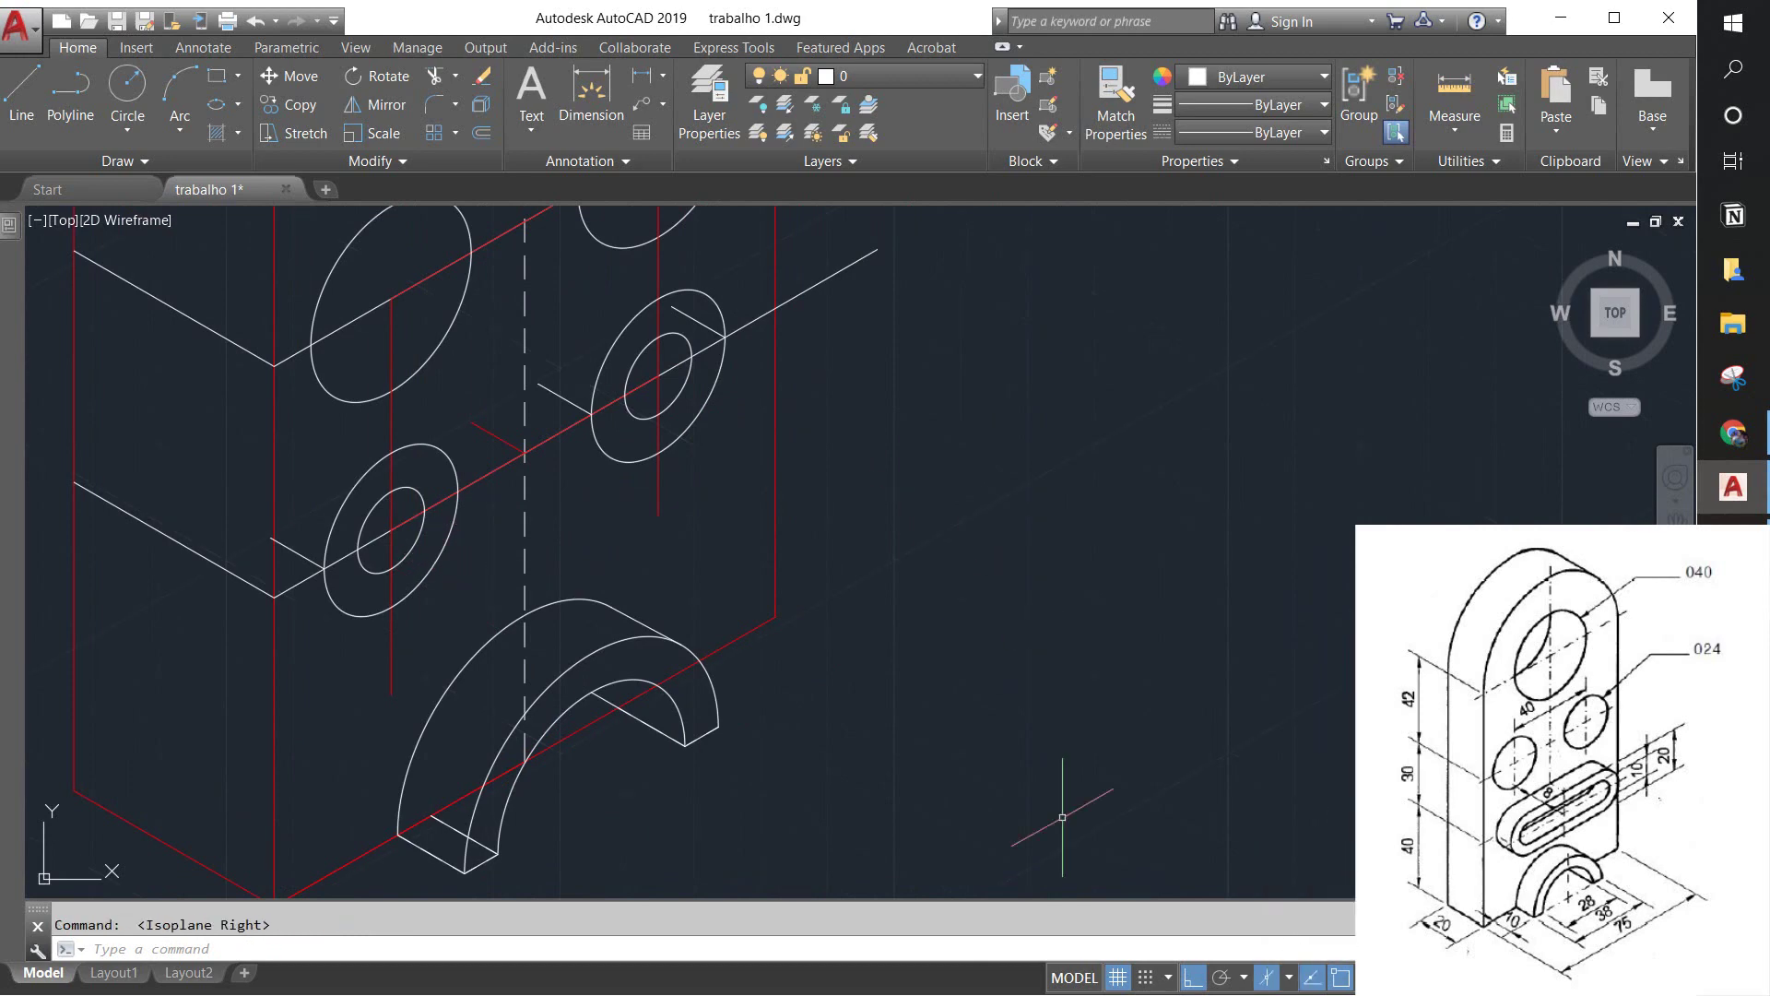
scroll(659, 551, up, 3)
text(l)
key(space)
click(516, 476)
key(Escape)
scroll(386, 580, down, 3)
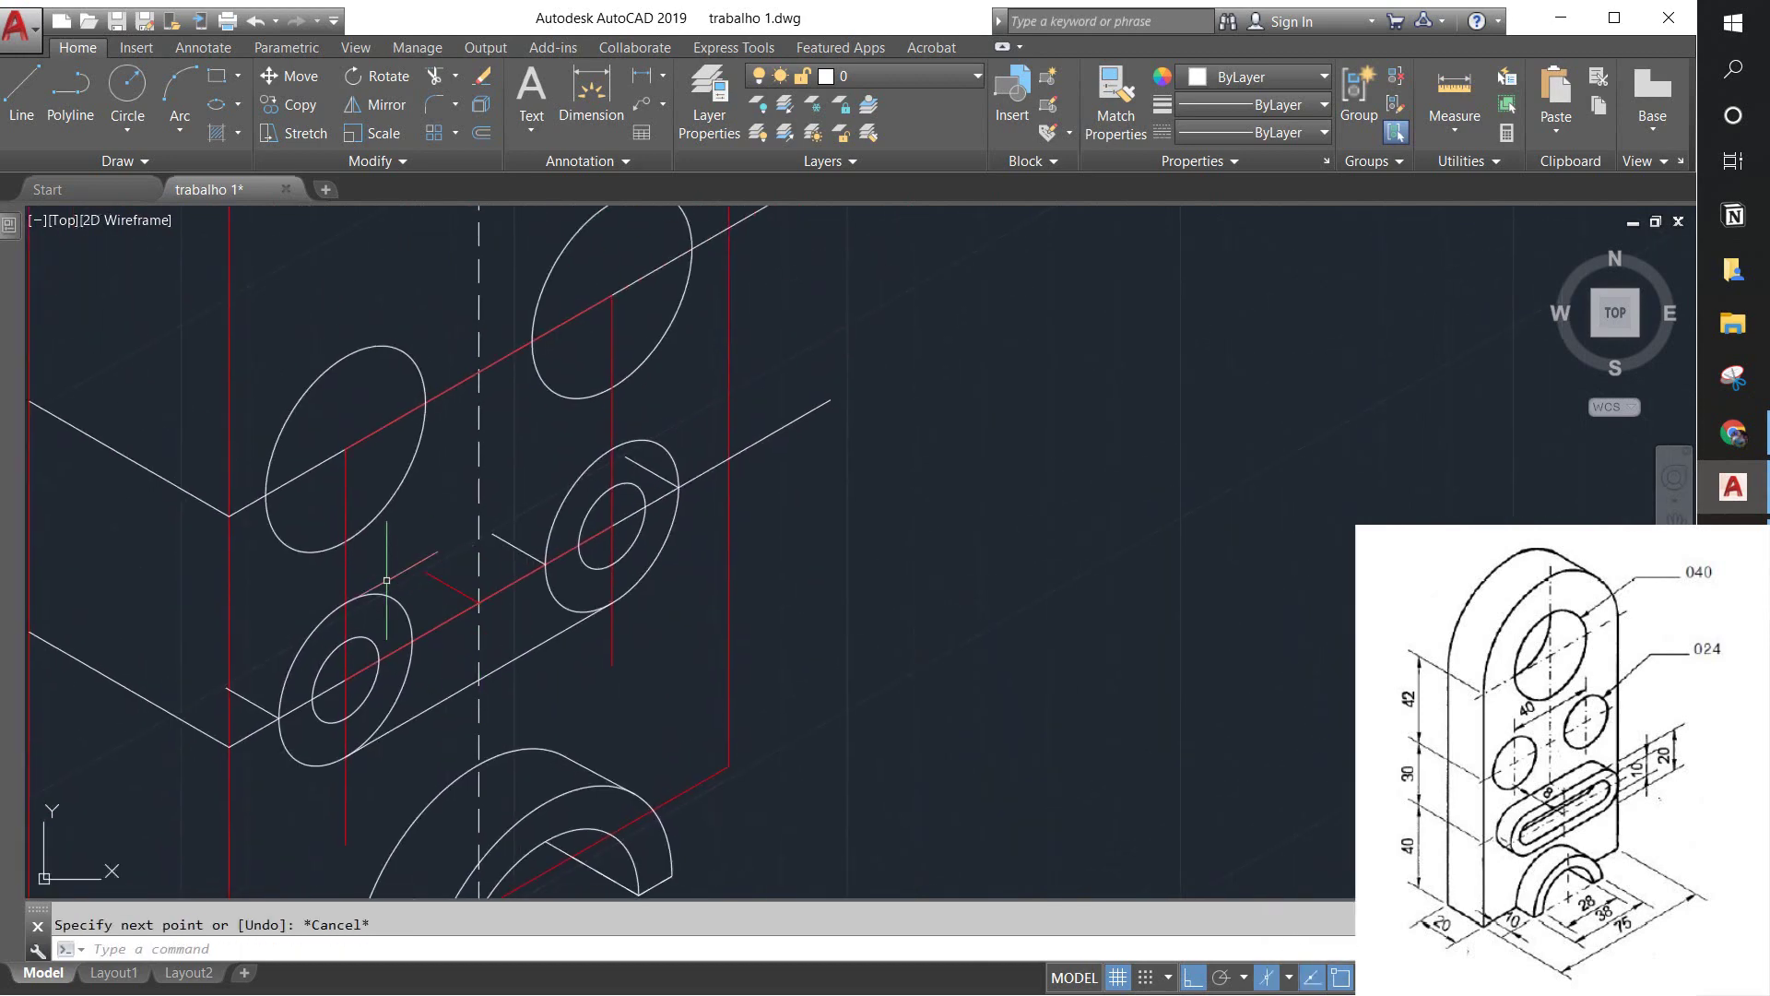
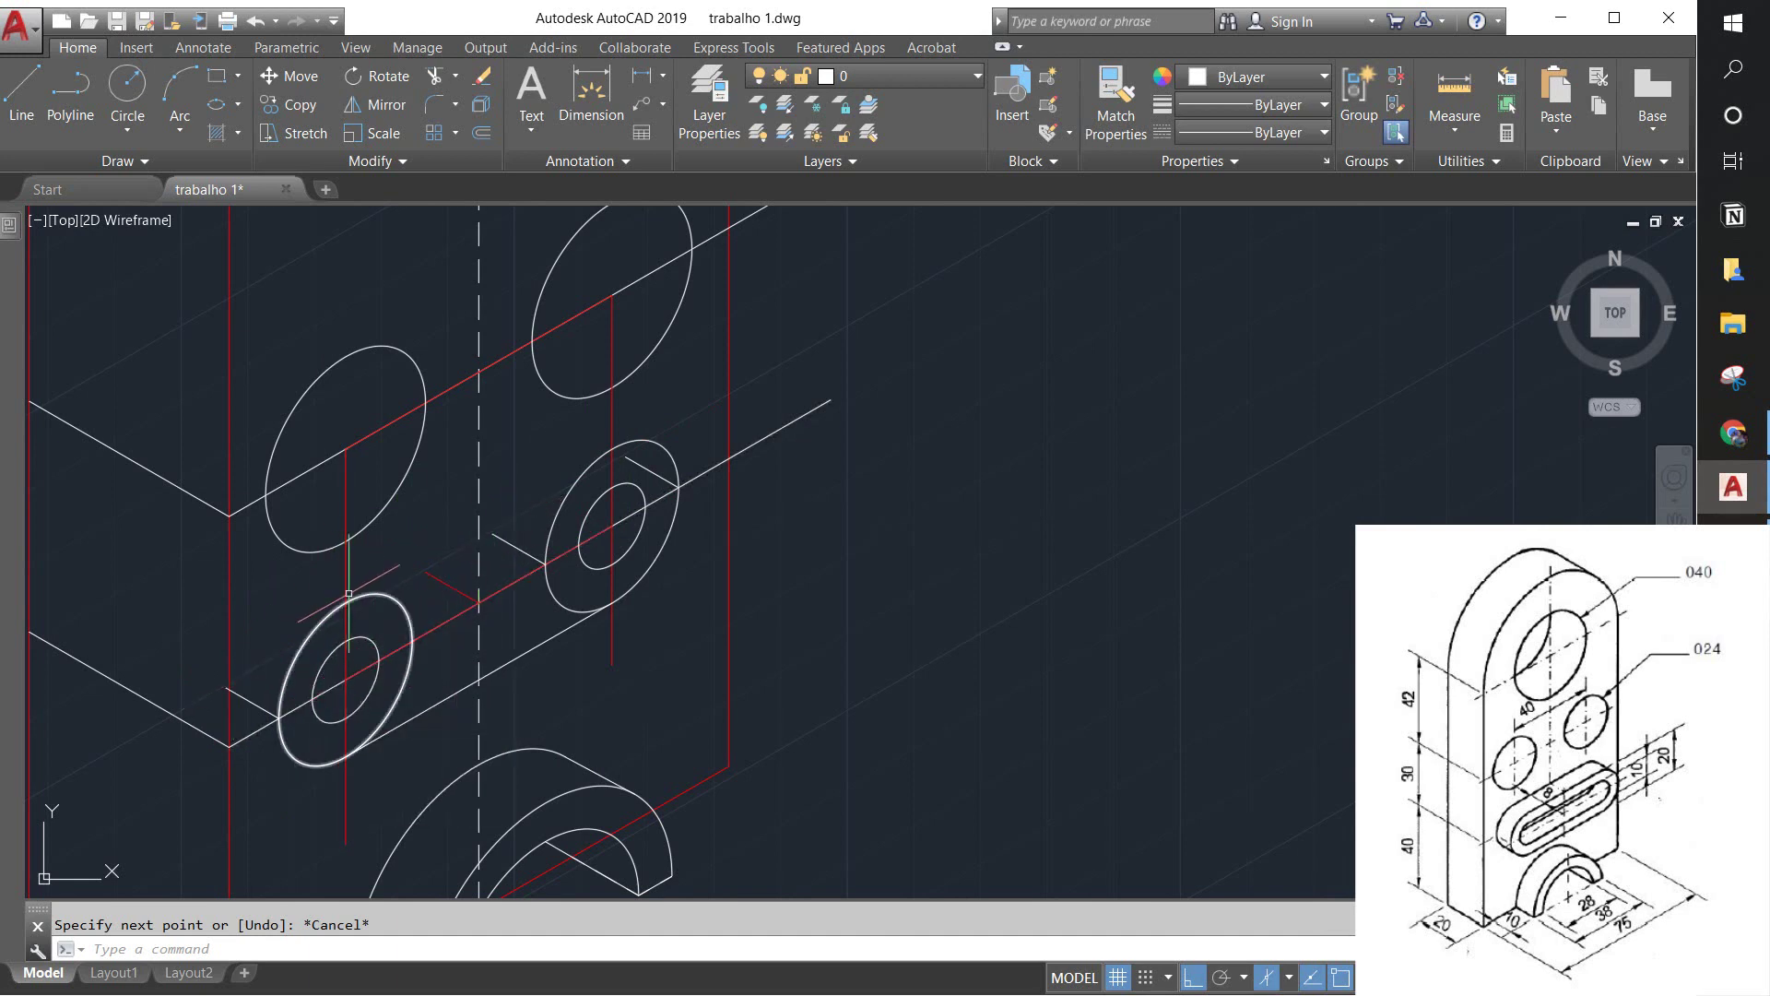
Bring the block's two hole centres into view and switch to the left isoplane
scroll(319, 587, down, 3)
middle_drag(442, 545, 364, 551)
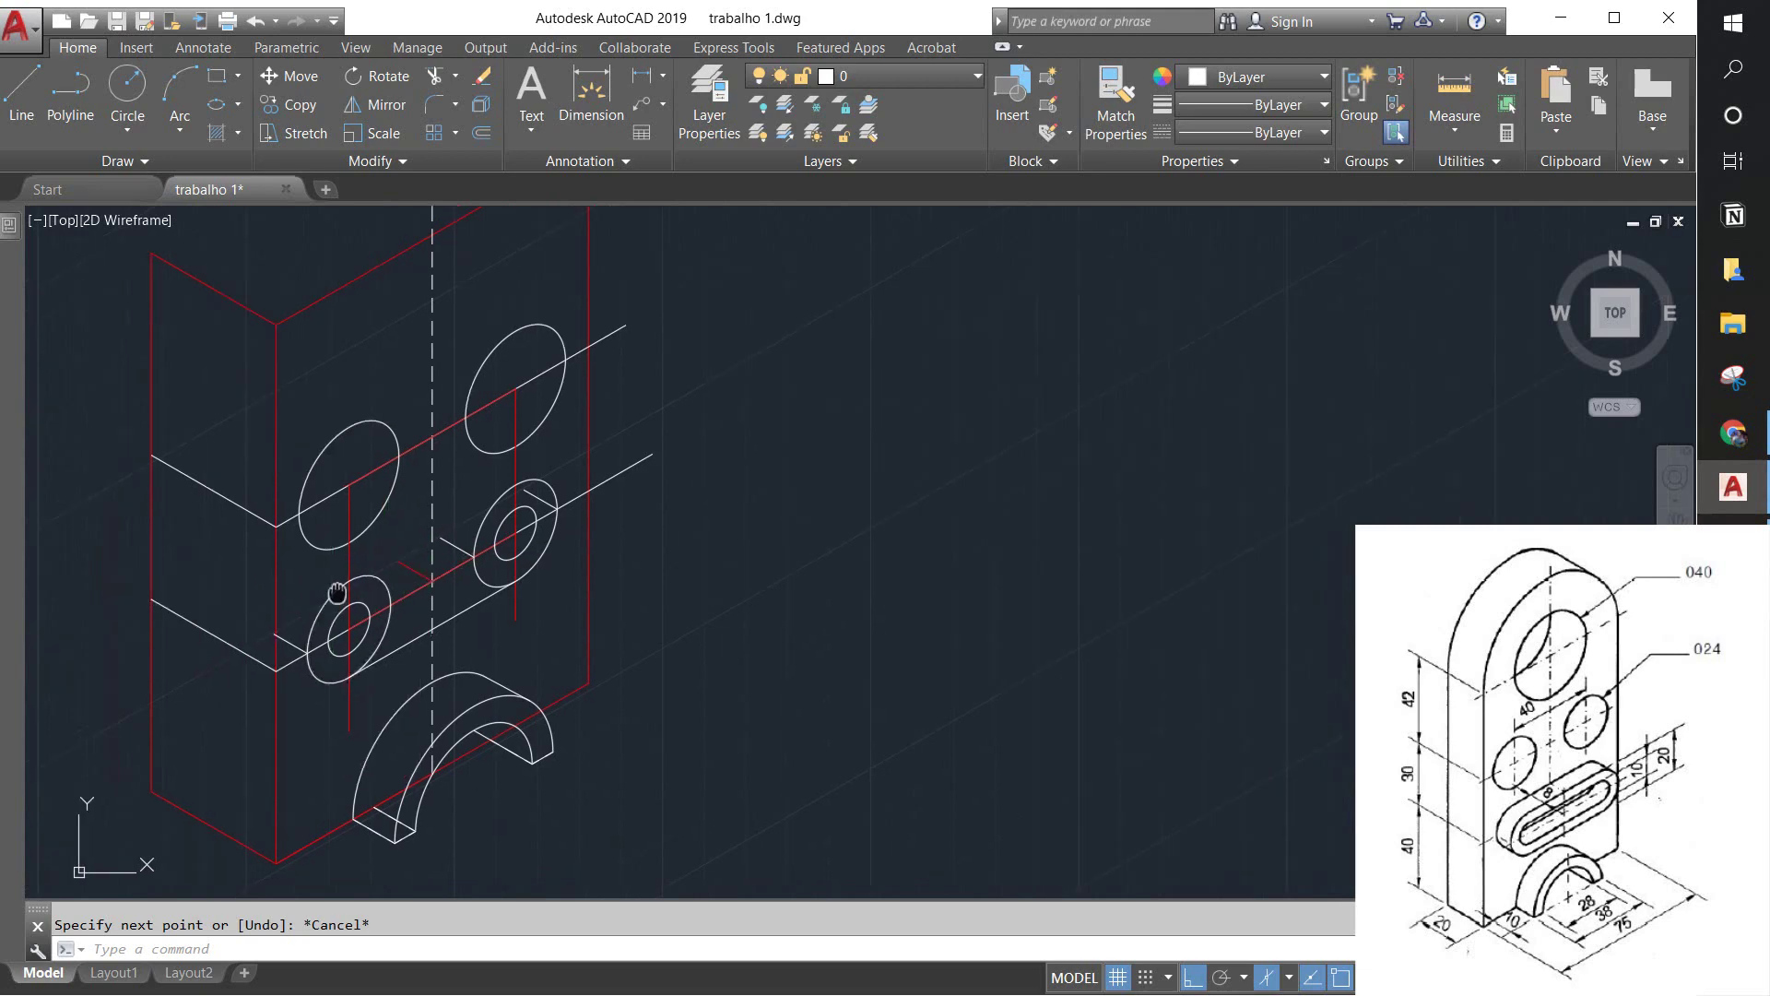
scroll(366, 519, up, 4)
key(l)
key(Return)
click(238, 684)
key(Escape)
middle_drag(659, 562, 890, 456)
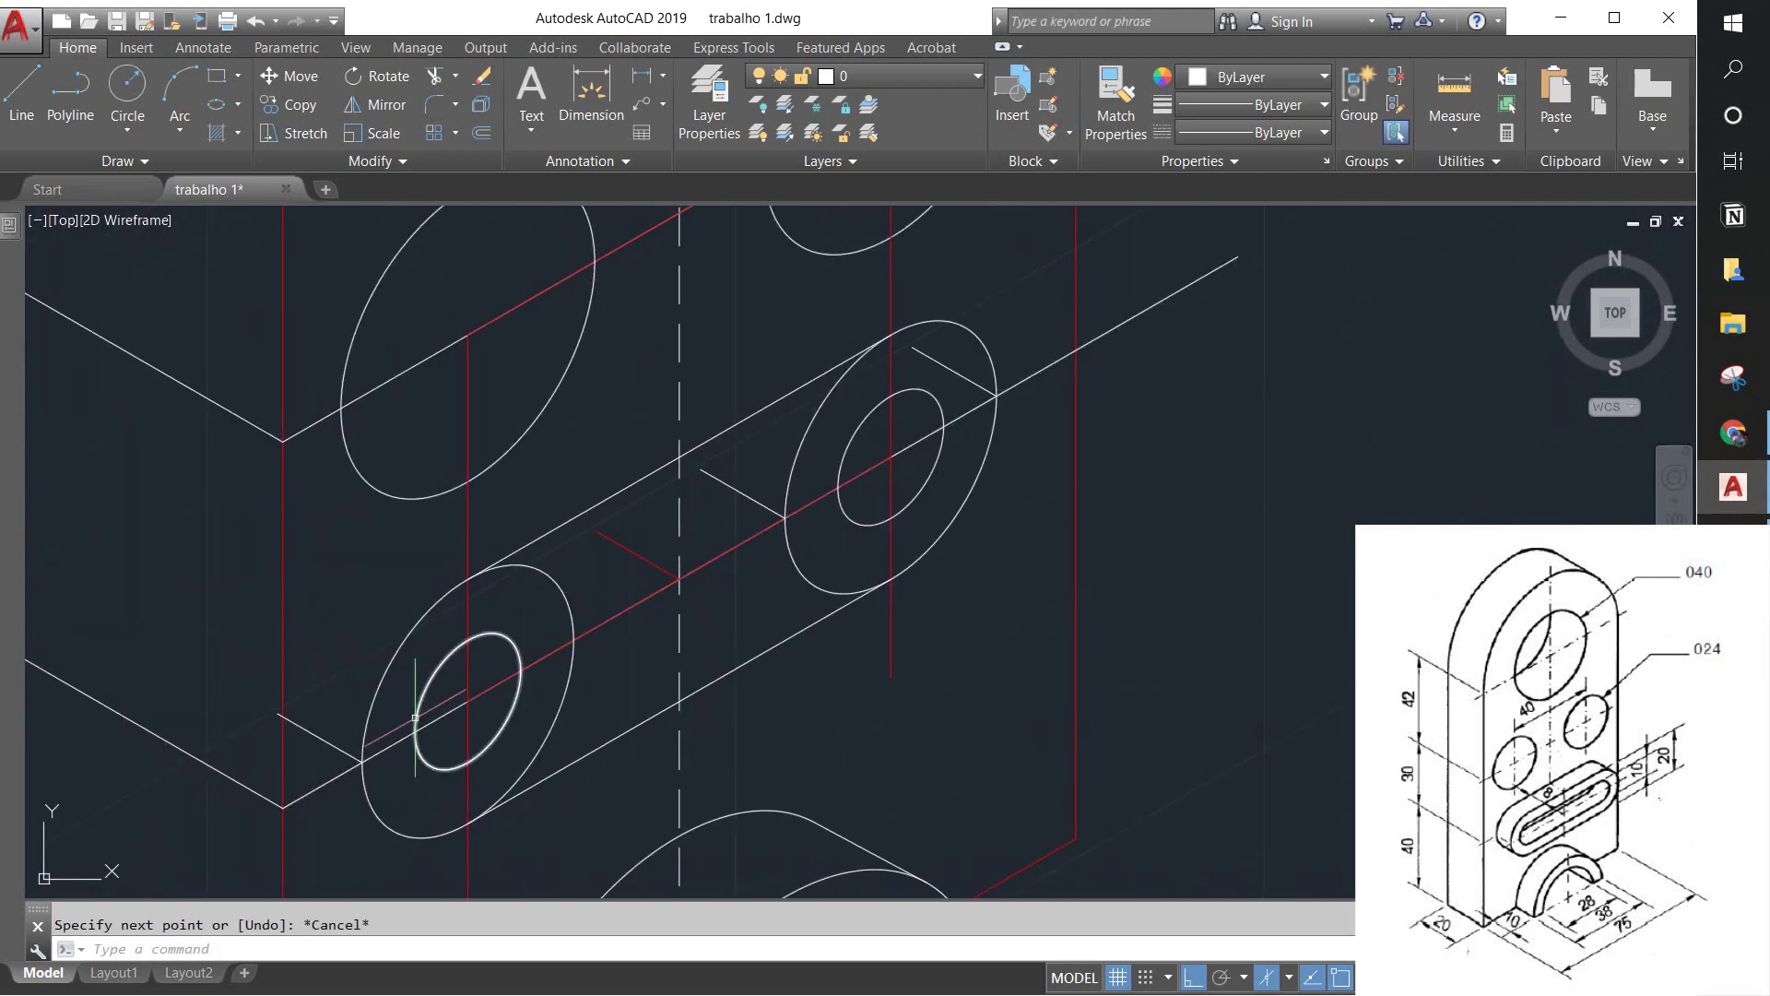
middle_drag(441, 696, 422, 703)
key(Return)
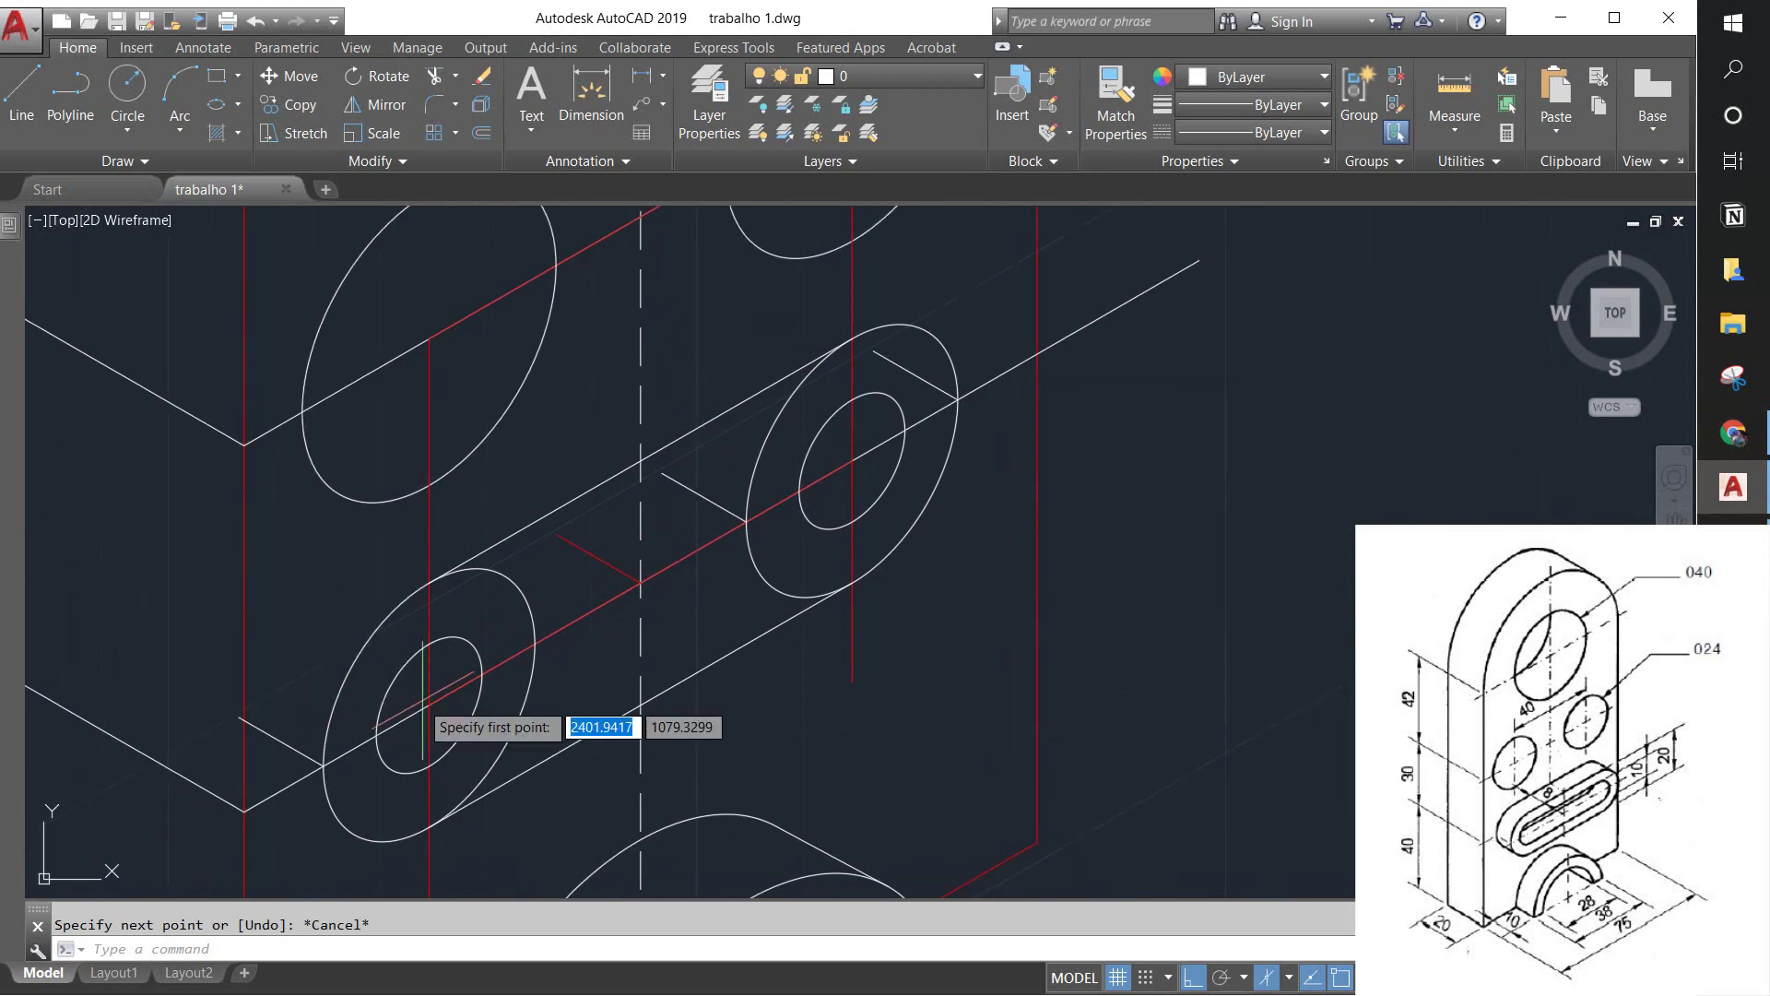
click(1293, 942)
click(429, 706)
scroll(984, 338, up, 2)
key(Return)
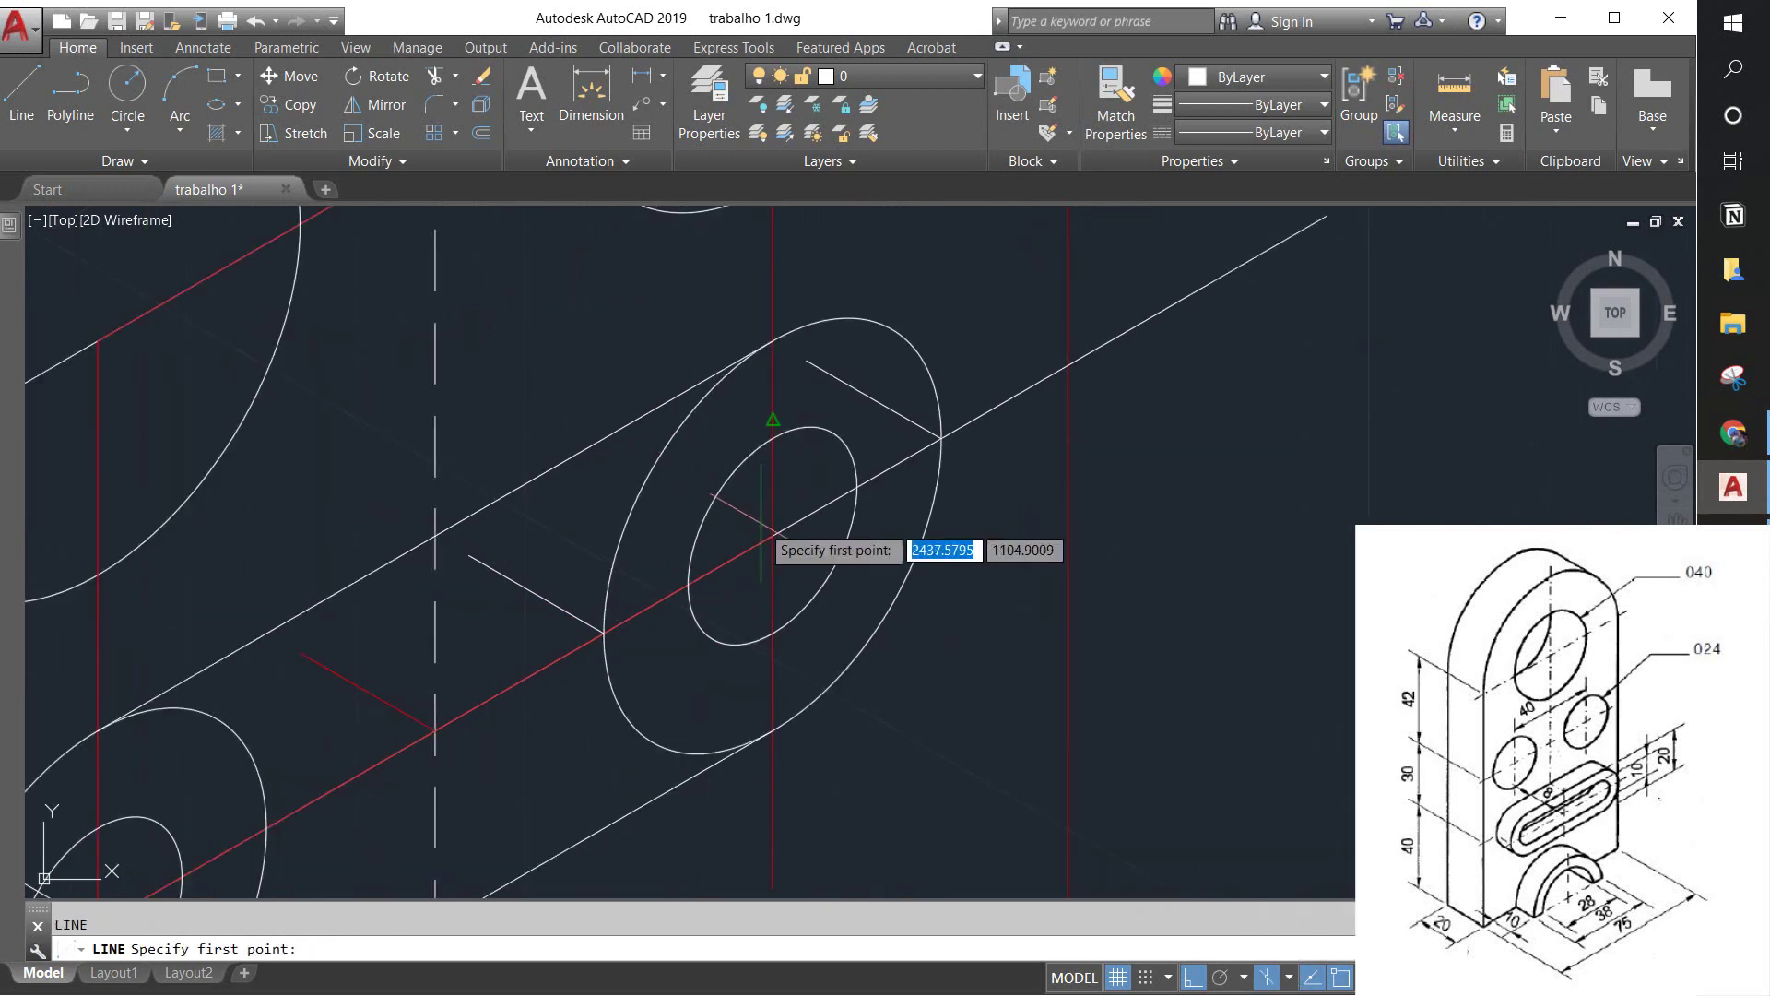
click(772, 535)
Draw a radius 10 isocircle on the first hole centre and try the second one
text(el)
key(Return)
text(i)
key(Return)
click(639, 458)
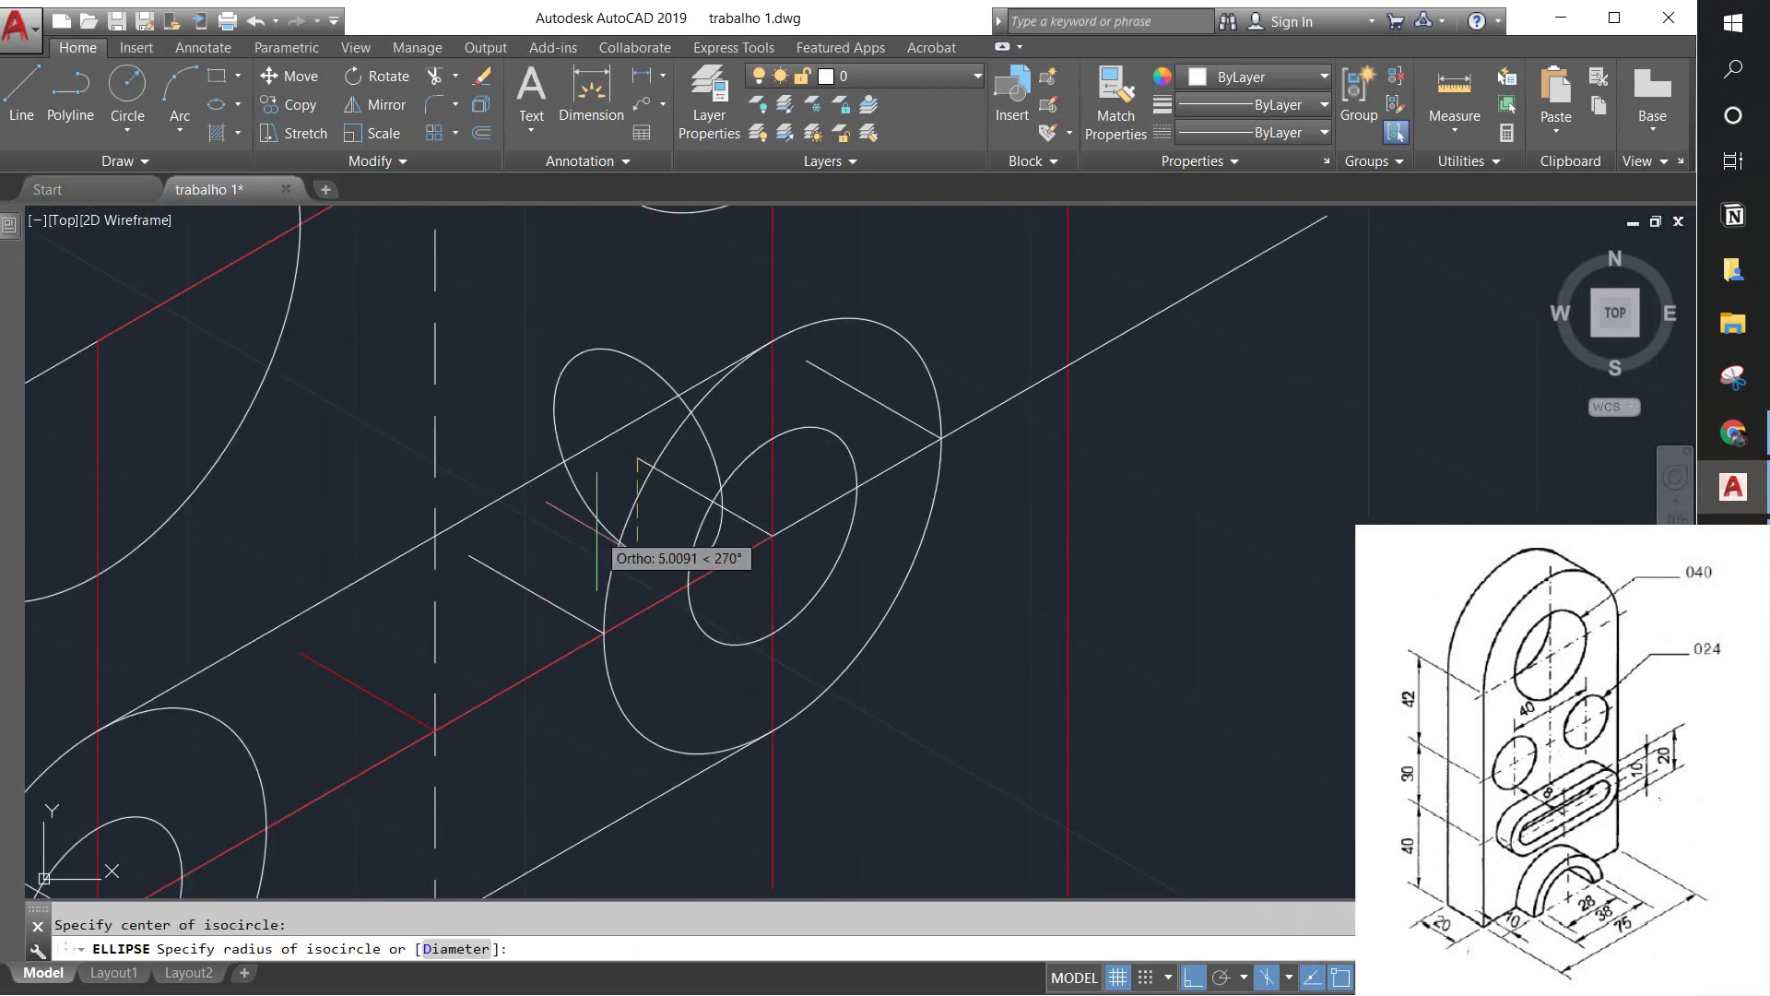
click(1309, 942)
text(10)
key(Return)
middle_drag(150, 760, 506, 612)
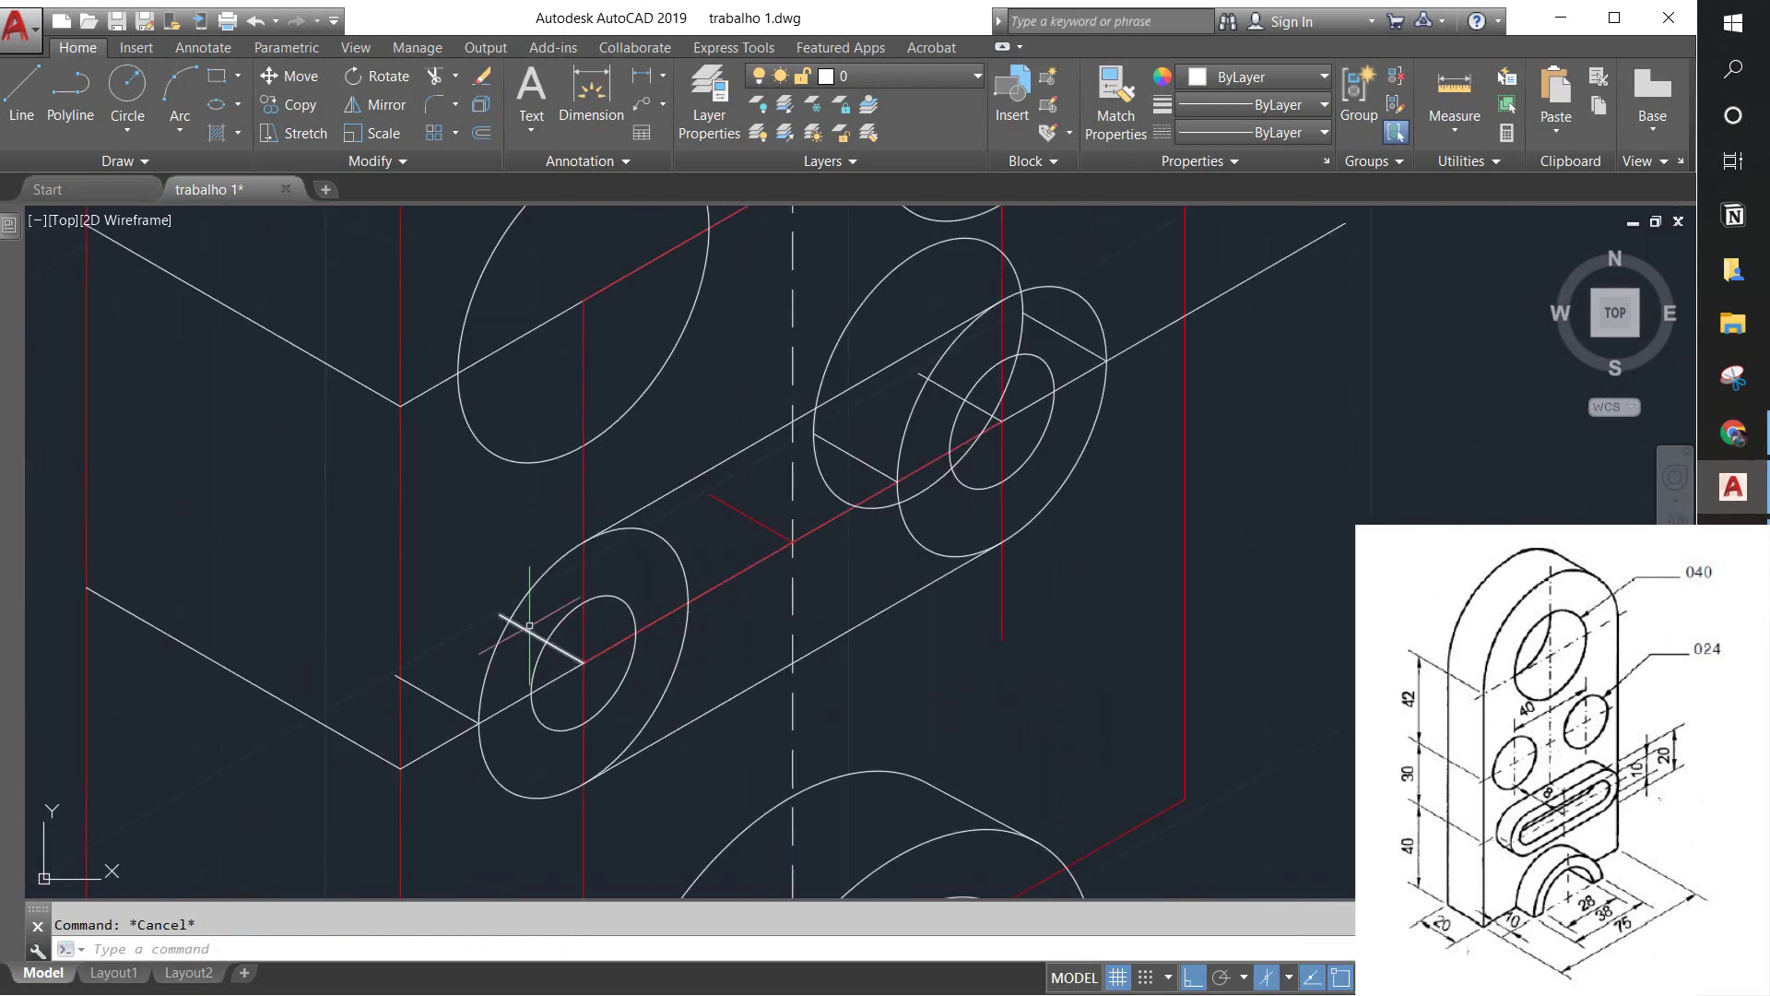
text(i)
key(Return)
click(445, 591)
key(Escape)
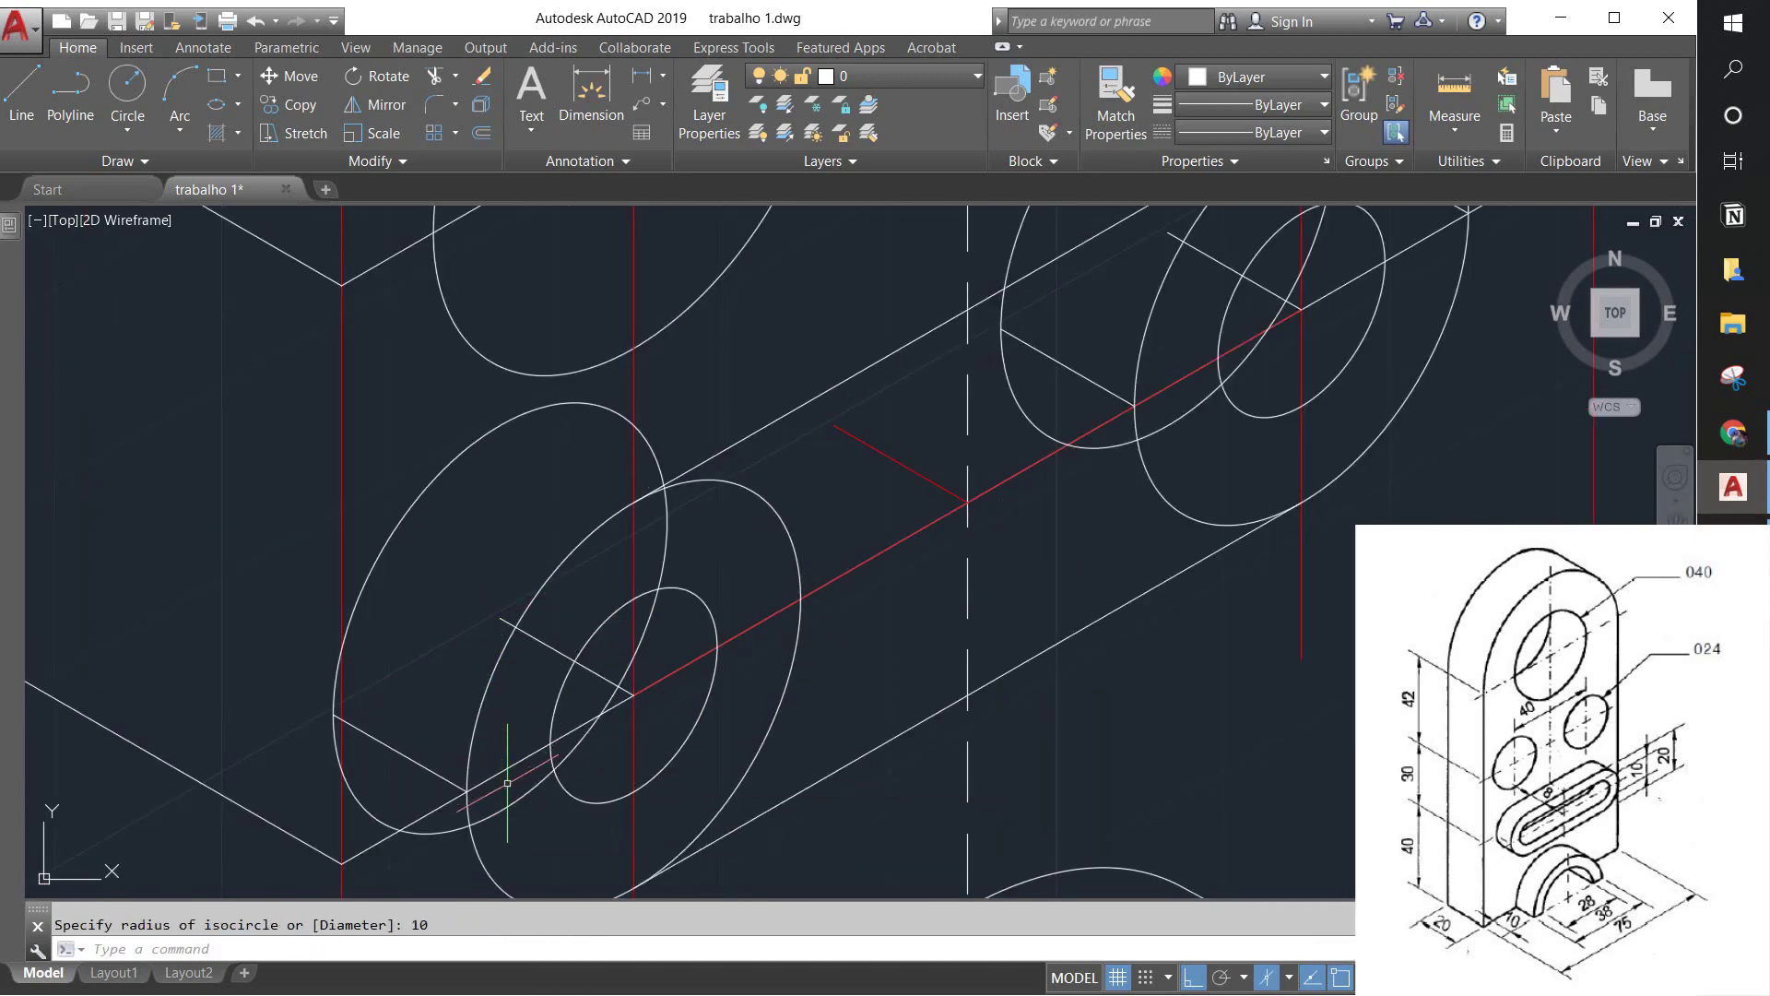
Frame both hole isocircles in the view and start a connecting line
scroll(446, 581, down, 3)
scroll(495, 687, down, 2)
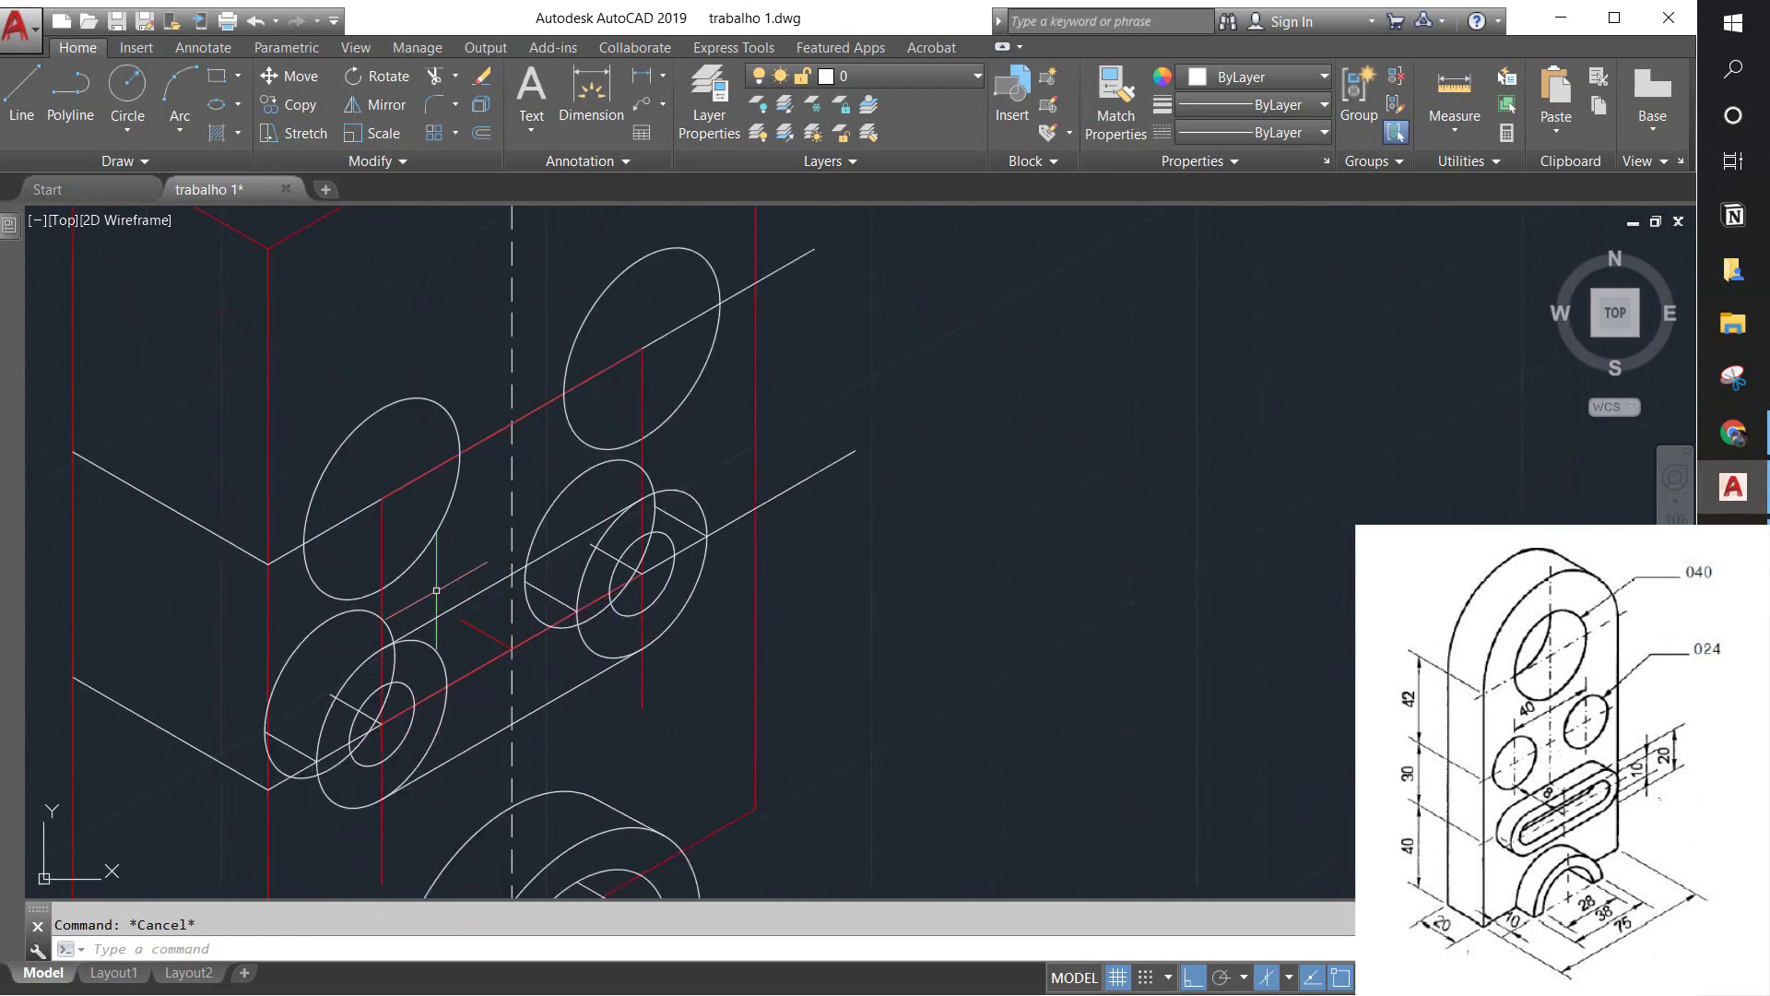
middle_drag(503, 622, 513, 516)
scroll(535, 535, up, 4)
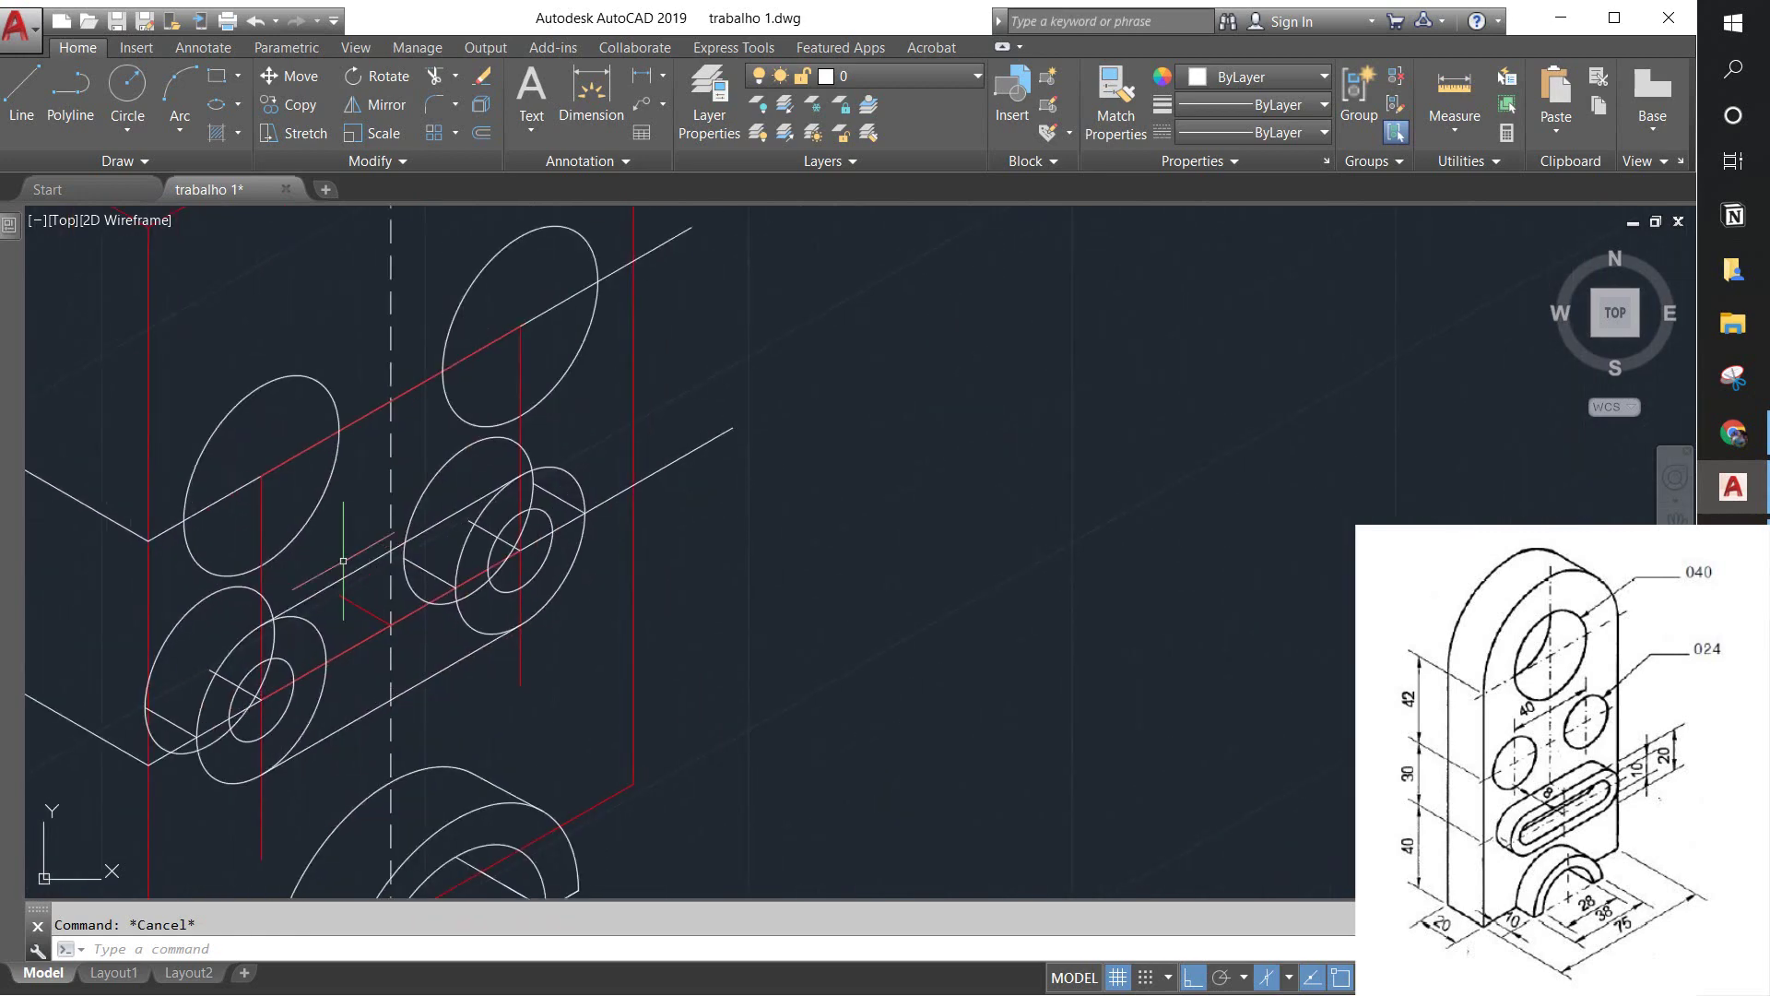
scroll(516, 544, up, 2)
text(l)
key(Return)
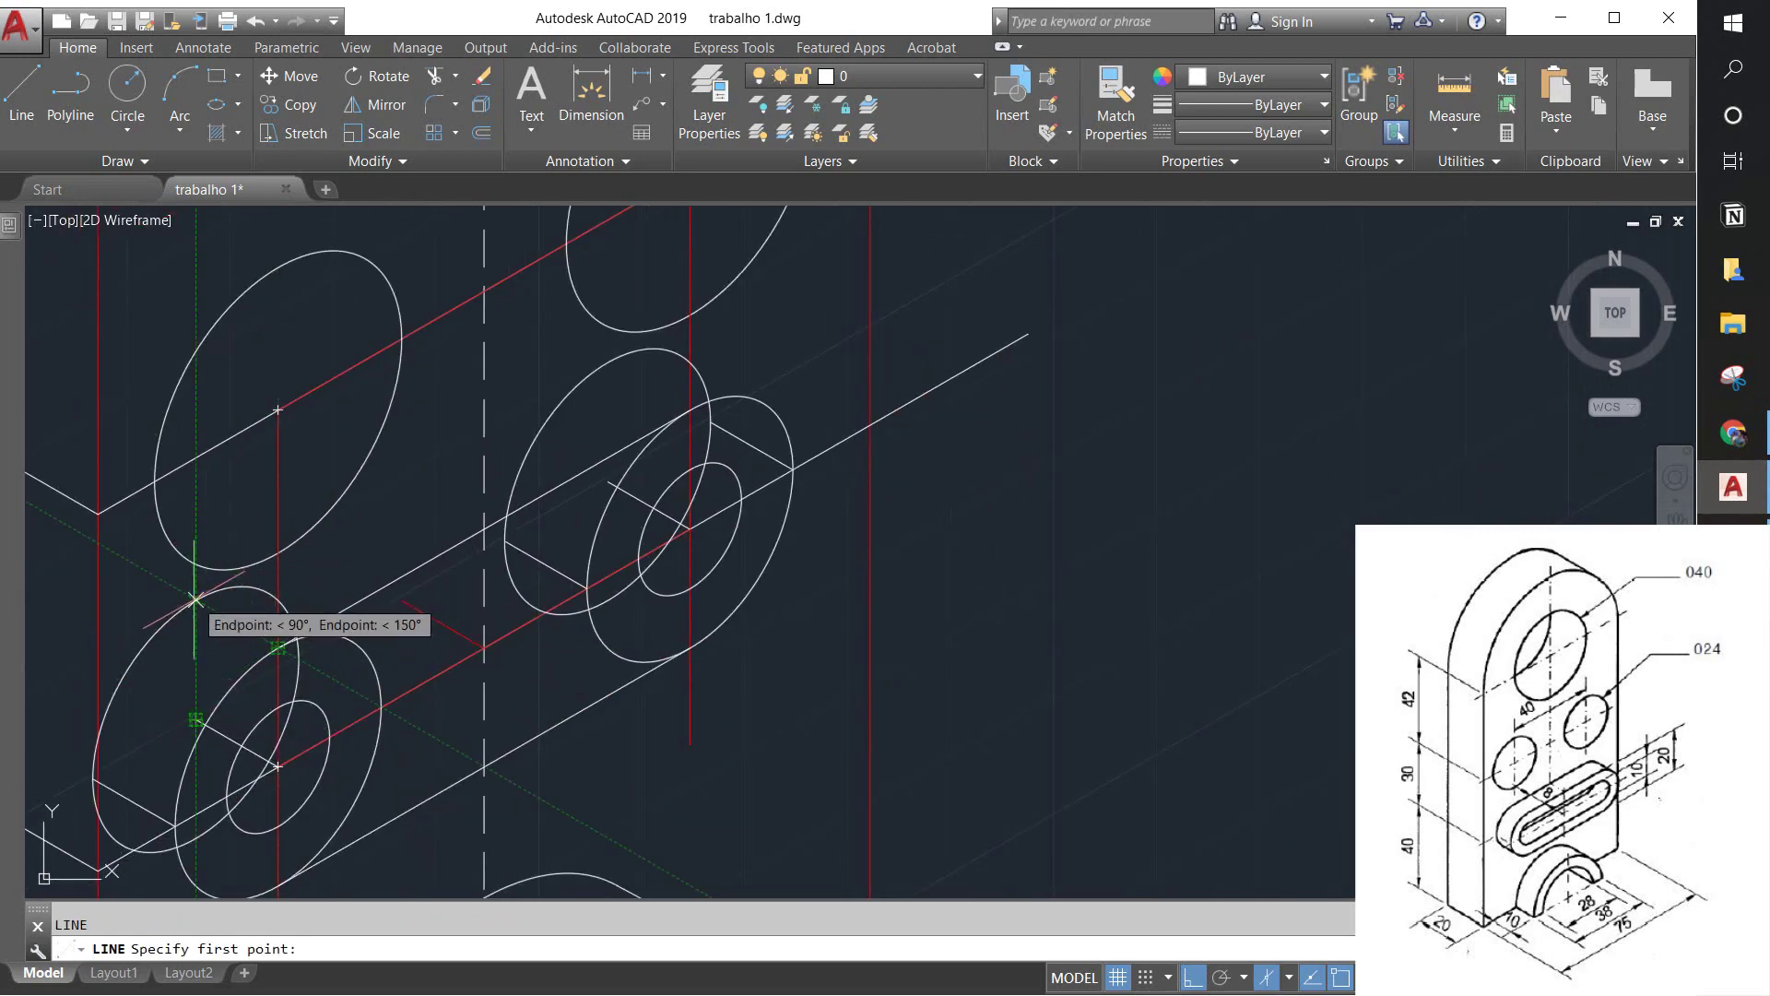
On the left isoplane, try snapping slot side lines to the isocircle edges
click(195, 599)
key(Escape)
scroll(803, 646, up, 1)
scroll(802, 646, up, 1)
key(F5)
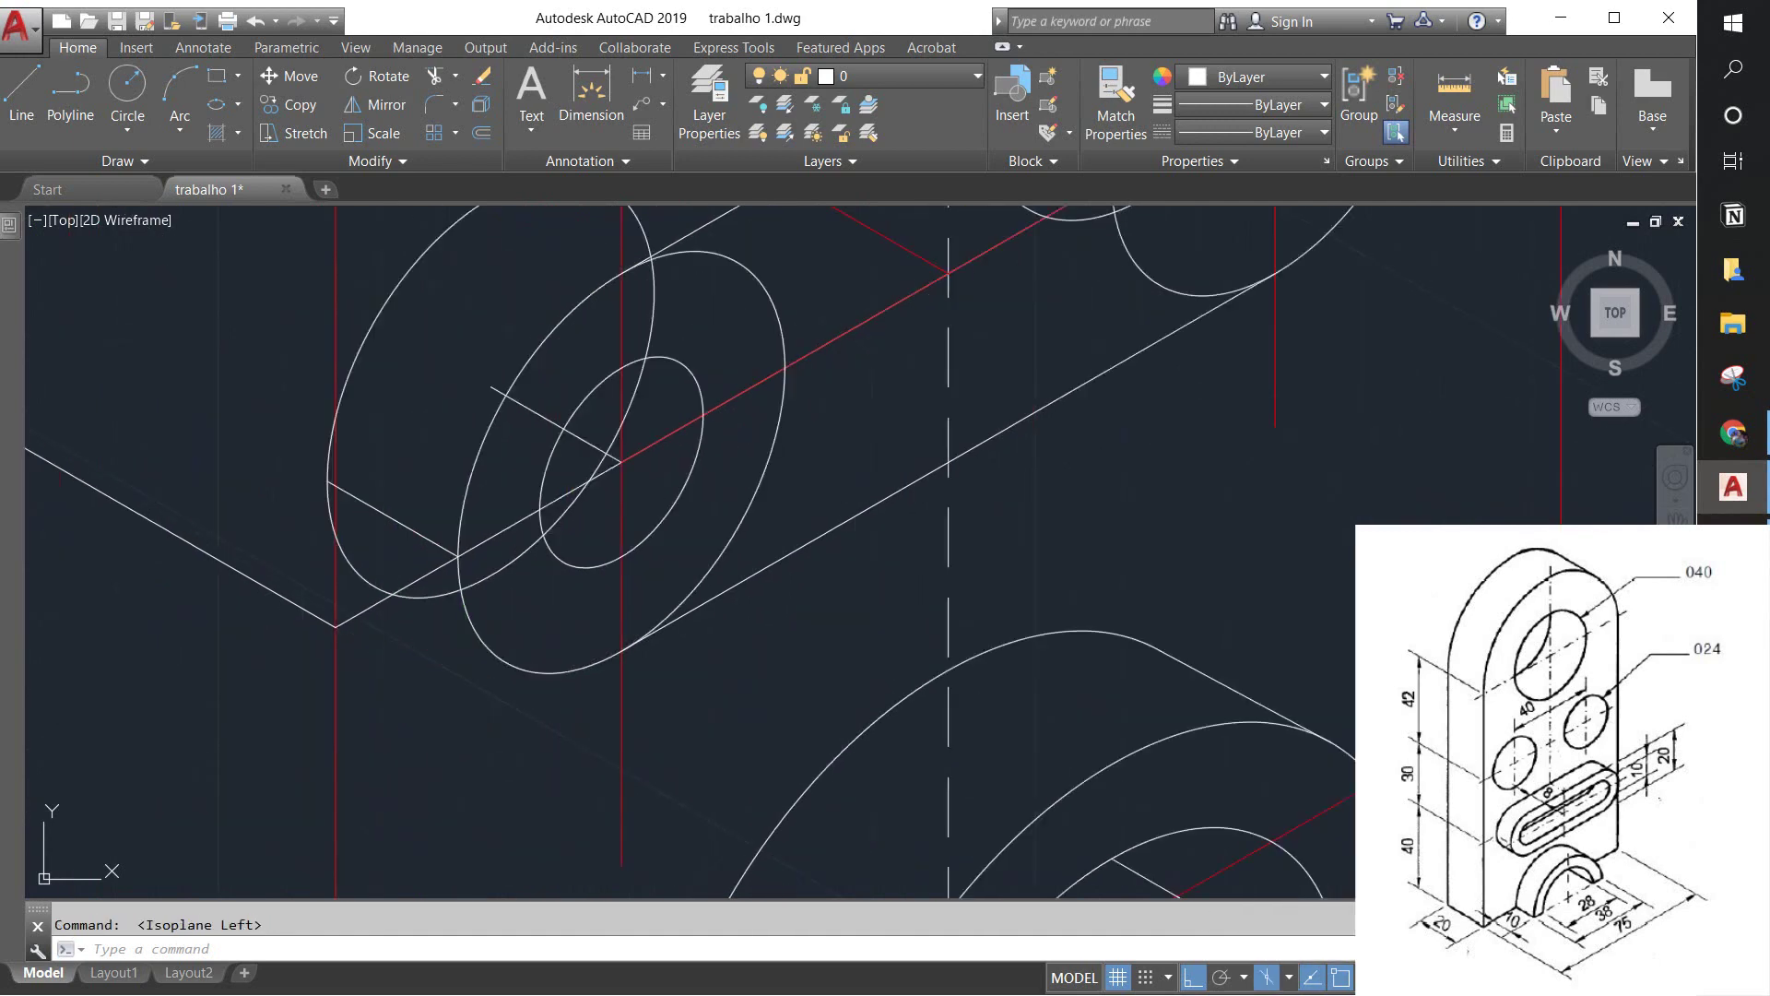
text(l)
key(Return)
click(467, 601)
key(Escape)
middle_drag(178, 495, 358, 590)
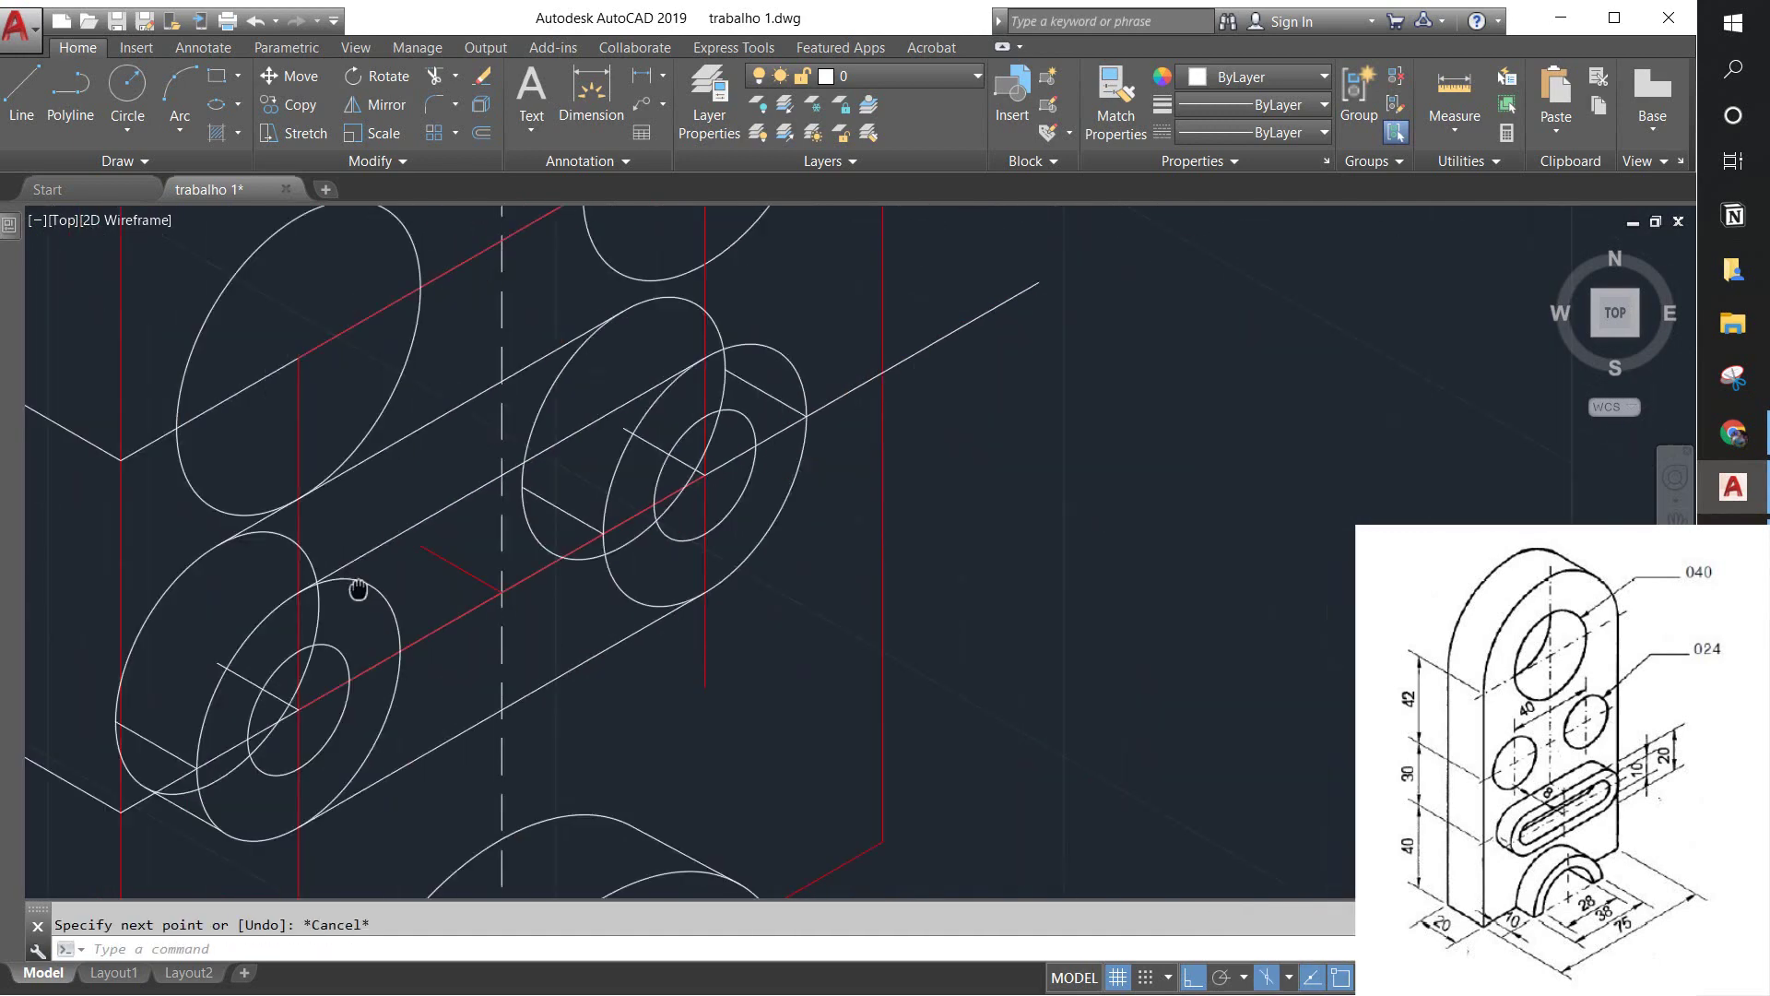
scroll(508, 510, up, 4)
click(614, 633)
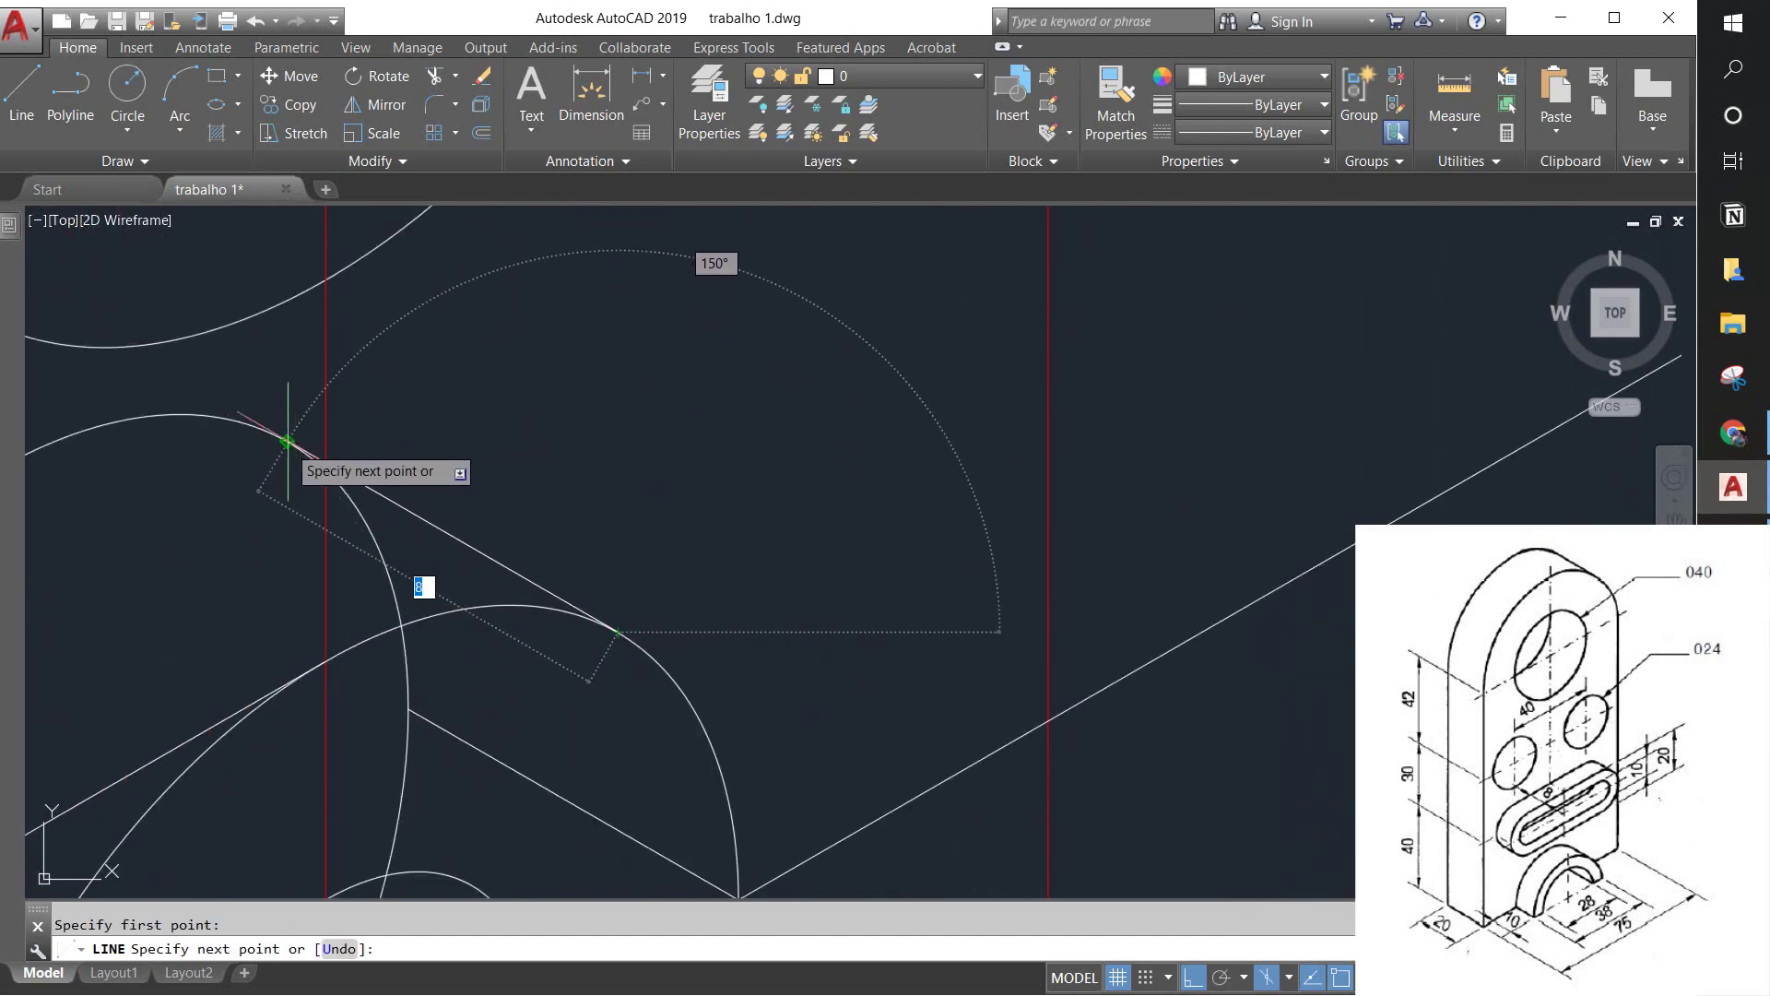
key(Escape)
scroll(382, 558, down, 4)
On the right isoplane, draw tangent side lines joining the paired isocircles
key(F5)
scroll(186, 536, up, 2)
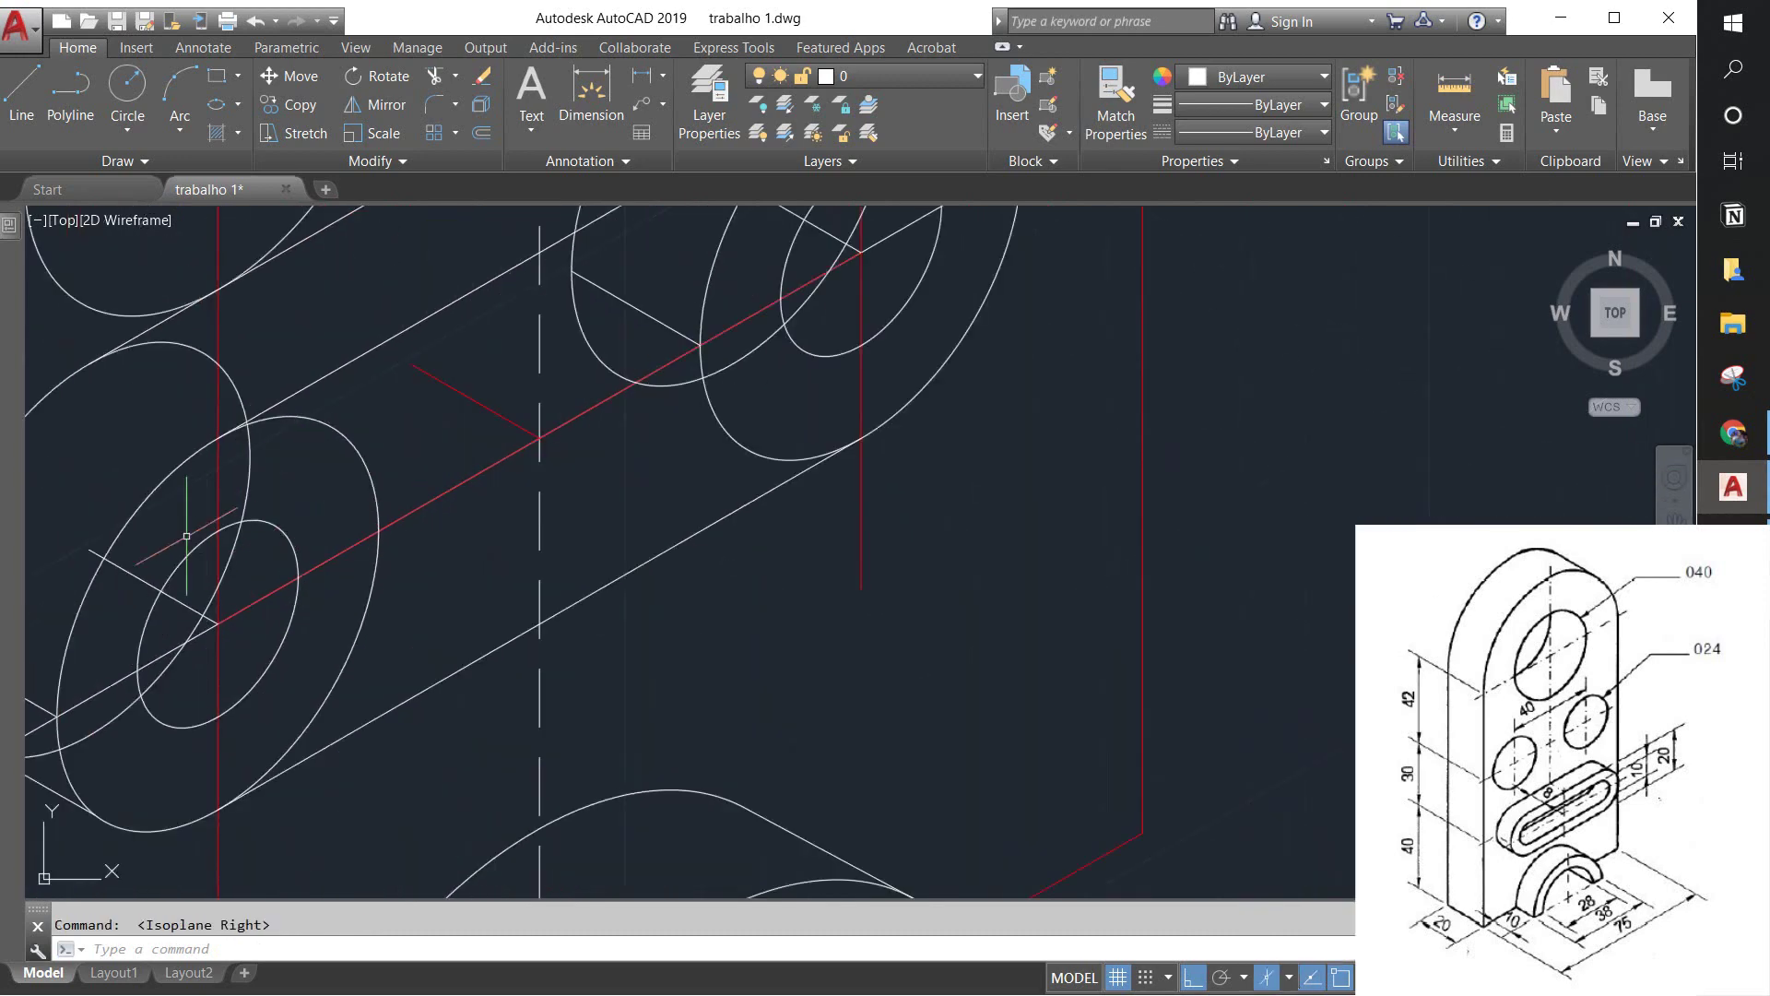
click(218, 532)
key(Escape)
key(Return)
click(209, 584)
key(Escape)
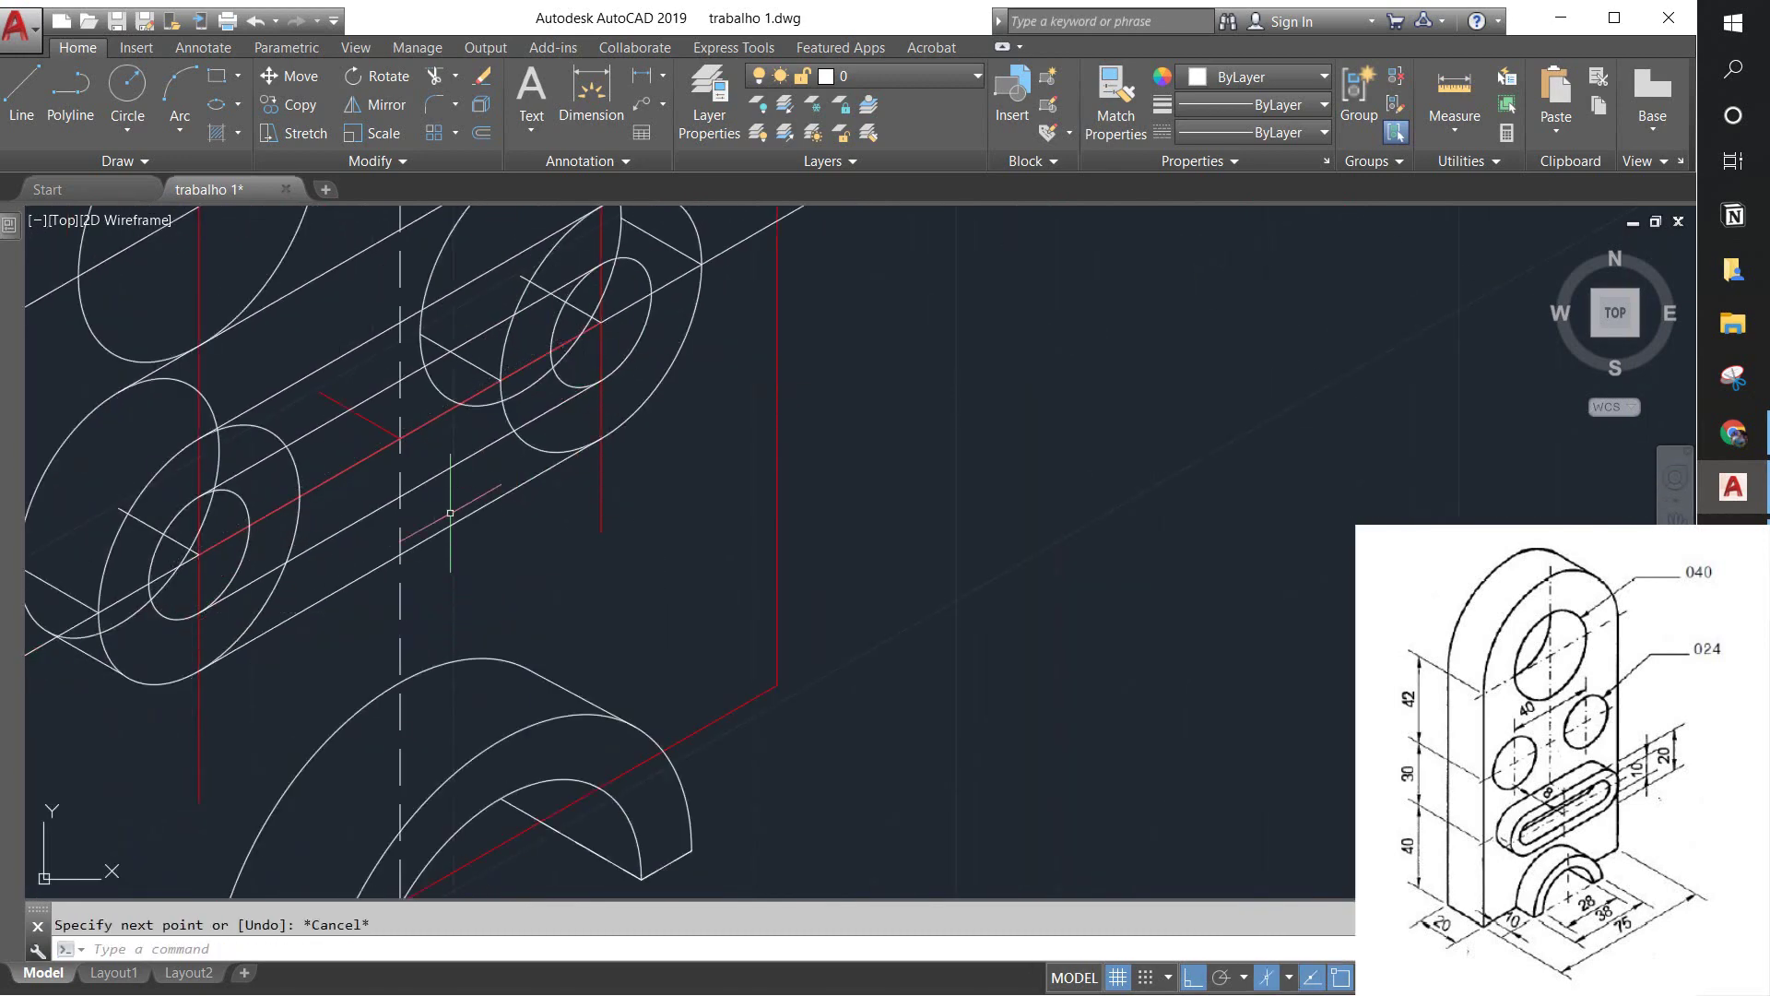
scroll(687, 602, down, 2)
middle_drag(687, 601, 690, 551)
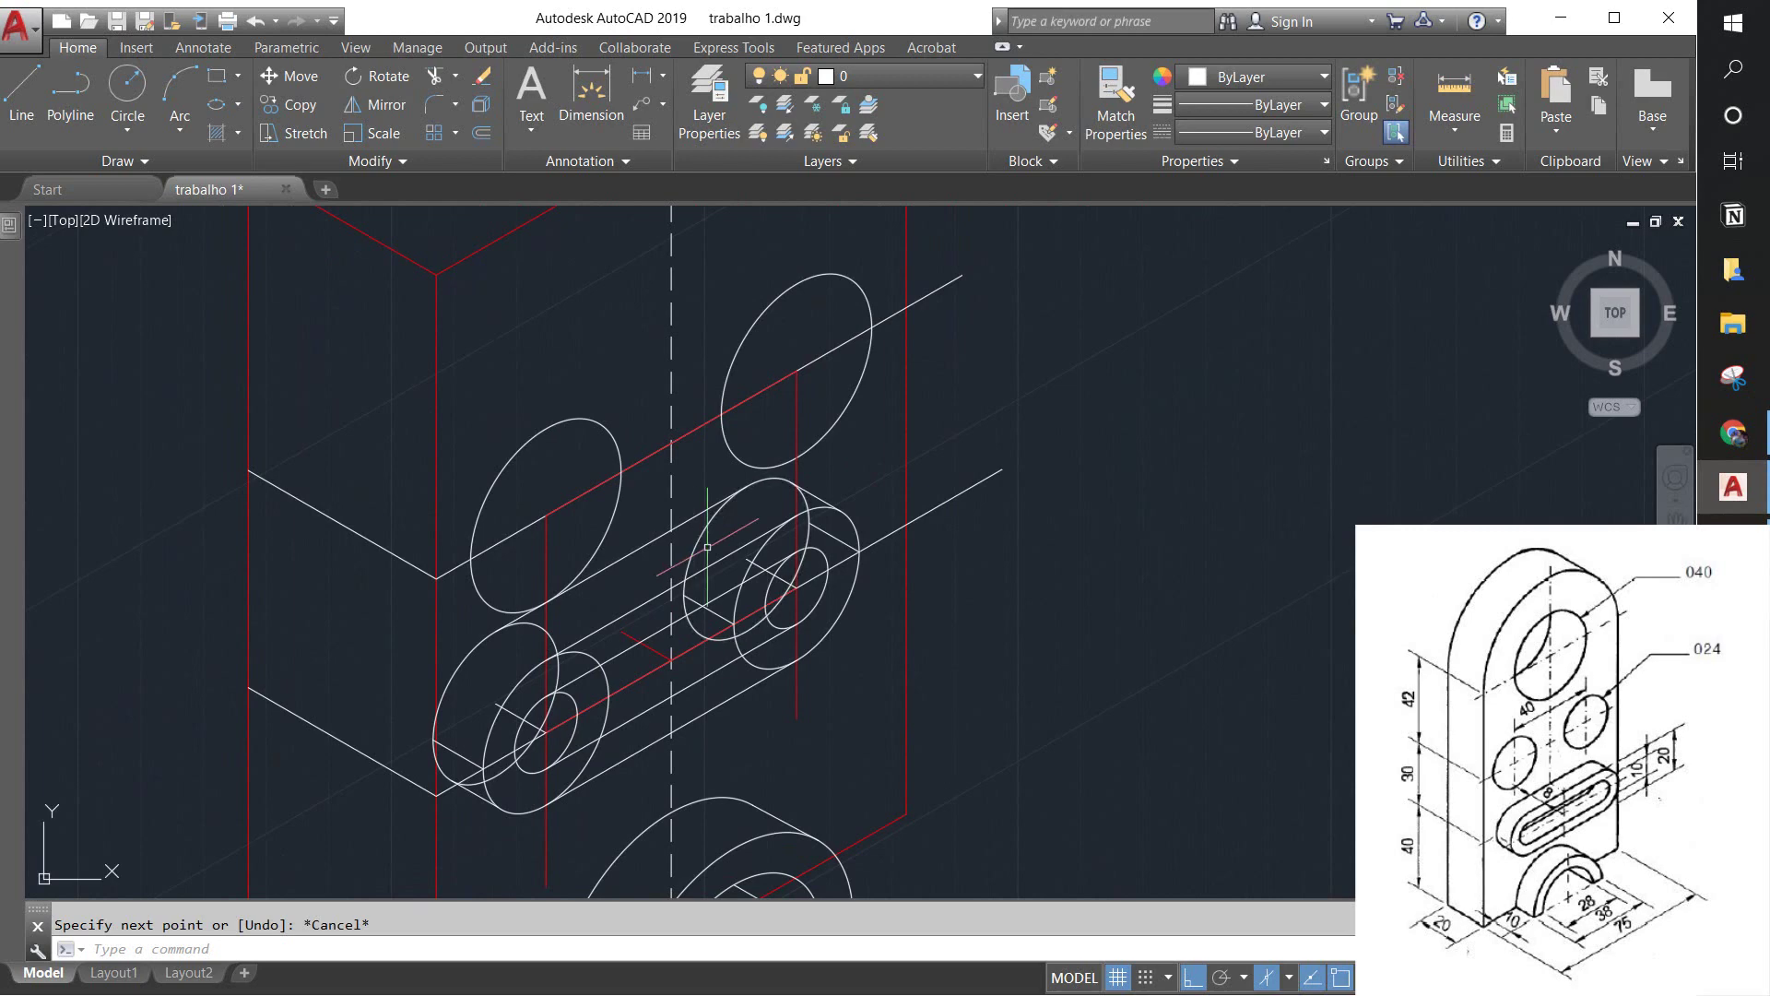
scroll(707, 547, up, 2)
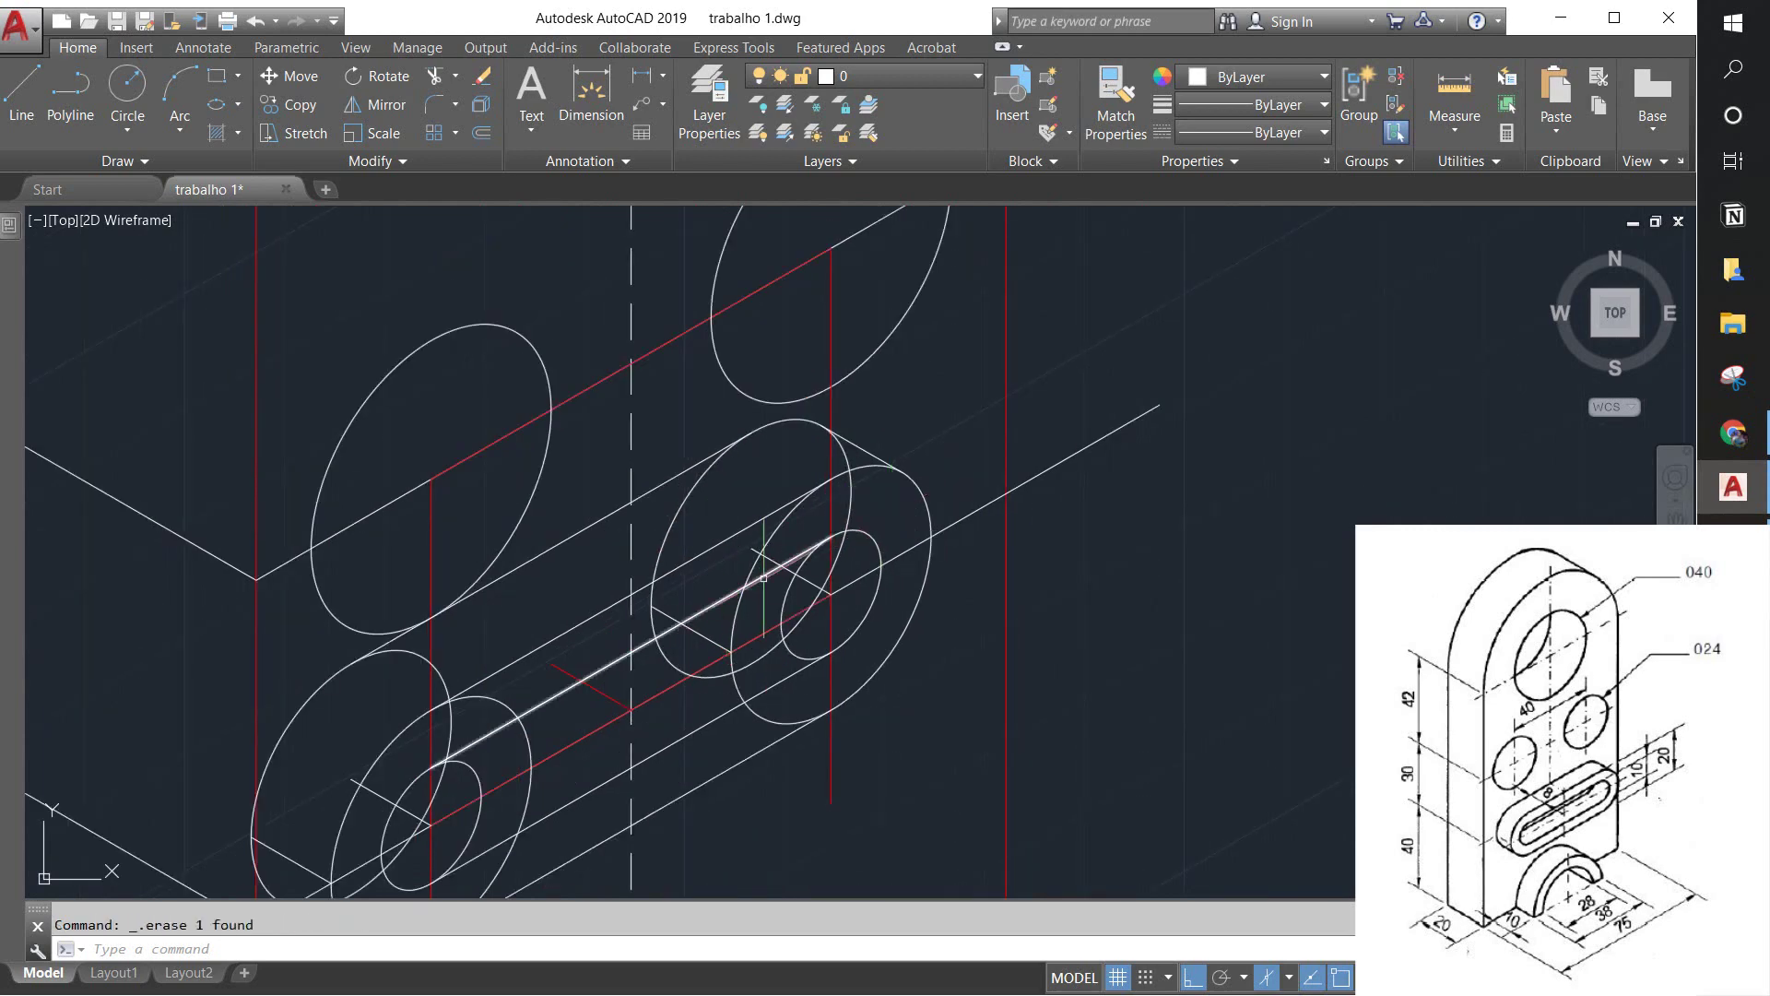
scroll(595, 691, up, 2)
click(397, 703)
scroll(396, 703, down, 2)
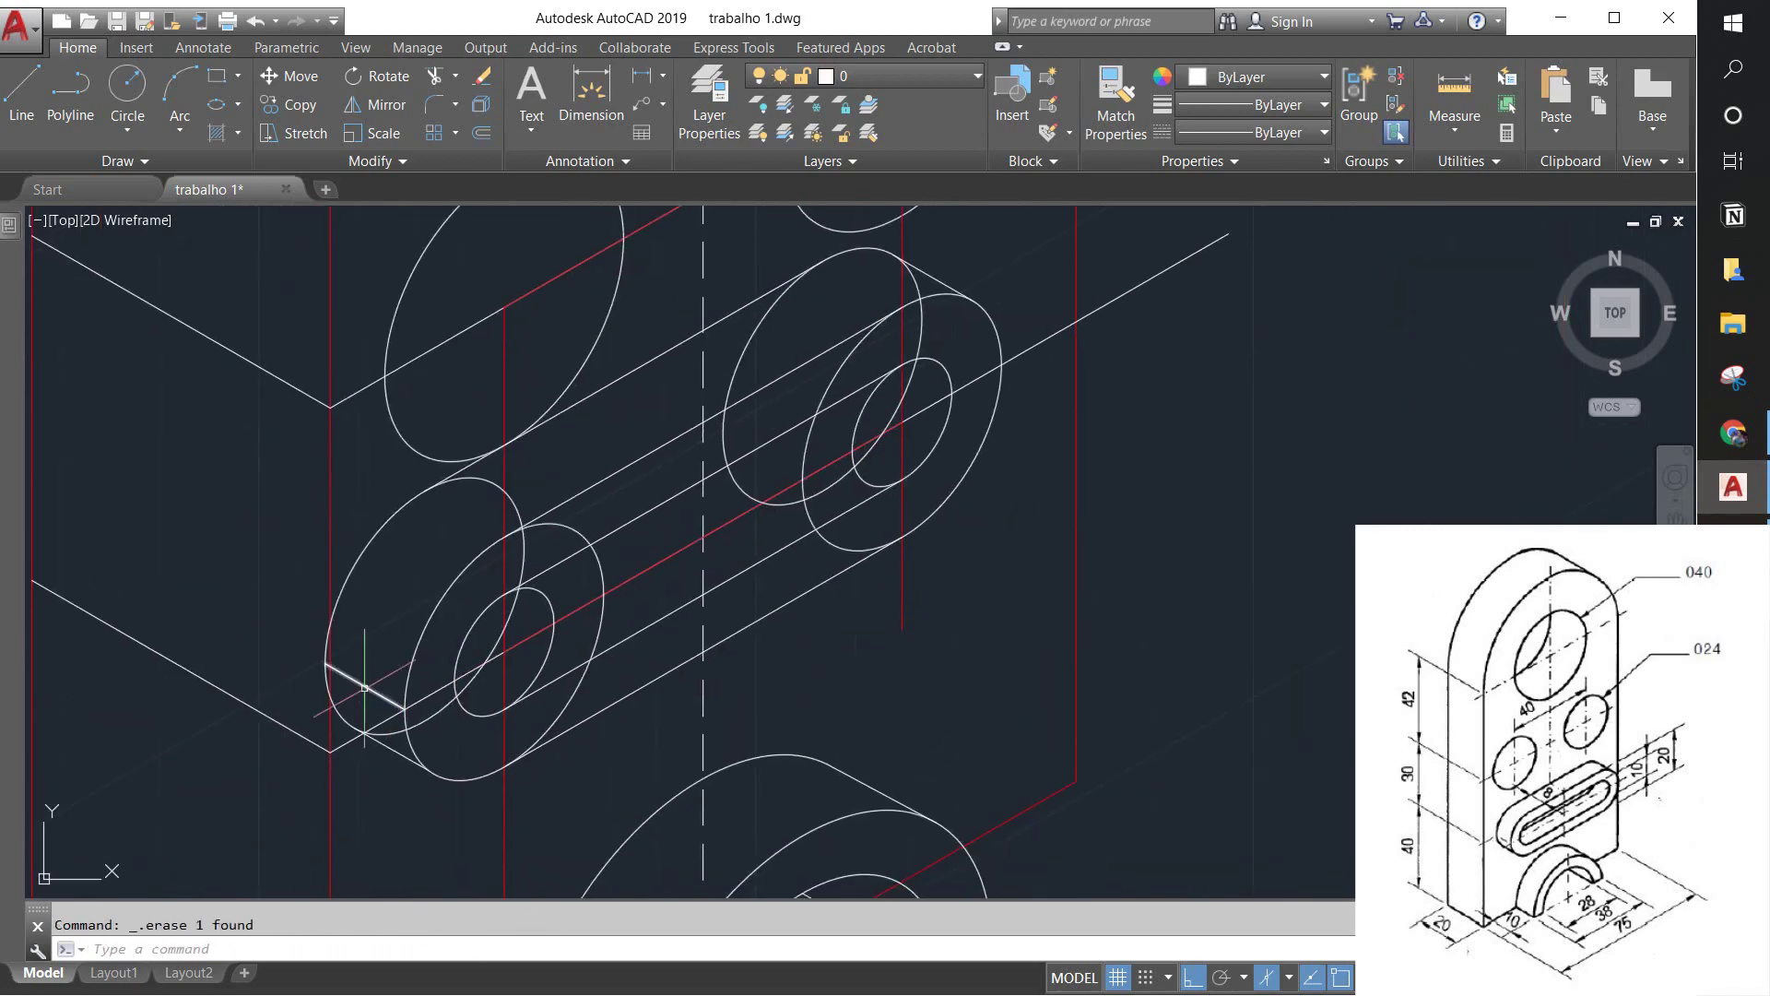
middle_drag(503, 664, 493, 703)
Trim the inner and outer ellipse arcs inside both slot ends
text(tr)
key(Return)
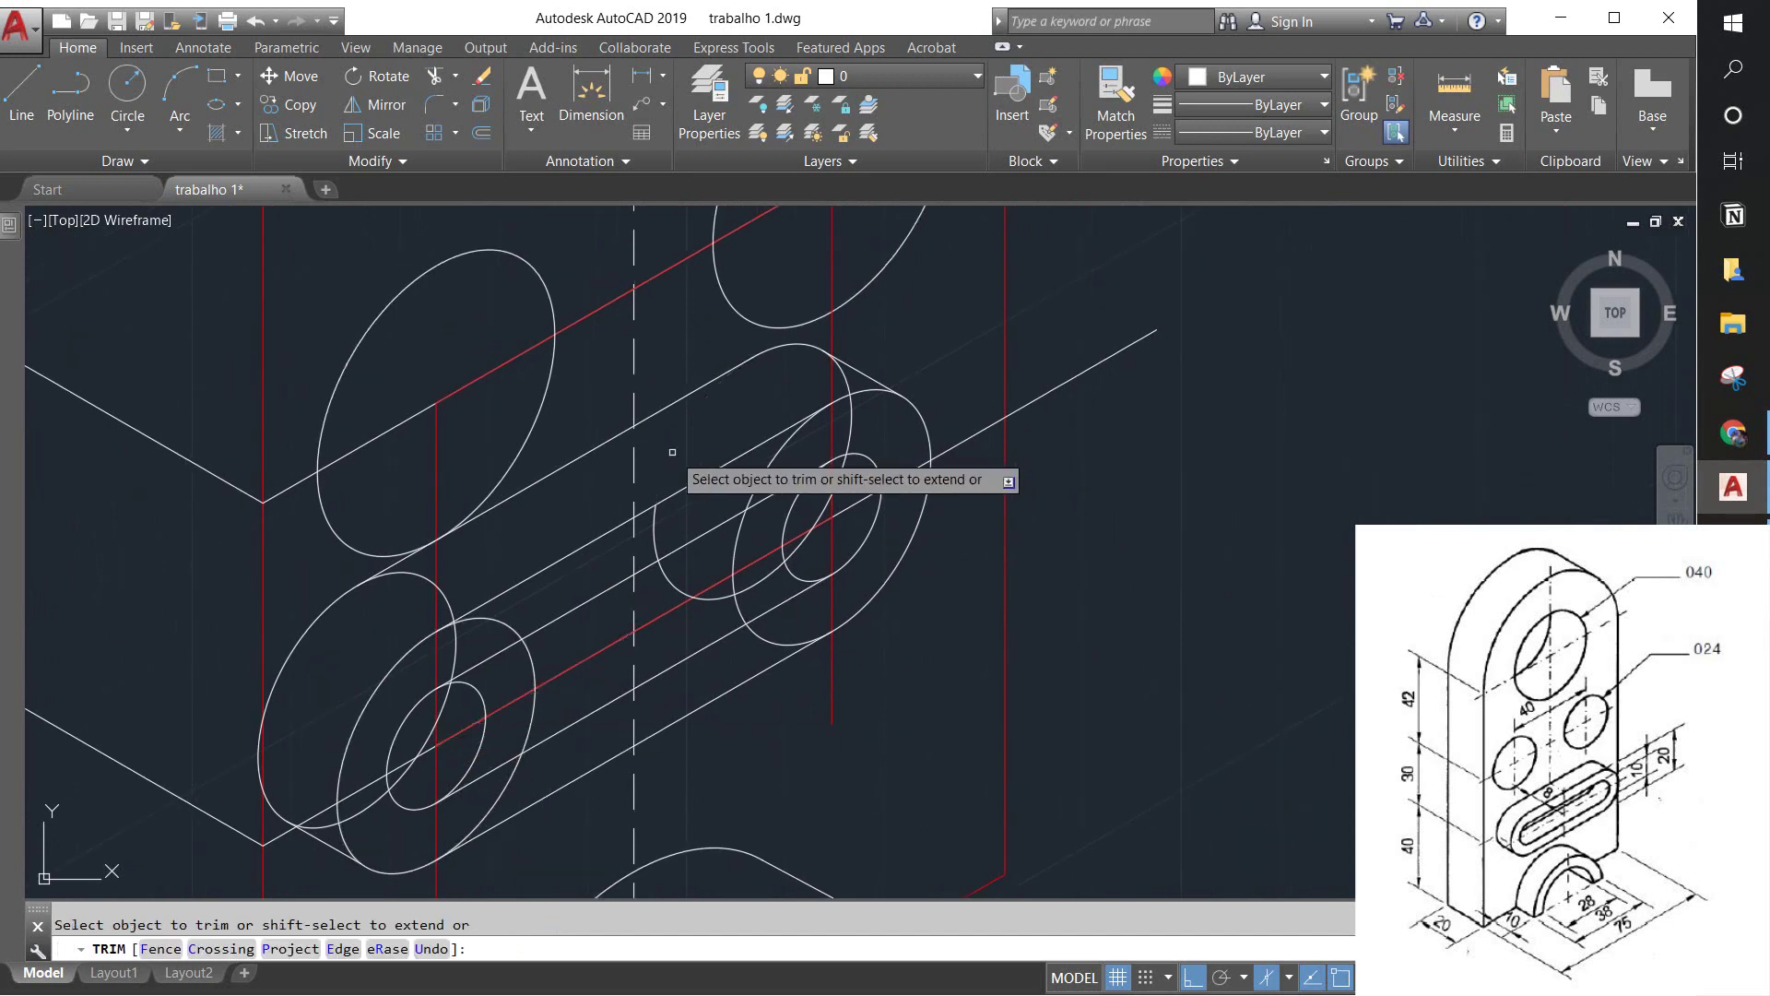
click(762, 490)
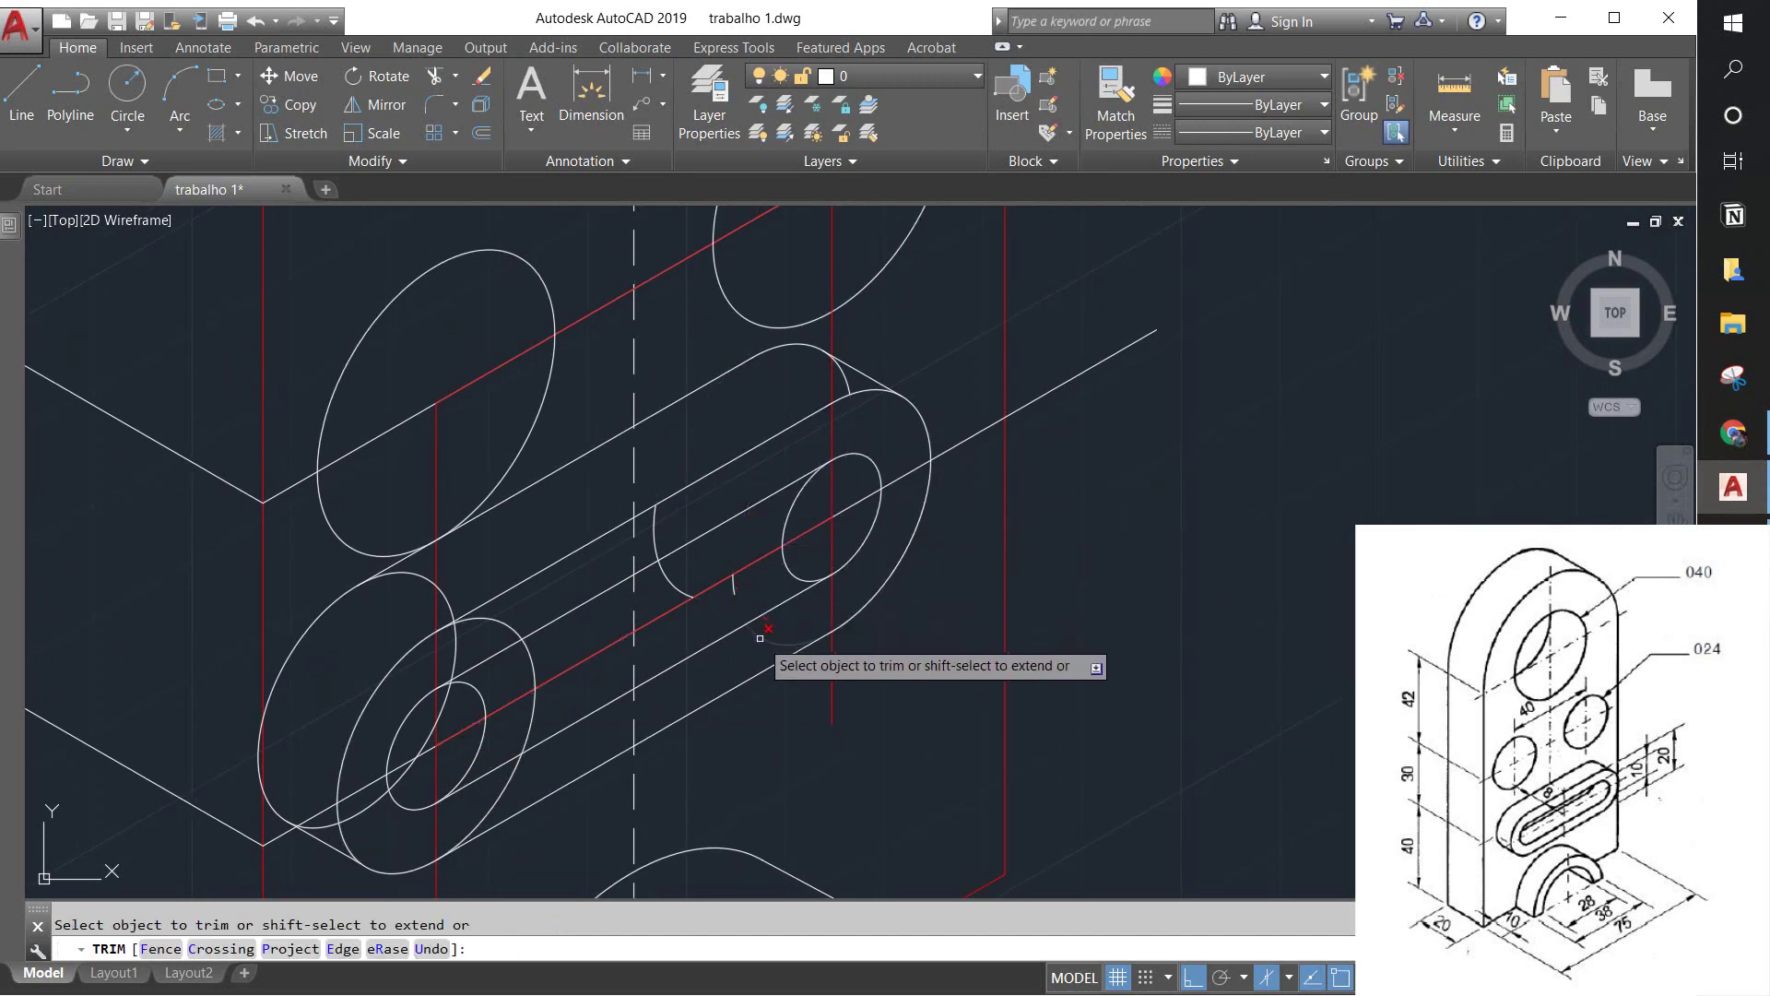
click(750, 624)
middle_drag(751, 624, 858, 457)
click(586, 520)
click(895, 371)
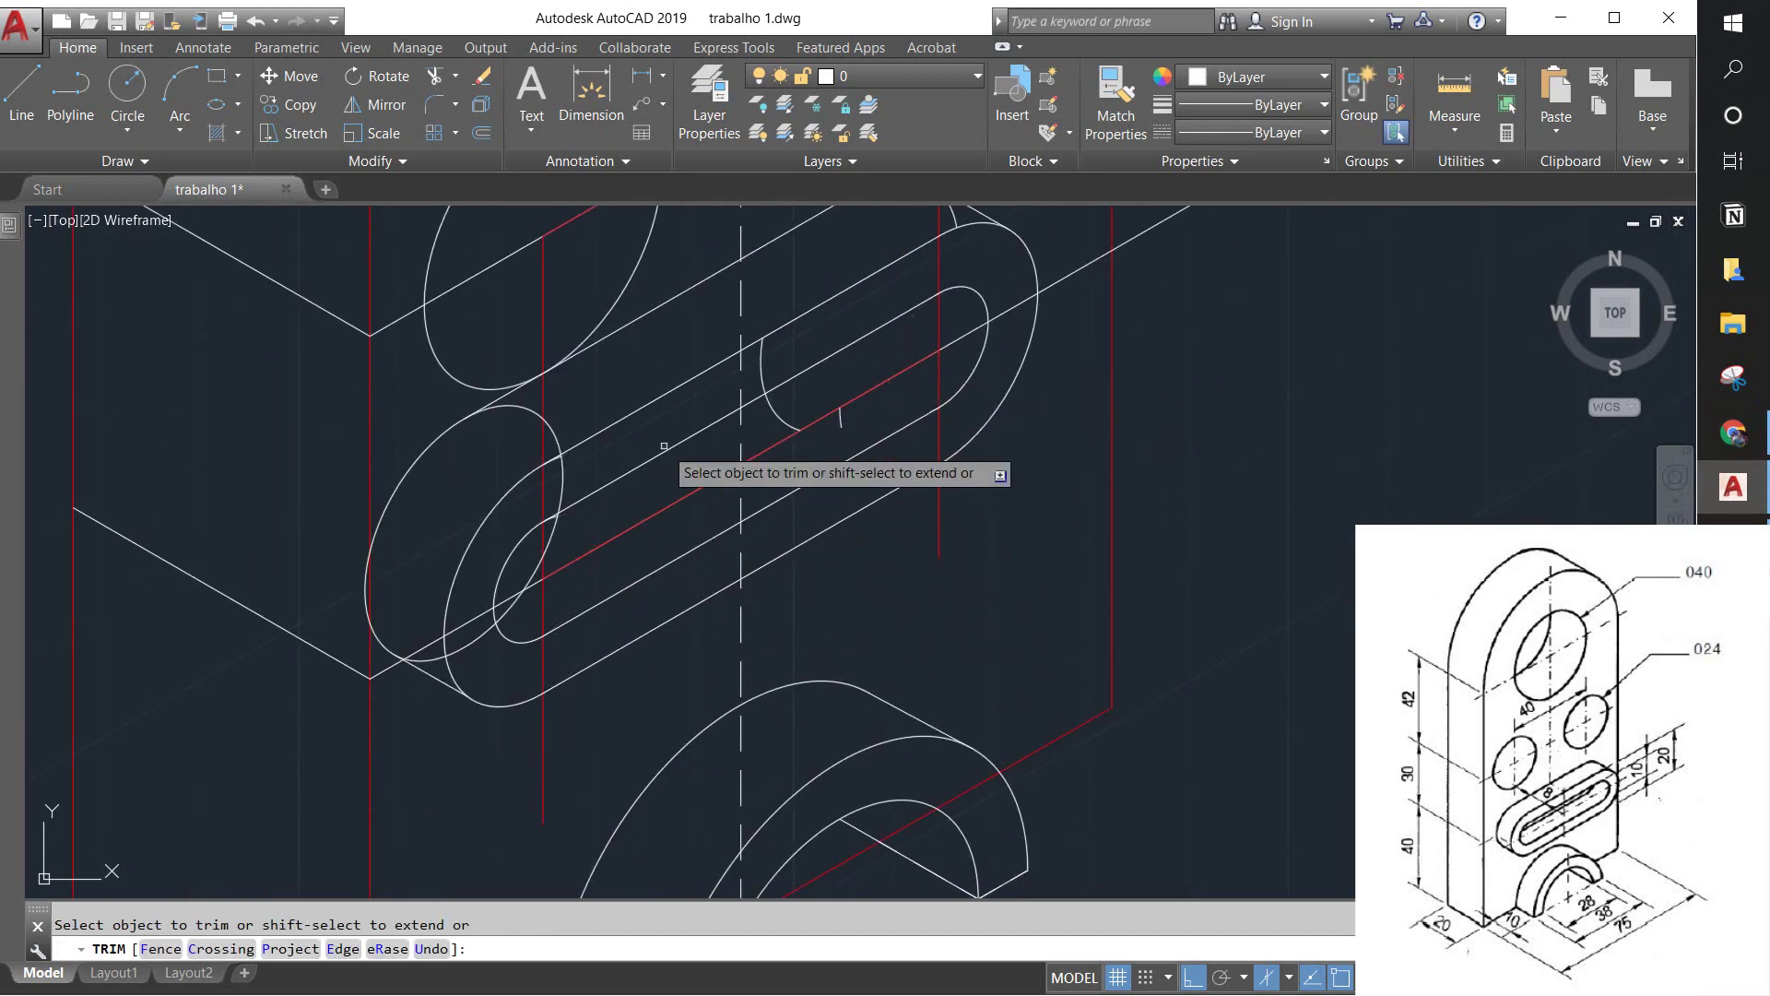
click(555, 539)
Erase the small leftover tick at the slot end
scroll(520, 407, up, 3)
click(514, 395)
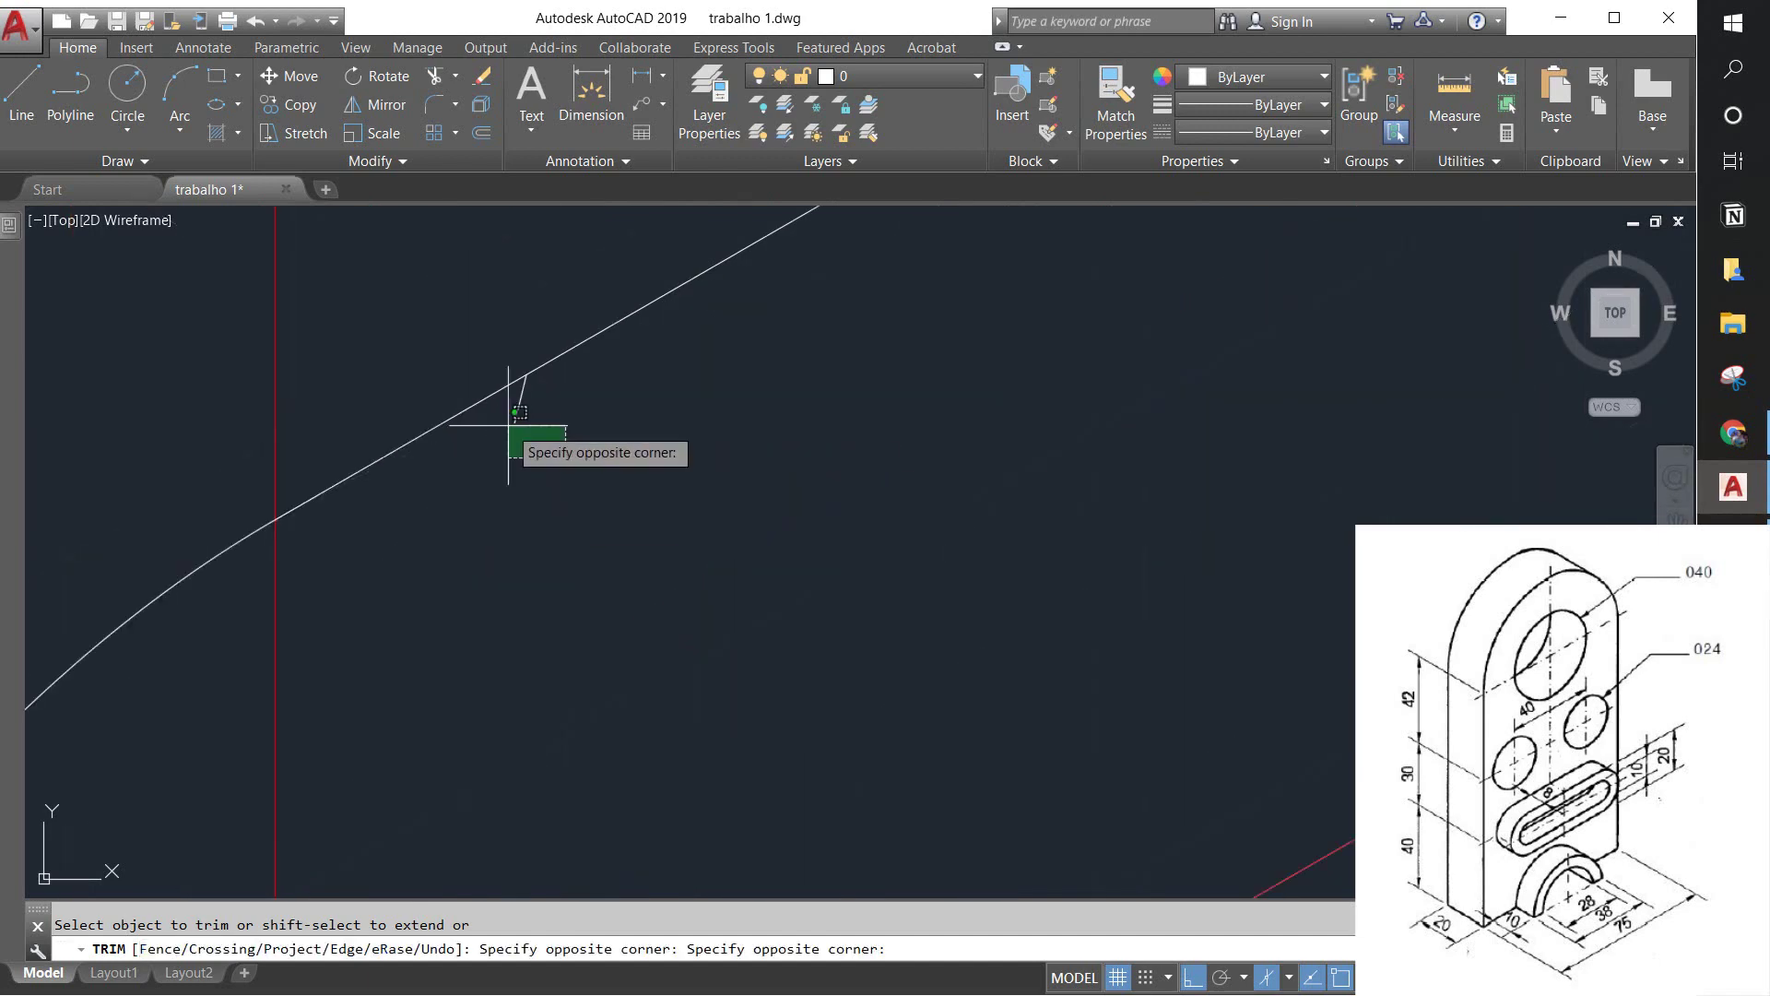
key(Escape)
click(514, 383)
key(Delete)
middle_drag(584, 474, 603, 401)
scroll(602, 401, up, 5)
click(605, 395)
key(Escape)
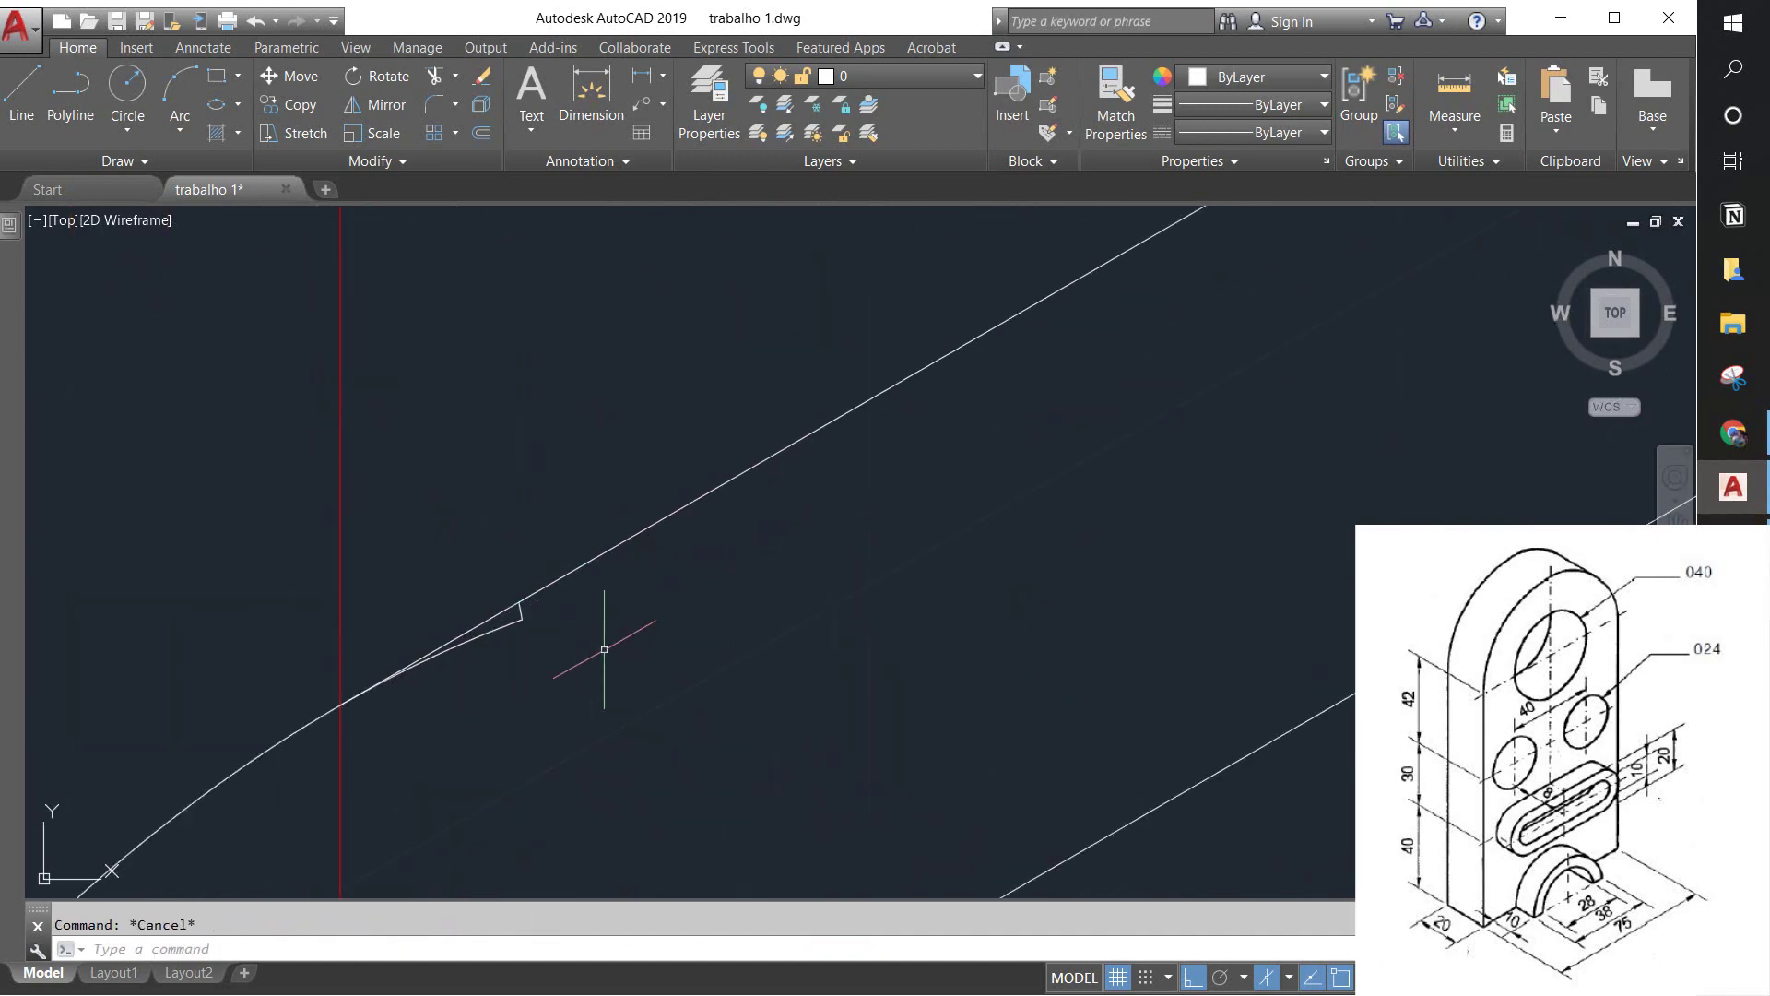
Restart Trim with all objects as cutting edges and check the slot side line
text(tr)
key(space)
click(548, 597)
scroll(549, 597, down, 5)
scroll(517, 590, up, 5)
text(tr)
key(space)
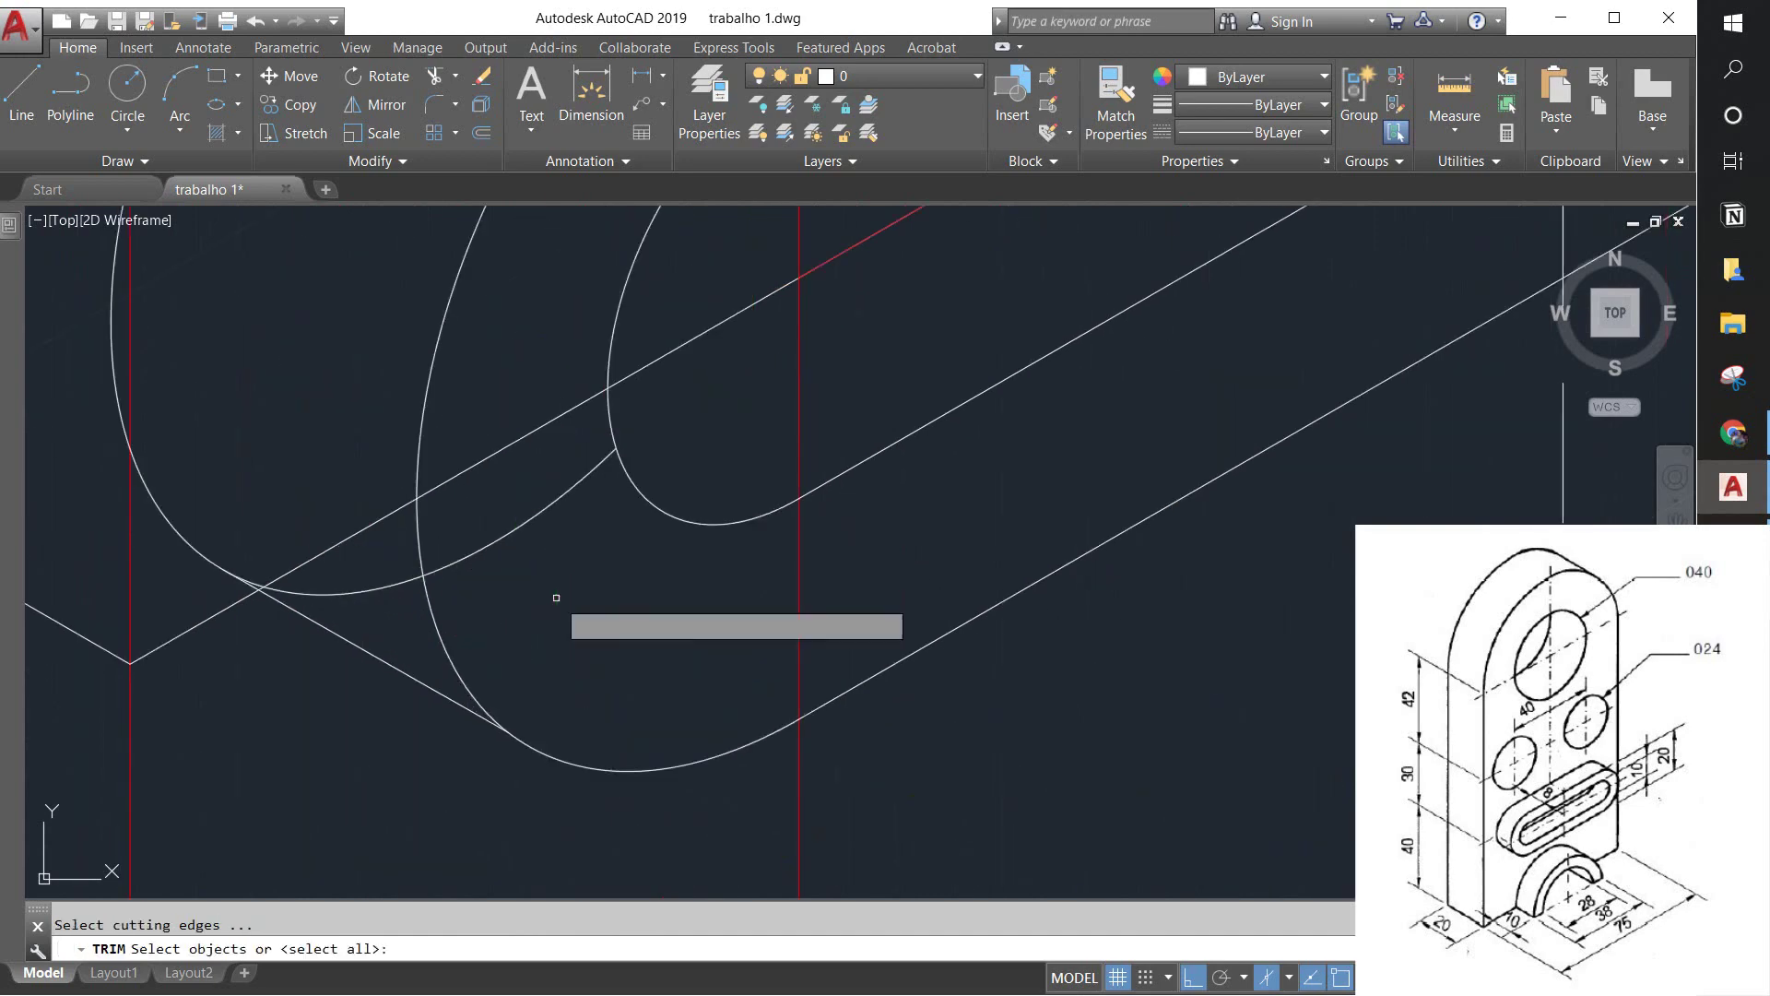
key(space)
click(267, 576)
key(Escape)
scroll(250, 613, down, 5)
click(645, 633)
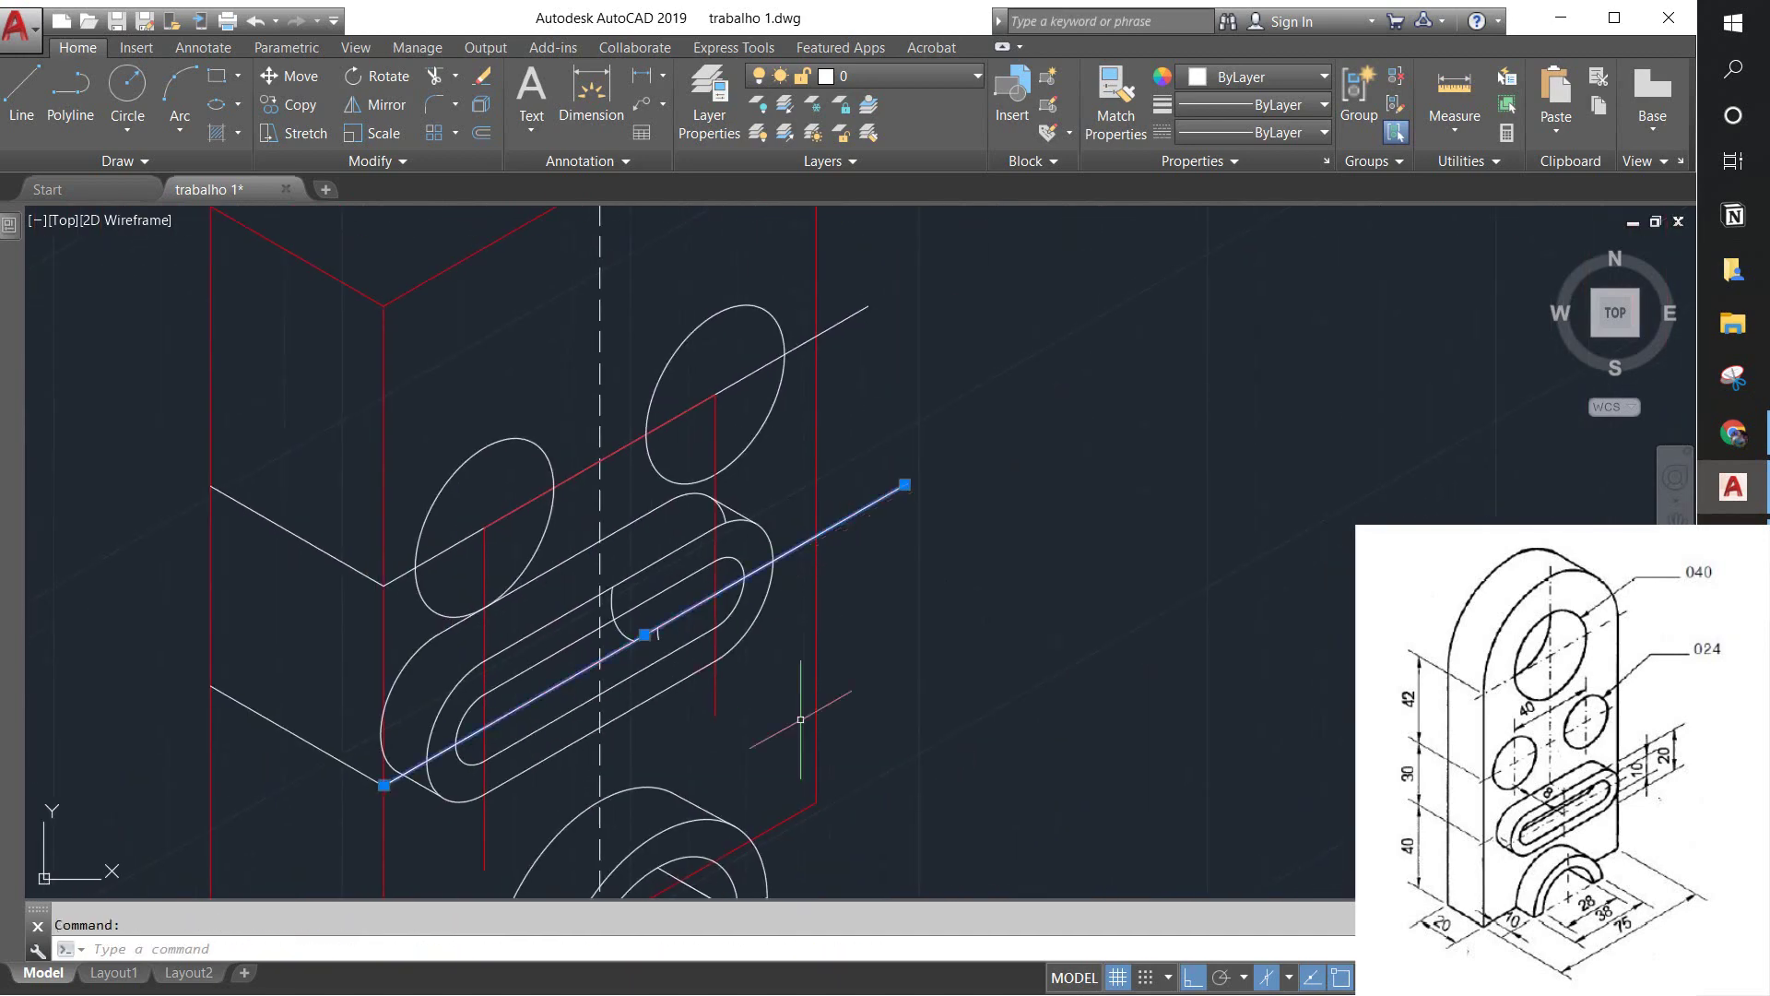
key(Escape)
scroll(692, 601, up, 3)
scroll(748, 433, up, 2)
Remove the arc crossing the slot's middle and delete the last small leftover arc
middle_drag(747, 433, 753, 502)
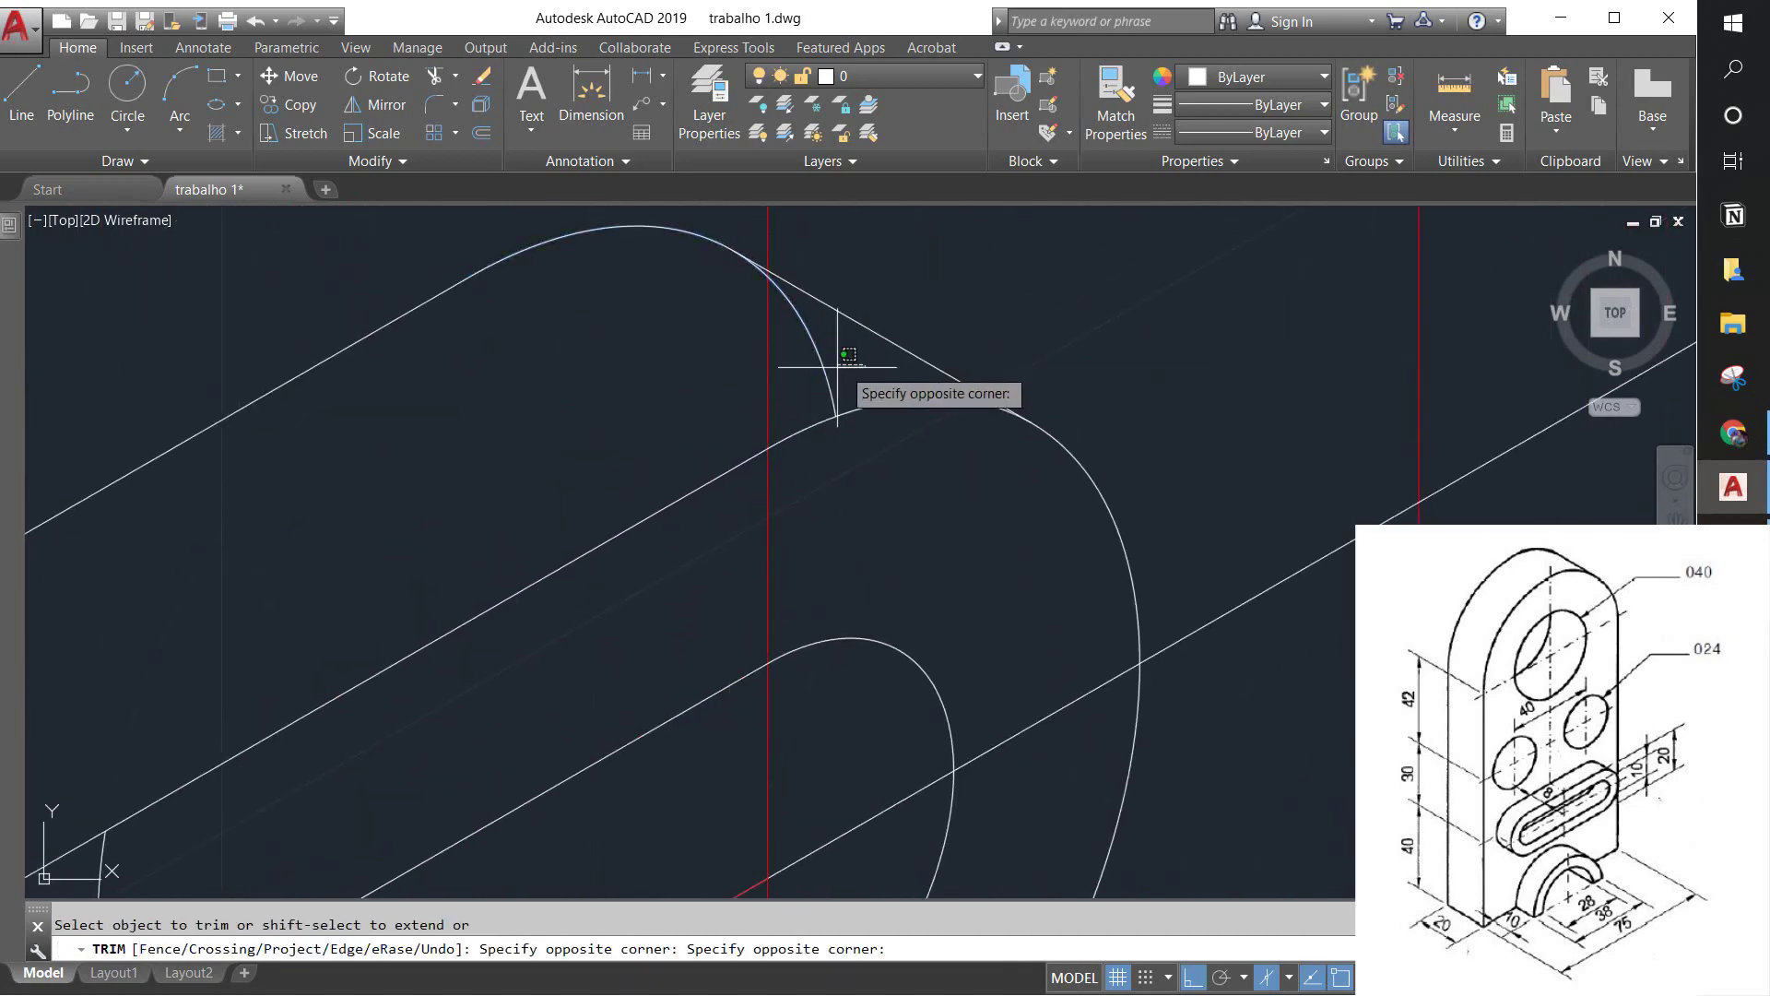
scroll(830, 507, up, 2)
scroll(691, 494, down, 3)
click(752, 513)
key(Escape)
click(573, 404)
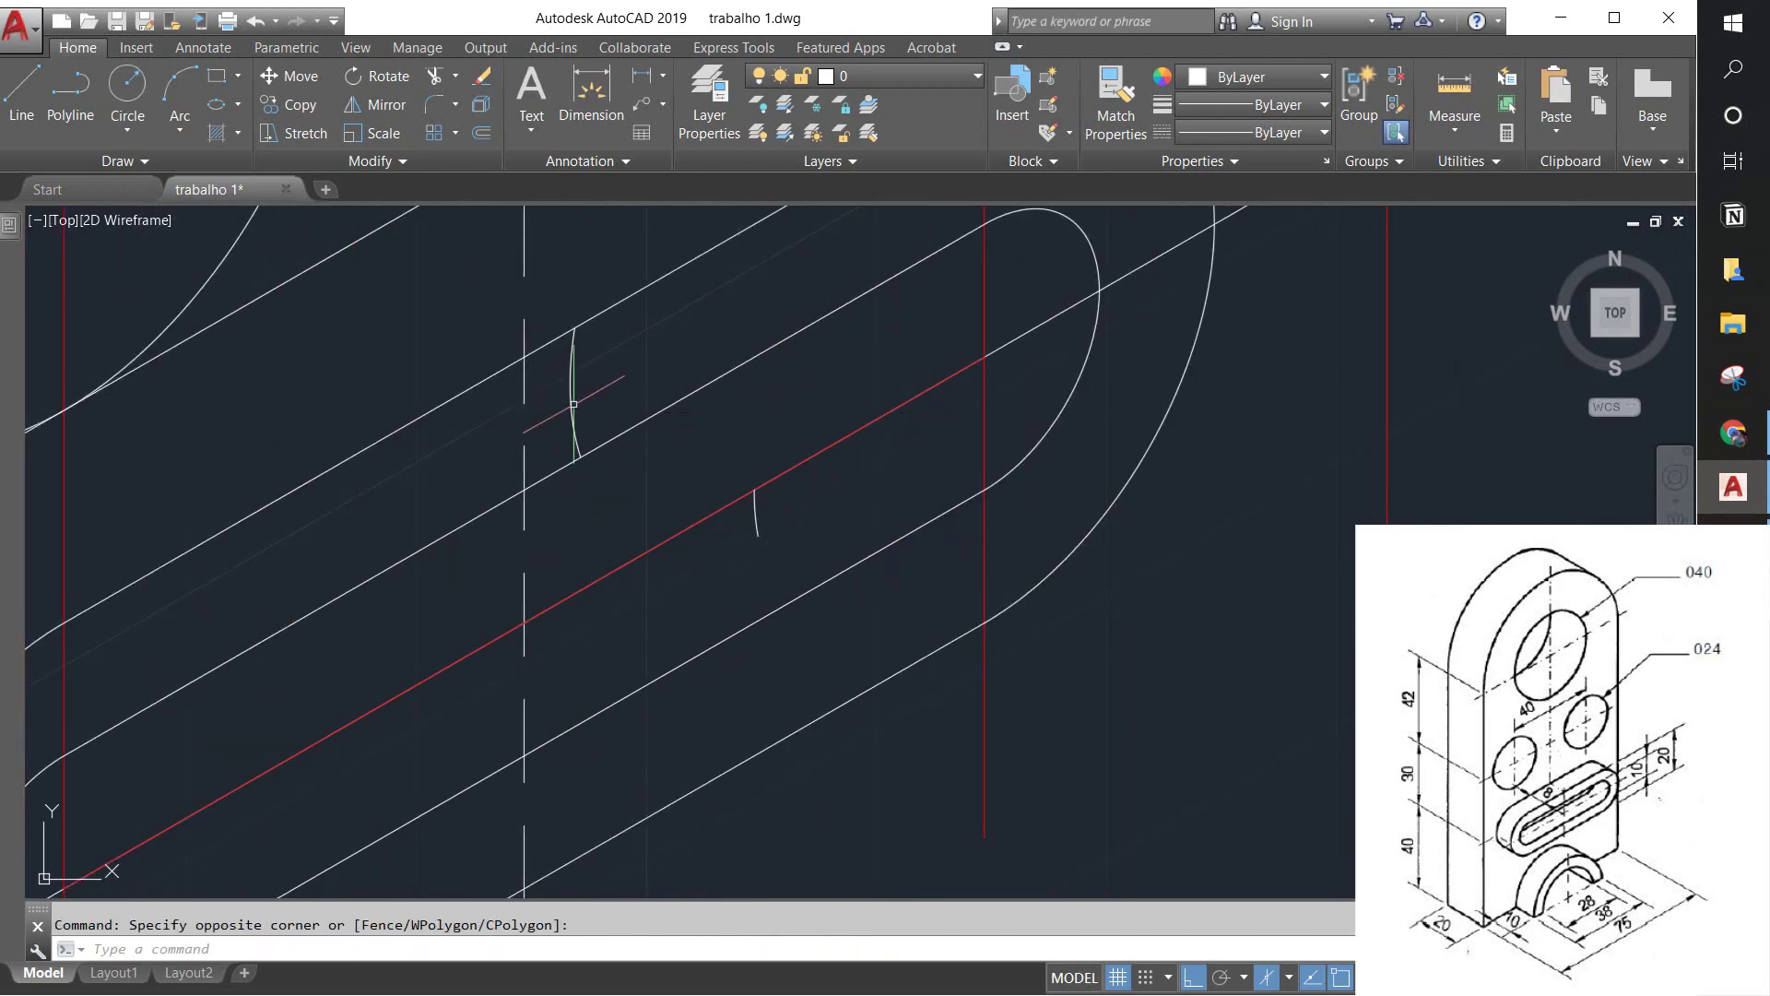
click(608, 433)
text(tr)
click(573, 384)
click(758, 535)
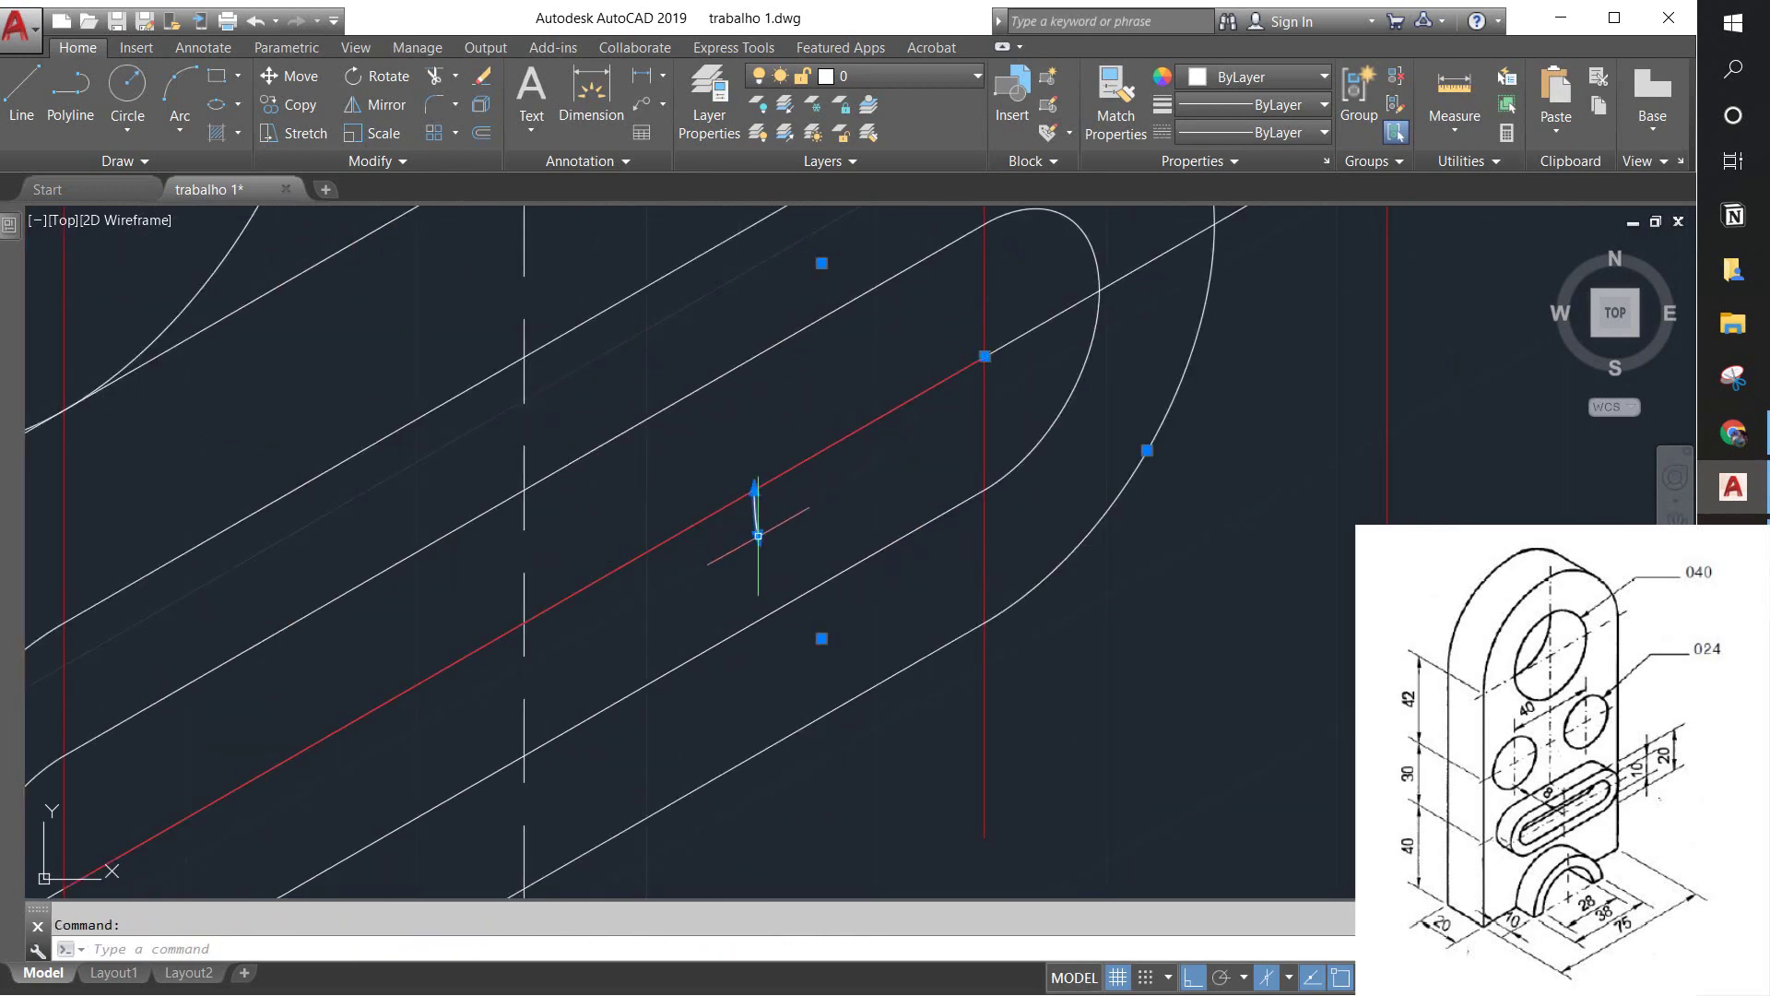
key(Delete)
scroll(509, 684, down, 3)
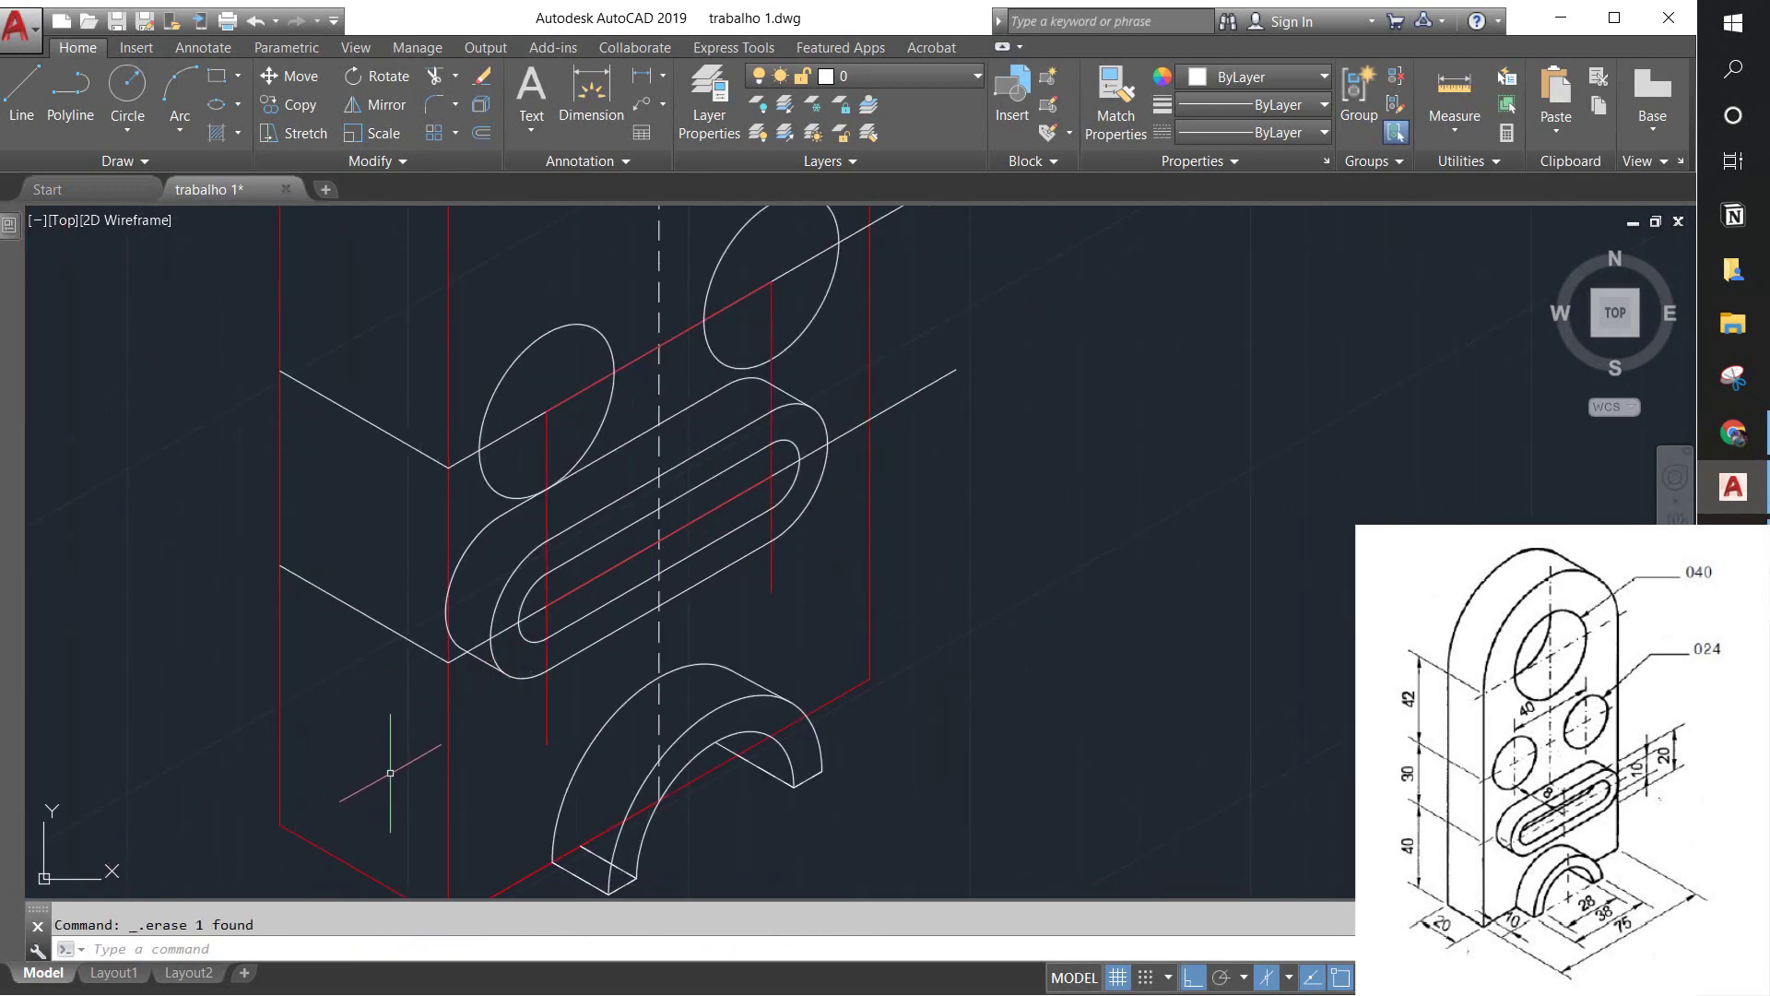
scroll(394, 803, down, 3)
Clear the current and ellipse selections while zooming around the red plate
scroll(350, 705, up, 1)
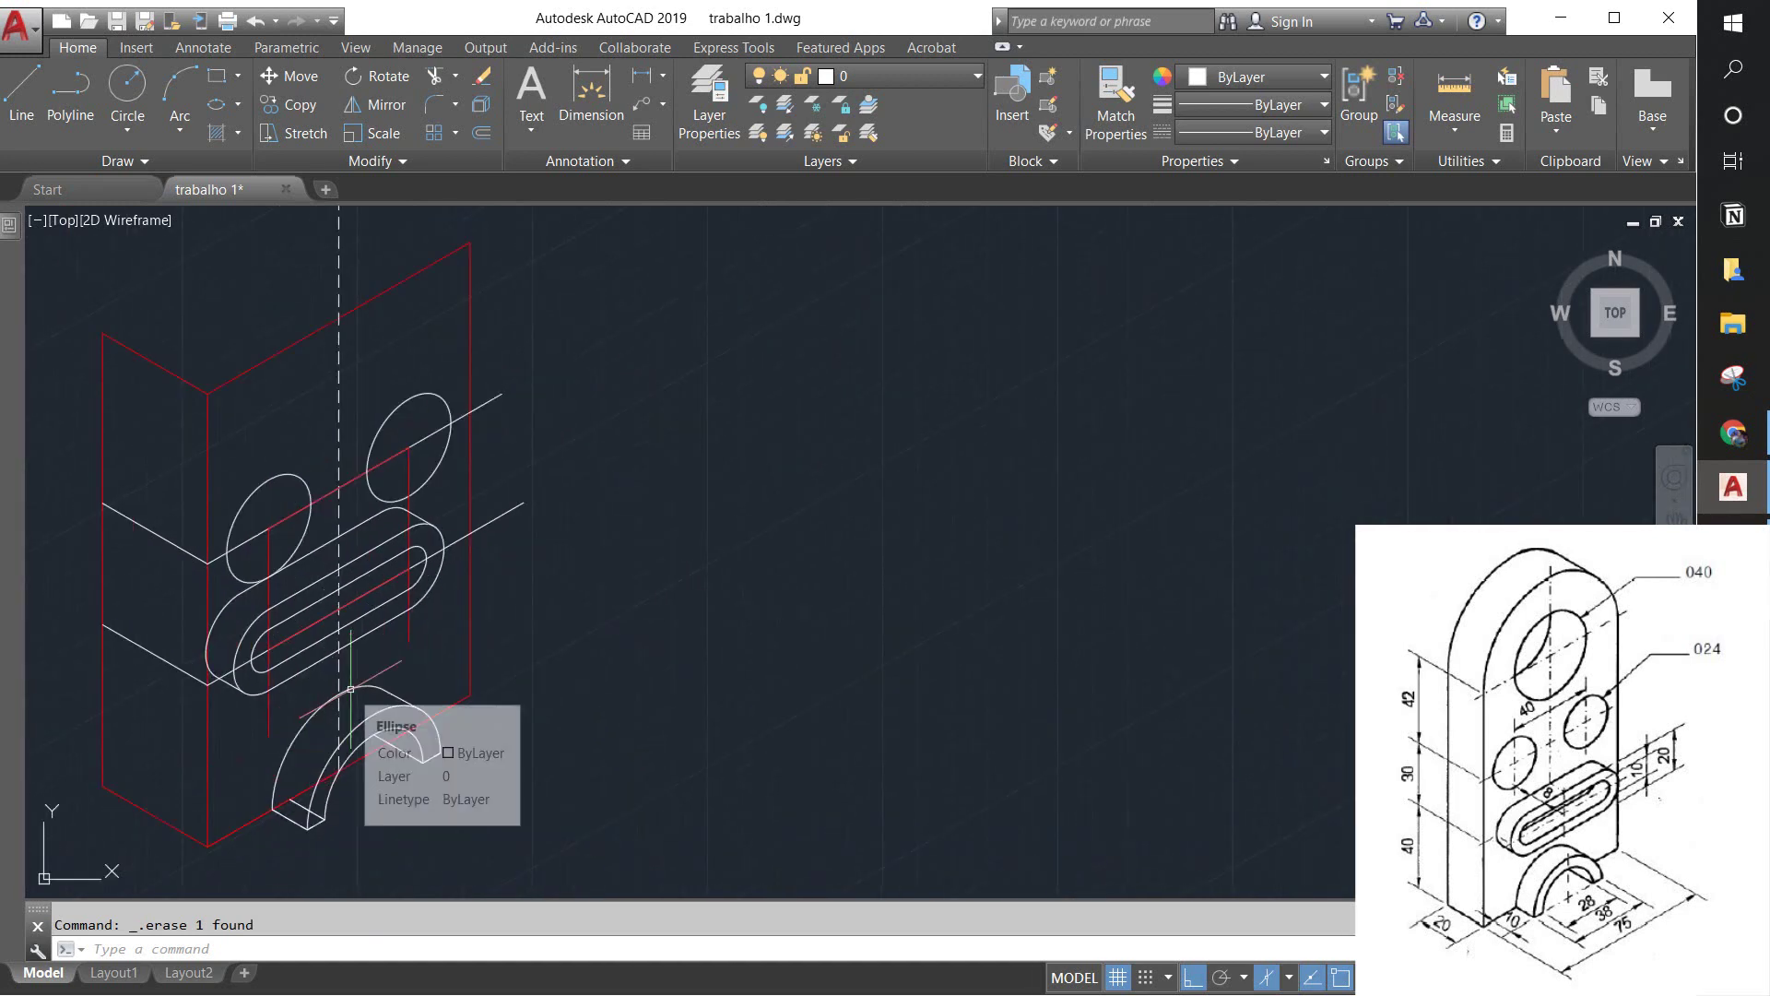
scroll(615, 732, down, 1)
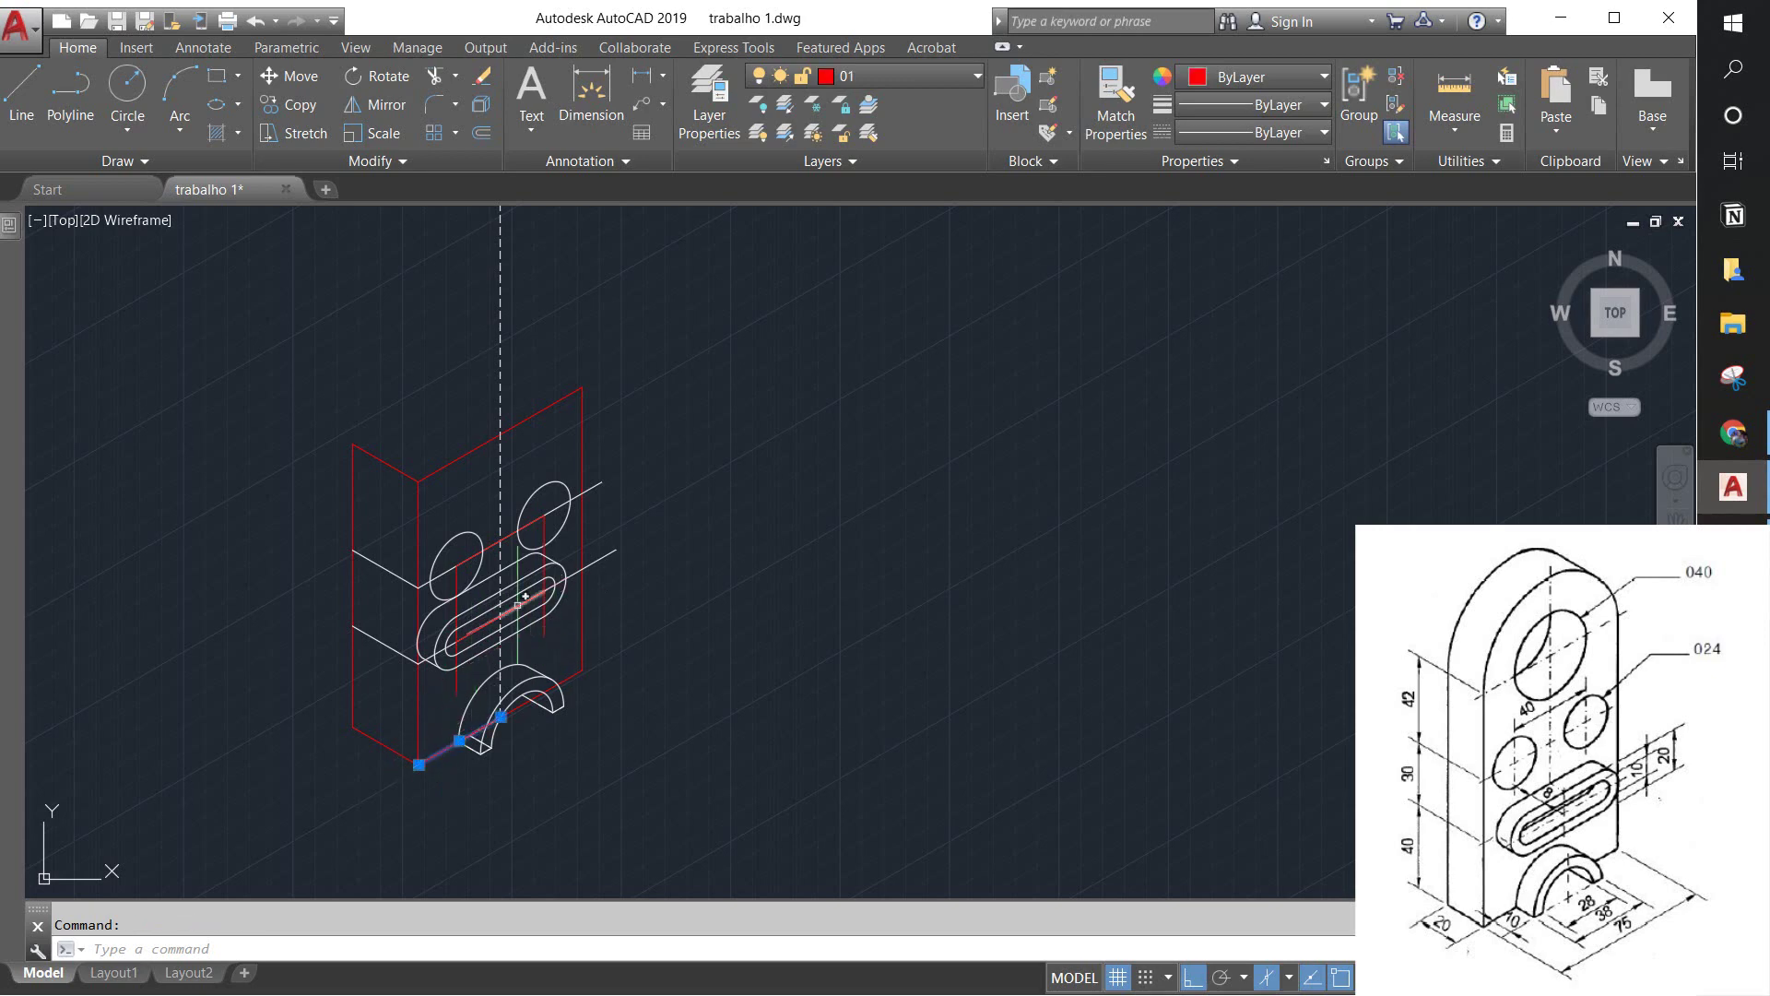
key(Escape)
scroll(484, 553, up, 4)
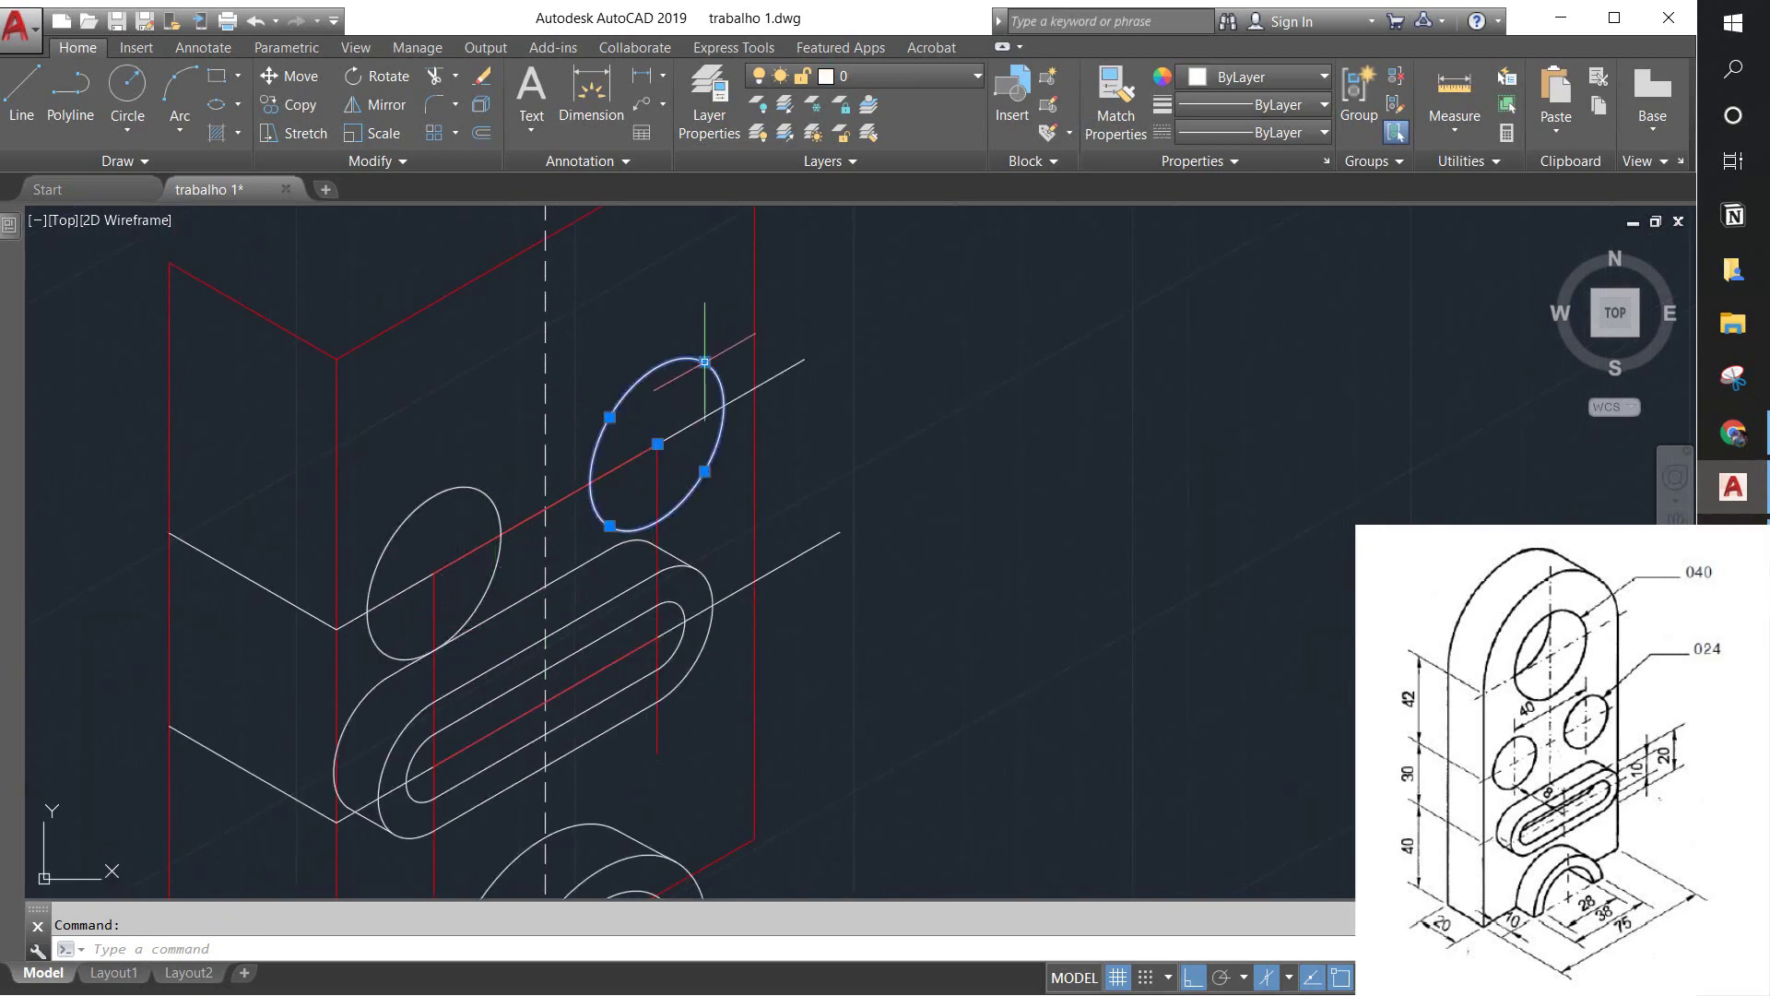
key(Escape)
scroll(927, 503, down, 5)
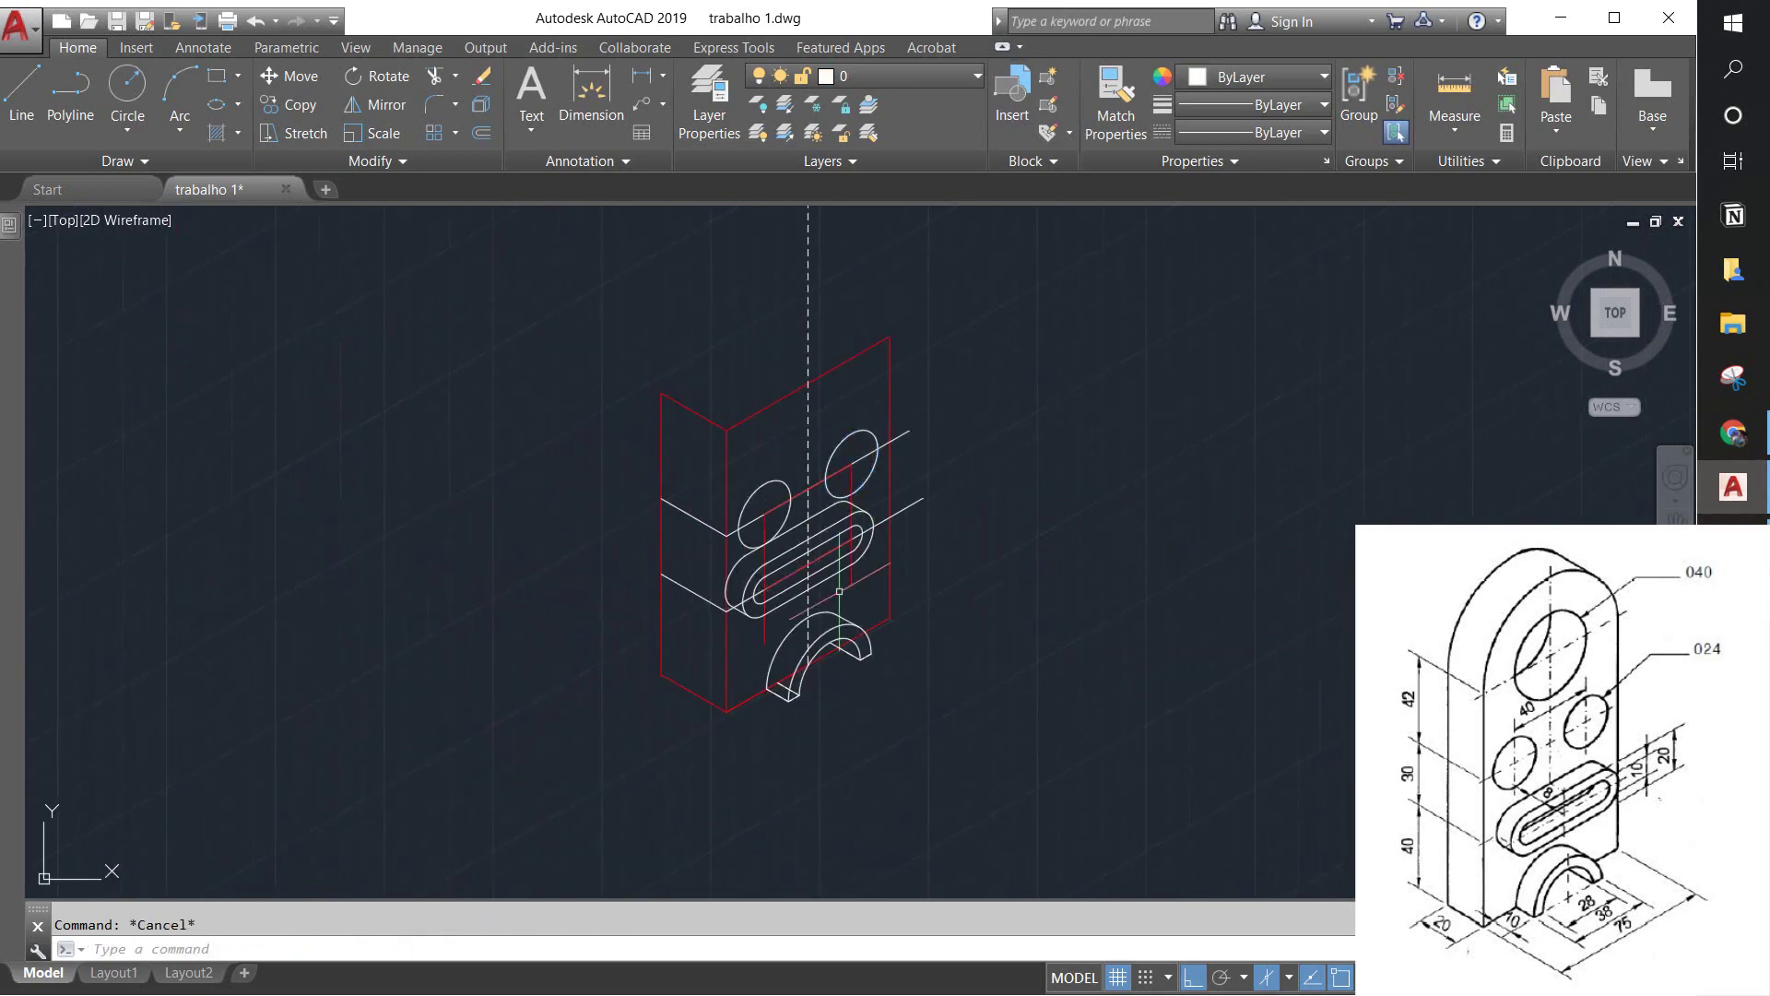
scroll(815, 505, up, 5)
scroll(701, 583, up, 2)
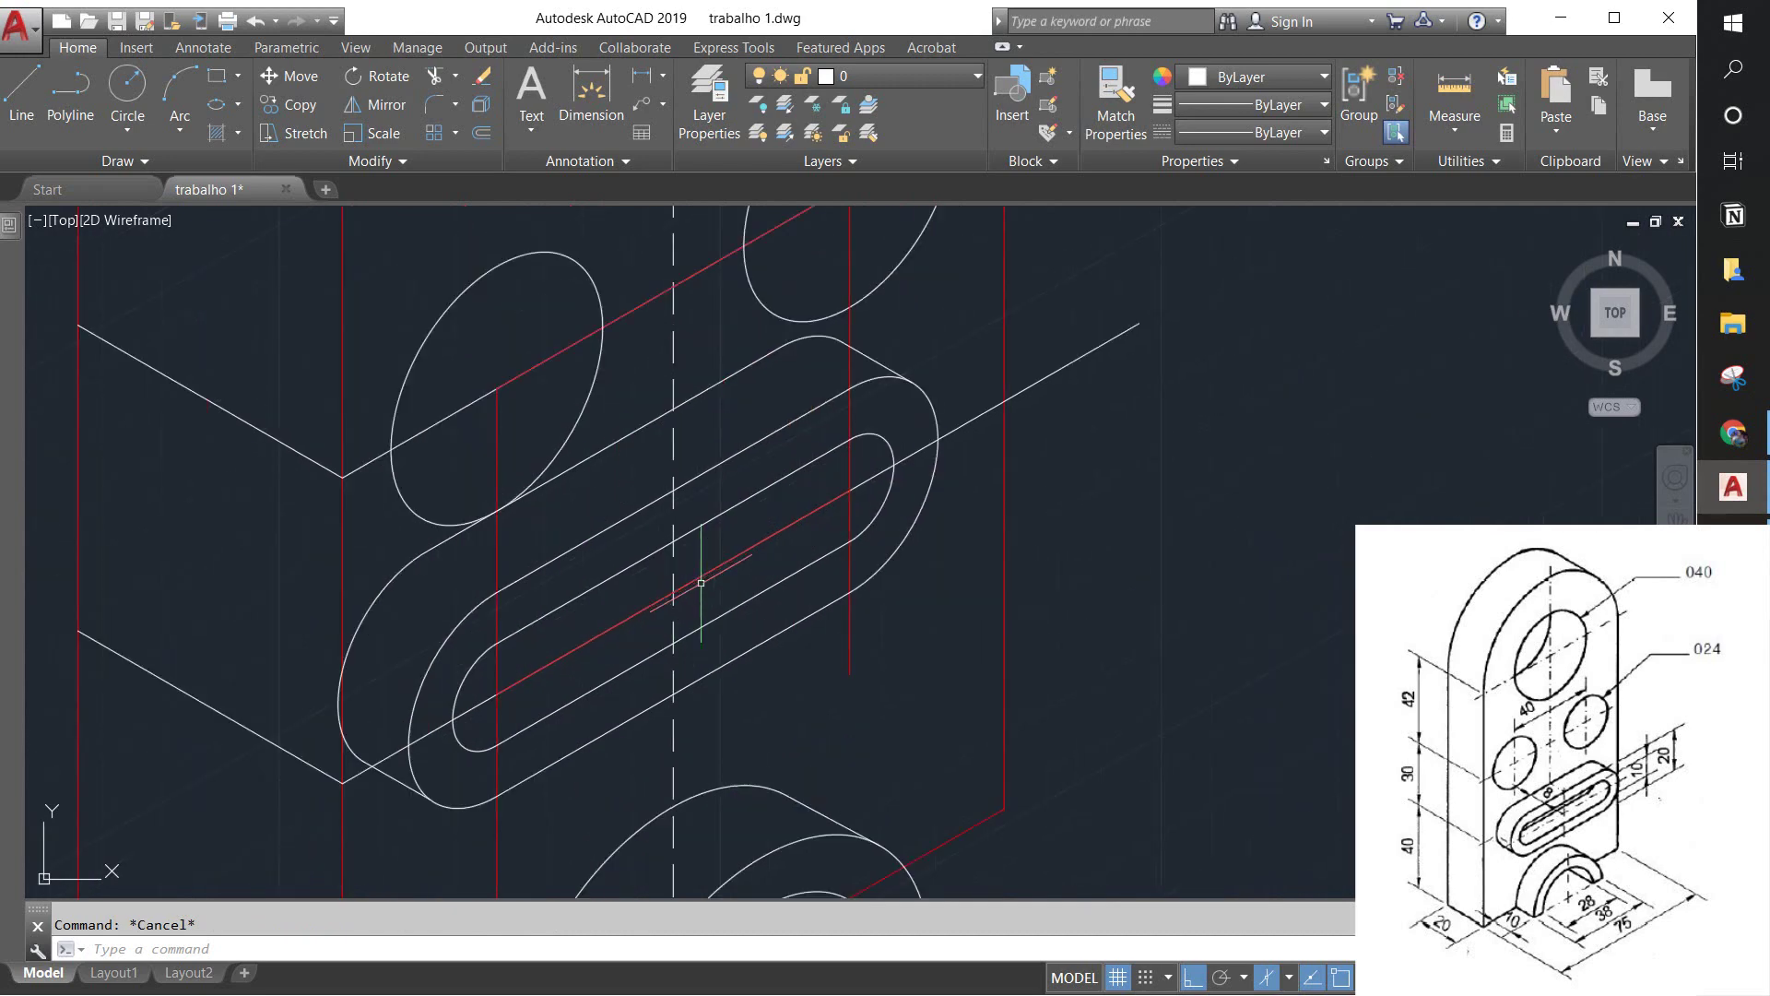
Start and cancel a trial dimension, then switch to the left isometric plane
text(dim)
key(Return)
click(645, 455)
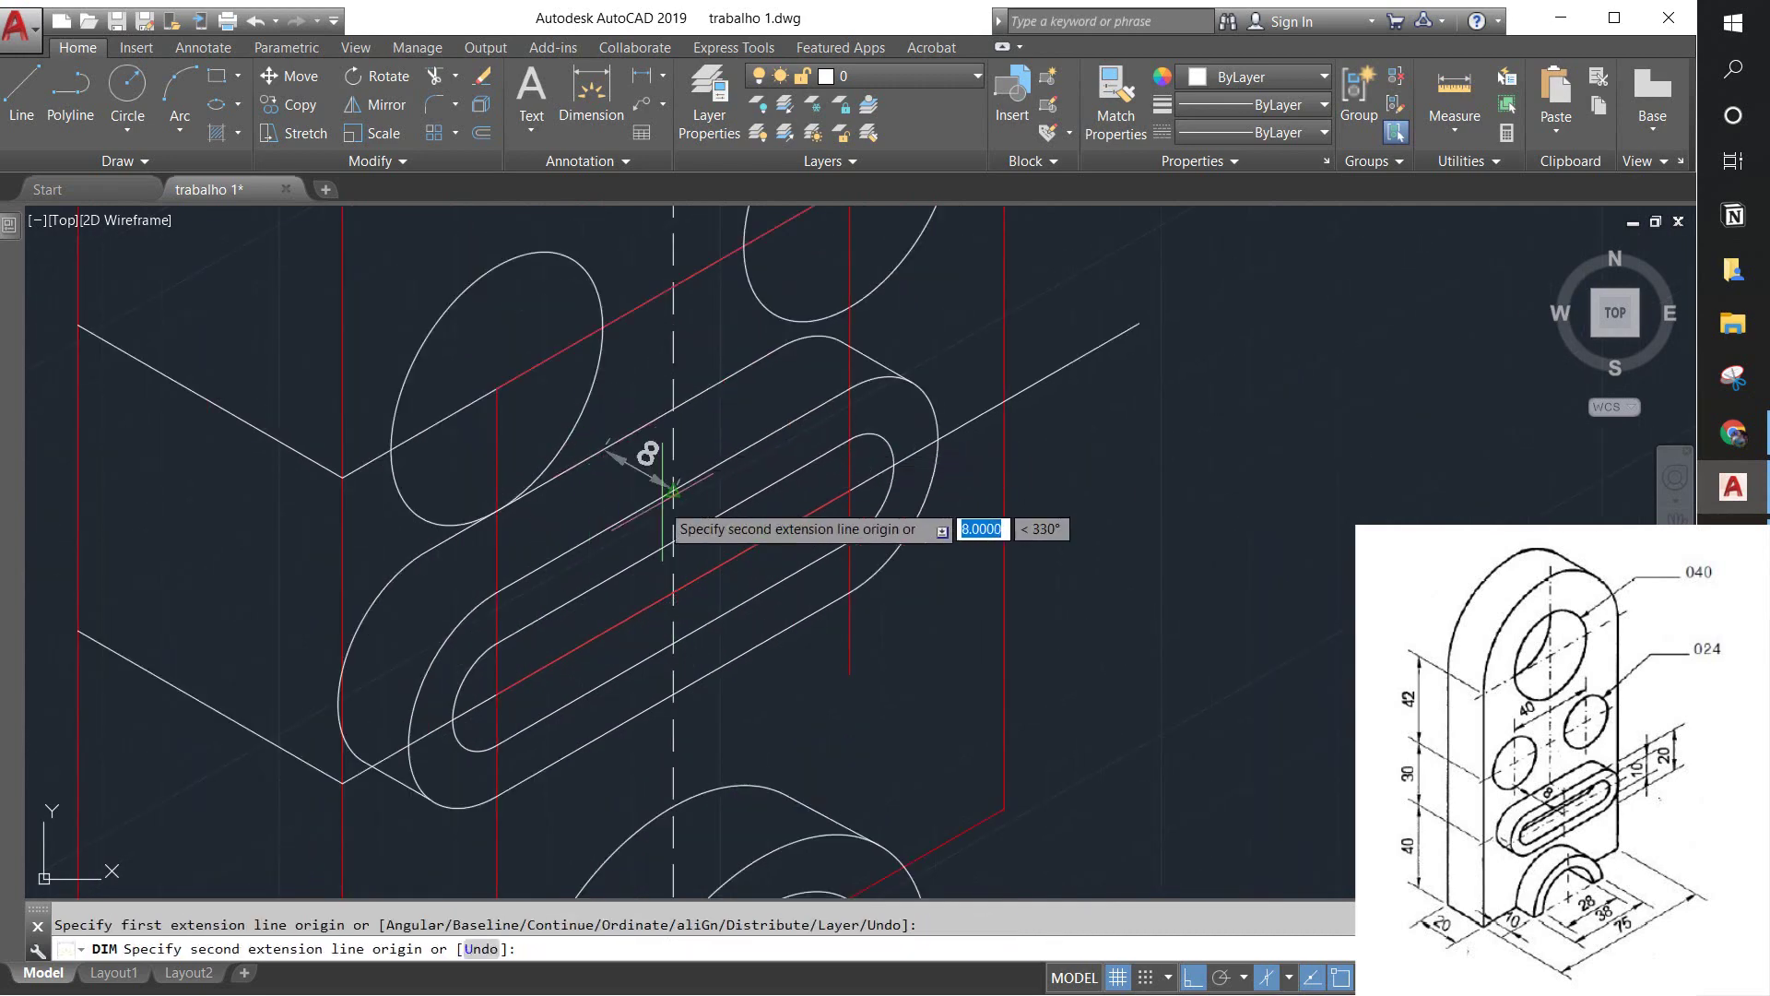
key(Escape)
middle_drag(599, 611, 595, 626)
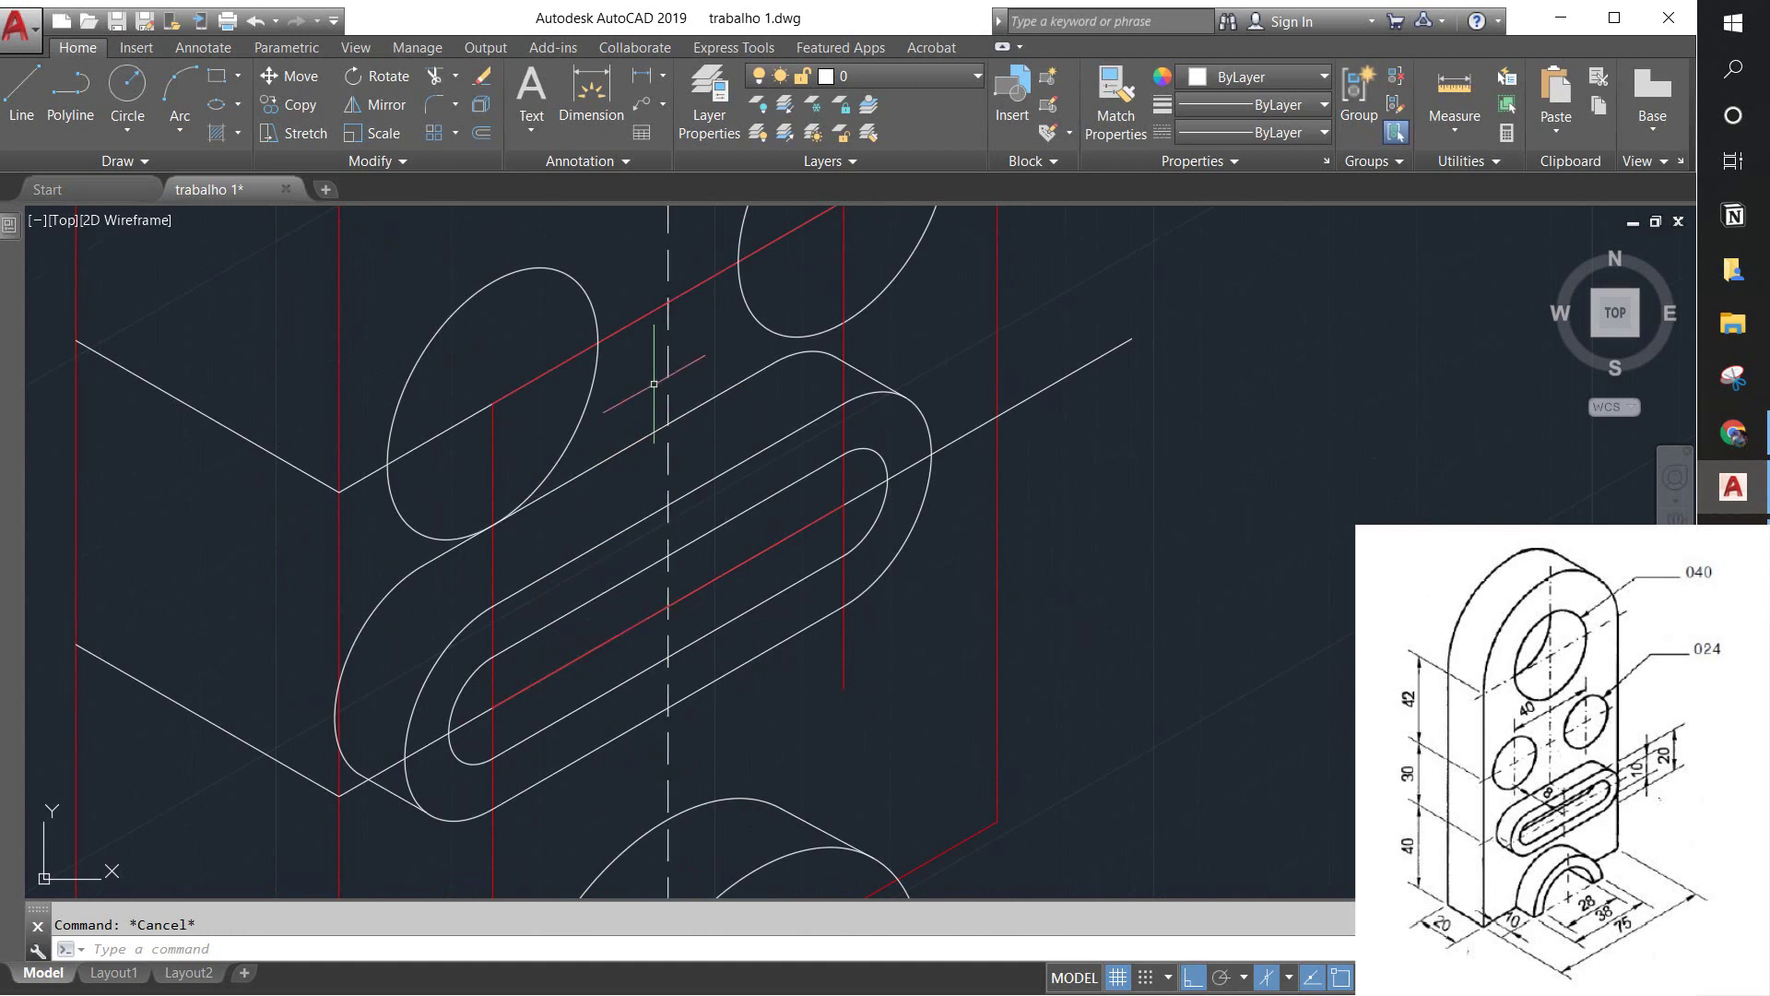
key(F5)
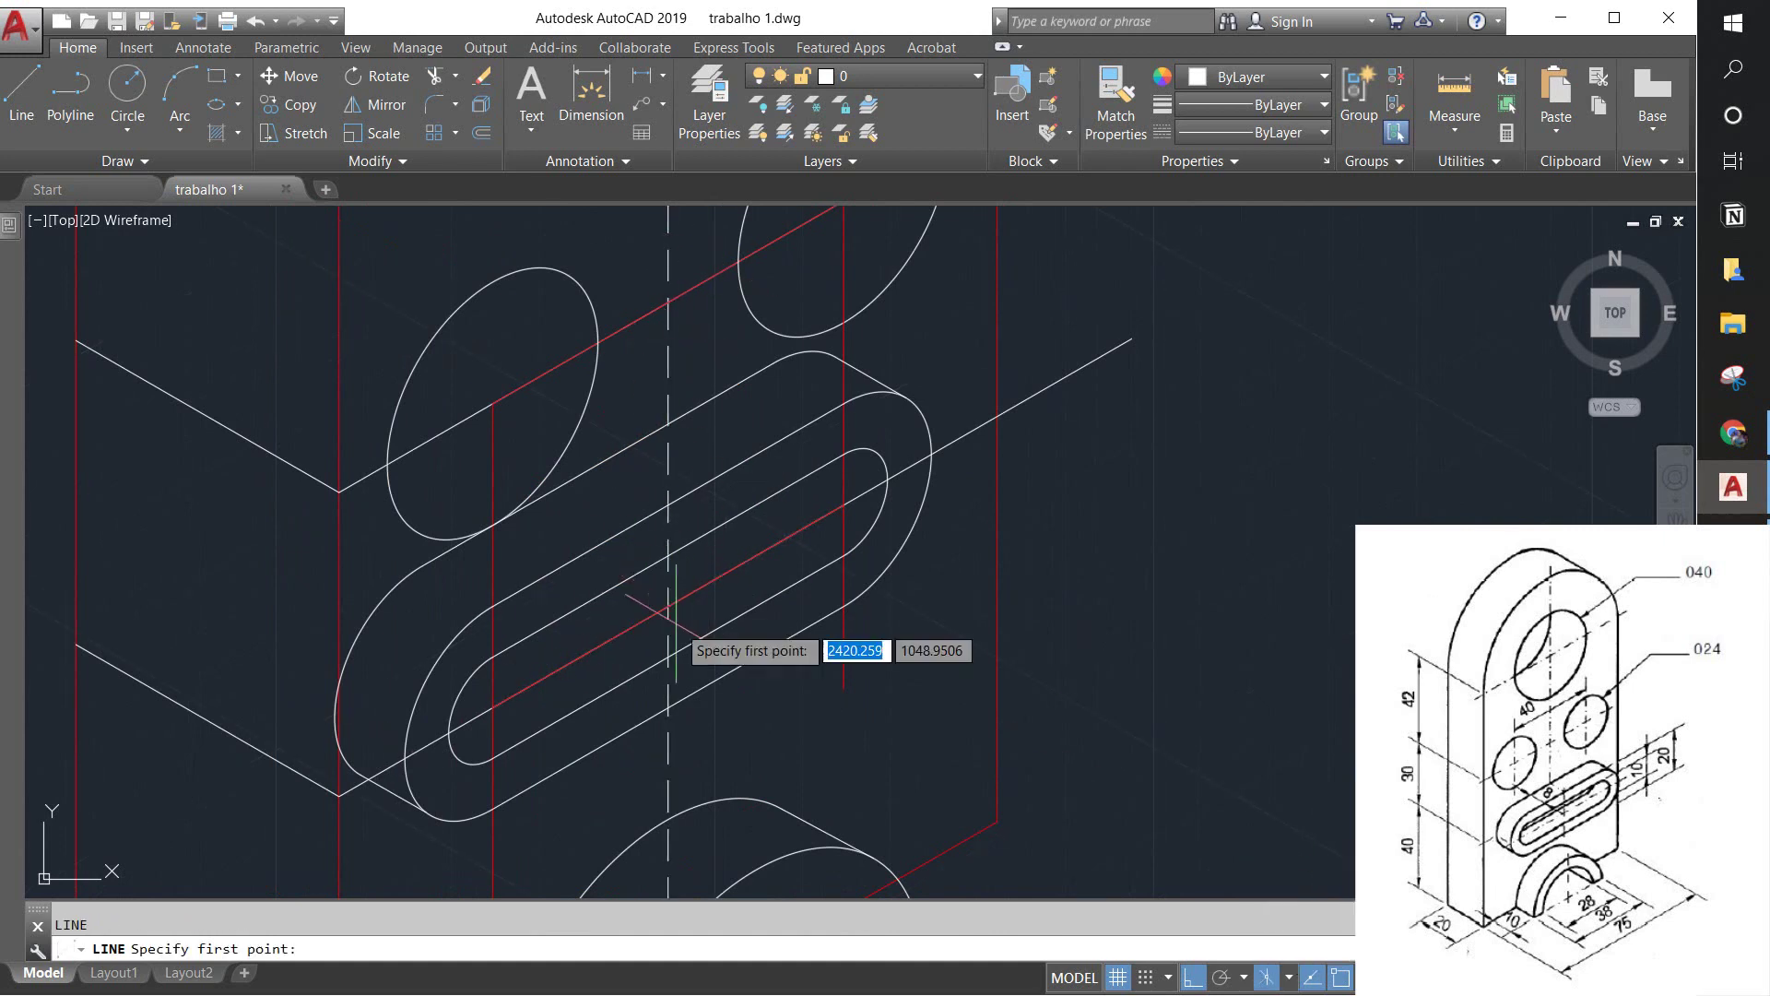
key(Escape)
scroll(704, 601, down, 2)
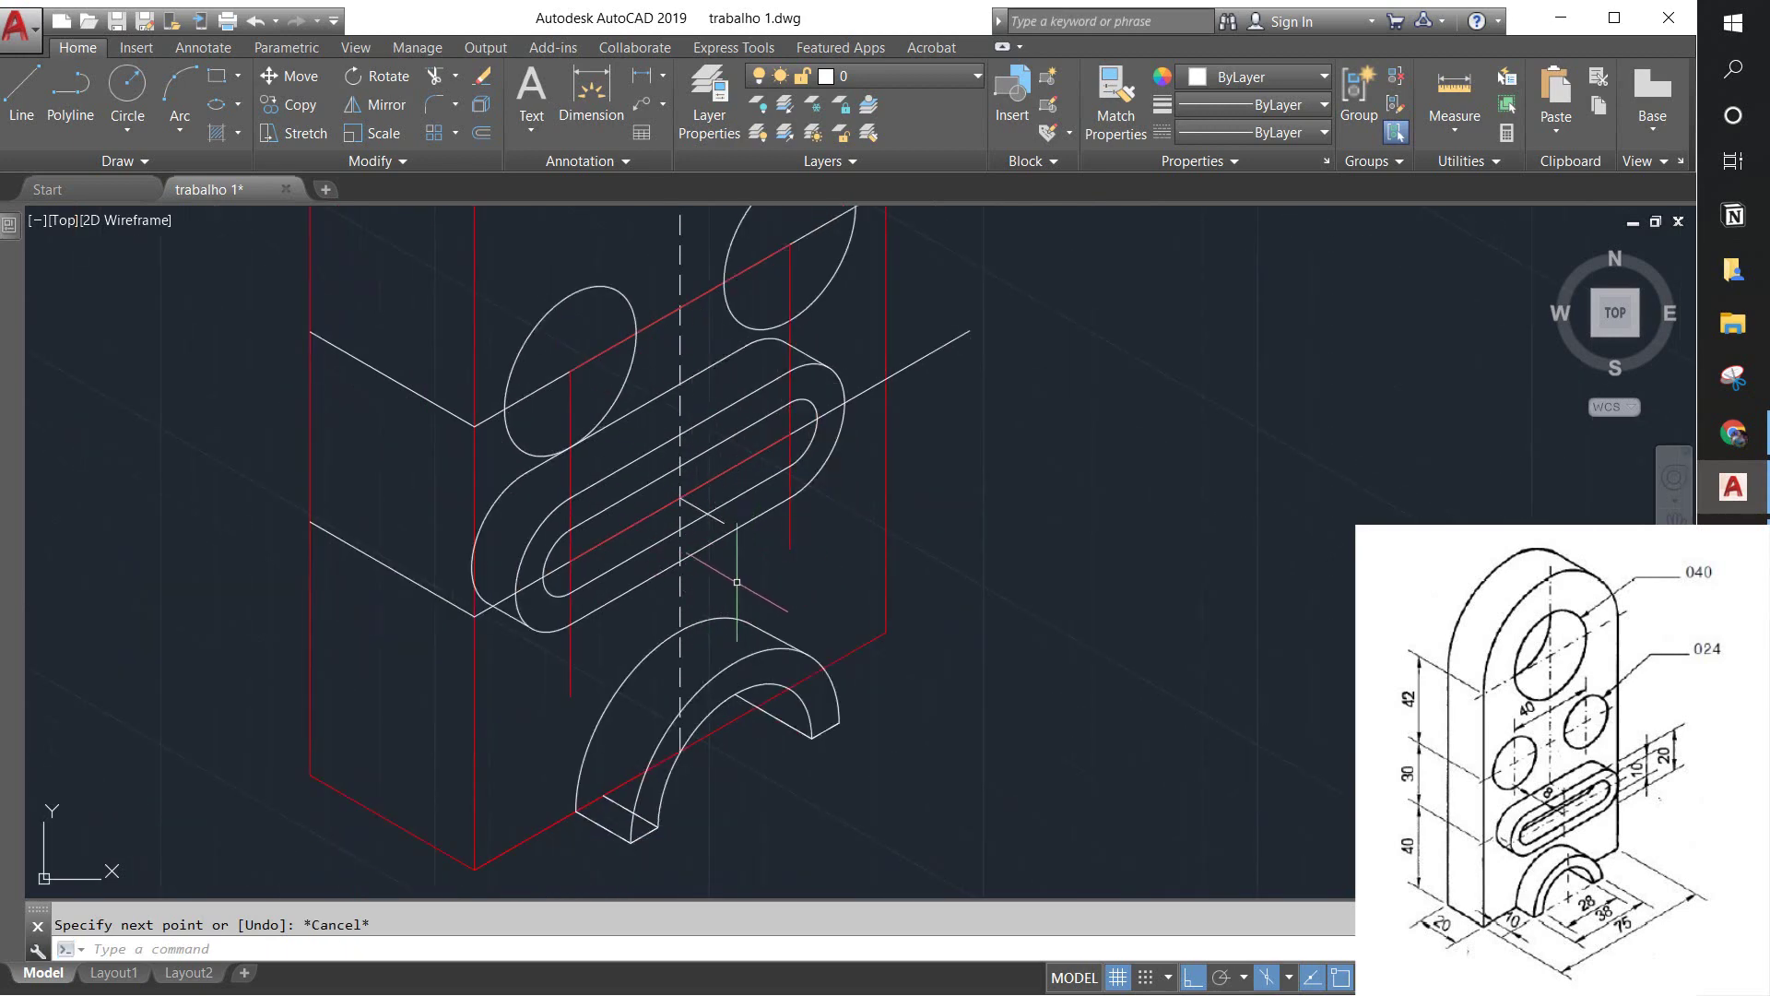
Erase the short white line next to the slot
drag(968, 334, 870, 514)
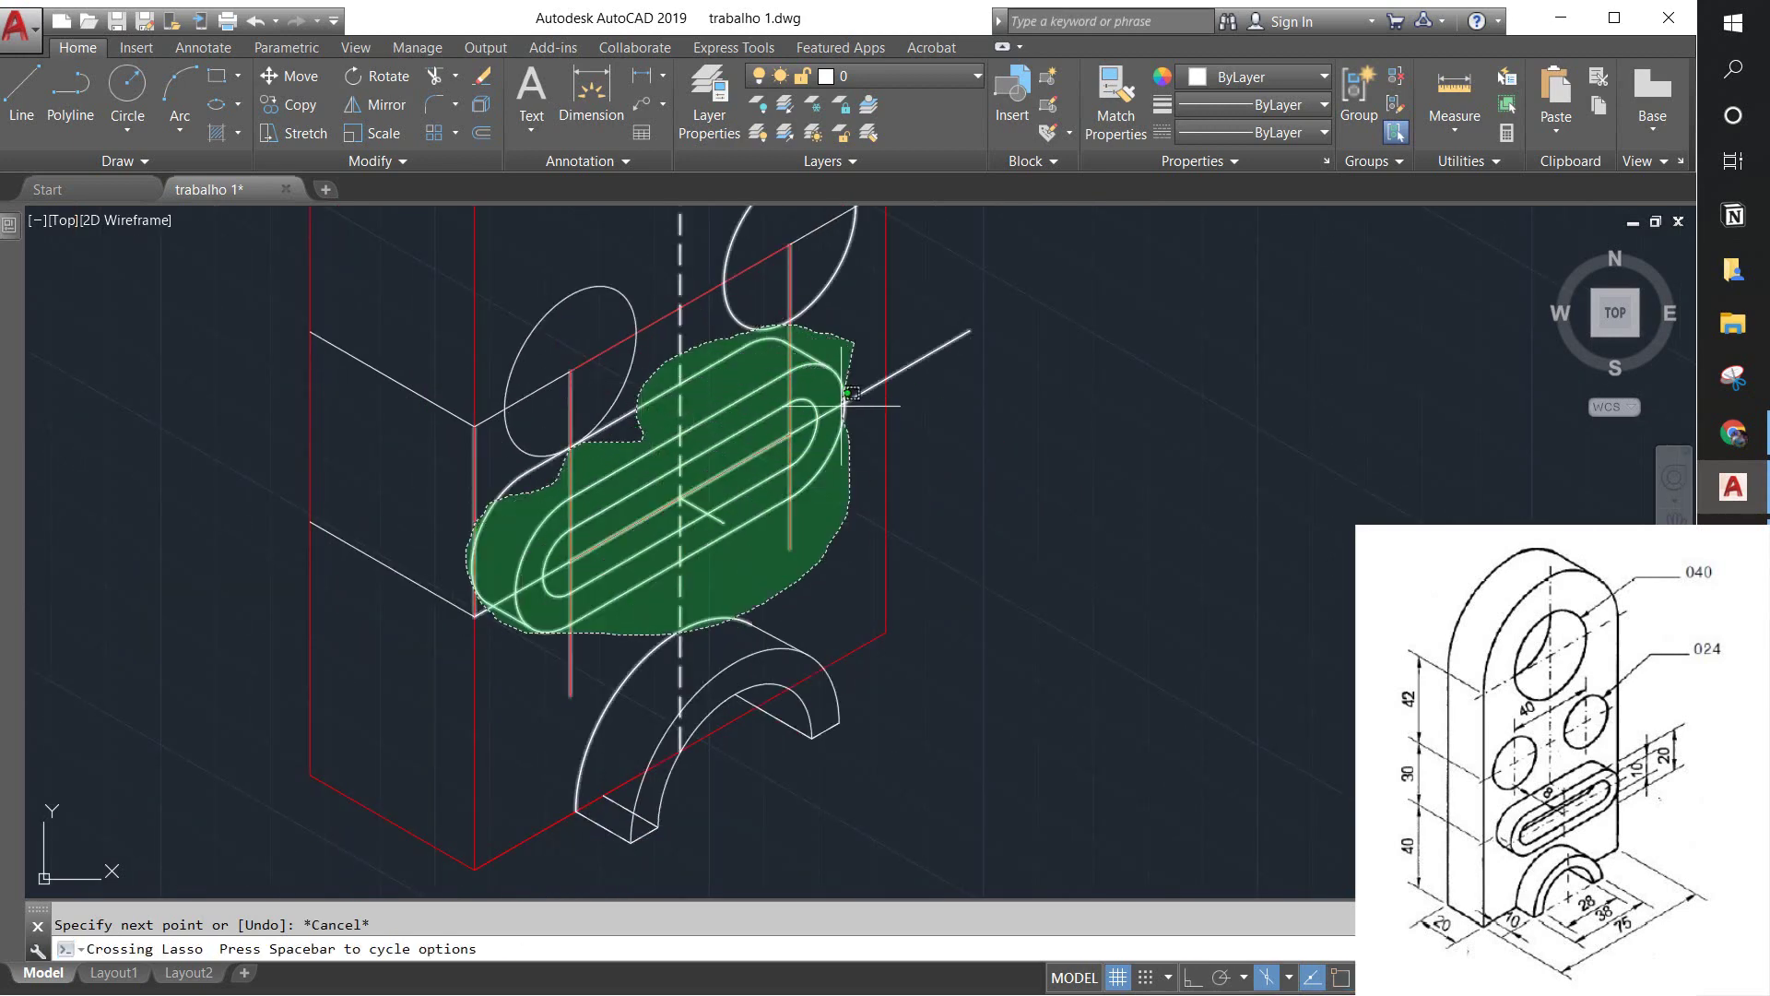
scroll(870, 514, down, 2)
key(Escape)
middle_drag(870, 514, 935, 422)
click(935, 422)
scroll(935, 422, up, 6)
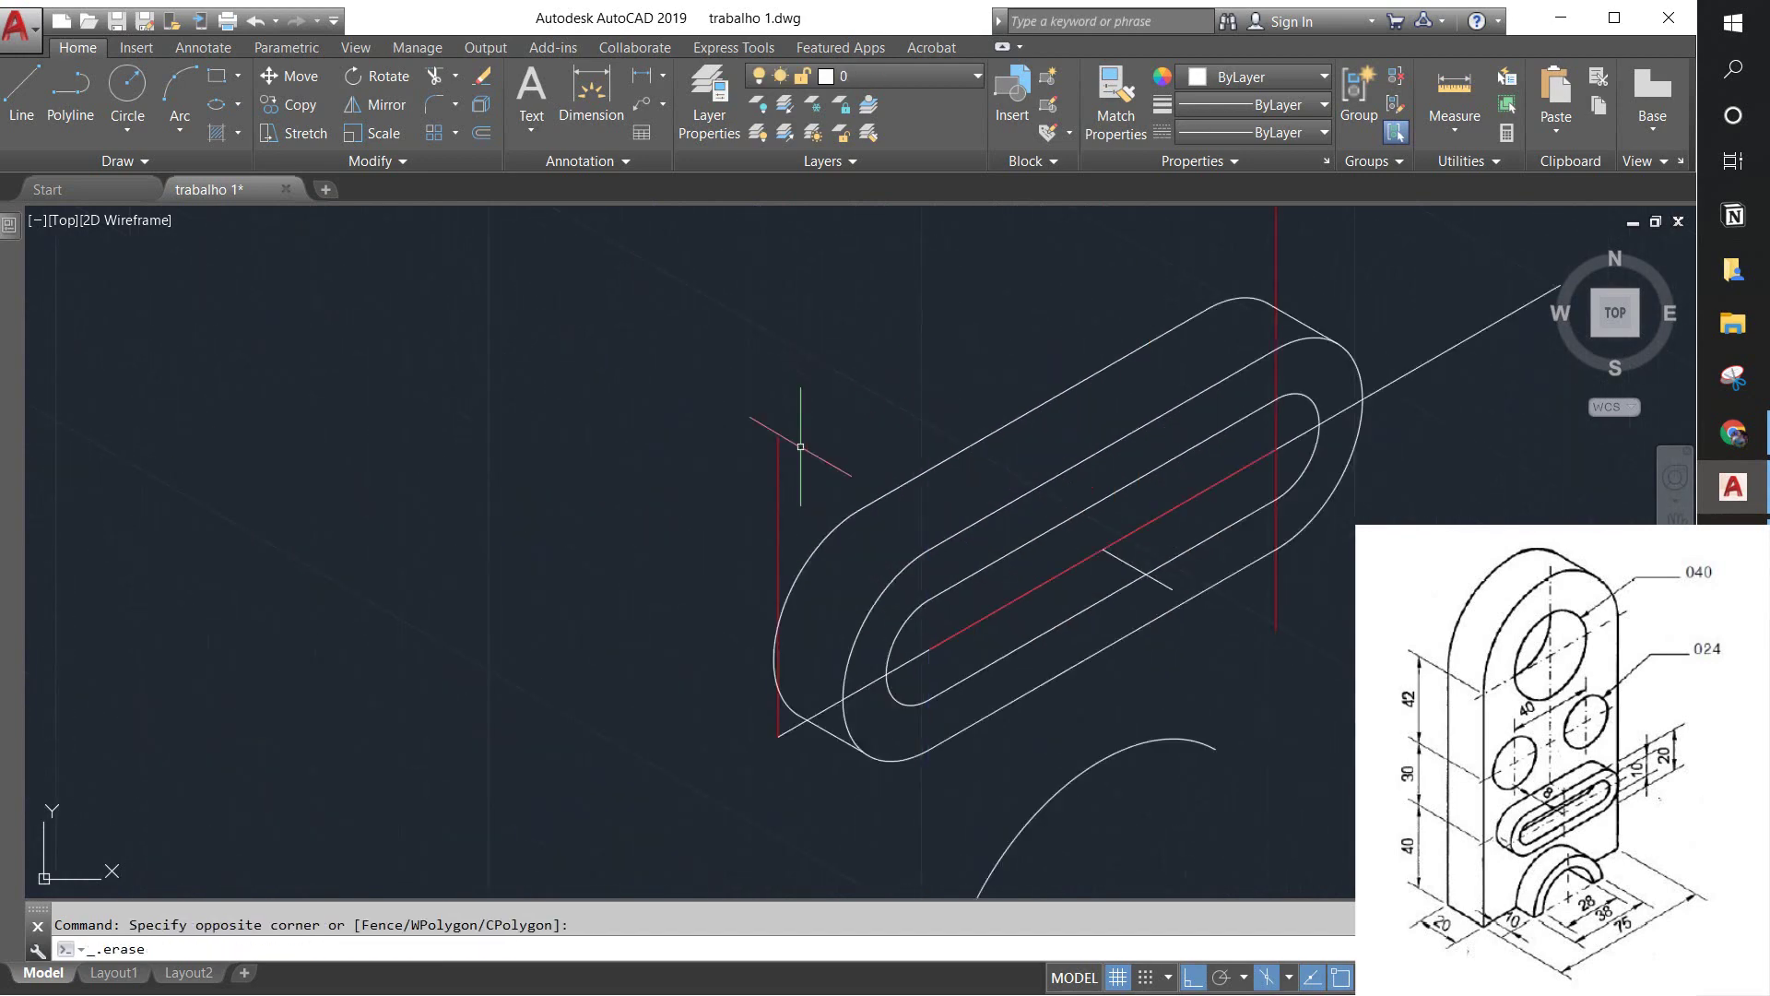
key(Escape)
click(751, 515)
key(Delete)
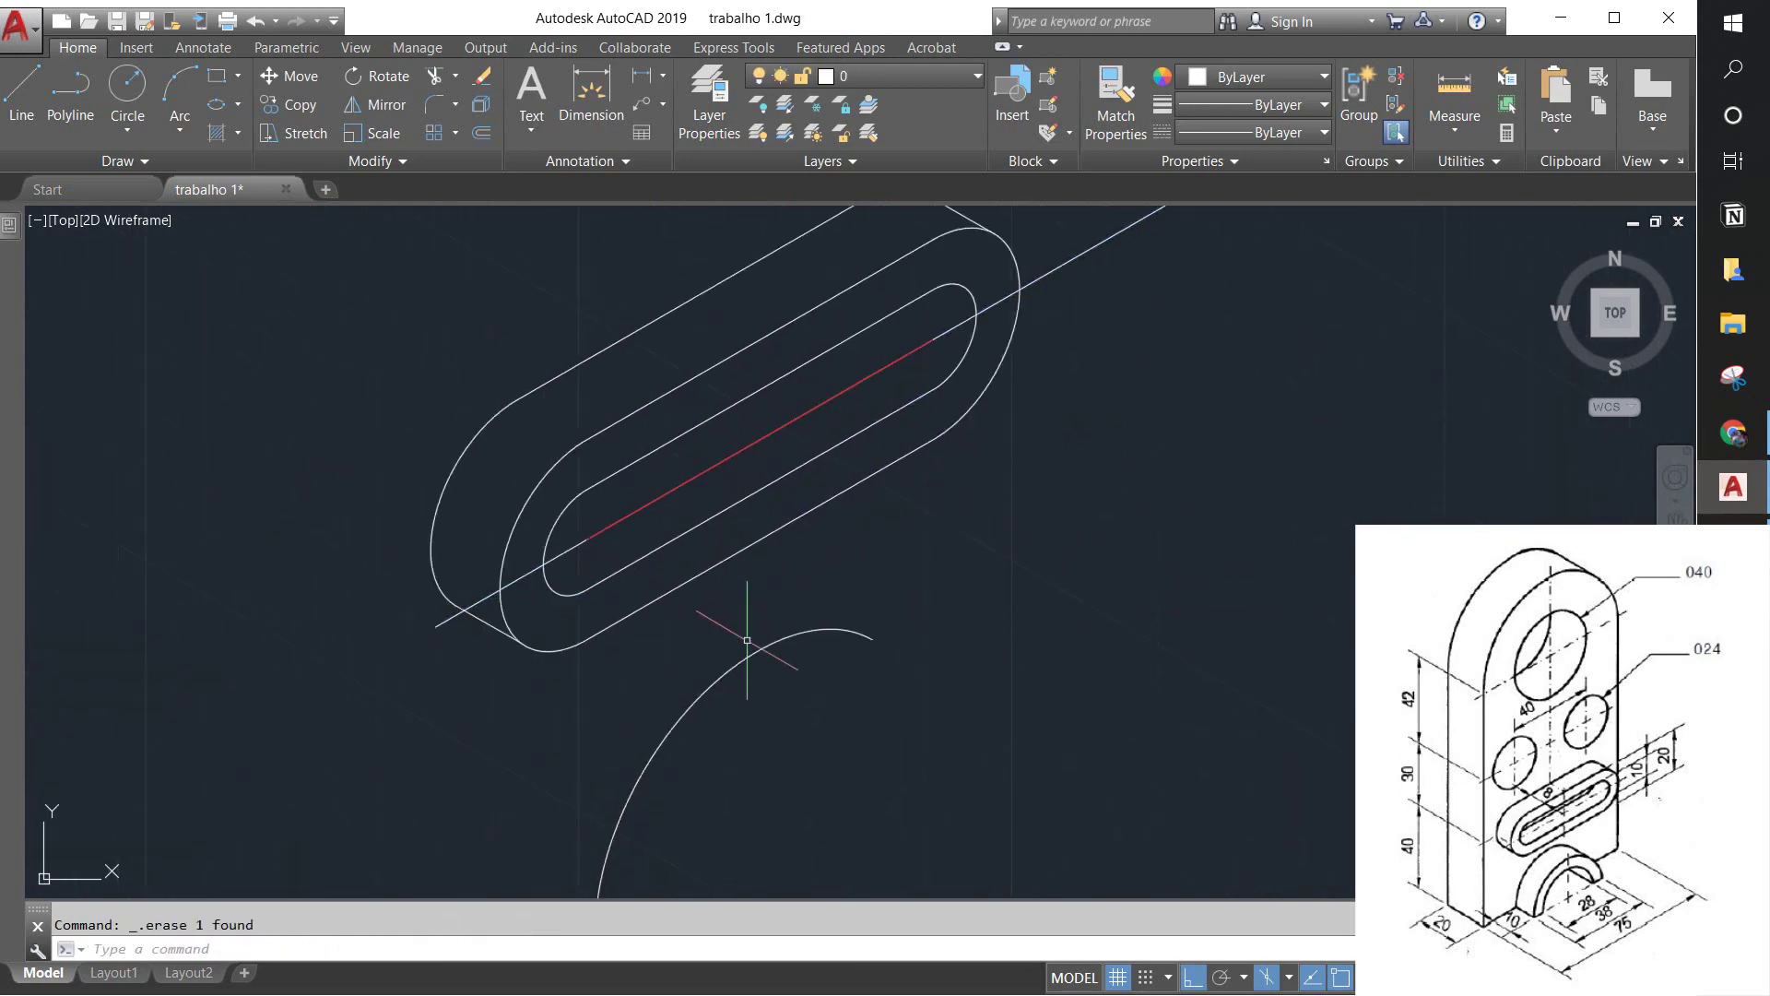
scroll(649, 663, down, 2)
Erase the old cross line and draw a new one from the red centerline through the slot
key(l)
key(Return)
click(586, 542)
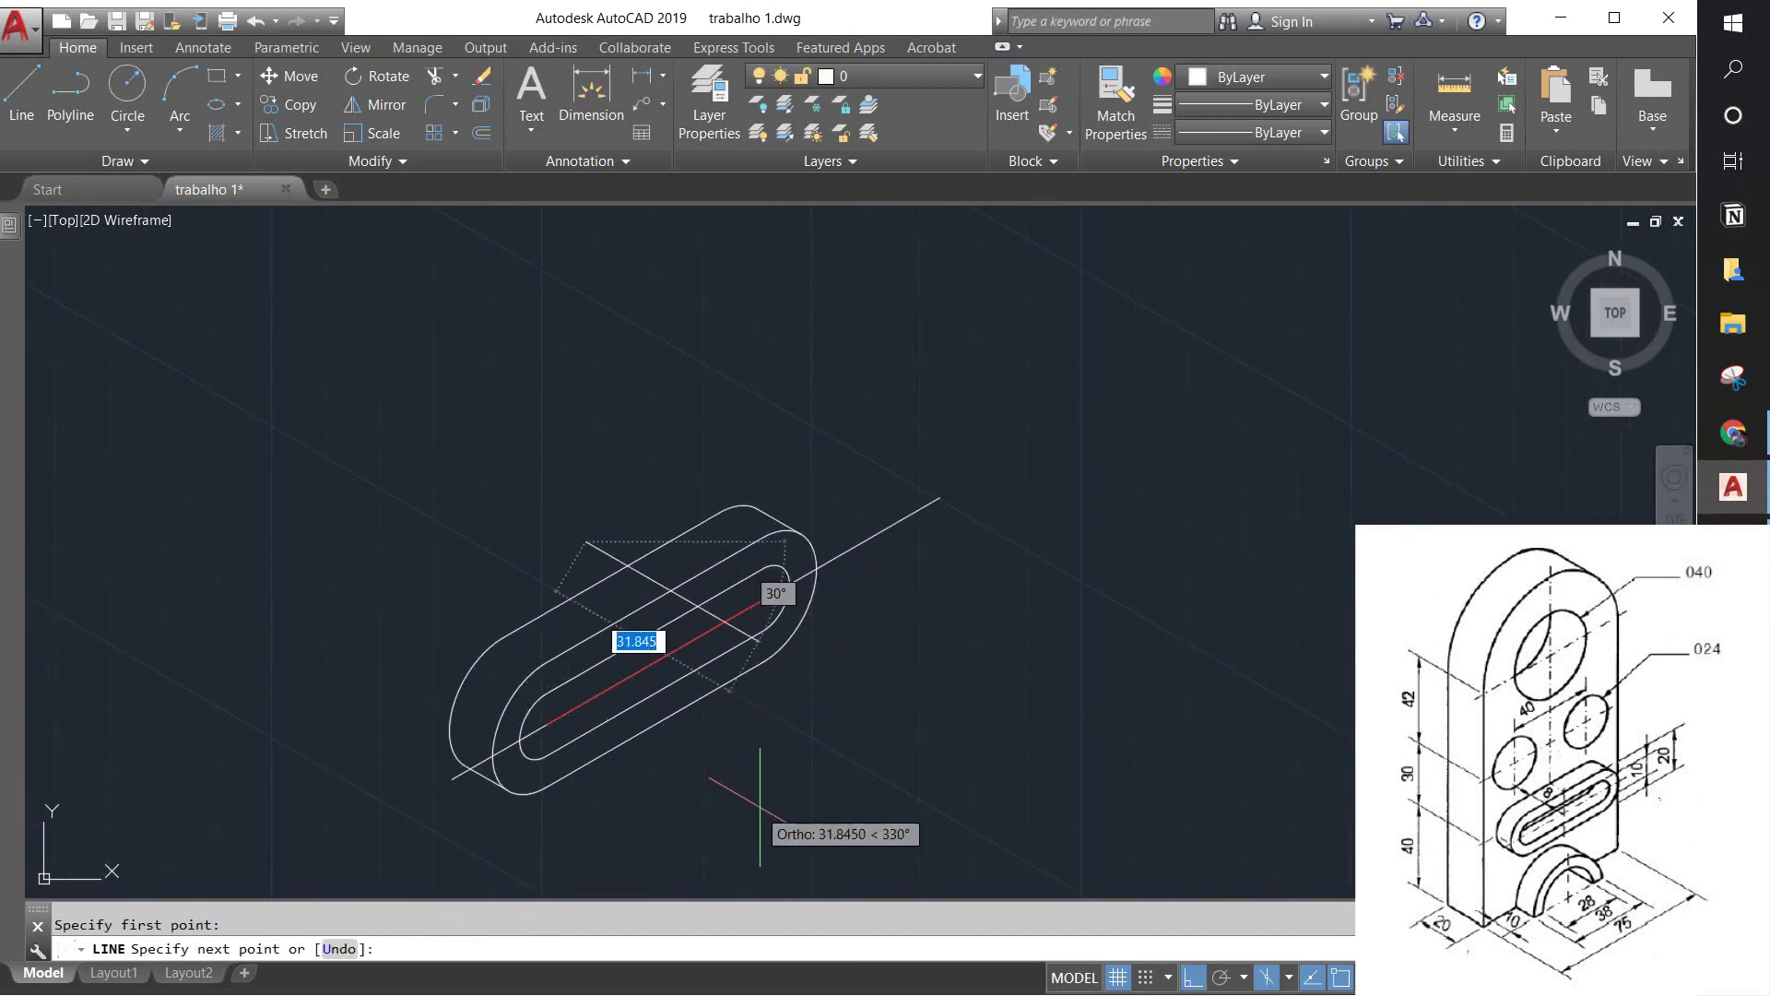
click(592, 554)
key(Delete)
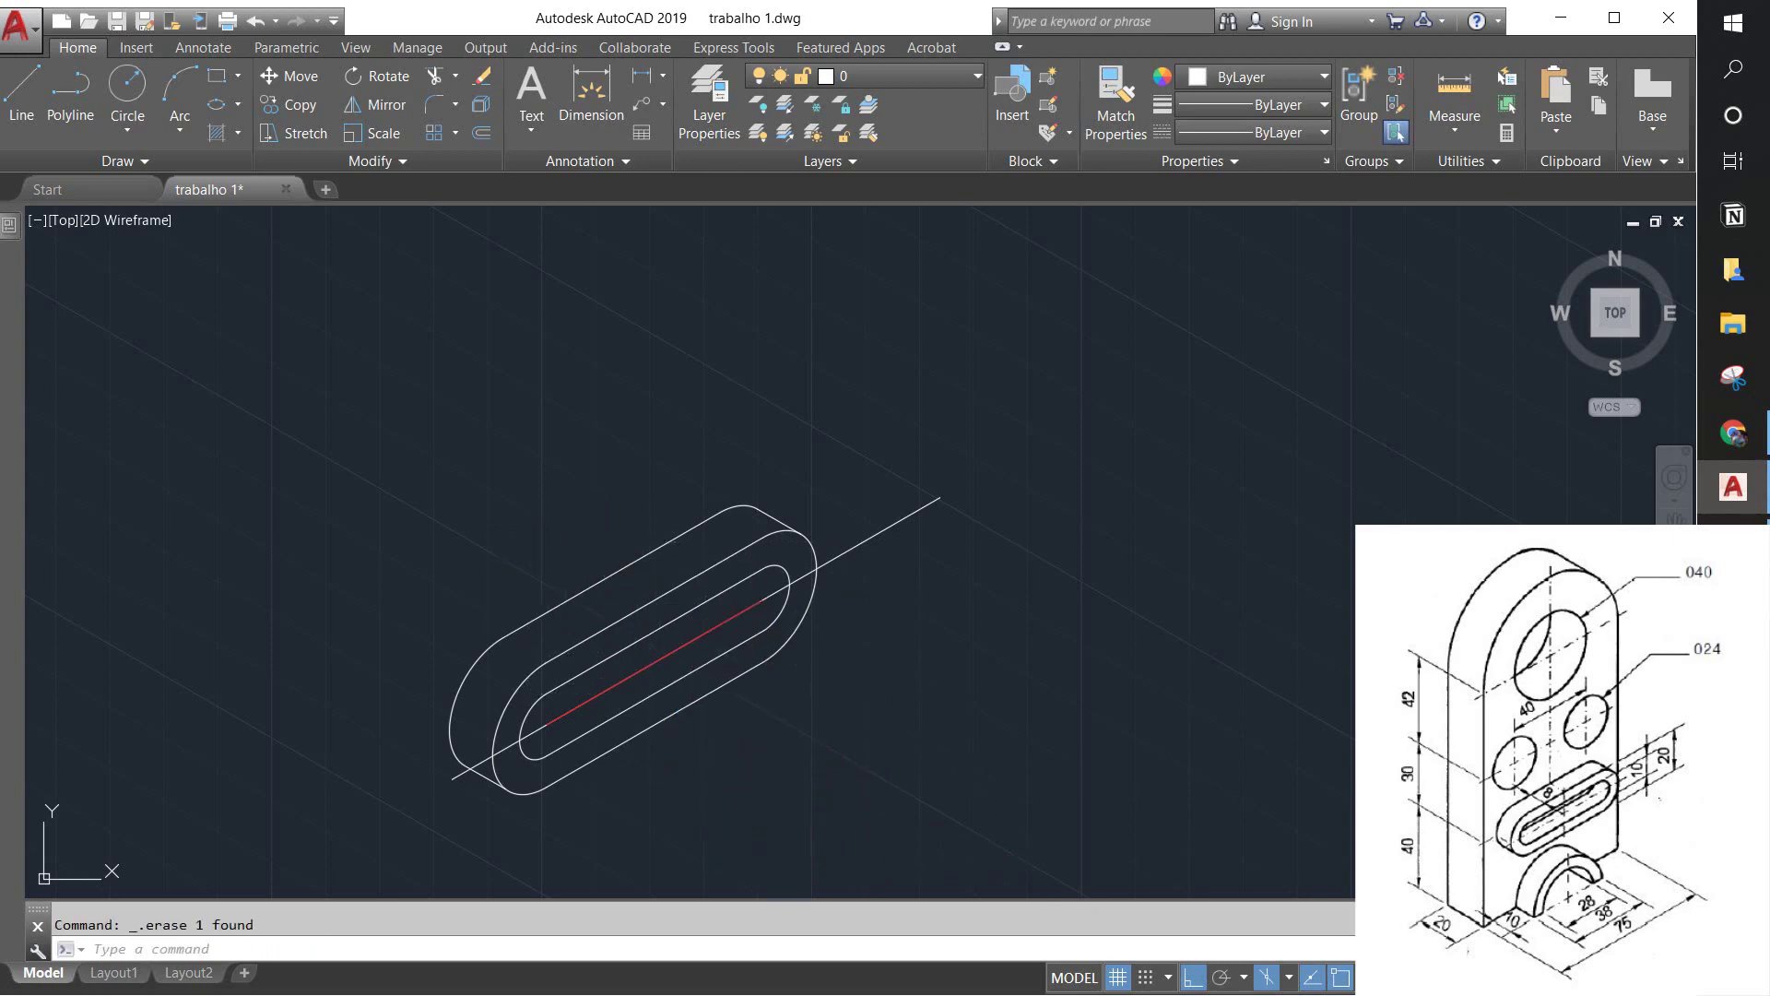
key(l)
key(Return)
click(655, 661)
click(857, 778)
key(Escape)
Start another line from the slot, then abandon it
key(l)
key(Return)
click(655, 661)
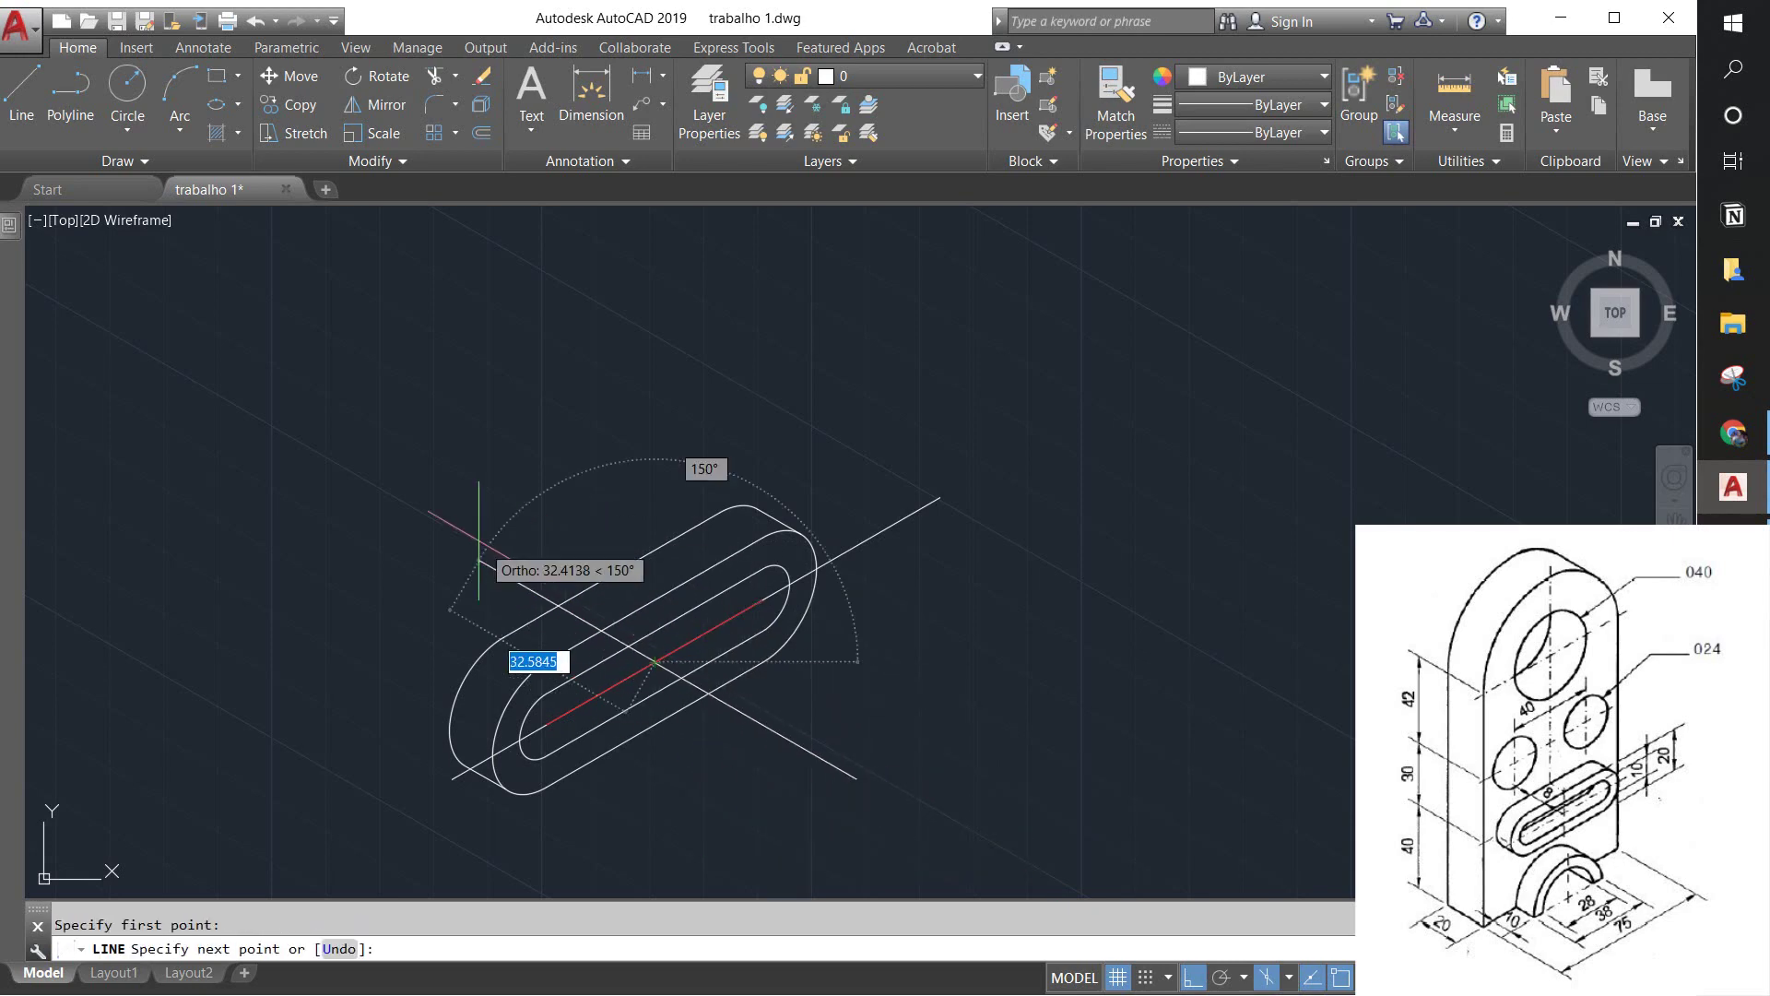
click(485, 567)
scroll(584, 632, down, 2)
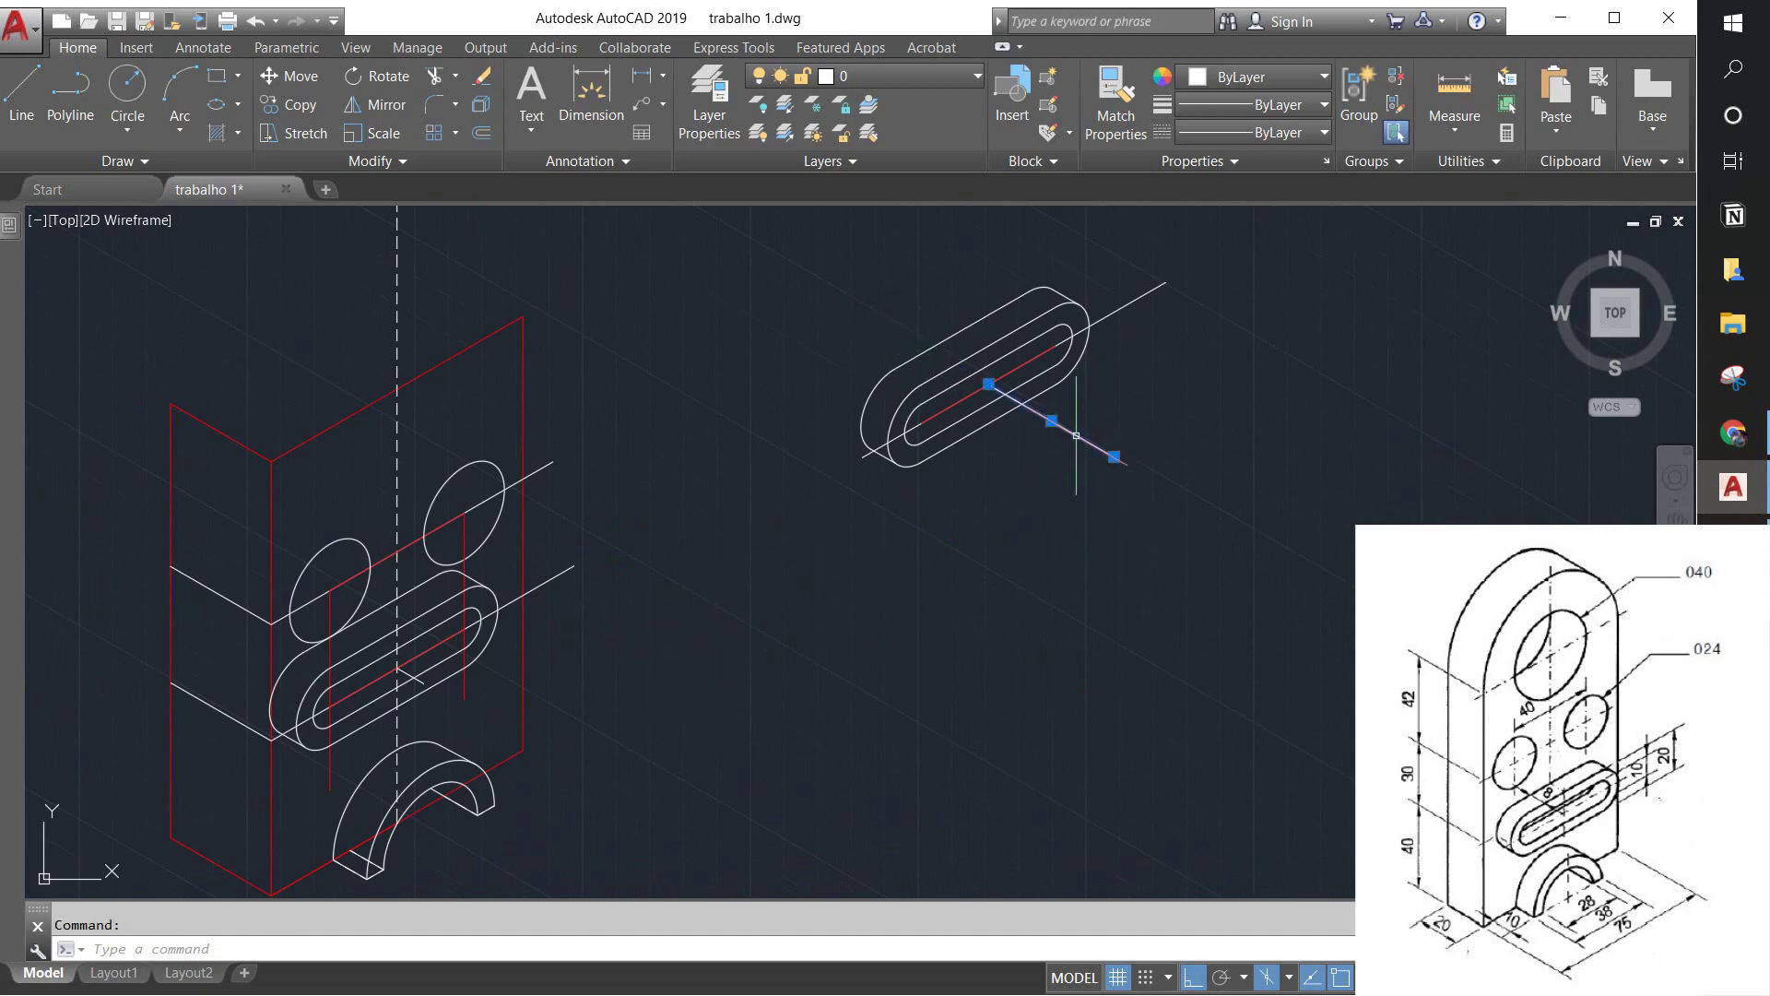
key(Escape)
scroll(818, 584, down, 2)
scroll(442, 706, up, 4)
Erase the old slot lines and the leftover short line inside the plate
drag(553, 701, 442, 706)
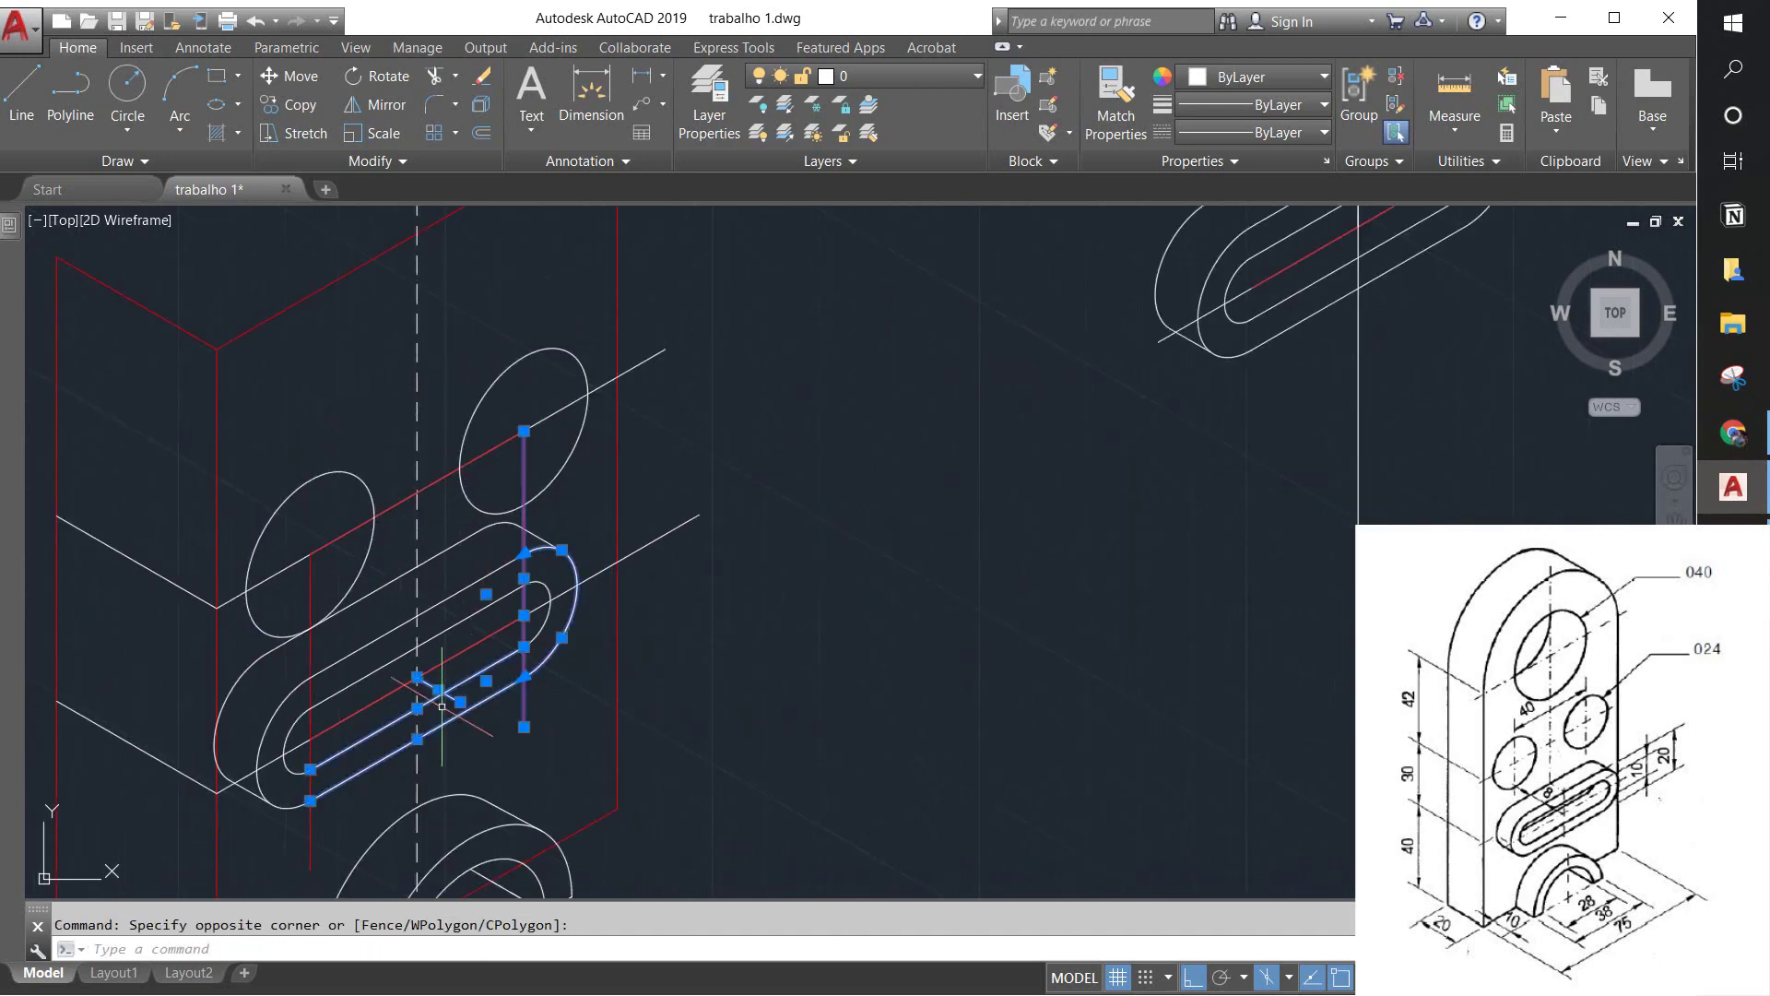
key(Delete)
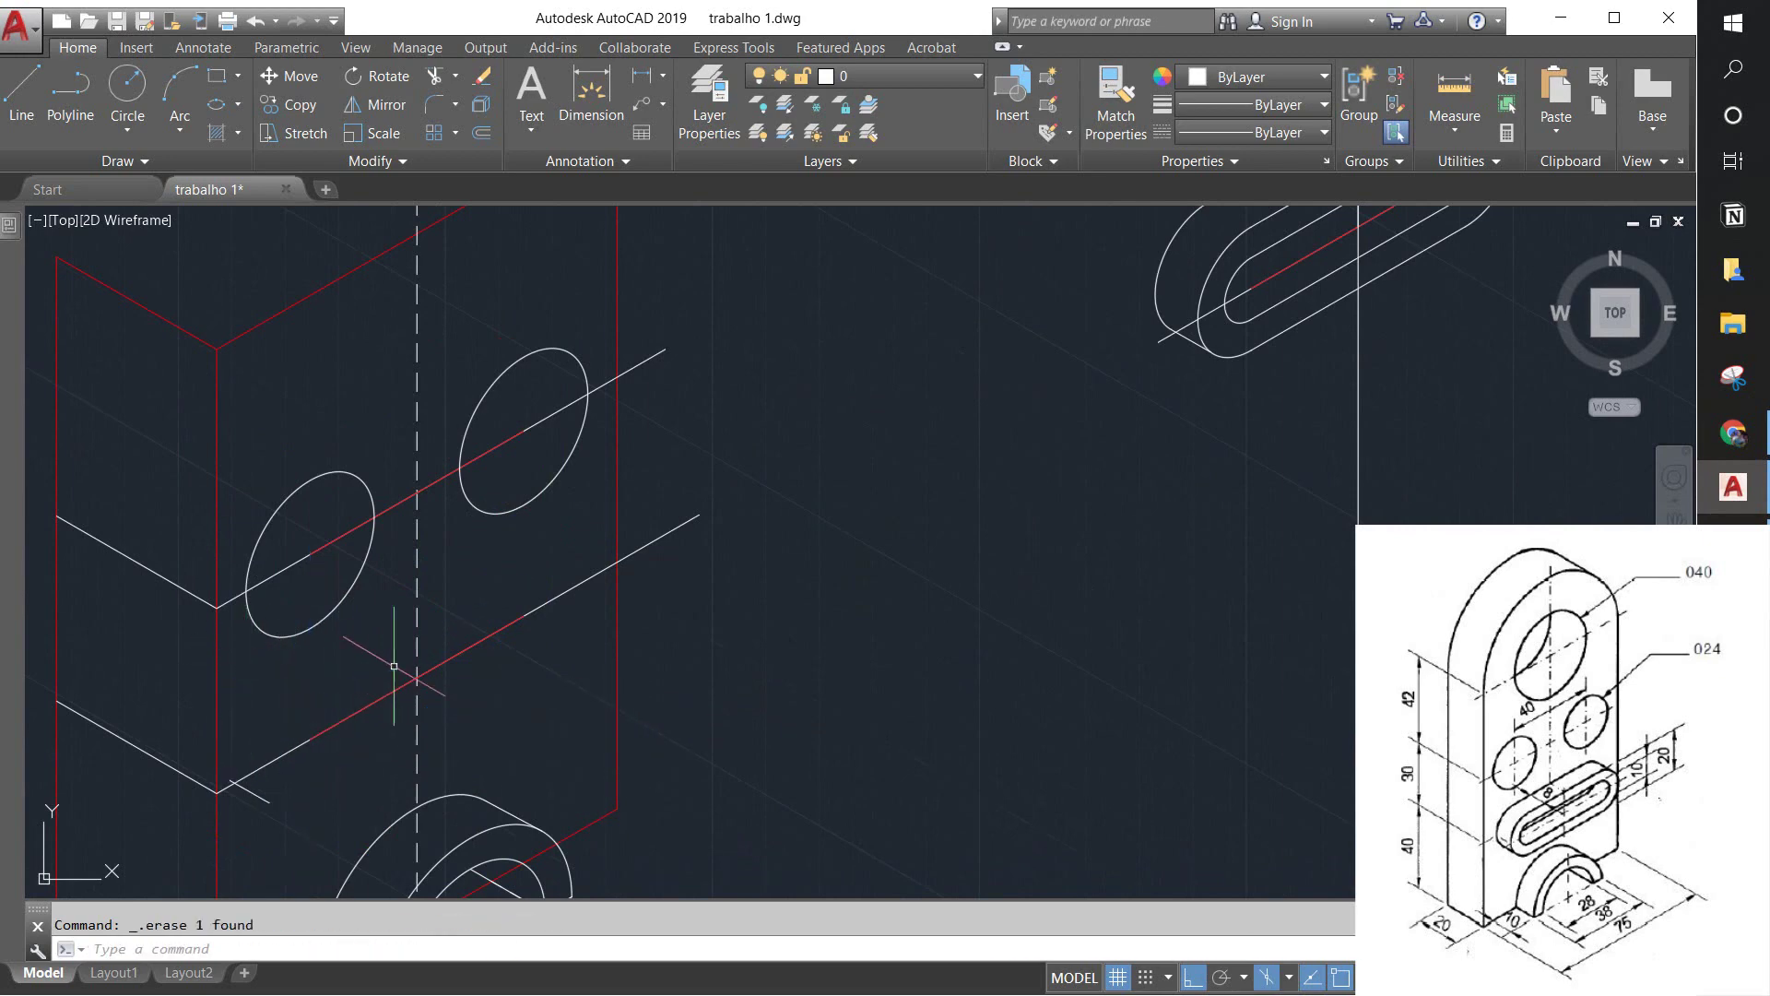
key(Delete)
middle_drag(353, 742, 470, 621)
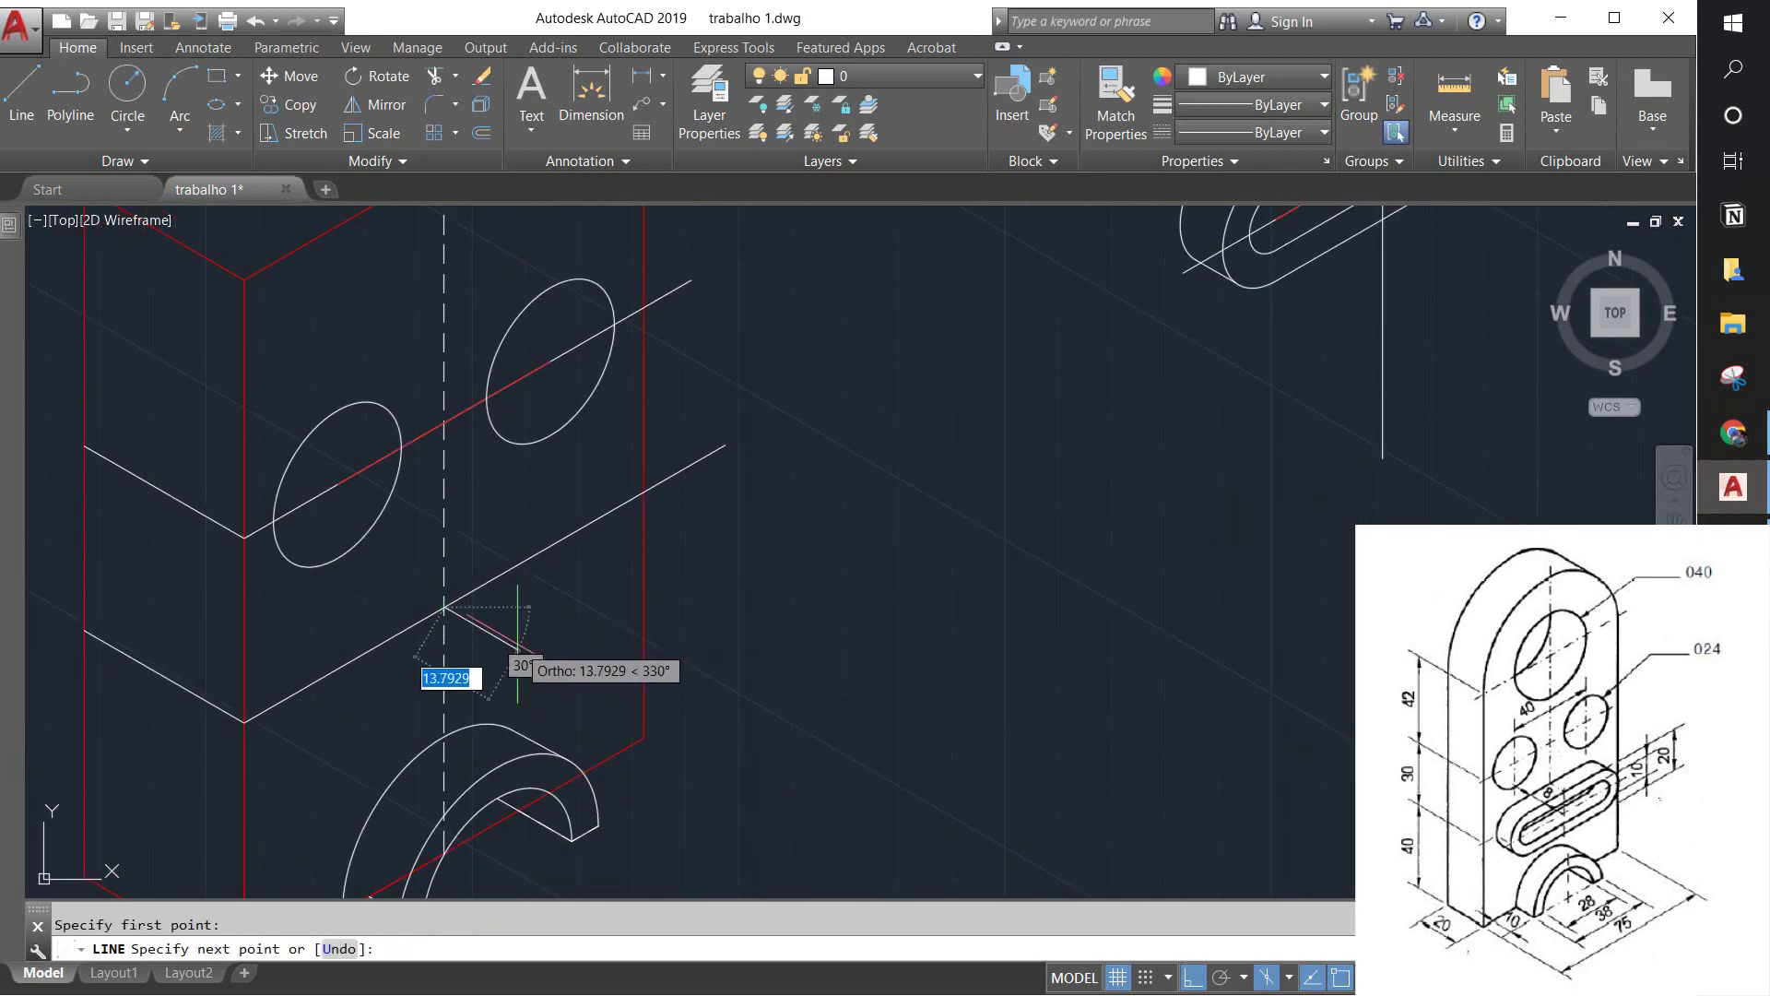
key(Escape)
scroll(517, 643, down, 5)
scroll(661, 525, up, 3)
Move the separate slot copy into the red plate
click(651, 525)
click(474, 375)
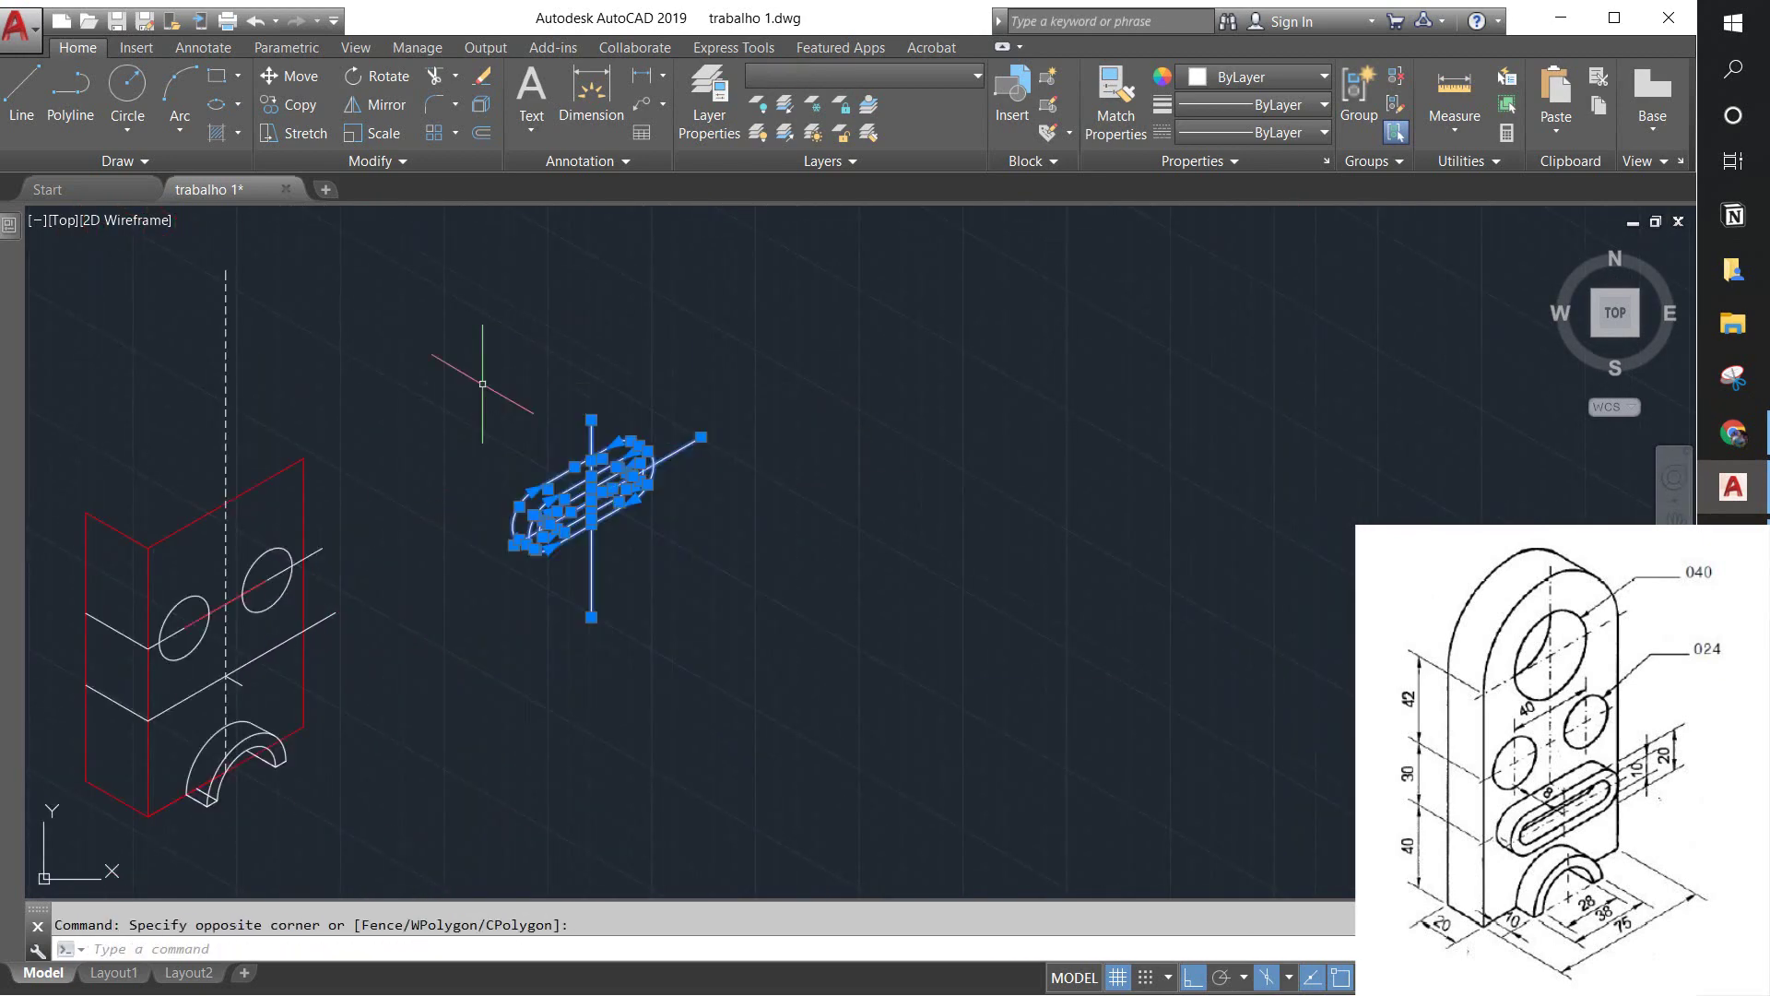
key(m)
key(Return)
click(593, 513)
scroll(593, 514, up, 3)
click(412, 601)
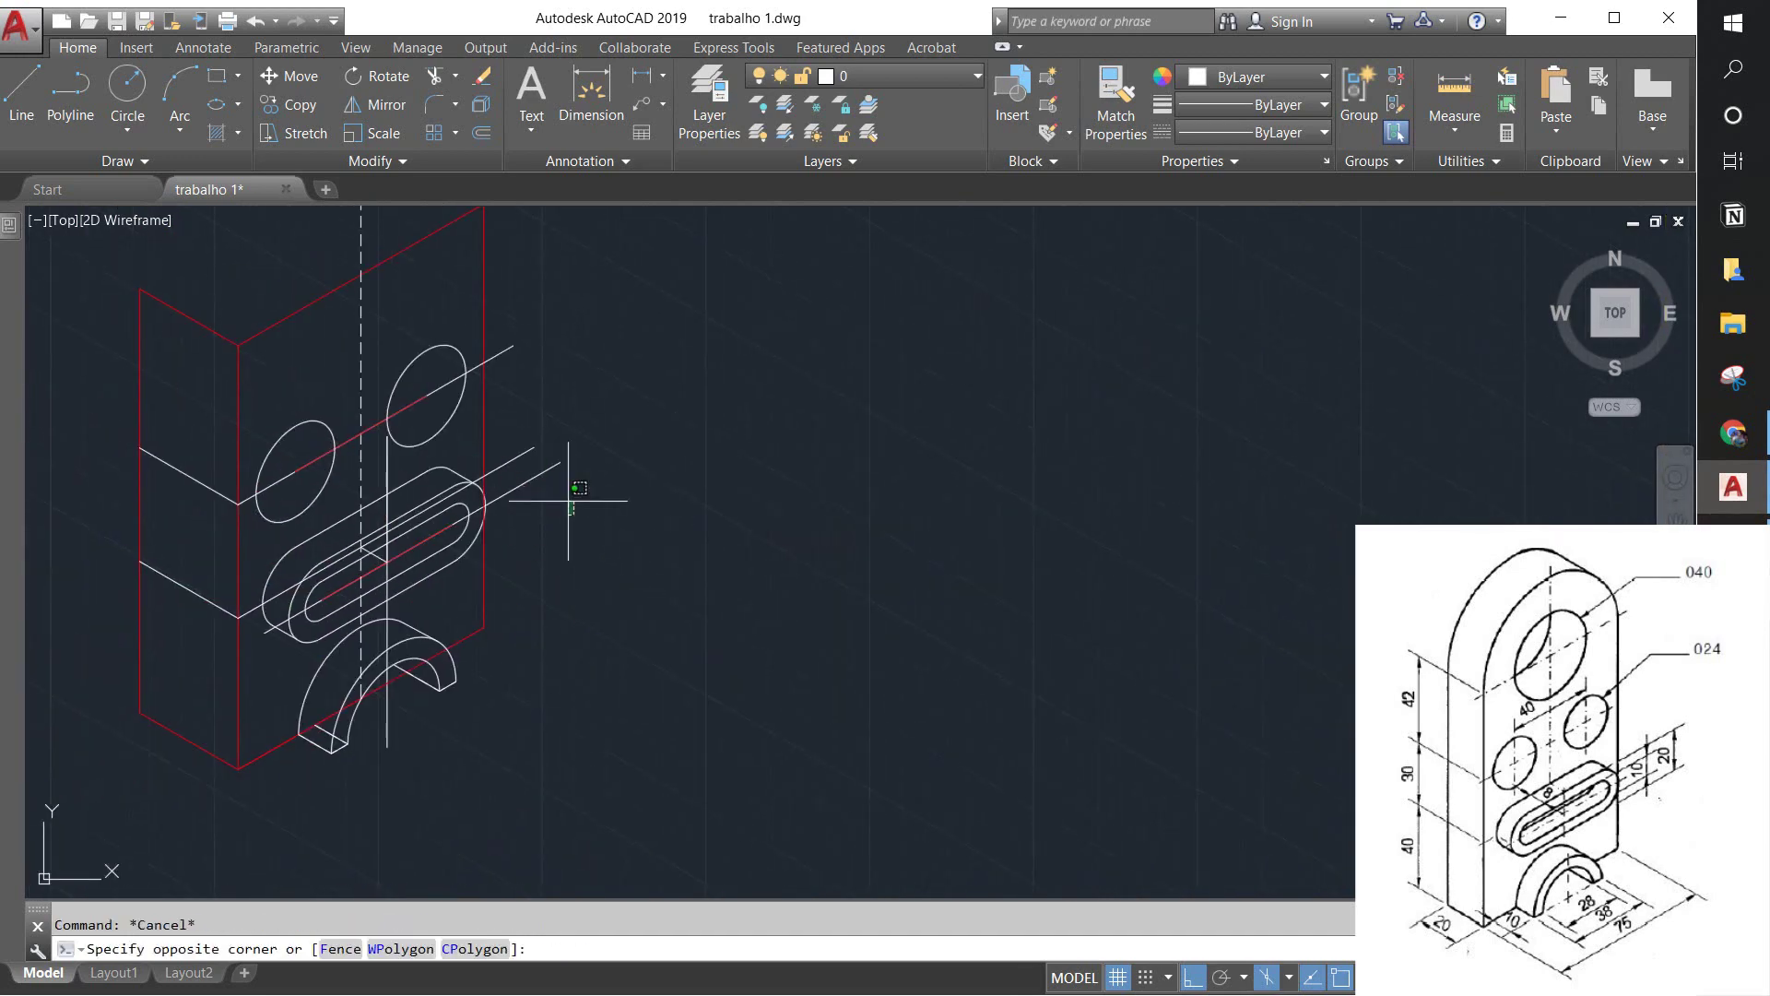
Erase the stray lines left inside the slot
click(581, 501)
key(Delete)
scroll(531, 638, up, 4)
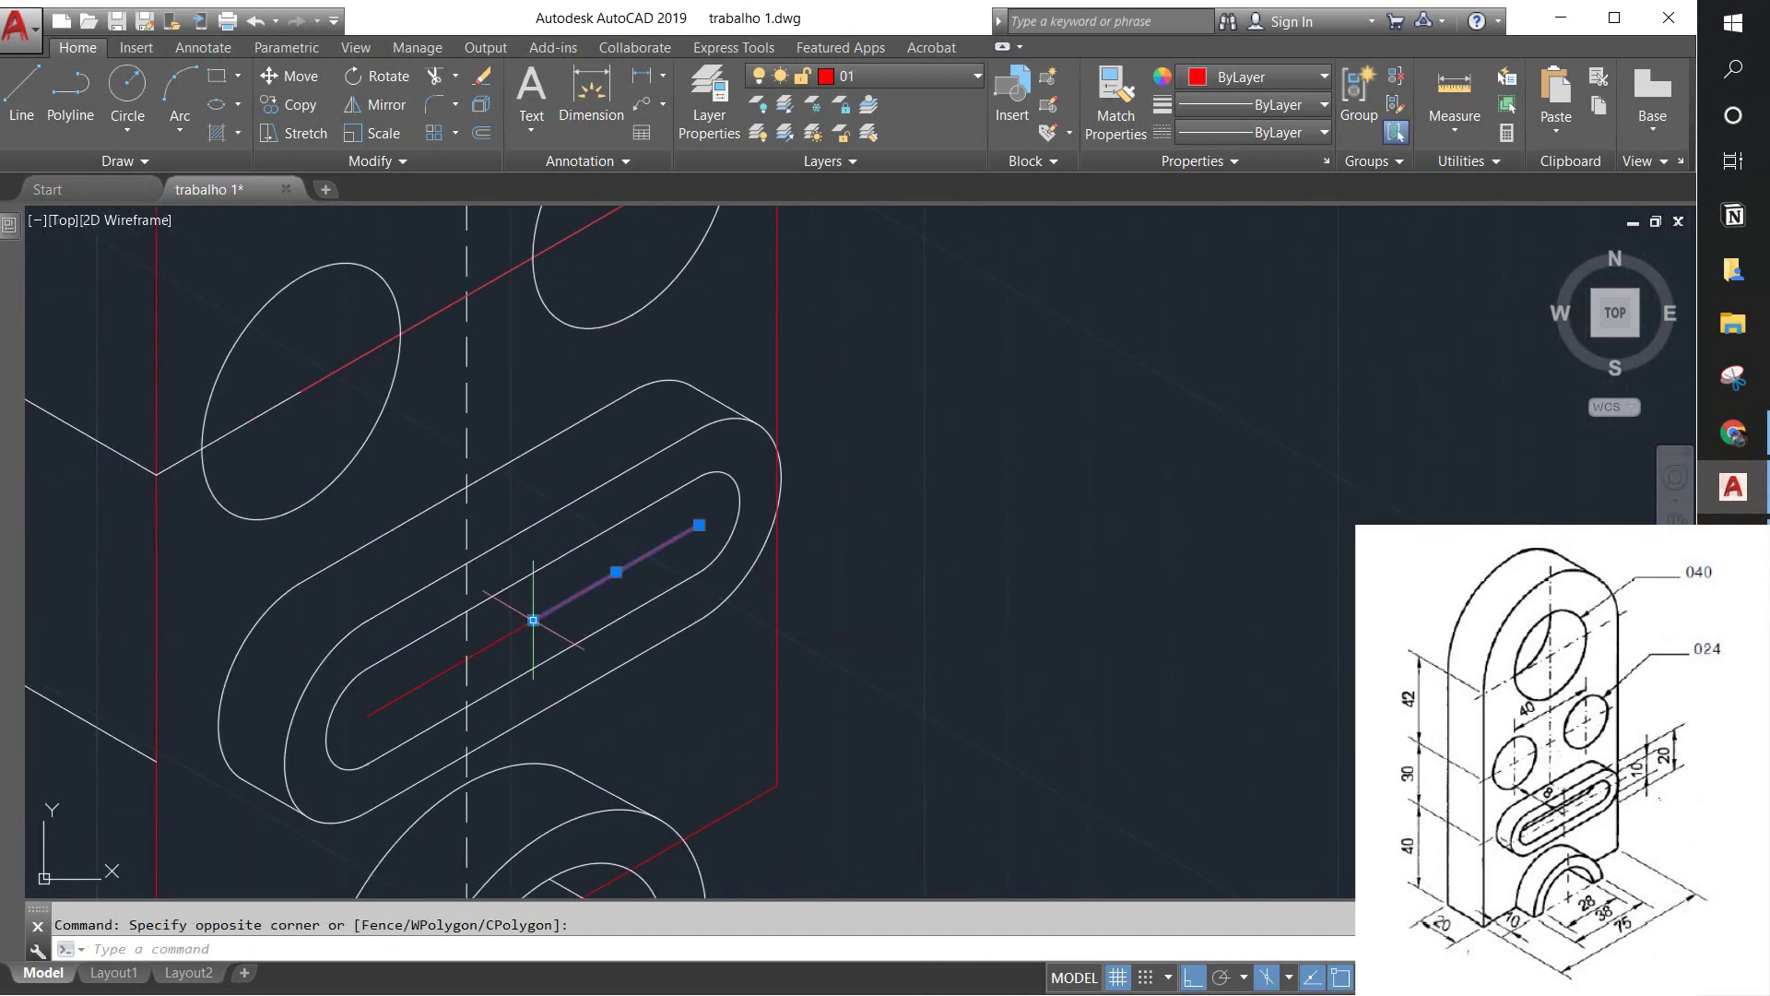
key(Delete)
scroll(533, 620, down, 2)
scroll(409, 612, down, 2)
click(1071, 693)
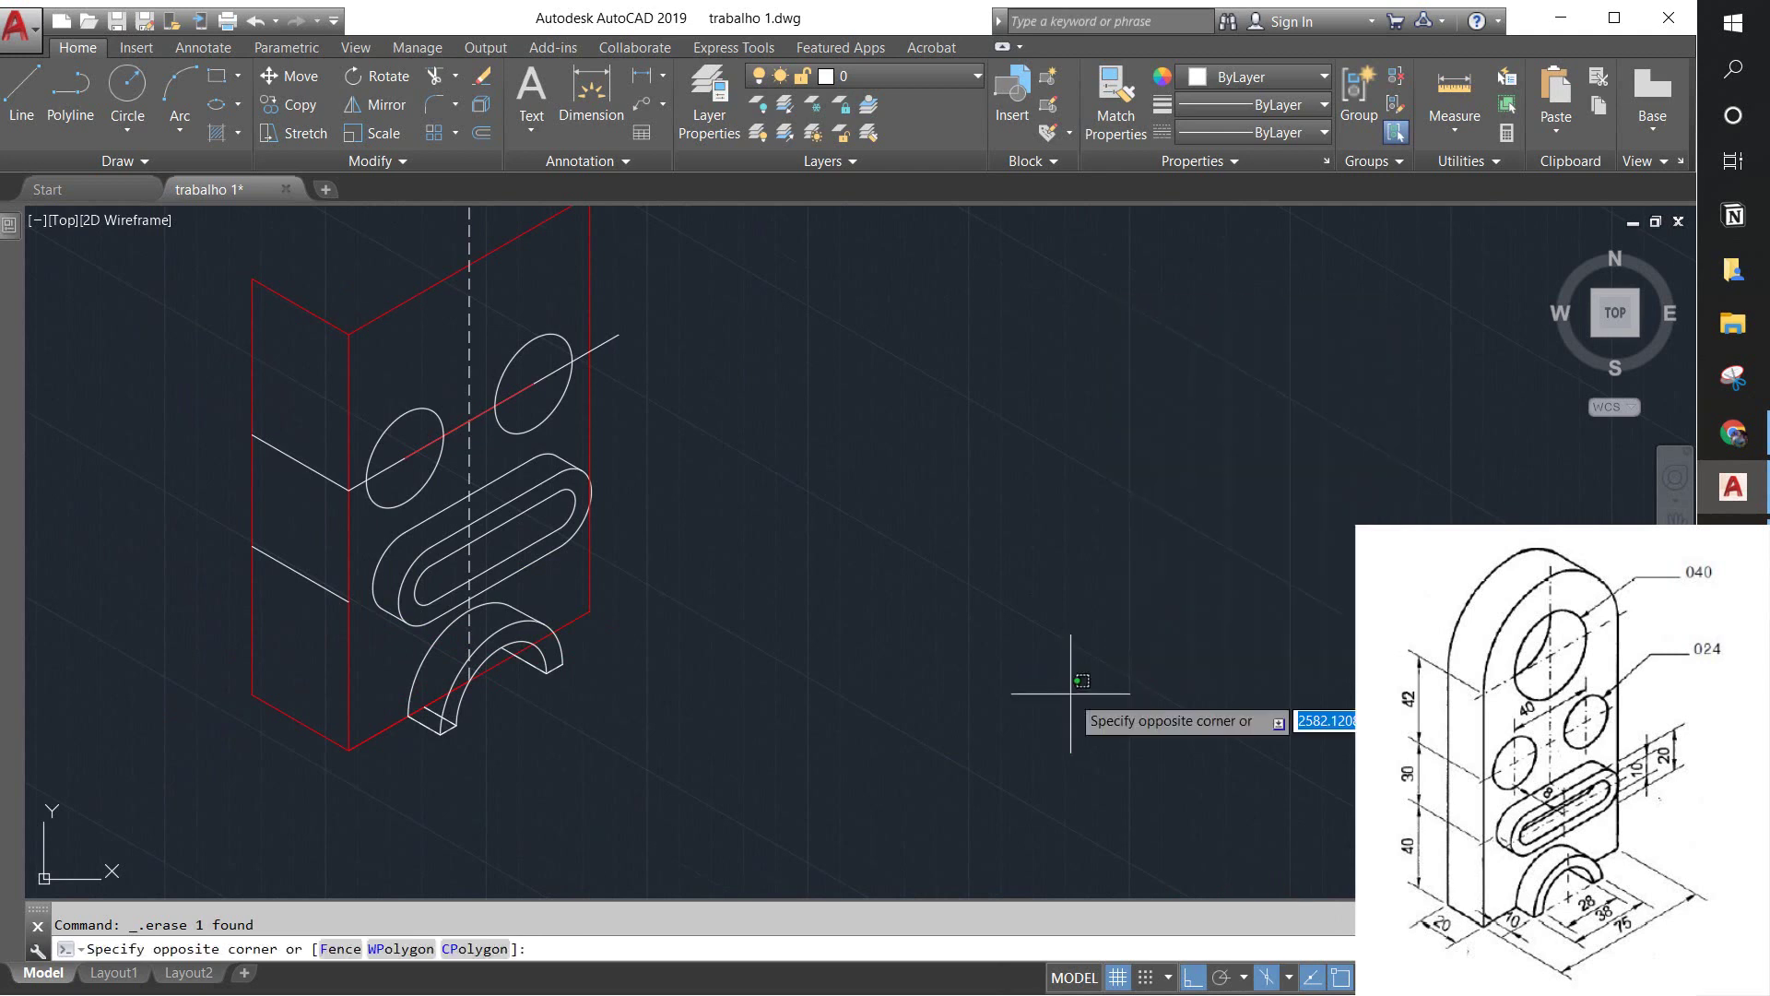
click(1309, 980)
Switch to the Left isoplane and draw an 8-unit line from the slot
scroll(316, 633, up, 3)
text(l)
key(Return)
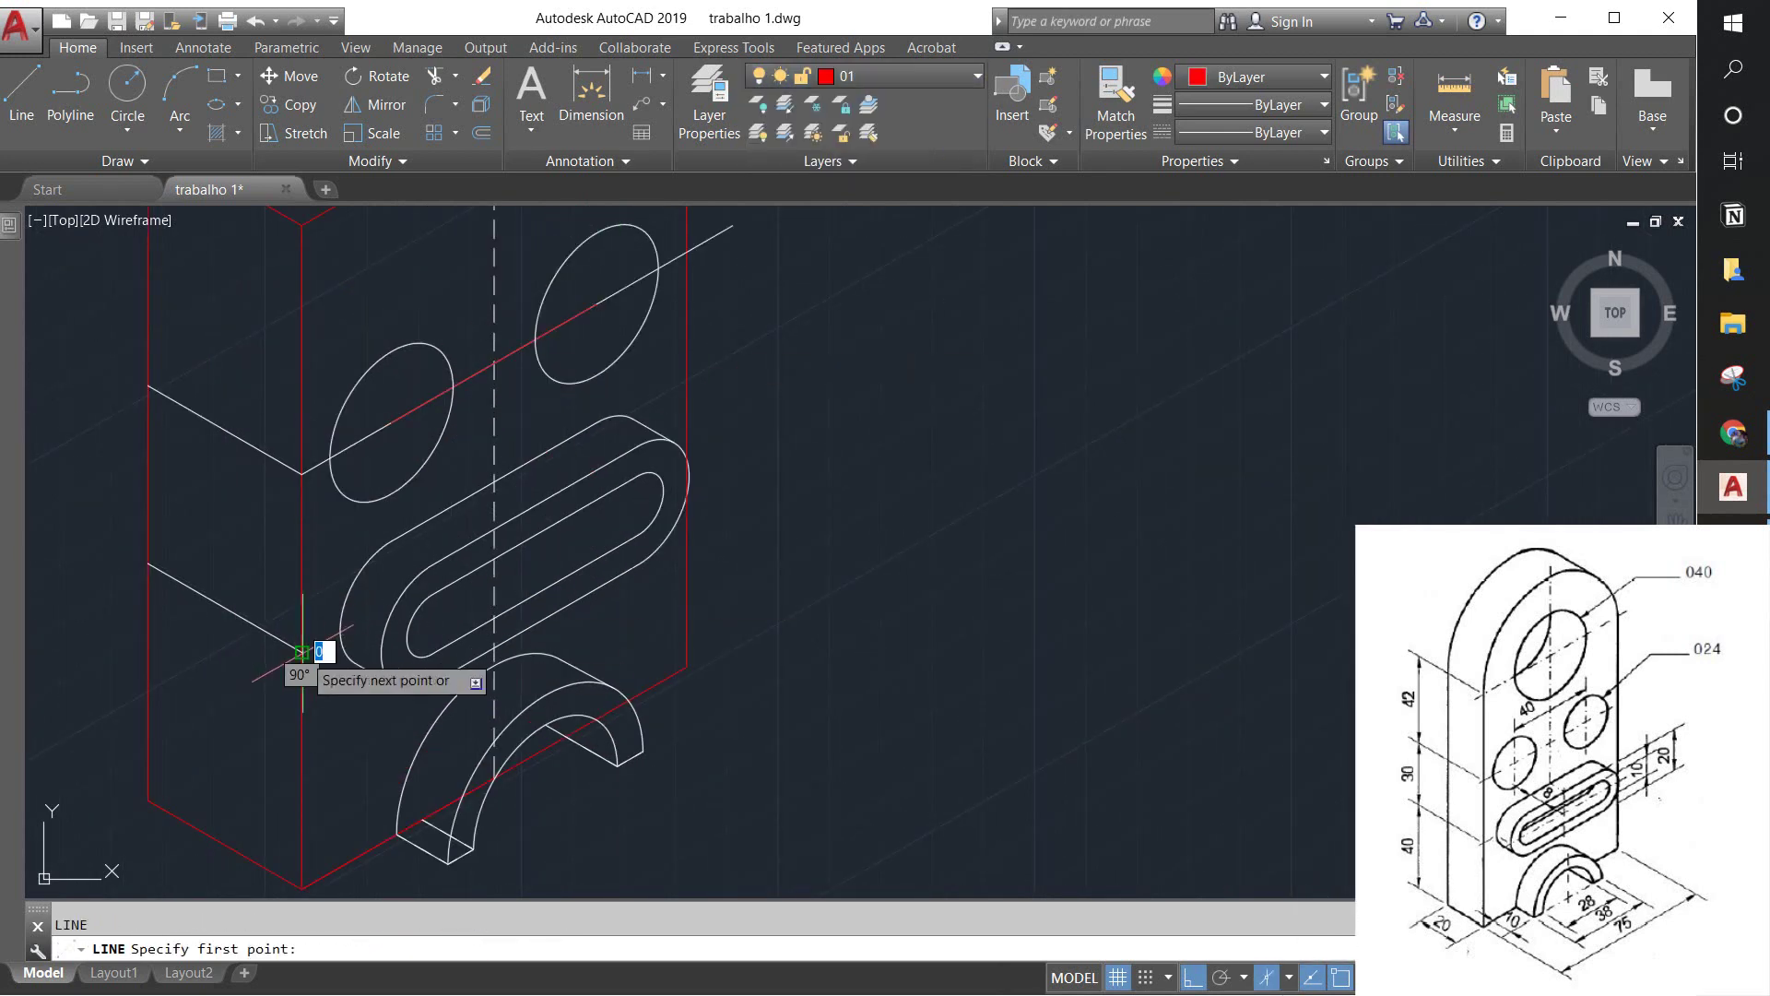
key(Escape)
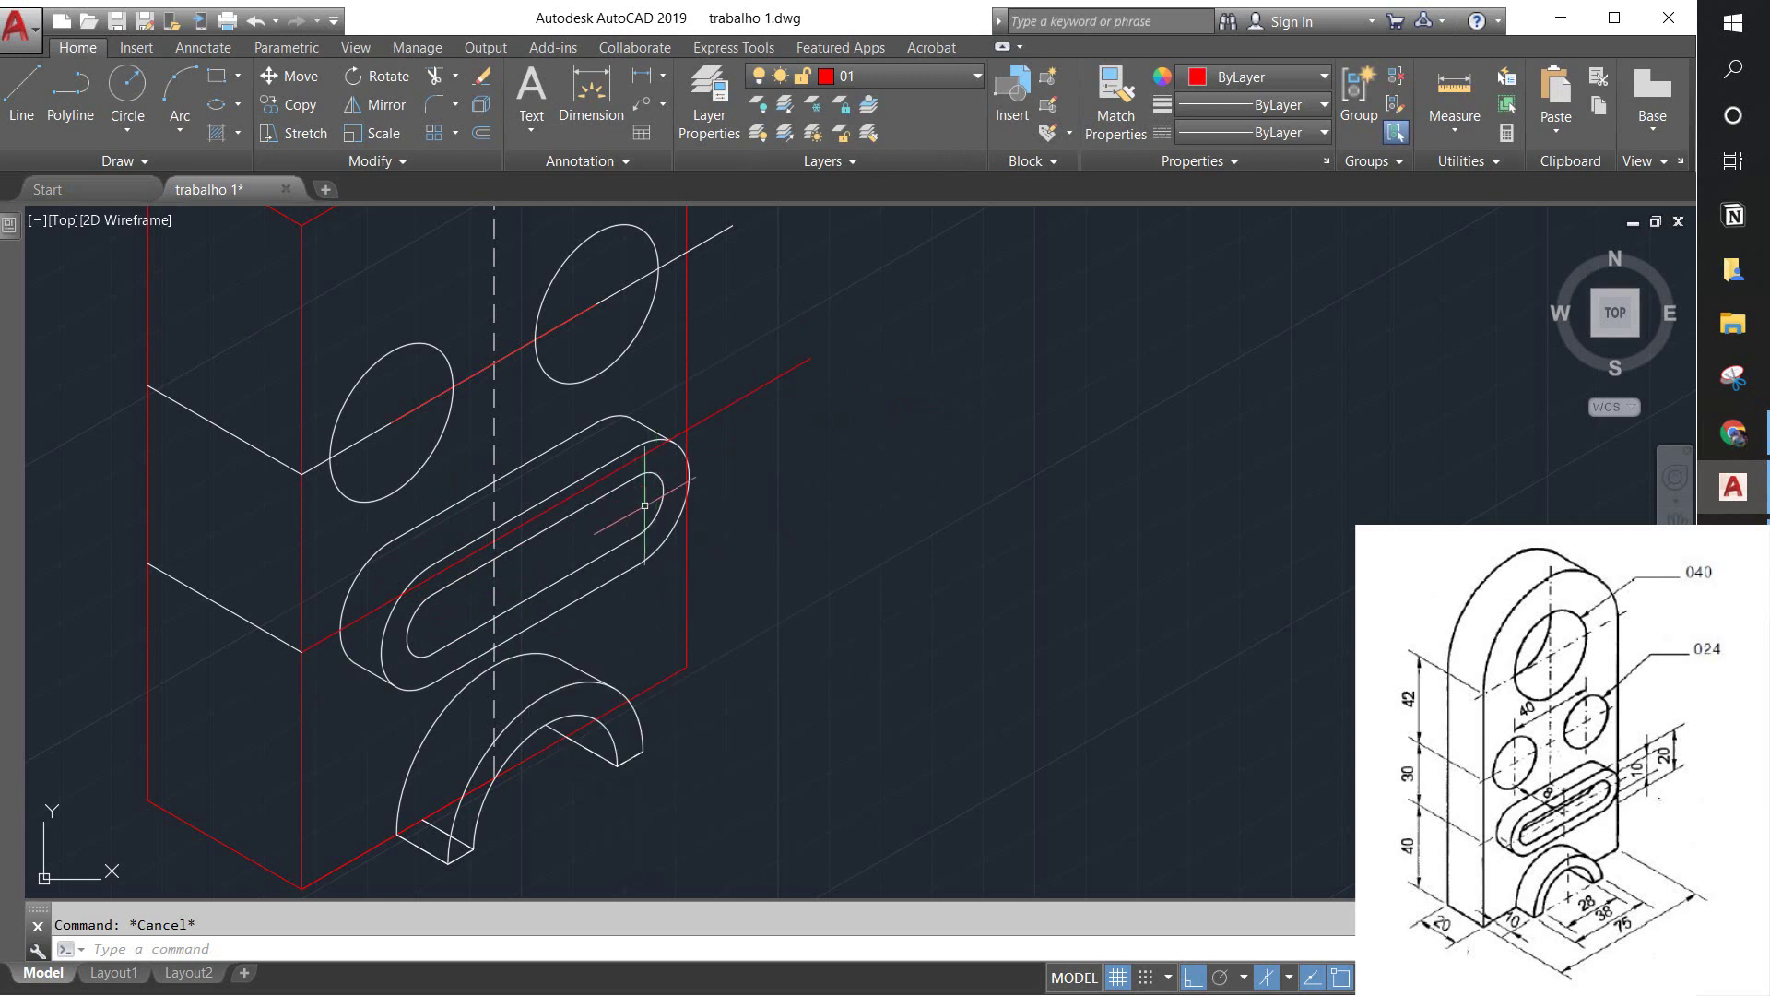
key(F5)
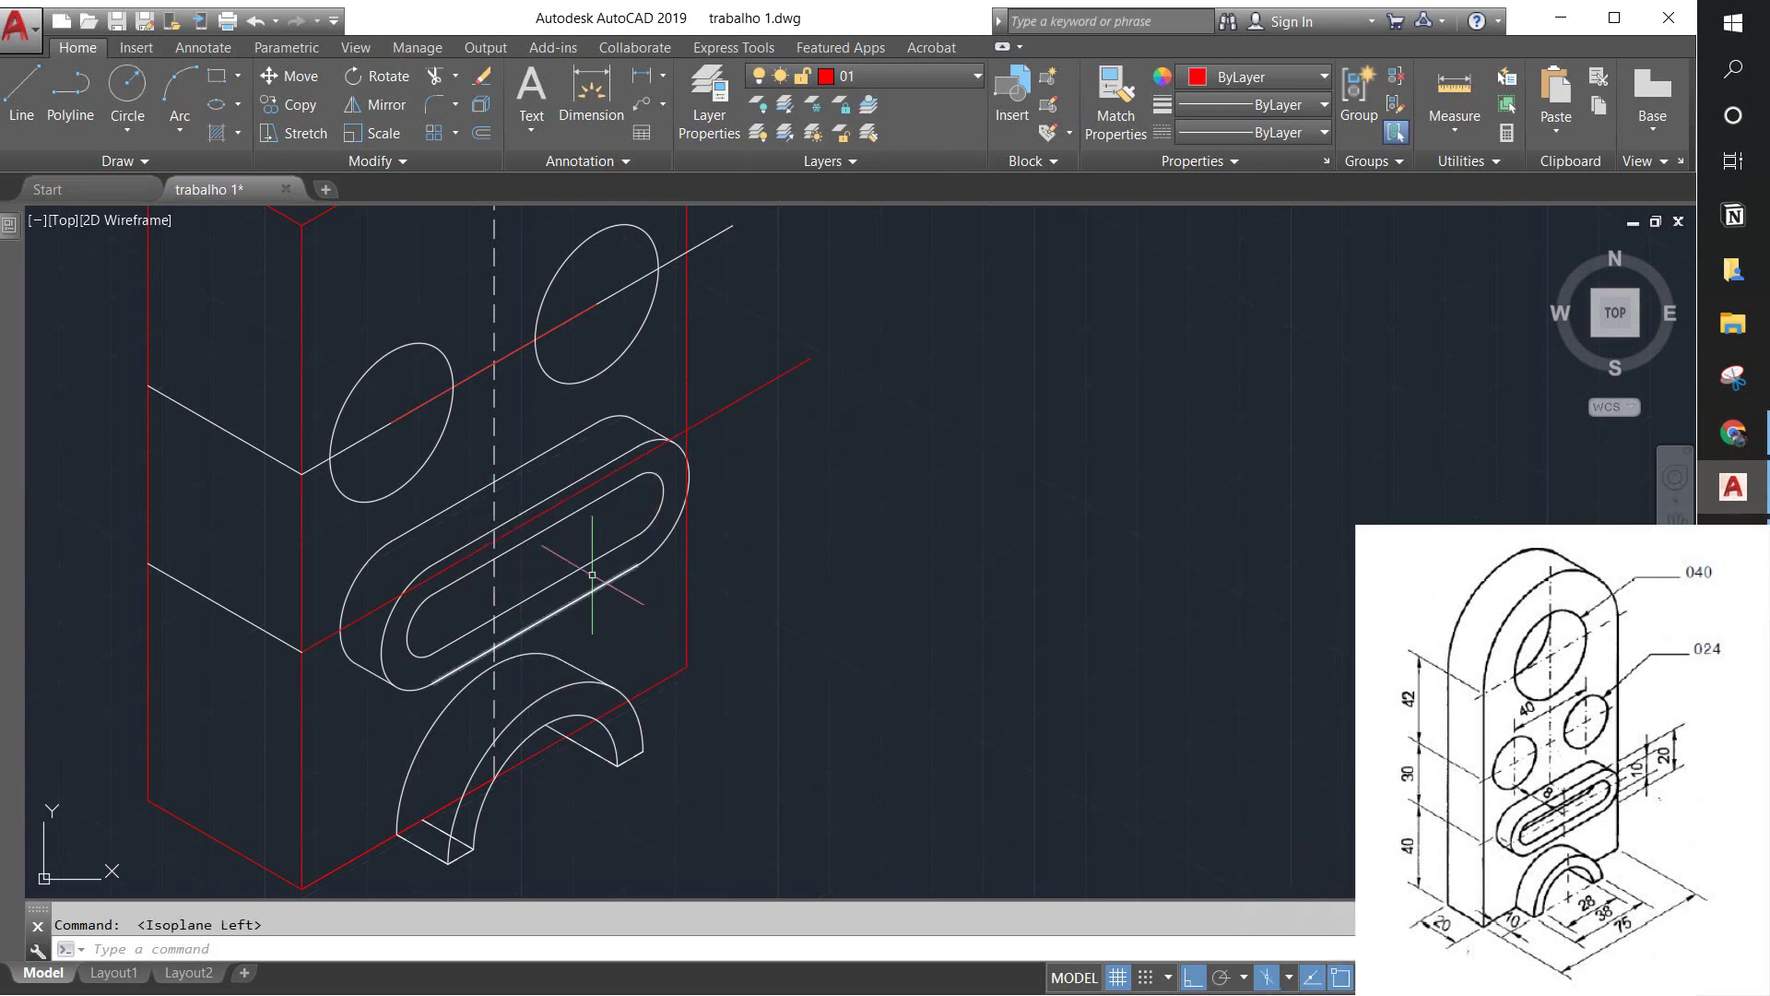
scroll(590, 572, up, 2)
key(Return)
click(415, 555)
text(8)
key(Return)
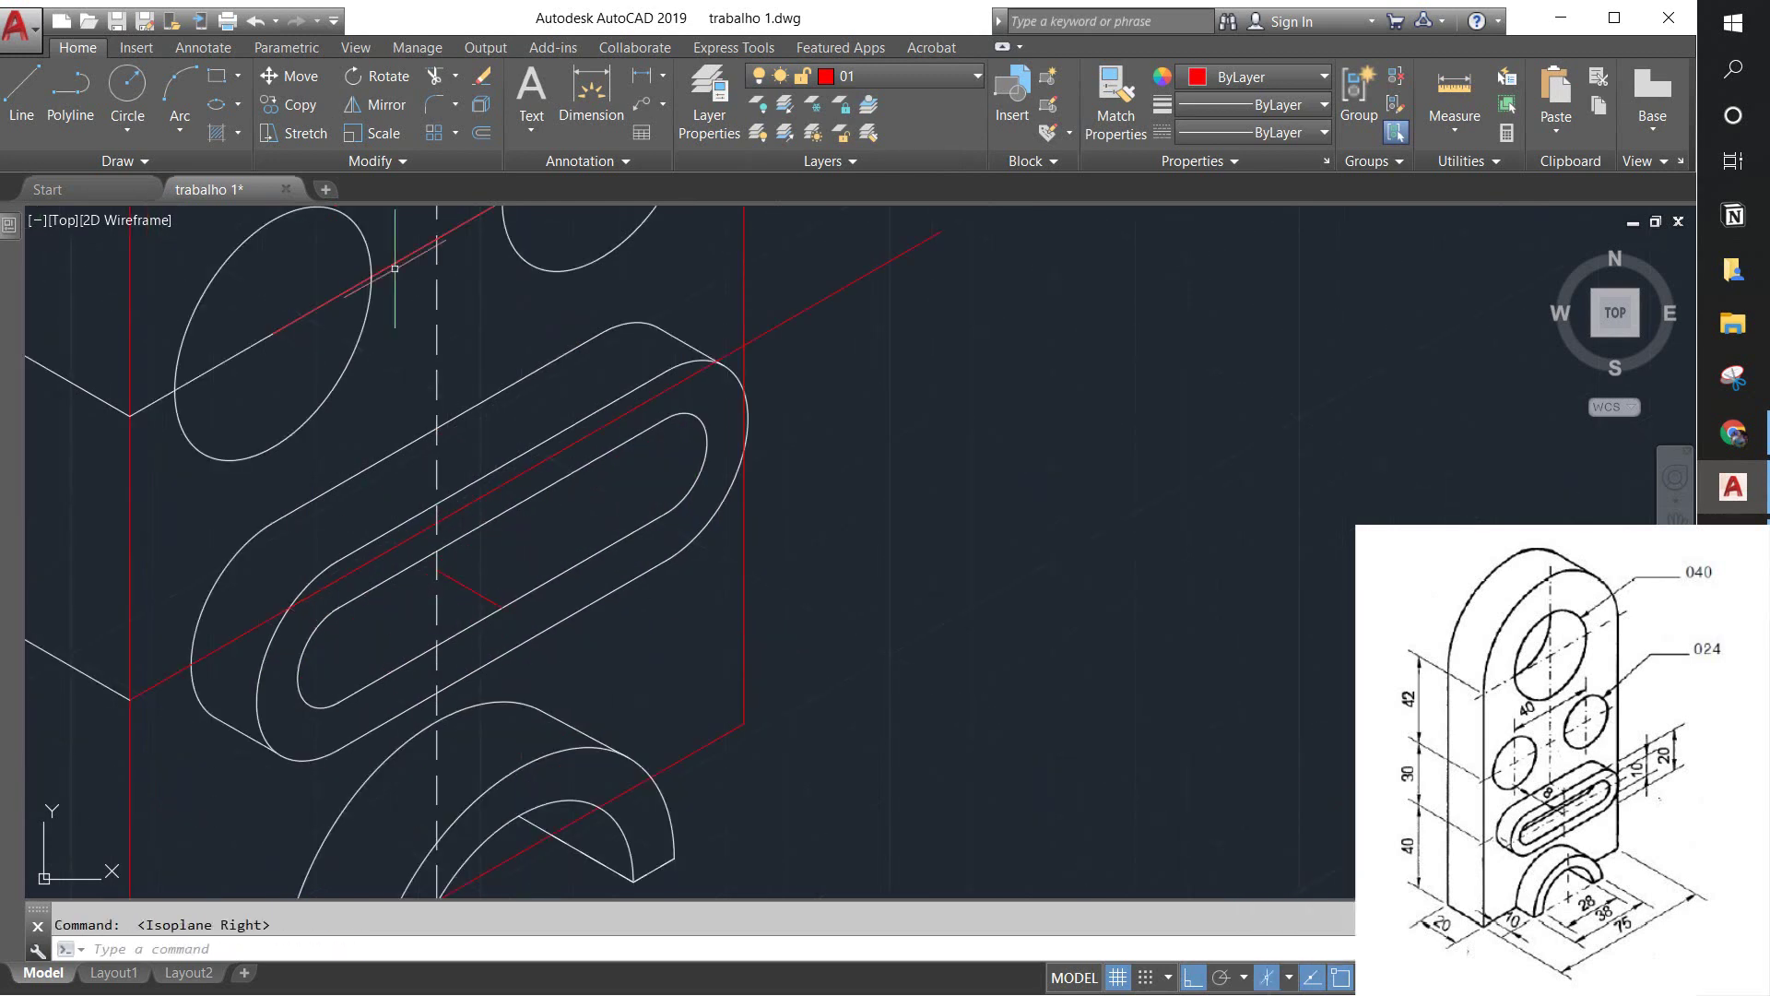
Trim off the excess line segment and save the drawing
key(Return)
click(437, 569)
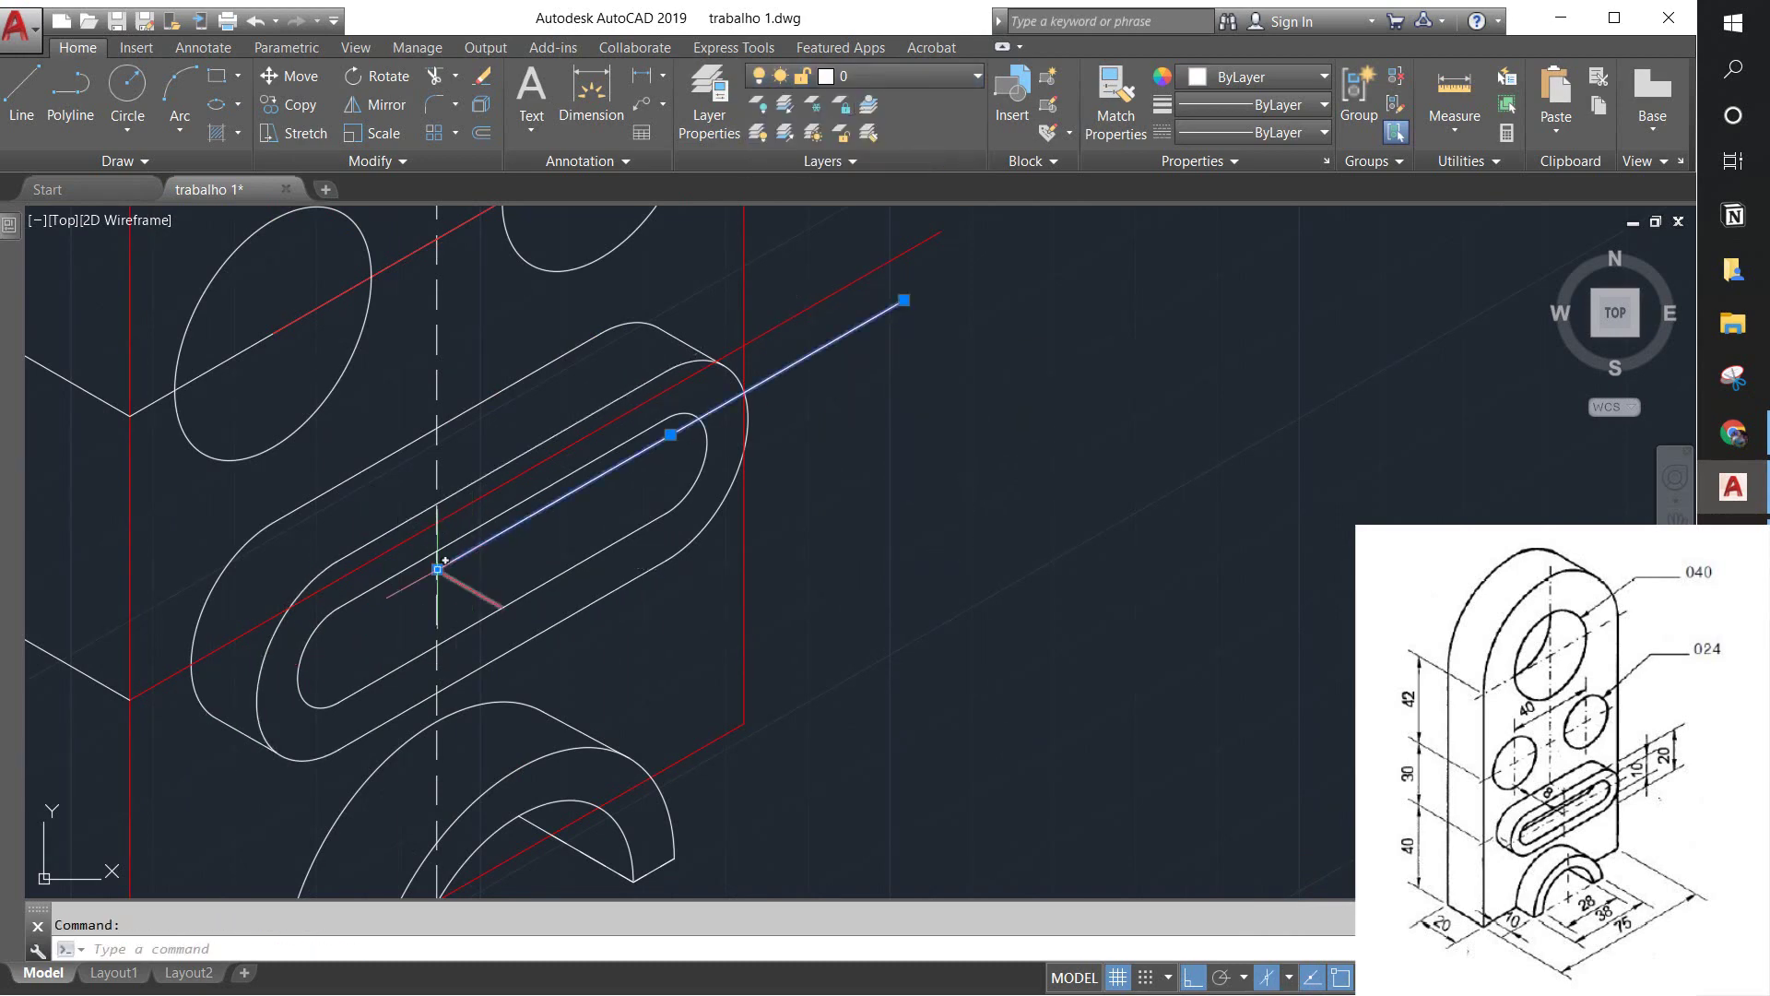
key(Escape)
middle_drag(231, 729, 289, 699)
text(trim)
key(Return)
click(287, 652)
key(ctrl+s)
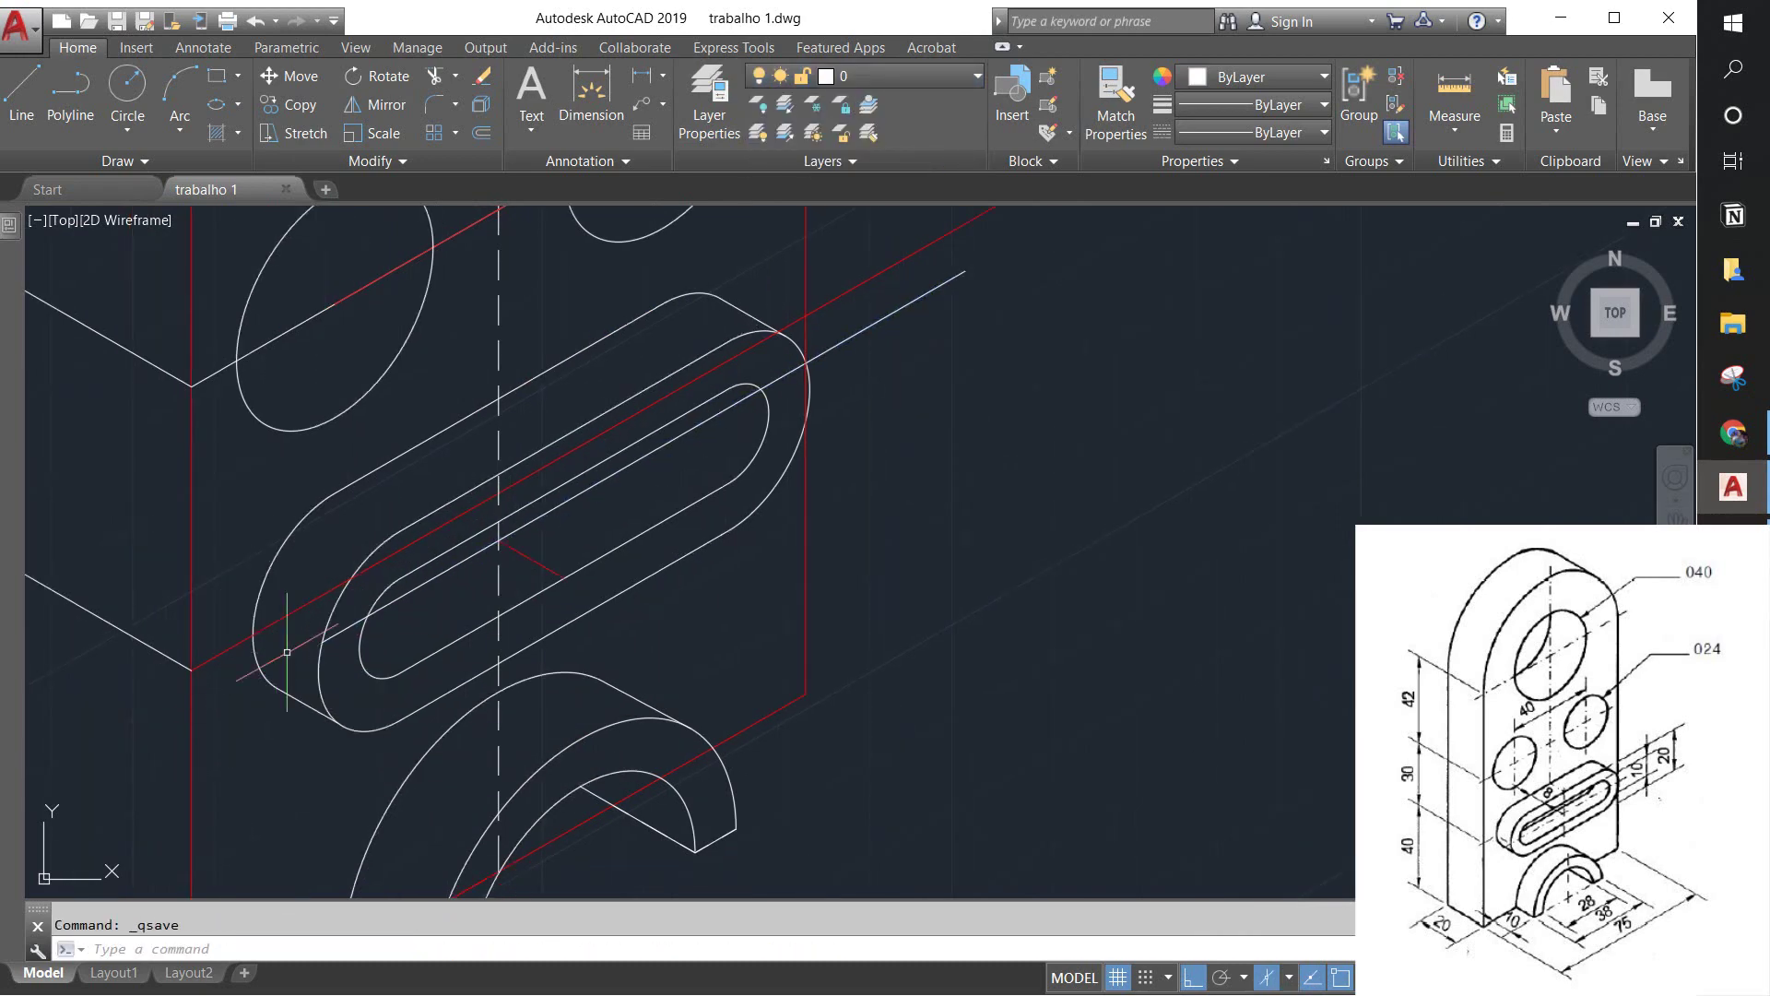
scroll(352, 518, up, 3)
Delete the short leftover line at the slot end
text(tr)
key(Return)
scroll(585, 518, down, 3)
scroll(889, 474, up, 4)
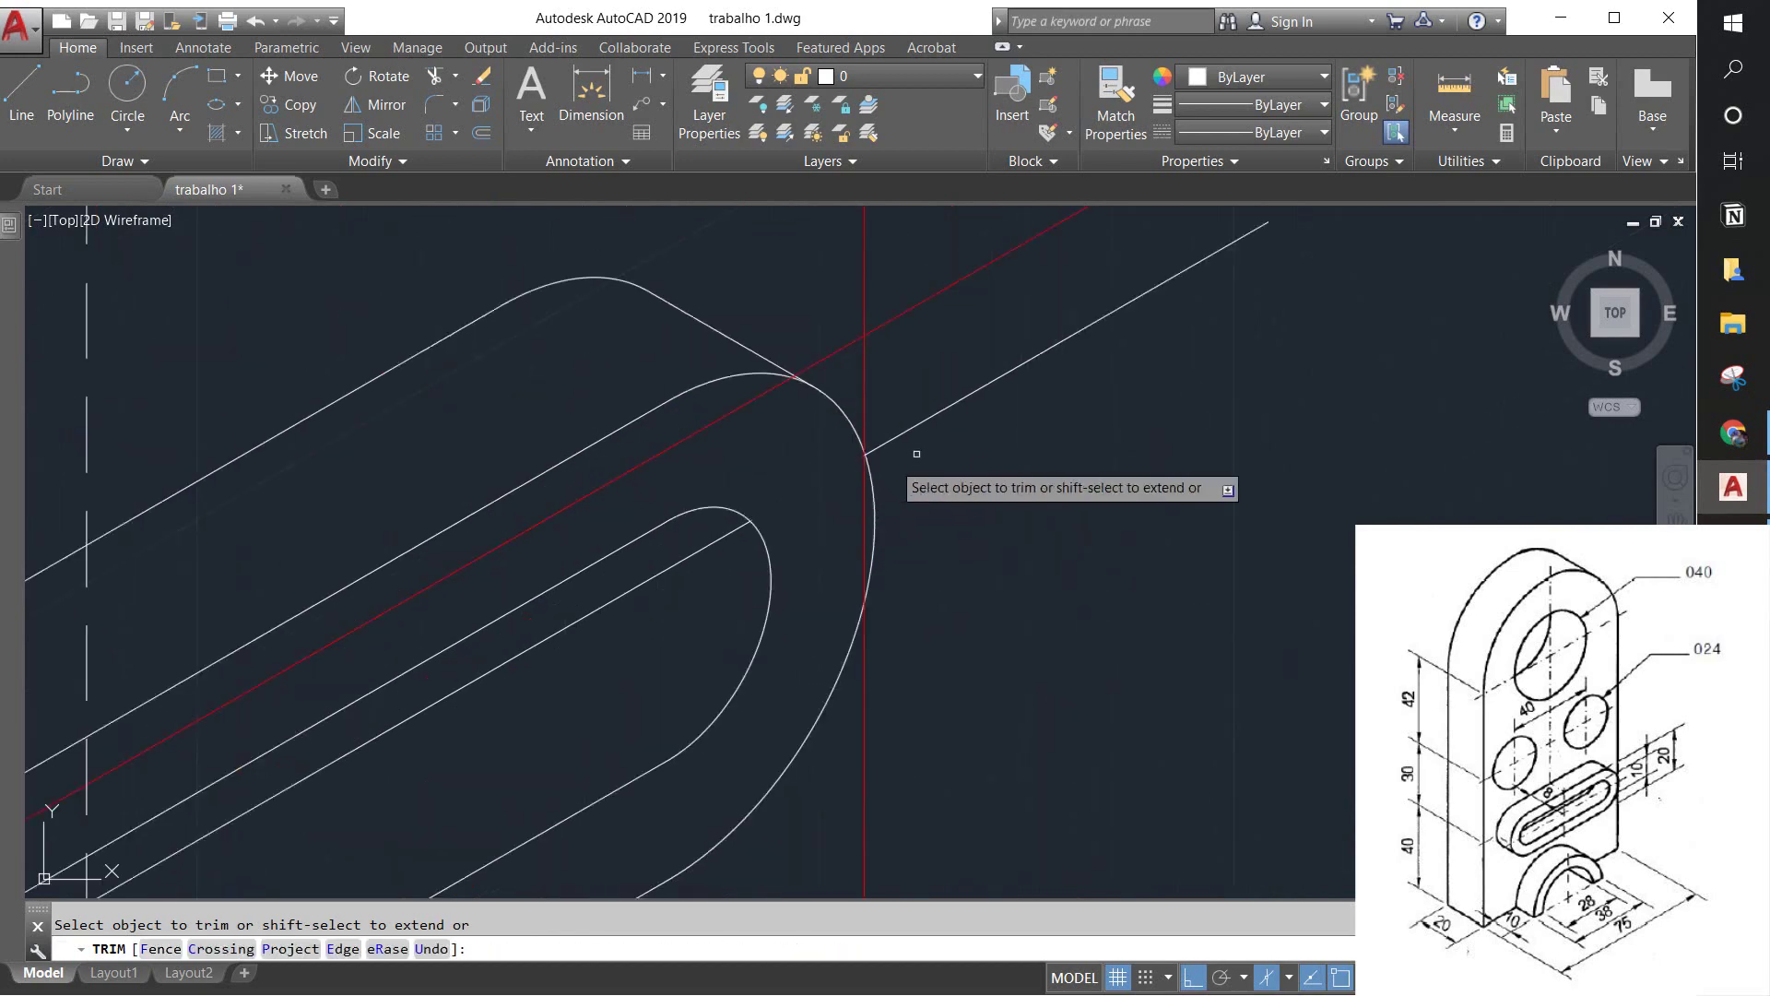
key(Escape)
scroll(765, 631, down, 3)
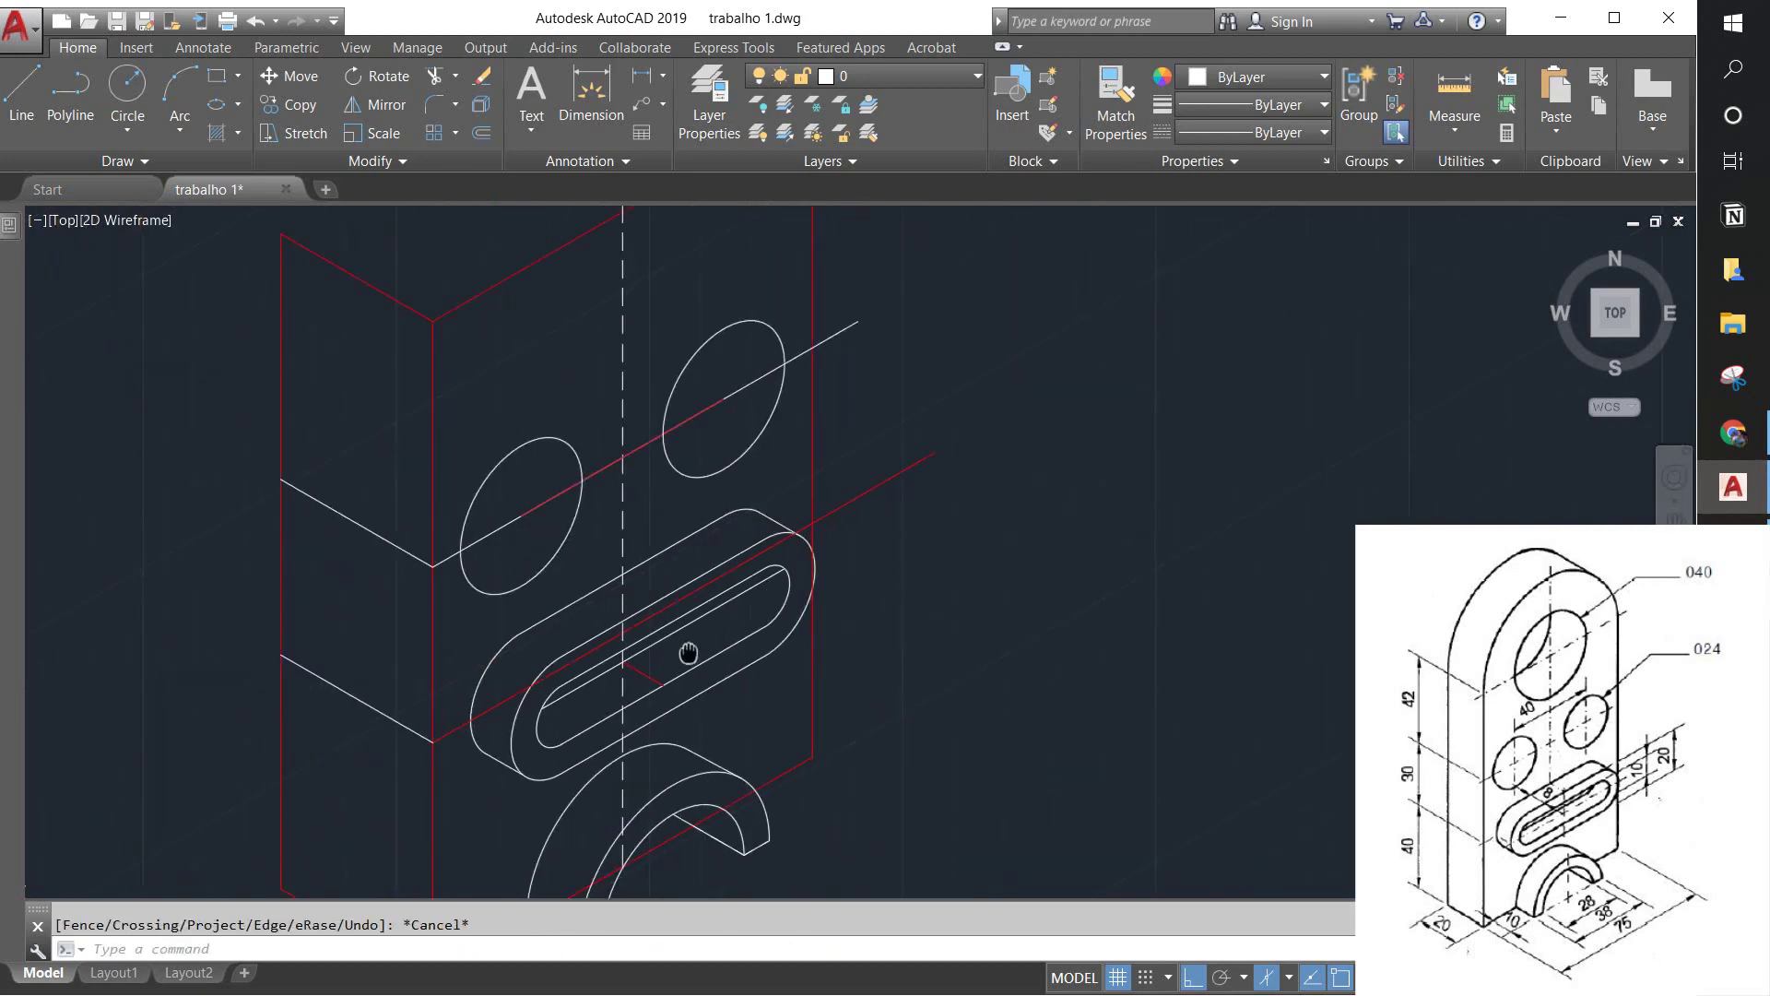
middle_drag(691, 643, 701, 618)
scroll(694, 614, up, 4)
click(705, 596)
click(694, 614)
key(Delete)
scroll(817, 538, down, 2)
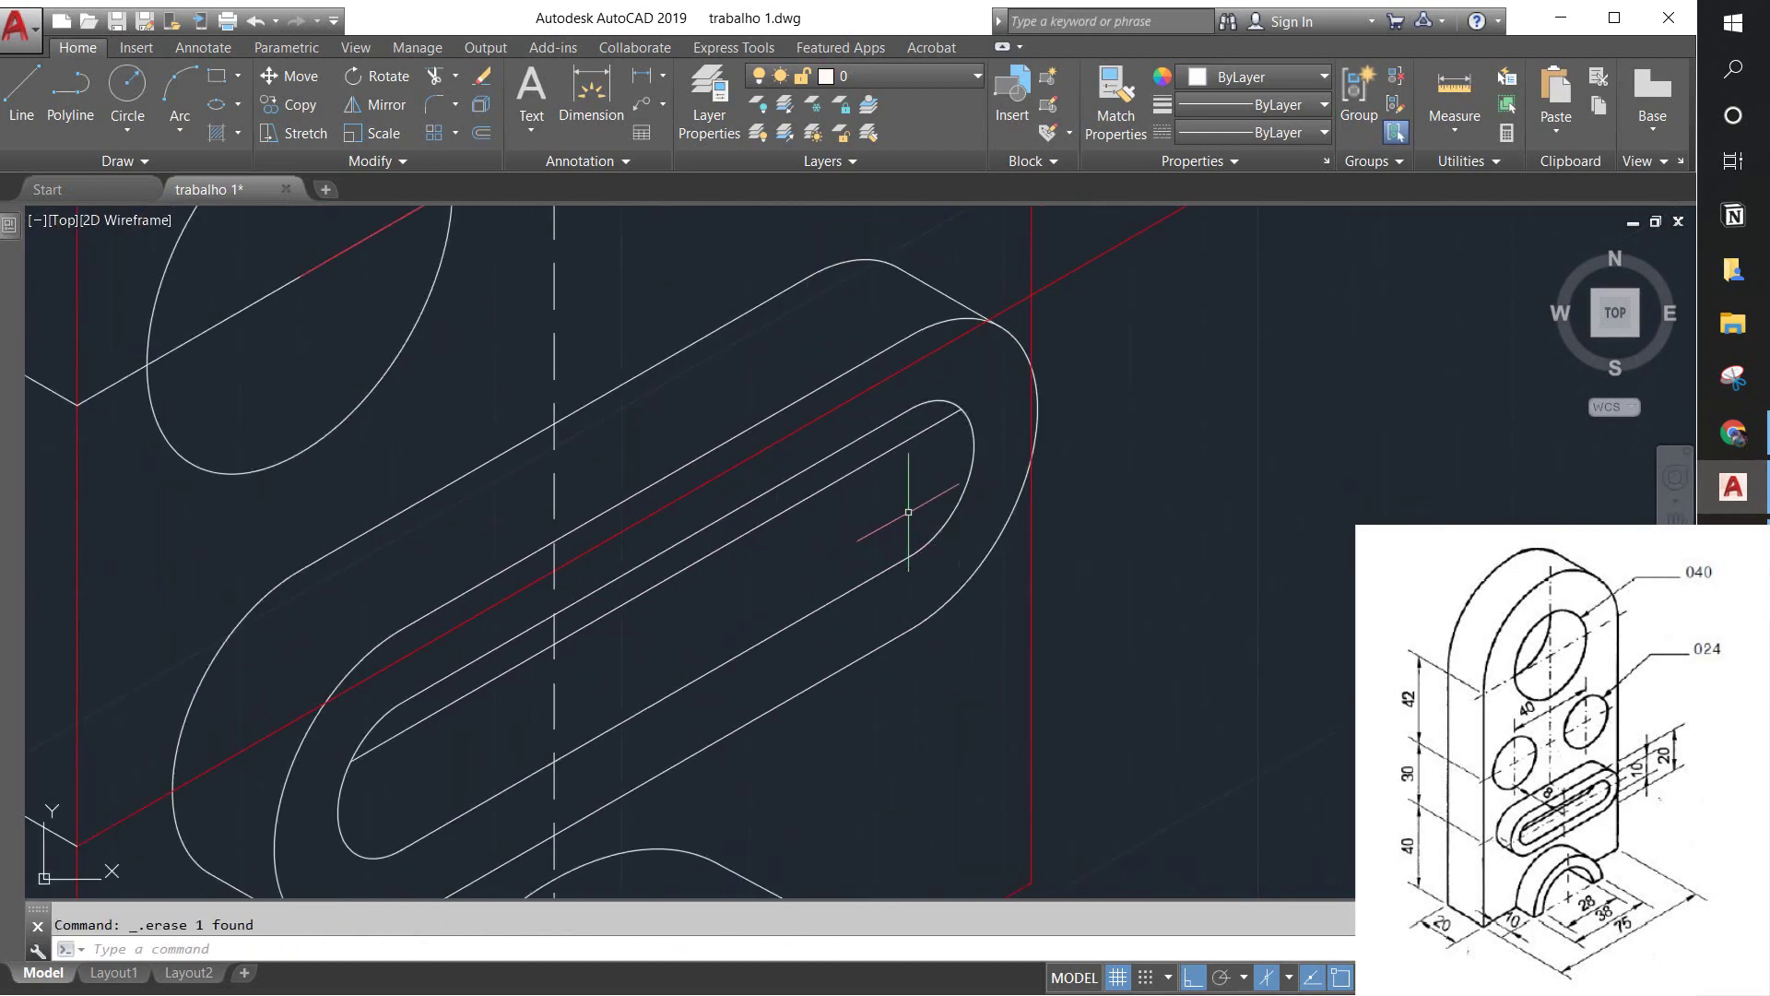
Draw a short guide line inside the slot on the Left isoplane
text(l)
key(Return)
click(910, 481)
click(753, 573)
key(Escape)
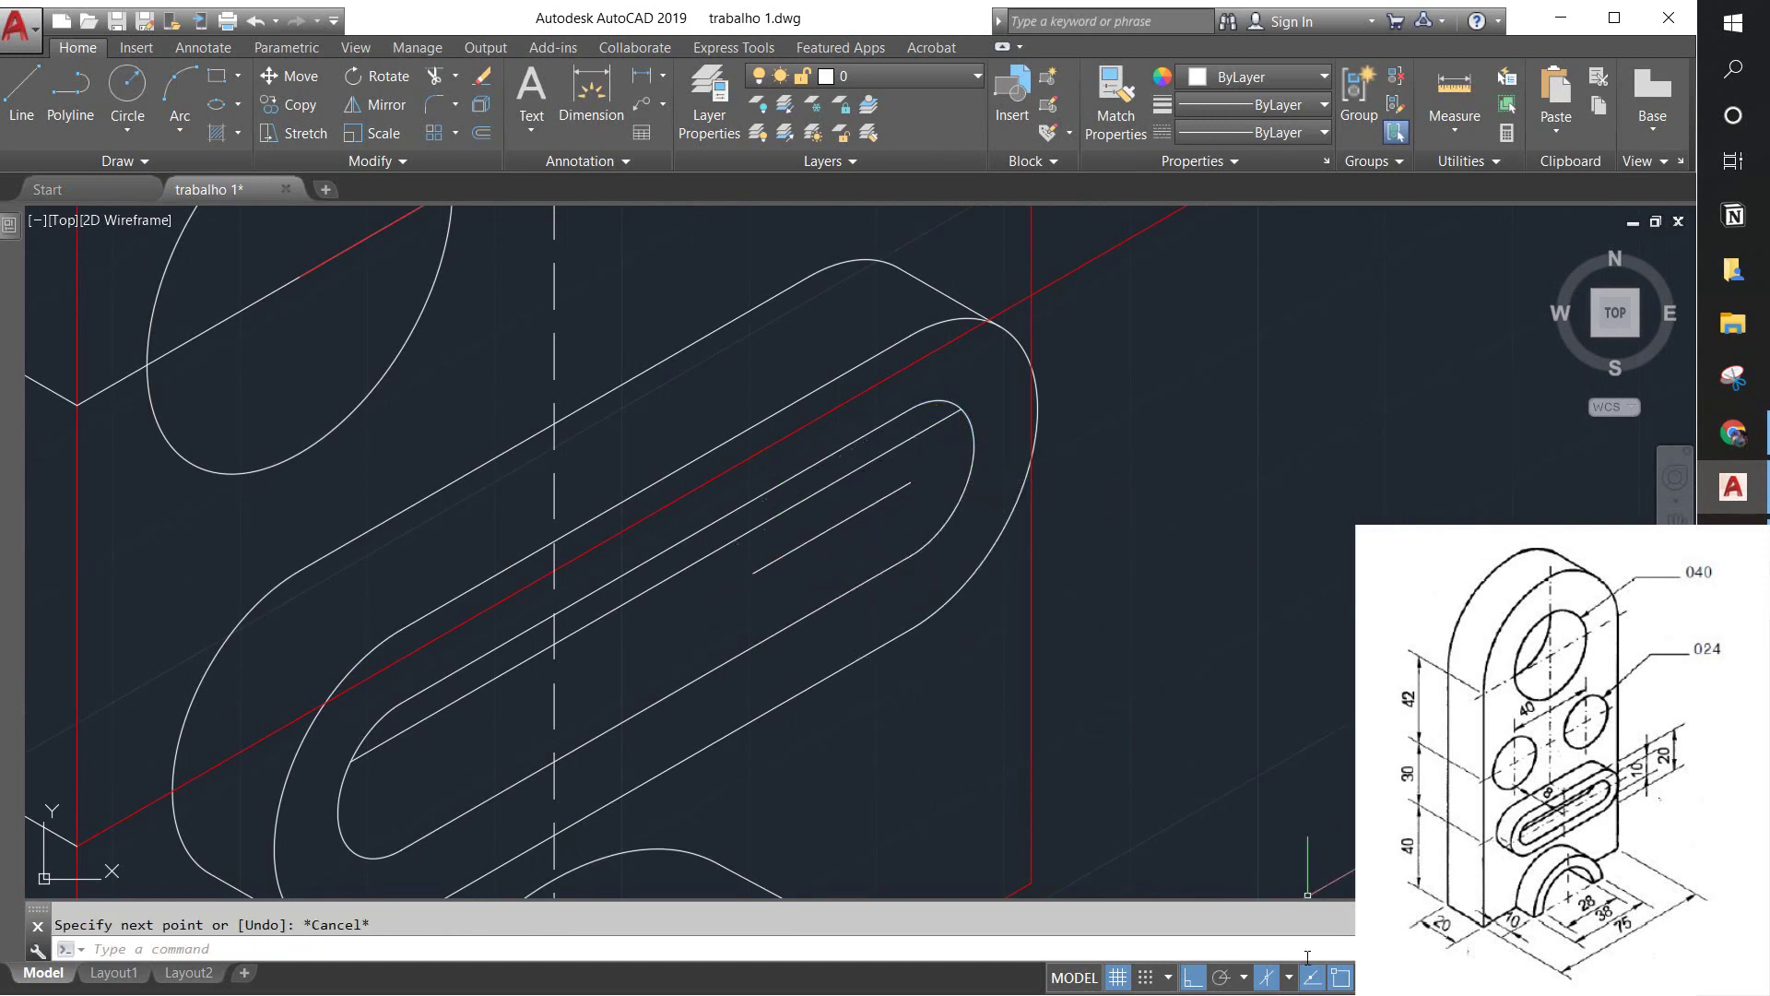
key(F5)
text(l)
key(Return)
click(910, 481)
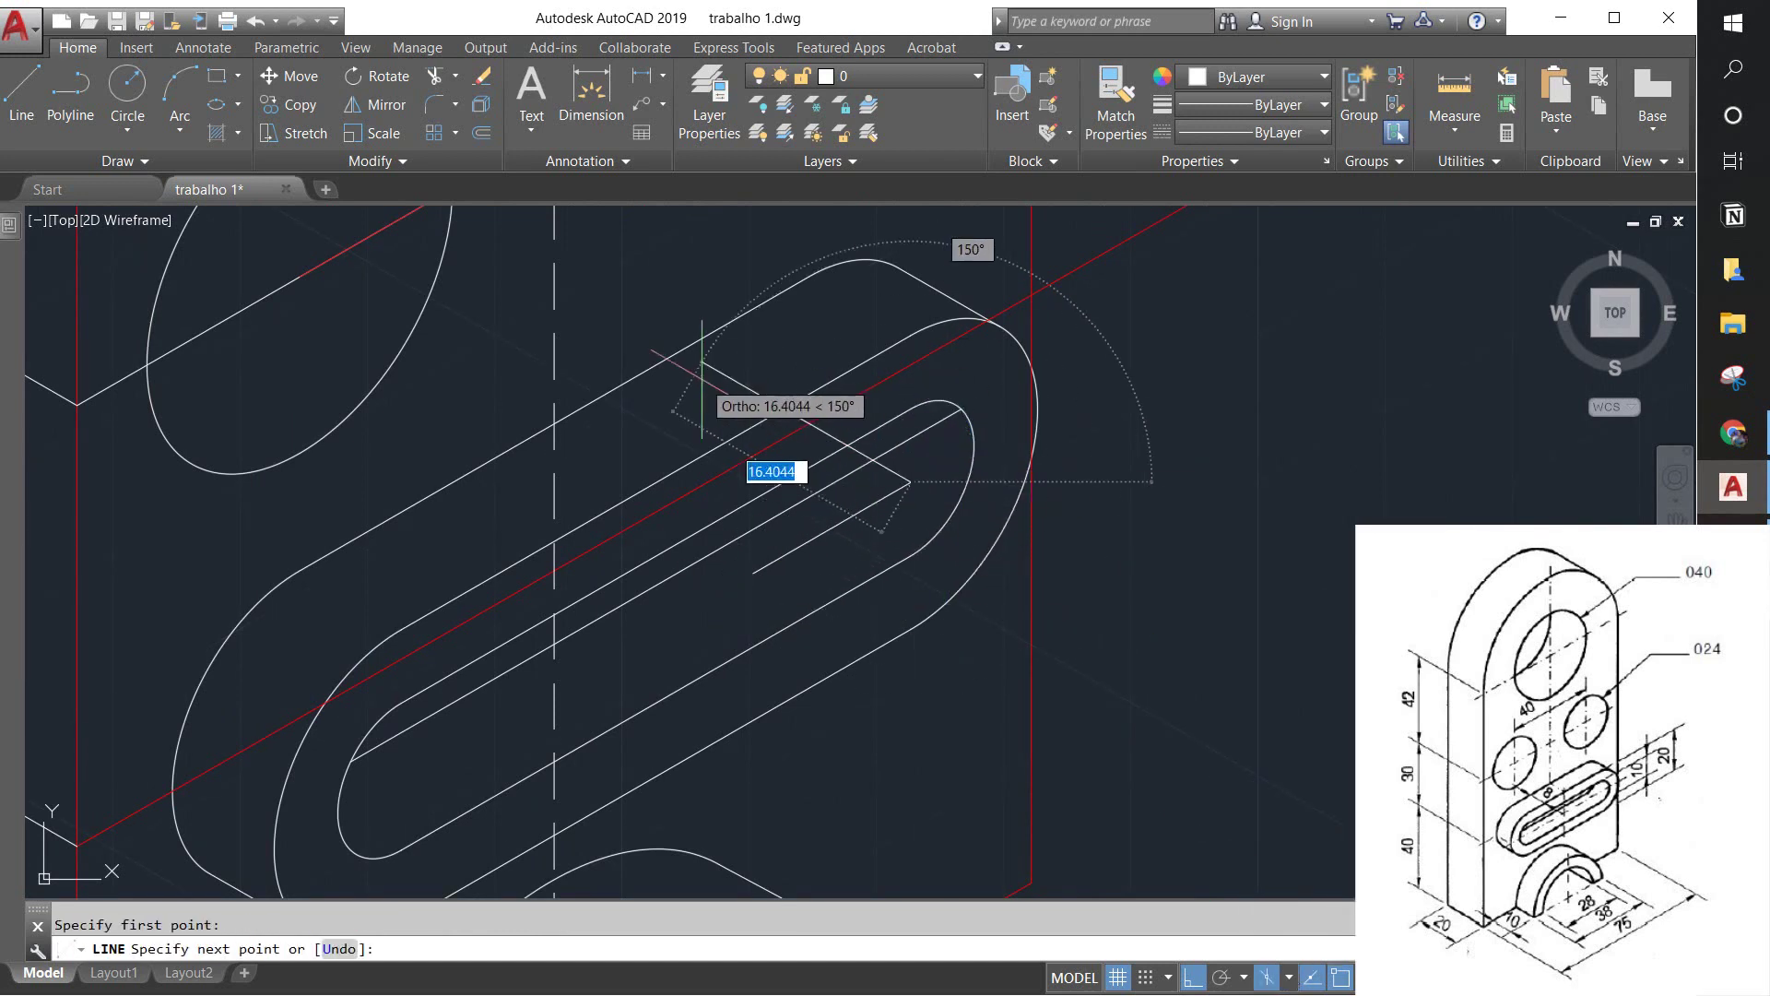
Place a radius-10 isocircle centred at the guide line's end
key(Return)
text(i)
key(Return)
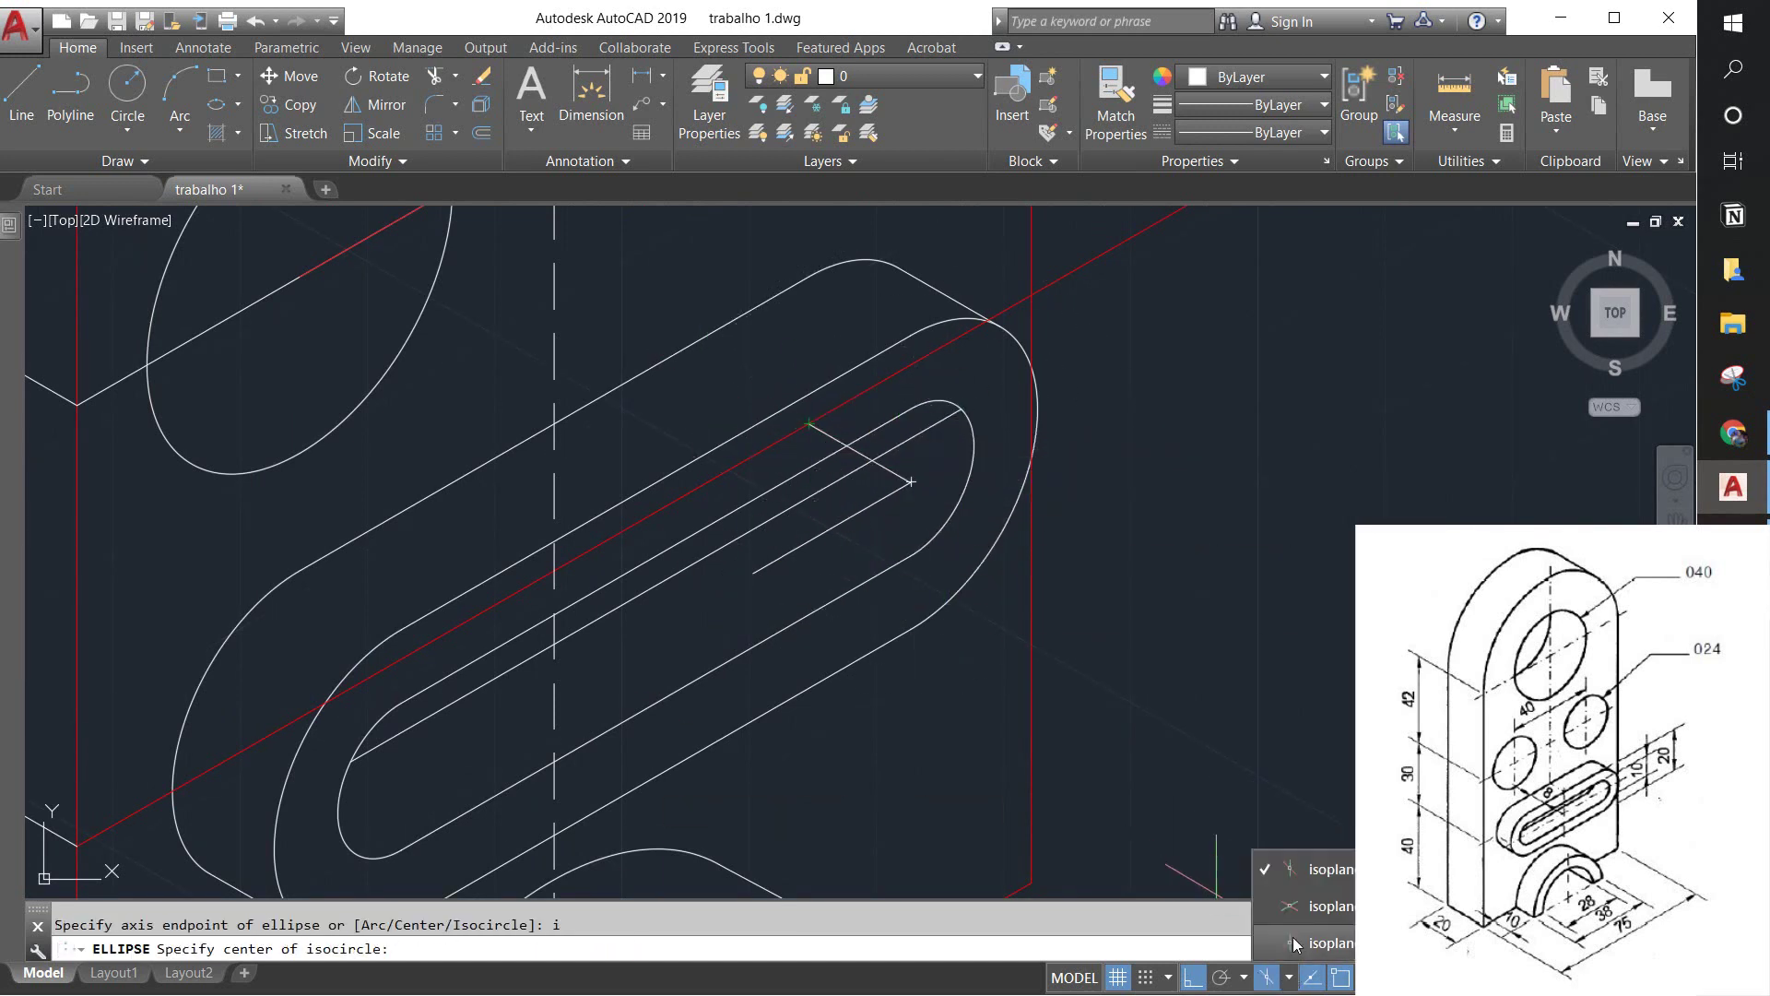
click(1294, 945)
click(808, 423)
text(10)
key(Return)
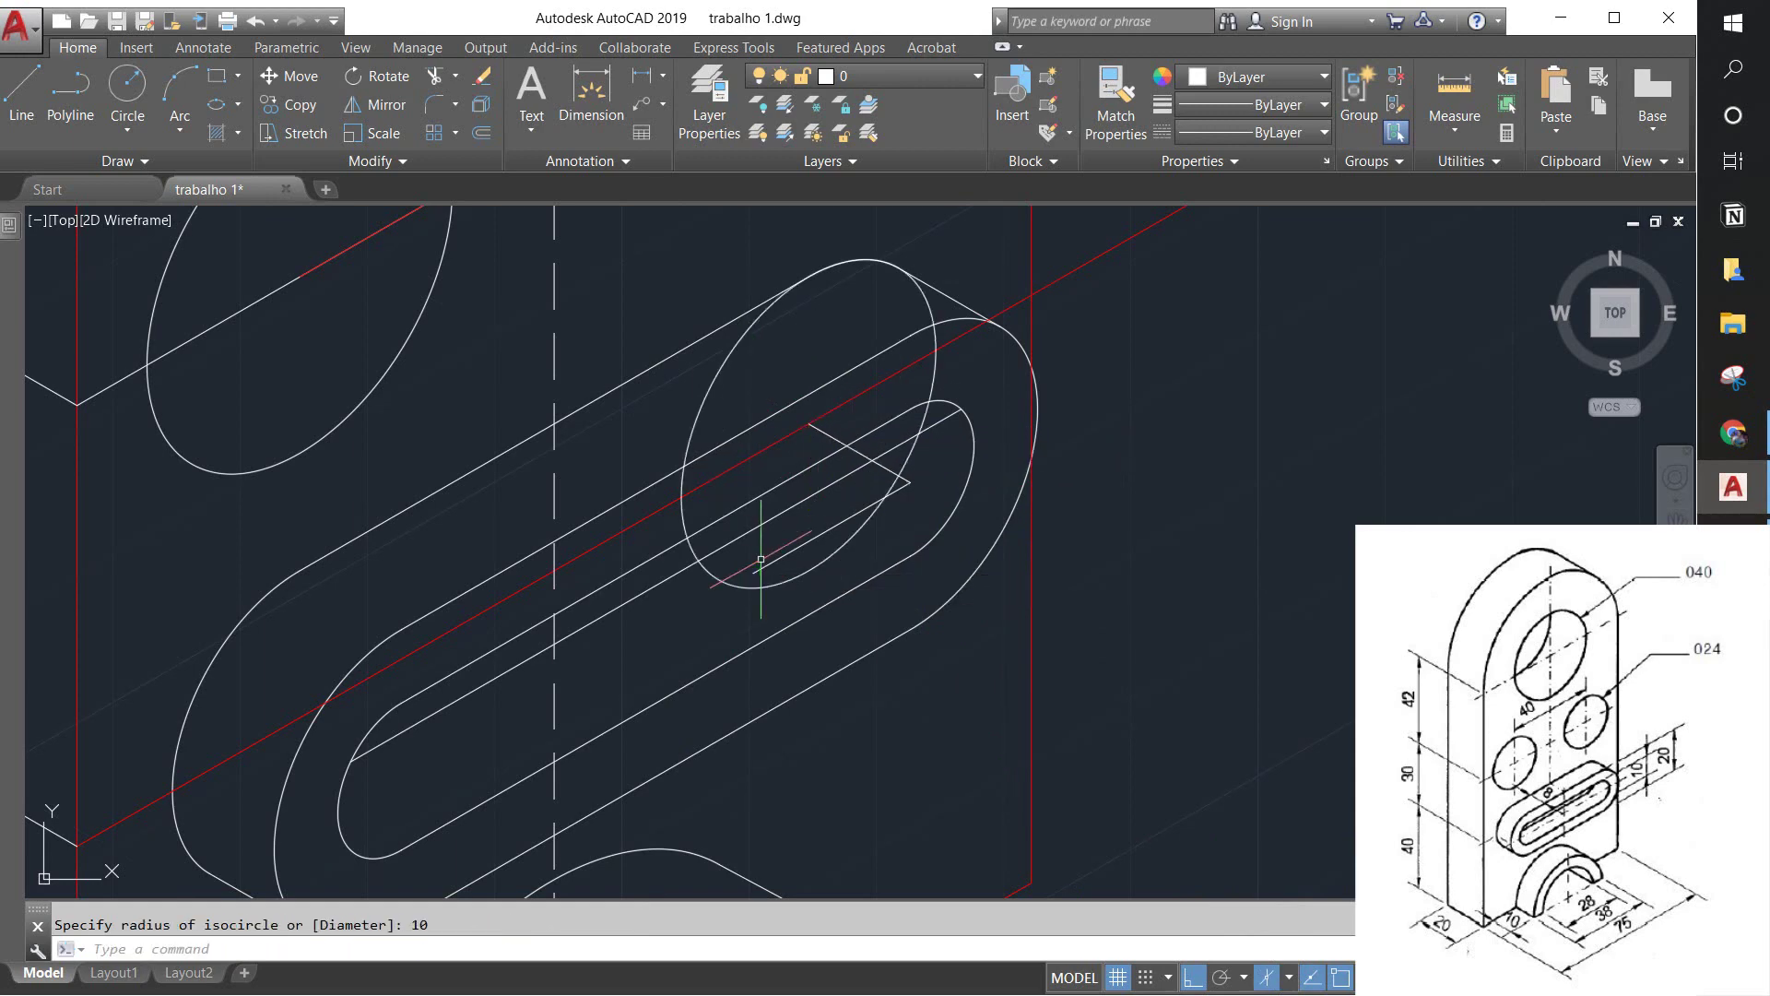
Try filleting the slot corner, then undo it
scroll(761, 558, up, 4)
text(f)
key(Return)
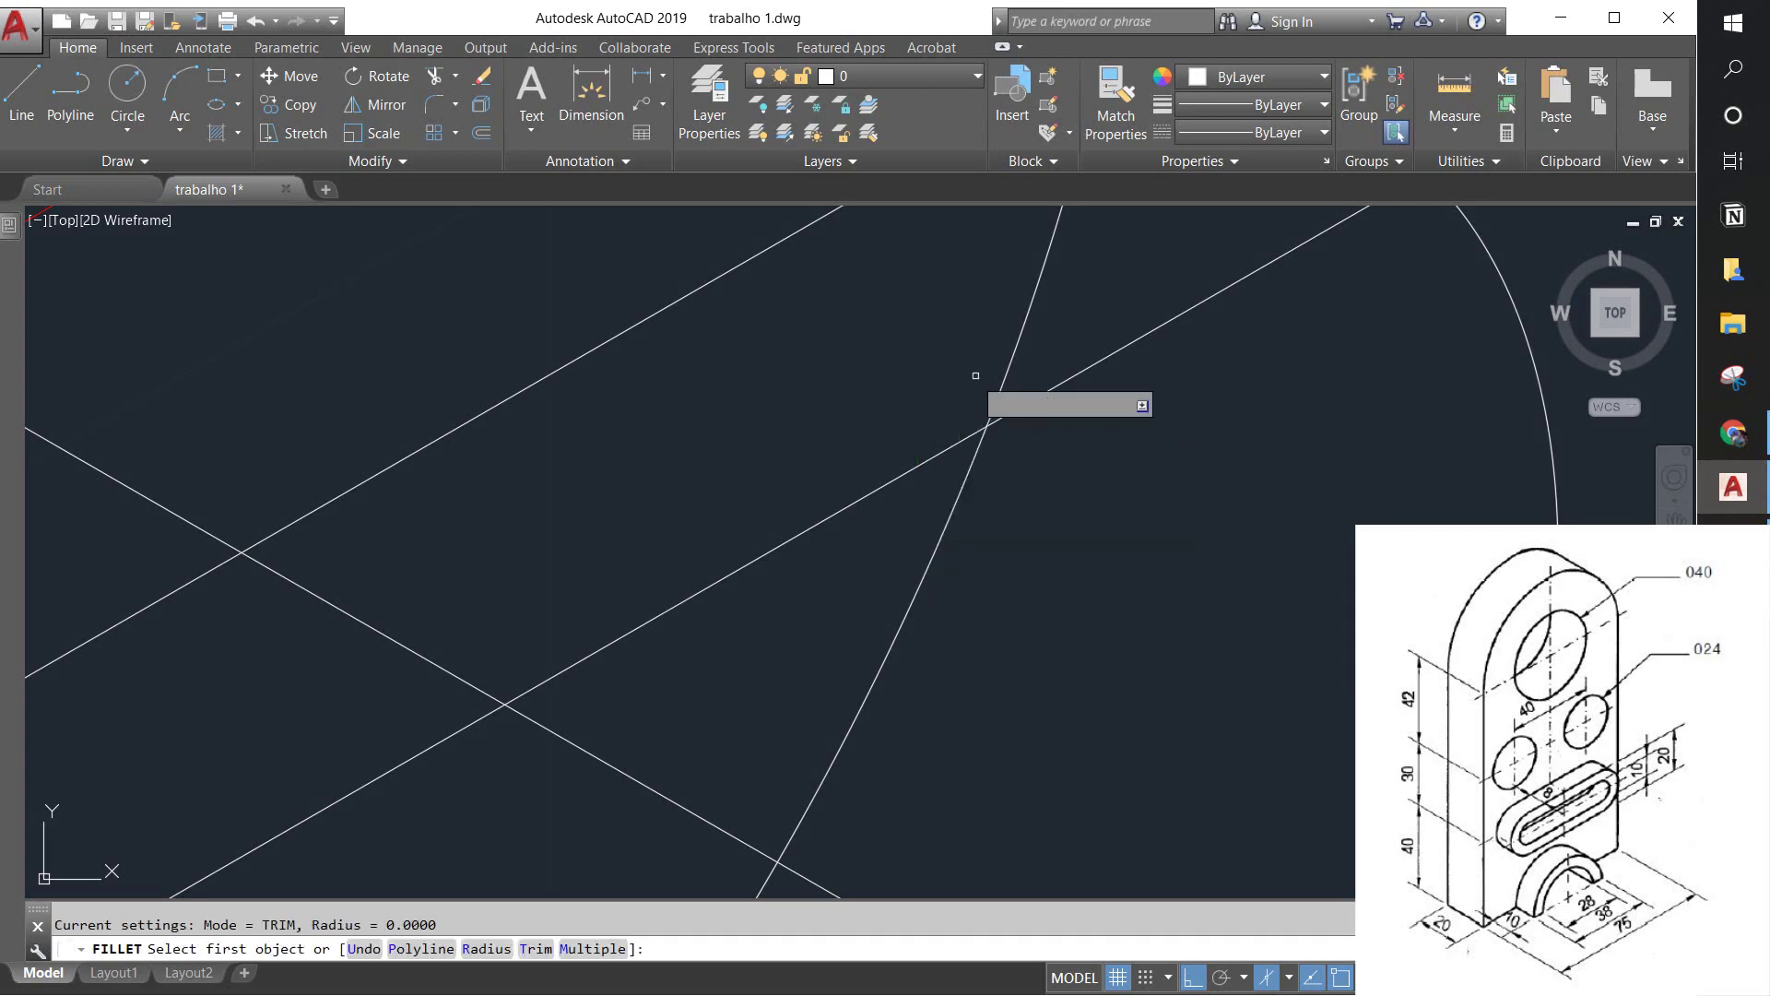
click(922, 457)
scroll(961, 641, down, 4)
scroll(963, 618, up, 5)
key(ctrl+z)
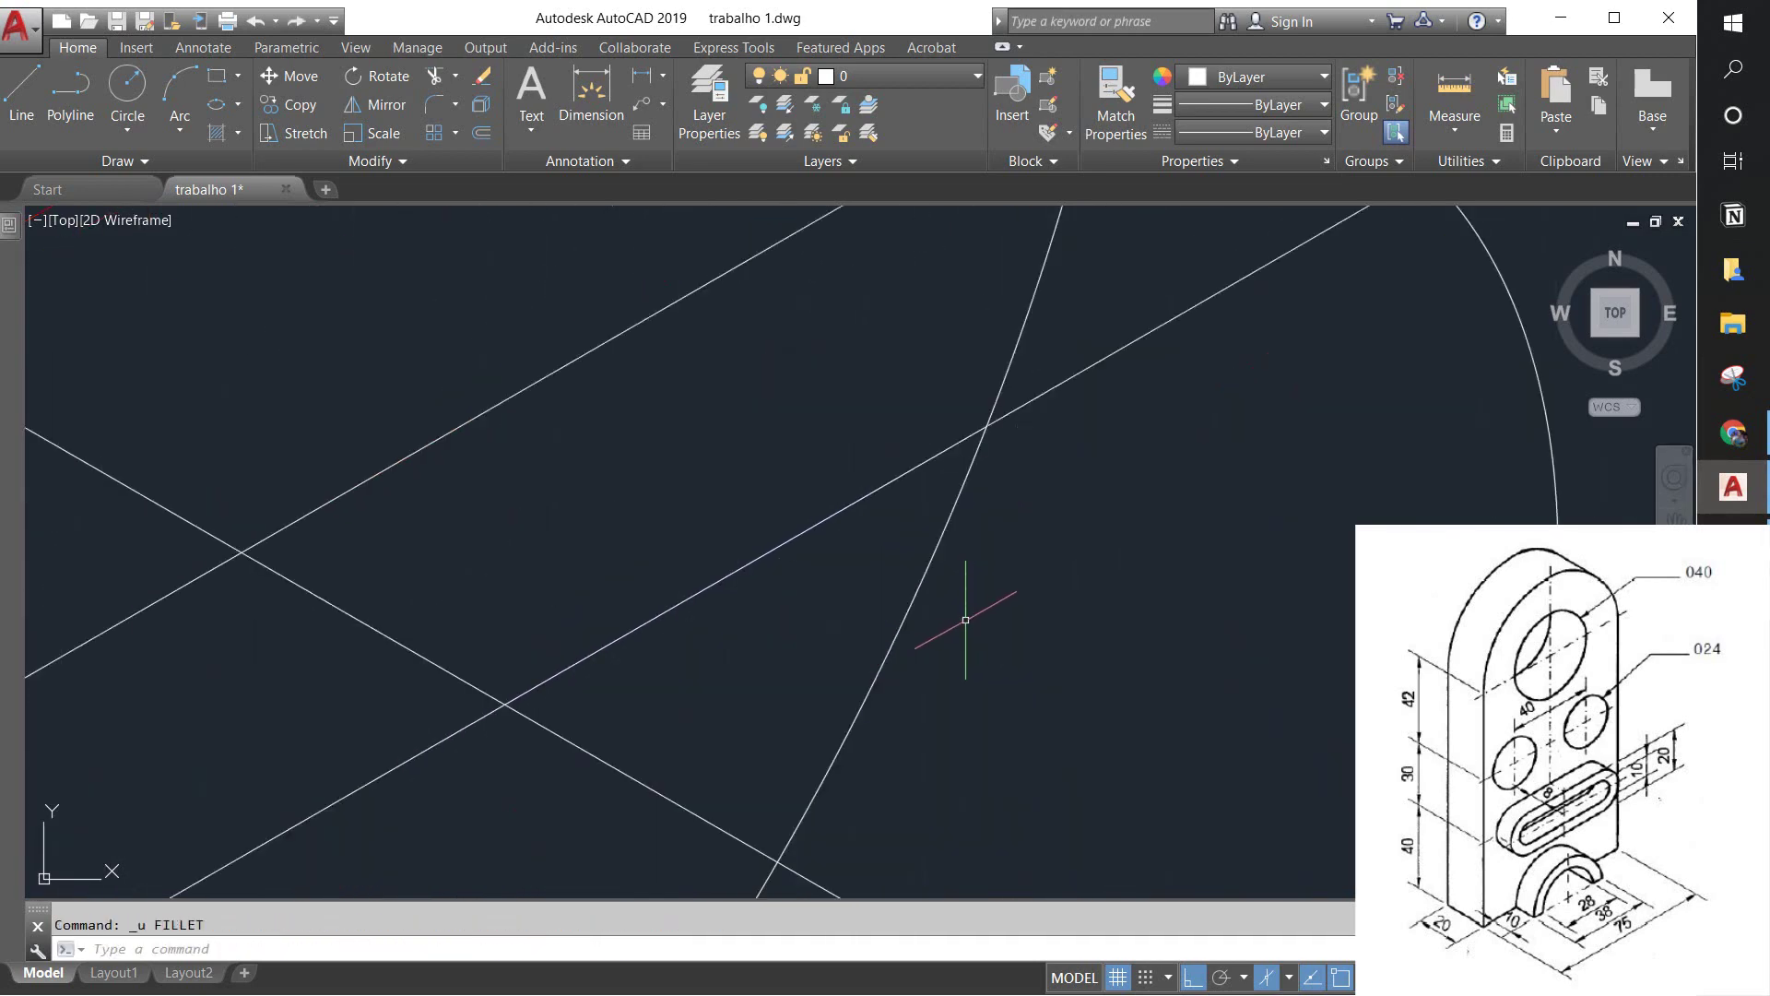
scroll(950, 553, down, 5)
scroll(879, 650, up, 3)
Trim away the excess right-side pieces of the isocircle
text(tr)
key(Return)
key(Return)
scroll(954, 682, down, 3)
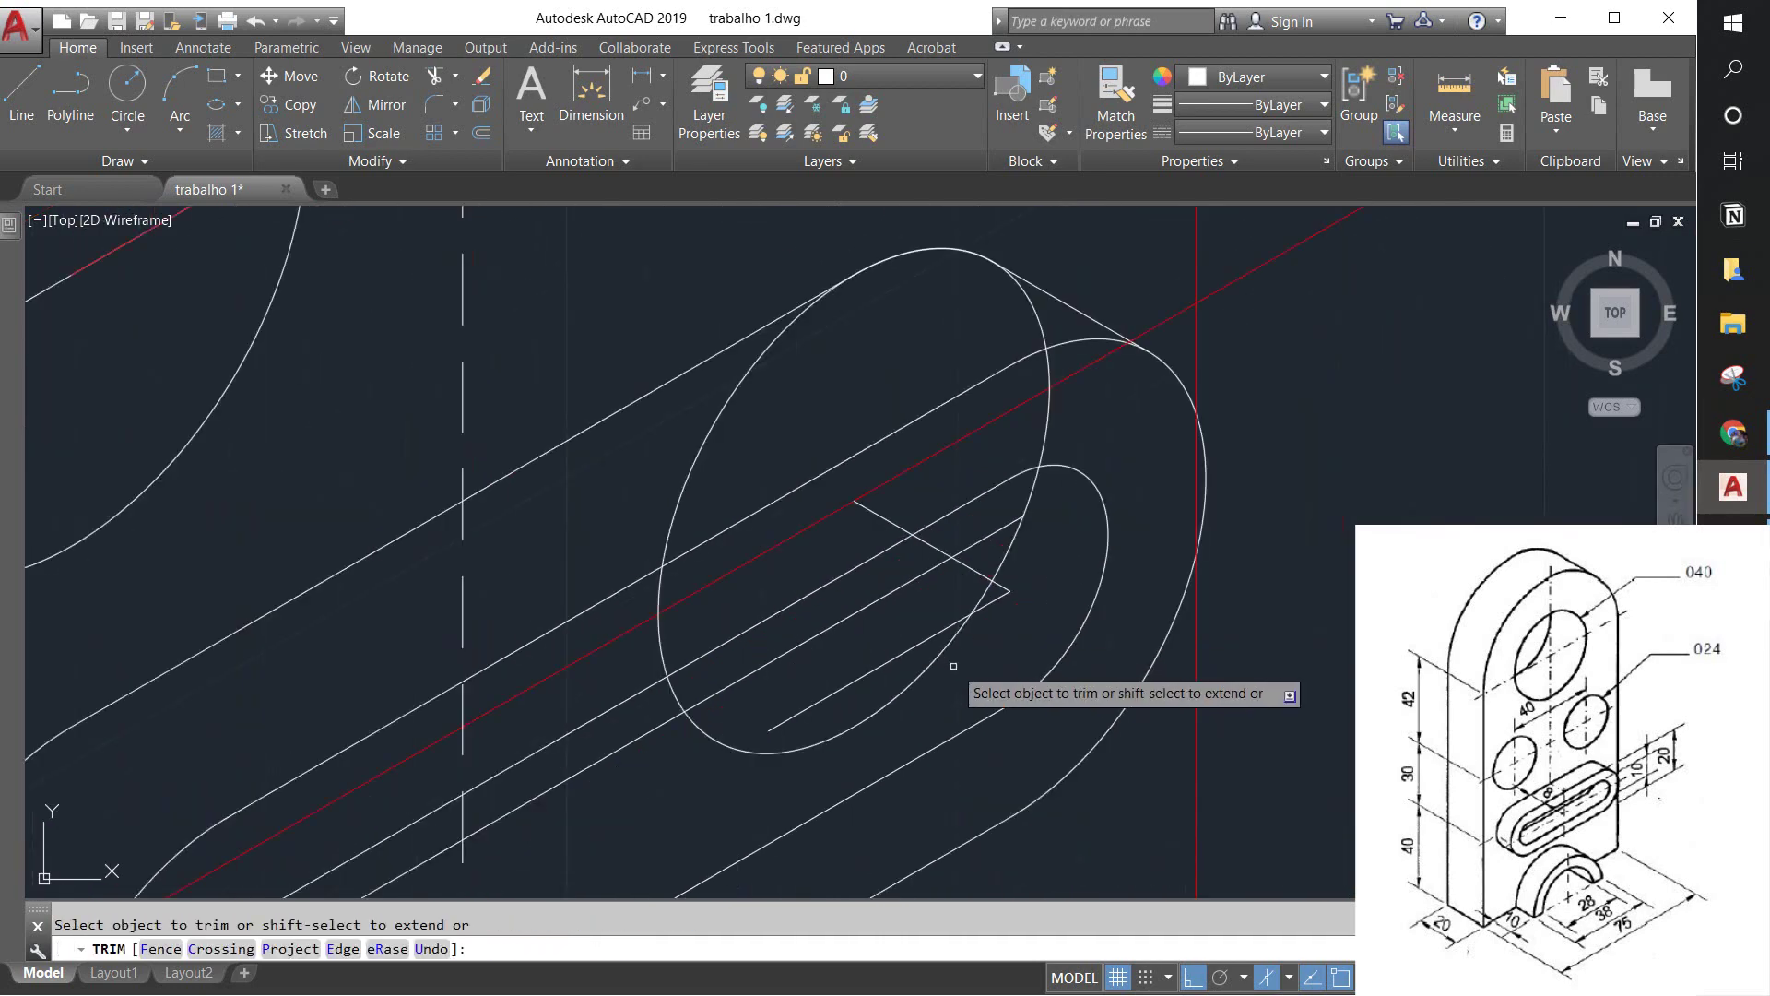
click(1046, 368)
click(1039, 450)
scroll(1060, 554, up, 4)
key(Escape)
Erase the short diagonal guide line and try stretching the short line near the slot end
click(613, 454)
key(Delete)
scroll(1010, 574, down, 3)
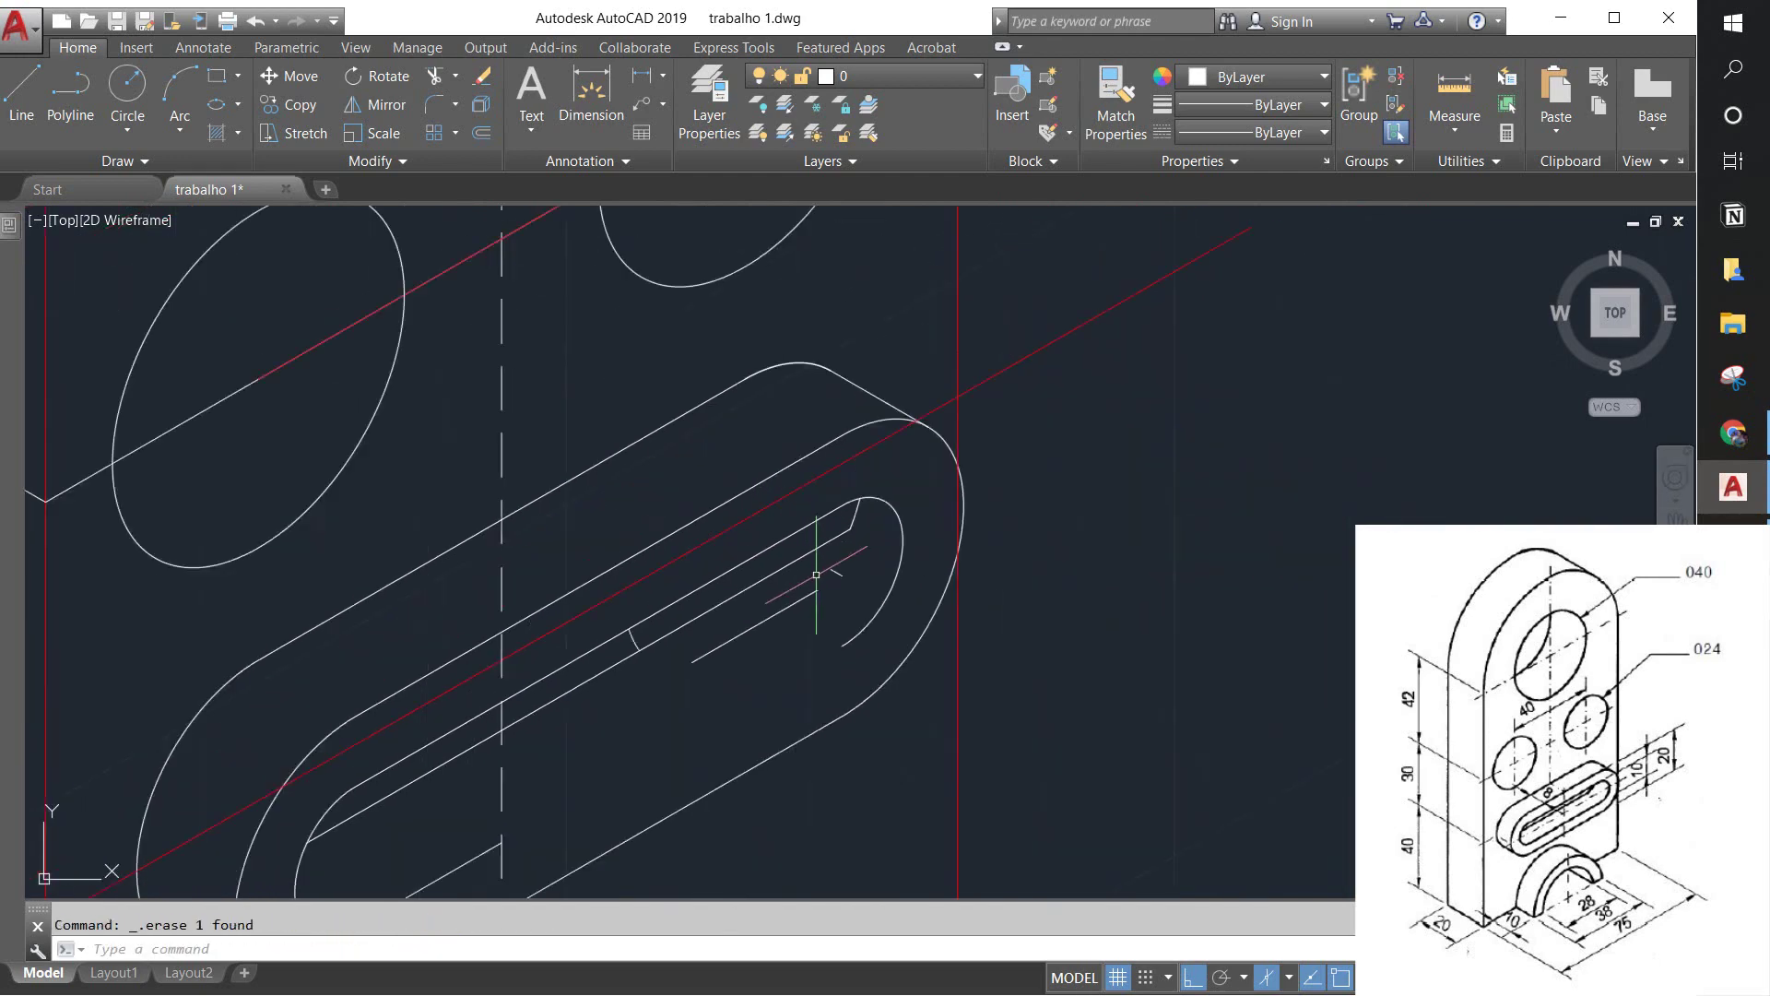
scroll(1009, 574, up, 3)
click(1009, 574)
click(1146, 483)
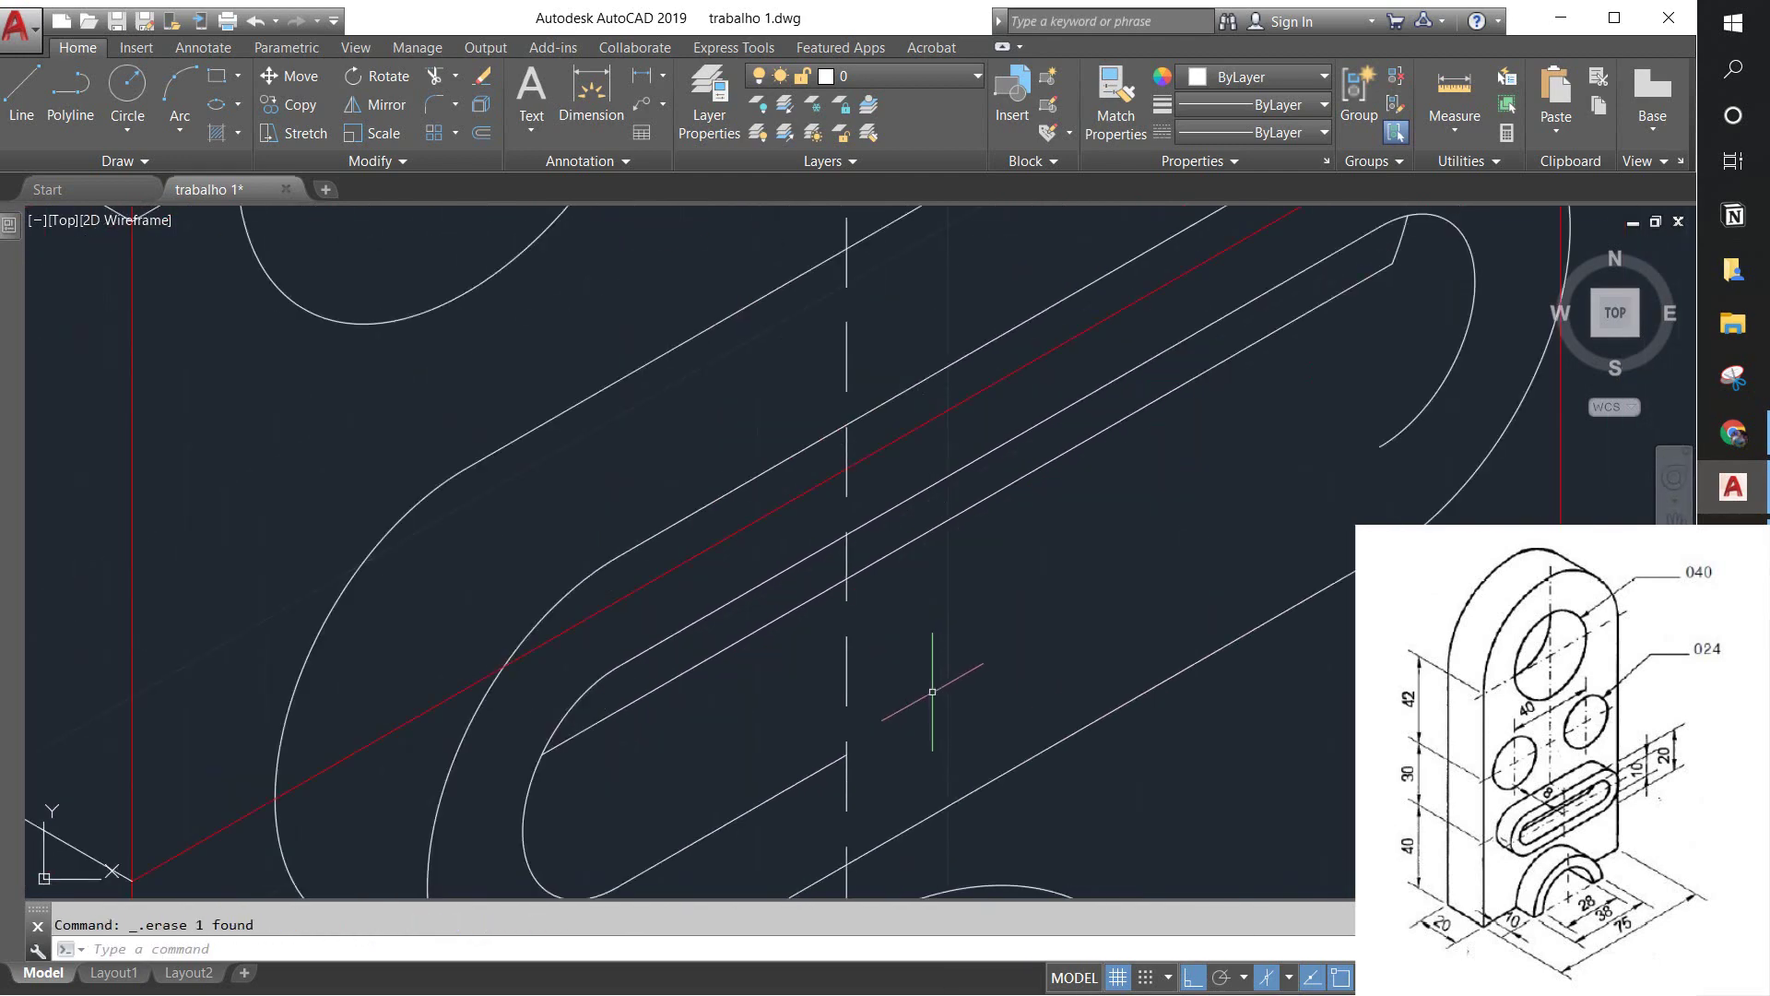
scroll(1060, 554, up, 3)
click(857, 733)
key(Escape)
scroll(912, 657, down, 3)
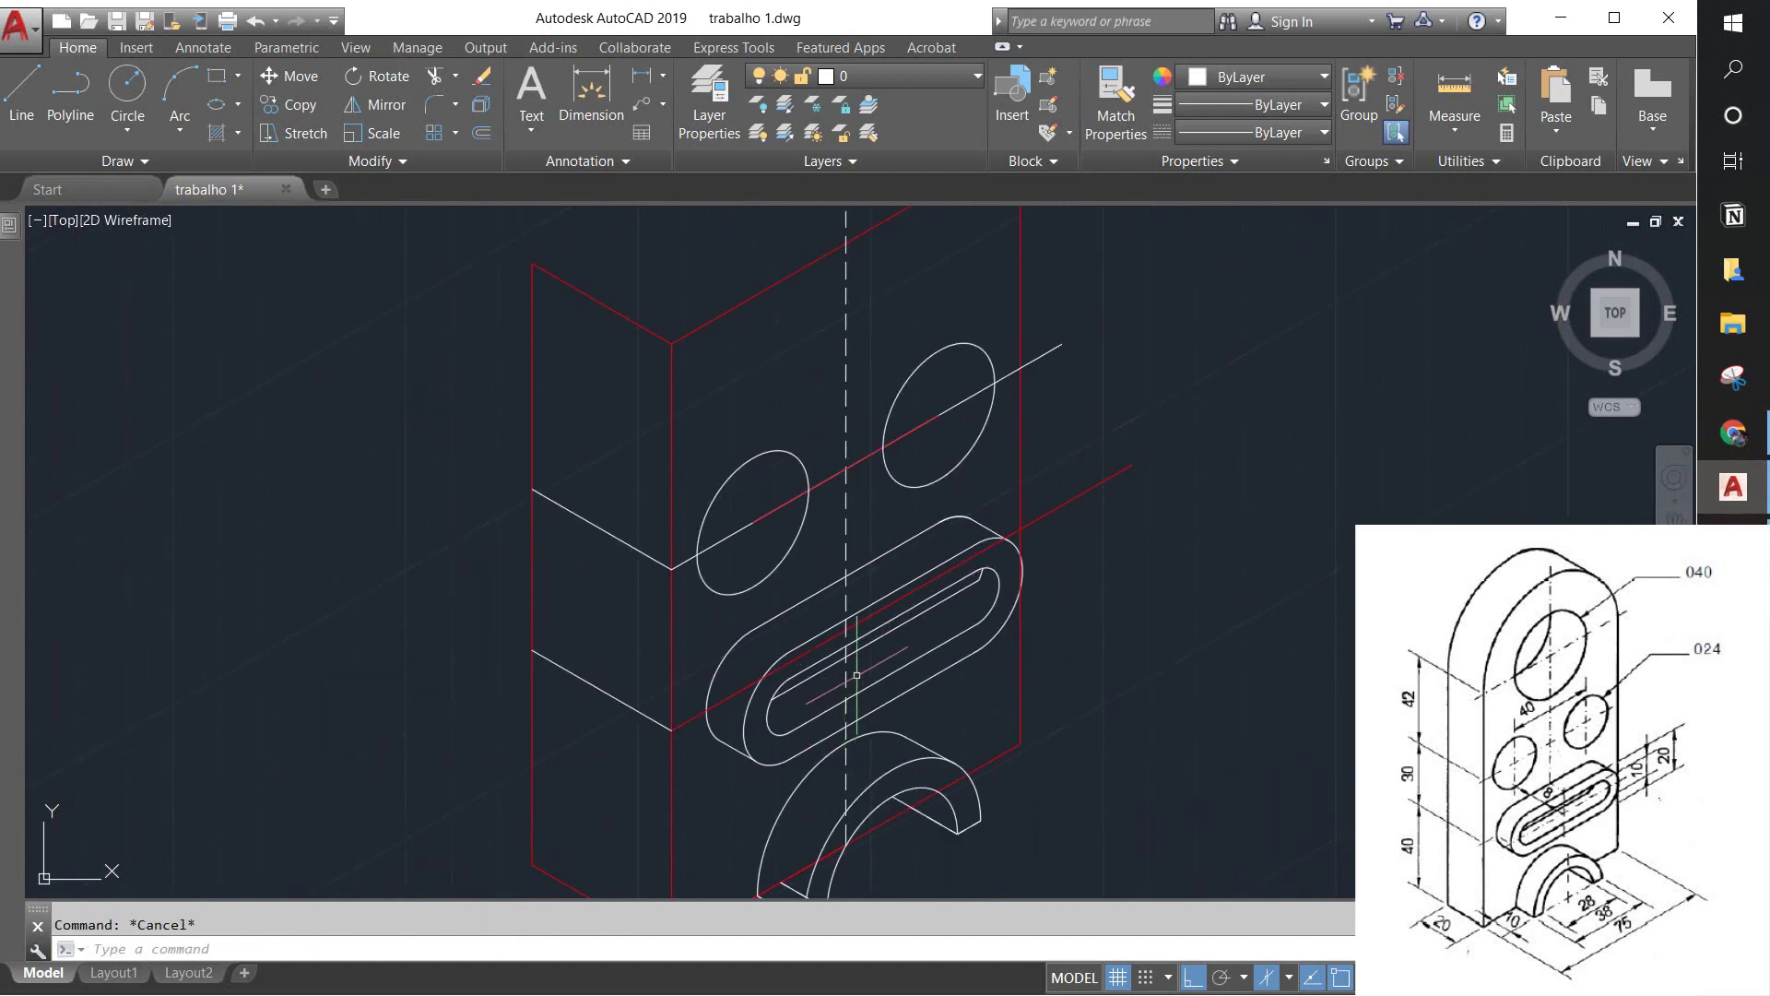
scroll(857, 675, down, 3)
scroll(822, 543, up, 3)
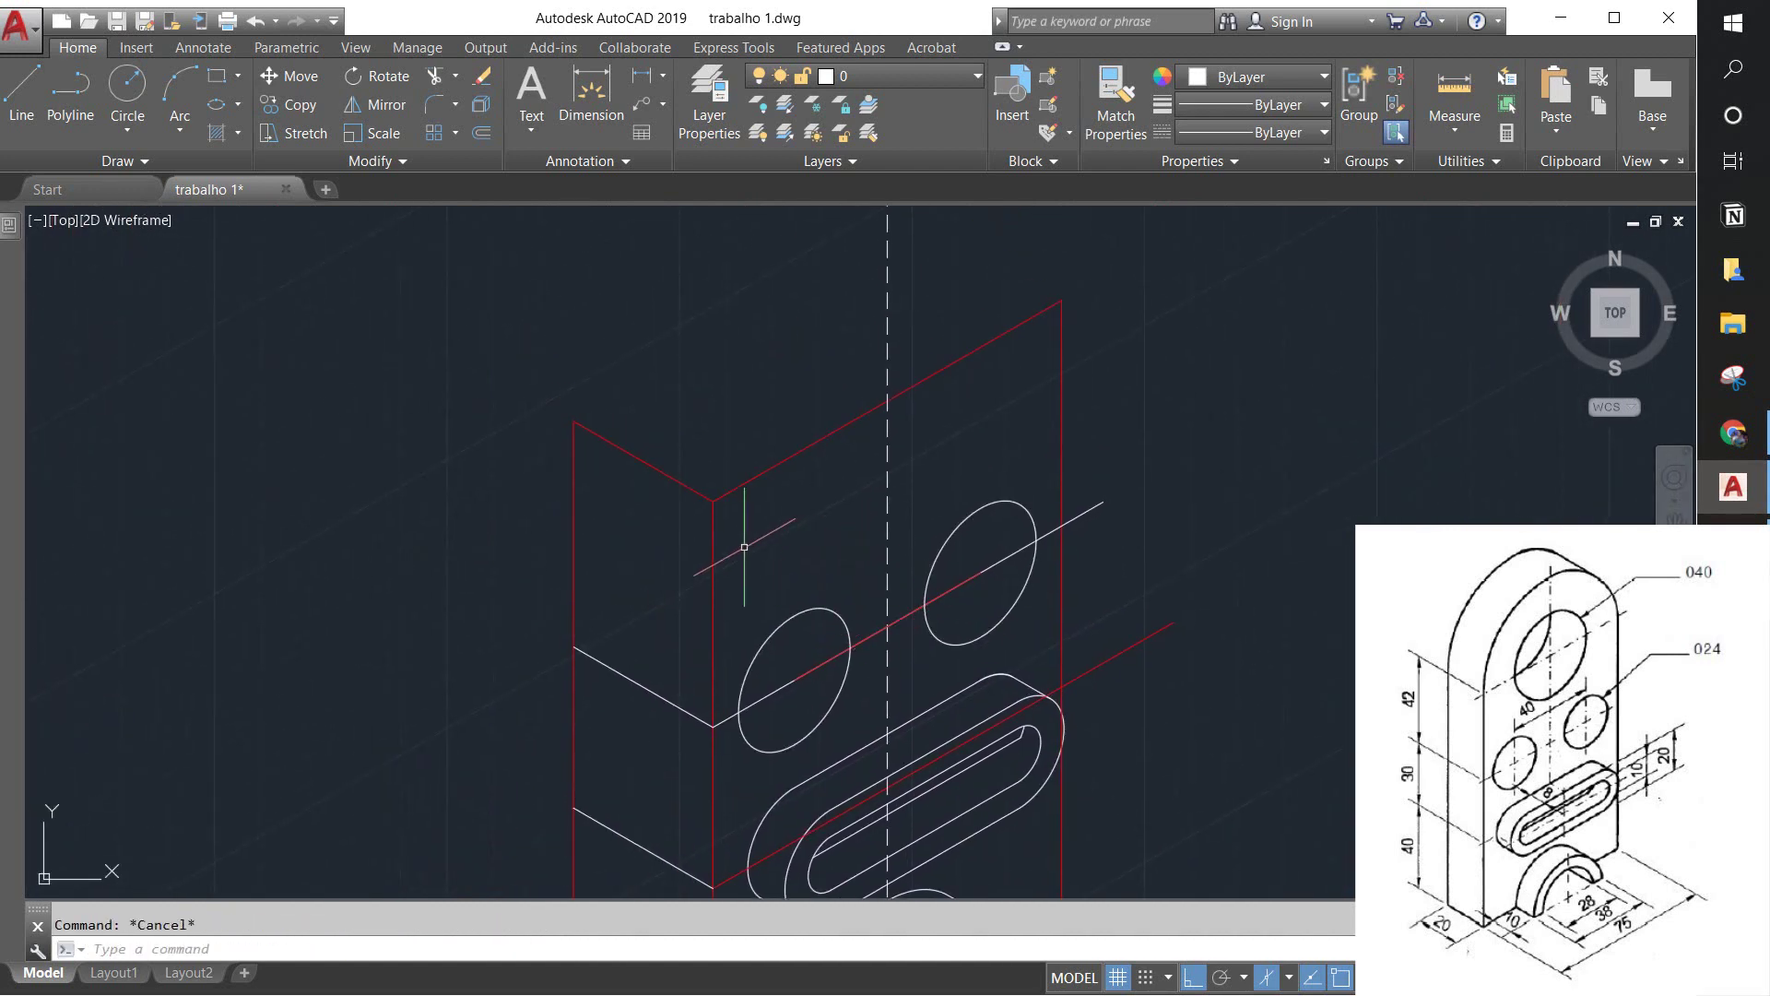
Draw a 37.5-radius isometric circle at the top of the bracket's centre line
middle_drag(892, 464, 950, 607)
text(el)
key(Return)
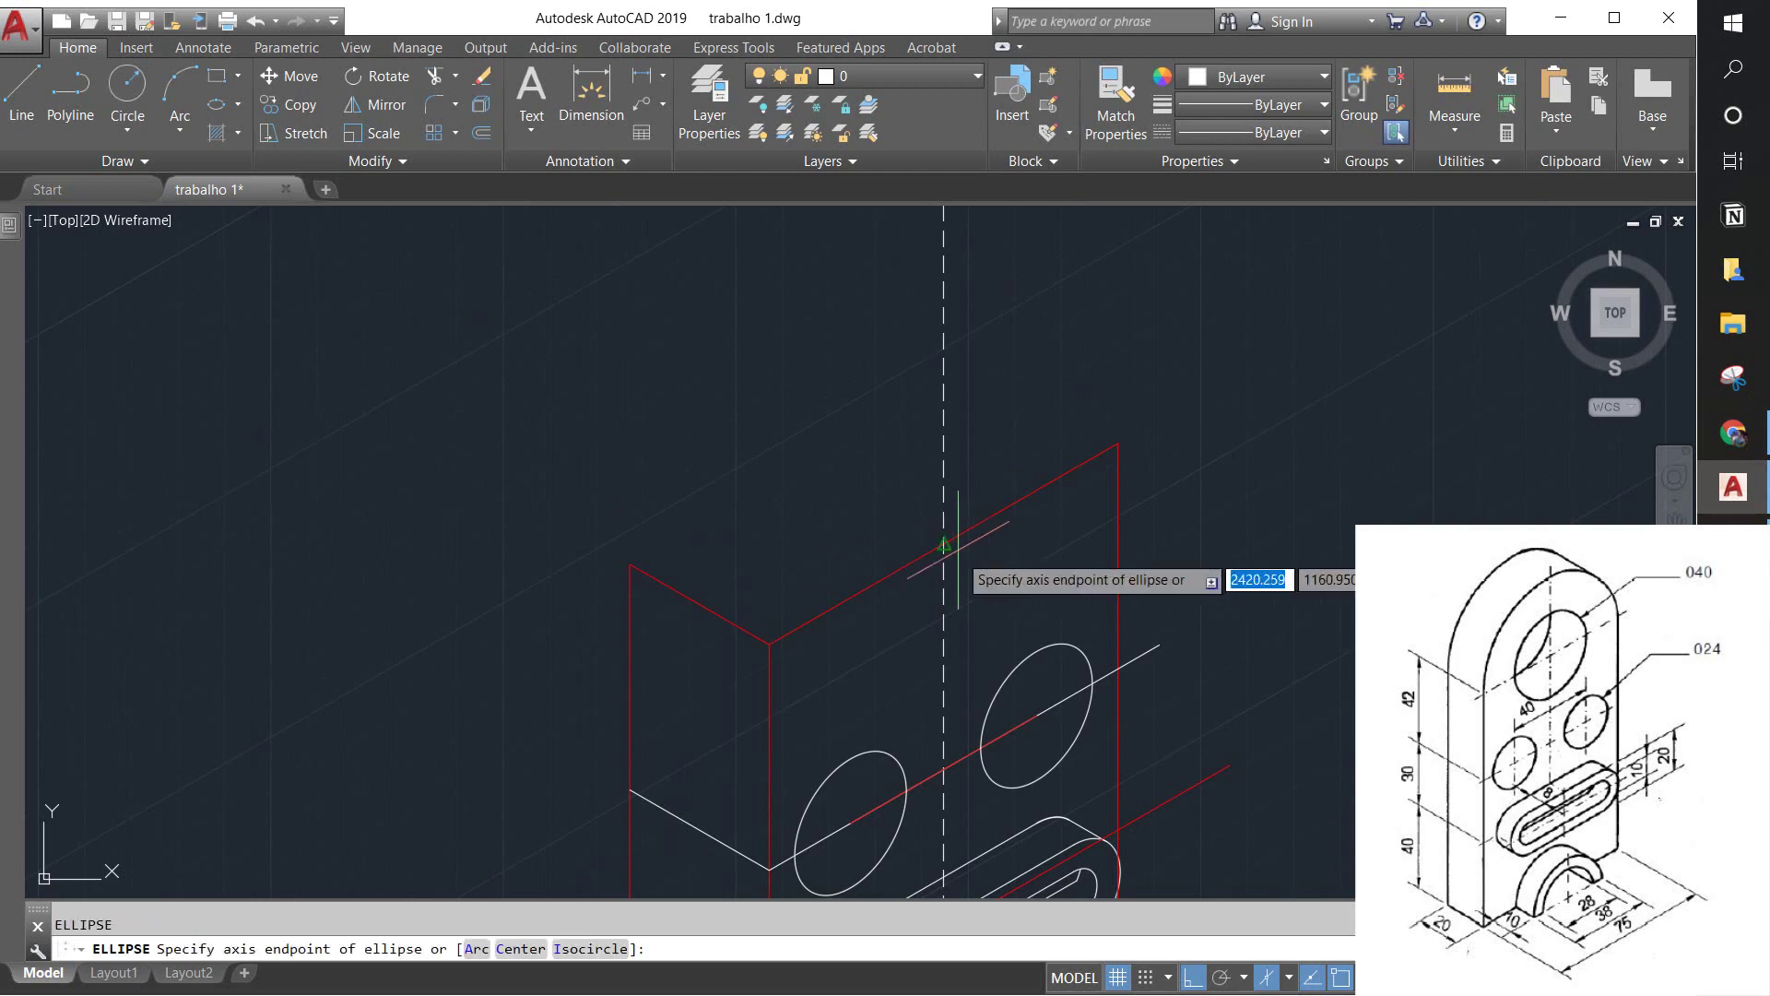
text(i)
key(Return)
click(943, 544)
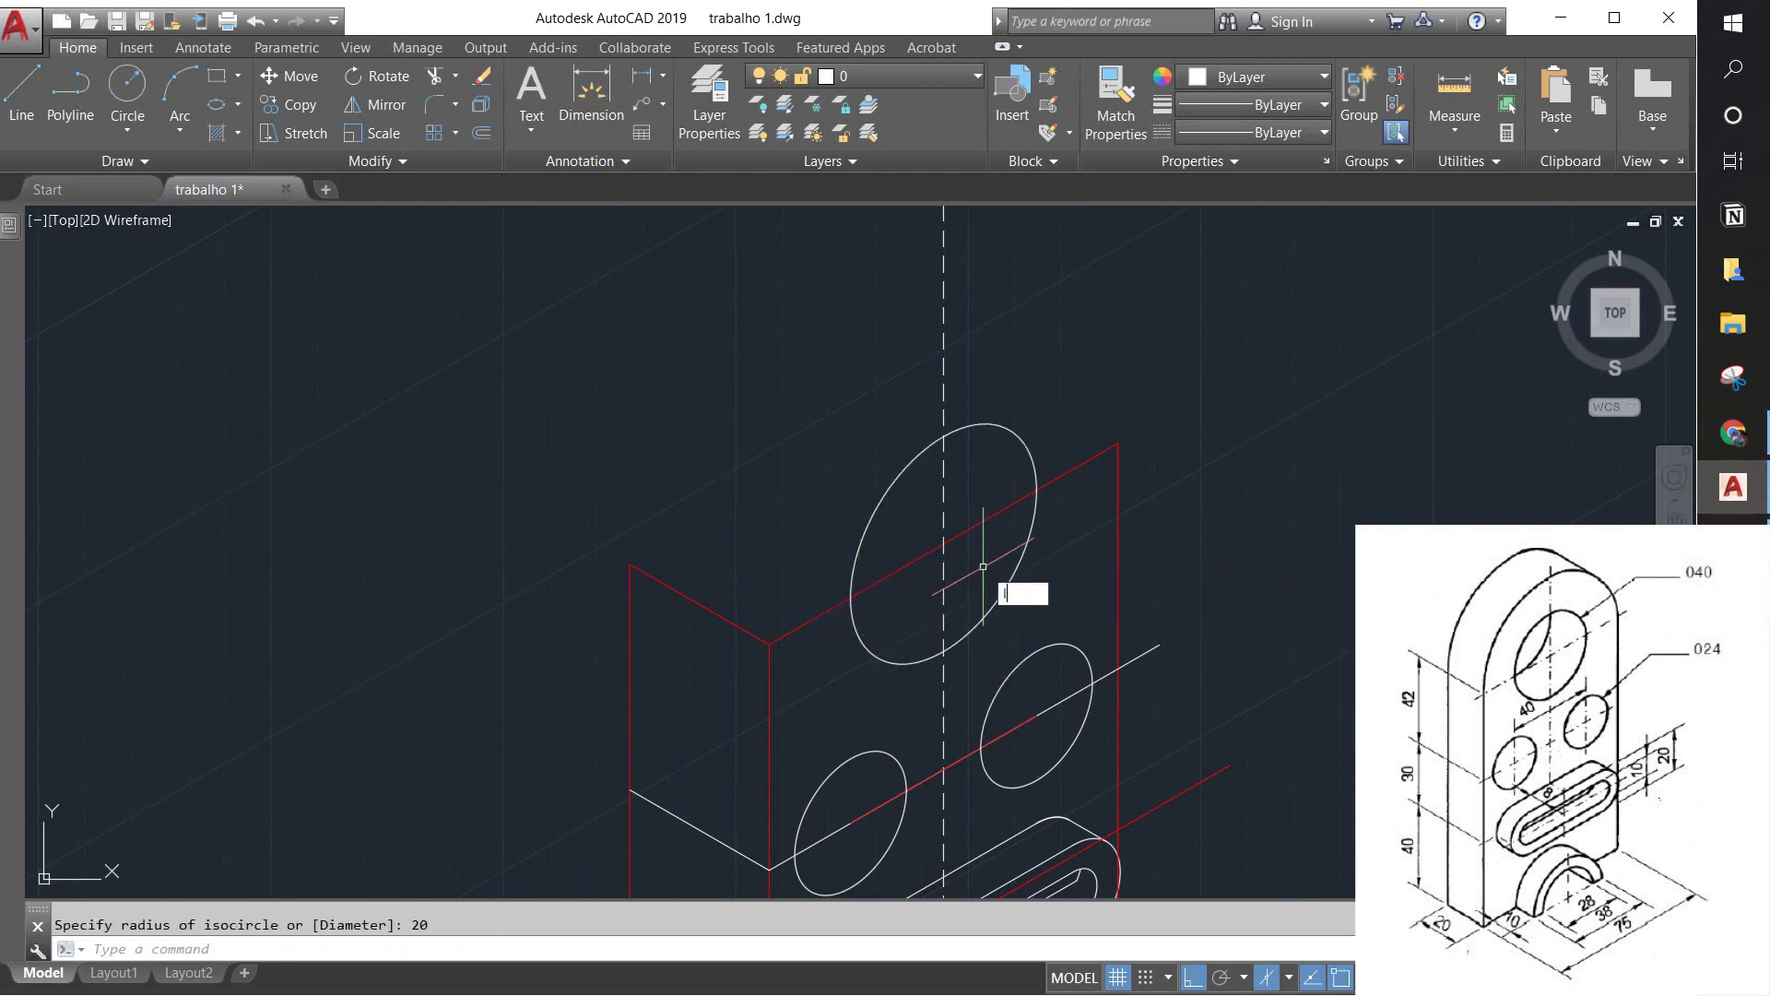
key(Return)
text(i)
key(Return)
click(943, 545)
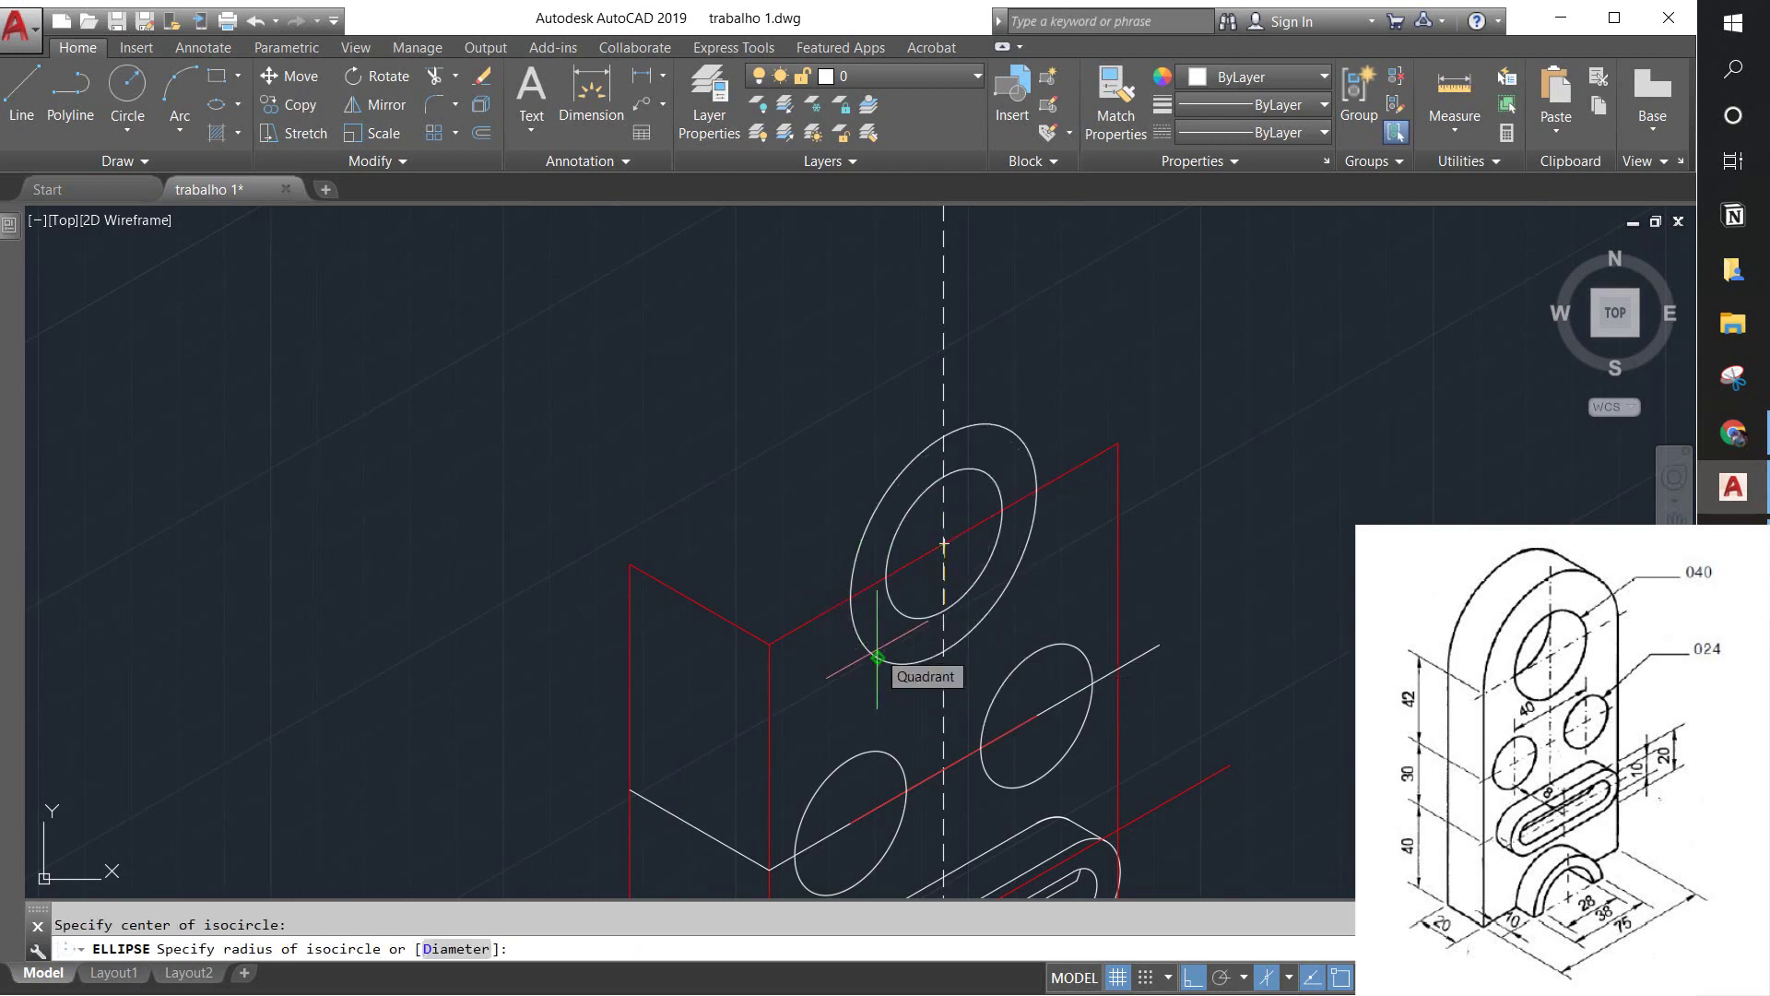
text(37.5)
key(Return)
key(F5)
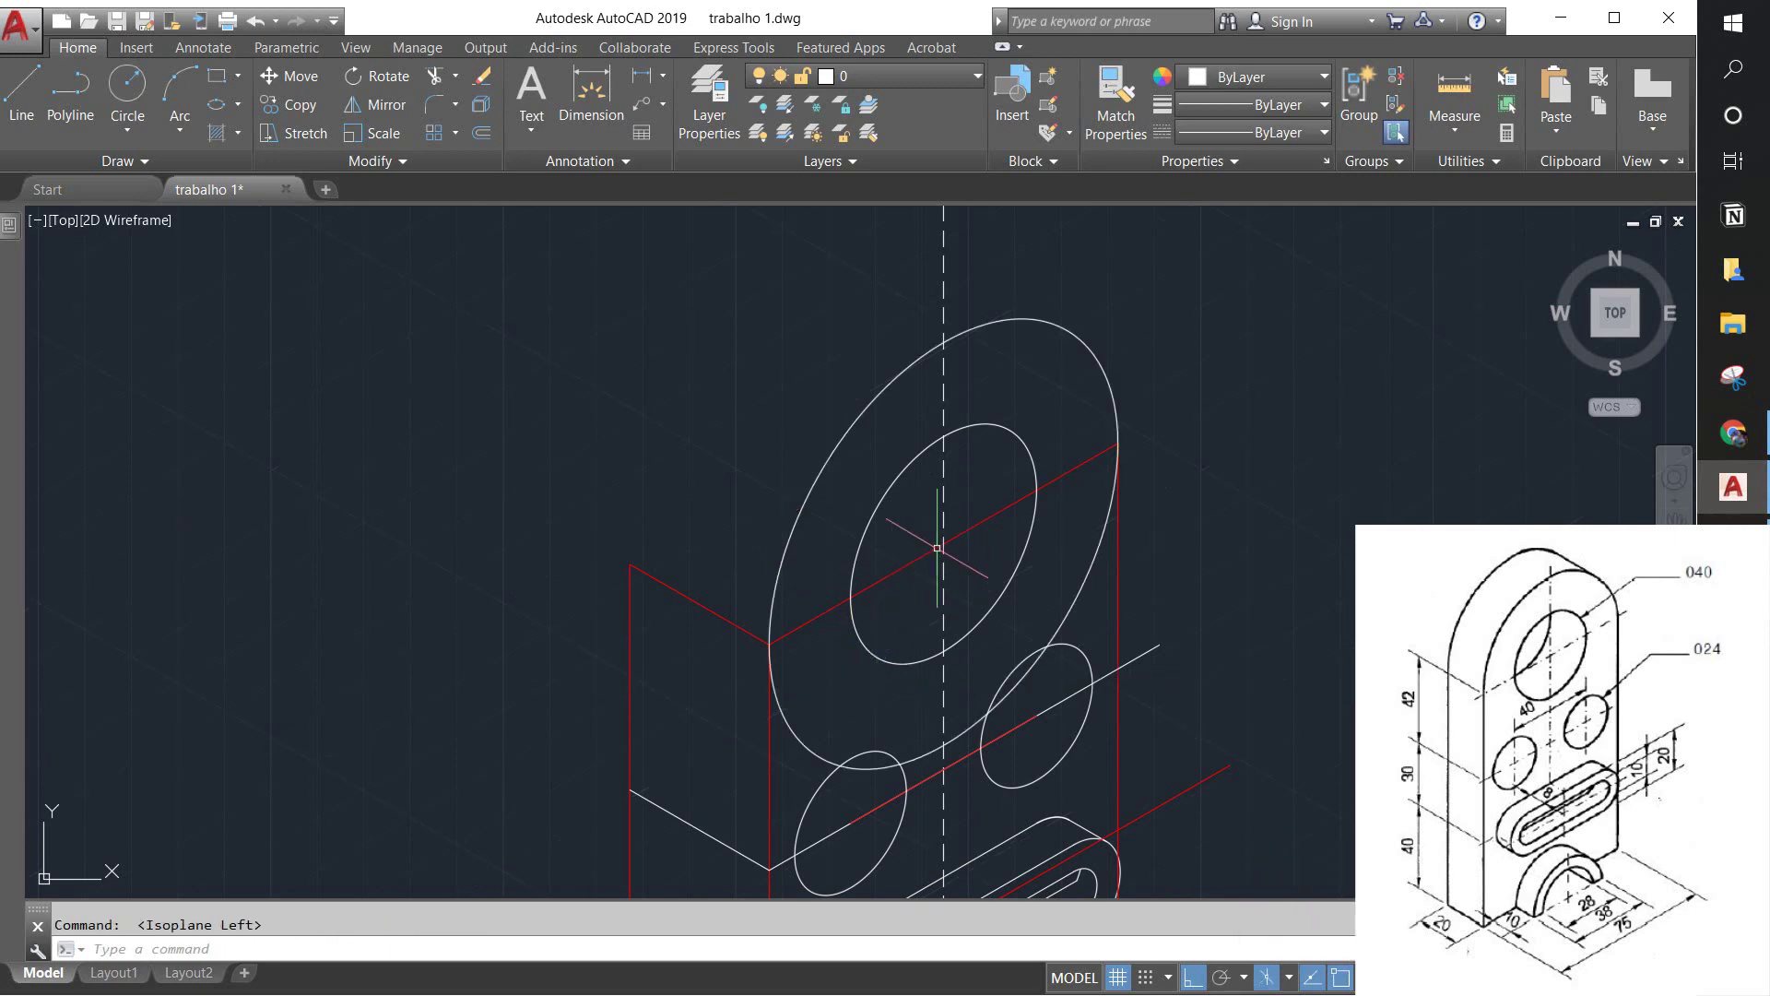
key(l)
Draw a depth guide line and a matching 37.5-radius isocircle at its back end
key(Return)
click(943, 544)
click(850, 491)
key(Escape)
text(el)
key(Return)
key(i)
key(Return)
click(850, 491)
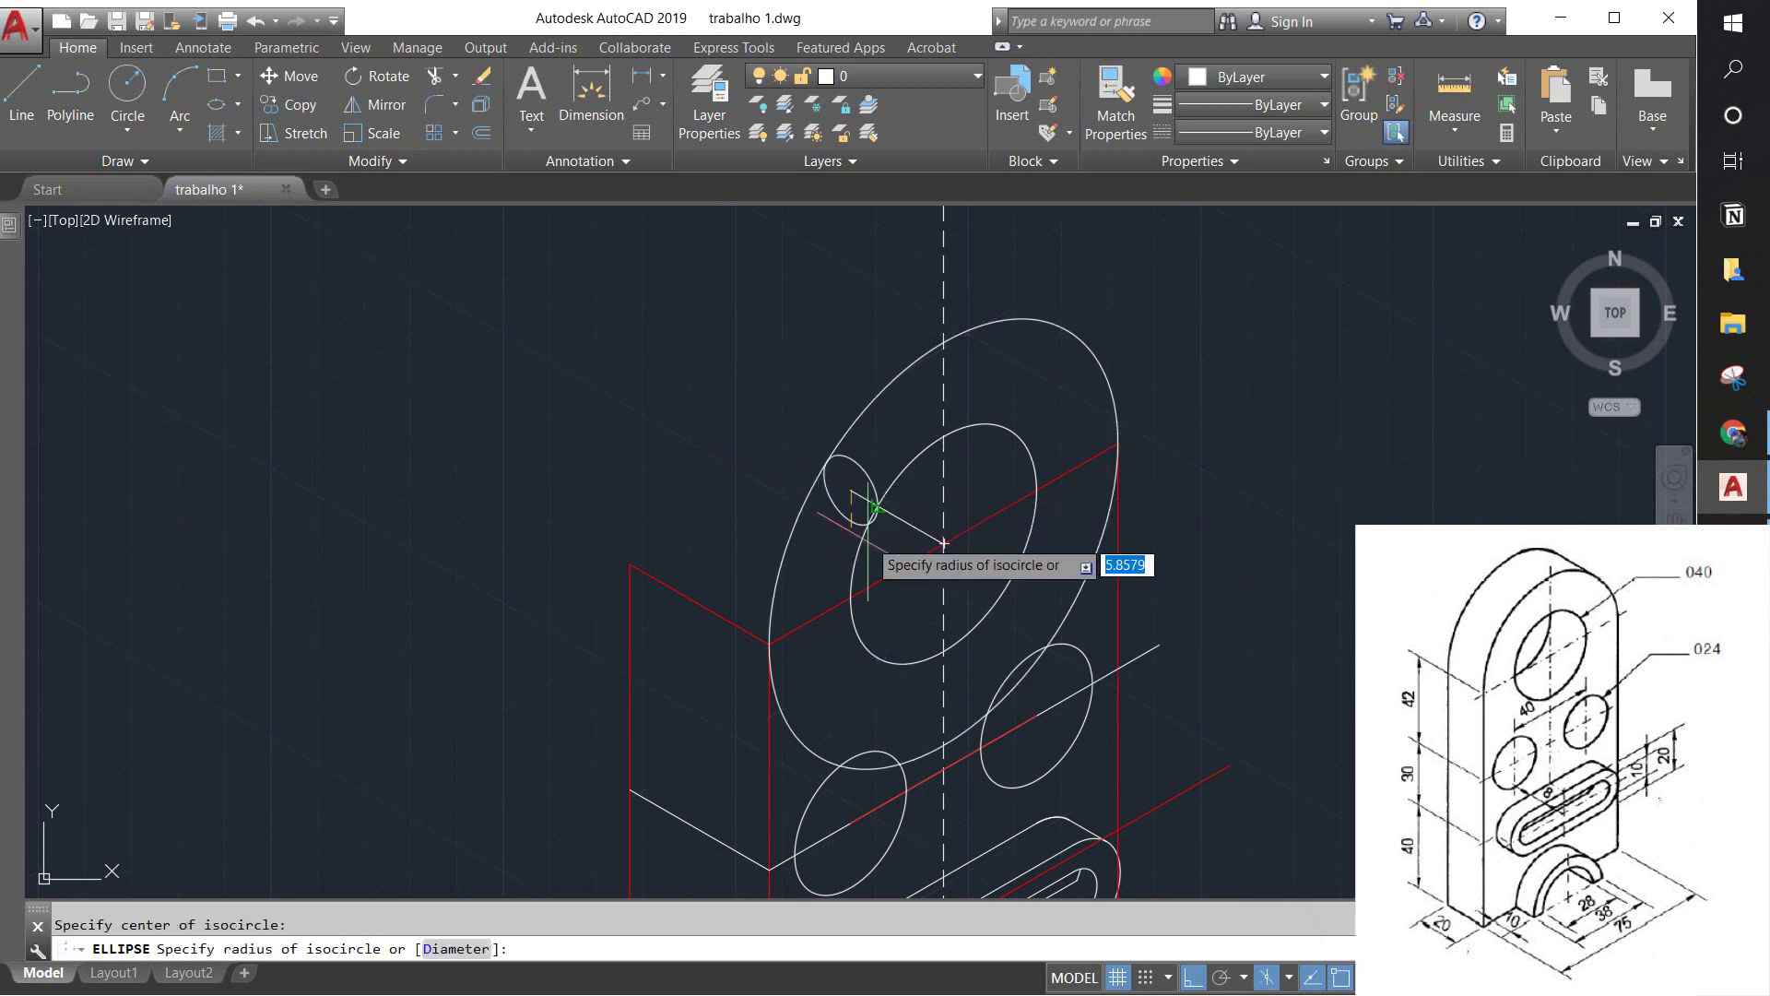
key(F5)
text(37.5)
key(Return)
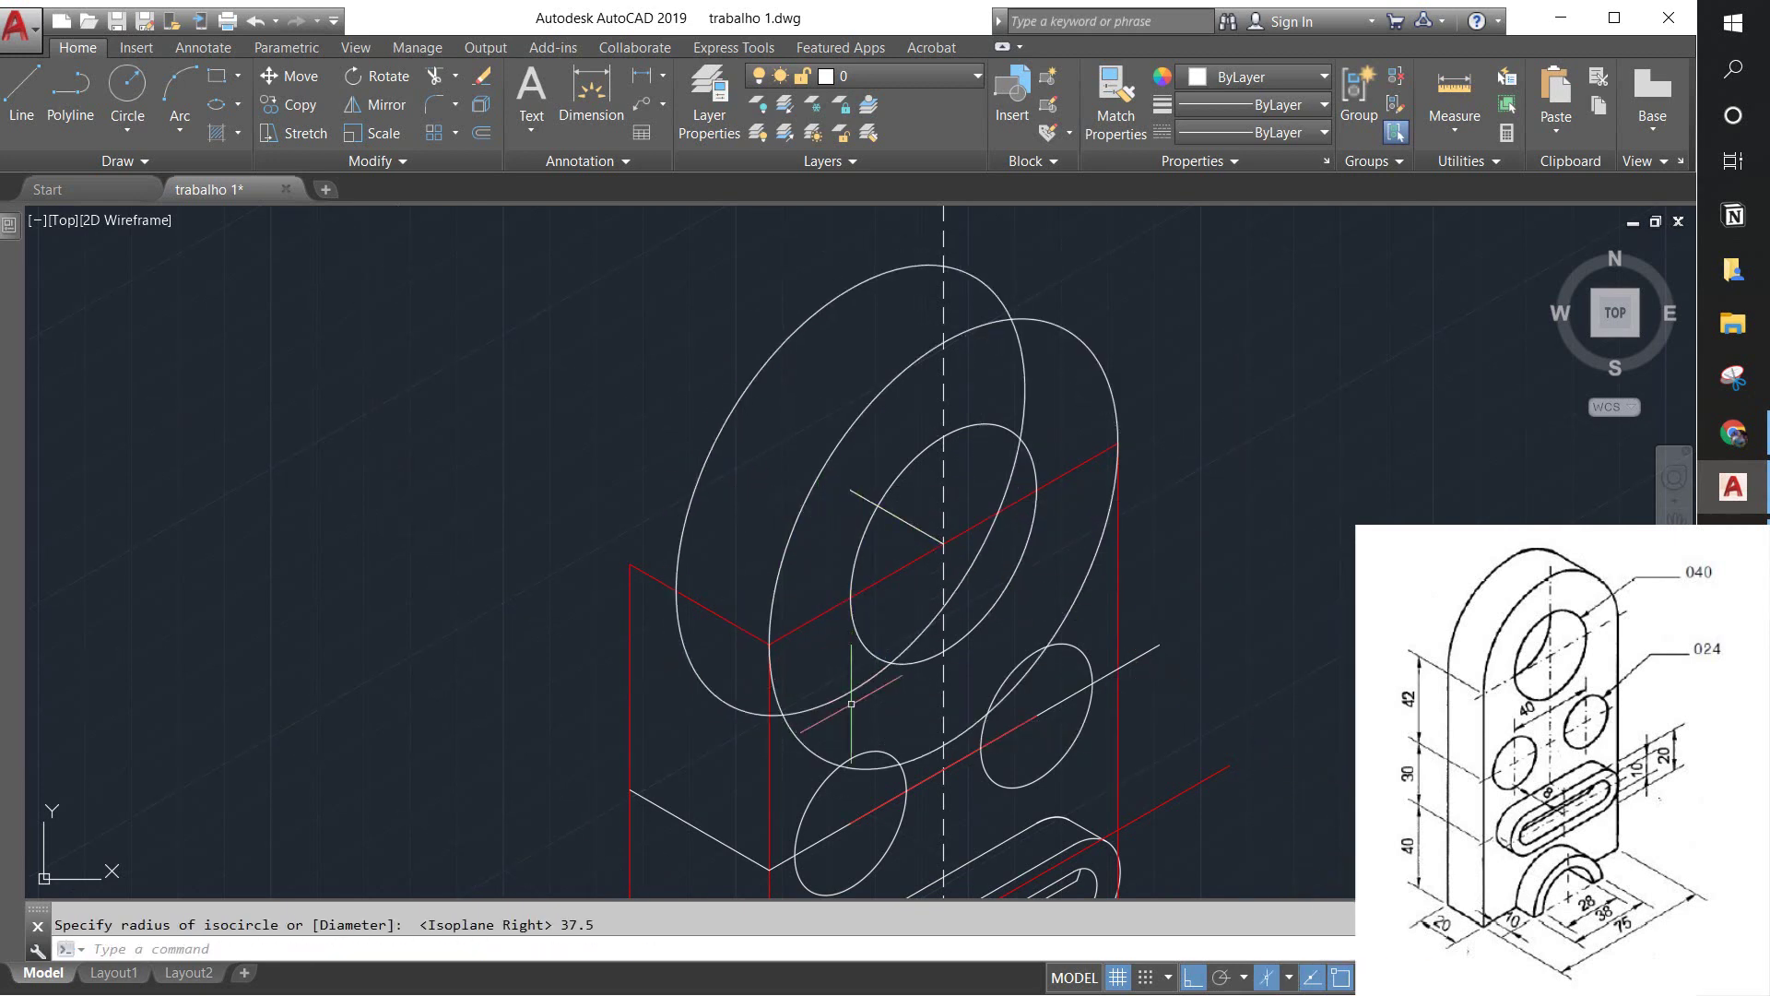
scroll(851, 703, down, 5)
scroll(903, 765, up, 3)
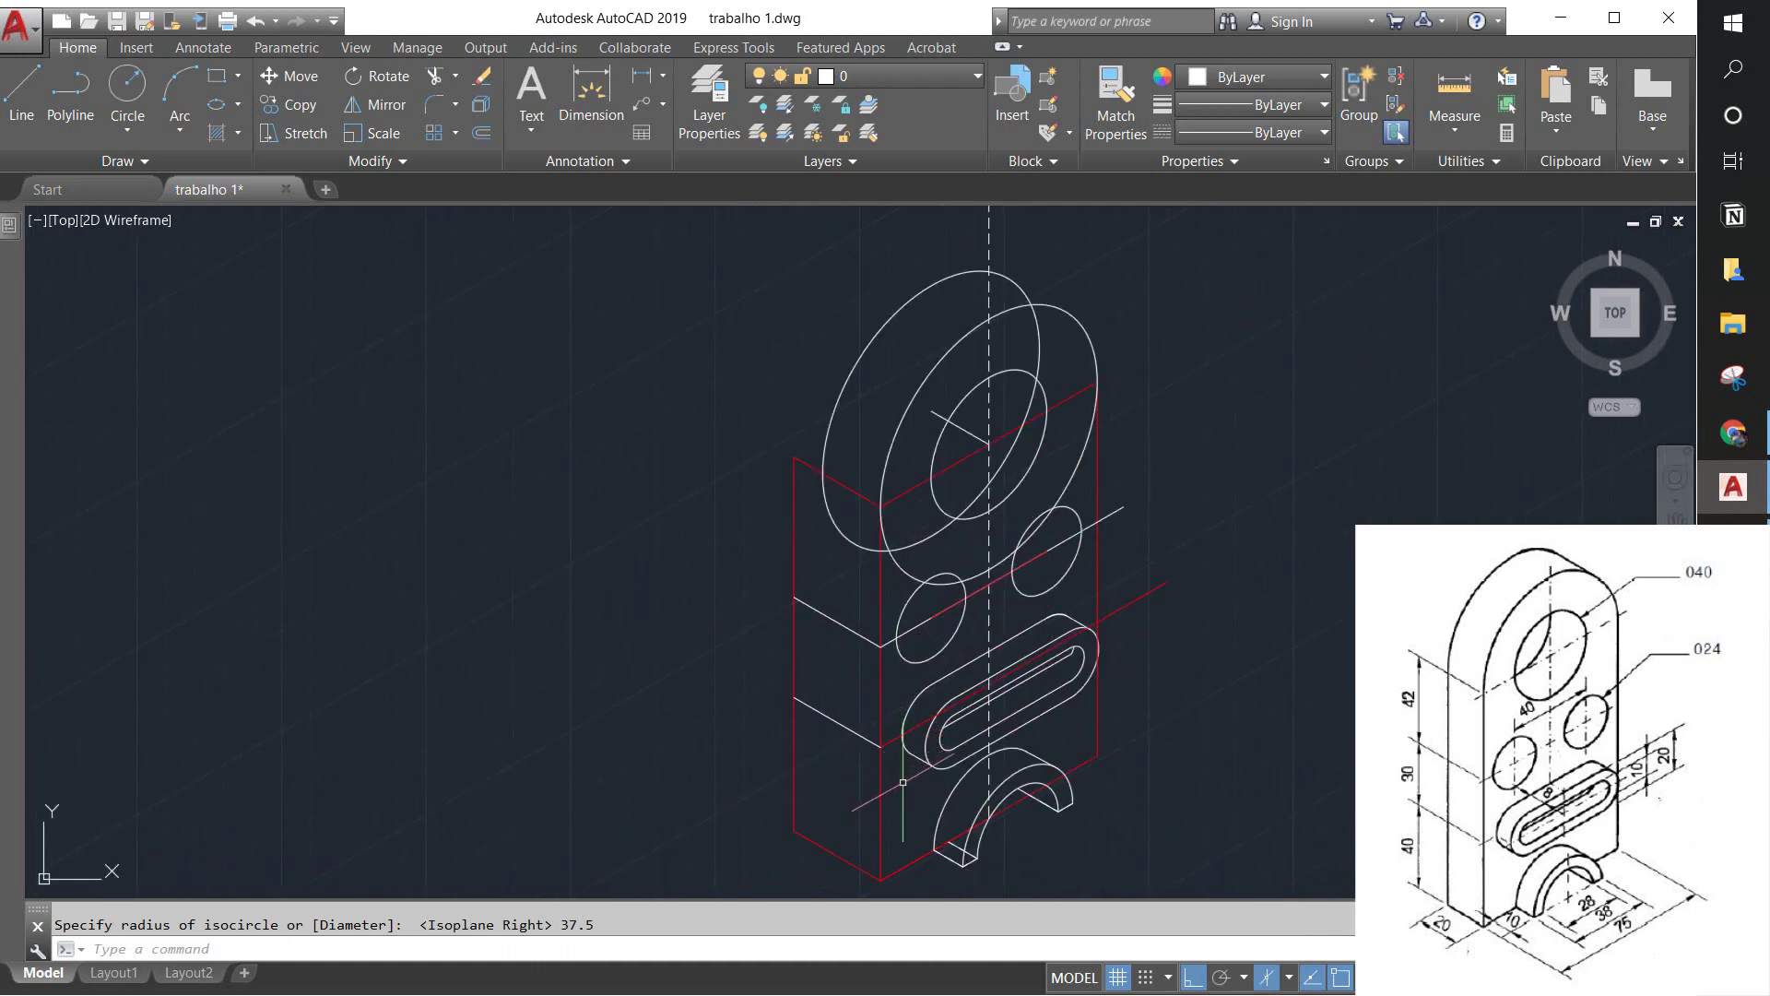
Crossing-select the left construction lines and erase them
click(830, 830)
click(743, 474)
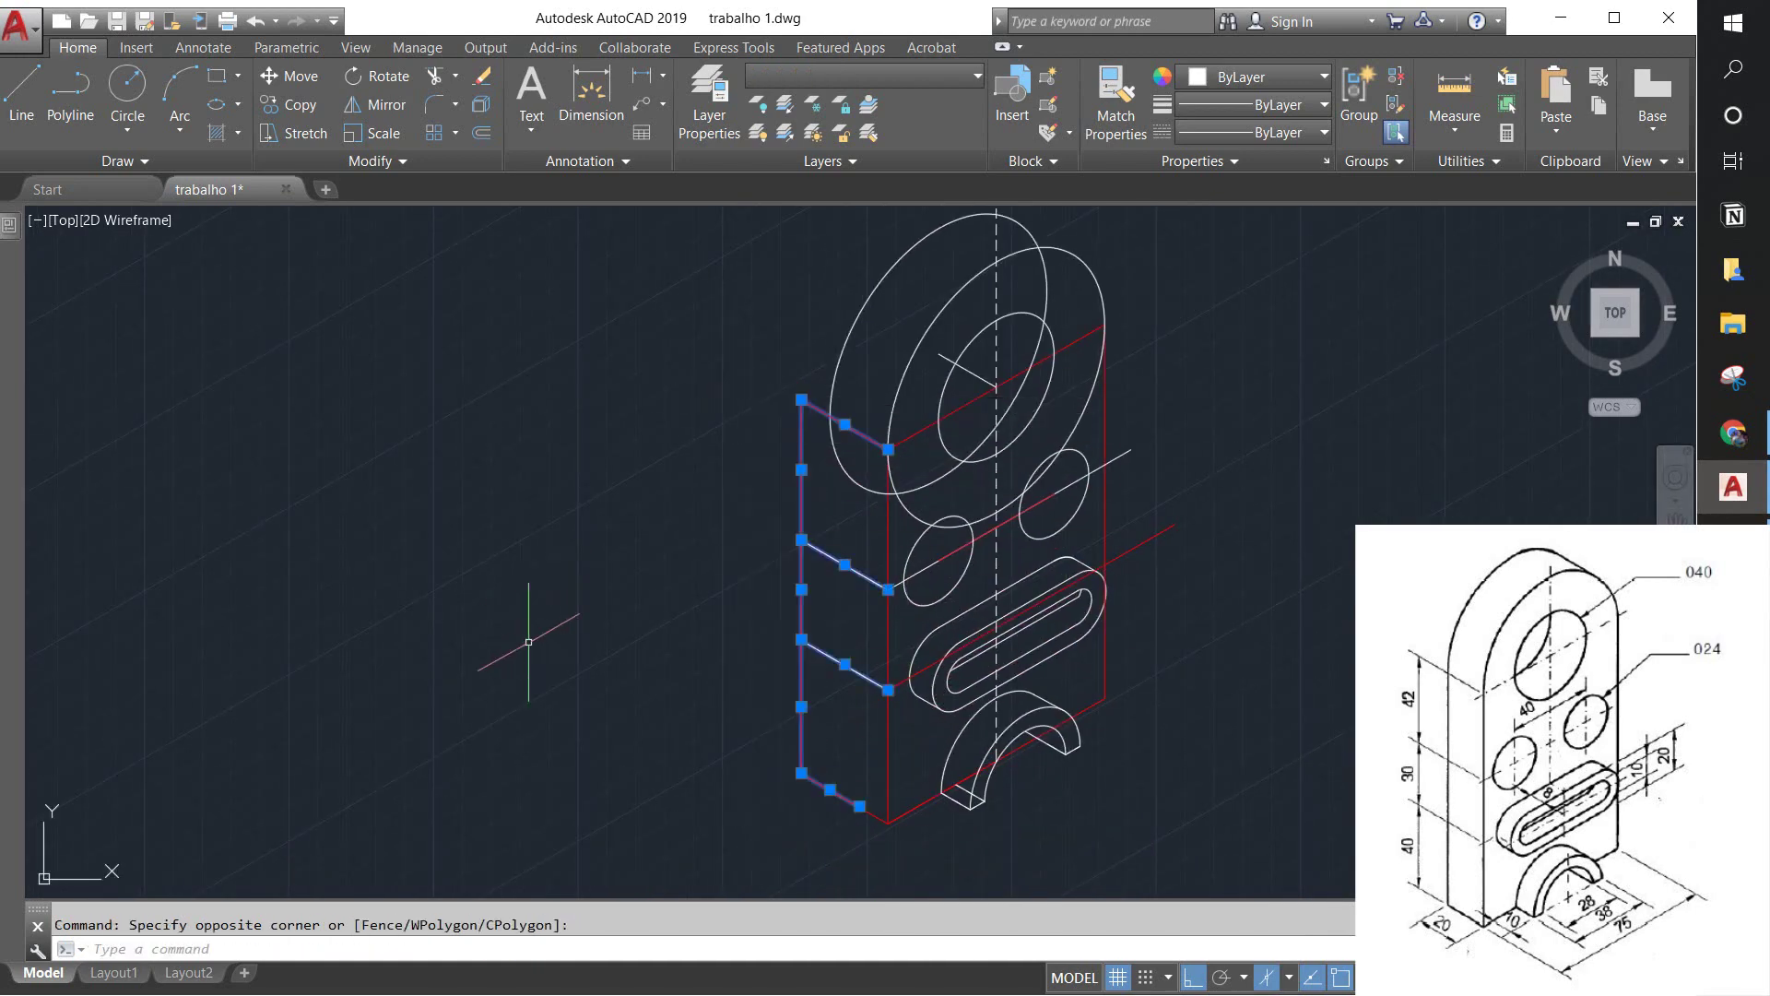
key(Delete)
scroll(881, 842, up, 2)
In the Left isoplane, draw a 20-unit line from the red corner
key(F5)
text(l)
key(Return)
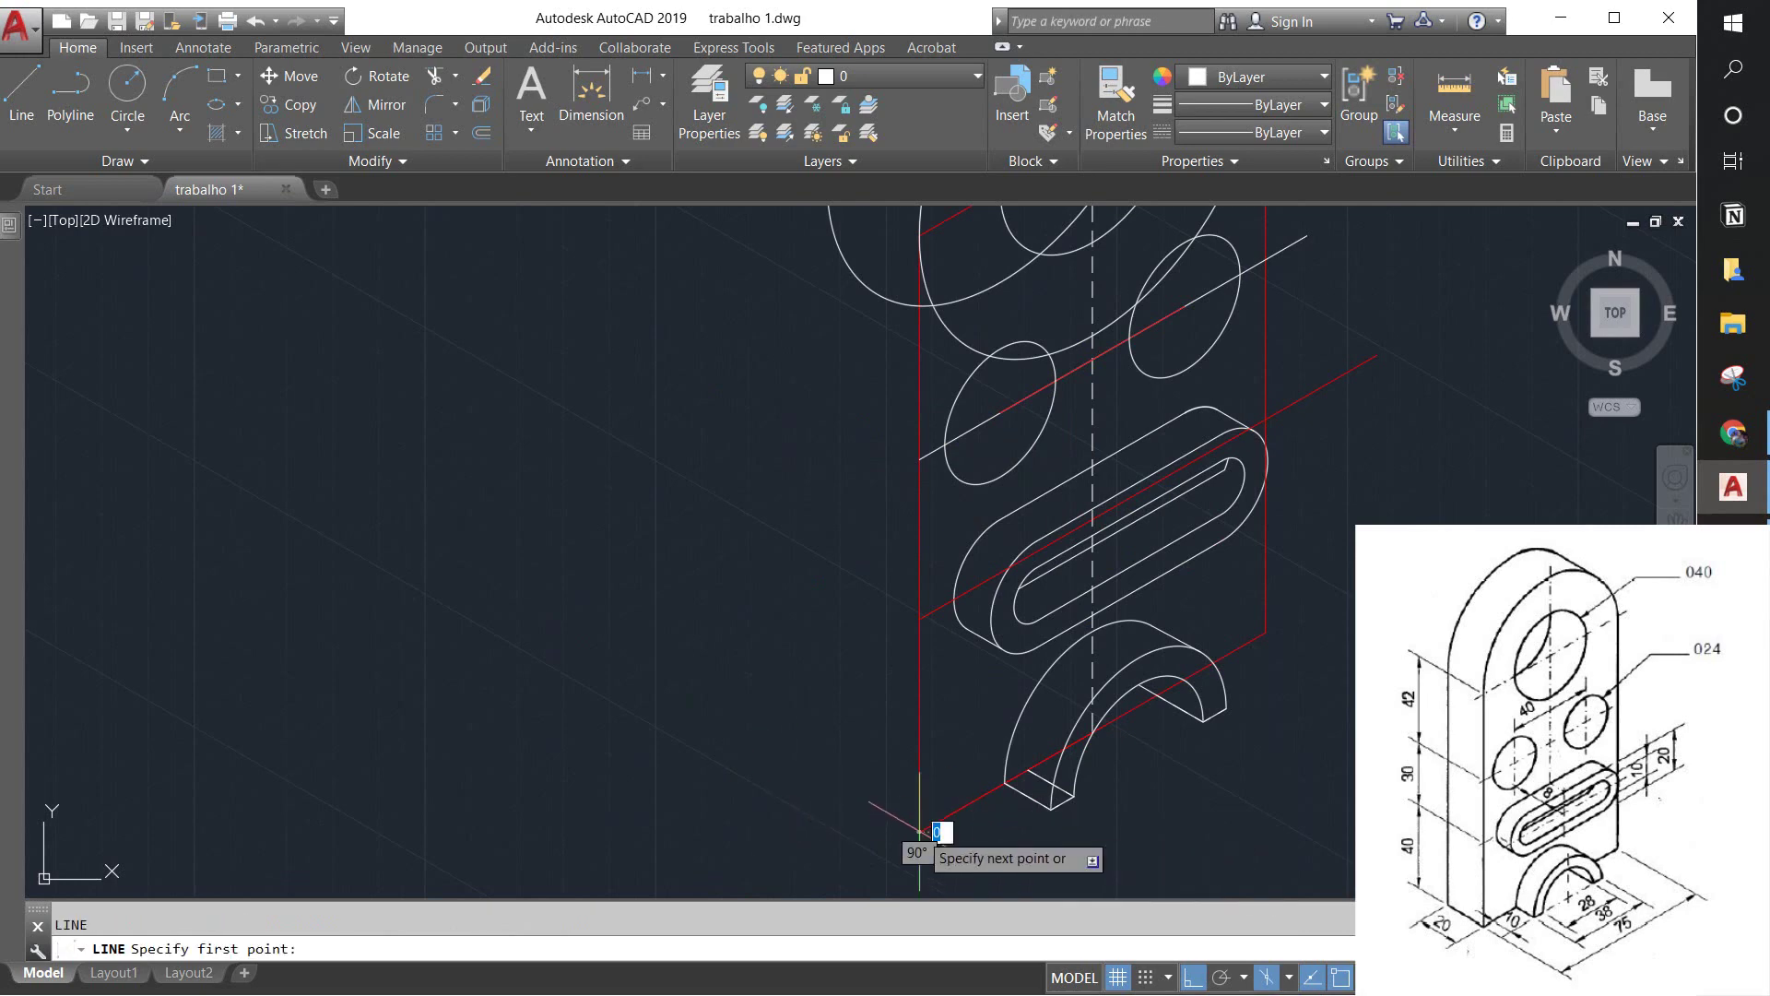
click(919, 830)
text(20)
key(Return)
key(Escape)
scroll(791, 534, up, 3)
middle_drag(791, 534, 671, 197)
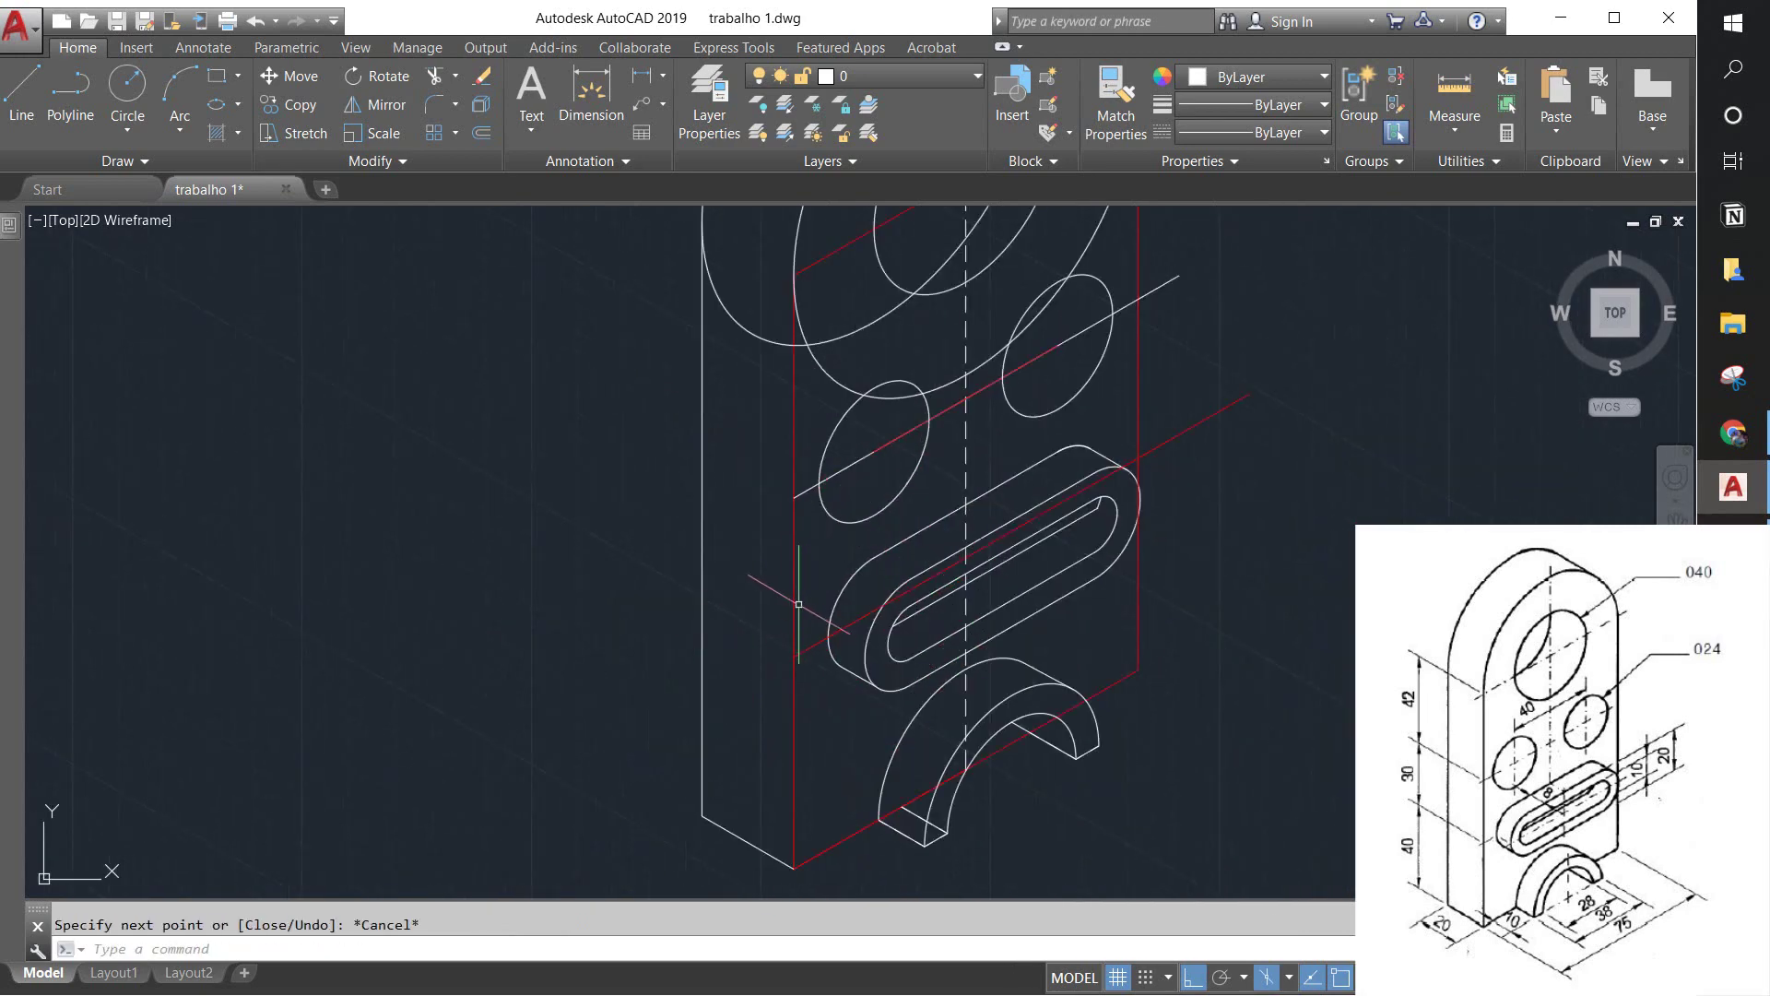
click(673, 649)
key(Escape)
scroll(705, 586, up, 3)
Attempt a trim near the upper ellipses, bringing them into view
text(tr)
key(Return)
click(604, 341)
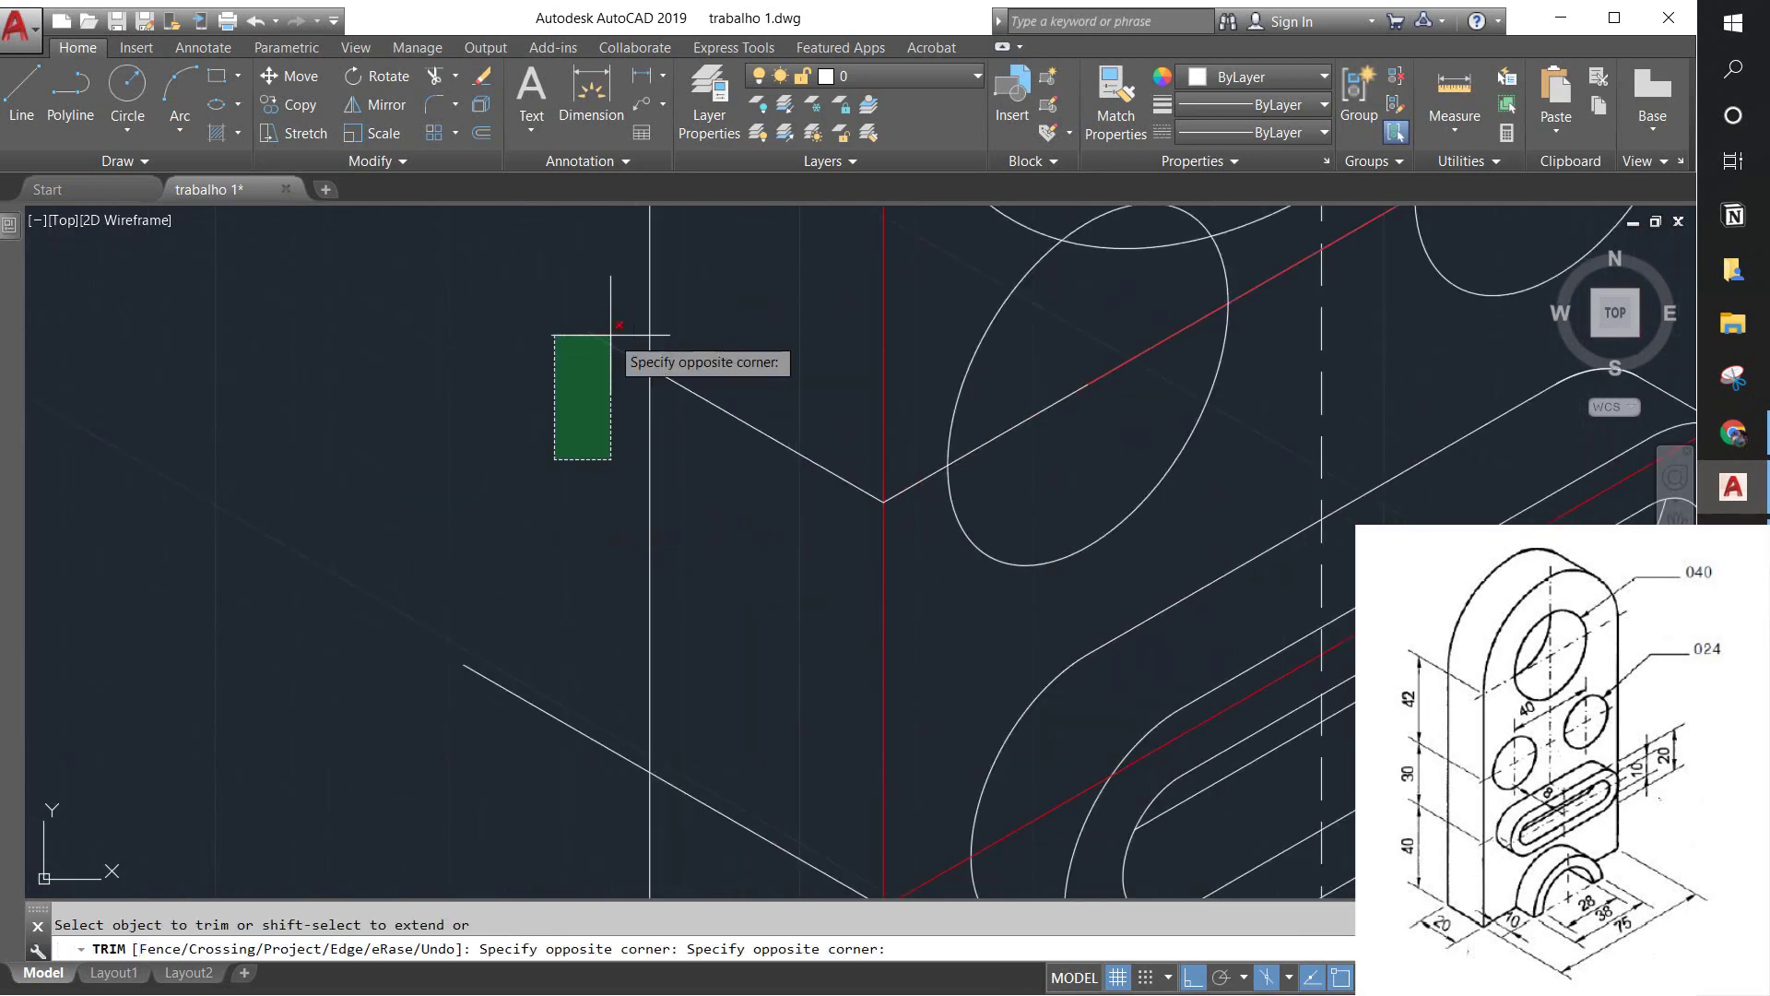
key(Escape)
mouse_move(590, 388)
middle_down()
mouse_move(645, 222)
mouse_move(662, 499)
middle_up()
text(l)
key(Return)
key(Escape)
scroll(676, 593, down, 3)
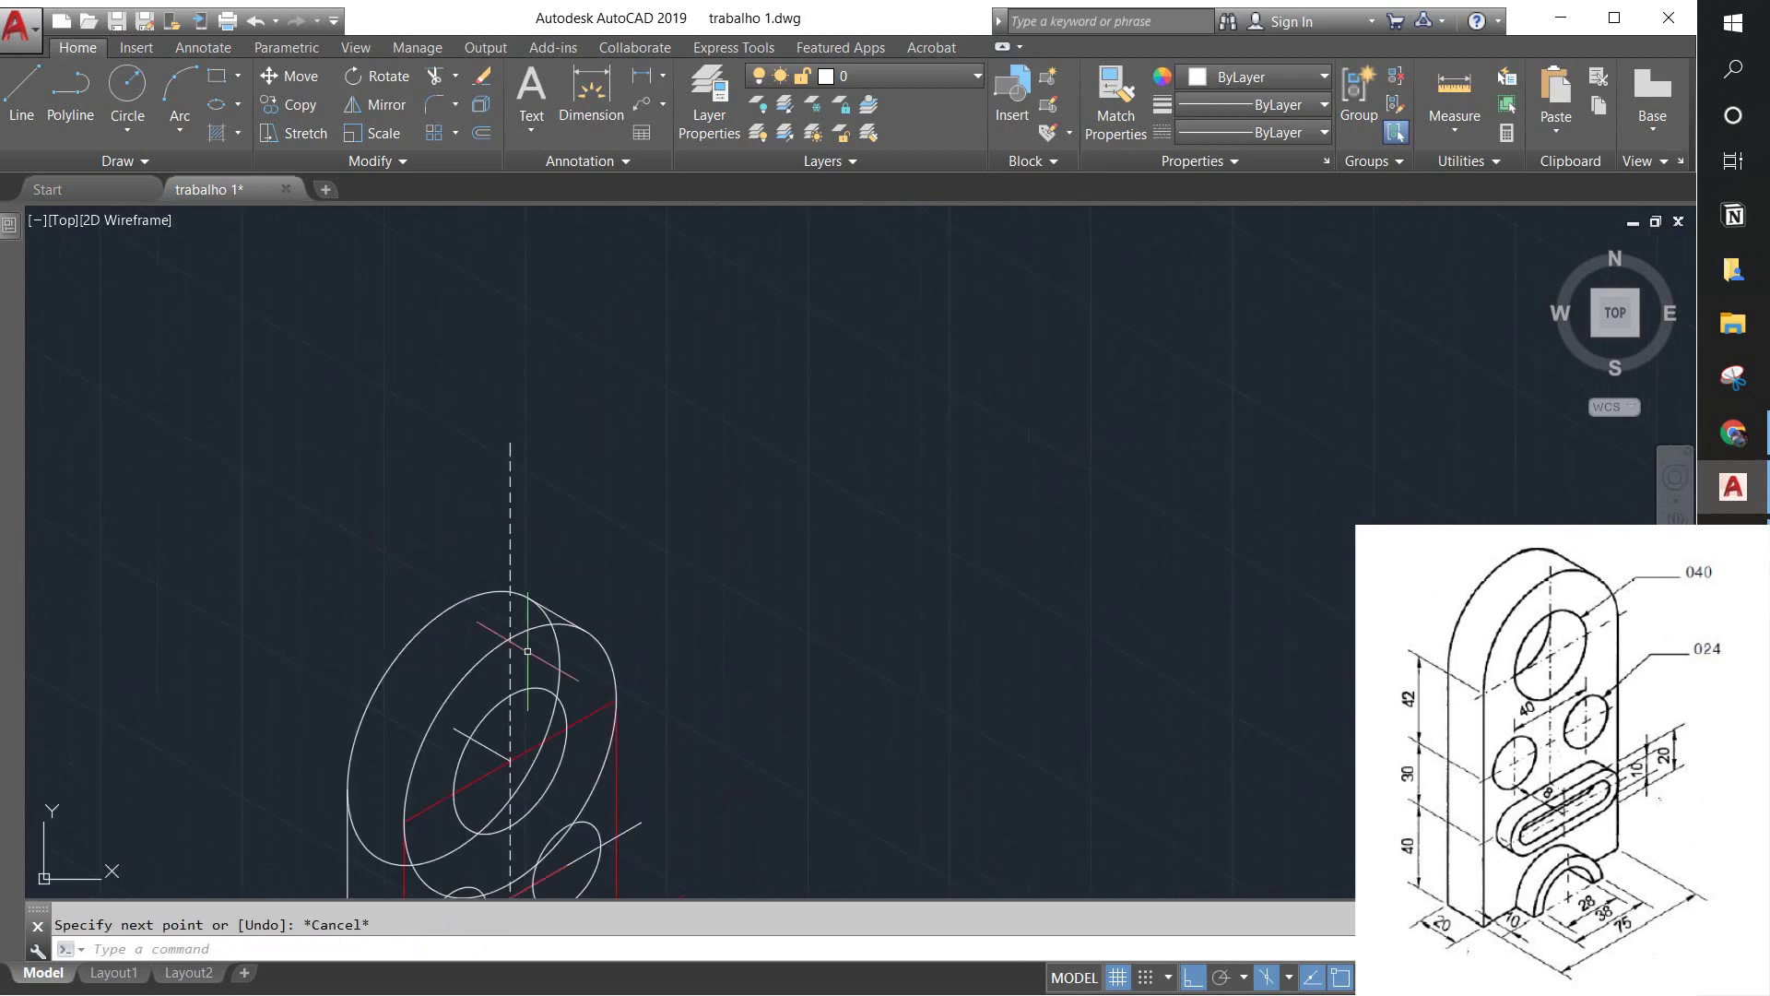
Reposition the view over the upper part of the bracket for trimming
text(tr)
key(Return)
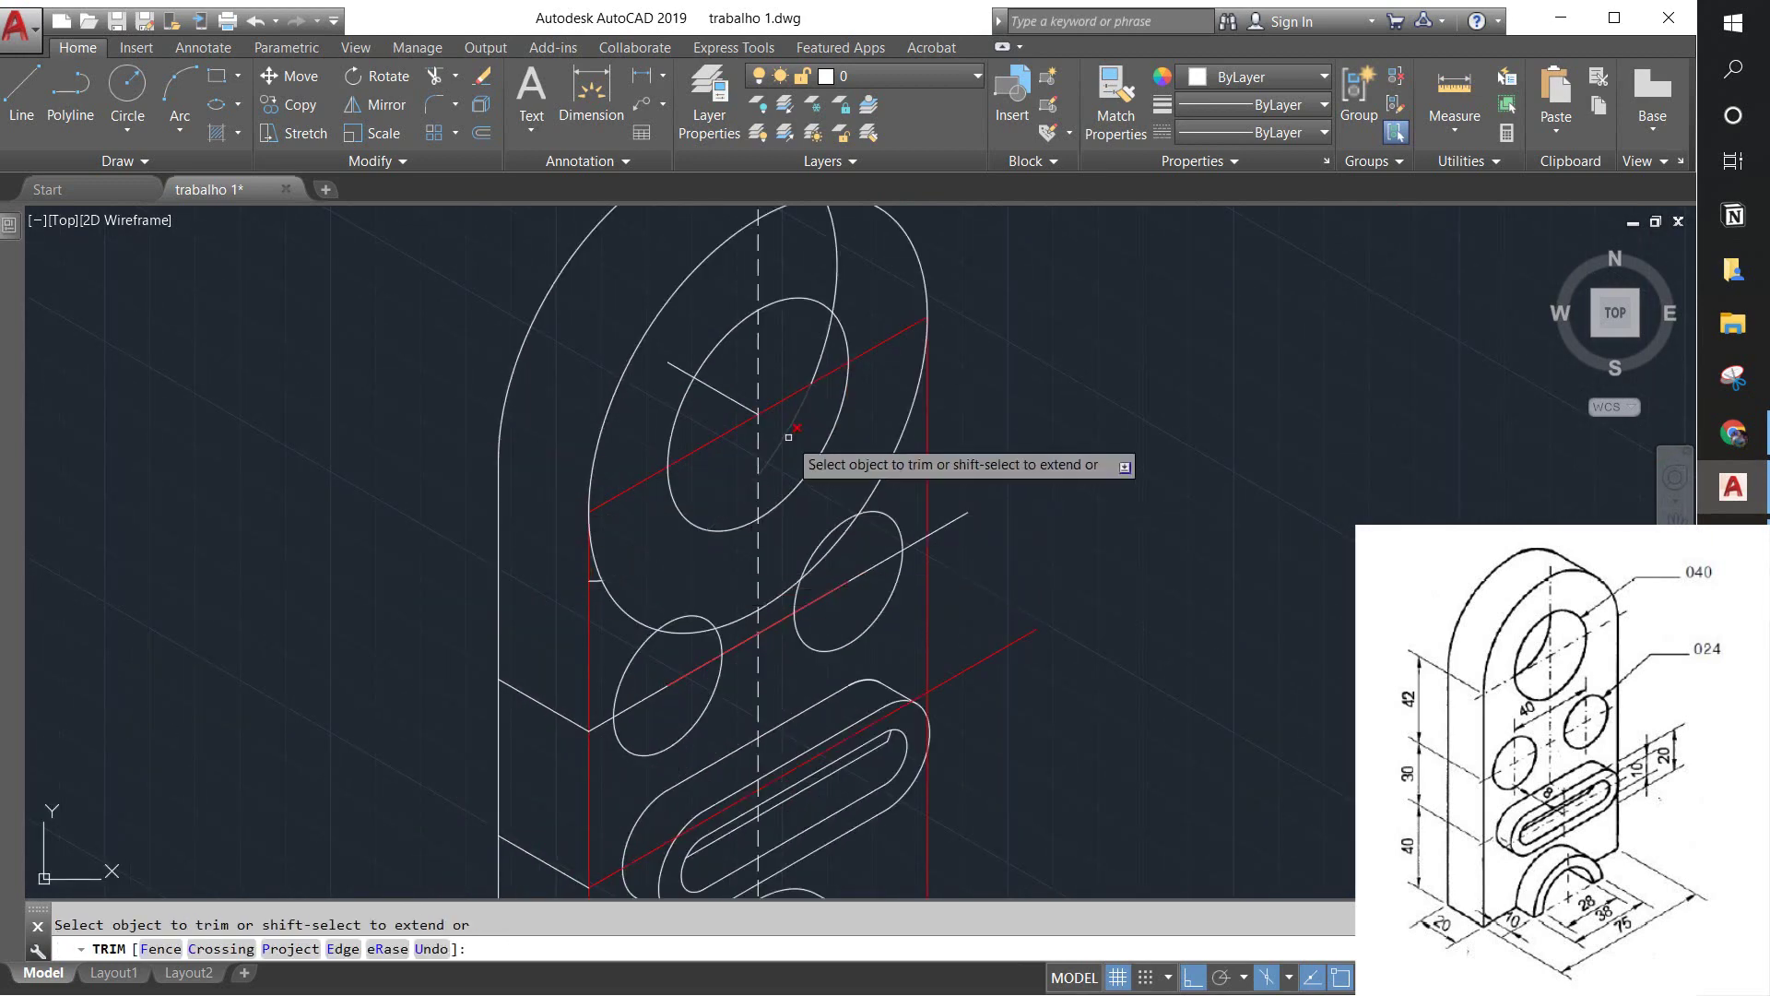
middle_drag(835, 237, 806, 352)
key(Escape)
middle_drag(626, 493, 719, 422)
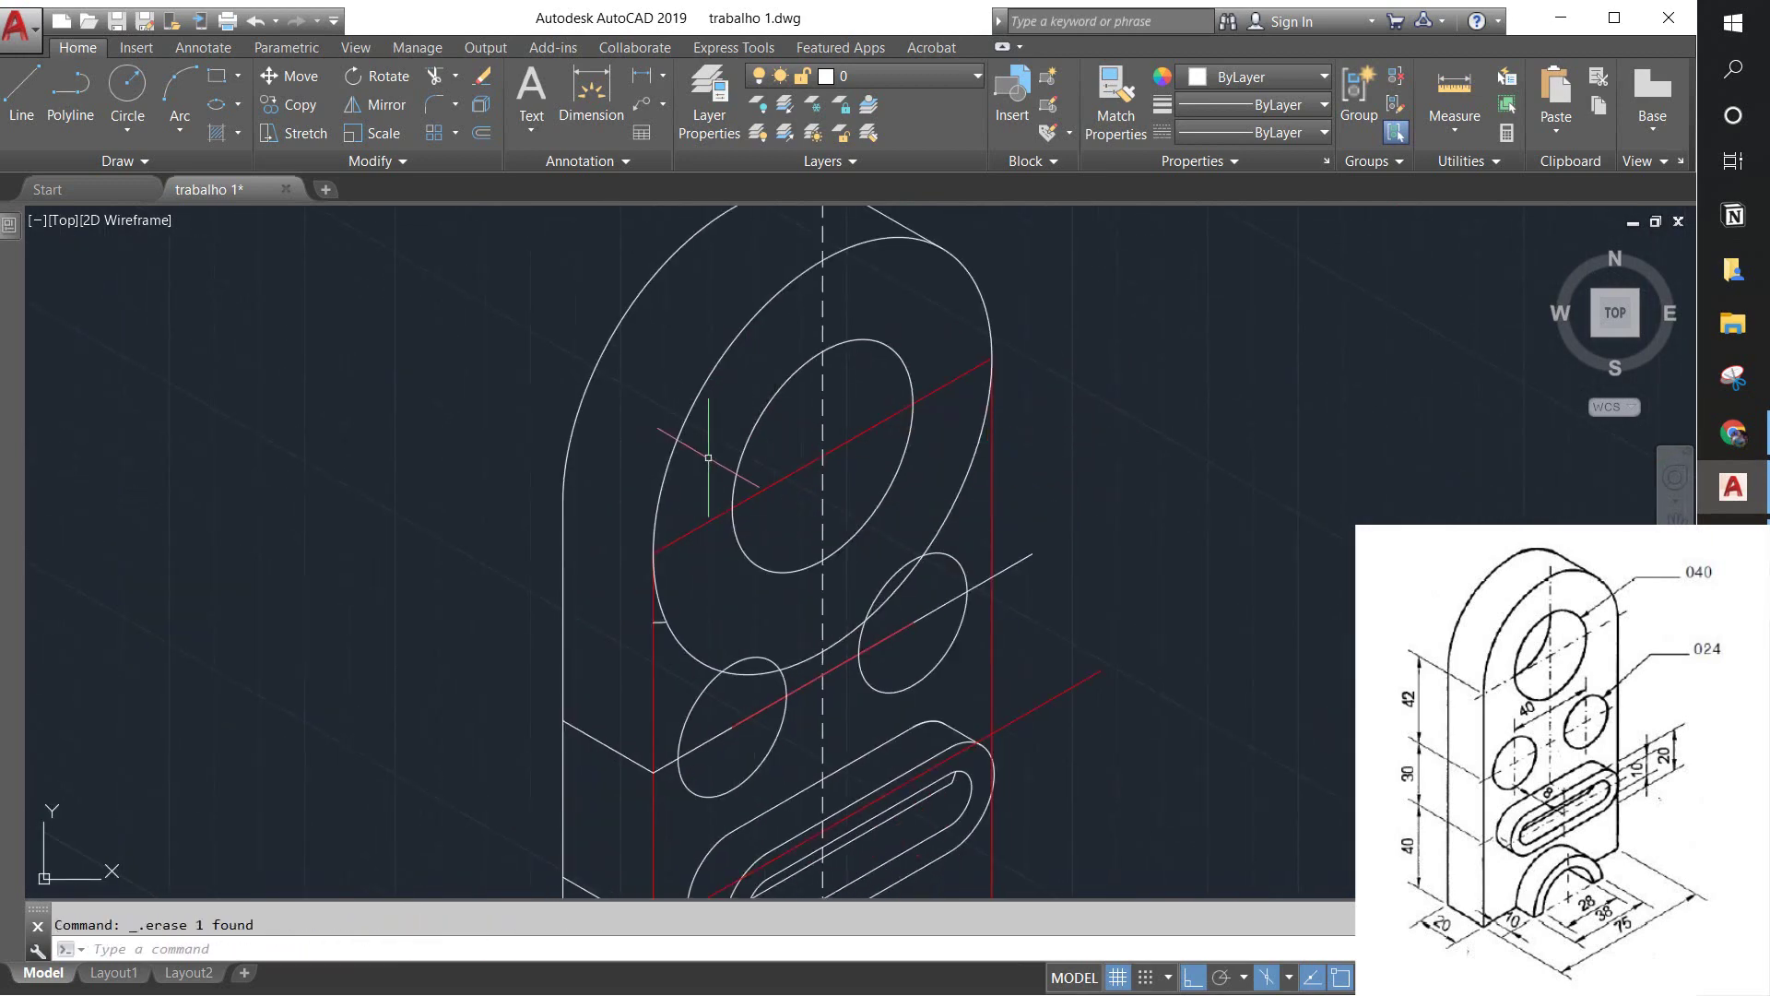
scroll(683, 442, up, 5)
scroll(498, 442, down, 5)
Trim the short line by the lower arc and delete the segment near the arc
text(tr)
key(Return)
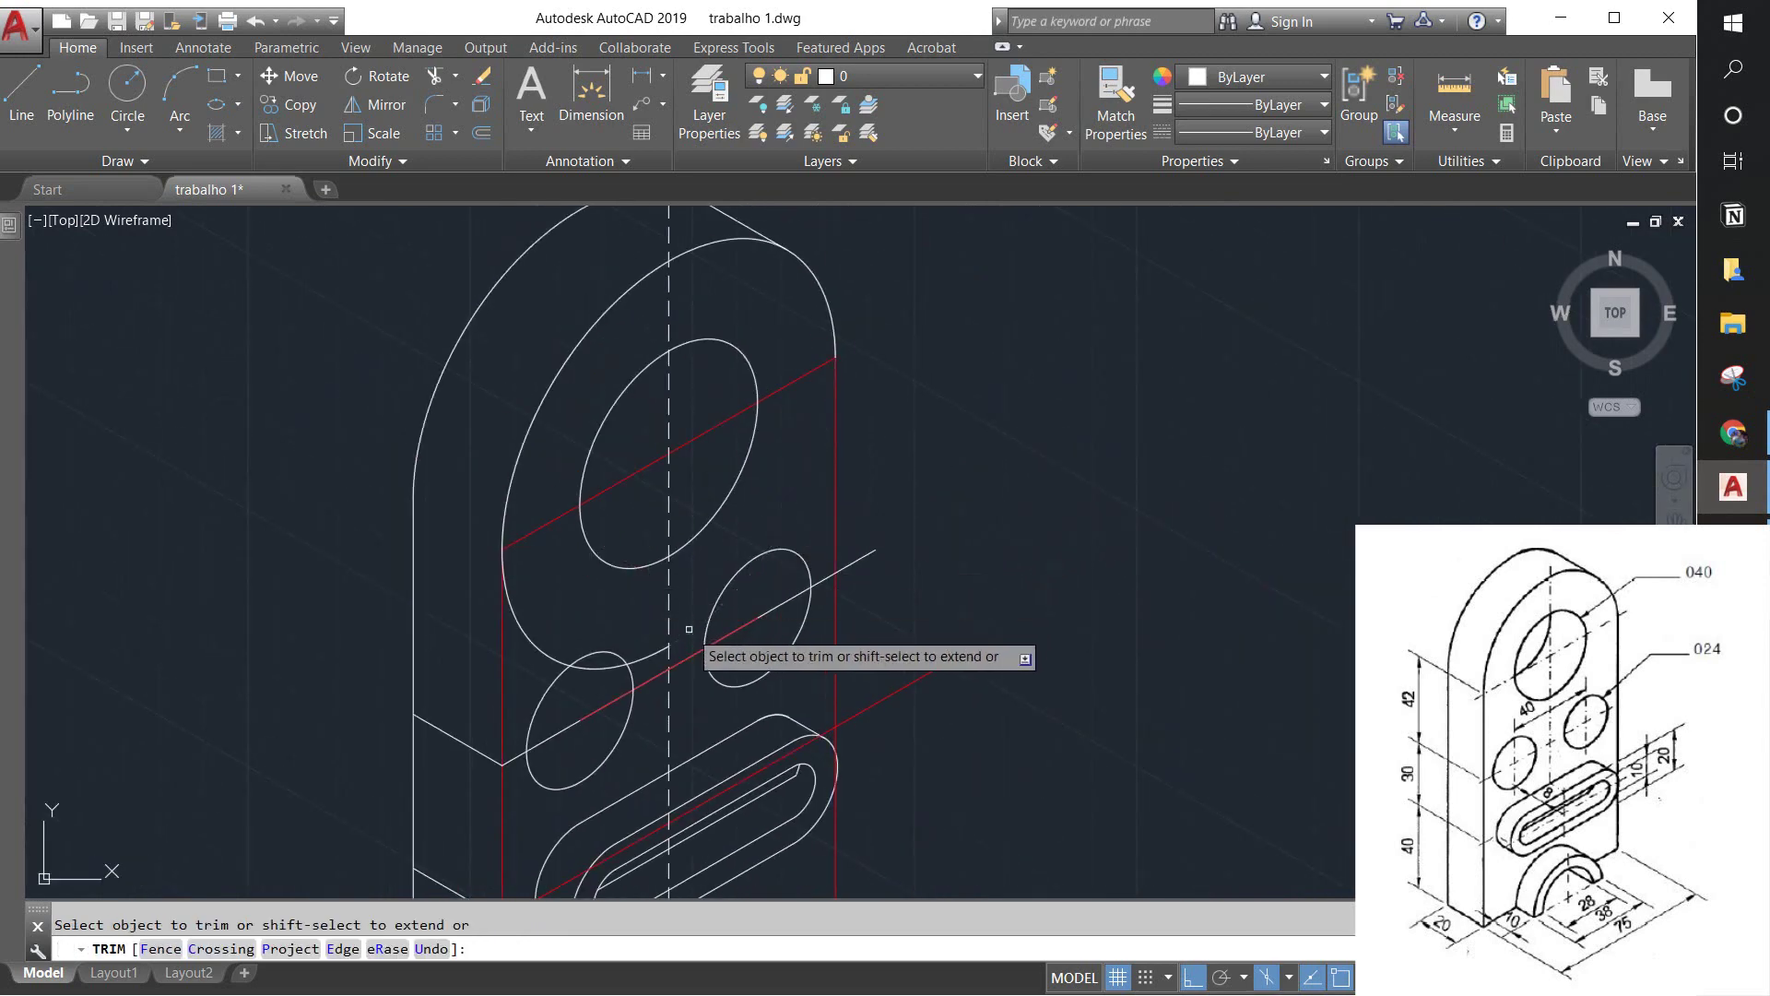
scroll(841, 632, up, 3)
scroll(830, 633, up, 3)
click(830, 633)
key(Return)
click(988, 772)
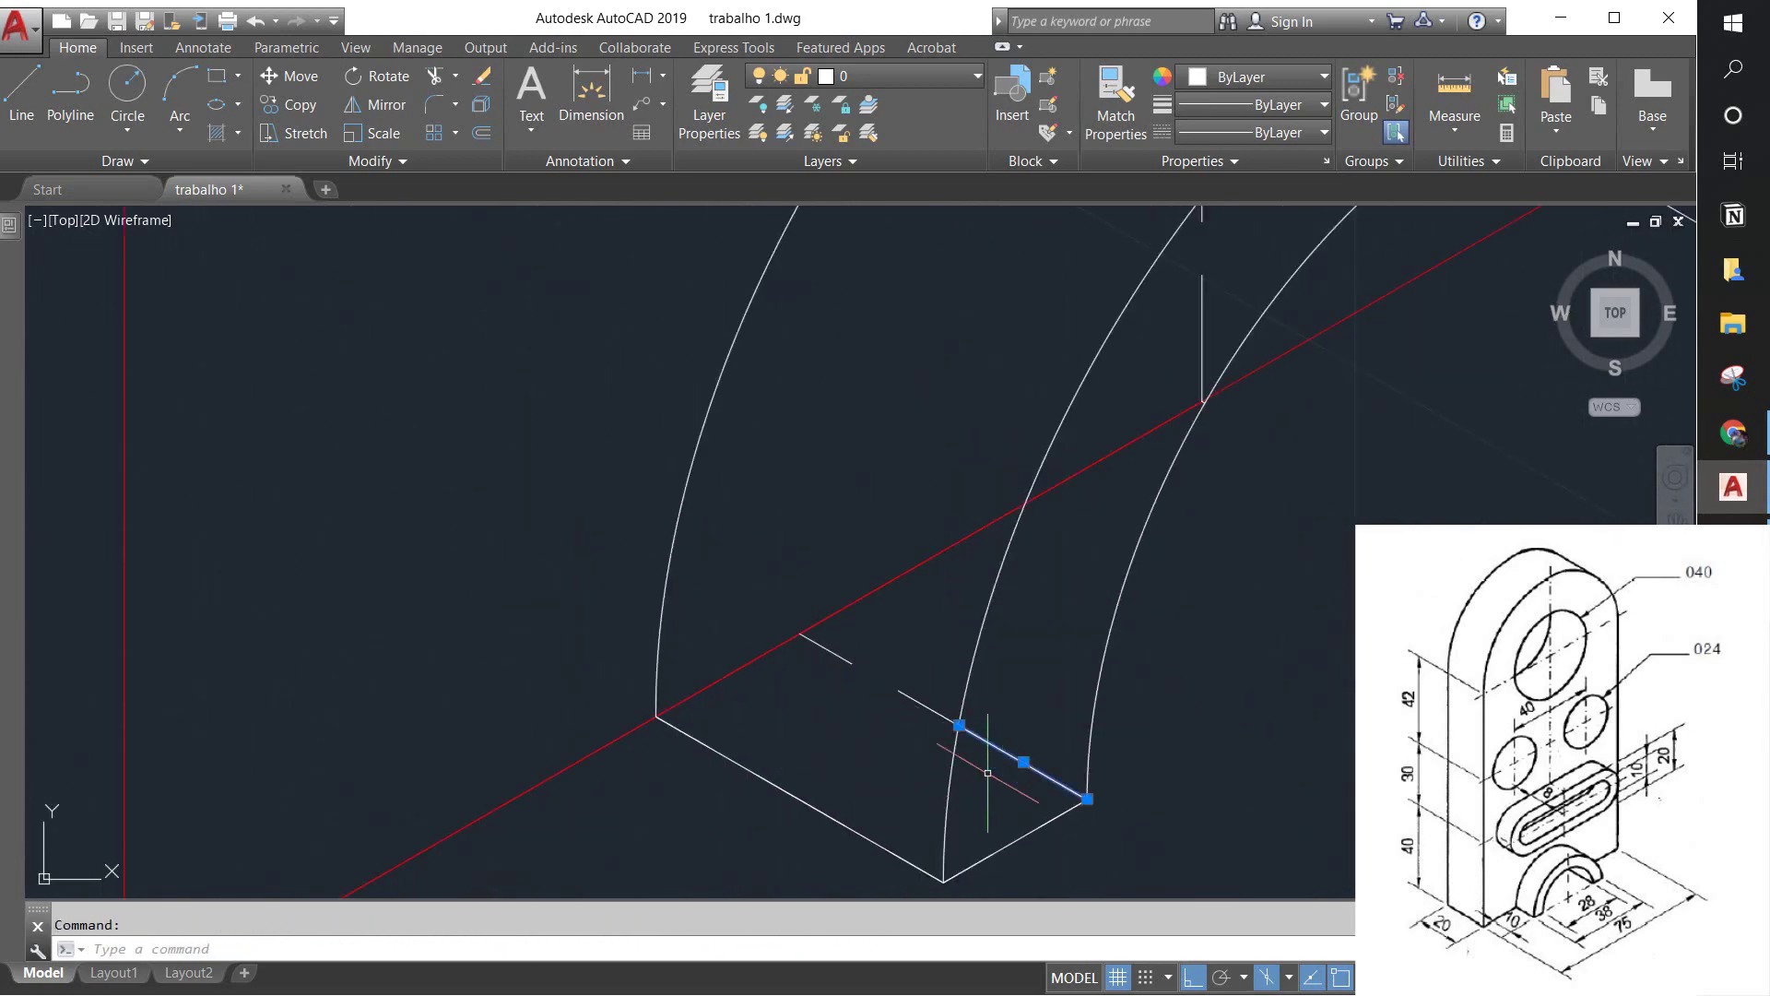
key(Delete)
Draw a new line from the red line's end to close the outline
scroll(988, 773, down, 5)
scroll(988, 592, up, 2)
scroll(830, 692, down, 1)
click(717, 794)
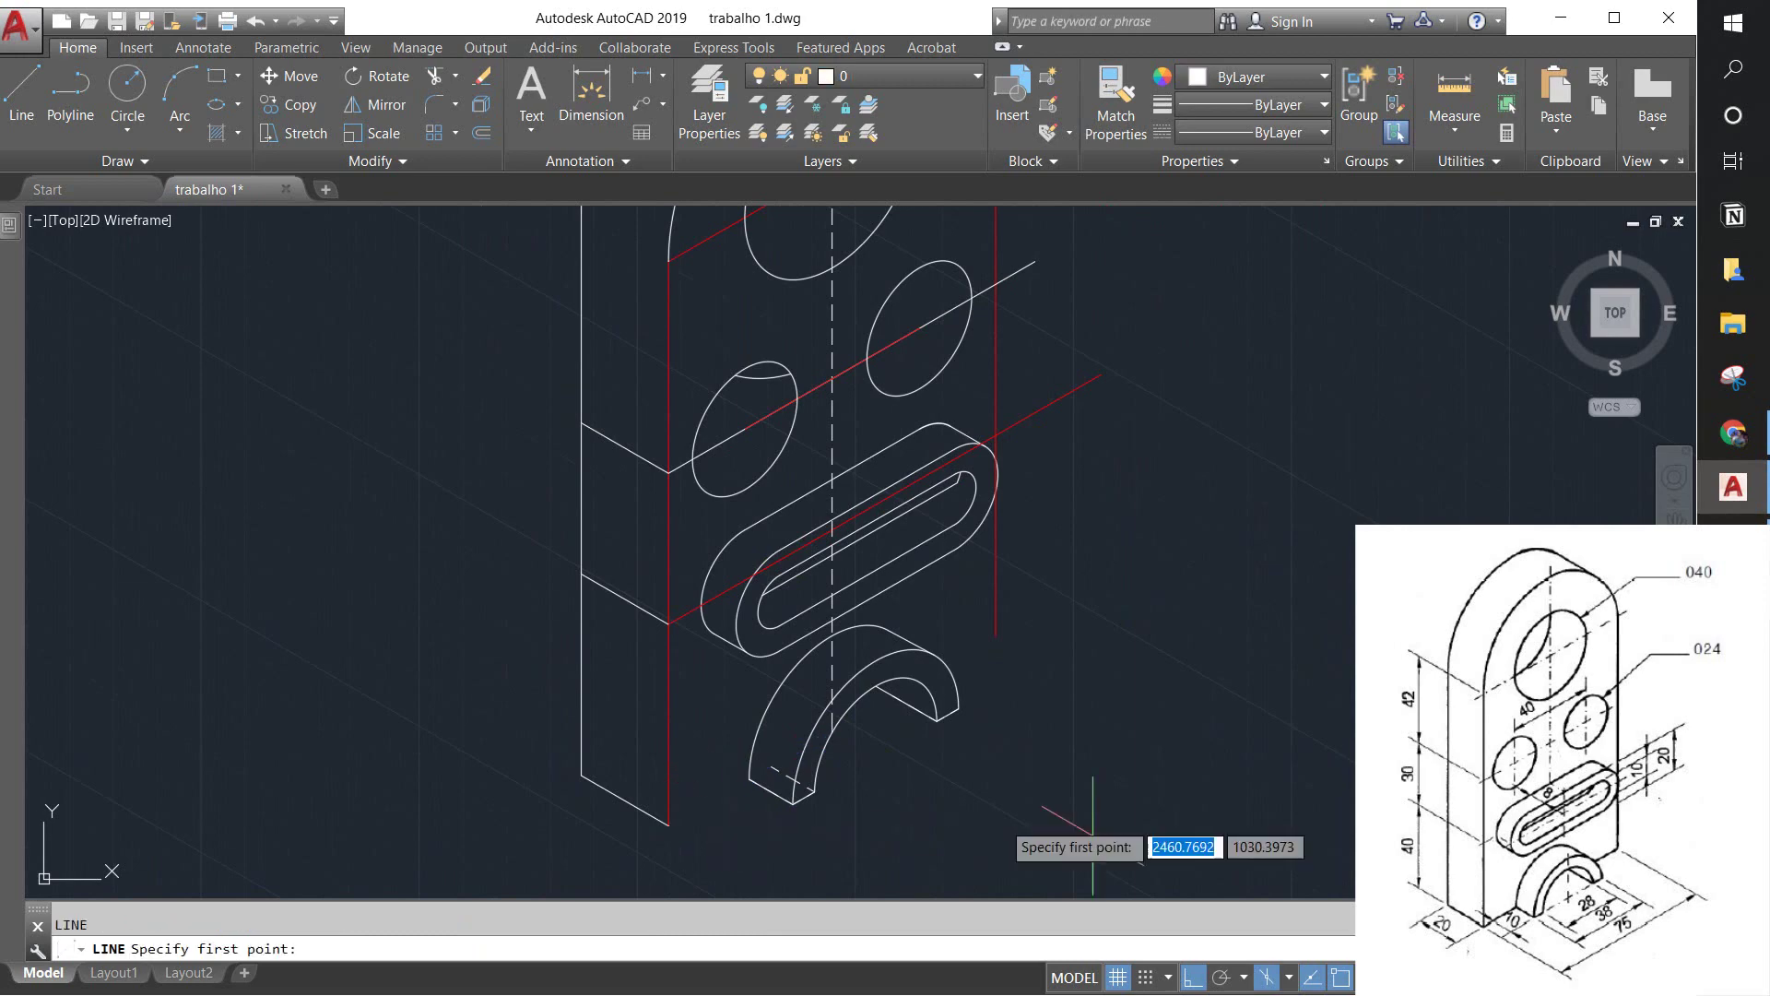
key(F5)
key(Escape)
scroll(1222, 530, up, 2)
key(Return)
click(873, 706)
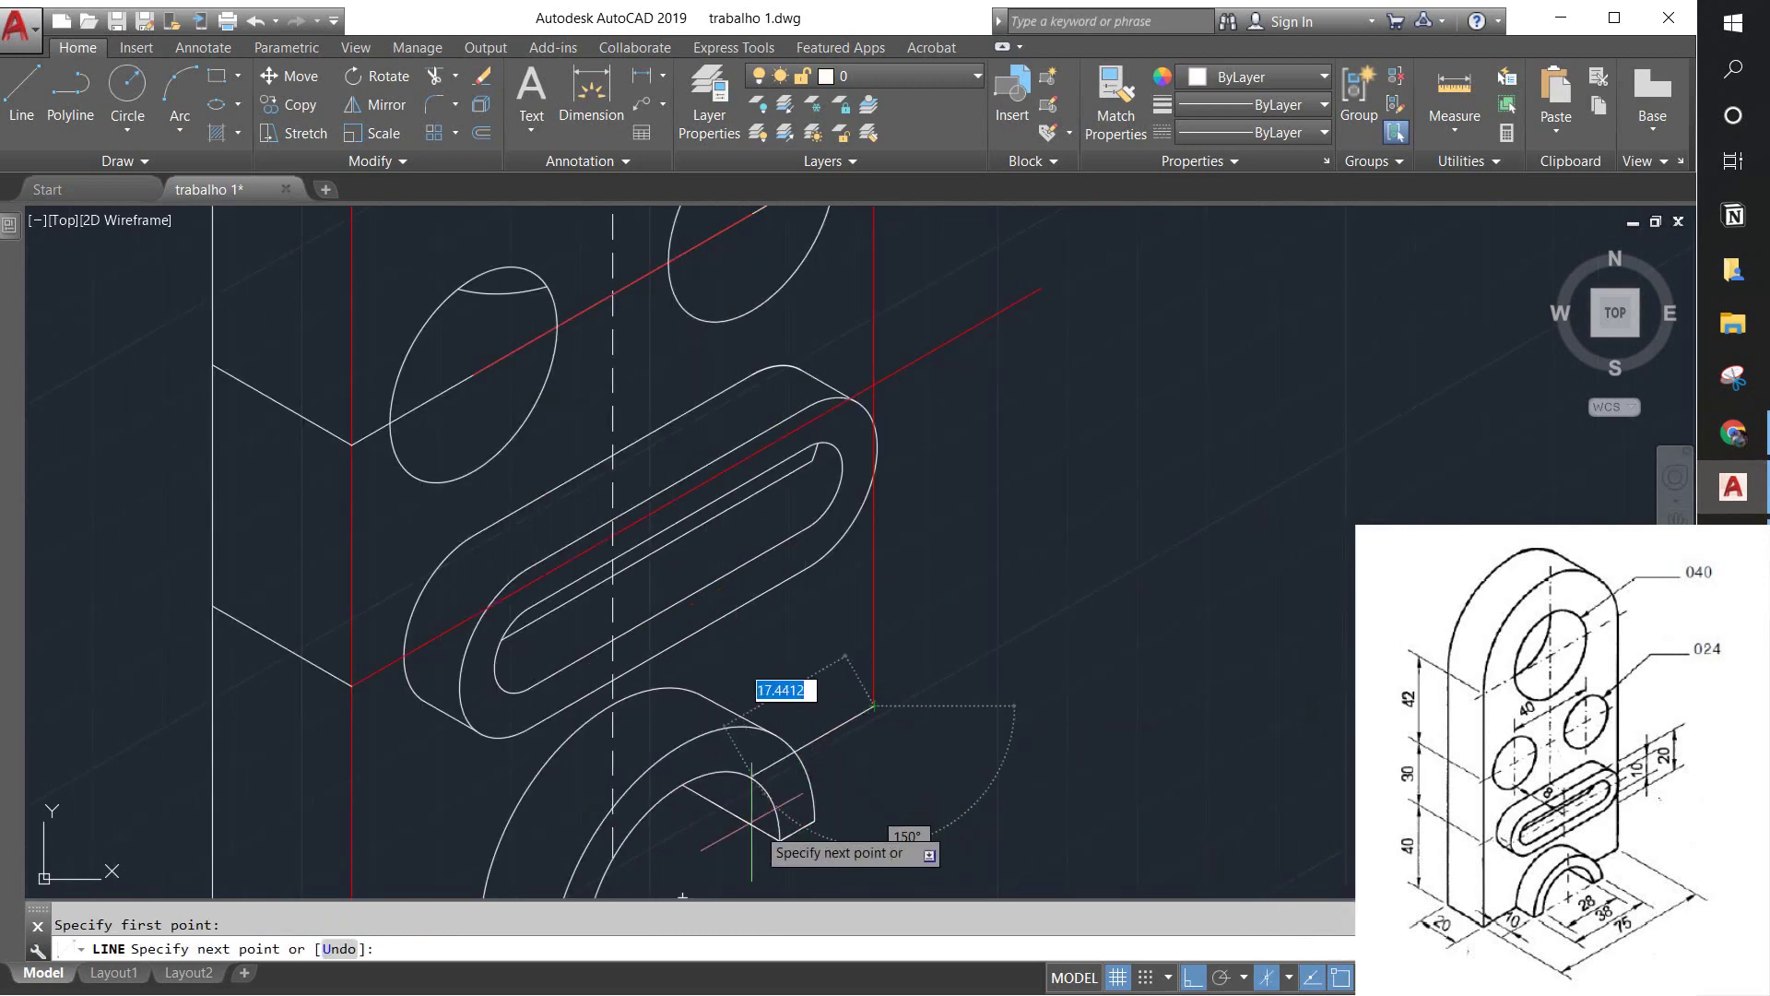
scroll(771, 790, up, 3)
click(771, 790)
key(Return)
Delete the small stray arc inside the left ellipse
text(tr)
key(Escape)
scroll(876, 619, down, 4)
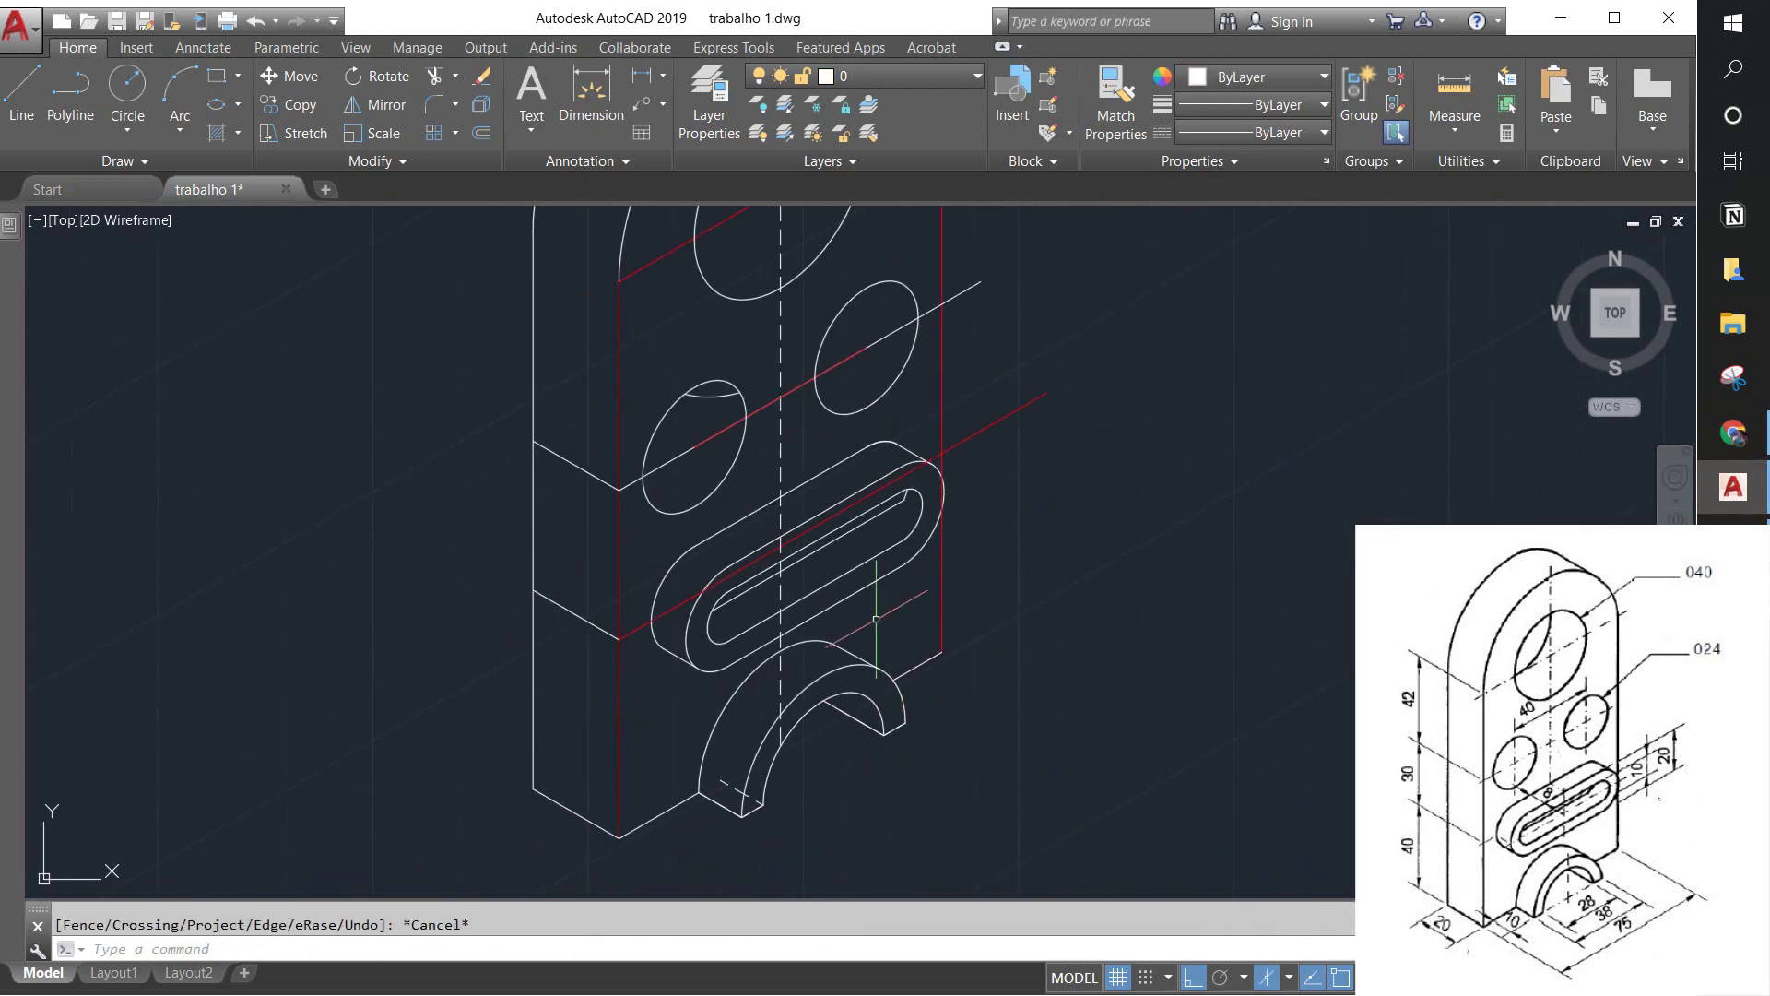
scroll(850, 612, up, 3)
click(849, 612)
key(Delete)
scroll(866, 660, down, 4)
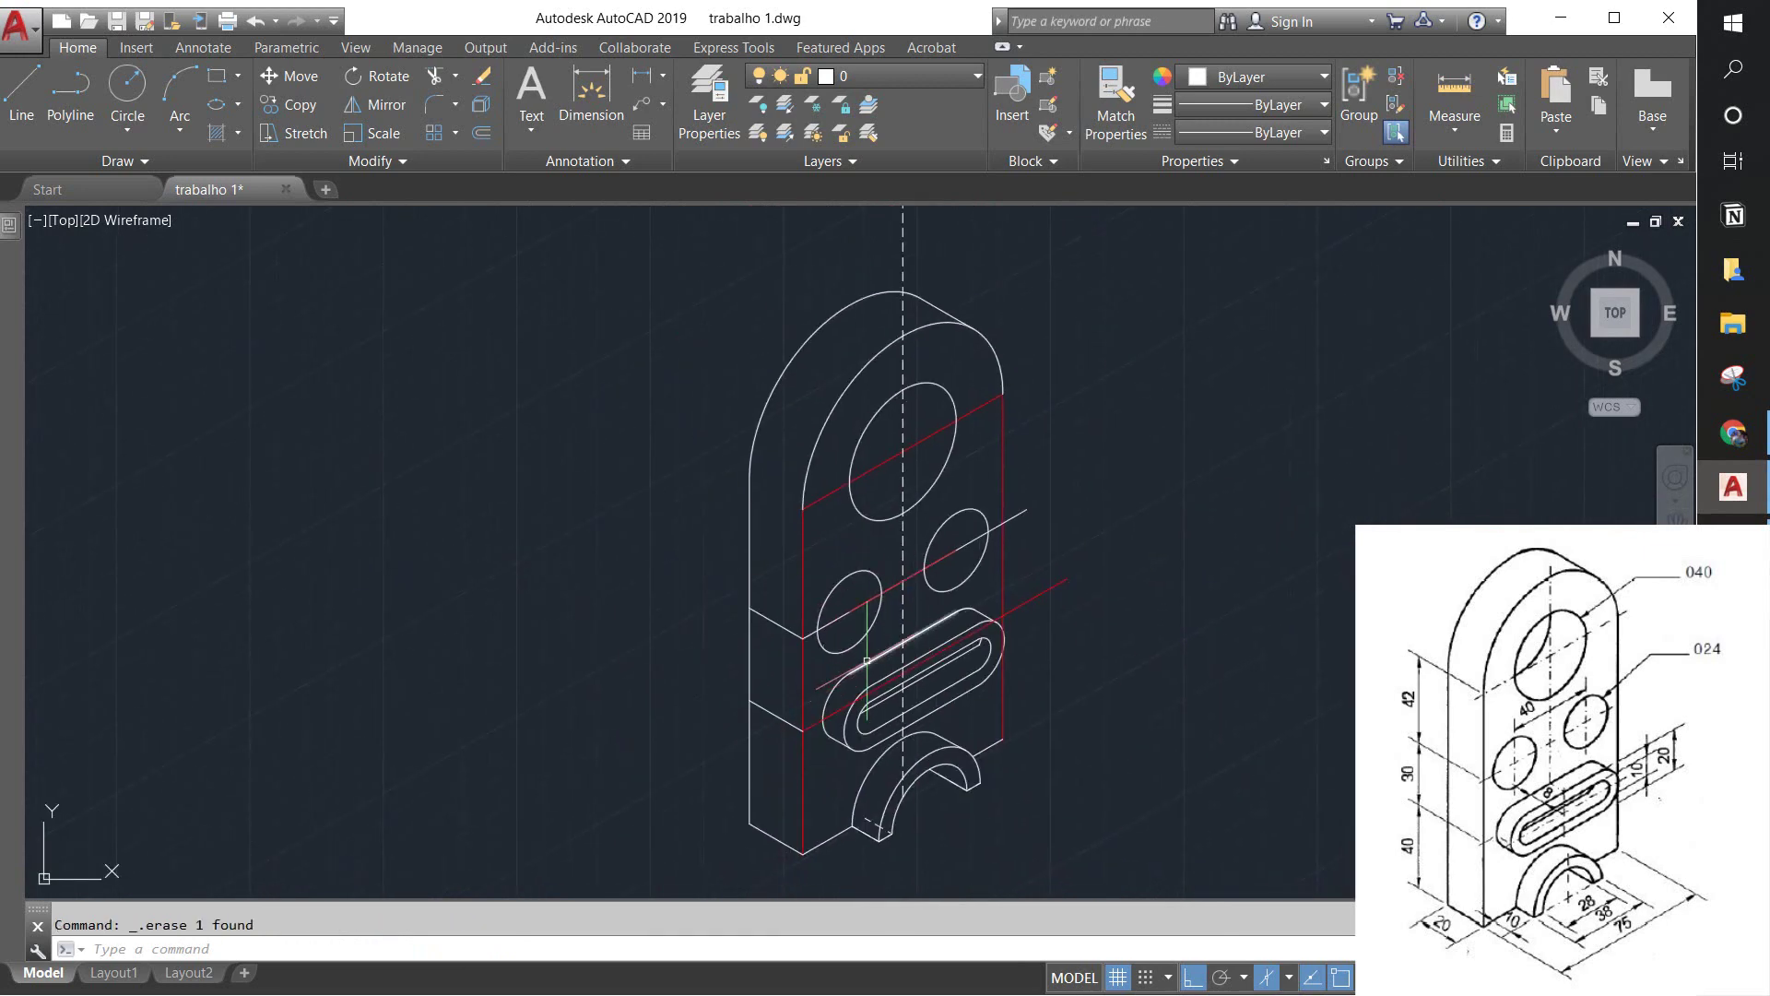
scroll(854, 690, up, 3)
scroll(854, 689, up, 2)
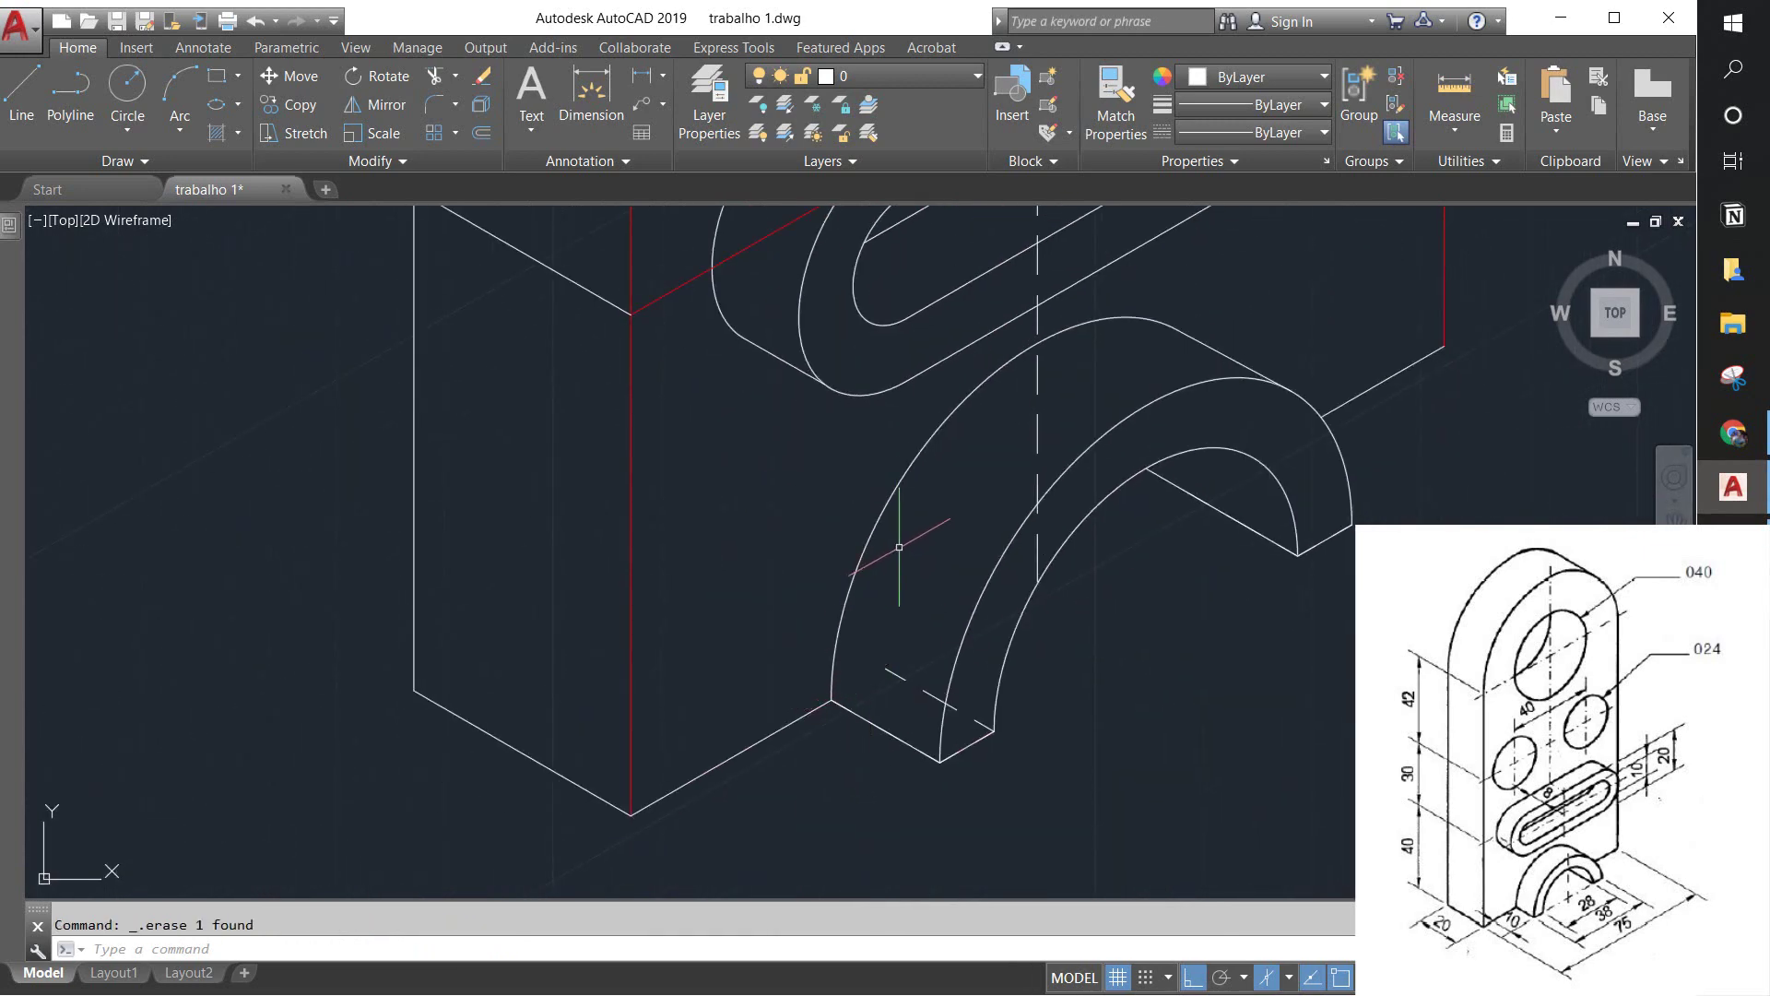
scroll(899, 547, up, 2)
scroll(727, 580, down, 6)
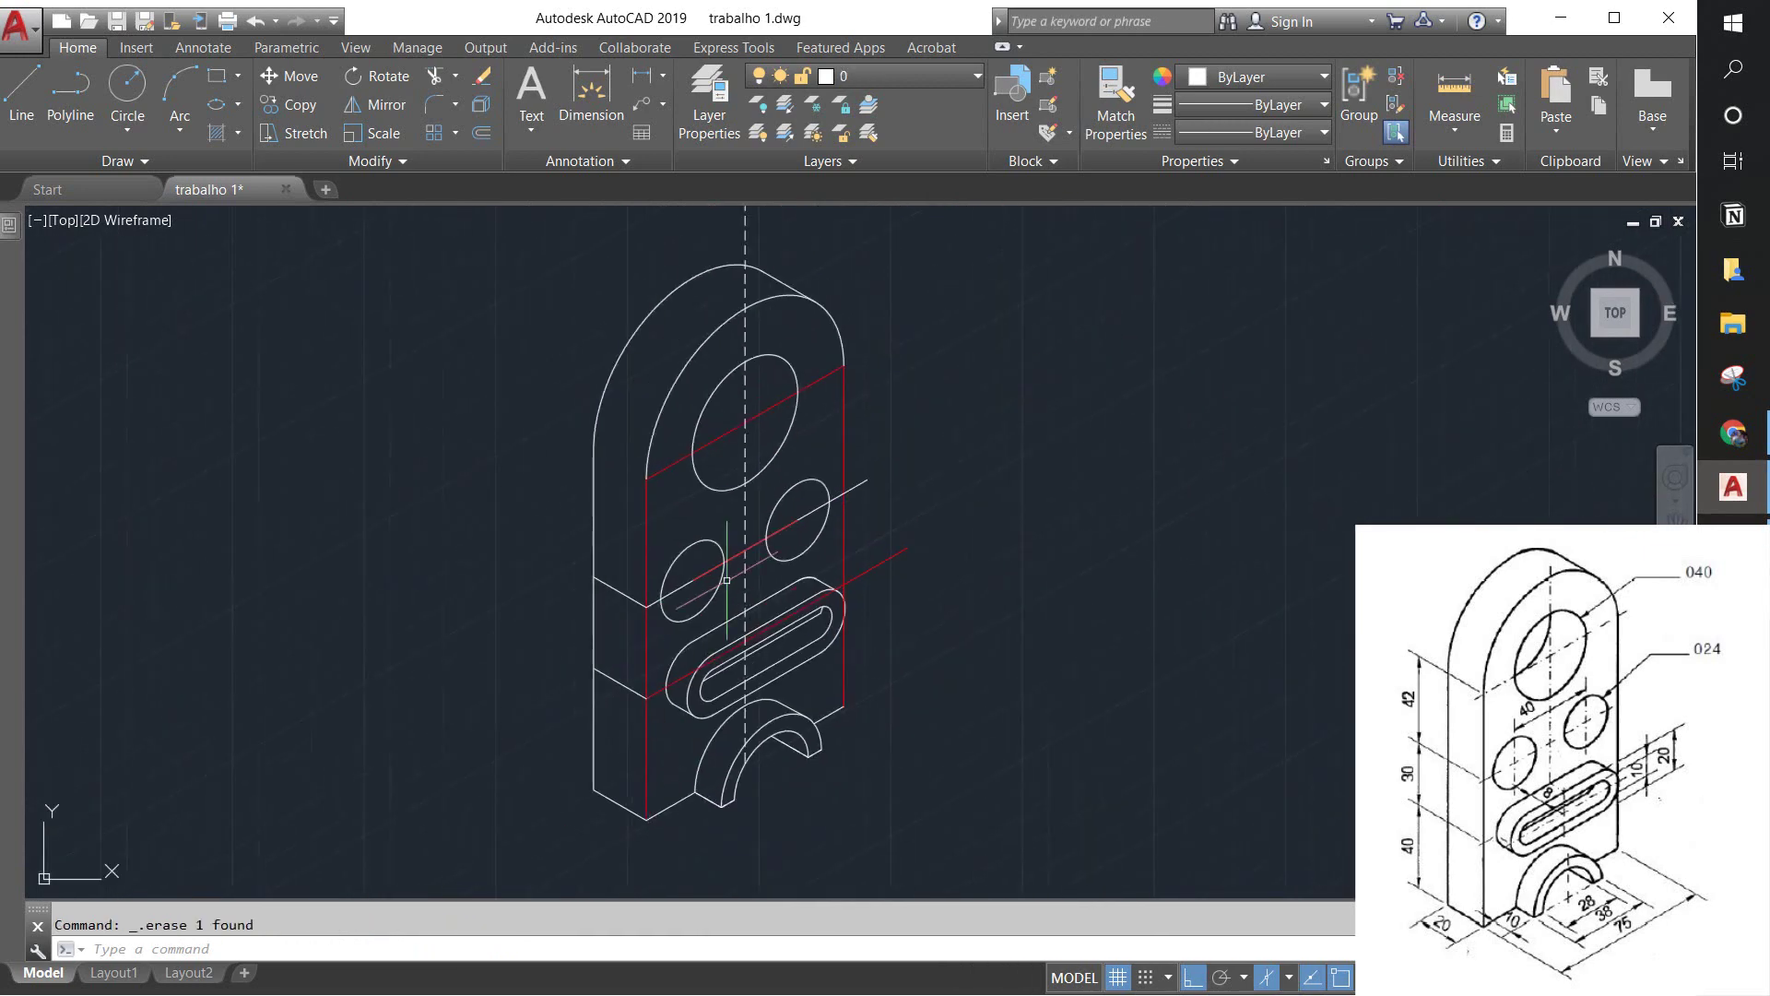
Shift the view toward the upper hole, testing line start points
click(646, 819)
key(Escape)
scroll(581, 598, up, 2)
click(533, 558)
key(Escape)
middle_drag(872, 496, 719, 438)
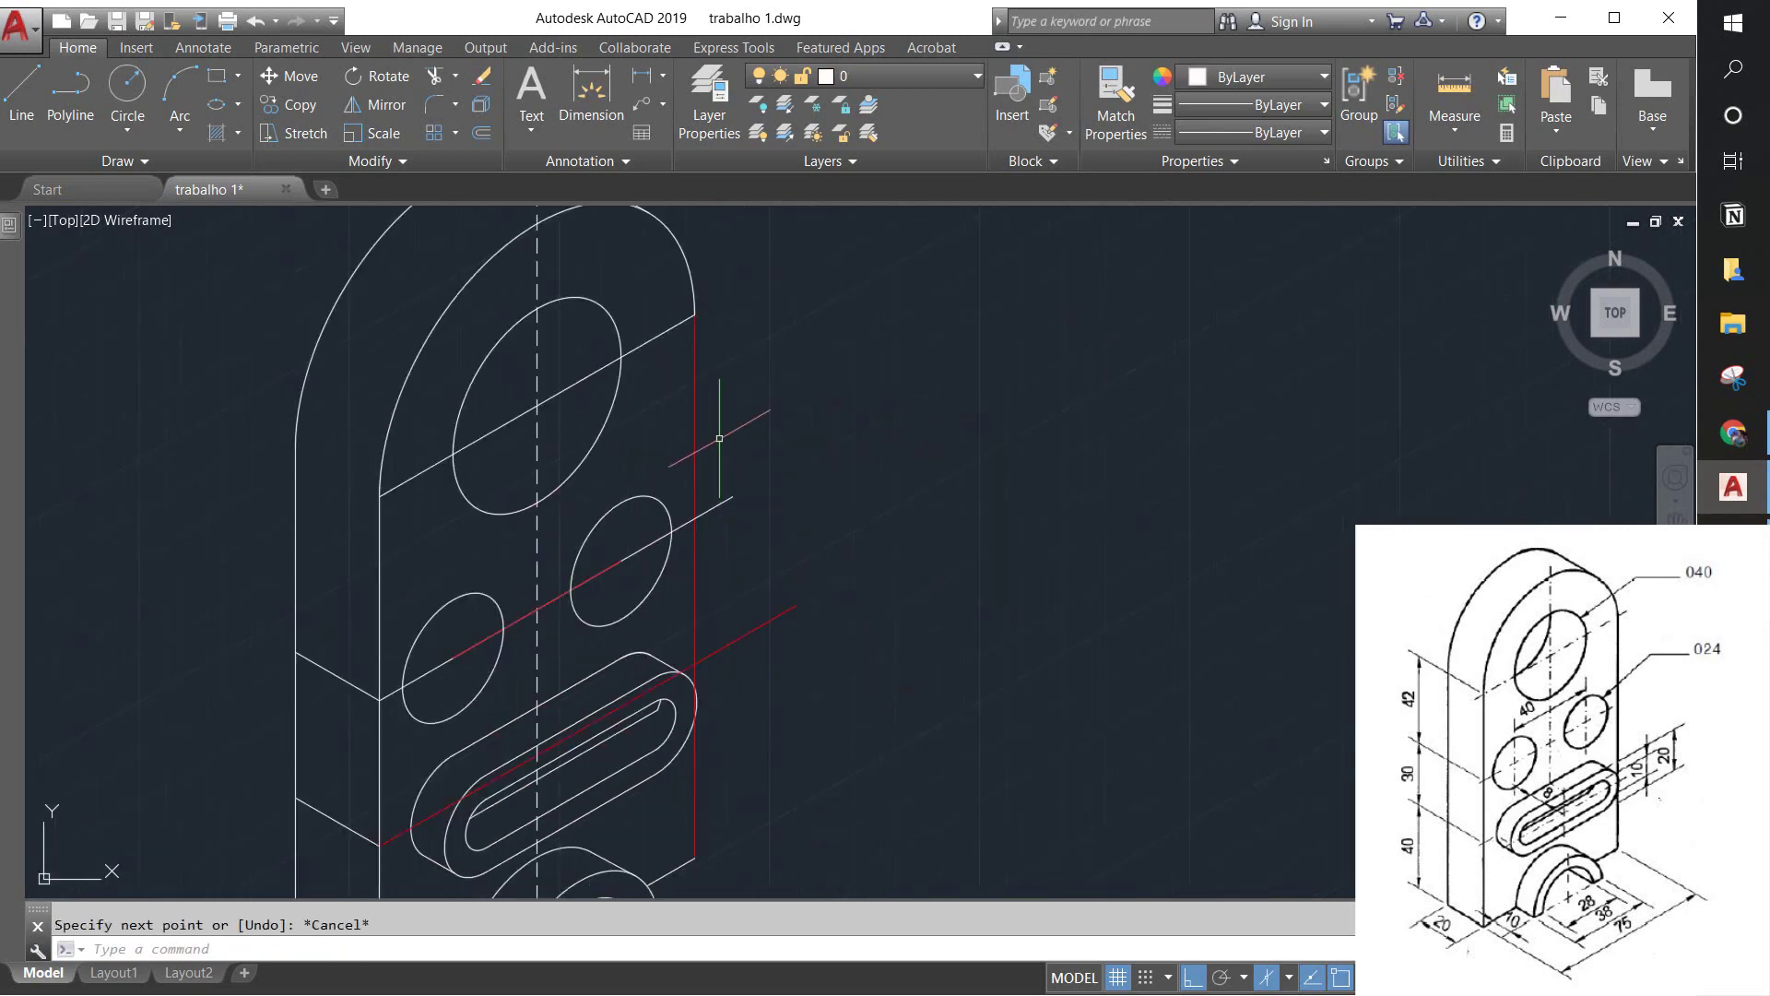
click(699, 837)
scroll(703, 640, down, 3)
scroll(672, 513, up, 5)
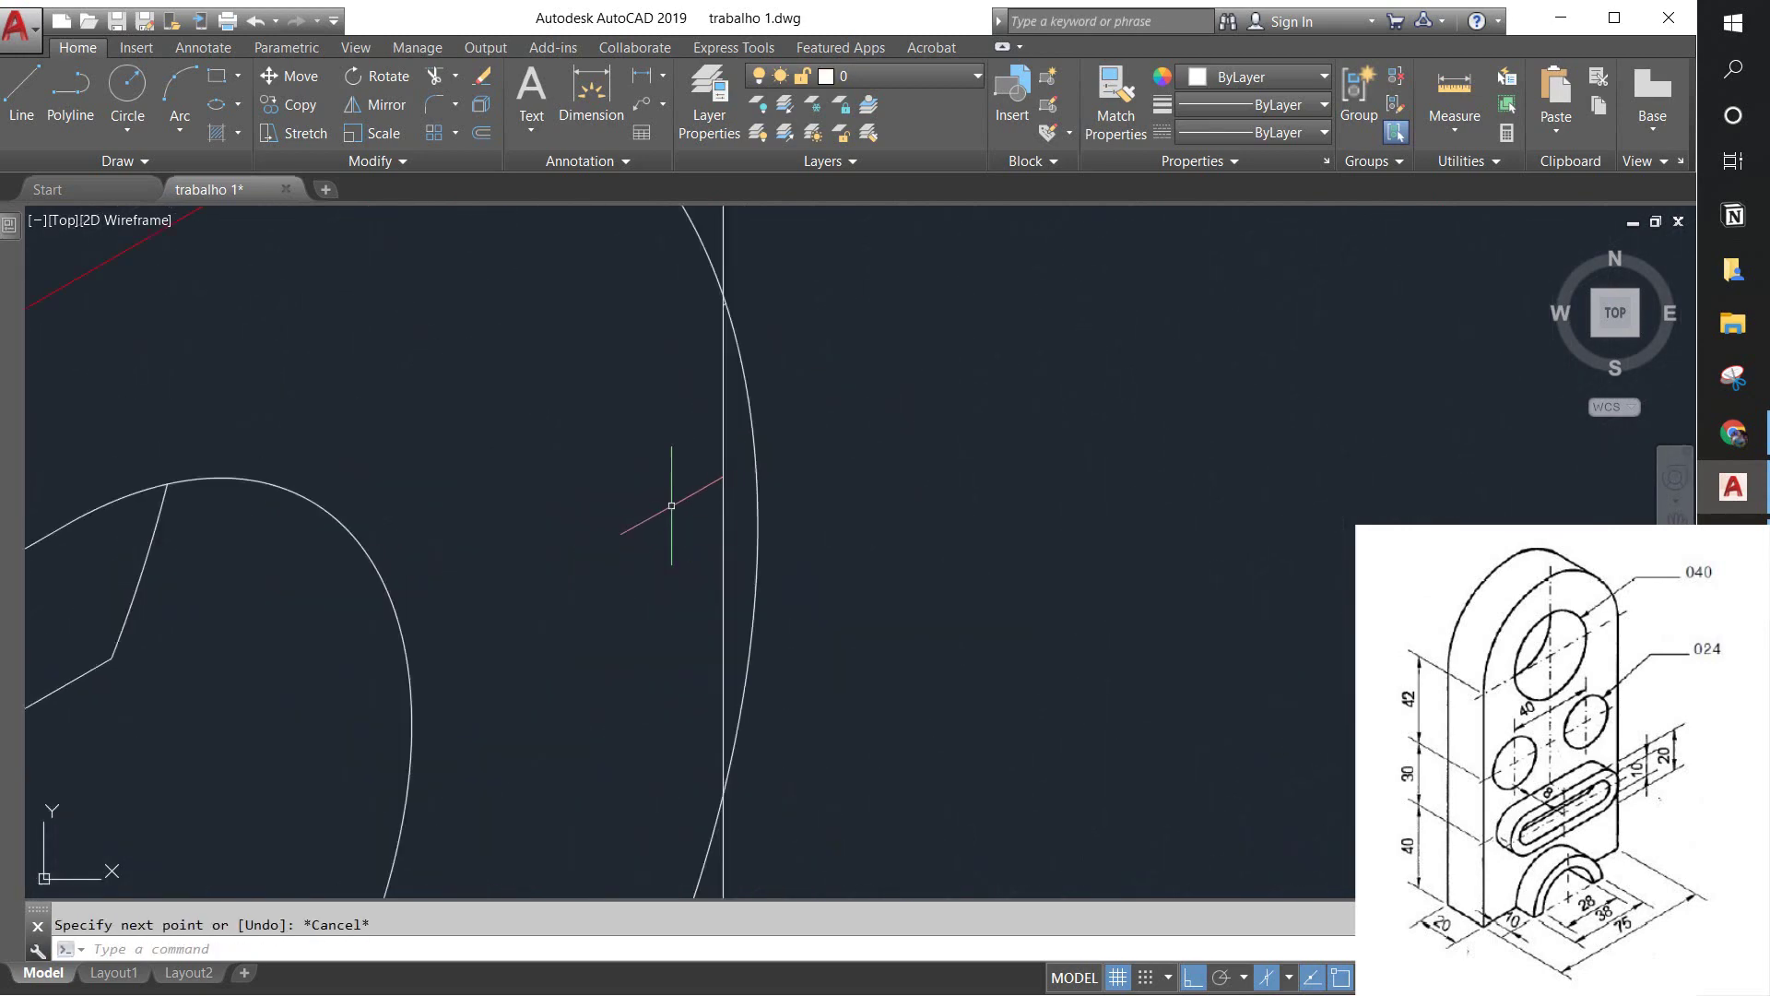
Zoom around the bracket to inspect the remaining stray lines
text(tr)
key(Escape)
scroll(759, 450, up, 3)
text(tr)
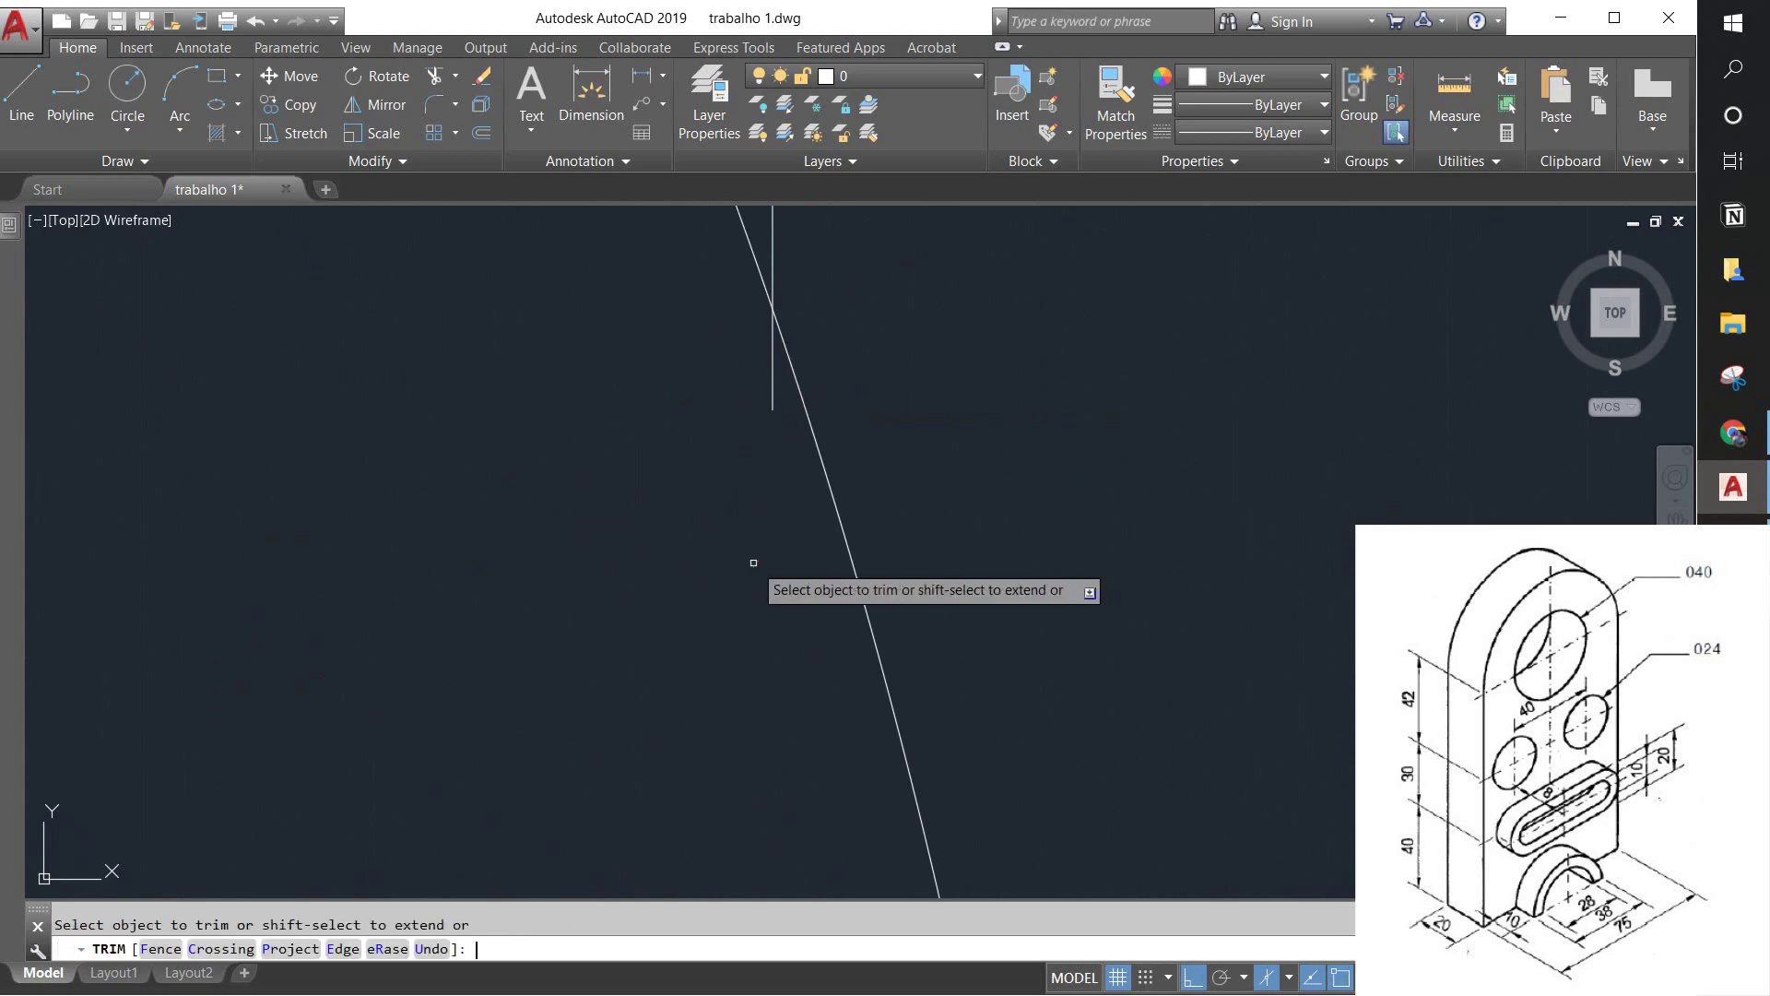
key(Escape)
scroll(764, 704, down, 3)
scroll(910, 712, down, 2)
scroll(732, 570, up, 6)
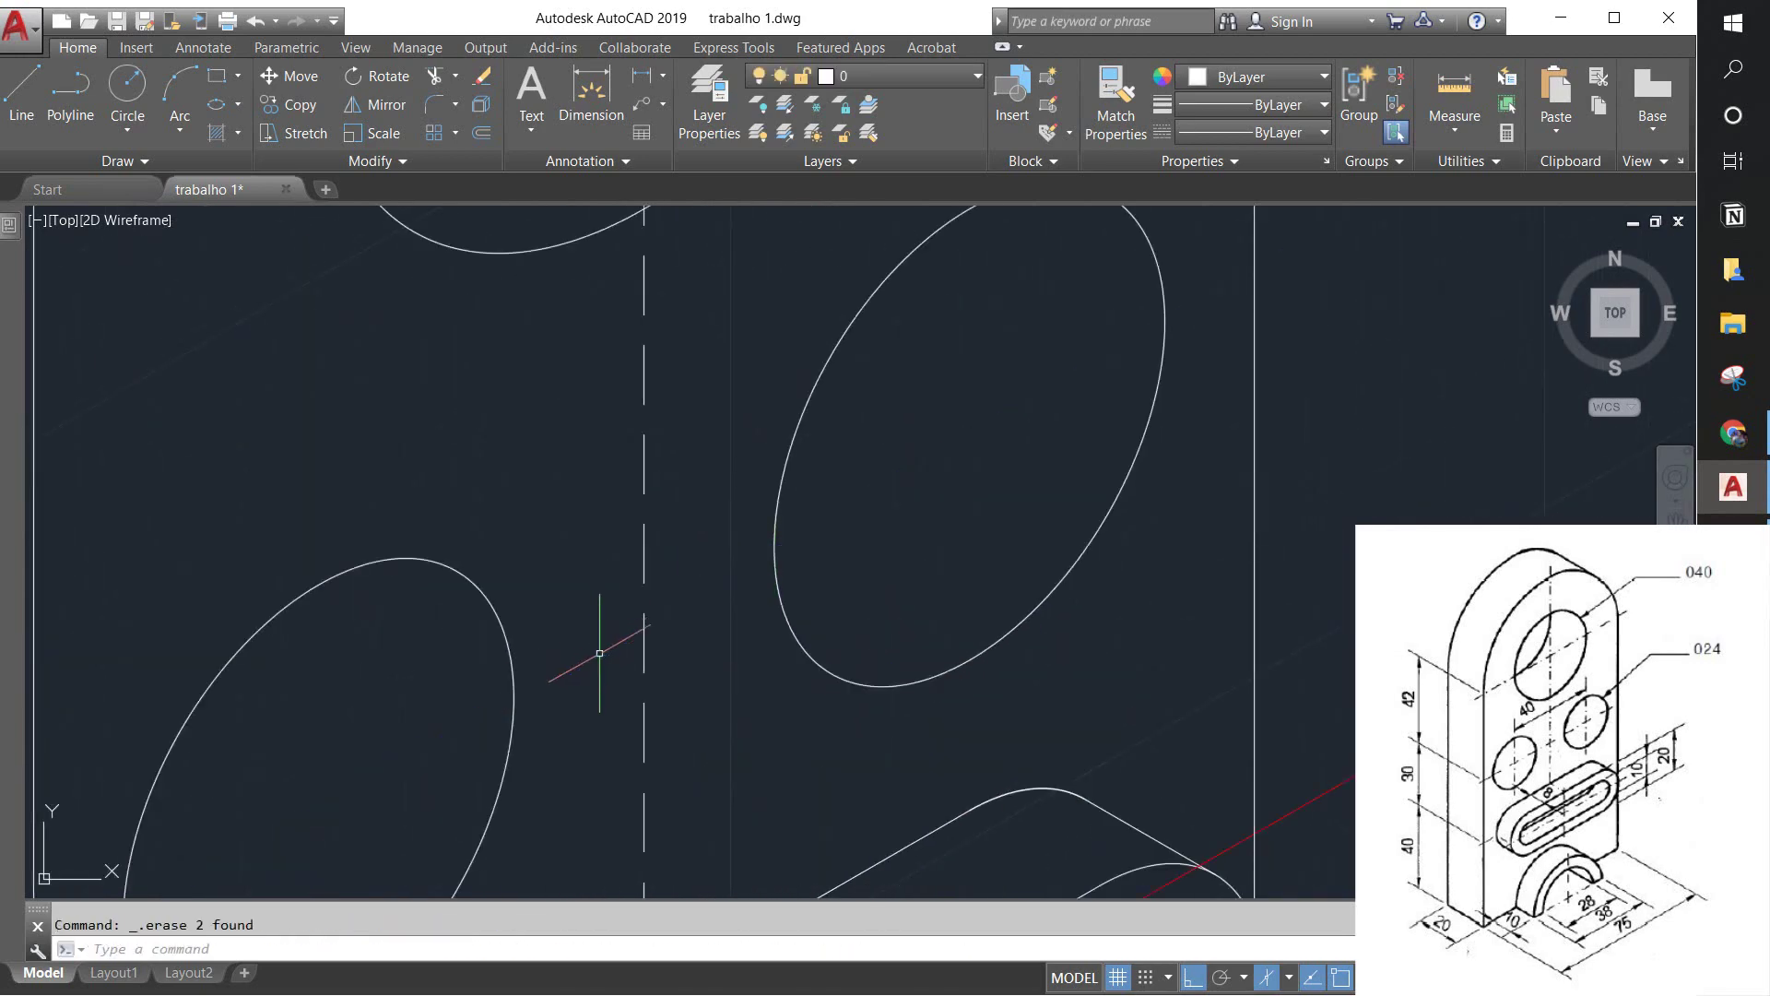
scroll(917, 481, down, 3)
scroll(790, 553, up, 3)
scroll(719, 535, up, 2)
scroll(635, 534, up, 2)
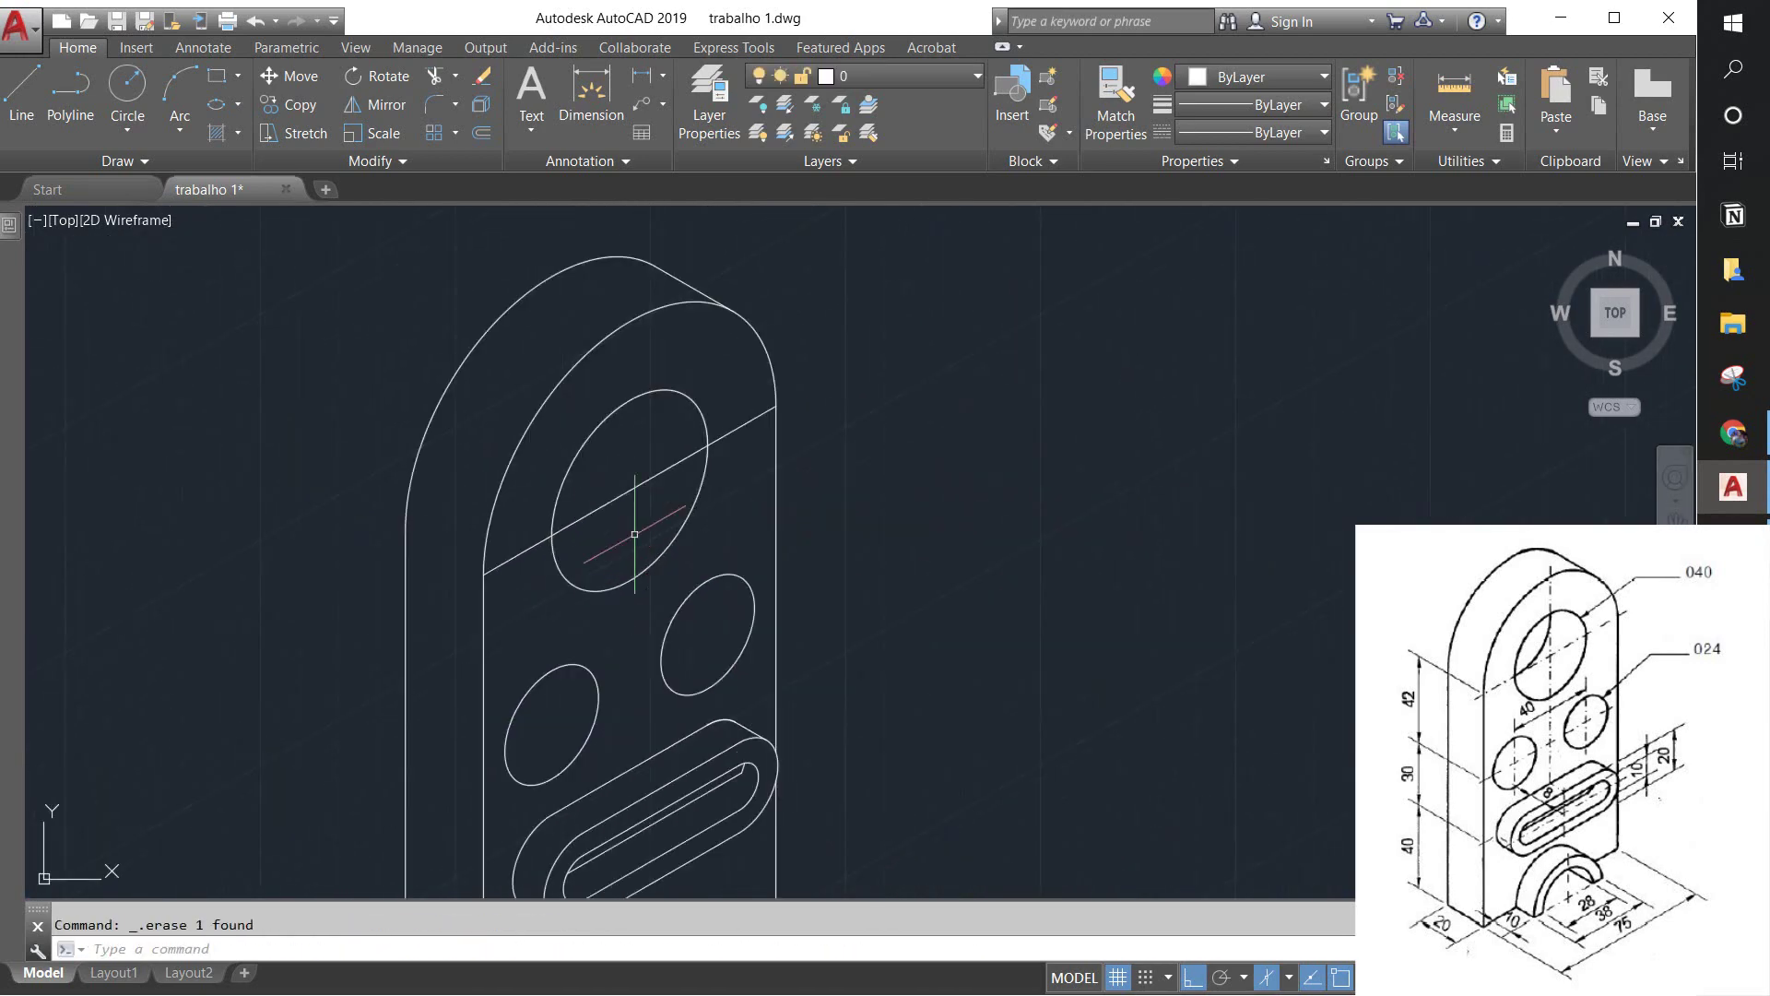
scroll(634, 533, down, 2)
scroll(646, 517, down, 1)
scroll(728, 415, up, 3)
Select the upper hole's ellipse and review the linetype and lineweight options
scroll(737, 408, up, 1)
click(665, 415)
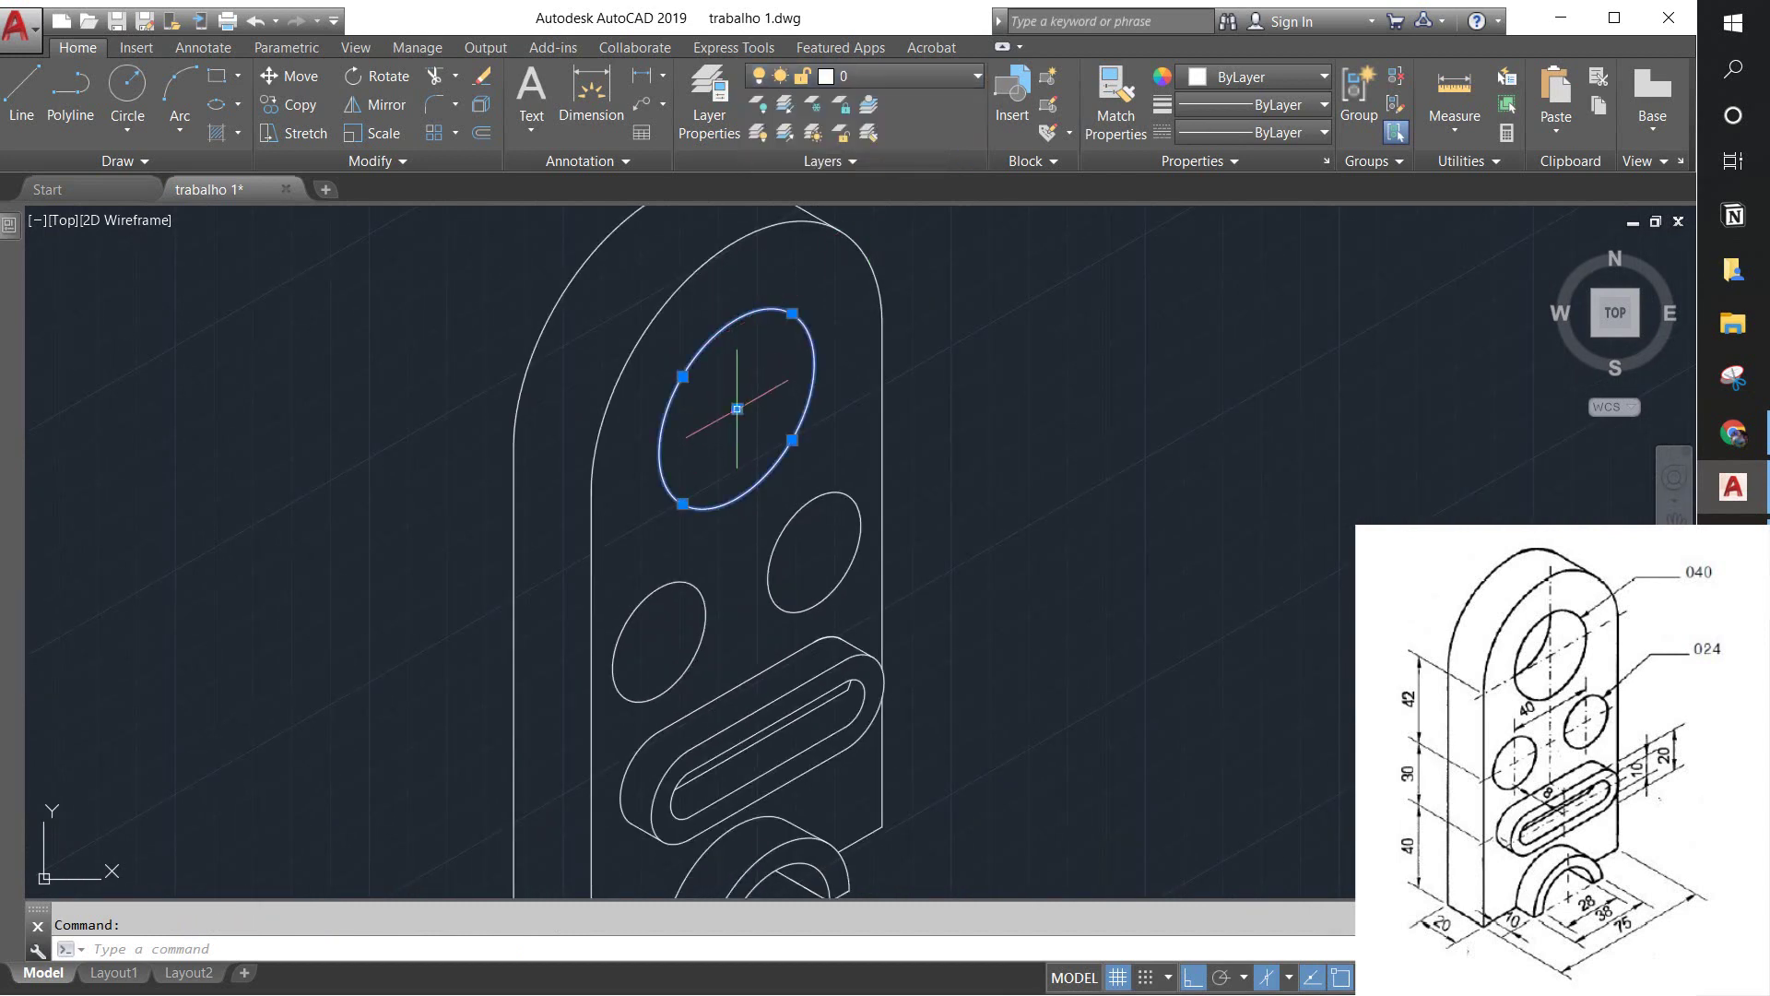
text(l)
key(Return)
click(737, 397)
key(Escape)
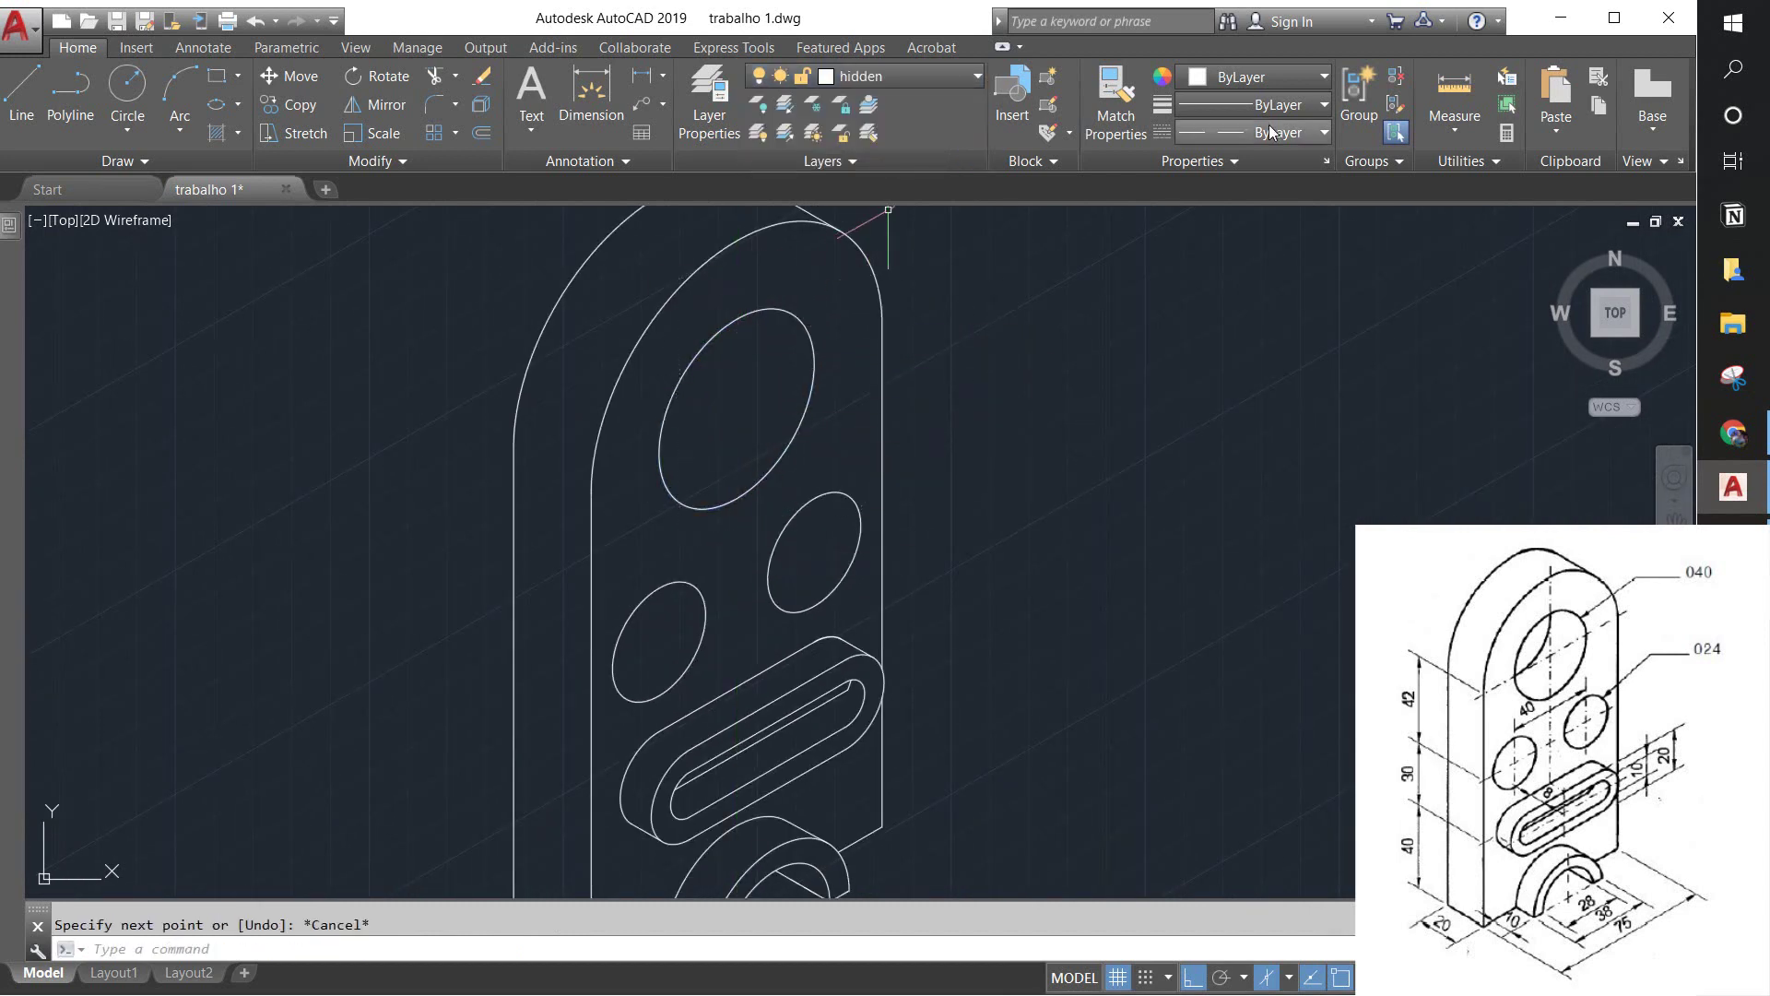
click(1270, 132)
click(1291, 104)
scroll(1036, 533, down, 3)
scroll(890, 678, up, 2)
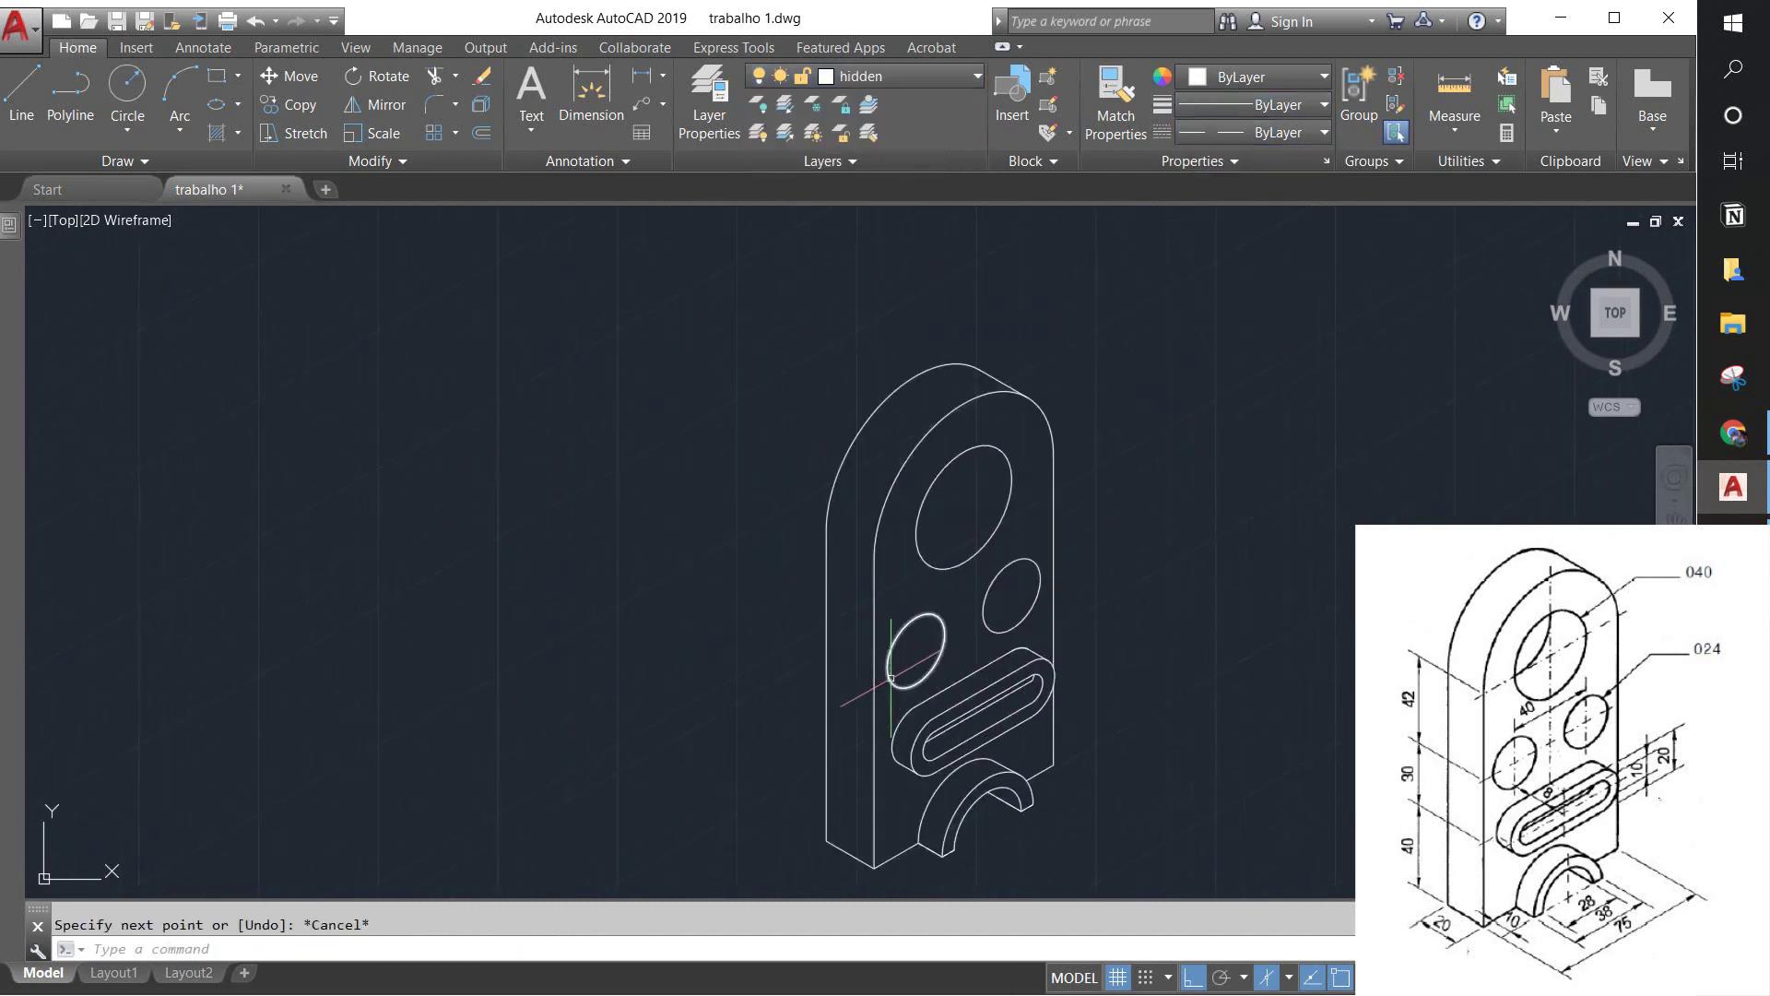
scroll(891, 678, down, 3)
Window-select the whole bracket and move it down below the block views
click(825, 784)
click(664, 545)
text(m)
key(Return)
click(743, 743)
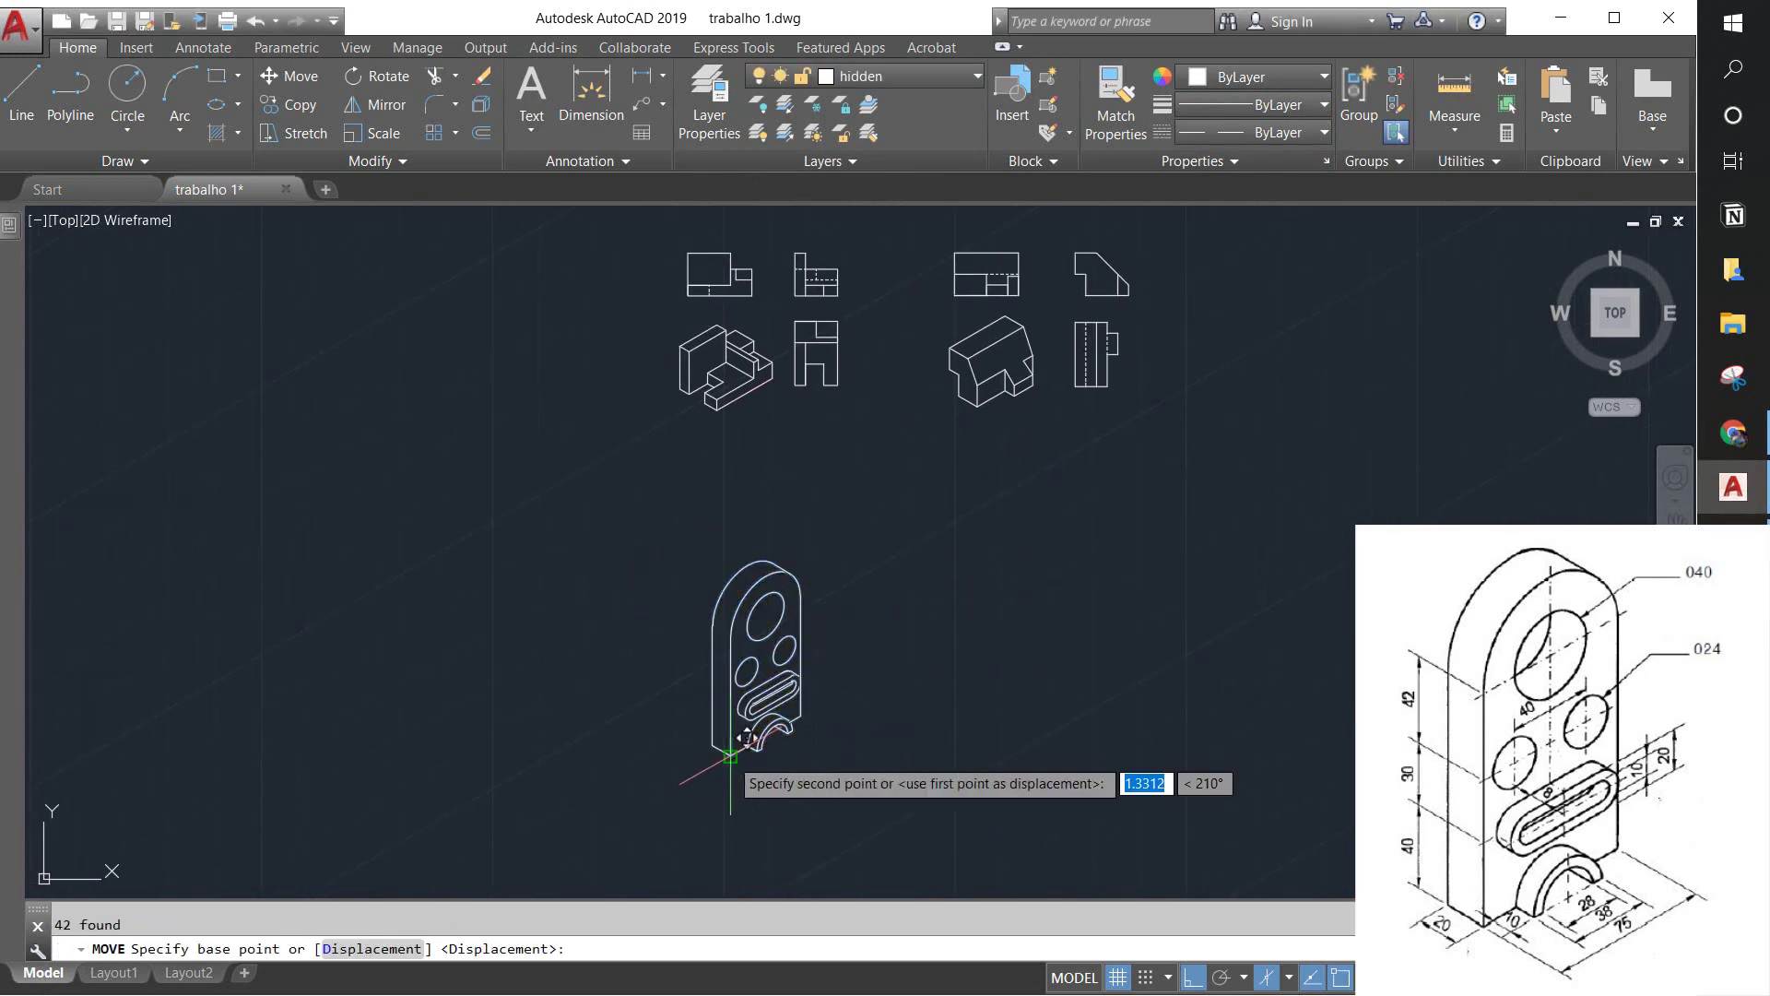
click(737, 857)
scroll(819, 593, up, 1)
scroll(812, 673, down, 1)
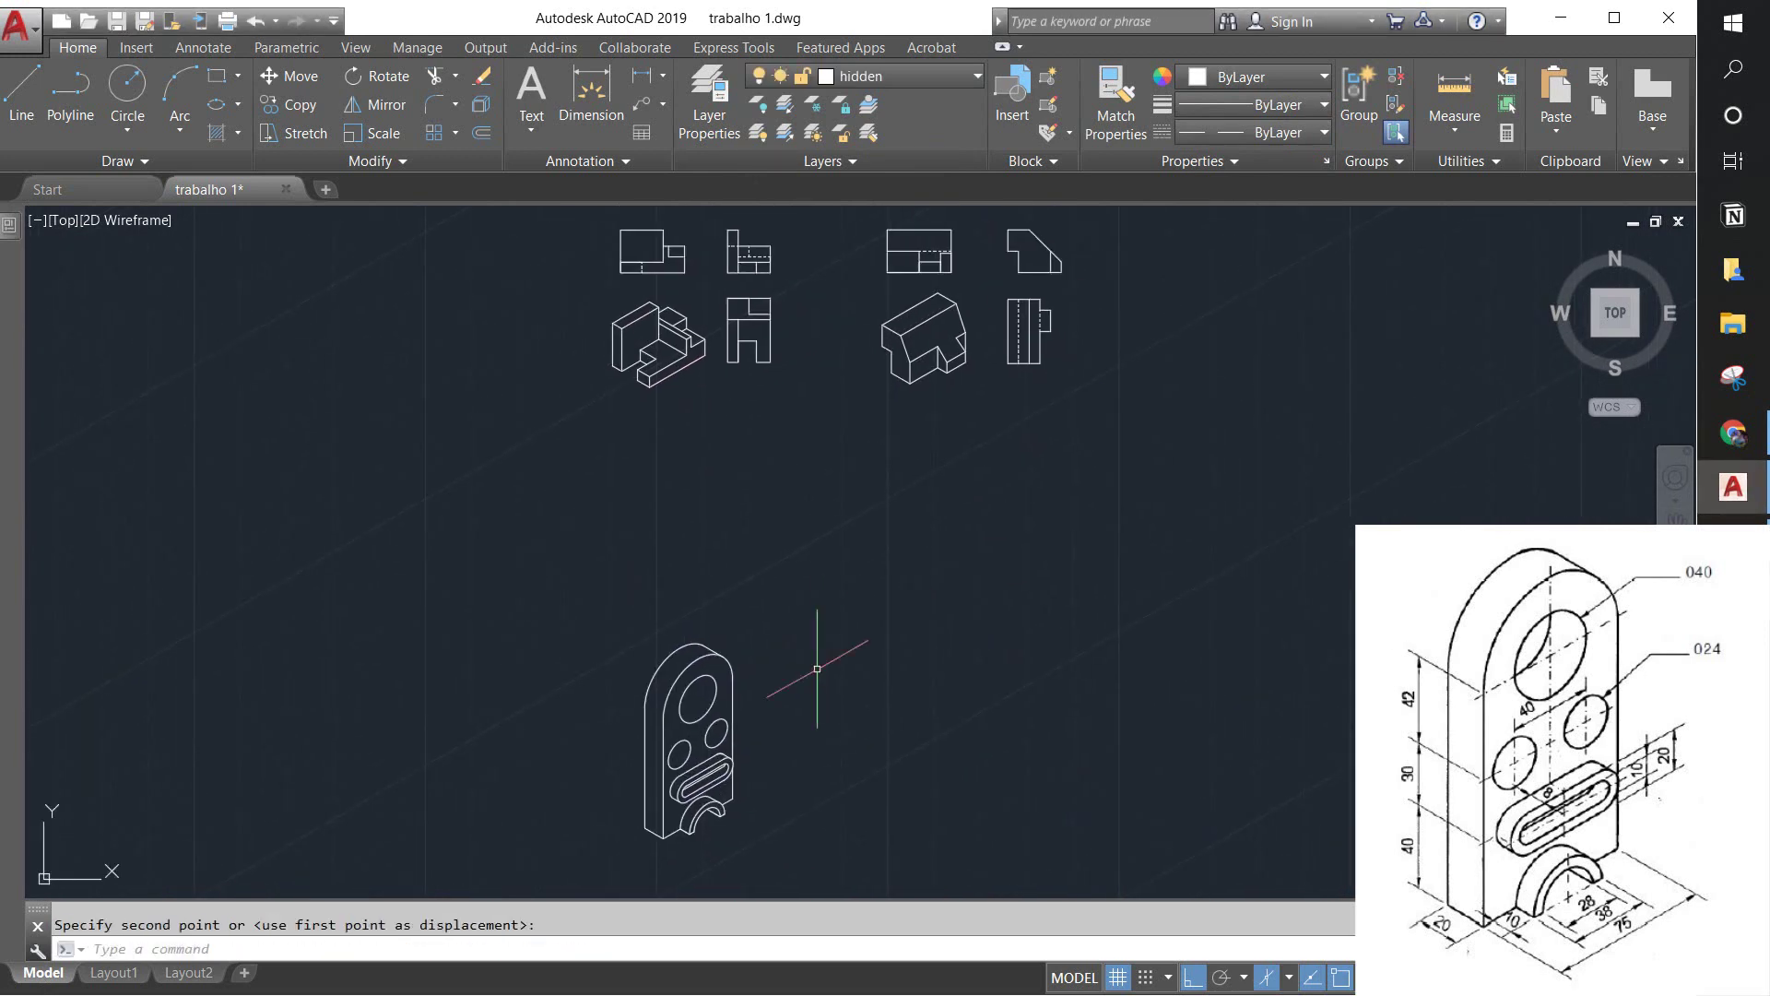
middle_drag(817, 669, 846, 710)
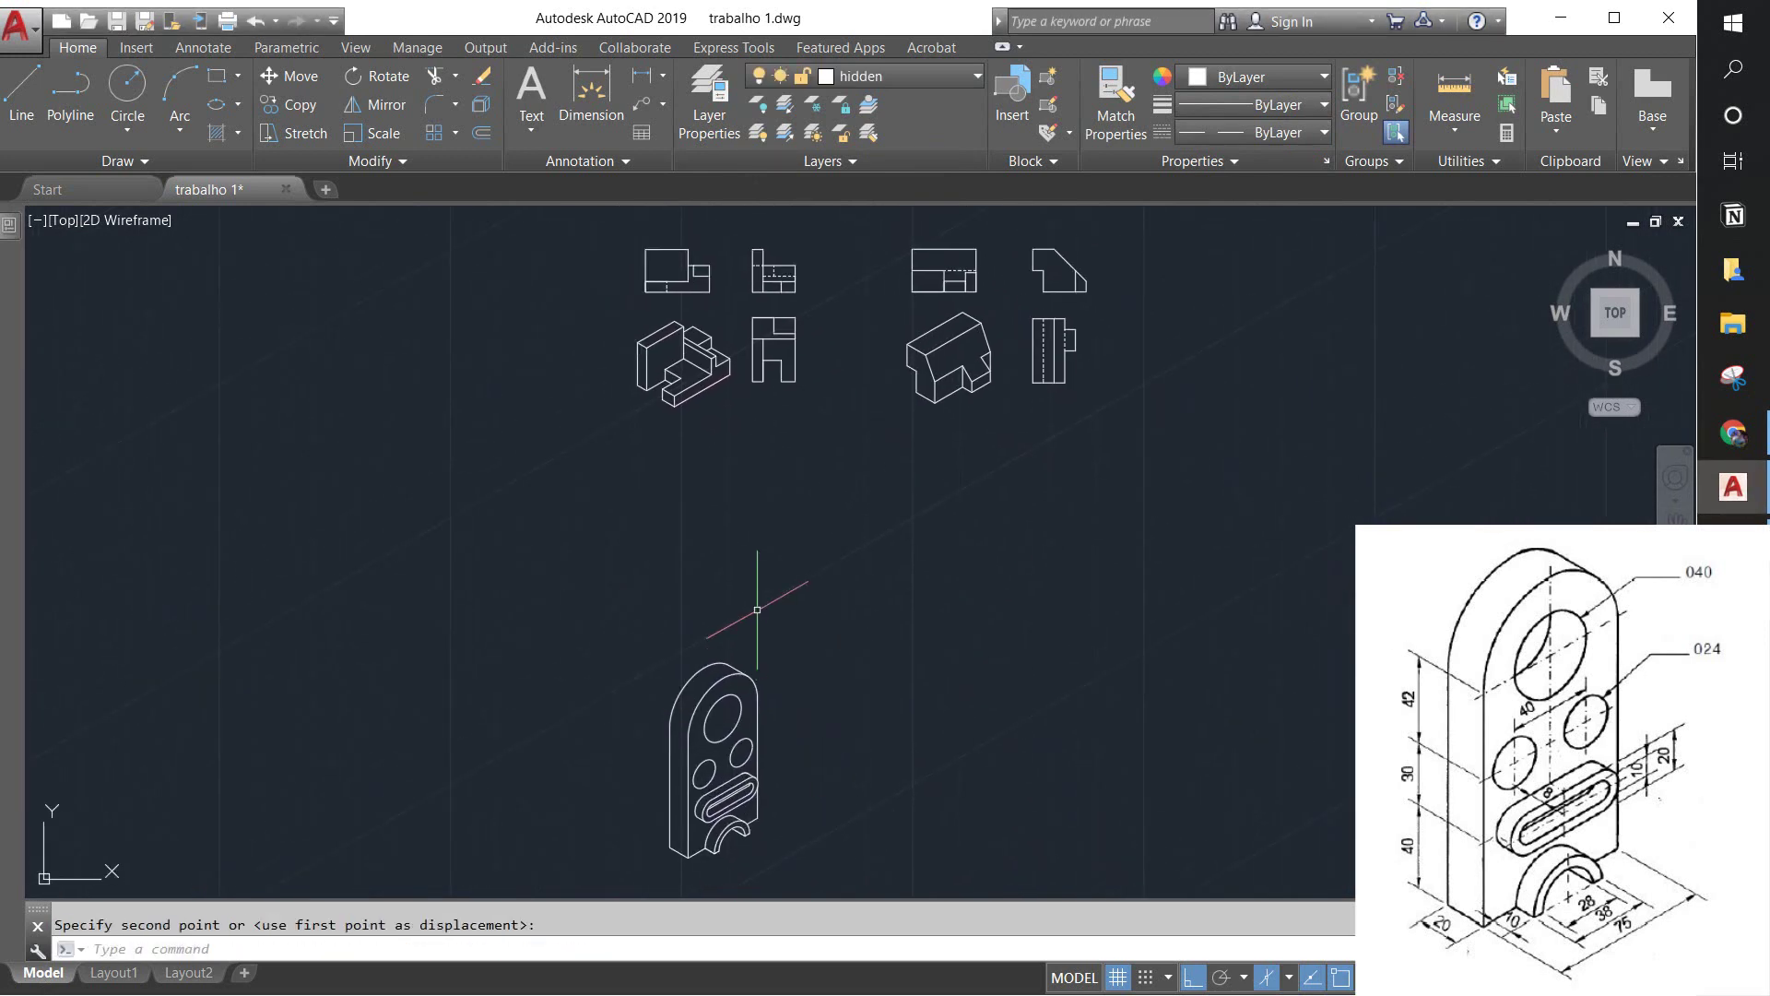
Draw the bracket's rectangular base outline with LINE
text(l)
key(Return)
click(668, 626)
key(Delete)
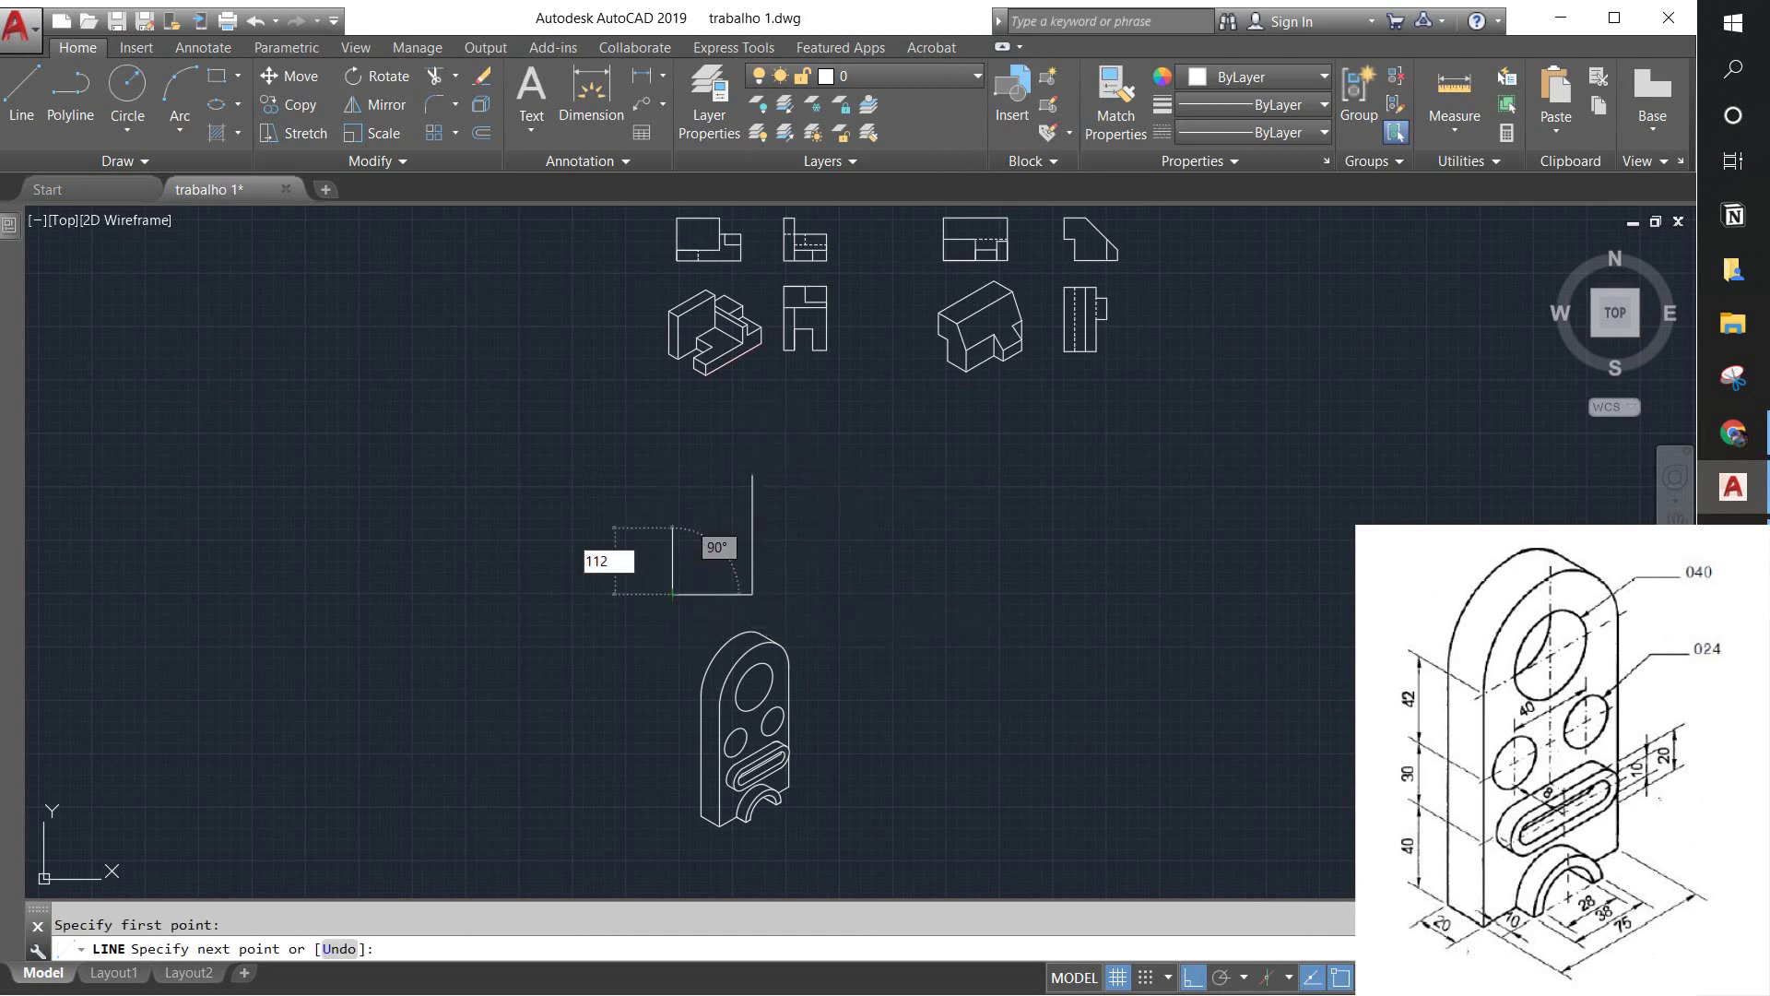
key(Return)
scroll(751, 462, up, 4)
key(Escape)
key(Escape)
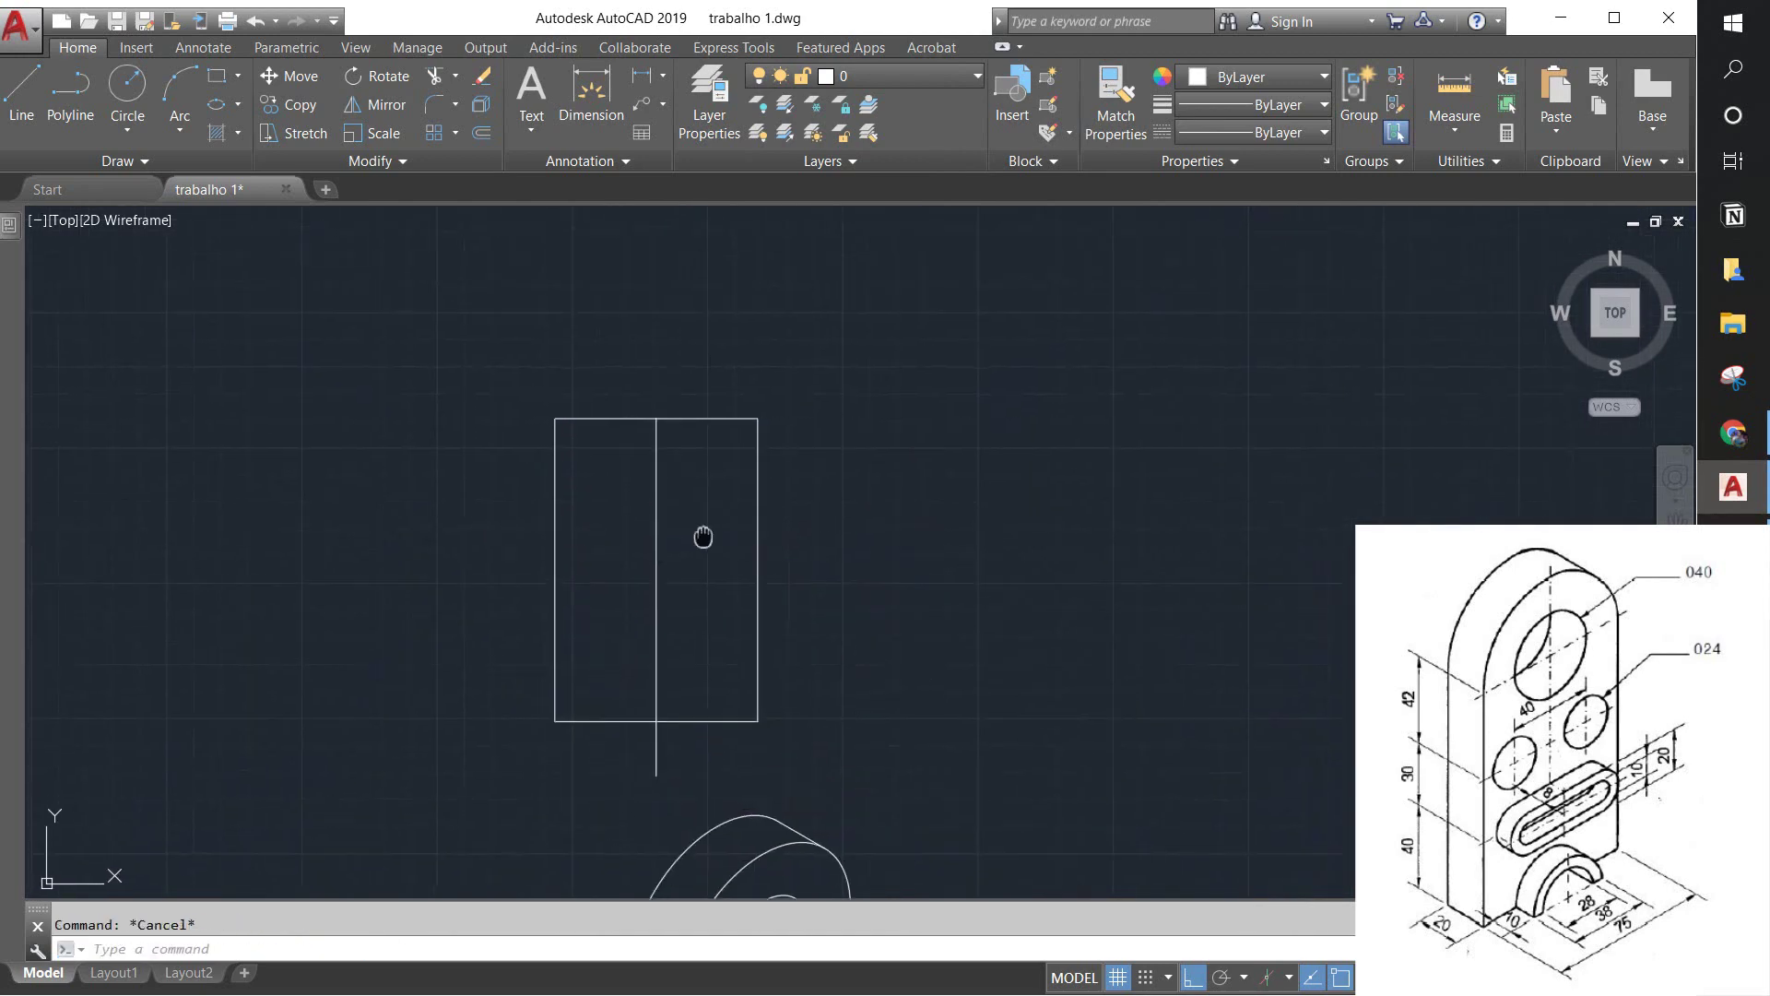
scroll(691, 535, up, 2)
Add a circle centred on the top edge's midpoint and a concentric radius-20 hole
text(c)
key(Return)
click(638, 532)
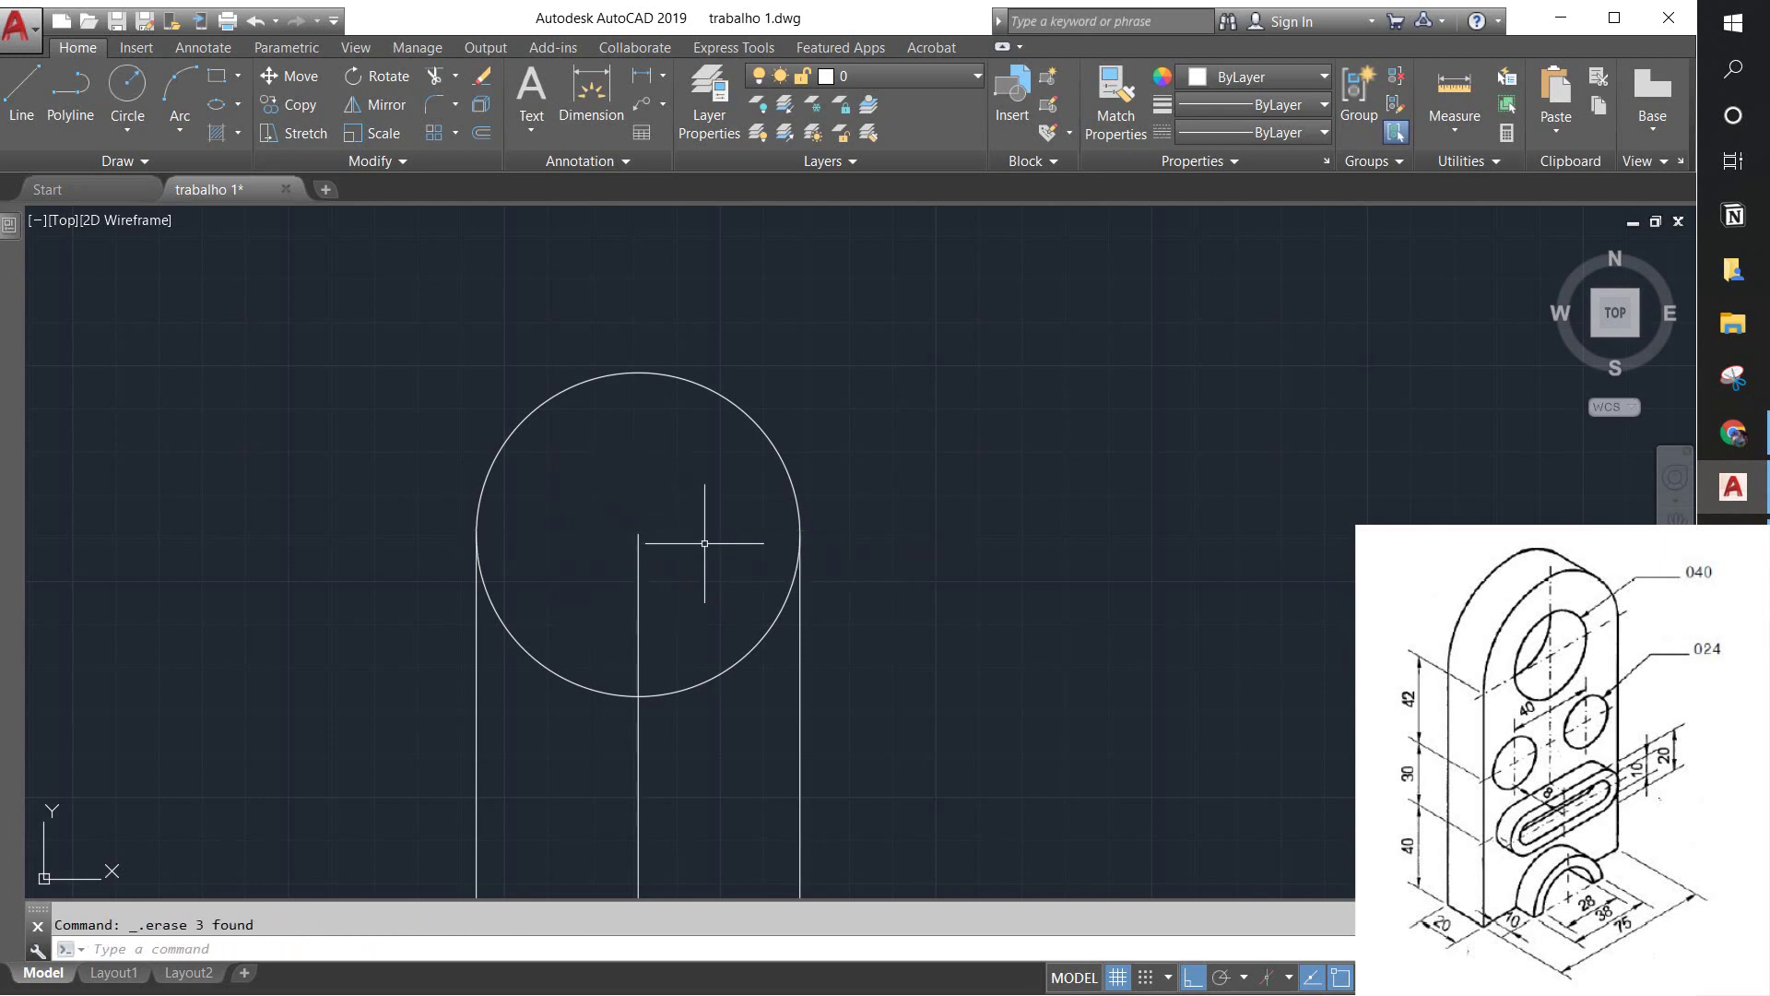
text(c)
key(Return)
click(638, 533)
text(20)
key(Return)
key(Escape)
scroll(621, 490, down, 2)
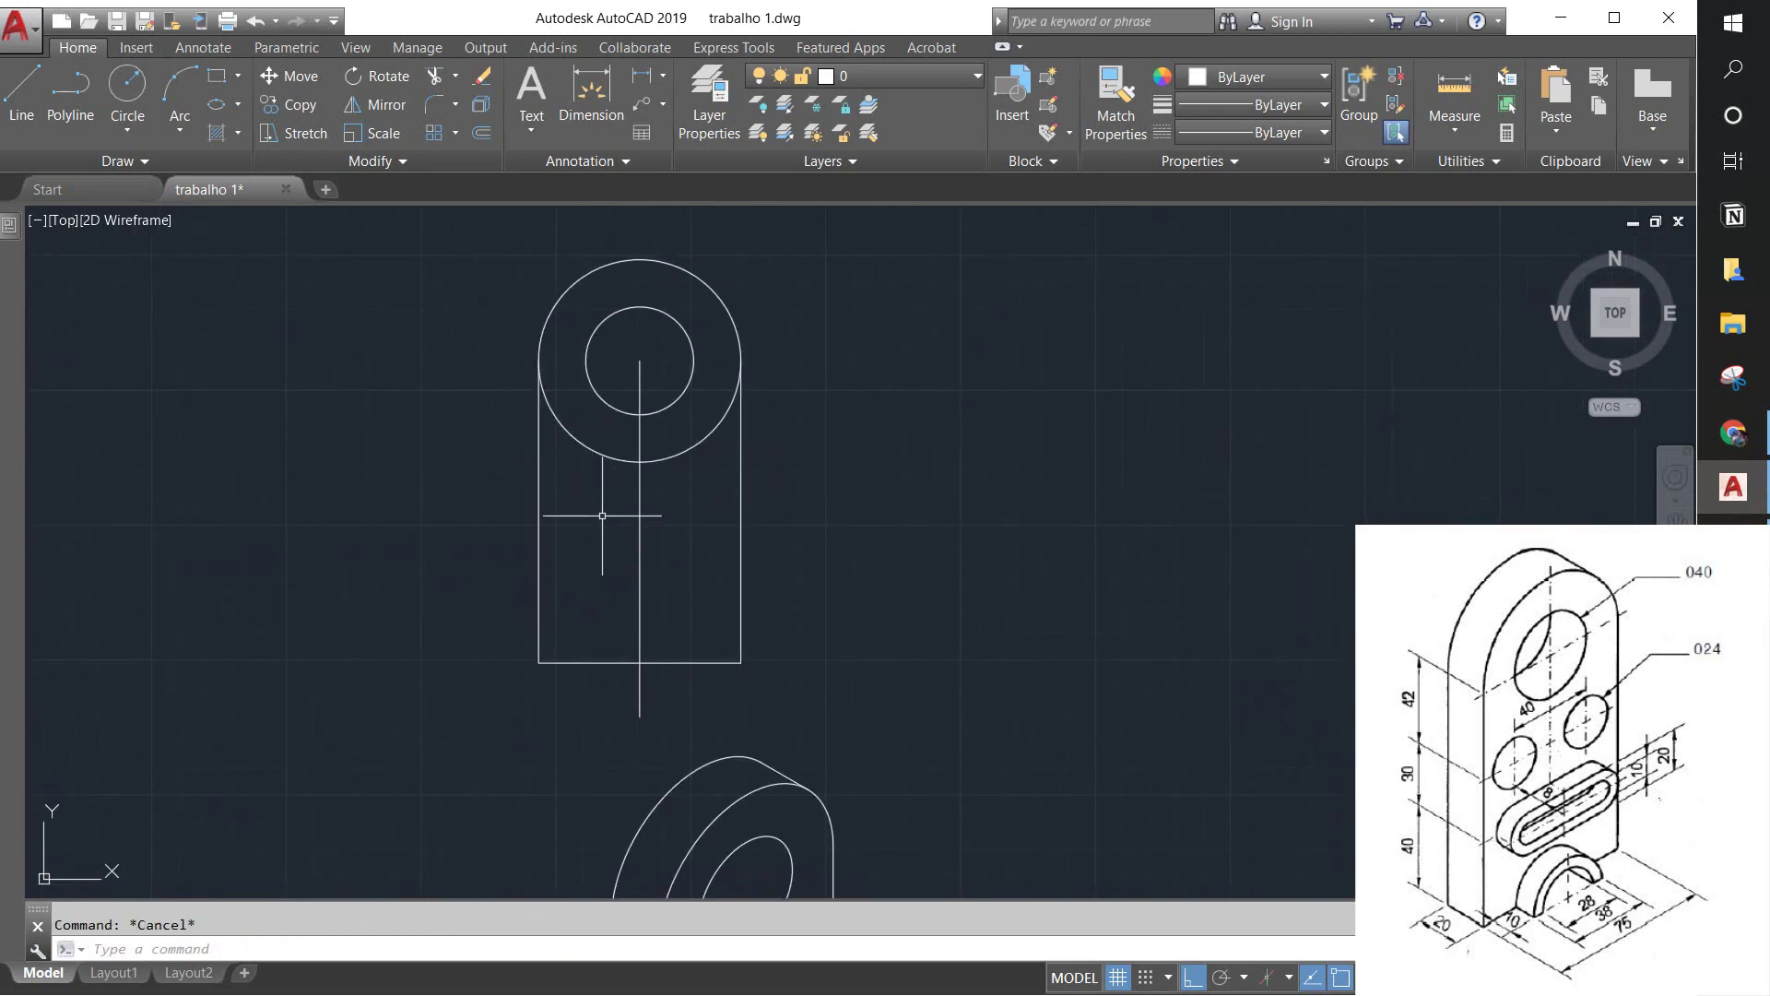
Draw a horizontal line below the circle
click(538, 662)
text(40)
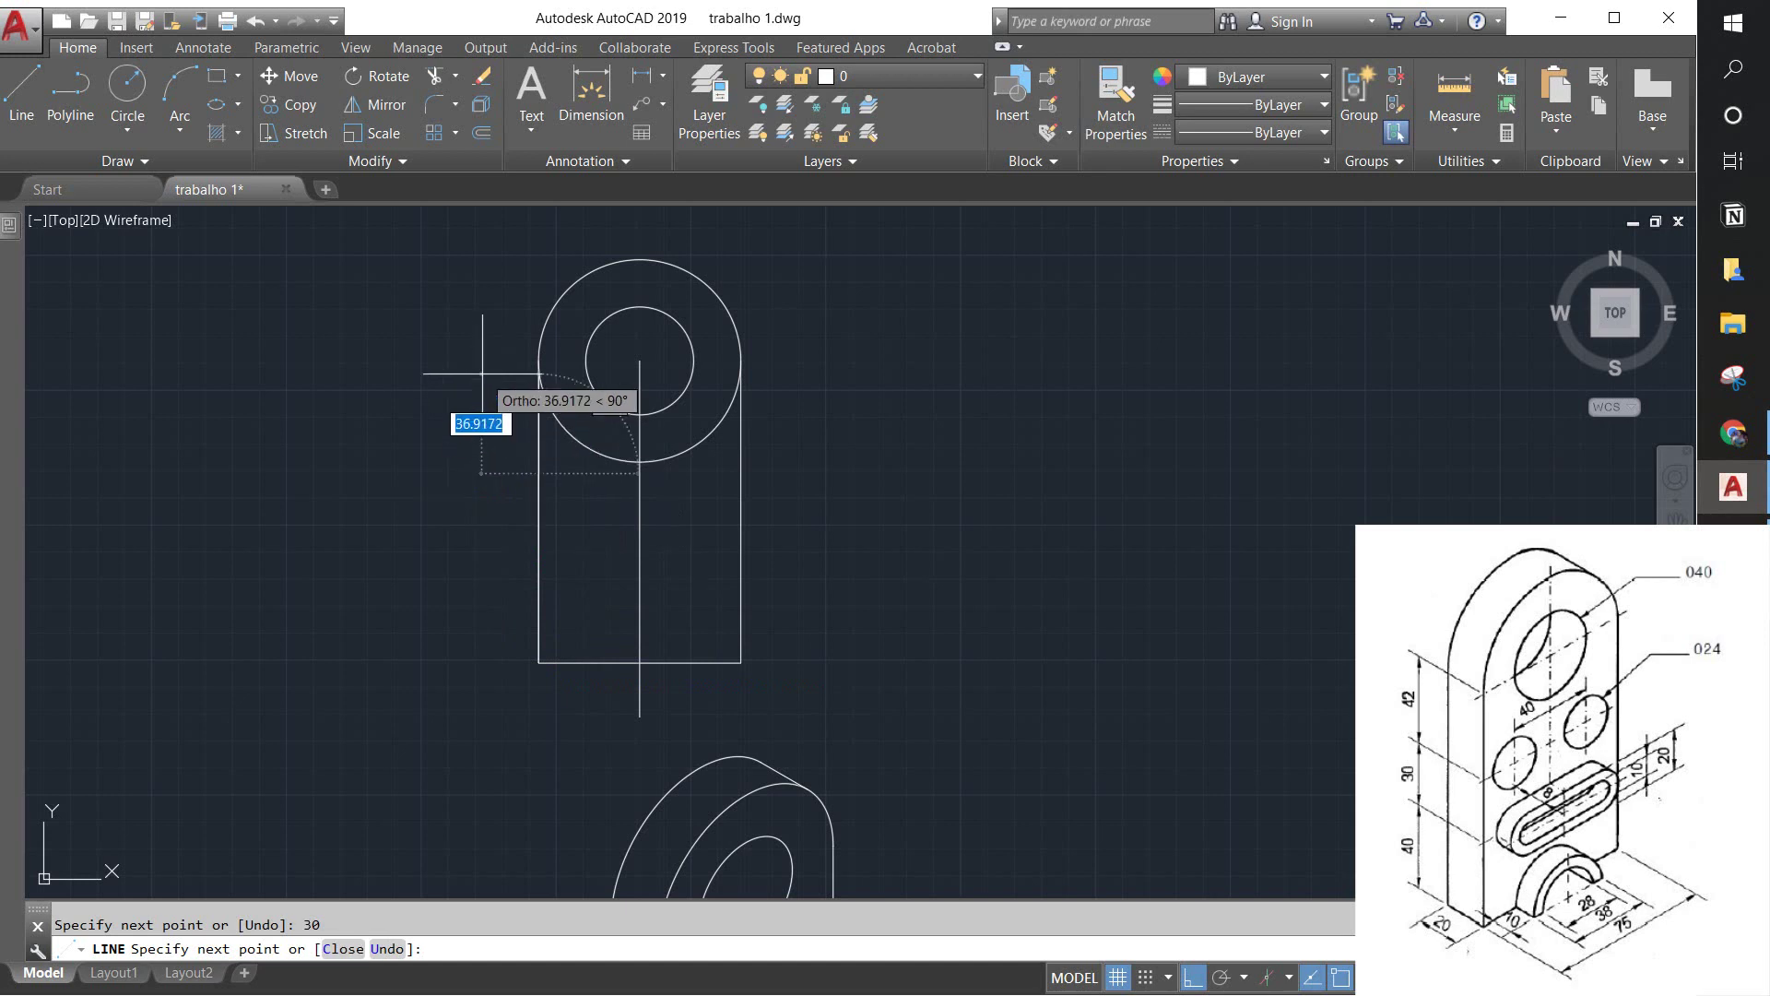
key(Escape)
scroll(482, 374, down, 2)
scroll(479, 564, up, 3)
text(l)
key(Return)
key(Escape)
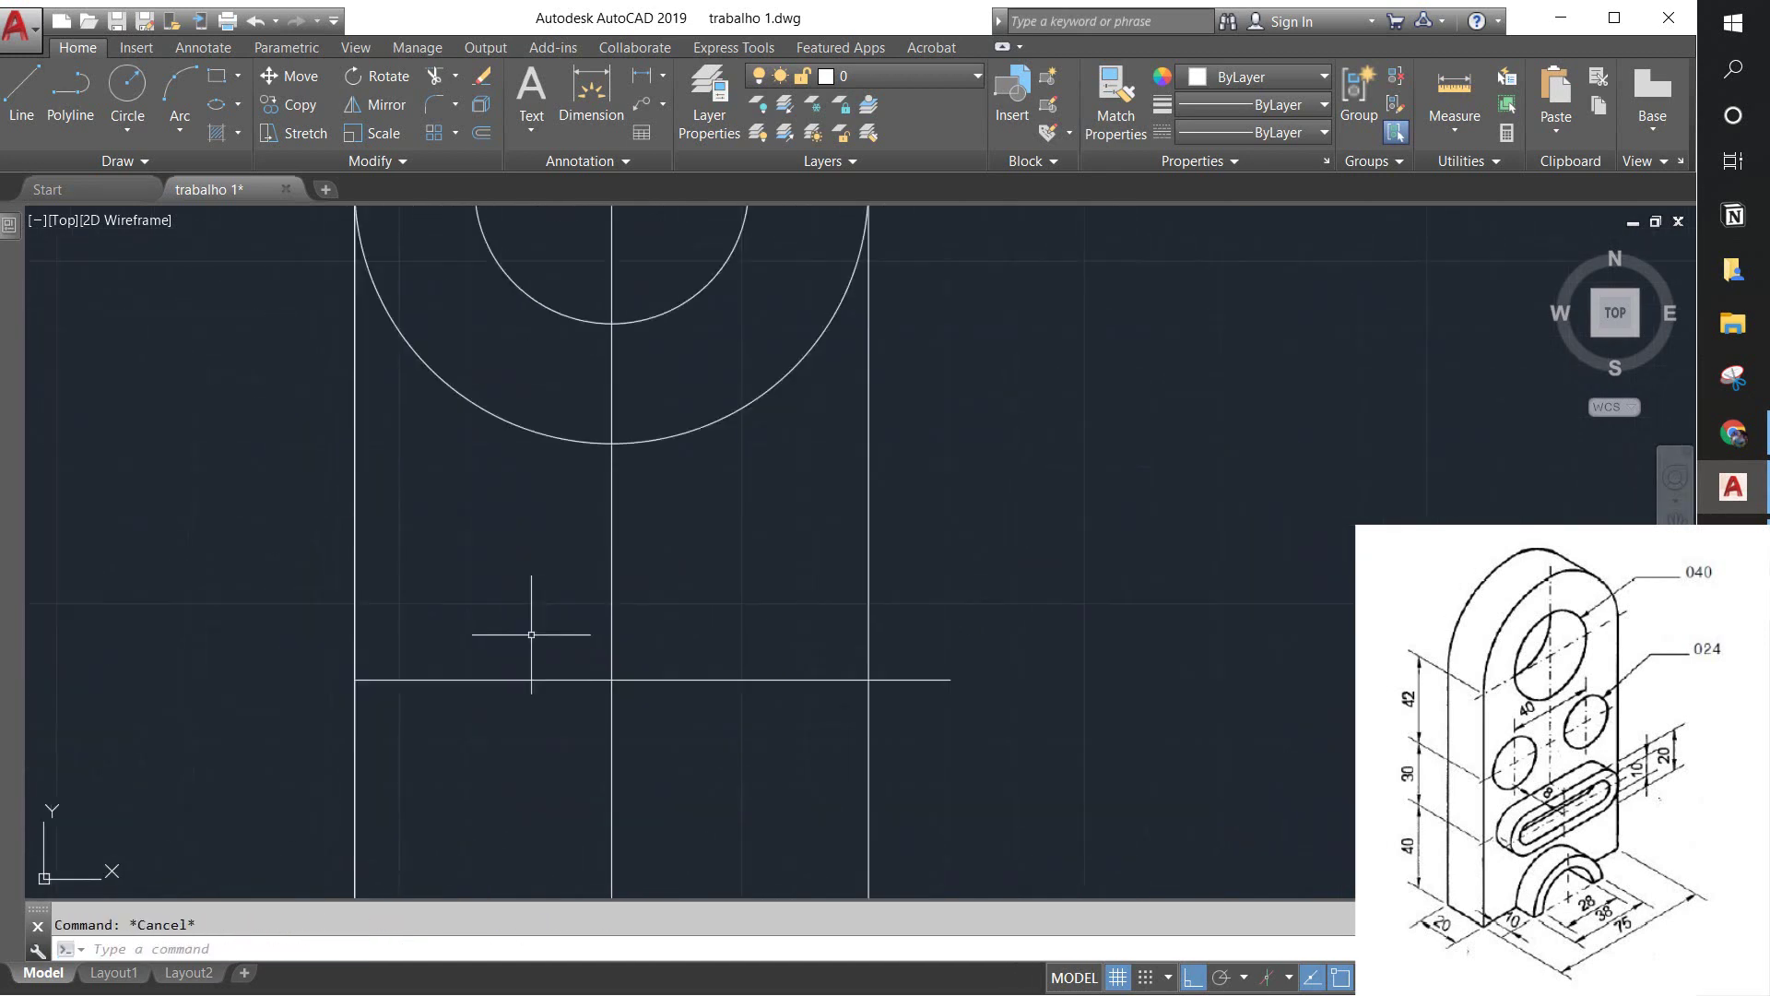
text(l)
key(Return)
click(355, 473)
key(Escape)
scroll(913, 427, down, 3)
Trim away the outer circle's lower arc to form the rounded top
text(tr)
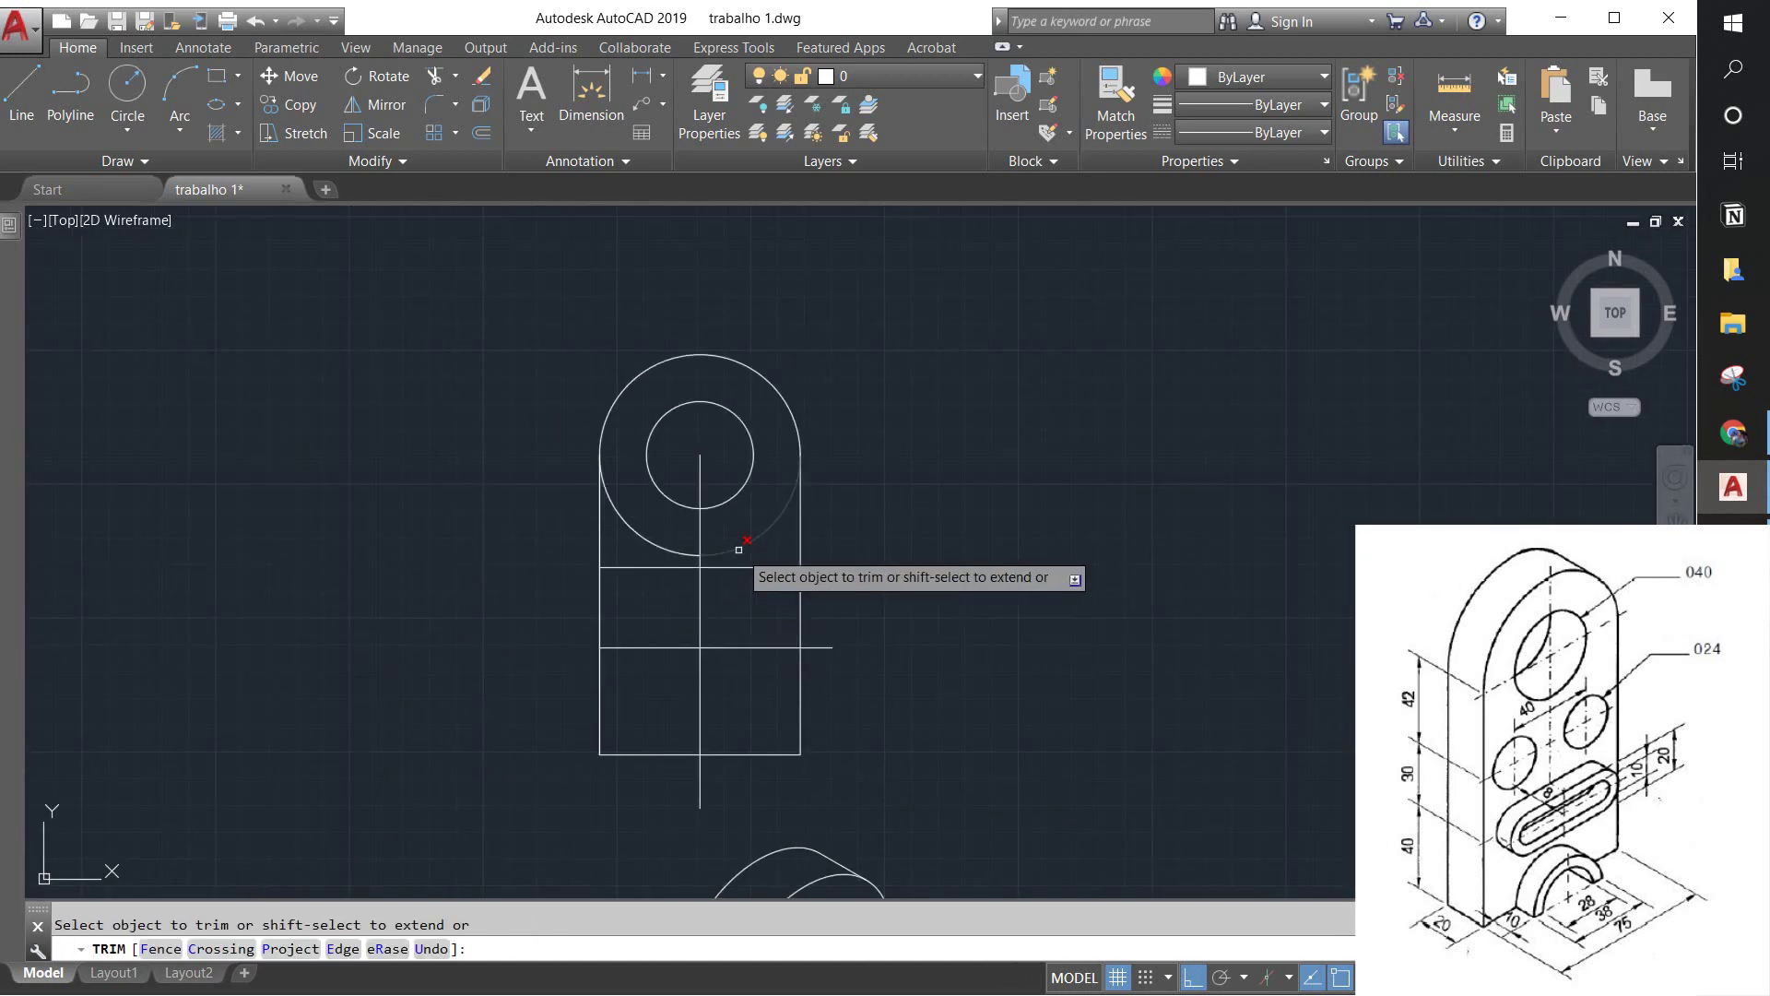
click(739, 550)
key(Escape)
scroll(798, 570, up, 5)
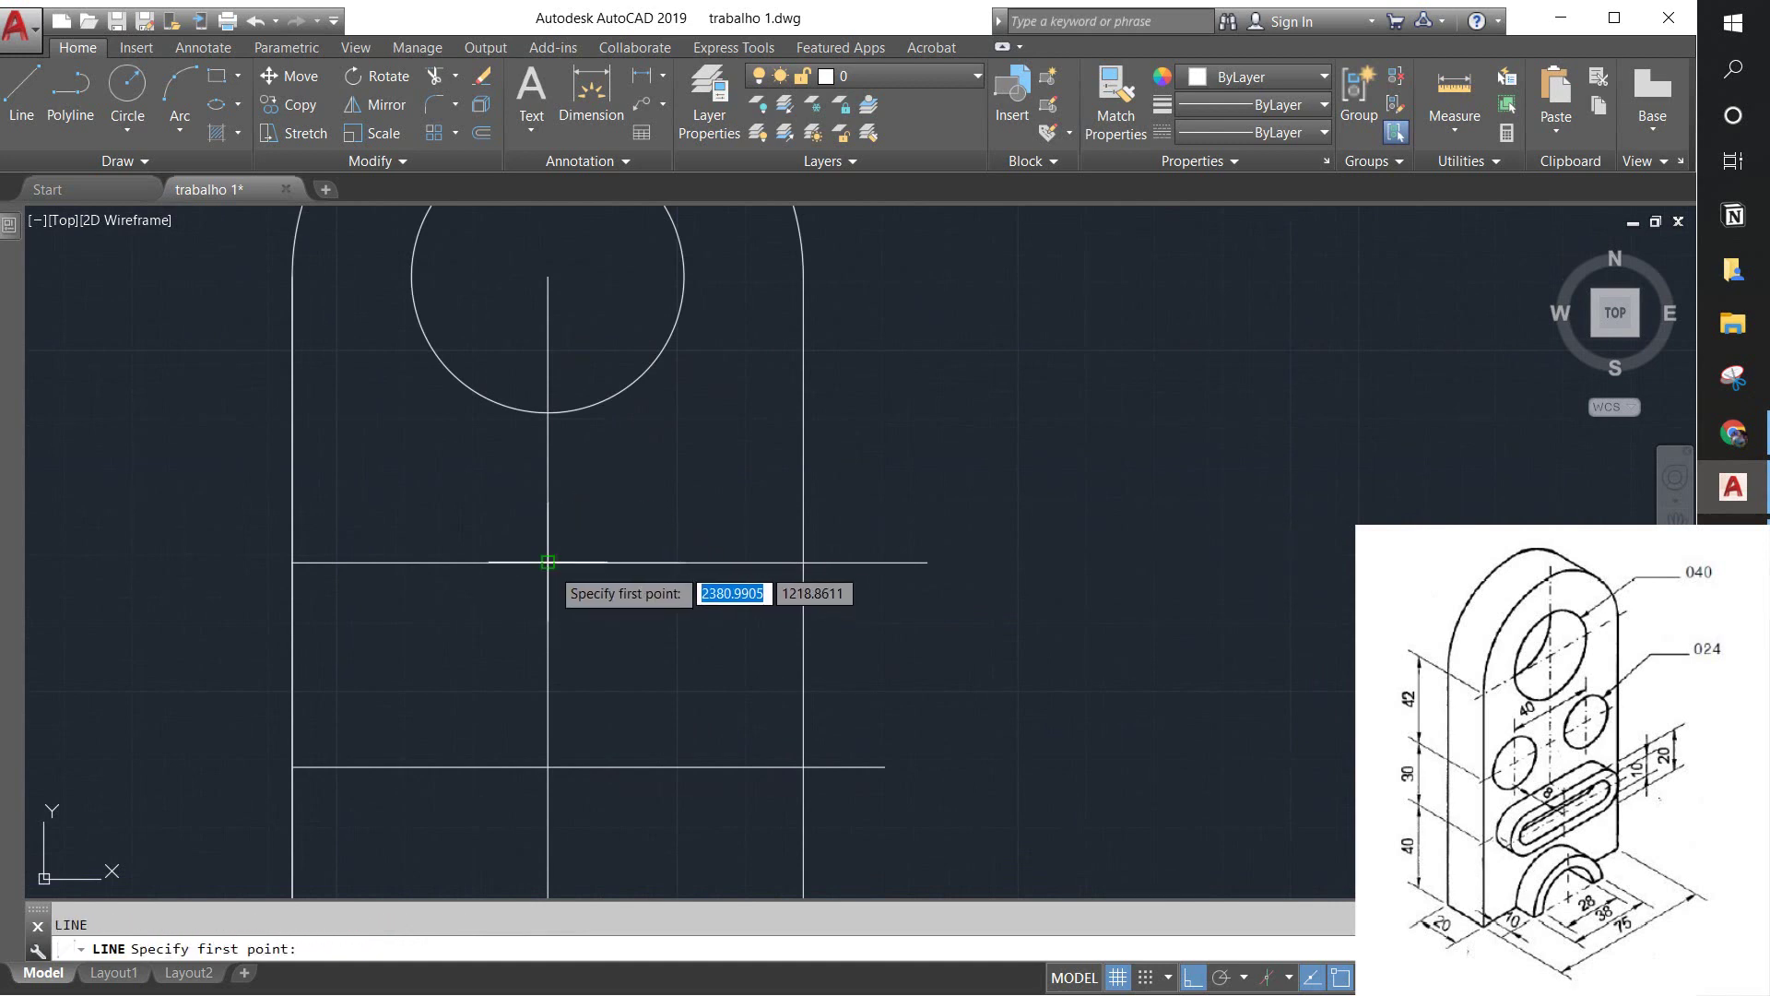
click(547, 562)
key(Escape)
click(925, 566)
key(Escape)
Draw a vertical centre line through the left side hole's position
text(c)
key(Return)
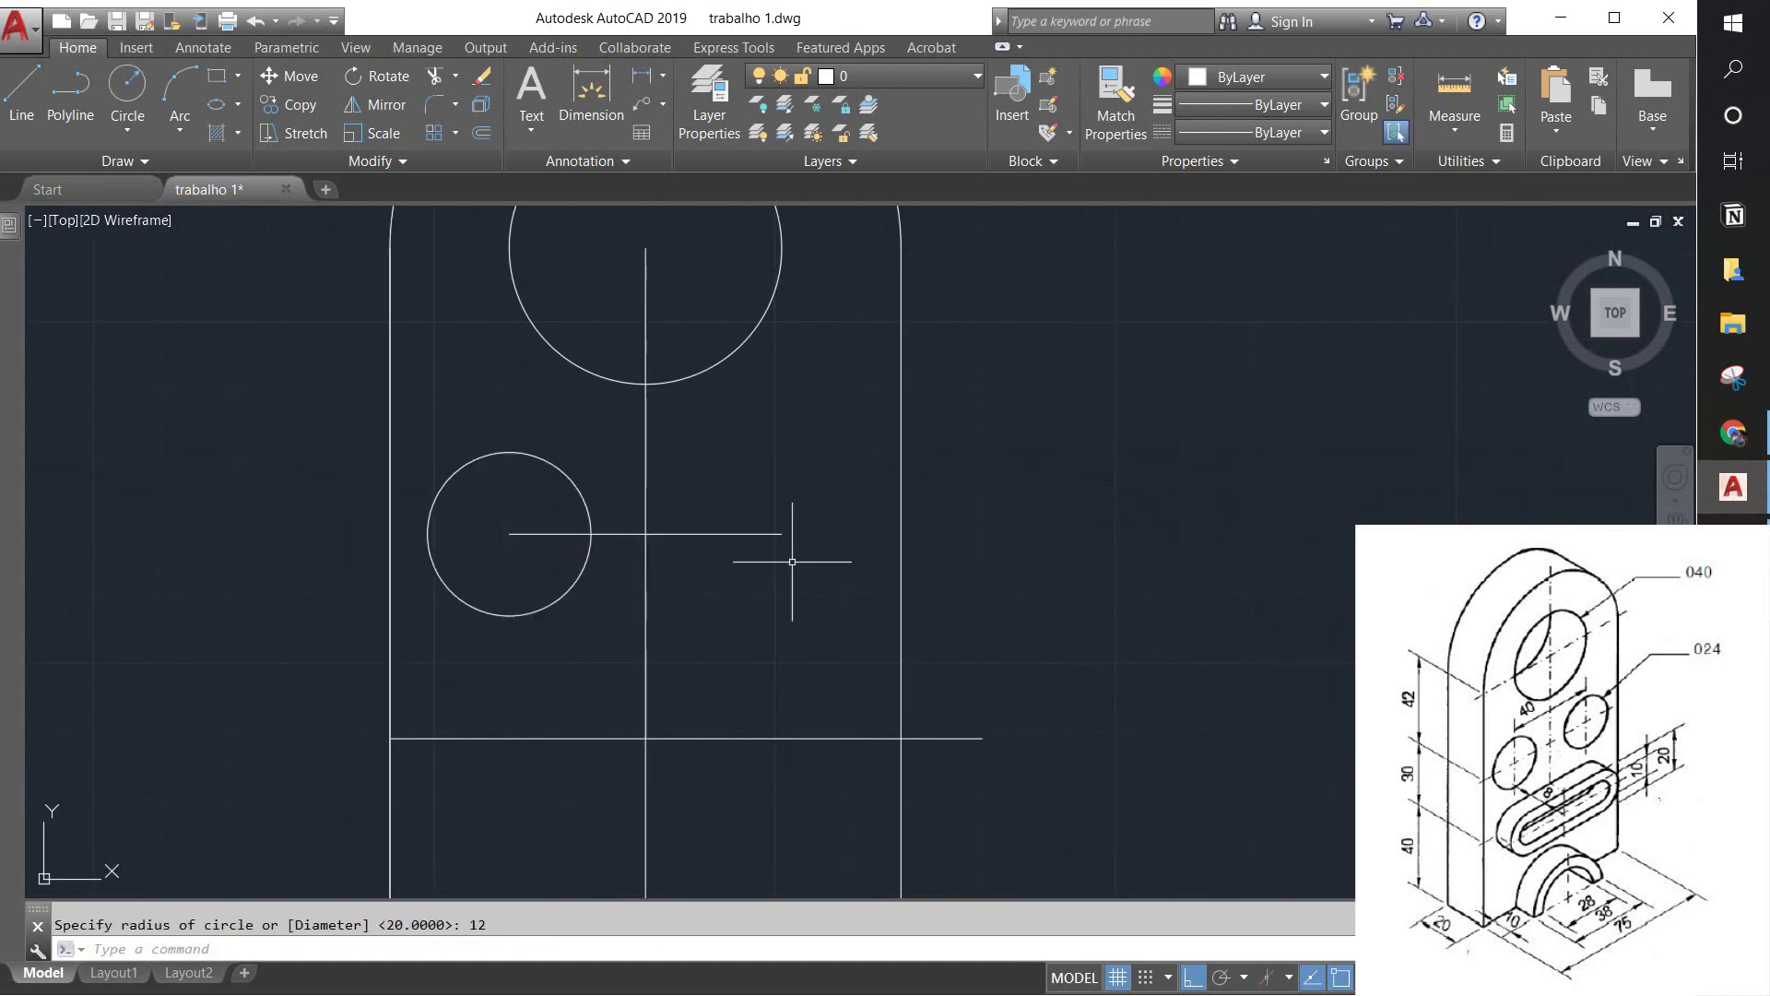
key(Return)
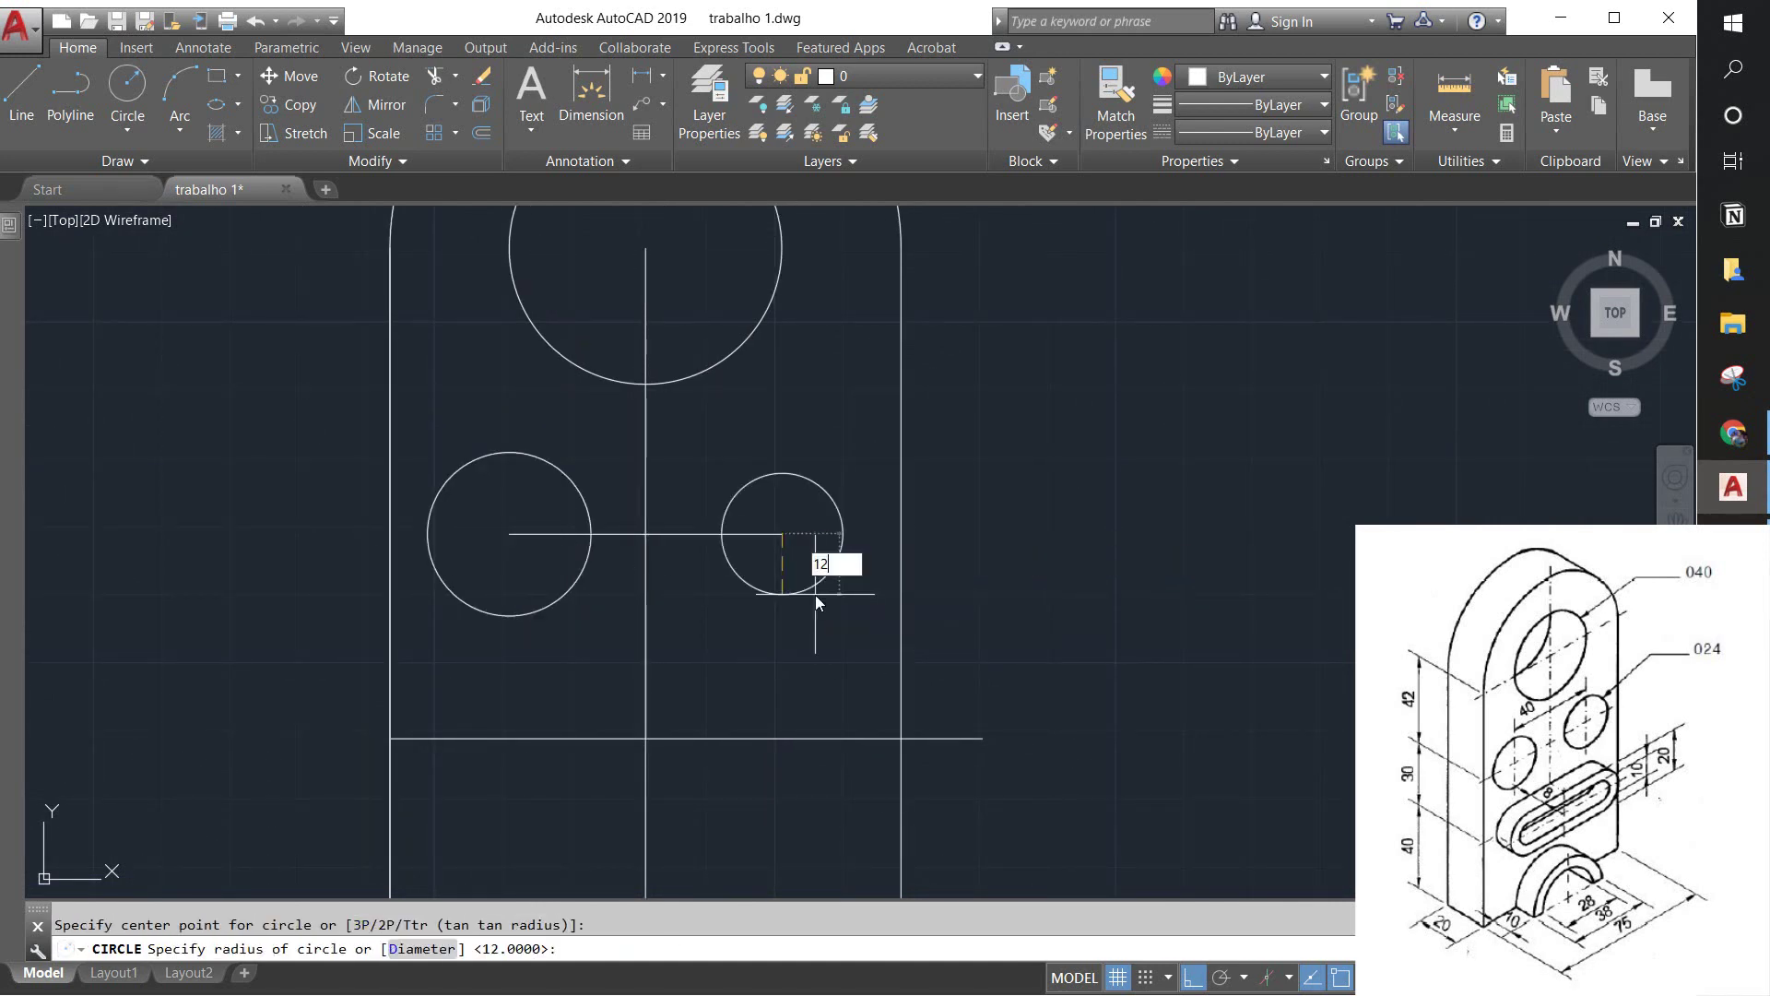
key(Escape)
scroll(816, 553, down, 2)
middle_drag(775, 679, 821, 593)
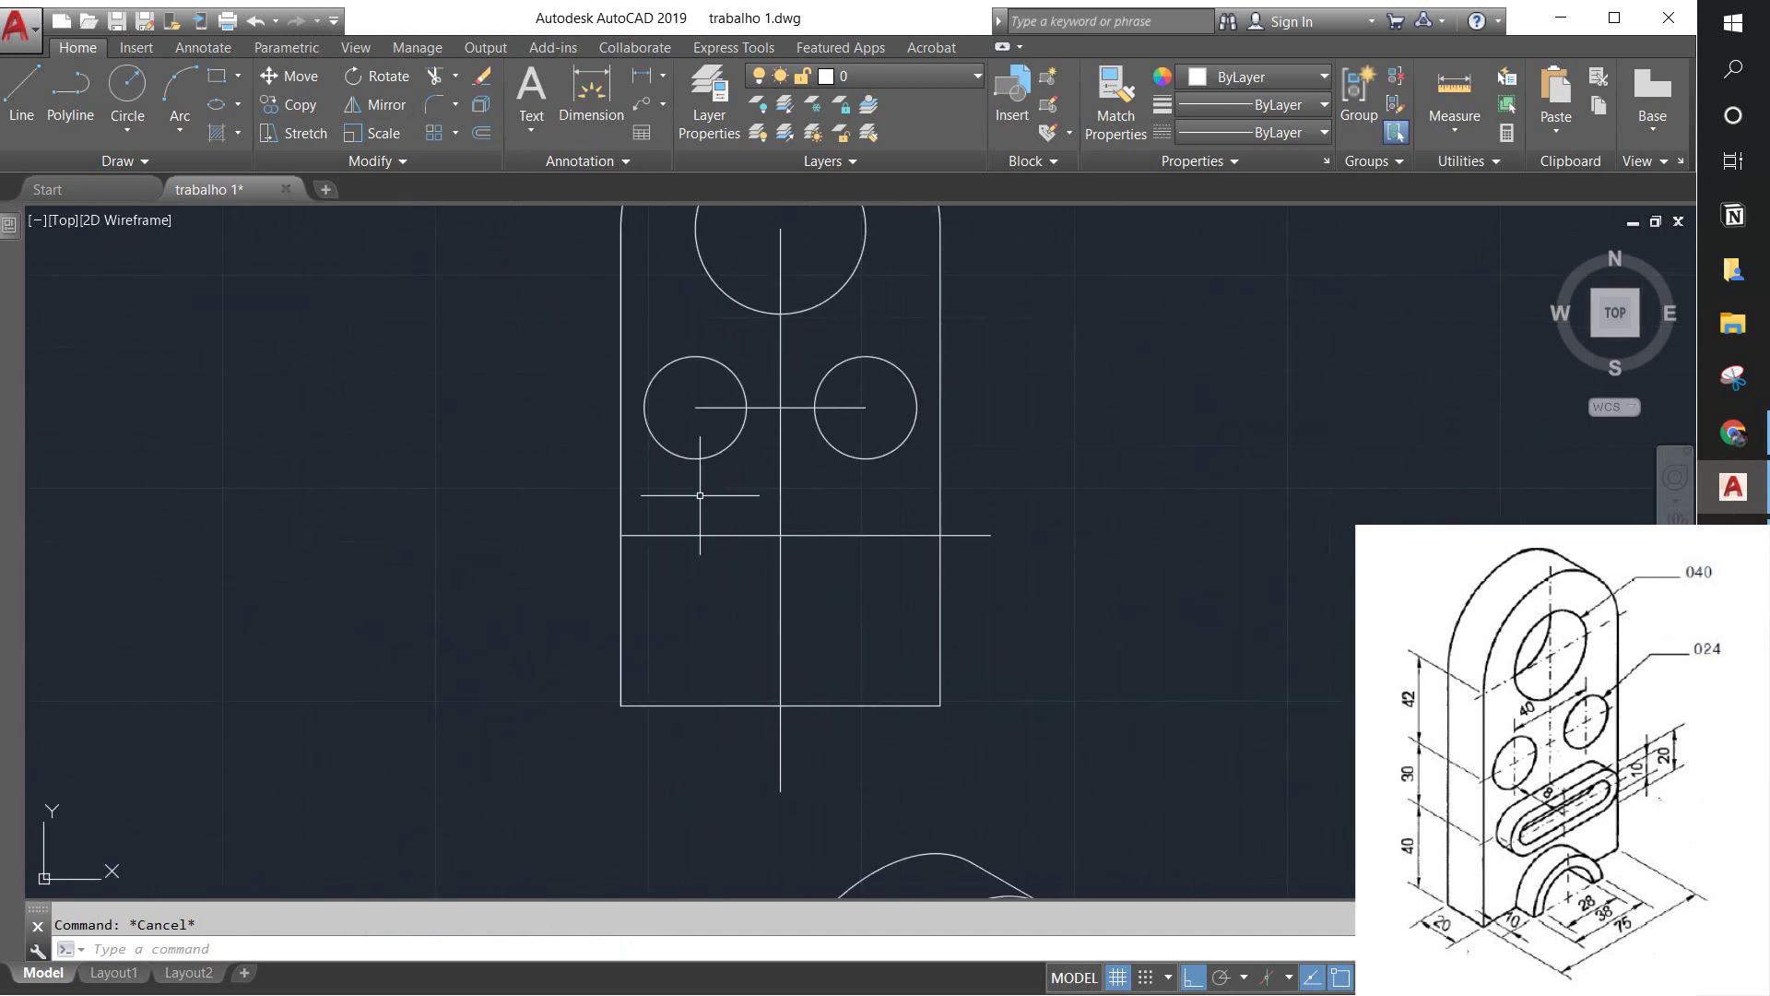
text(l)
key(Return)
click(580, 385)
click(580, 583)
key(Return)
key(Return)
key(Escape)
scroll(520, 551, up, 3)
Draw the side-hole circles centred at the centre-line intersection
text(c)
key(Return)
click(672, 451)
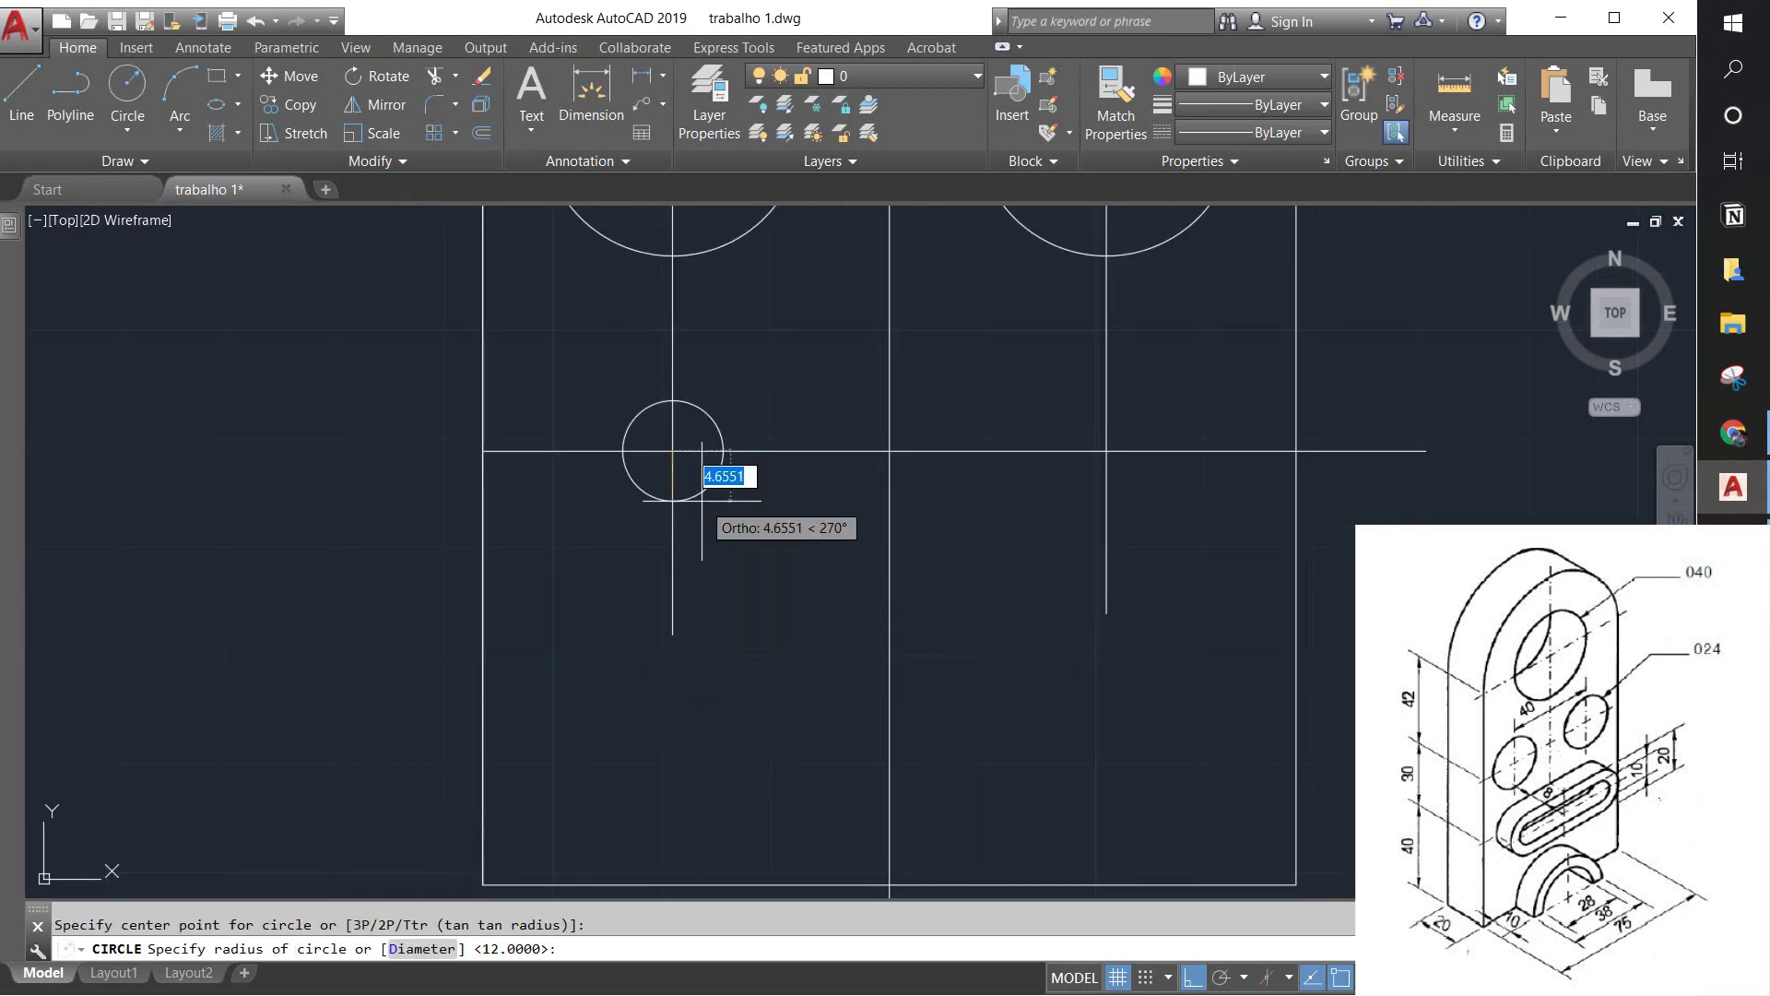
click(672, 451)
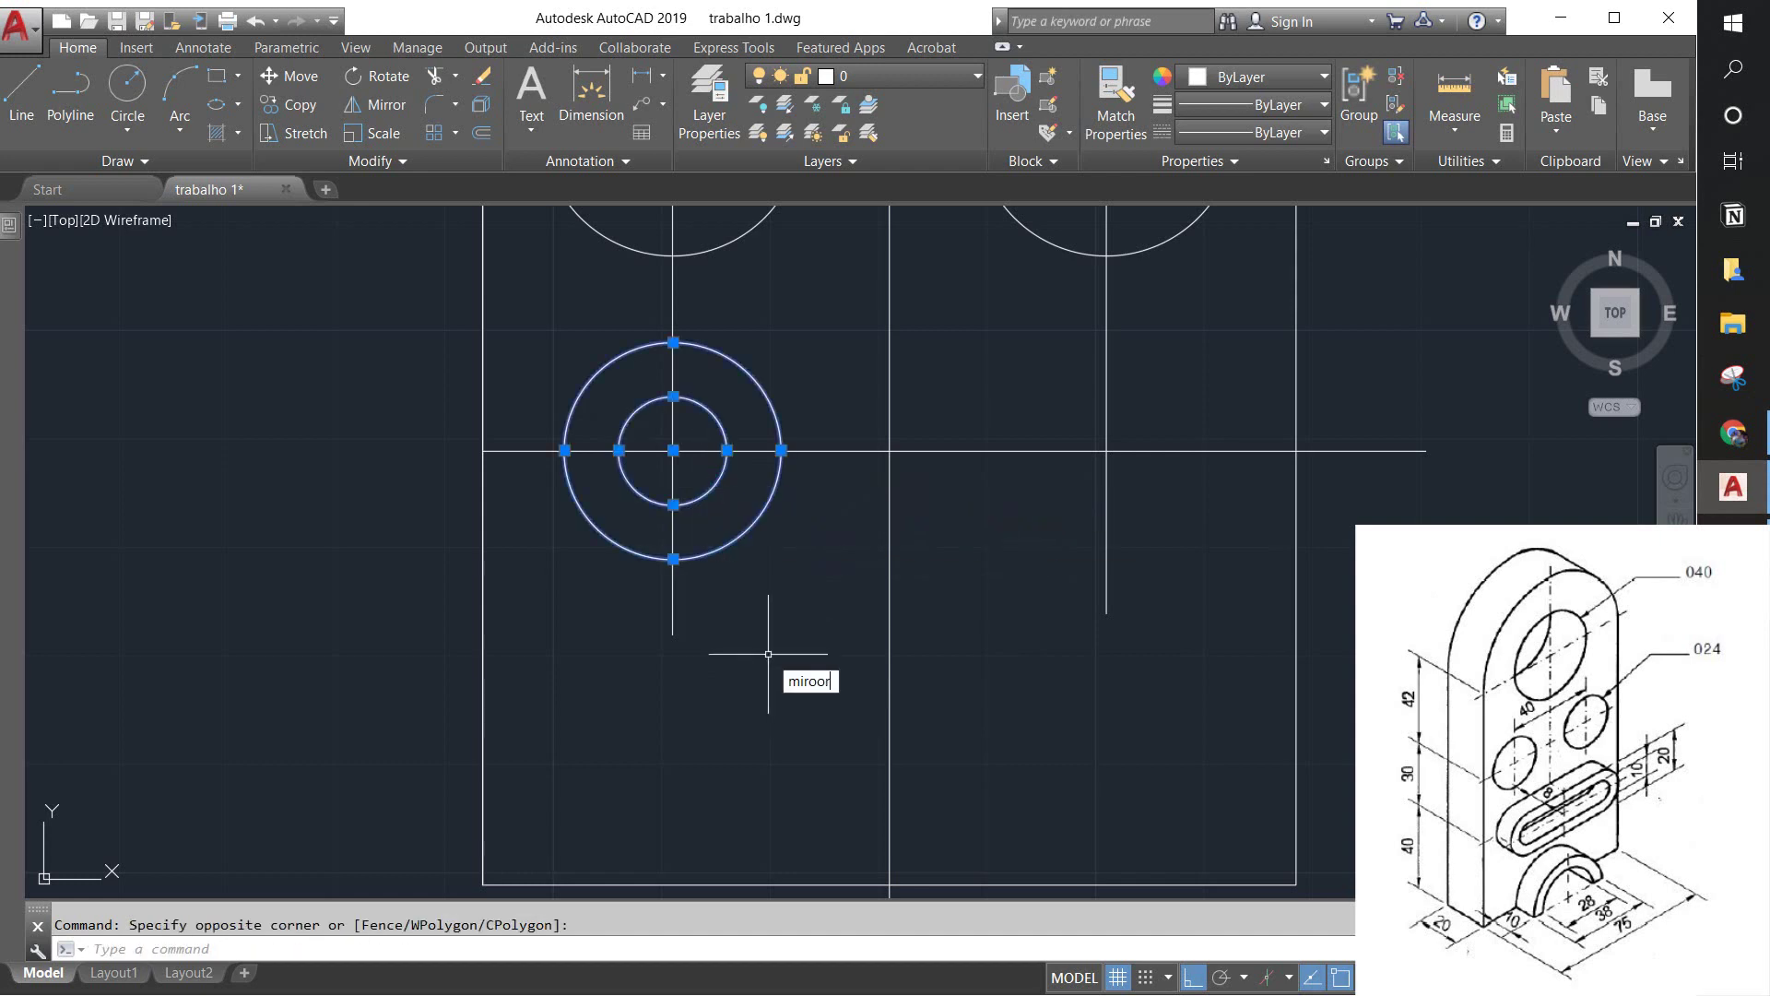
click(889, 451)
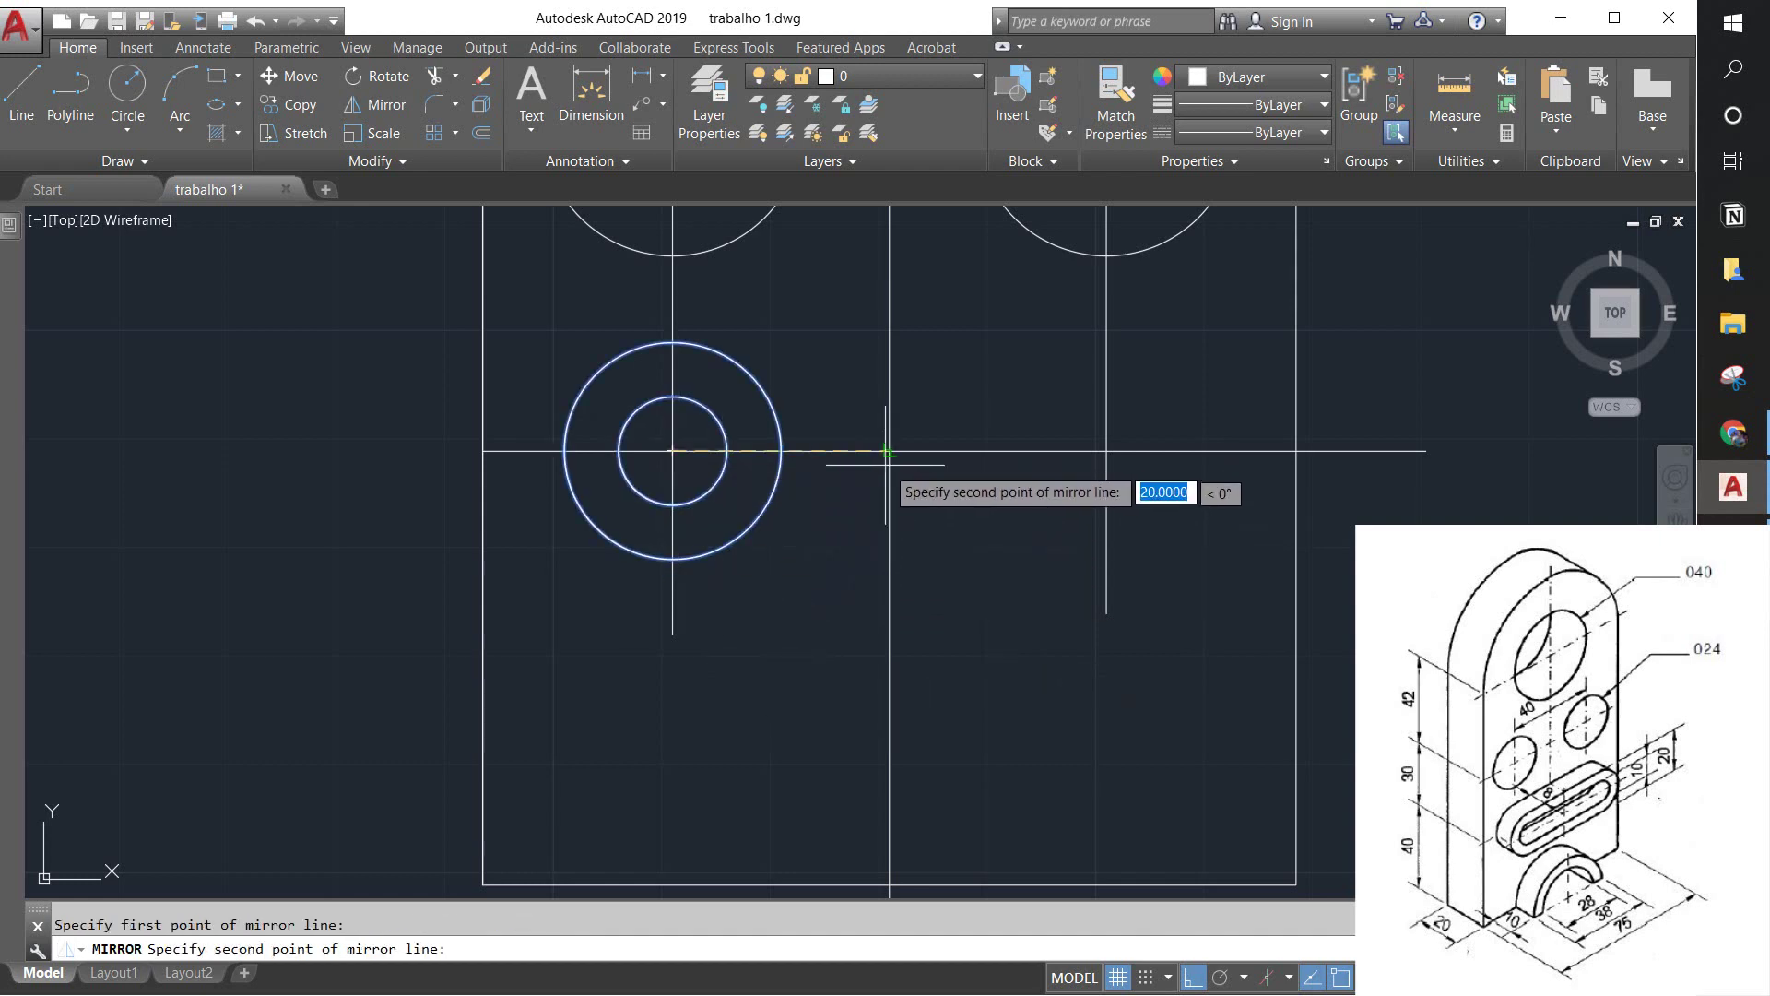
click(890, 536)
key(Escape)
scroll(809, 494, down, 2)
Mirror the two left circles about the vertical centre line, keeping the originals
click(564, 472)
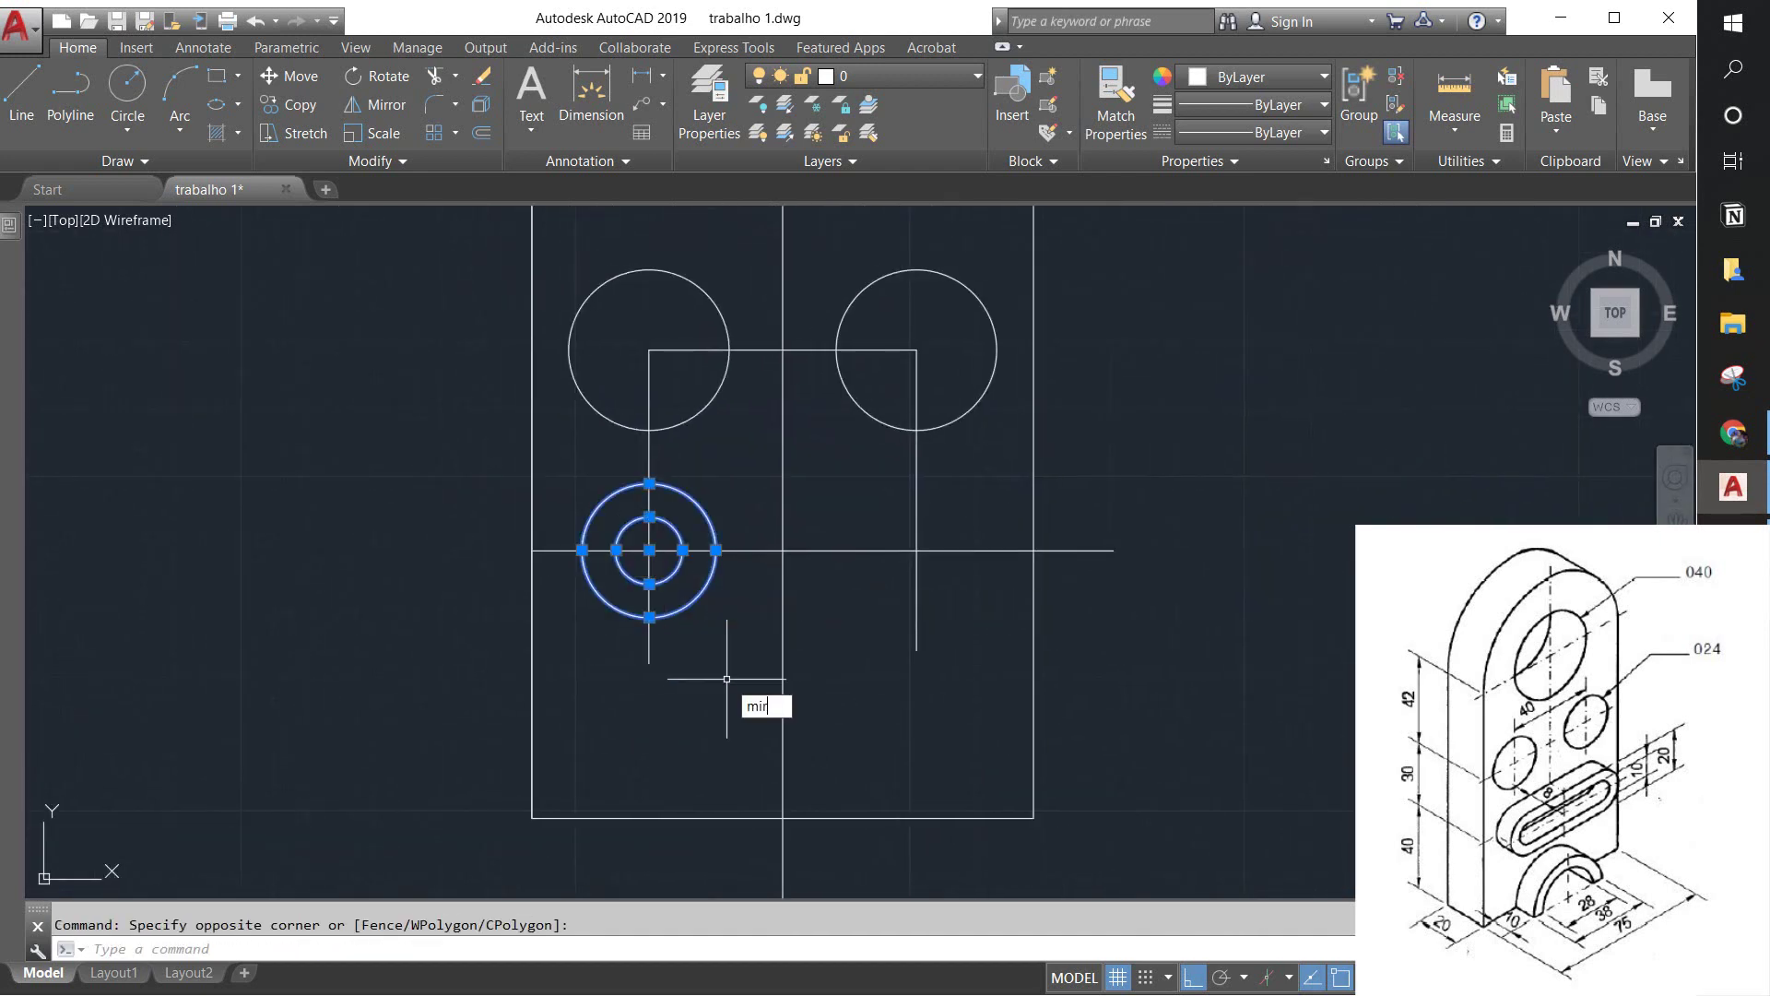
click(729, 646)
text(mi)
key(Return)
click(783, 609)
click(782, 669)
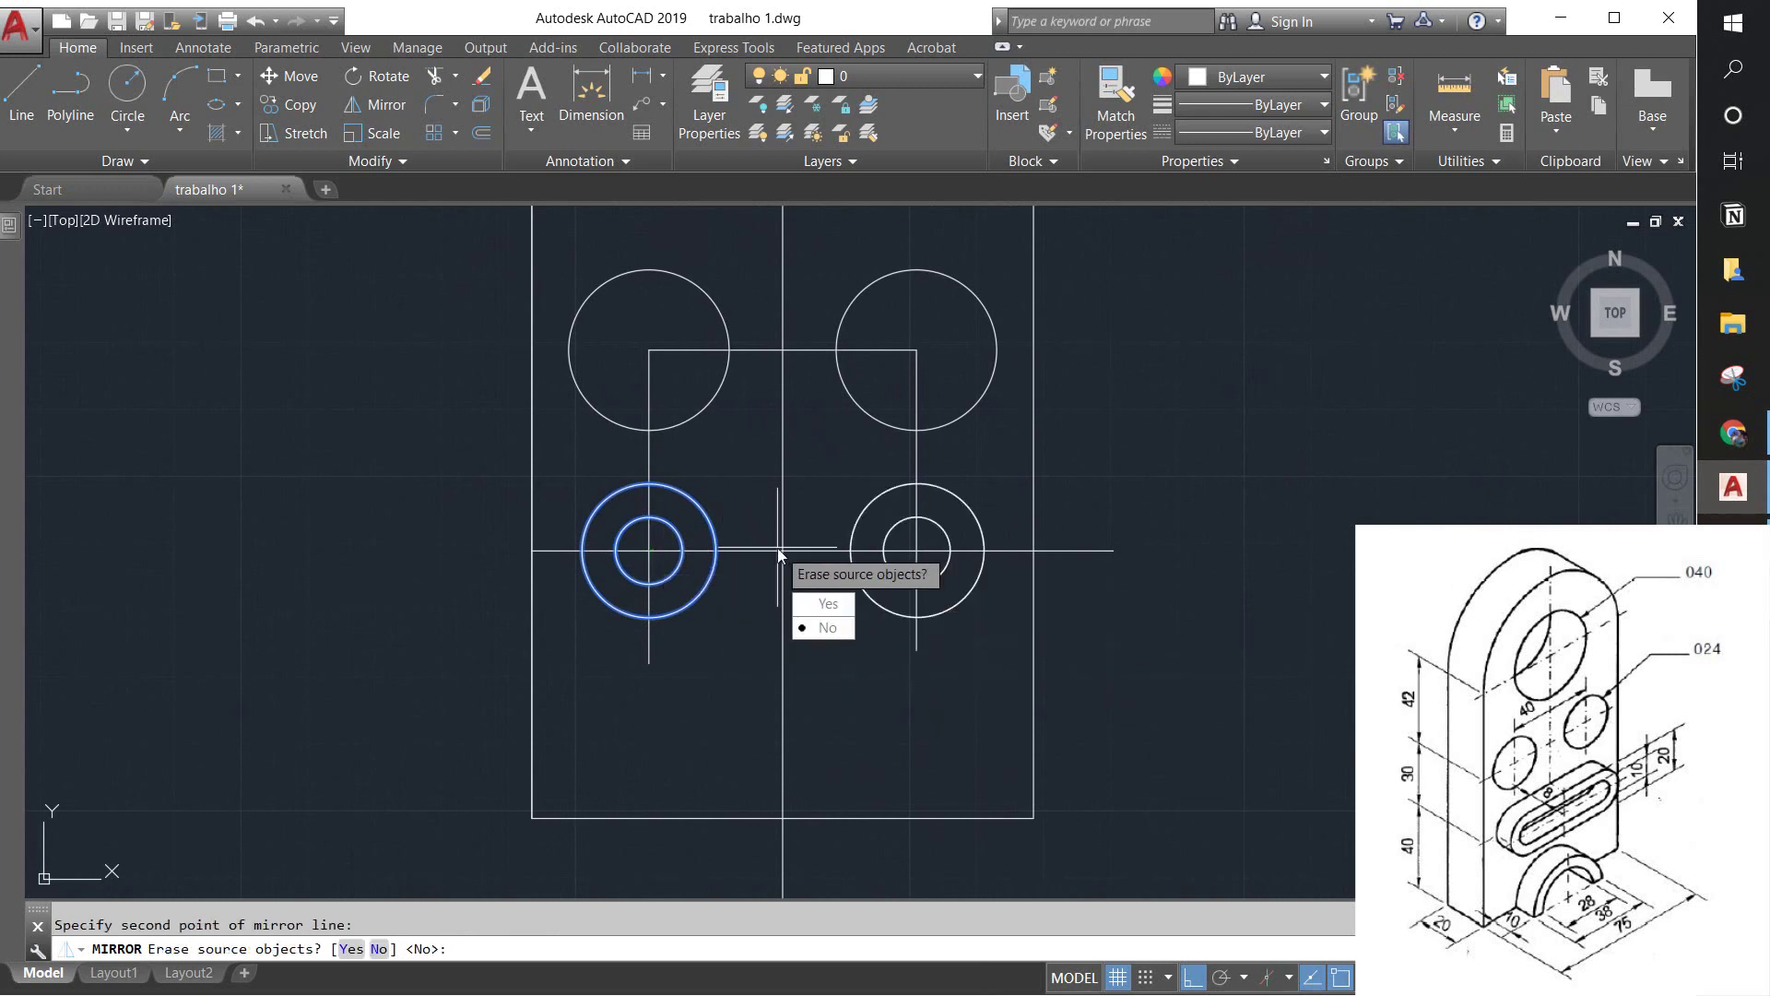
key(Return)
key(Escape)
scroll(779, 626, down, 2)
Join the outer circles with a line and trim the right circles' inner halves
click(419, 634)
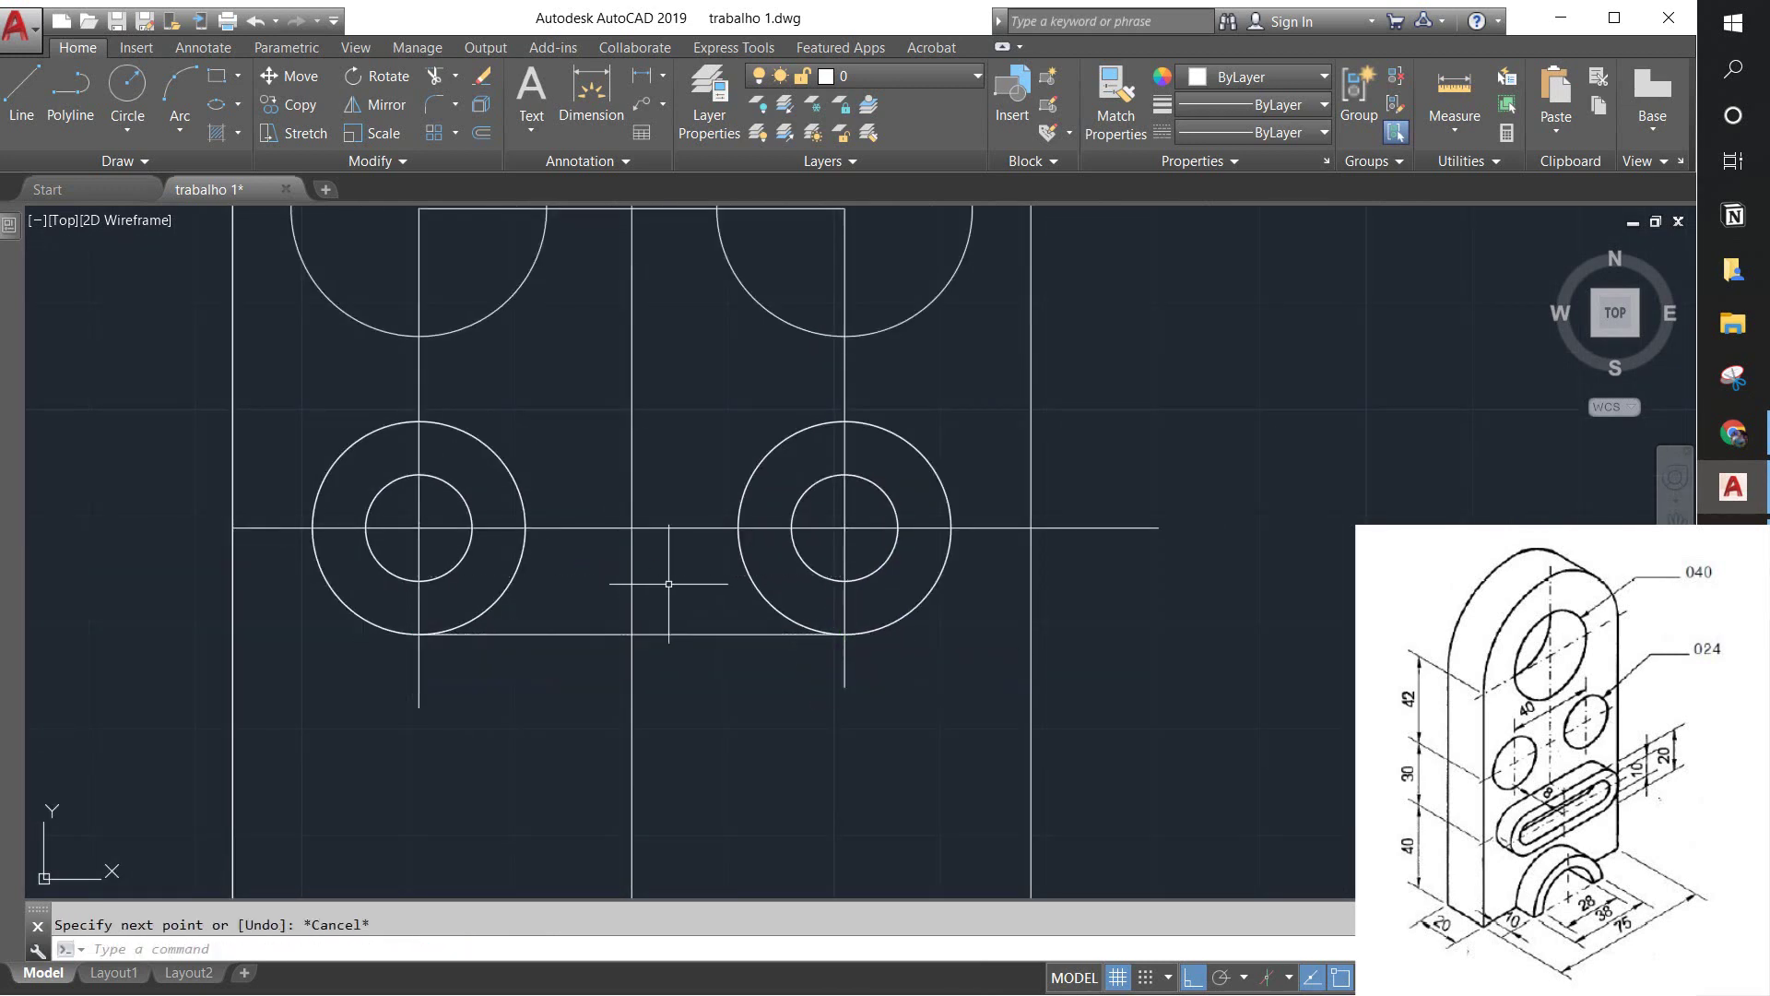
click(845, 634)
key(Return)
text(tr)
key(Return)
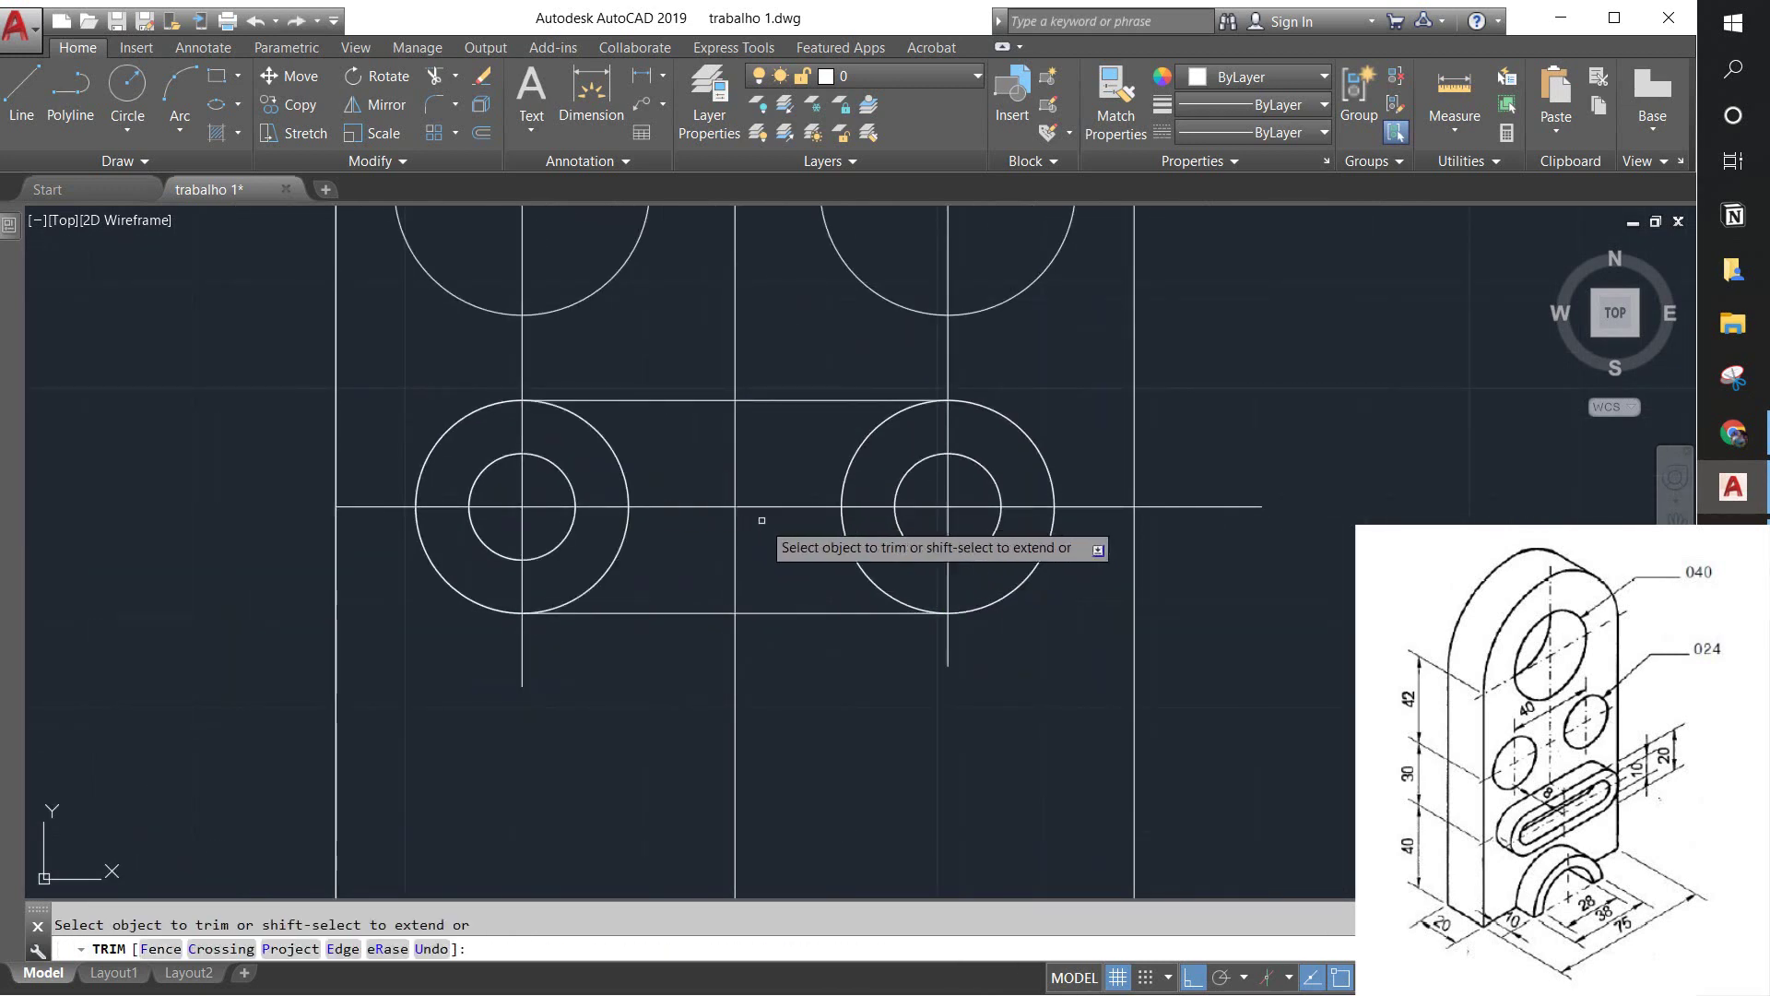
click(764, 535)
click(852, 500)
key(Escape)
Draw the inner slot line across the inner circles and erase the leftover vertical line
click(521, 453)
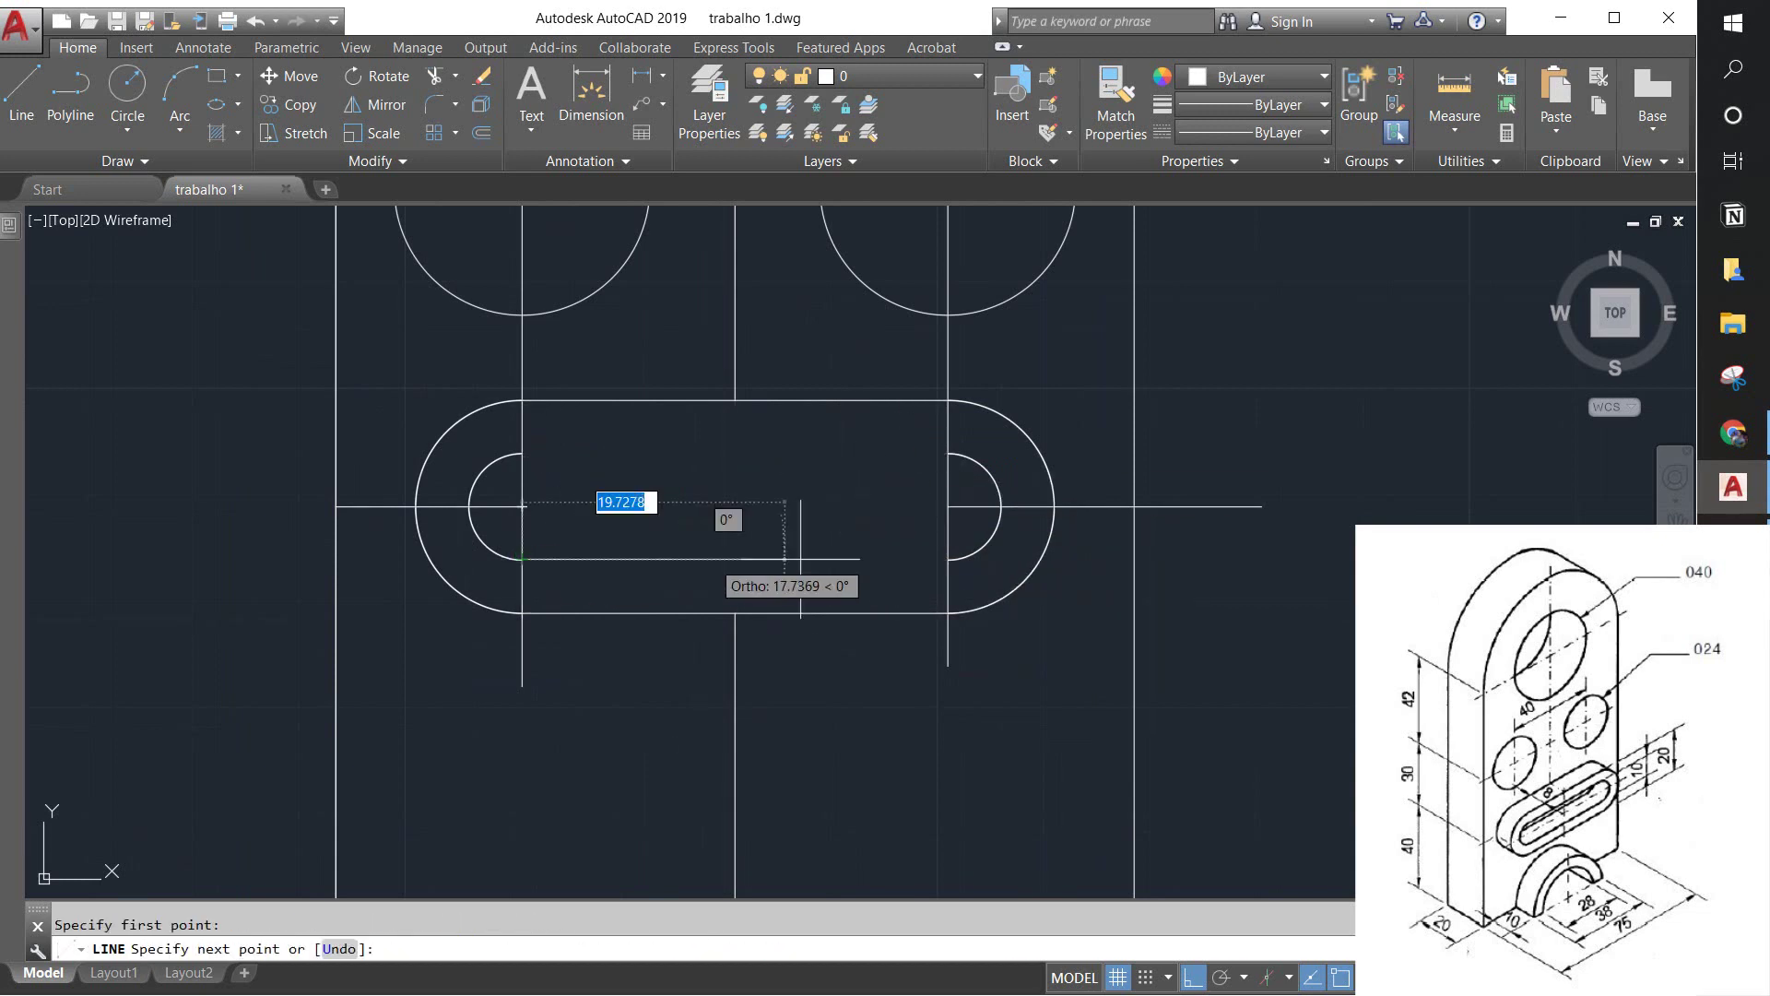
click(948, 453)
key(Escape)
middle_drag(472, 352, 647, 422)
click(697, 422)
click(647, 422)
key(Delete)
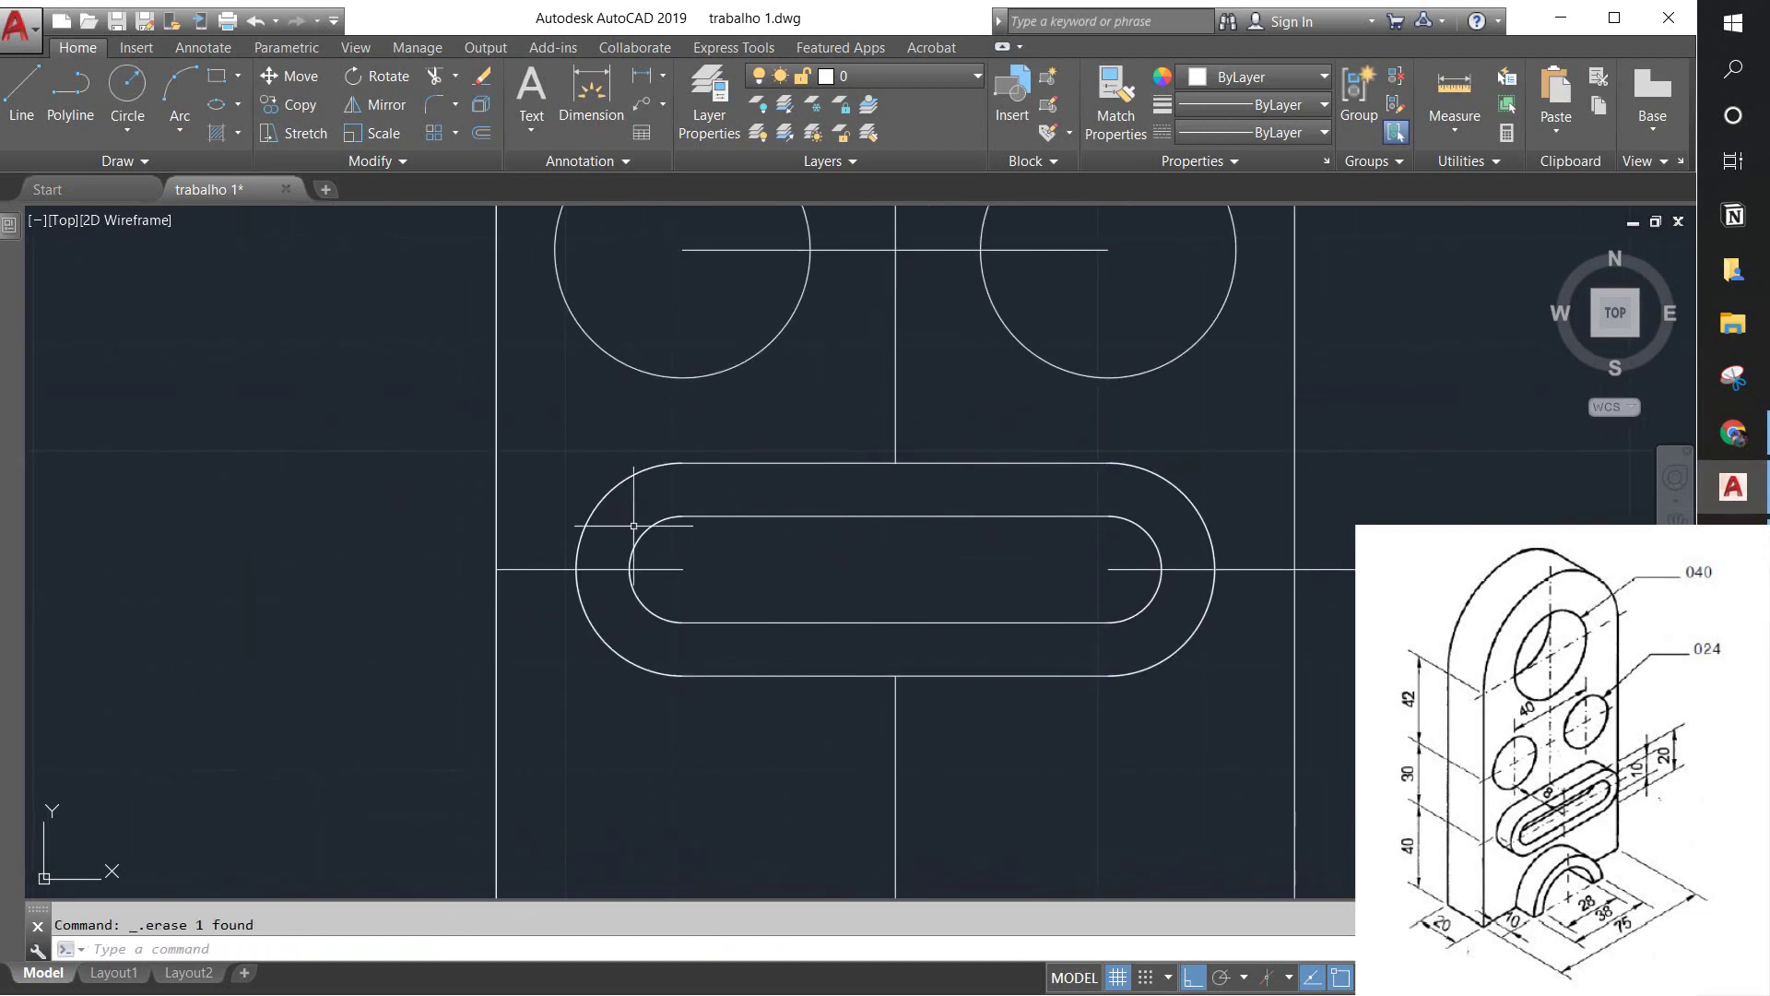
Draw concentric radius-14 and radius-10 circles at the base and remove their lower halves
middle_drag(958, 867, 866, 624)
text(c)
key(Return)
click(791, 645)
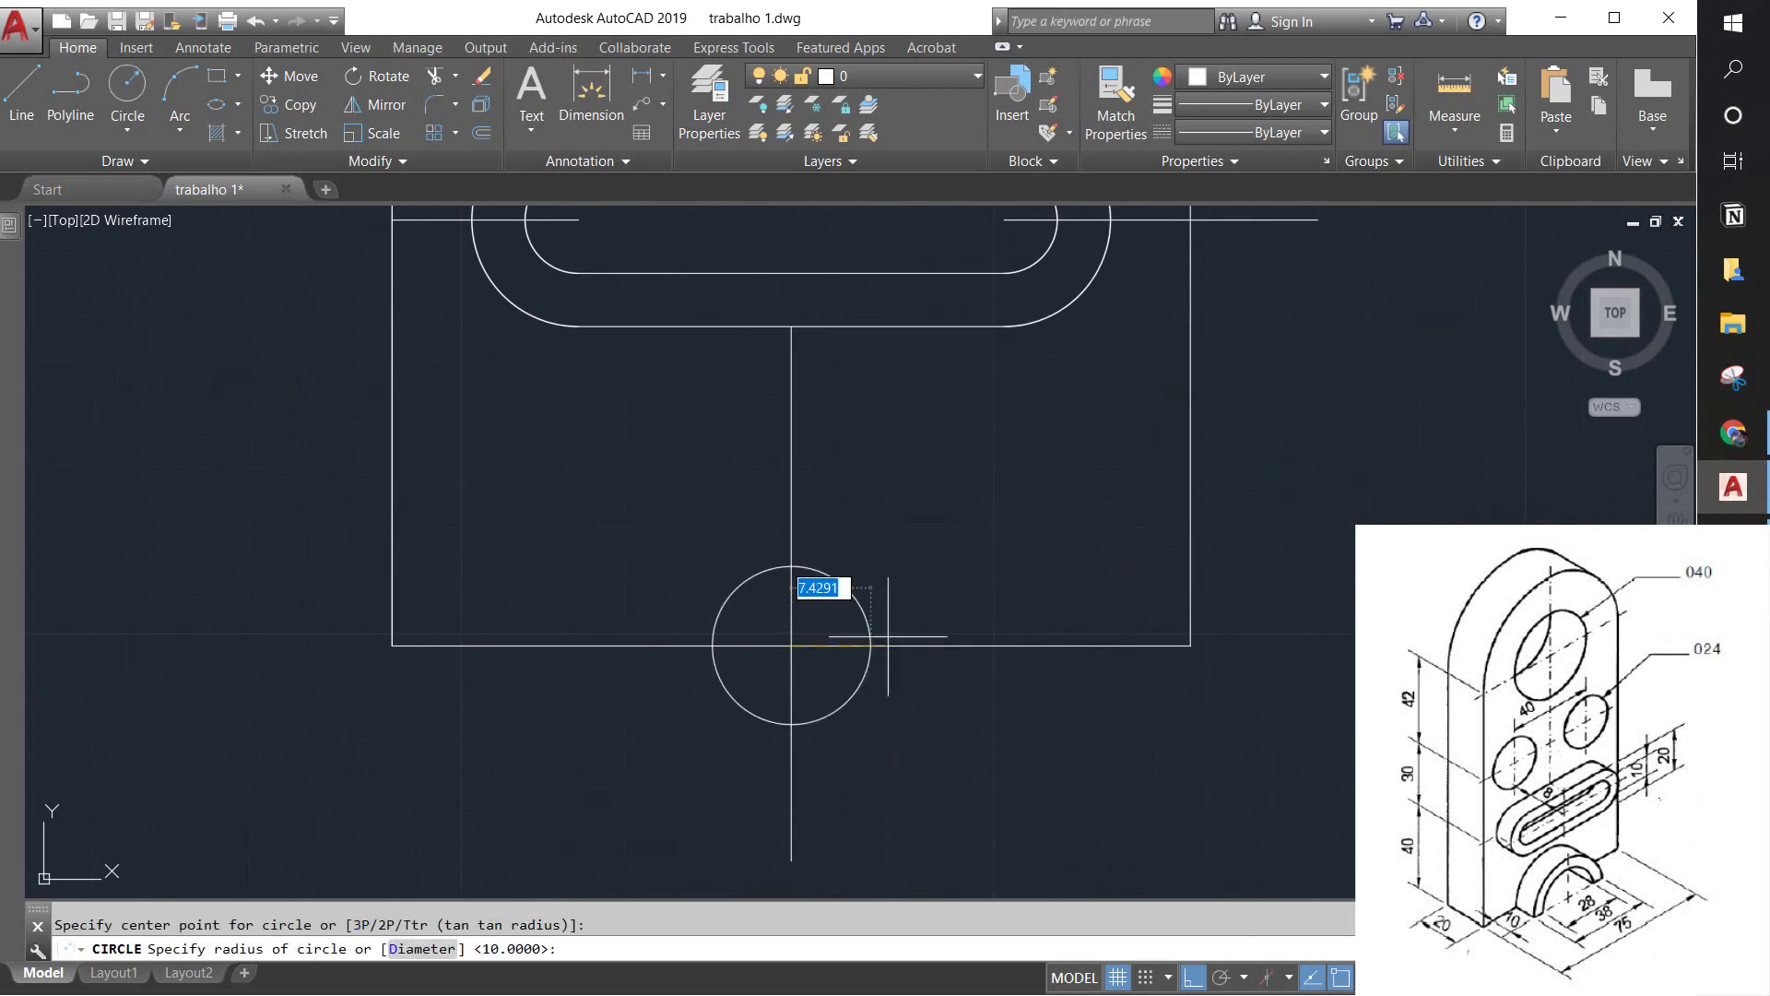
text(14)
key(Return)
key(Return)
click(791, 646)
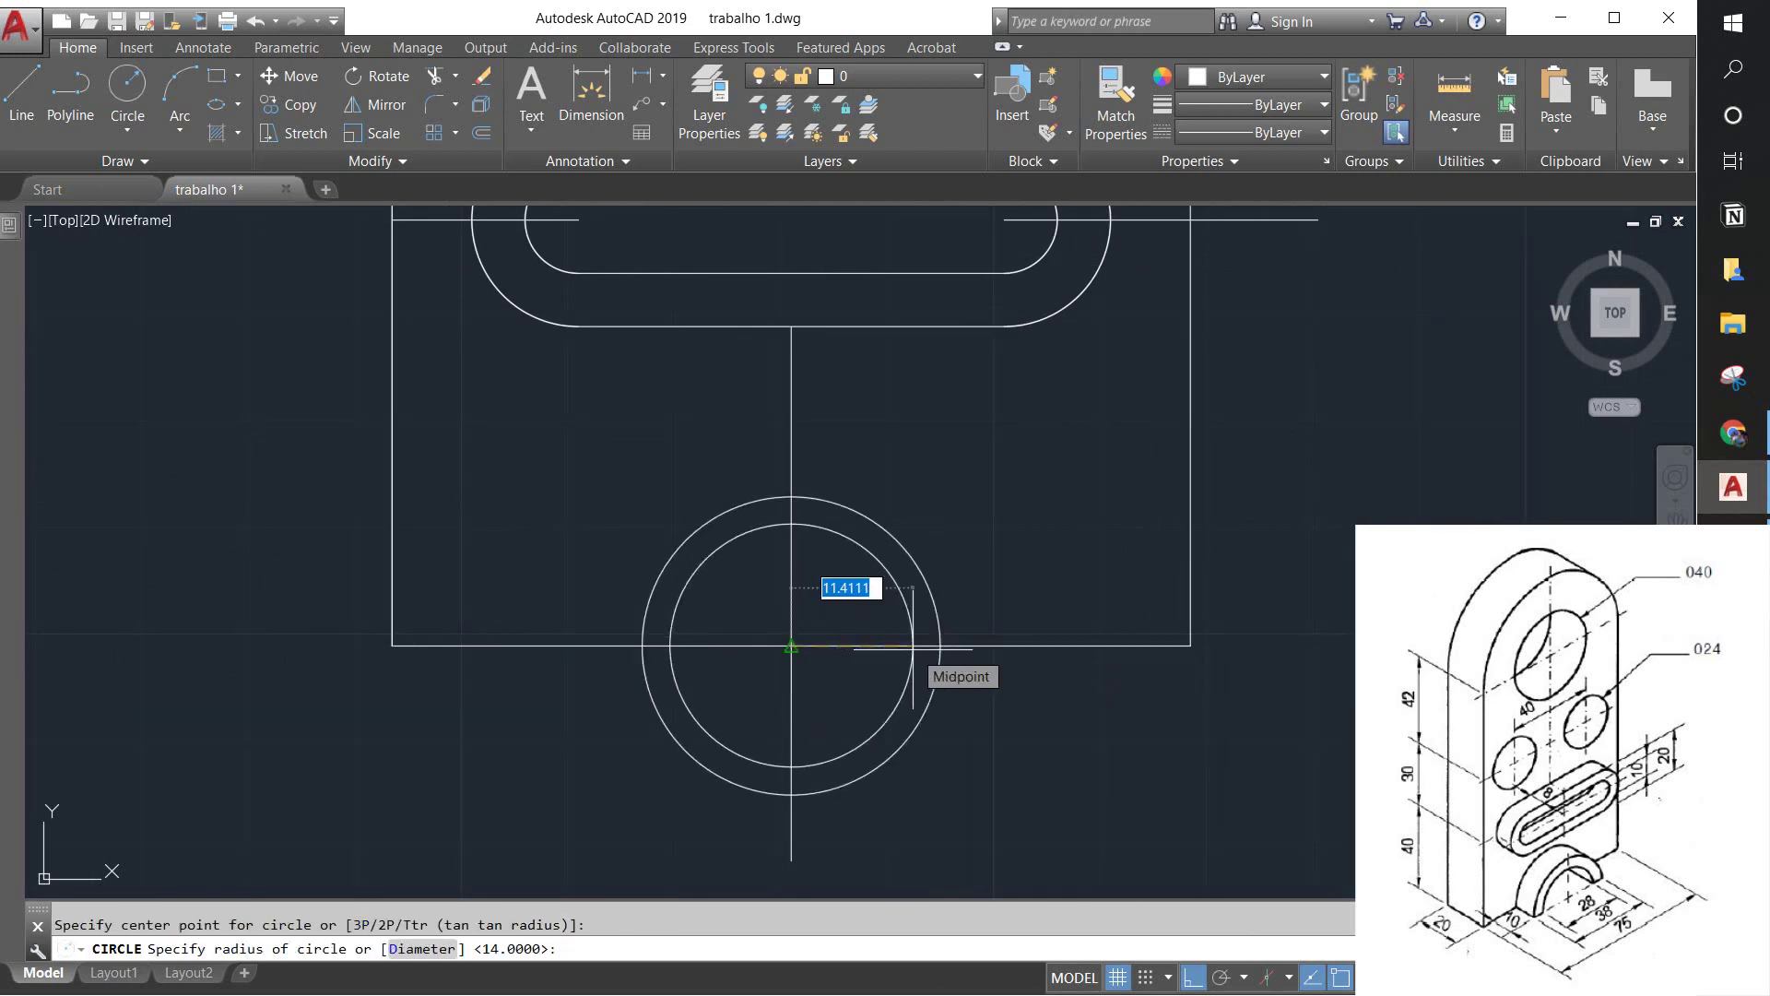
text(10)
key(Return)
click(701, 746)
scroll(883, 645, down, 3)
key(Delete)
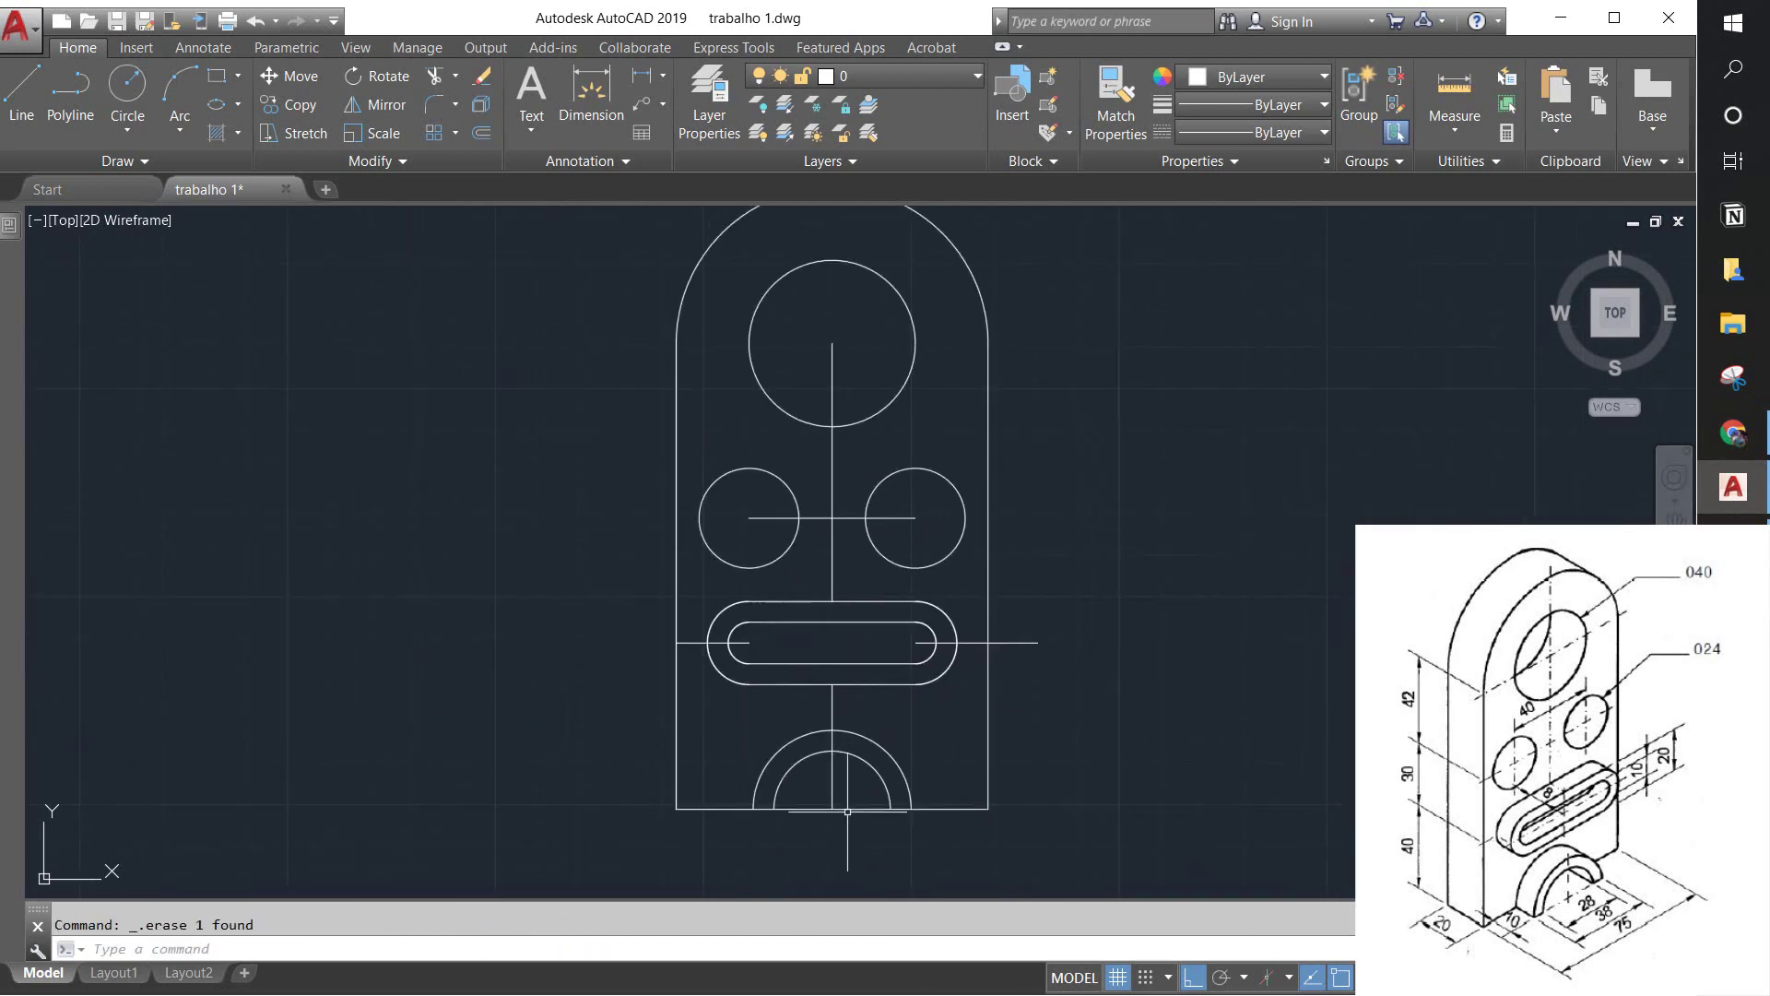
Select the horizontal centre lines in the middle slot
middle_drag(883, 553, 884, 748)
scroll(885, 748, down, 3)
scroll(878, 491, up, 3)
click(904, 471)
Erase the selected construction centre lines from the front view
key(Delete)
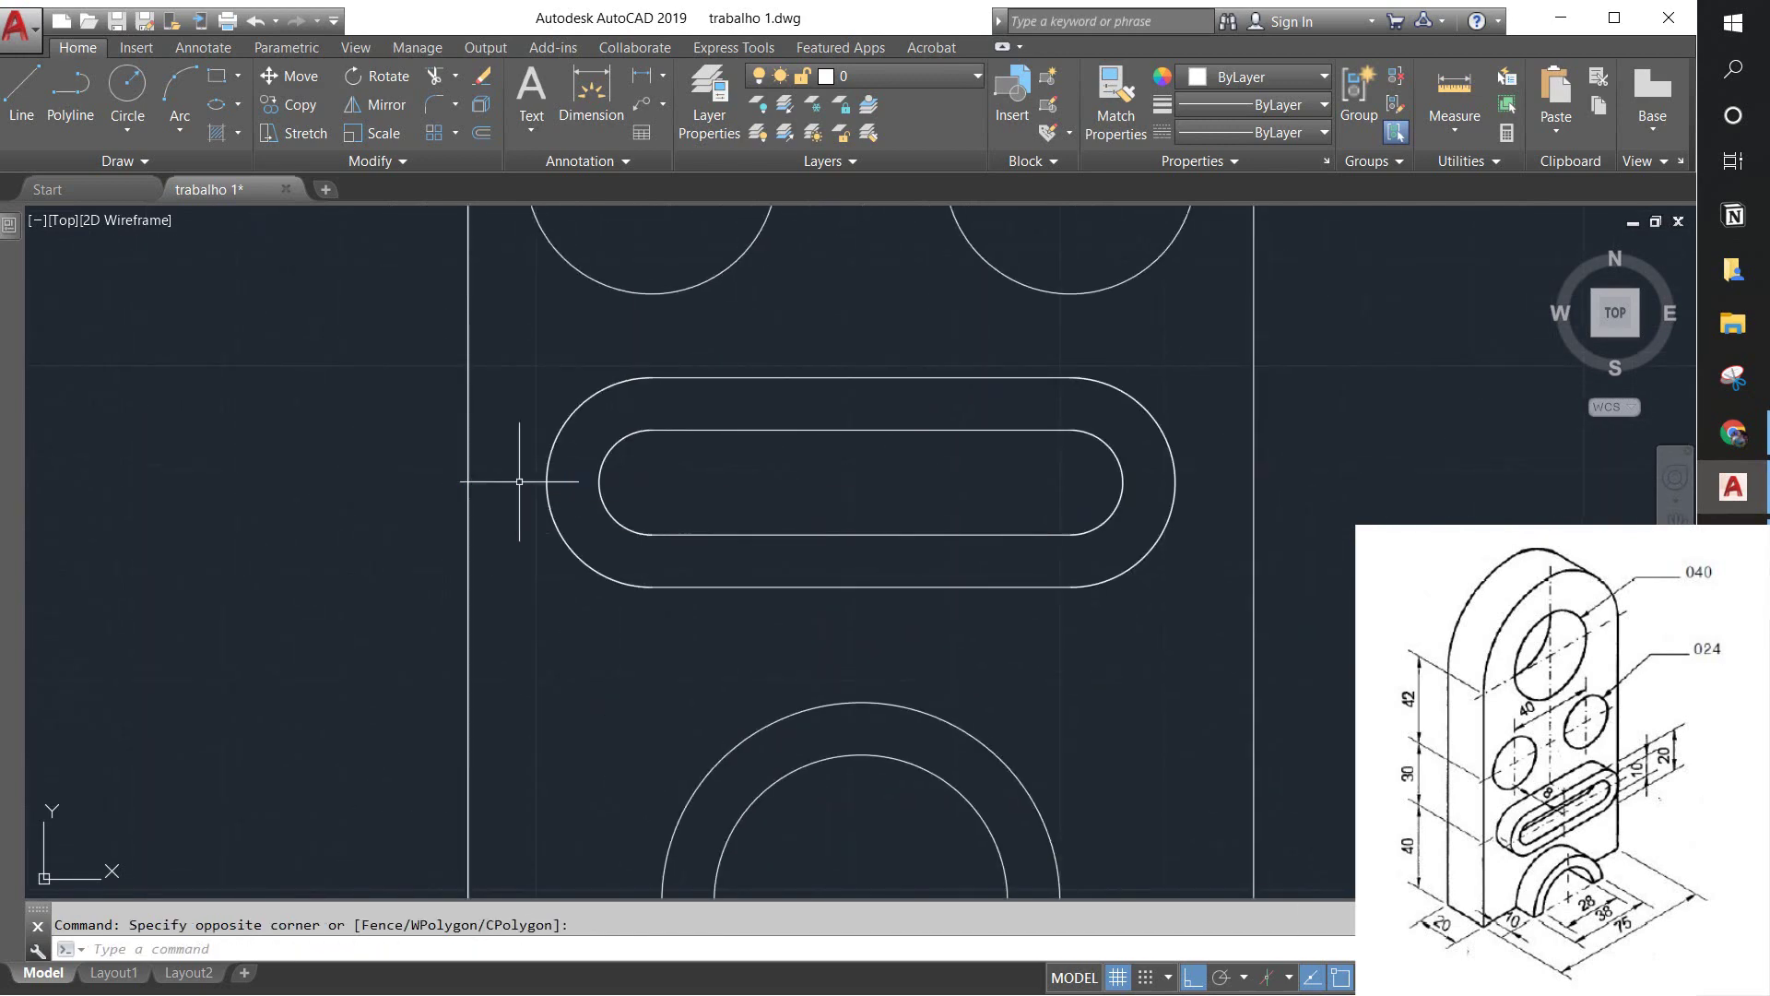
text(tr)
key(Return)
key(Return)
scroll(600, 637, down, 2)
key(Escape)
Create a 'center line' layer with the loaded CENTER linetype
click(710, 102)
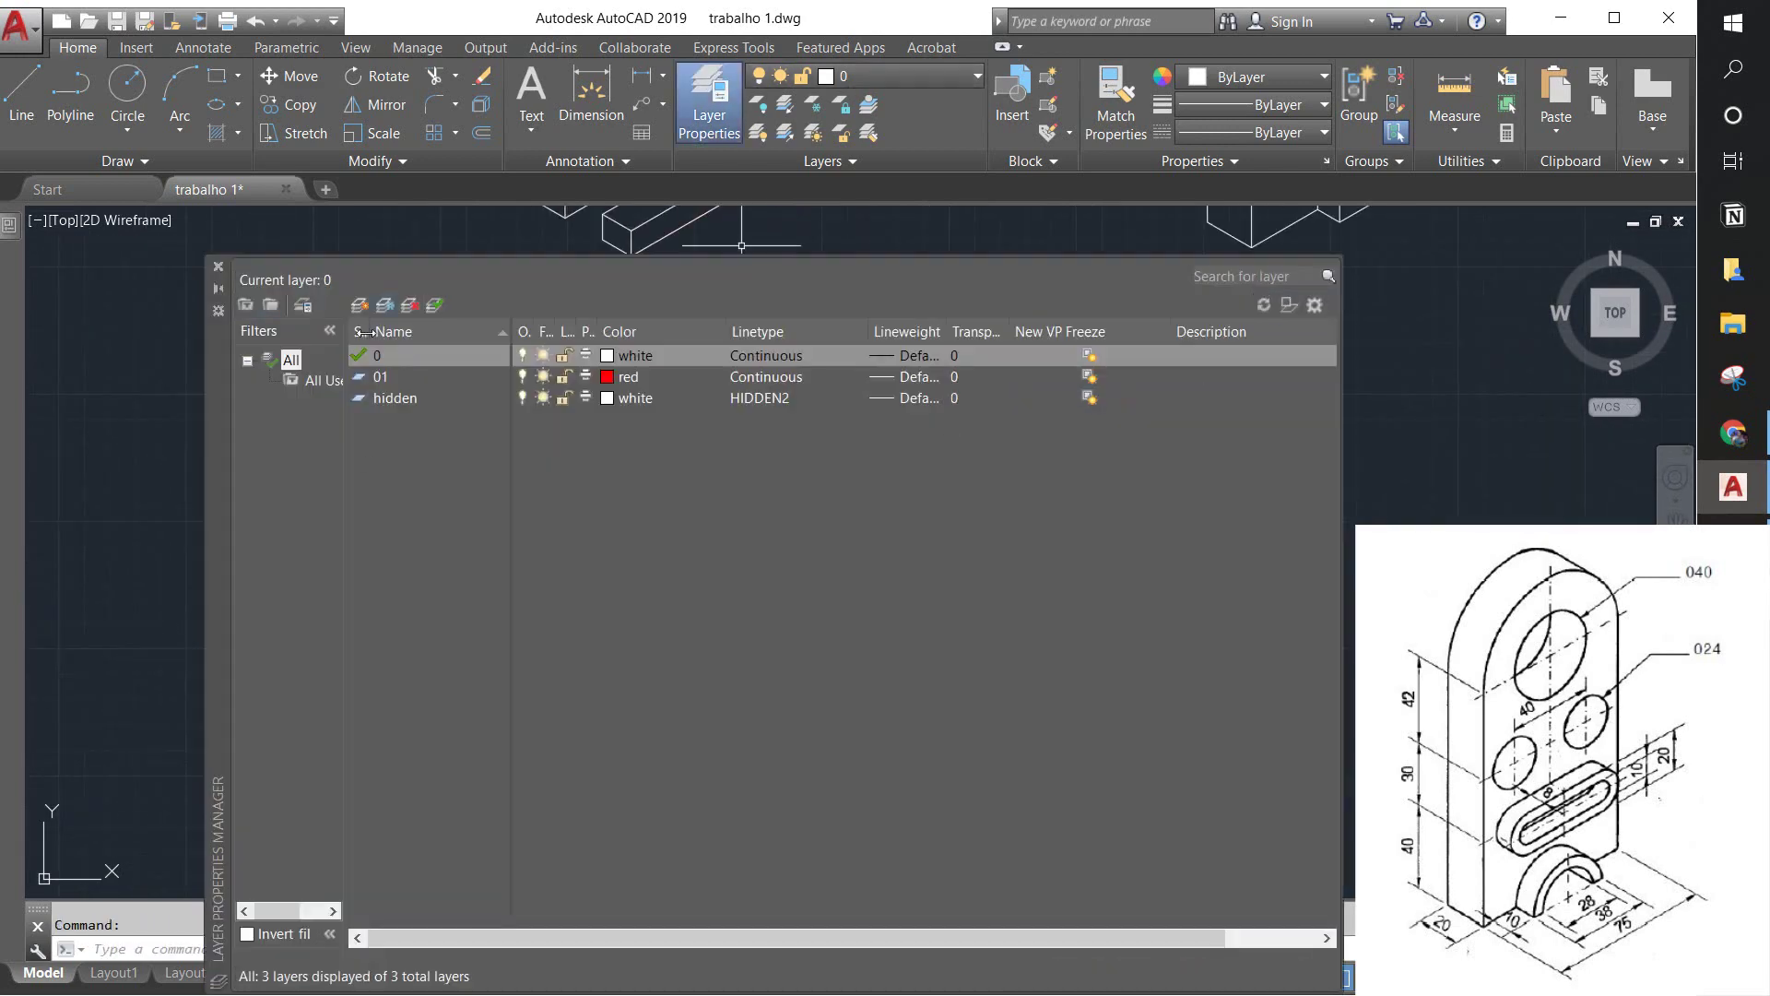
click(360, 304)
click(766, 376)
click(268, 550)
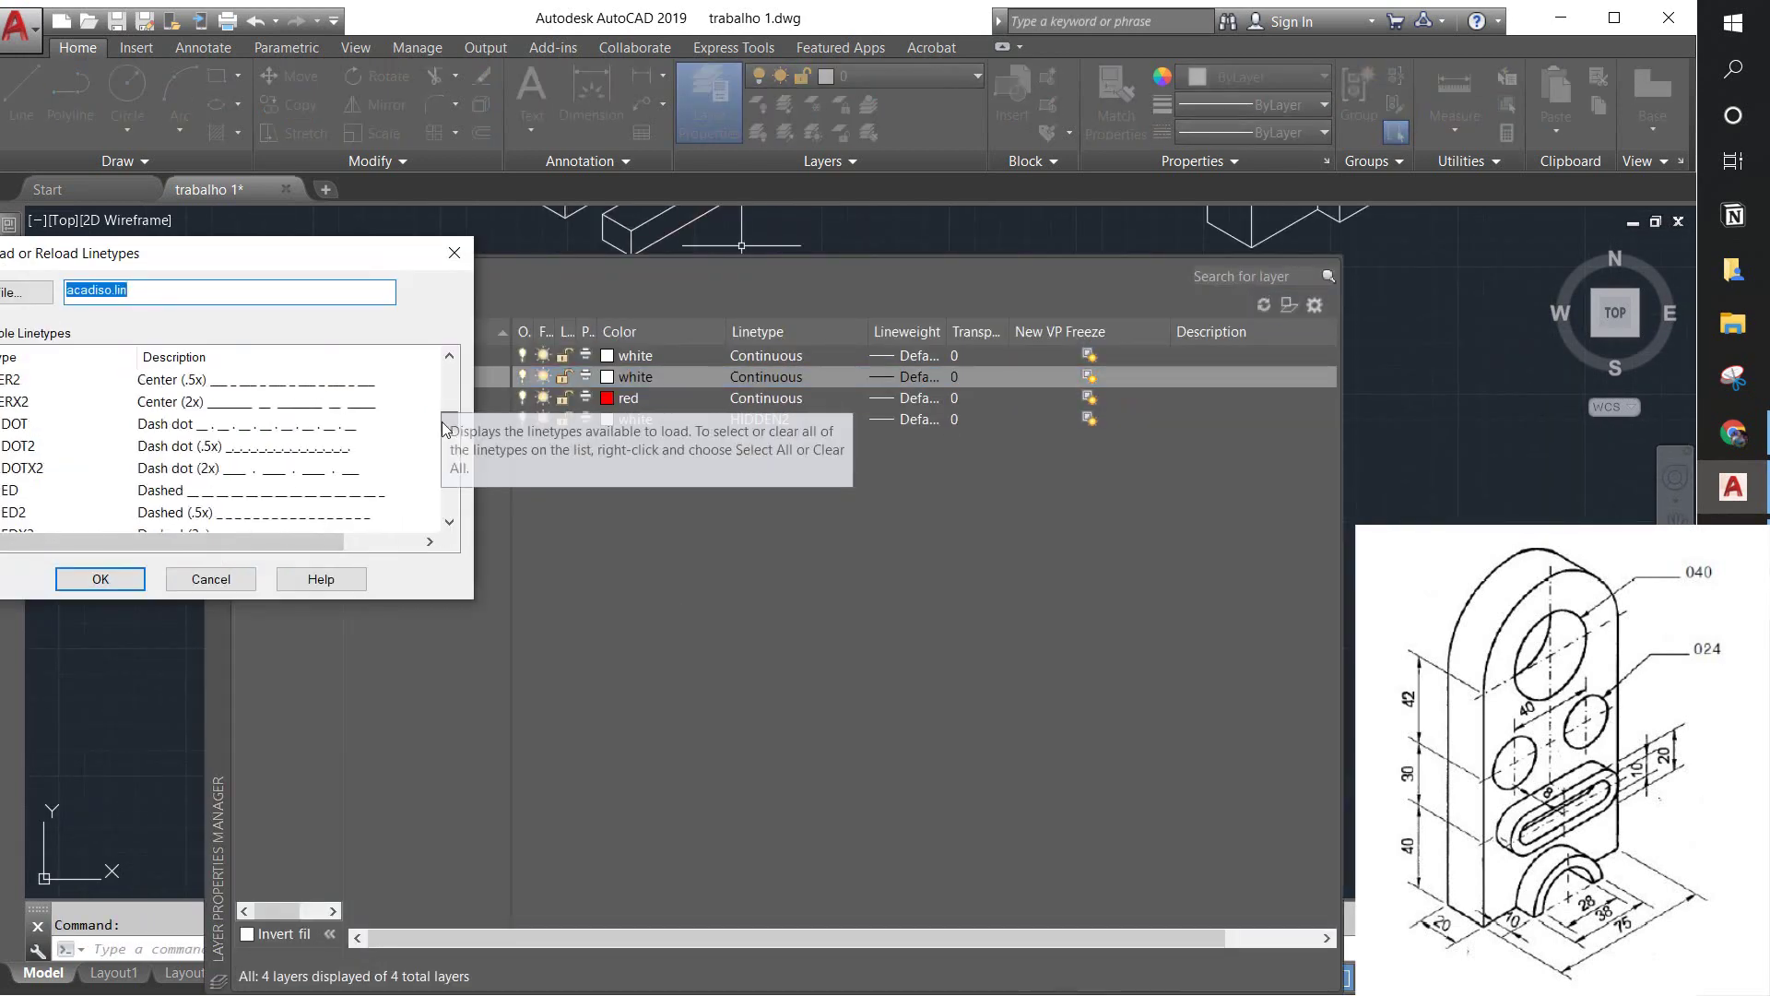
drag(448, 376, 448, 405)
double_click(421, 425)
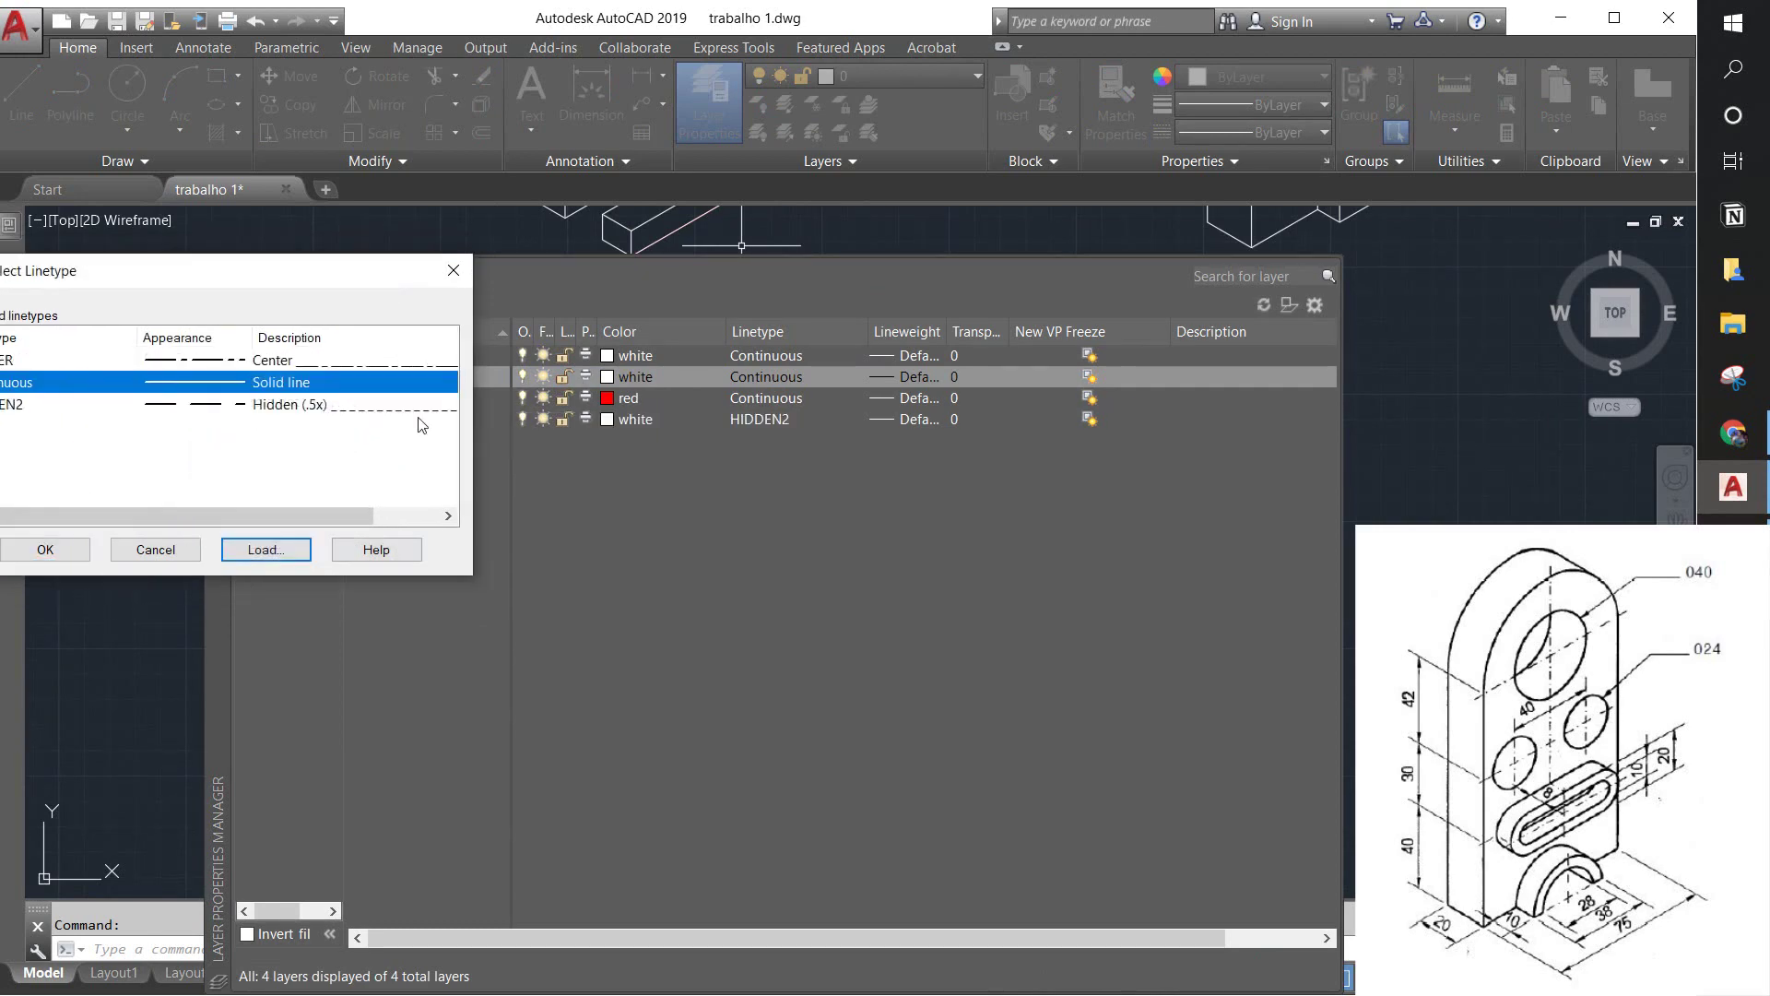
double_click(37, 361)
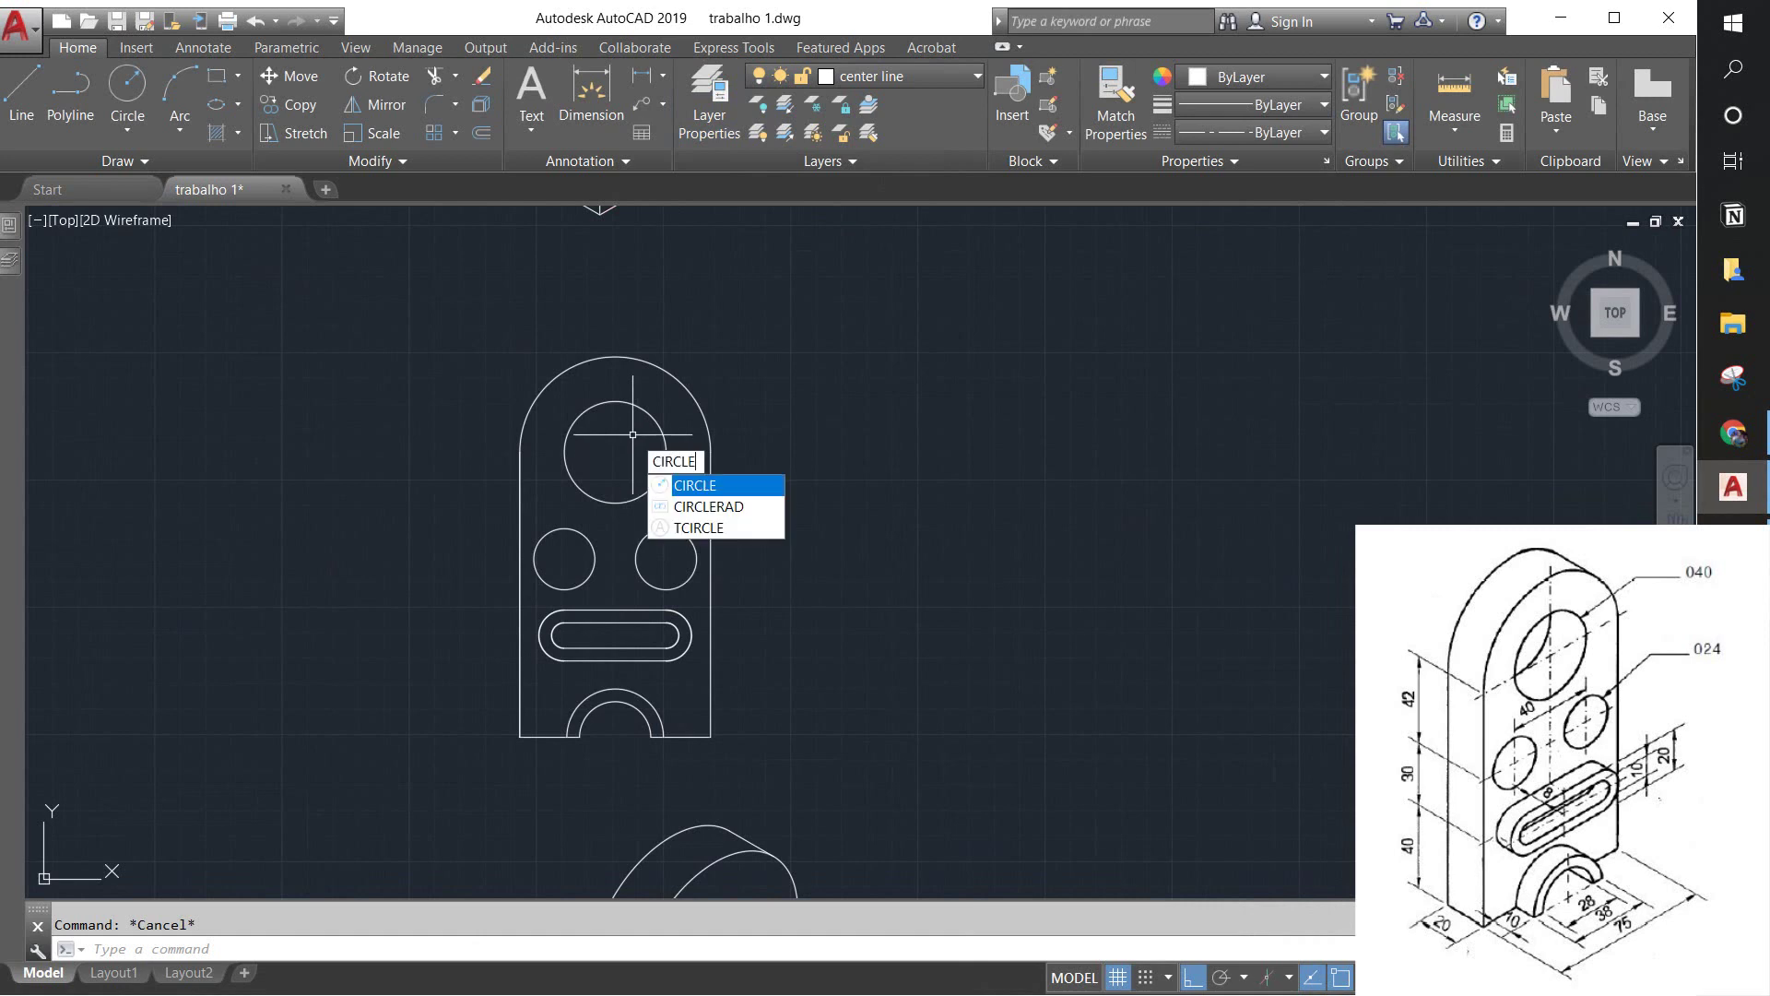
Add a DIMCEN centre mark to the large top hole and erase the duplicate mark line
text(DIMCEN)
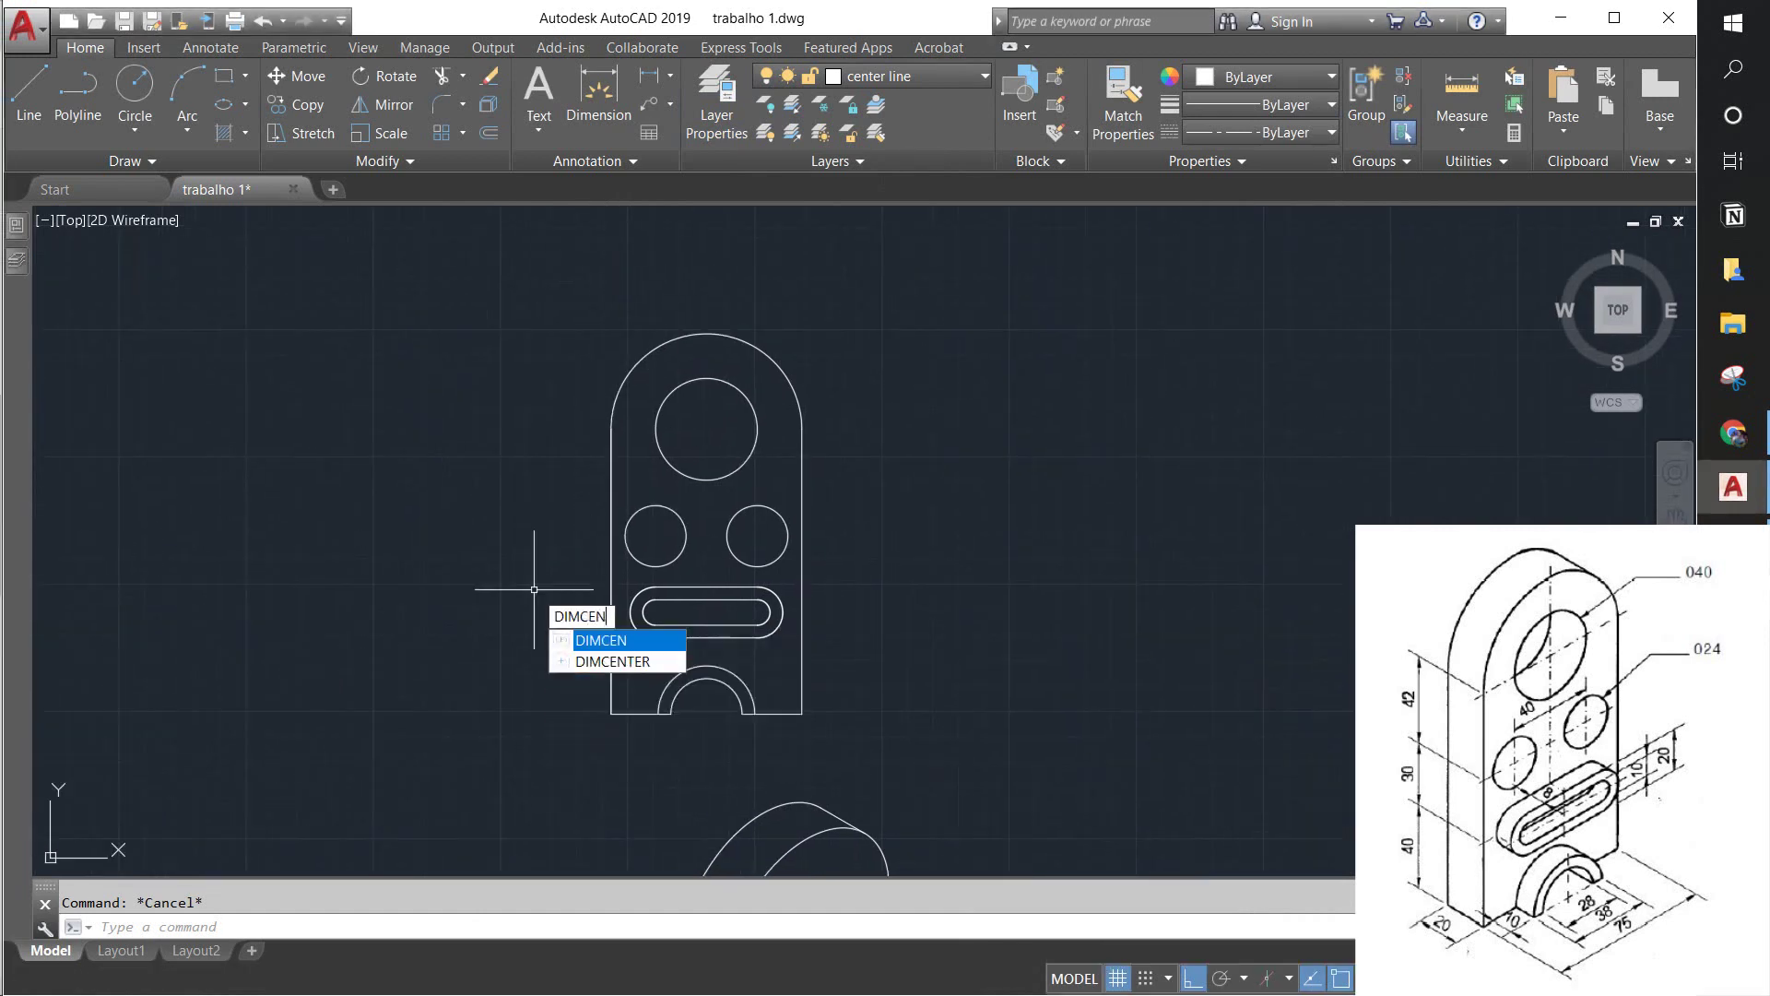
click(812, 701)
key(Escape)
key(Escape)
scroll(707, 435, up, 8)
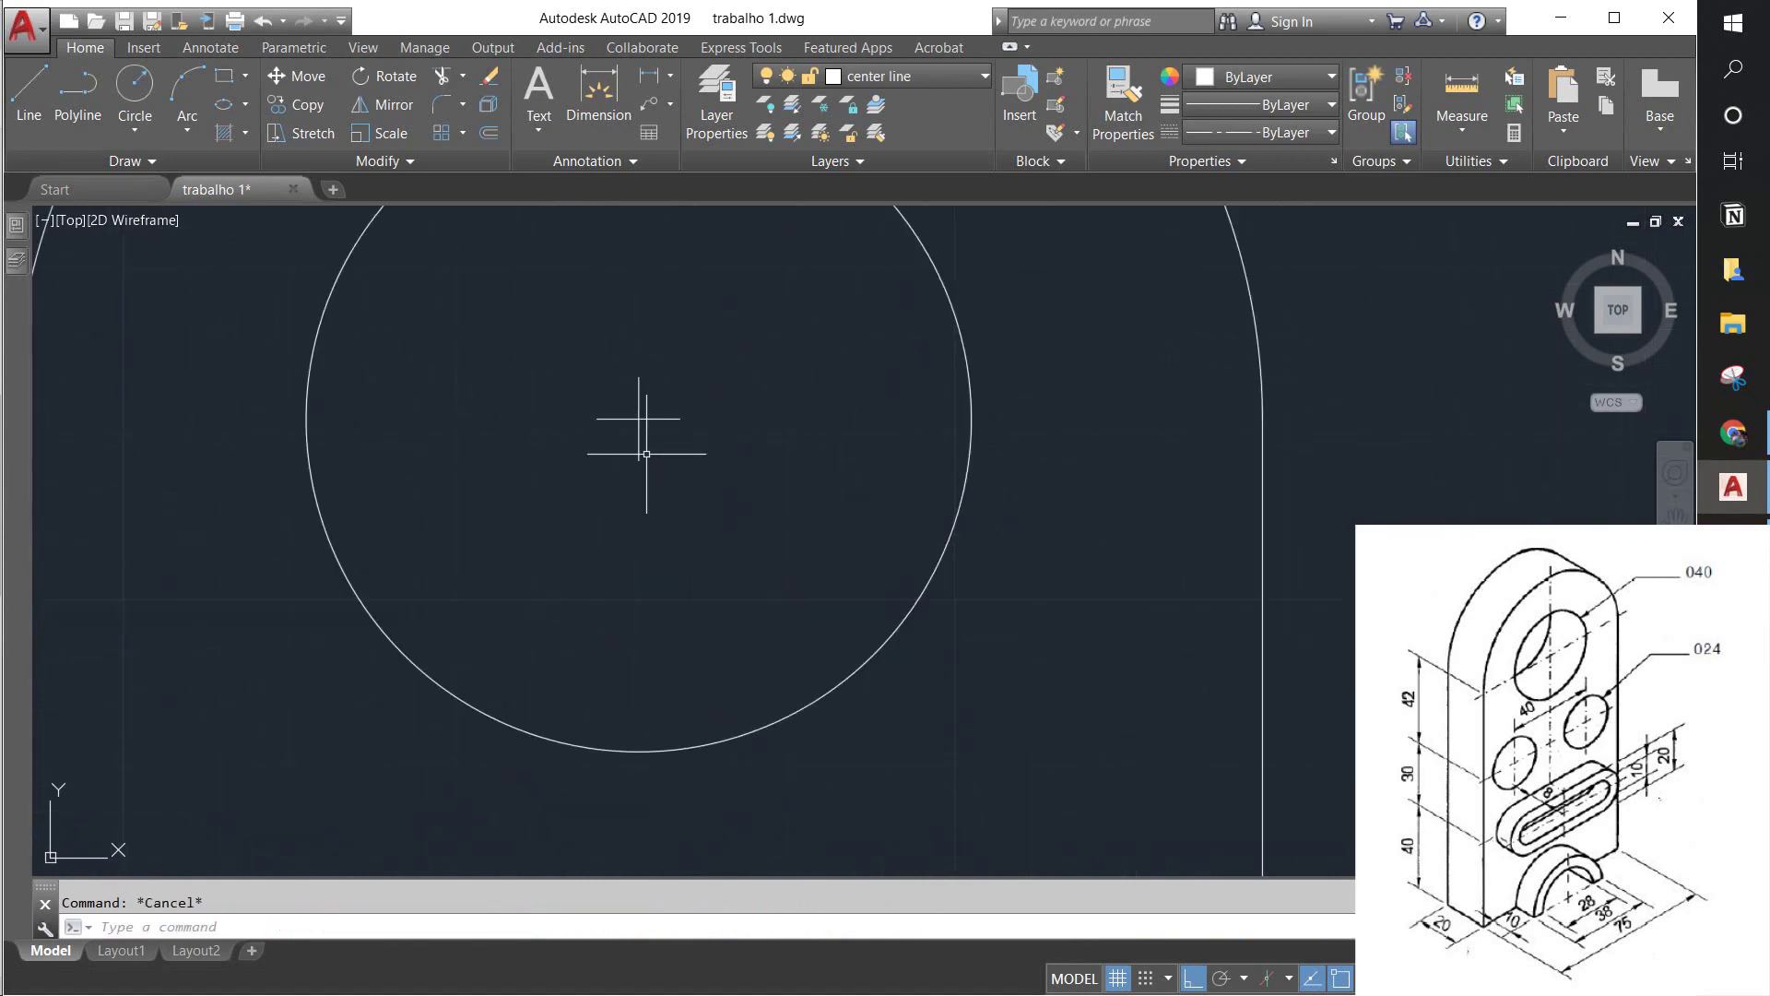
scroll(673, 517, down, 3)
scroll(728, 608, down, 5)
click(719, 474)
key(Delete)
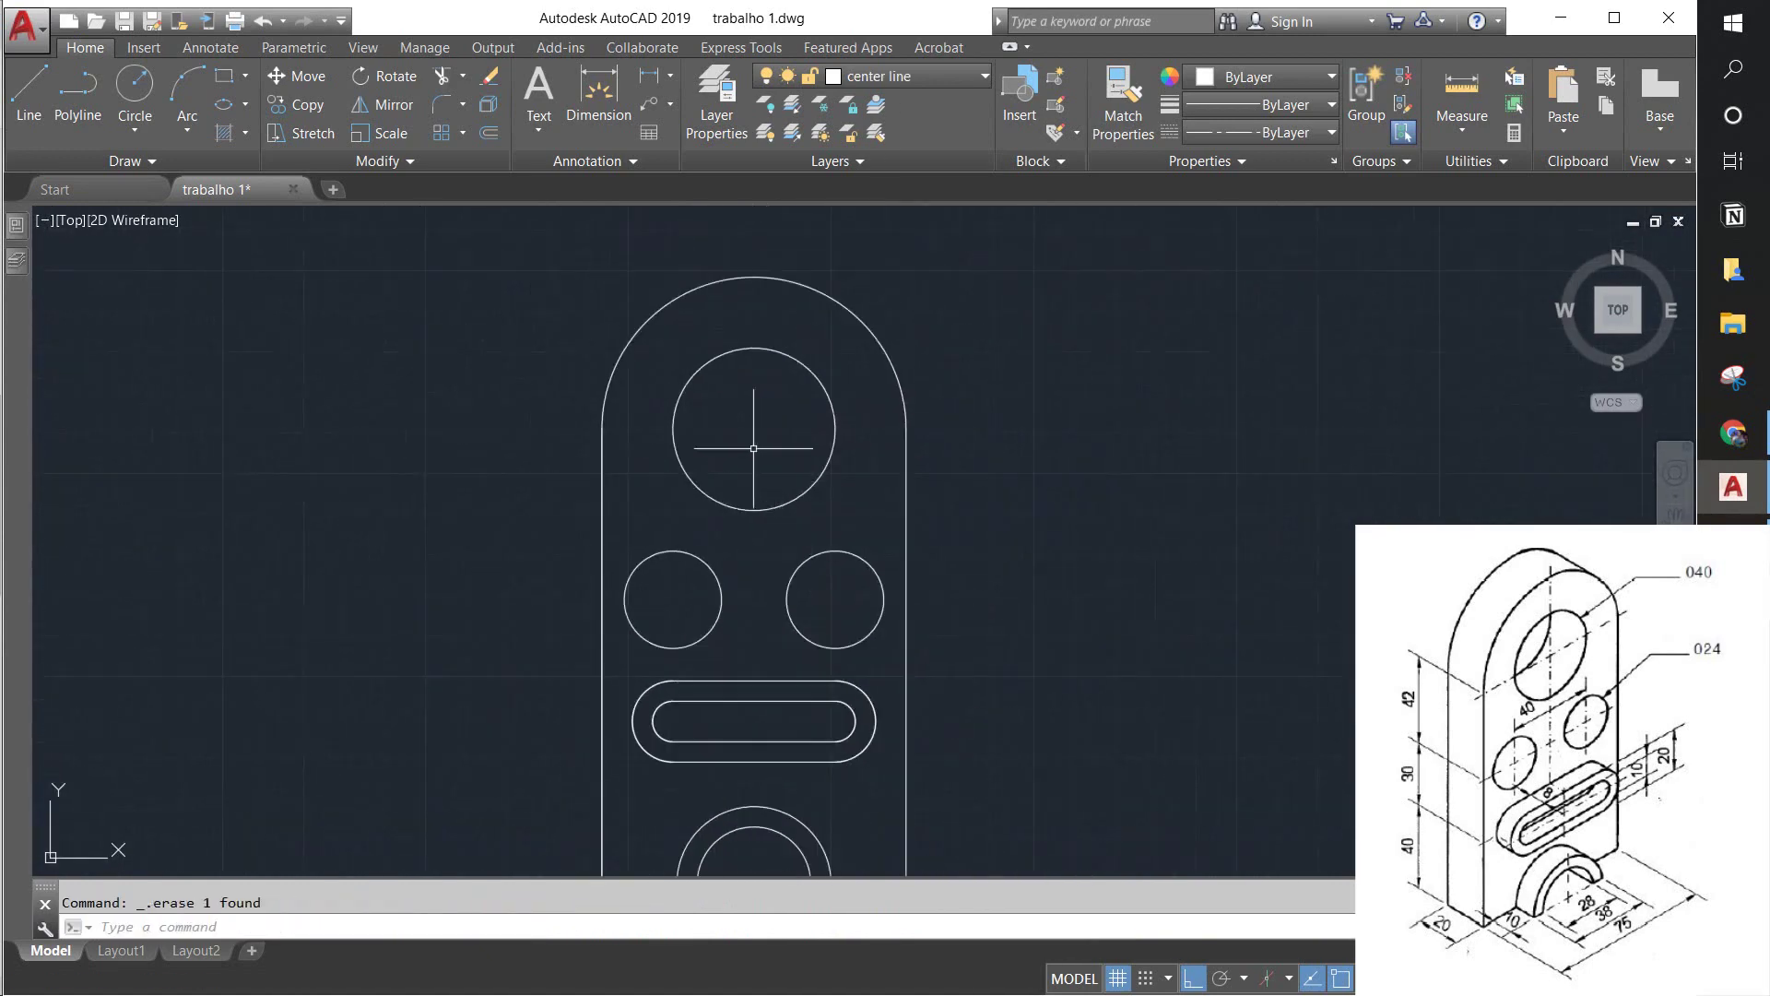
scroll(753, 448, down, 8)
scroll(816, 535, up, 3)
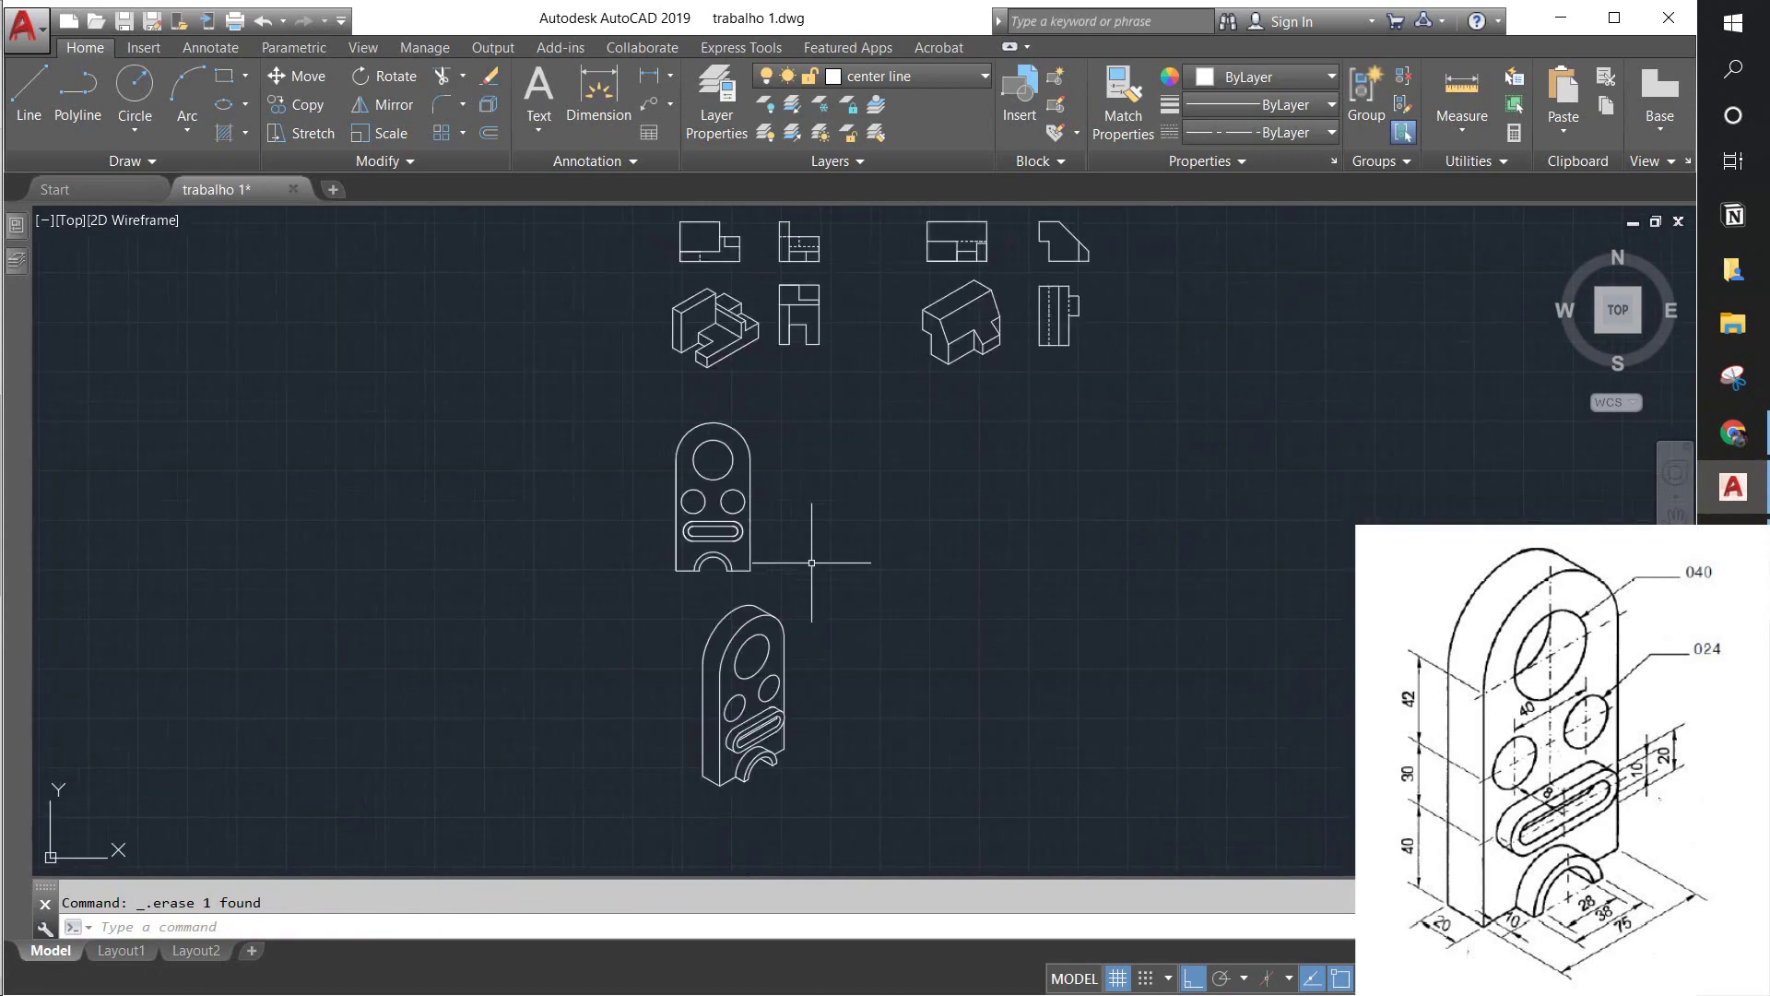
scroll(812, 563, up, 2)
On layer 0, draw the side view's vertical edge and its 20-unit top edge
text(l)
key(Return)
click(913, 77)
click(903, 115)
click(862, 610)
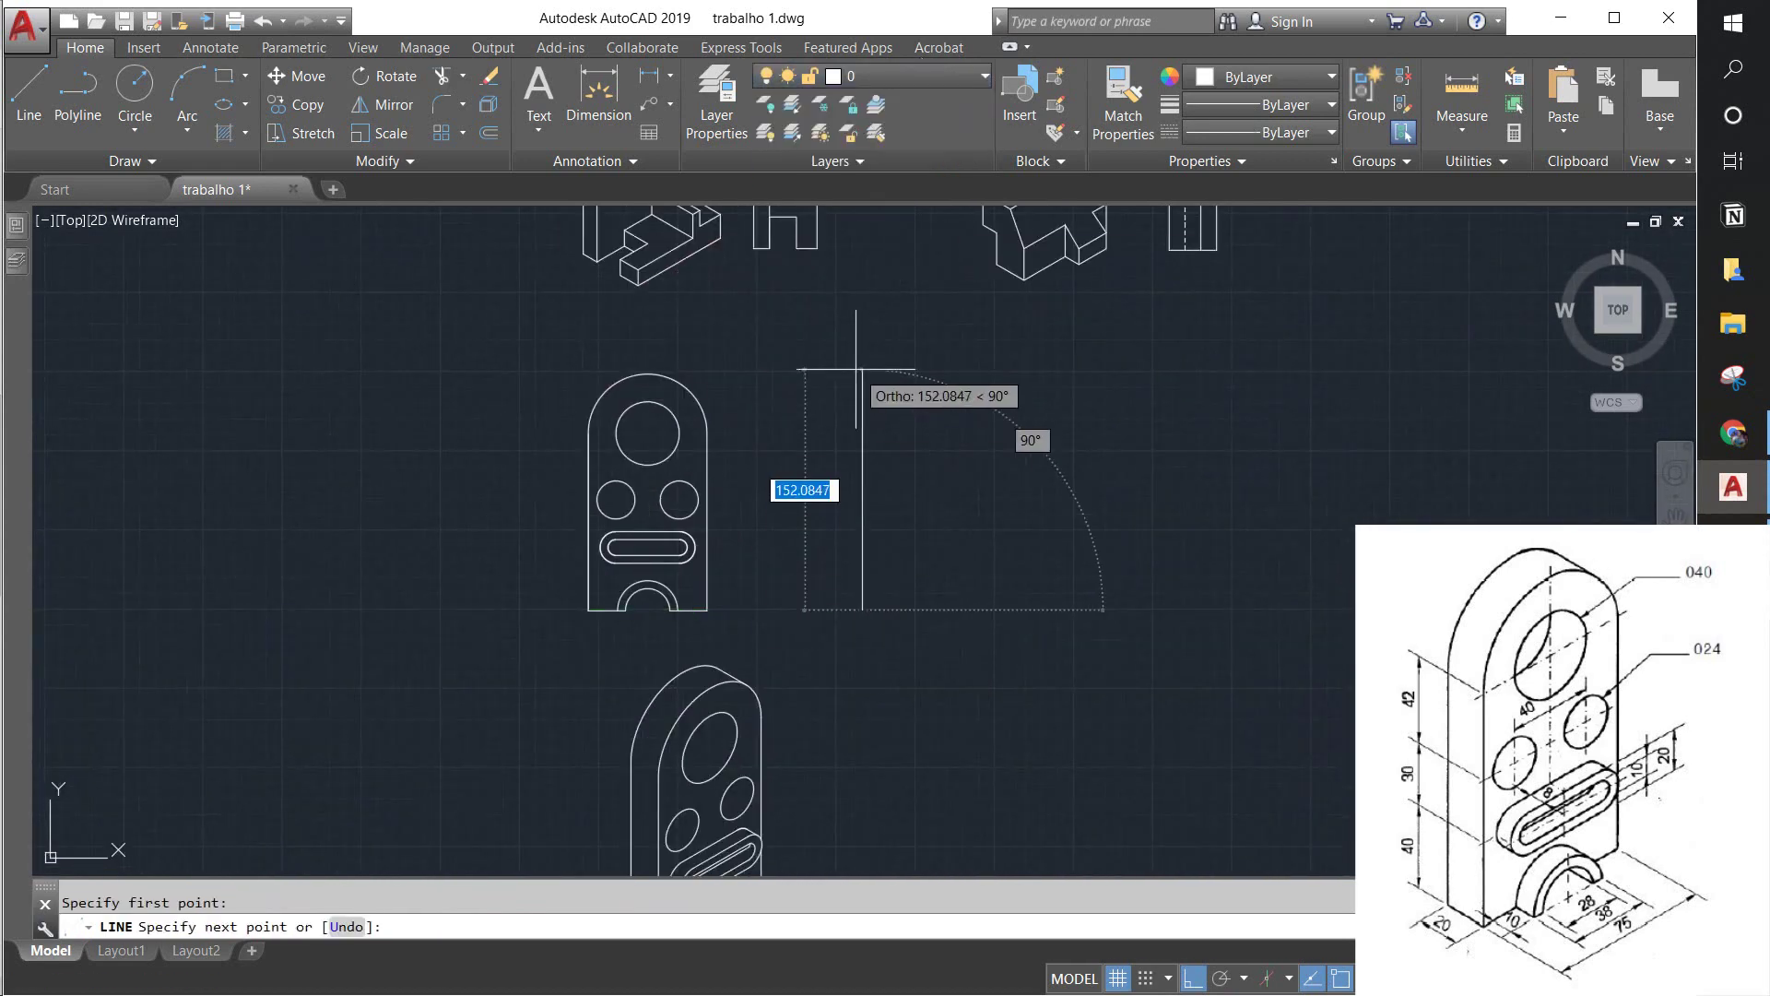
click(856, 371)
text(20)
key(Return)
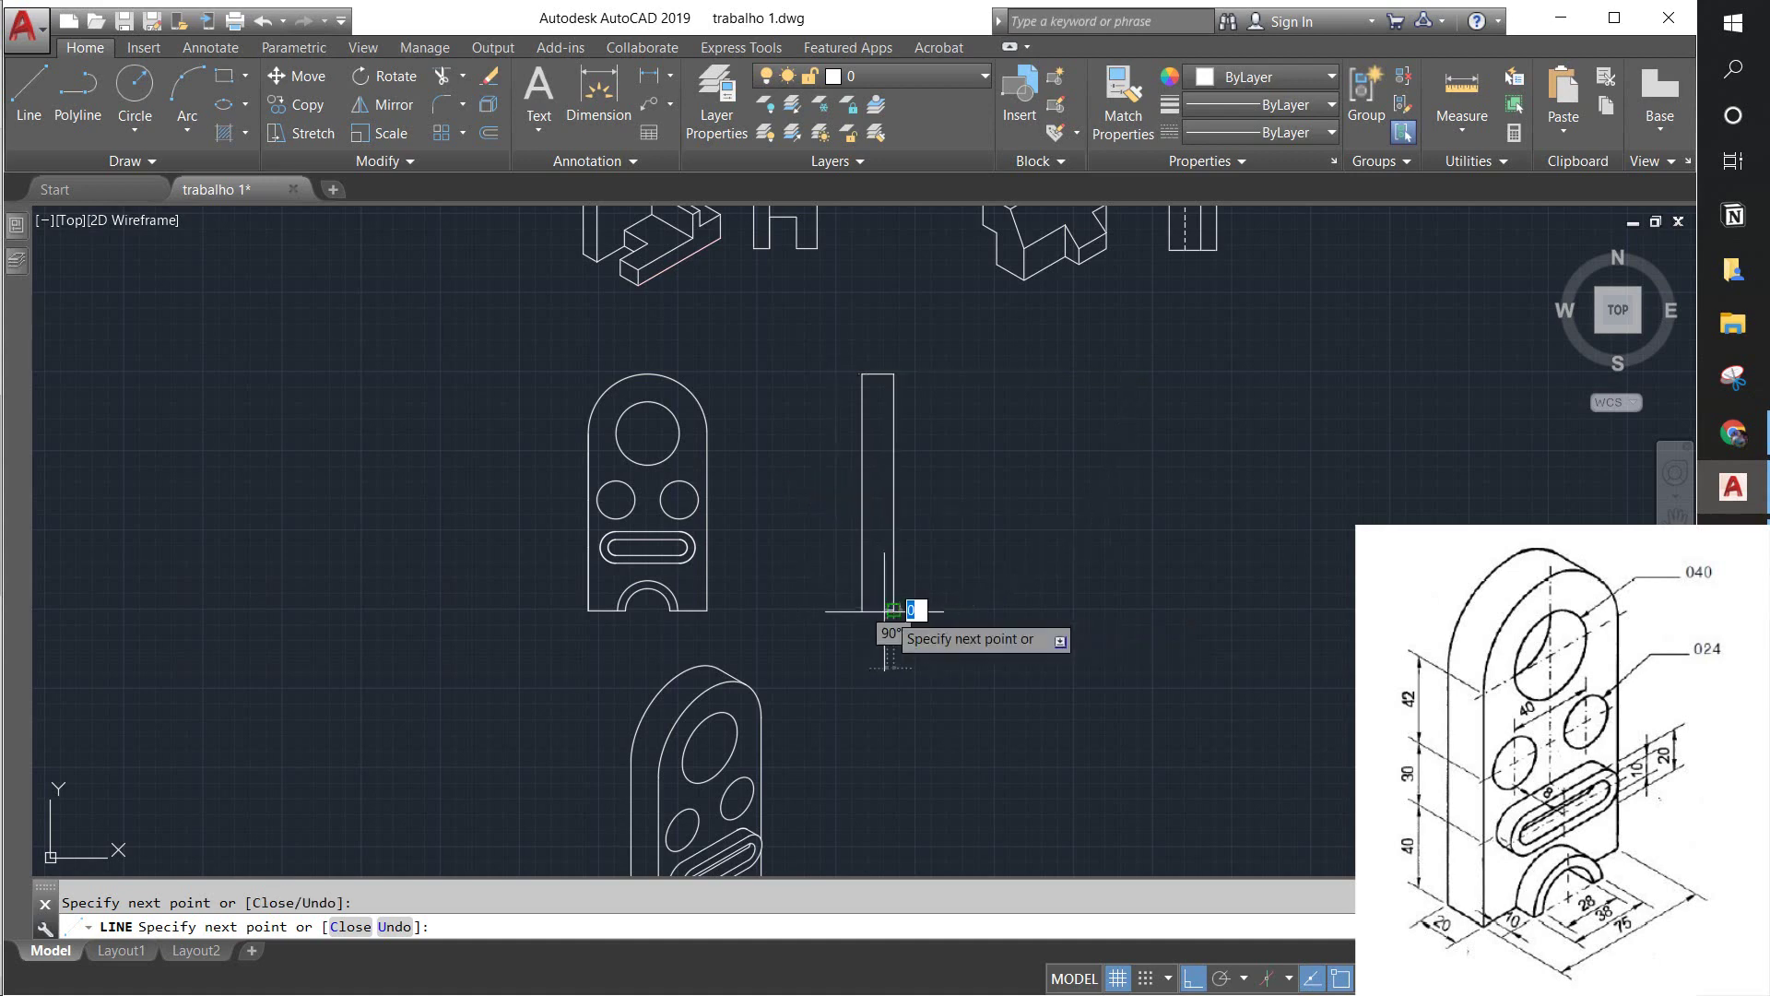
key(Escape)
Add a 10-unit segment from the side outline's bottom-right corner
scroll(891, 610, down, 8)
scroll(810, 600, up, 8)
scroll(744, 600, up, 3)
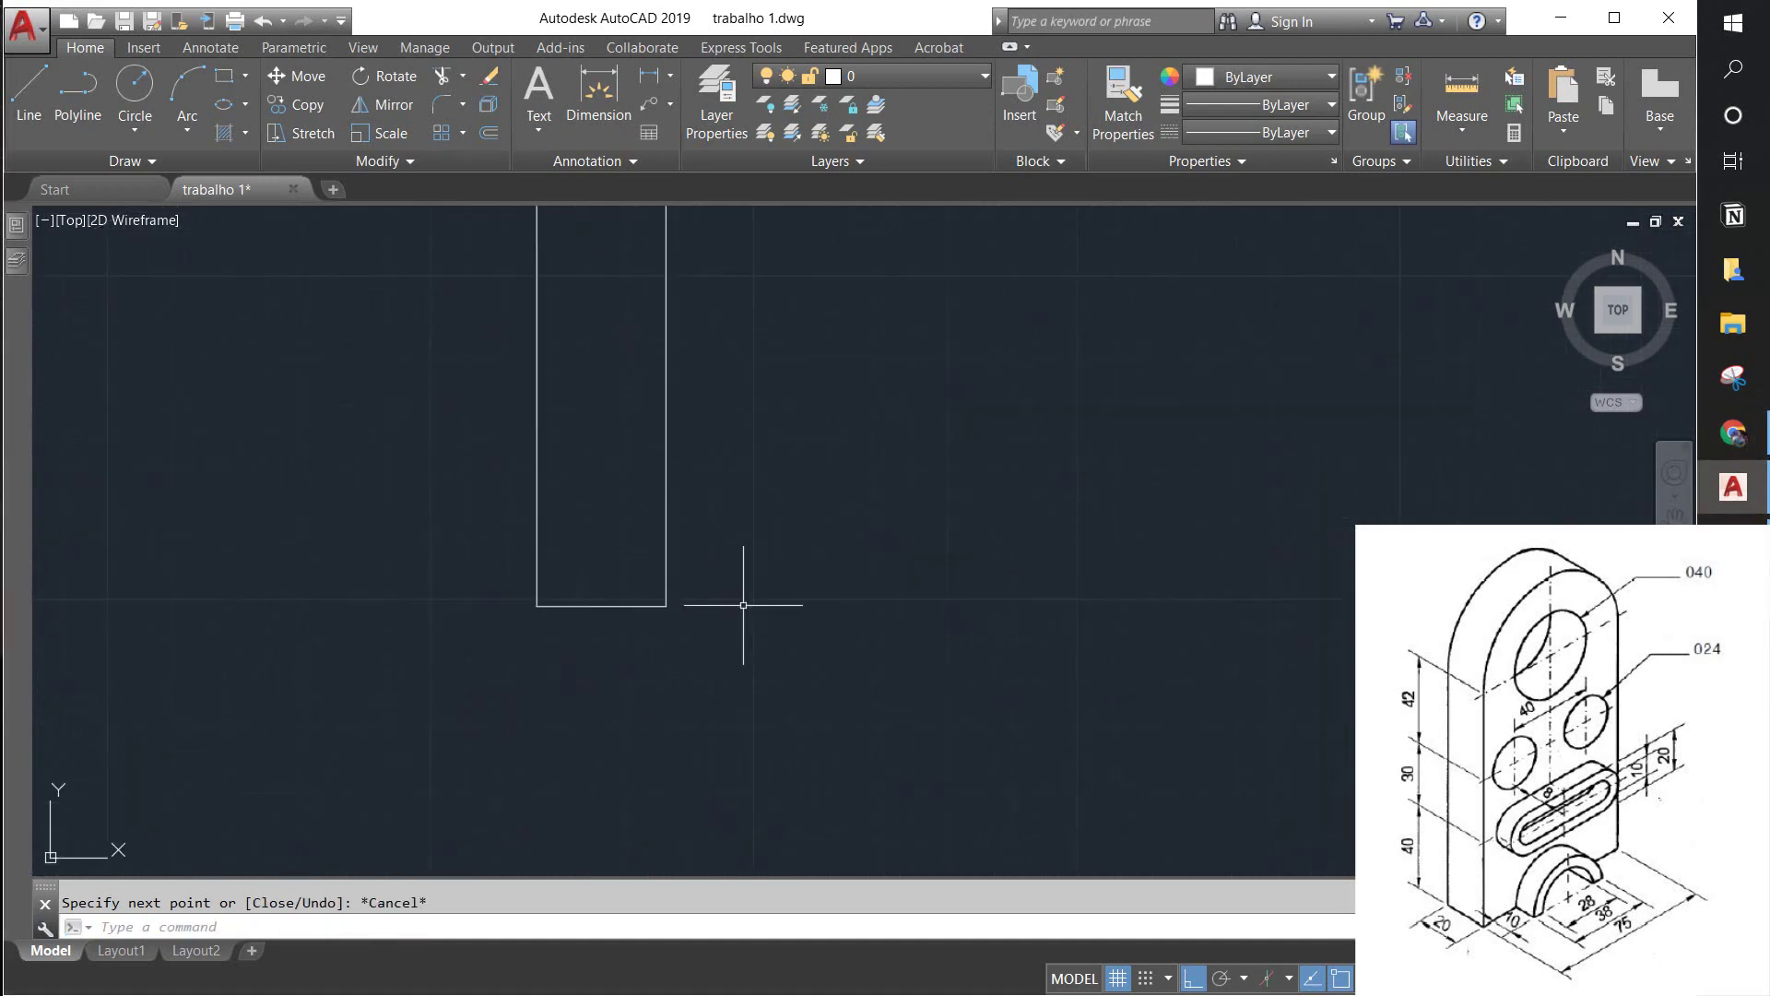
key(Return)
click(666, 606)
text(10)
key(Return)
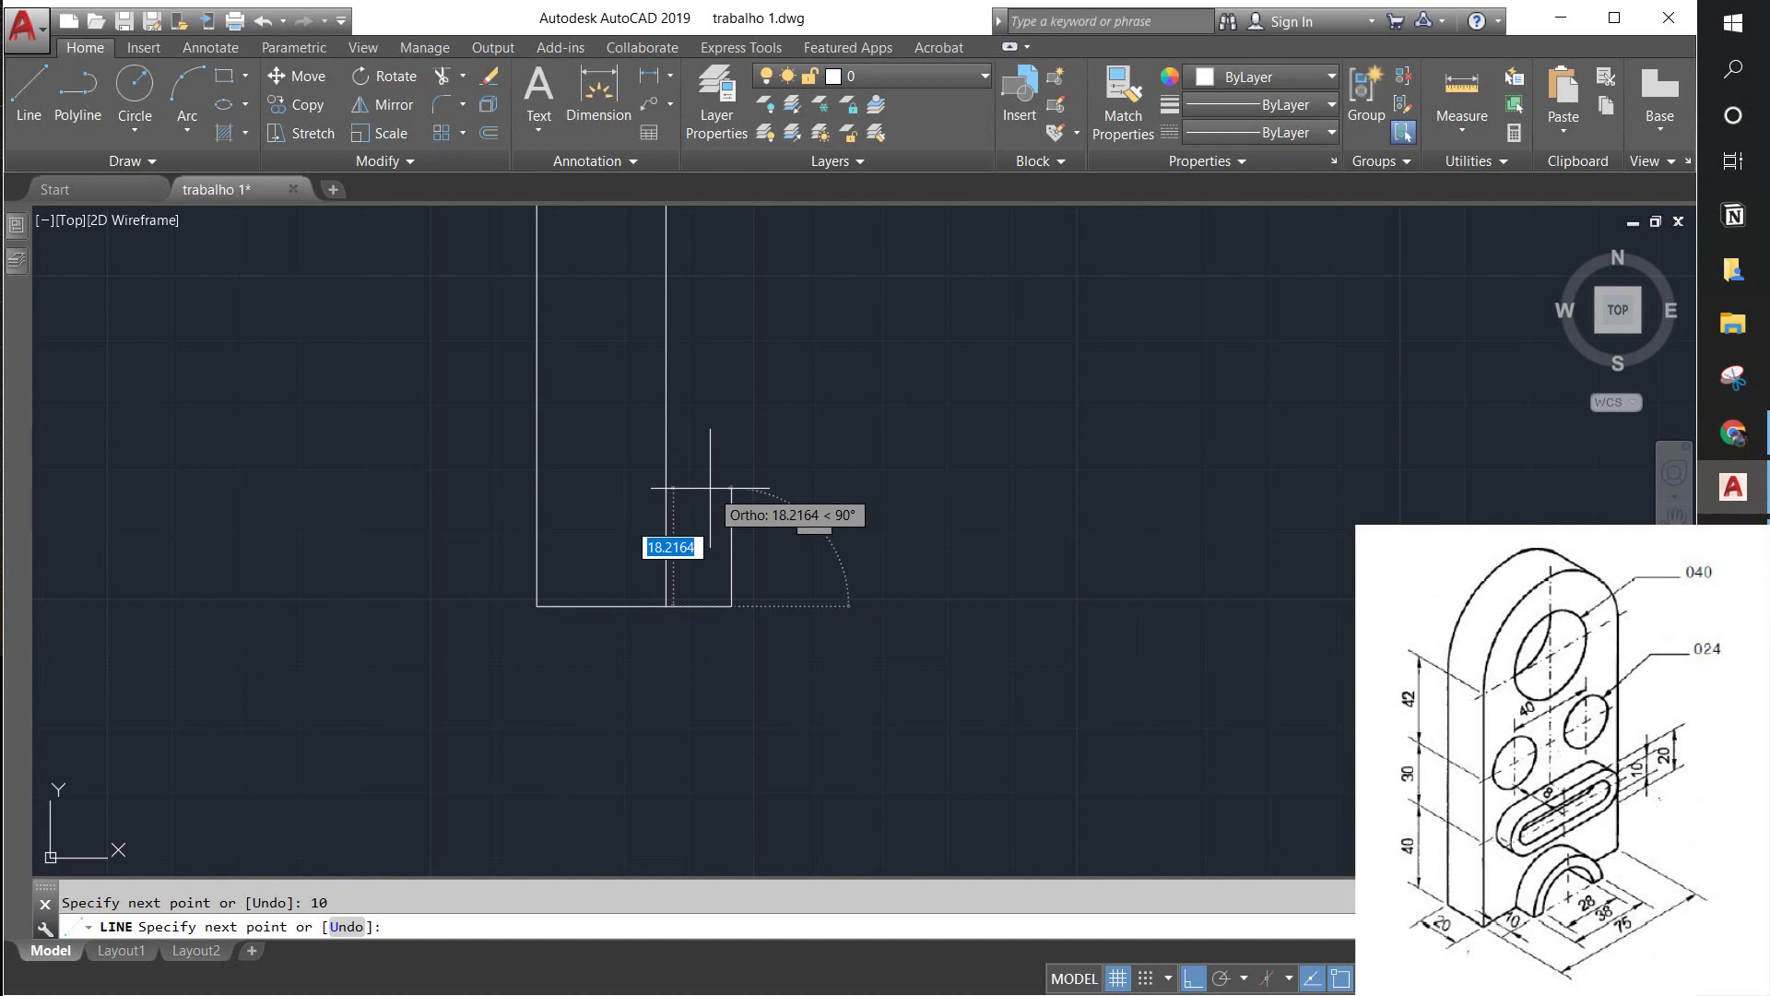
Draw the 40-unit and 20-unit stepped segments from the bottom-left corner
middle_drag(721, 522, 716, 523)
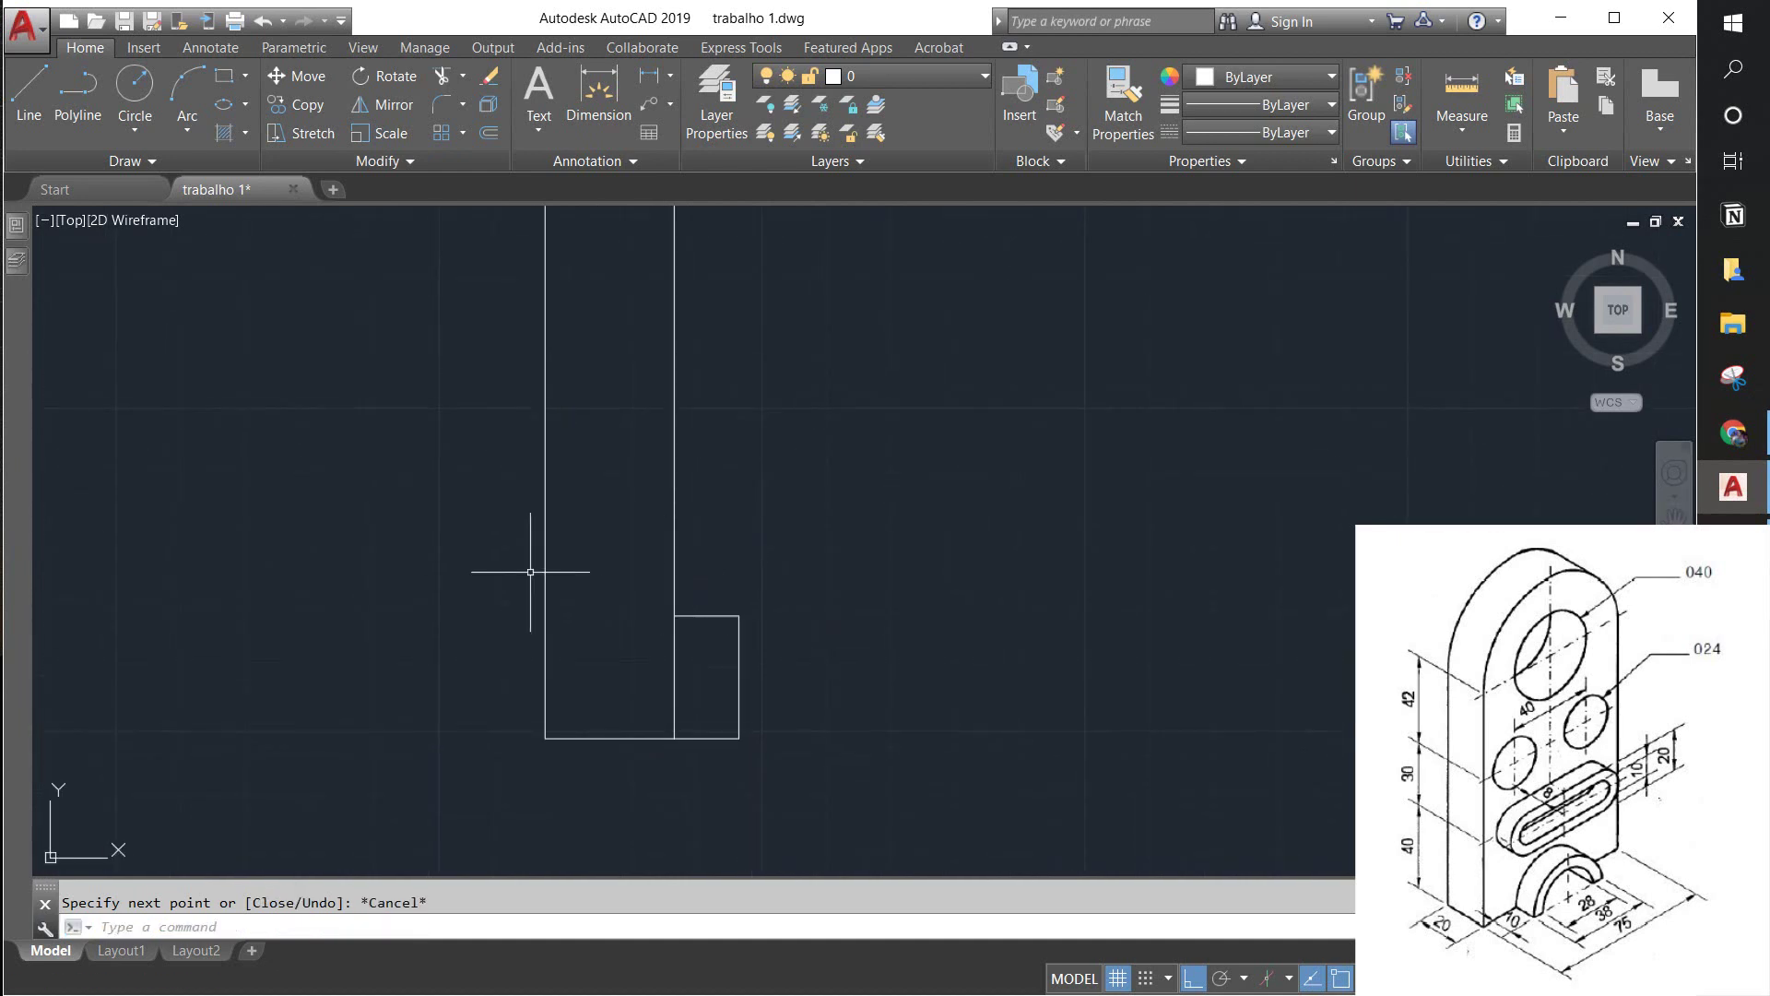
key(Return)
click(545, 738)
text(40)
key(Return)
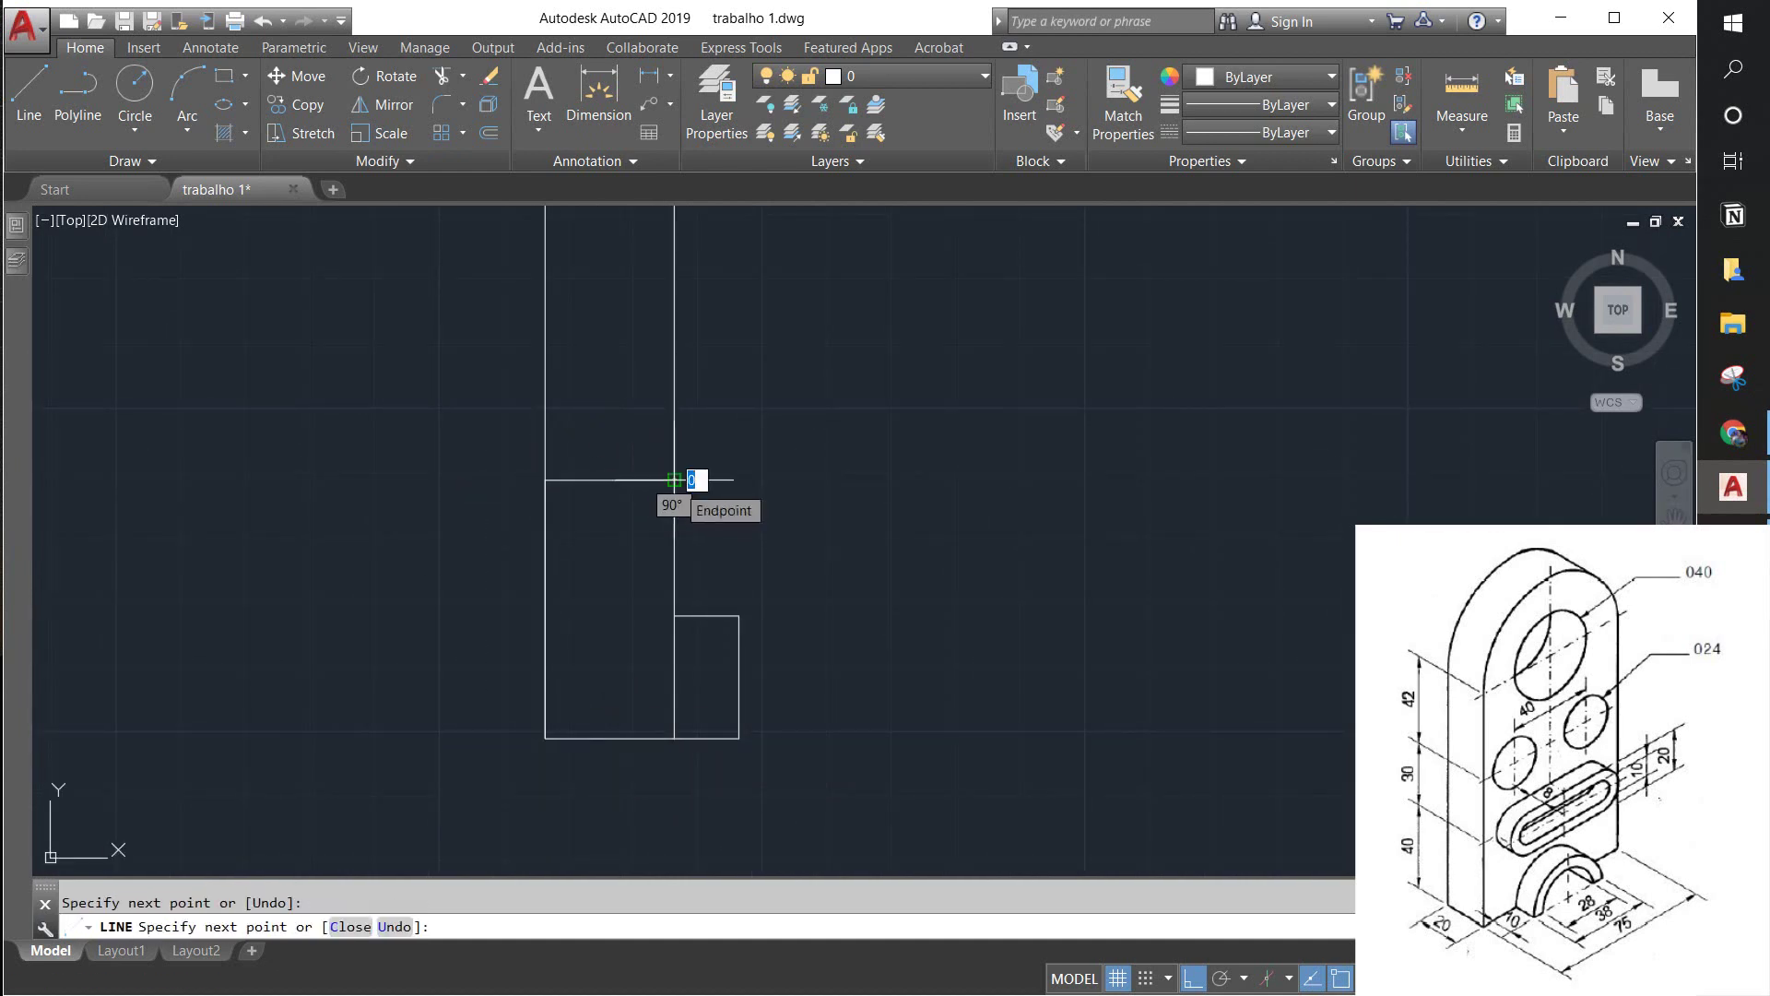
click(674, 417)
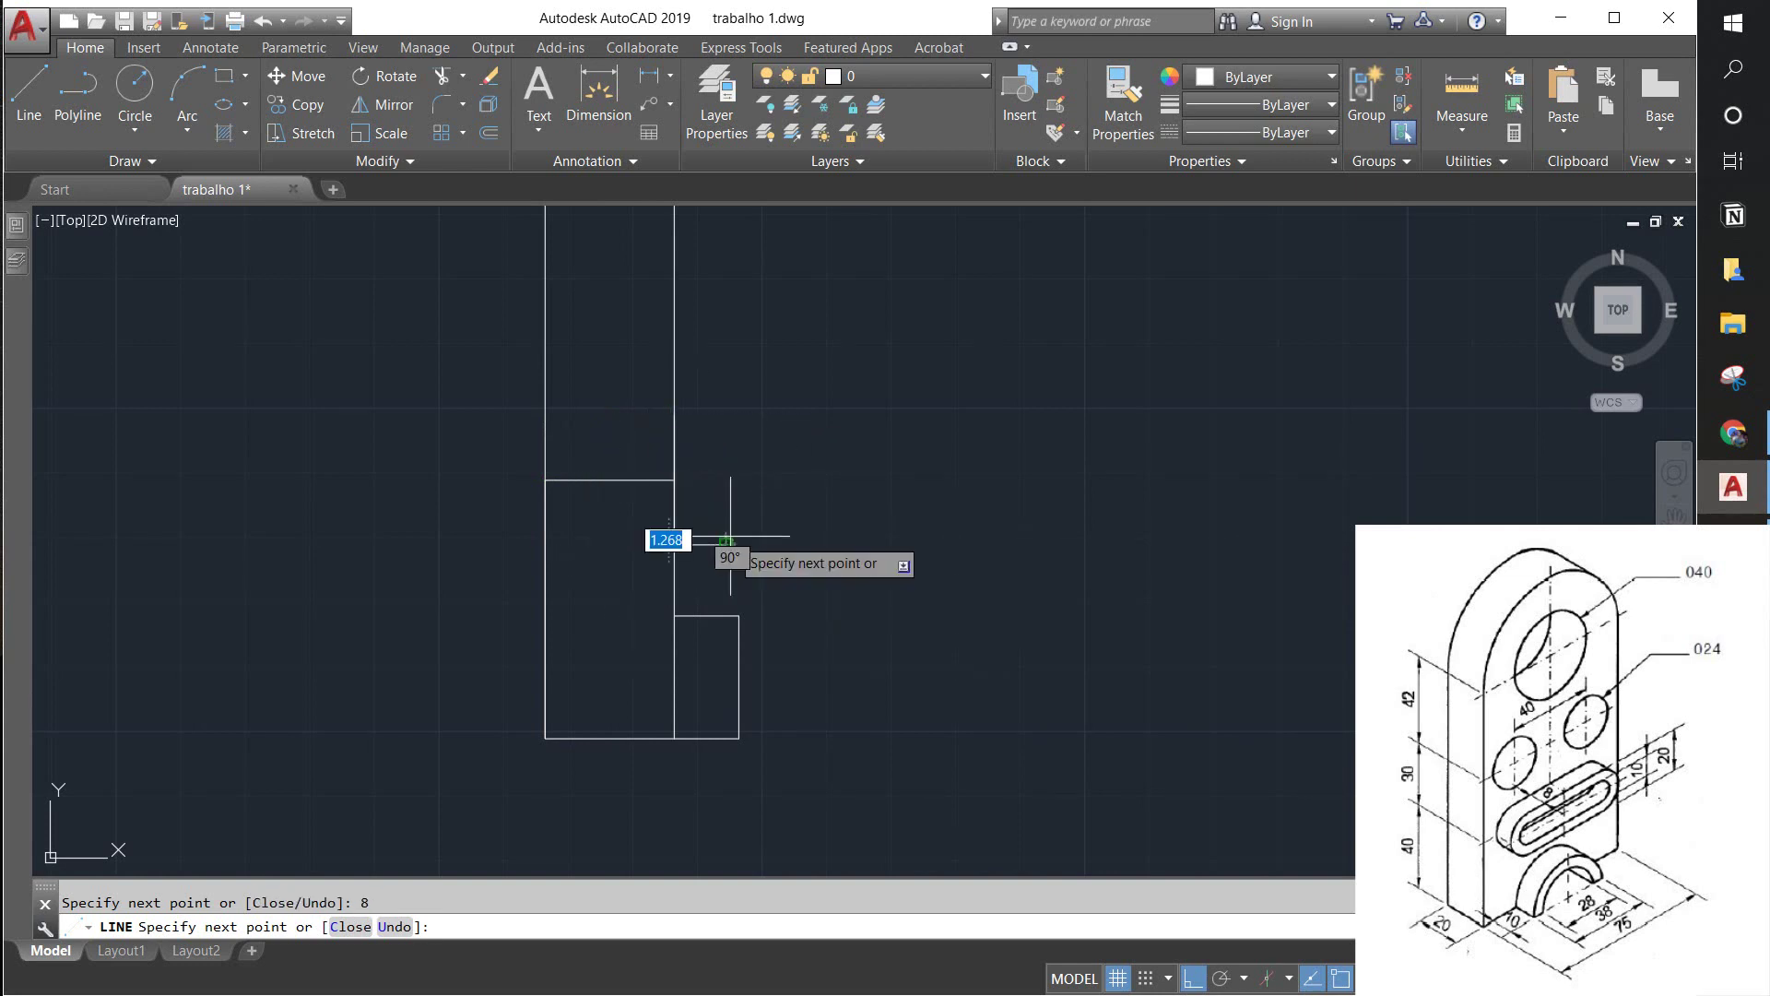
text(20)
key(Return)
key(Escape)
Erase a stray line from the side-view outline
click(678, 463)
key(Delete)
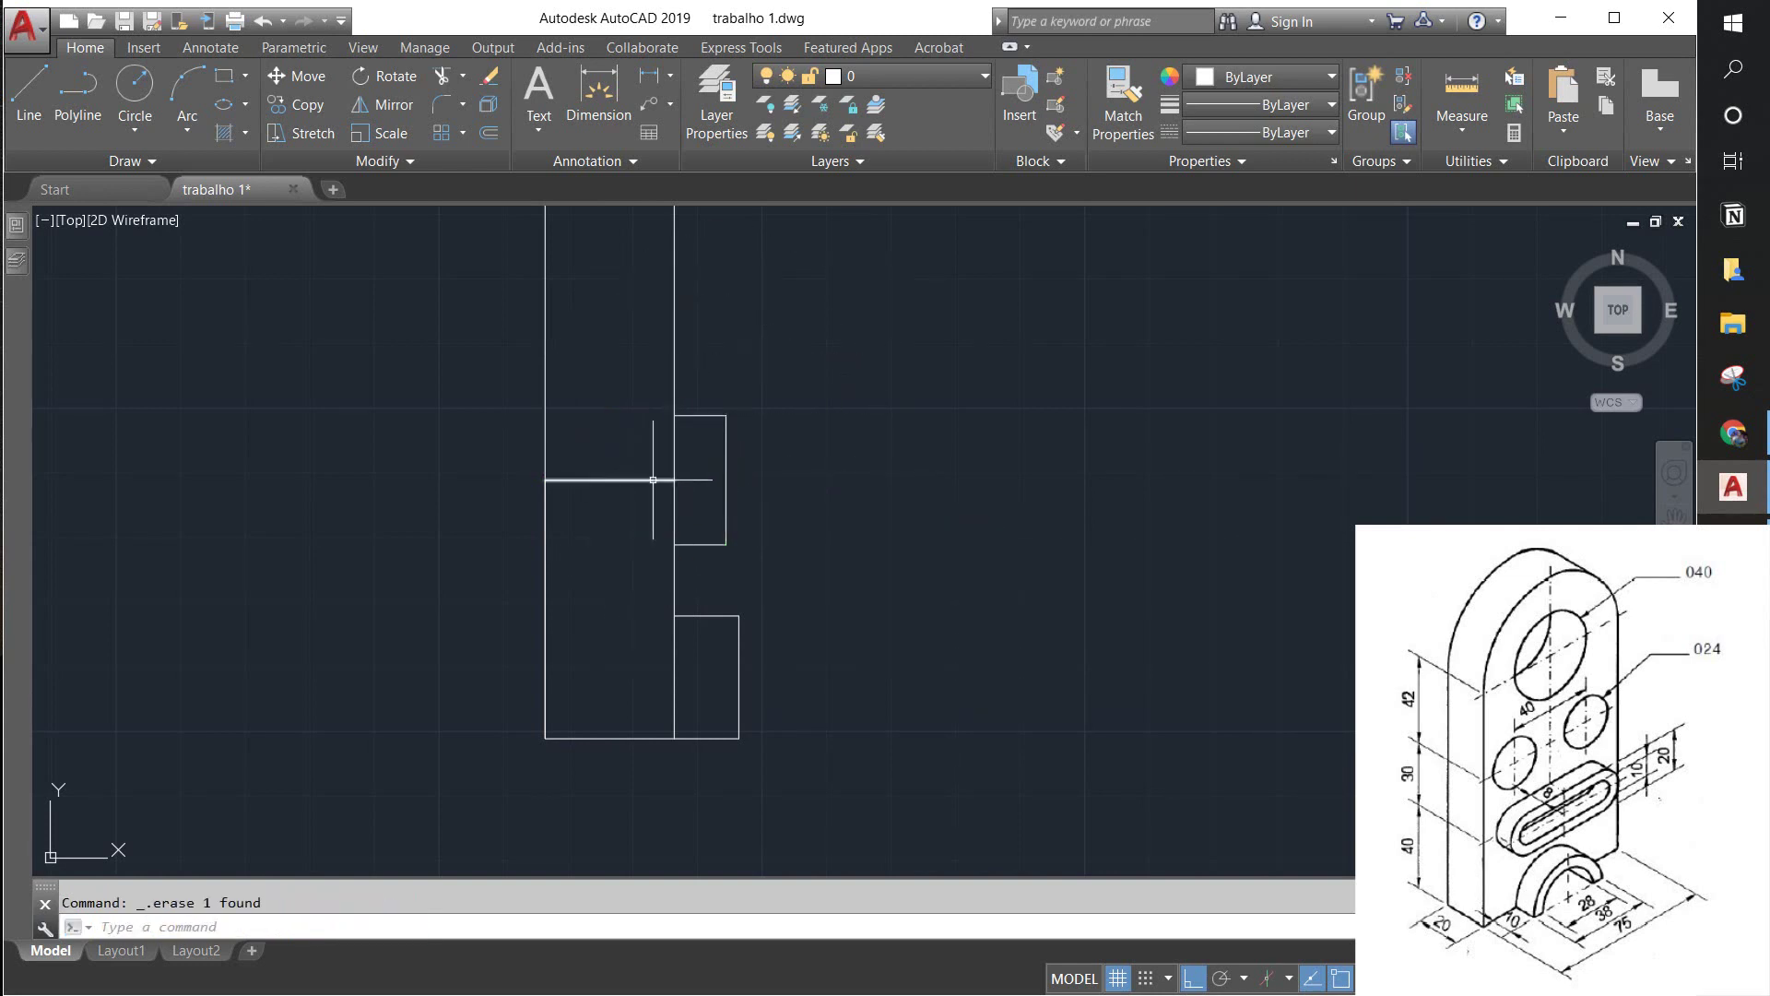
scroll(653, 480, down, 3)
scroll(802, 506, up, 3)
scroll(571, 569, up, 2)
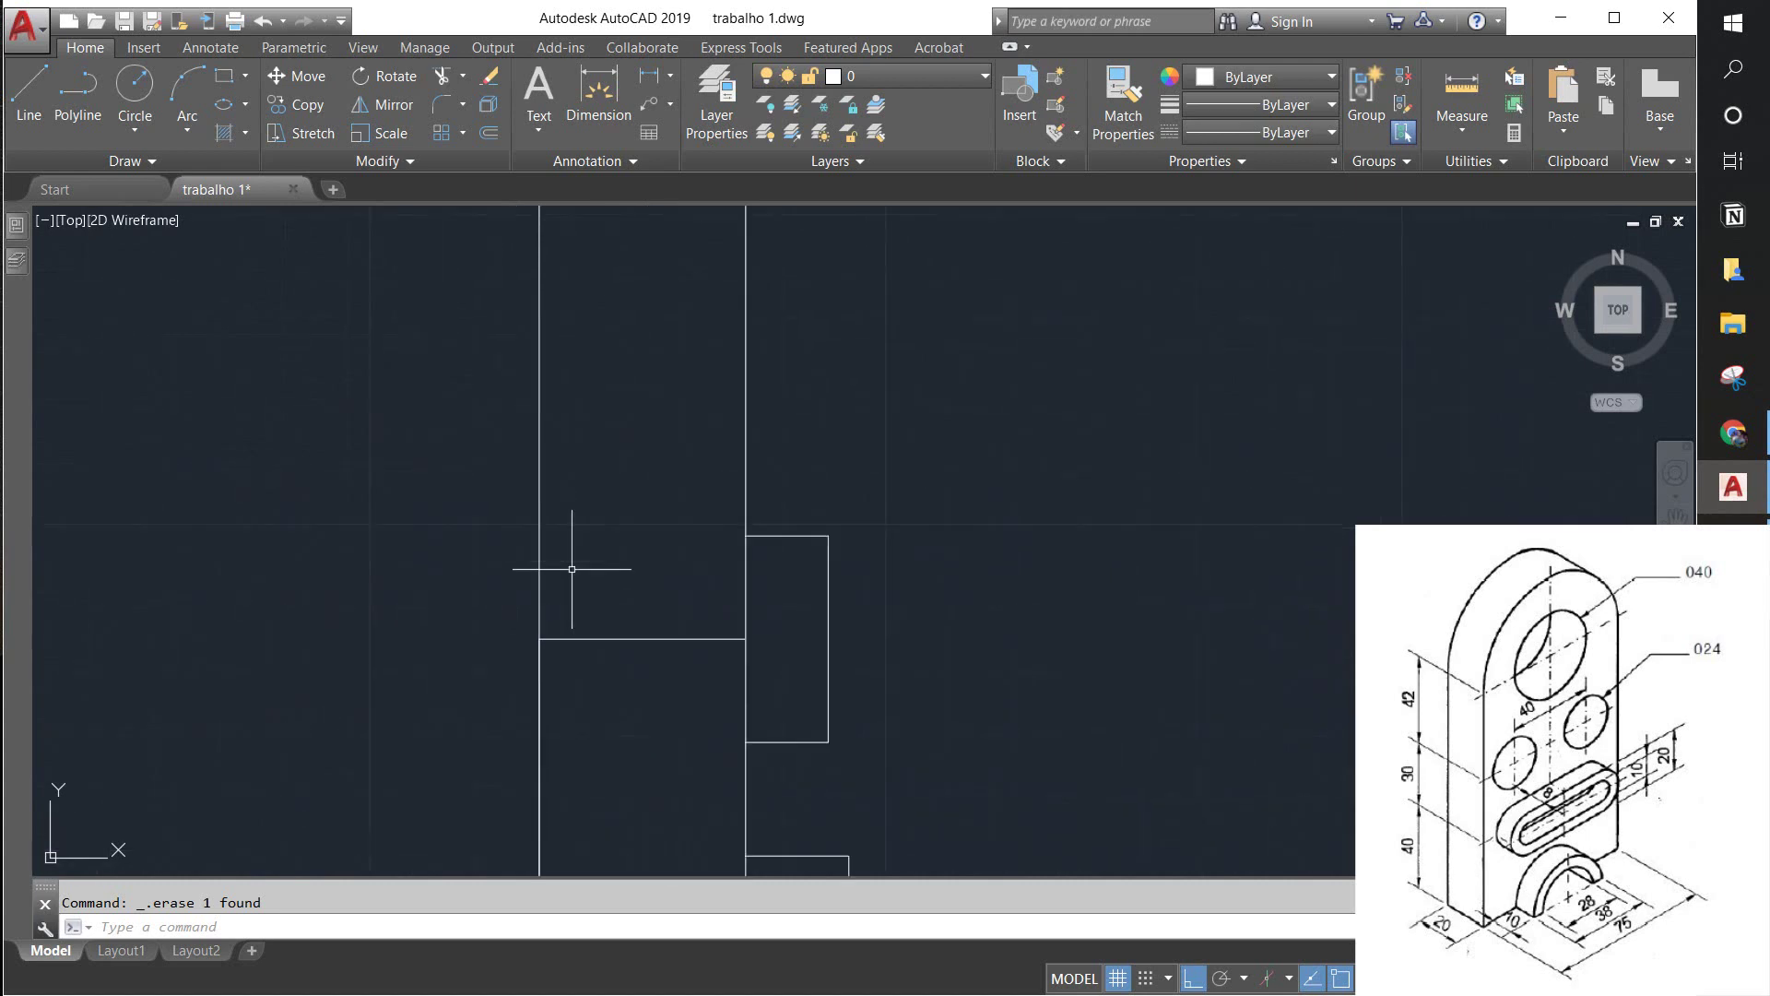
Begin another line in the side view, then cancel it
text(l)
key(Return)
click(581, 516)
scroll(574, 564, down, 3)
scroll(574, 576, up, 2)
key(Escape)
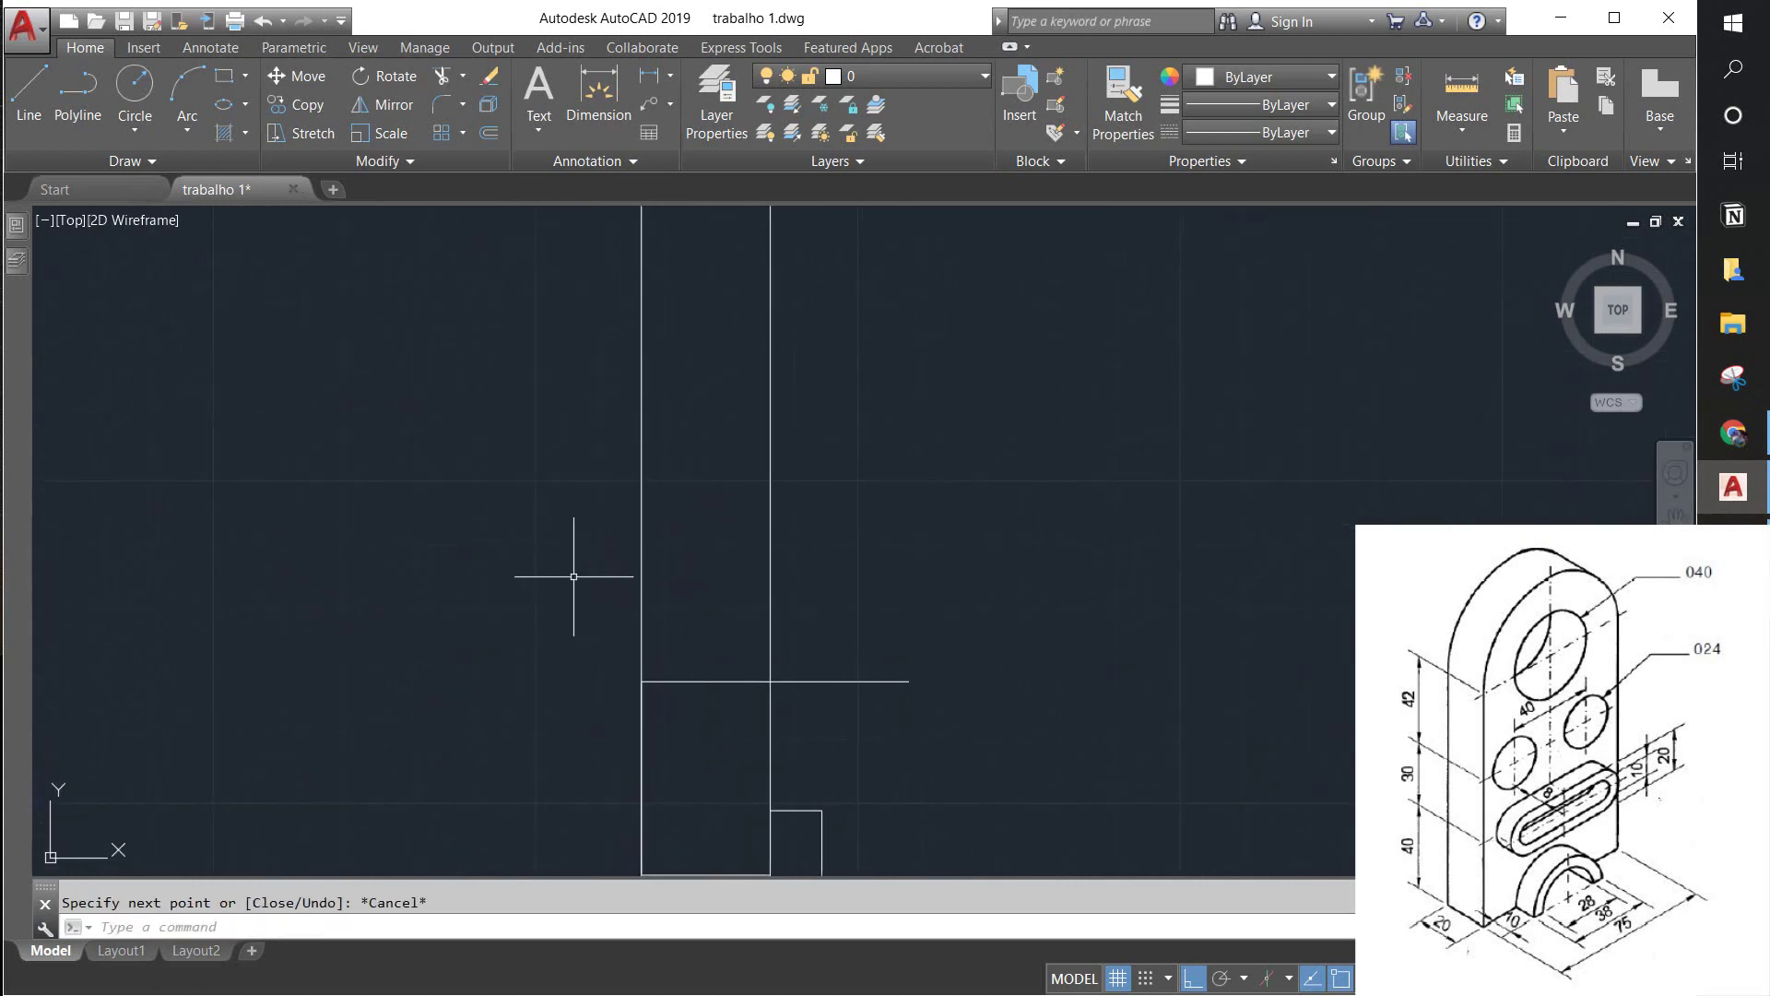
scroll(574, 576, down, 3)
scroll(590, 553, down, 3)
click(984, 76)
On the center line layer with CENTER linetype, draw a vertical centre line through the big circle
click(889, 155)
click(1332, 132)
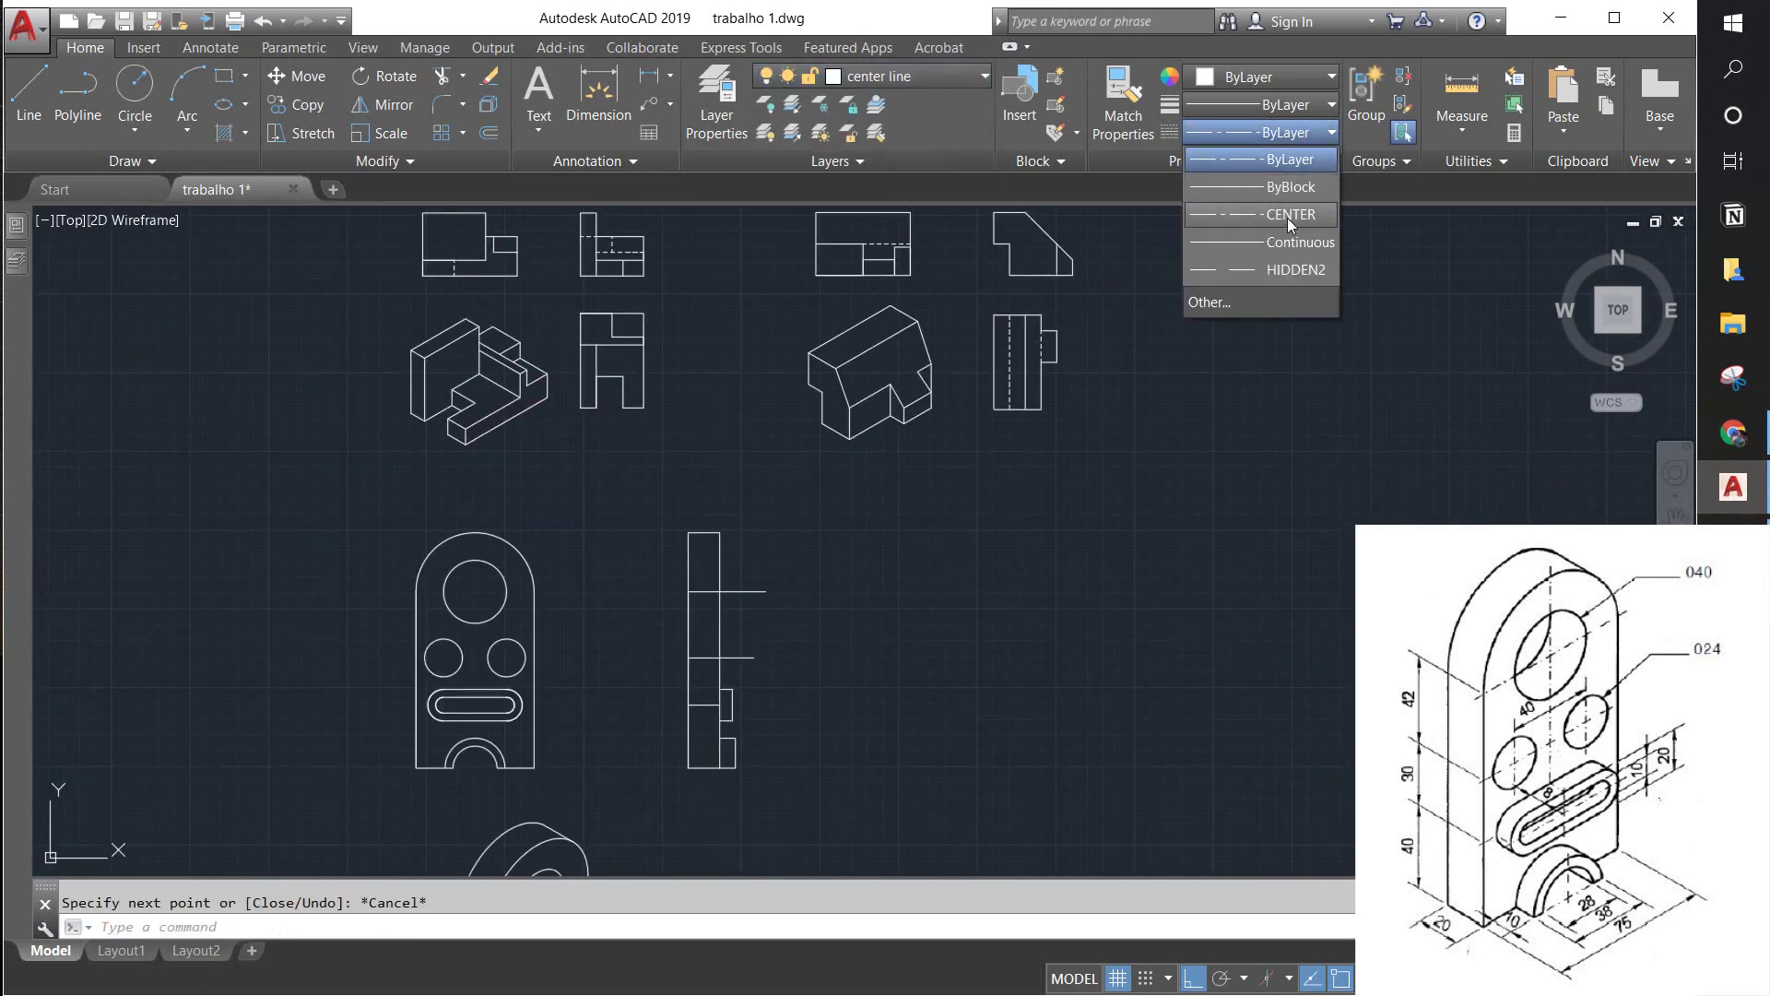
click(1289, 214)
key(Return)
click(904, 601)
scroll(311, 573, up, 4)
text(l)
key(Return)
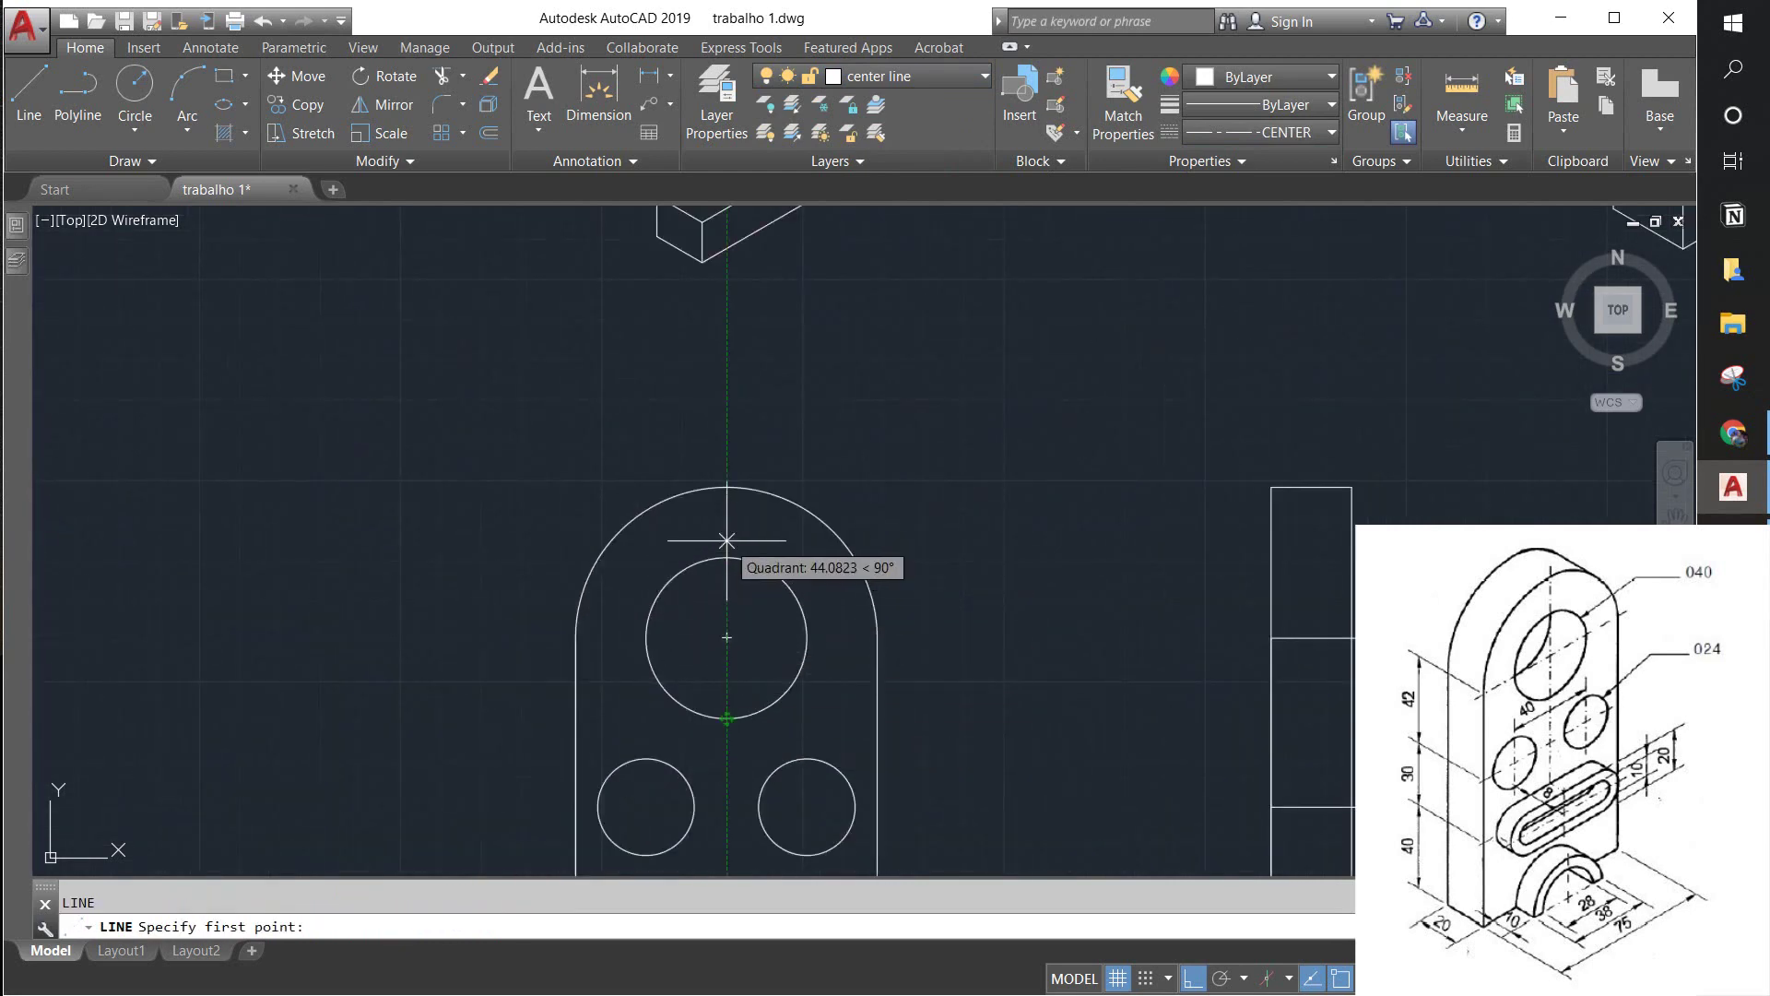
click(720, 515)
click(720, 727)
key(Return)
Draw the horizontal centre line across the big circle
text(l)
key(Return)
click(625, 618)
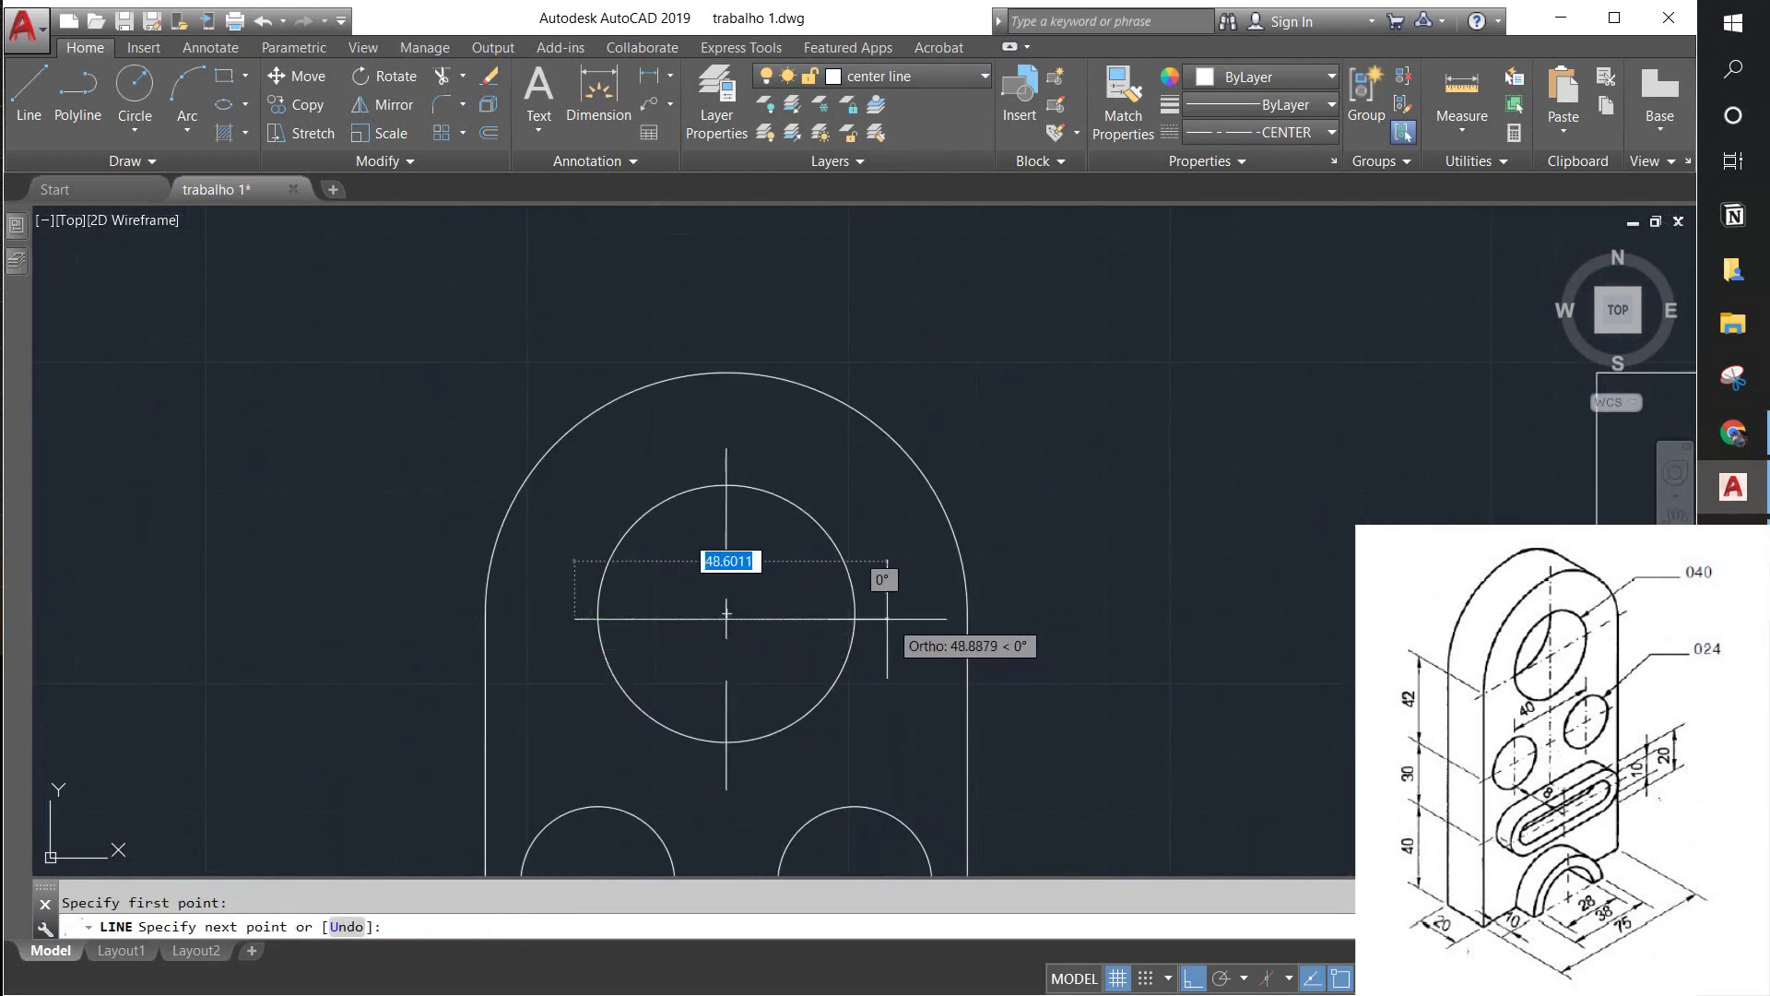
click(815, 617)
key(Escape)
scroll(895, 651, down, 2)
Inspect the center line layer's options in the Layer Properties manager
click(716, 101)
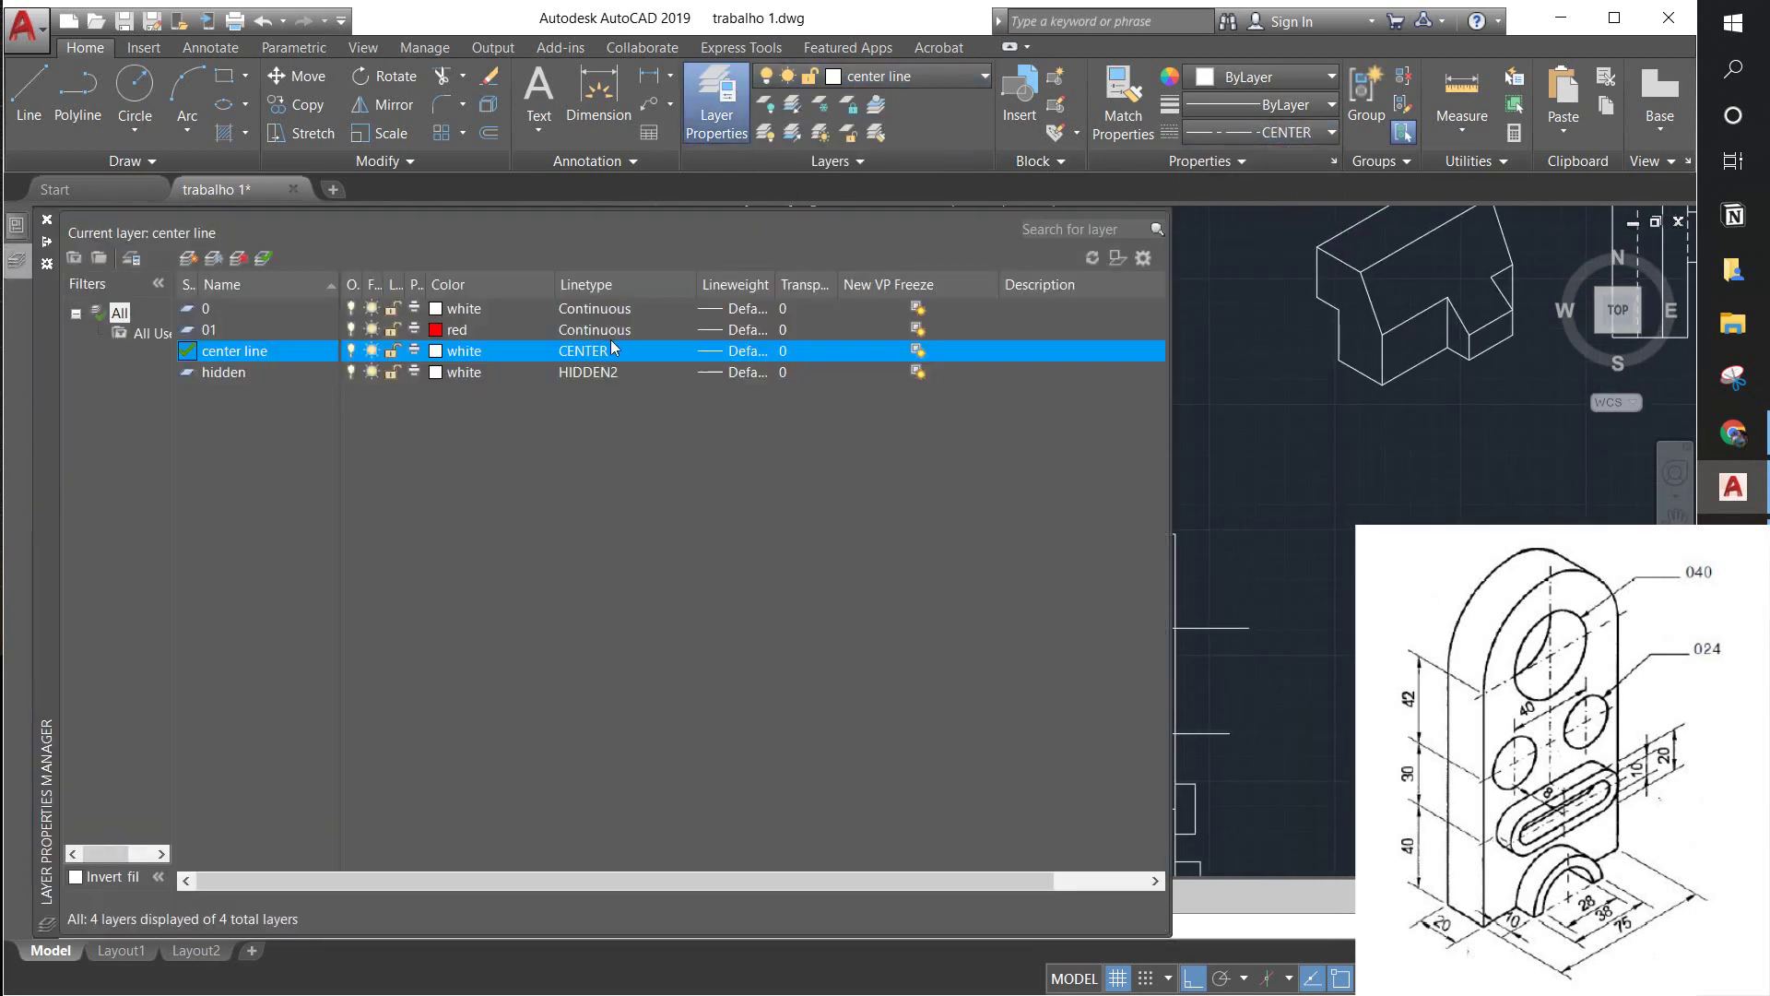
right_click(710, 351)
key(Escape)
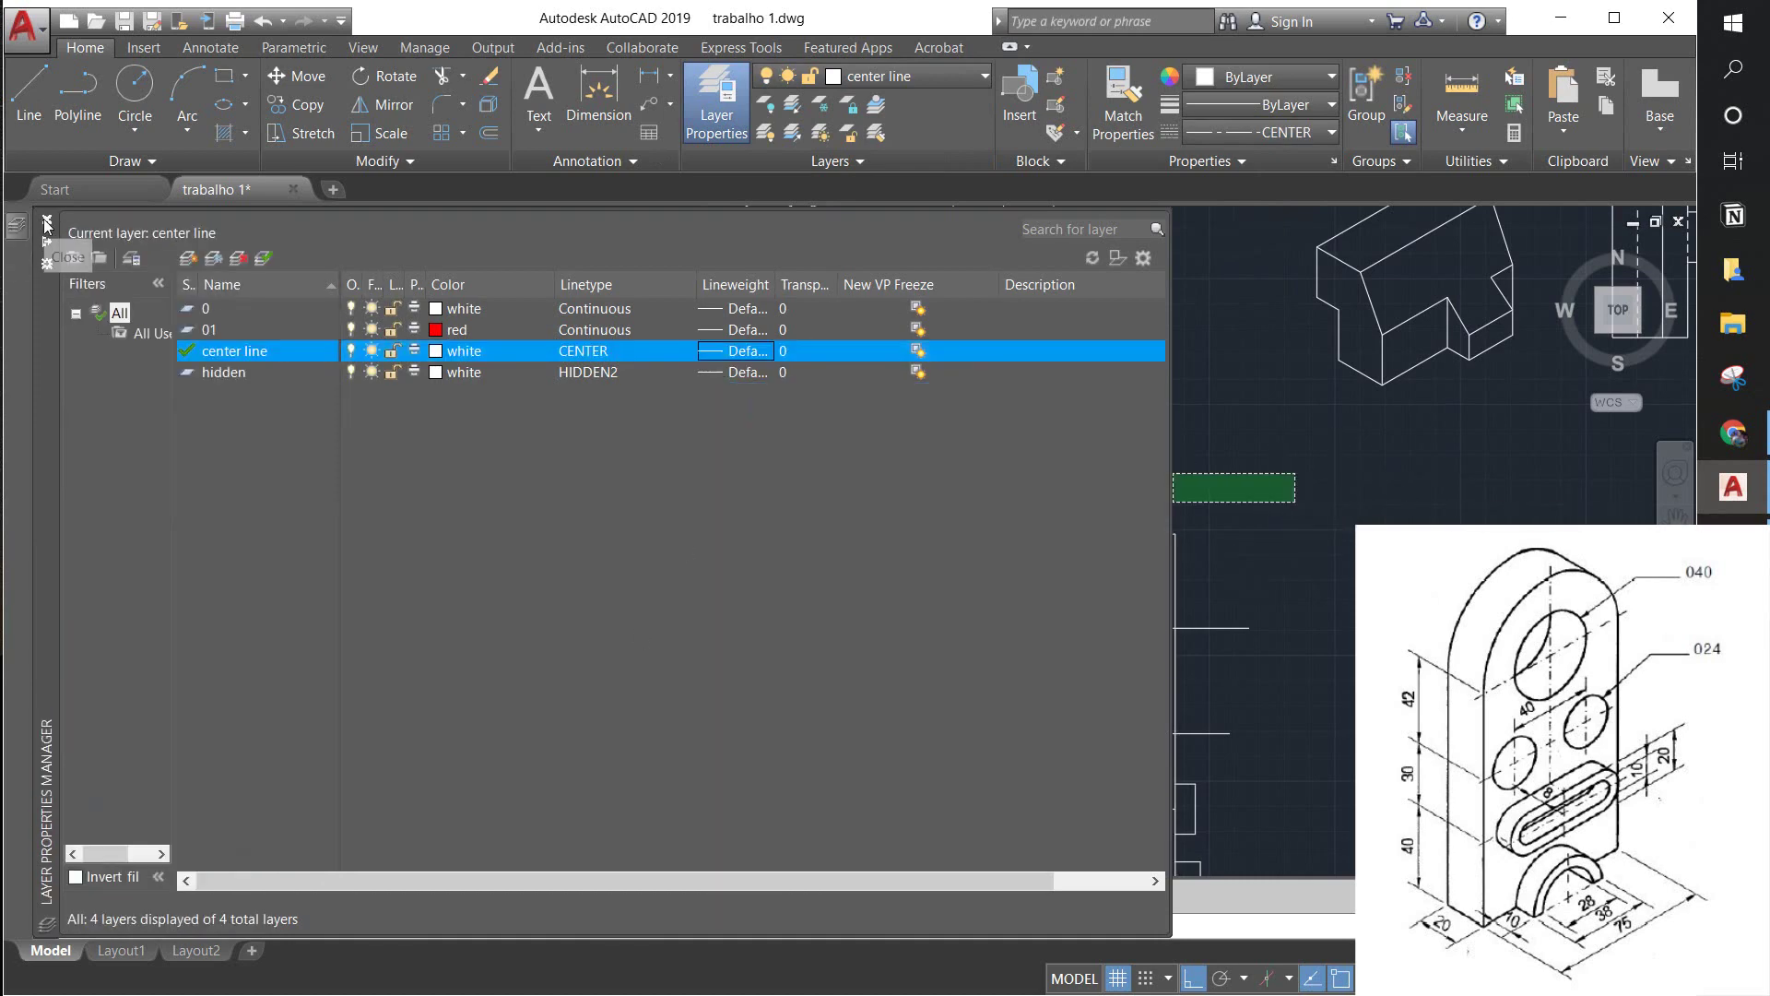
click(716, 101)
right_click(350, 351)
click(47, 263)
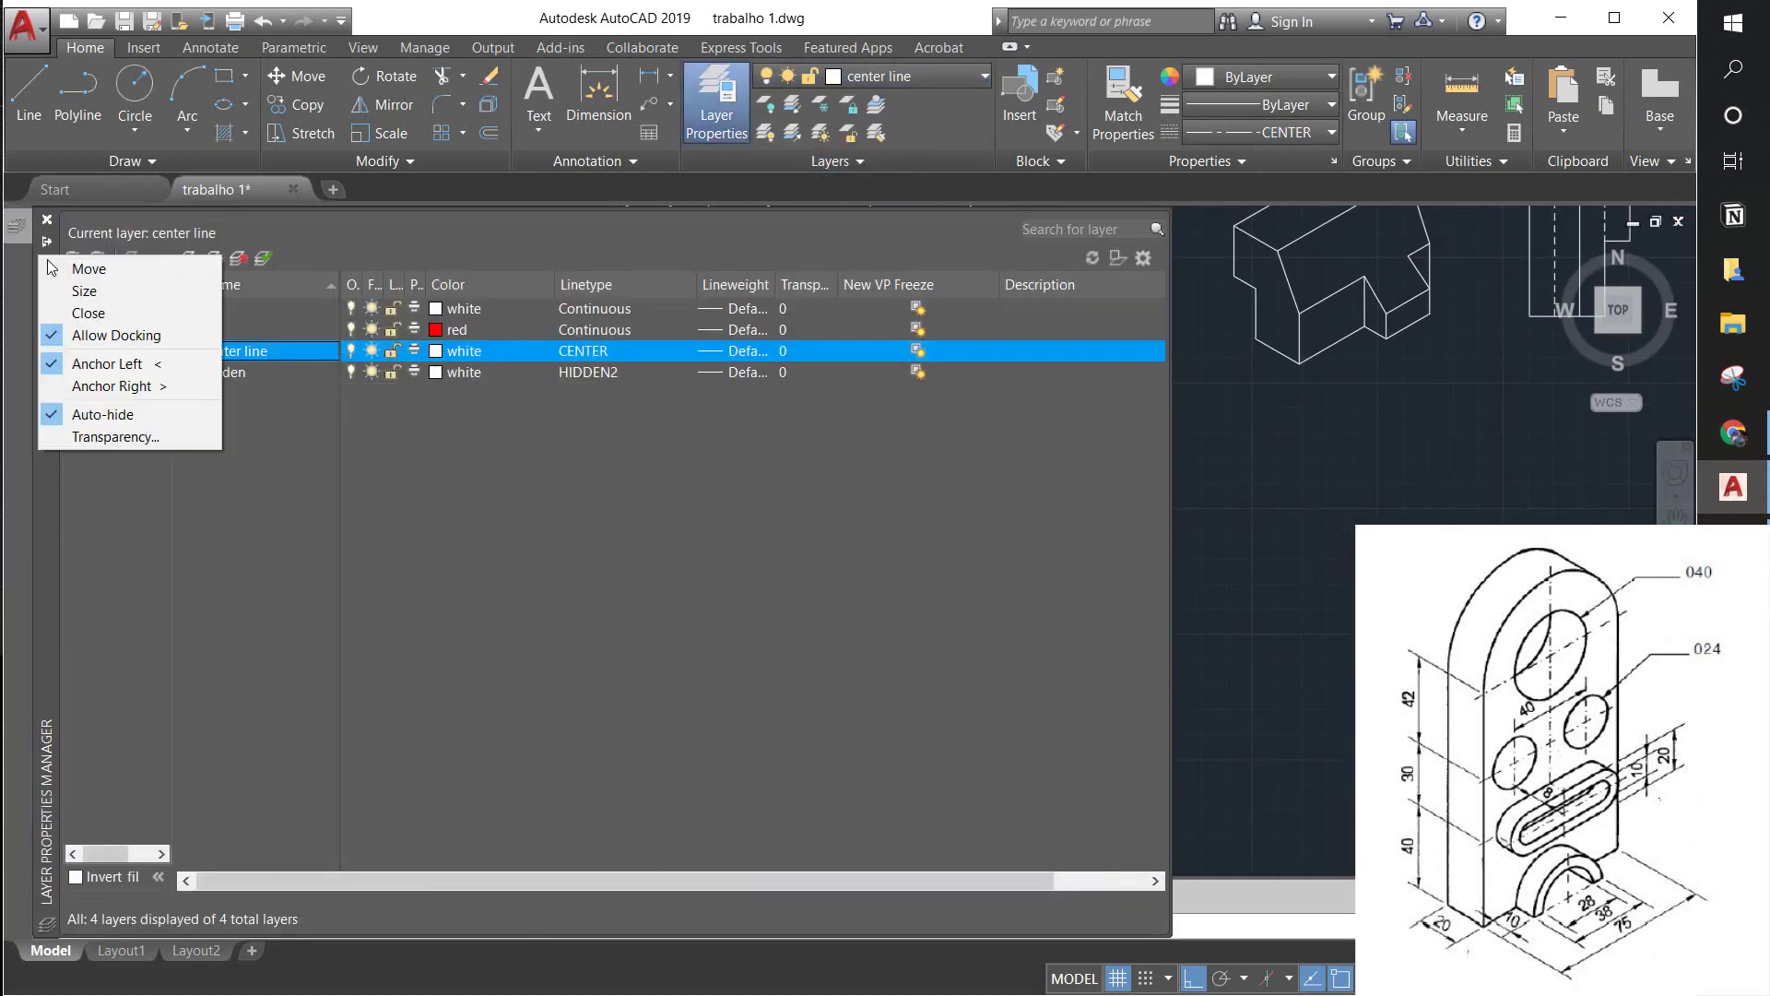
key(Escape)
Review the layer settings, close the Layer Properties manager and delete a stray object
click(605, 330)
click(1143, 258)
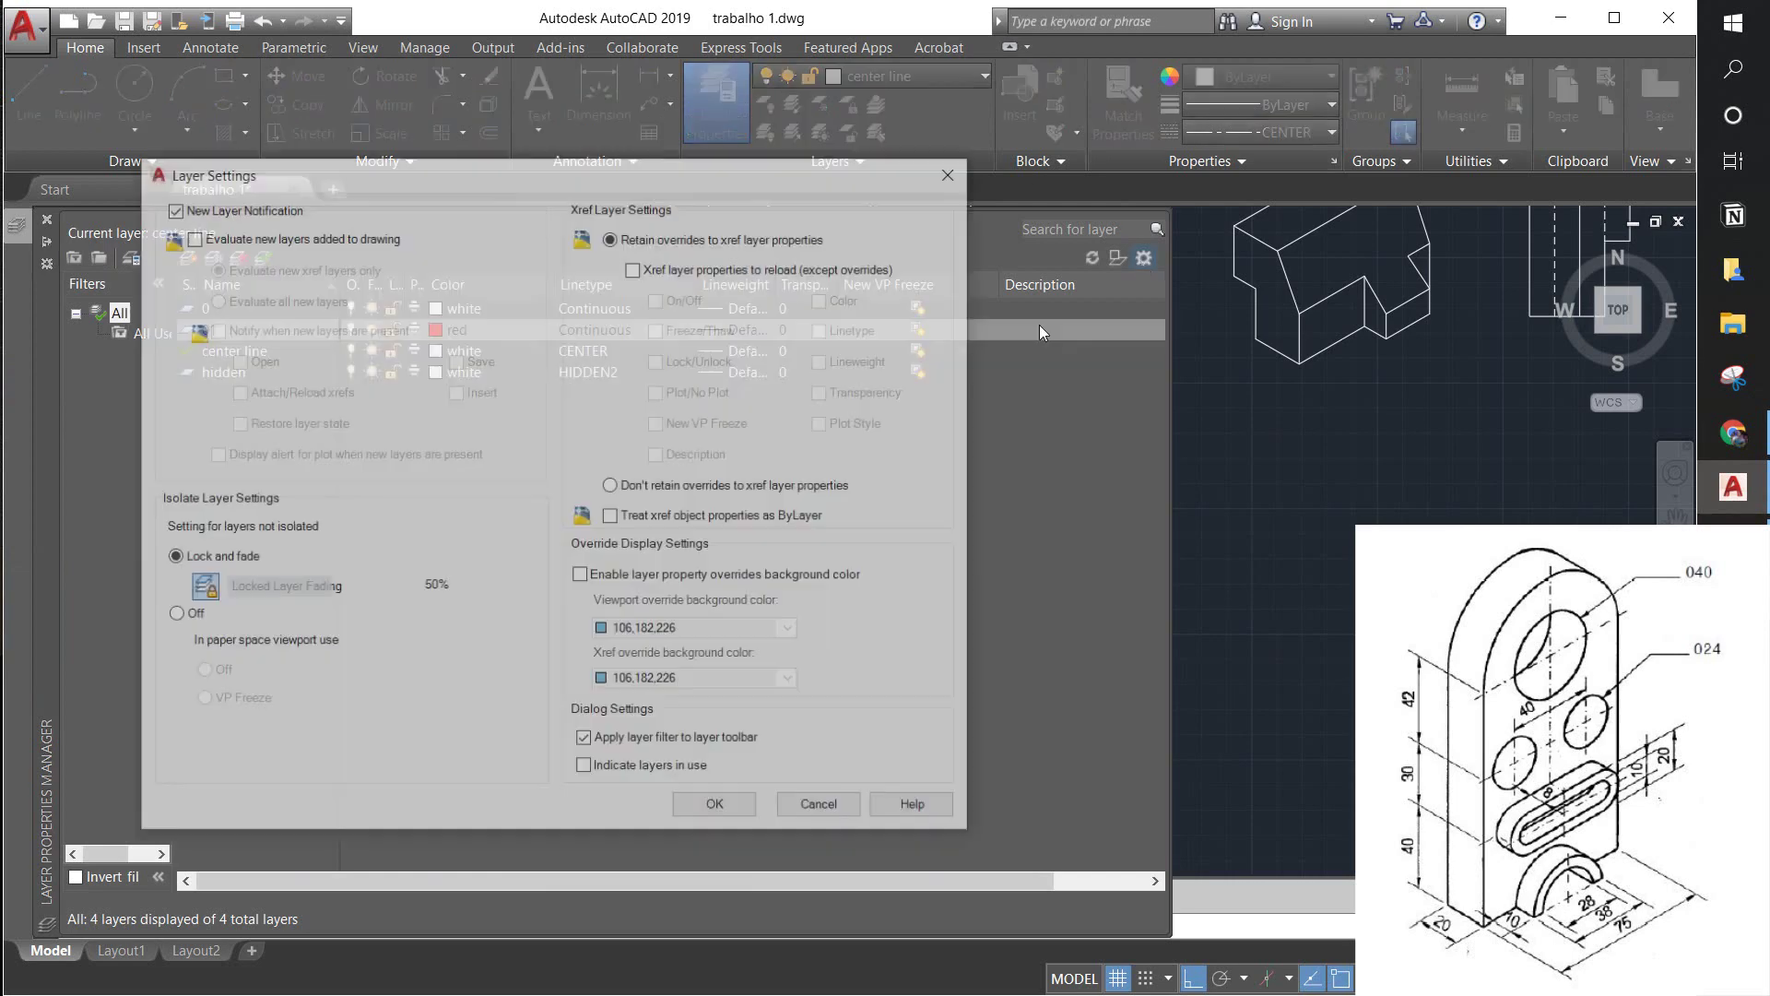
key(Escape)
click(717, 102)
key(Delete)
scroll(645, 553, up, 3)
scroll(577, 585, down, 2)
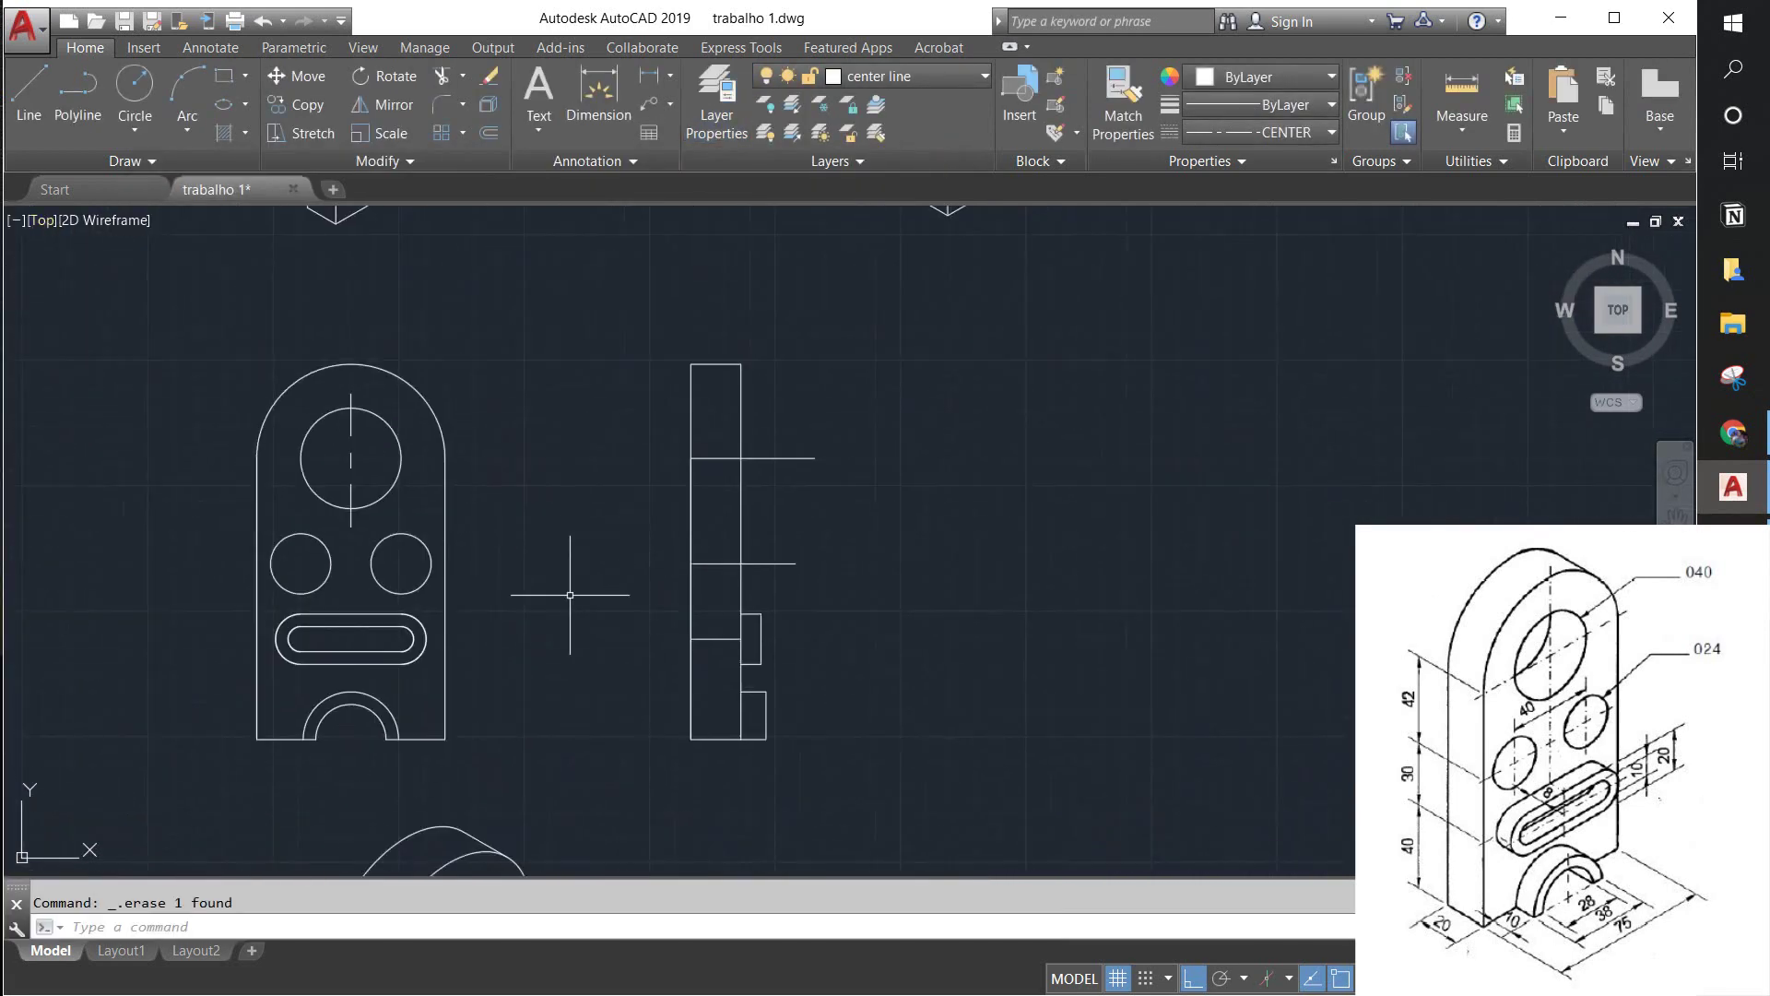
scroll(633, 564, up, 3)
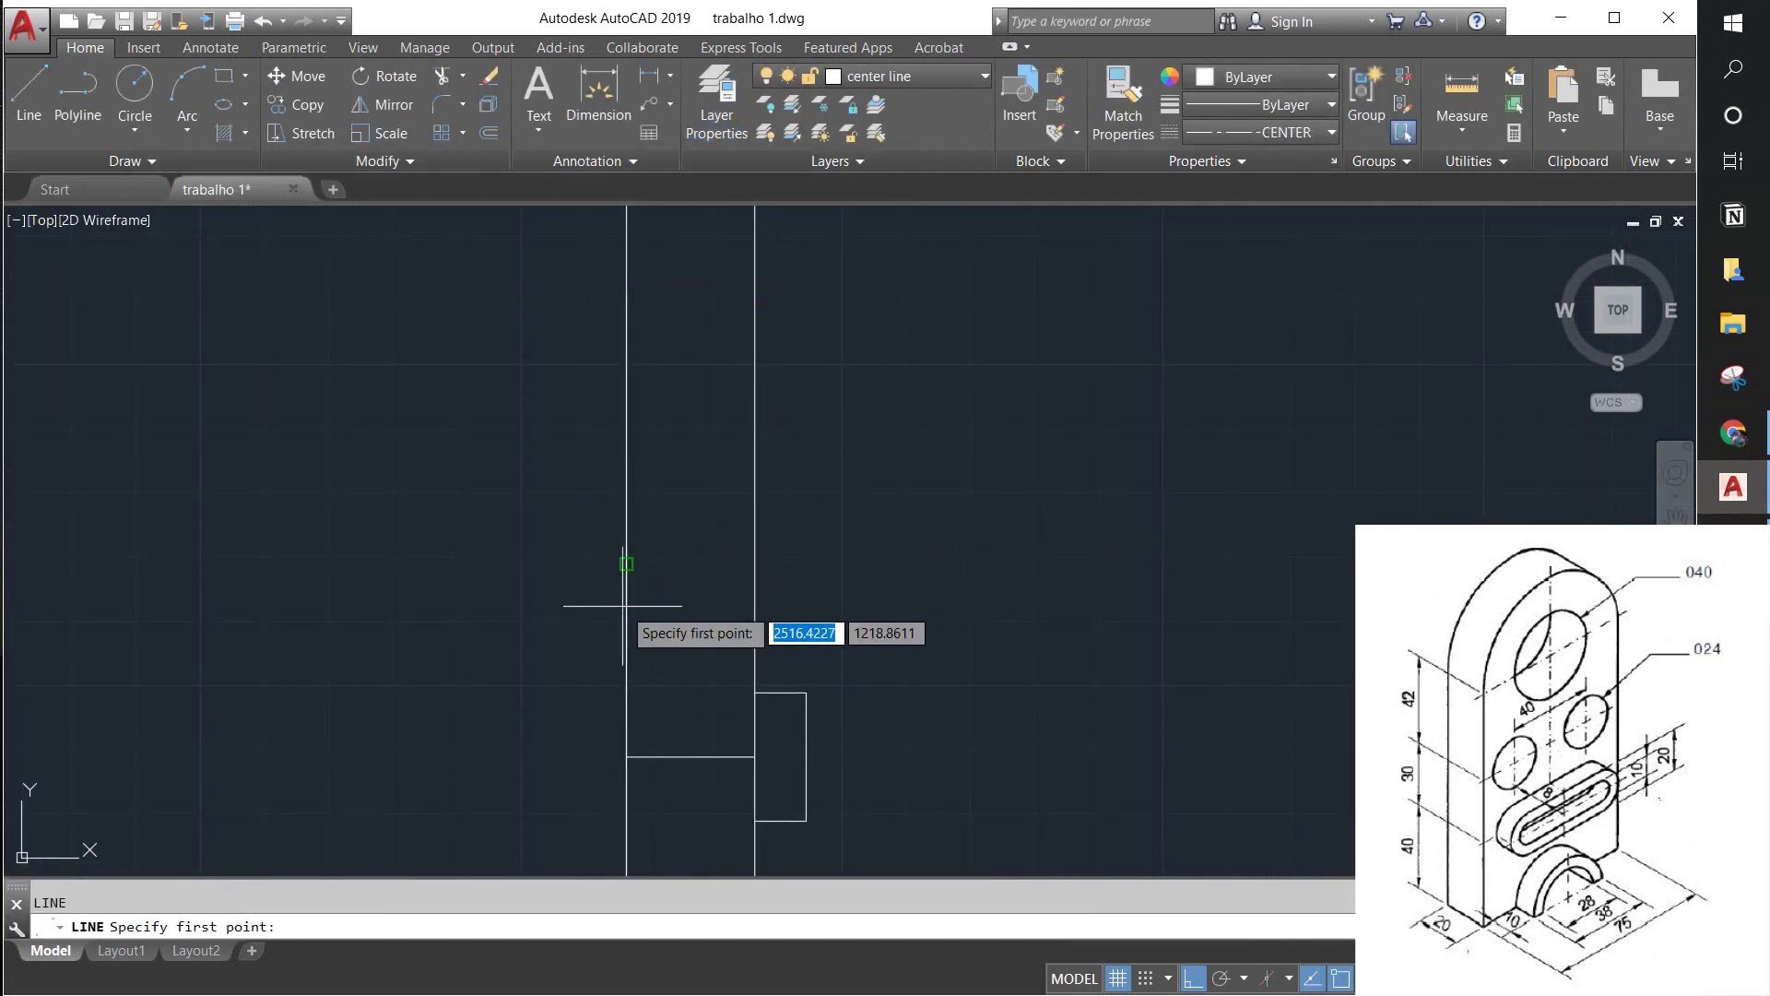
Draw a horizontal line across the side view and check the Center linetype in the linetype manager
click(623, 606)
click(916, 568)
key(Escape)
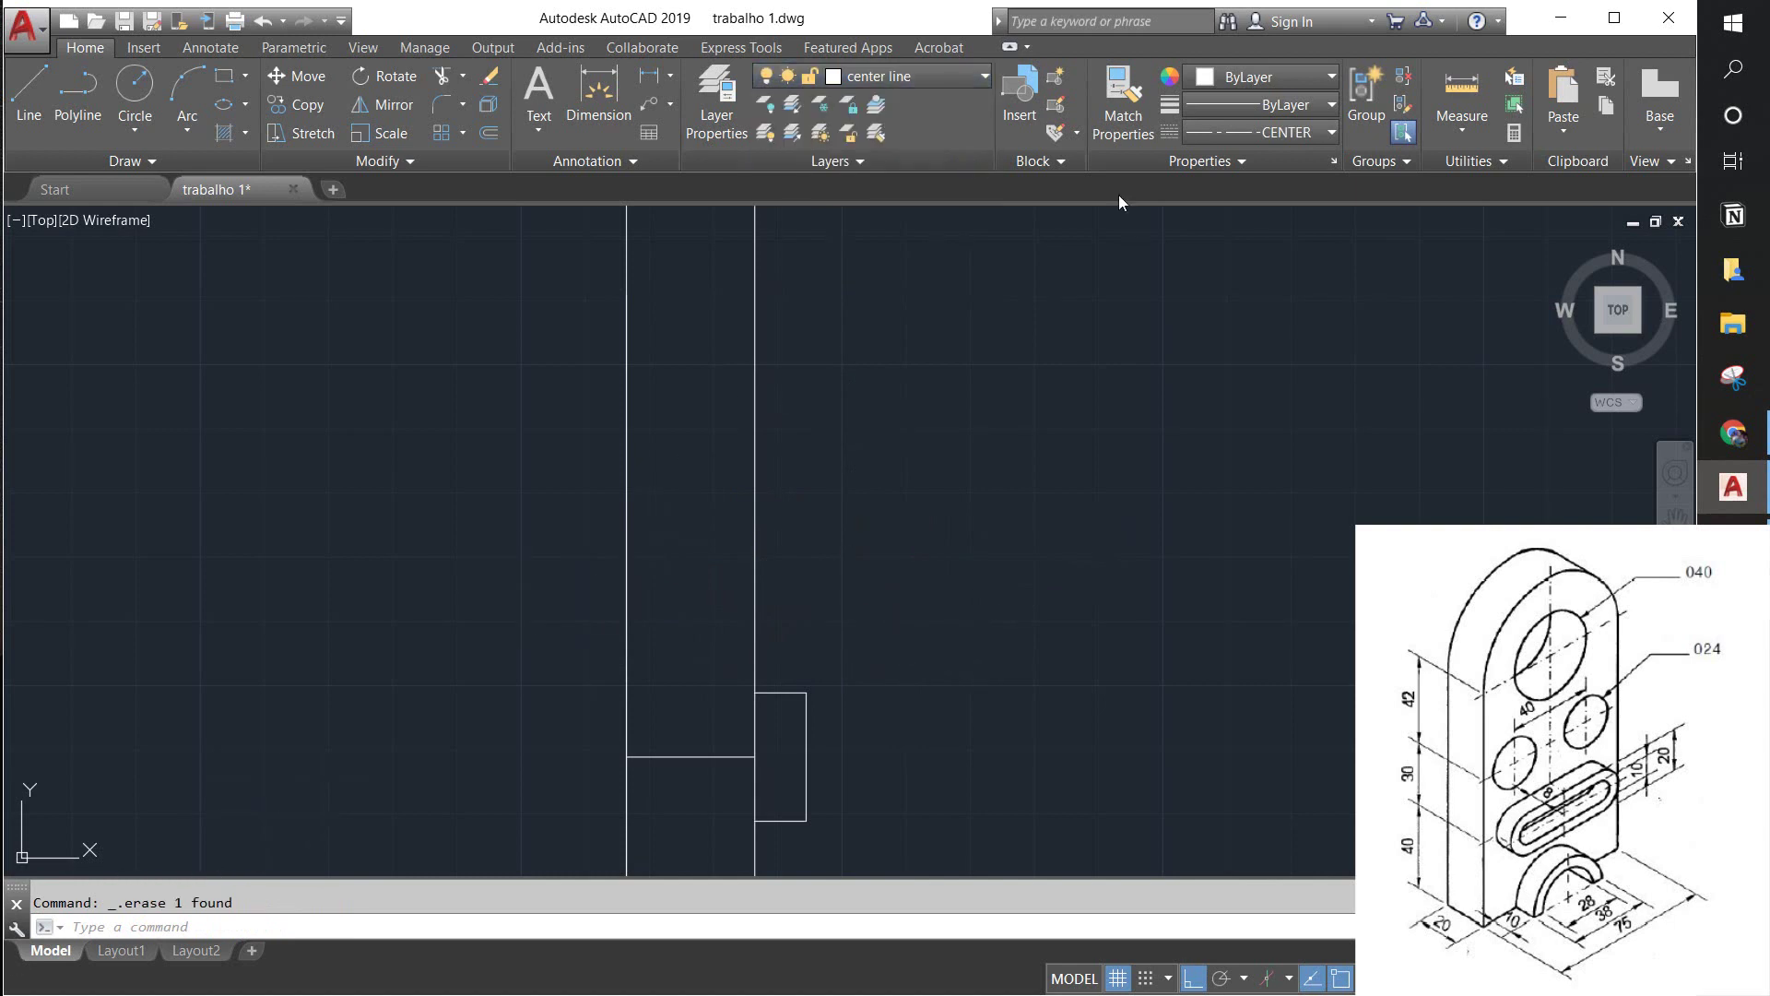
click(1162, 158)
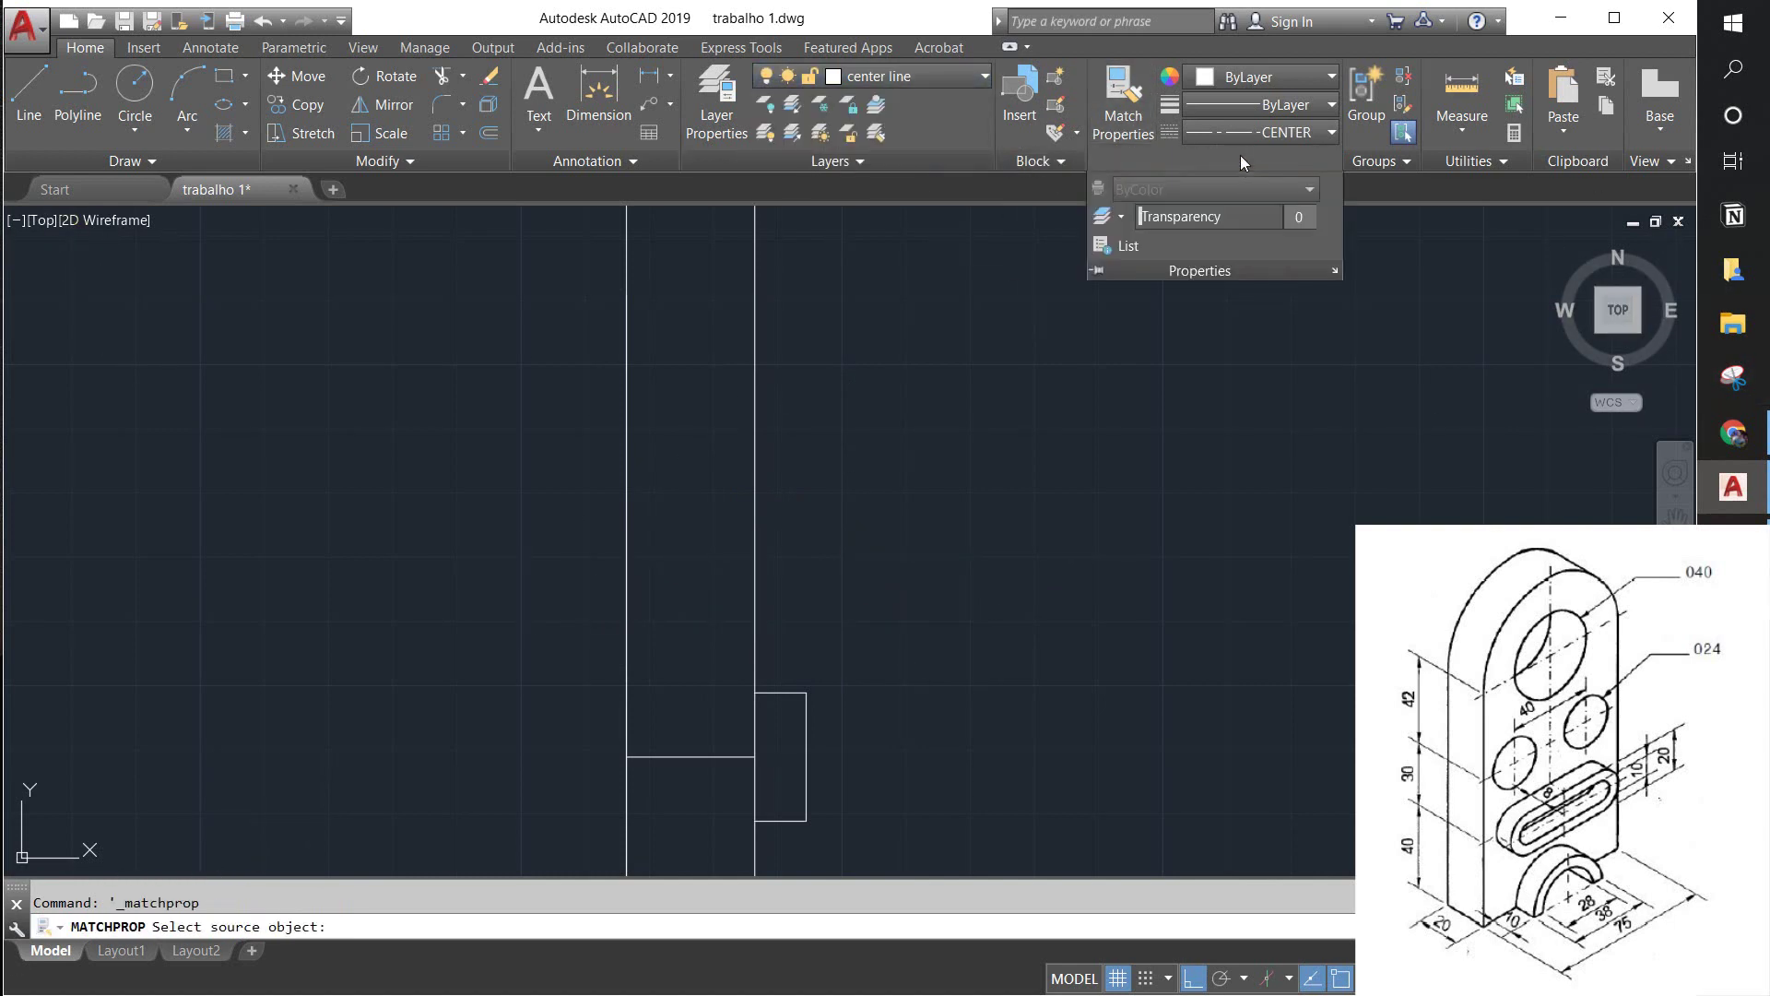
click(1258, 132)
click(1249, 266)
right_click(63, 415)
click(135, 652)
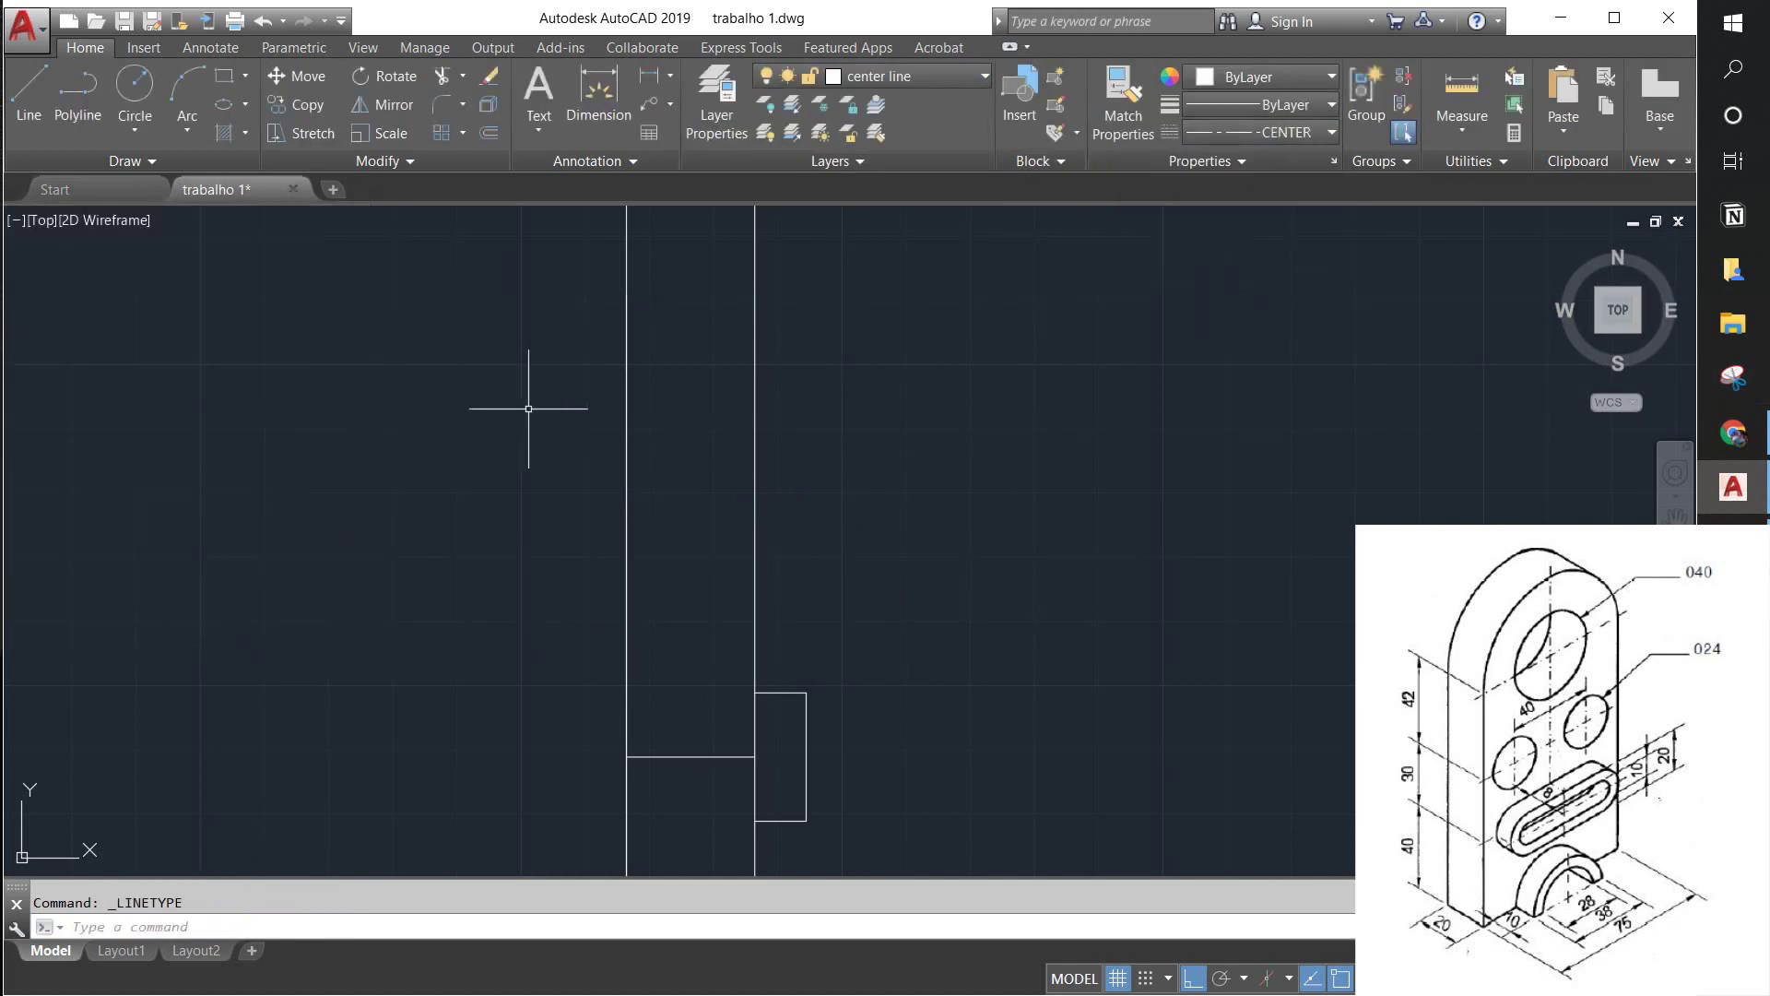
In the Layer Properties manager, show only used layers and review the center line layer
click(717, 102)
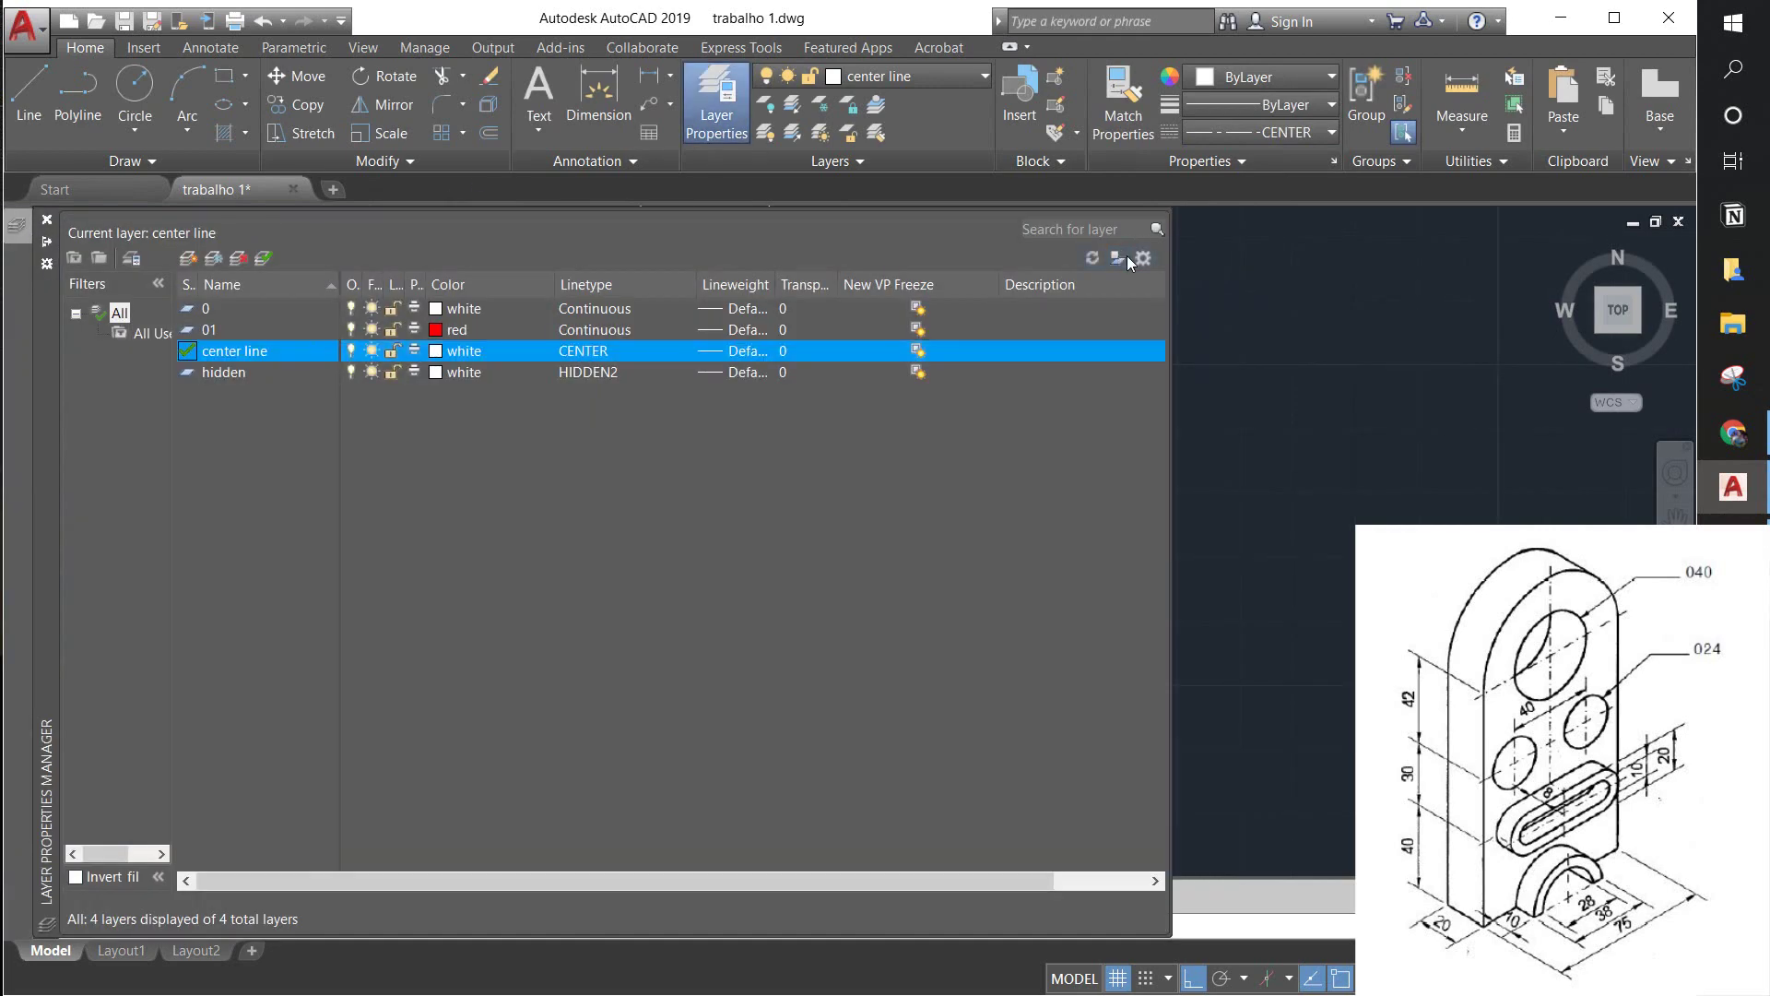
click(1127, 256)
key(Escape)
click(506, 351)
key(Escape)
click(148, 333)
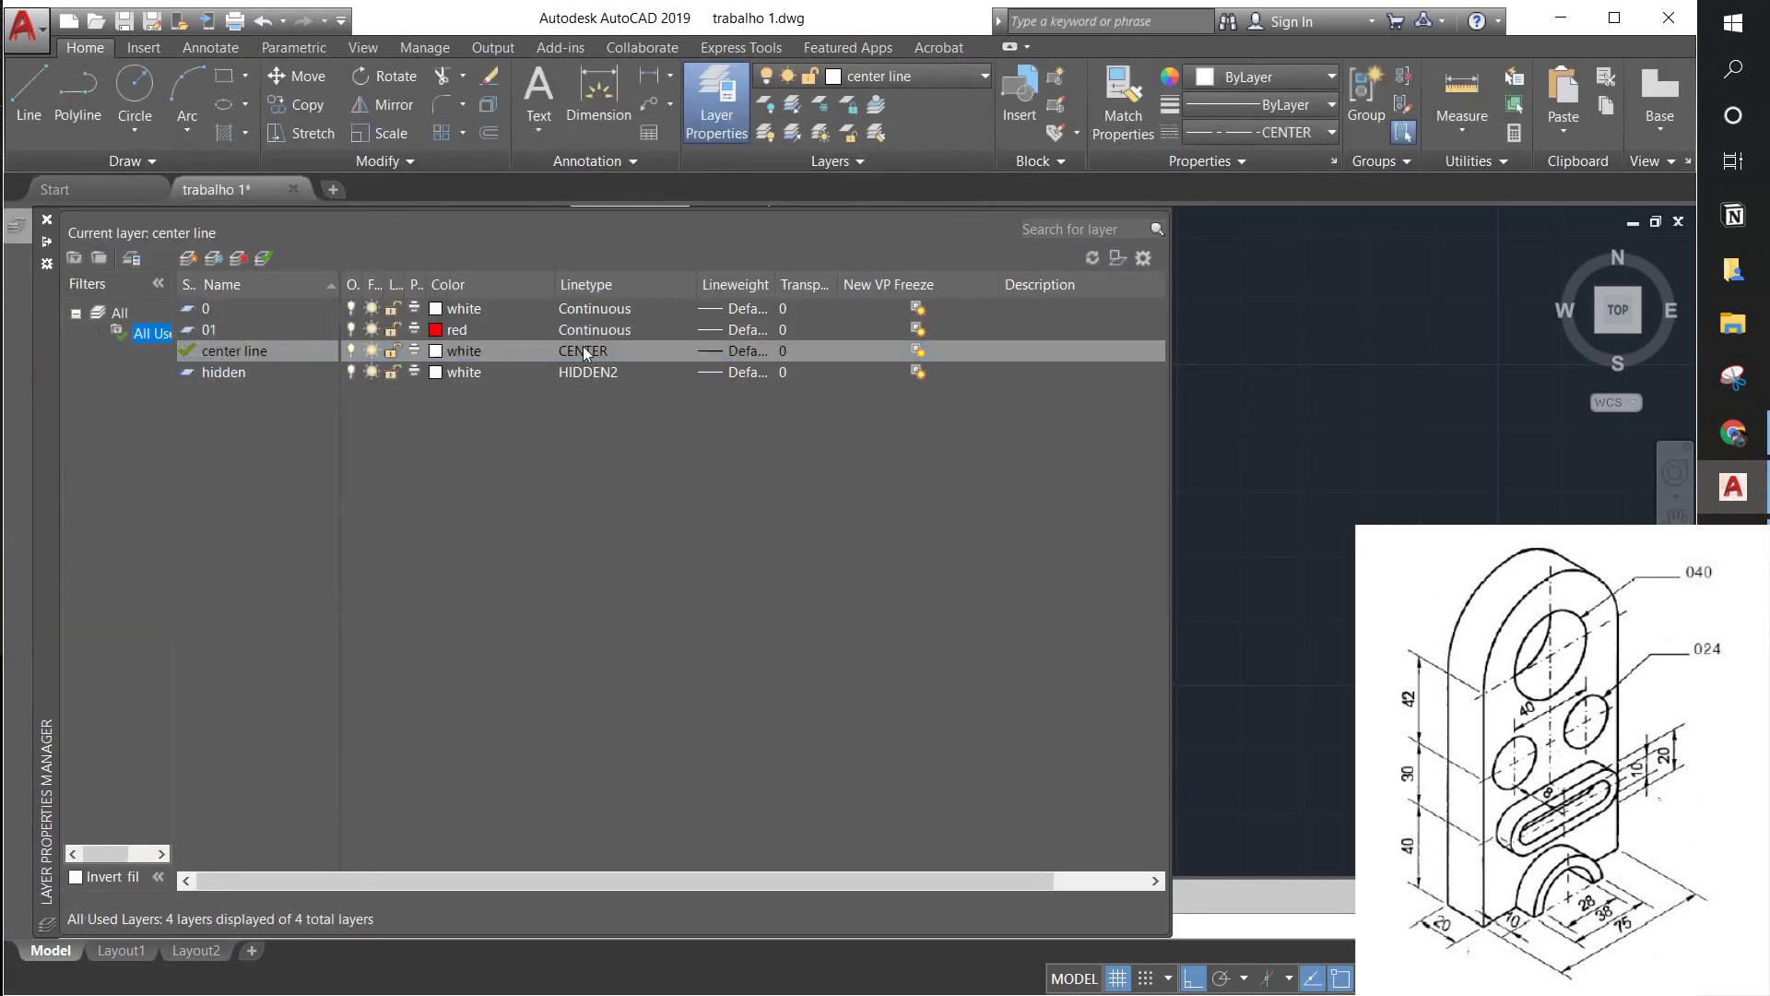
click(734, 351)
key(Escape)
double_click(43, 461)
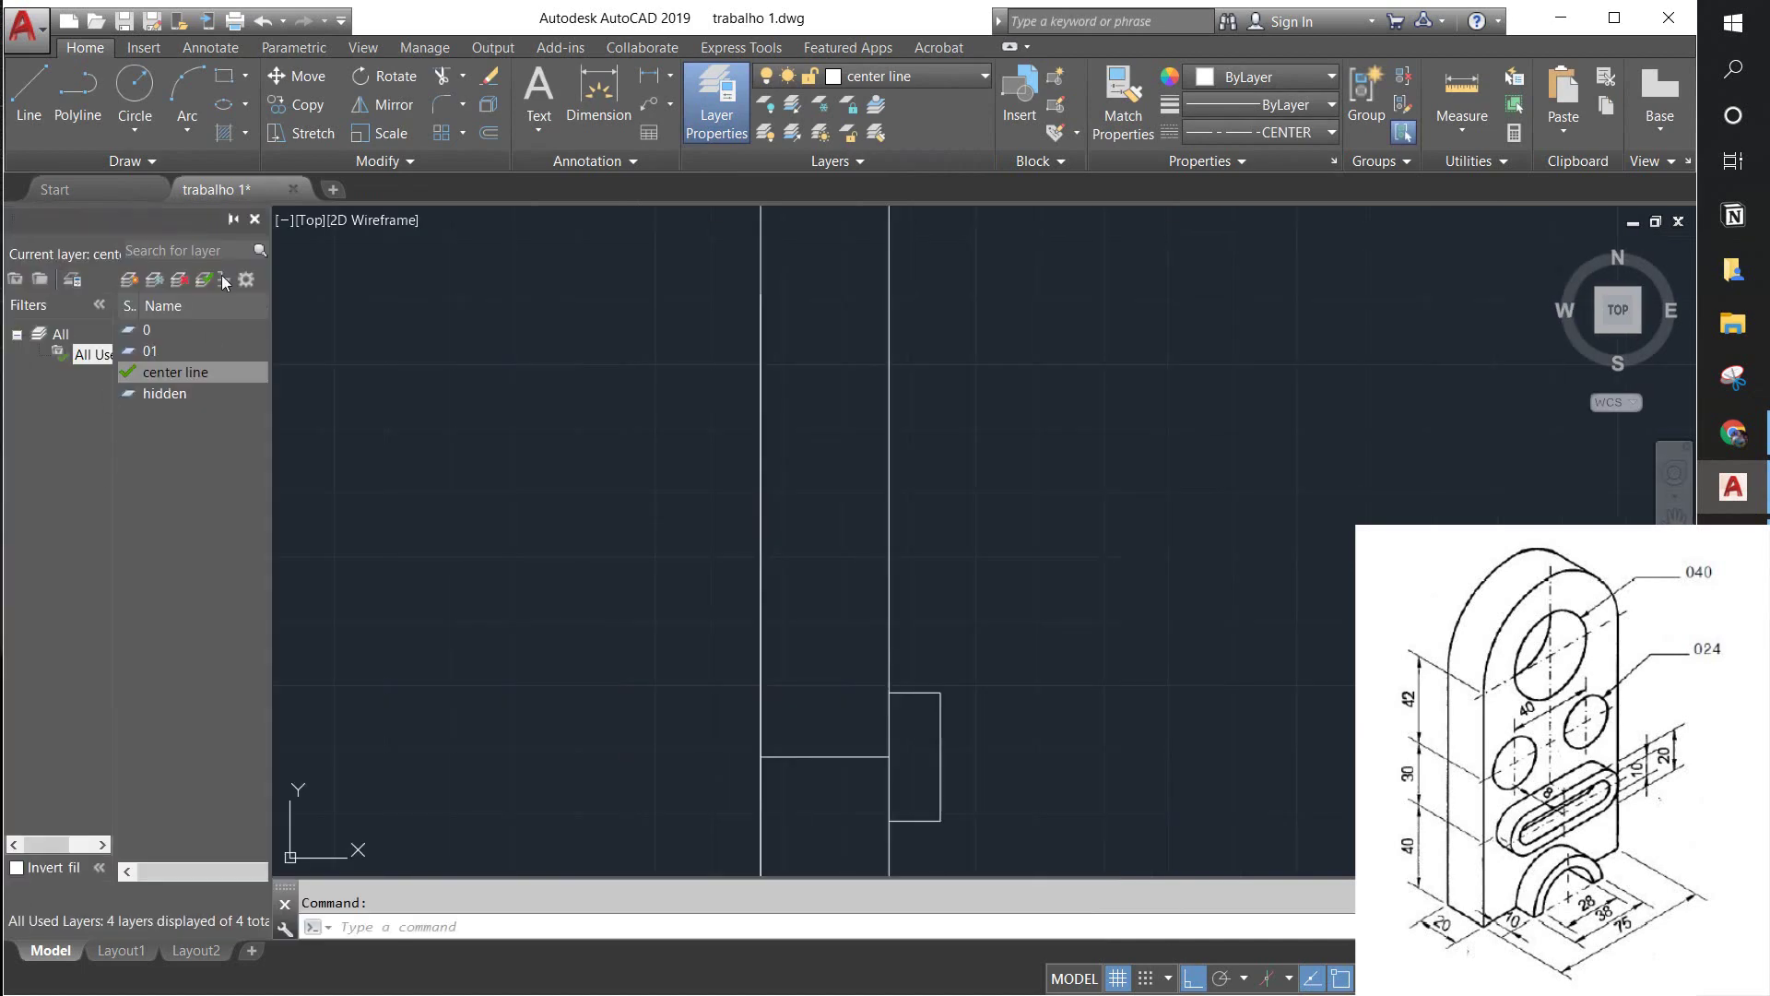
click(255, 219)
Try to begin a line across the side view, cancelling the mistyped commands
scroll(787, 625, down, 3)
scroll(874, 474, down, 3)
scroll(612, 580, up, 4)
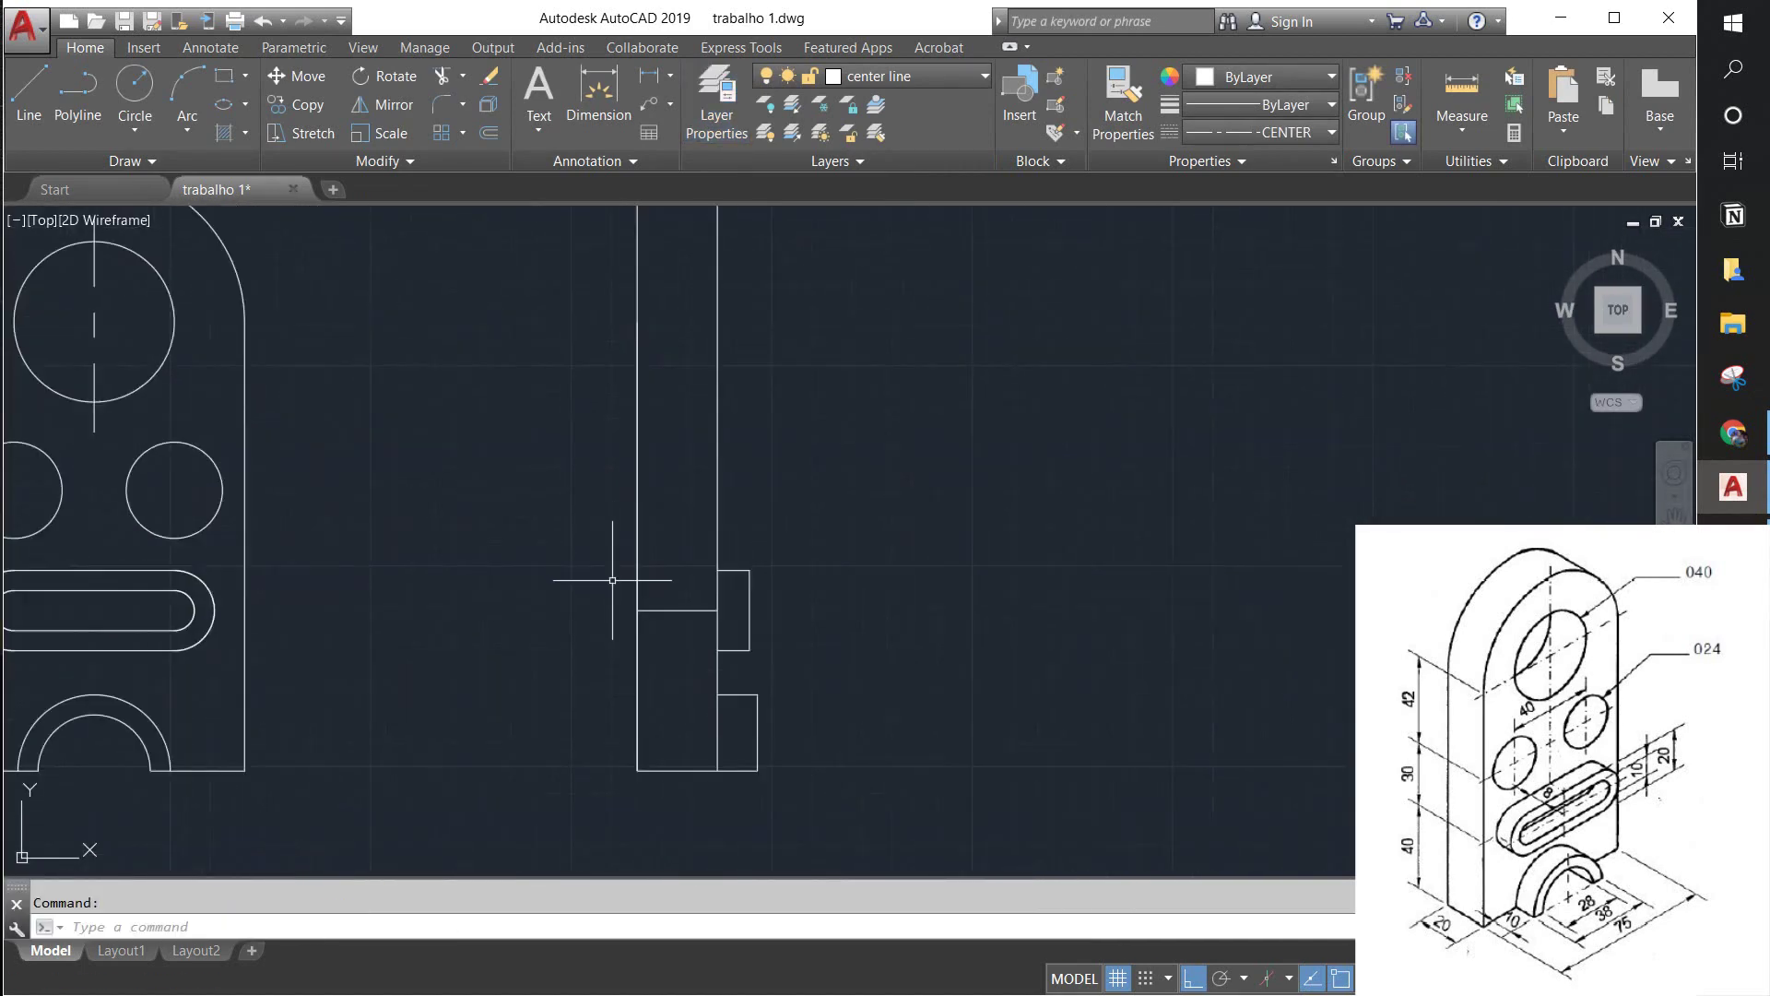
scroll(612, 580, down, 3)
scroll(680, 549, up, 3)
text(l)
key(Return)
click(637, 503)
key(Escape)
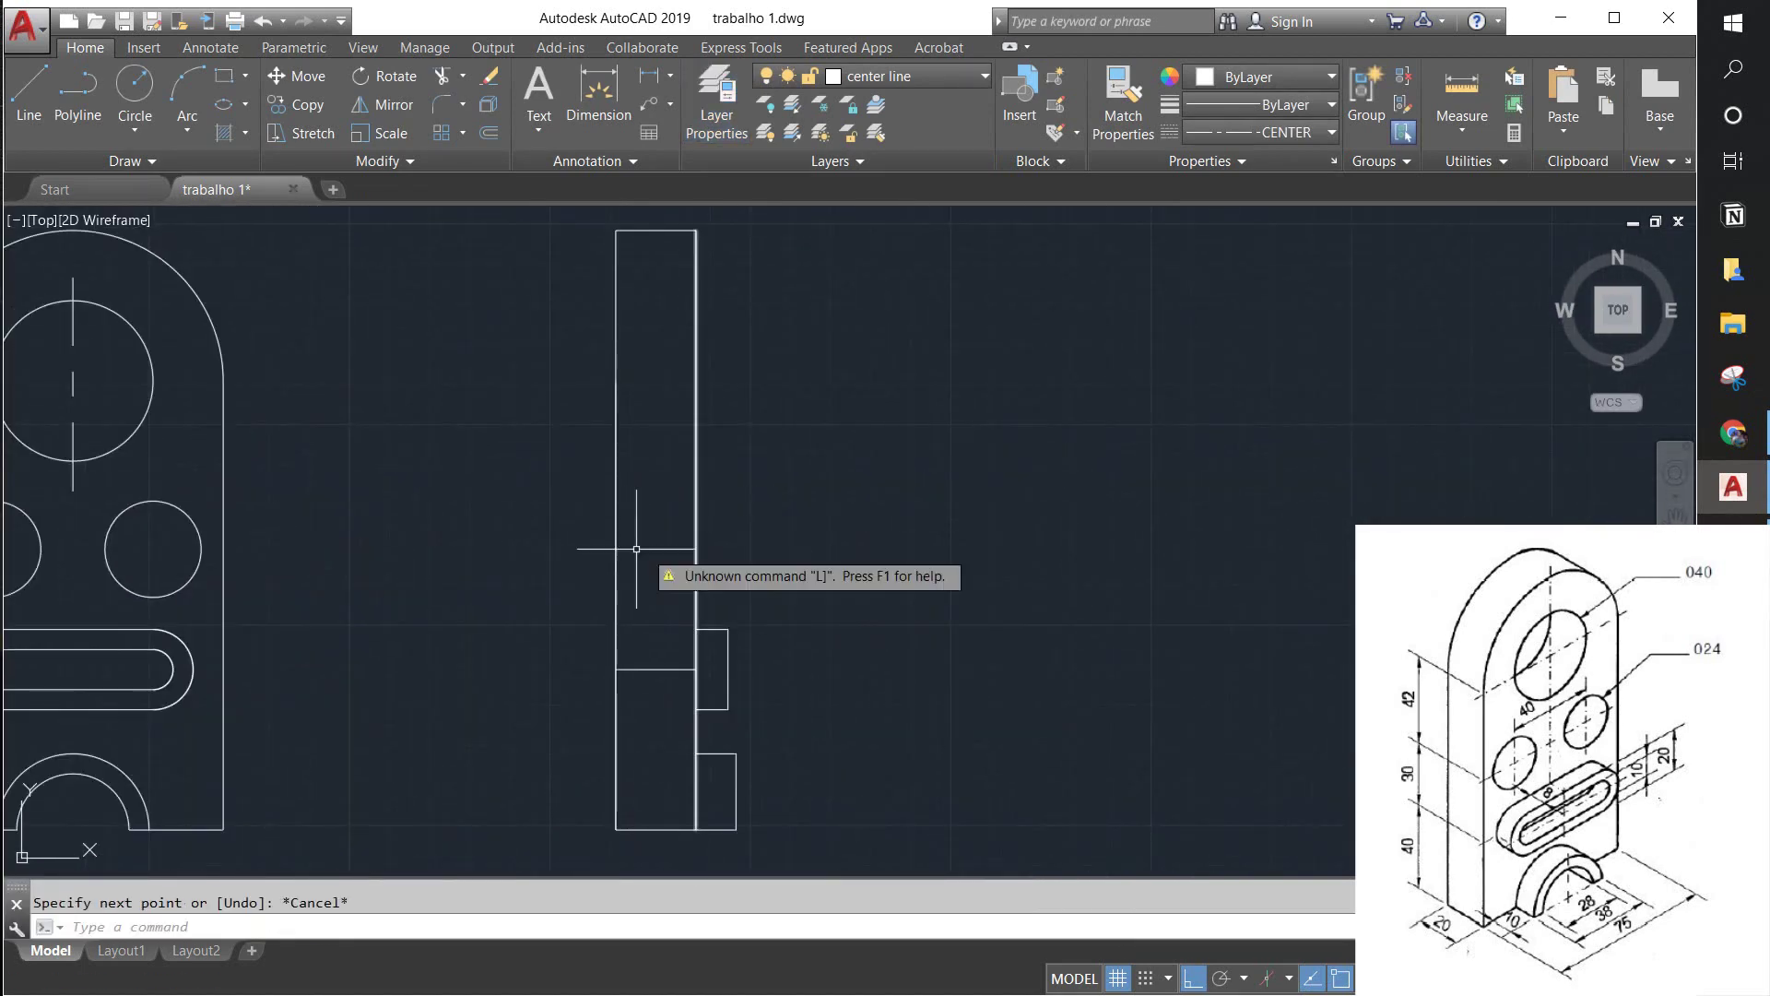
text(l)
key(Return)
Start another line across the side view, then cancel it
scroll(714, 533, down, 1)
text(l)
key(Return)
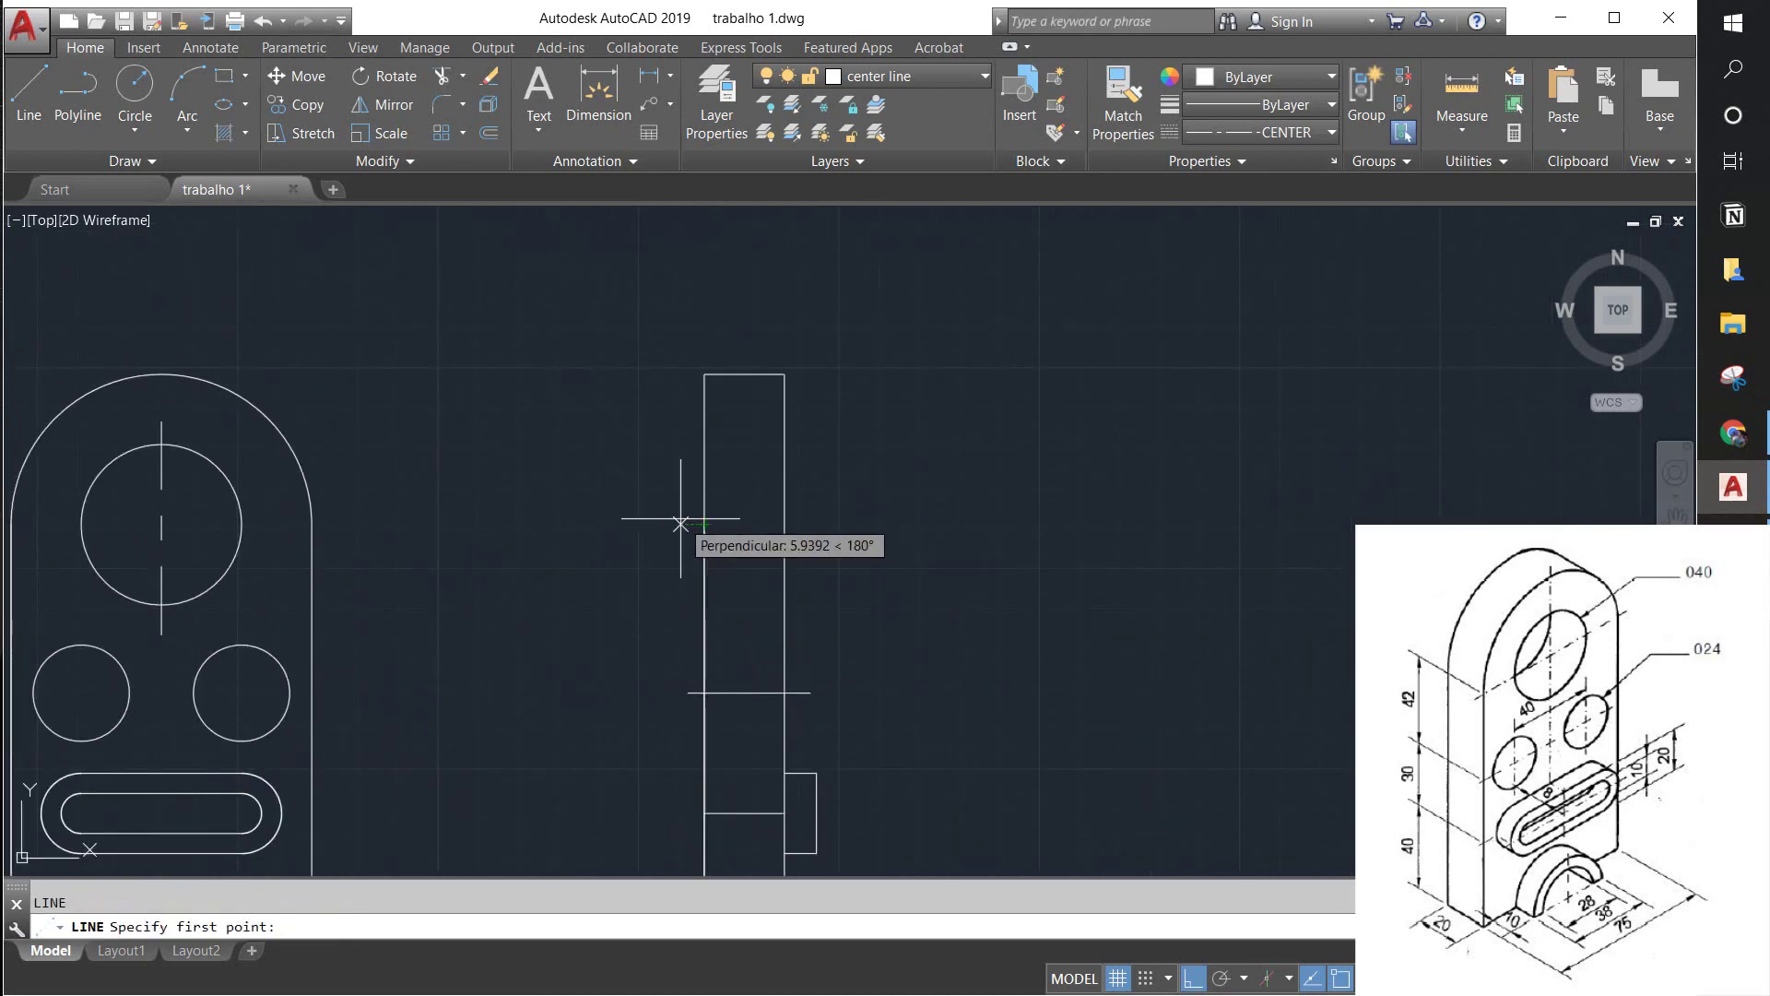
click(673, 490)
key(Escape)
scroll(891, 542, down, 2)
scroll(784, 590, up, 2)
Select the side view's horizontal line and inspect its linetype in Properties
click(682, 560)
click(716, 560)
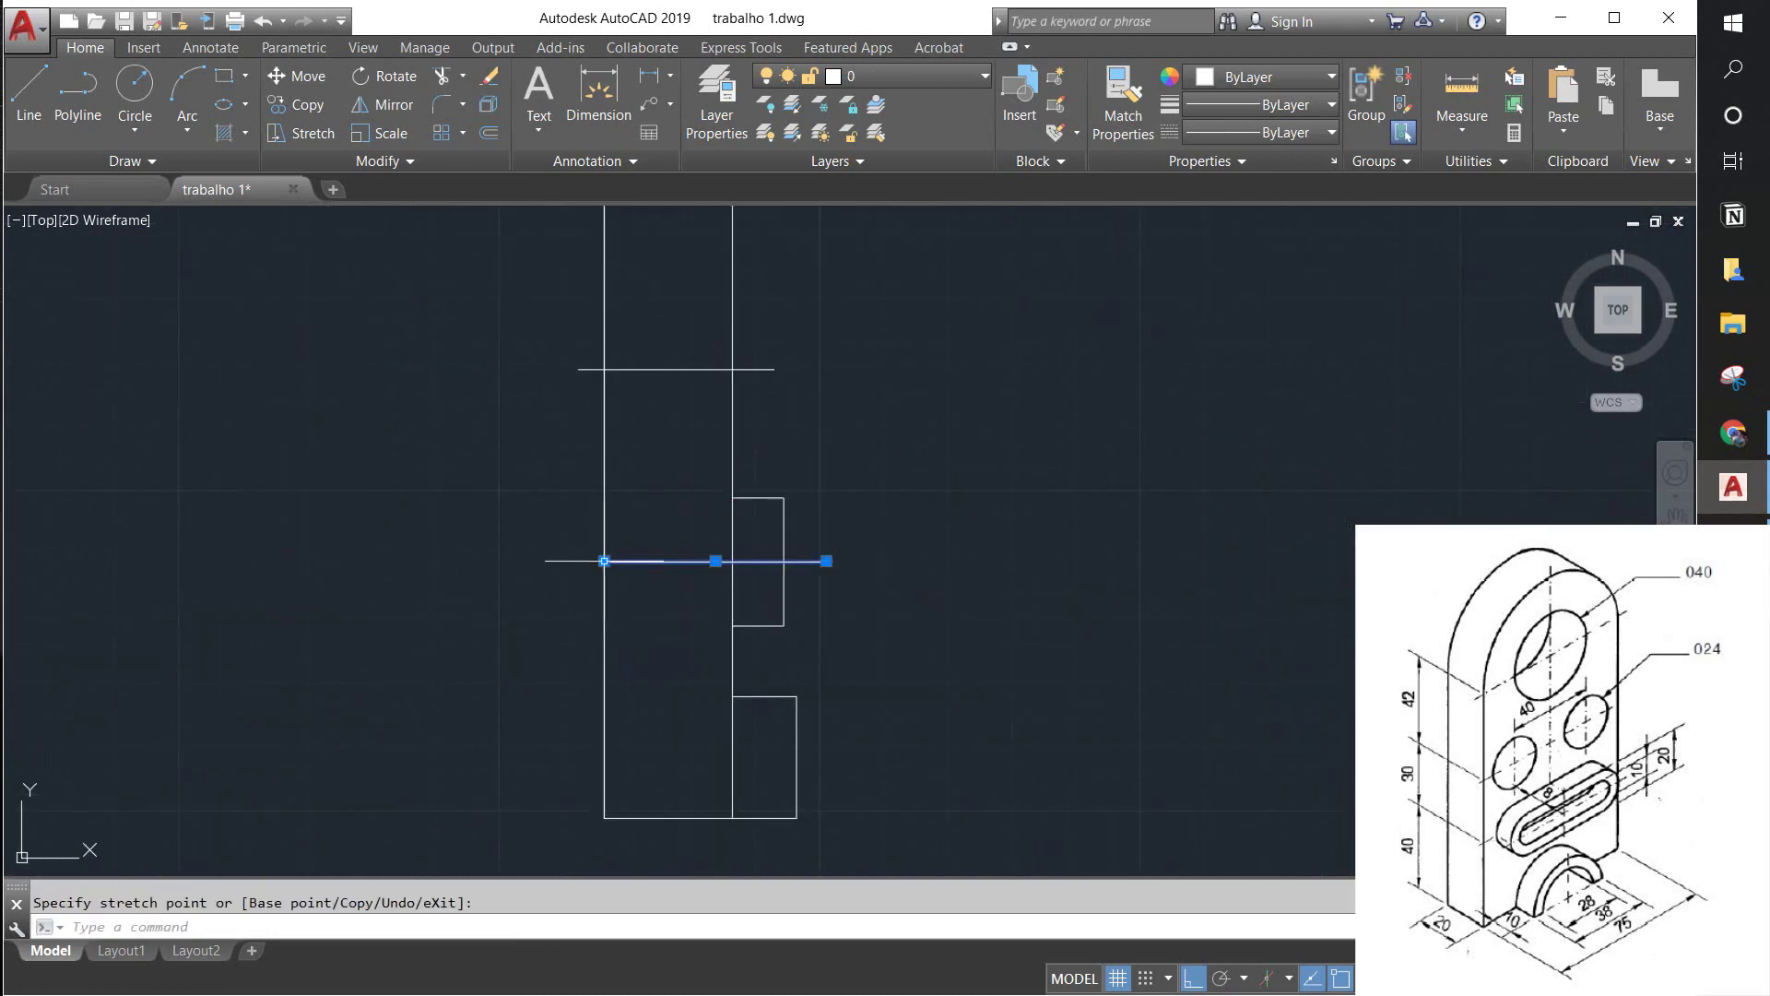
key(Escape)
click(683, 561)
key(ctrl+1)
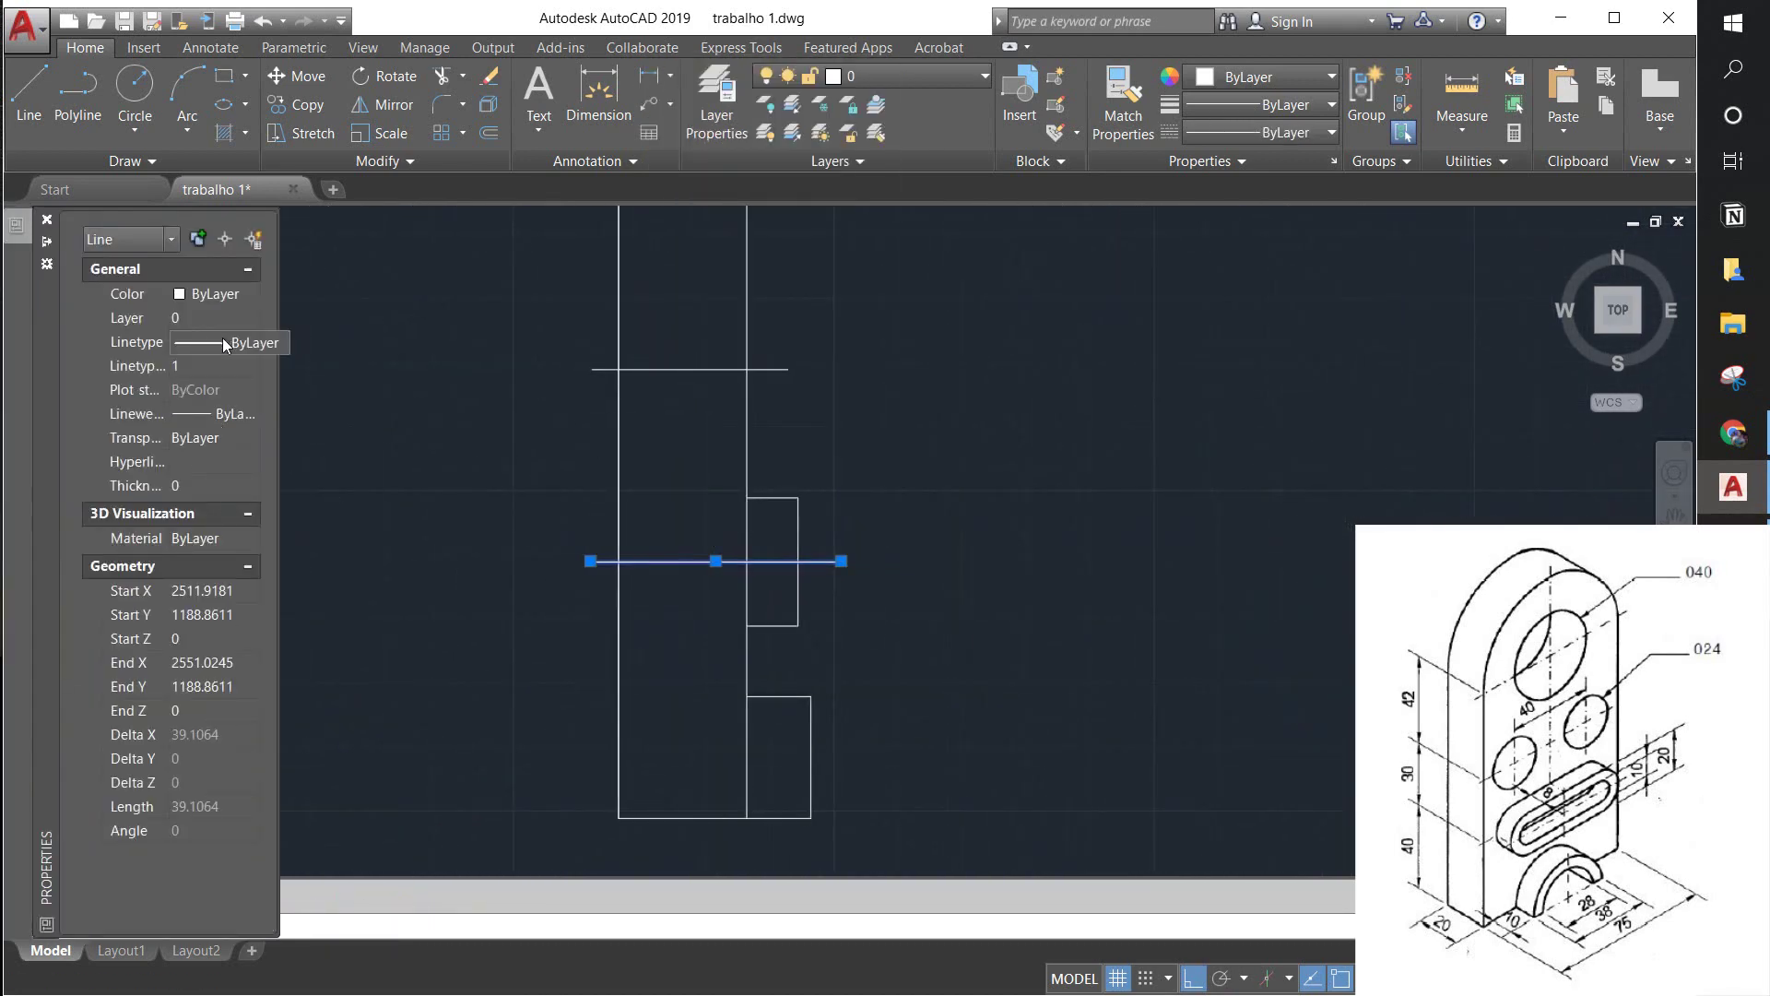
key(ctrl+1)
key(Escape)
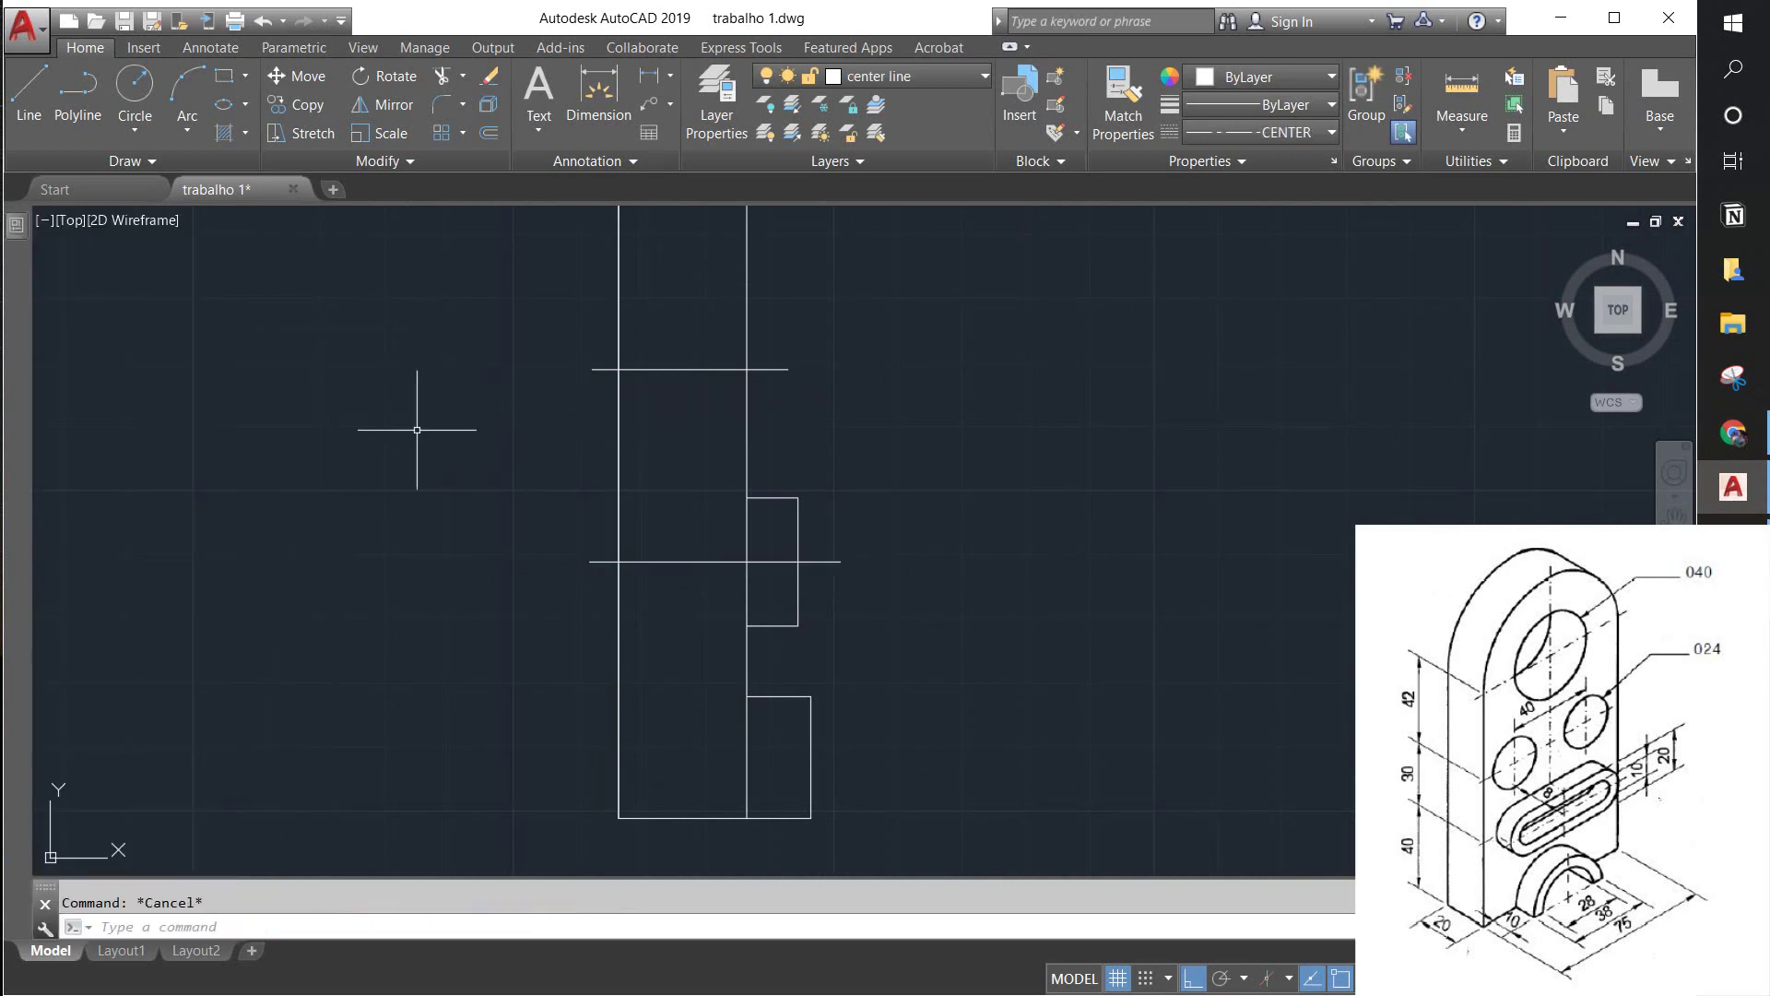
click(968, 399)
click(1008, 478)
With MATCHPROP (ma), copy the vertical centre line's center line style onto the side-view lines
text(ma)
key(Return)
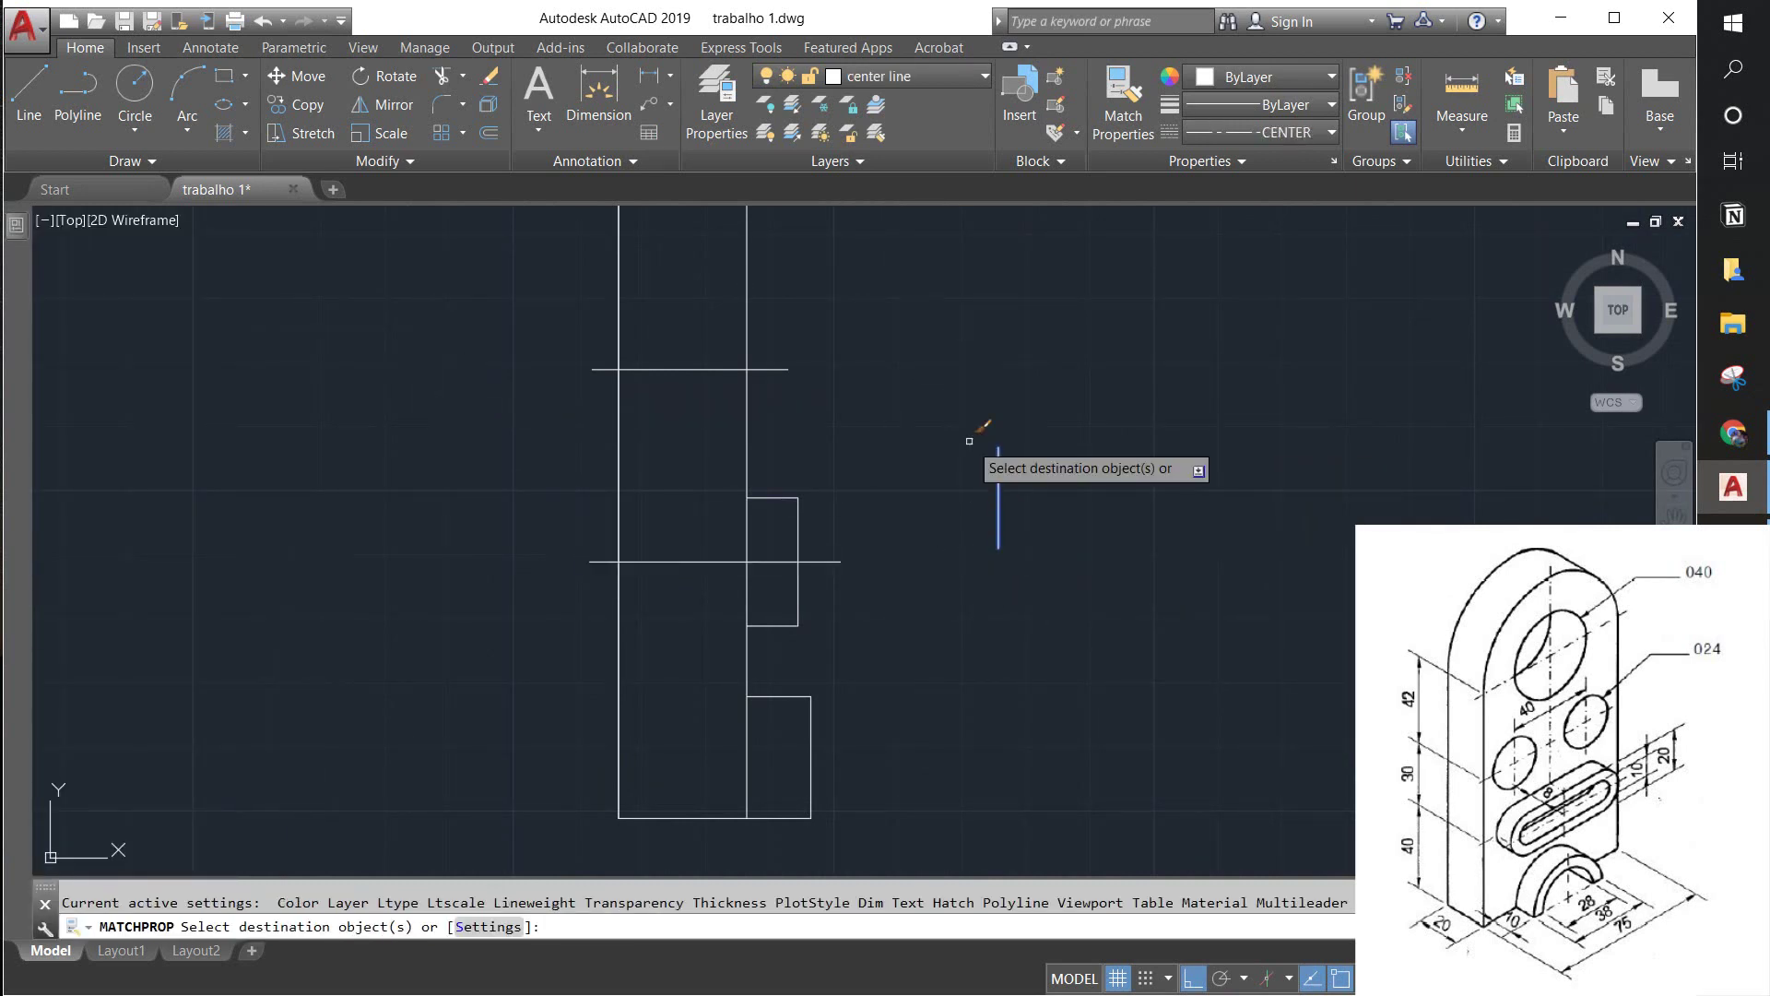
click(1029, 486)
click(707, 553)
scroll(714, 369, down, 2)
key(Escape)
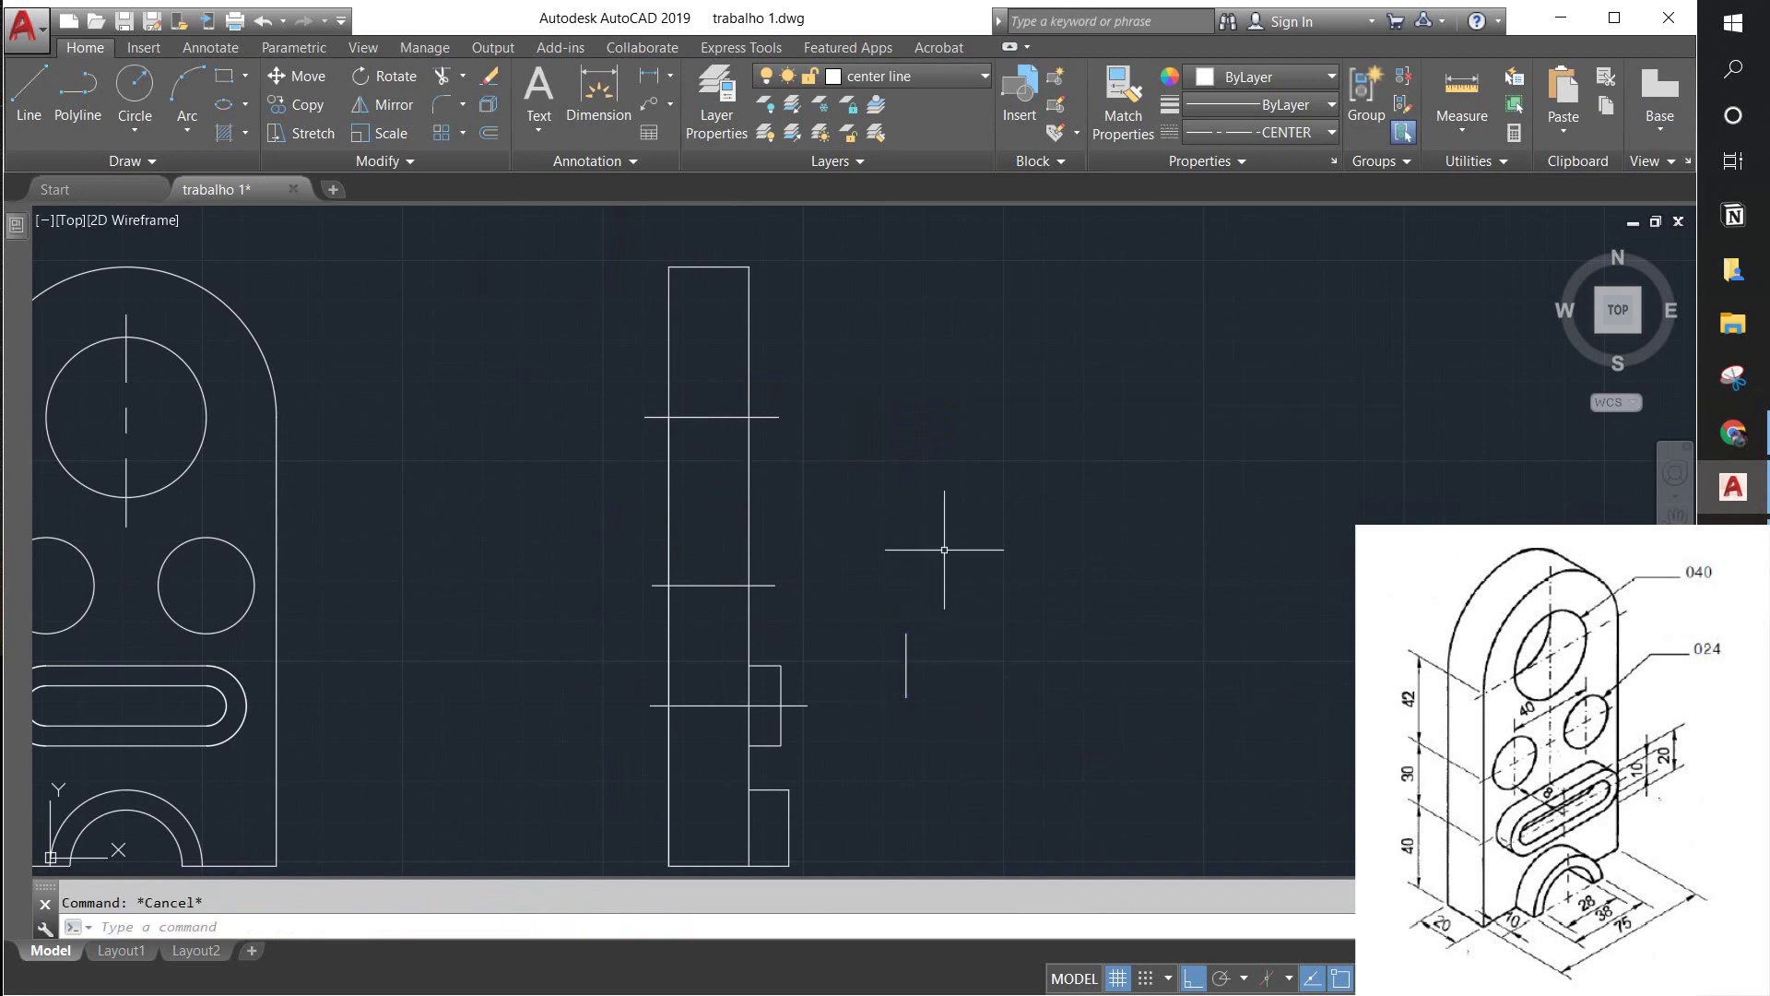
click(910, 658)
key(Escape)
Set the linetype scale of the three centre lines to 0.2 in Properties
scroll(1039, 534, down, 2)
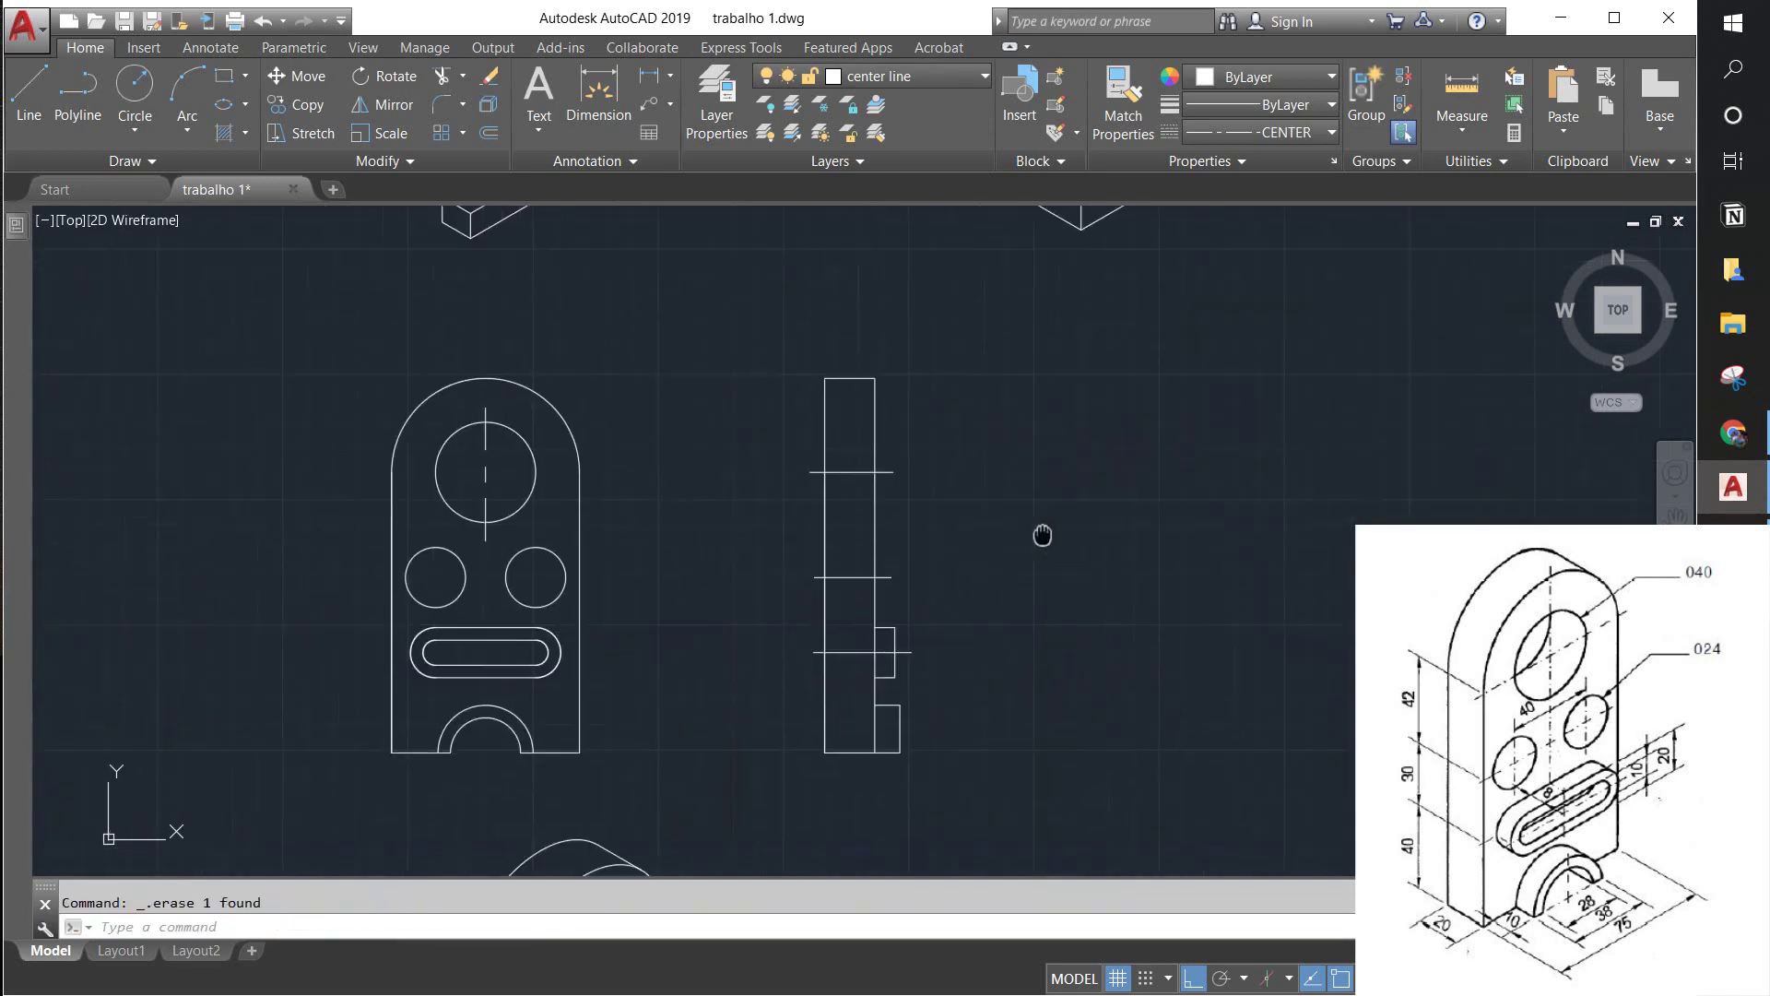
key(ctrl+1)
click(214, 366)
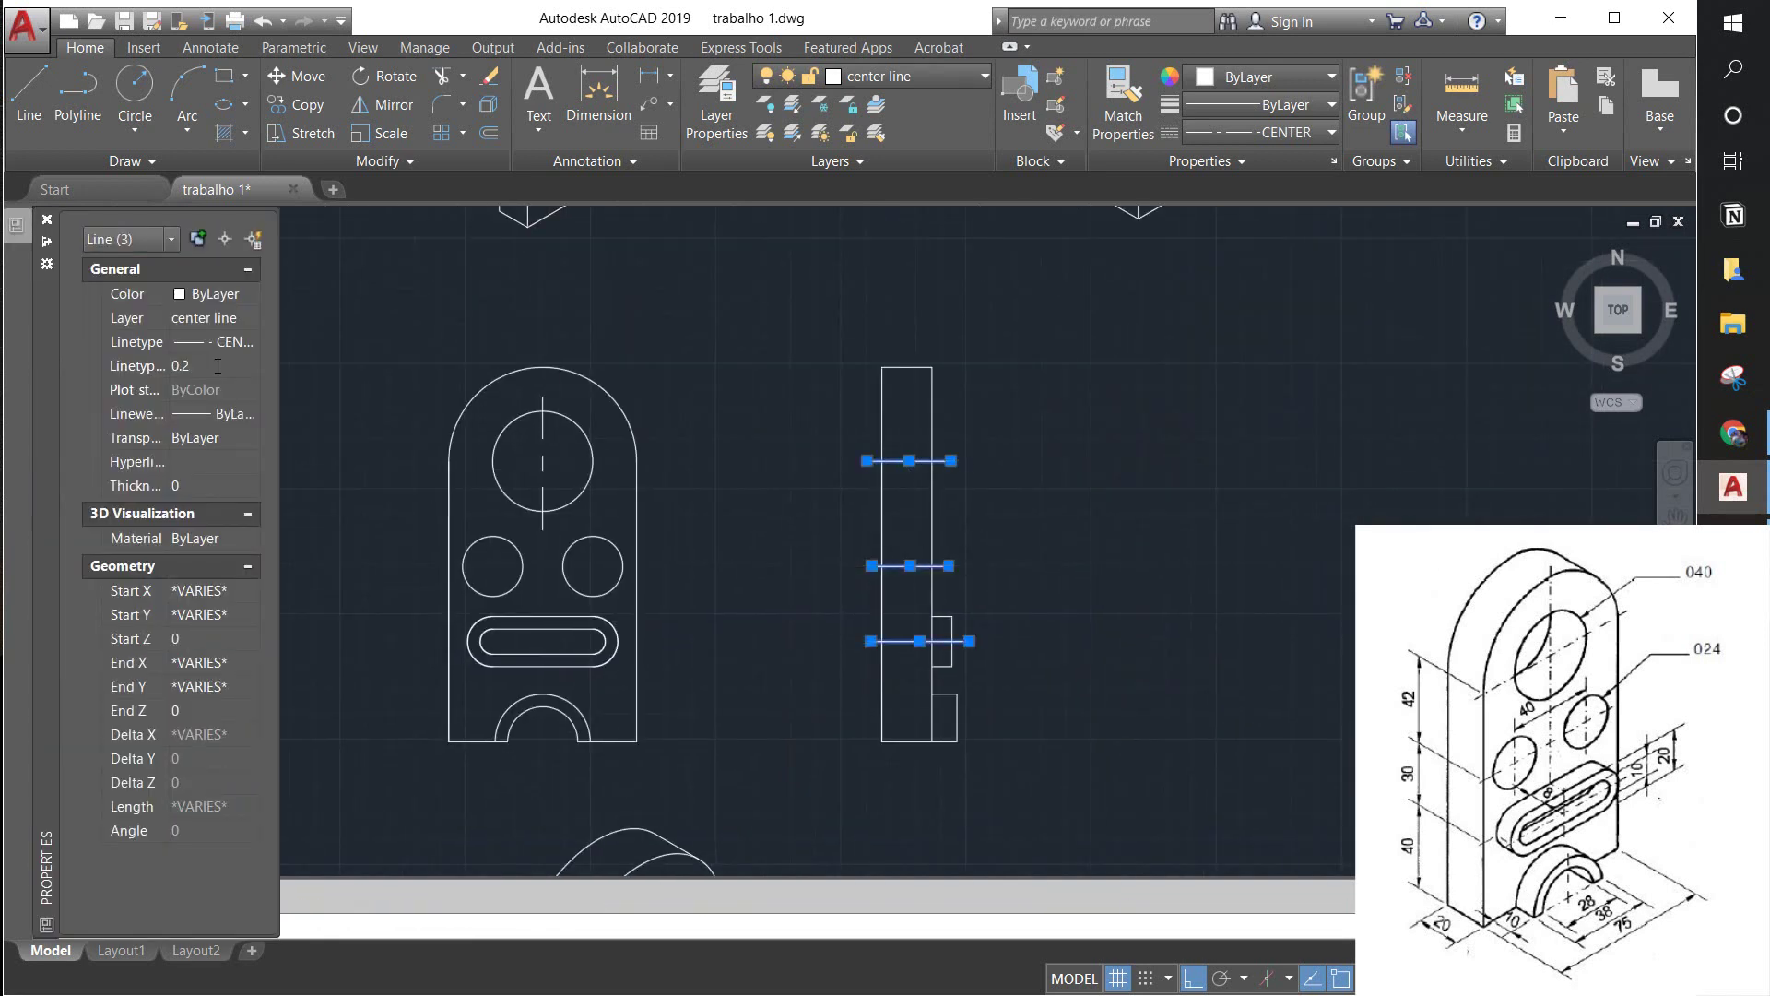
Close the Properties panel, clear the selection and abandon a first property-matching attempt
key(ctrl+1)
click(704, 396)
scroll(1177, 512, up, 2)
key(Escape)
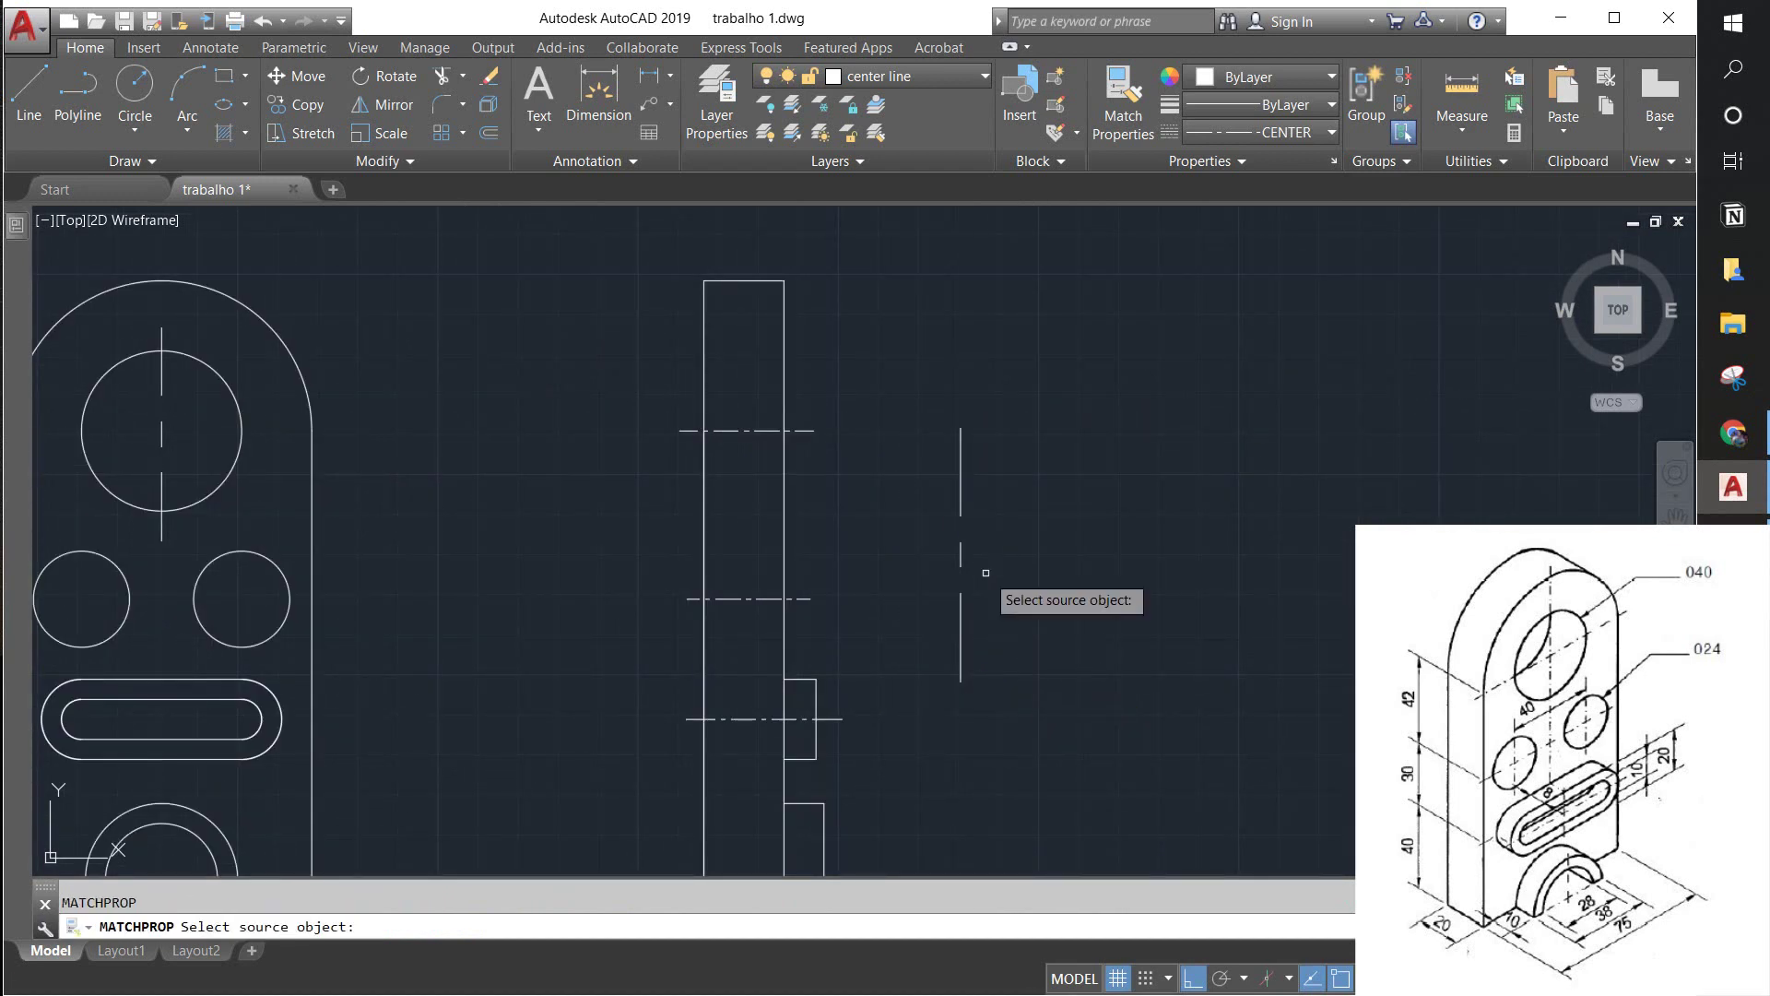
click(961, 474)
key(Escape)
scroll(711, 524, down, 2)
scroll(648, 506, up, 2)
scroll(648, 505, up, 2)
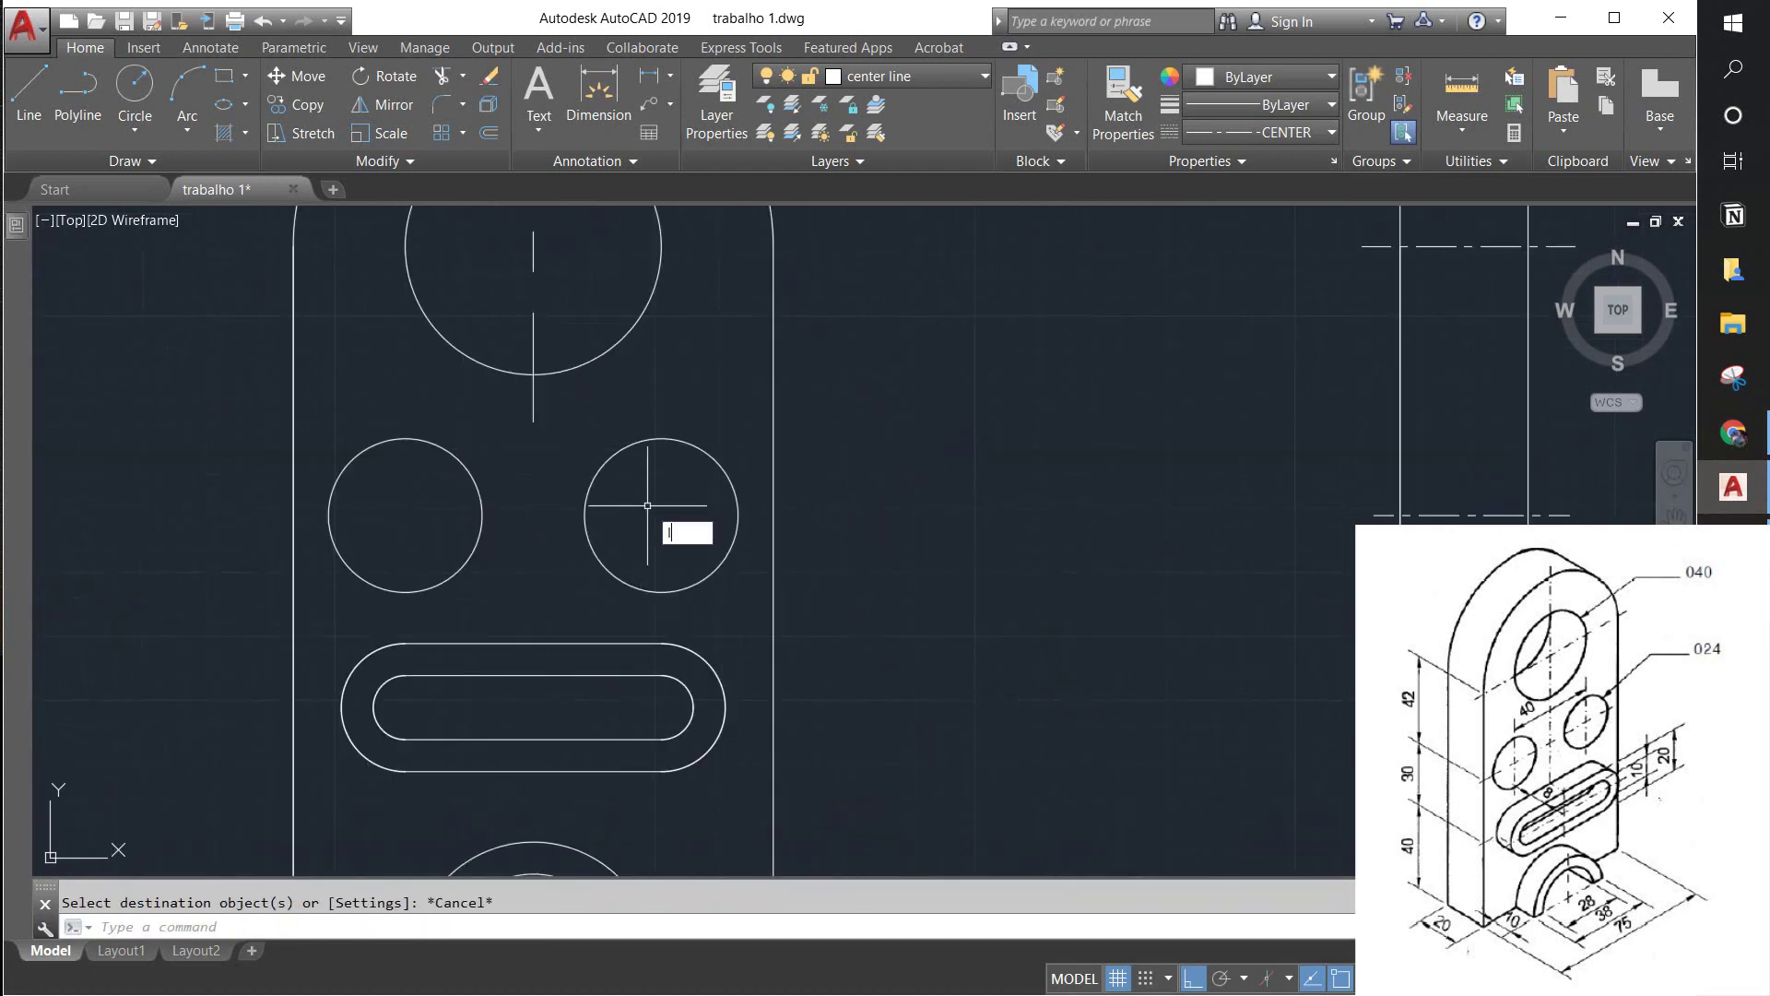
Draw a line from the part's bottom midpoint with the L command
text(l)
key(Return)
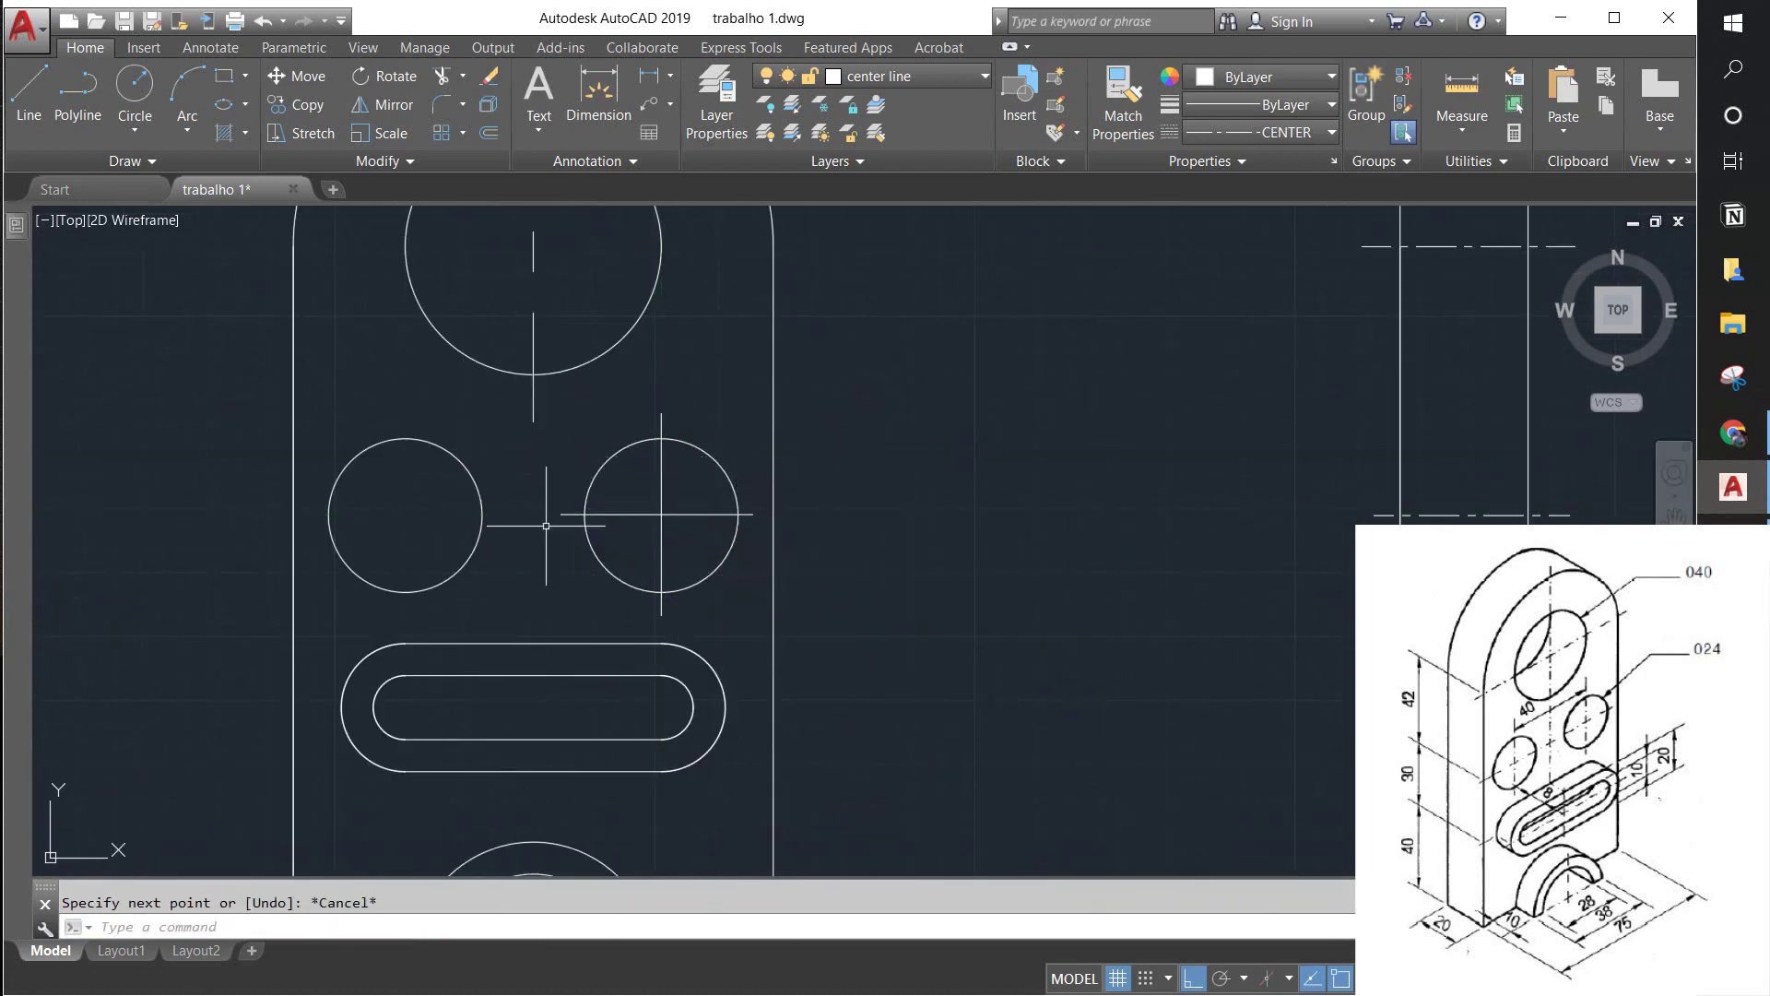
text(l)
key(Return)
mouse_move(546, 525)
middle_down()
mouse_move(678, 518)
mouse_move(694, 327)
middle_up()
key(Escape)
text(l)
key(Return)
click(726, 774)
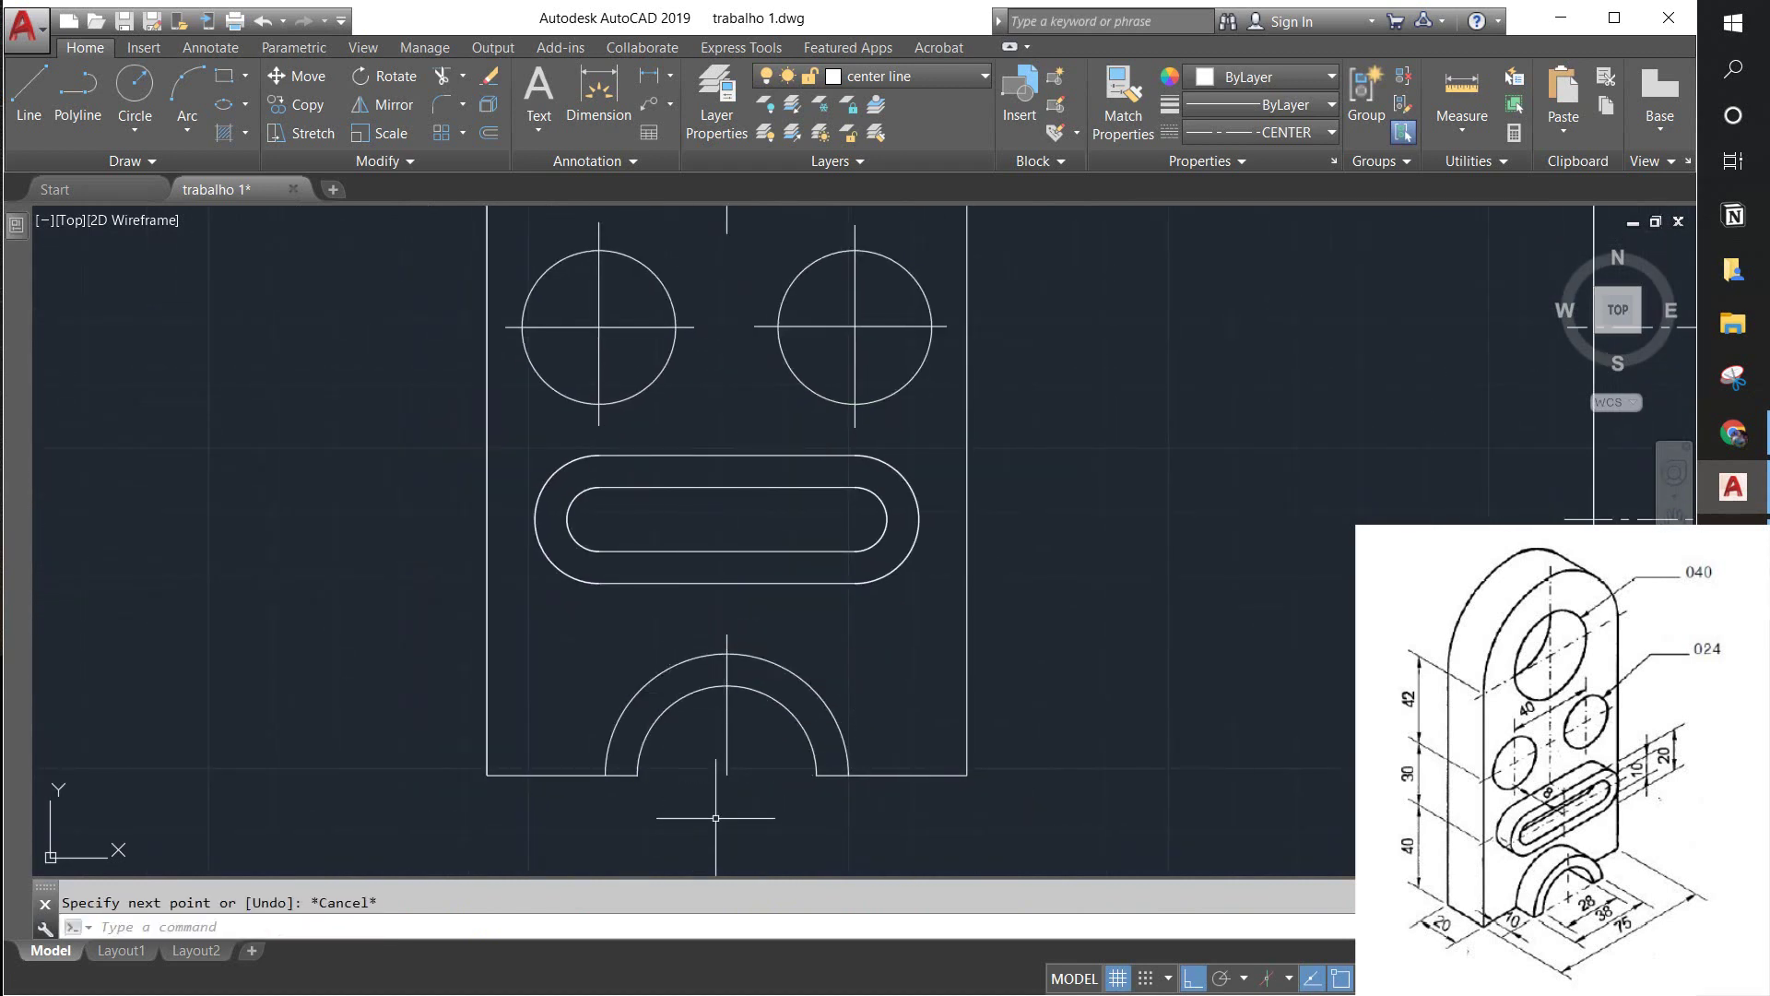
key(Return)
Extend the bottom arc's centre line further below the part
click(637, 775)
click(727, 775)
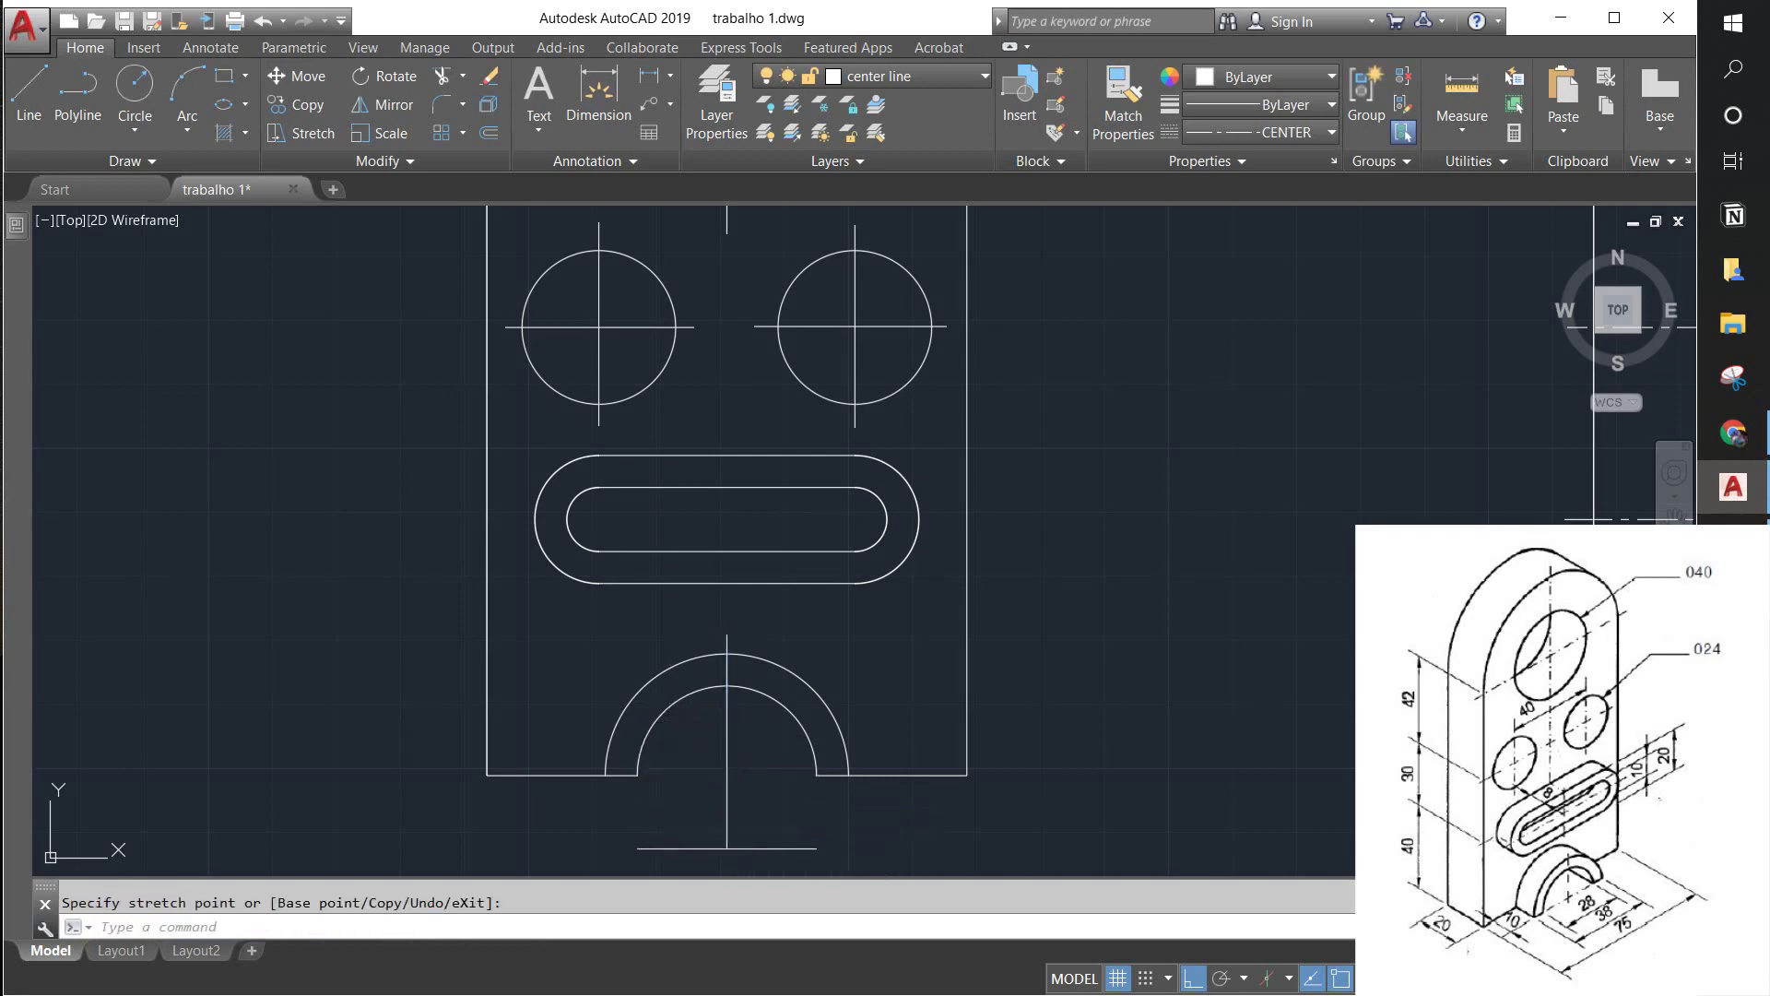
click(726, 847)
middle_drag(729, 806, 807, 731)
scroll(807, 731, down, 3)
scroll(661, 632, up, 4)
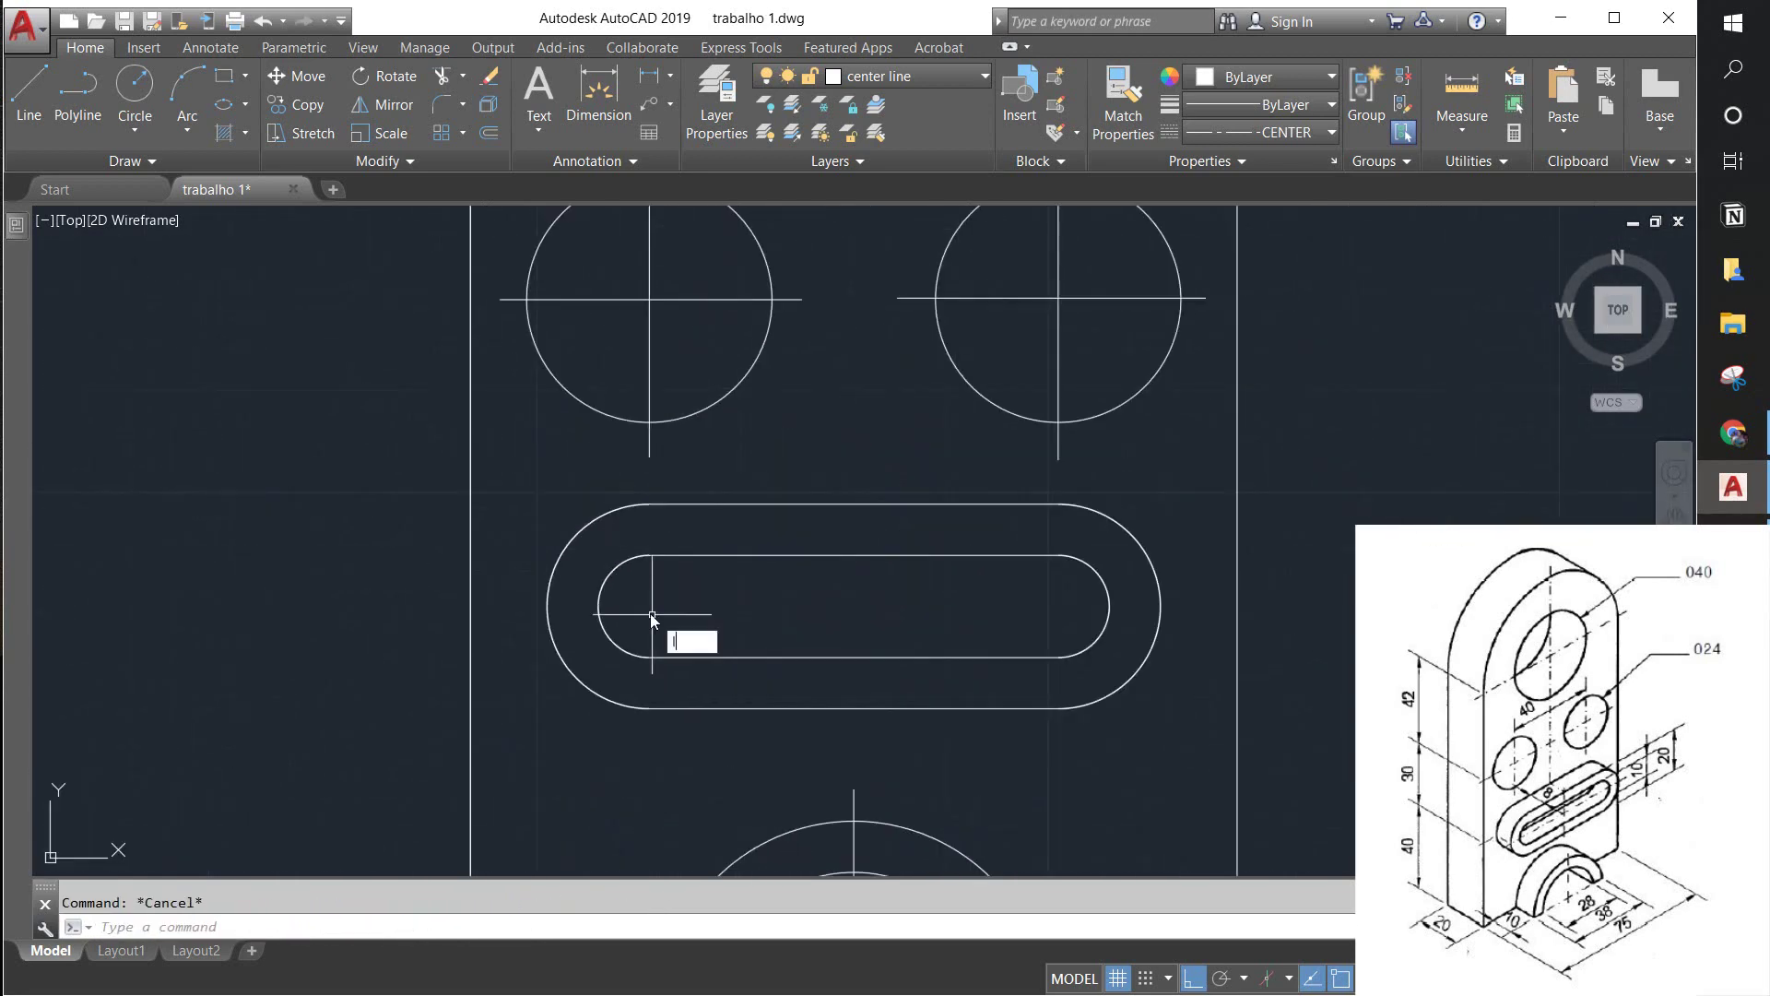
key(Return)
Try starting a slot centre line at the inner arc, cancel it, and frame the whole part and side view
click(646, 637)
key(Escape)
key(Return)
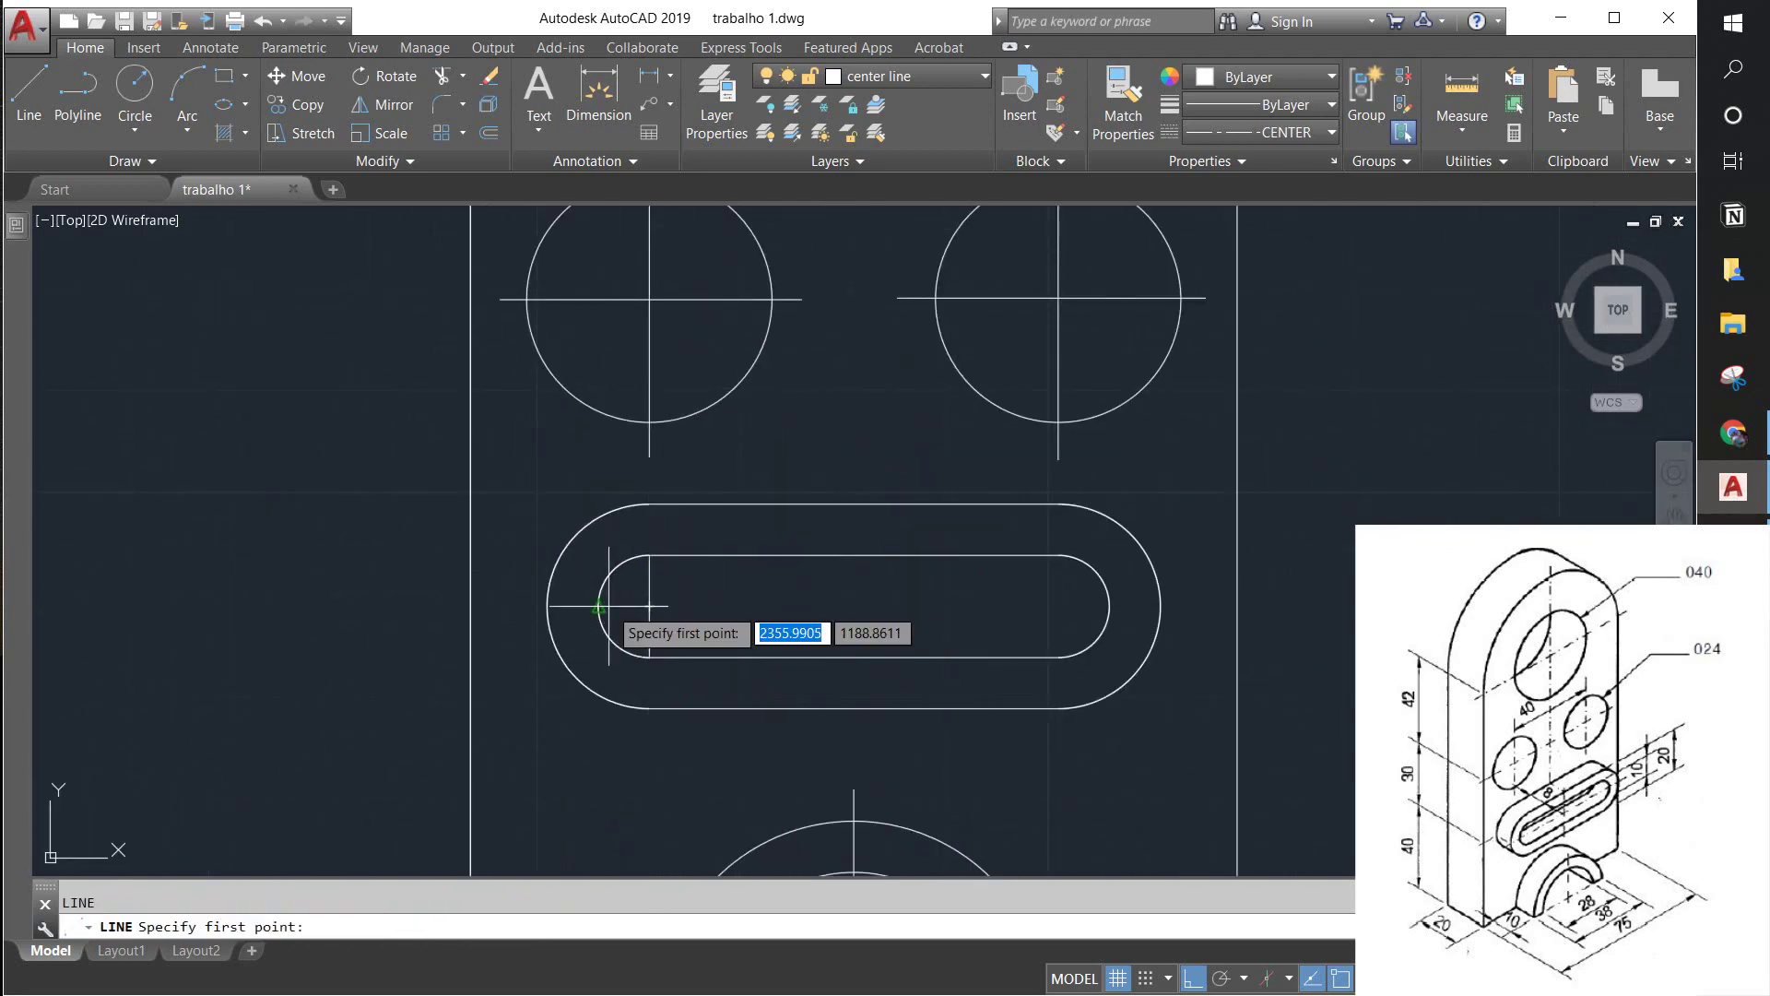
click(599, 607)
key(Return)
click(922, 613)
key(Escape)
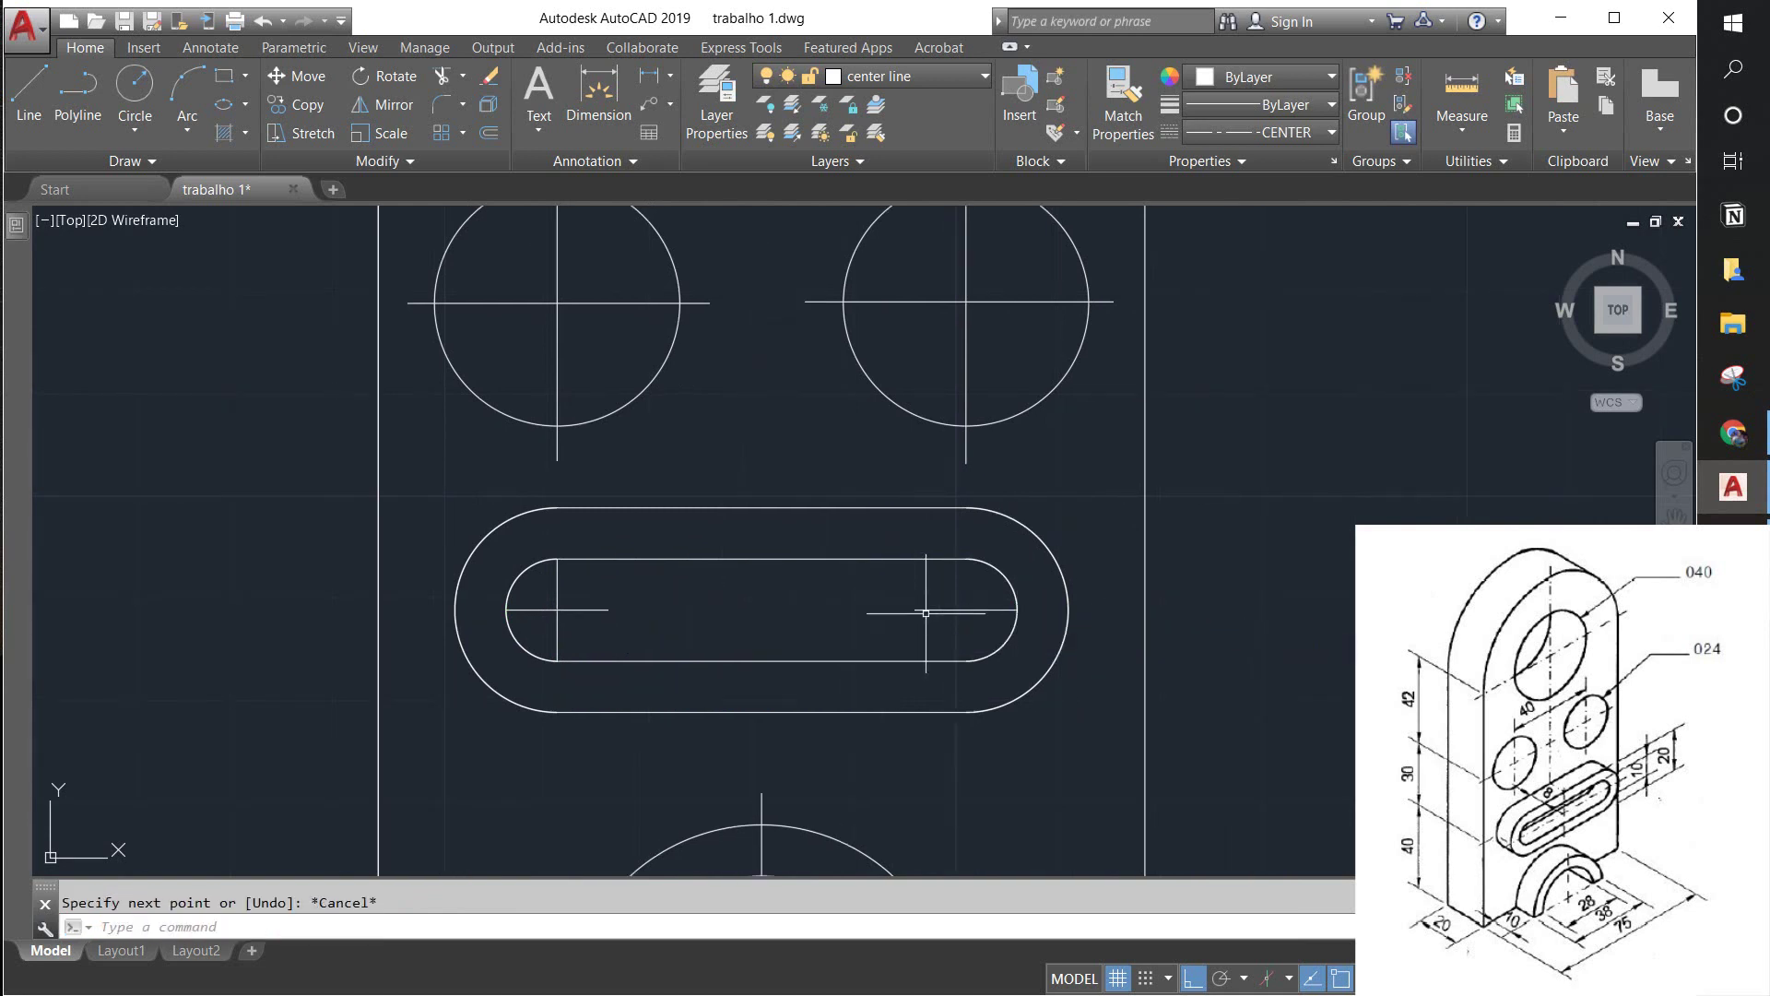
key(Return)
key(Escape)
scroll(948, 648, down, 5)
middle_drag(948, 648, 828, 596)
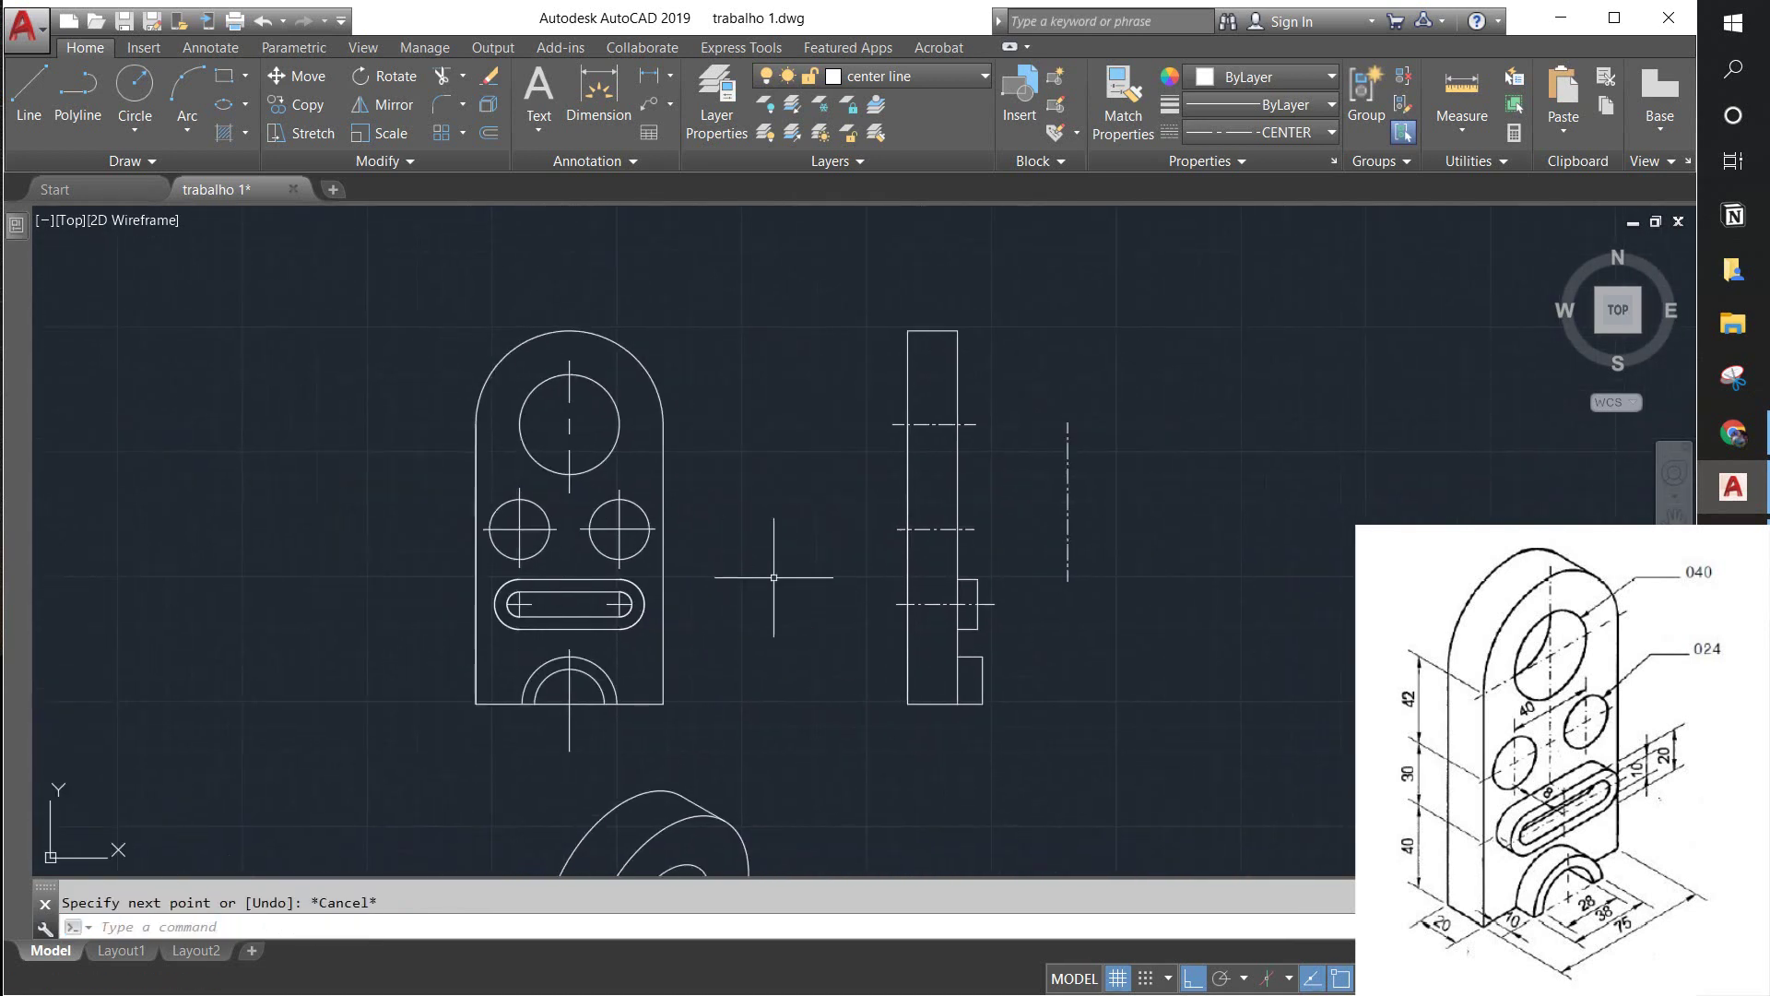
Copy a centre line's style onto the slot's lines and save the drawing
click(569, 434)
scroll(617, 538, up, 4)
click(622, 498)
click(313, 576)
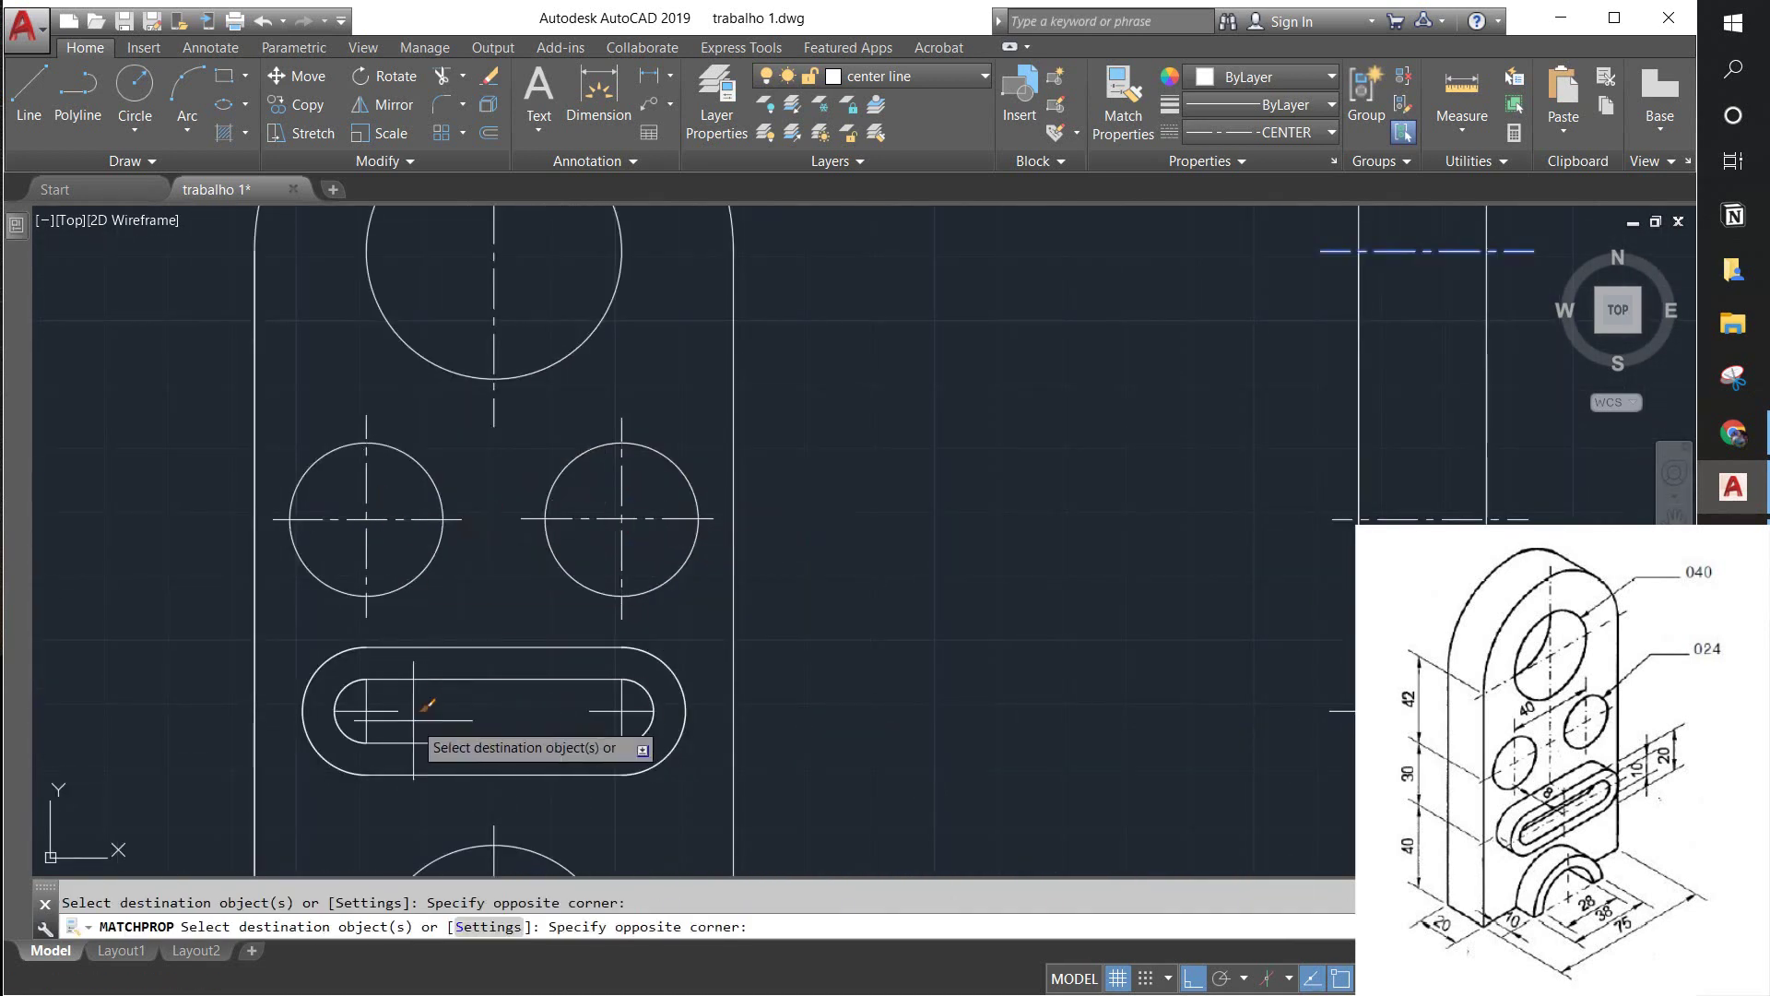
scroll(602, 729, down, 3)
click(664, 620)
scroll(679, 513, up, 5)
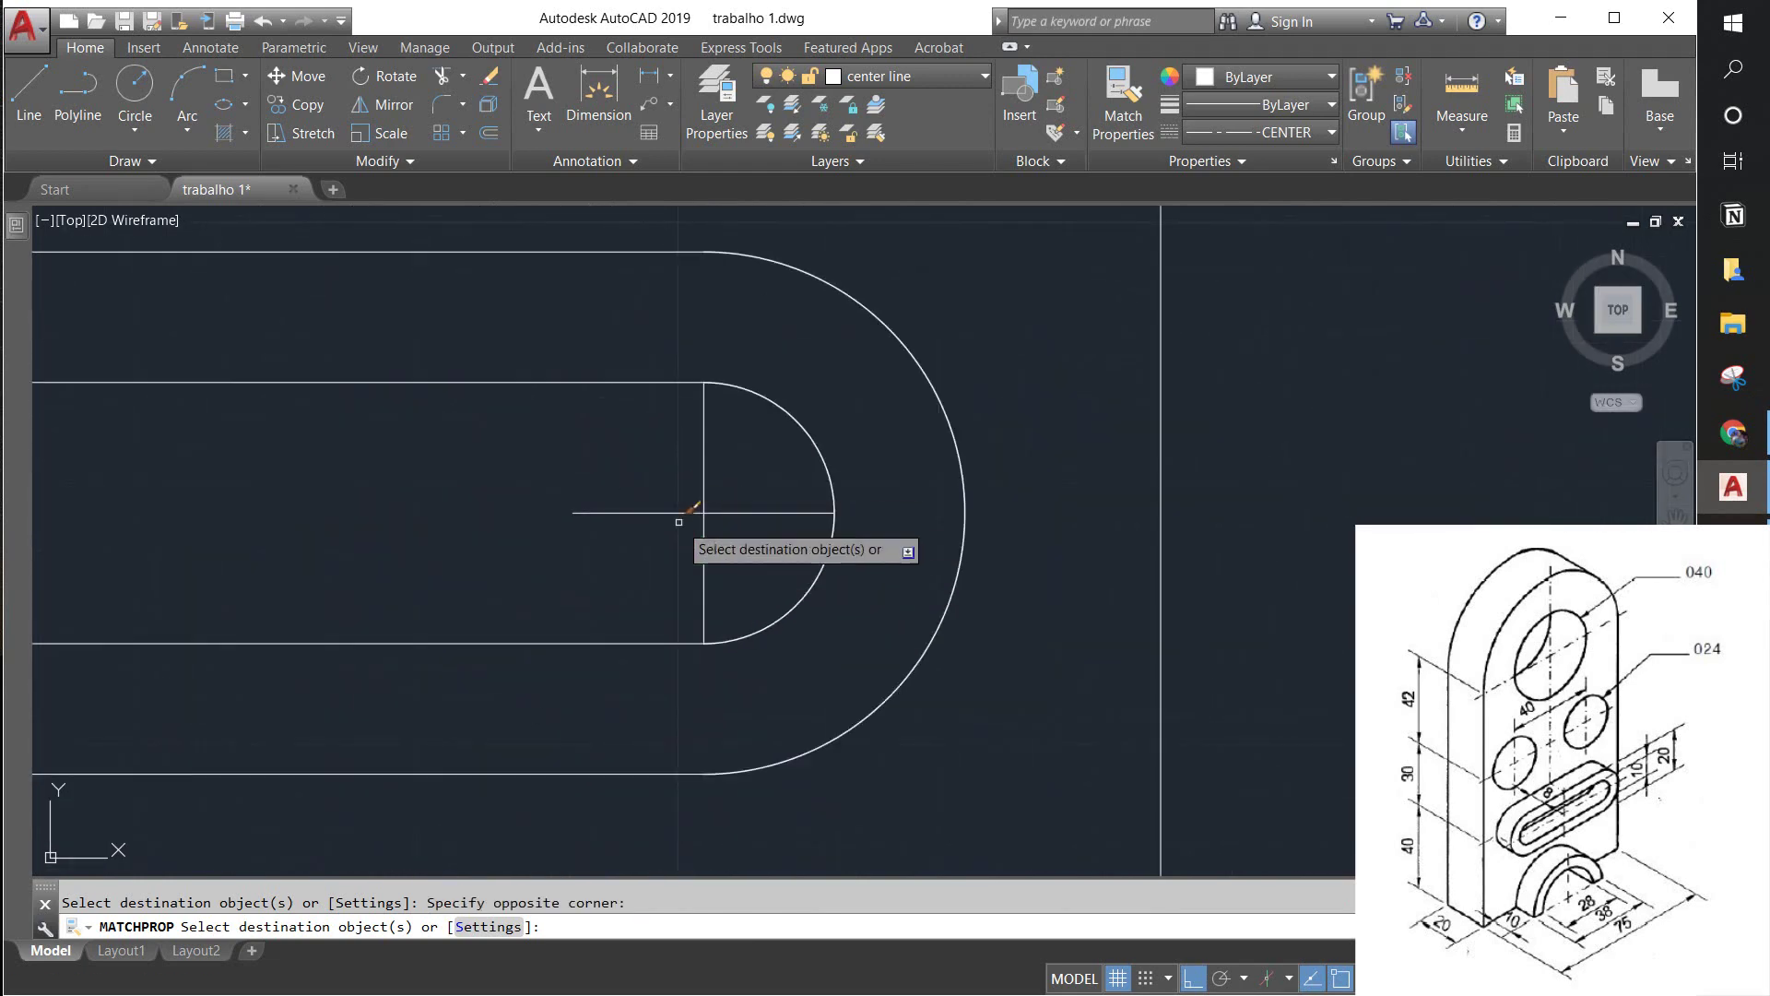
scroll(737, 545, down, 6)
key(ctrl+s)
scroll(737, 545, down, 3)
Delete the stray vertical centre line right of the side view
click(1107, 448)
click(985, 581)
key(Delete)
scroll(984, 581, up, 3)
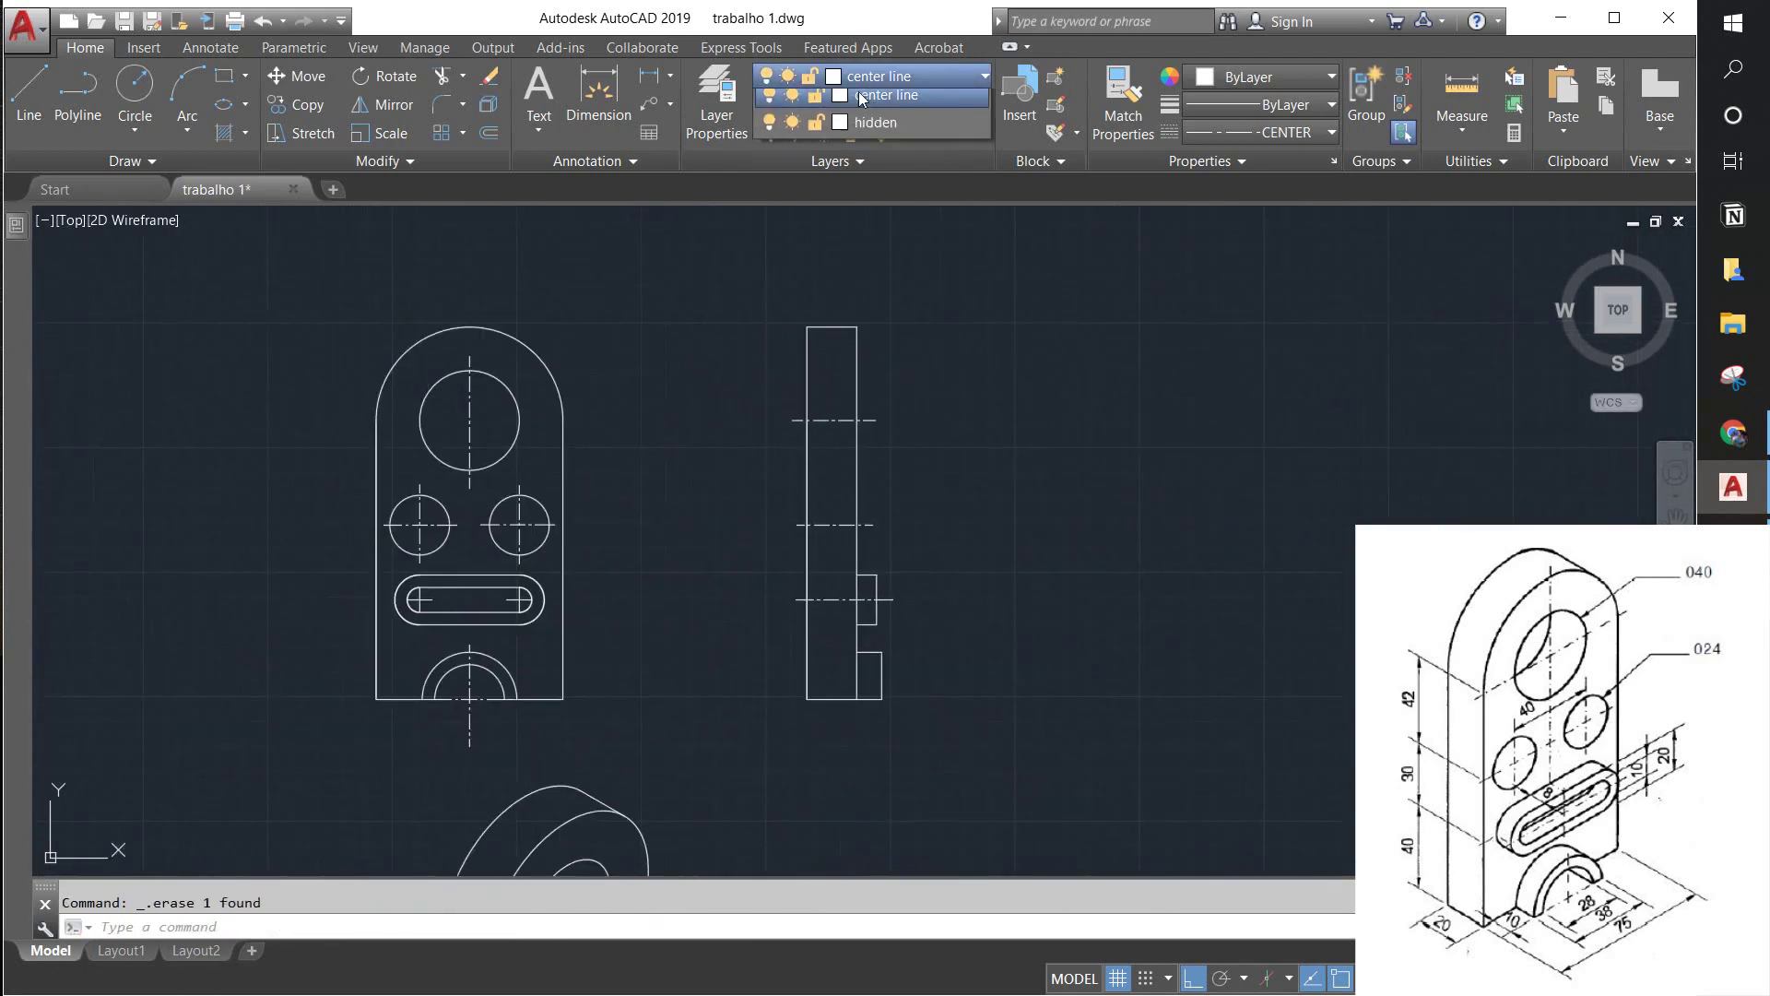
Offset a copy of the middle centre line above it
middle_drag(857, 552, 918, 621)
key(Return)
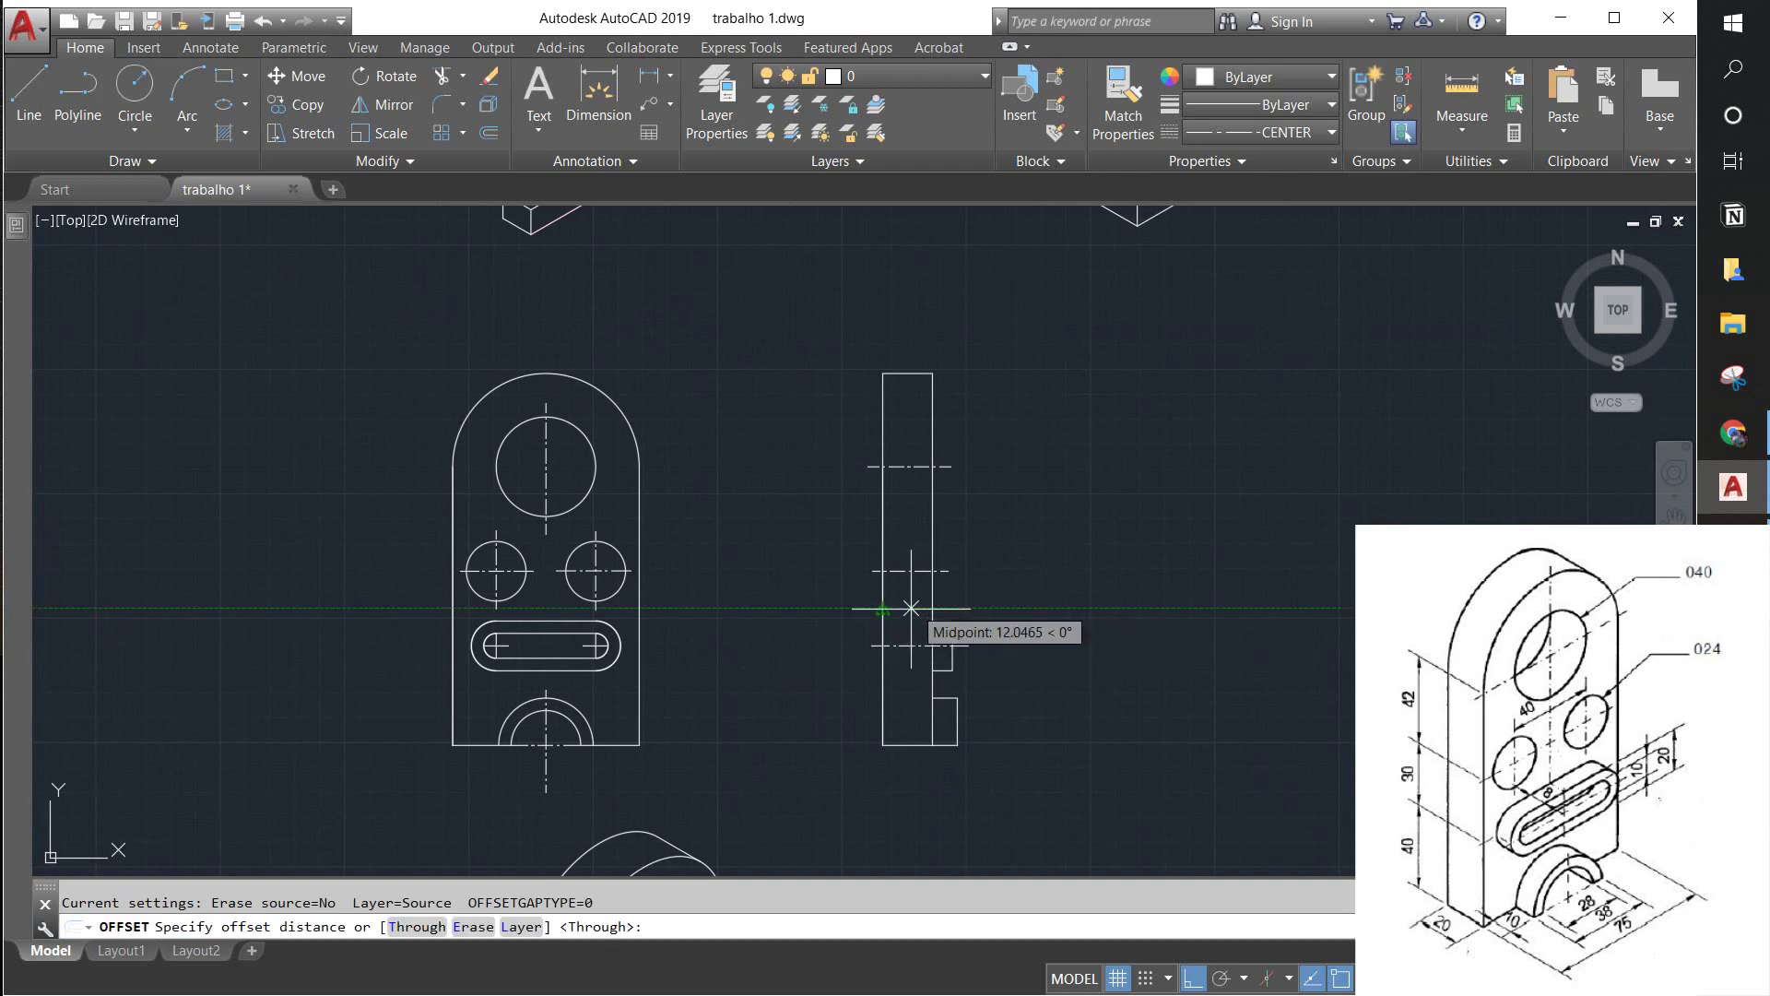
scroll(909, 604, up, 4)
key(Return)
click(886, 518)
click(887, 434)
key(Escape)
scroll(913, 461, down, 1)
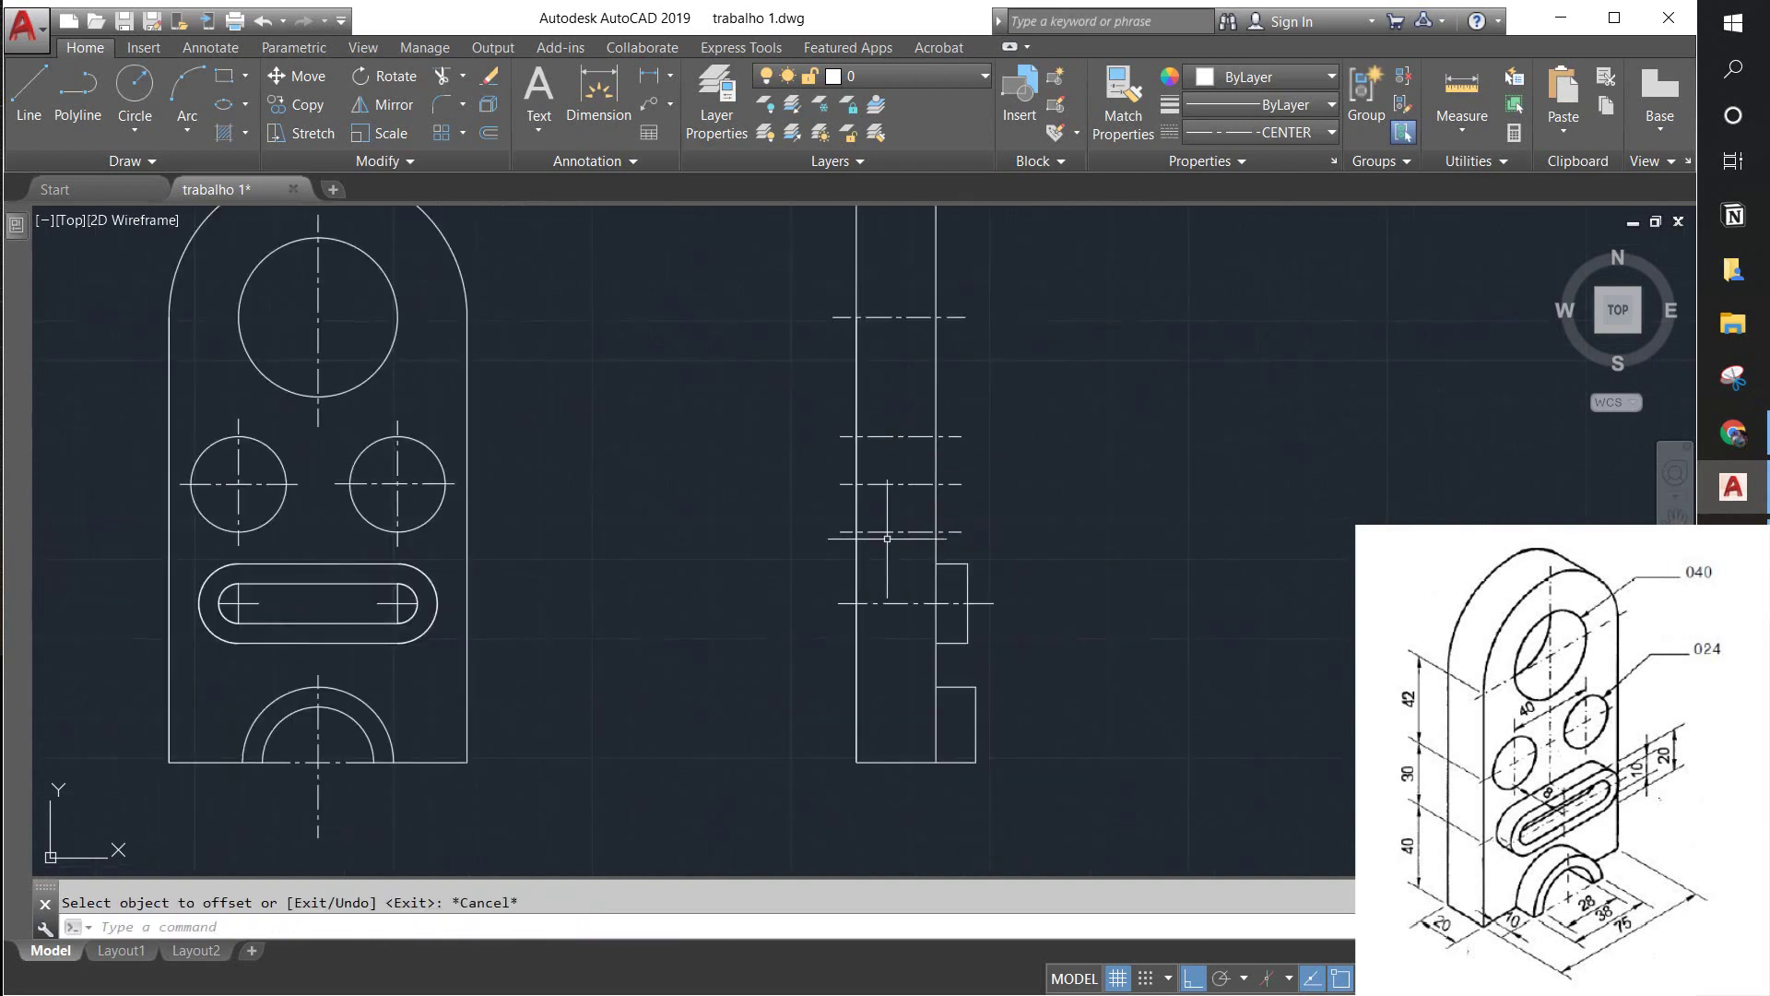
scroll(867, 553, up, 3)
Offset a side-view centre line to place copies above and below it
key(Return)
key(Return)
key(Escape)
key(Return)
text(1)
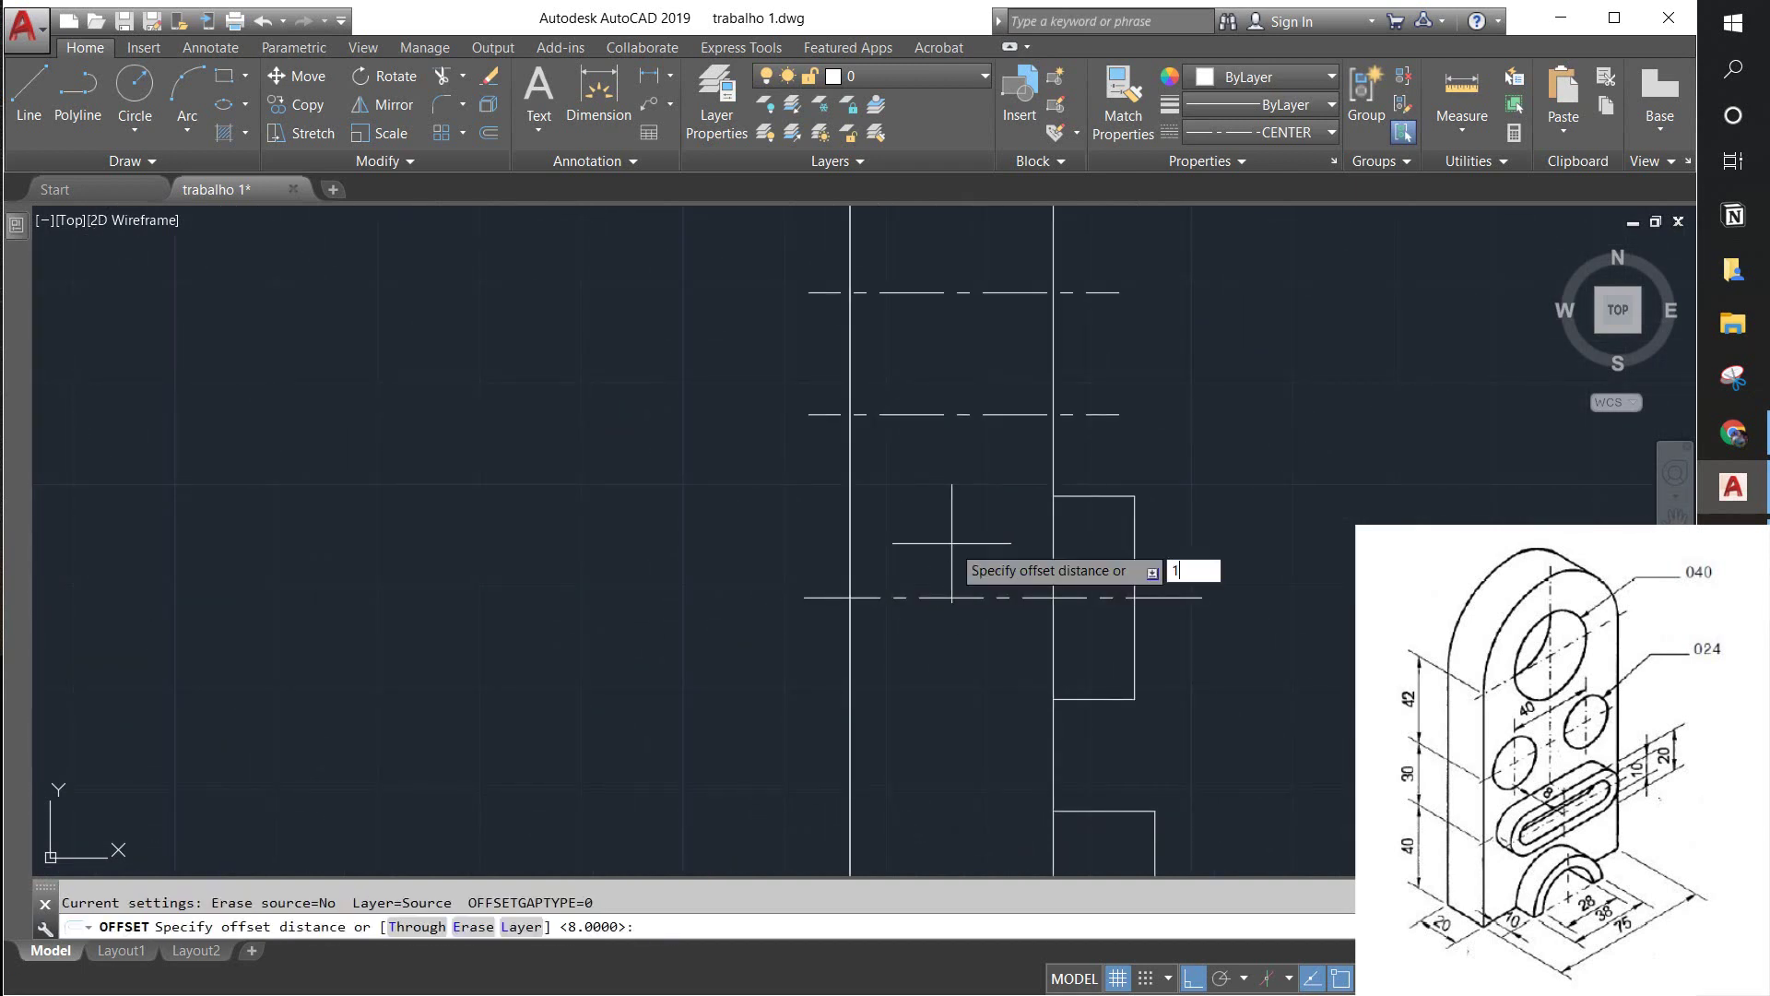
key(Return)
click(951, 598)
click(950, 632)
Offset side-view centre lines by 5 and by 20
text(5)
key(Return)
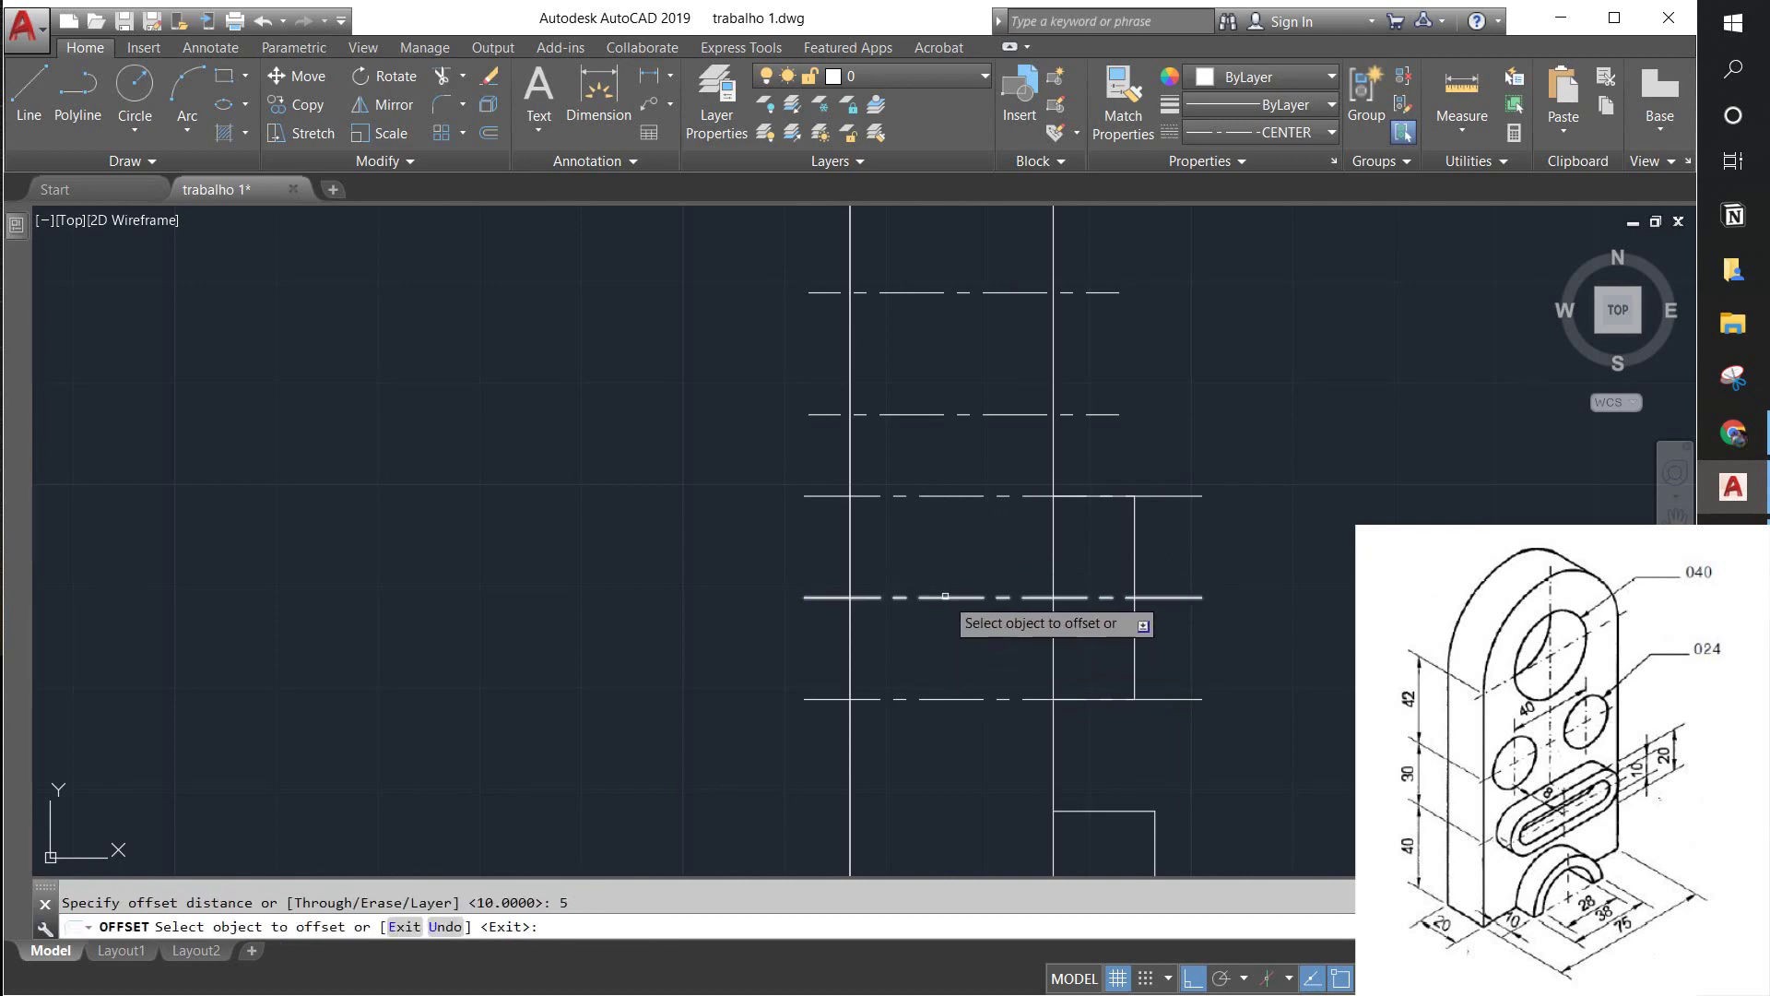
click(959, 598)
scroll(909, 535, up, 3)
click(906, 533)
key(Return)
key(Return)
key(Return)
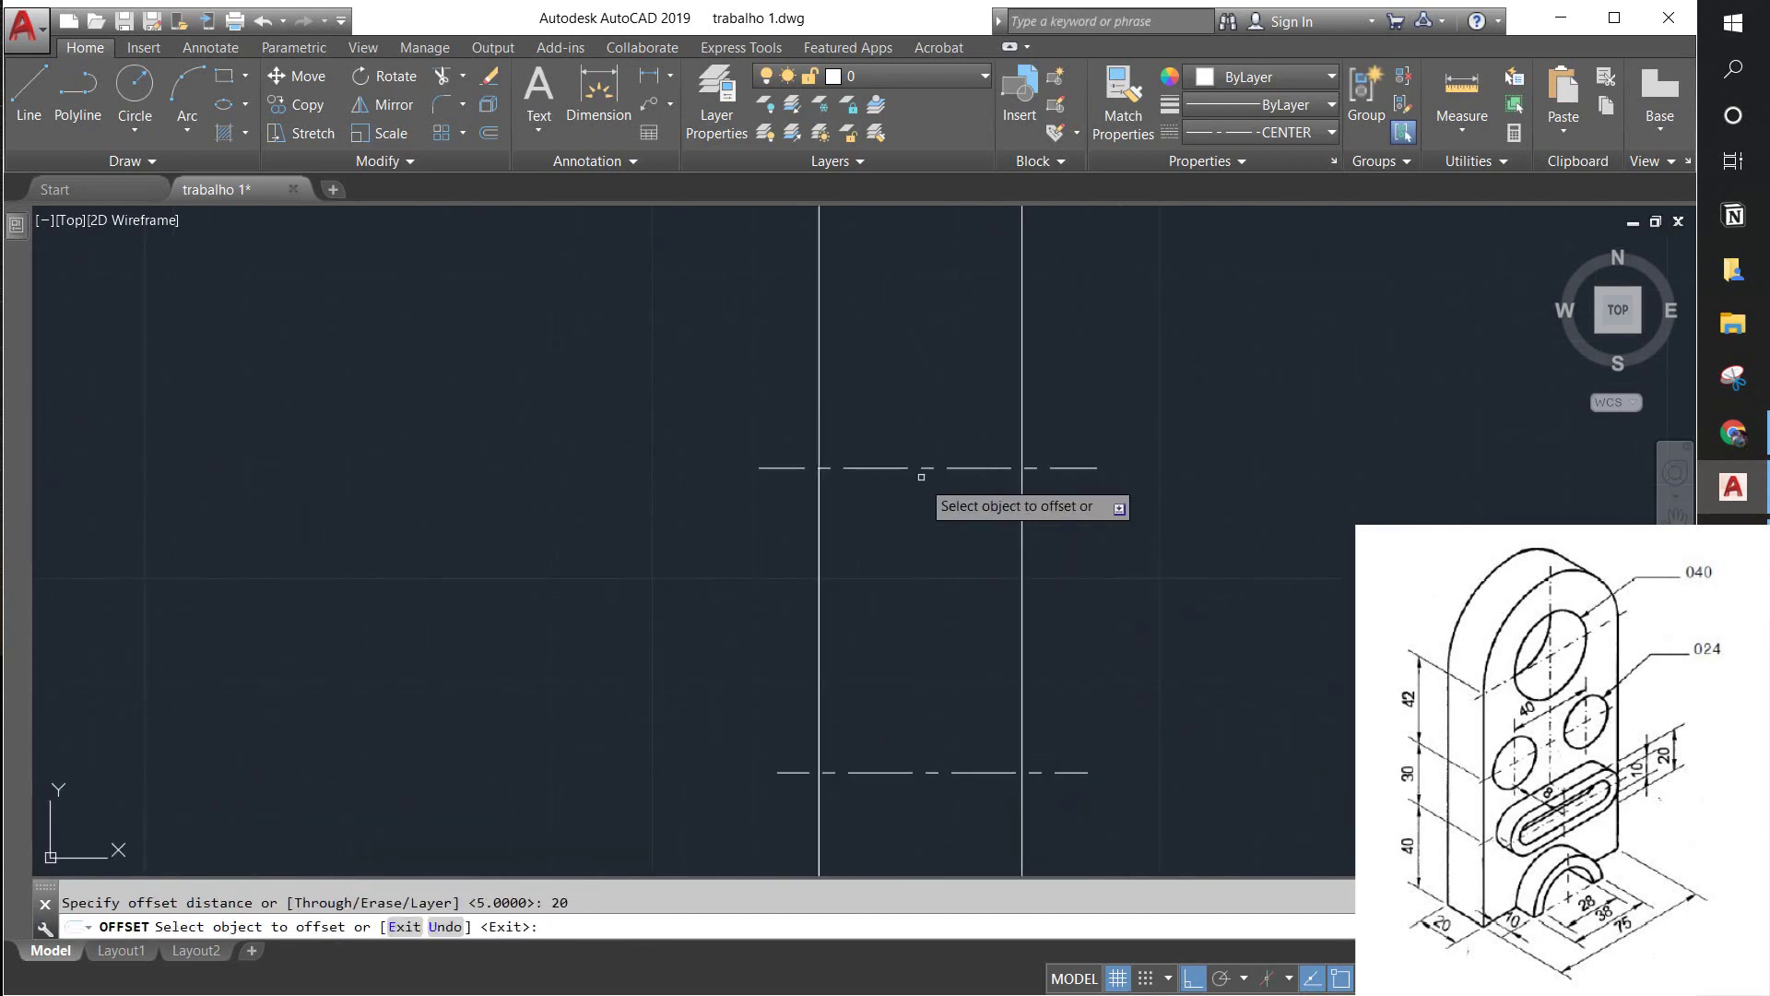
click(909, 468)
click(900, 584)
Pick a side-view line as the source for property matching
key(Escape)
scroll(1020, 584, down, 3)
click(888, 314)
scroll(867, 415, down, 1)
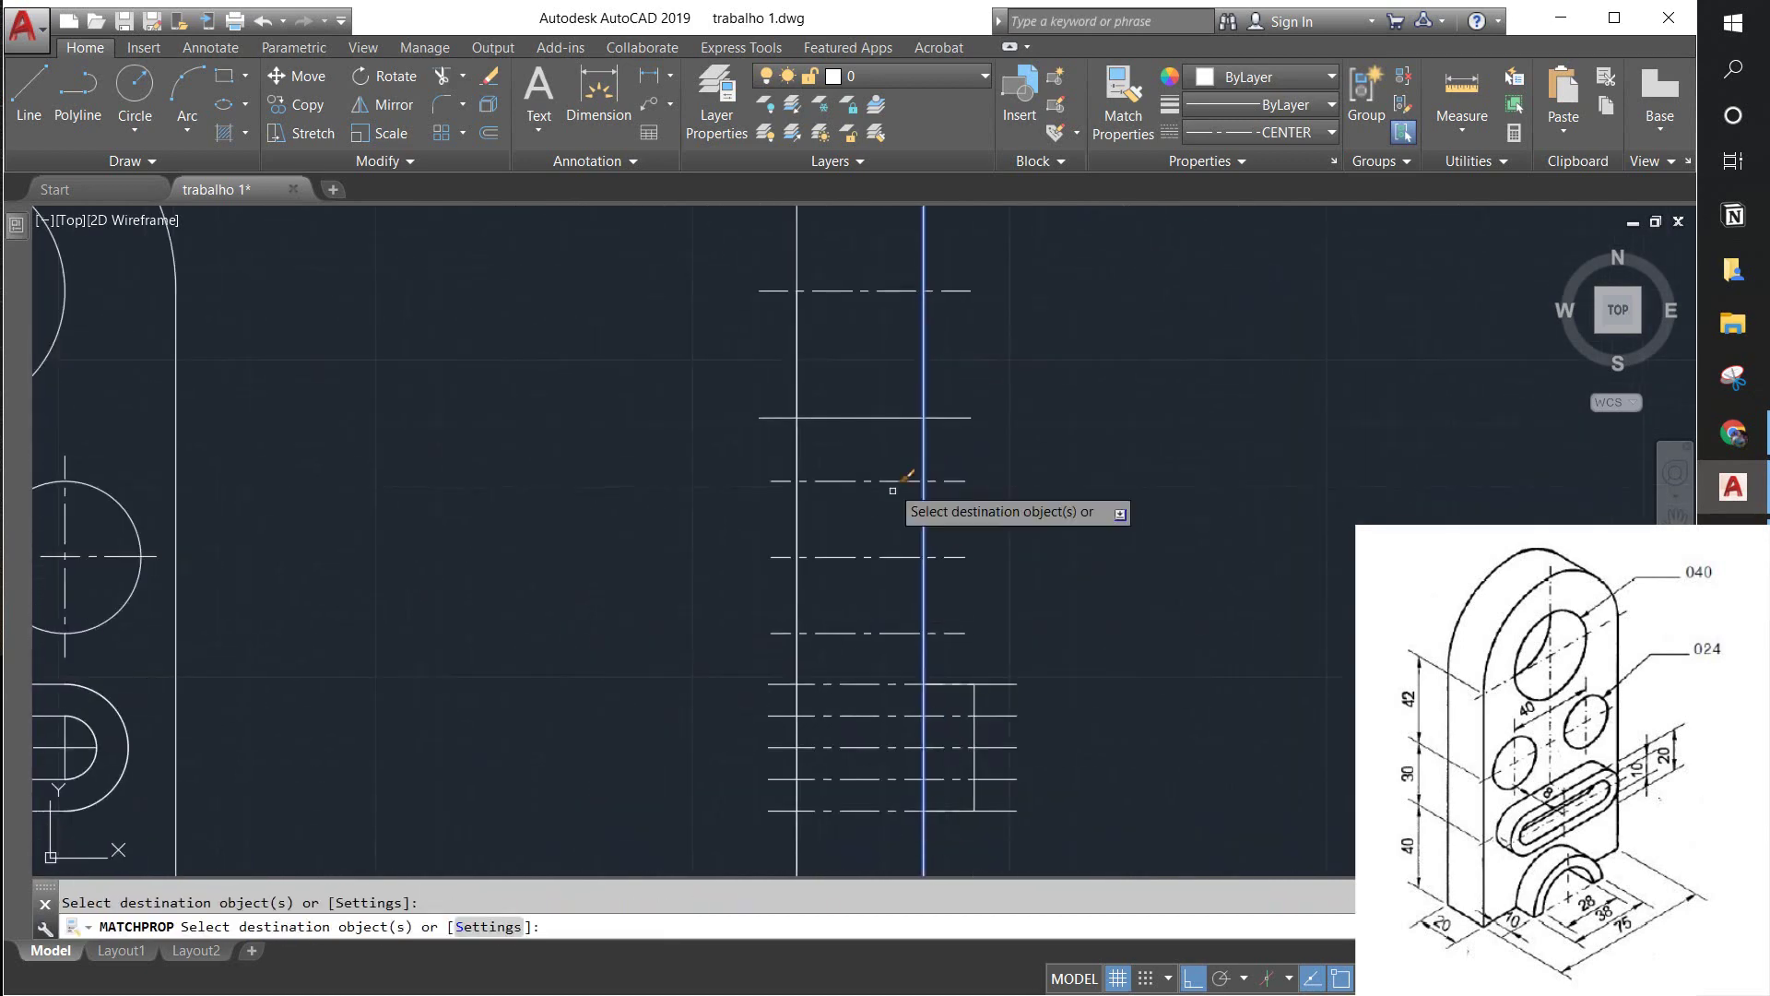
scroll(890, 498, down, 1)
scroll(998, 556, up, 1)
scroll(916, 591, up, 1)
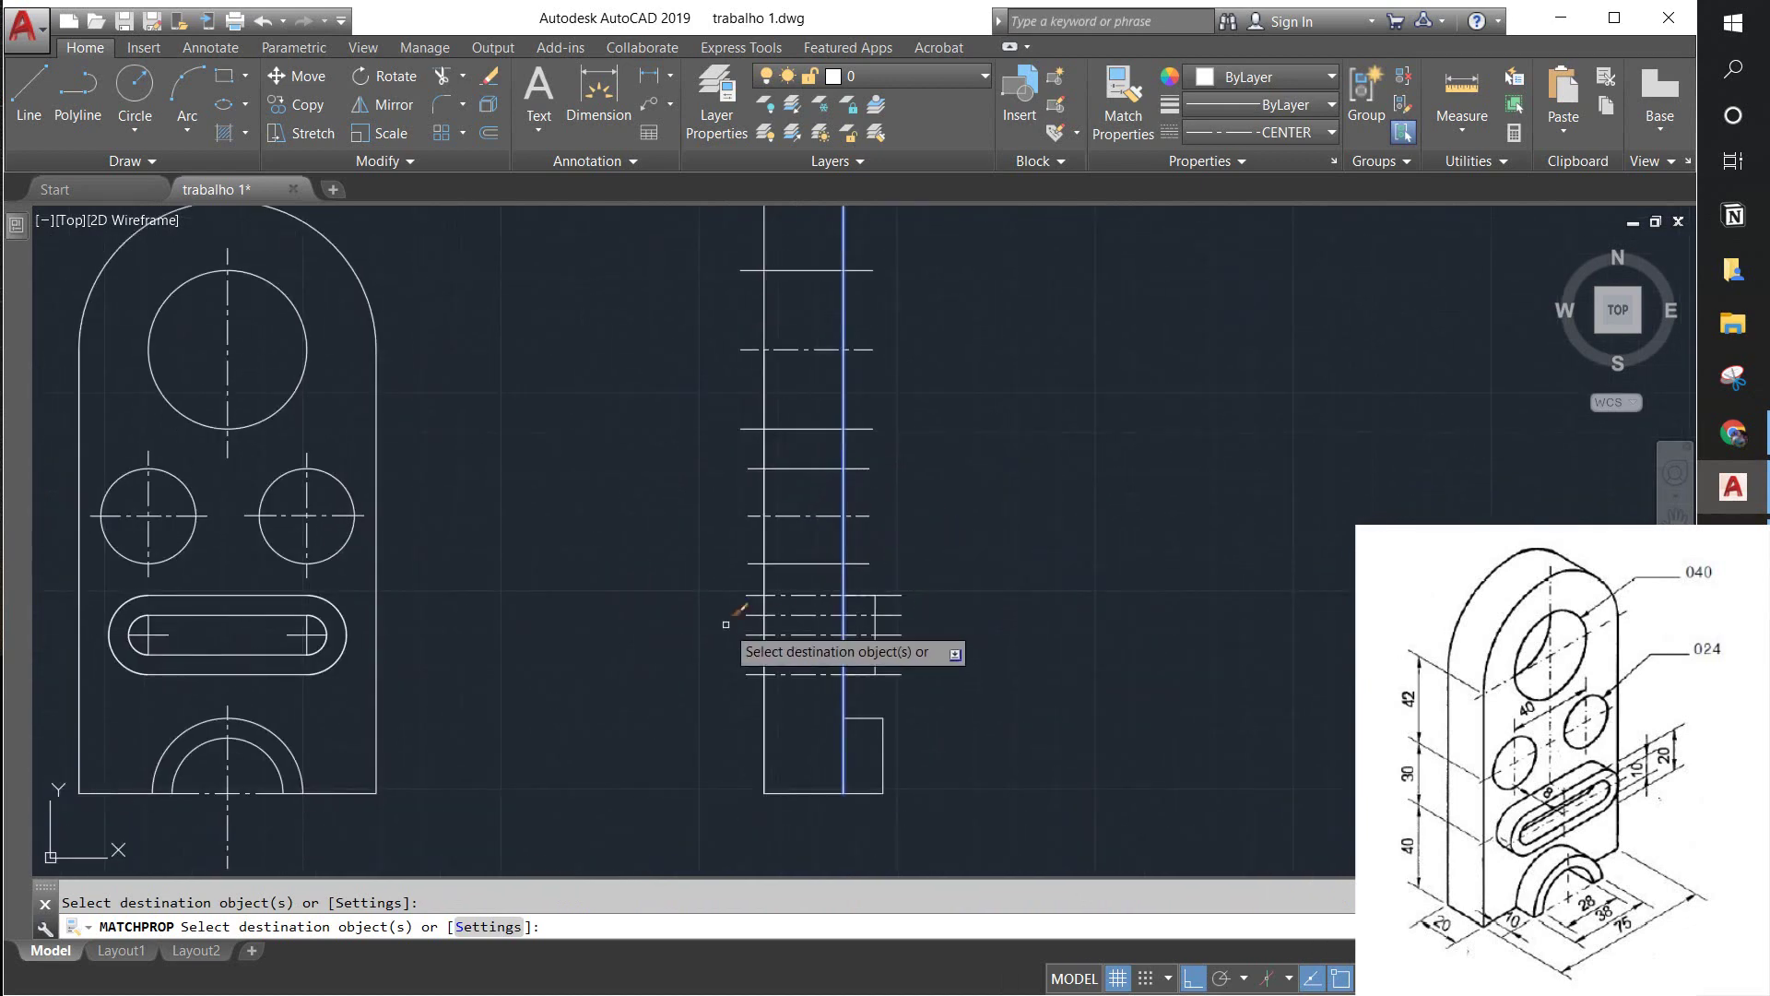
scroll(731, 613, up, 3)
scroll(779, 601, down, 3)
scroll(858, 535, down, 1)
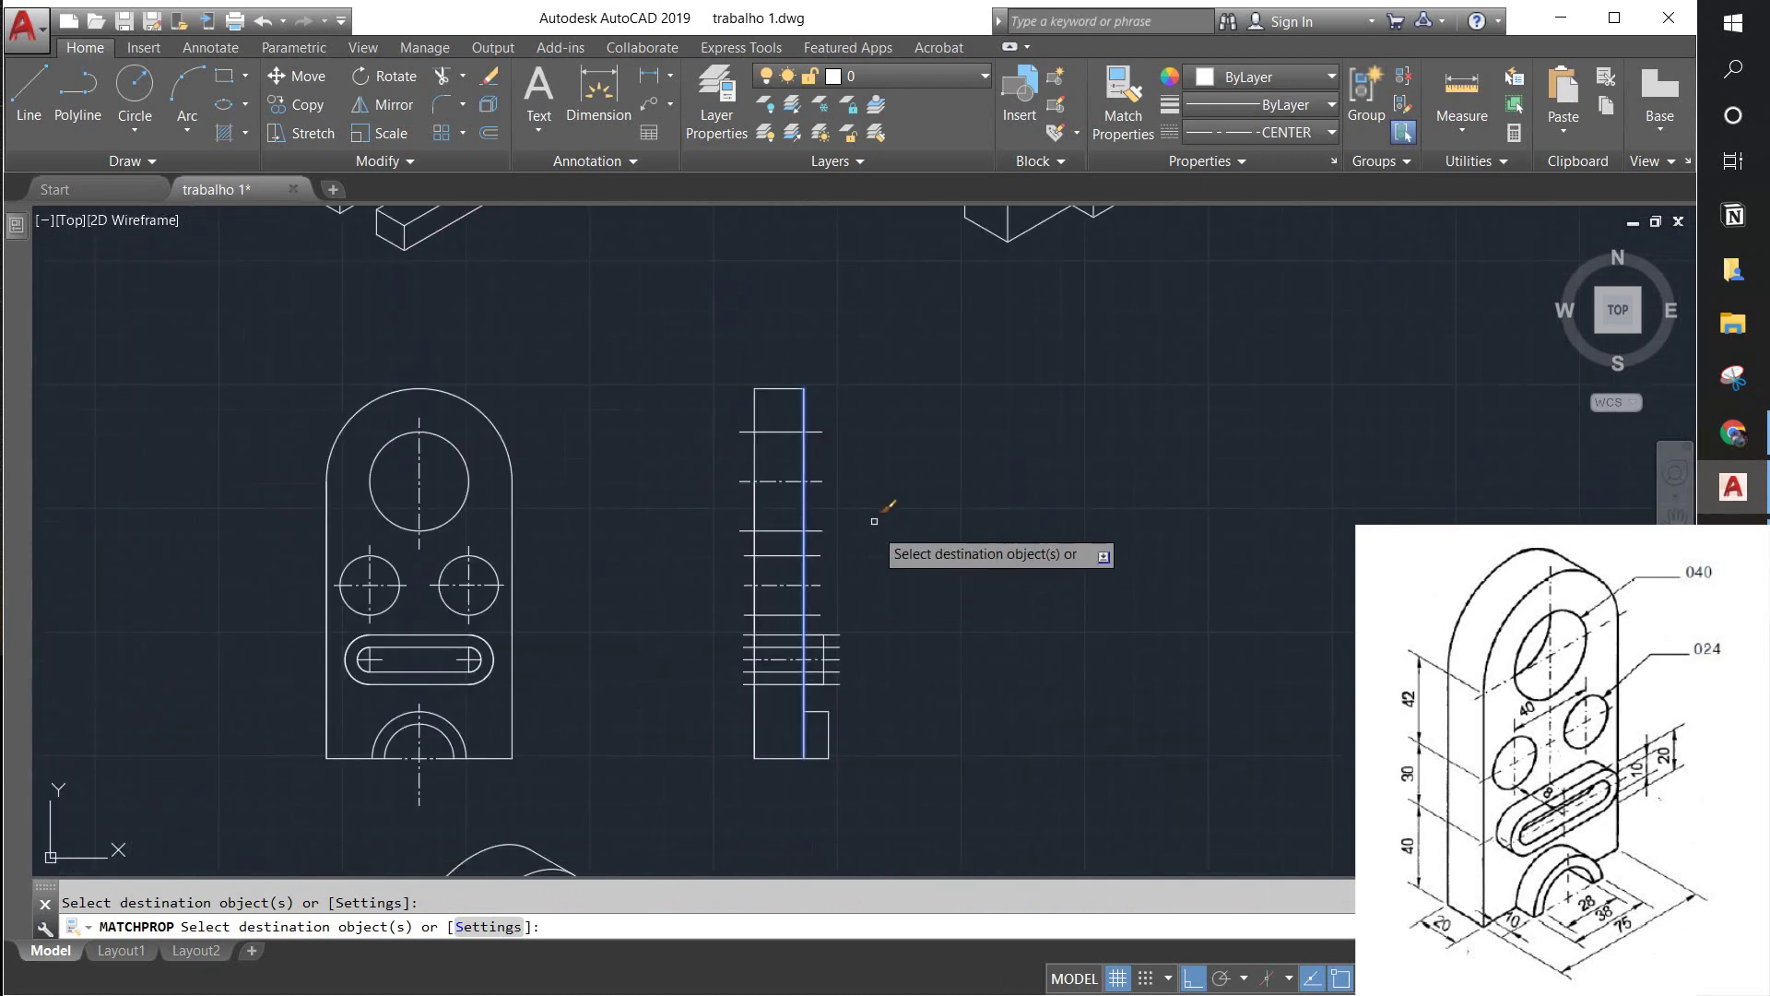
Make the hidden layer current and select side-view lines for matching
click(913, 75)
click(867, 157)
scroll(890, 461, down, 1)
click(892, 455)
key(Escape)
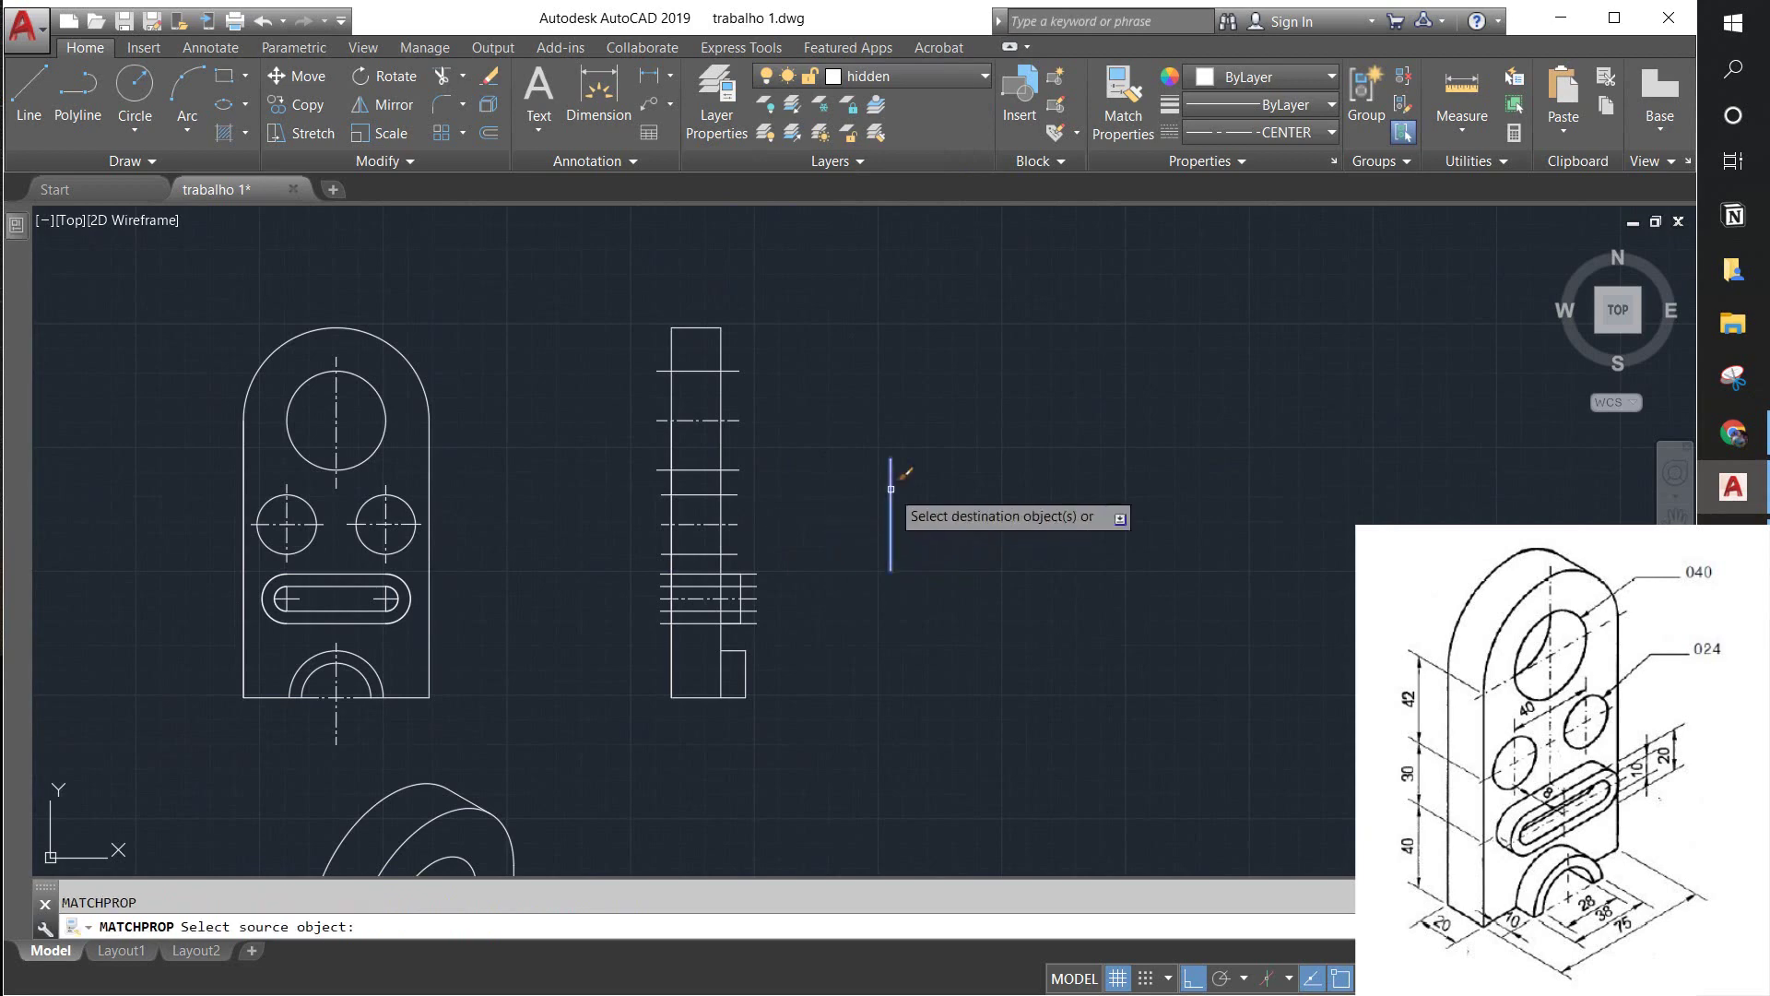
scroll(823, 400, up, 4)
click(510, 310)
scroll(876, 452, down, 4)
key(Escape)
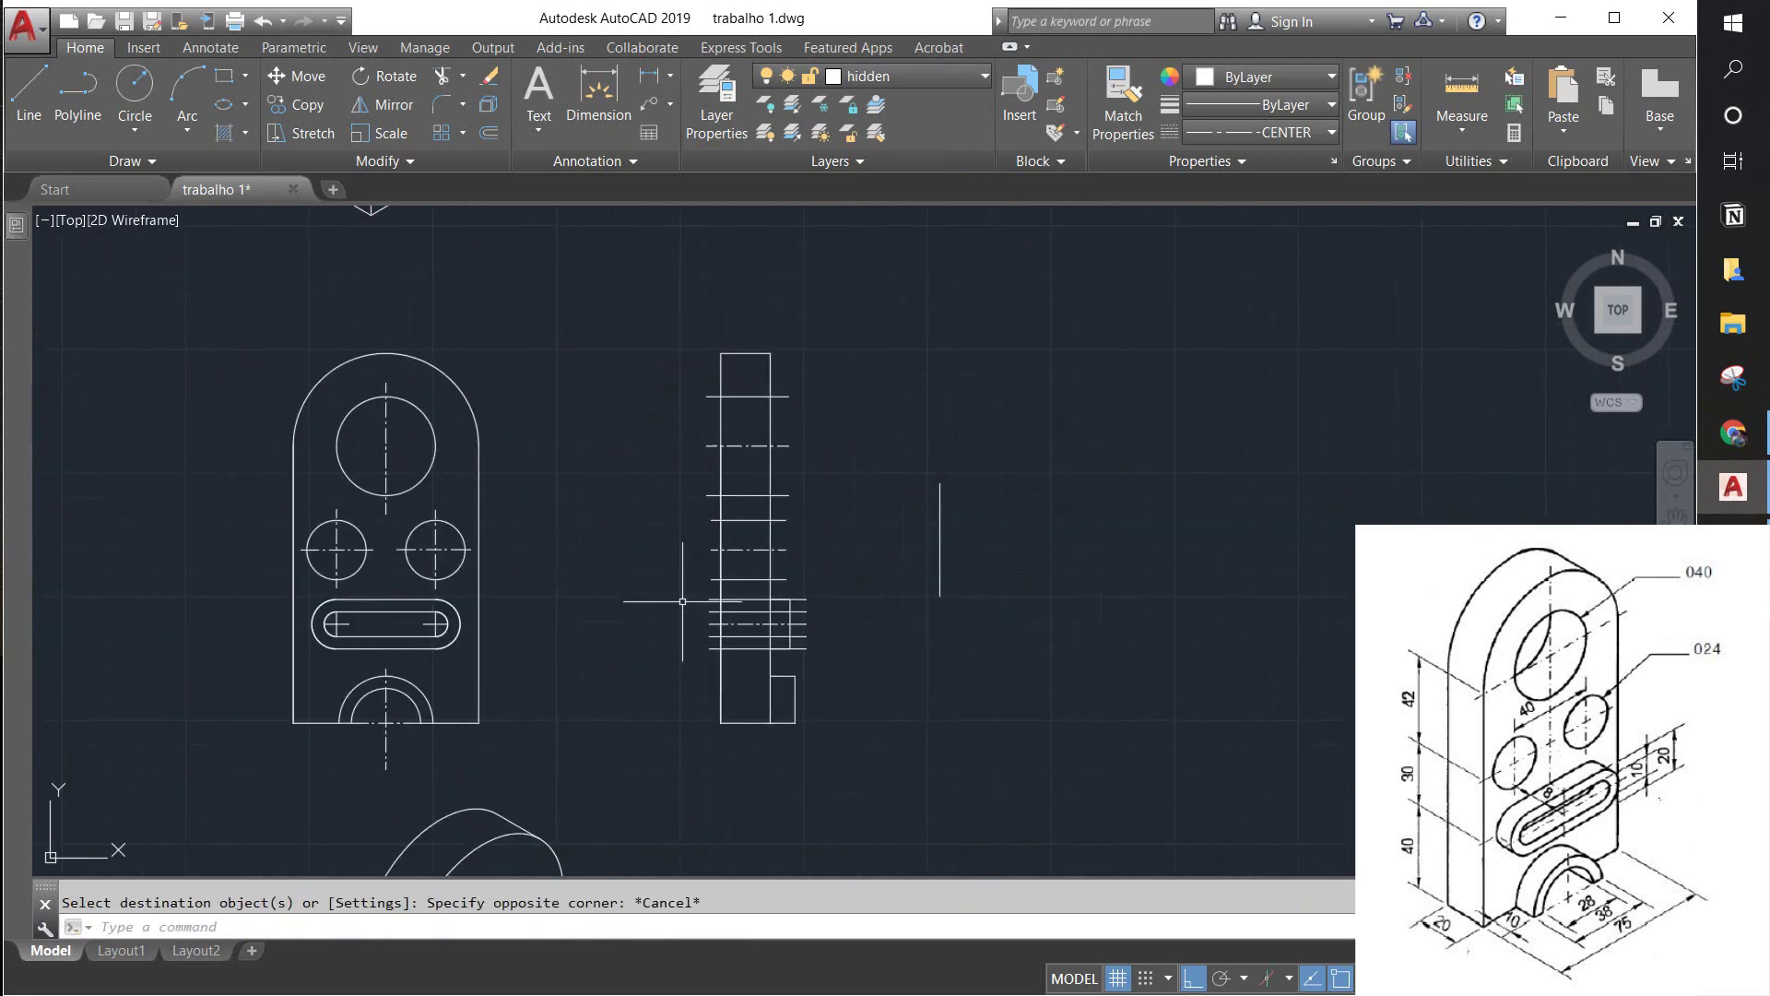
Trim the overhanging line ends at the side-view outline, then select the right vertical line's properties
text(tr)
key(Return)
key(Return)
click(793, 373)
click(789, 595)
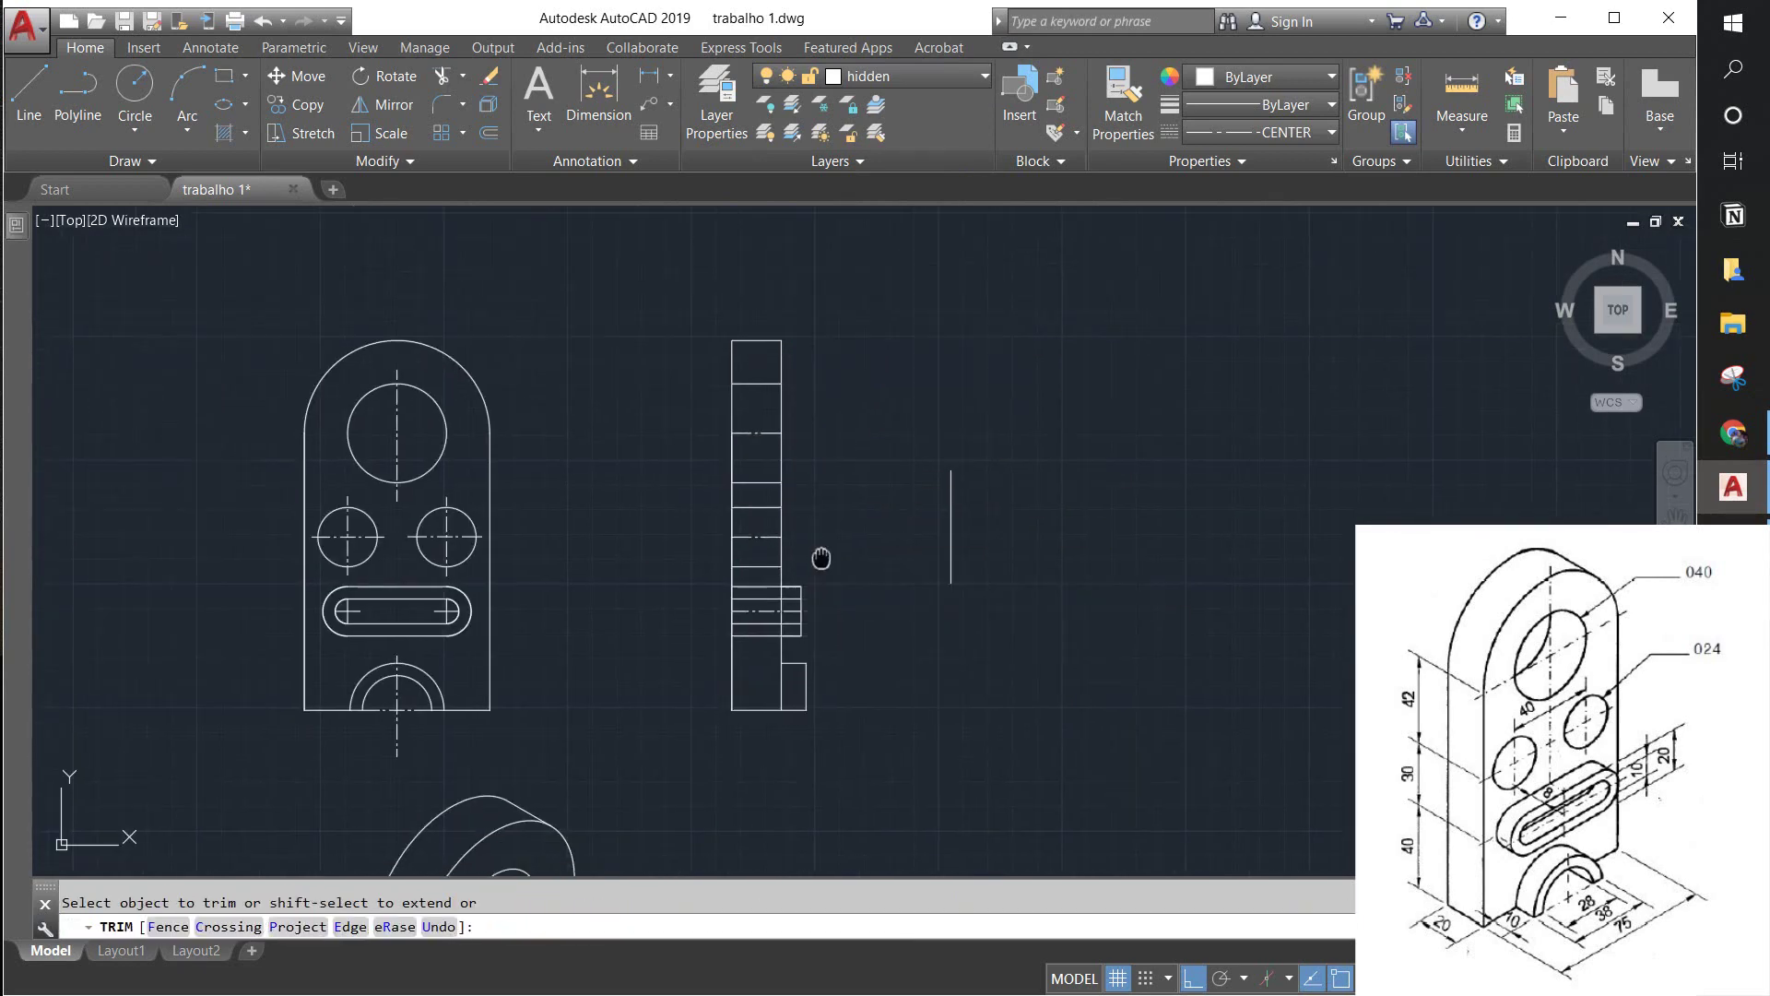
scroll(812, 558, up, 4)
scroll(878, 626, down, 3)
key(Escape)
click(1123, 469)
double_click(1123, 468)
click(201, 366)
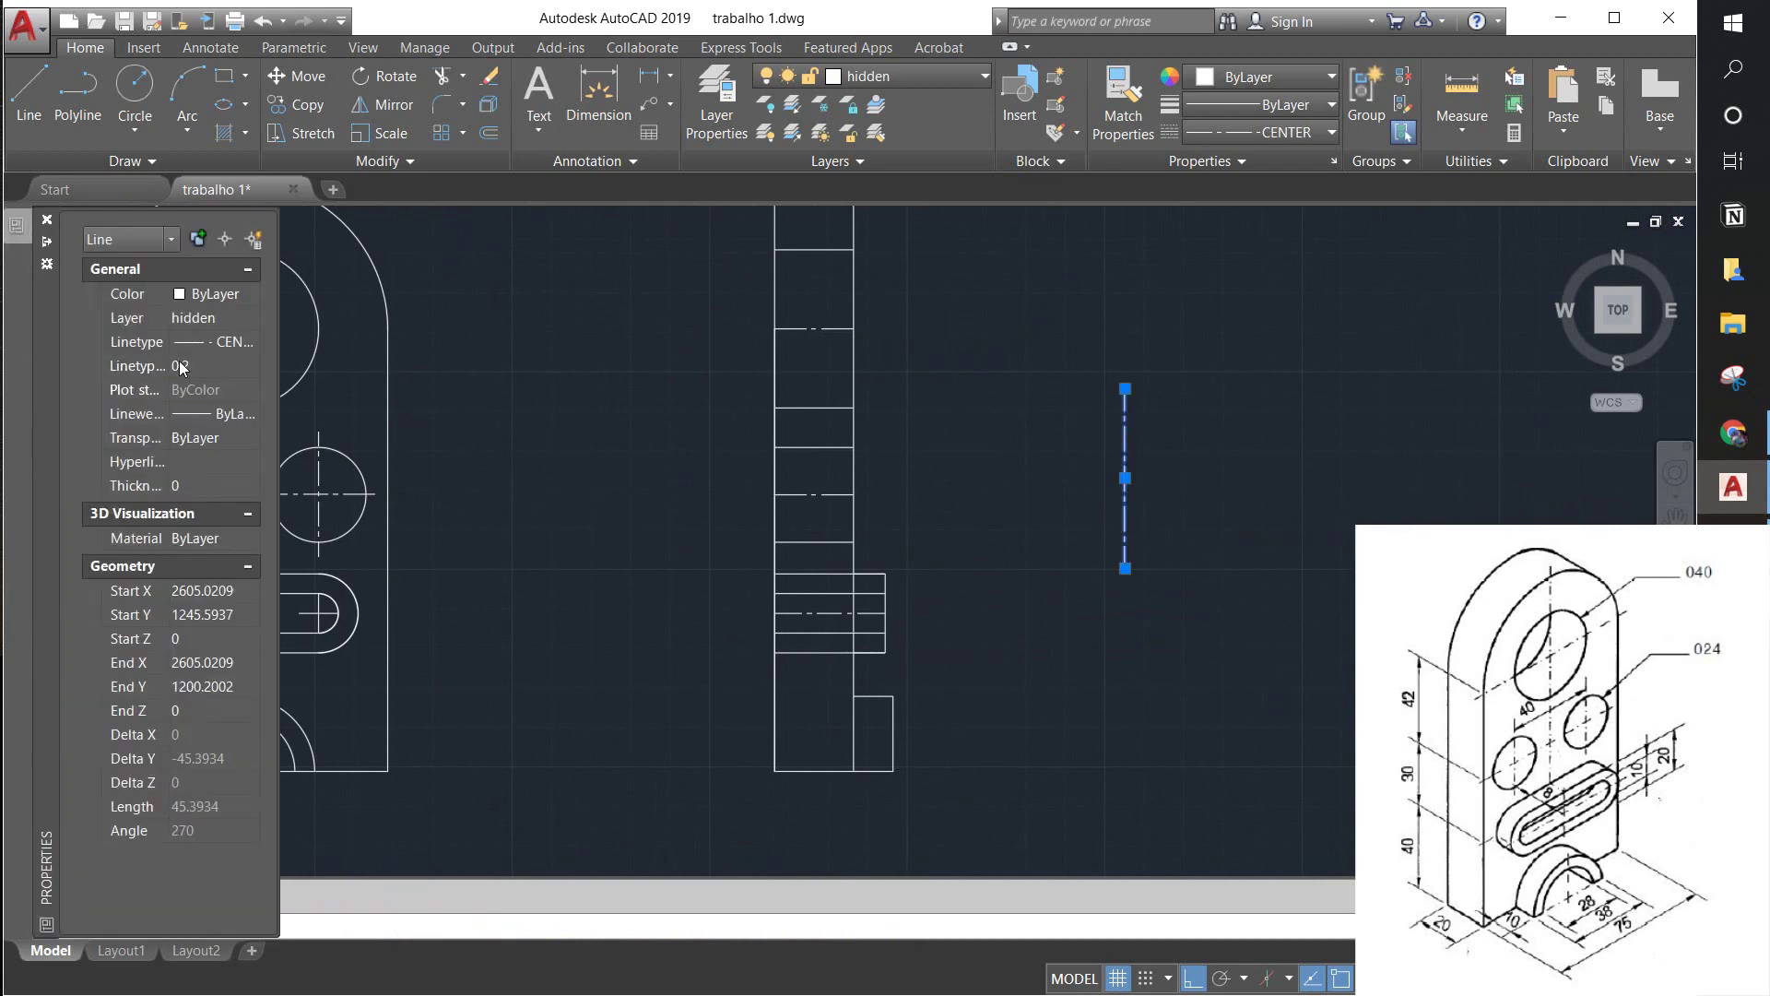
Apply the new linetype scale and paste the dashed line beside the side view, replacing the old one
key(Return)
key(Escape)
scroll(836, 620, up, 3)
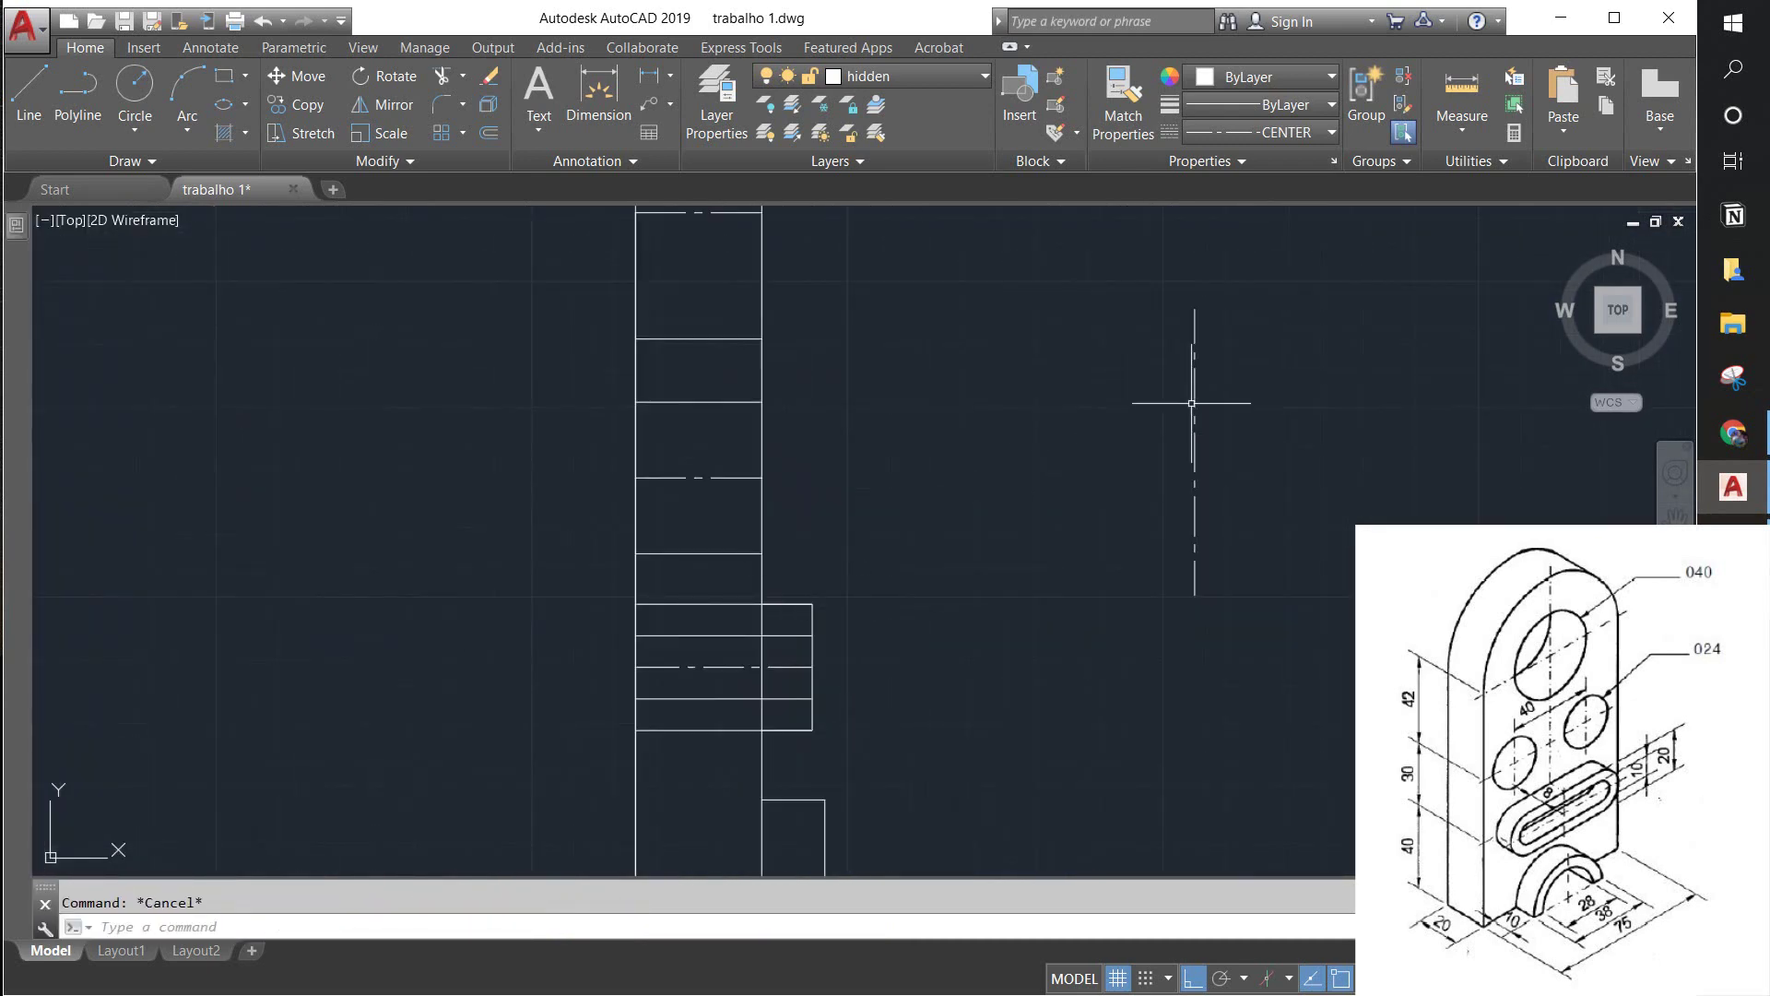
click(1184, 394)
key(Delete)
key(ctrl+v)
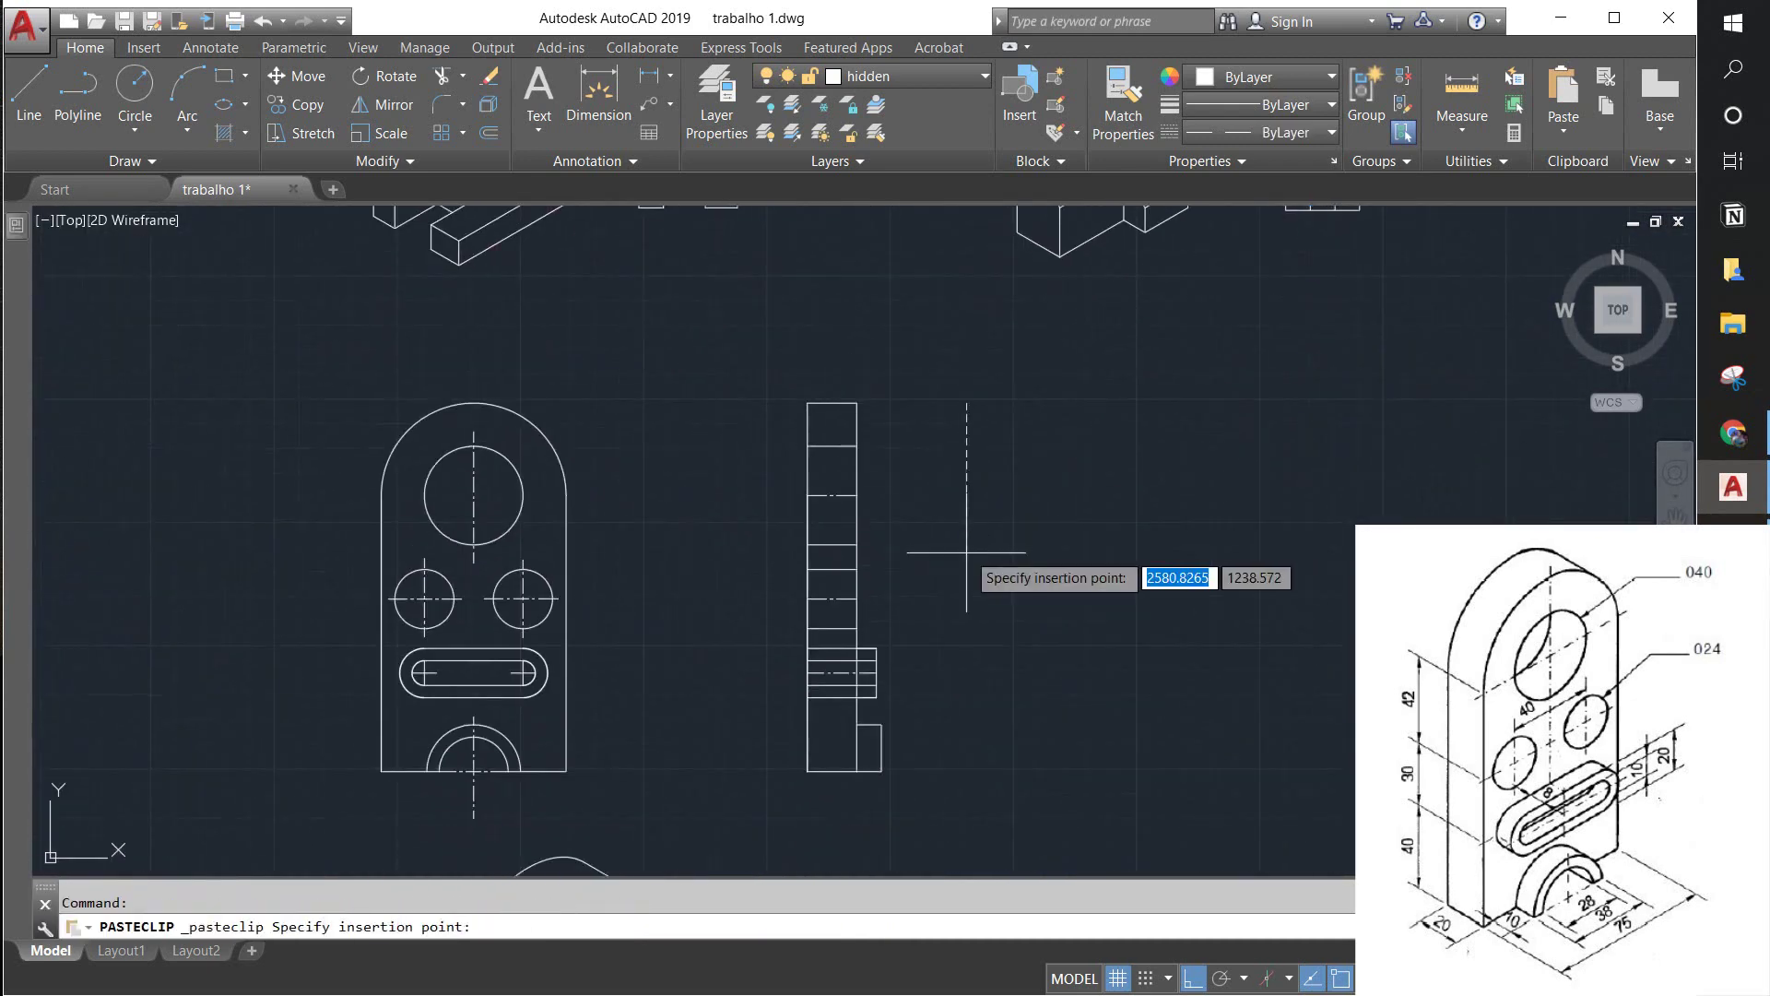
click(948, 572)
Match the dashed line's hidden style onto the side-view edge lines with MA
text(ma)
key(Return)
click(928, 514)
mouse_move(598, 682)
middle_down()
mouse_move(682, 410)
mouse_move(714, 418)
middle_up()
key(Escape)
Stretch the horizontal side-view lines' ends to new end points
click(793, 474)
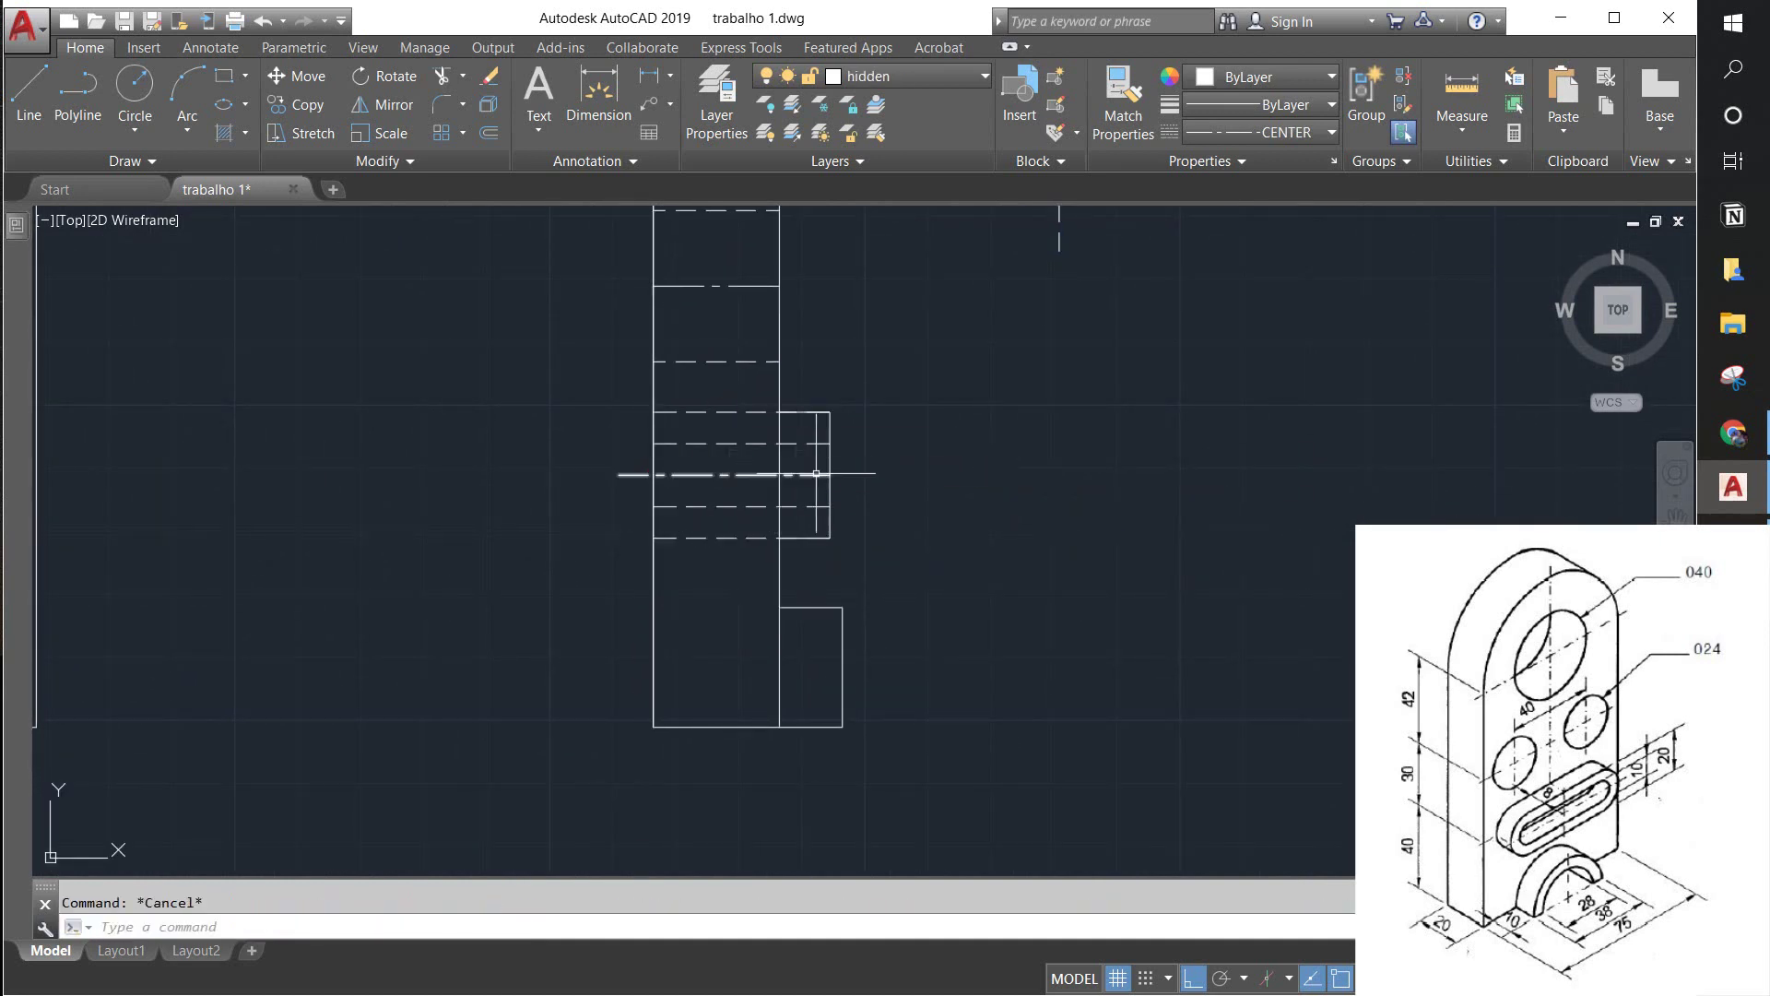
click(849, 473)
key(Escape)
middle_drag(709, 285, 722, 557)
click(722, 558)
click(792, 558)
key(Escape)
scroll(787, 487, down, 3)
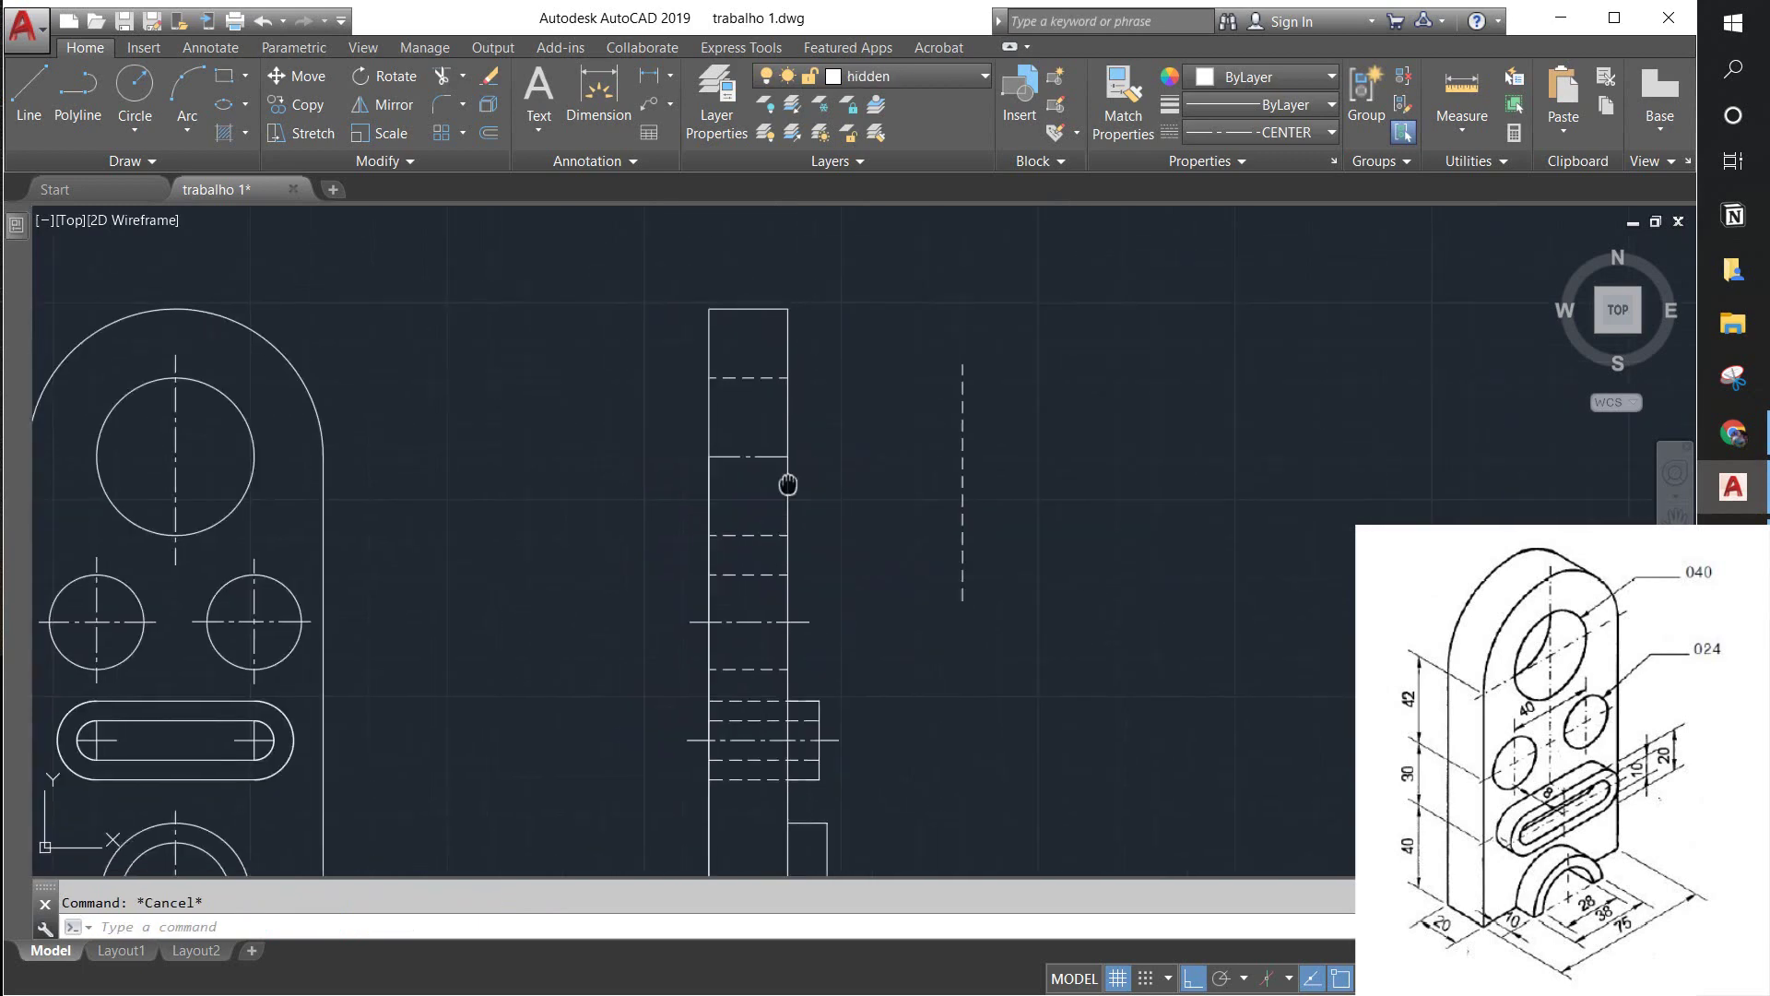
click(729, 528)
click(690, 528)
key(Escape)
Save the drawing and shift the view up and left
click(920, 584)
scroll(1015, 461, down, 3)
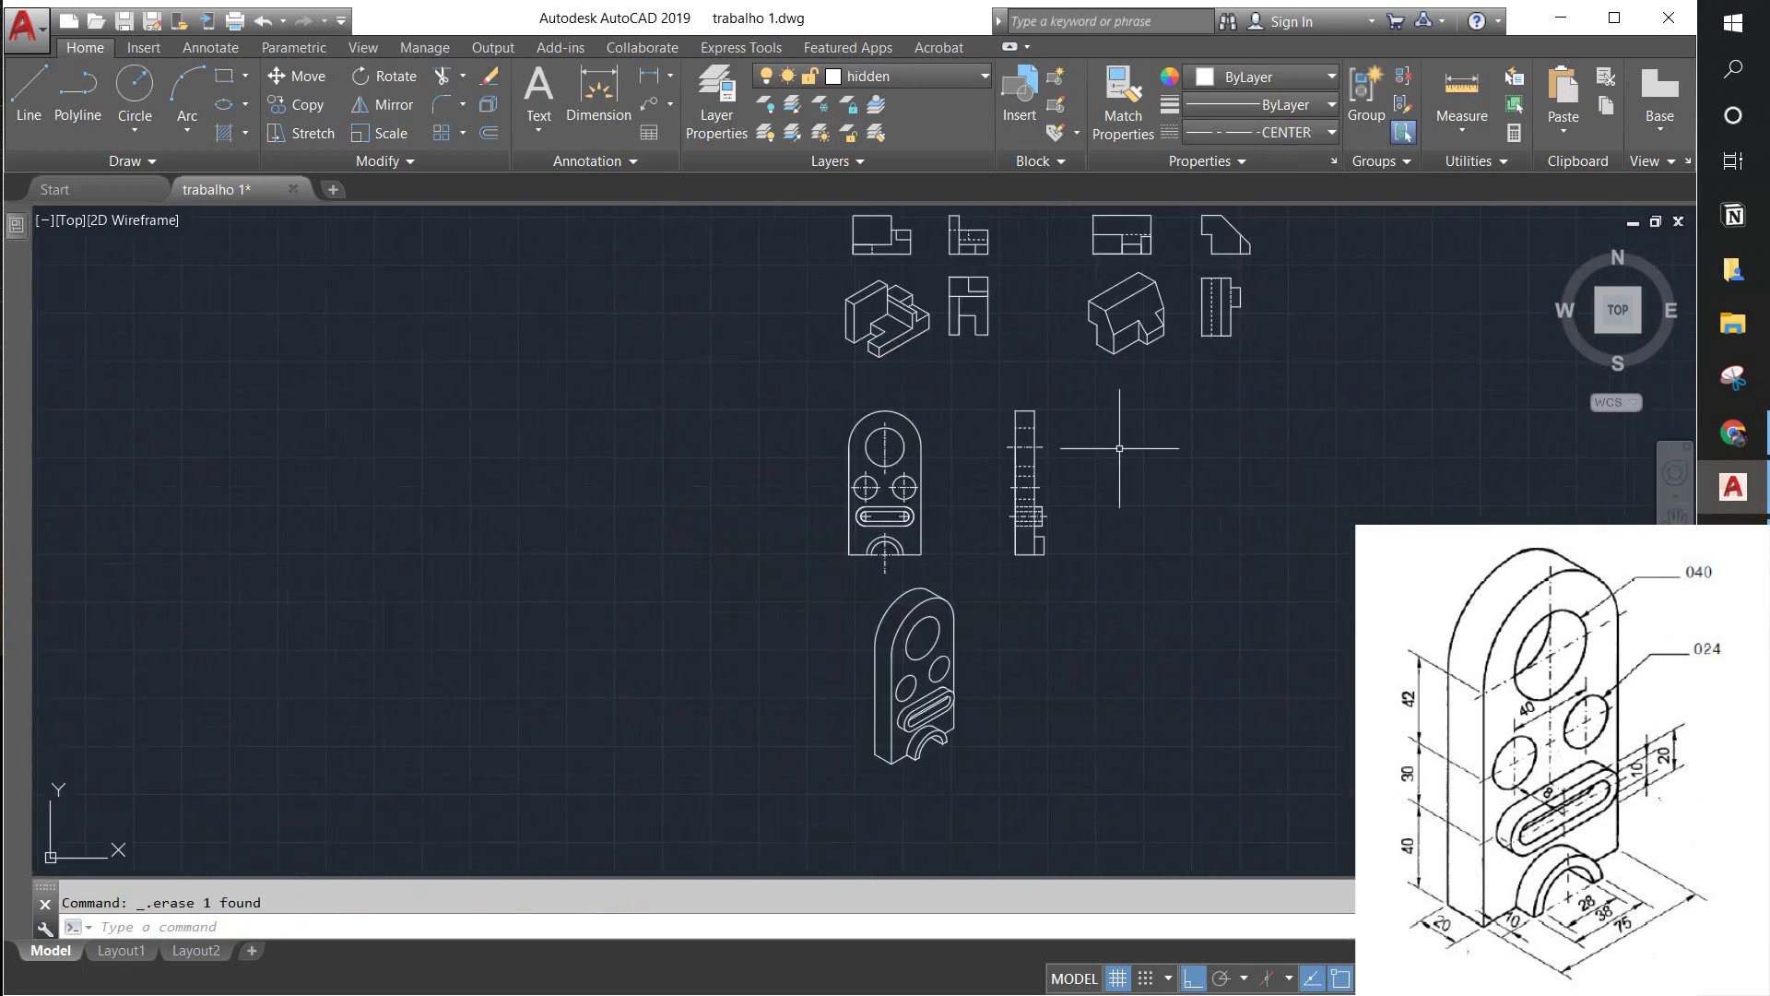
scroll(971, 442, up, 2)
key(ctrl+s)
middle_drag(970, 526, 949, 496)
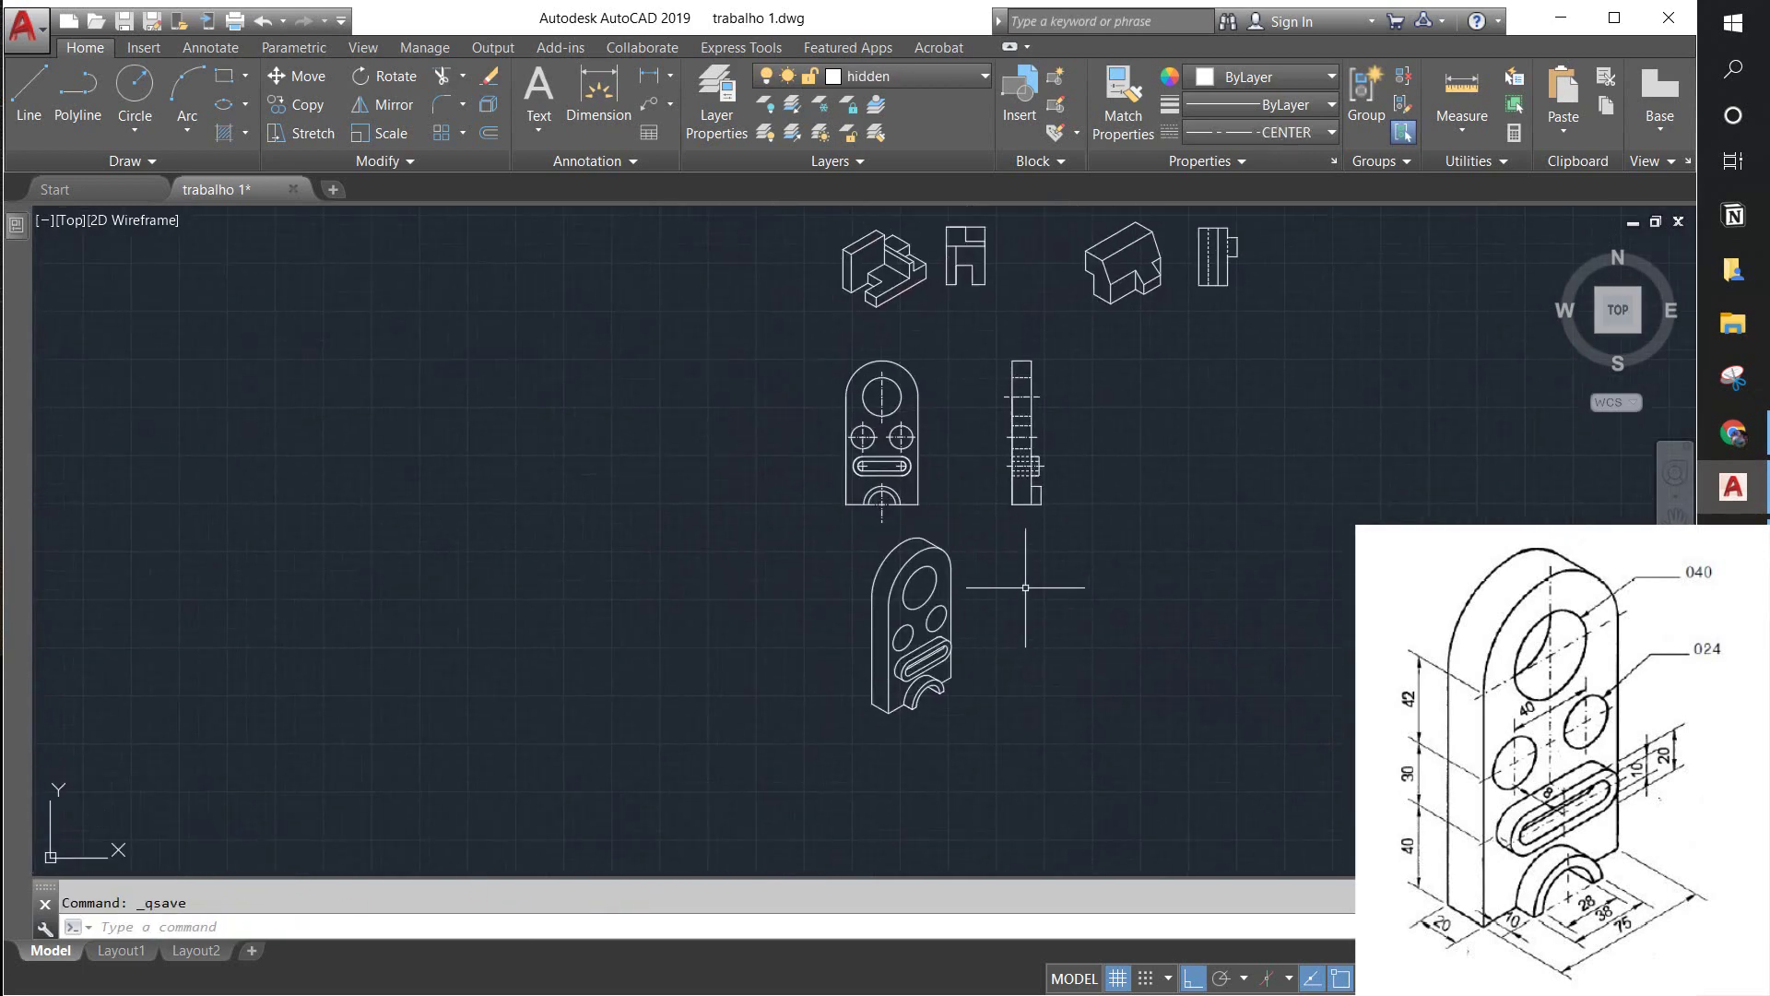
scroll(972, 496, down, 2)
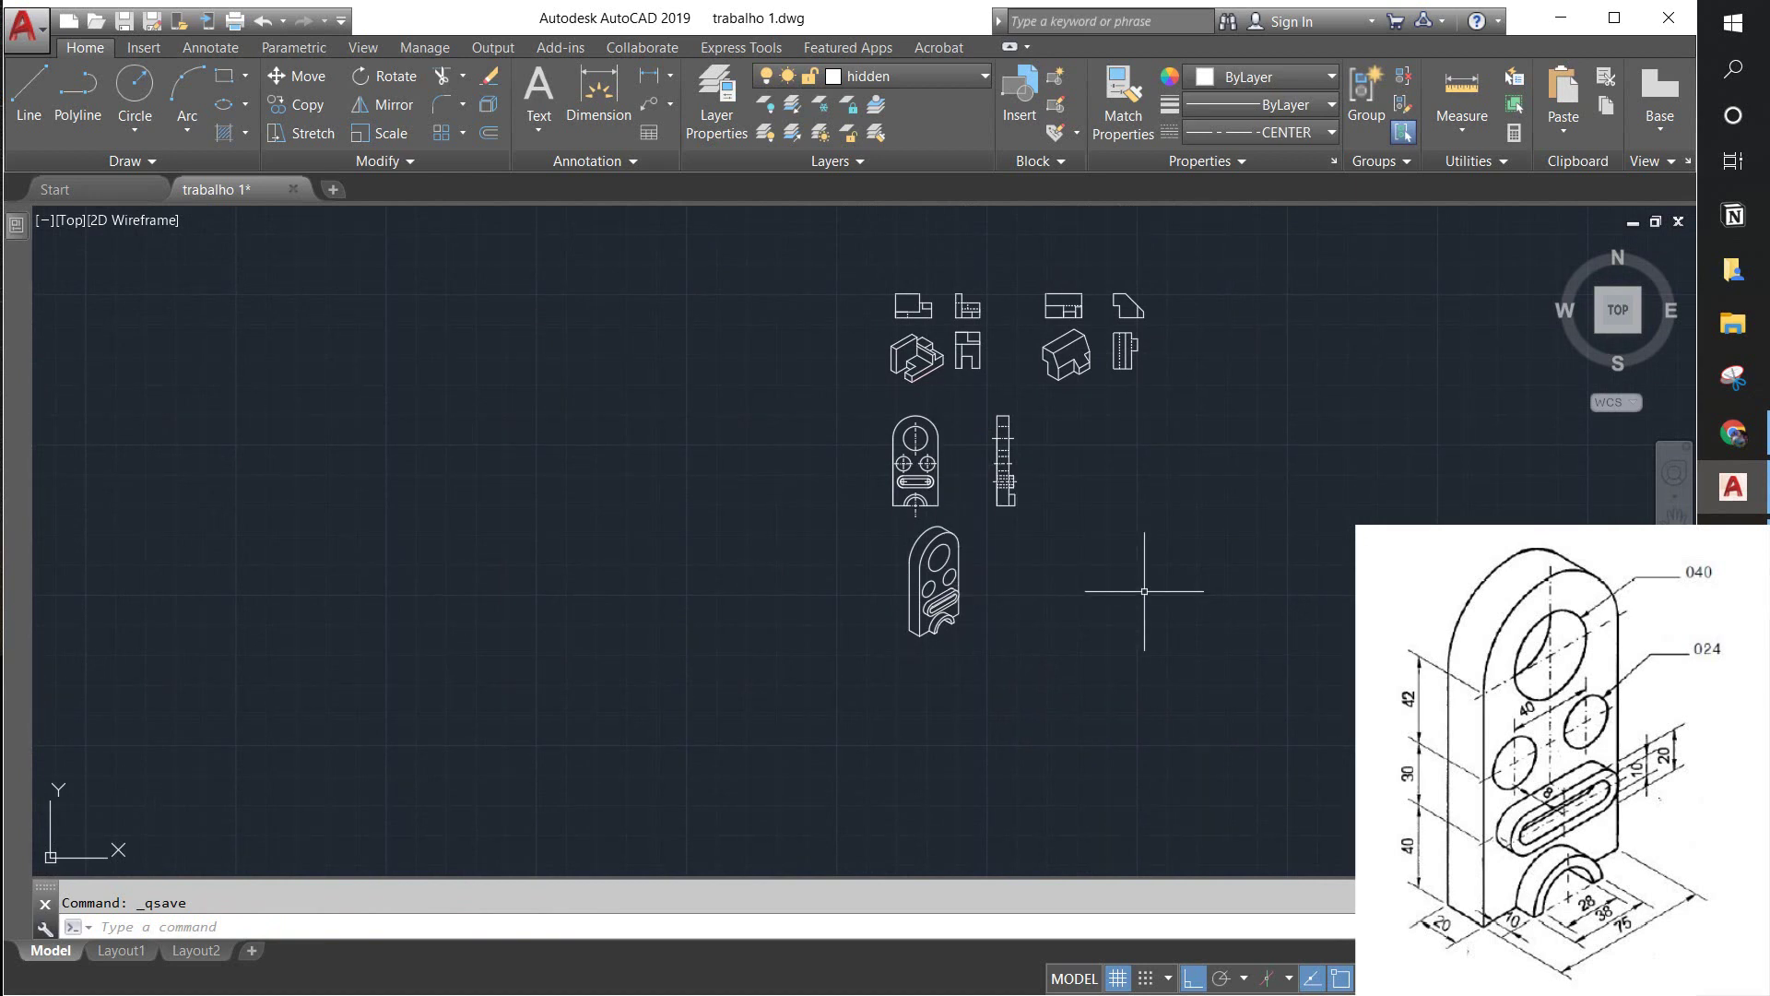
Delete a stray line beside the rectangle using a crossing selection
scroll(1015, 567, up, 2)
key(l)
key(Return)
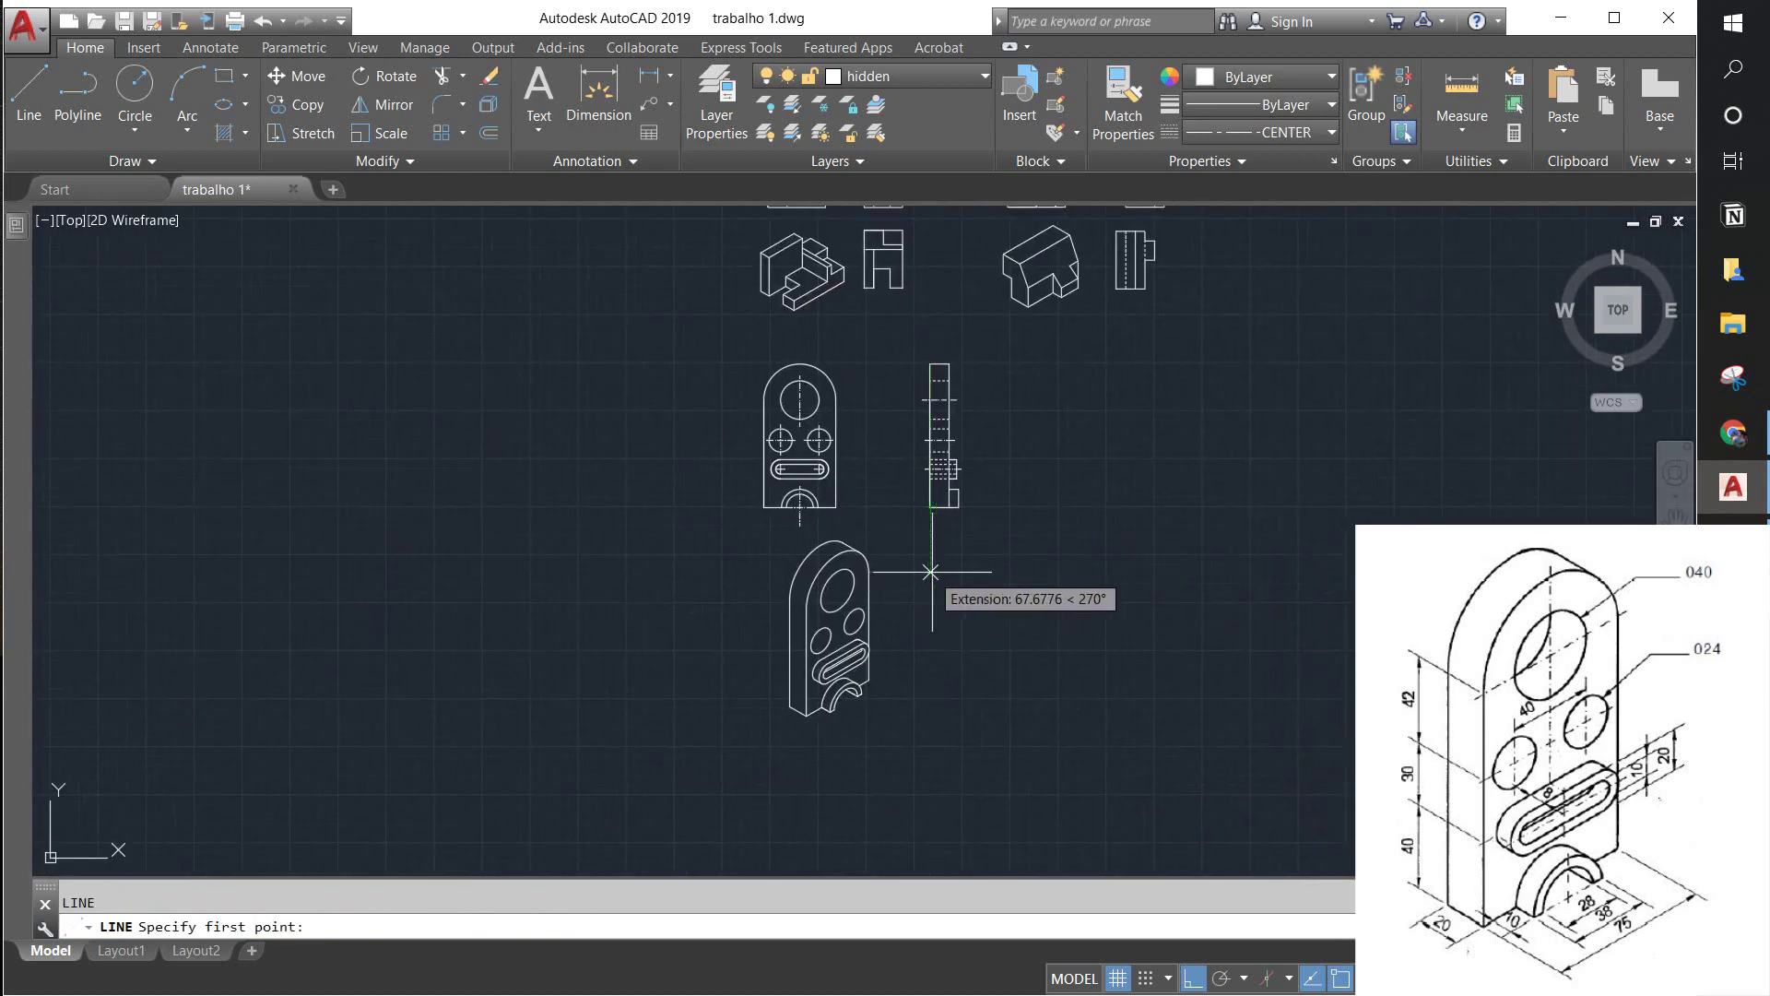
key(Escape)
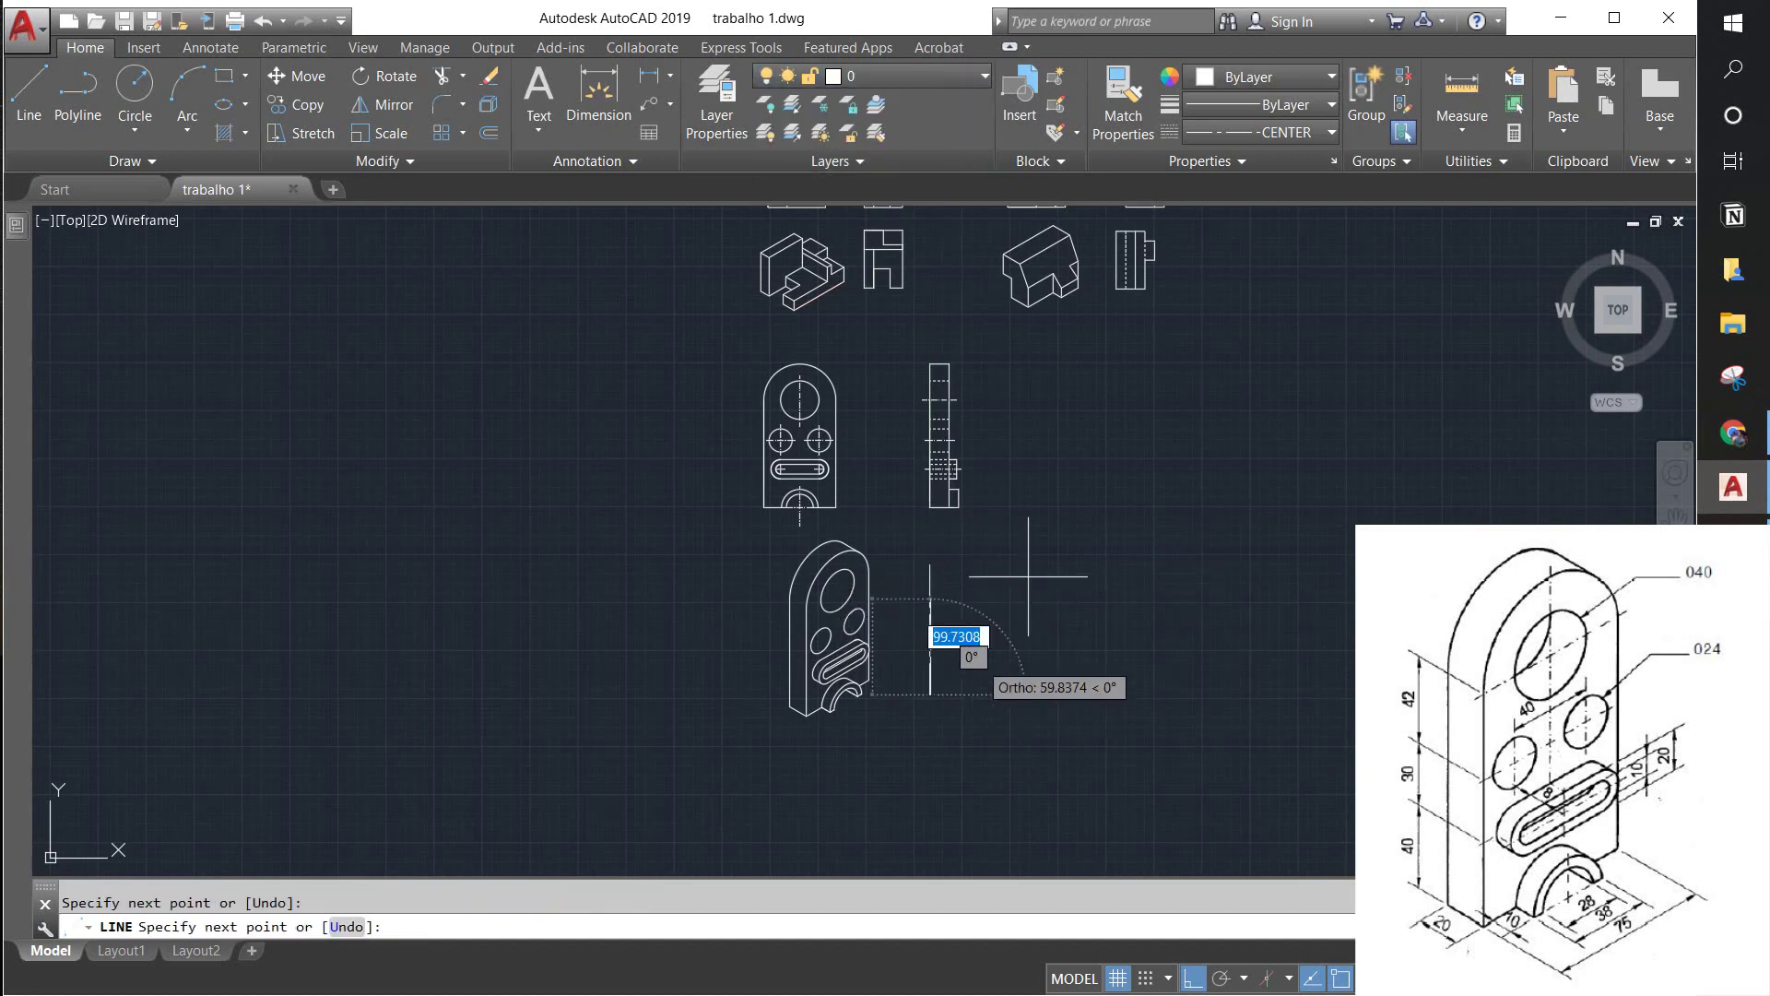
key(Escape)
click(975, 540)
click(896, 559)
key(Delete)
Try starting a line beside the rectangle, then pan over to the front and side views
key(l)
key(Return)
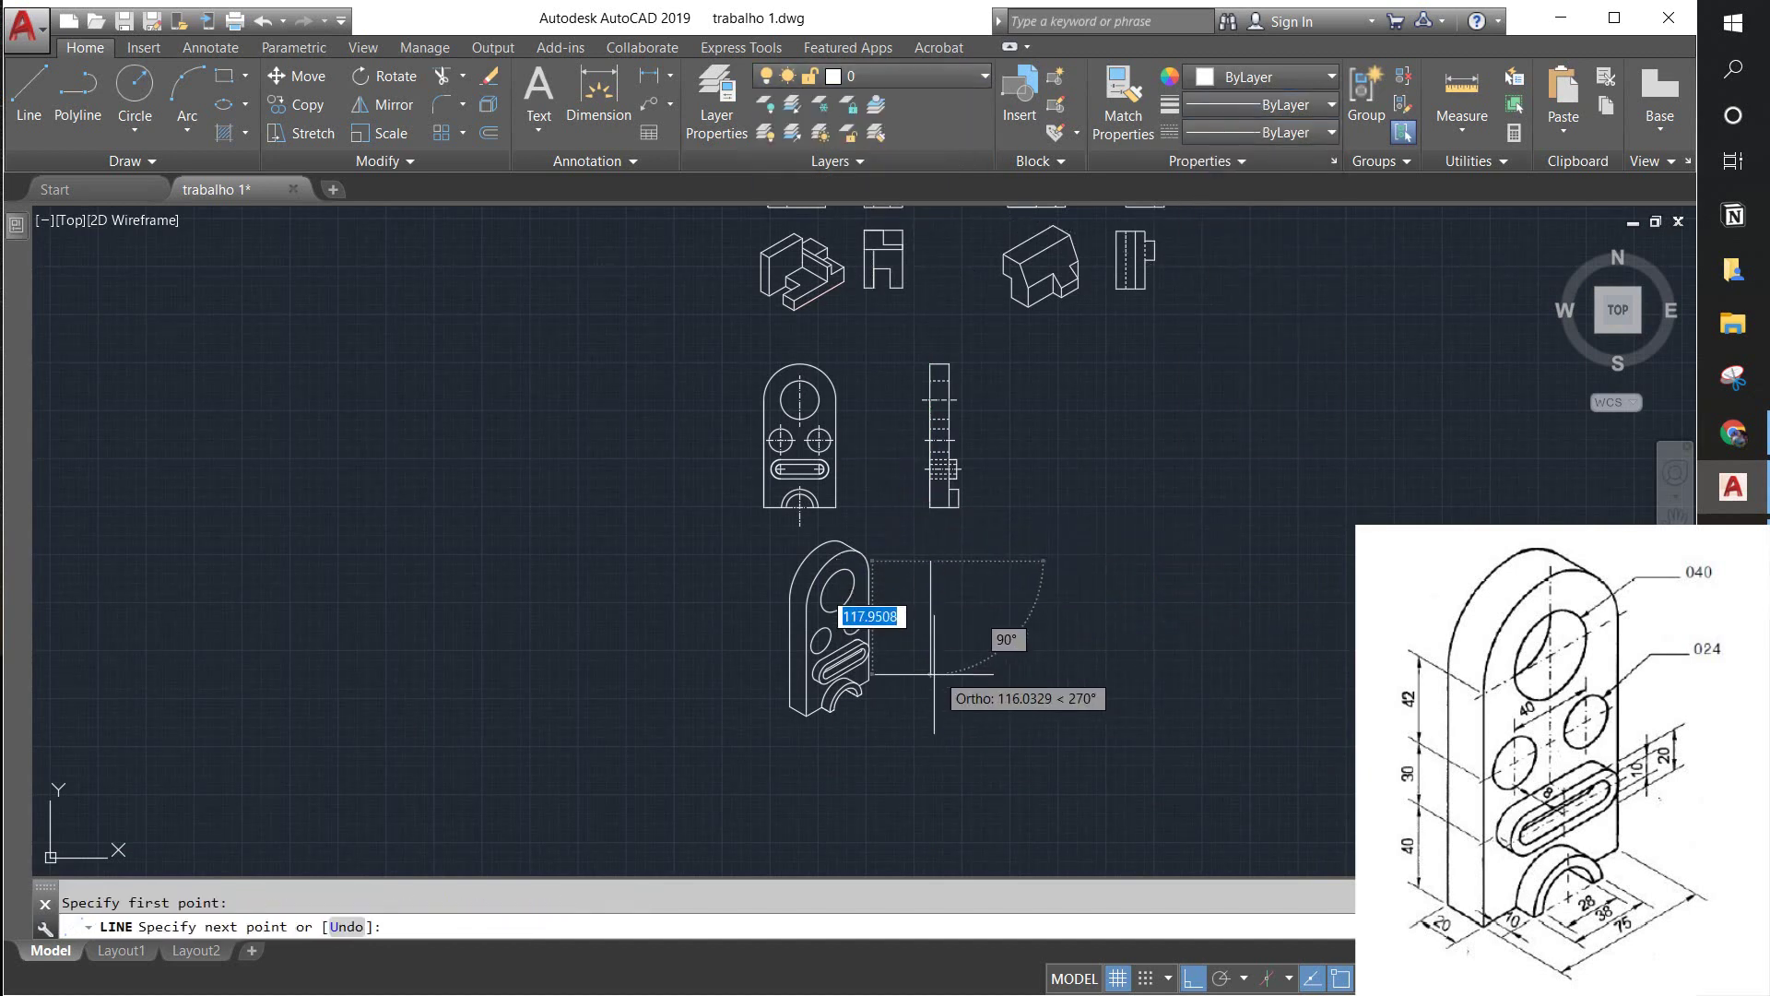
scroll(974, 621, up, 2)
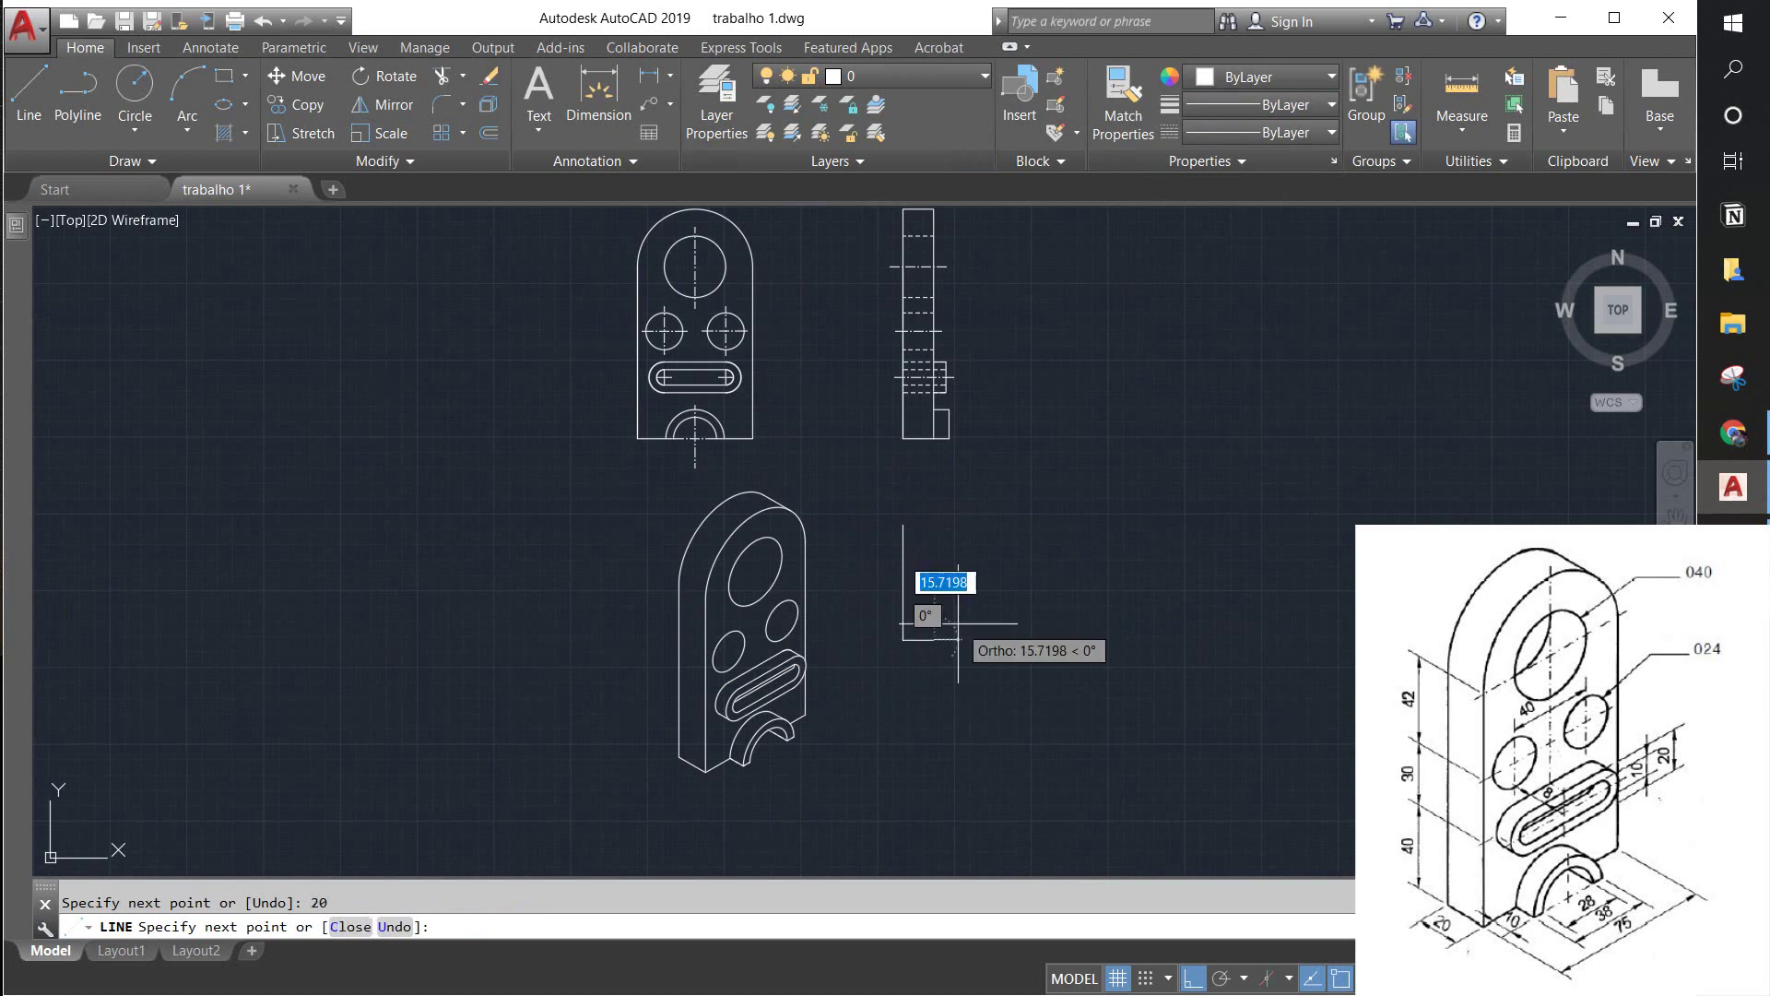
key(Escape)
scroll(849, 590, up, 4)
key(l)
key(Return)
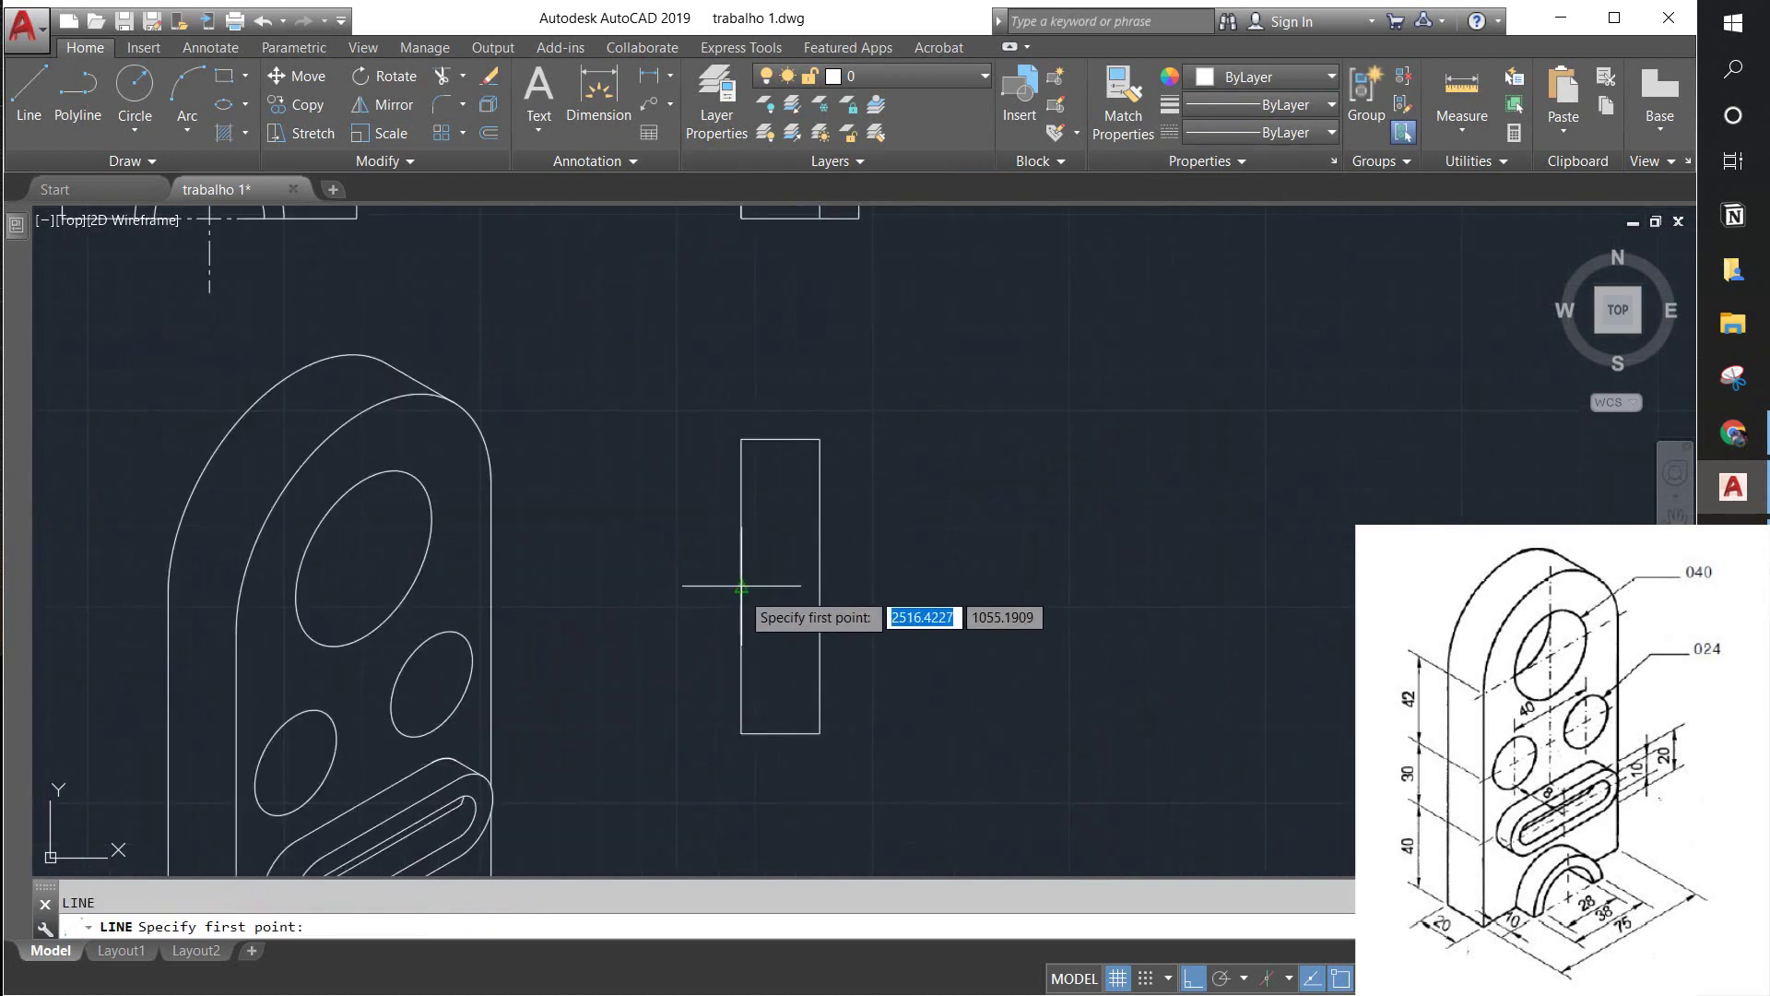
click(866, 584)
key(Escape)
middle_drag(781, 638, 652, 666)
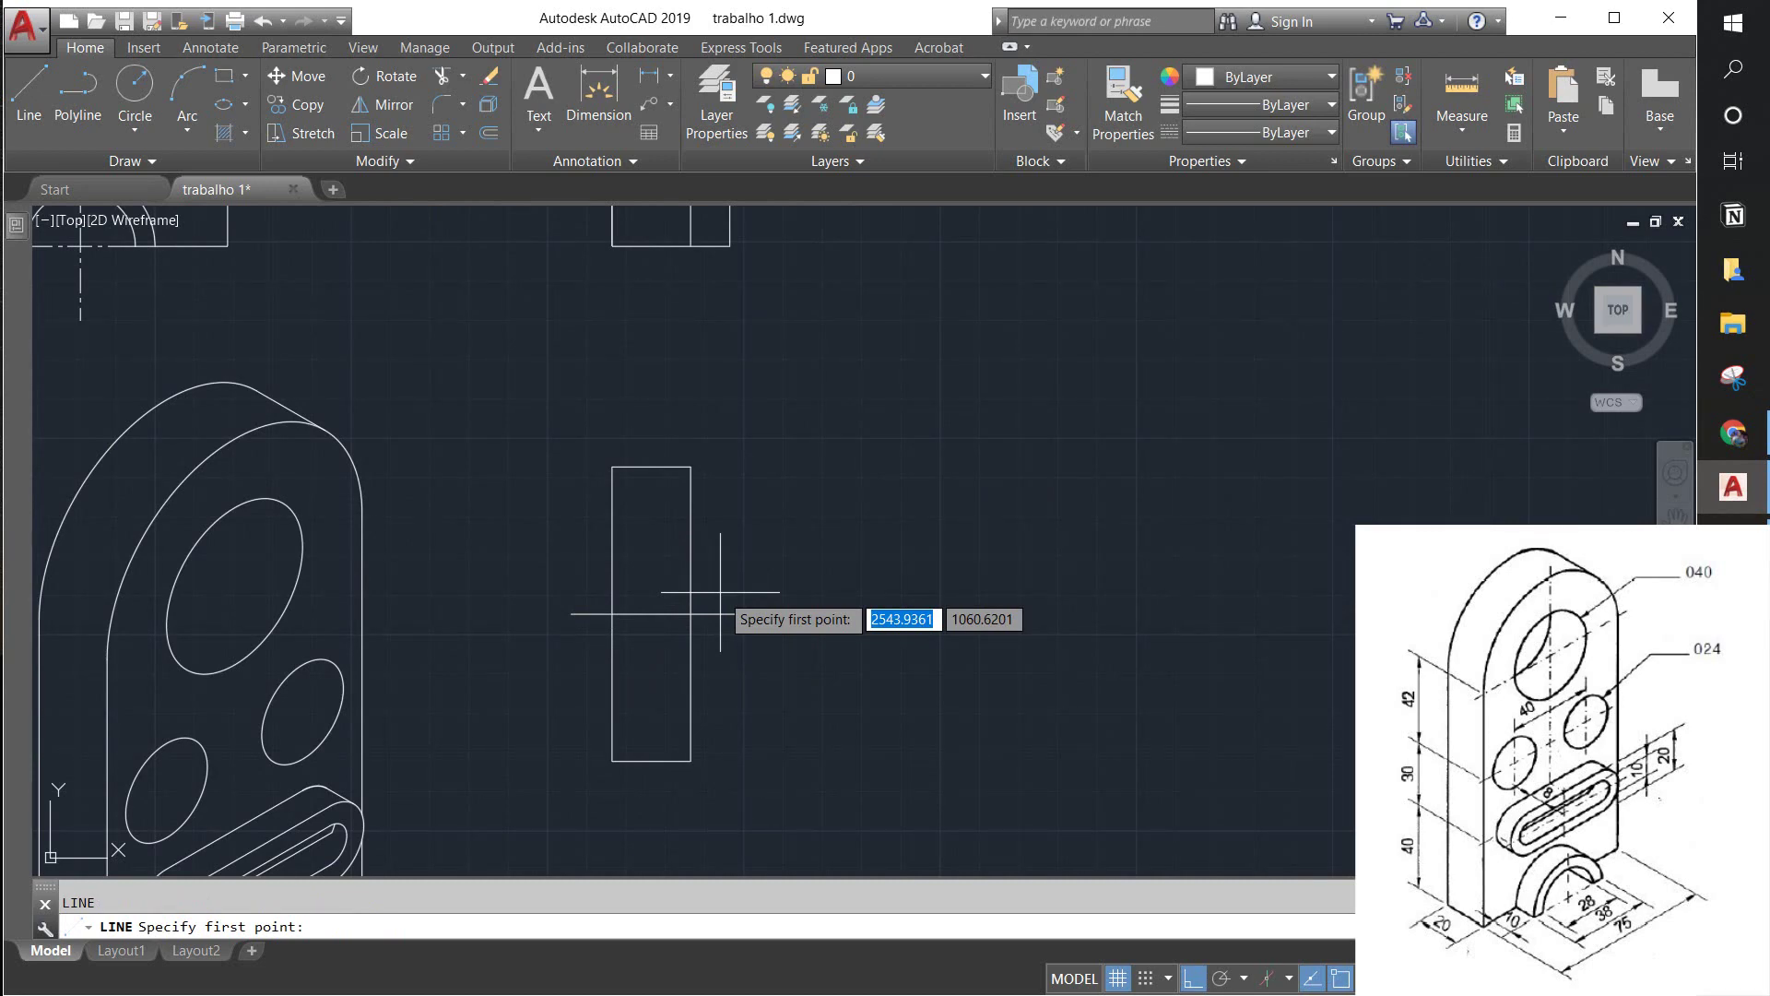
middle_drag(850, 586, 397, 454)
key(Escape)
Start a dimension on the side view, then cancel it
text(dim)
key(Return)
scroll(608, 588, up, 3)
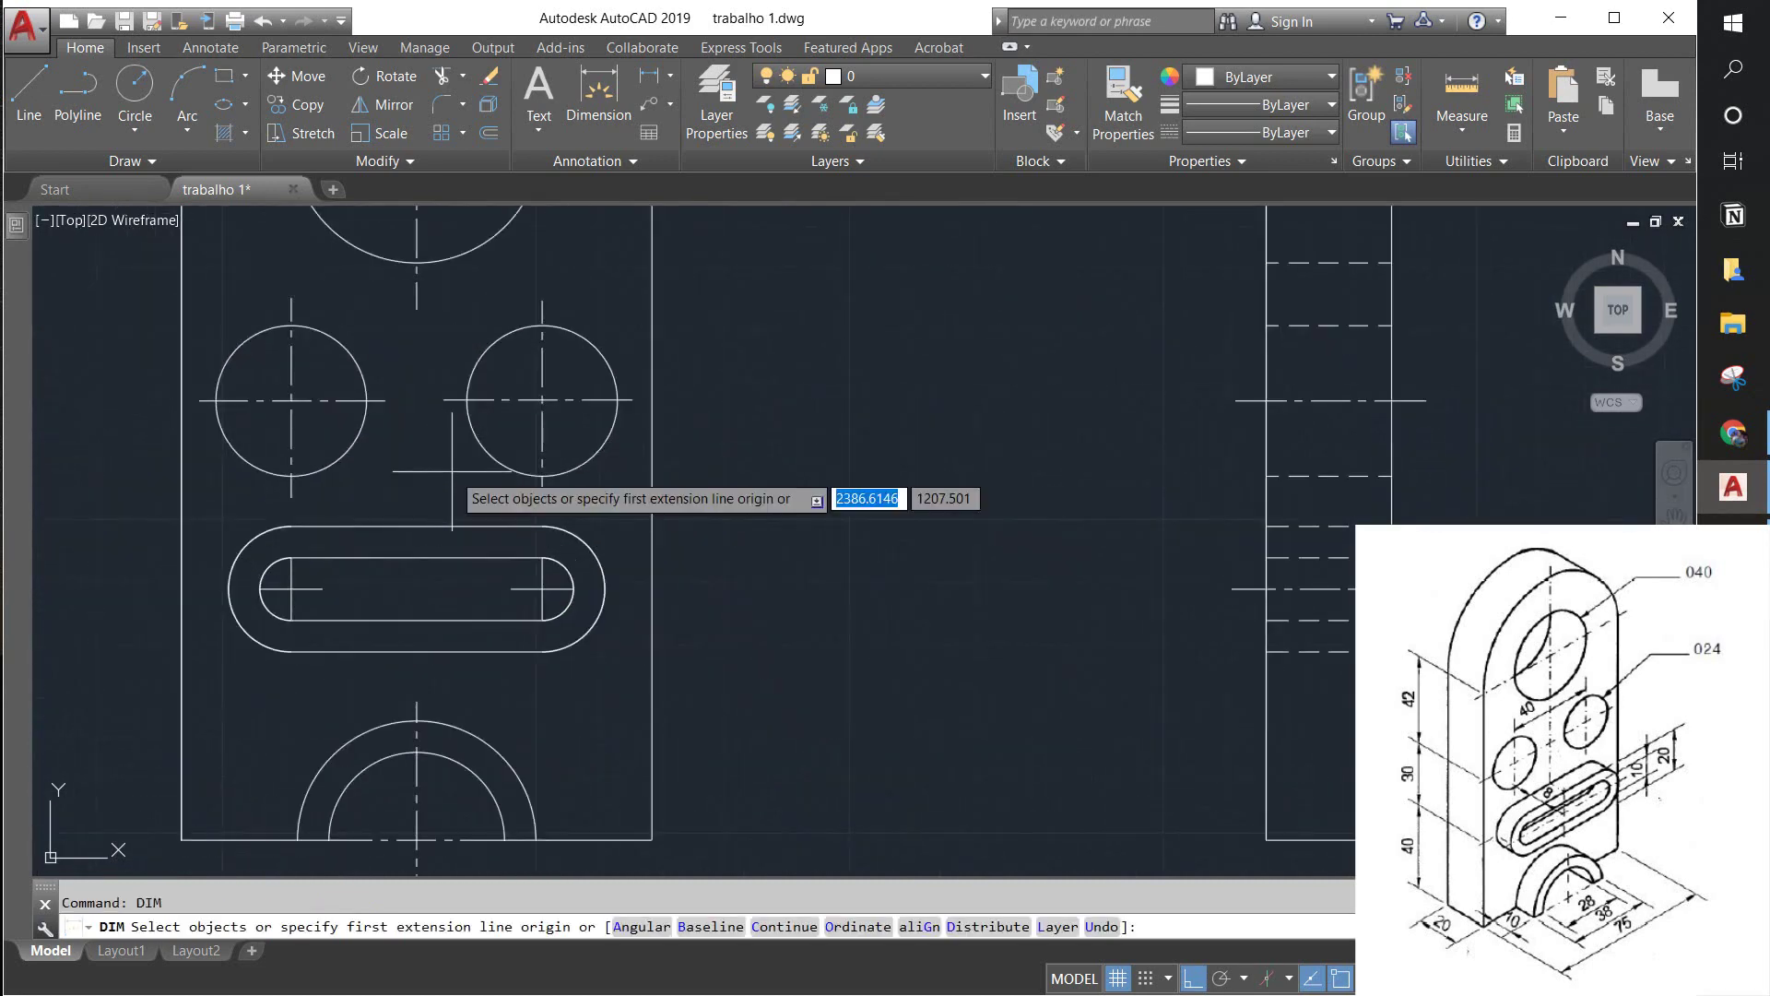
click(608, 588)
scroll(631, 513, down, 3)
key(Escape)
Draw a 30-unit vertical line from the rectangle edge midpoint
key(l)
key(Return)
scroll(475, 615, up, 2)
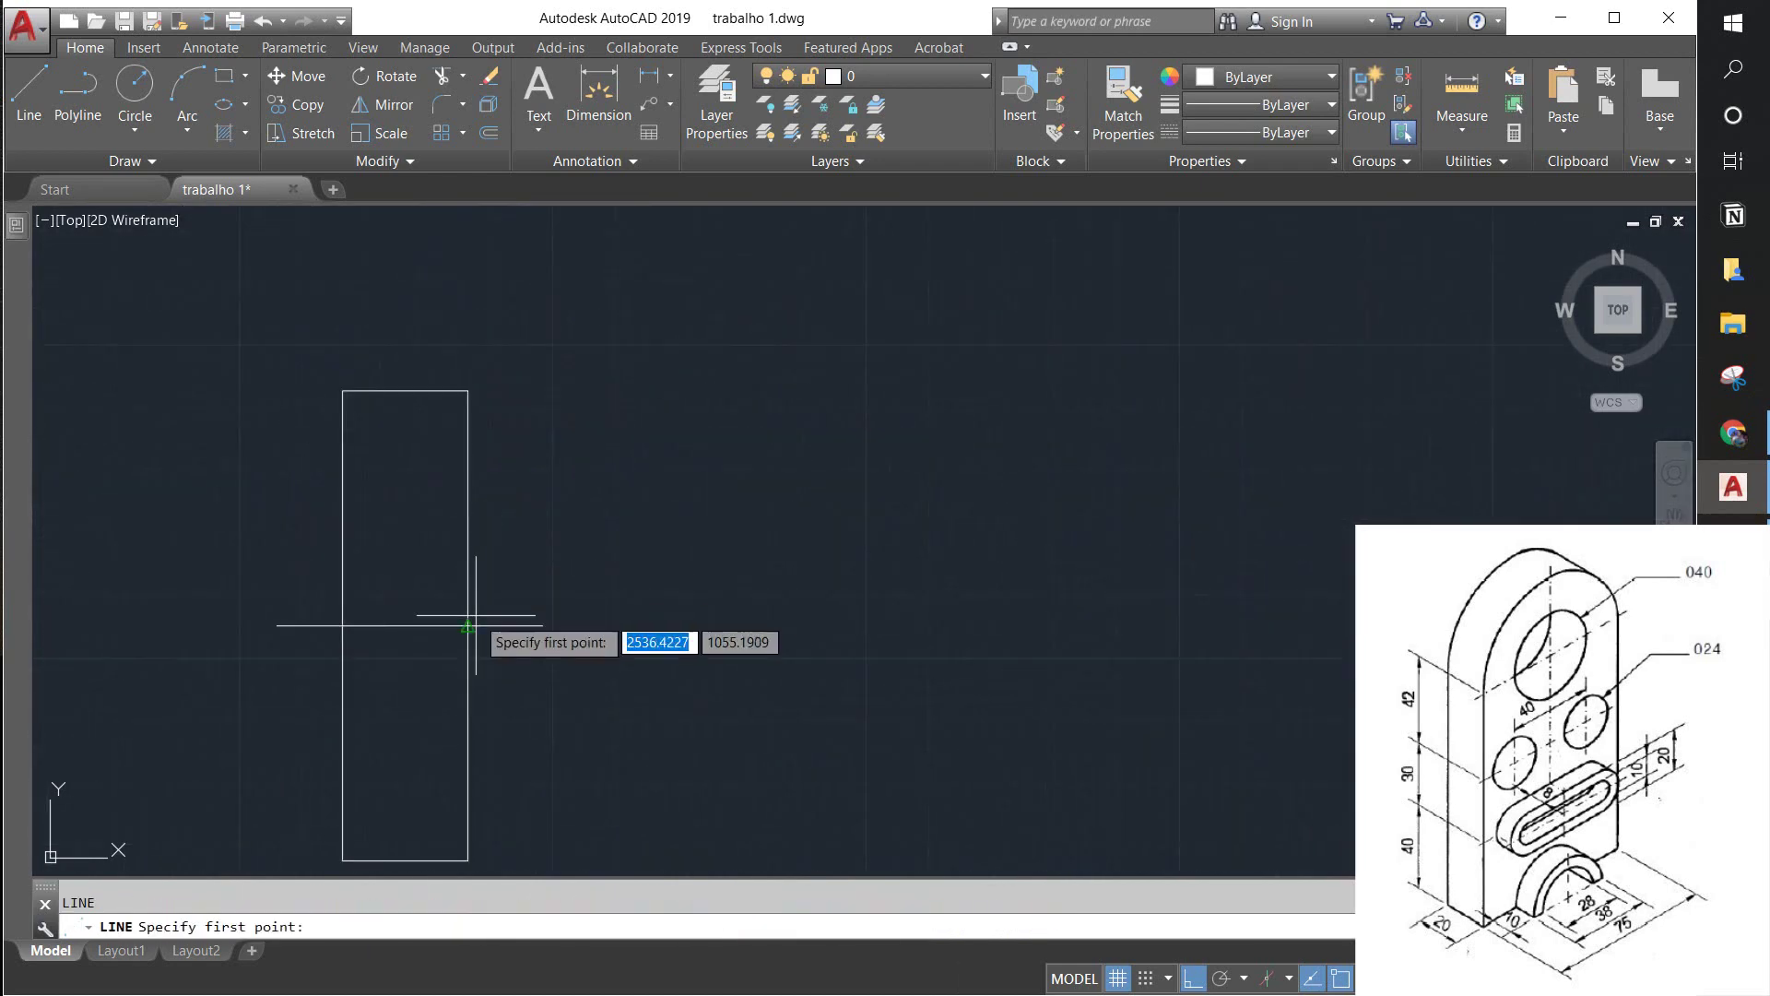
click(468, 626)
text(8)
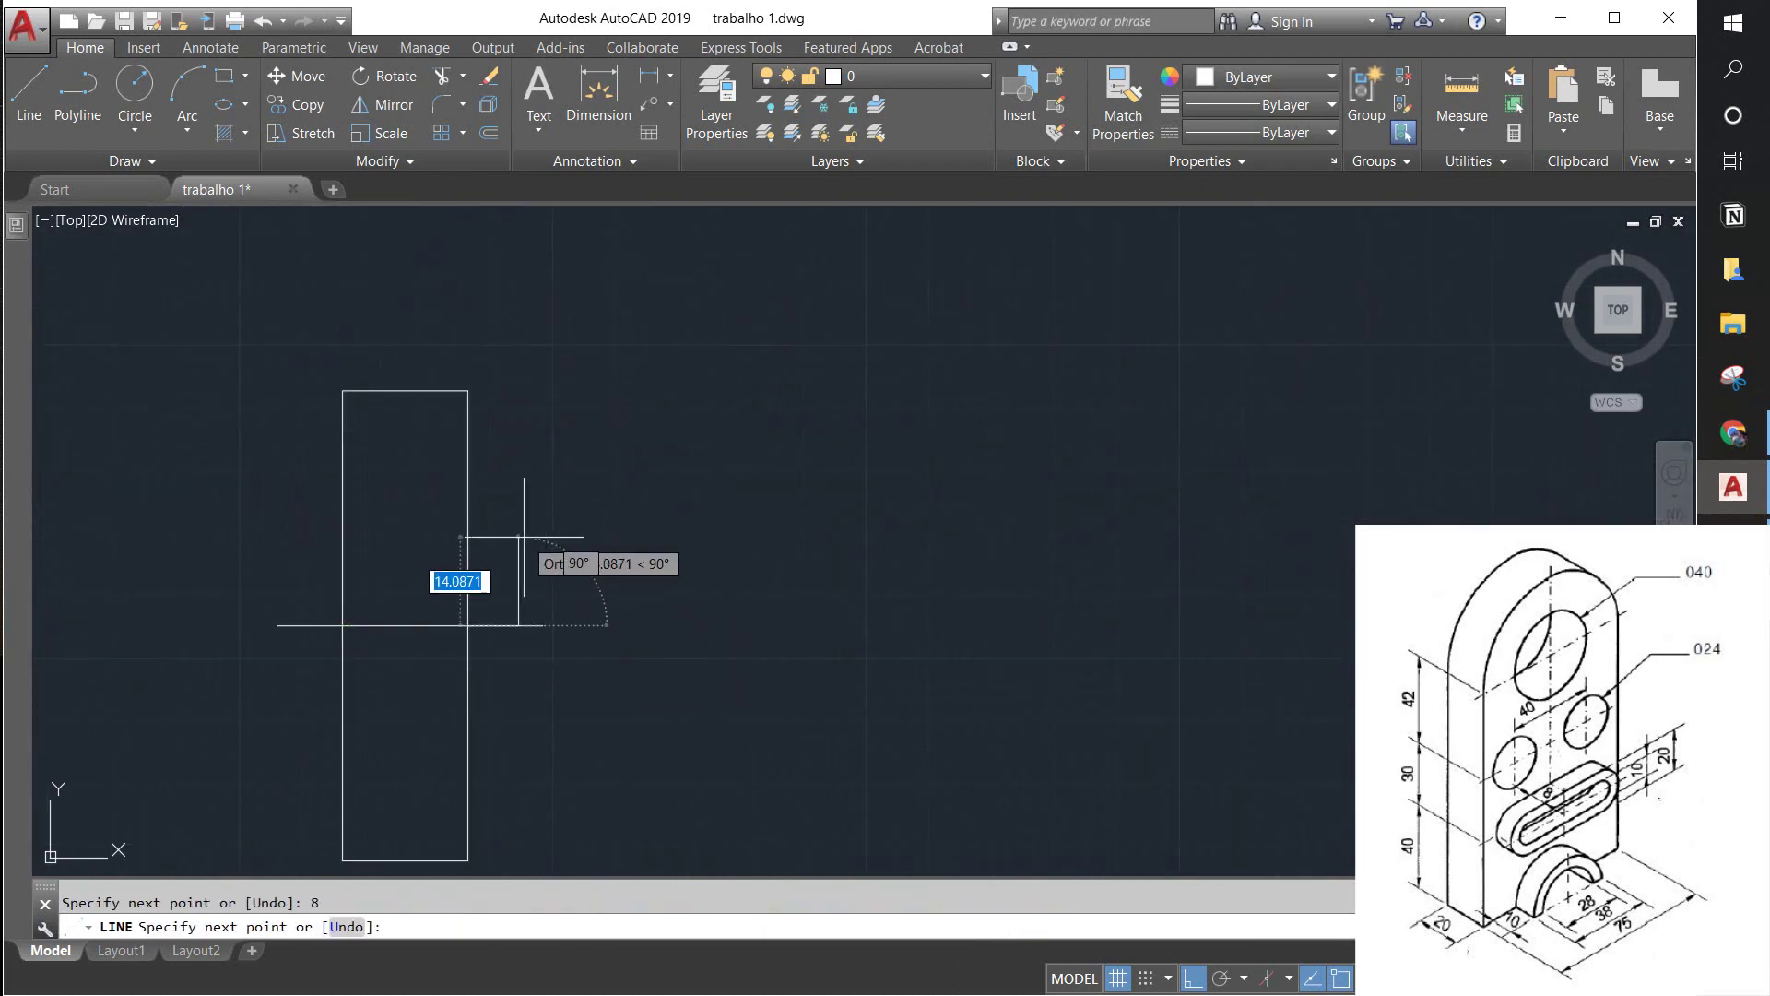
text(30)
key(Return)
key(Escape)
Mirror the side-view outline and delete a stray line
text(mi)
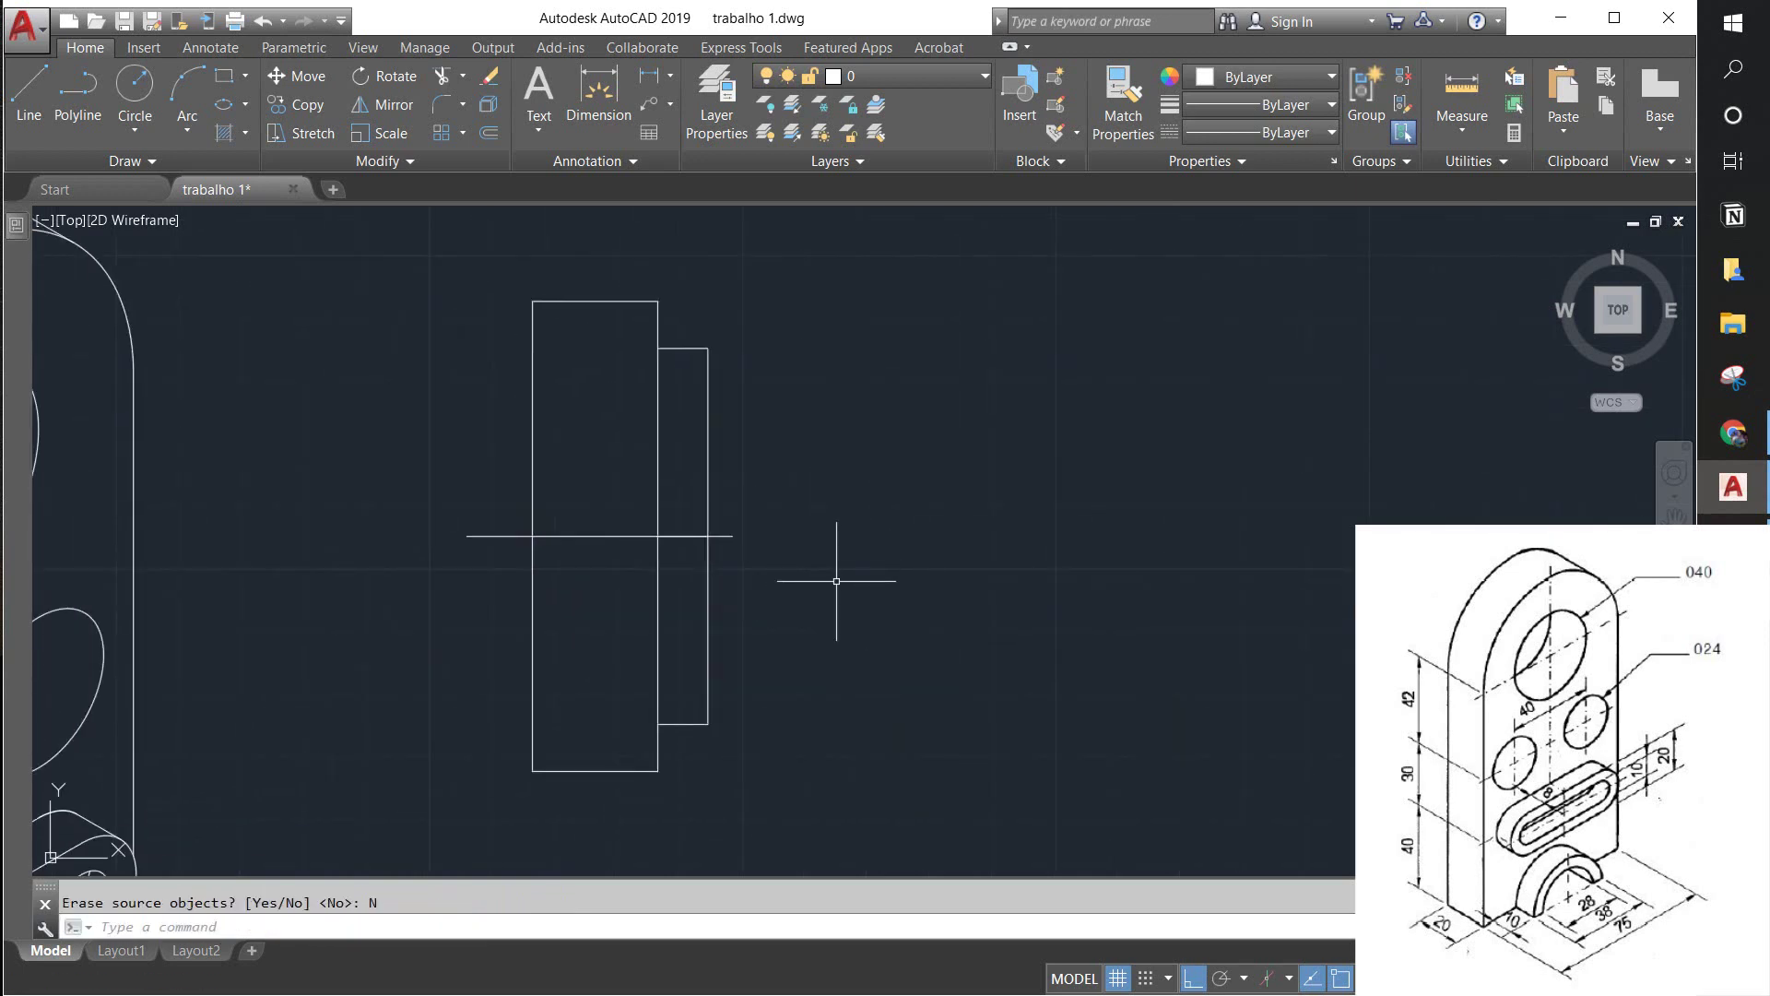
middle_drag(836, 580, 711, 616)
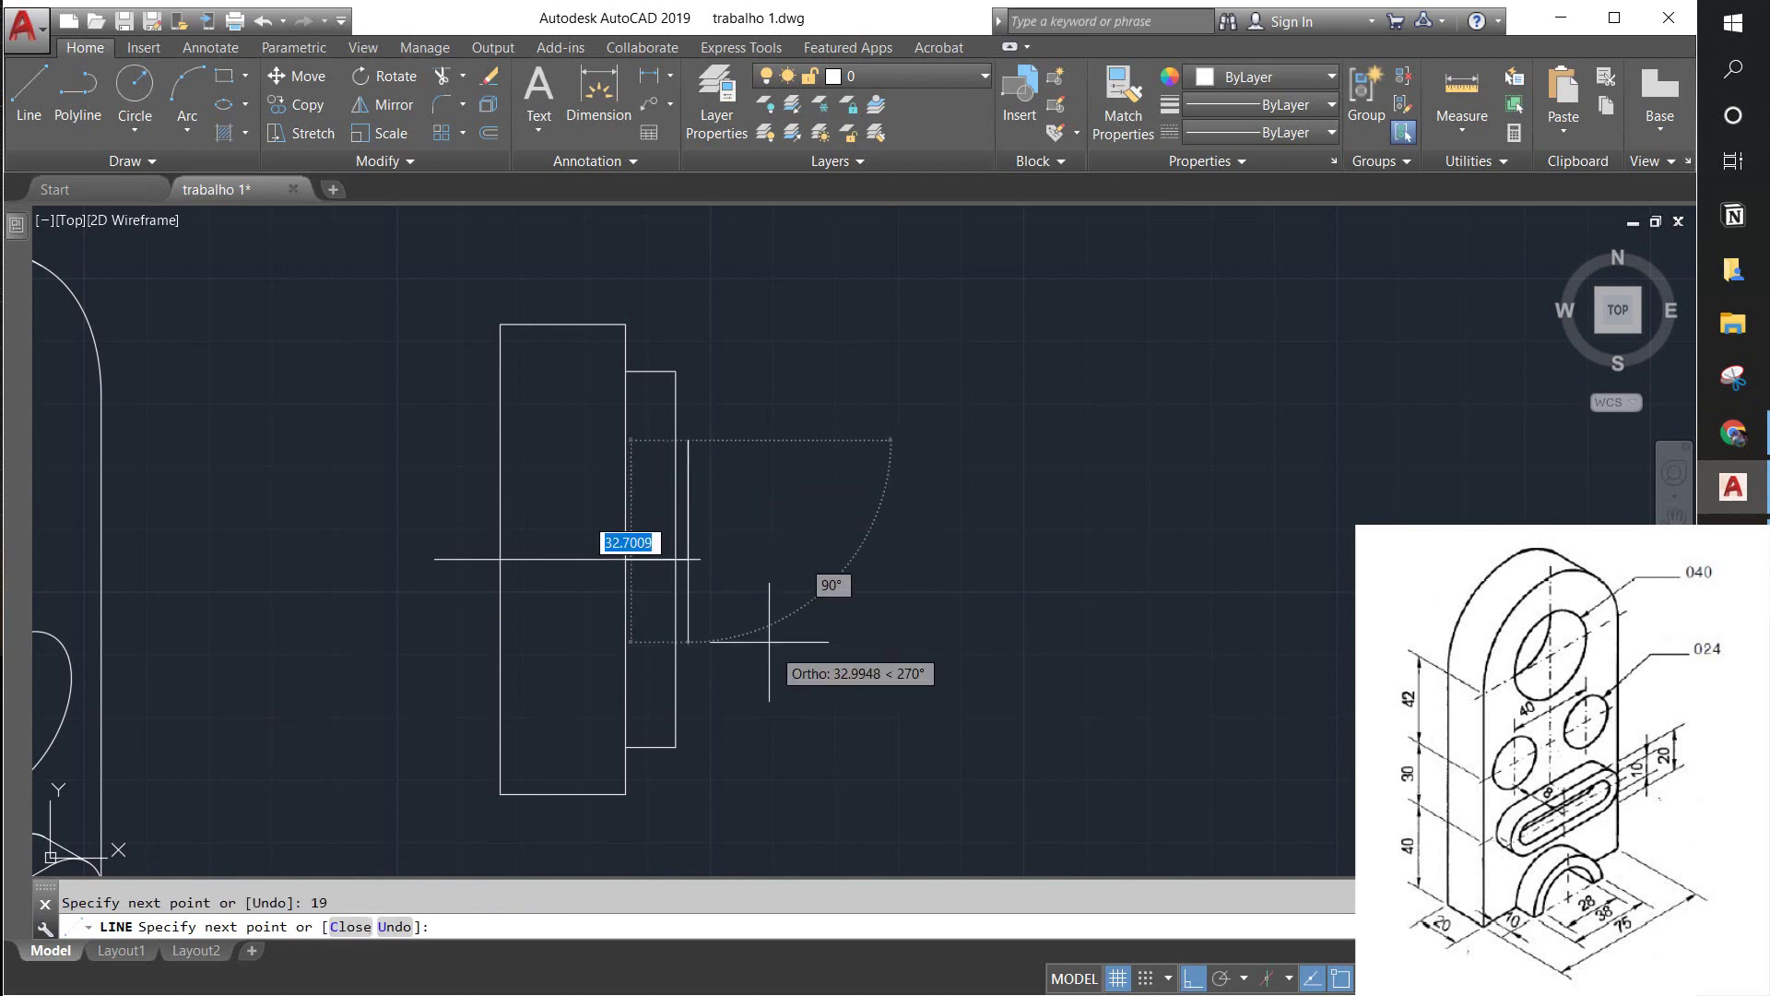
key(Escape)
scroll(776, 549, up, 4)
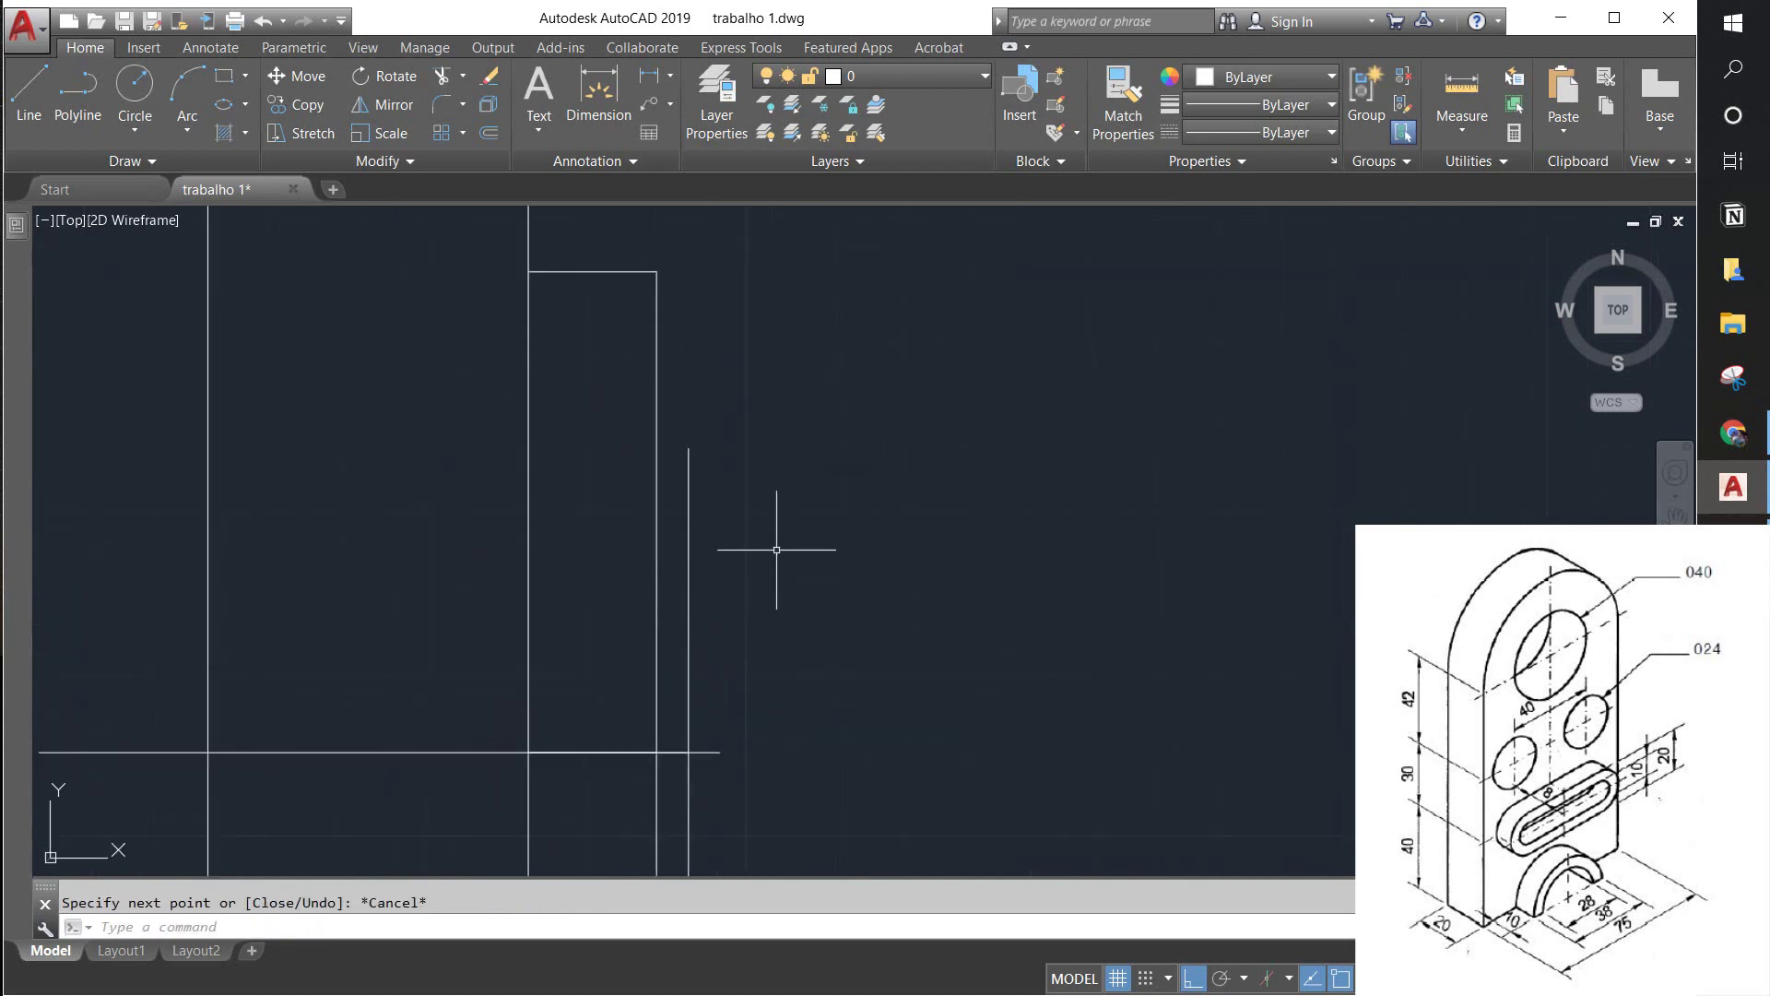
click(656, 447)
scroll(679, 521, down, 3)
key(Delete)
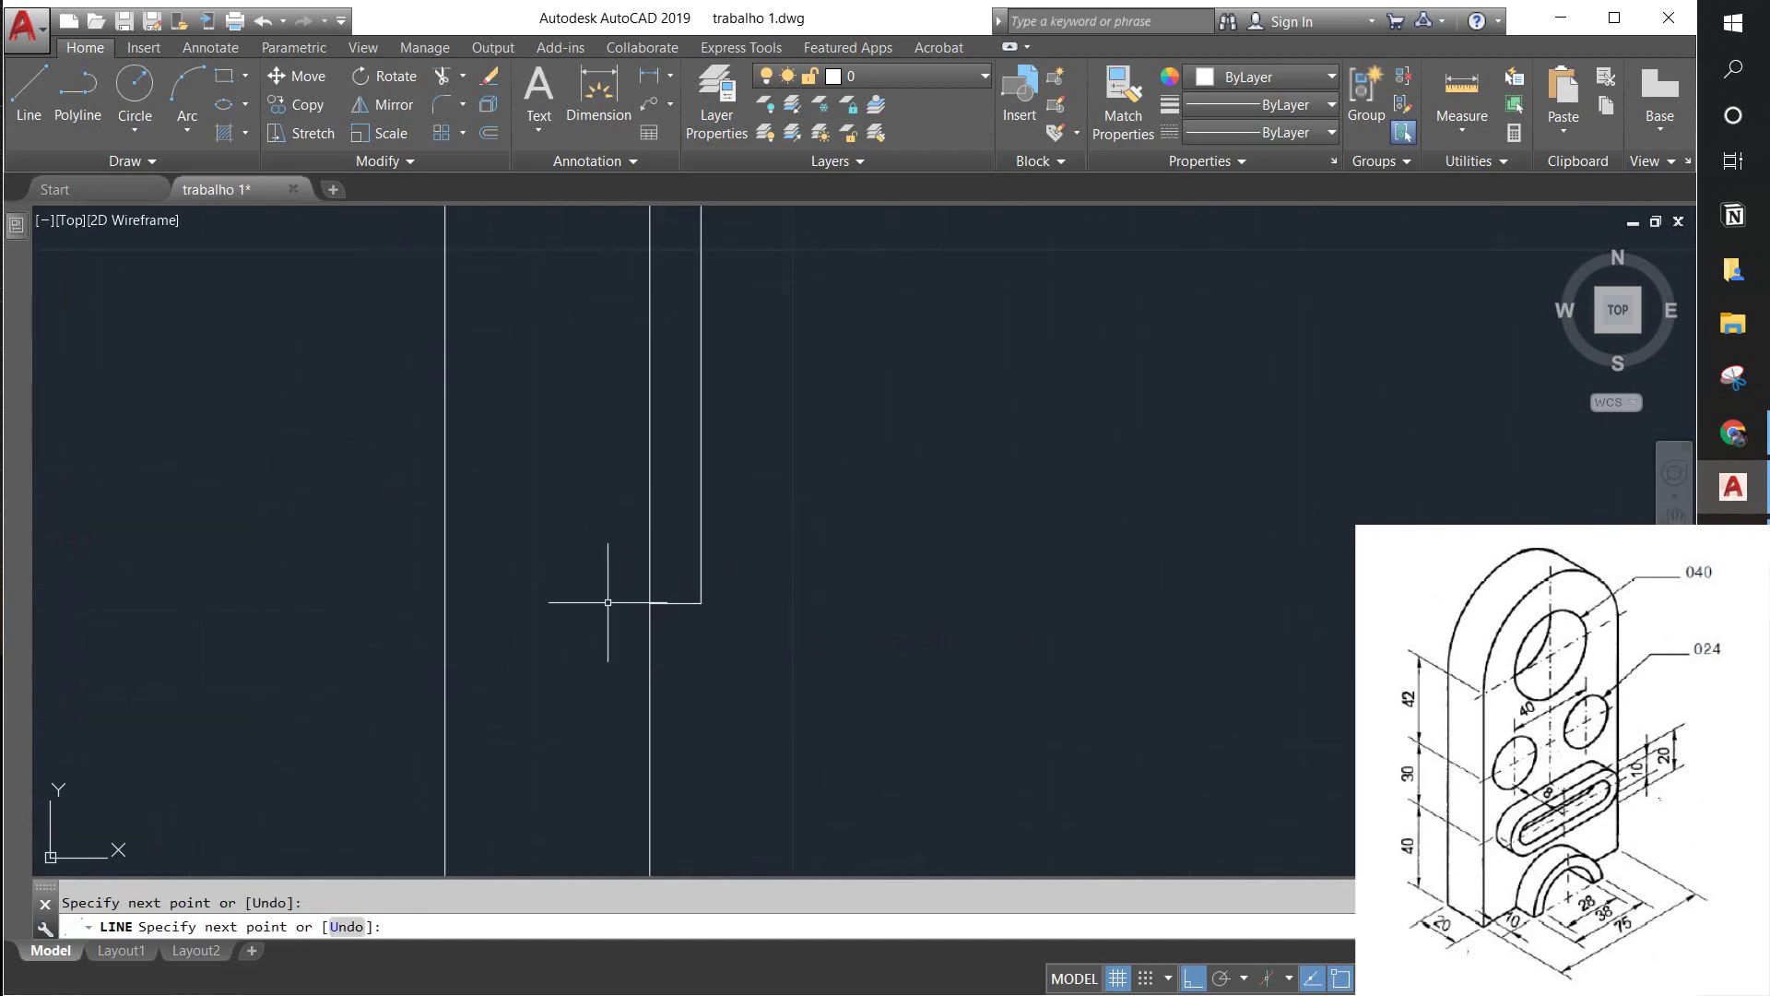
key(Escape)
scroll(612, 605, down, 3)
scroll(645, 600, up, 2)
scroll(692, 627, down, 4)
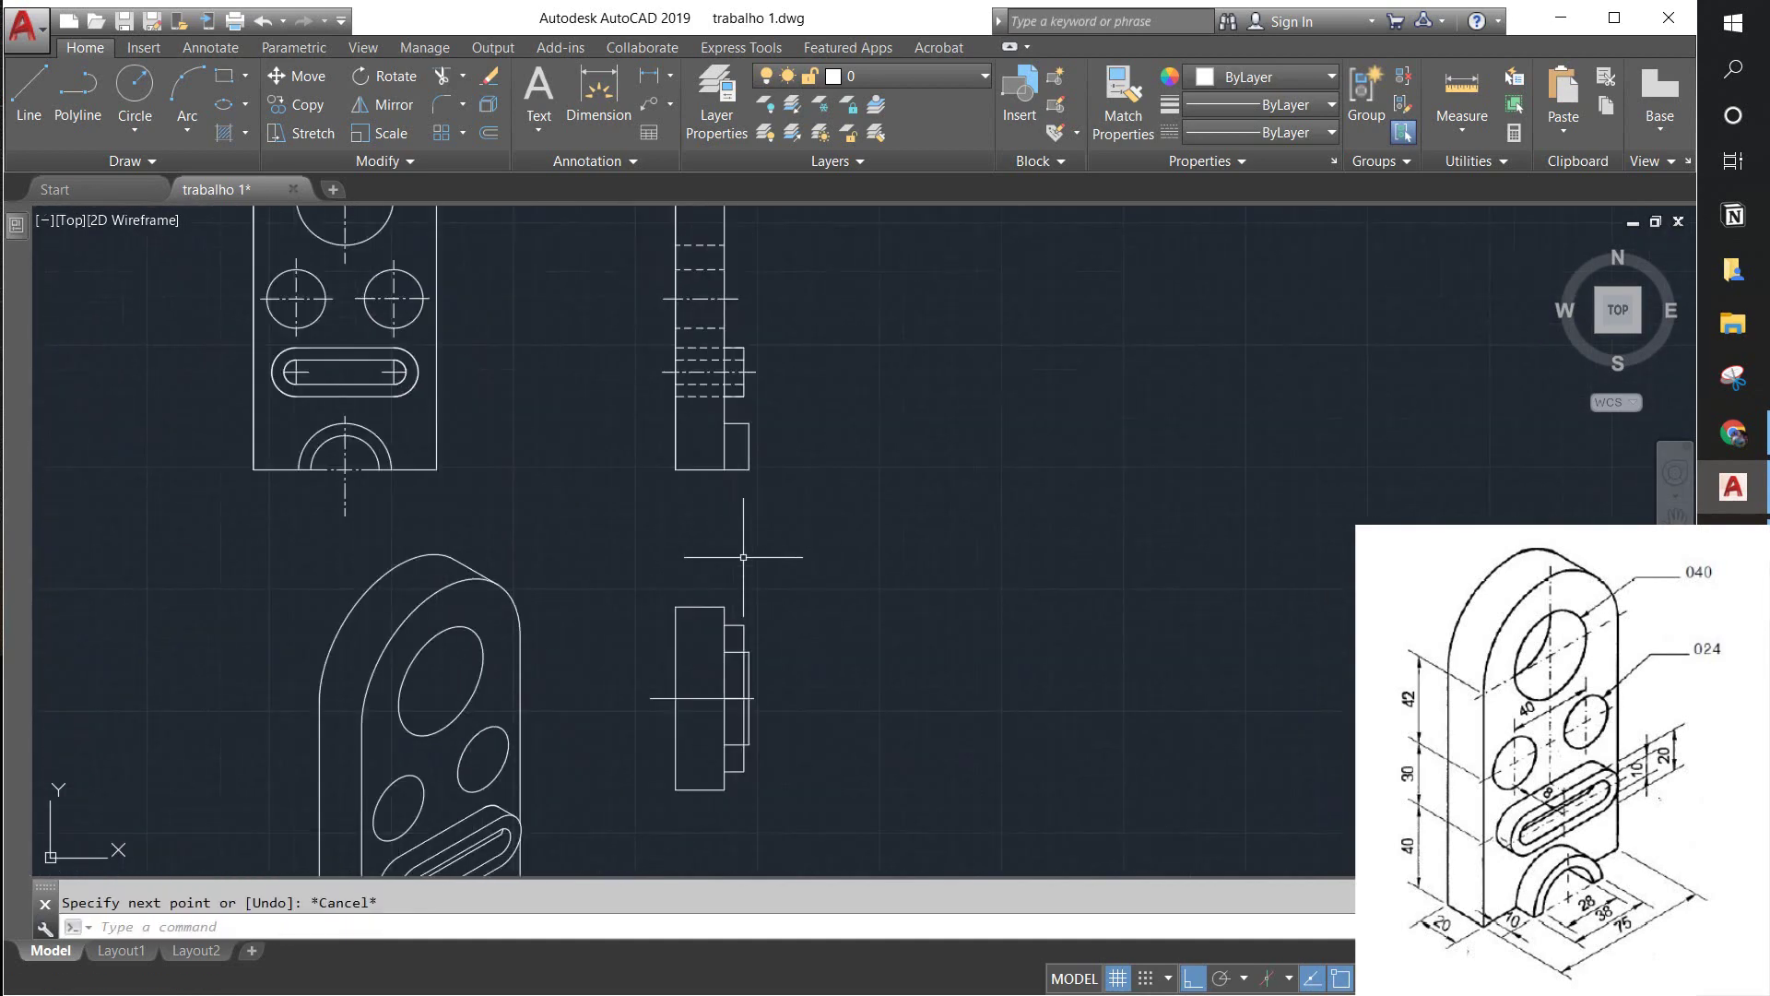
Use MATCHPROP (ma) with the dash-dot centre line as the style source
text(ma)
click(749, 591)
scroll(613, 323, up, 3)
scroll(842, 584, down, 2)
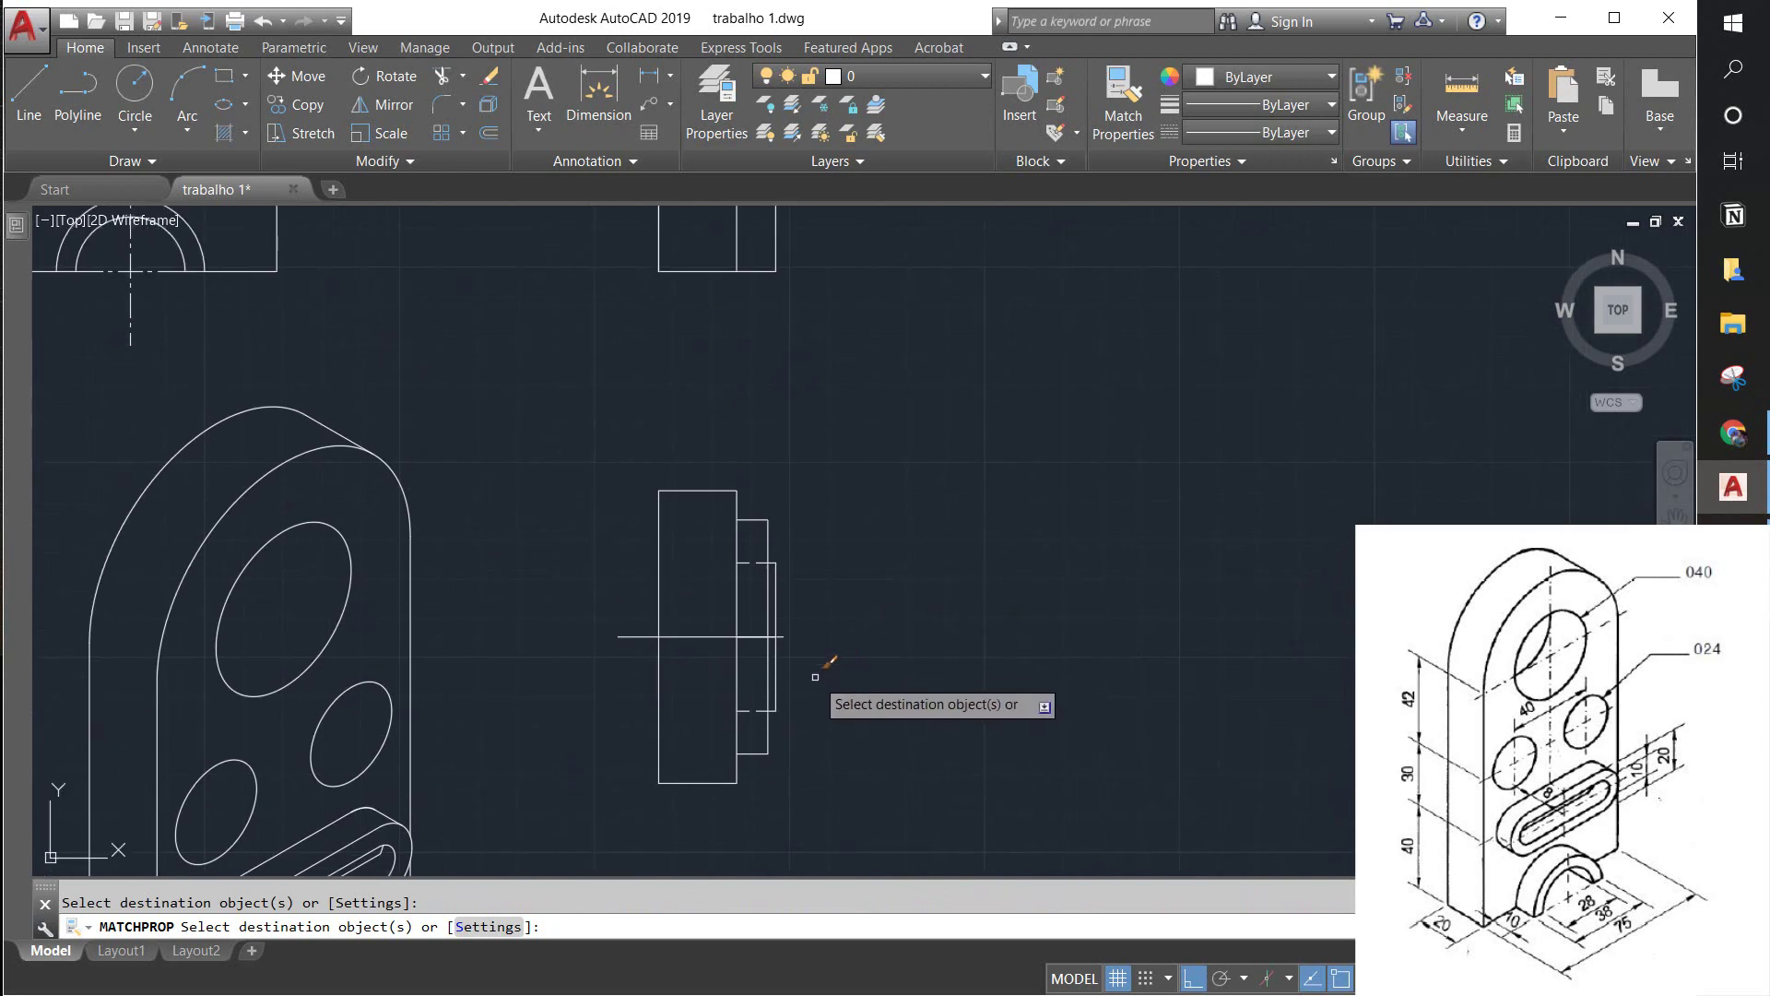
middle_drag(818, 664, 752, 499)
key(Escape)
key(Return)
Pick the centre line again as the source in the lower side view, then clear the selection
click(593, 747)
scroll(728, 757, up, 2)
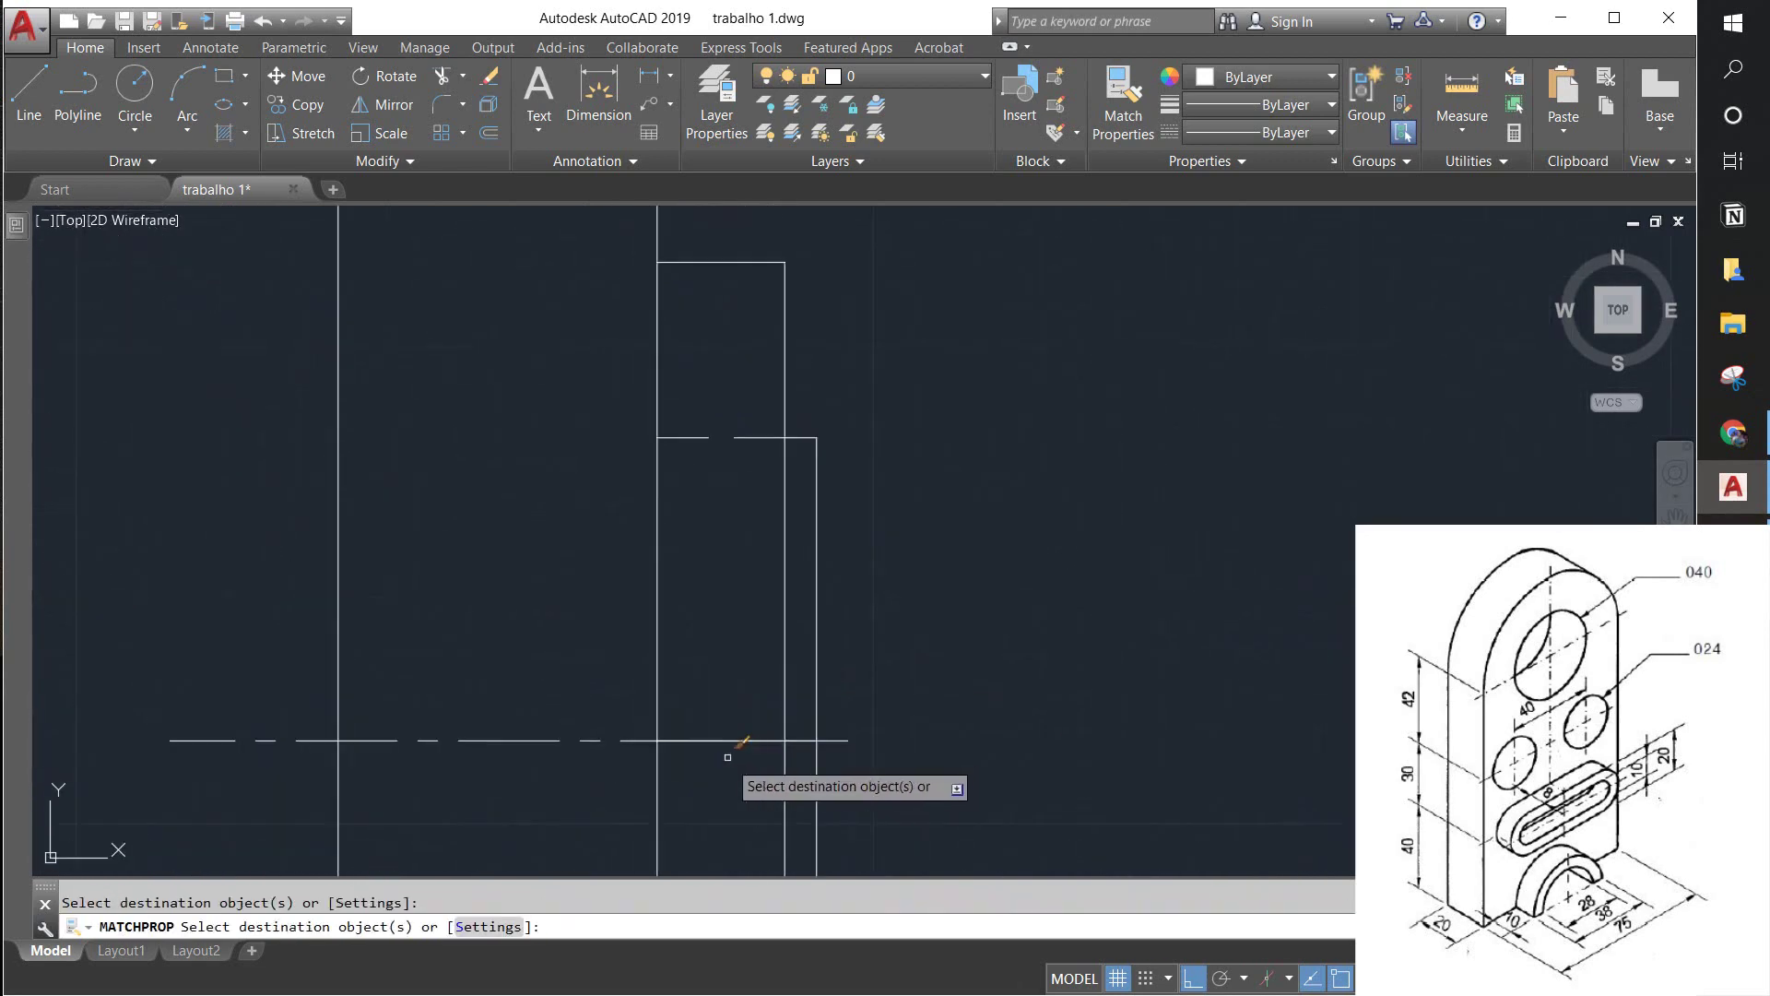
key(Escape)
scroll(923, 646, down, 3)
scroll(905, 724, down, 2)
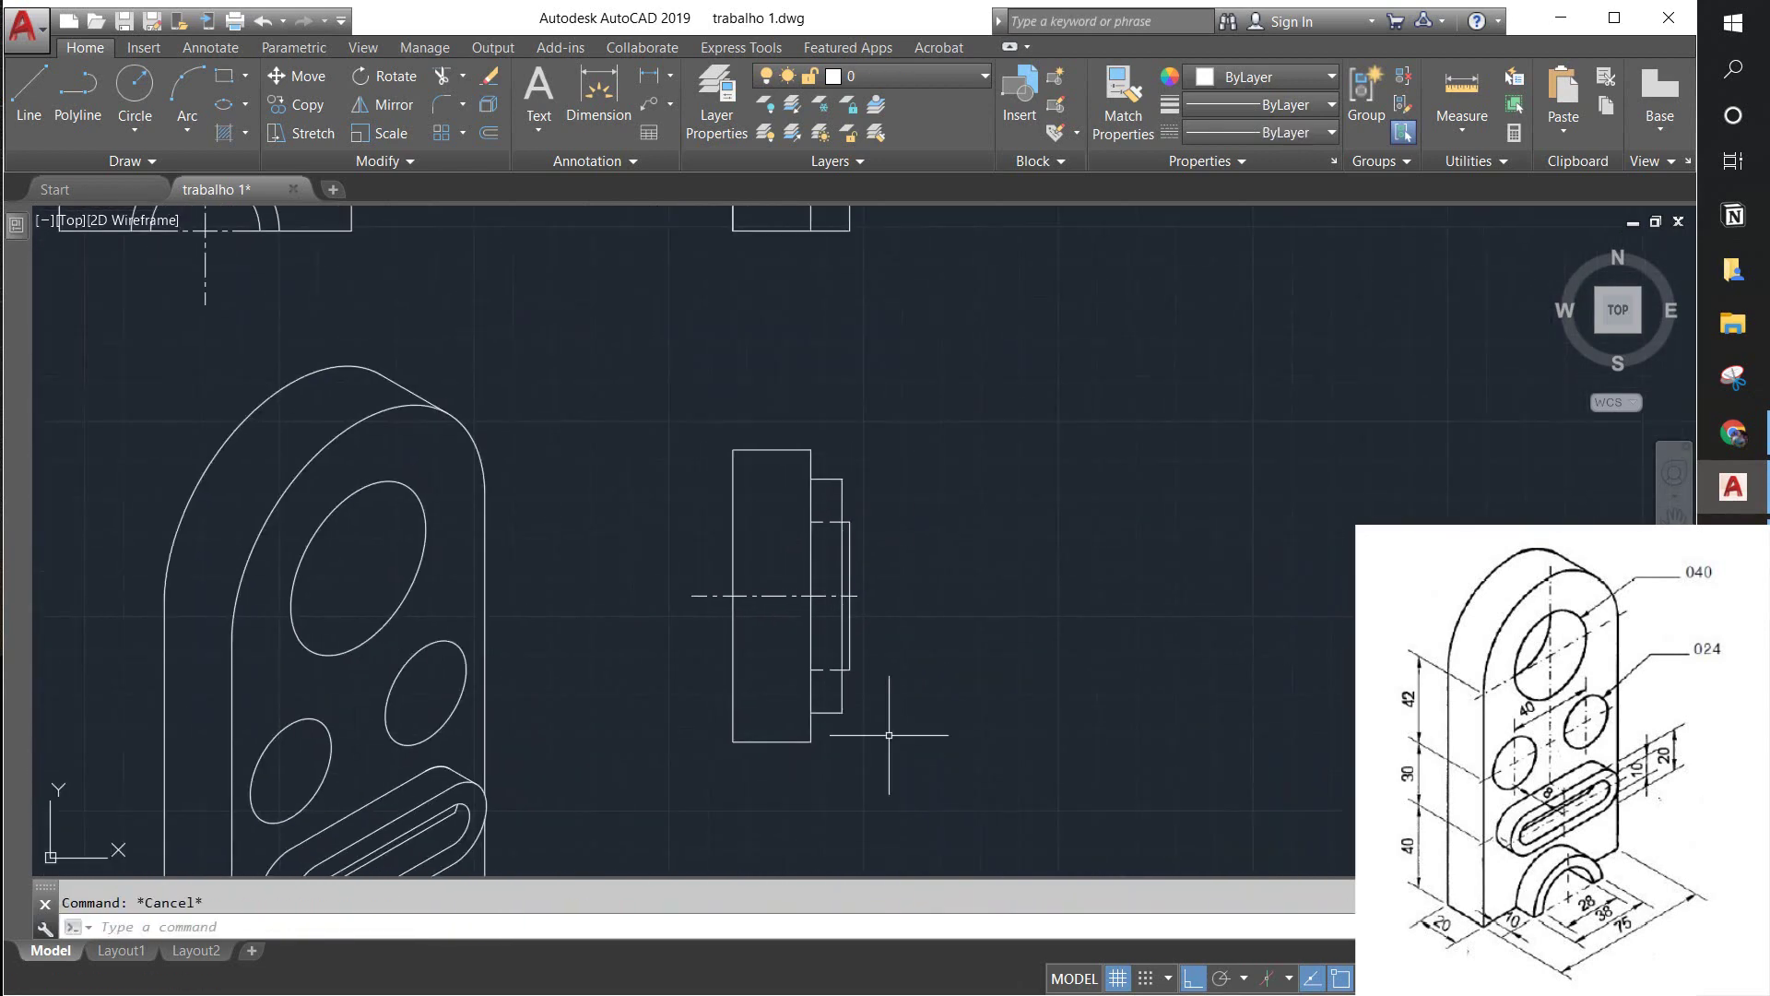
scroll(752, 743, down, 1)
scroll(729, 710, up, 4)
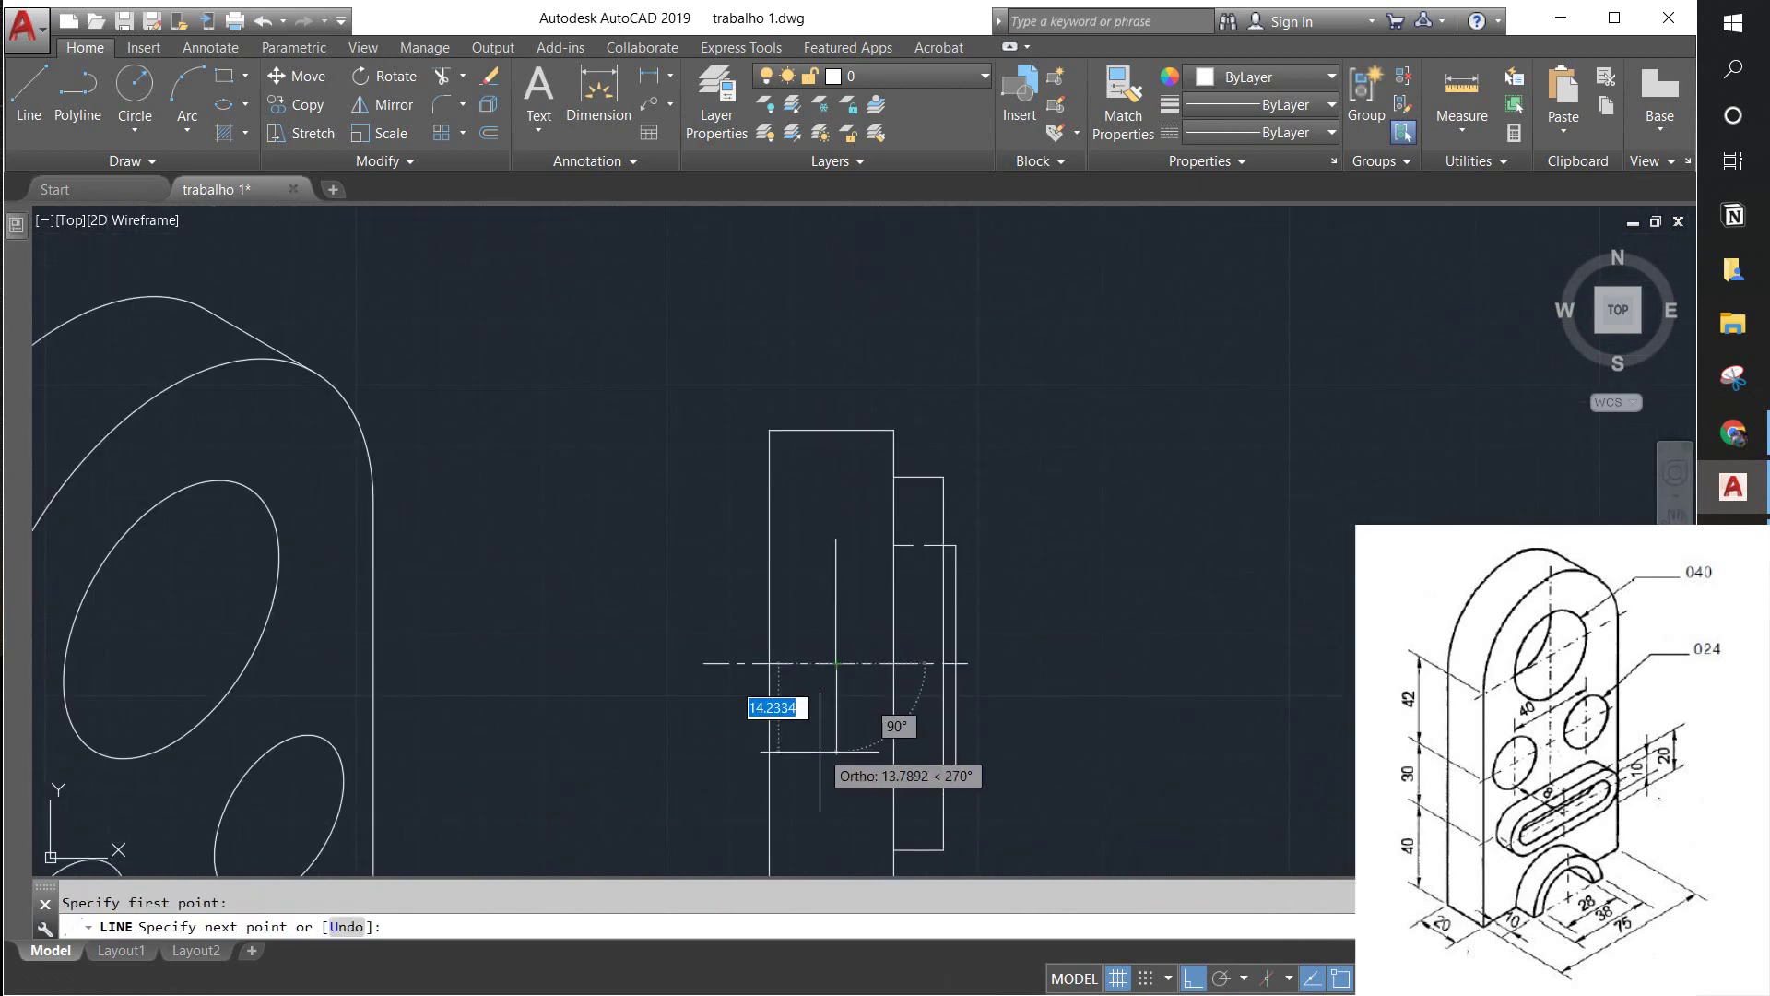
Place a temporary circle in the lower side view and dimension it
middle_drag(811, 701, 907, 519)
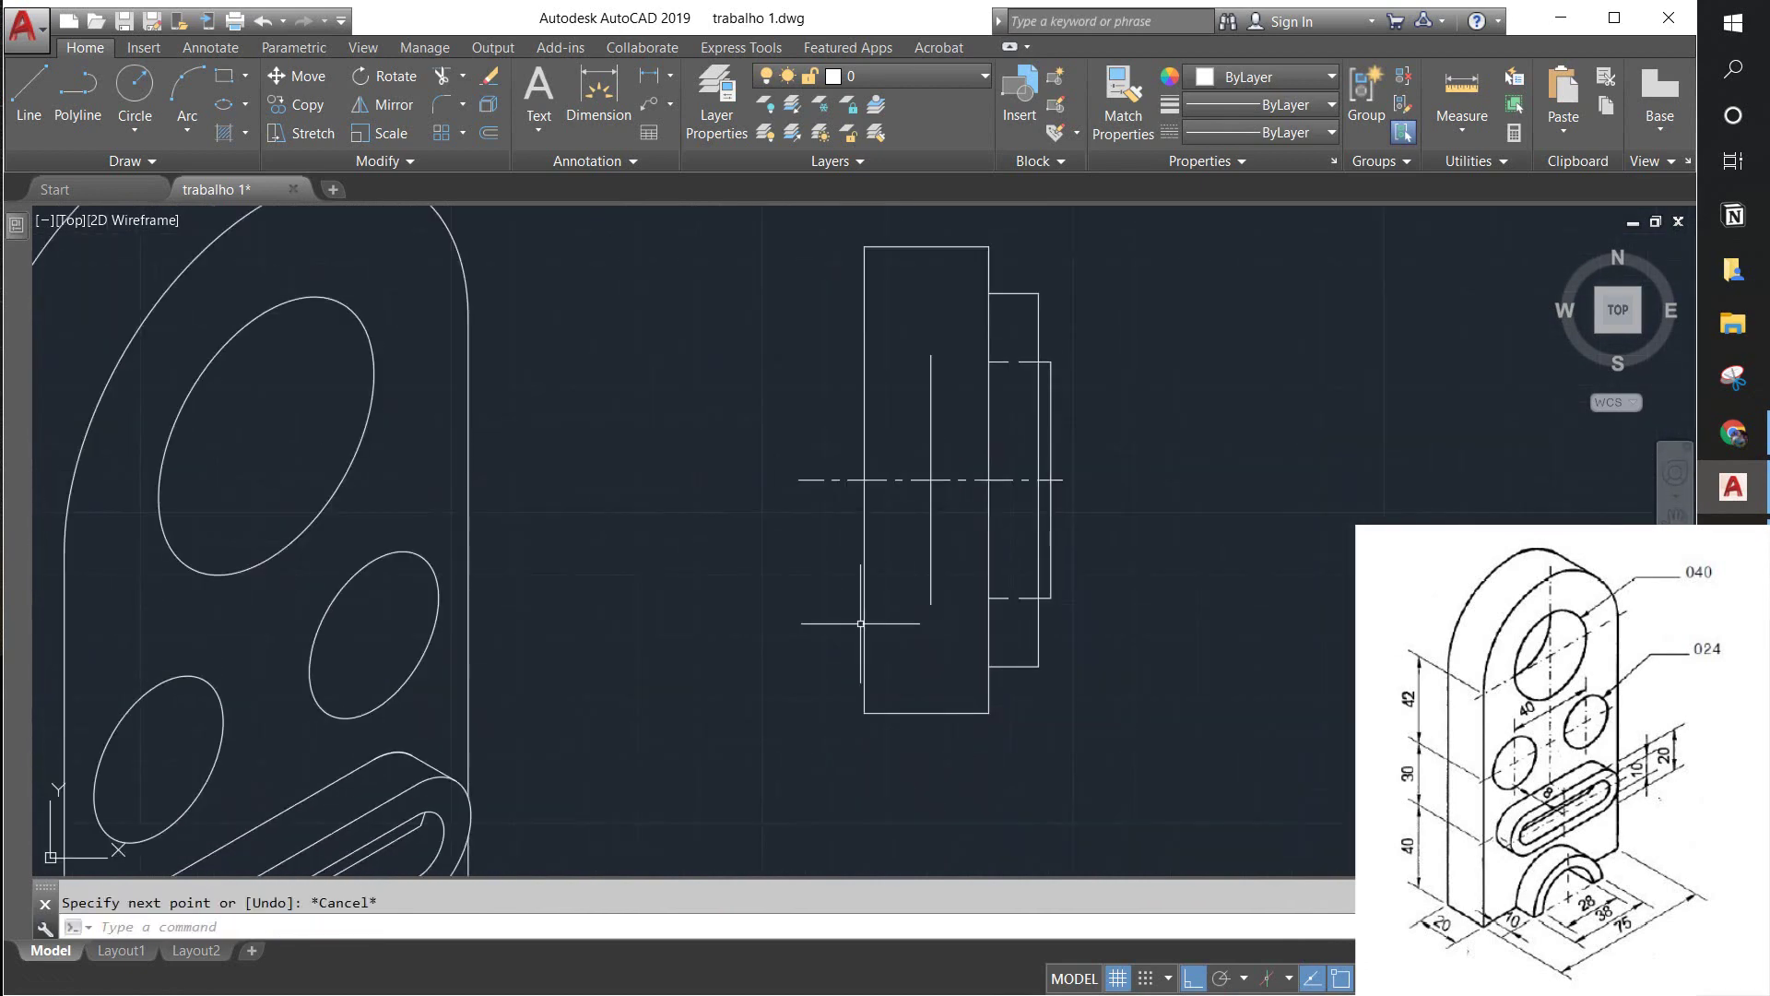
text(C)
key(Return)
click(934, 602)
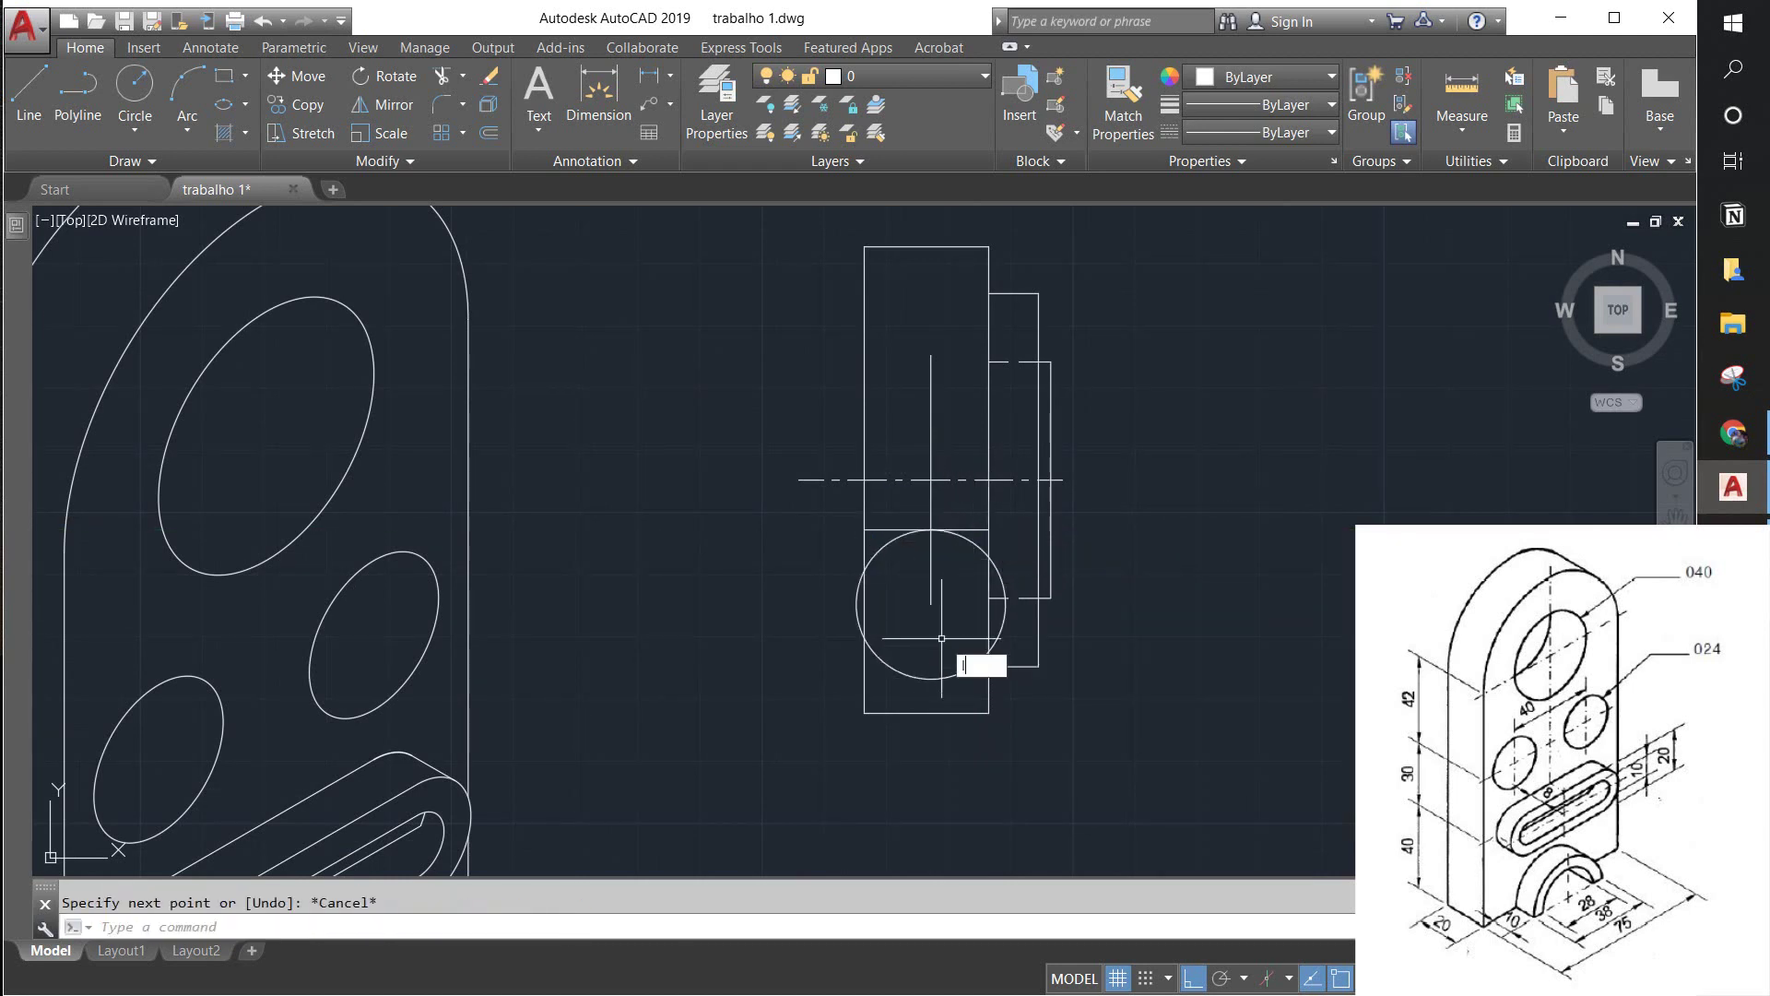
text(dim)
key(Return)
click(931, 678)
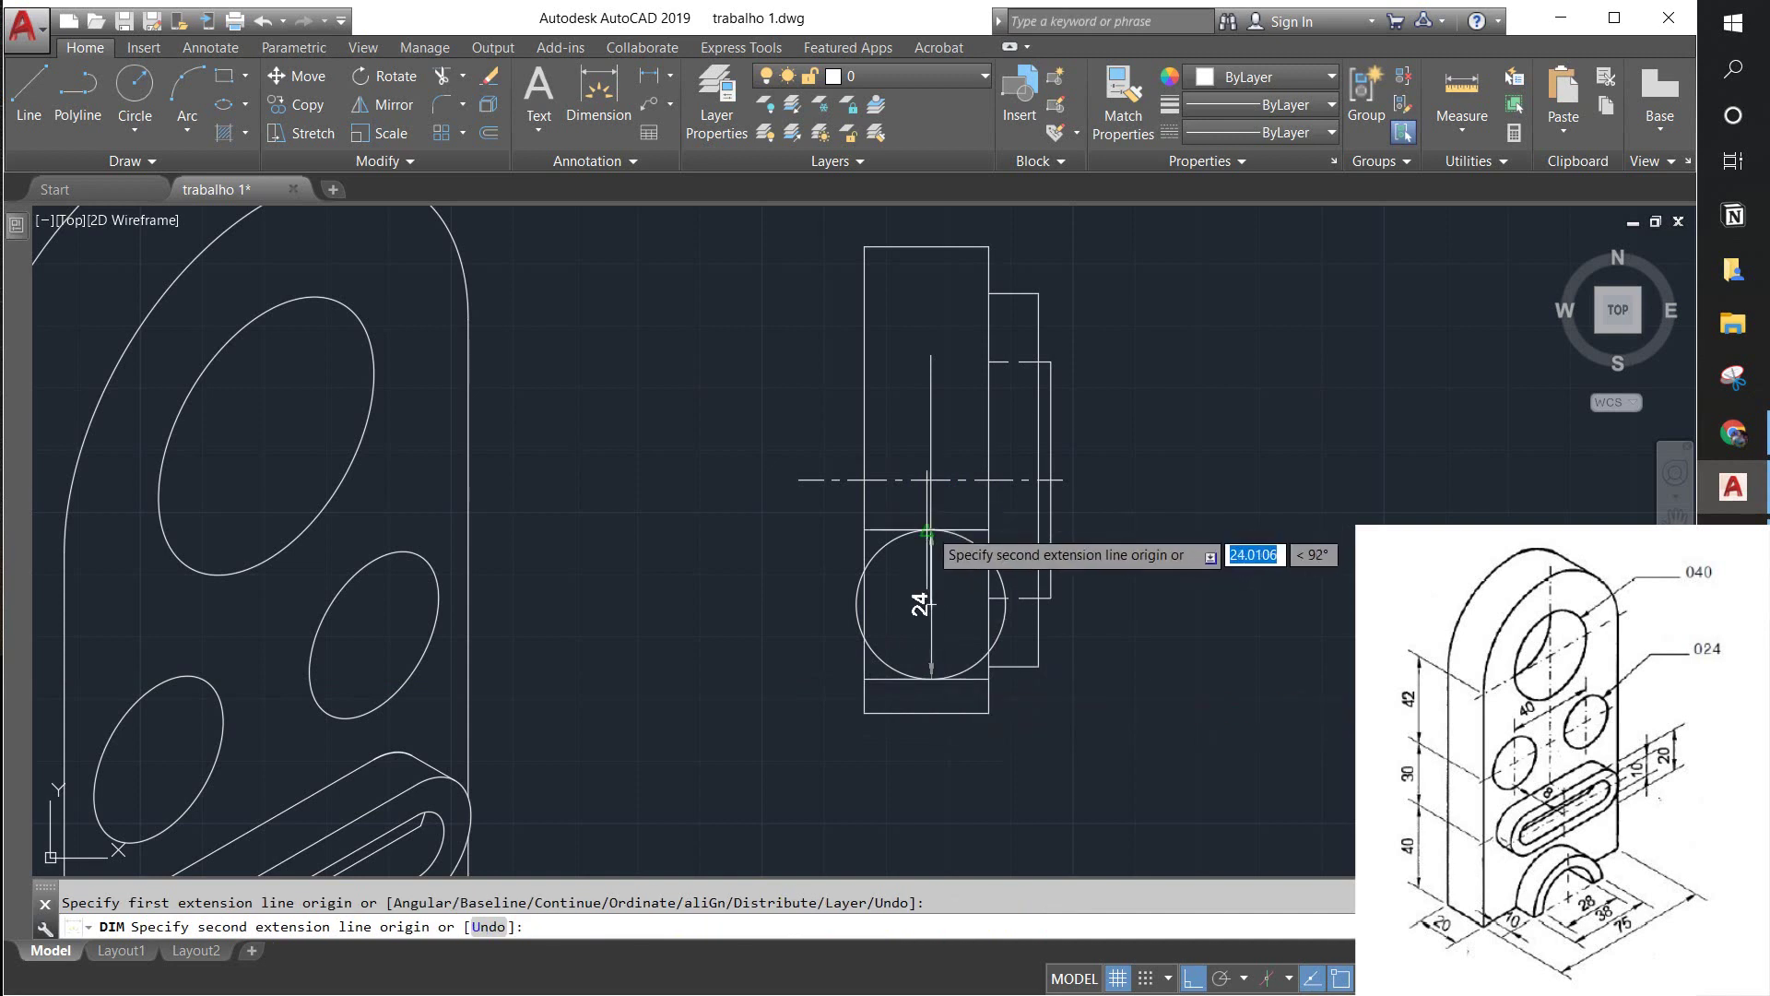
key(Delete)
middle_drag(932, 355, 921, 476)
Draw another helper circle in the side view, then delete it
text(c)
key(Return)
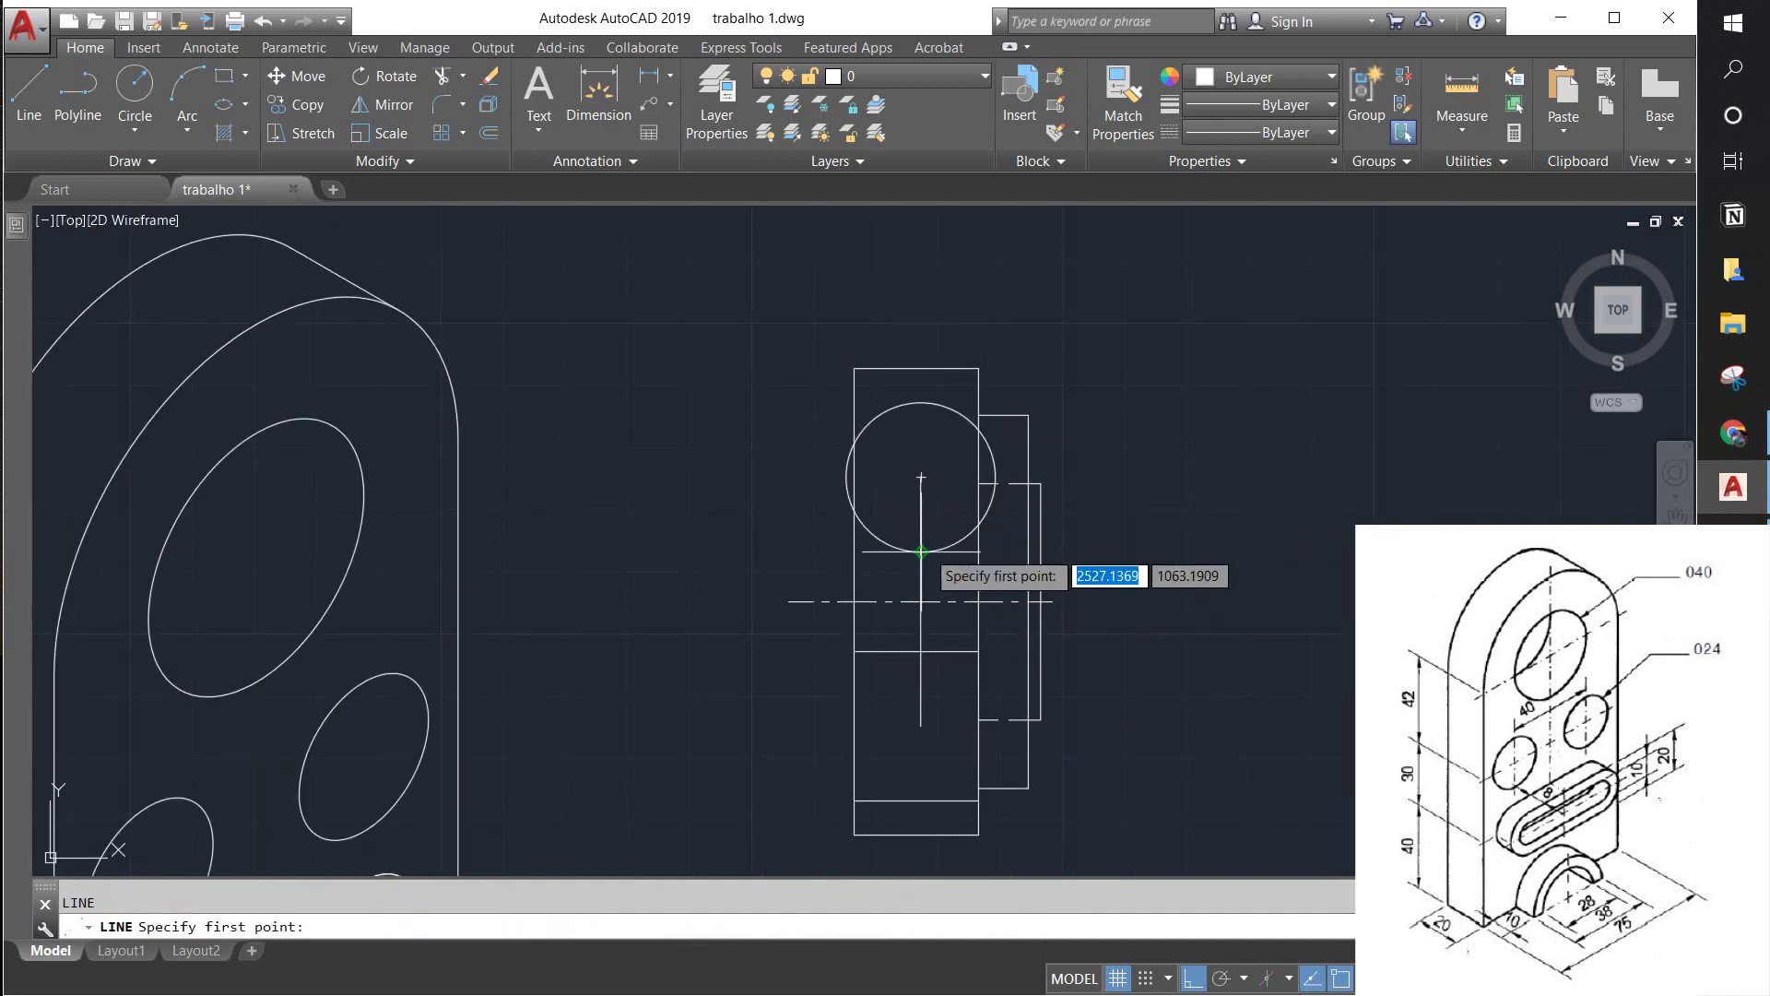
scroll(921, 552, up, 5)
key(Escape)
scroll(938, 539, down, 4)
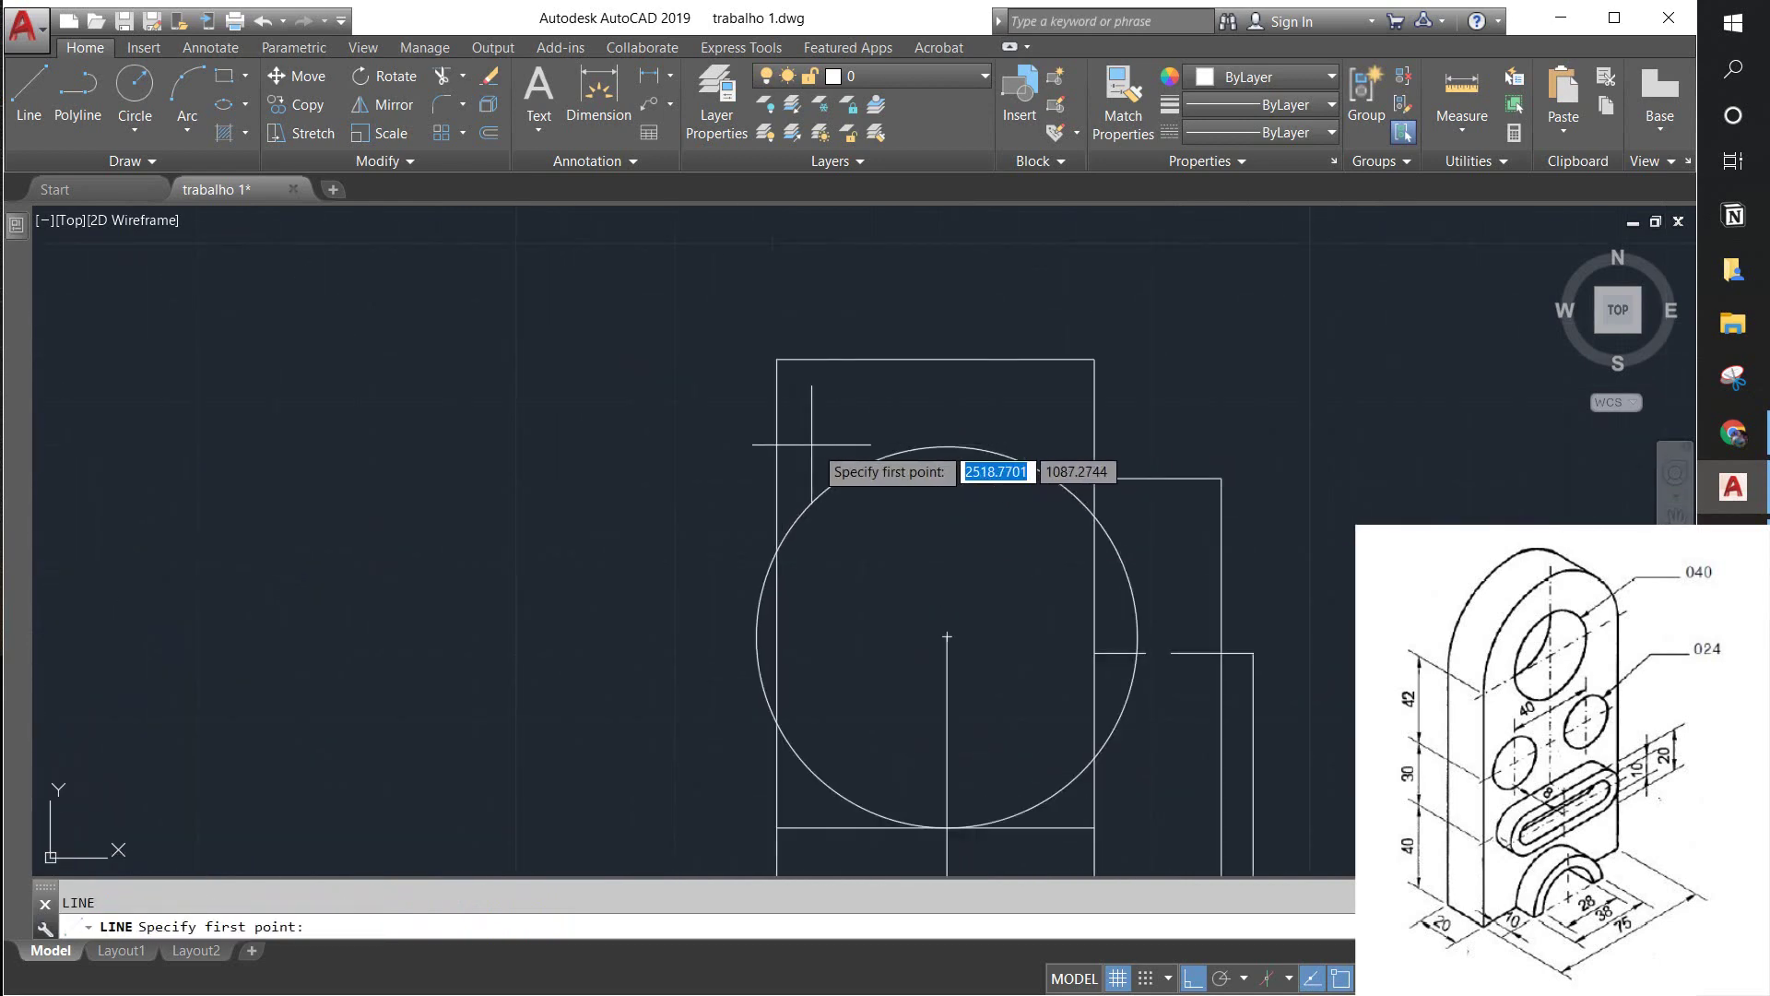
scroll(947, 446, up, 4)
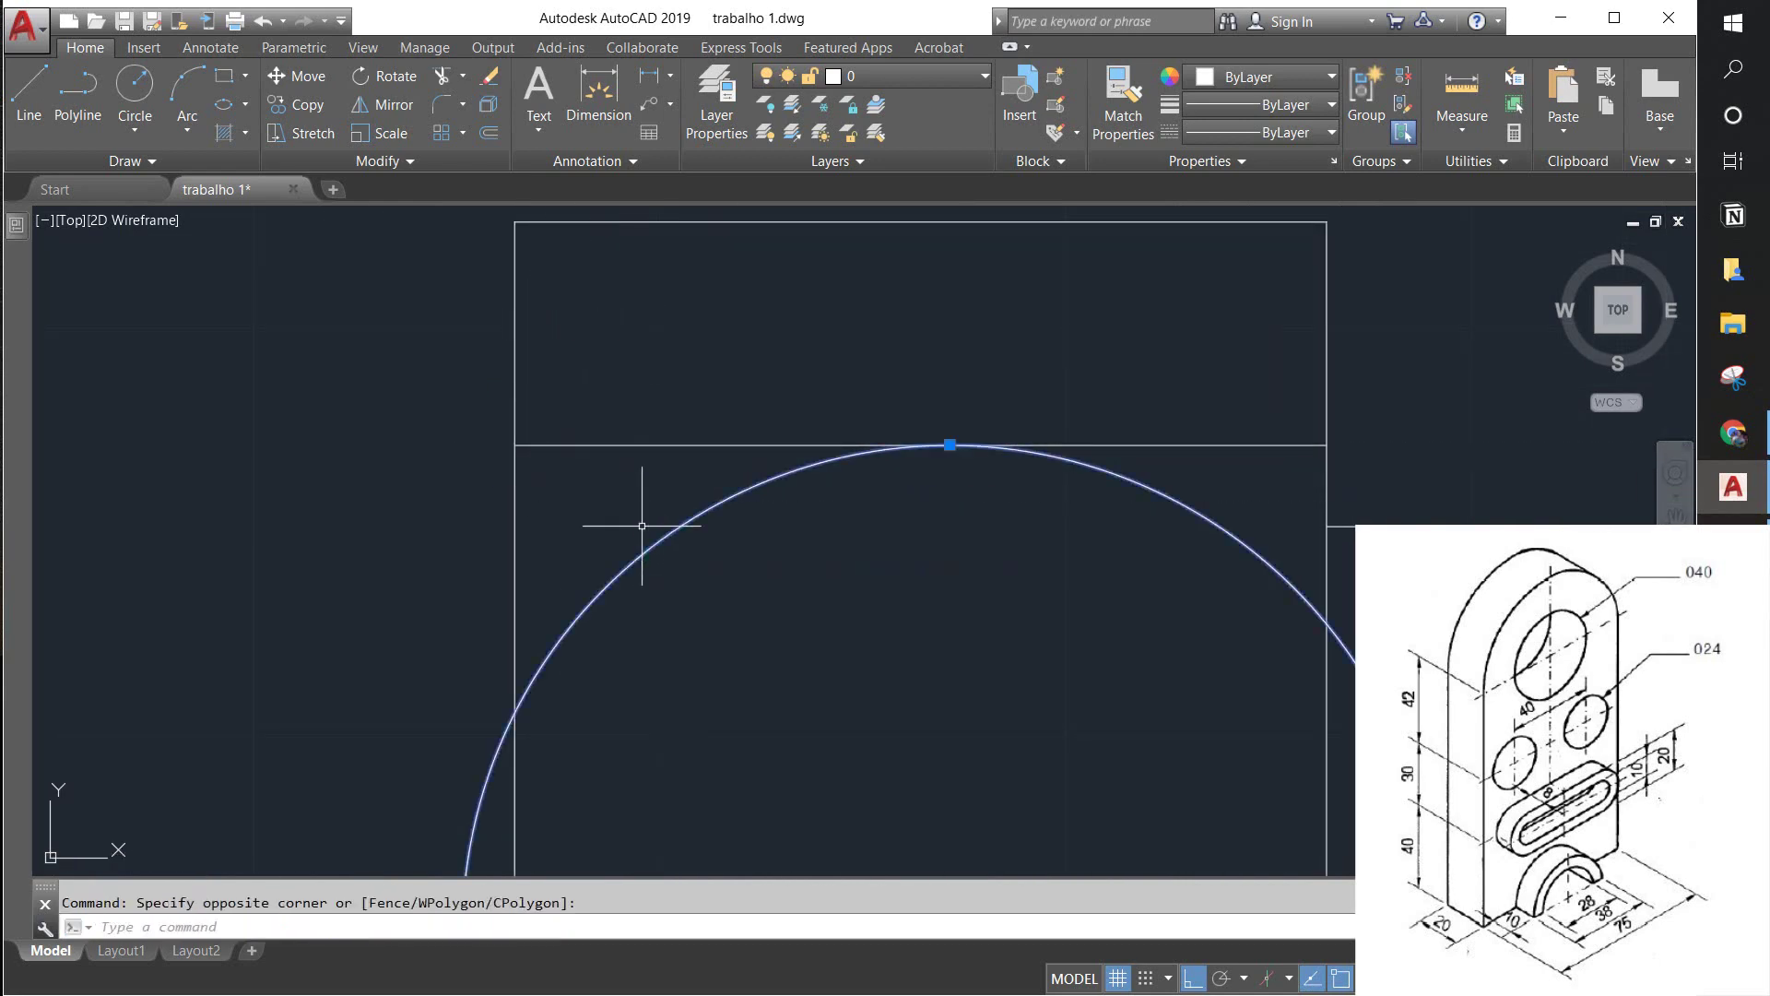
key(Delete)
scroll(641, 526, down, 5)
scroll(791, 612, up, 2)
Draw the horizontal hole edge lines and erase the leftover guide line
key(l)
key(Return)
click(866, 743)
key(Escape)
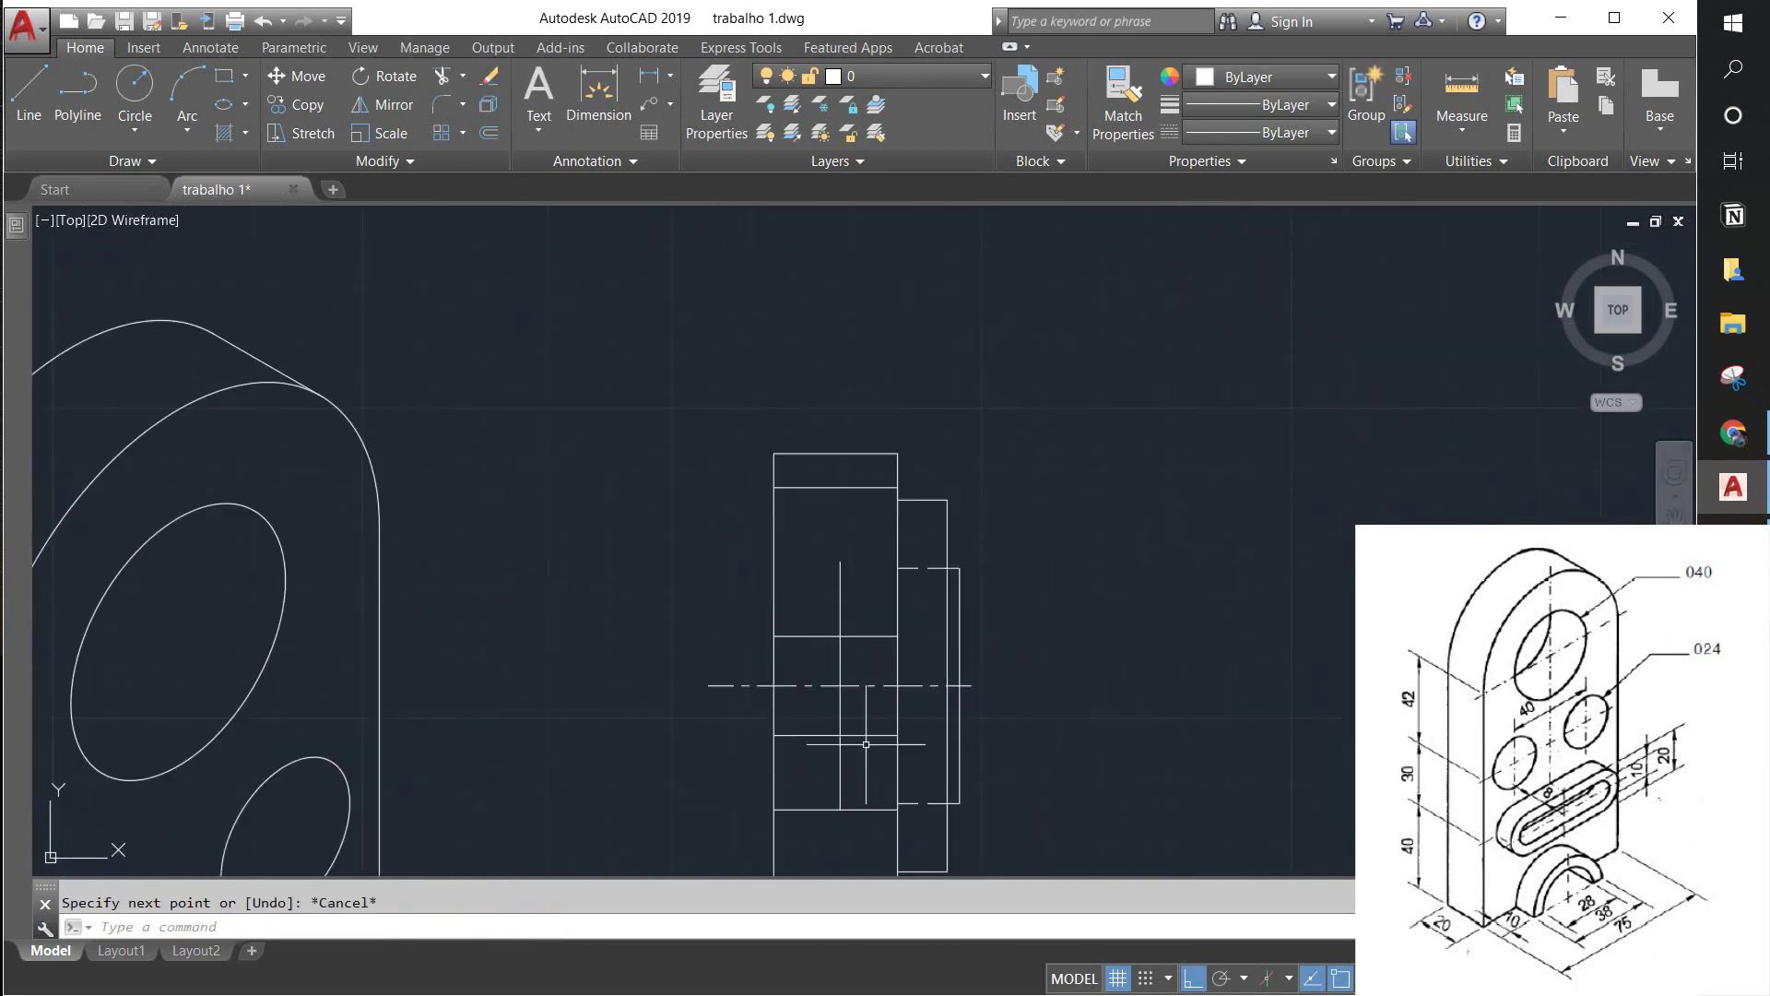
scroll(937, 500, up, 2)
key(l)
key(Return)
key(Escape)
click(875, 599)
key(Delete)
scroll(830, 572, down, 3)
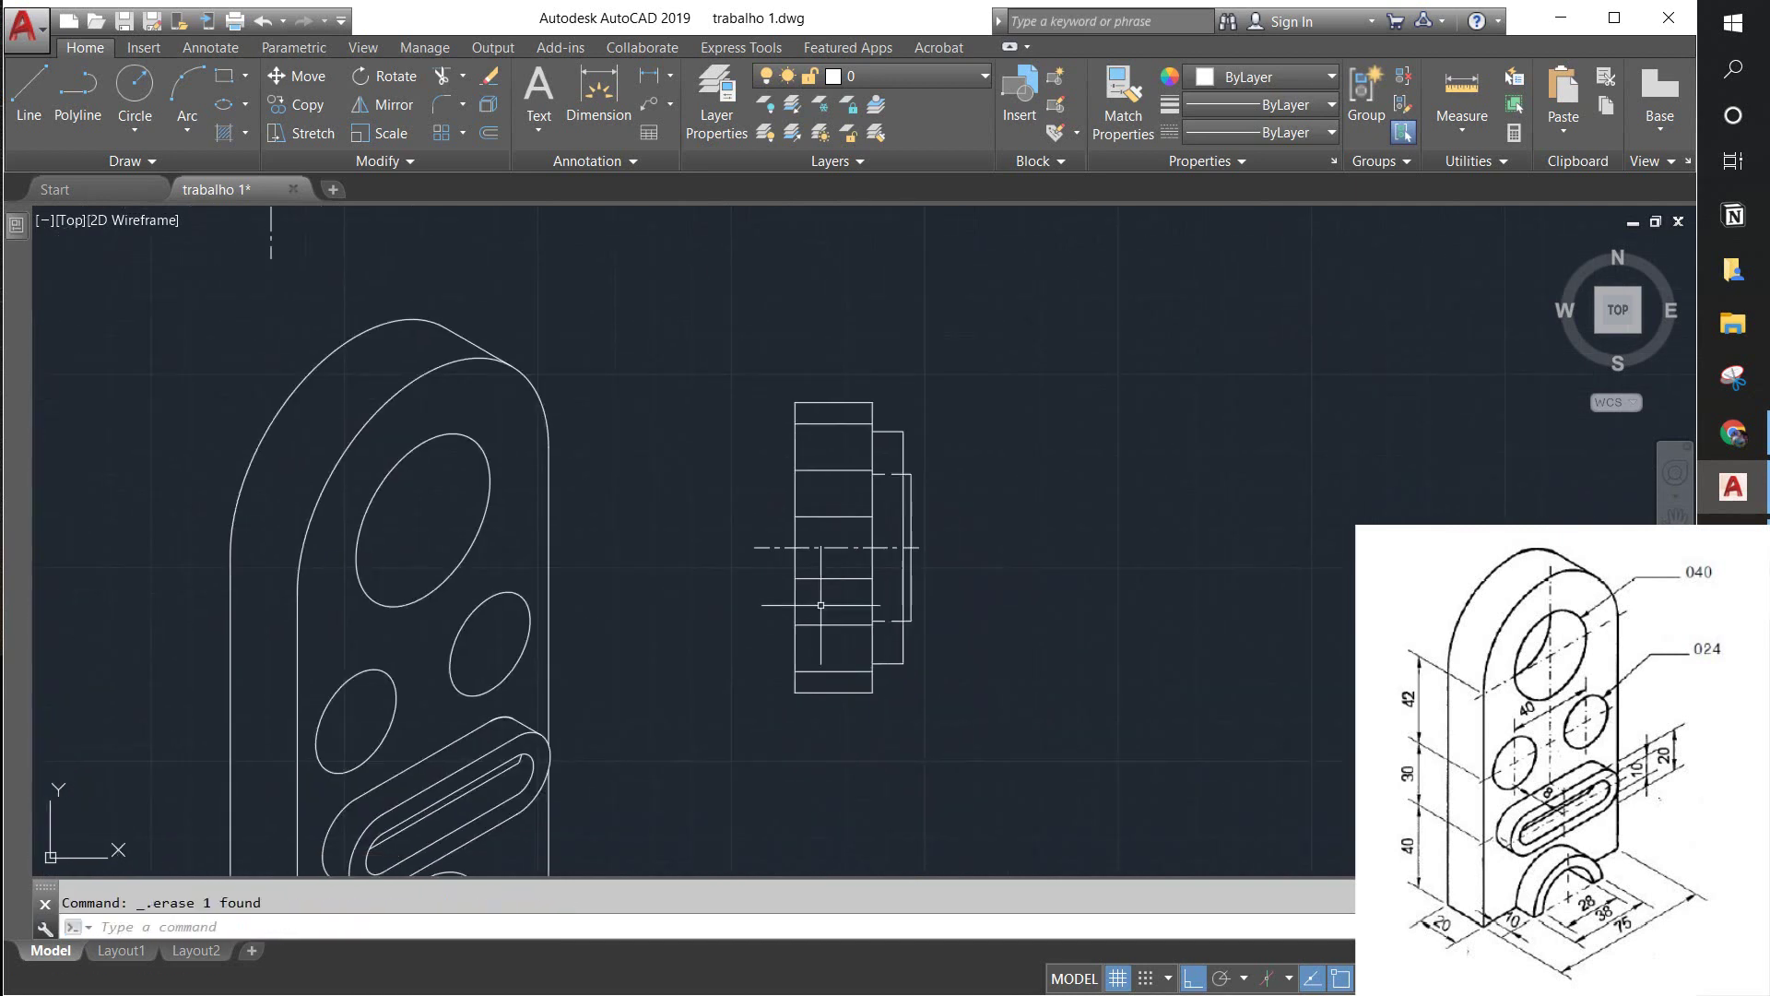
scroll(860, 522, up, 2)
Give the horizontal line the matched dashed linetype and select the short centre line to adjust it
click(852, 628)
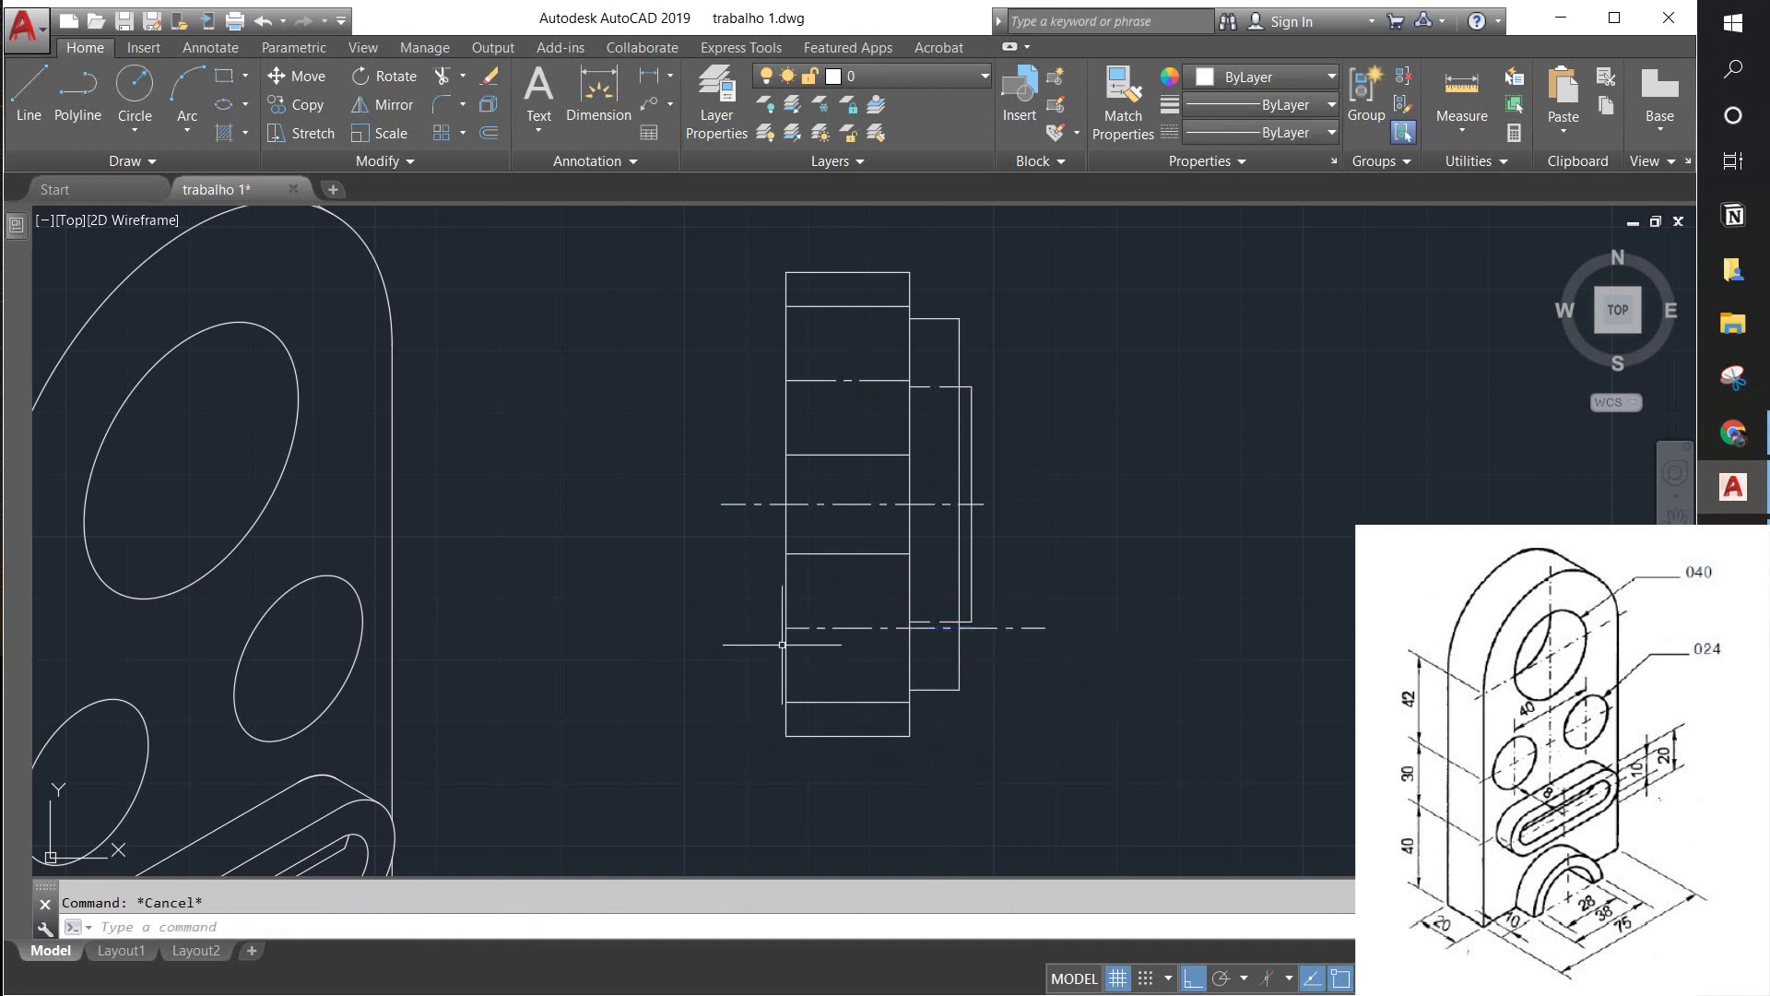
scroll(782, 645, up, 4)
click(731, 590)
key(Escape)
key(Escape)
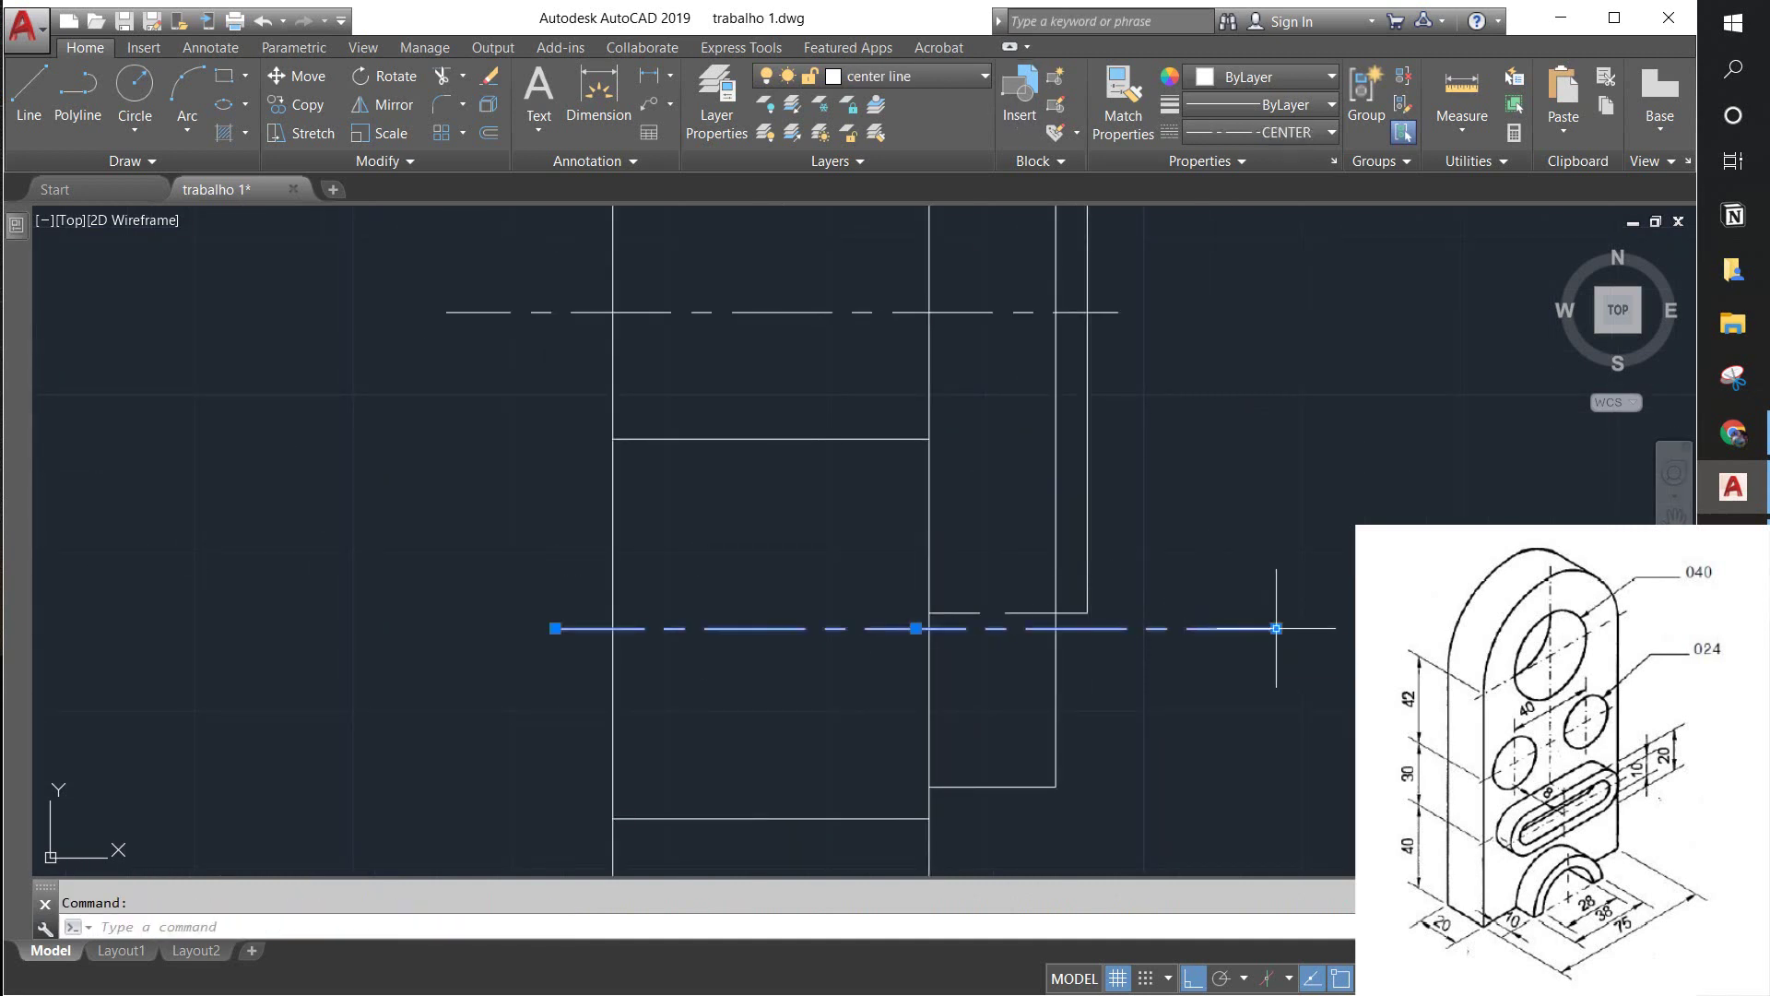
key(Escape)
scroll(1256, 623, down, 3)
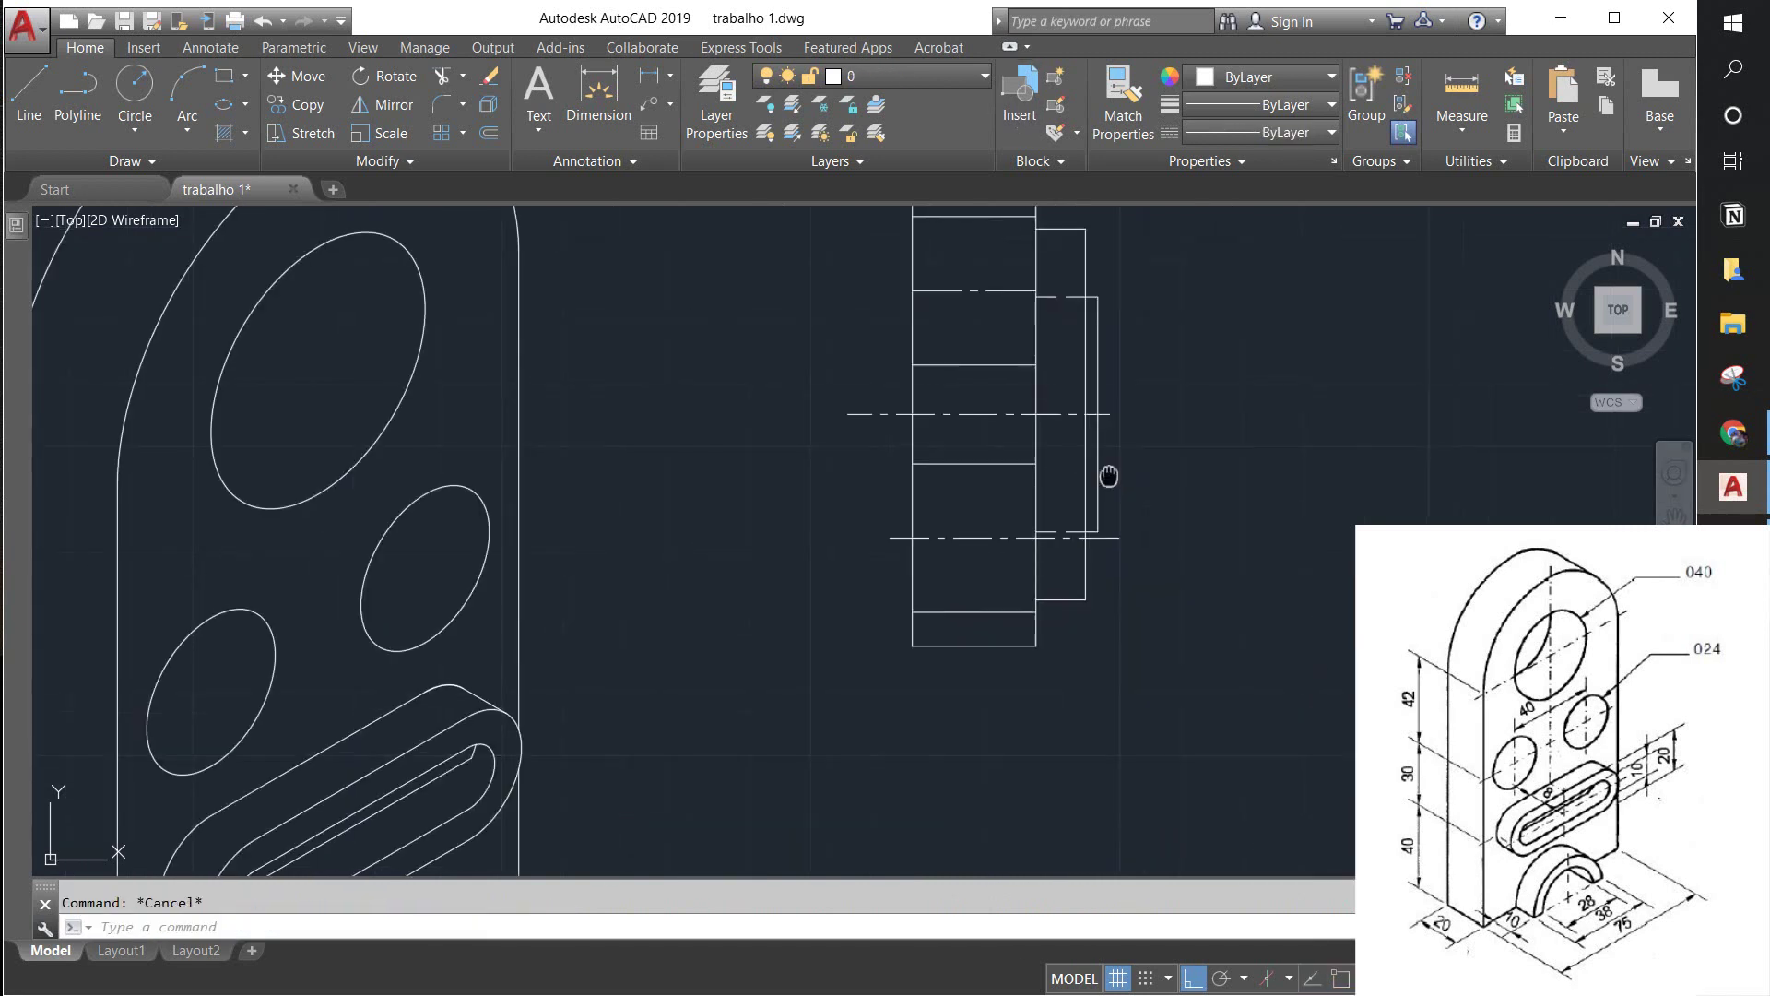
scroll(1106, 474, up, 2)
click(985, 433)
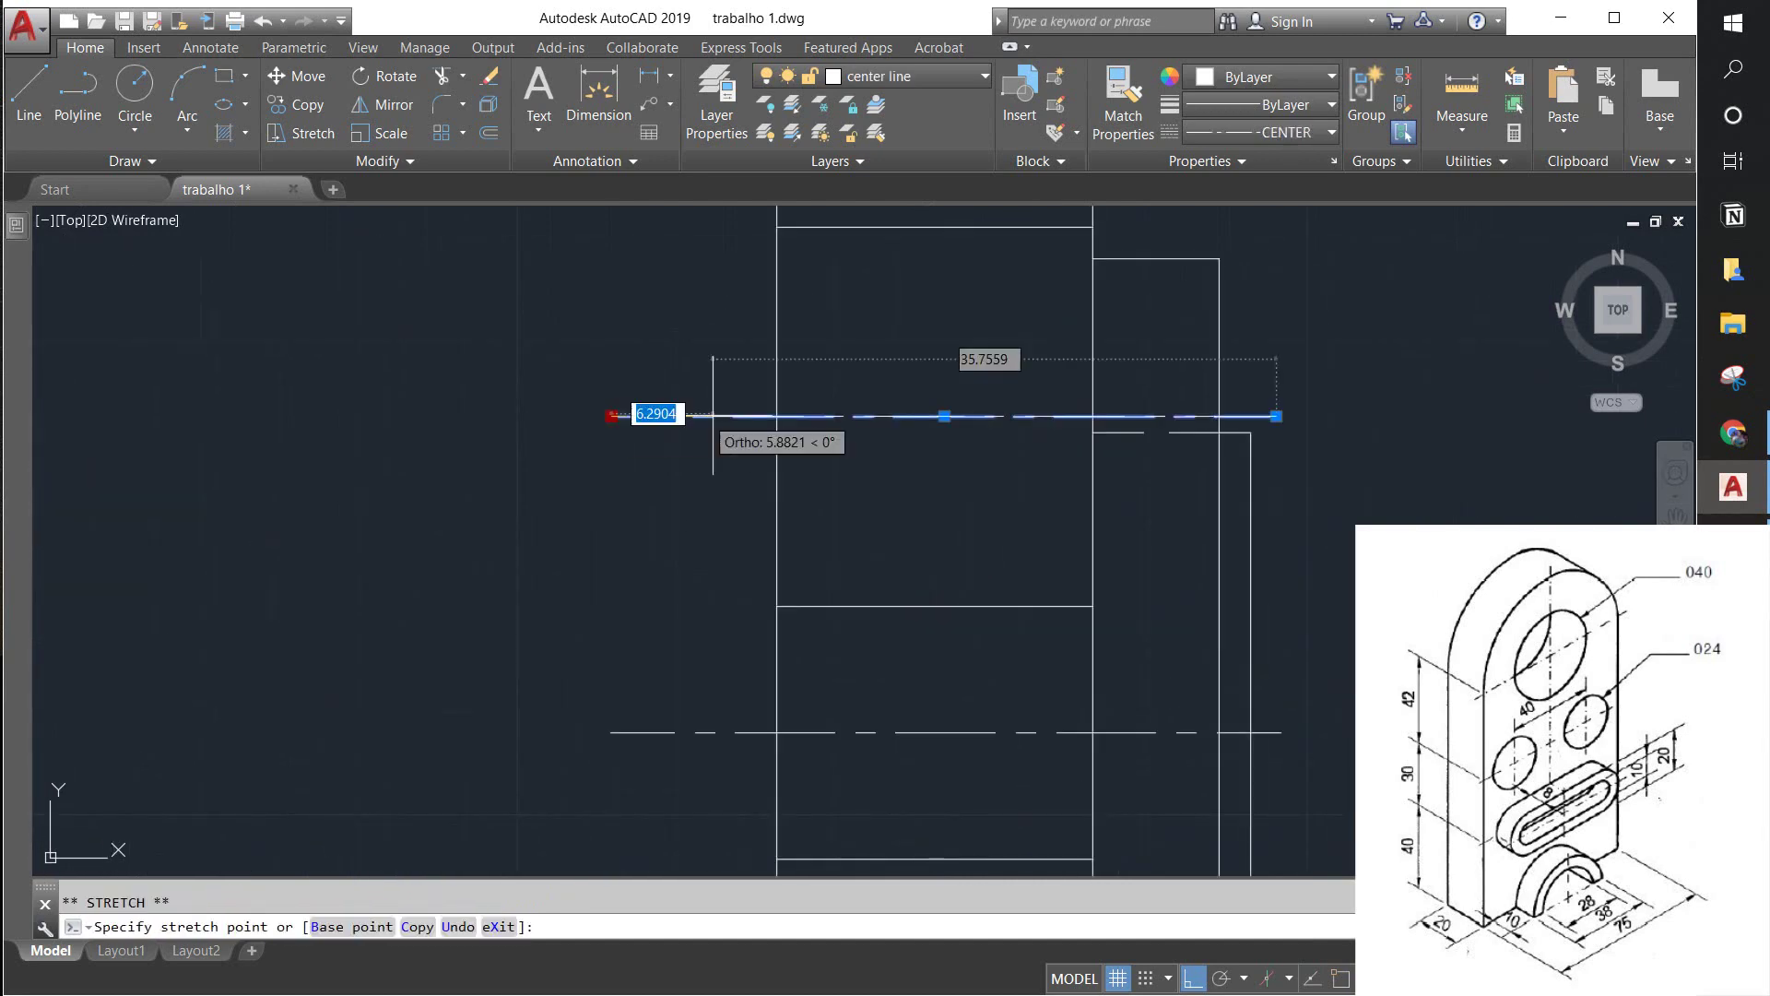
Select the side views and start moving them, then cancel the move
click(931, 778)
click(779, 493)
text(m)
key(Return)
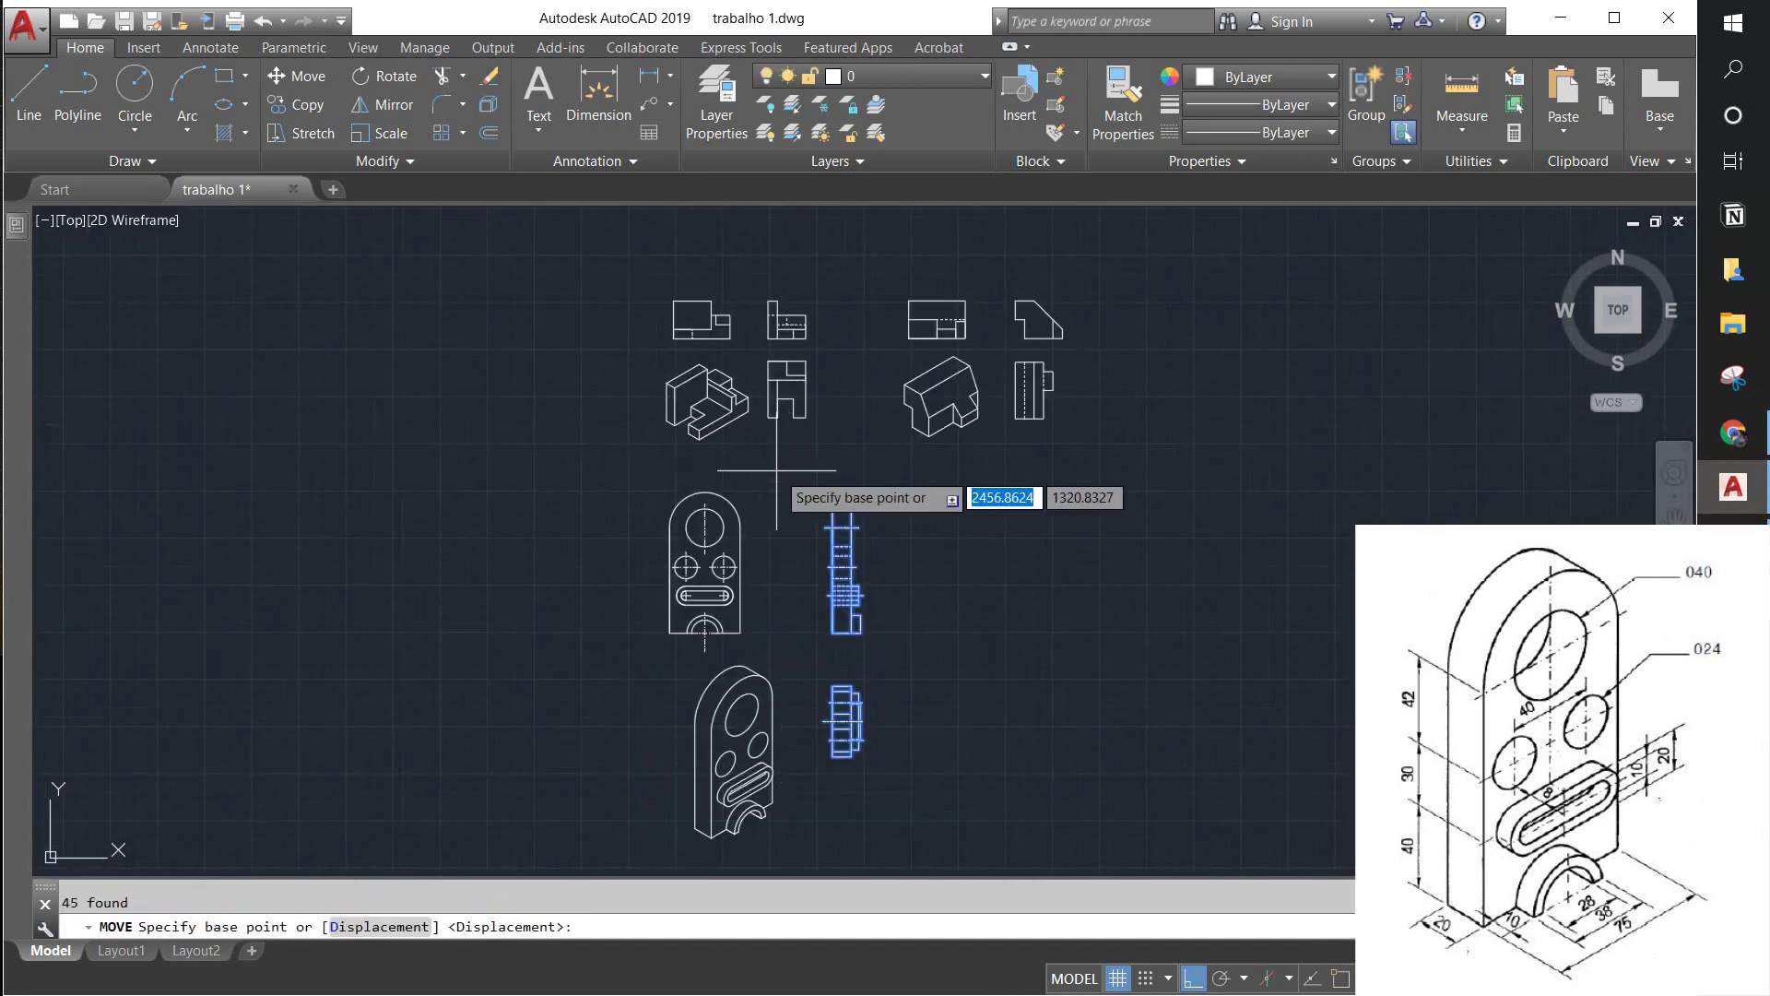
click(855, 542)
scroll(802, 498, up, 2)
key(Escape)
Select the isometric bracket views to move, then cancel
scroll(797, 484, up, 2)
click(913, 802)
click(594, 503)
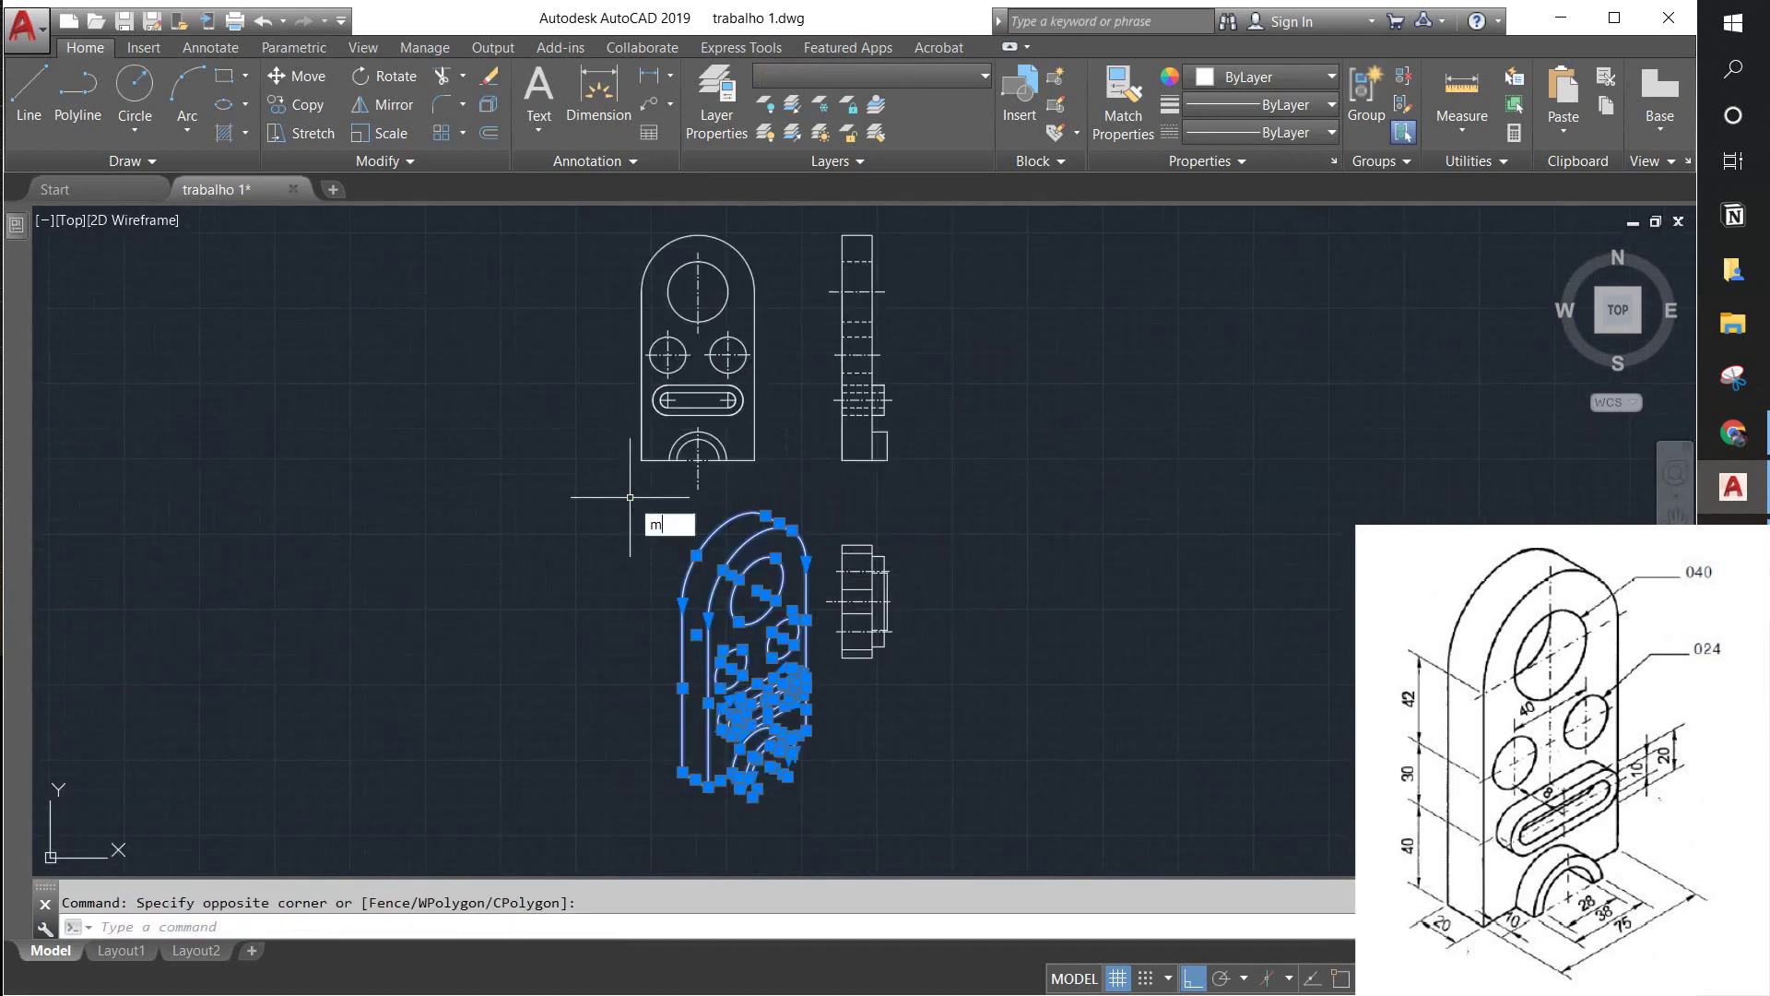
text(m)
key(Escape)
scroll(943, 713, down, 2)
scroll(988, 573, down, 2)
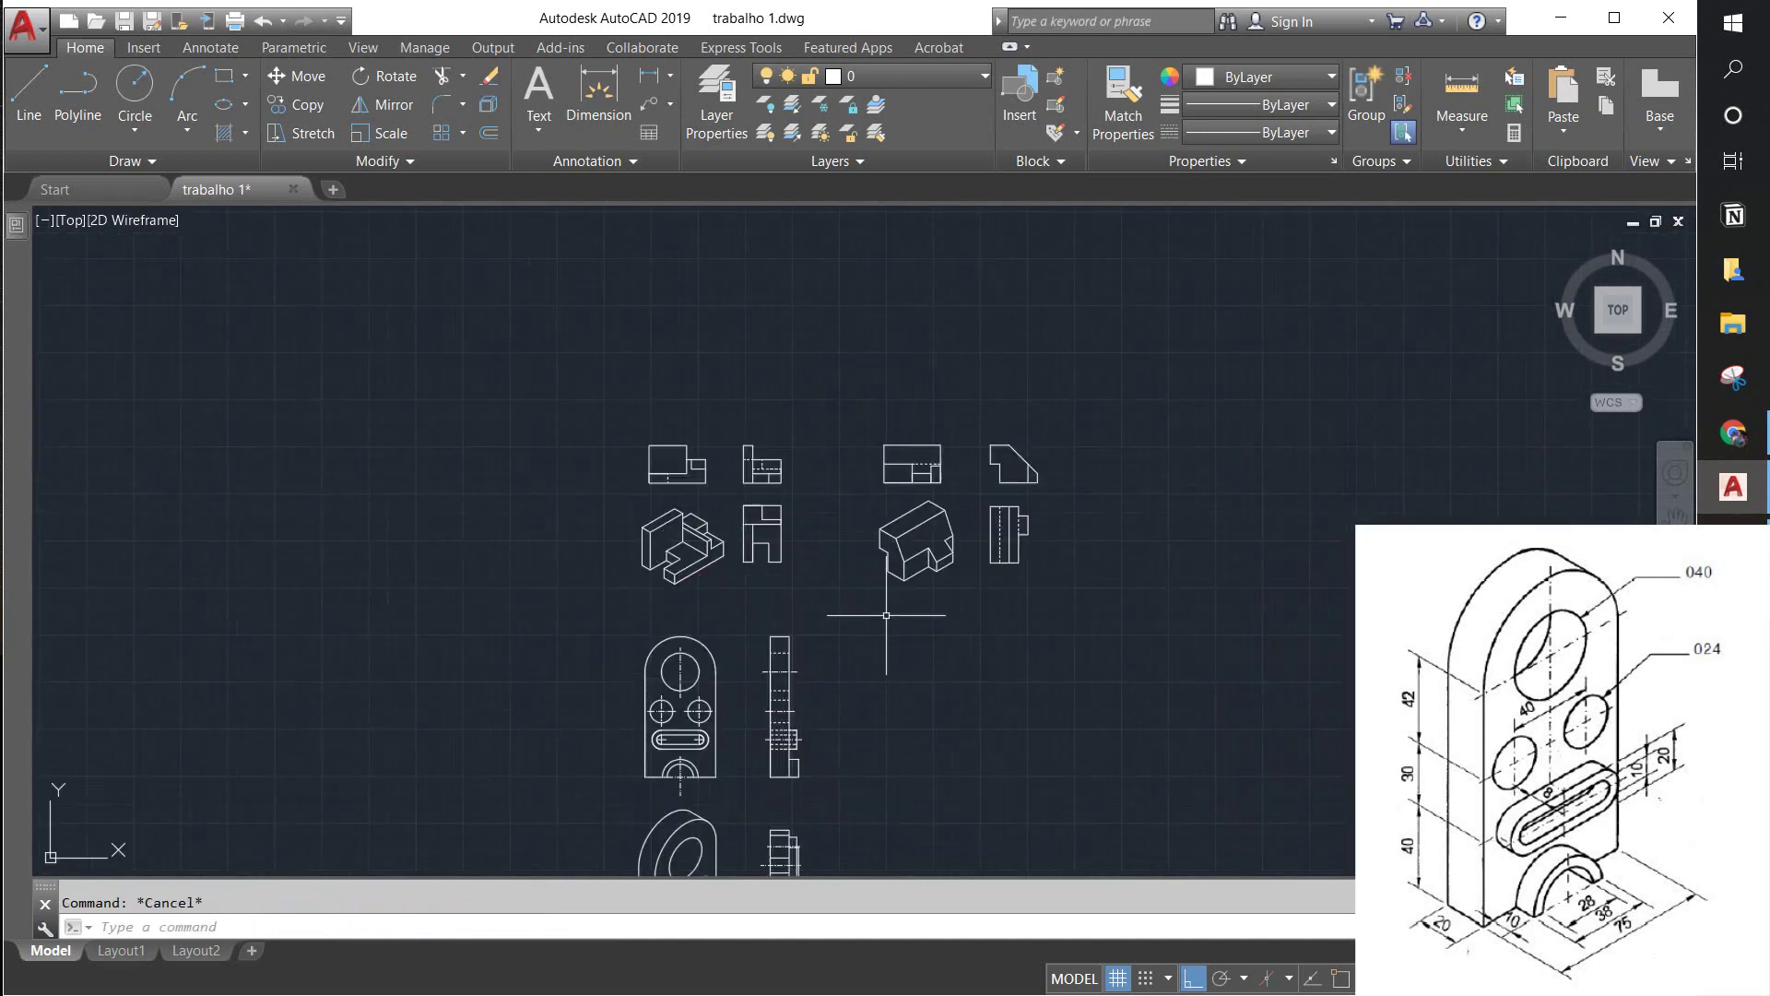
Switch to Layout1 and start modifying its page setup
right_click(205, 952)
click(121, 950)
right_click(933, 521)
right_click(125, 973)
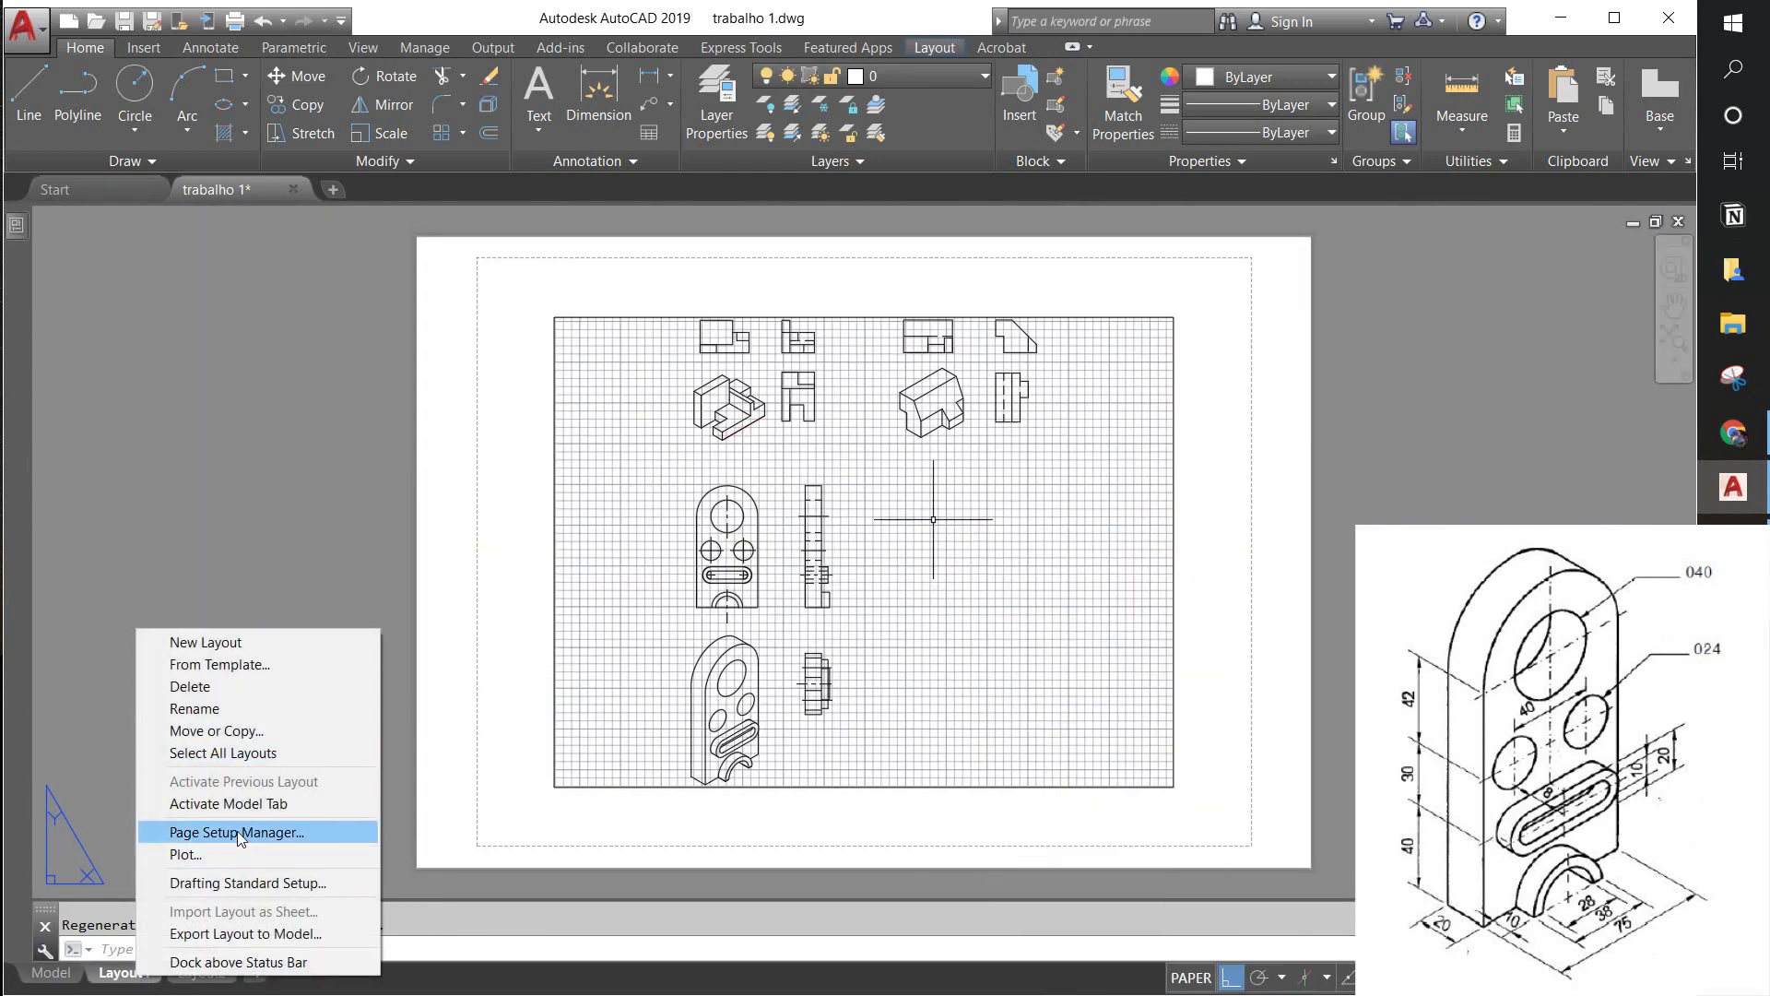
click(198, 830)
click(814, 335)
Choose Adobe PDF as the printer and set what area Layout1 plots
click(572, 313)
click(434, 426)
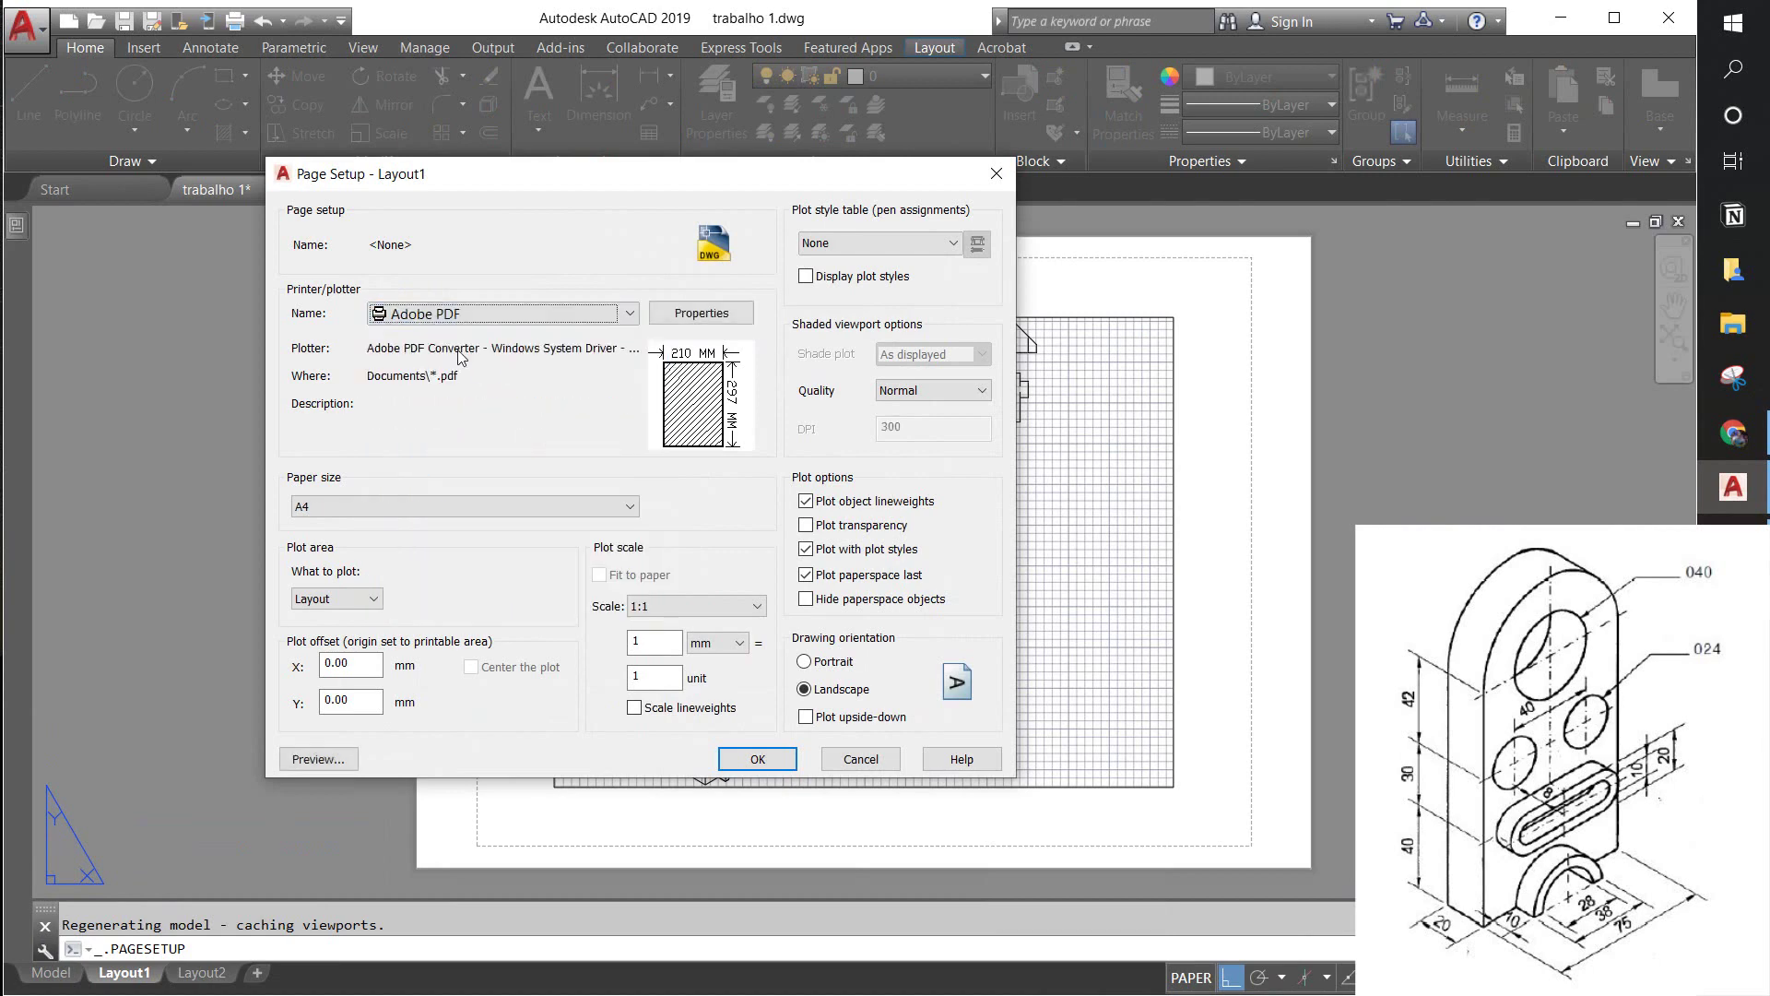
click(348, 598)
click(318, 655)
key(Escape)
click(341, 598)
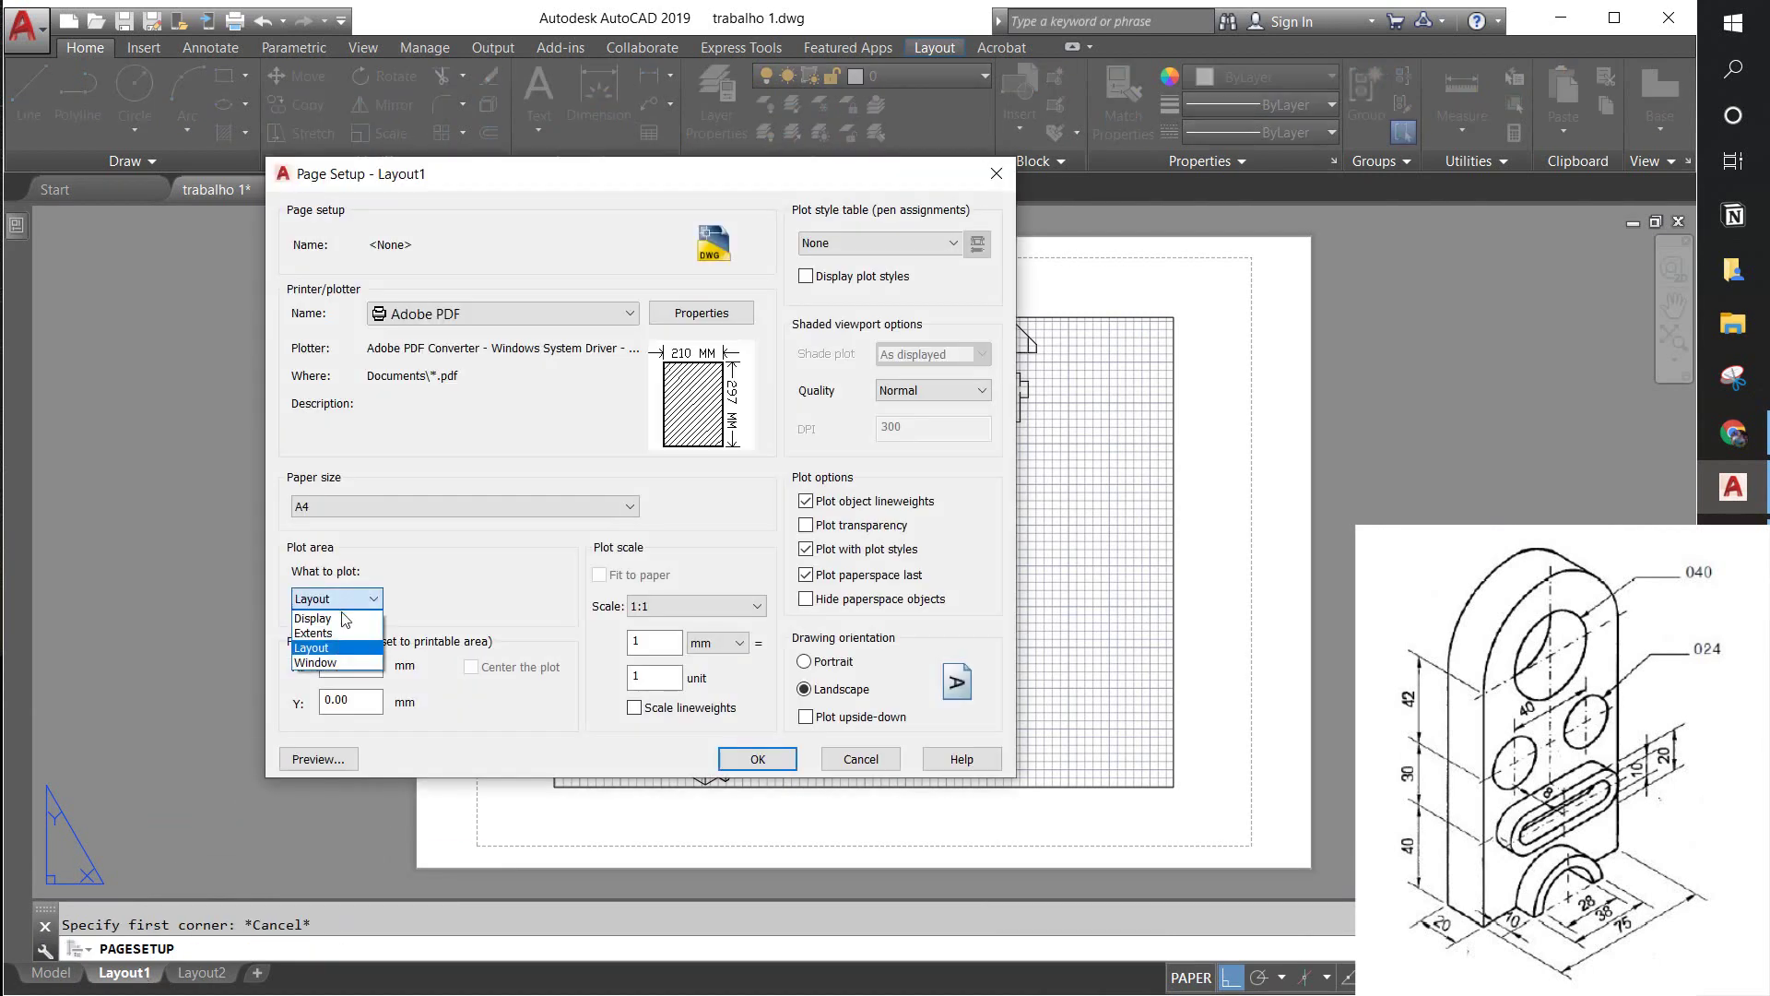
click(758, 759)
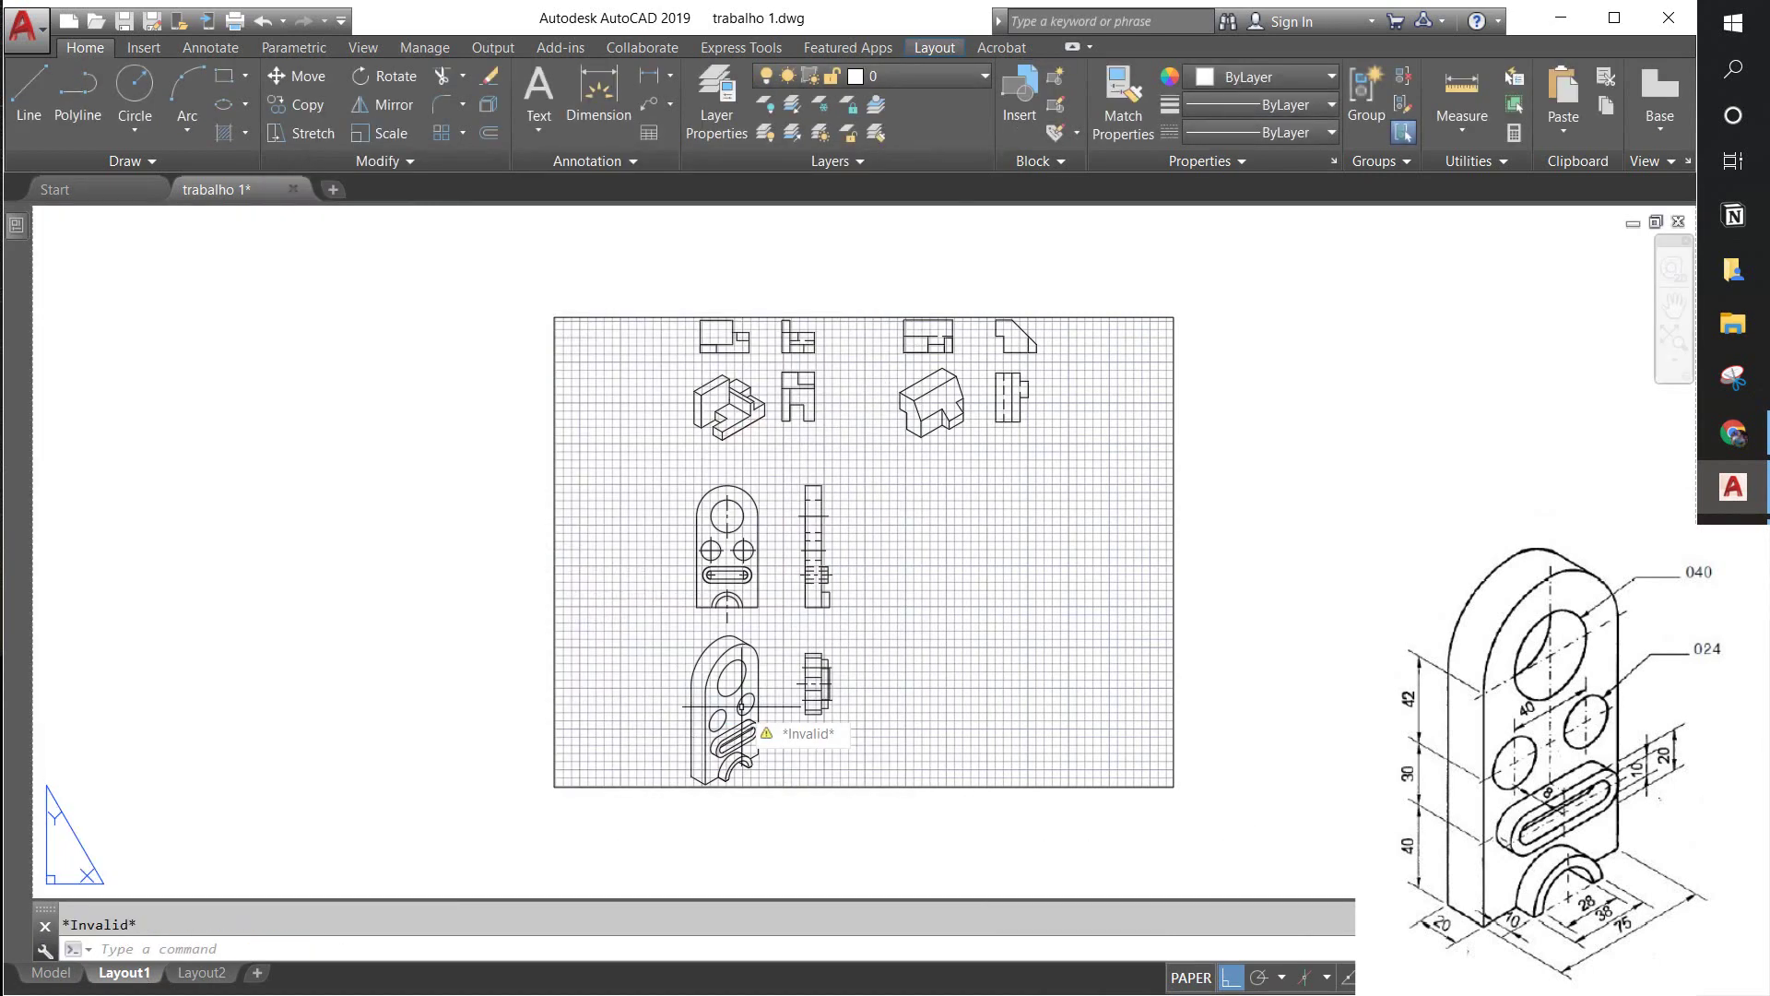
Confirm Layout1's A4 Adobe PDF page setup and return to model space
right_click(124, 950)
click(207, 812)
click(830, 387)
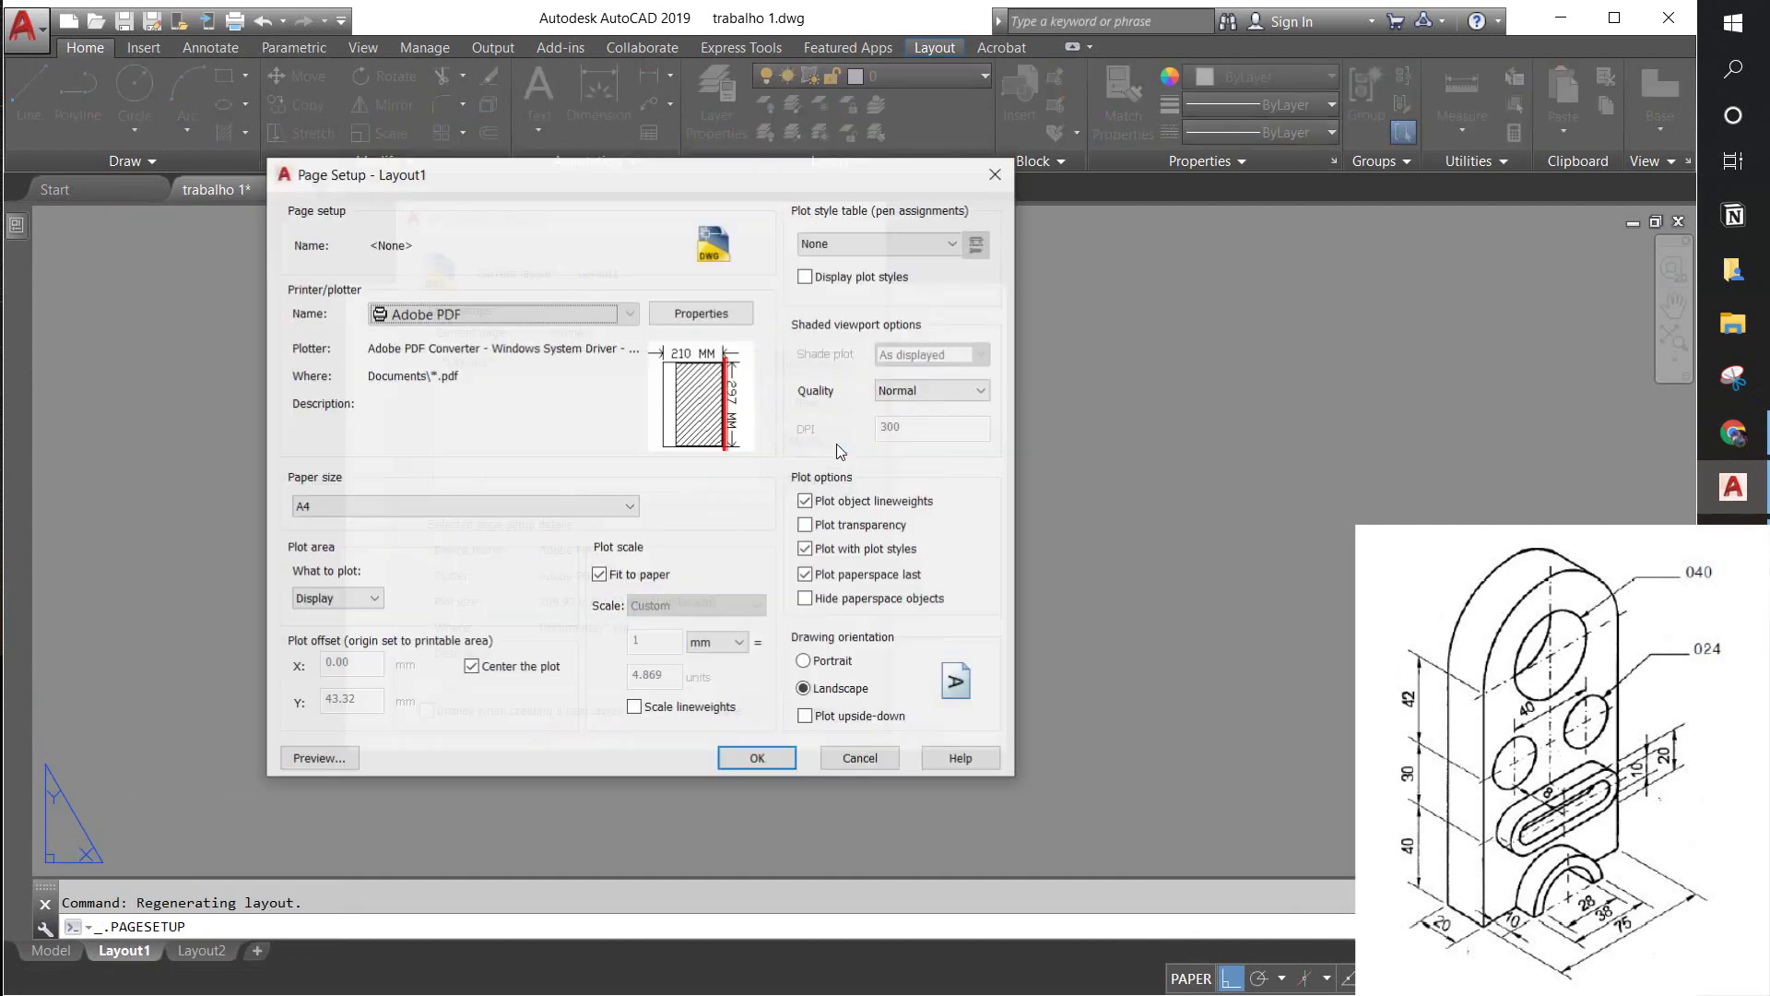
click(757, 759)
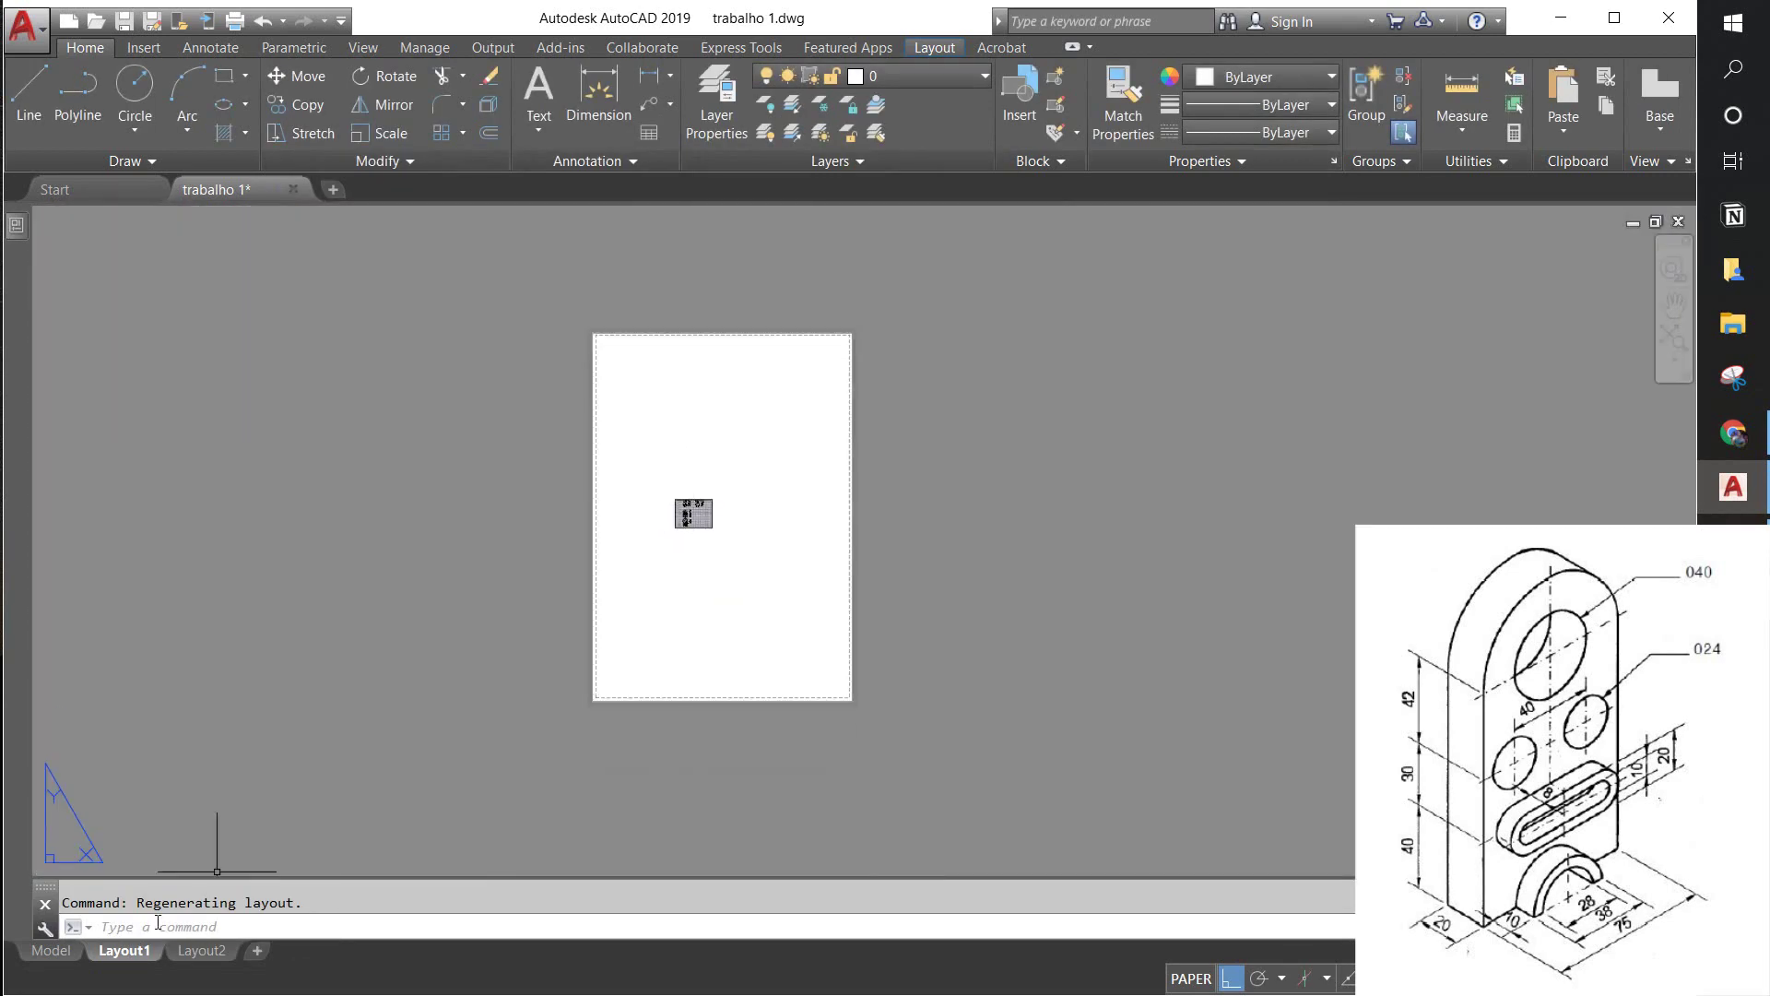
key(ctrl+Page_Up)
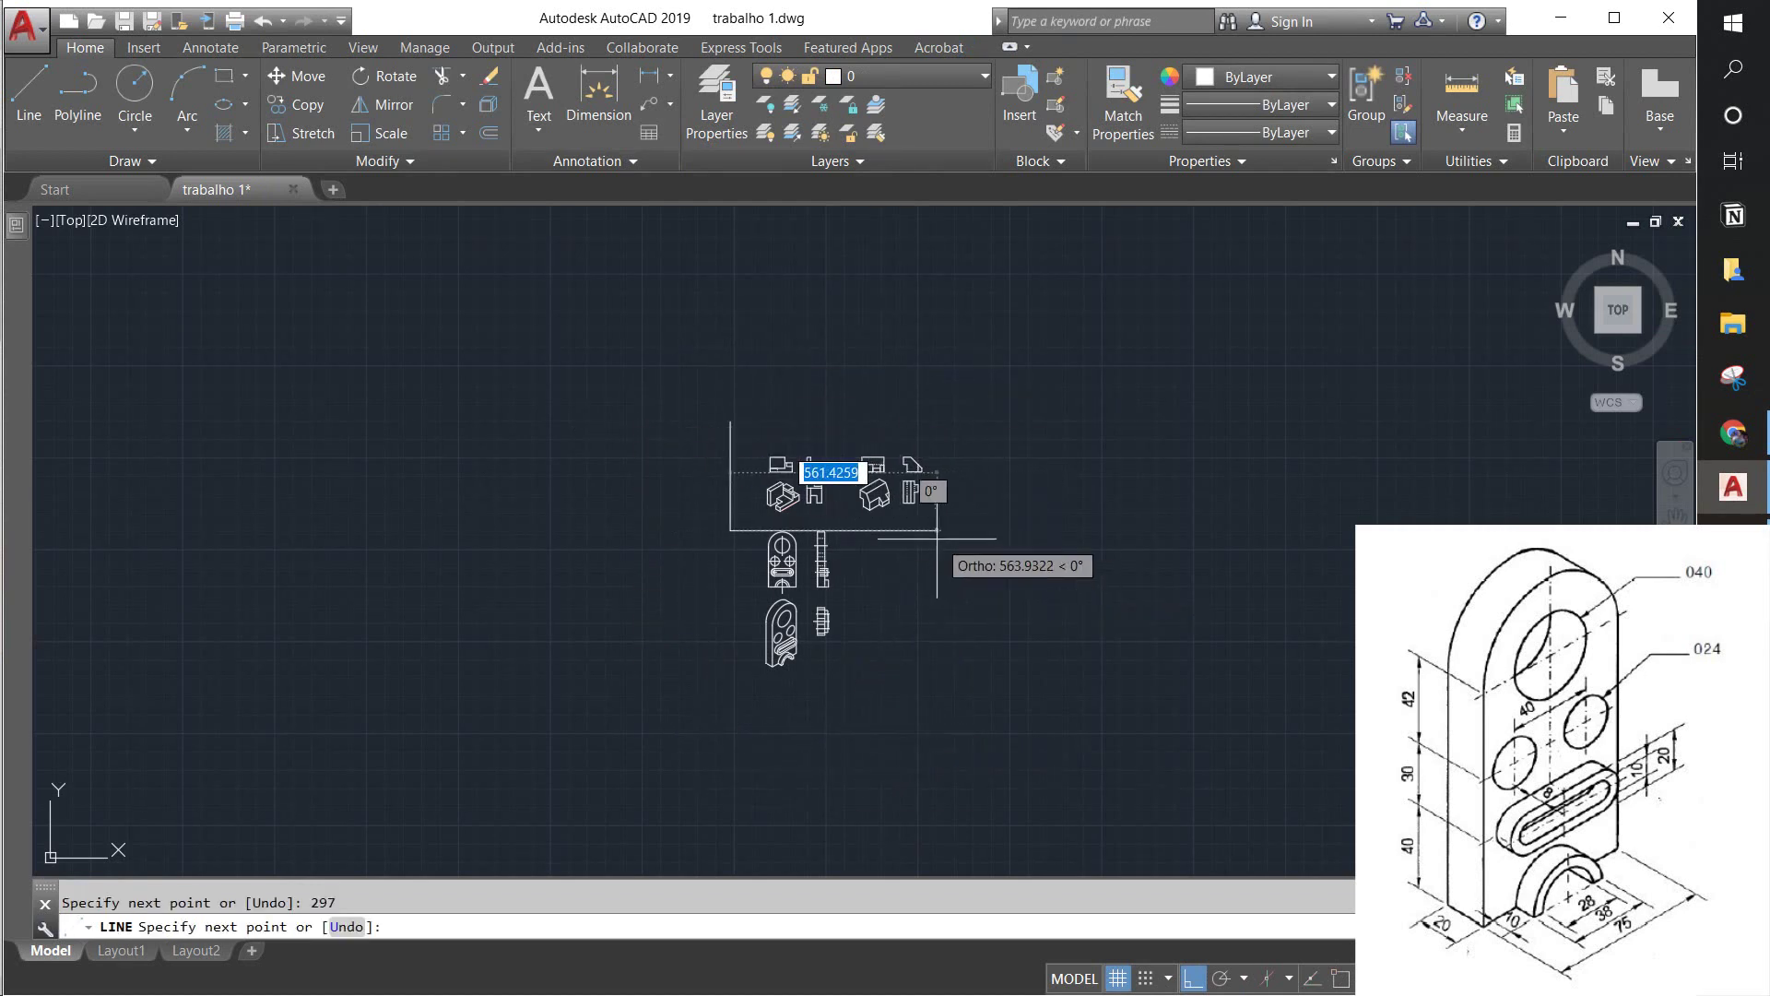
Delete the stray vertical line from the drawing
click(730, 461)
key(Delete)
middle_drag(1120, 618, 1046, 613)
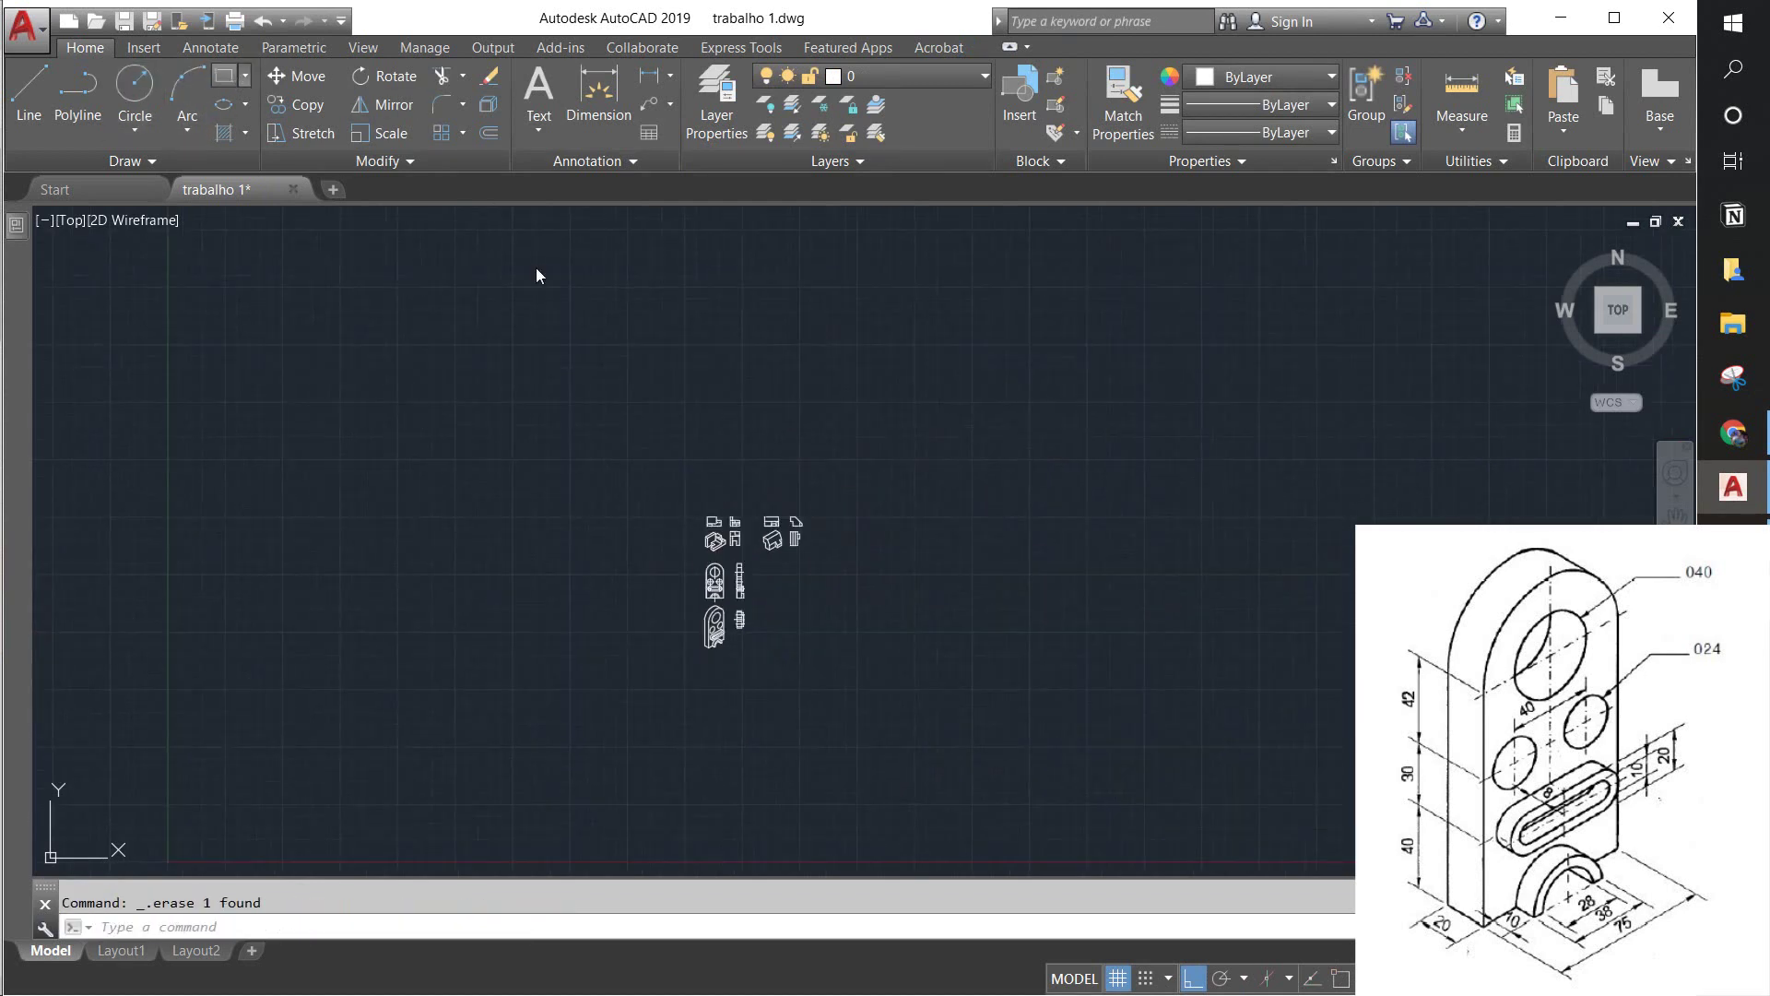
right_click(980, 556)
key(Escape)
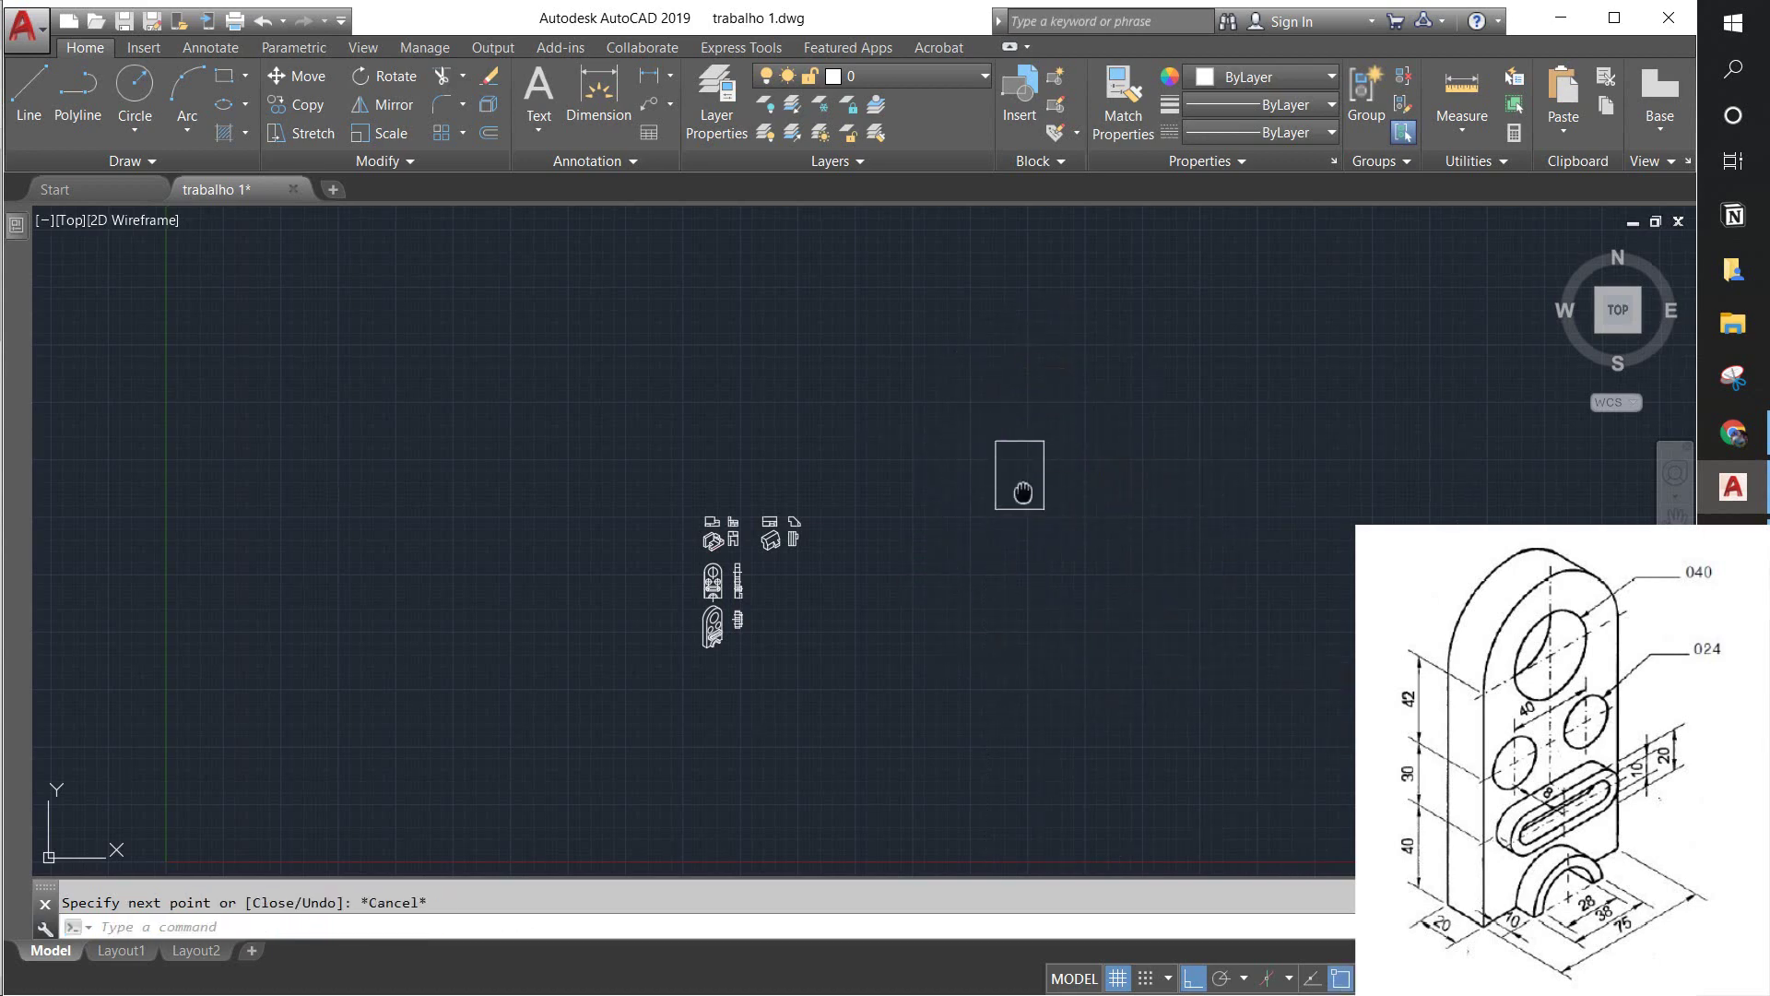
Paste the copied sheet frame beside the other frames
scroll(1022, 492, up, 2)
key(ctrl+v)
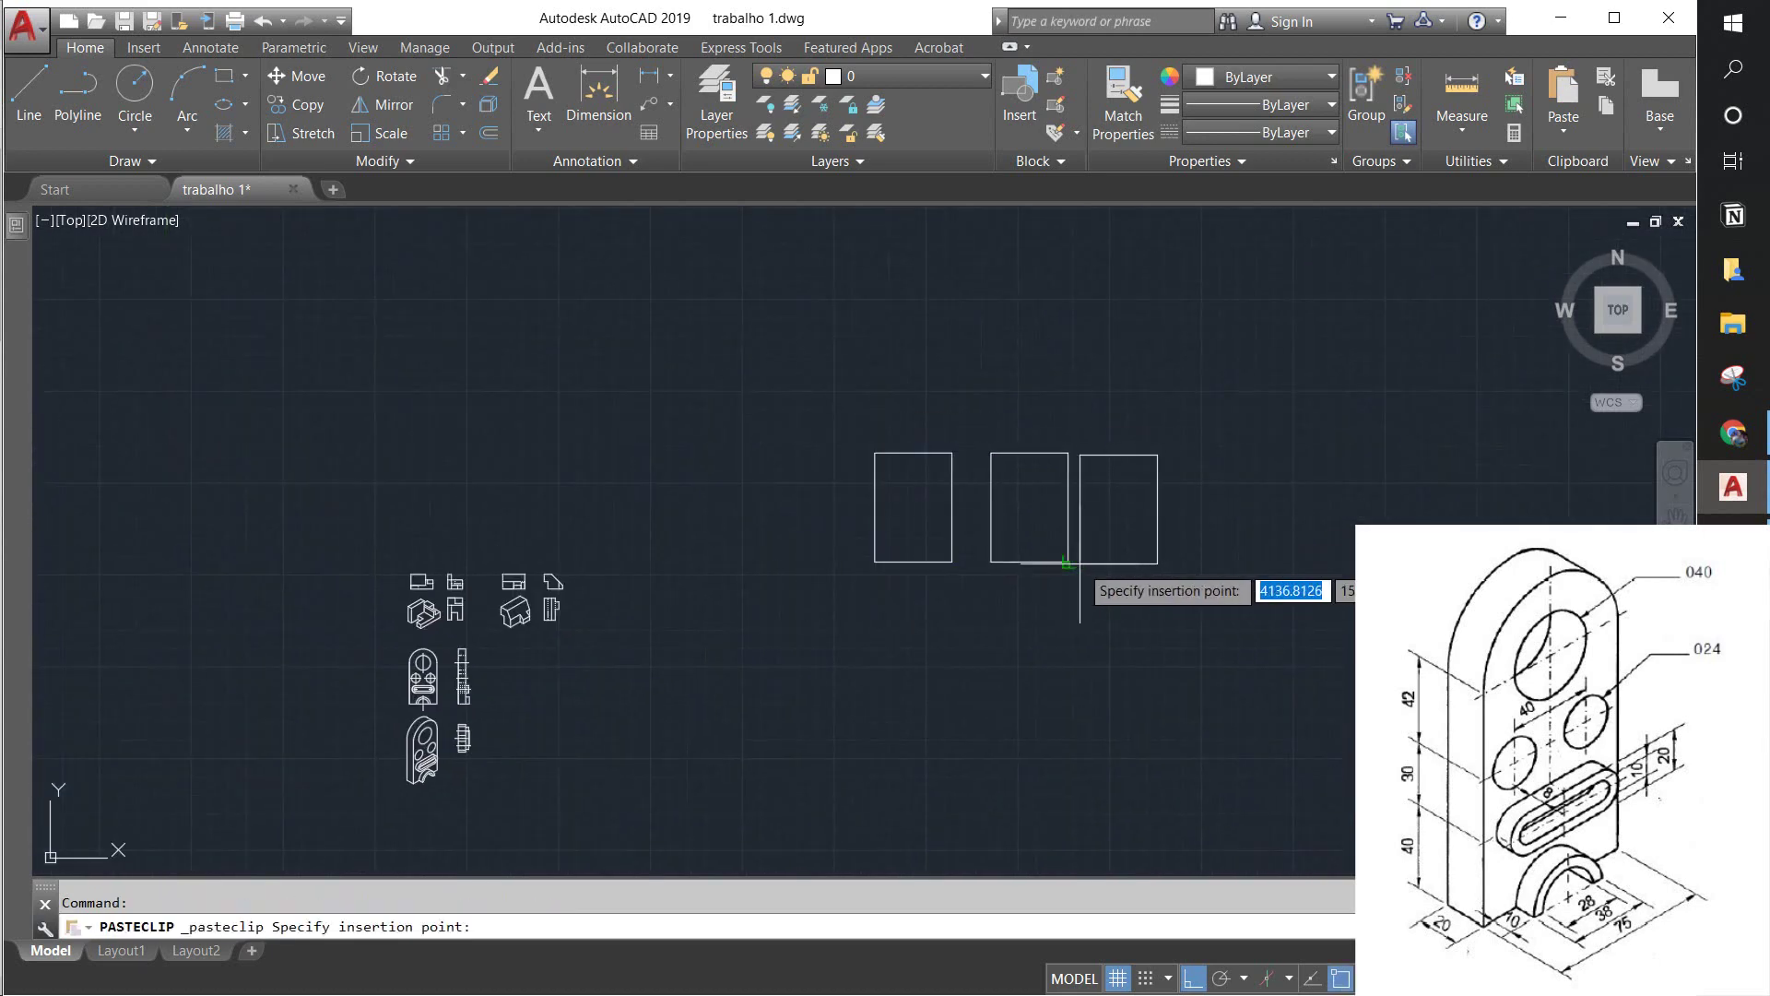
click(535, 586)
Move the first block's views inside the first frame
text(m)
key(Return)
scroll(917, 461, up, 4)
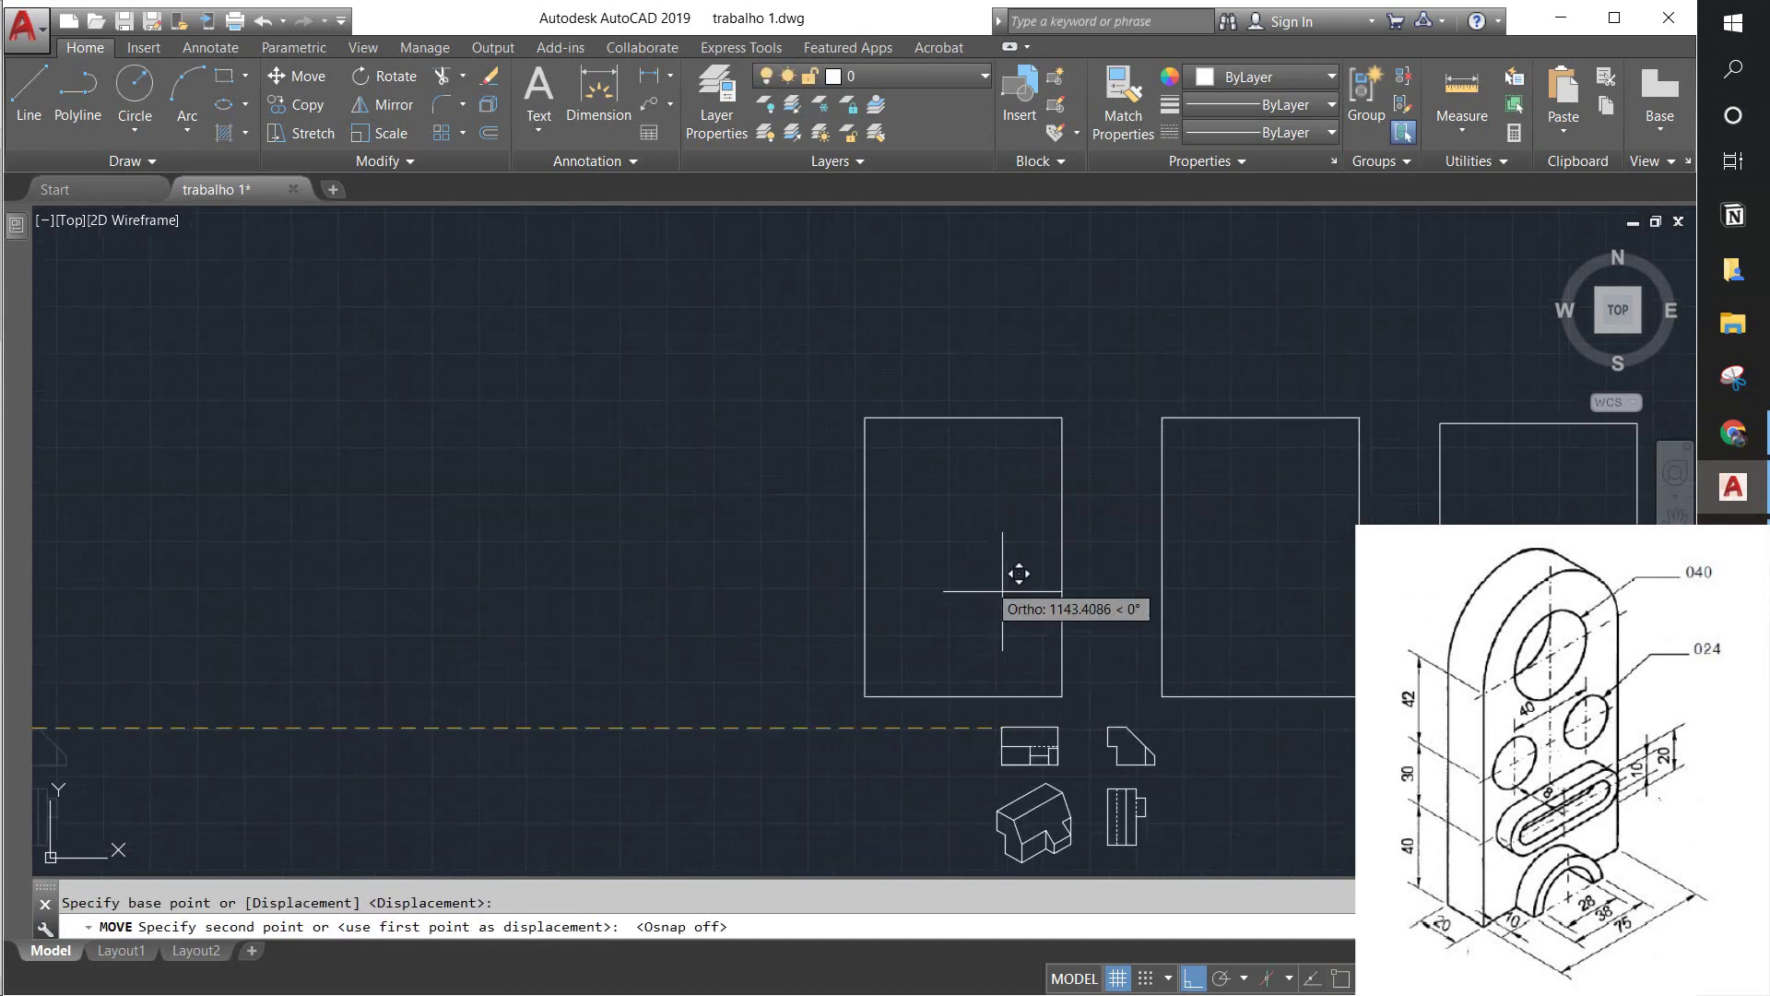
click(862, 494)
scroll(862, 494, down, 3)
Move the second block's views into the second frame
click(586, 627)
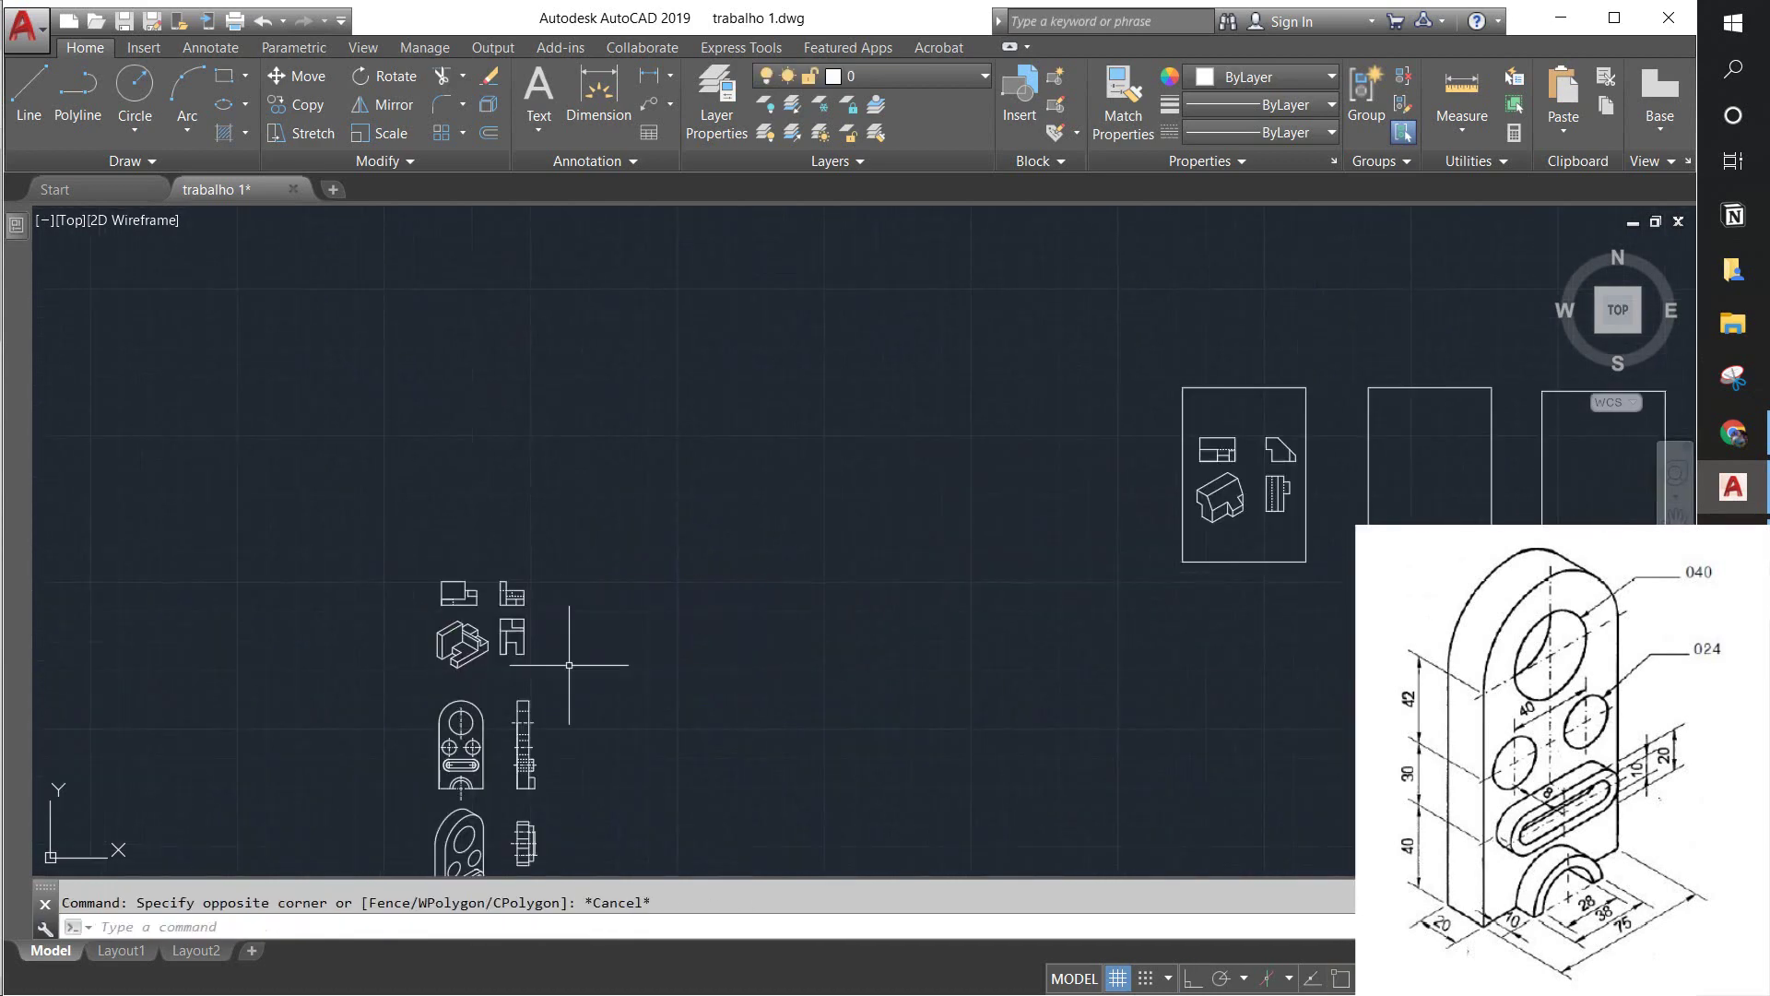
click(341, 532)
text(m)
key(Return)
scroll(751, 461, down, 3)
scroll(772, 395, up, 3)
click(772, 396)
Move the bracket's views into the third frame
click(297, 455)
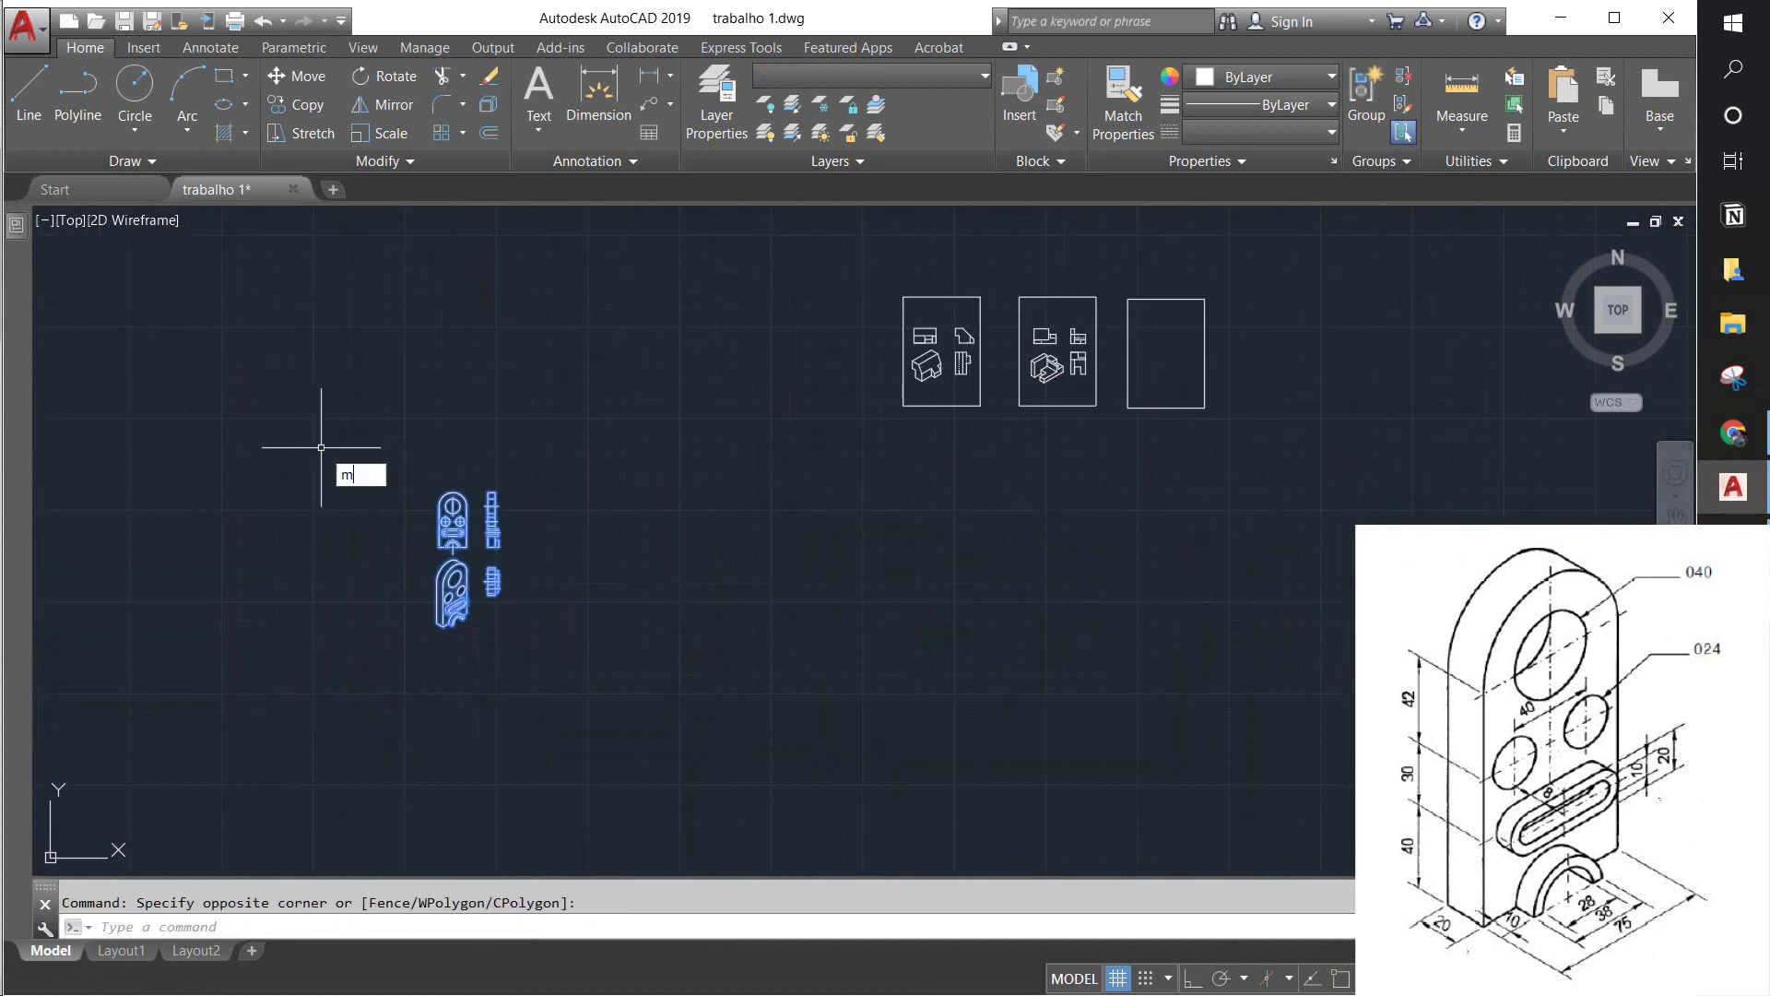
text(m)
scroll(1047, 367, up, 5)
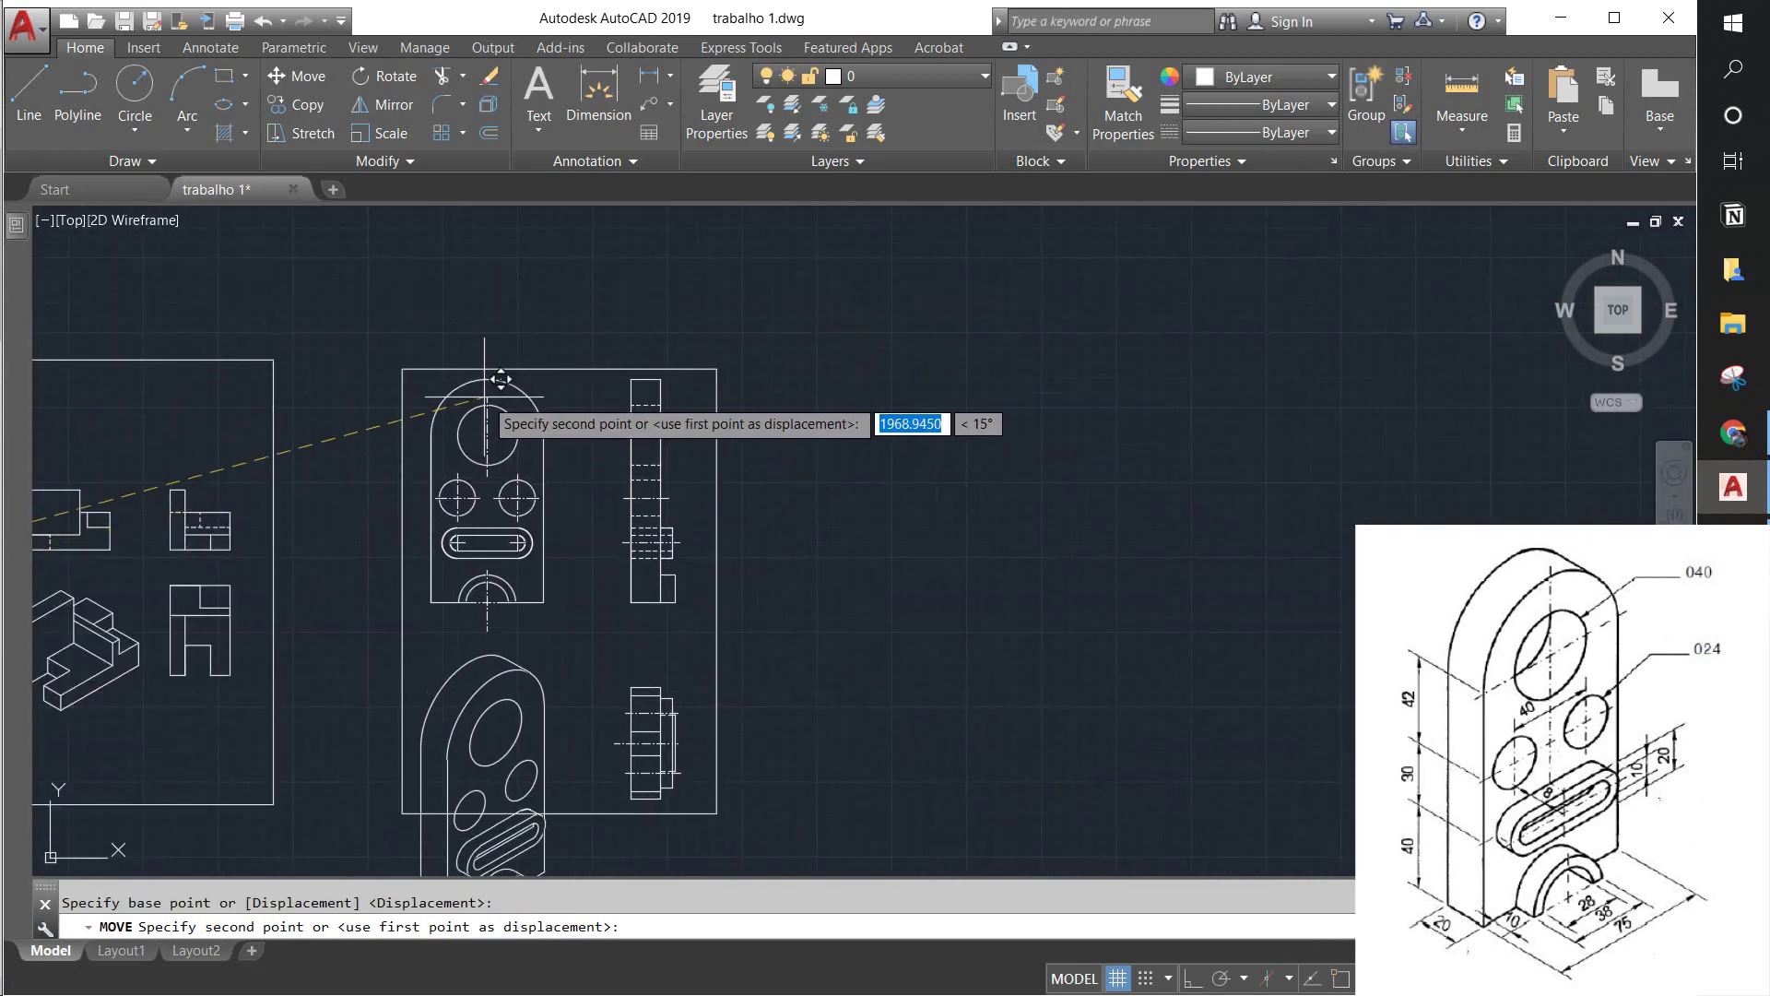
click(505, 267)
scroll(505, 266, down, 3)
scroll(638, 553, up, 3)
Dimension the first block's front view with 60 width, 40 height, 30 and 20
text(dim)
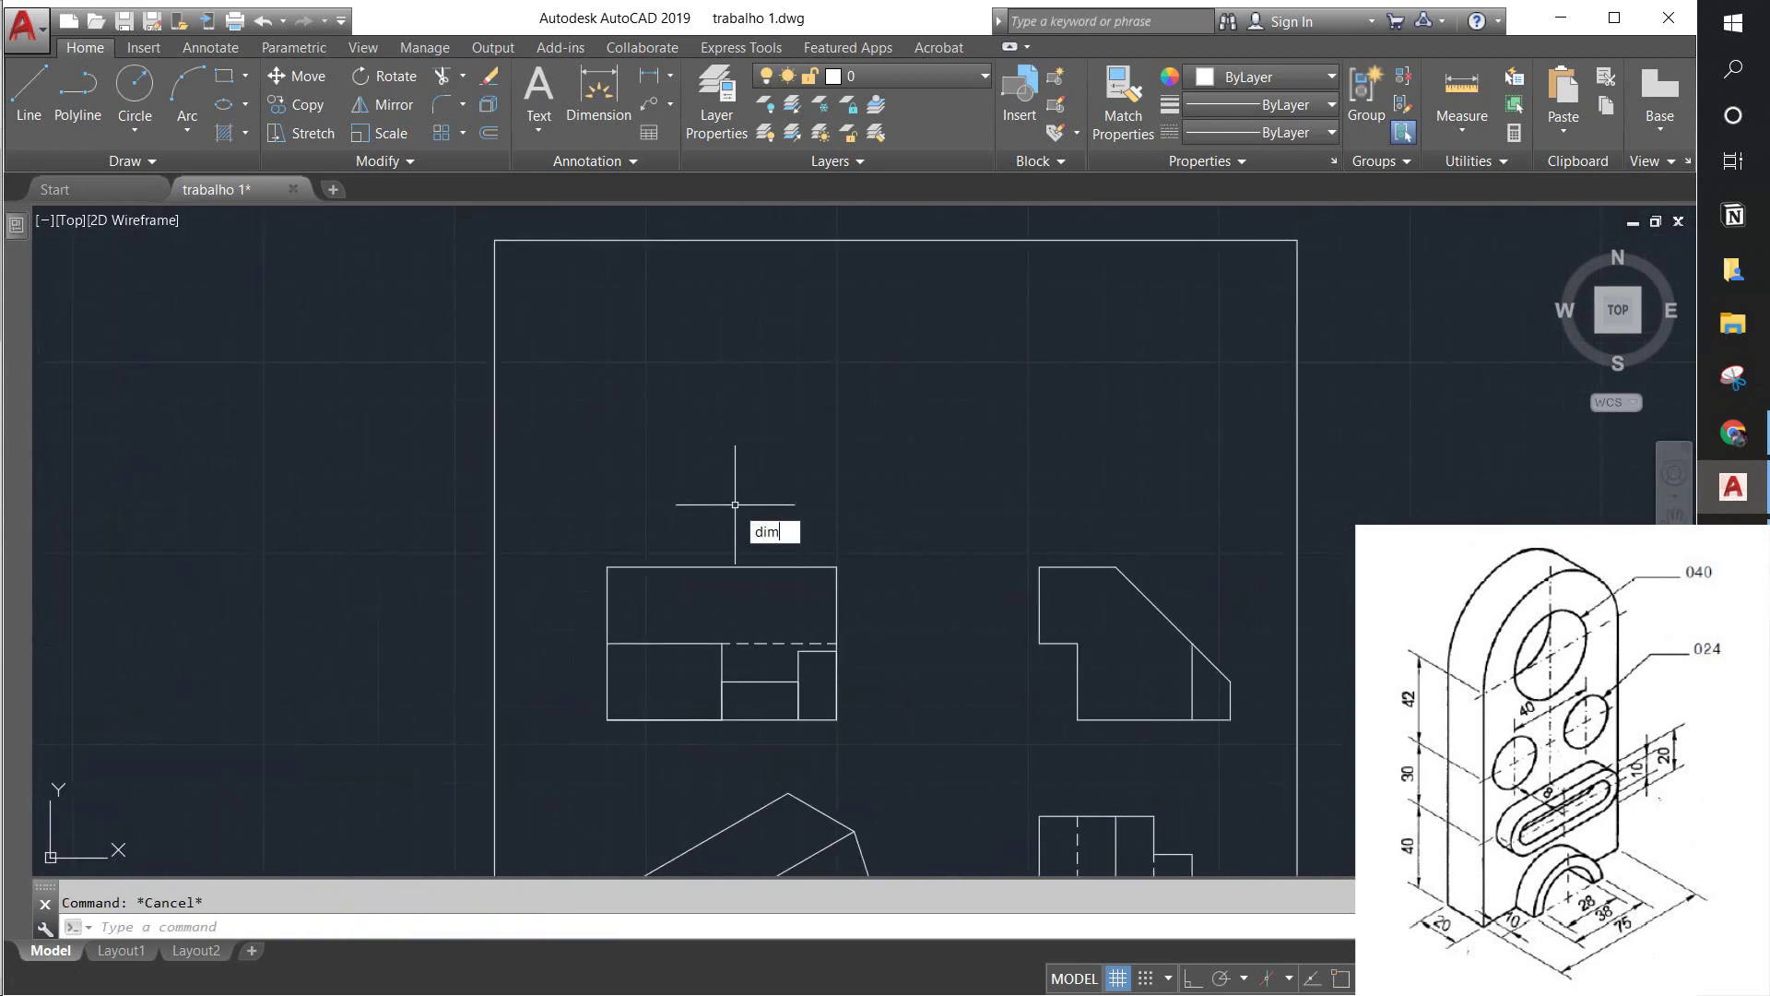
key(Return)
click(699, 566)
click(607, 613)
click(659, 644)
click(655, 749)
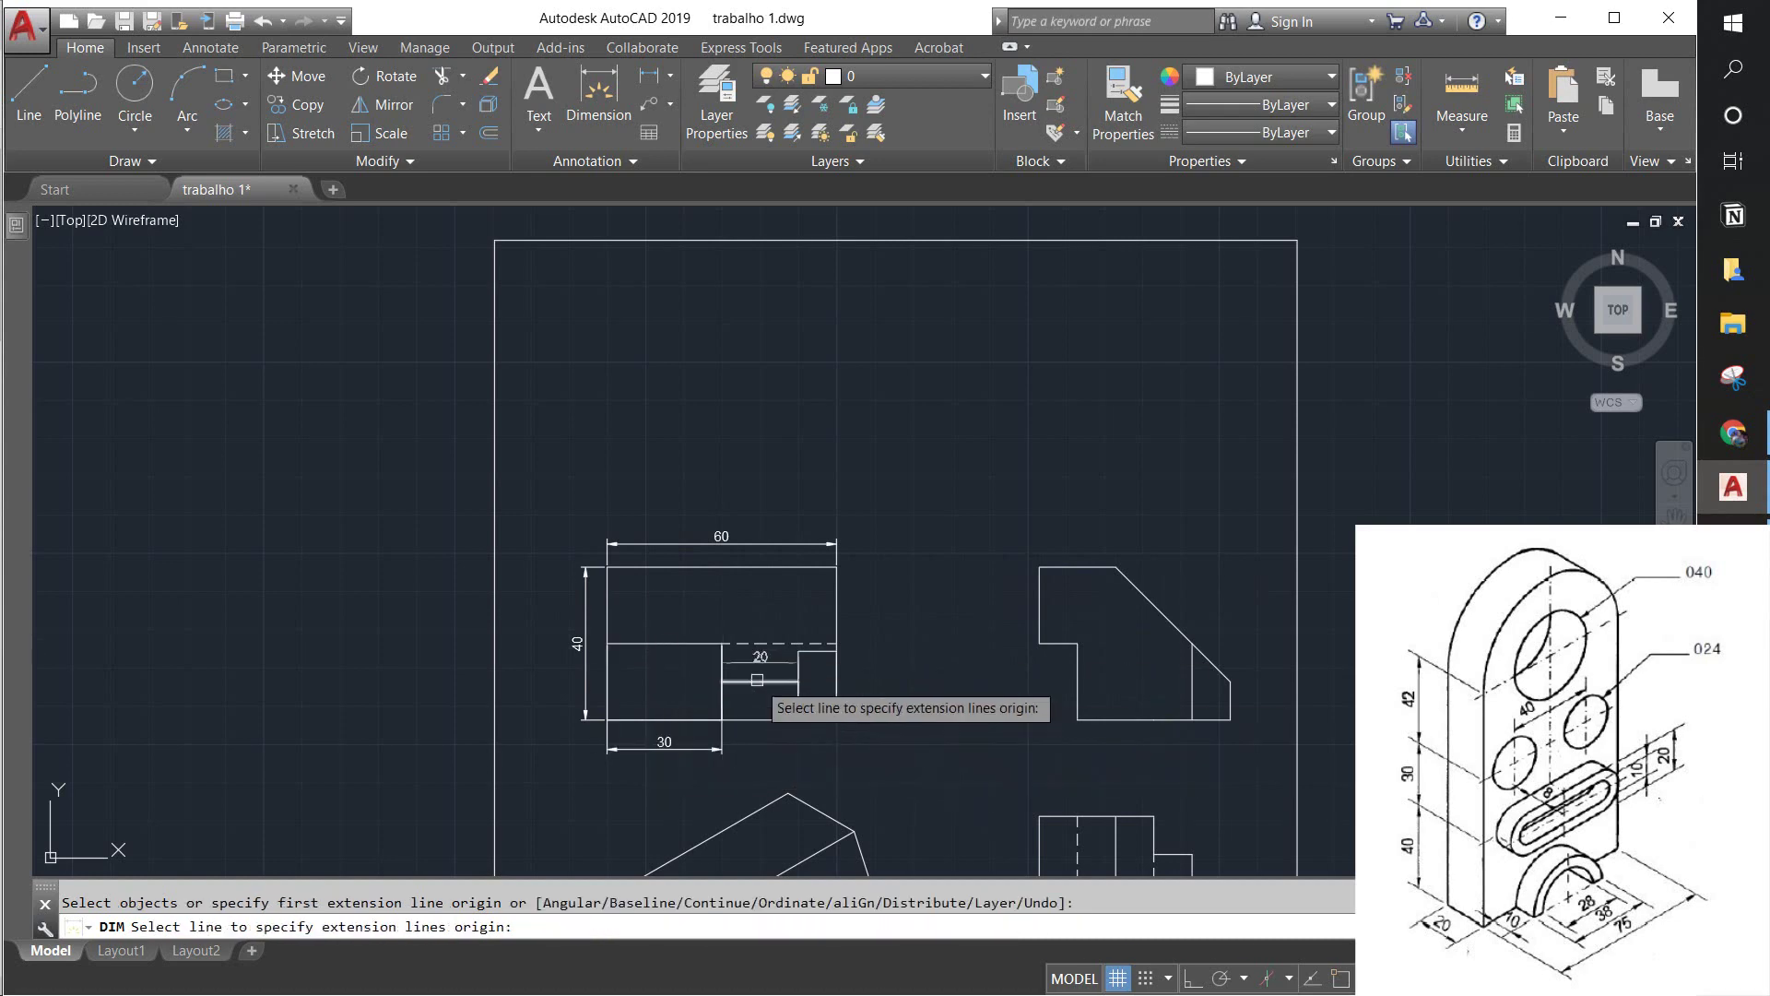
click(756, 682)
click(713, 745)
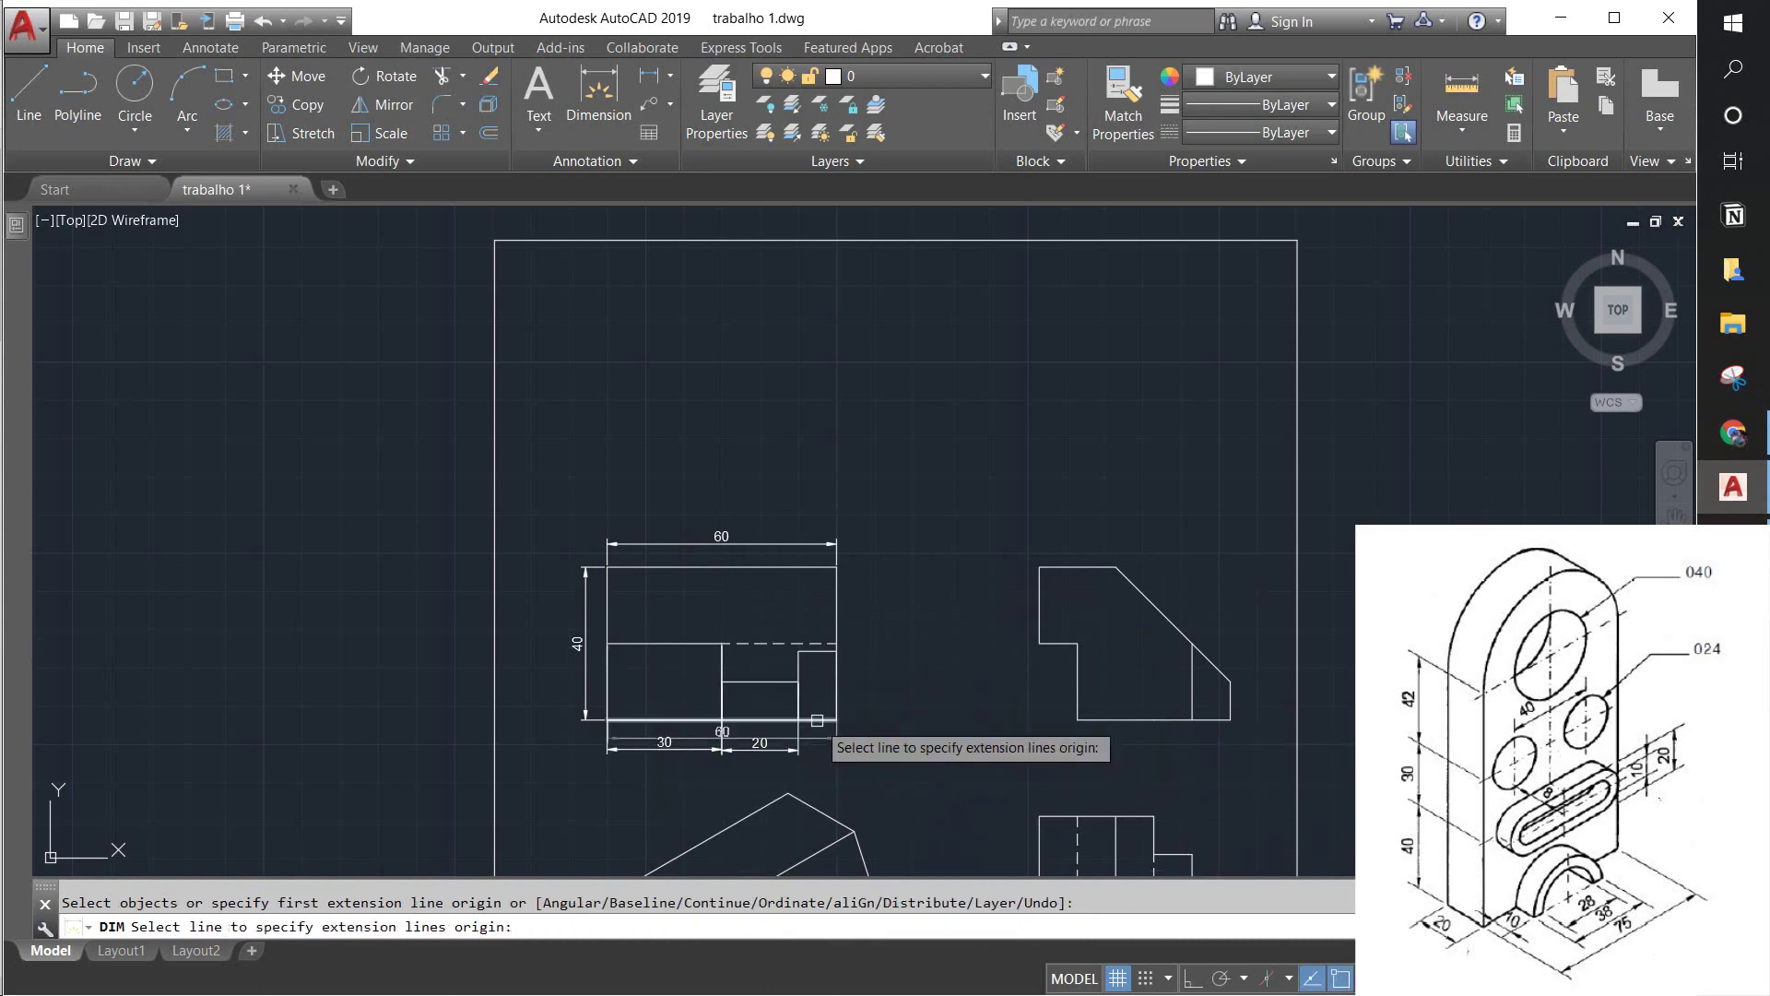
Add the 10 dimension to the front view's step, discarding a mistaken 8.59
scroll(799, 678, up, 2)
click(797, 636)
click(859, 637)
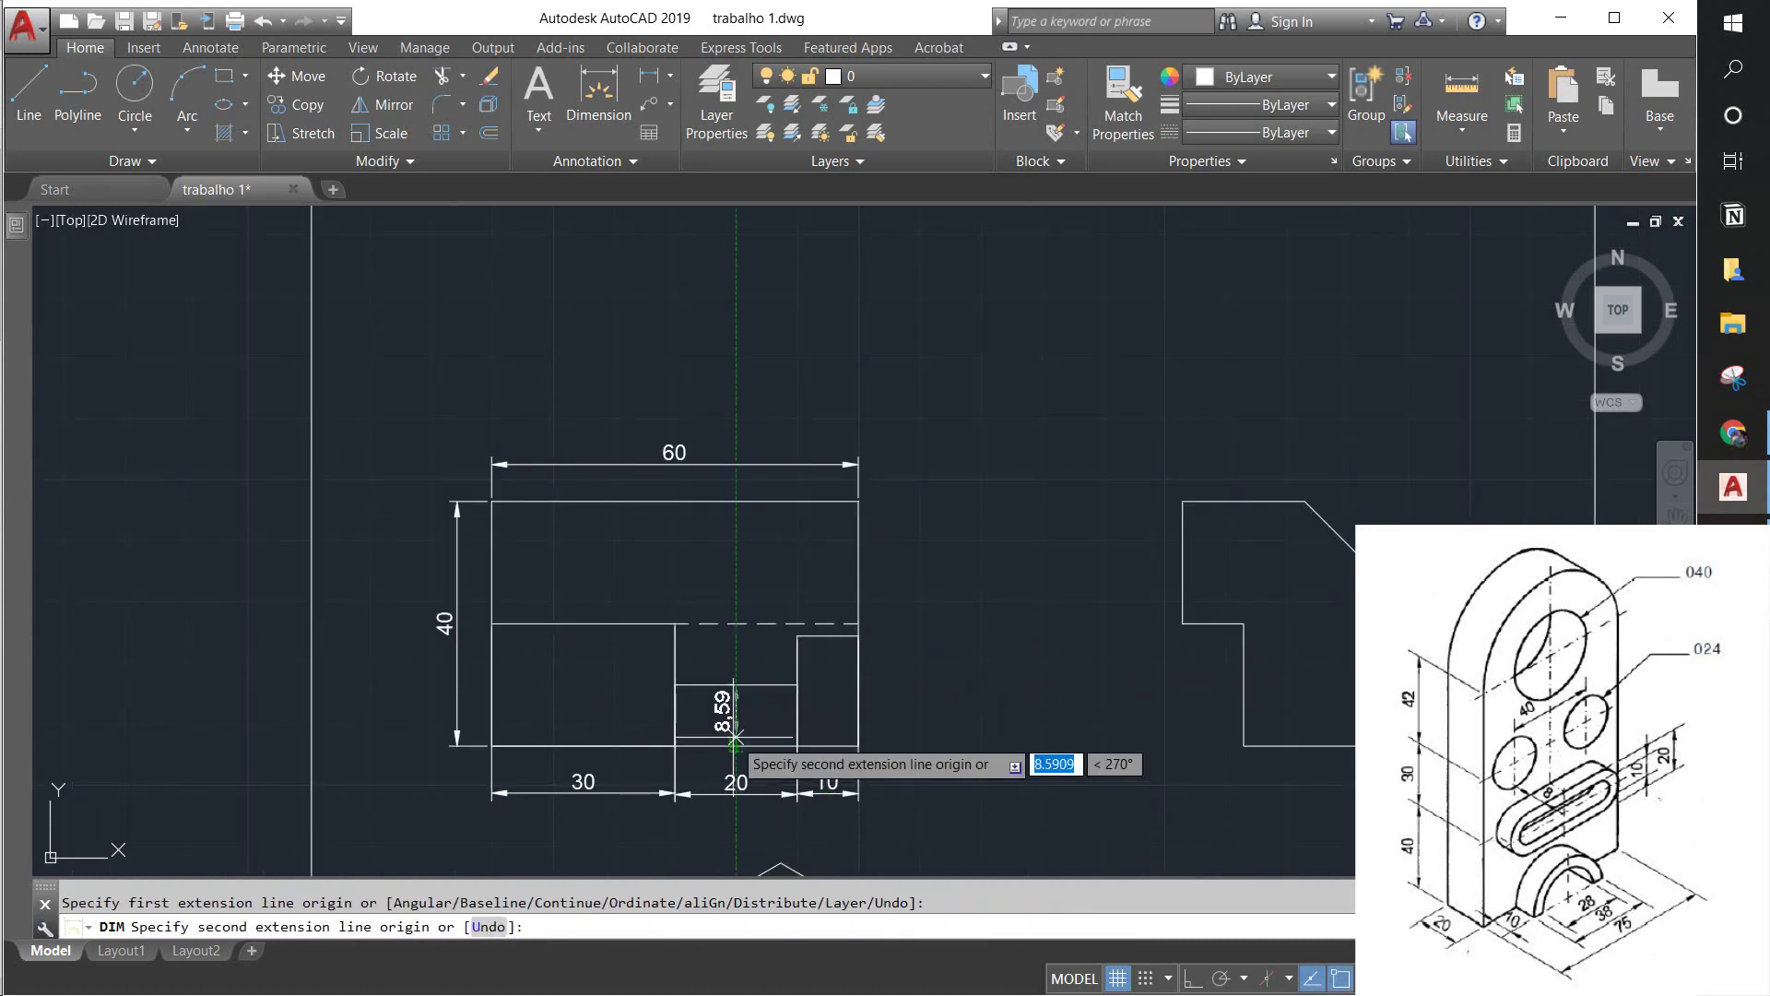
key(Escape)
click(676, 628)
scroll(614, 599, up, 3)
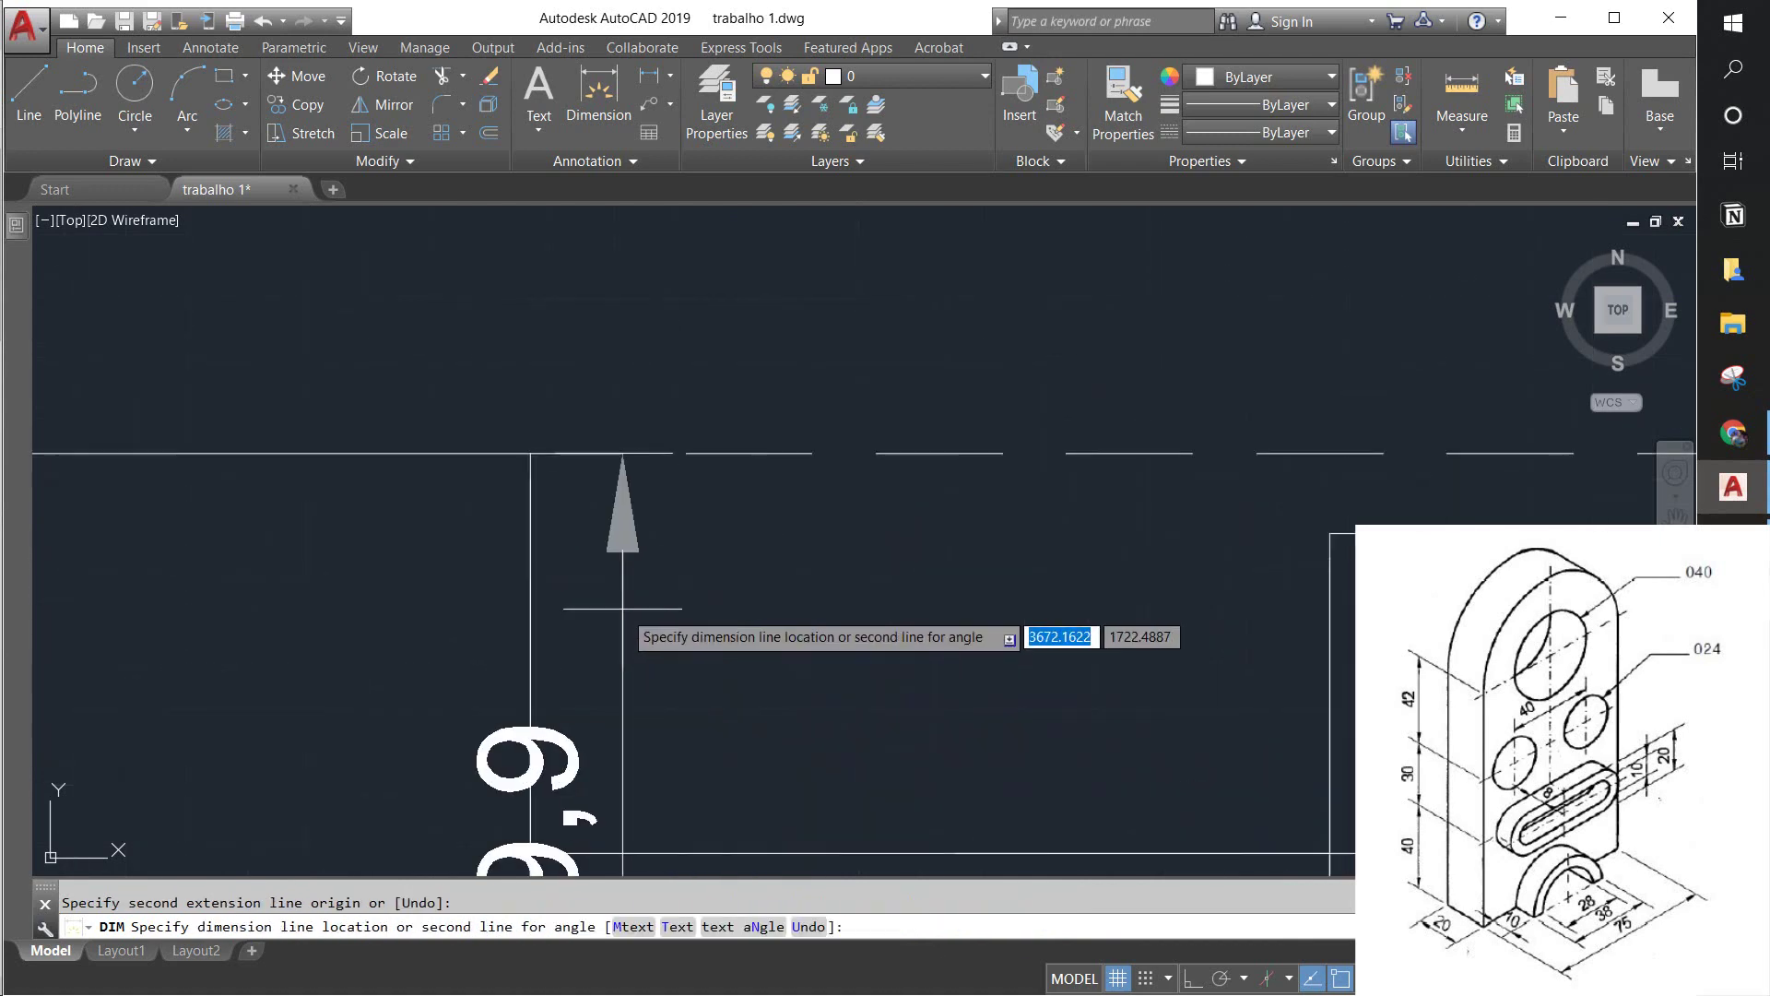
scroll(732, 593, down, 3)
scroll(752, 397, down, 2)
click(750, 396)
Dimension the side view with 60 height, 30 and 20
scroll(1051, 645, up, 3)
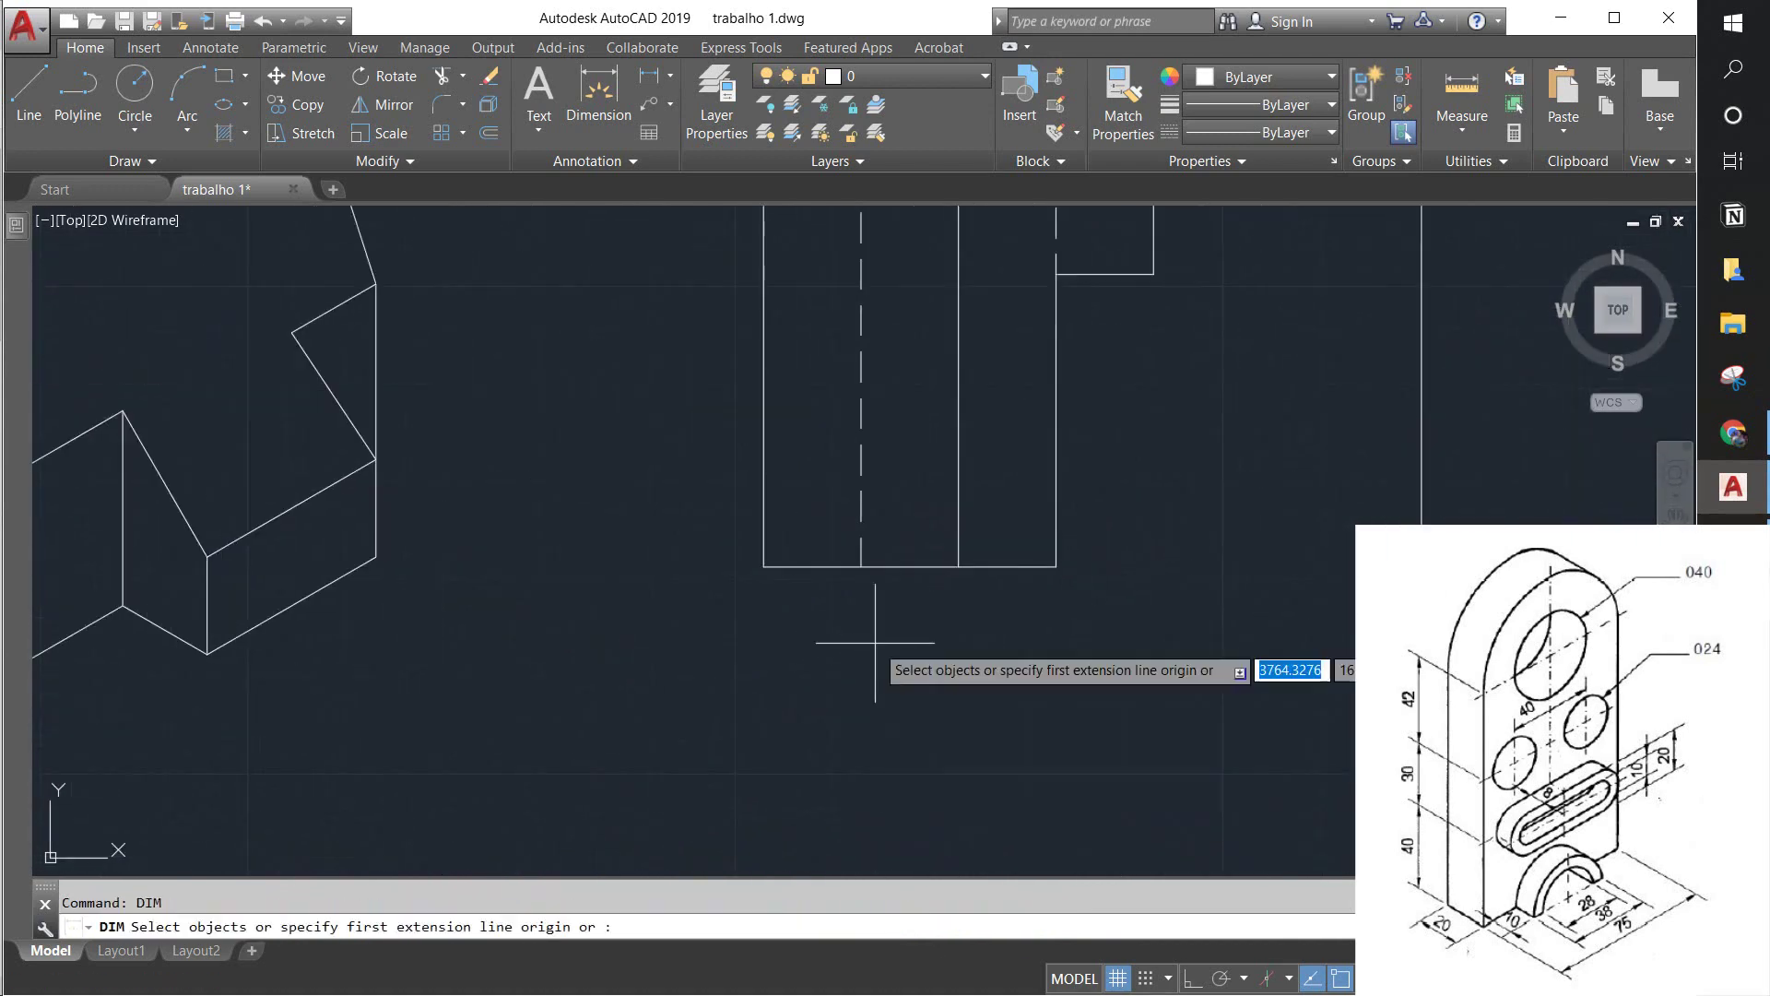
click(861, 632)
key(Escape)
click(840, 575)
middle_drag(841, 575, 601, 734)
click(1001, 484)
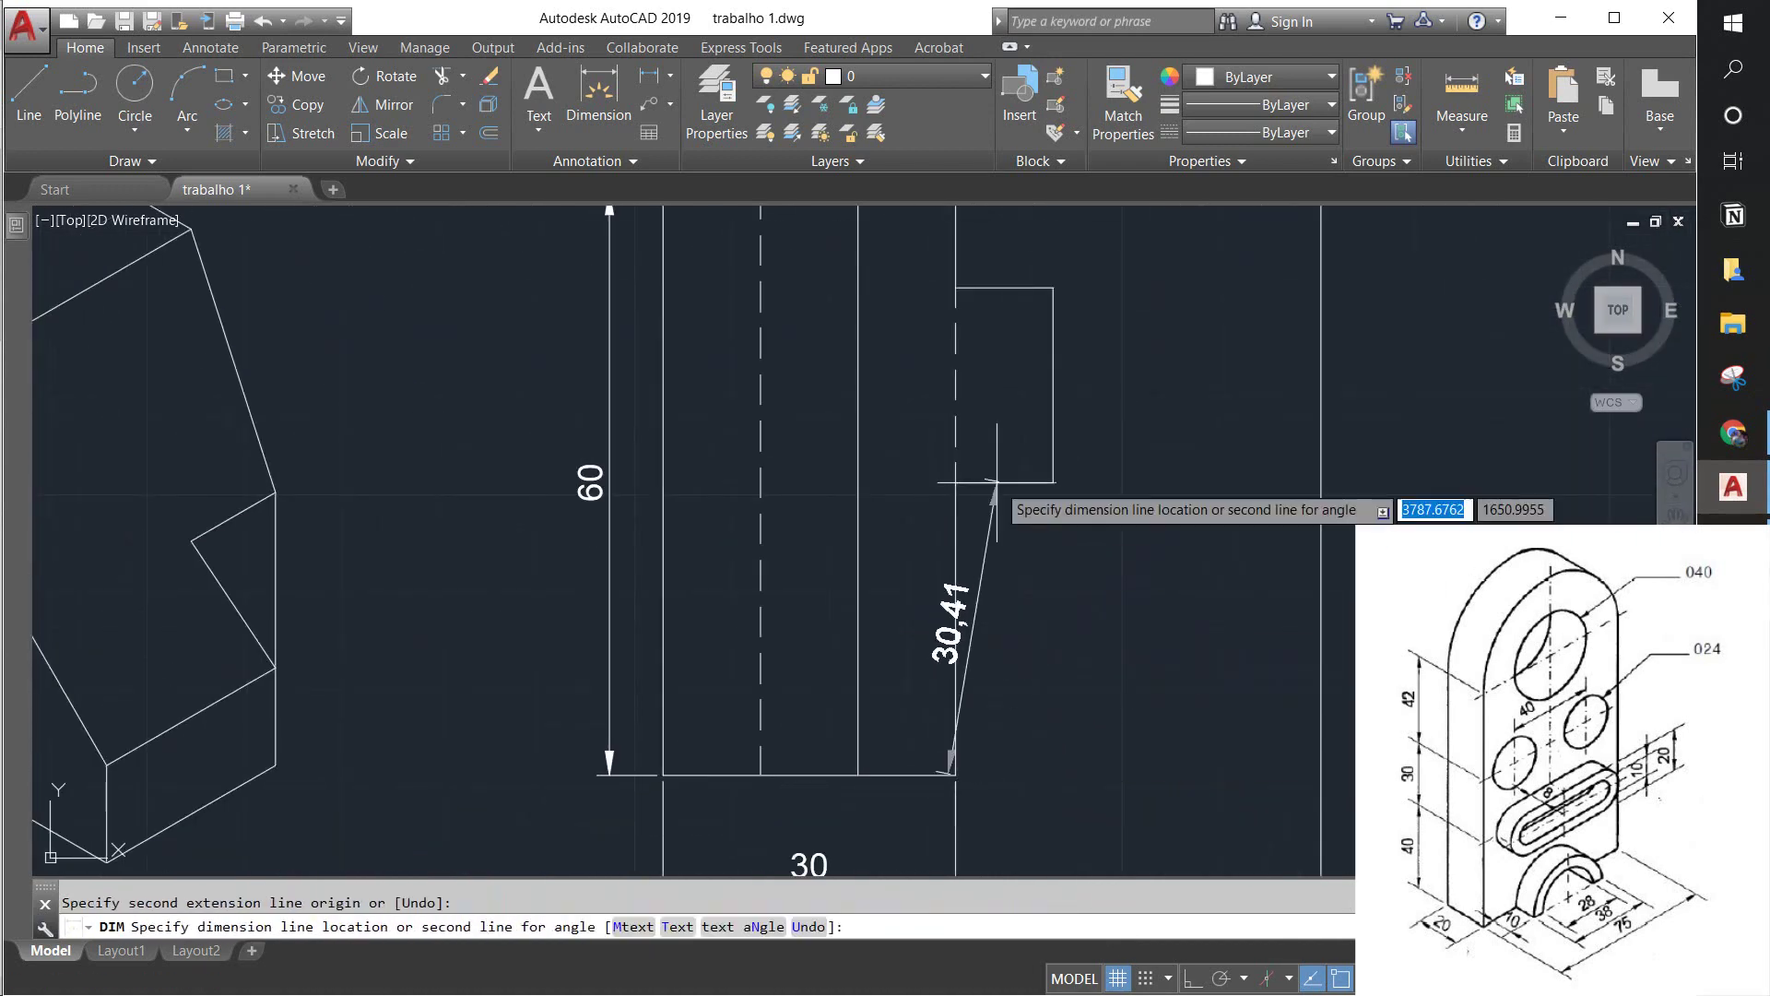
click(1070, 485)
click(987, 518)
click(988, 554)
click(835, 481)
key(Escape)
Add the 10 step dimension under the sloped view
scroll(870, 468, down, 3)
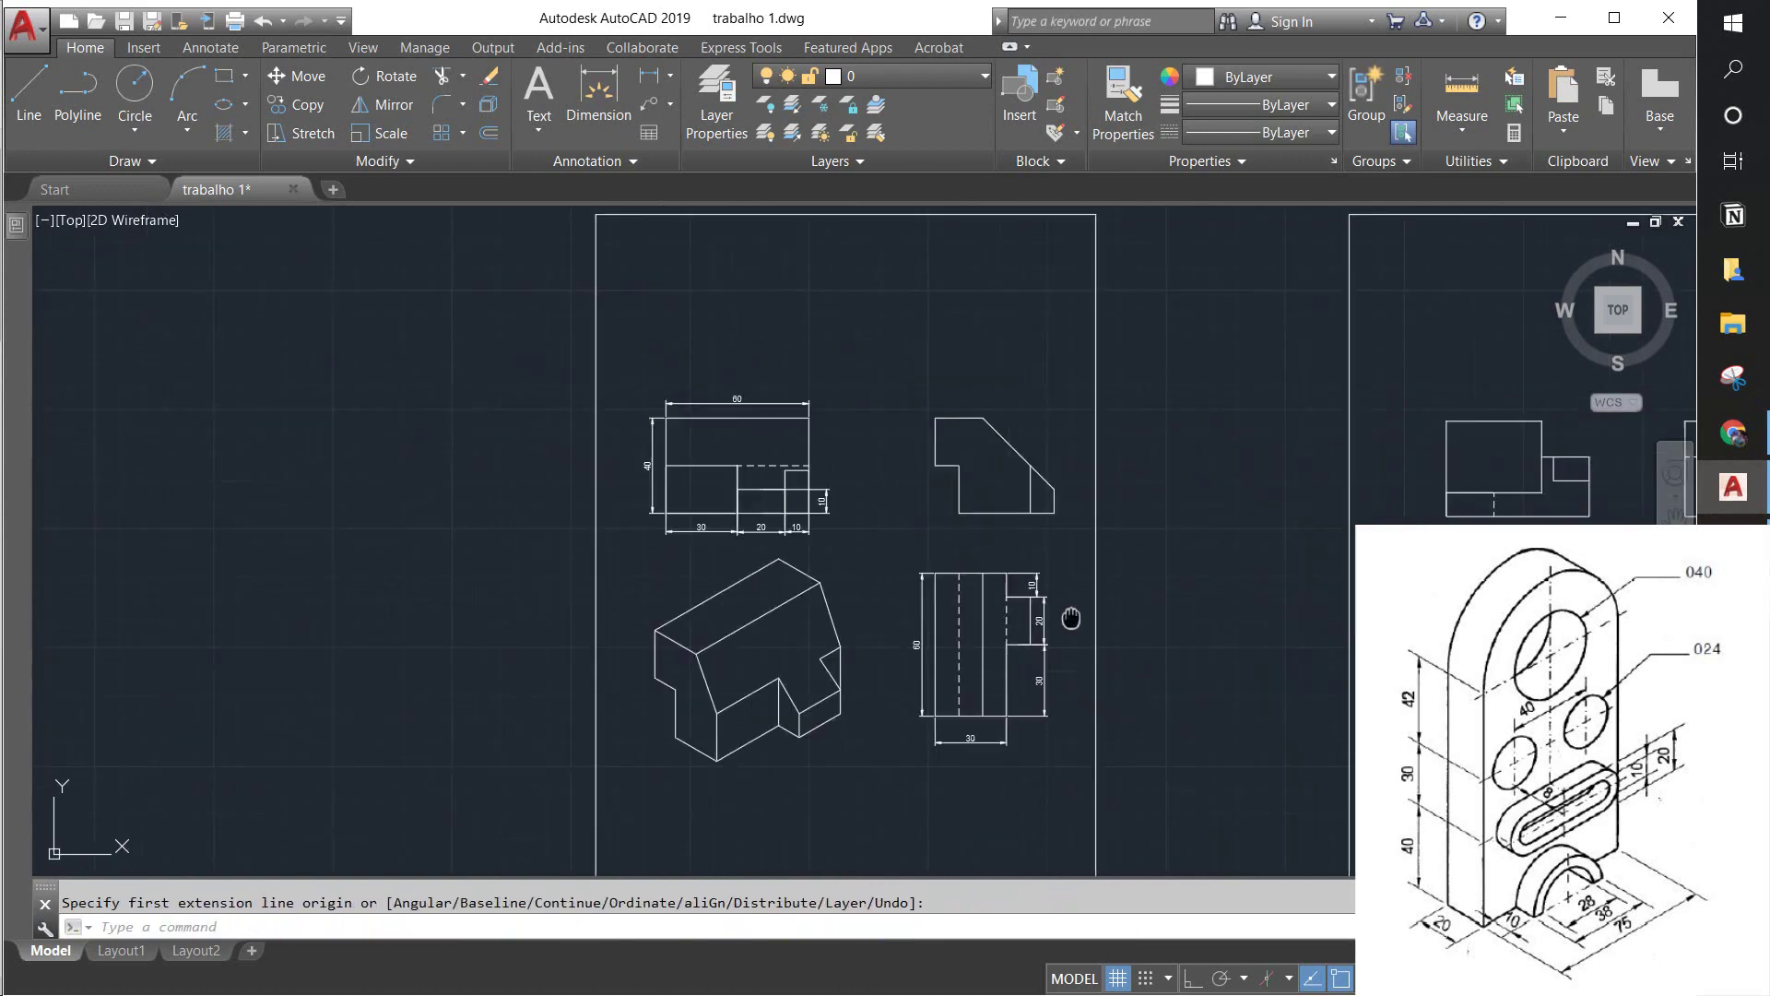
scroll(870, 468, up, 2)
scroll(870, 469, up, 2)
key(Return)
click(836, 453)
click(898, 574)
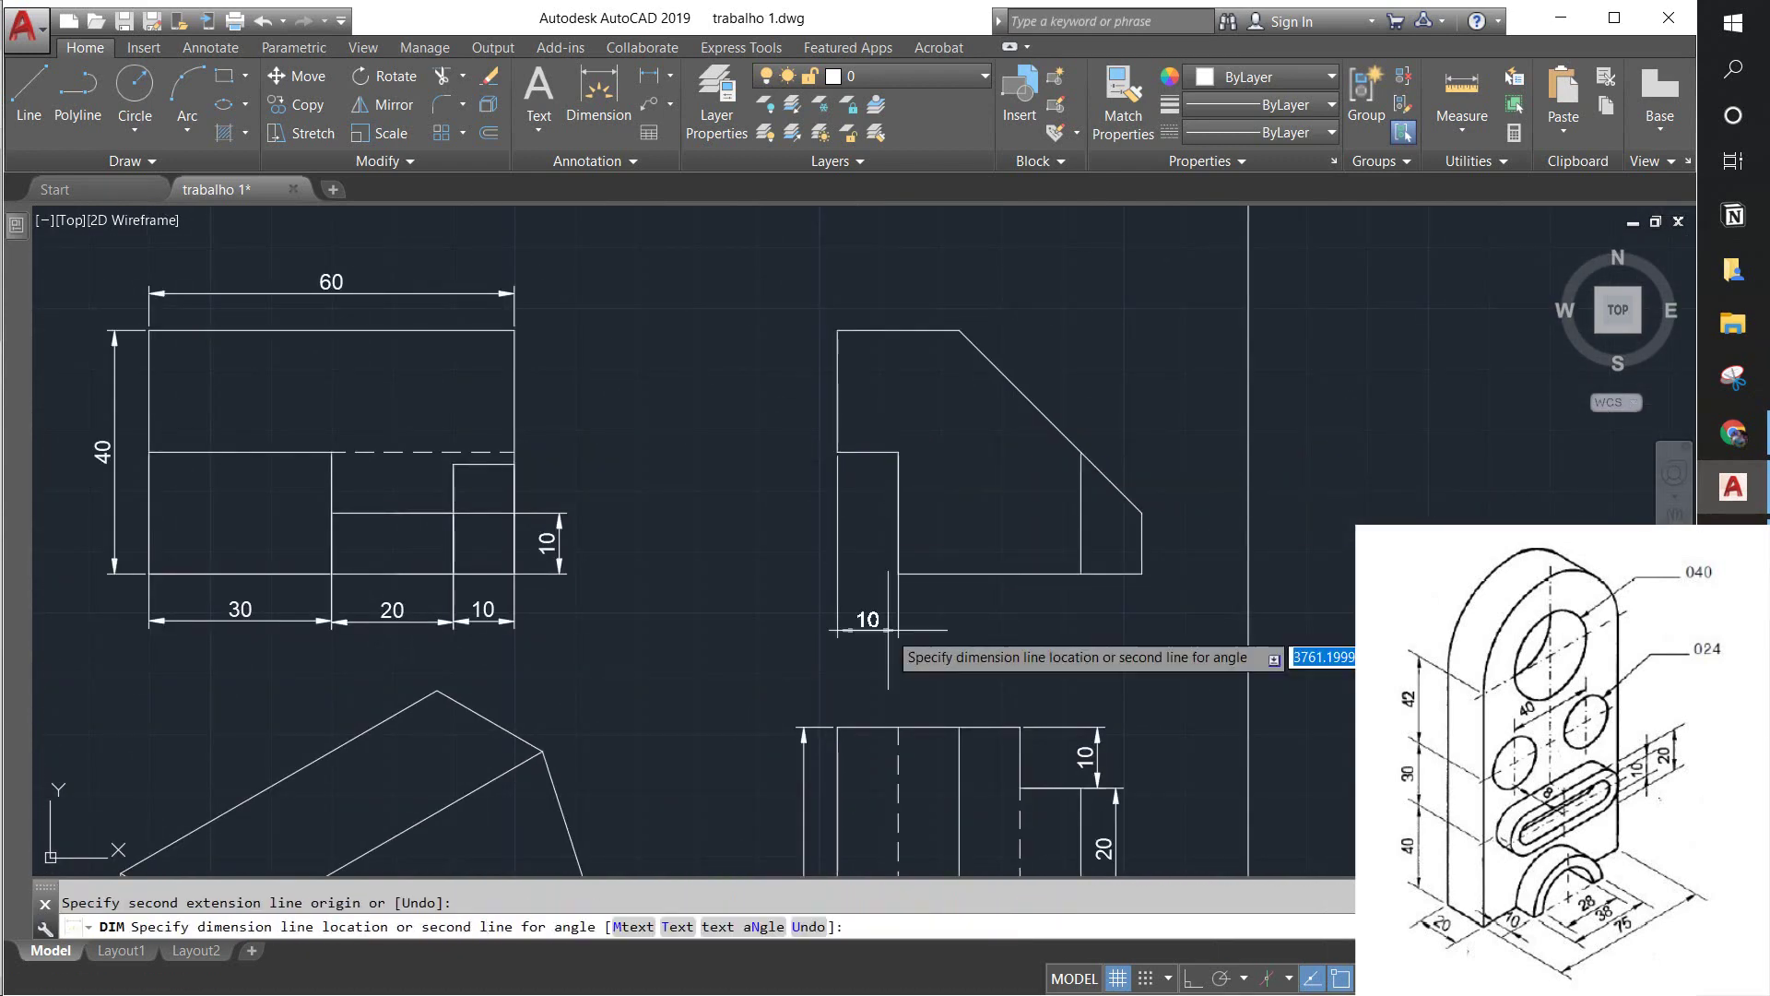
click(796, 553)
Add the sloped view's two 20 heights and 20 top width
click(836, 330)
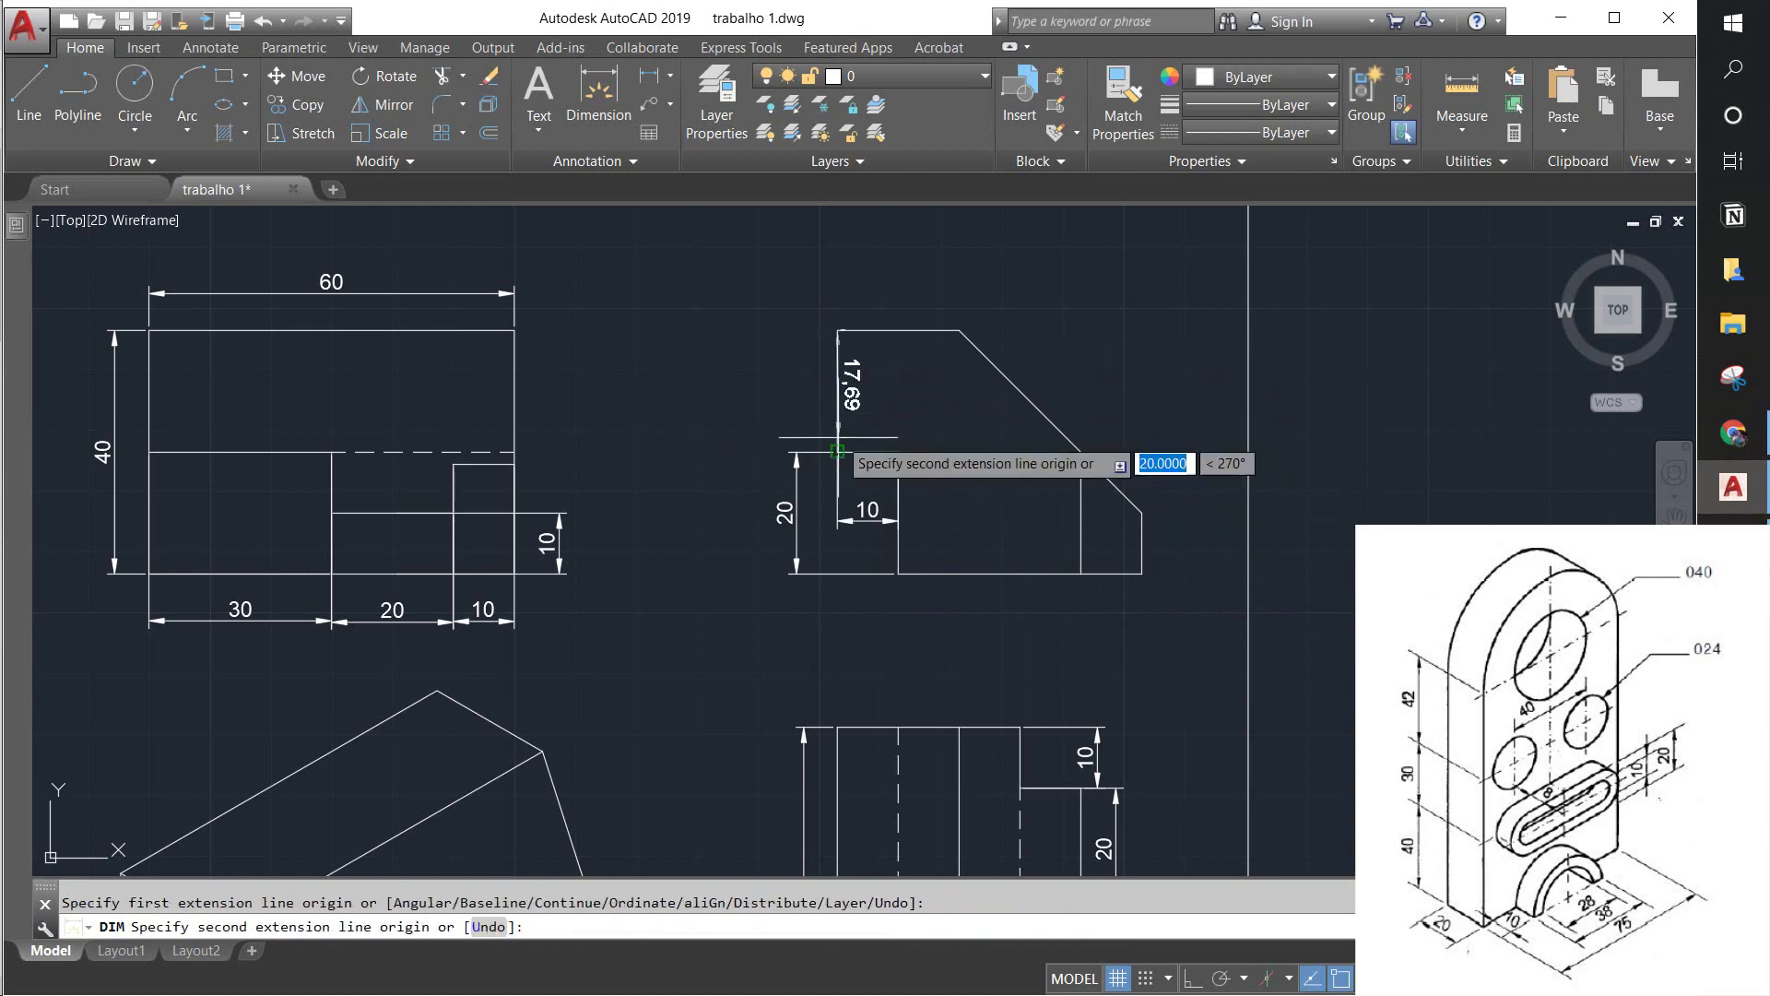
click(795, 392)
middle_drag(790, 428, 642, 463)
click(650, 380)
click(772, 380)
click(772, 327)
click(955, 623)
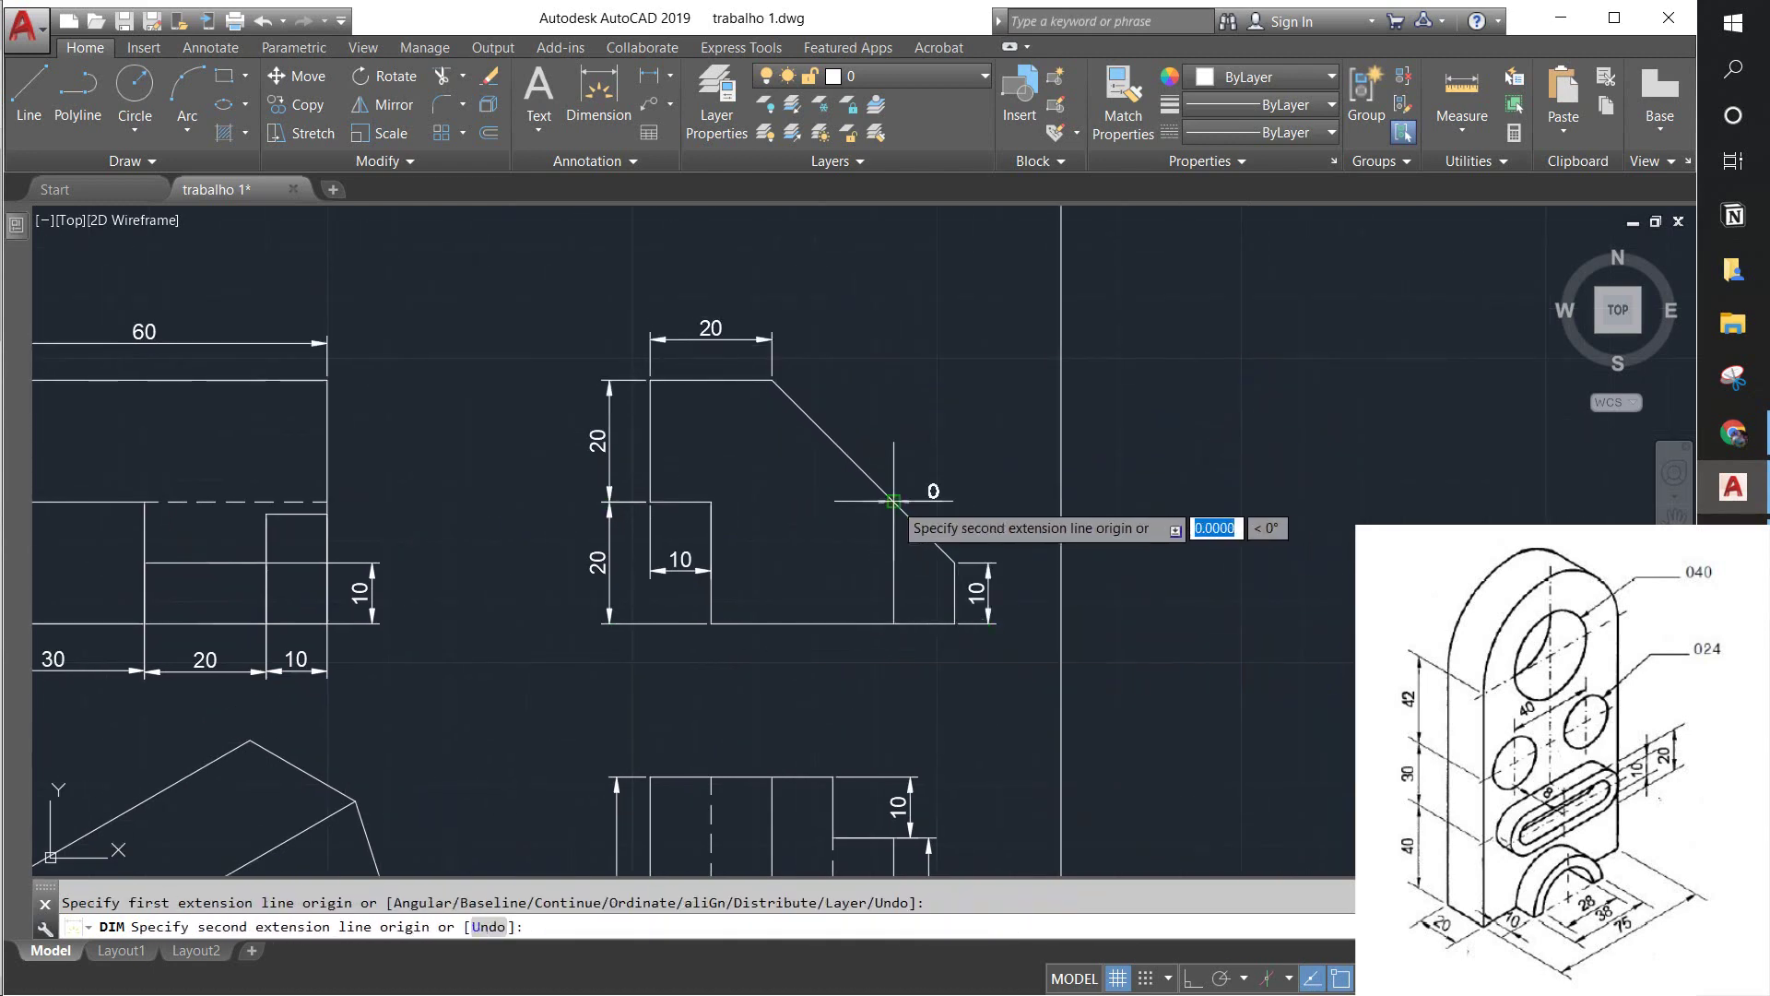
key(Escape)
key(Escape)
Move the block's two right-hand views closer to the front view
scroll(758, 613, down, 4)
middle_drag(758, 613, 435, 616)
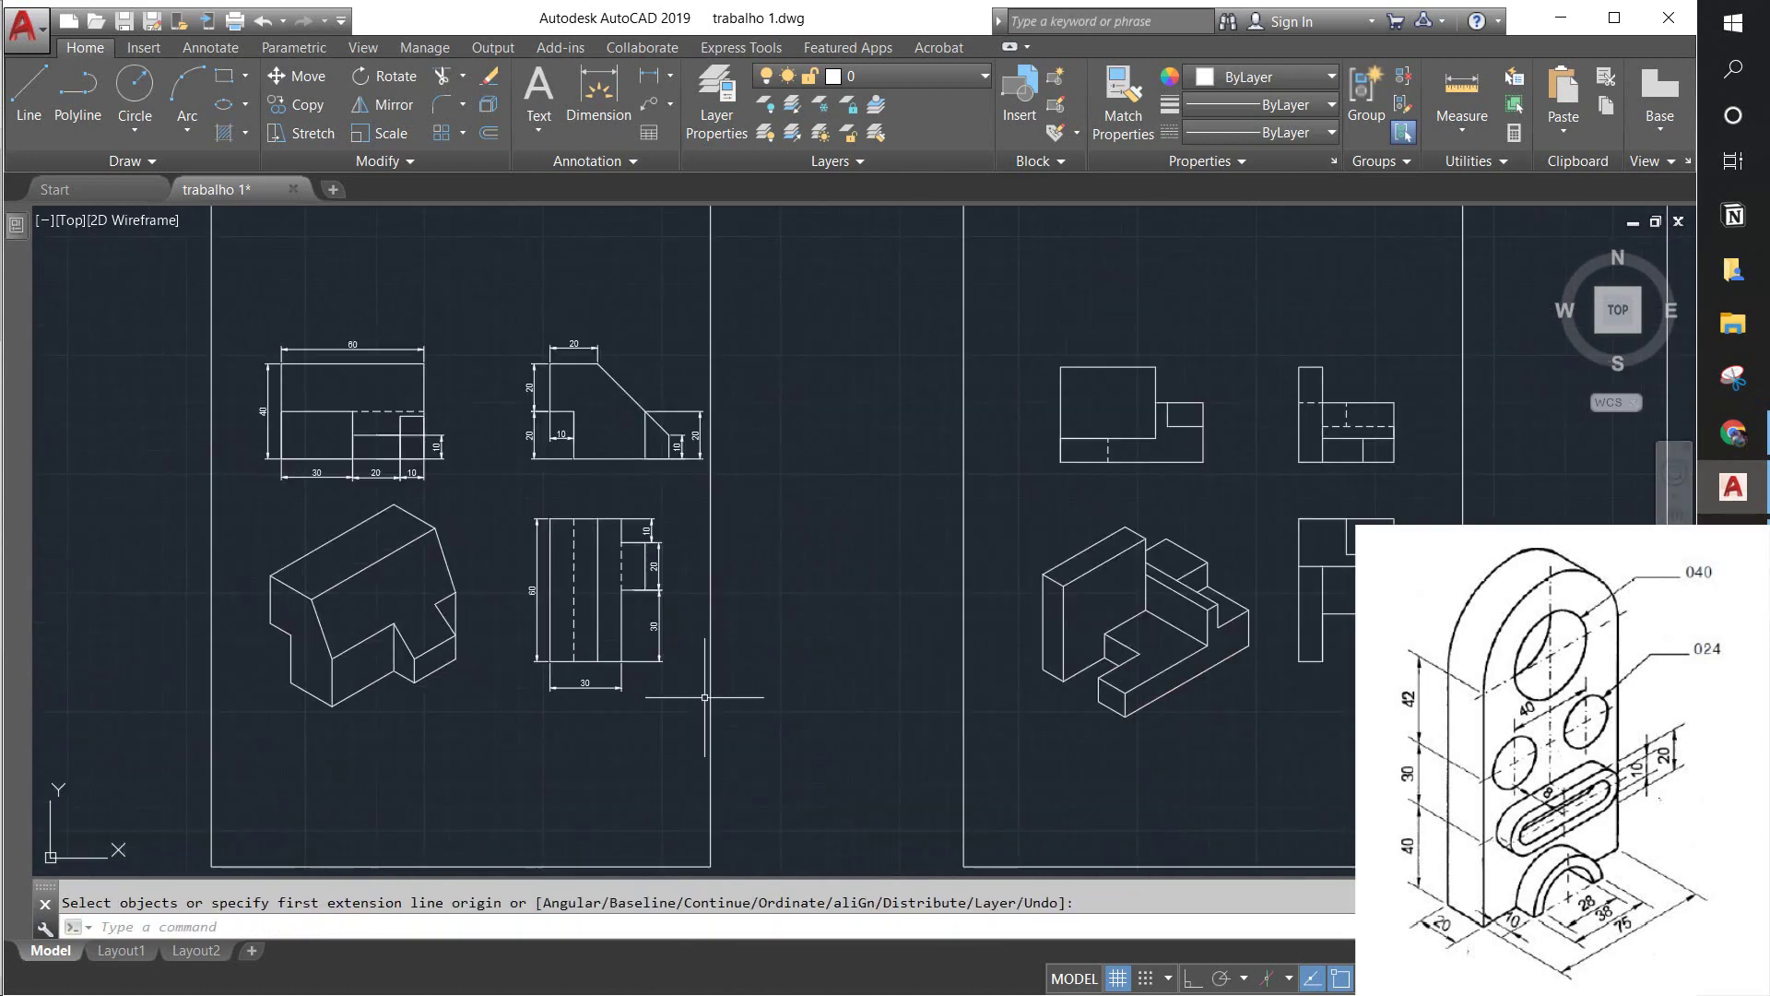
click(703, 680)
click(474, 296)
text(m)
key(Return)
click(551, 362)
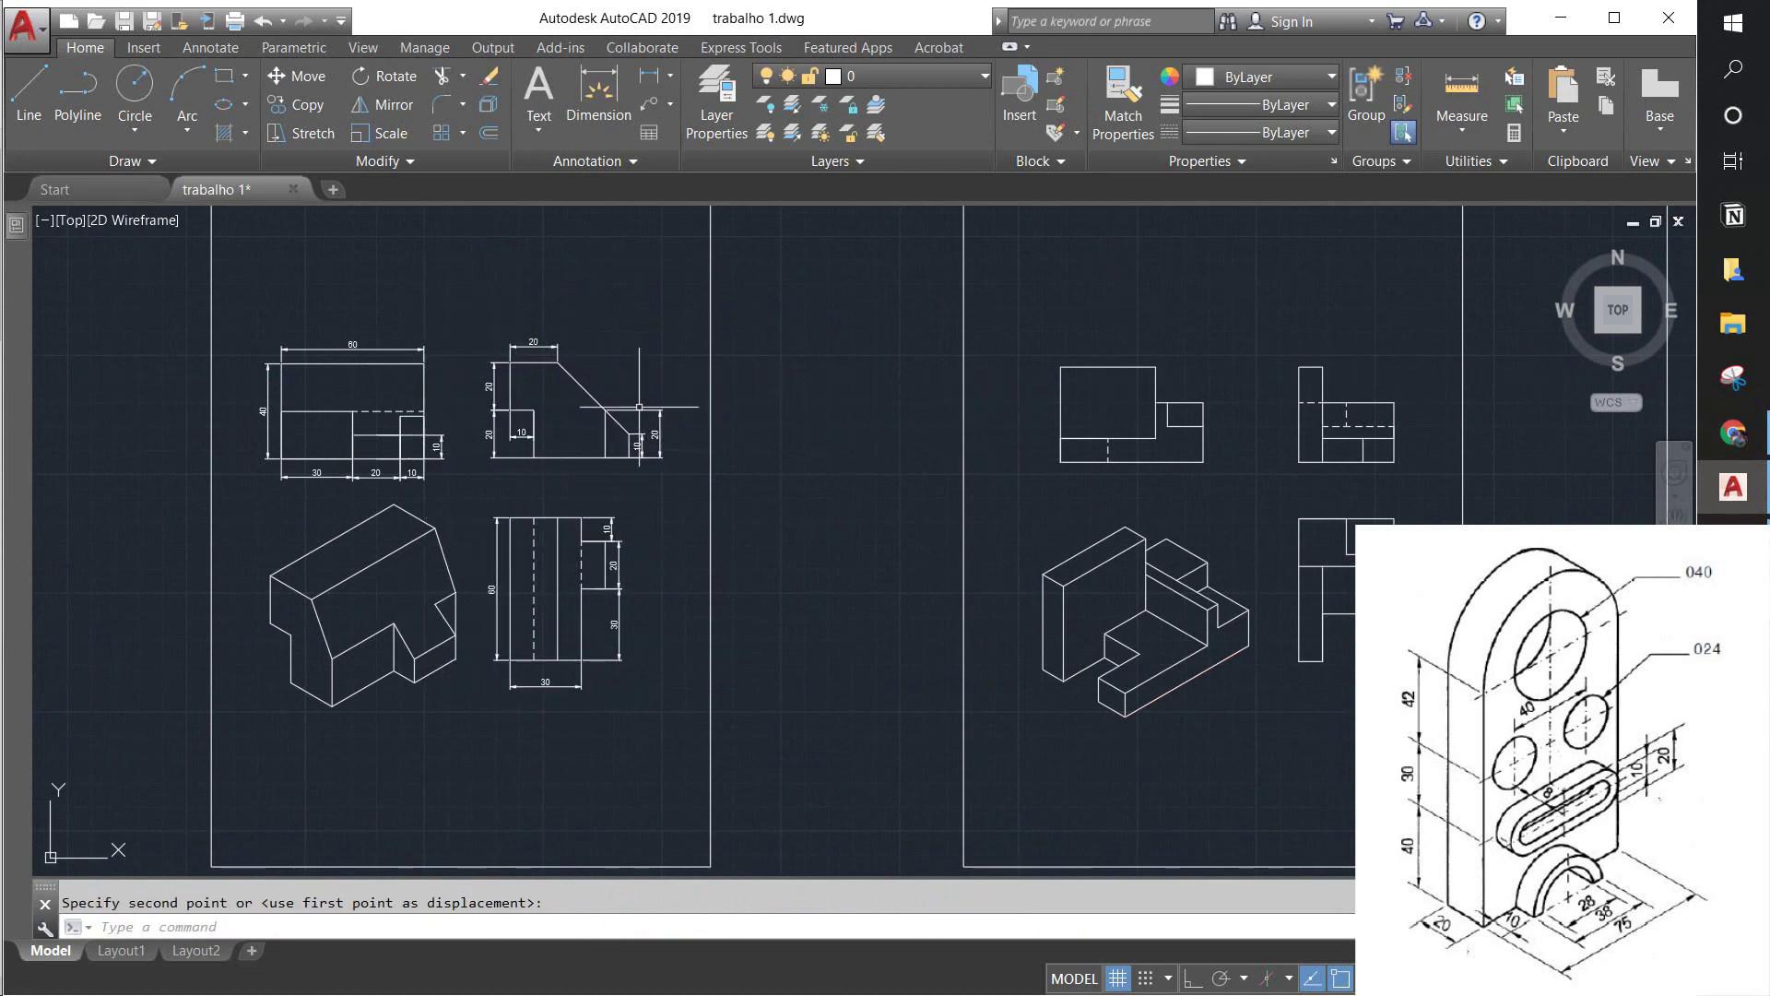
scroll(1134, 415, up, 2)
Dimension the second block's front view with 40 height and 60 width
middle_drag(705, 495, 548, 409)
text(dim)
key(Return)
click(404, 406)
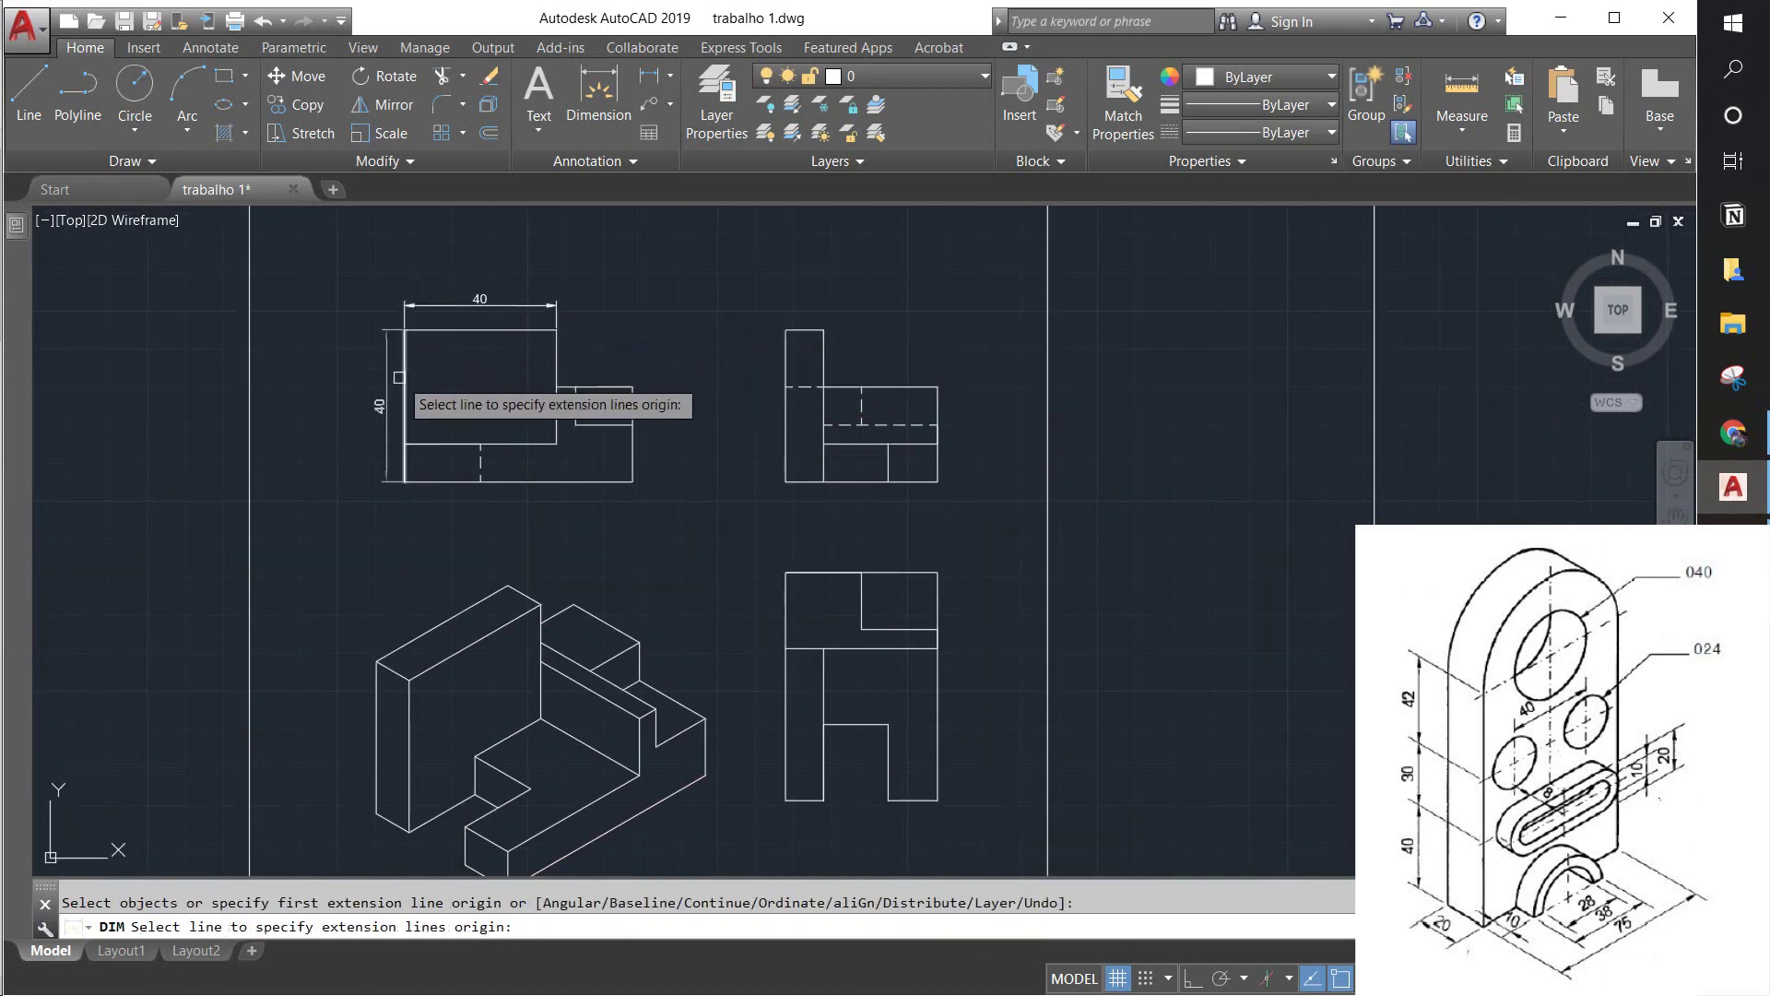
scroll(573, 458, up, 2)
scroll(574, 458, up, 2)
click(377, 518)
click(378, 585)
middle_drag(377, 585, 194, 664)
Dimension the front view's notch with 15 and 10 measurements
click(613, 522)
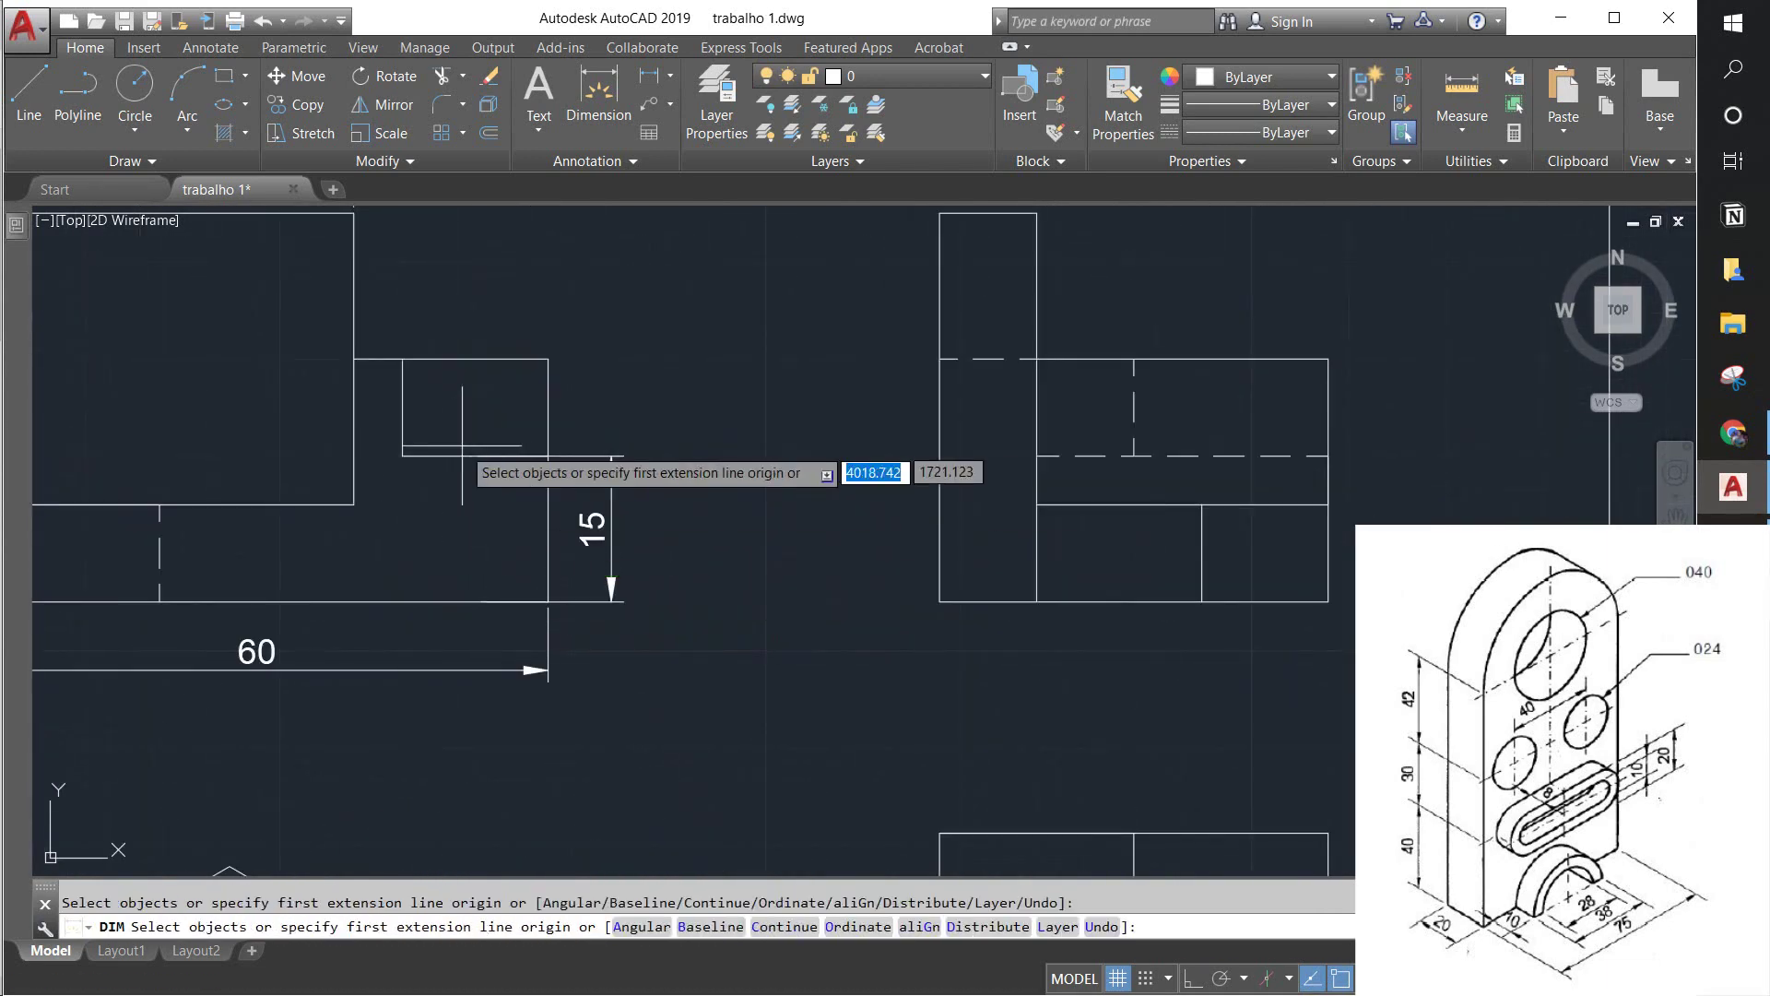
click(551, 401)
middle_drag(609, 401, 608, 533)
click(404, 485)
click(551, 484)
click(498, 407)
click(356, 415)
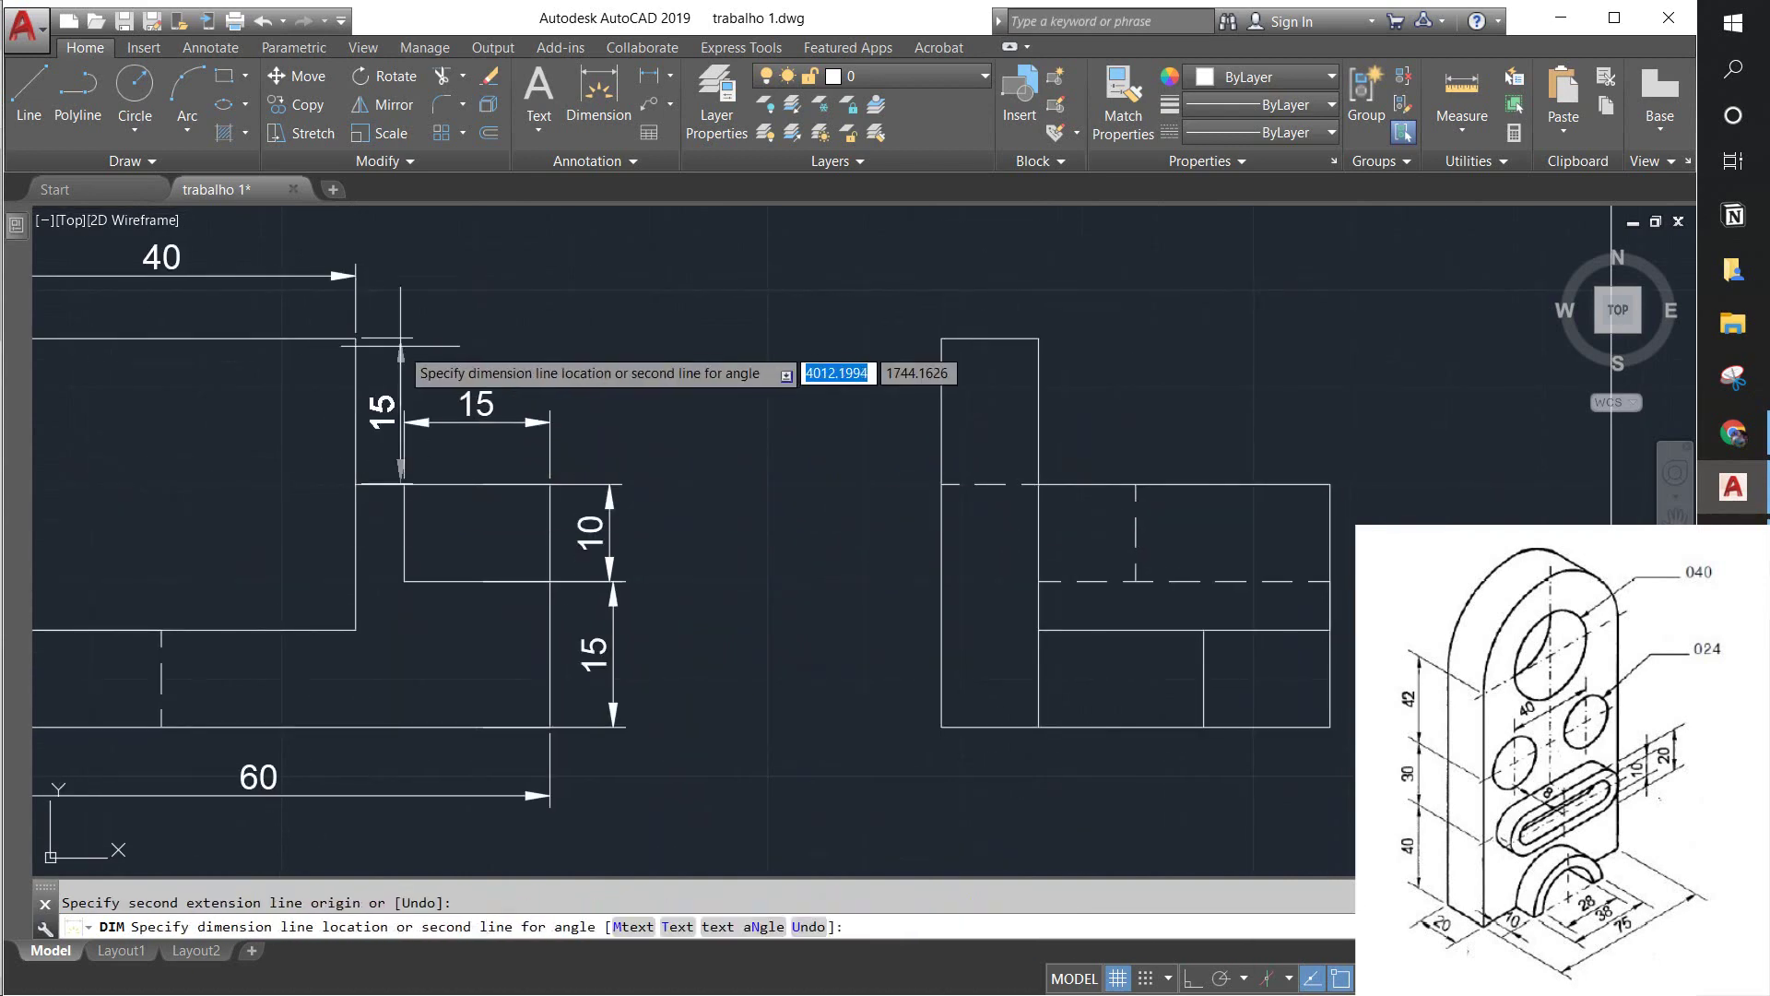
key(Escape)
Add the 17 and 13 dimensions below the side view
scroll(561, 511, down, 4)
scroll(562, 511, up, 3)
click(639, 558)
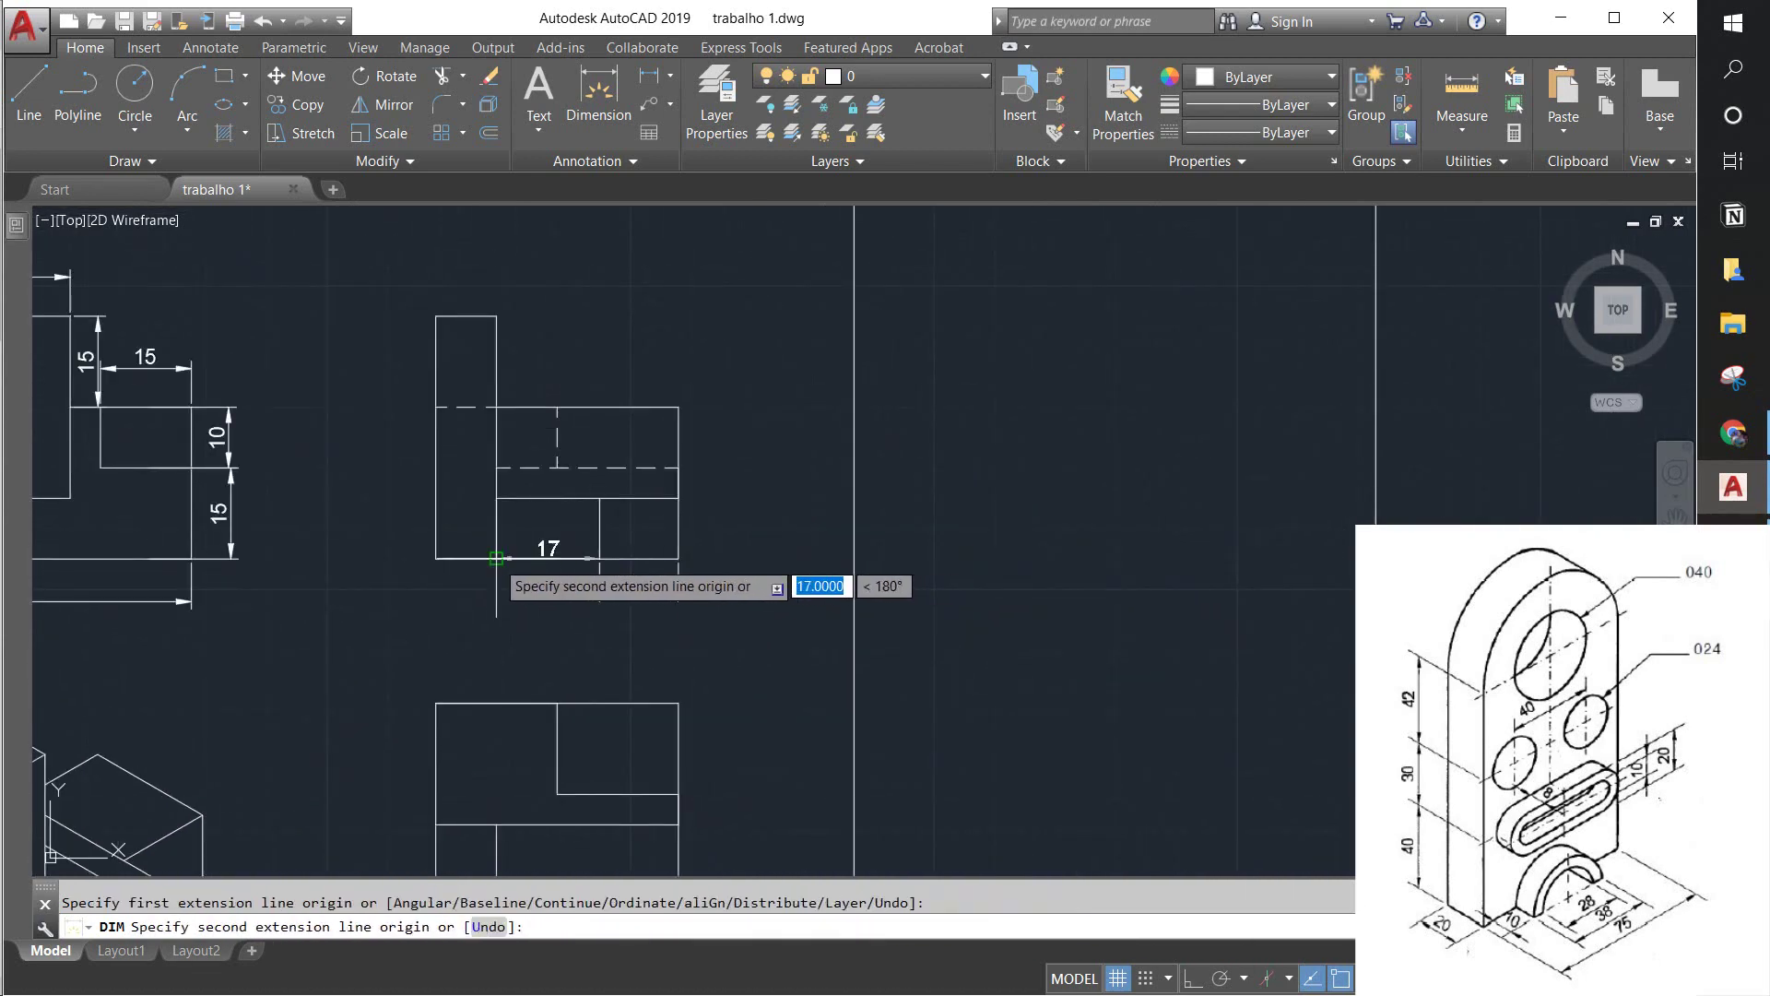
click(496, 557)
click(544, 581)
Add the side view's 40 height, 30 width and 25 right-side dimension
click(435, 442)
click(393, 360)
click(496, 406)
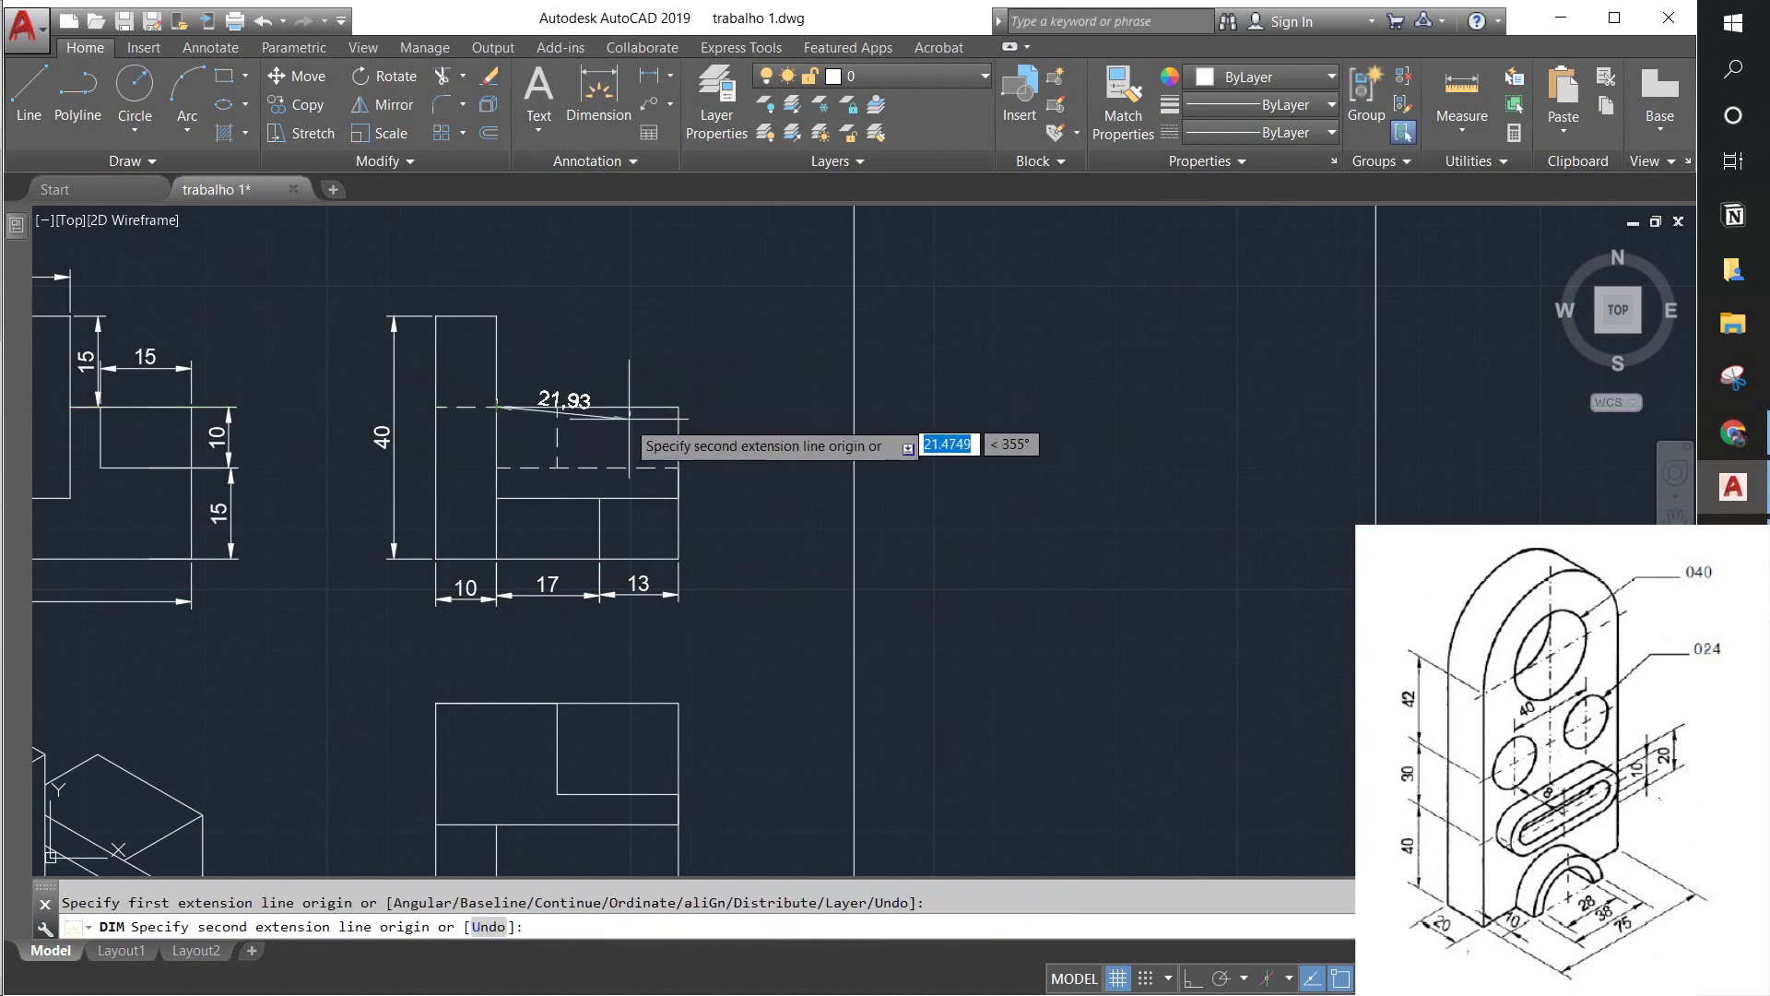
click(679, 407)
click(591, 374)
click(723, 479)
scroll(703, 559, down, 5)
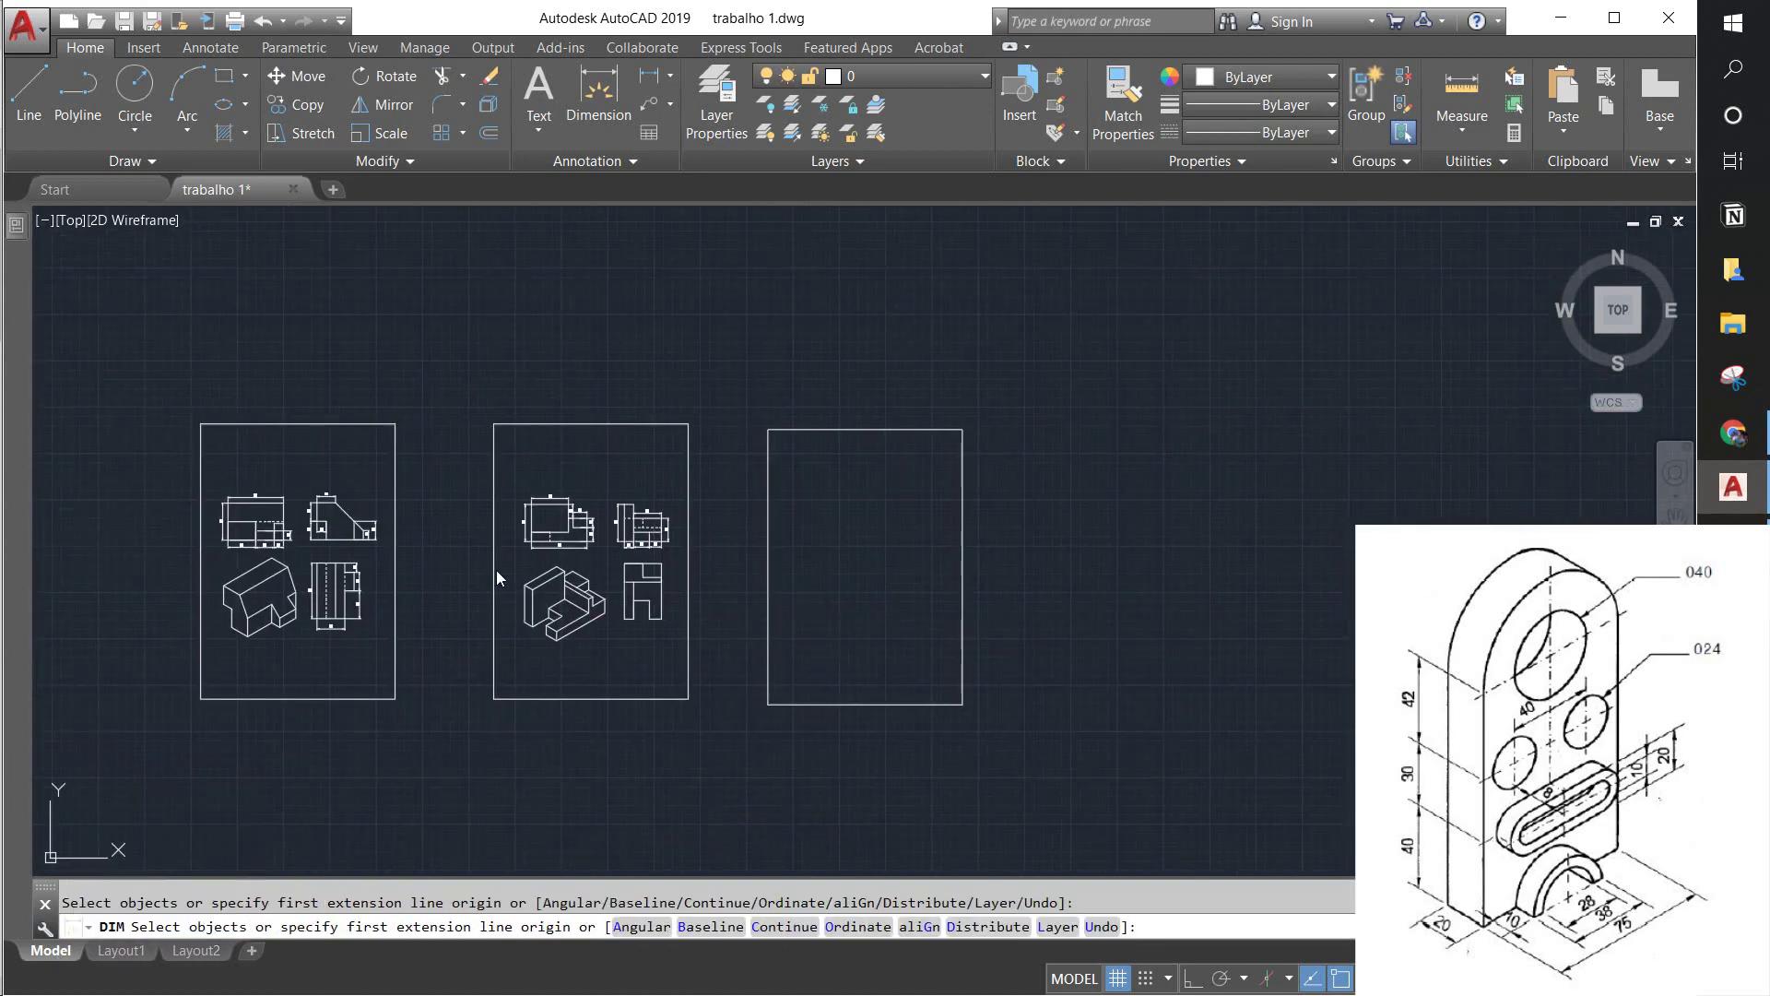
scroll(642, 622, up, 8)
Add the 17 notch width, 20 notch height, 60 overall height and 40 width
click(551, 591)
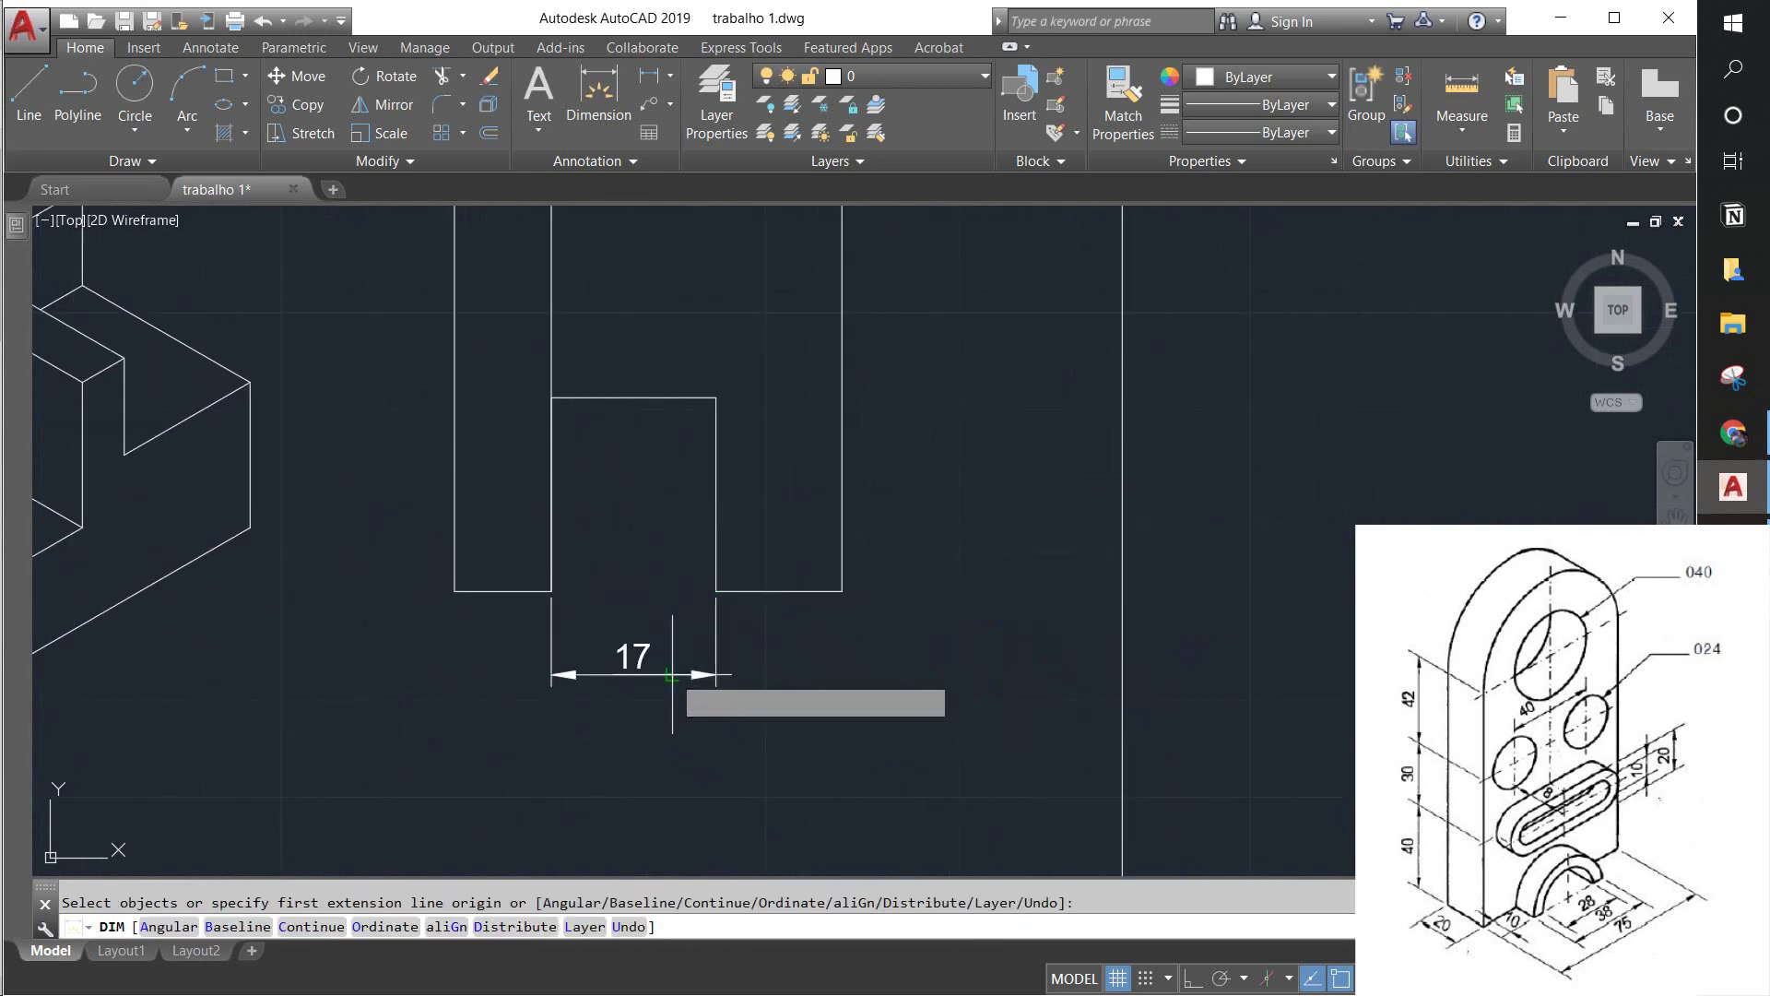
click(715, 591)
scroll(702, 586, down, 3)
click(584, 688)
click(534, 508)
click(584, 325)
click(826, 324)
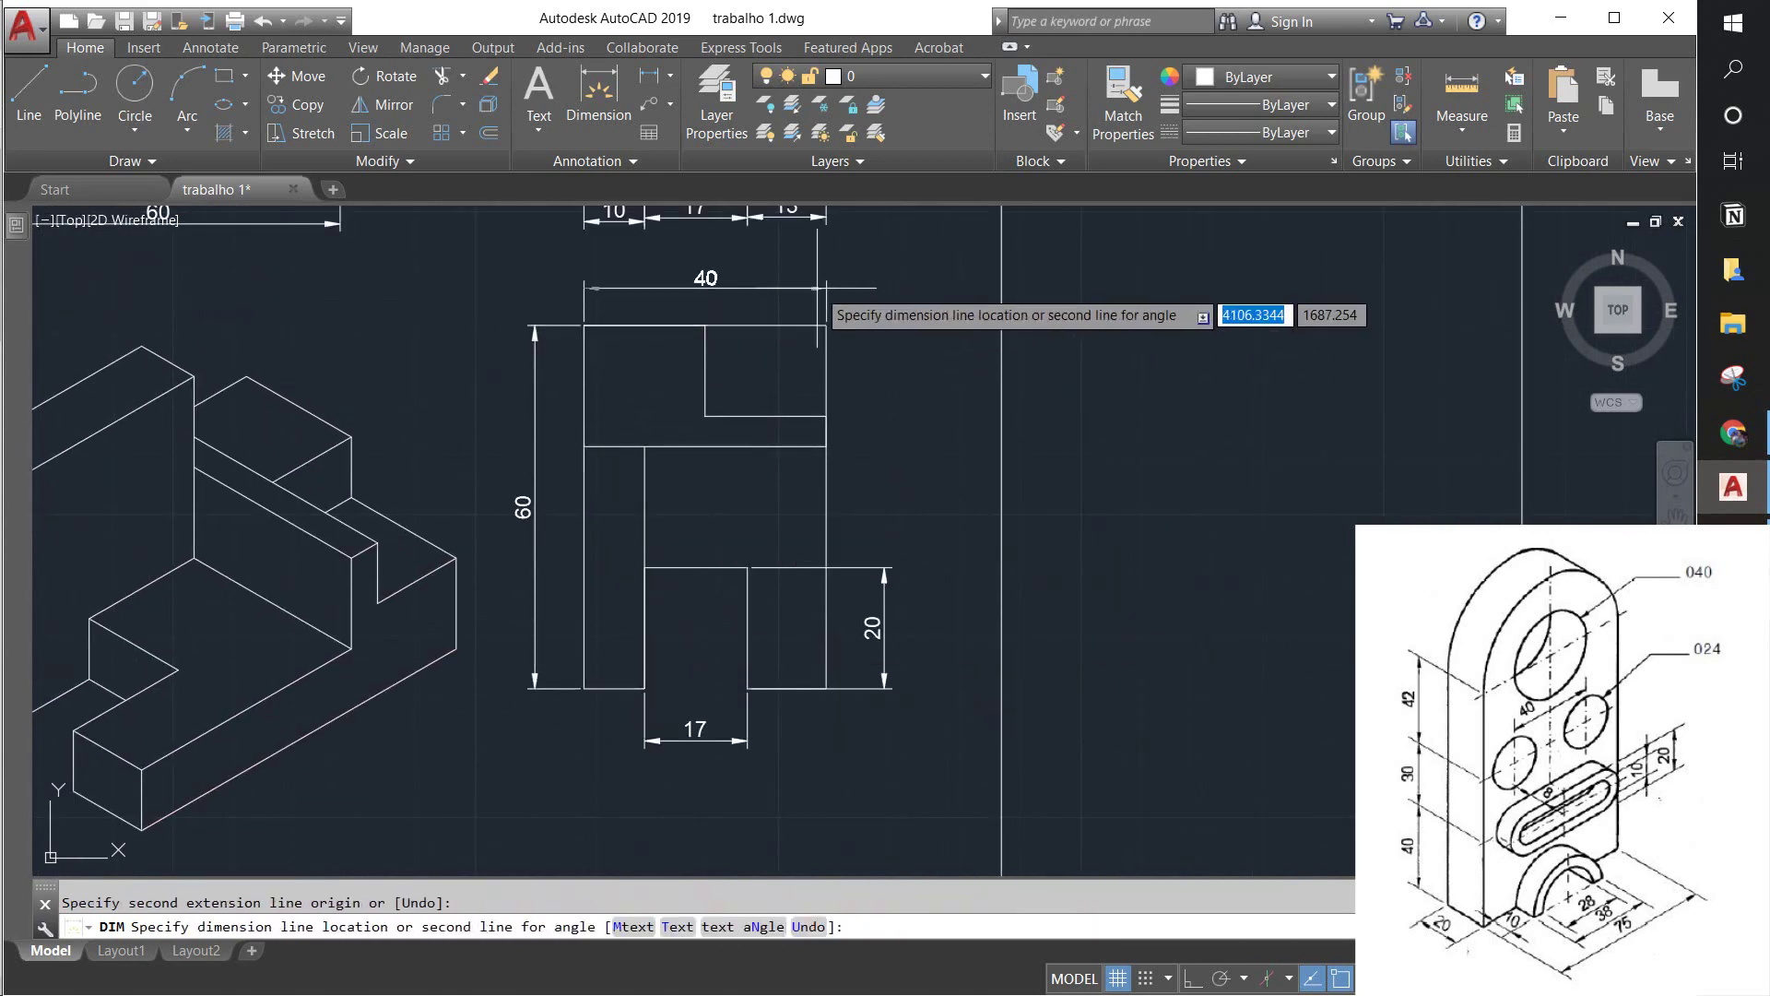
click(817, 286)
Add the 5 step dimension on the view's right side
click(826, 417)
click(882, 432)
click(826, 446)
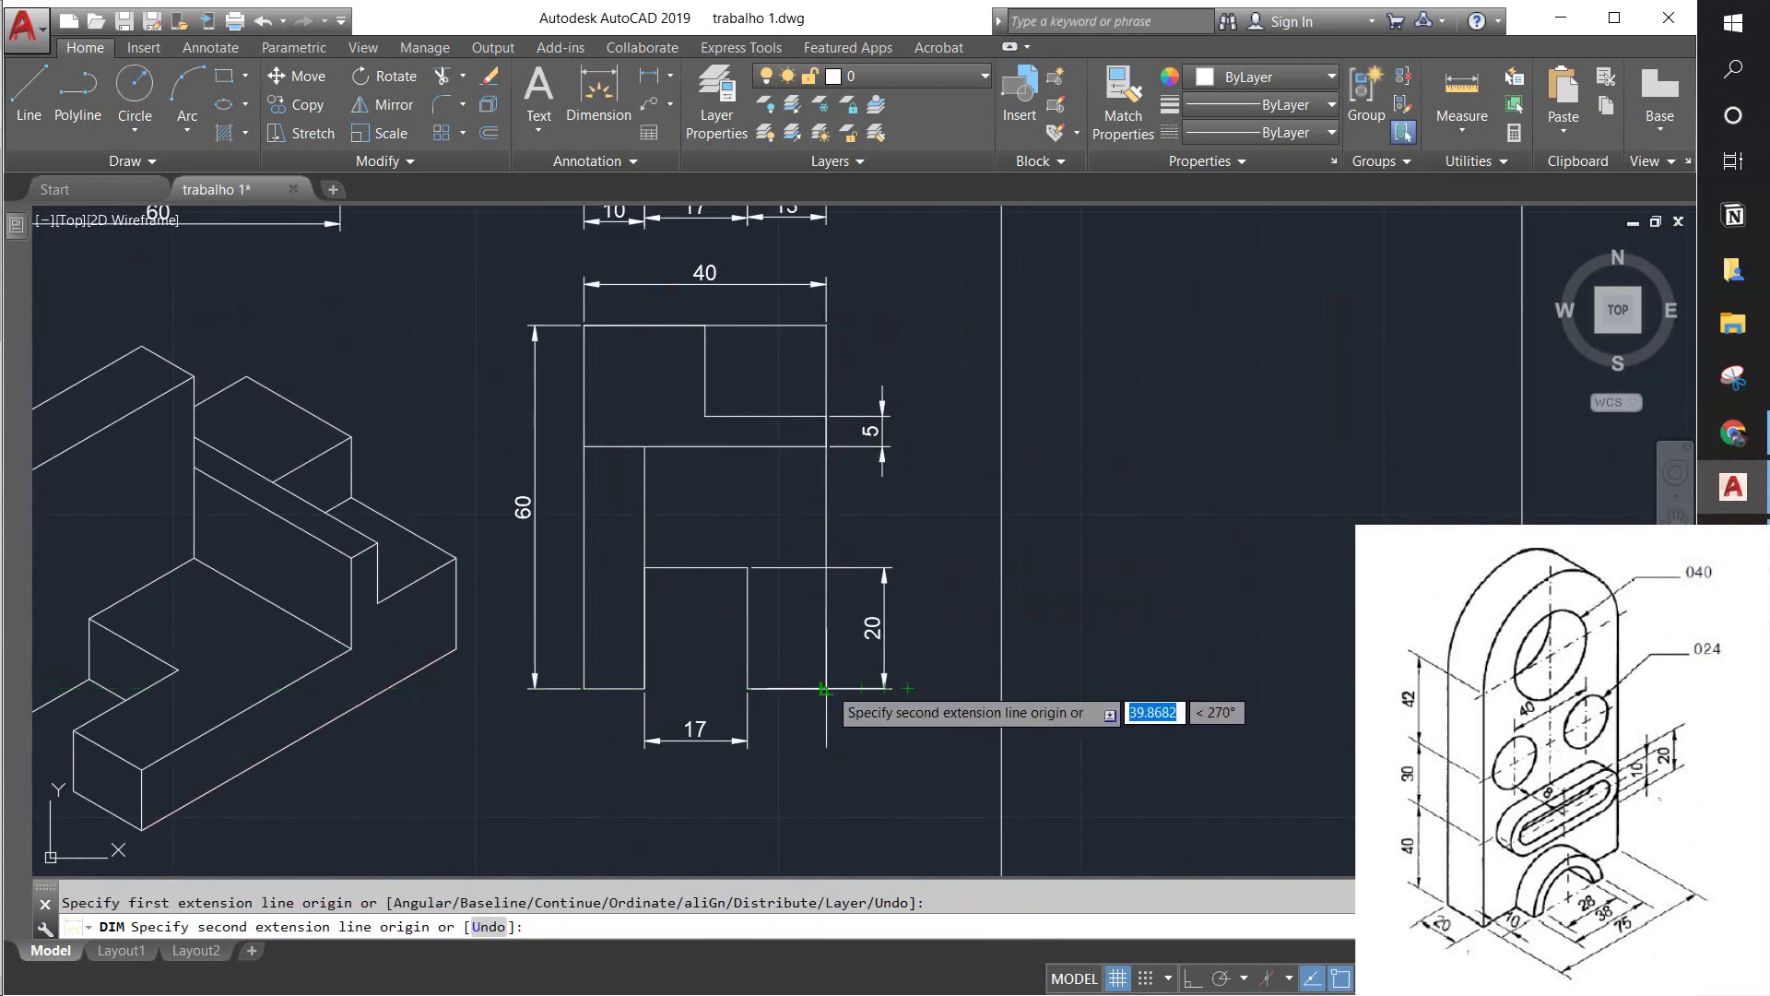
scroll(823, 688, up, 2)
key(Escape)
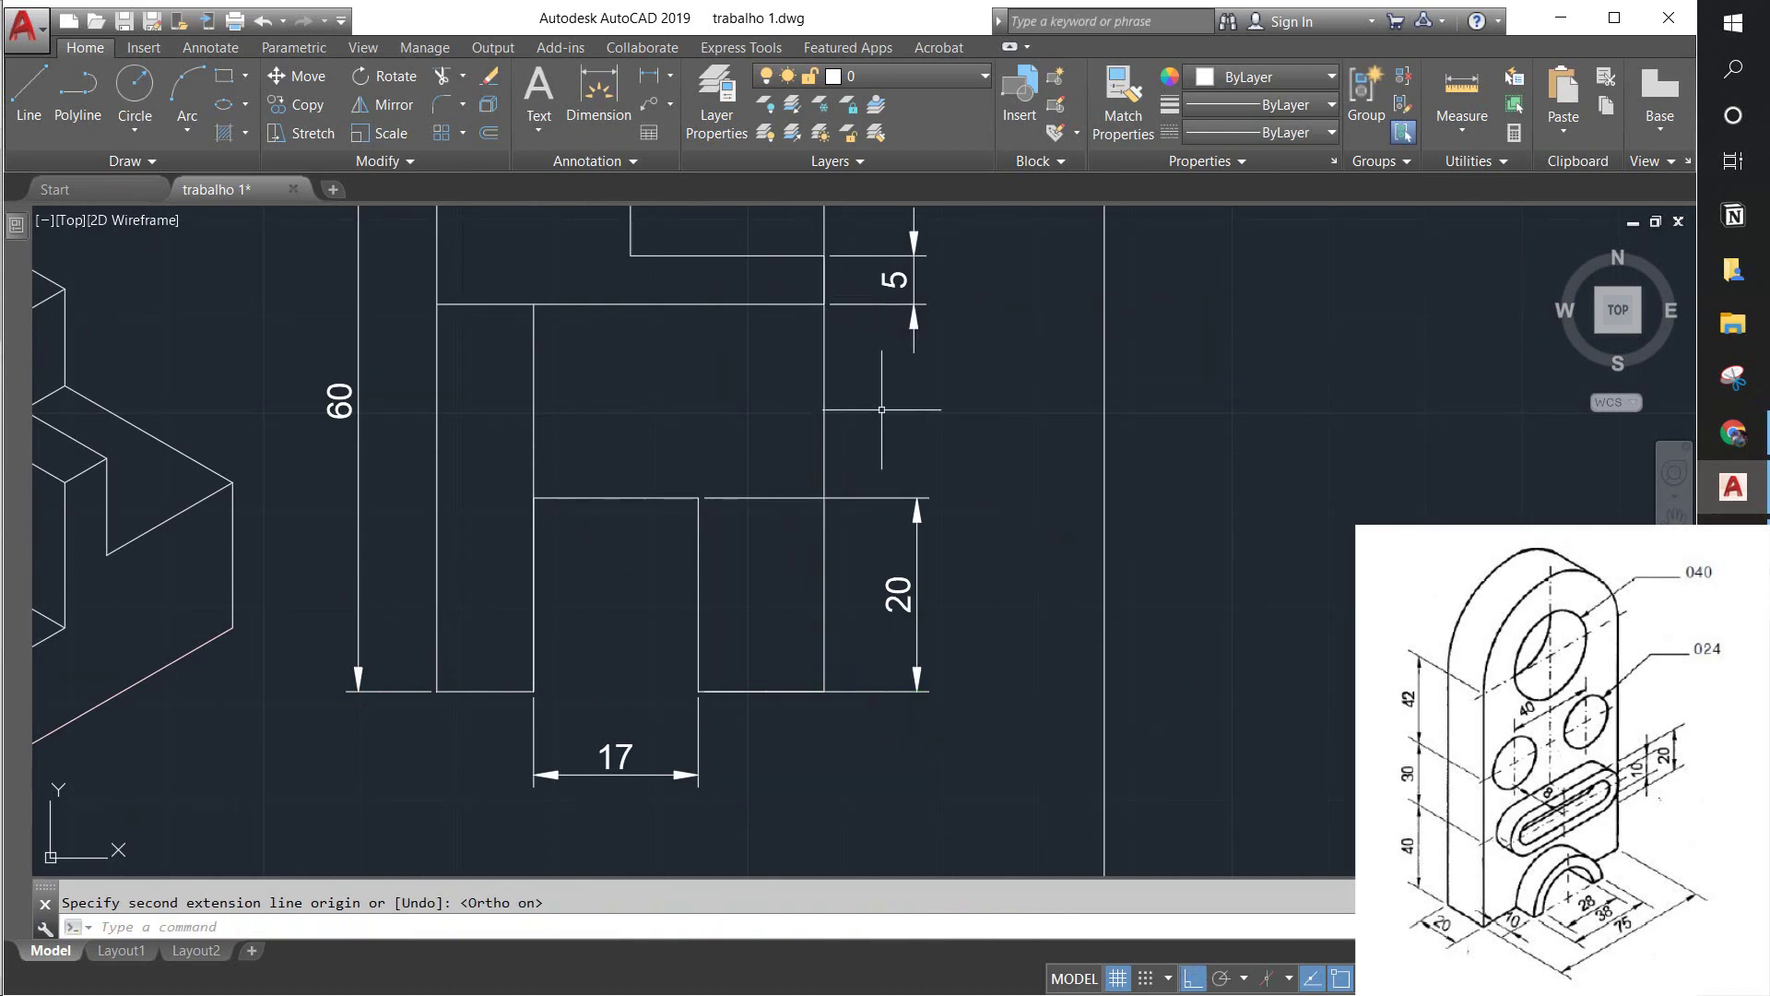
key(Return)
click(823, 690)
middle_drag(679, 643, 774, 603)
key(Escape)
Add the 10 width dimension beside the 17
scroll(775, 603, down, 2)
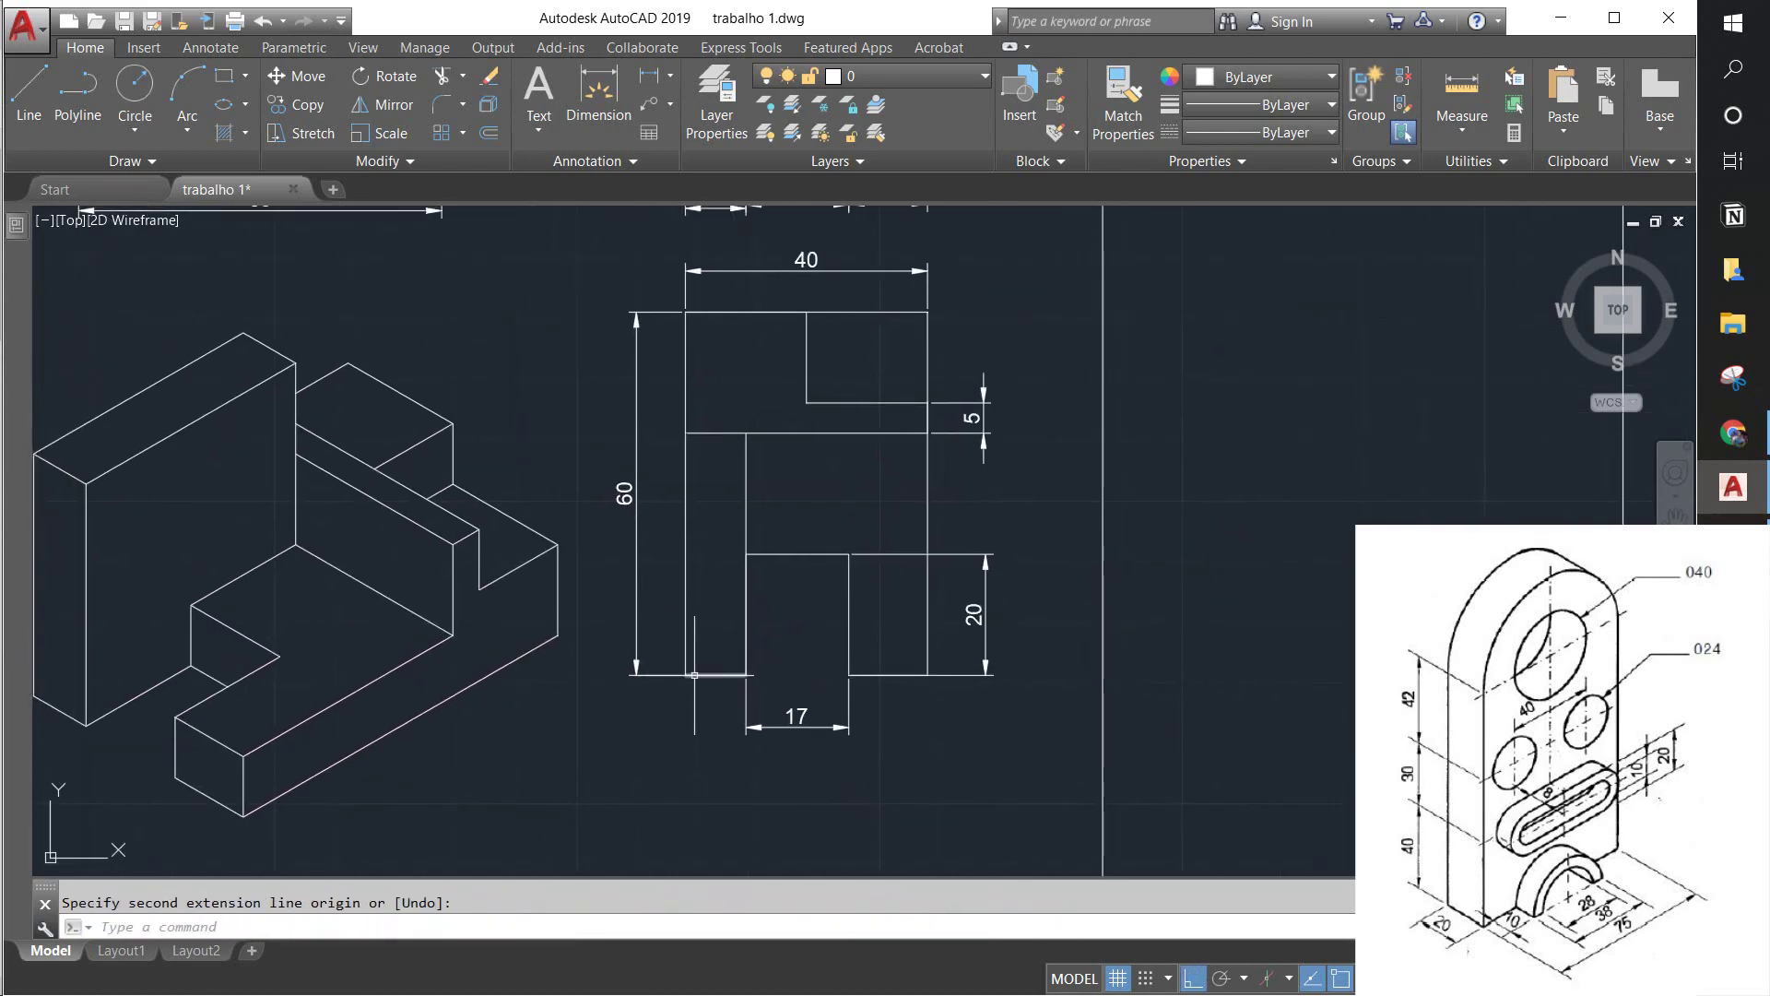
scroll(696, 682, up, 5)
click(680, 704)
click(888, 703)
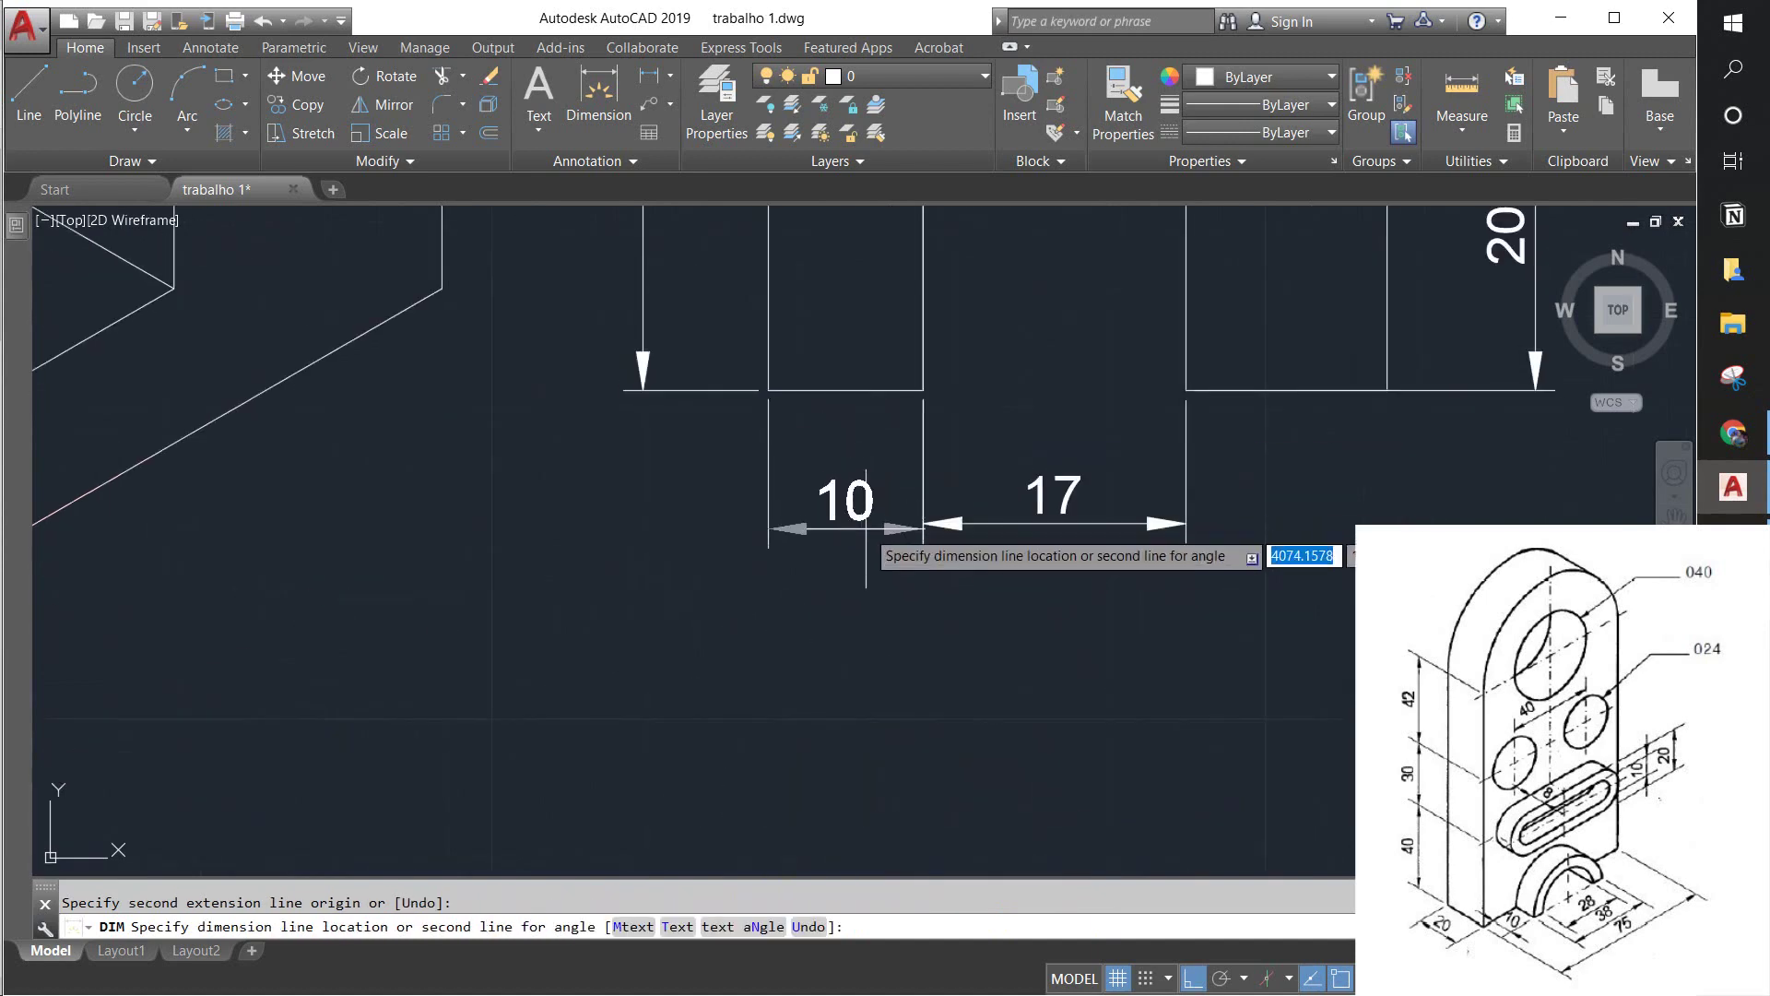
click(857, 605)
key(Escape)
scroll(734, 670, down, 6)
scroll(734, 671, down, 8)
Enlarge the empty third sheet frame with SCALE by reference from its bottom-right corner
middle_drag(904, 538, 812, 503)
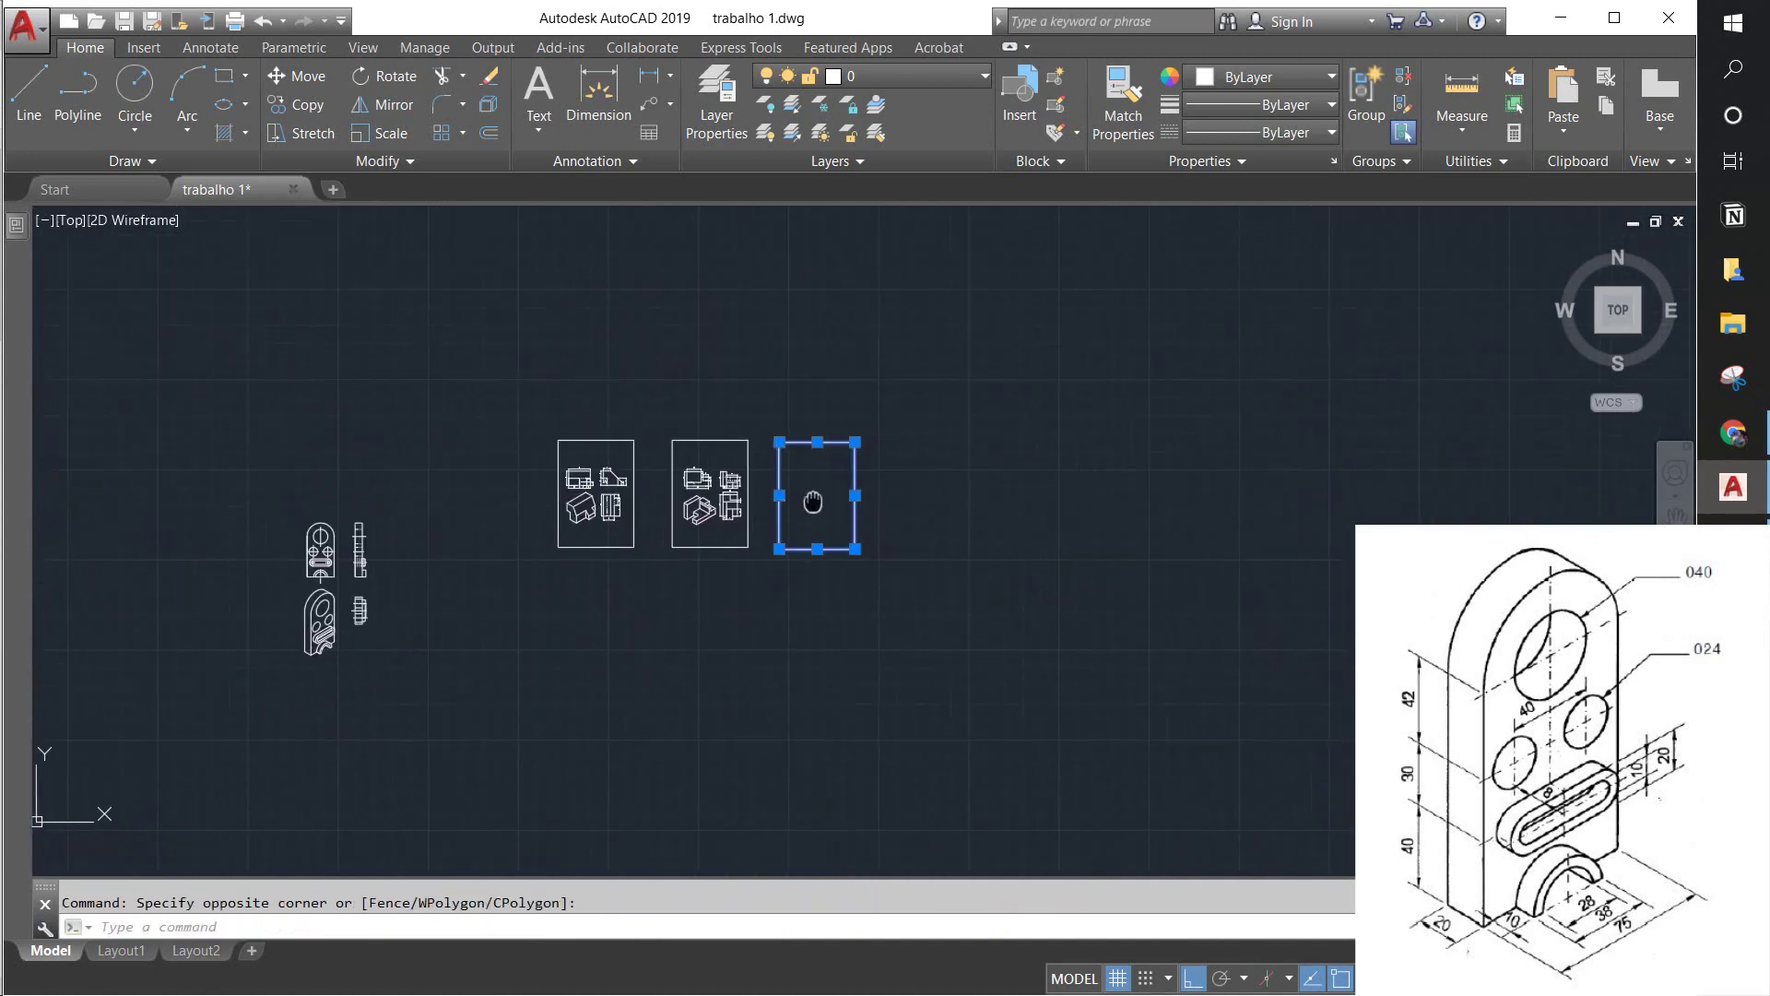
scroll(846, 523, up, 4)
text(scal)
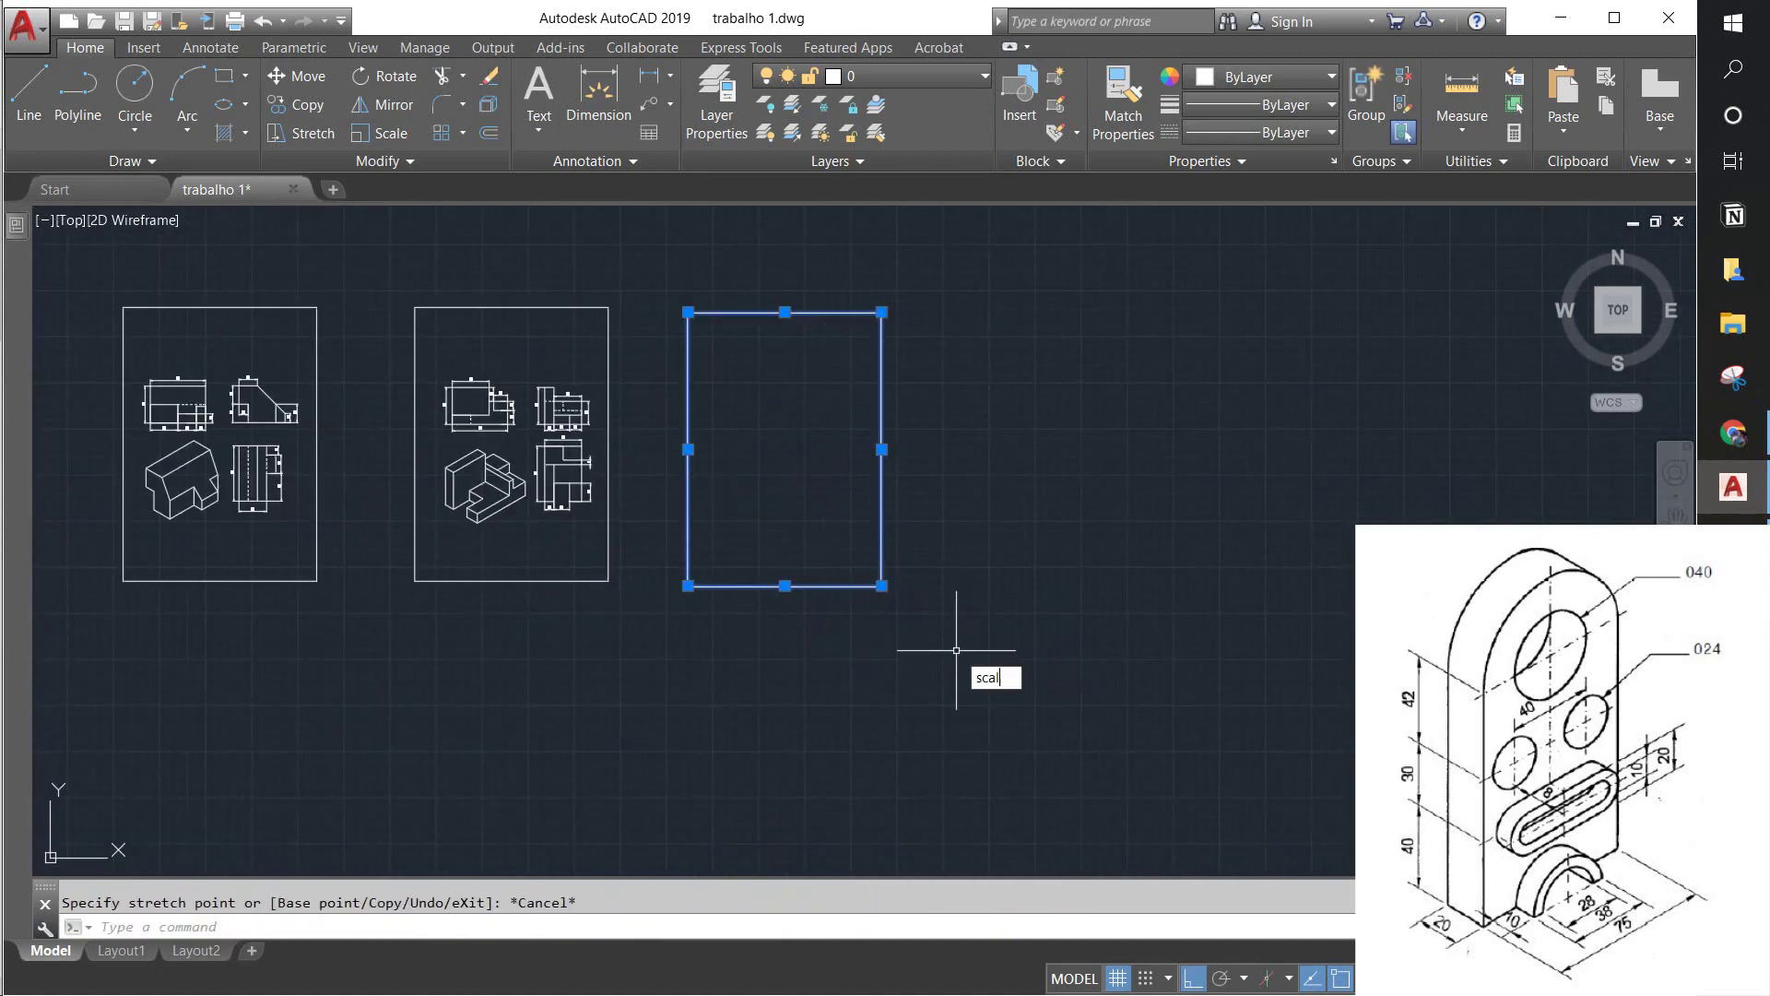
text(e)
key(Return)
click(881, 586)
text(r)
key(Return)
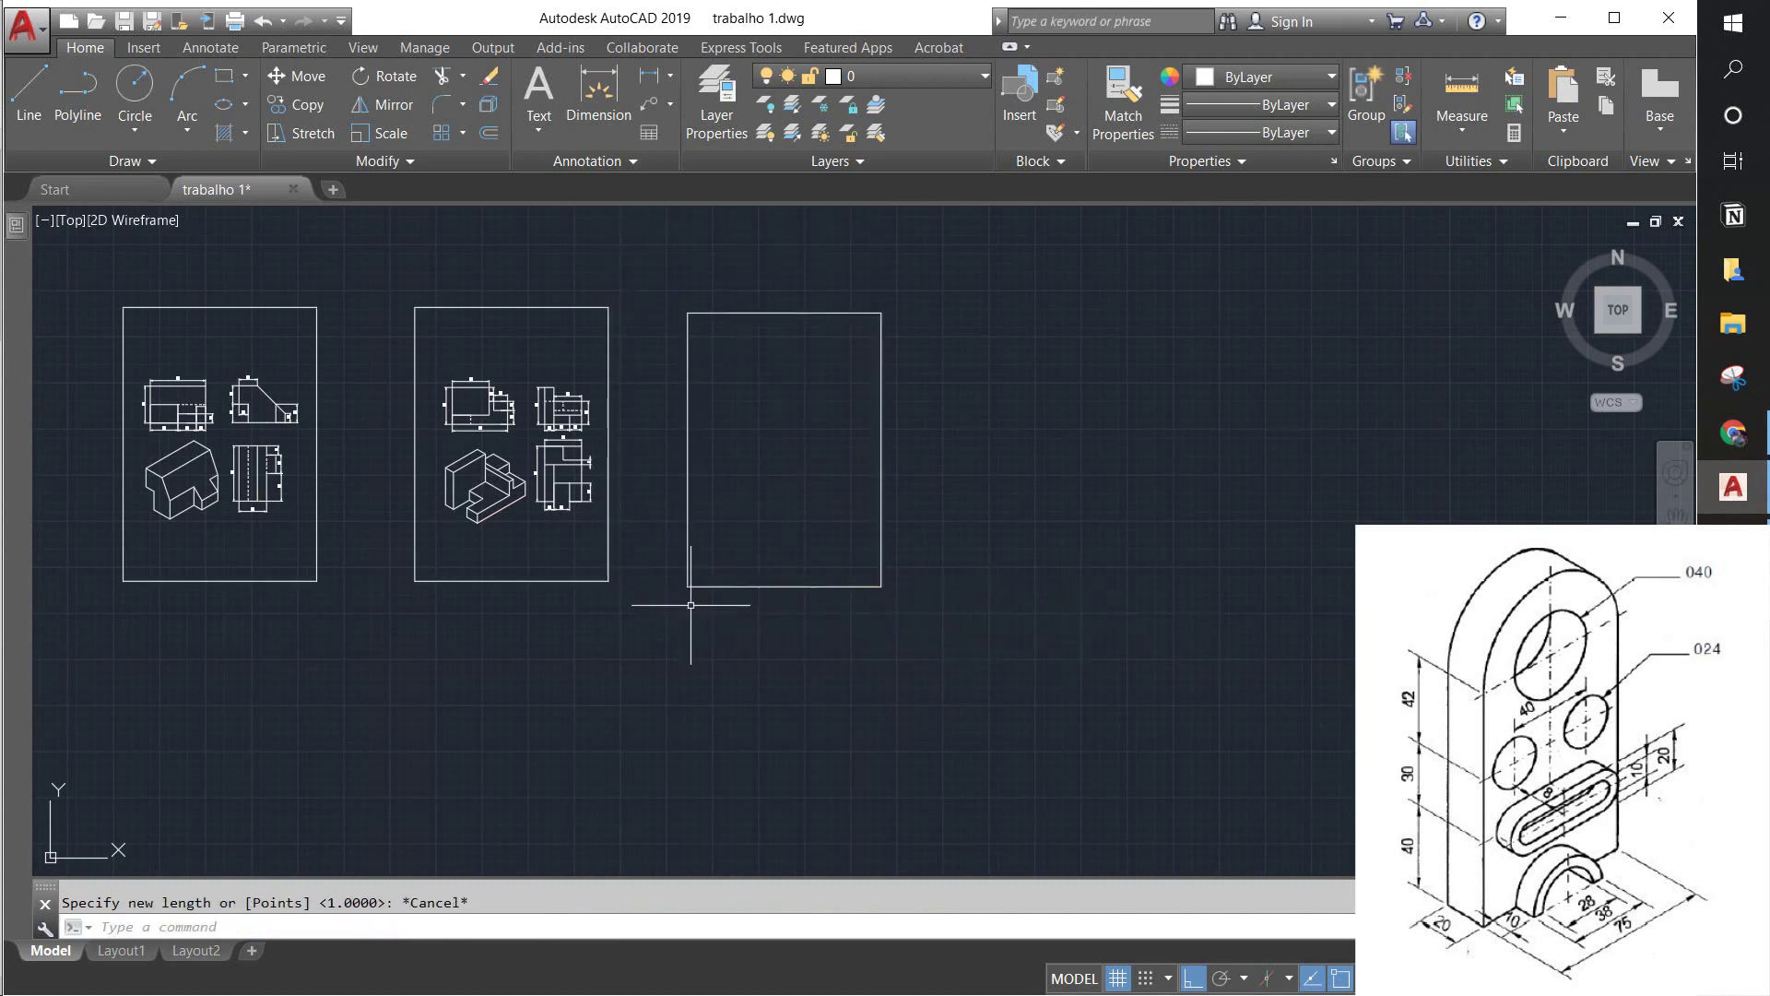
text(sc)
key(Return)
click(934, 614)
click(788, 498)
key(Return)
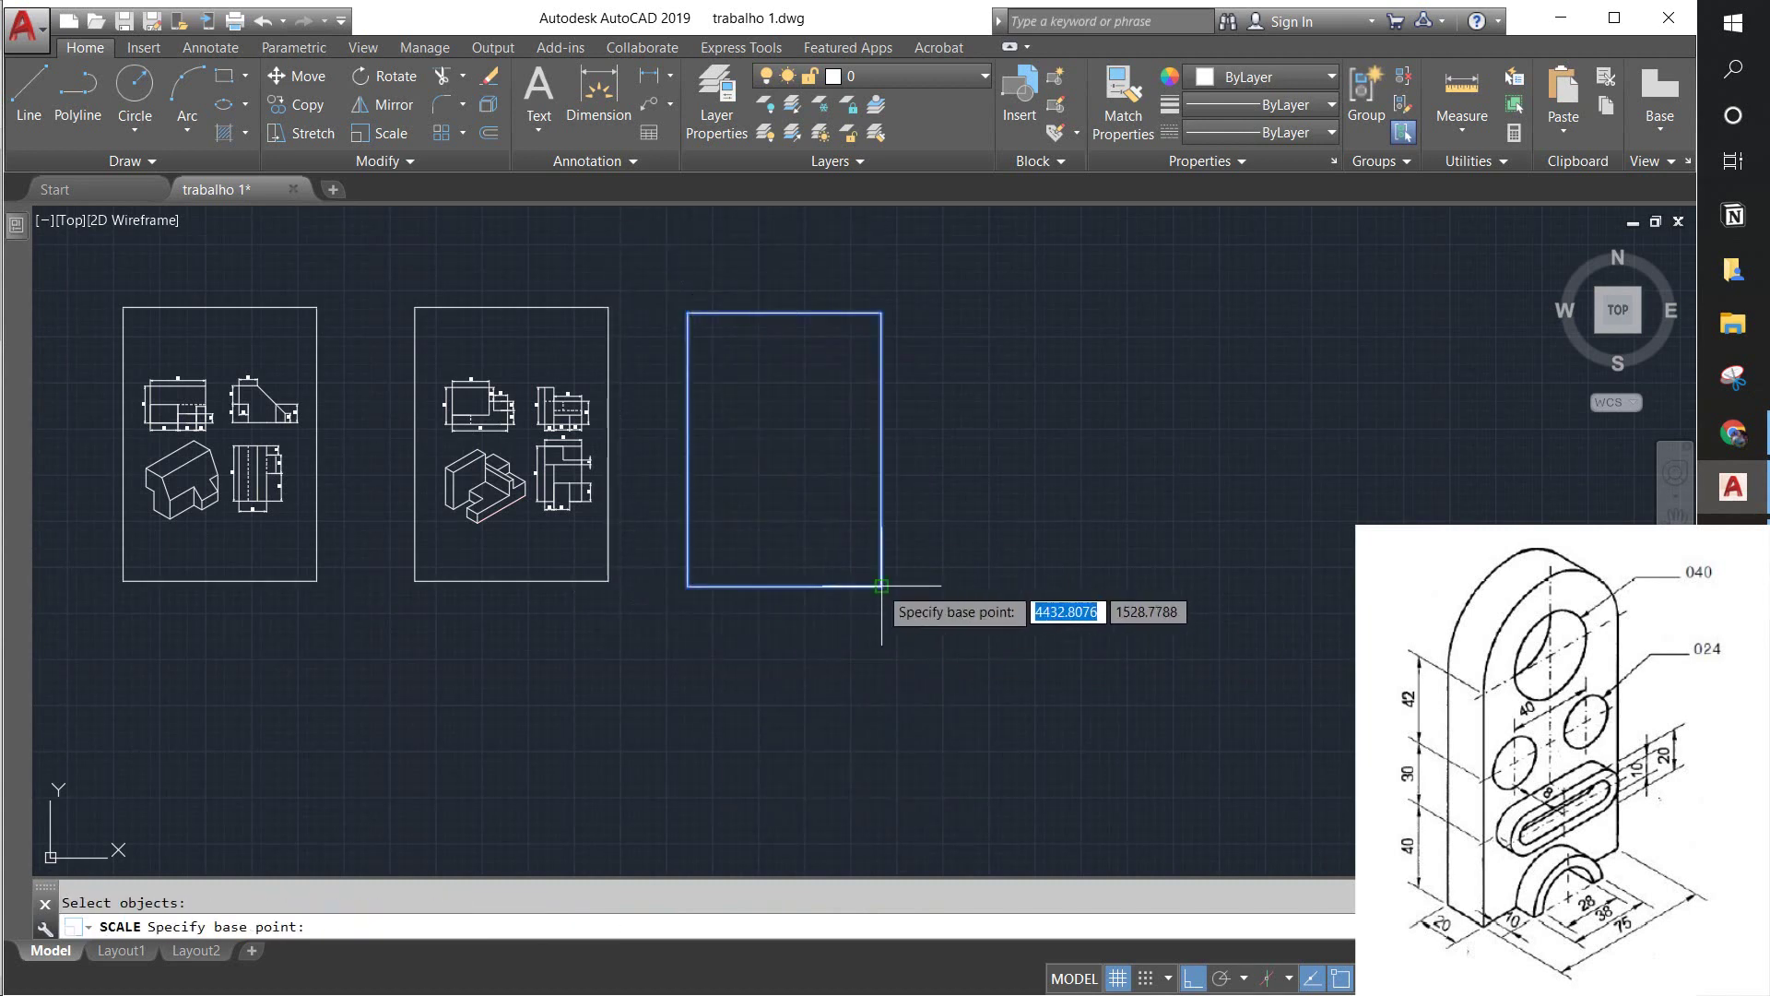
click(688, 586)
Move the bracket's views inside the enlarged third frame
scroll(1060, 571, down, 2)
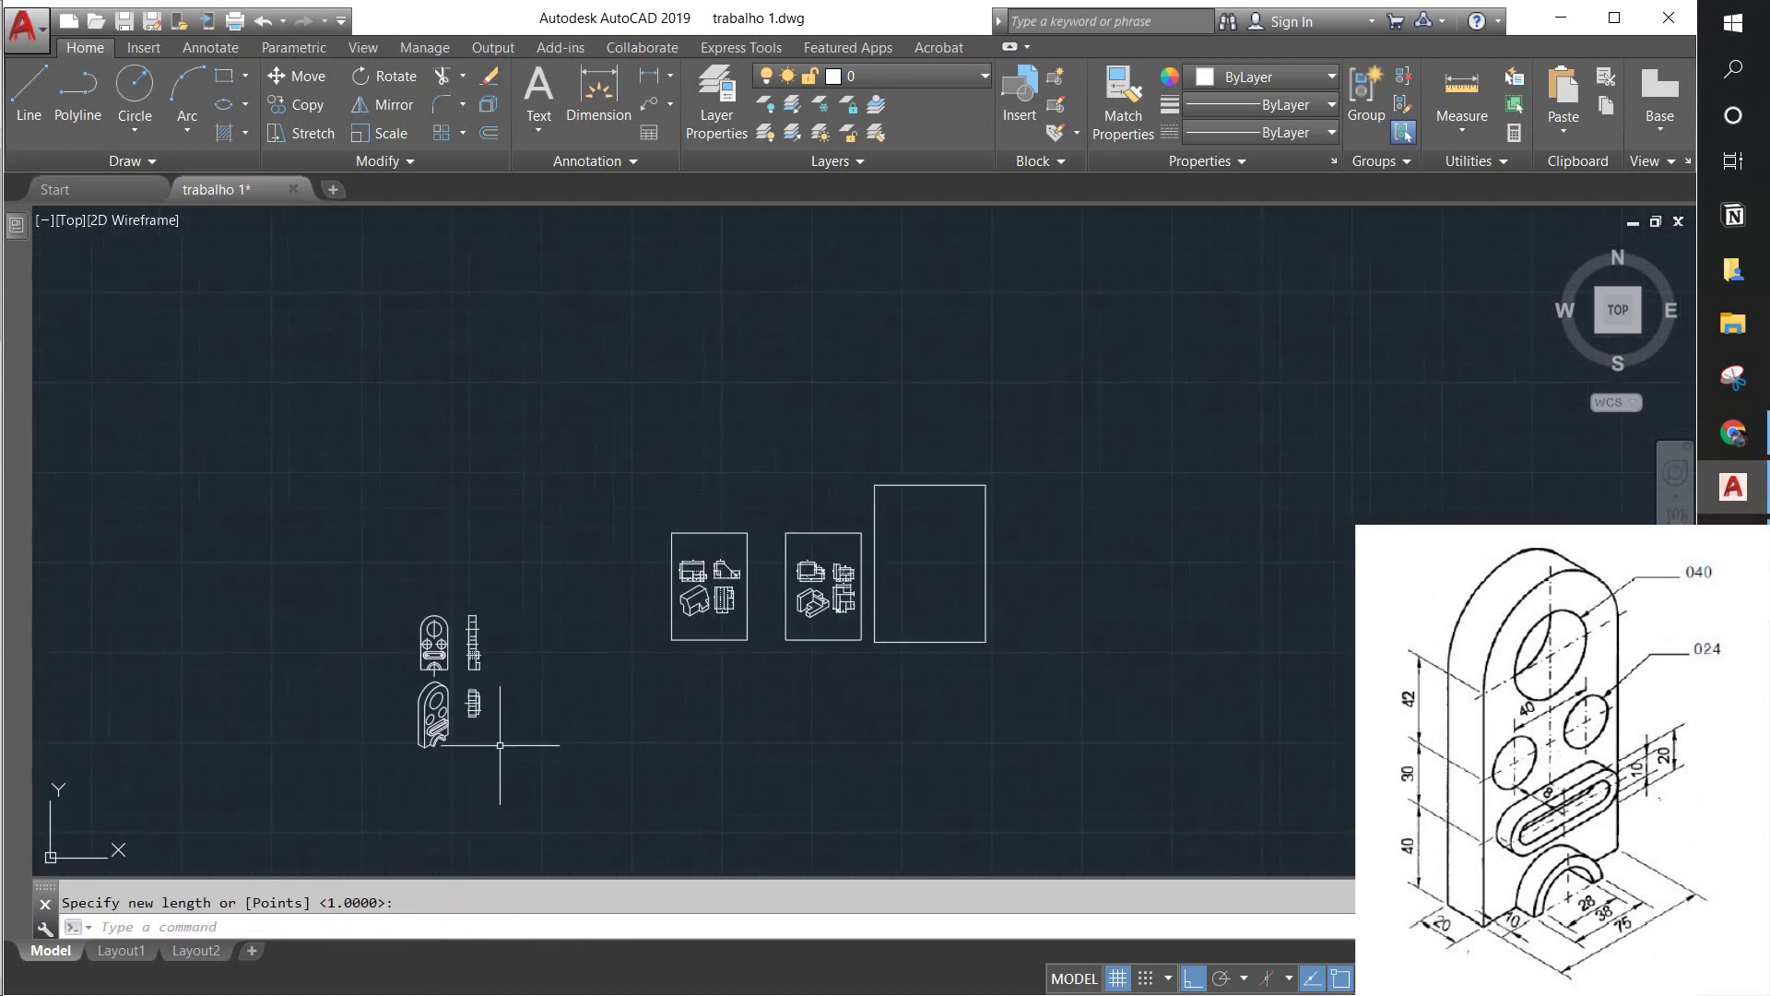
text(move)
key(Return)
click(641, 619)
scroll(738, 590, up, 3)
click(847, 659)
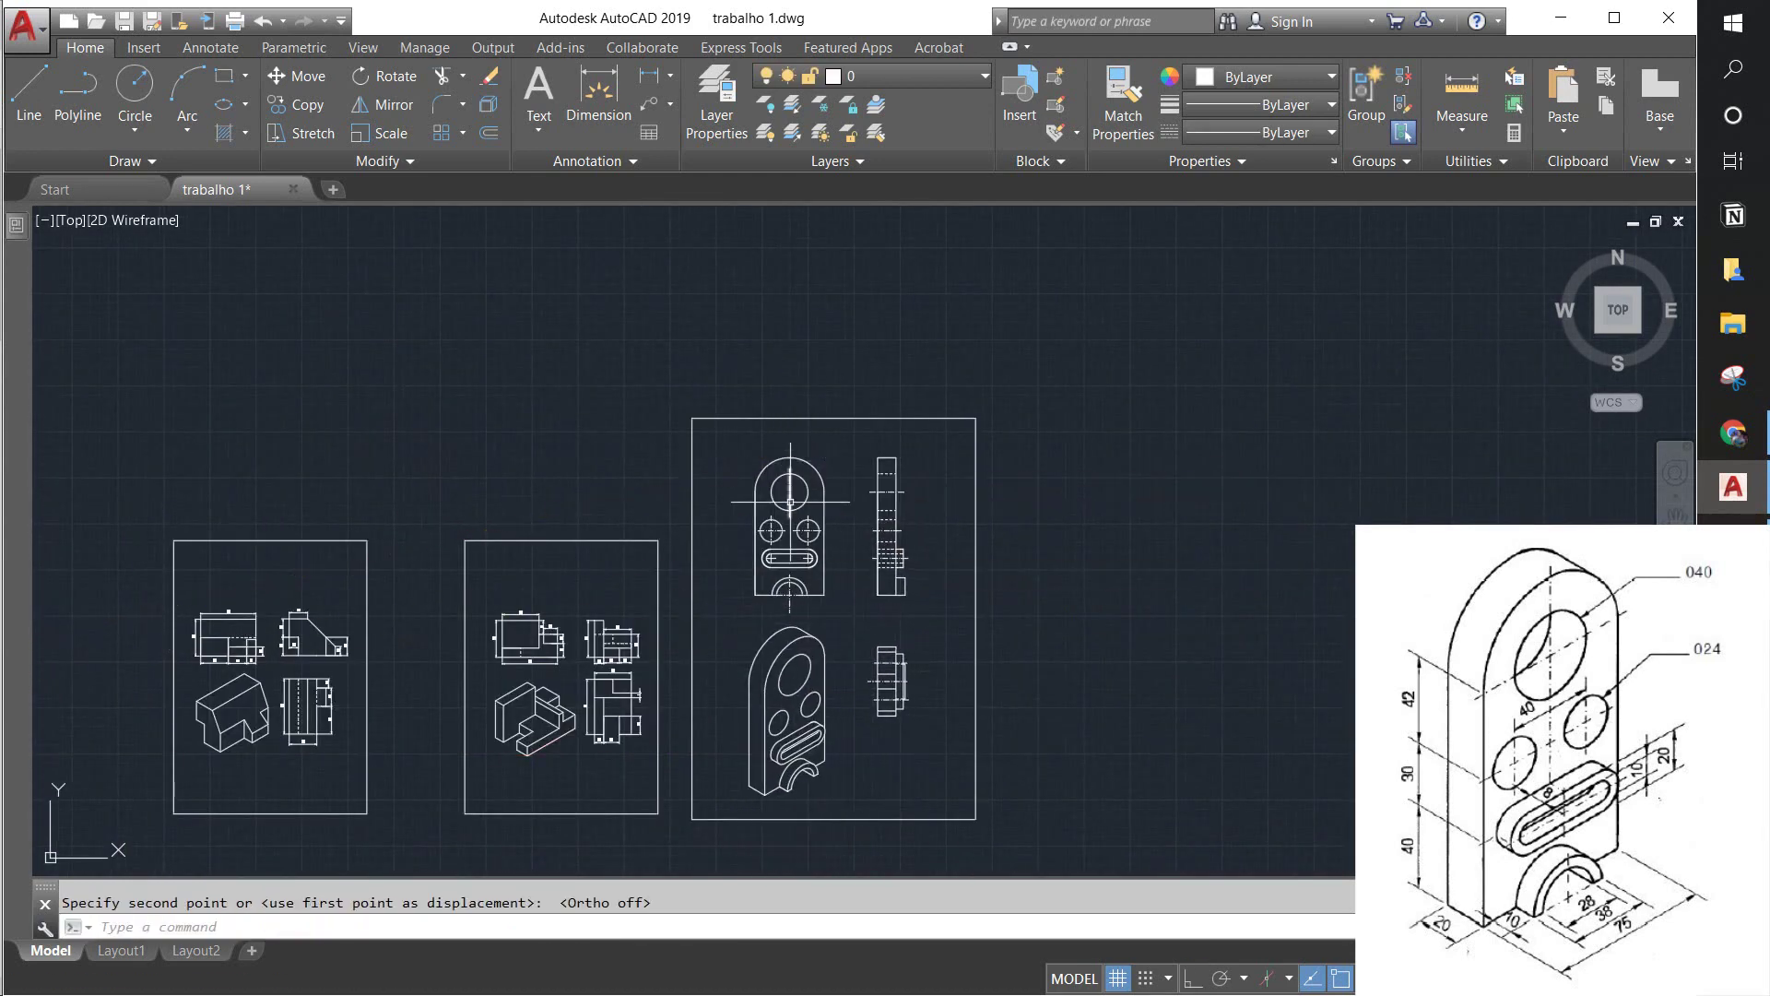
scroll(847, 658, up, 2)
Save the drawing
key(Escape)
scroll(846, 659, down, 2)
scroll(793, 553, down, 2)
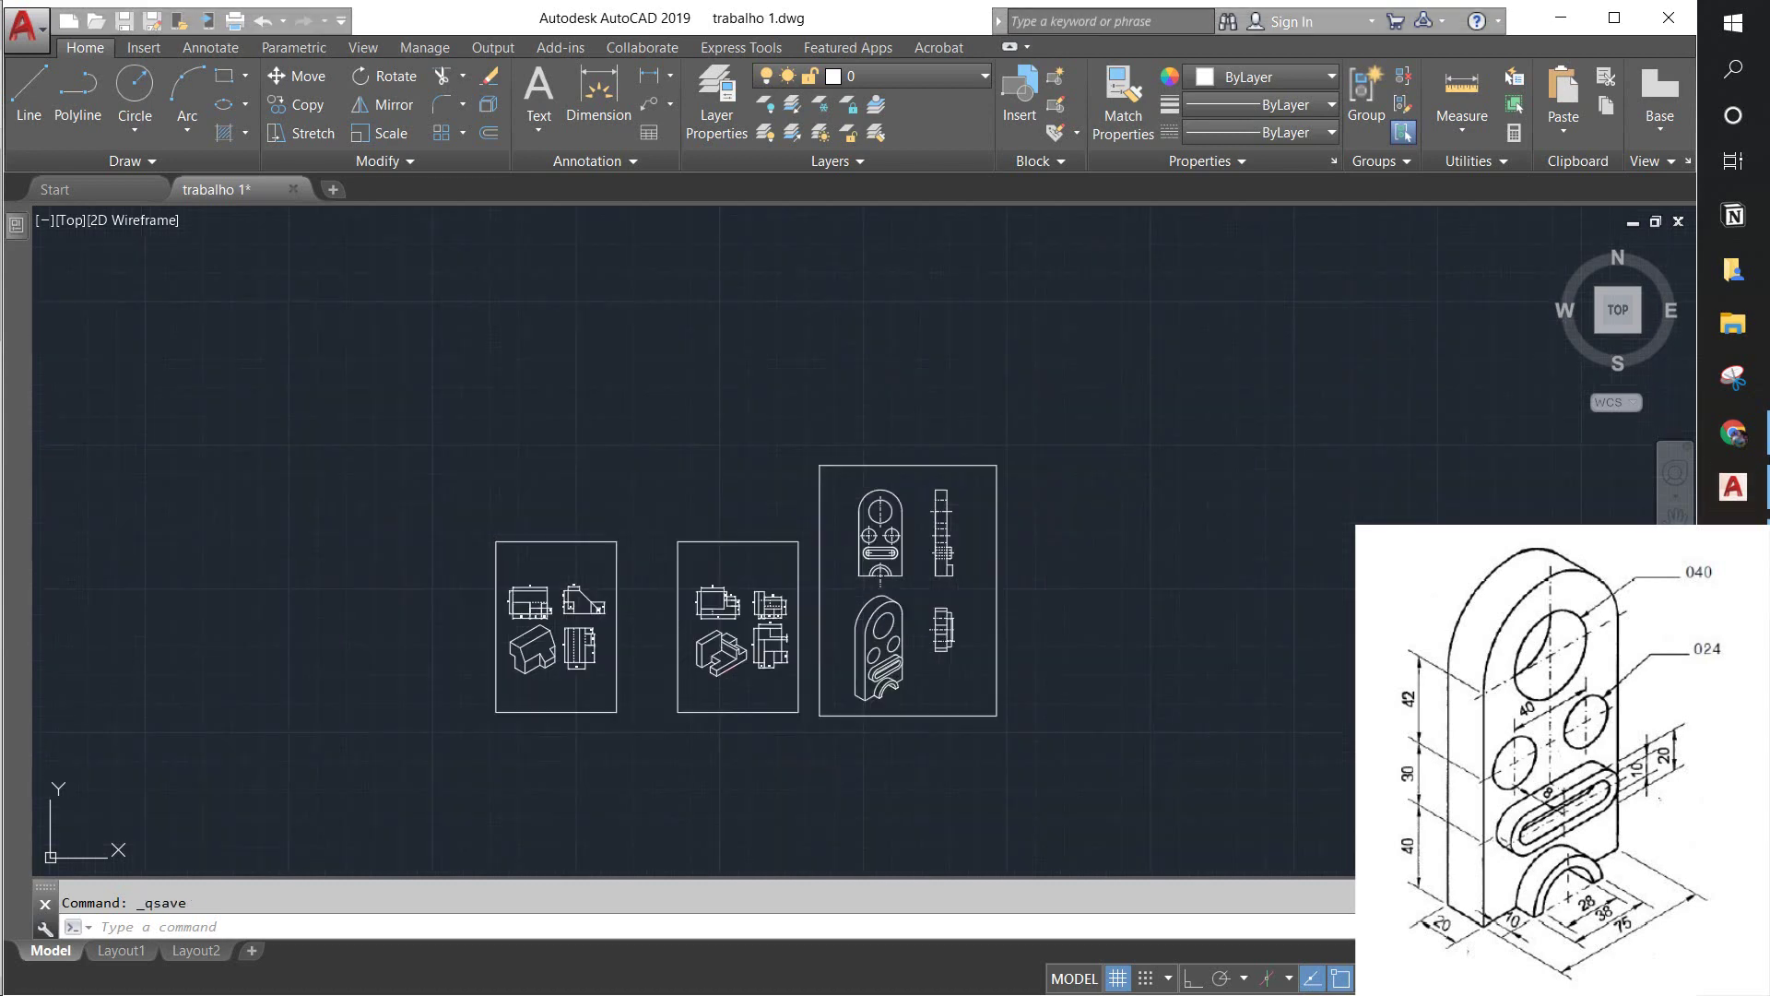
scroll(753, 427, up, 6)
key(ctrl+s)
Add the Ø75 outer arc, Ø40 large circle and Ø24 small circle diameters
scroll(737, 434, up, 4)
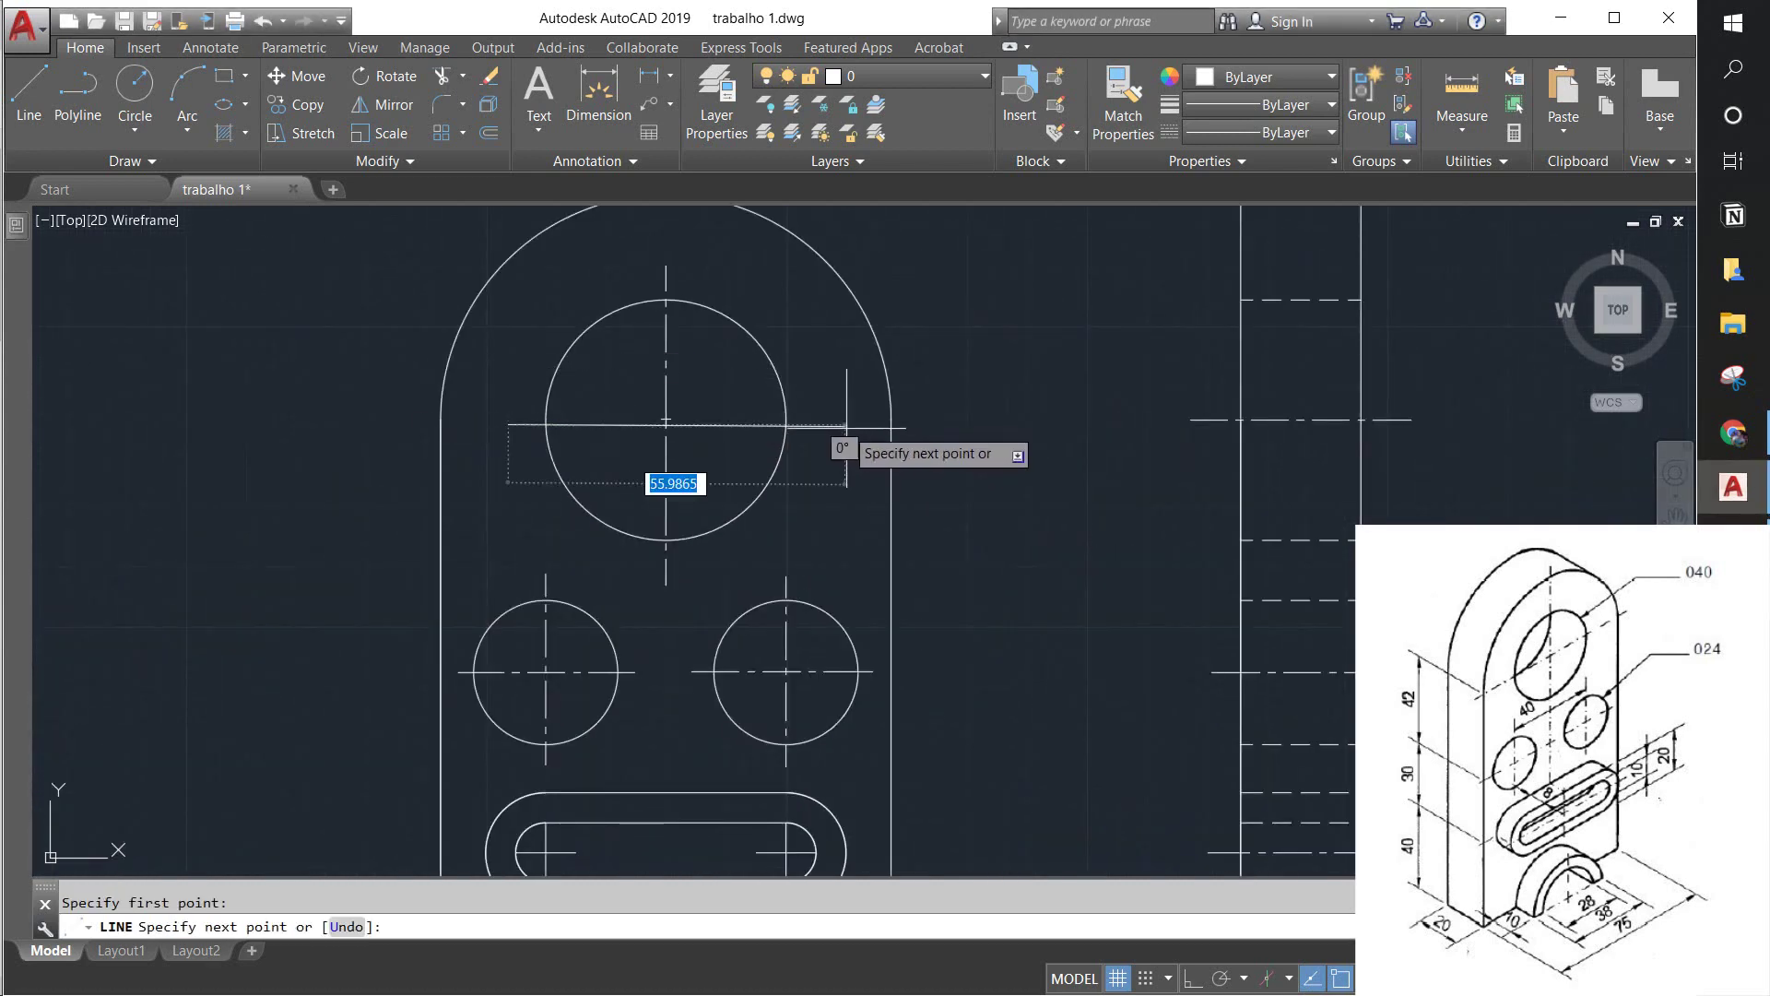
scroll(719, 457, down, 3)
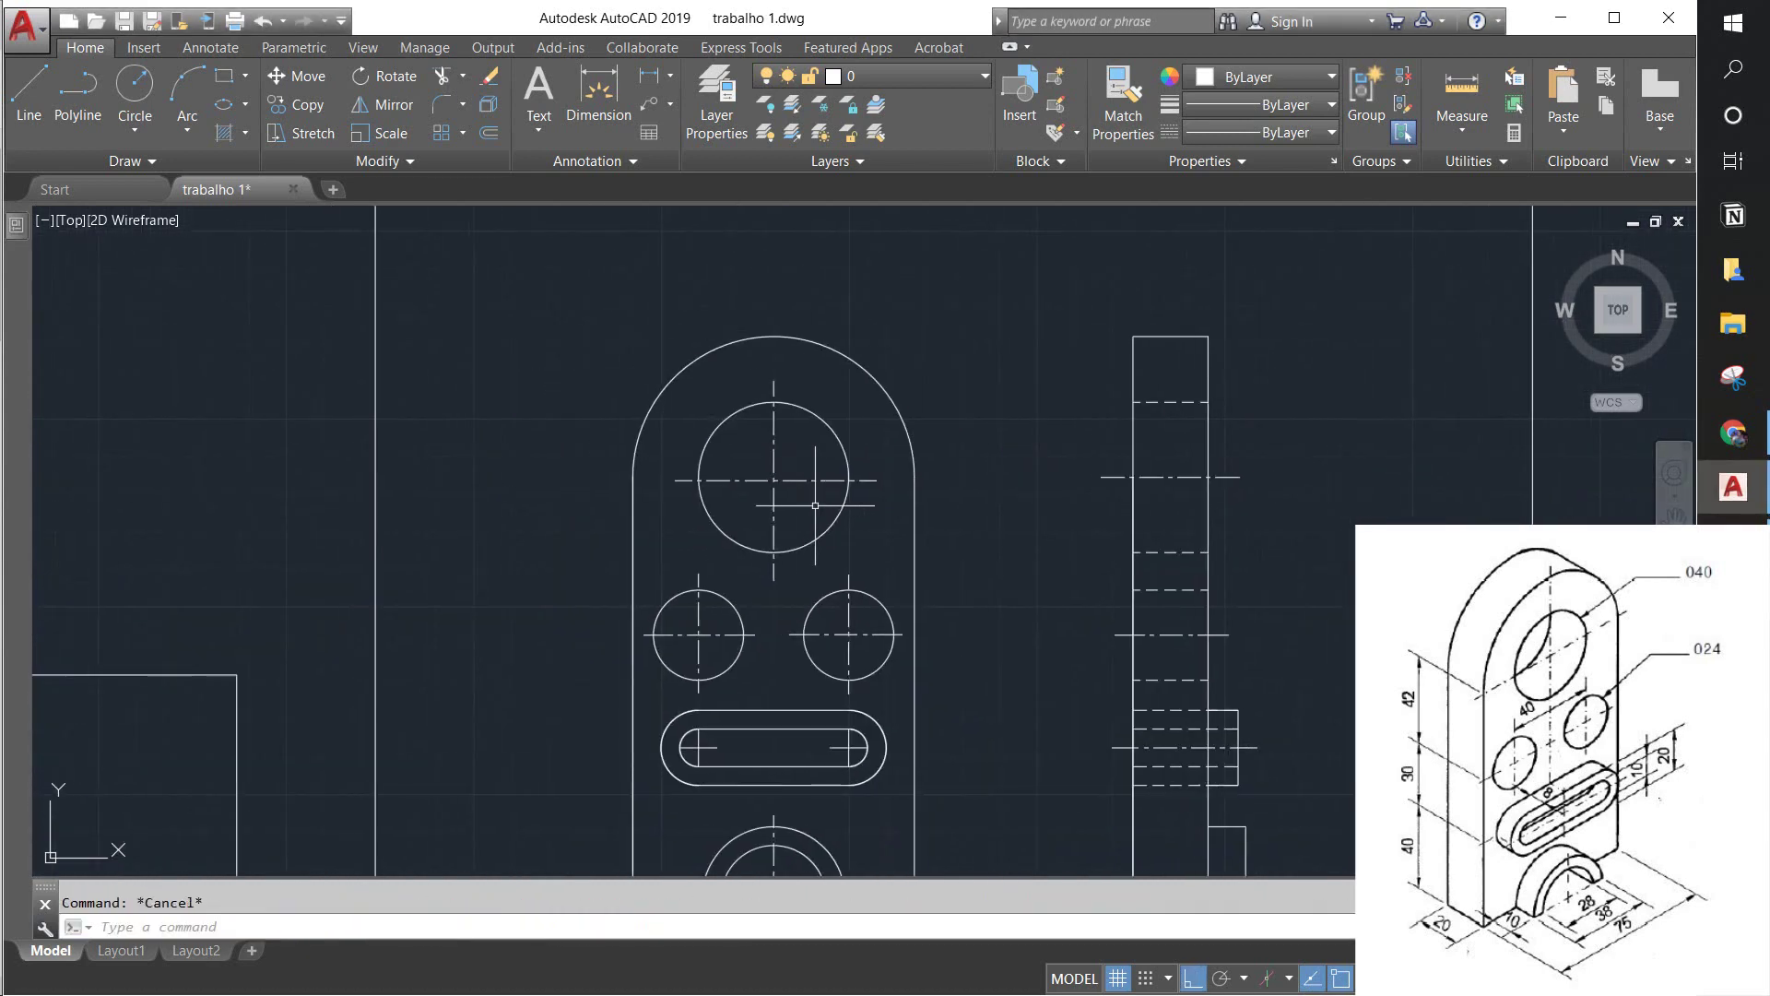
text(dim)
key(Return)
text(r)
key(Return)
click(713, 431)
text(d)
key(Return)
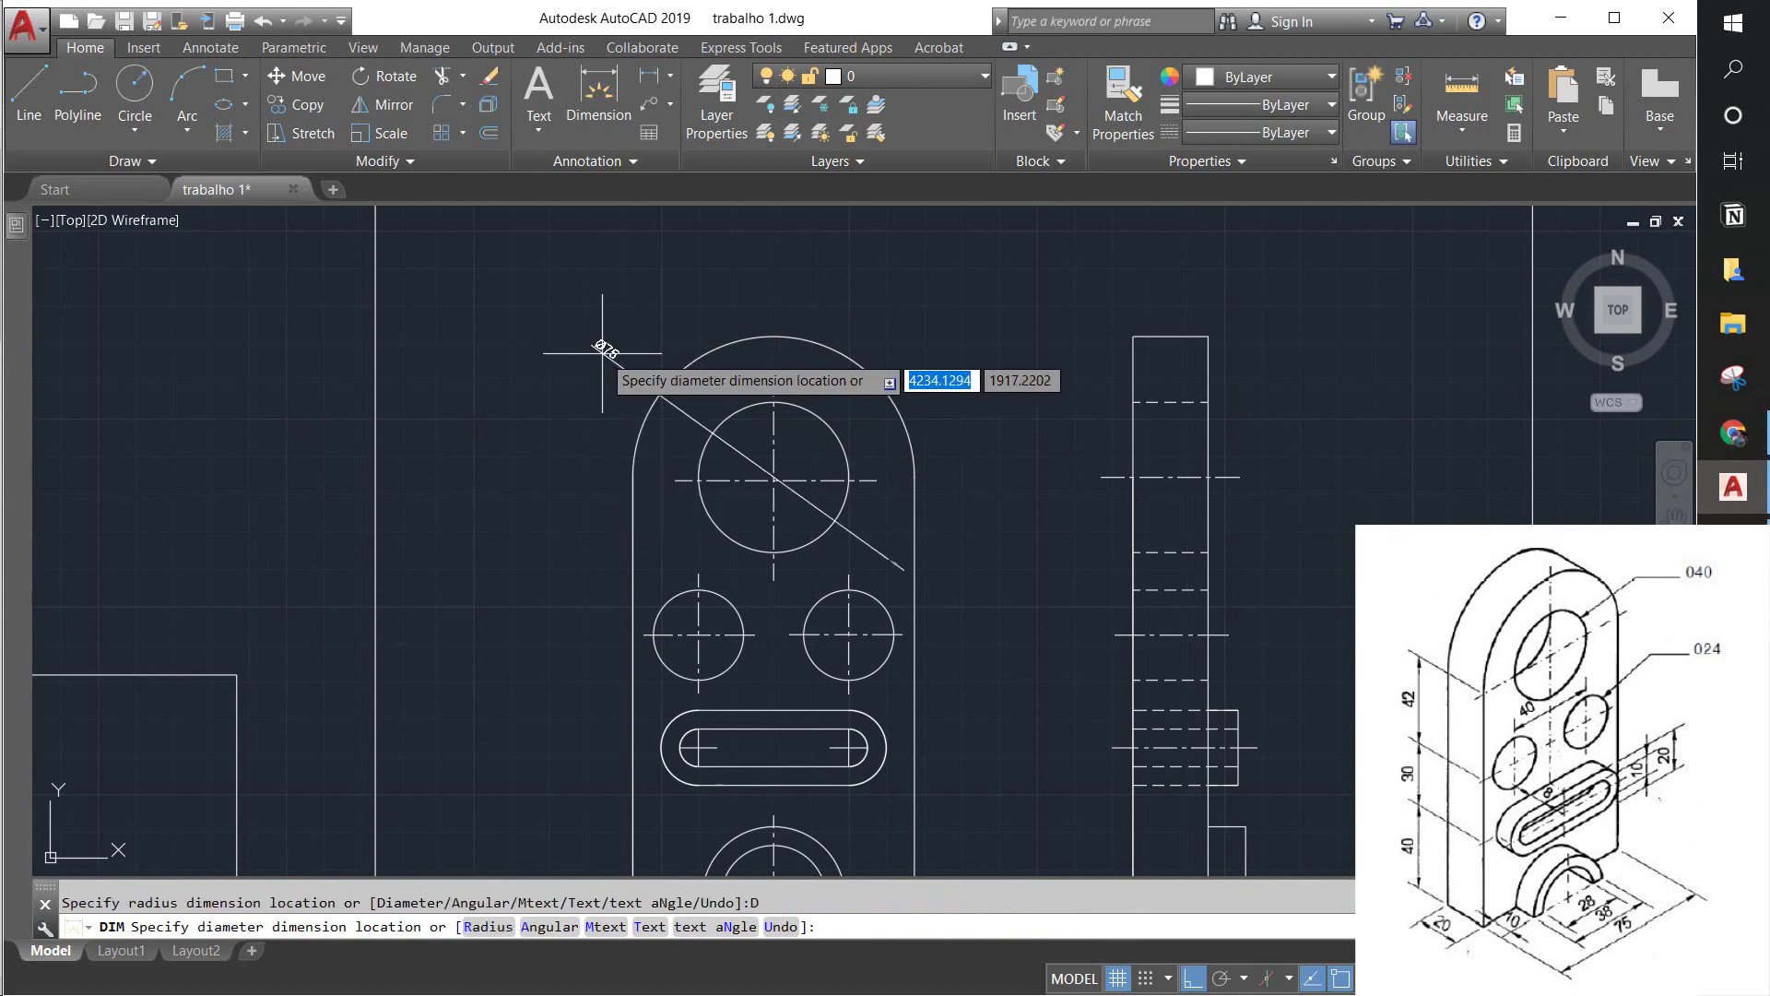
click(950, 357)
click(728, 416)
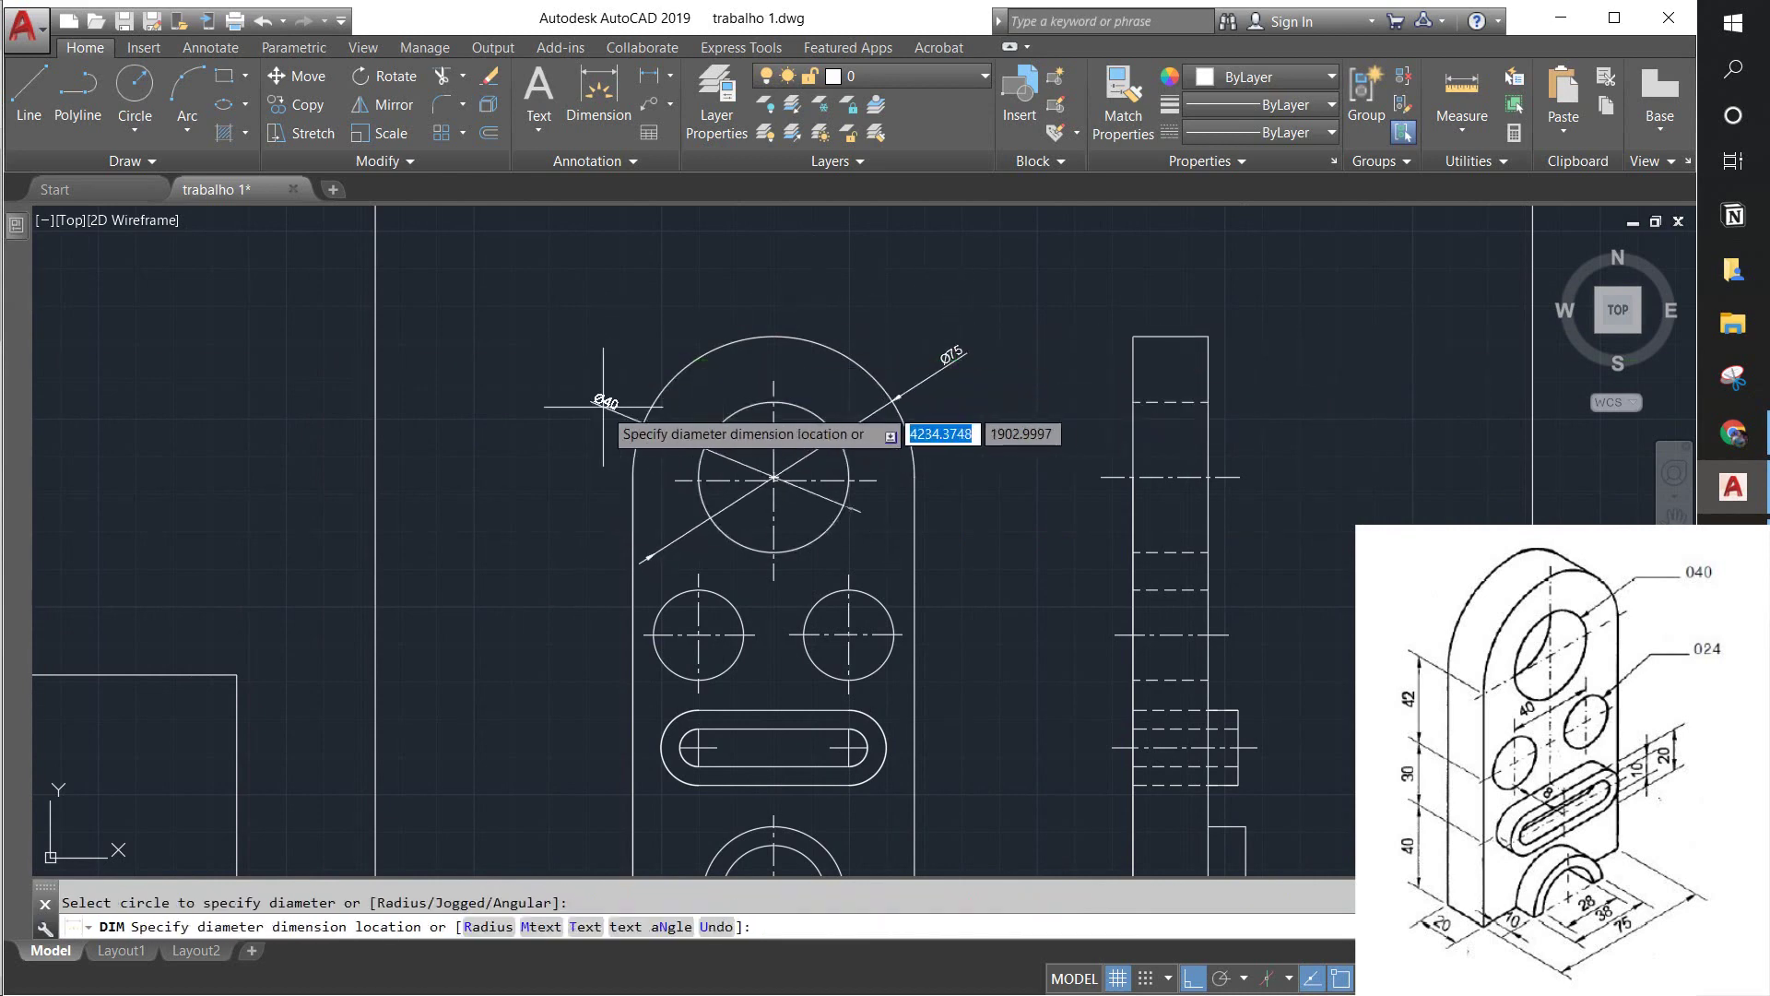
click(593, 385)
click(887, 613)
click(964, 576)
Dimension the slot arcs Ø20 and Ø10 and the bottom arcs Ø38 and Ø28
middle_drag(967, 808, 924, 726)
scroll(925, 726, up, 3)
click(1060, 682)
click(982, 553)
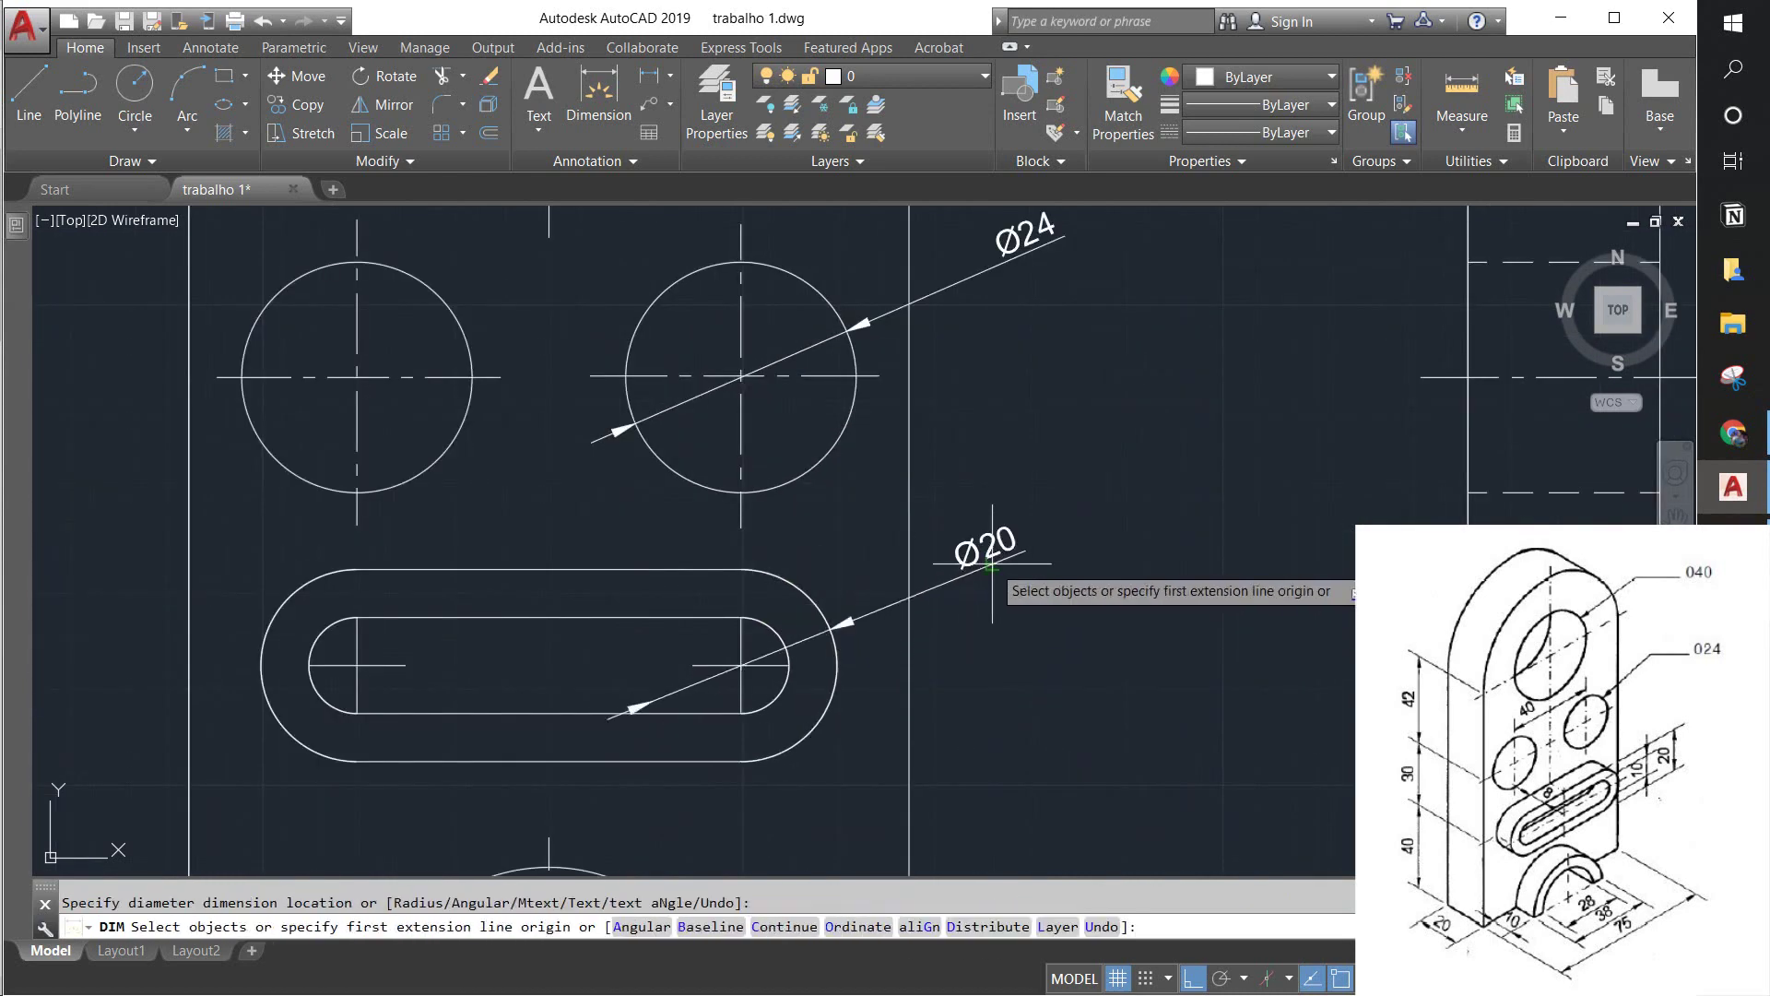
click(977, 710)
click(996, 756)
click(834, 613)
click(956, 783)
click(768, 592)
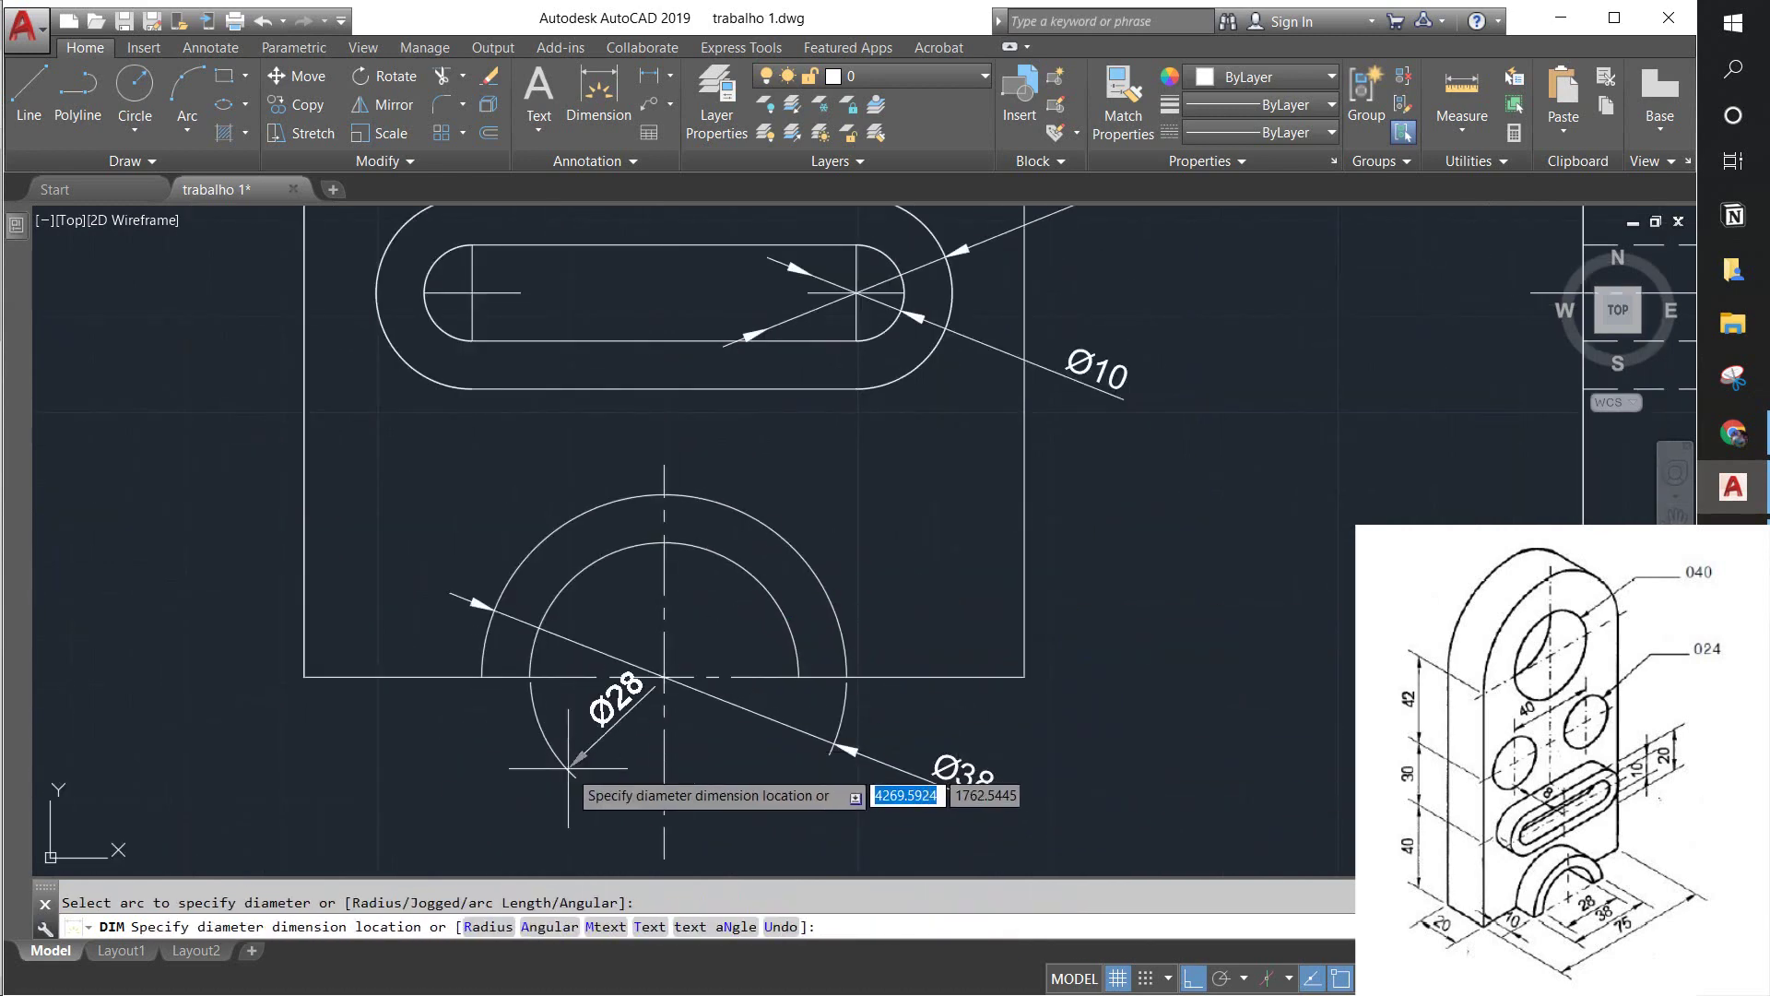
click(485, 807)
Add the 75 overall base width and the 30 centreline spacing left of the part
click(1023, 678)
middle_drag(960, 797, 937, 632)
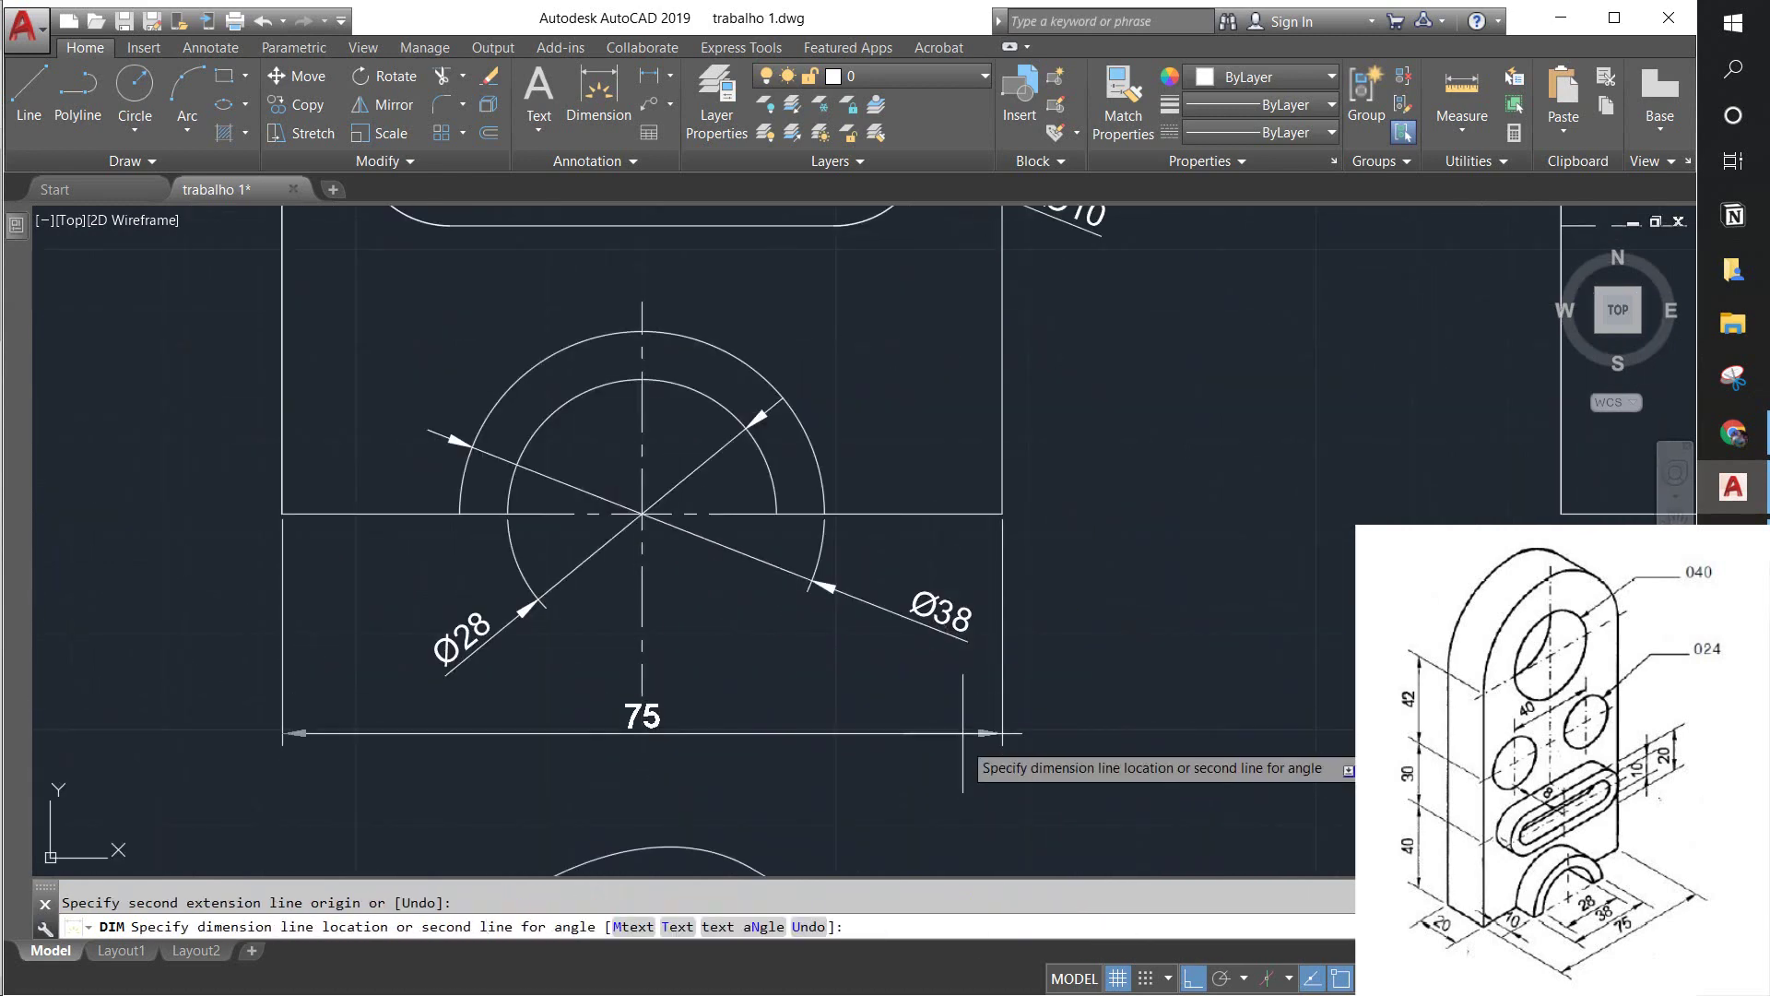
click(963, 734)
scroll(682, 692, down, 3)
scroll(710, 710, up, 3)
click(726, 535)
click(726, 714)
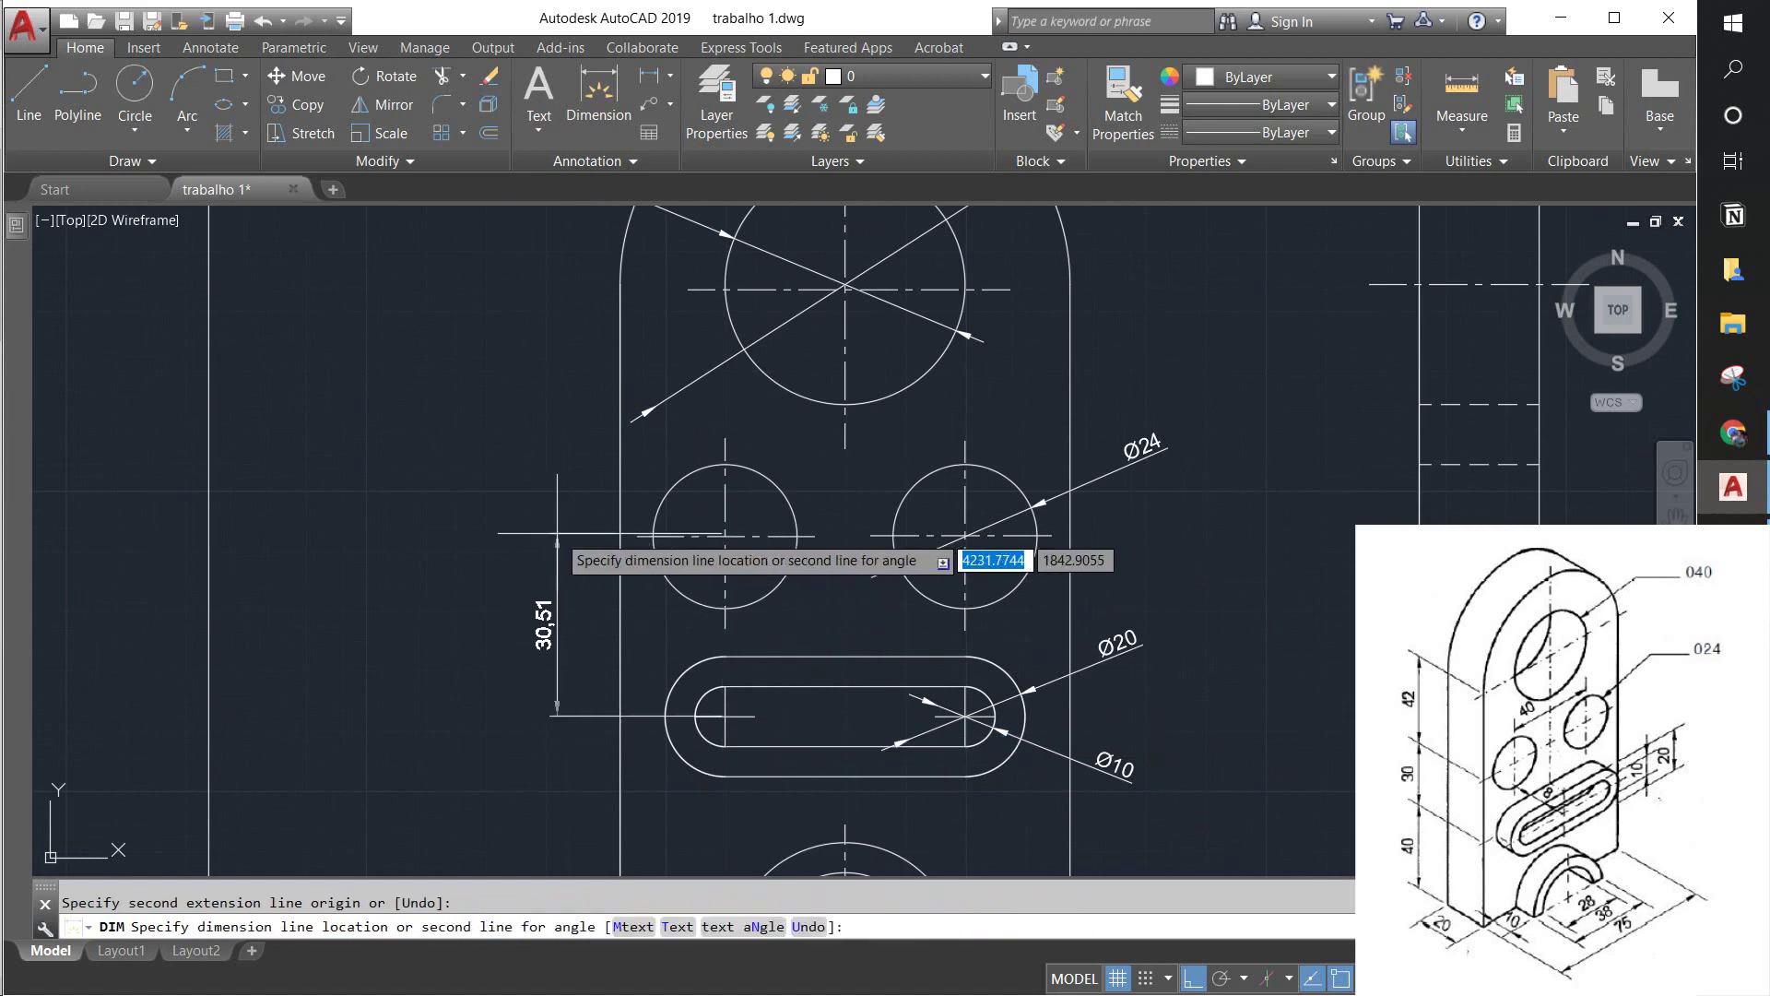
click(558, 535)
Dimension the spacing from the small holes' centreline to the large circle's centre
scroll(683, 516, up, 3)
scroll(701, 554, down, 3)
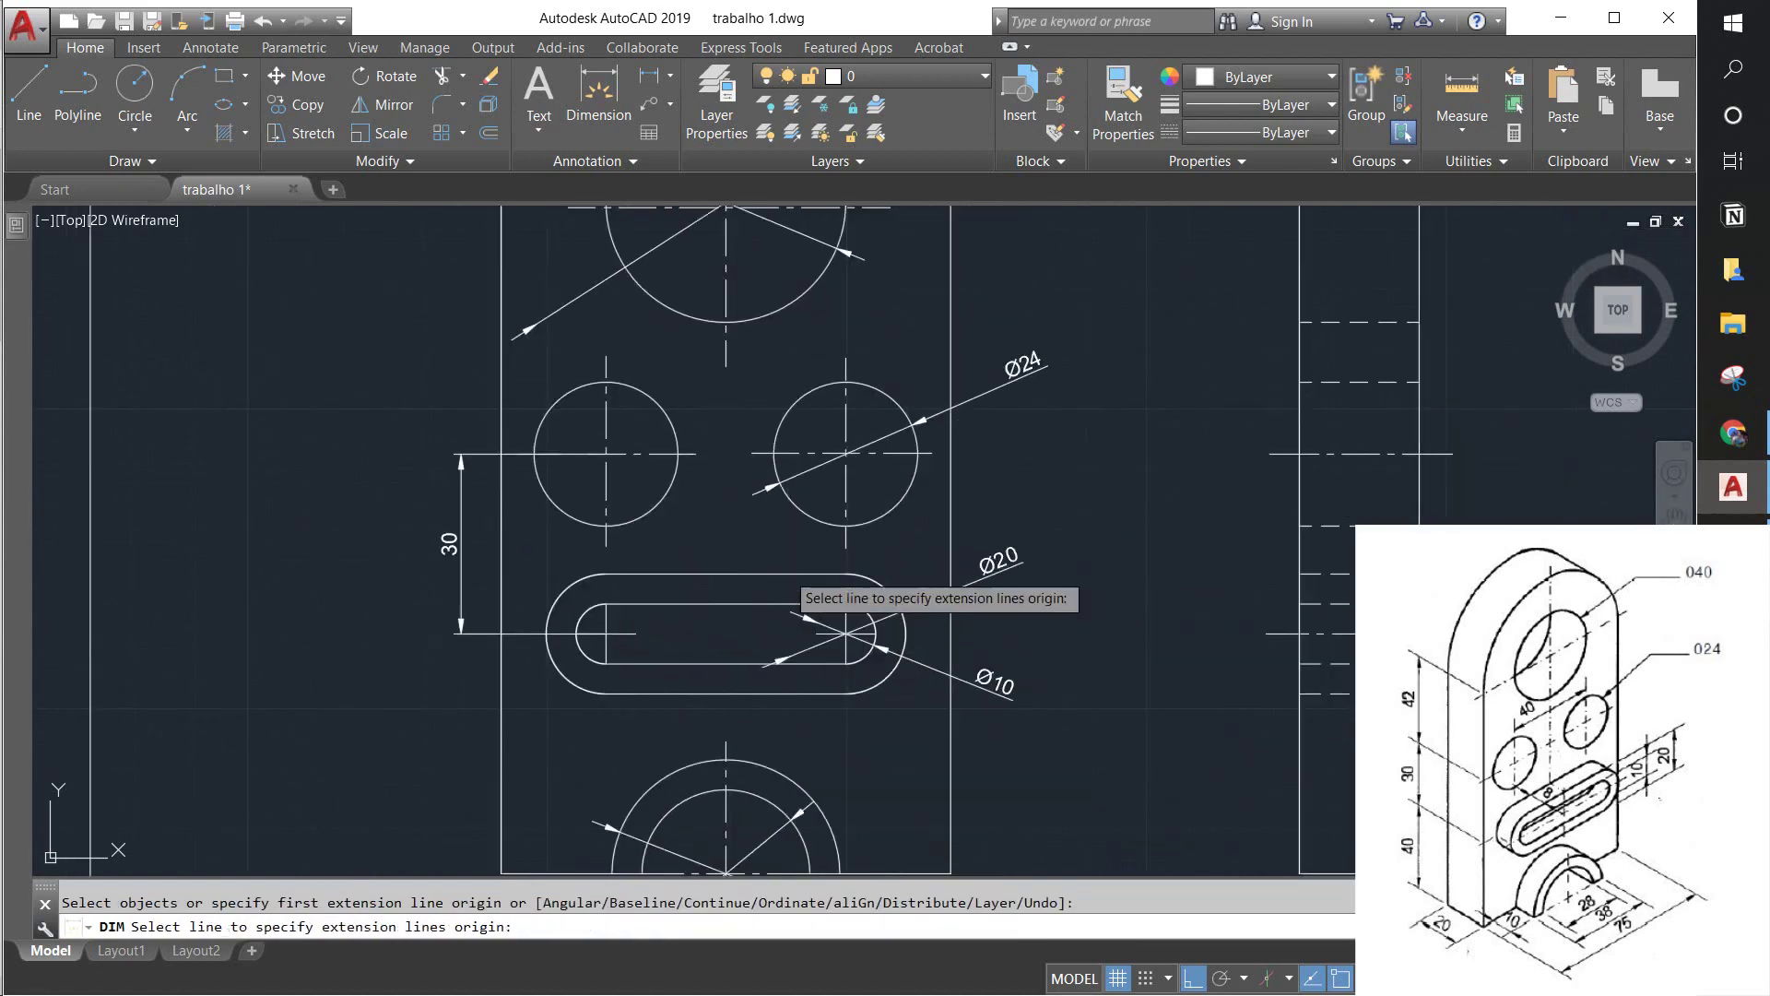
scroll(793, 590, down, 3)
click(793, 590)
scroll(793, 590, up, 5)
scroll(704, 617, down, 2)
scroll(778, 631, up, 3)
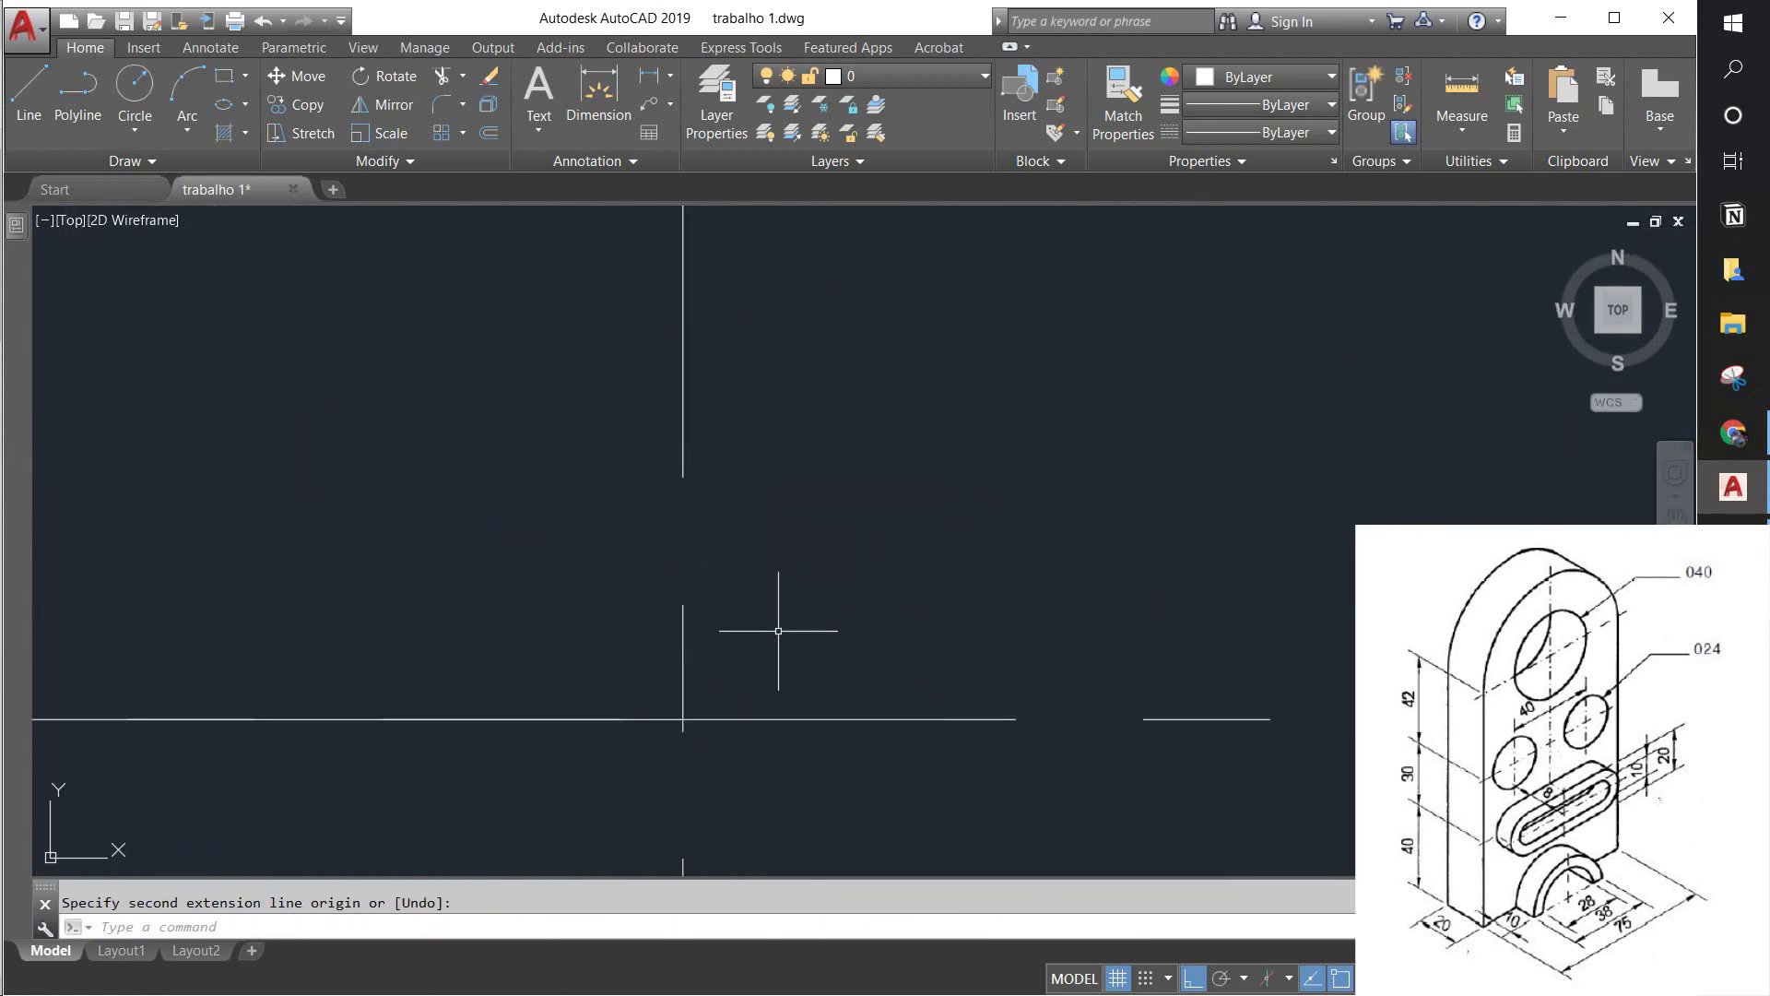
scroll(751, 612, down, 3)
scroll(908, 321, up, 2)
click(784, 355)
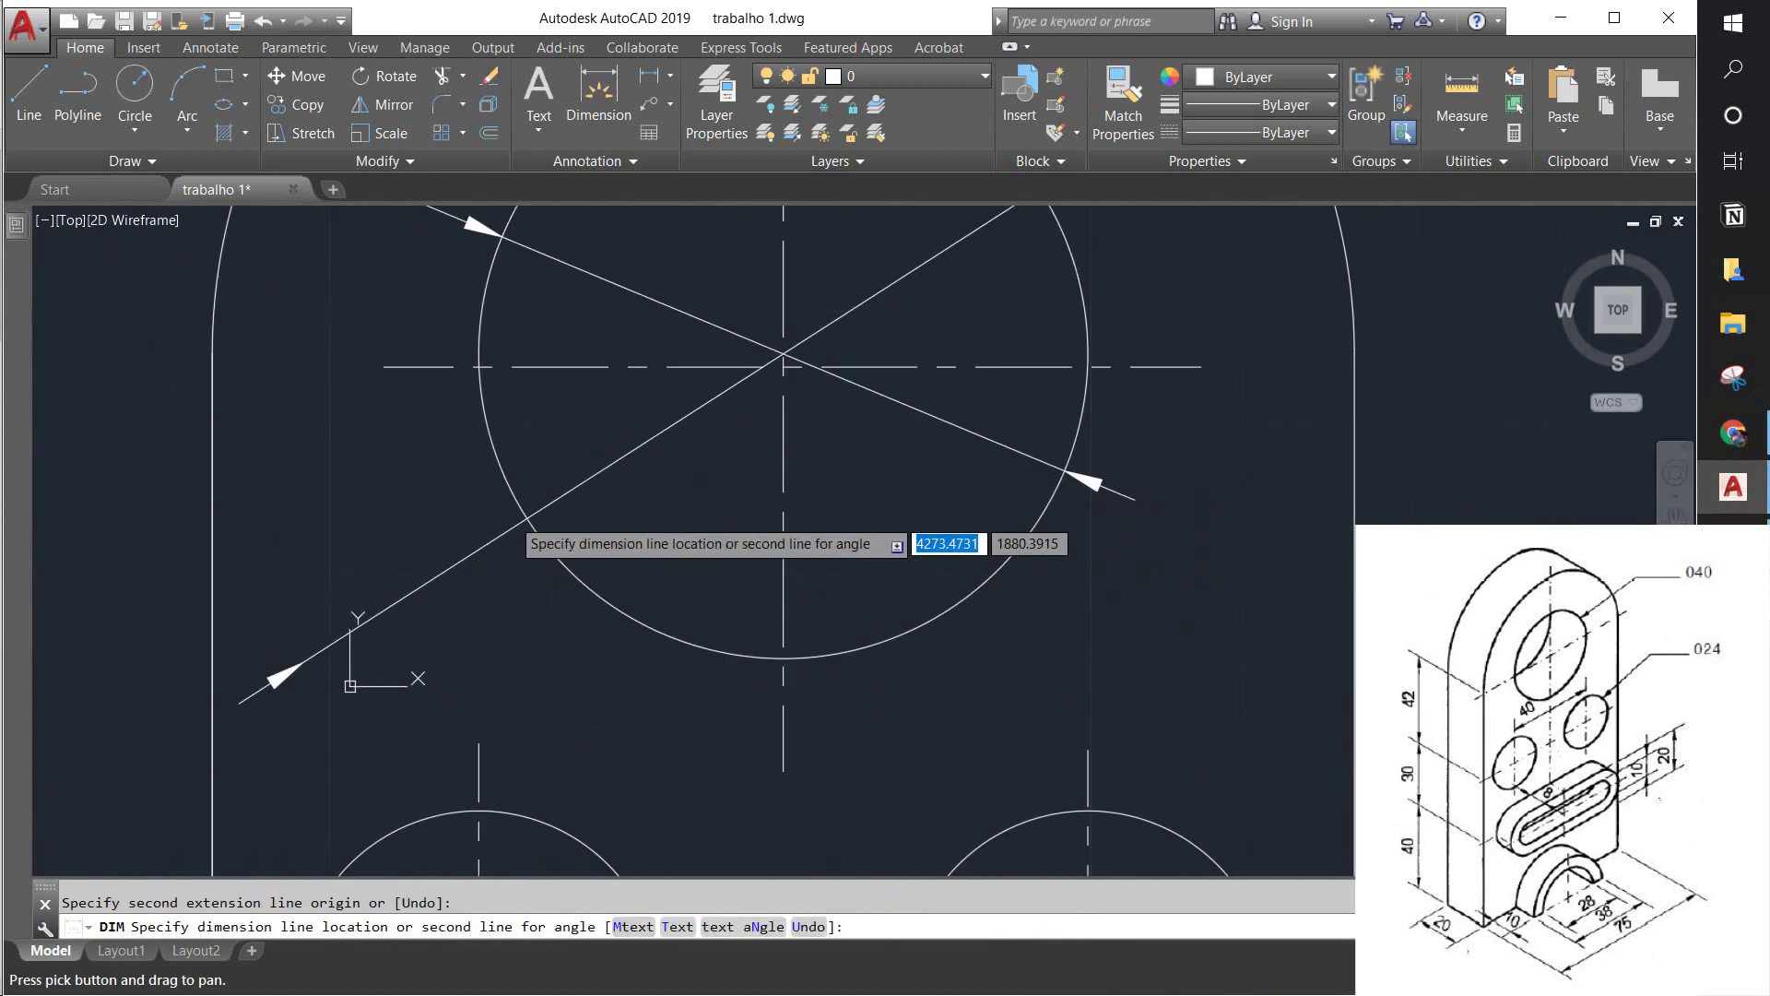
scroll(554, 526, down, 3)
click(553, 388)
scroll(590, 443, up, 3)
scroll(623, 461, up, 2)
Change the 41,13 dimension text to 42
key(Escape)
double_click(623, 498)
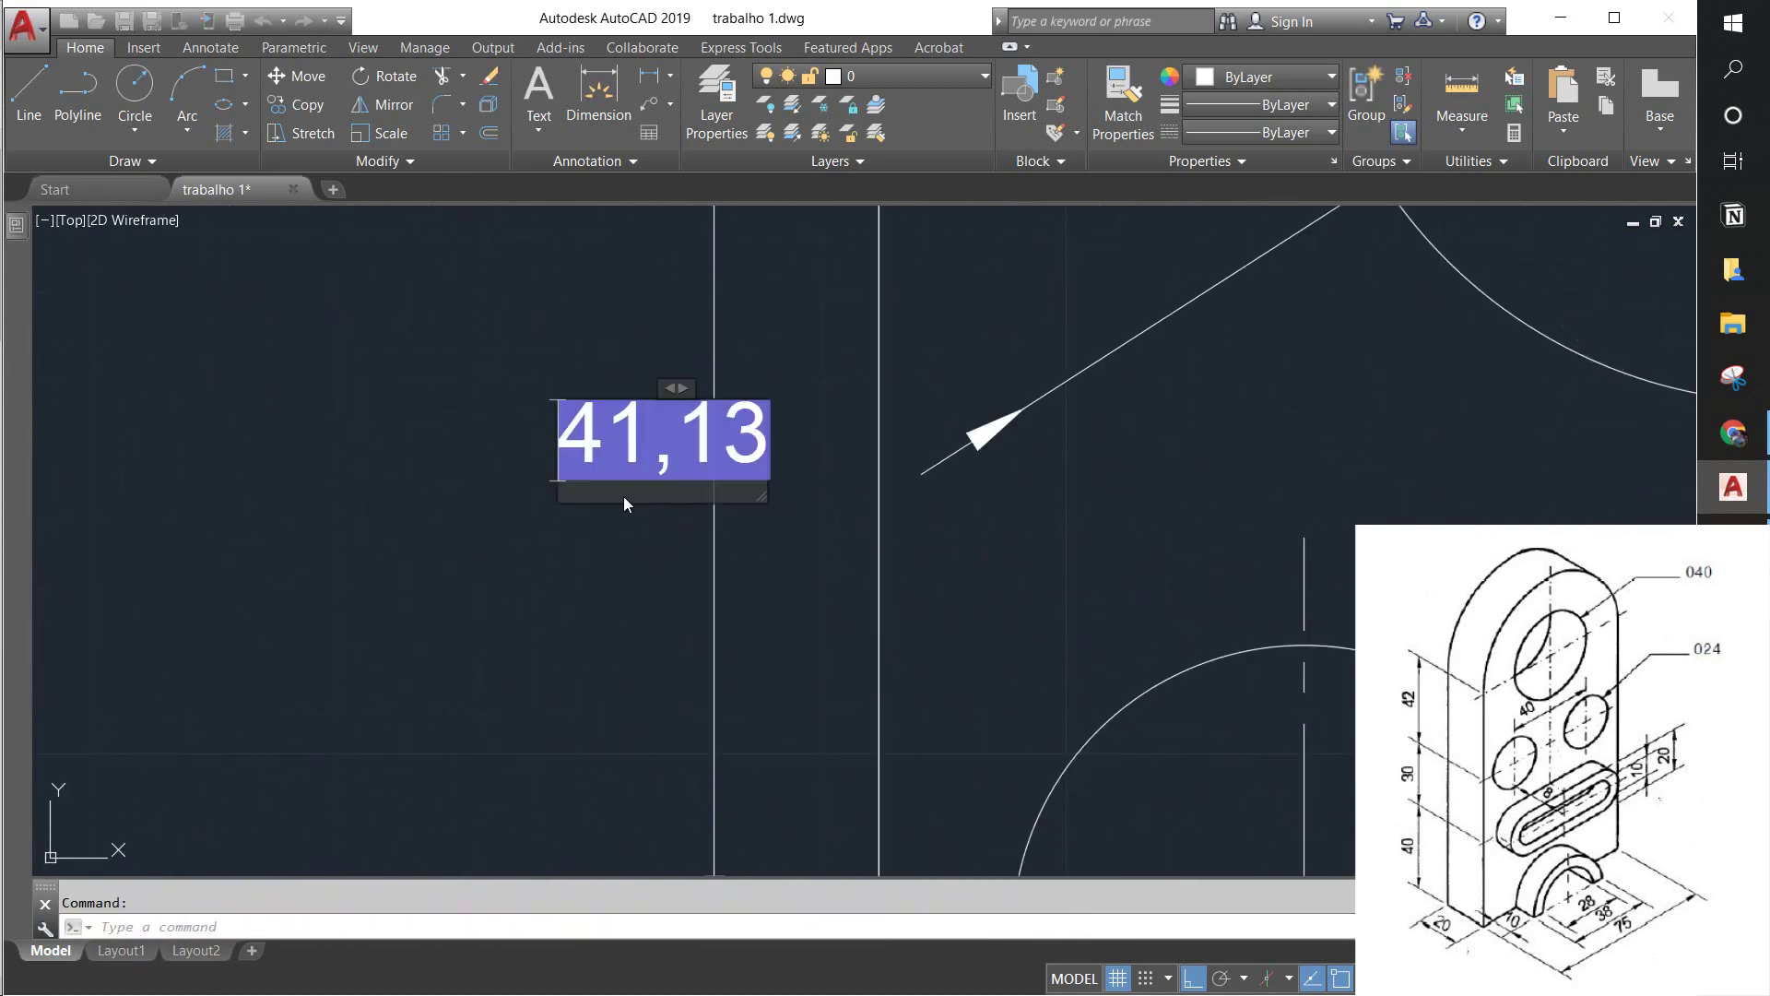
text(42)
click(507, 553)
scroll(514, 560, down, 3)
middle_drag(544, 716, 544, 601)
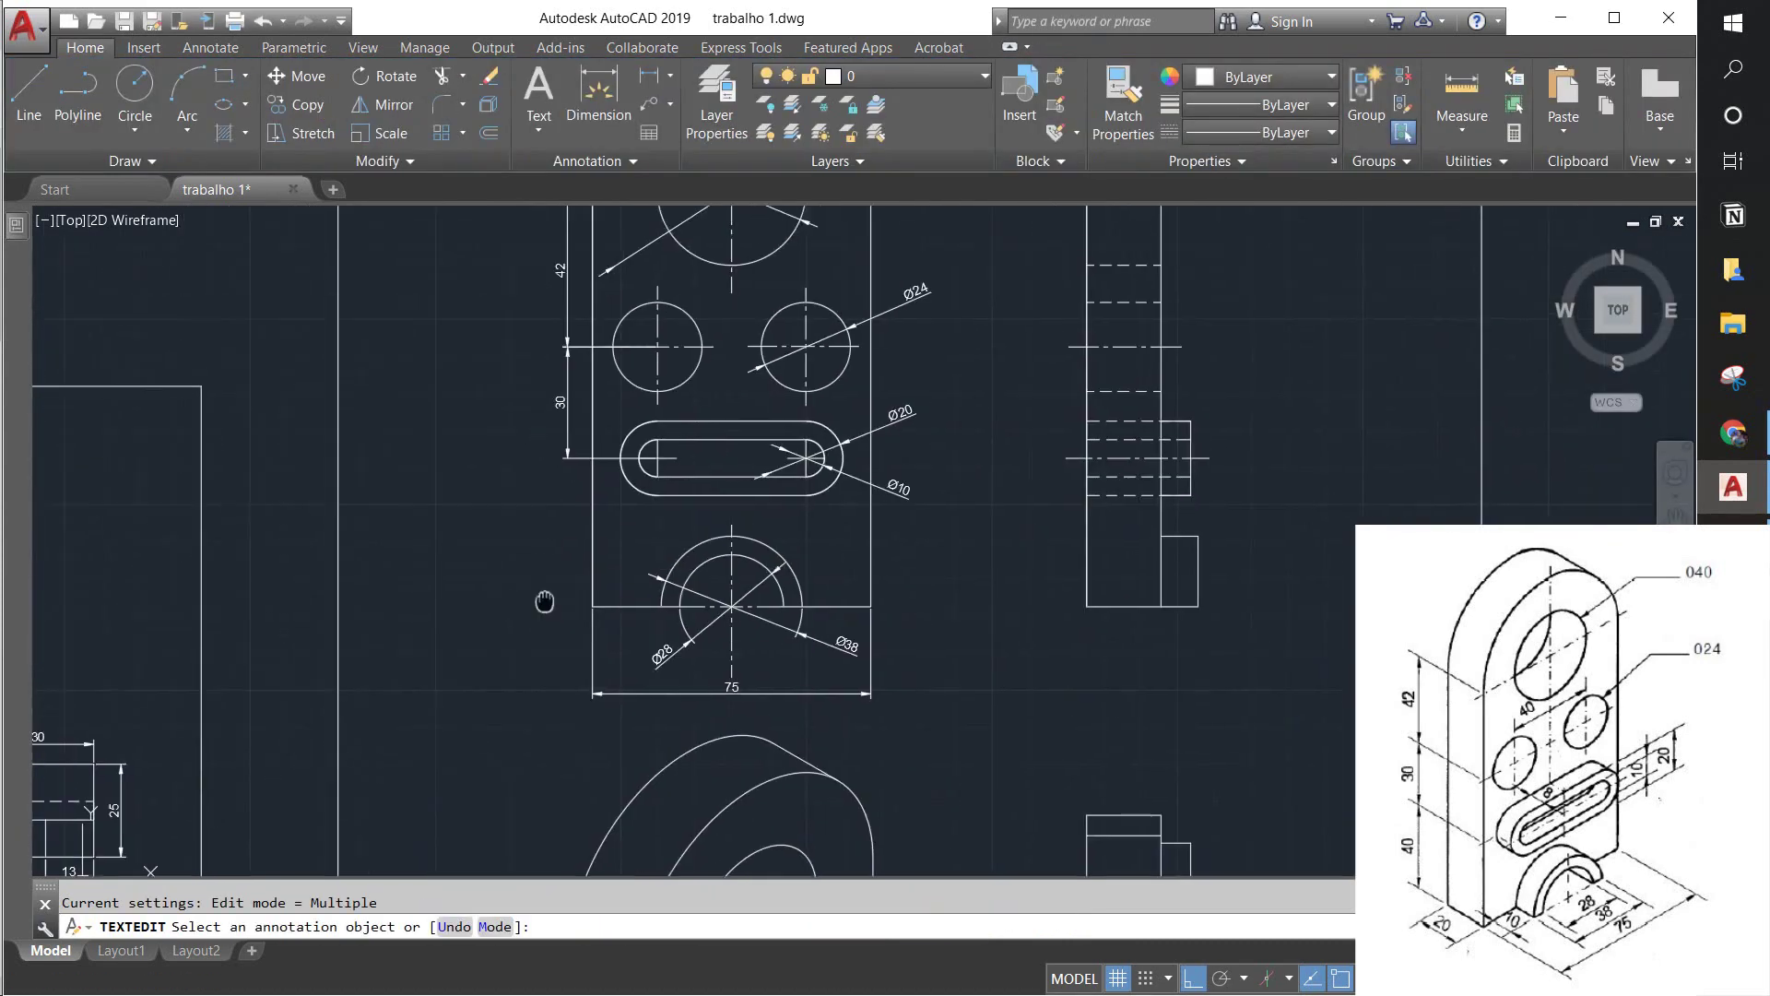
scroll(590, 599, up, 2)
Add the 40 height dimension below the slot
text(dim)
key(Return)
click(576, 567)
scroll(576, 687, down, 2)
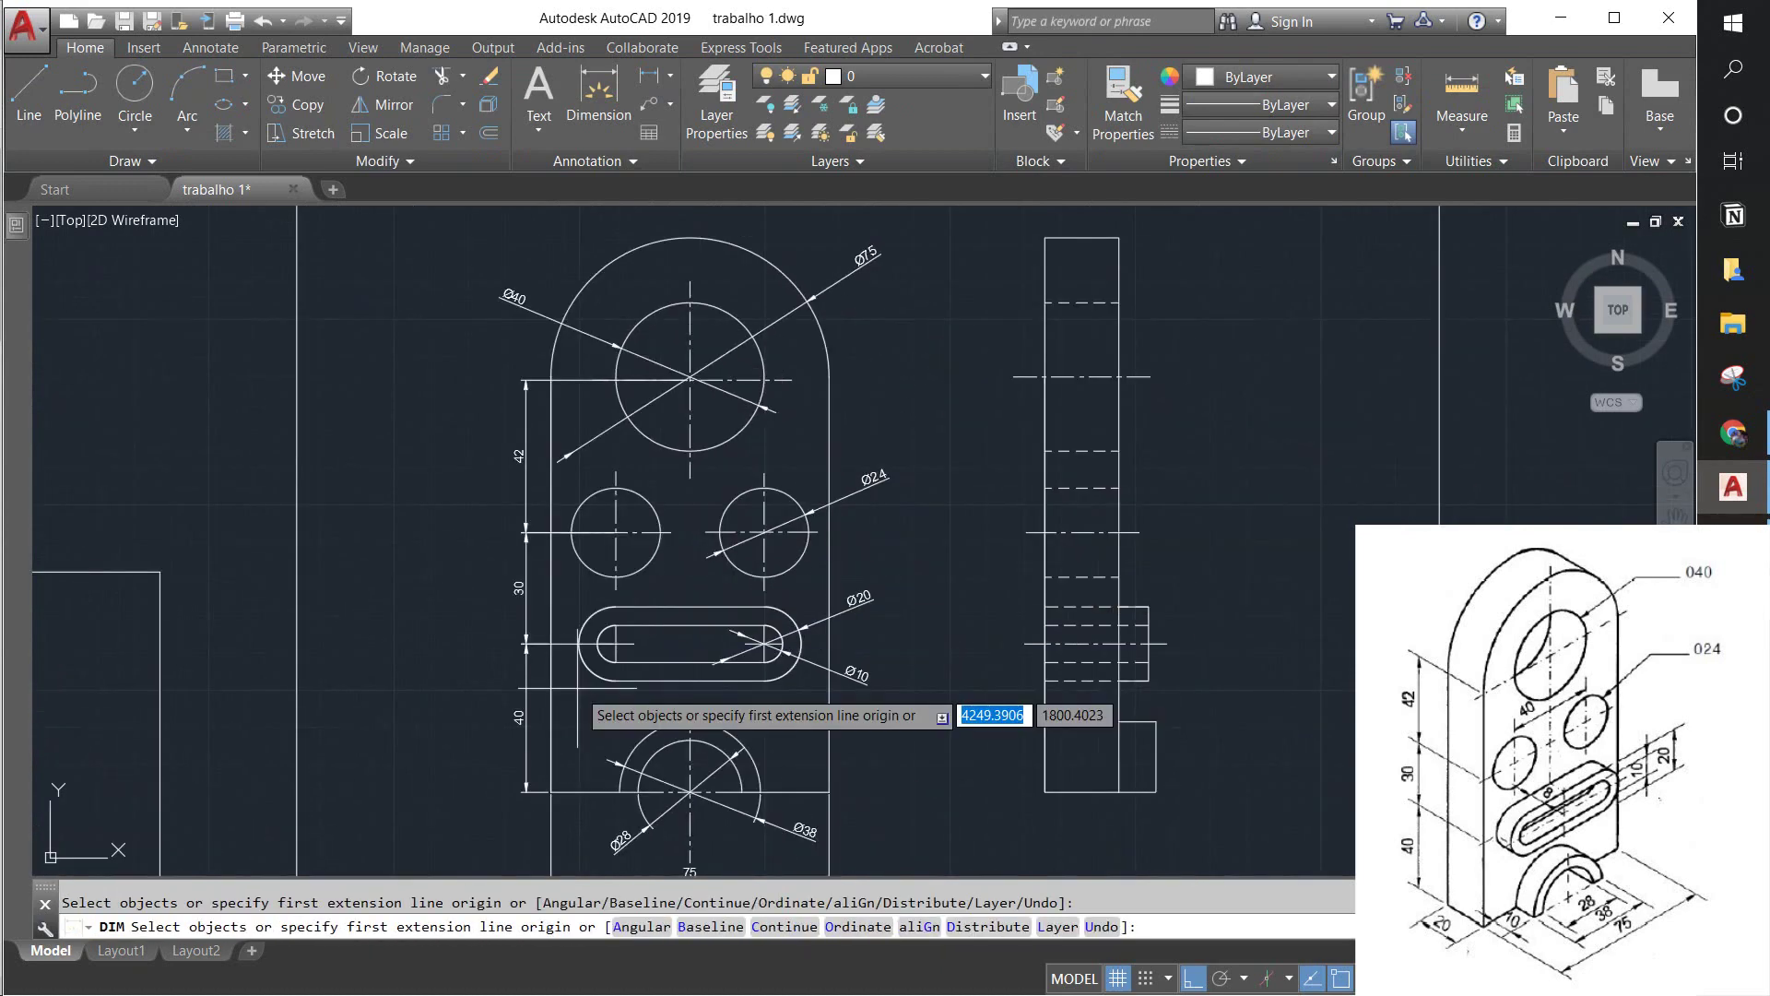
scroll(576, 687, up, 2)
Dimension the small holes' centre spacing and change its 39.84 text to 40
click(594, 674)
click(695, 557)
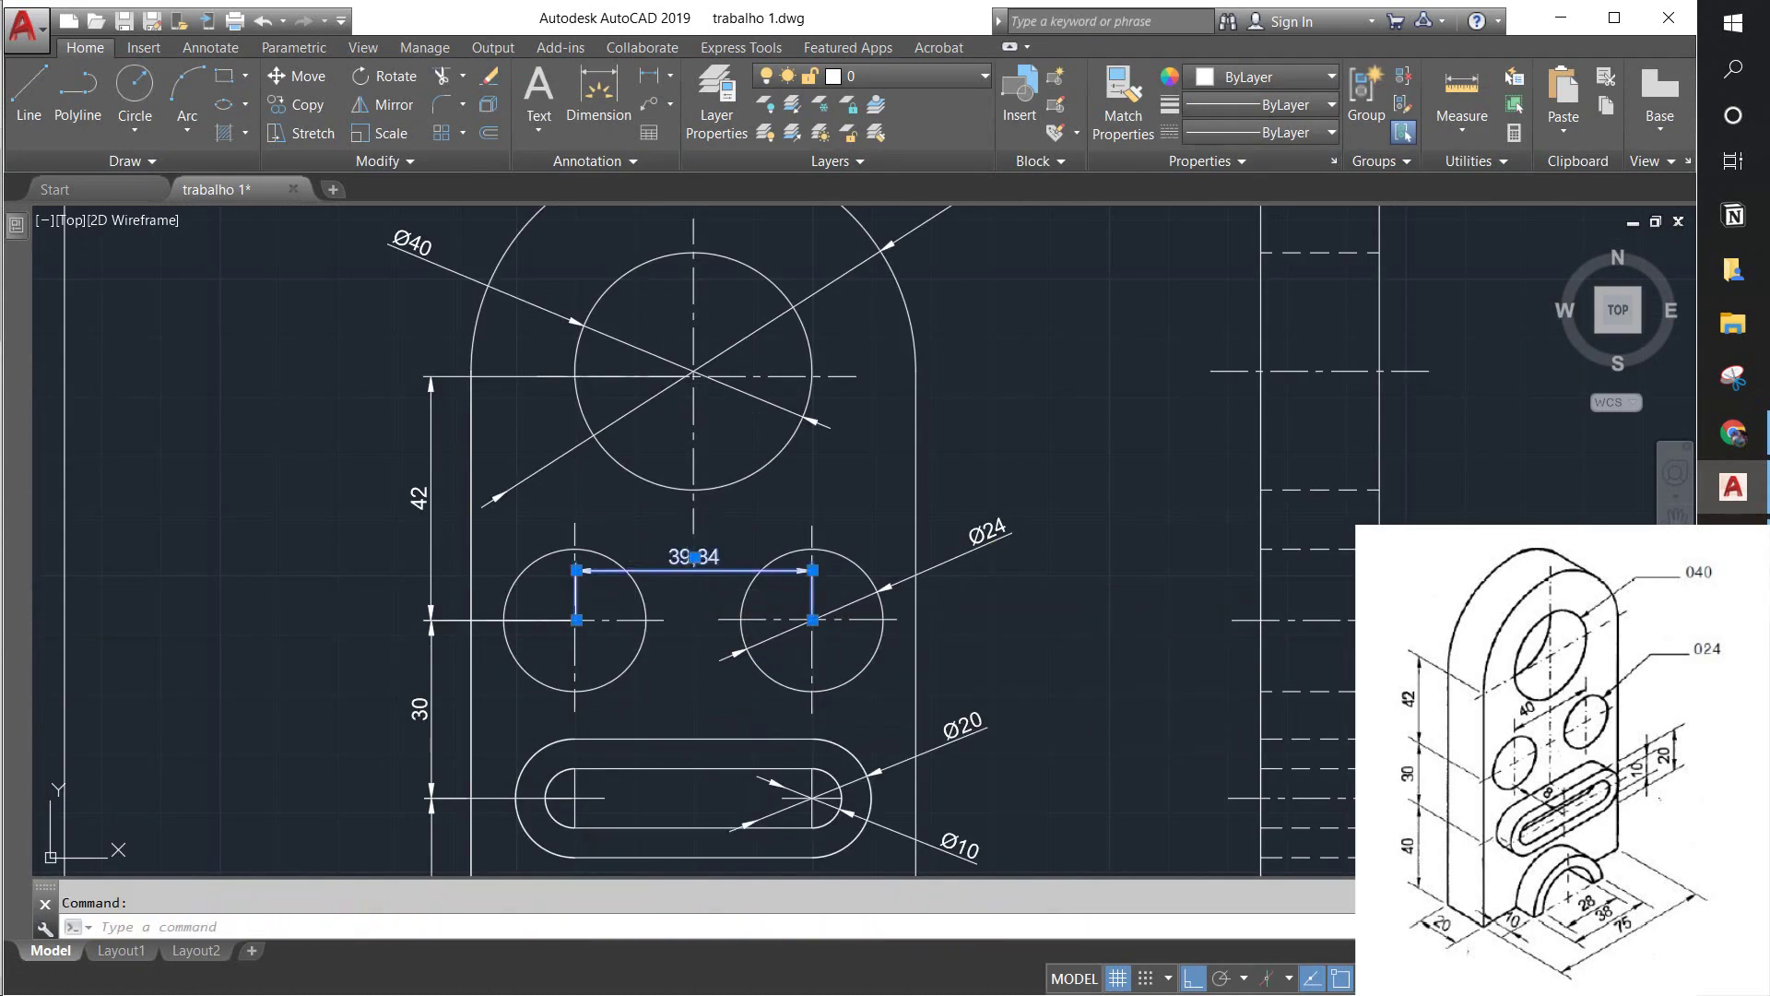
double_click(694, 557)
text(40)
click(1019, 446)
scroll(1055, 575, down, 2)
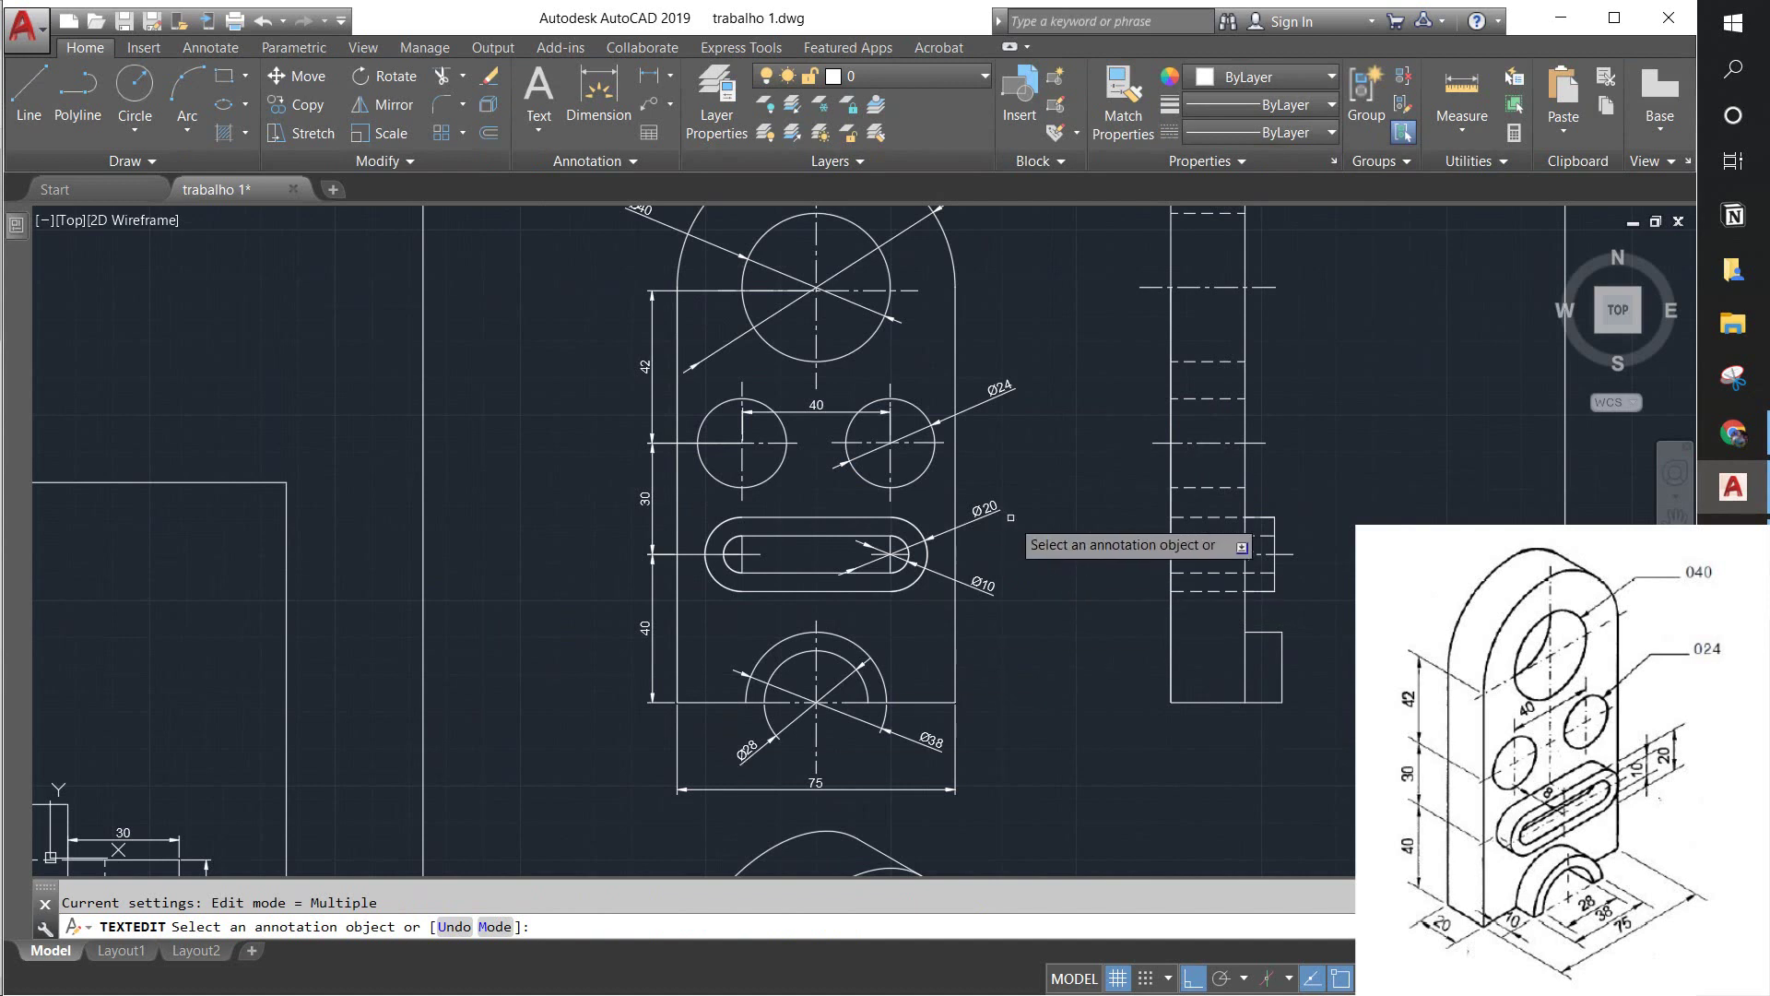
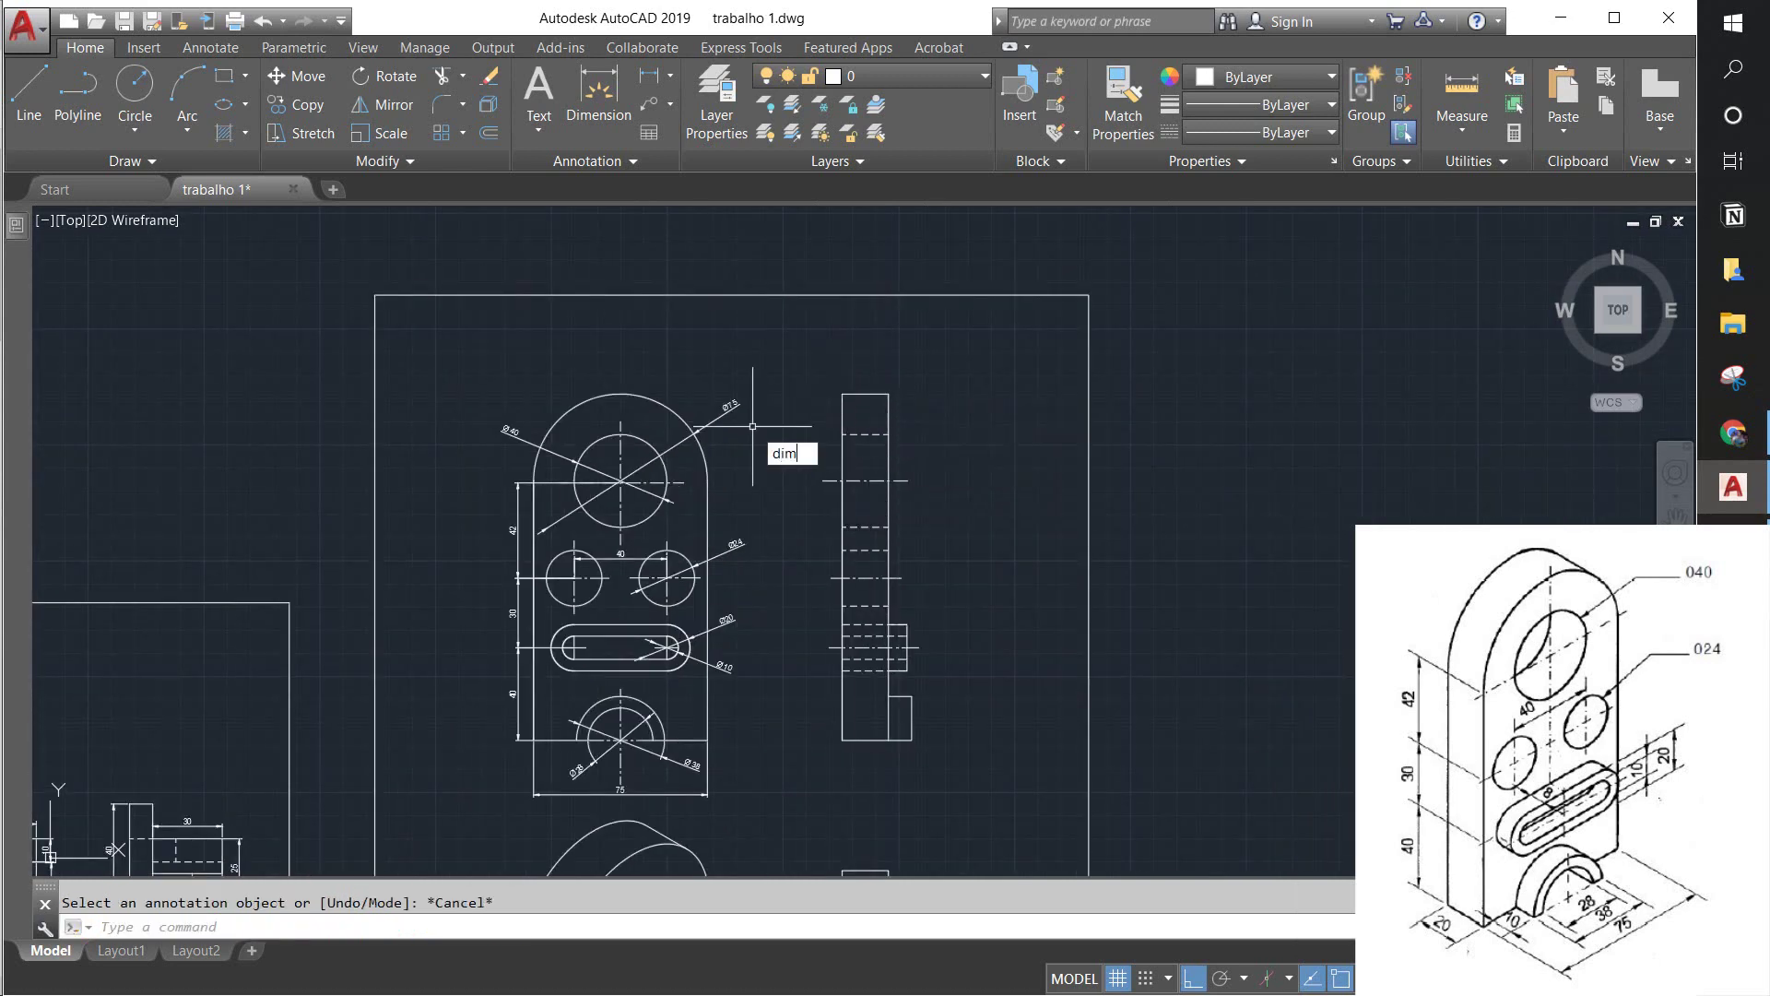
Dimension the side view's full height and override the dimension text to 150
click(753, 426)
click(784, 590)
scroll(784, 590, down, 3)
scroll(791, 576, up, 4)
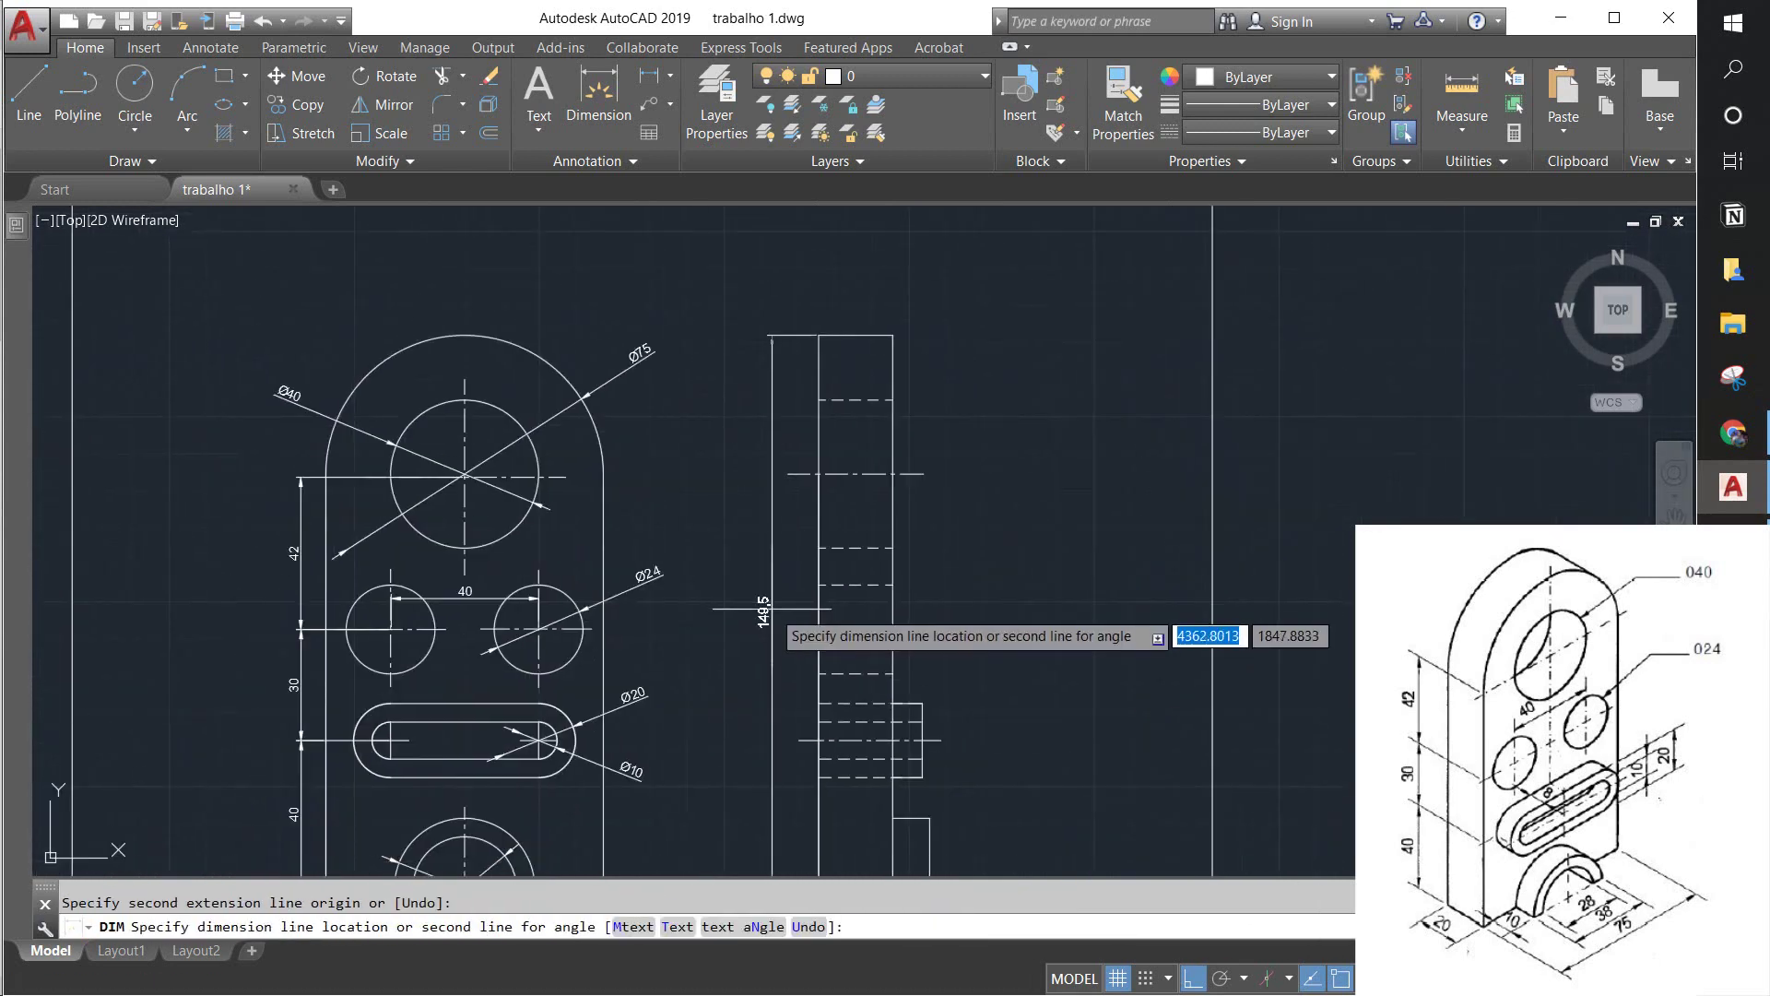
scroll(791, 576, up, 2)
click(792, 577)
double_click(775, 544)
text(150)
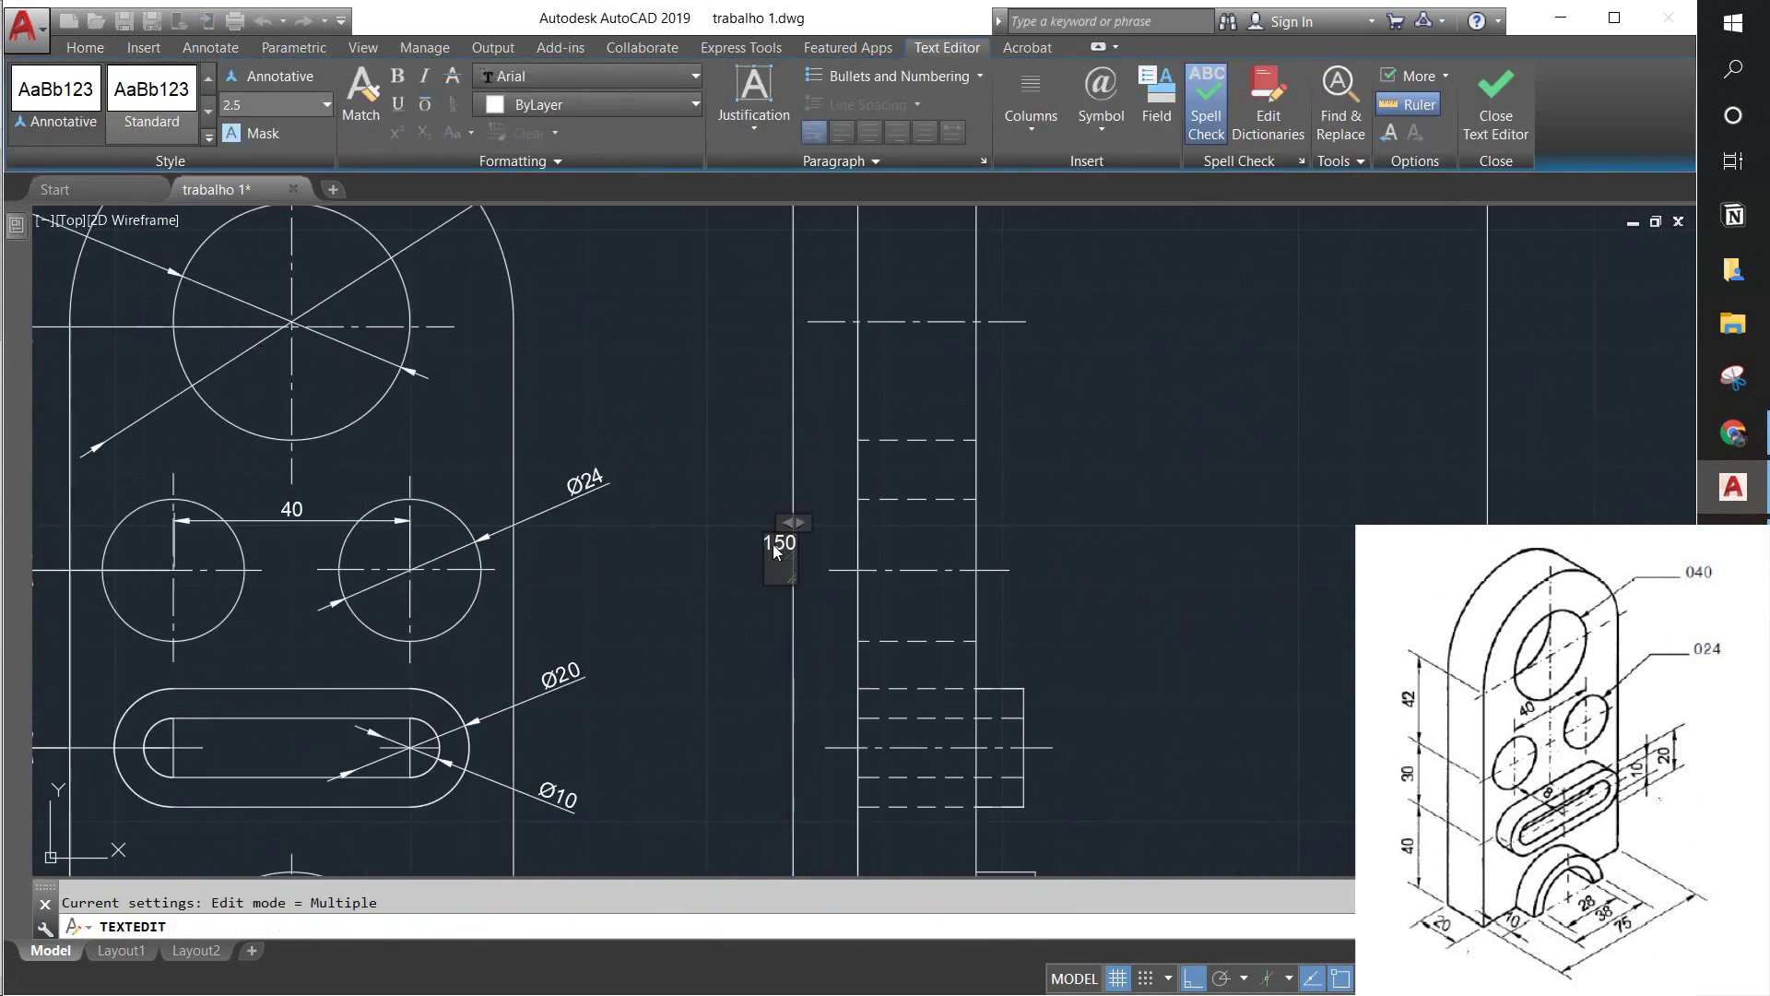
key(Escape)
scroll(869, 662, up, 1)
middle_drag(869, 662, 754, 576)
Repeat DIM and pick both ends of the side view's right edge
key(Return)
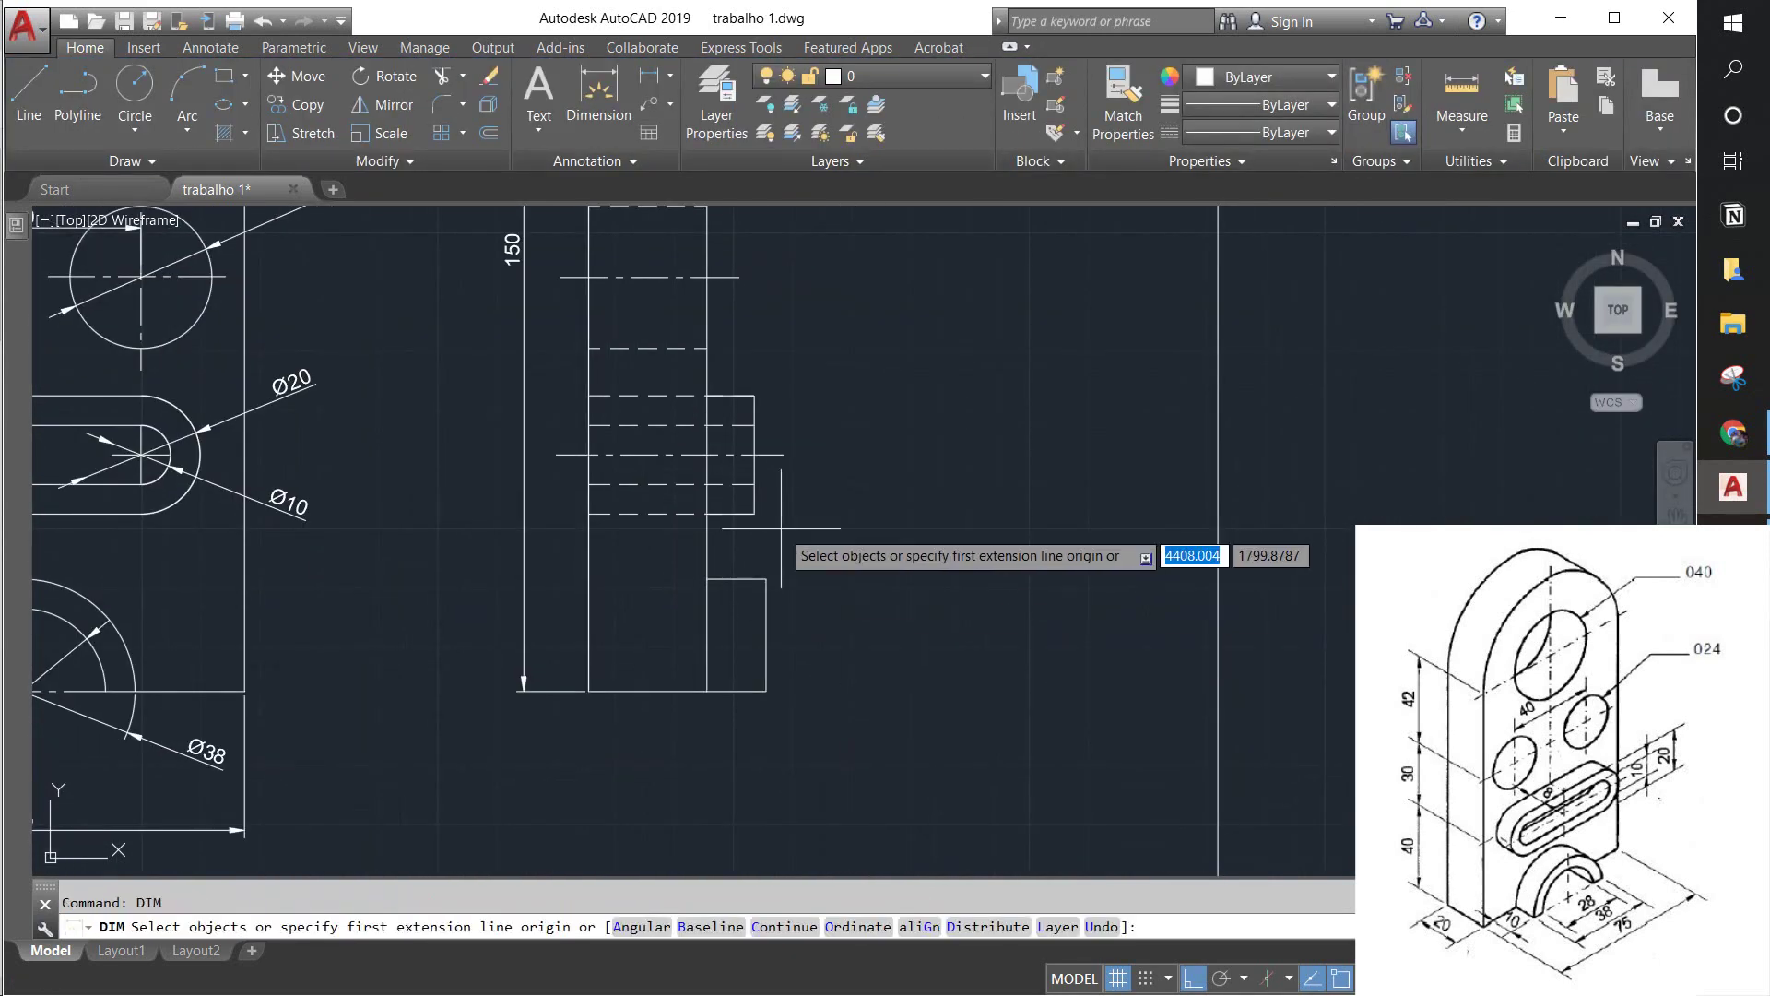
click(766, 579)
click(766, 690)
scroll(880, 610, down, 3)
scroll(649, 639, up, 5)
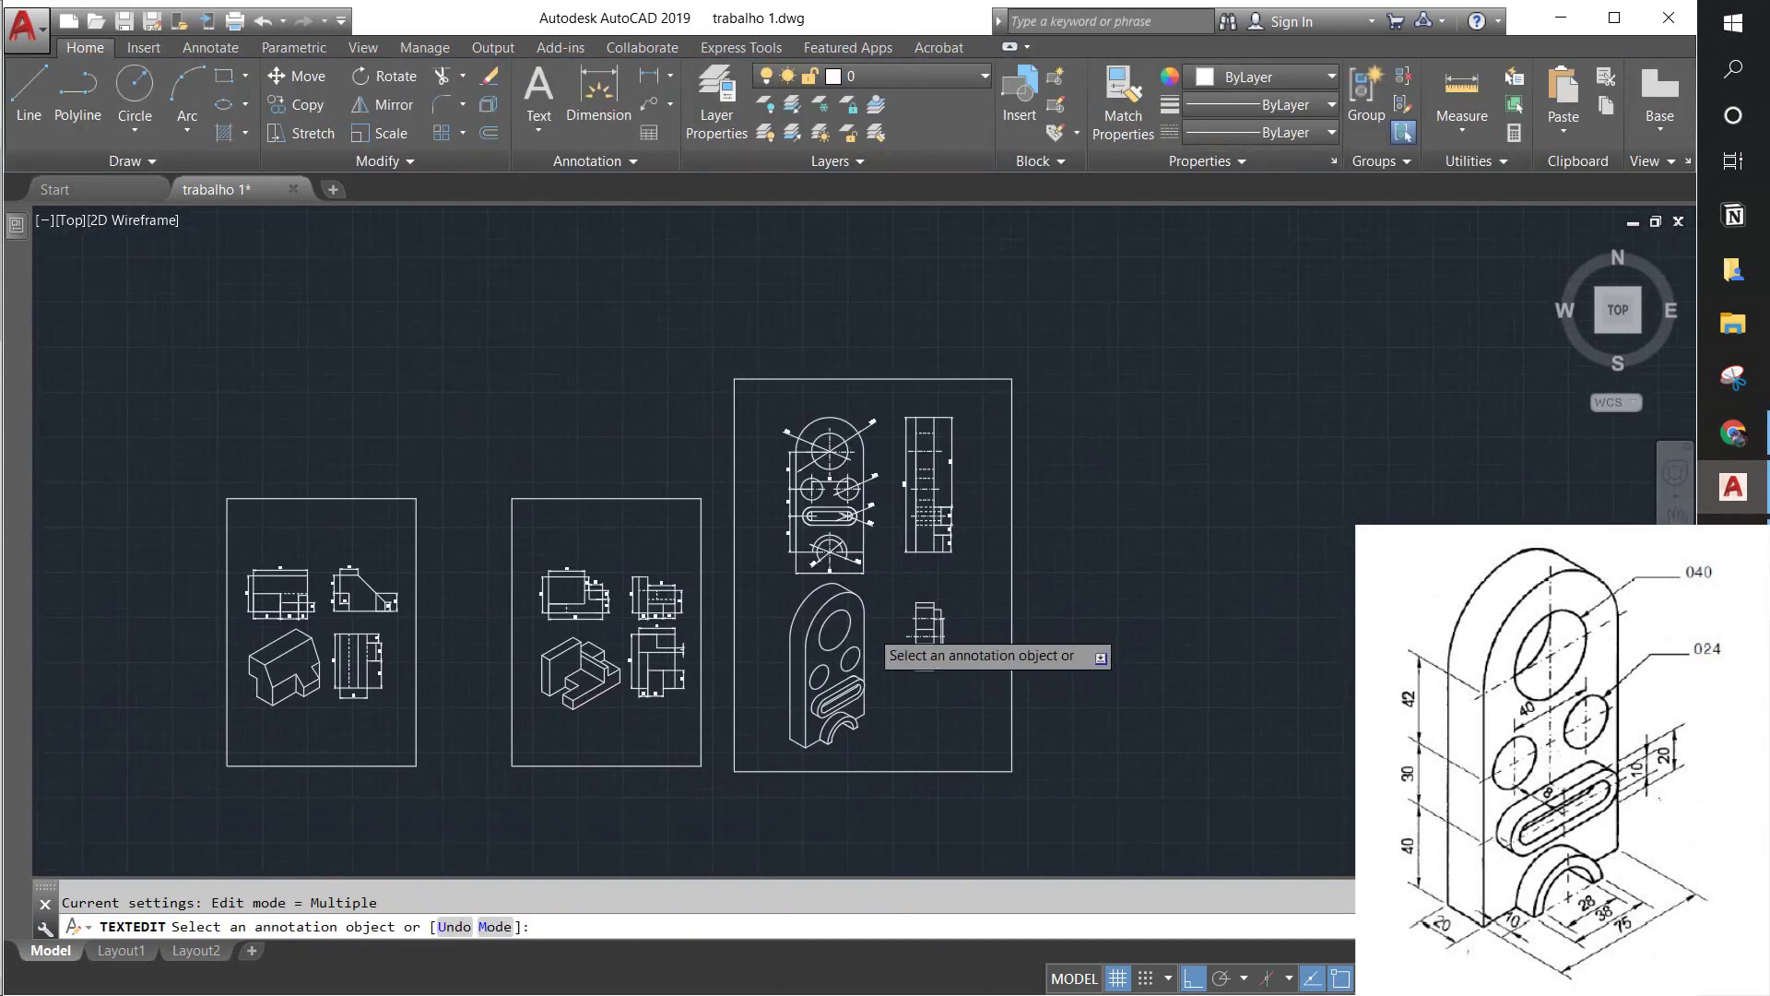
Add the 20 and 8 linear dimensions along the small view's bottom edge
key(Escape)
text(d)
mouse_move(926, 654)
middle_down()
mouse_move(903, 654)
mouse_move(979, 227)
middle_up()
click(998, 602)
click(979, 640)
click(887, 673)
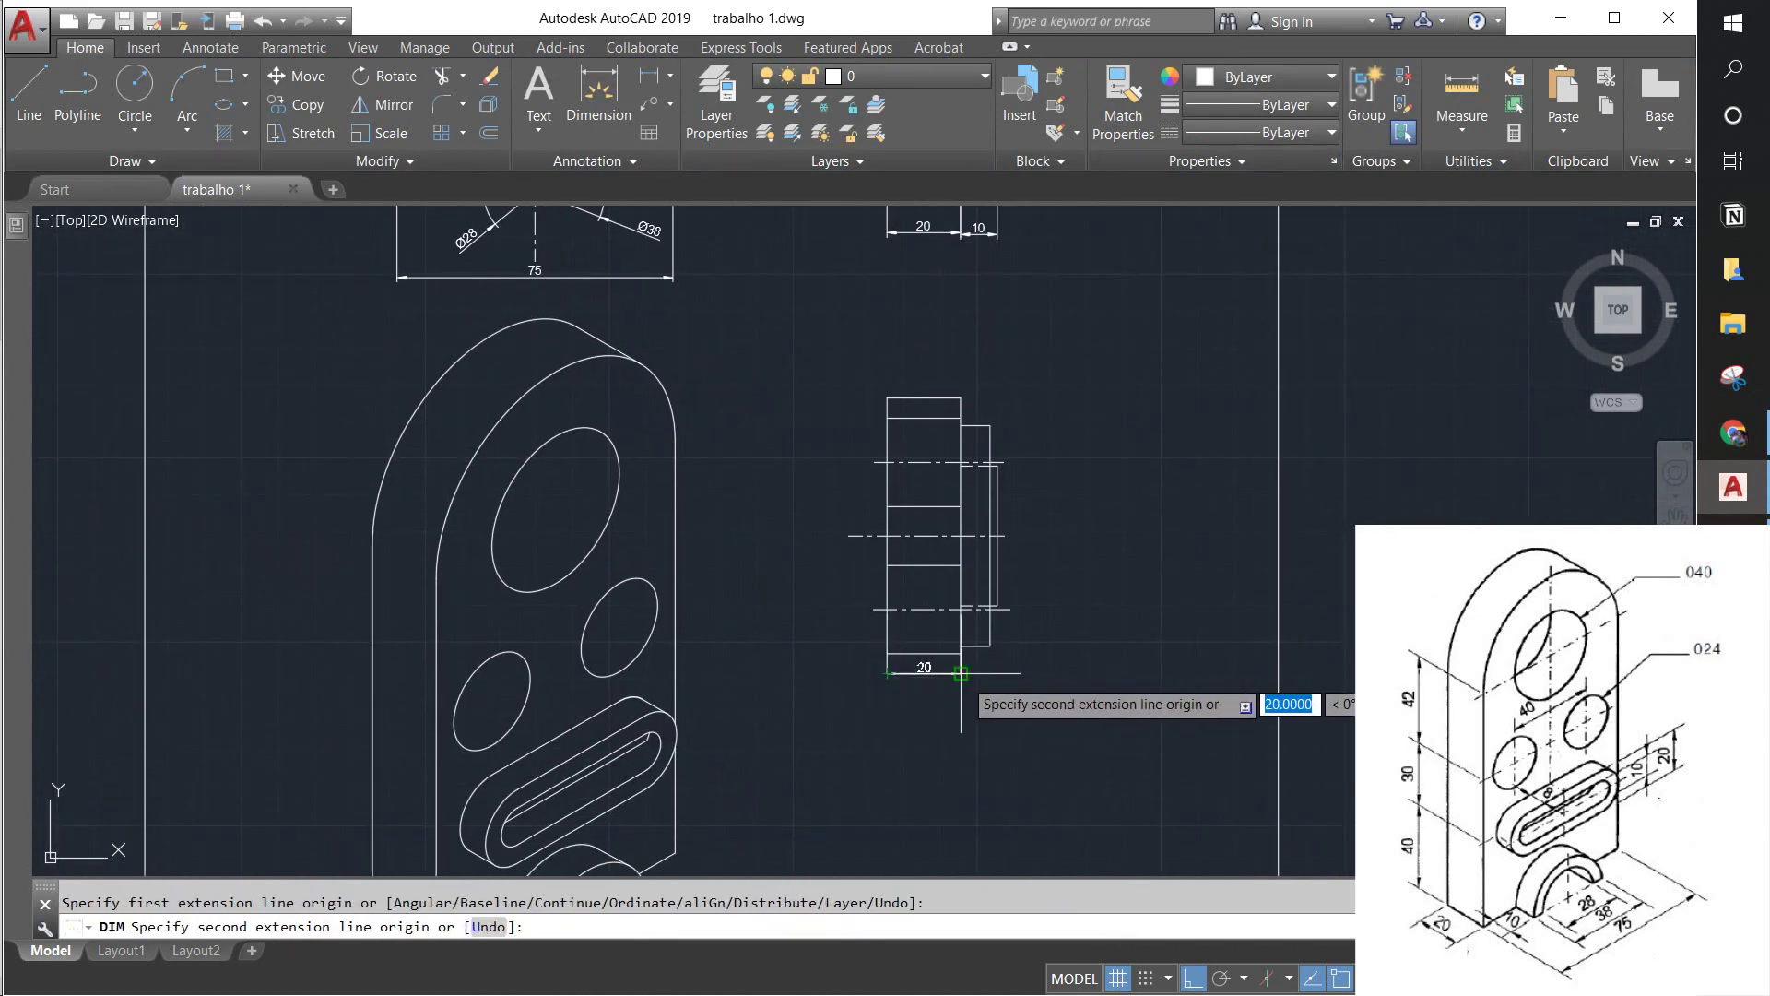
click(998, 464)
scroll(998, 464, up, 3)
scroll(959, 498, down, 3)
scroll(959, 498, up, 3)
click(922, 516)
Start another DIM and place a further linear dimension on the small view
middle_drag(996, 572, 946, 505)
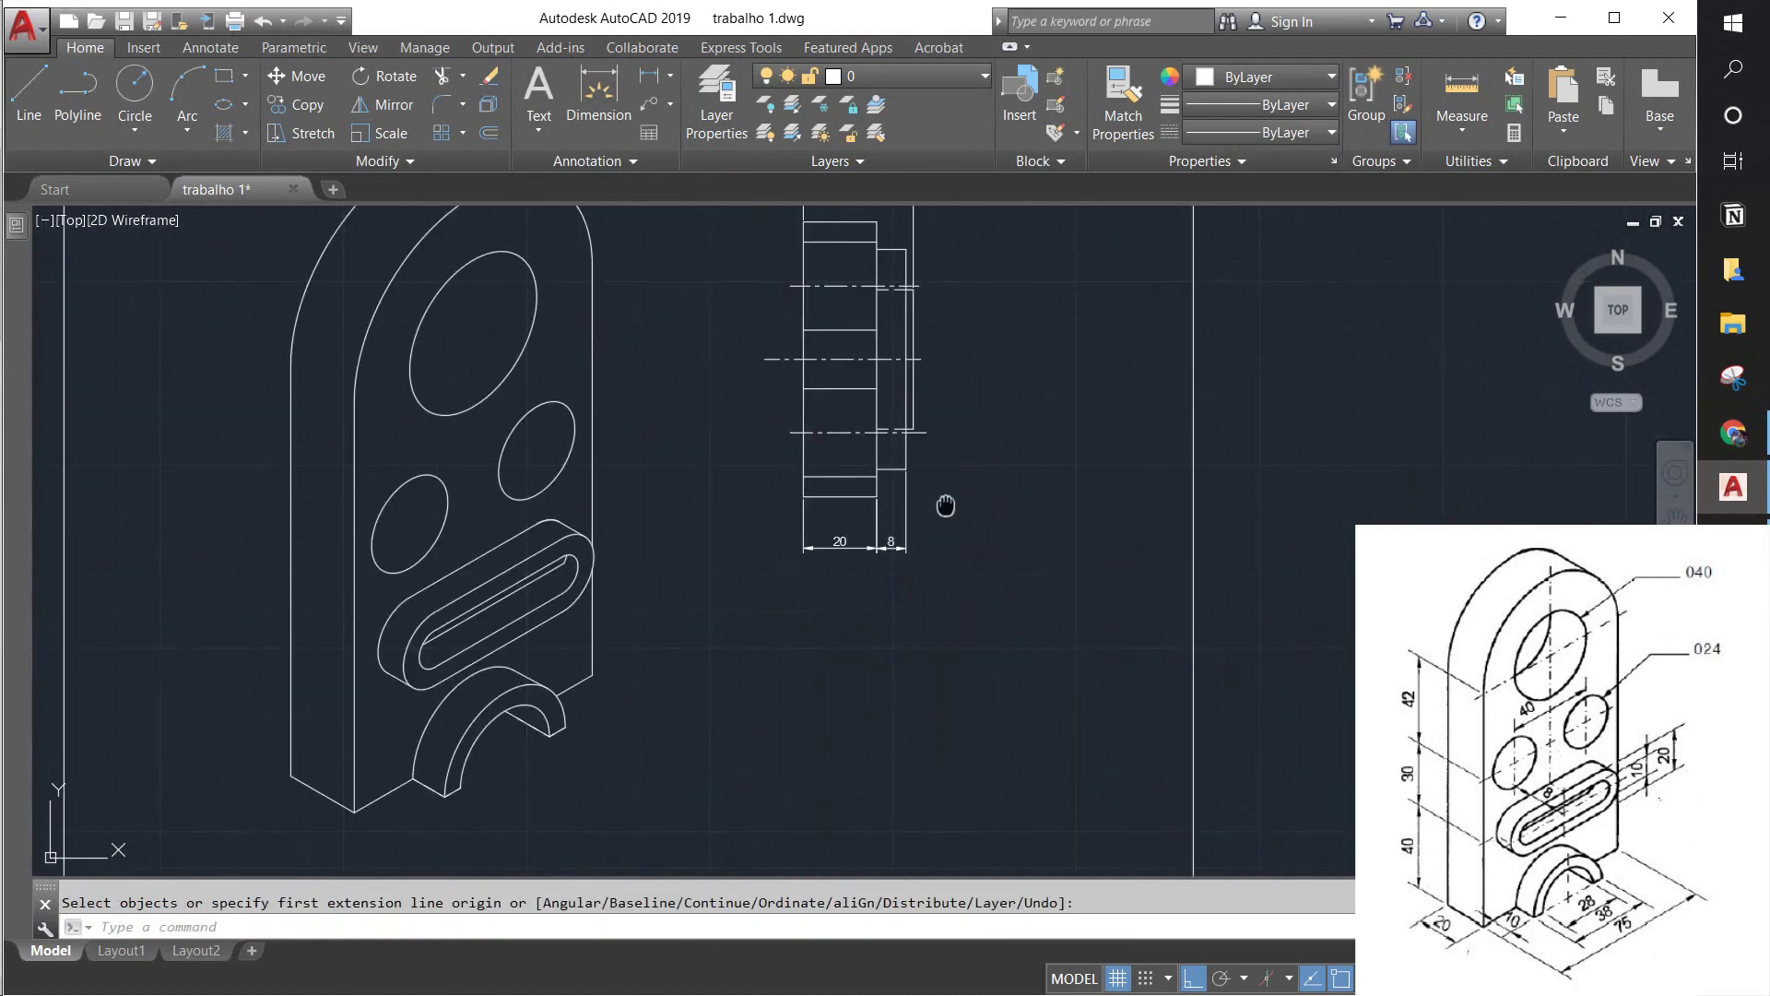
text(d)
key(Return)
scroll(783, 416, up, 2)
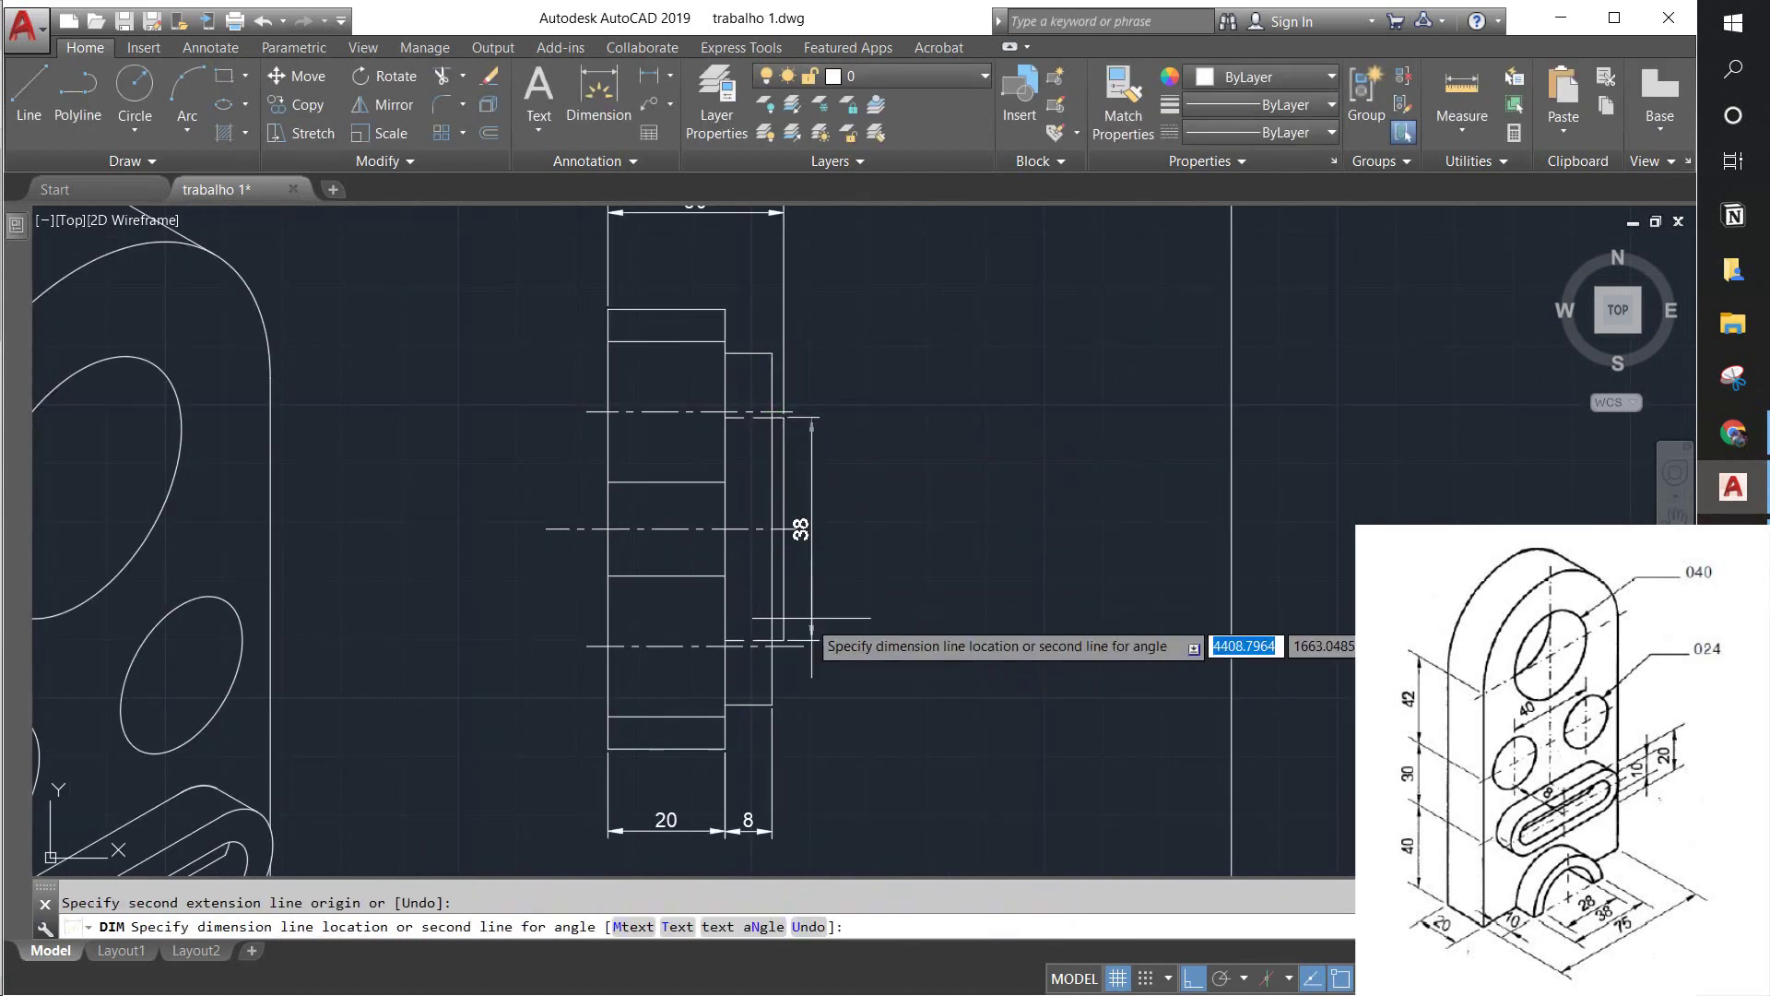
click(917, 554)
scroll(1028, 711, down, 5)
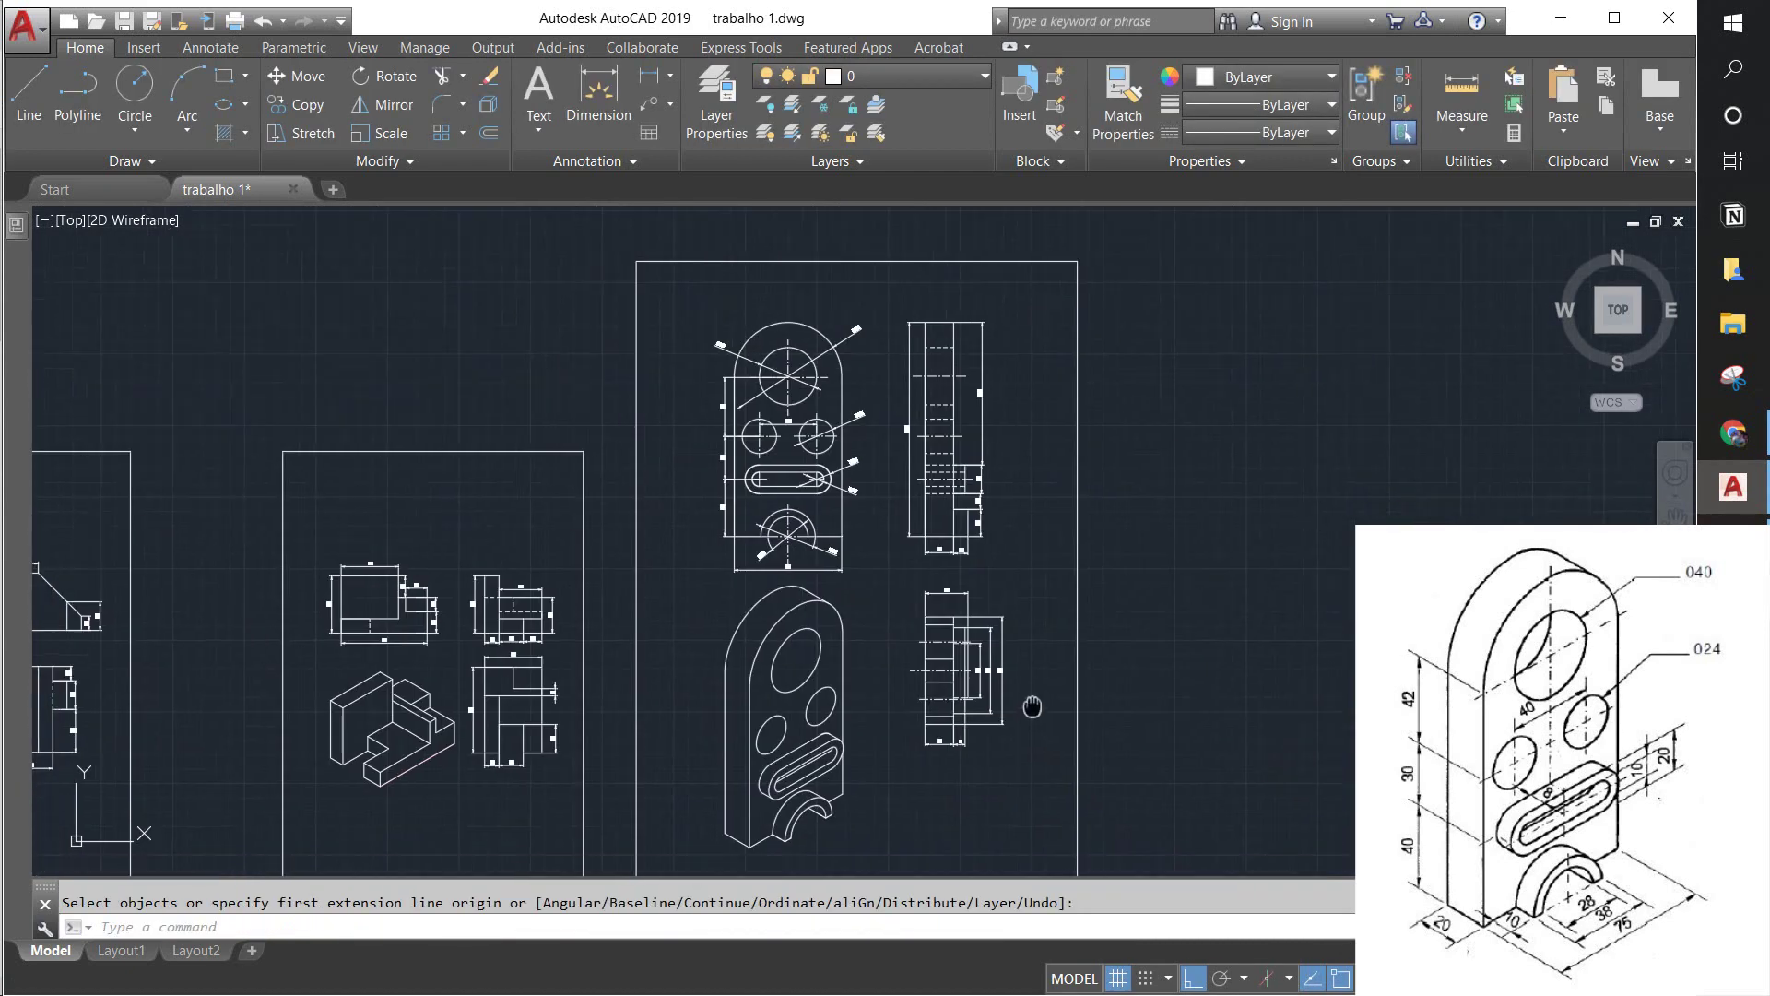